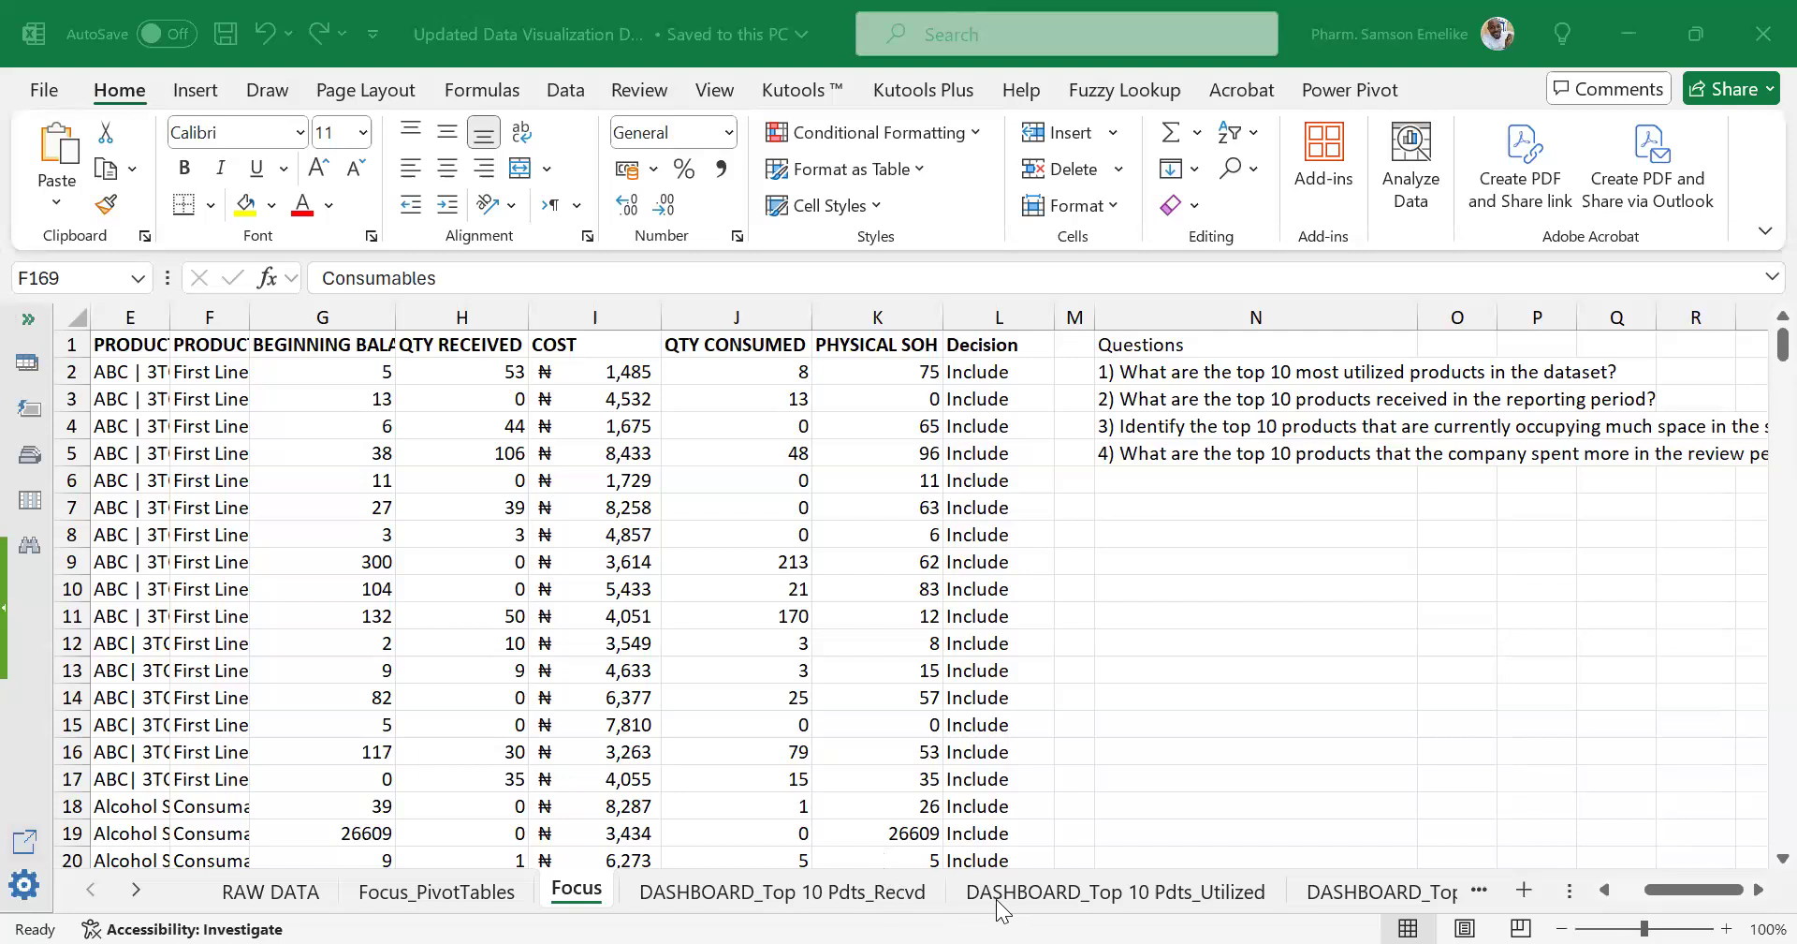
Open the DASHBOARD_Top 10 Pdts_Recvd sheet and select its top 10 products chart.
click(457, 901)
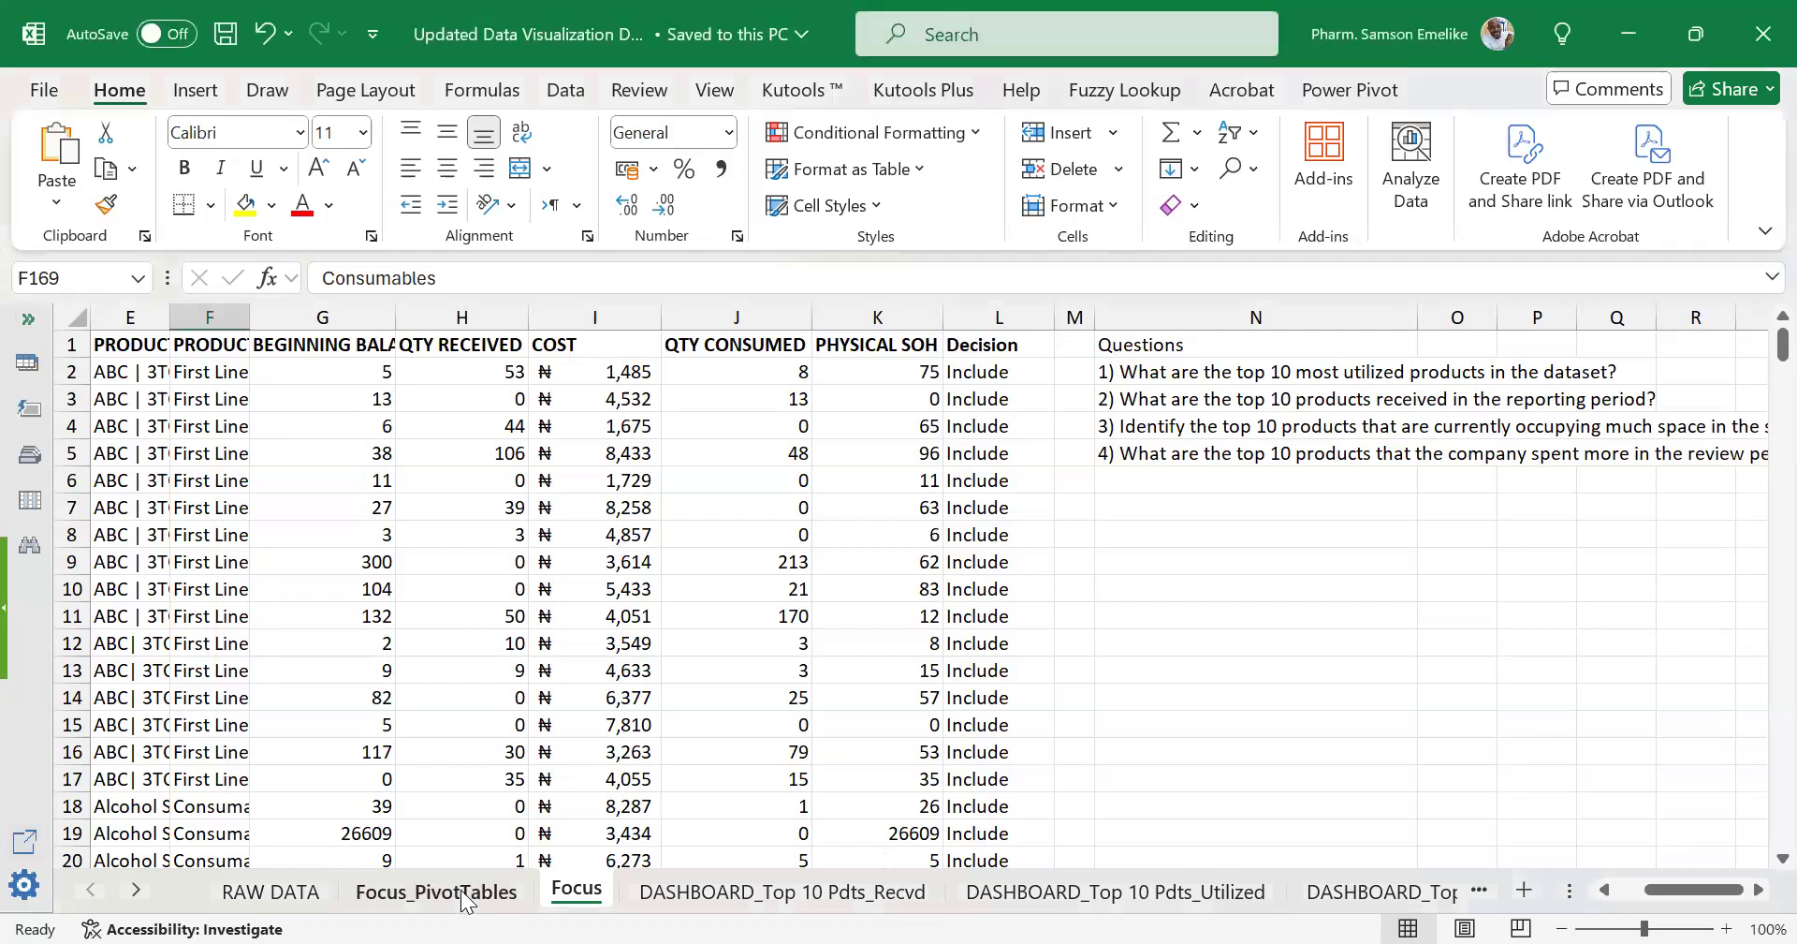
click(461, 901)
click(697, 901)
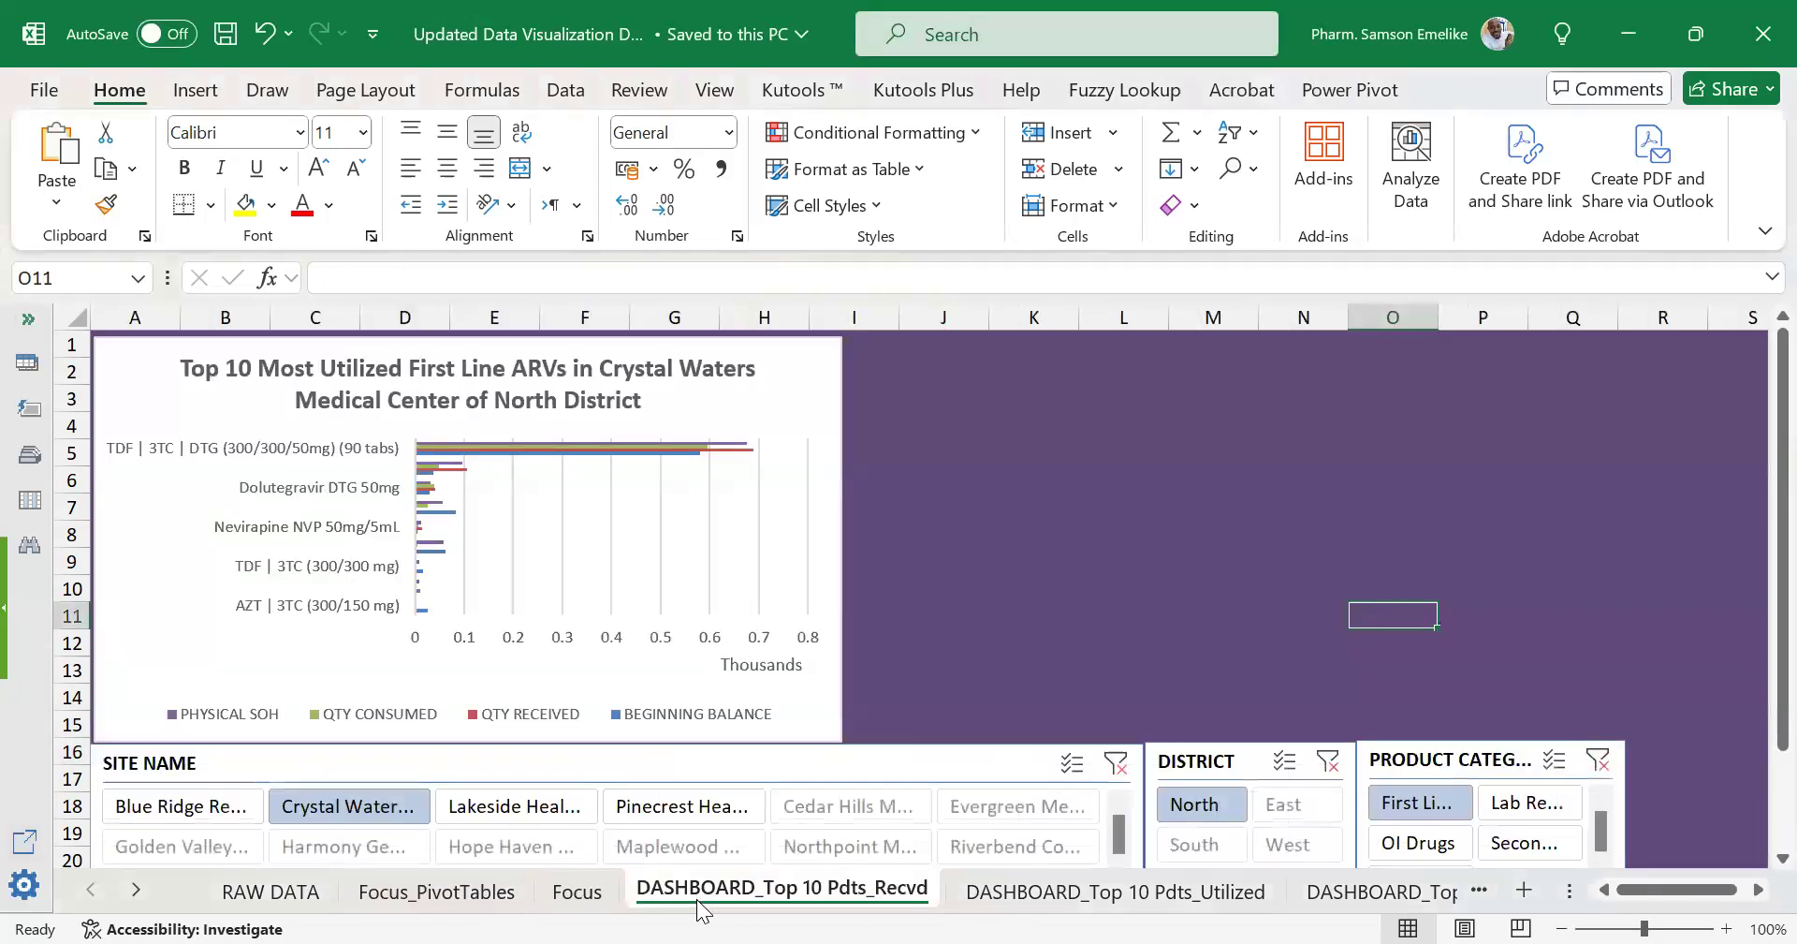
click(840, 567)
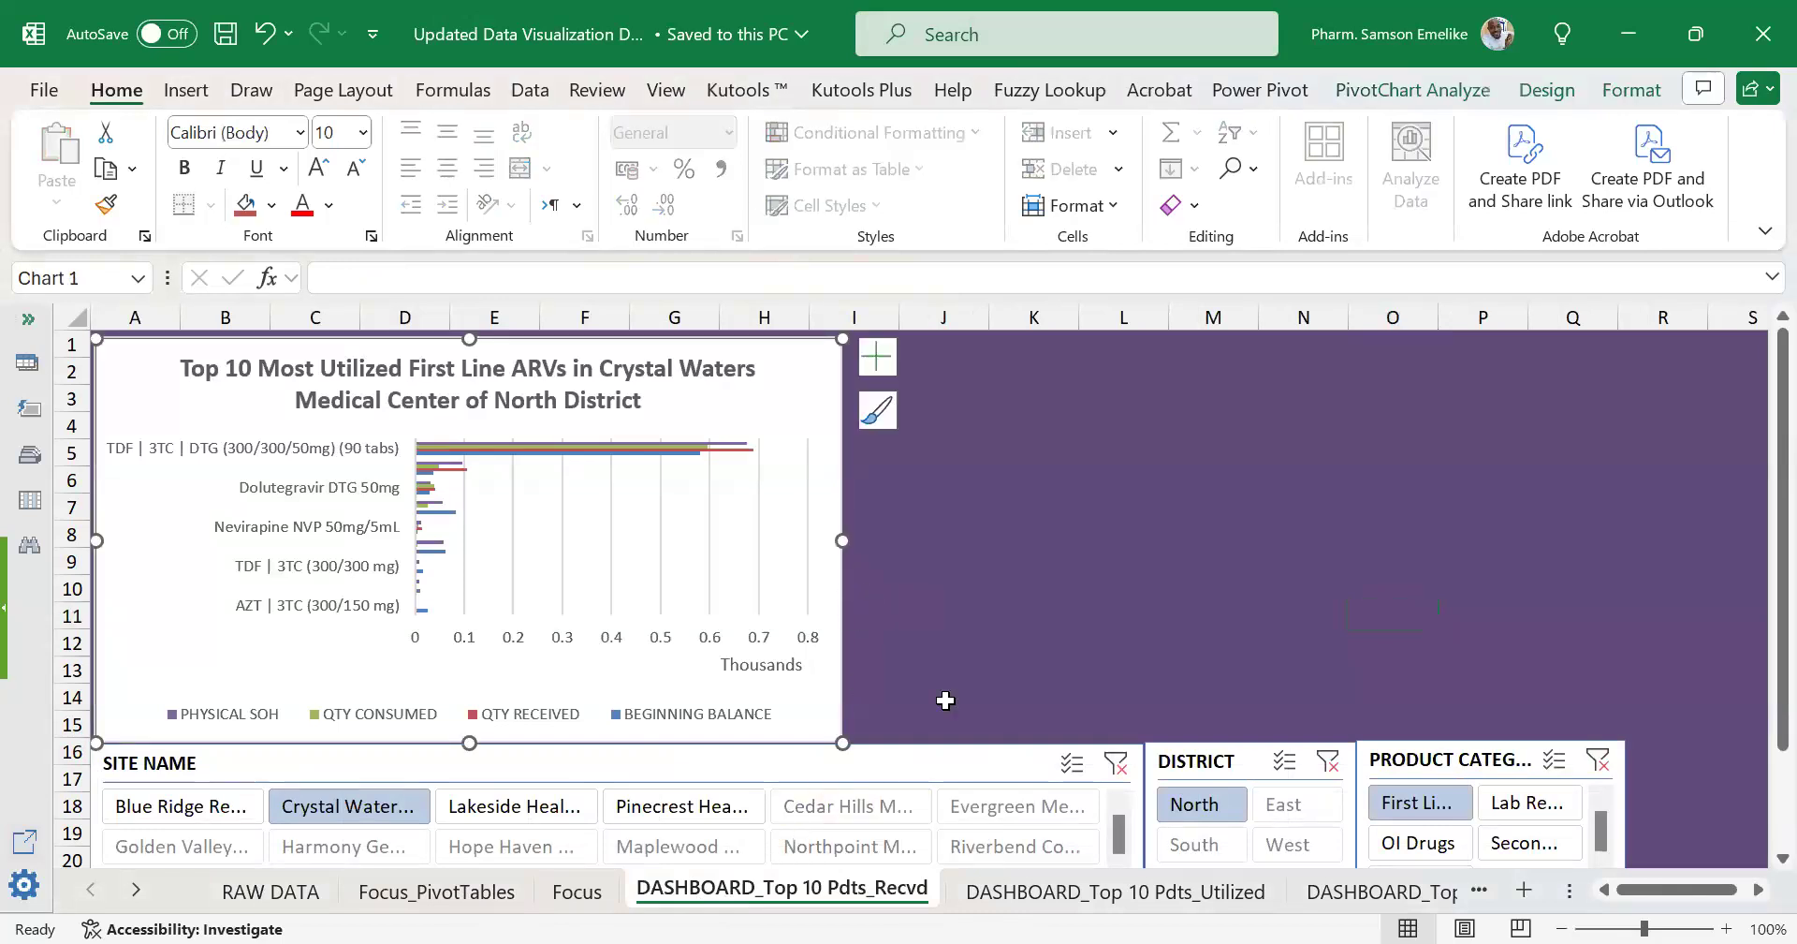
Remove the fill colour from all cells of the DASHBOARD_Top 10 Pdts_Utilized sheet.
click(1116, 894)
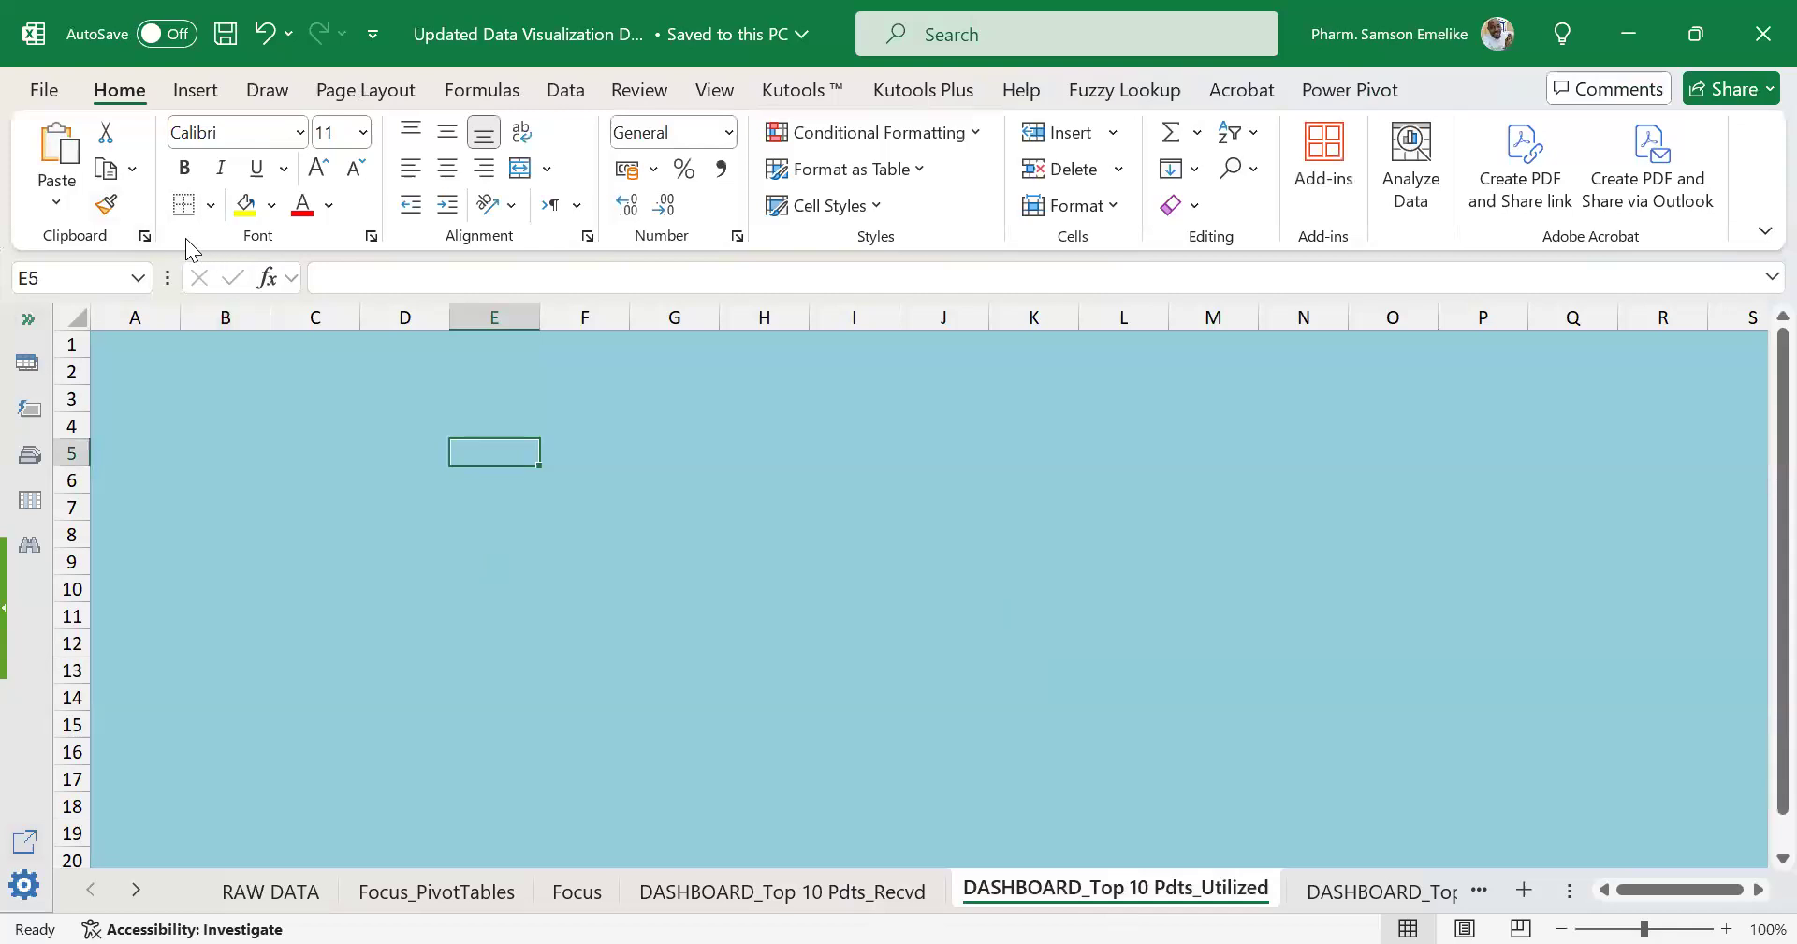
key(Down)
key(Down)
key(Down)
key(Down)
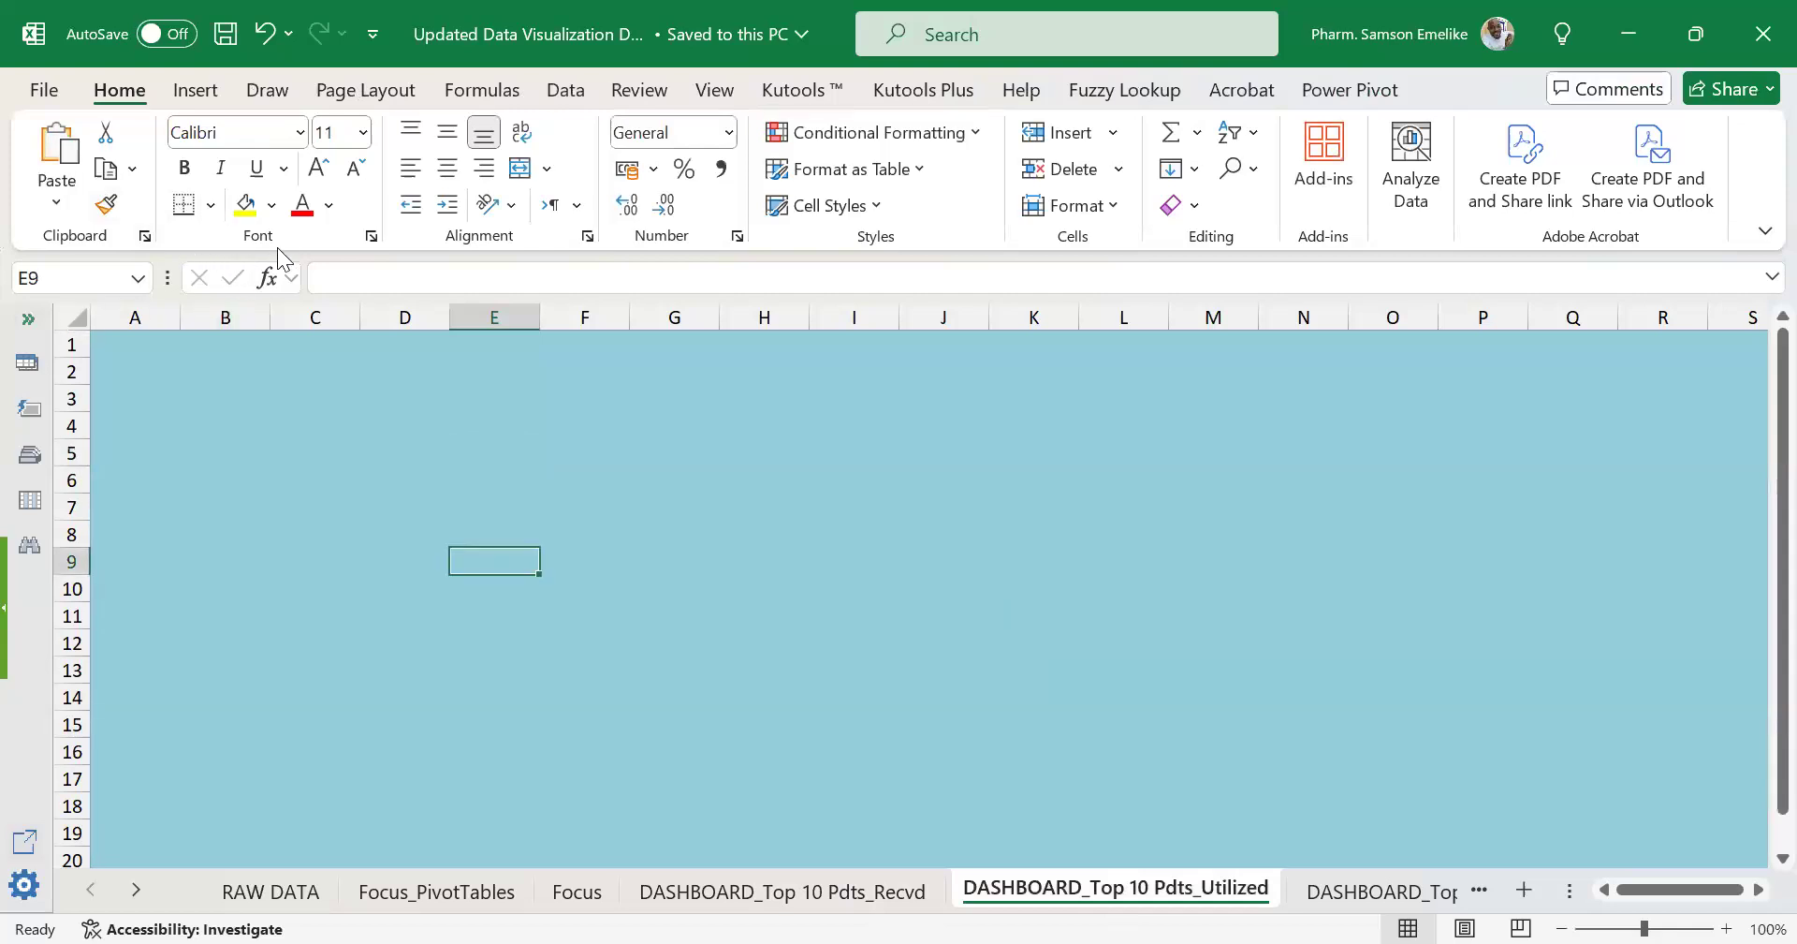
key(ctrl+a)
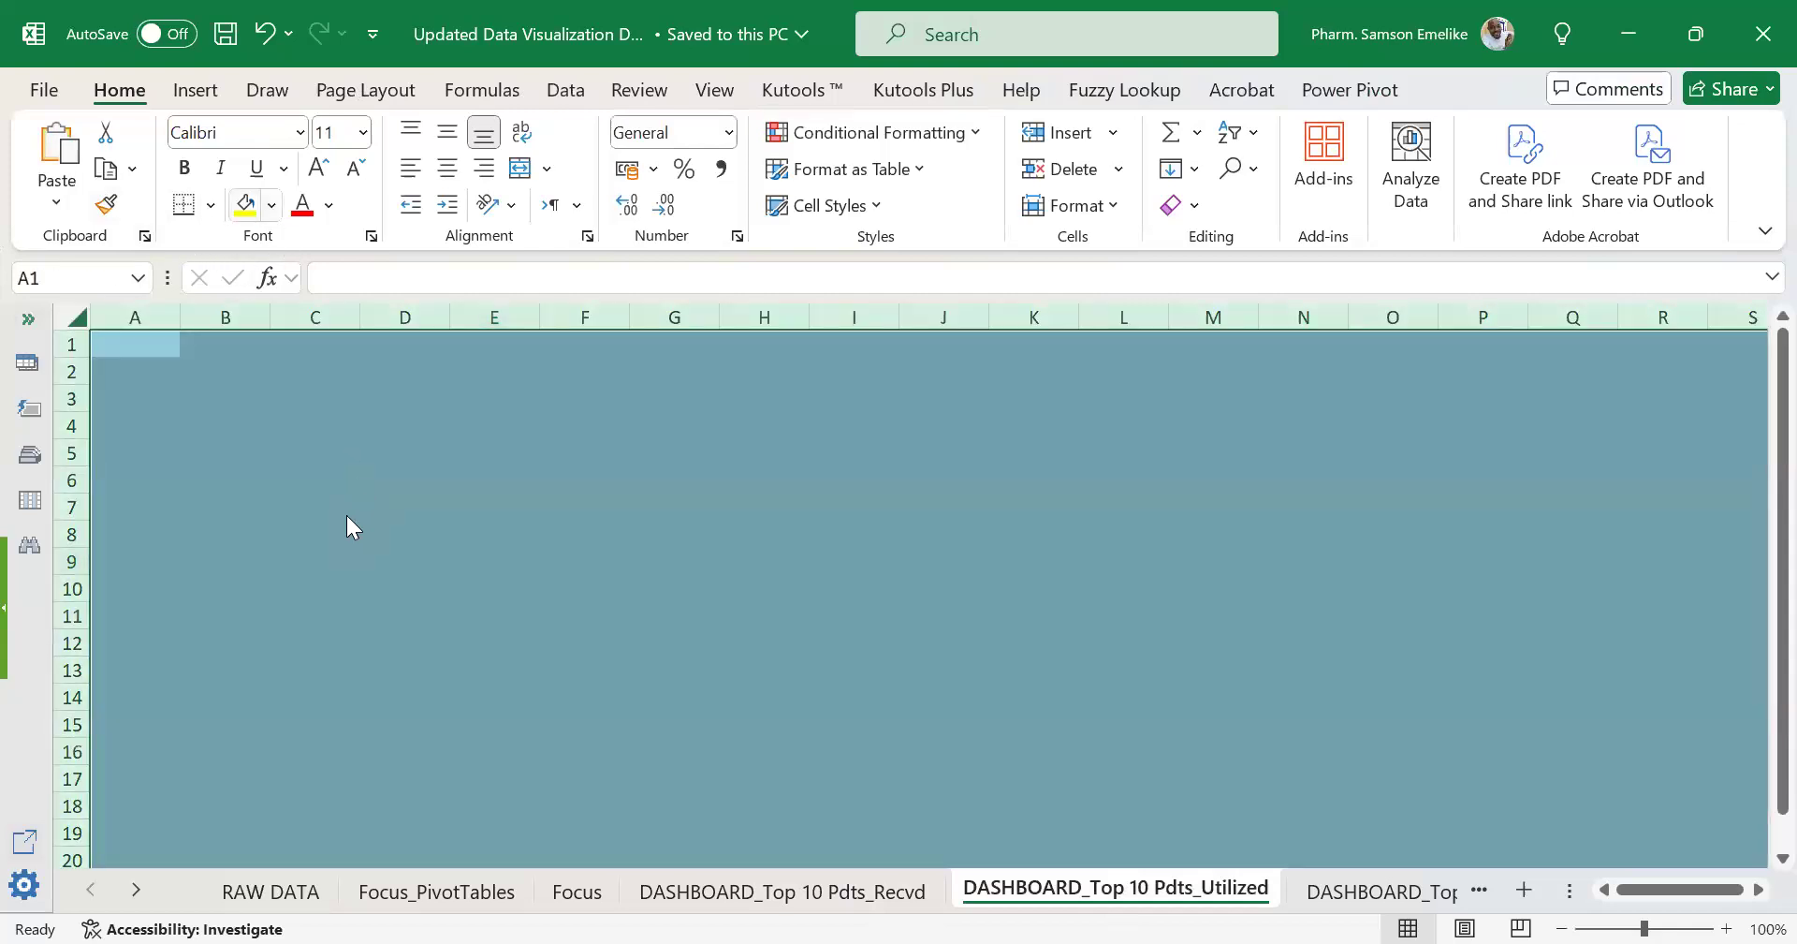
key(alt+h)
key(h)
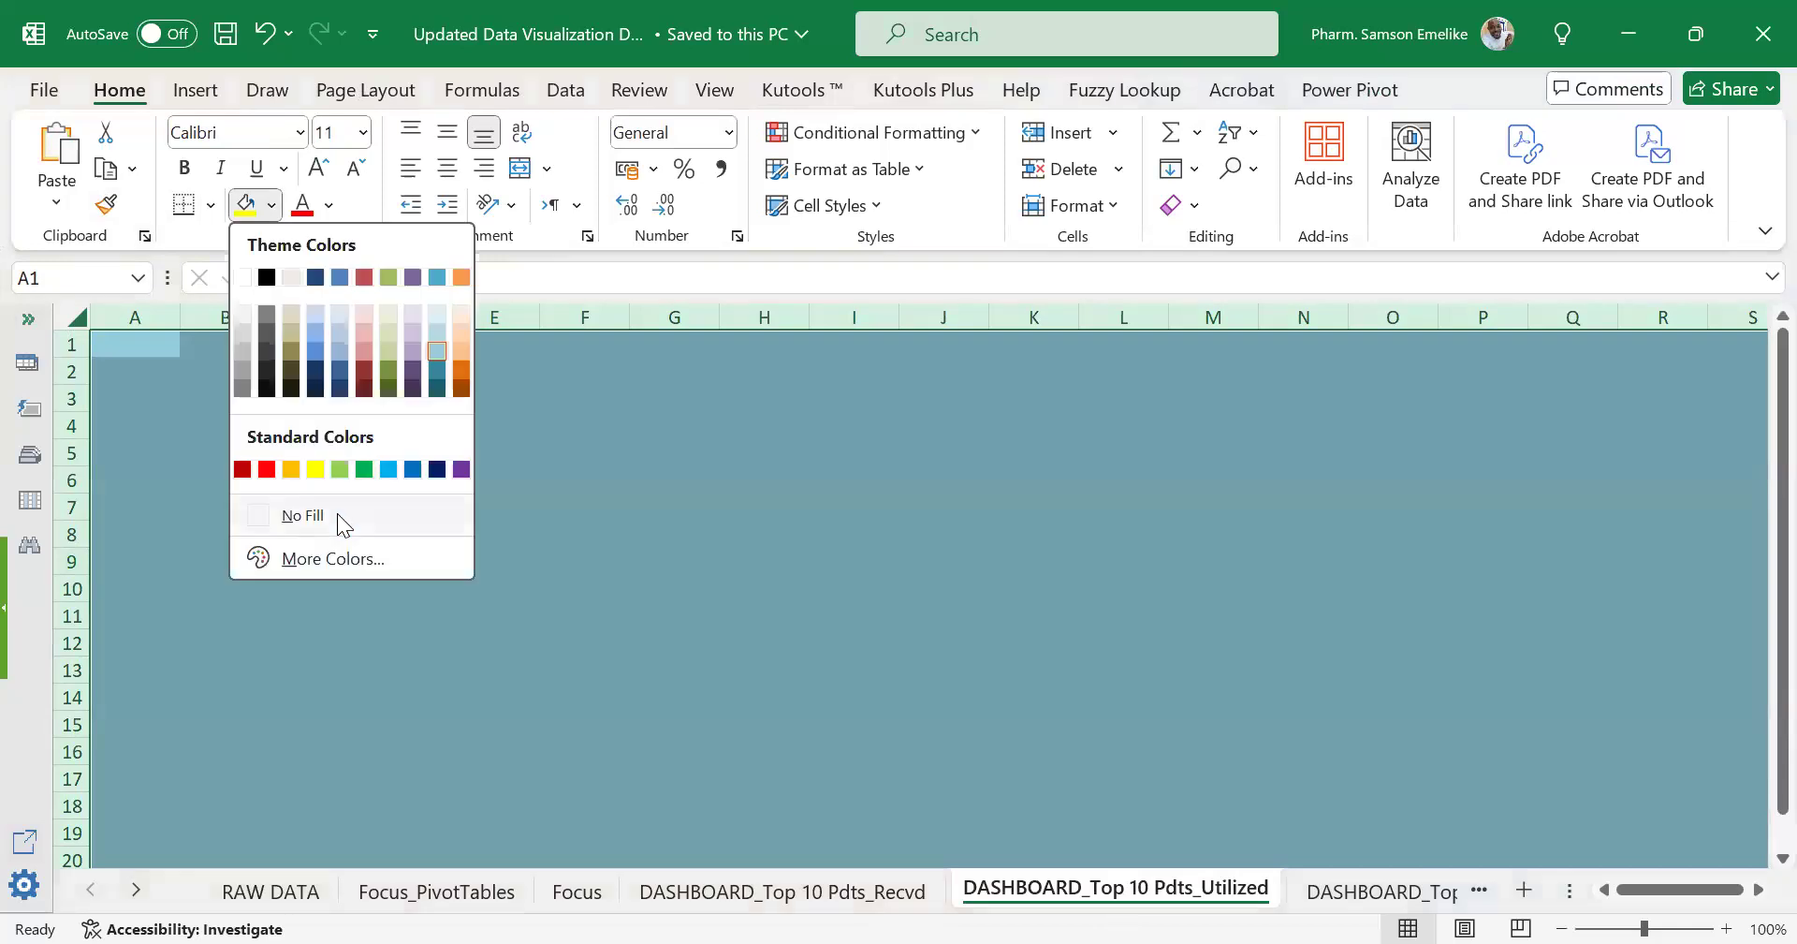
click(637, 609)
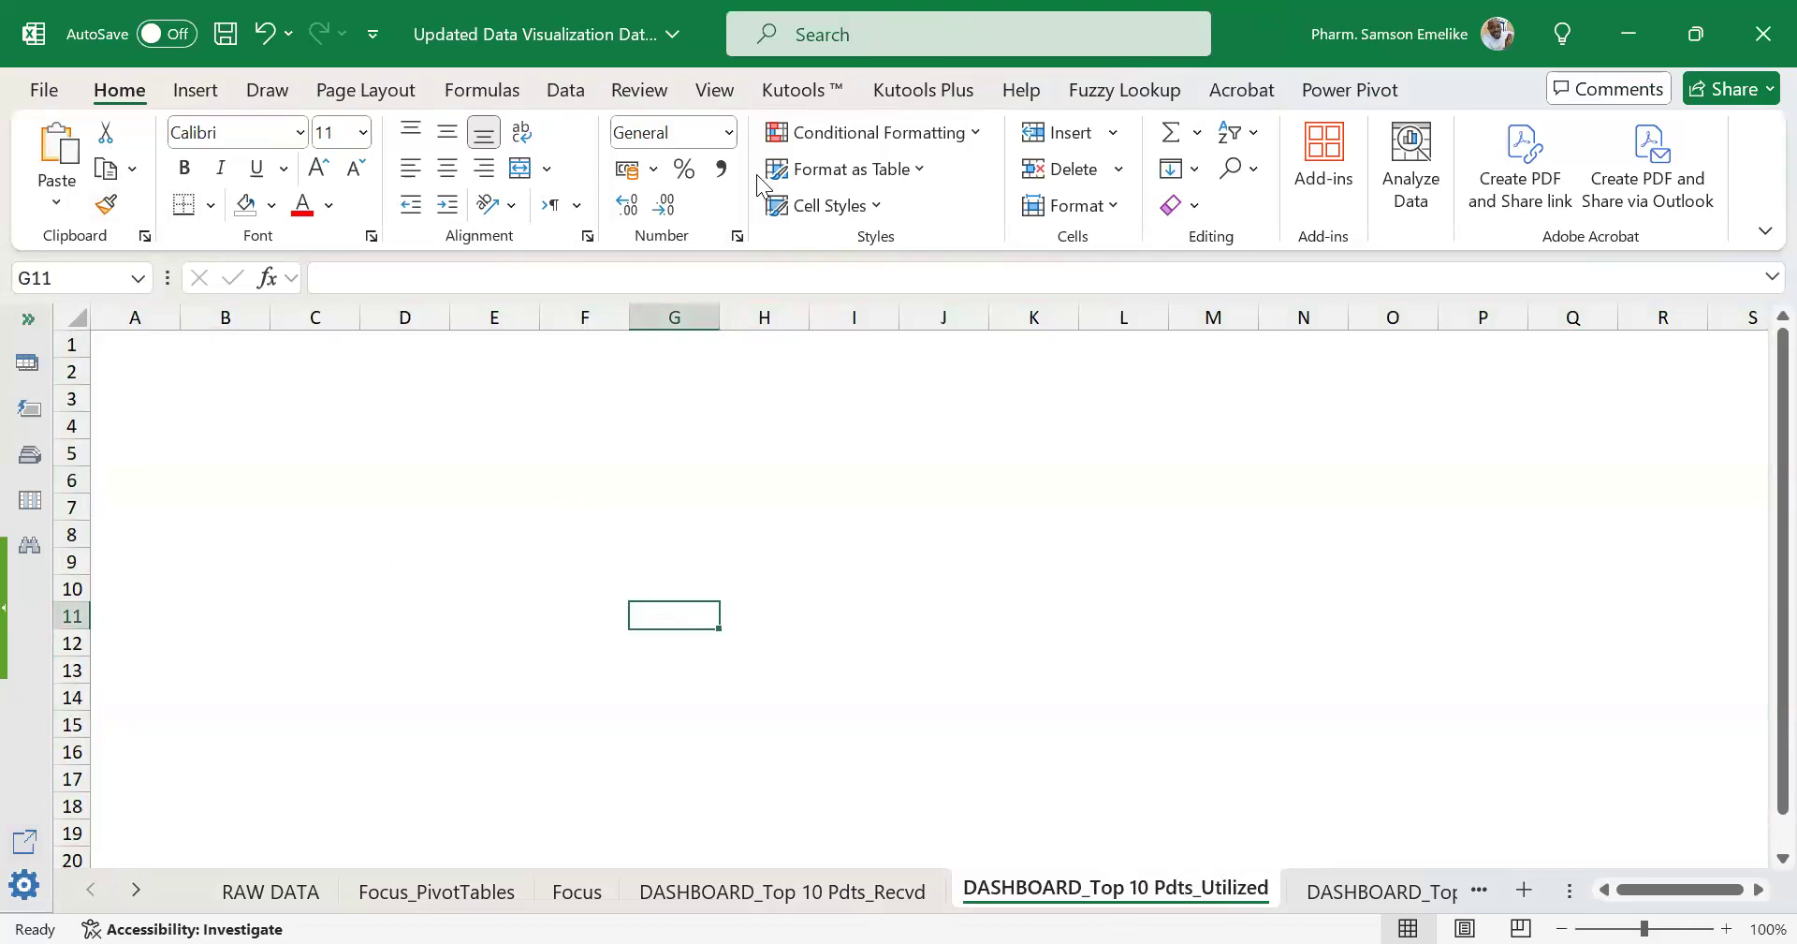
Show the gridlines on the DASHBOARD_Top 10 Pdts_Utilized sheet and hide them again.
click(716, 94)
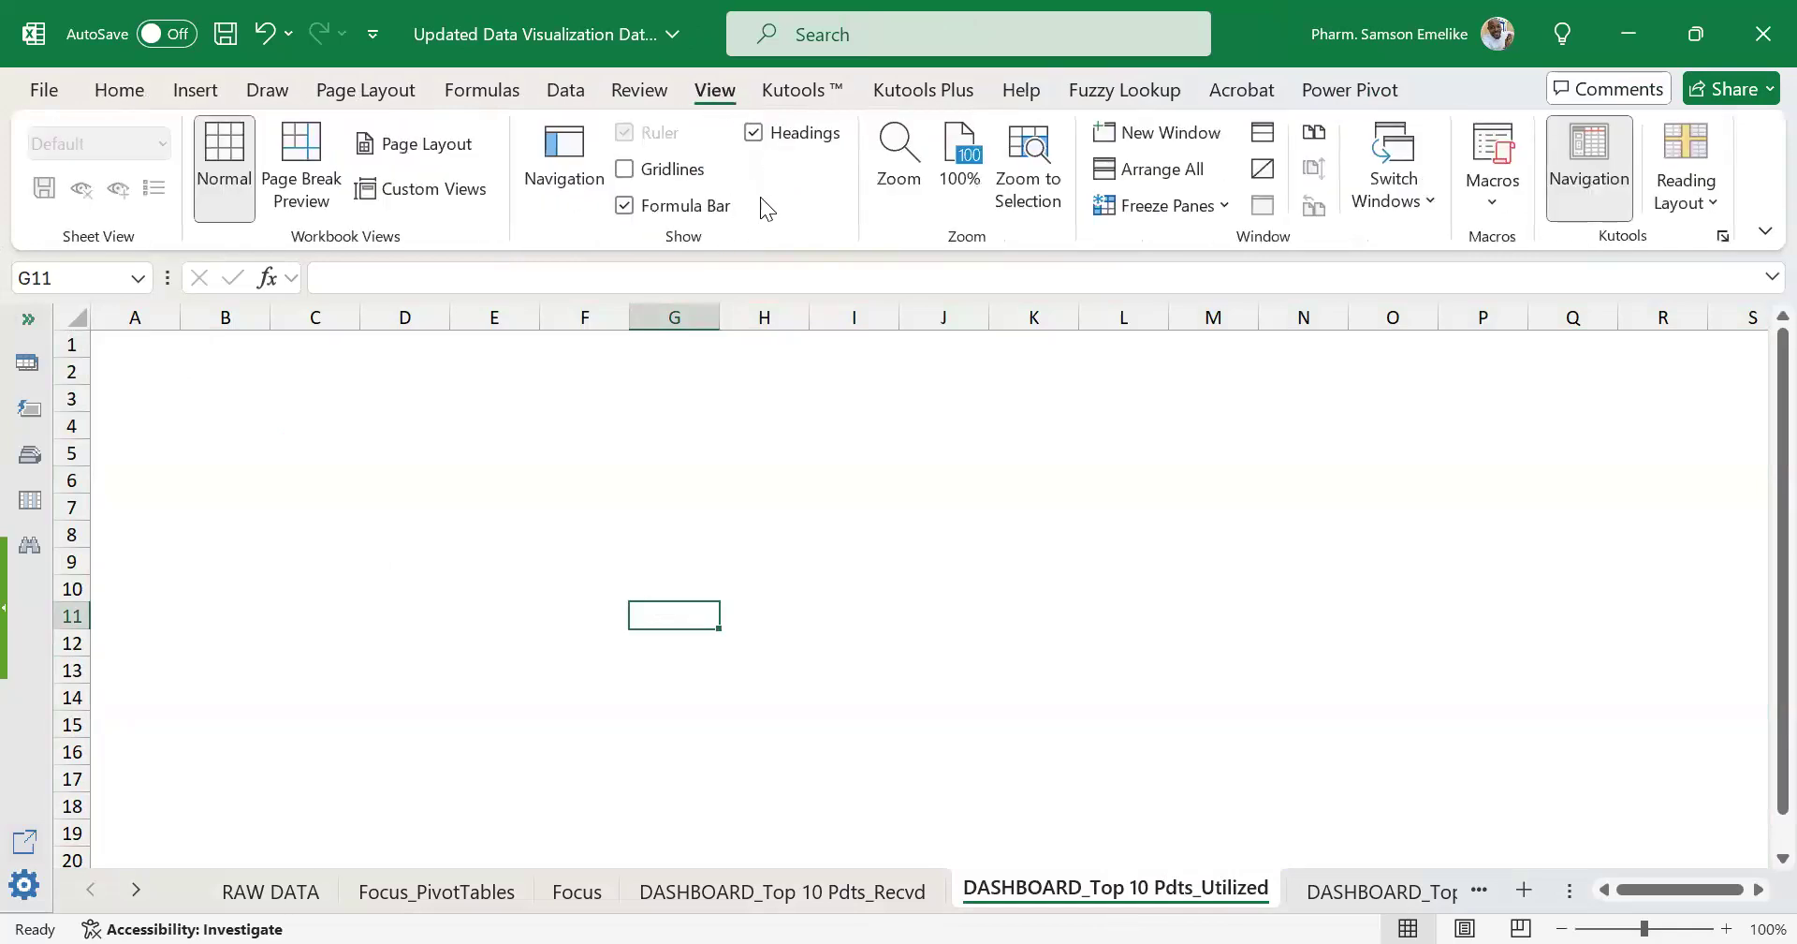
click(631, 175)
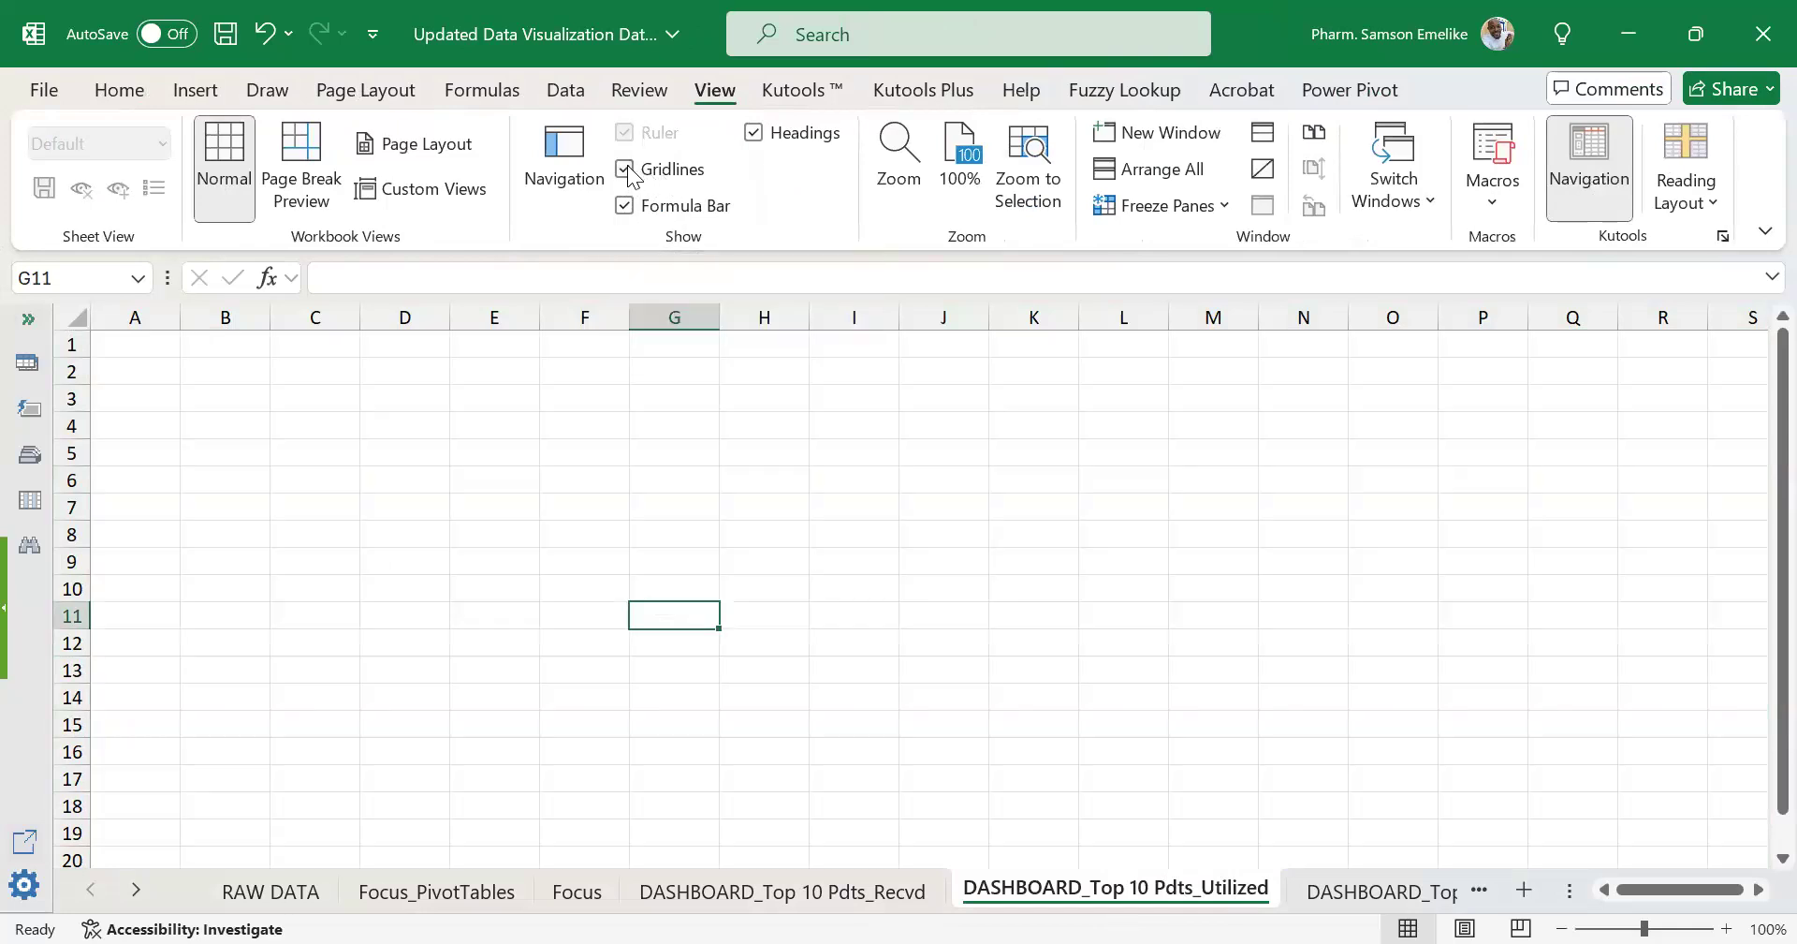
click(631, 172)
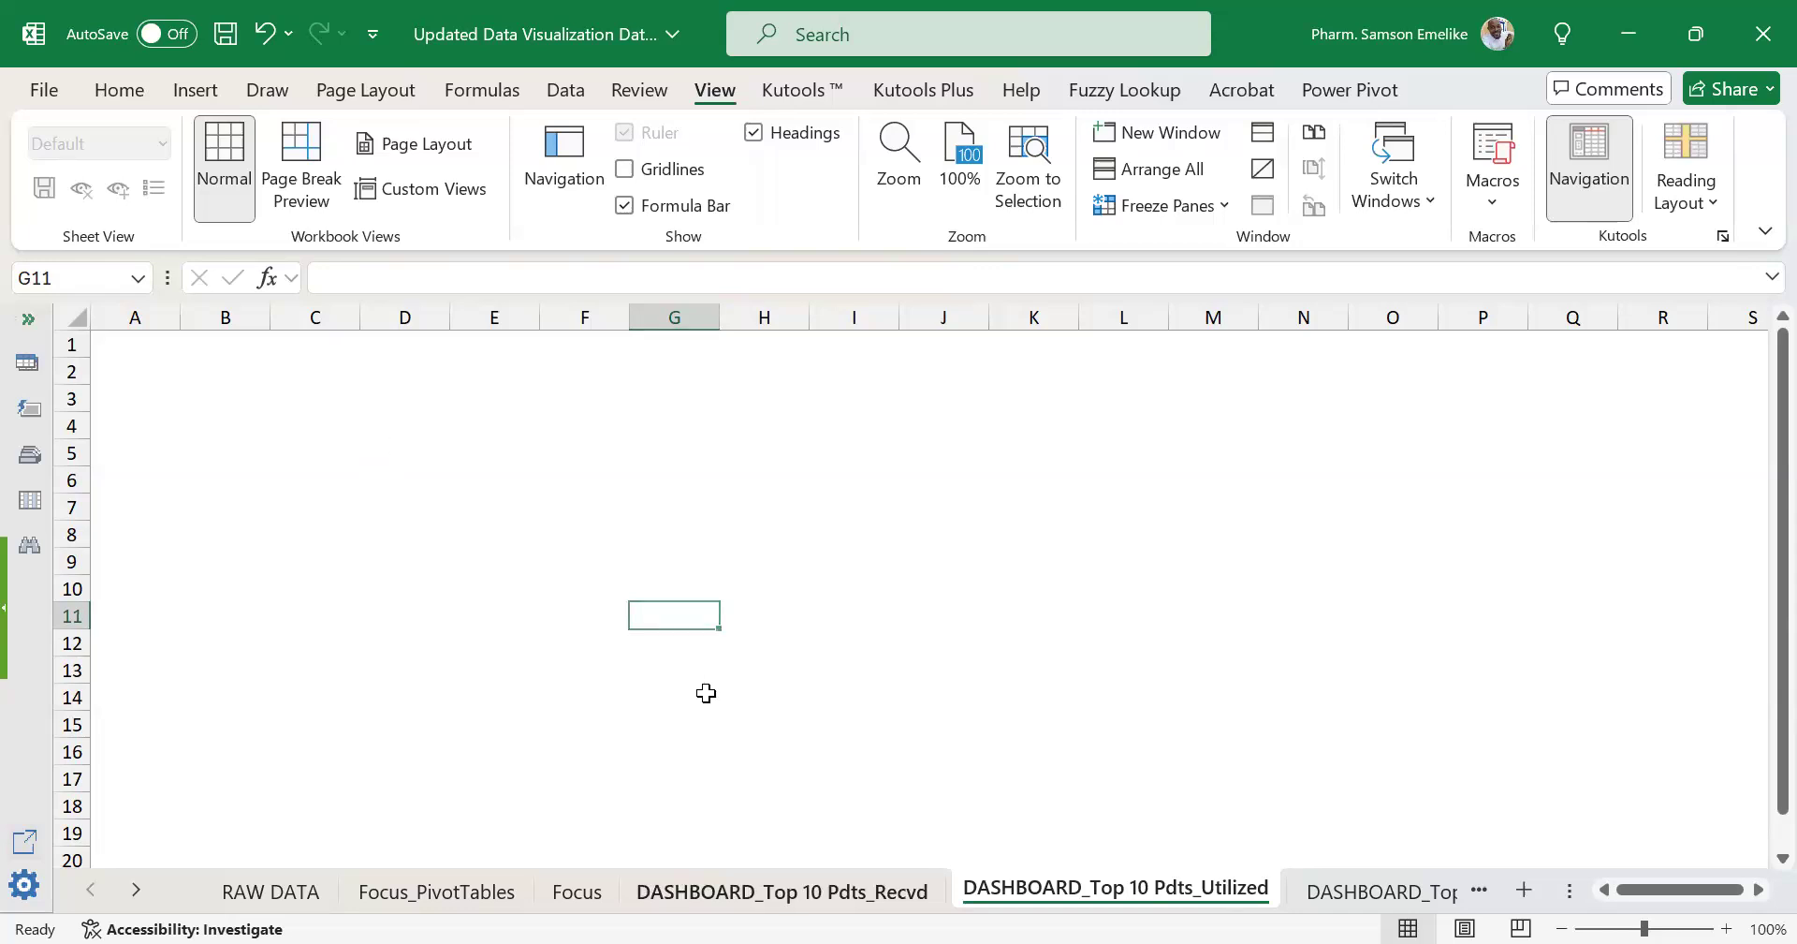
Move the chart from the DASHBOARD_Top 10 Pdts_Recvd sheet to the DASHBOARD_Top 10 Pdts_Utilized sheet, placing it over columns A to H from row 1.
key(ctrl+Page_Up)
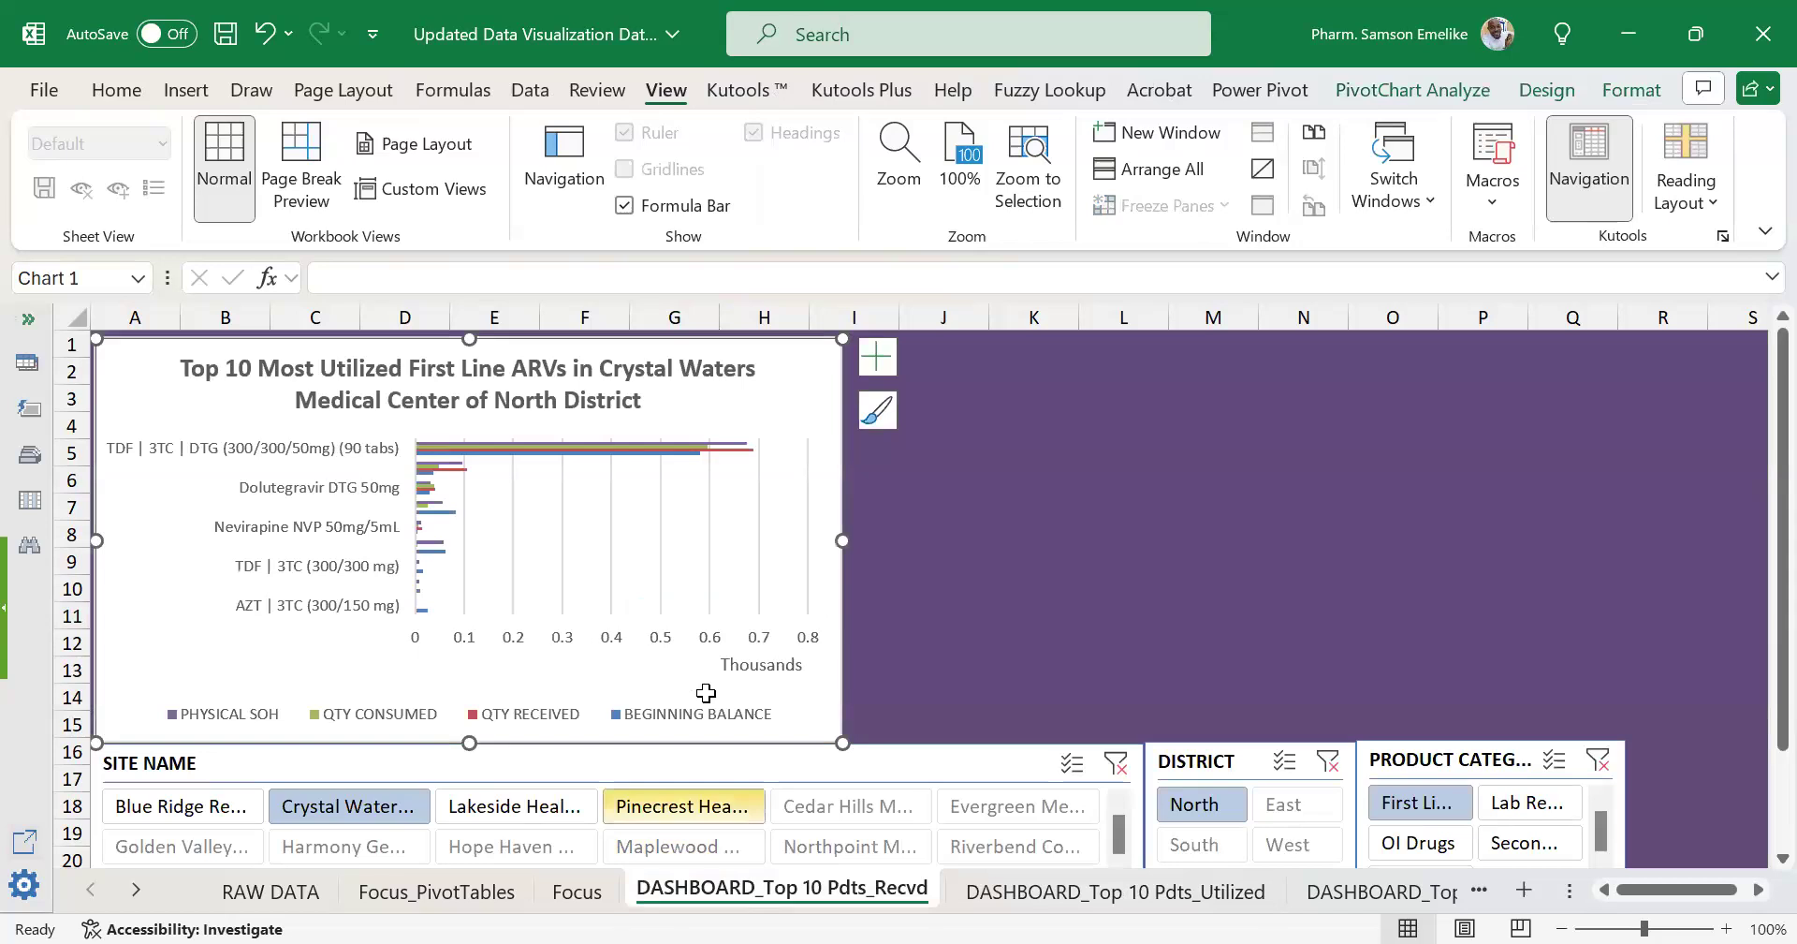
key(Delete)
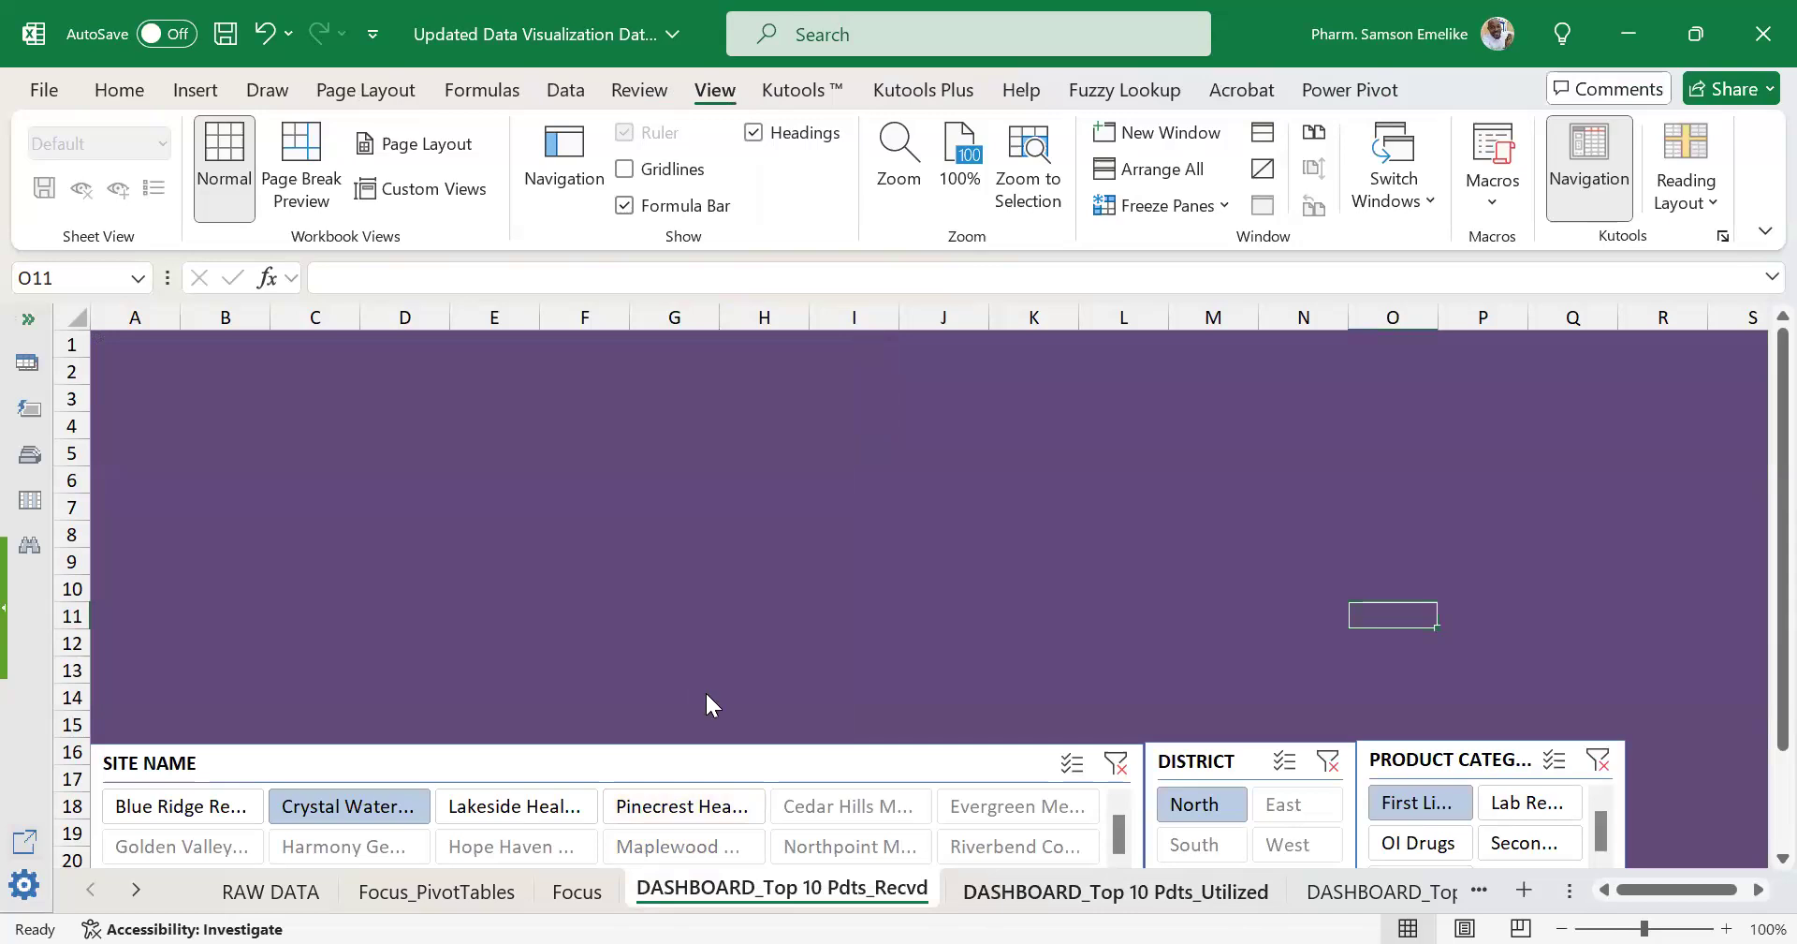
click(1033, 894)
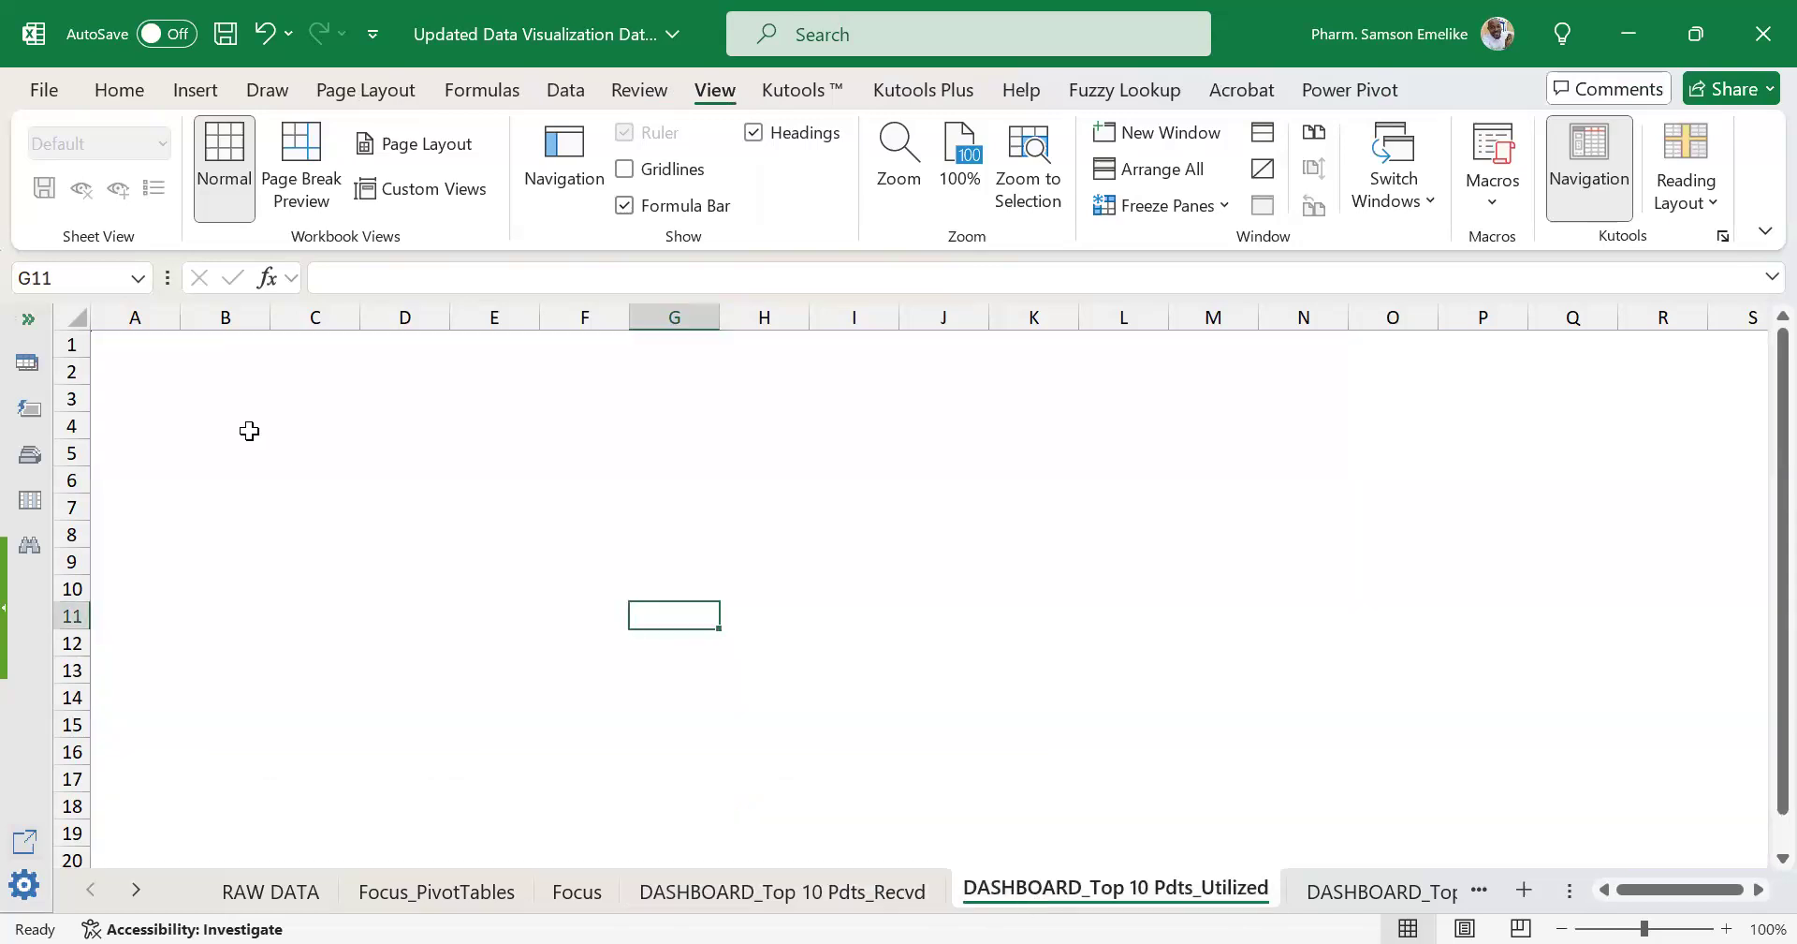
key(ctrl+v)
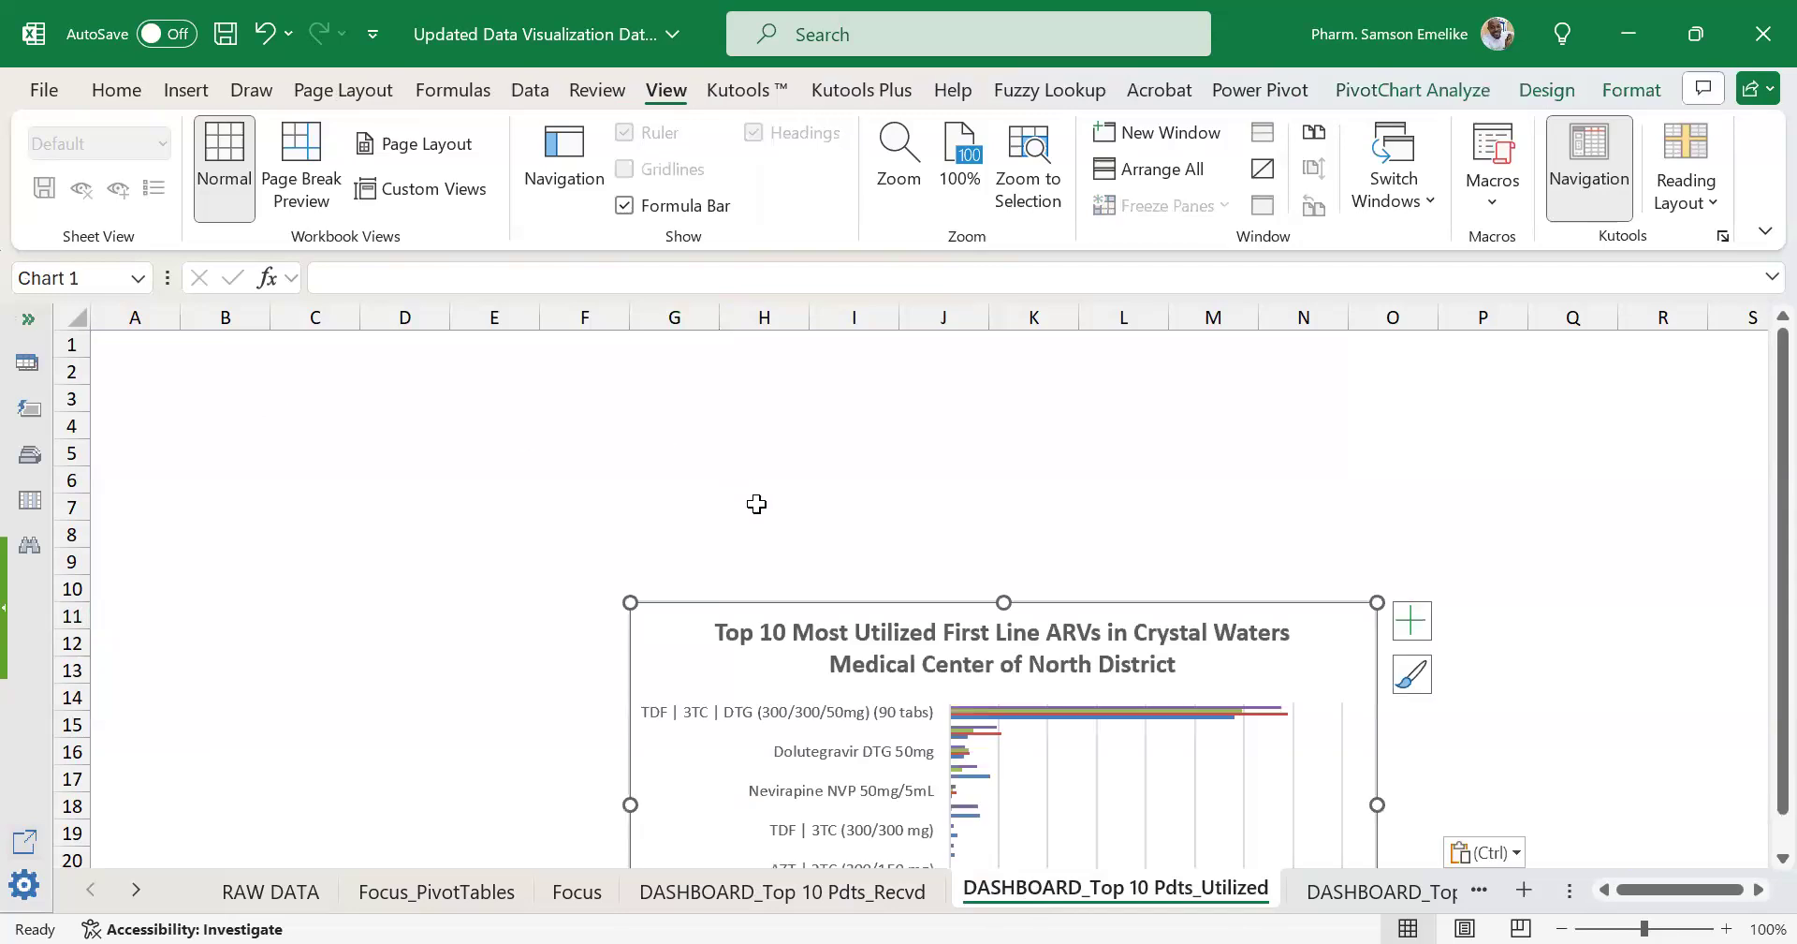
drag(908, 650, 384, 405)
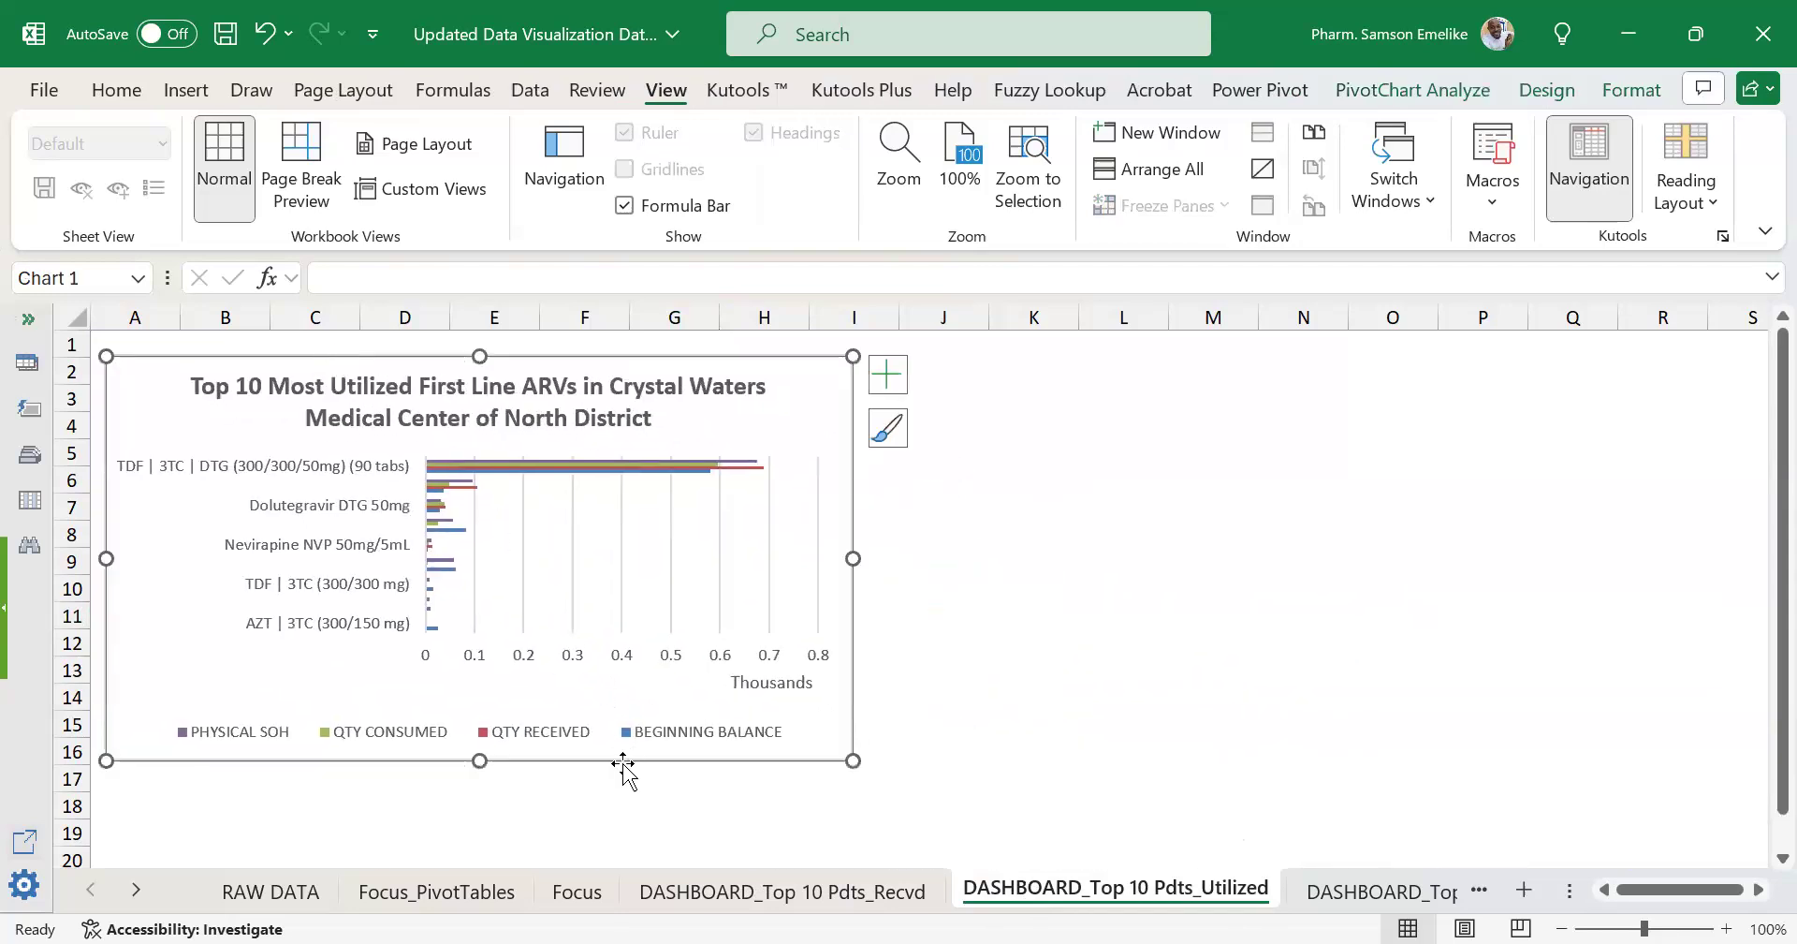
drag(620, 761, 617, 749)
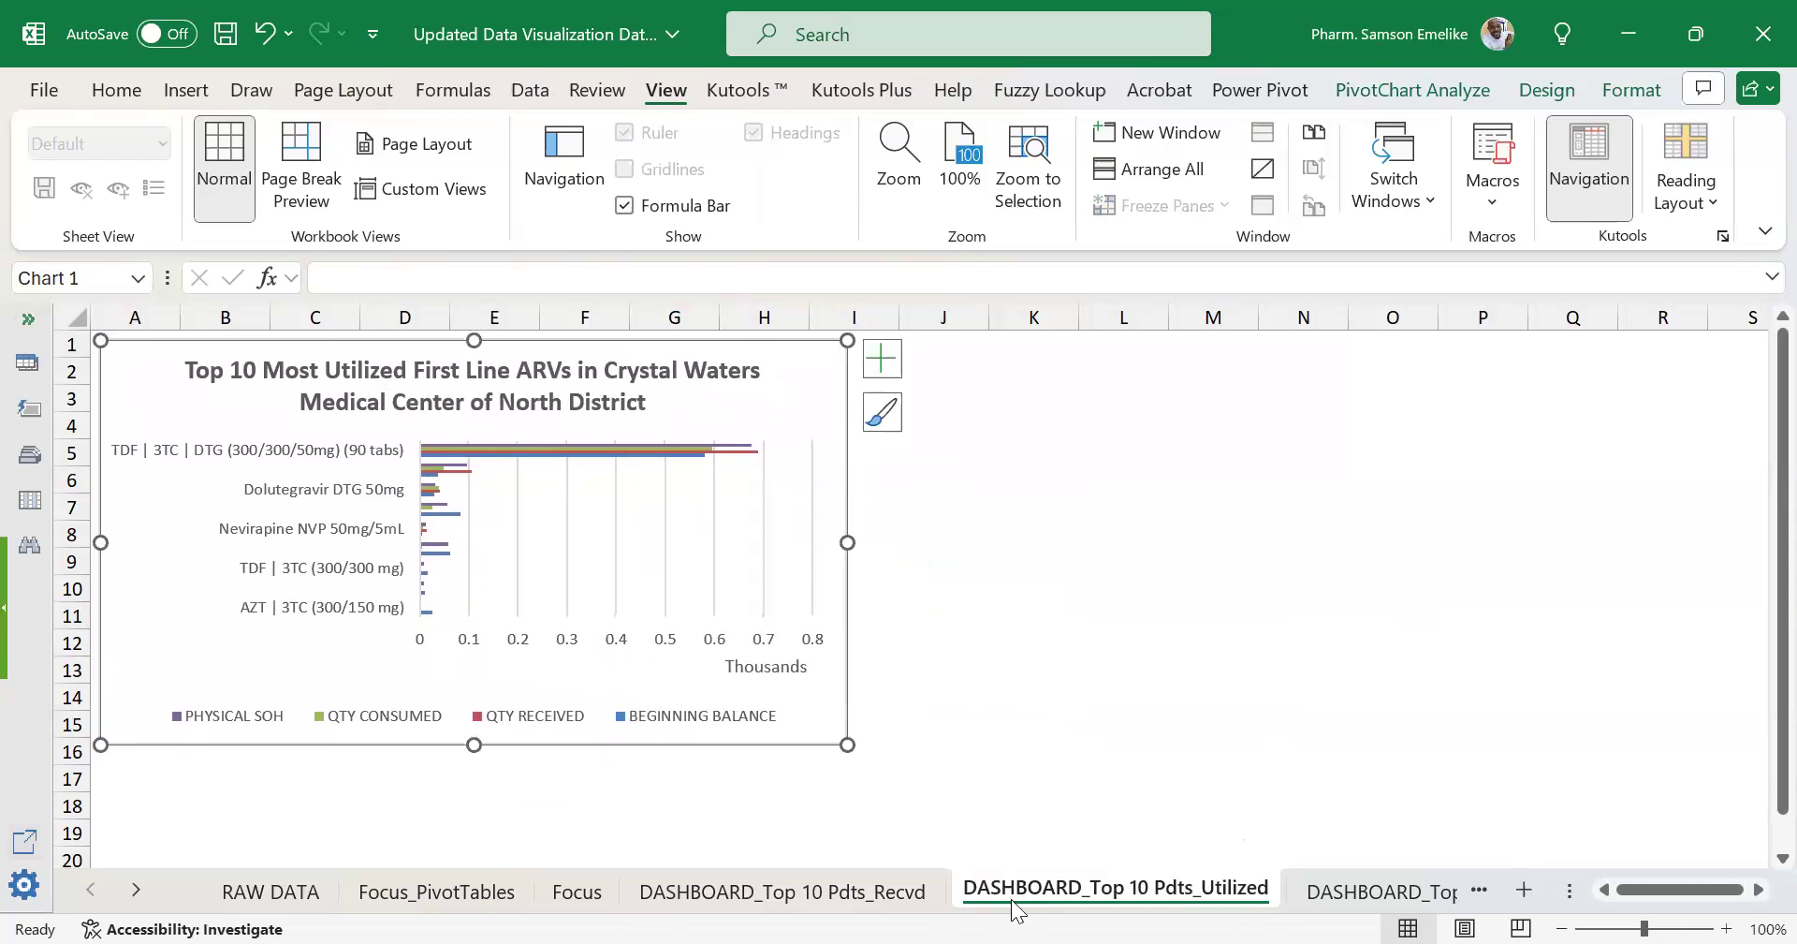
Move the SITE NAME, DISTRICT and PRODUCT CATEGORY slicers from DASHBOARD_Top 10 Pdts_Recvd to DASHBOARD_Top 10 Pdts_Utilized, placing them just below the chart.
click(773, 894)
click(829, 758)
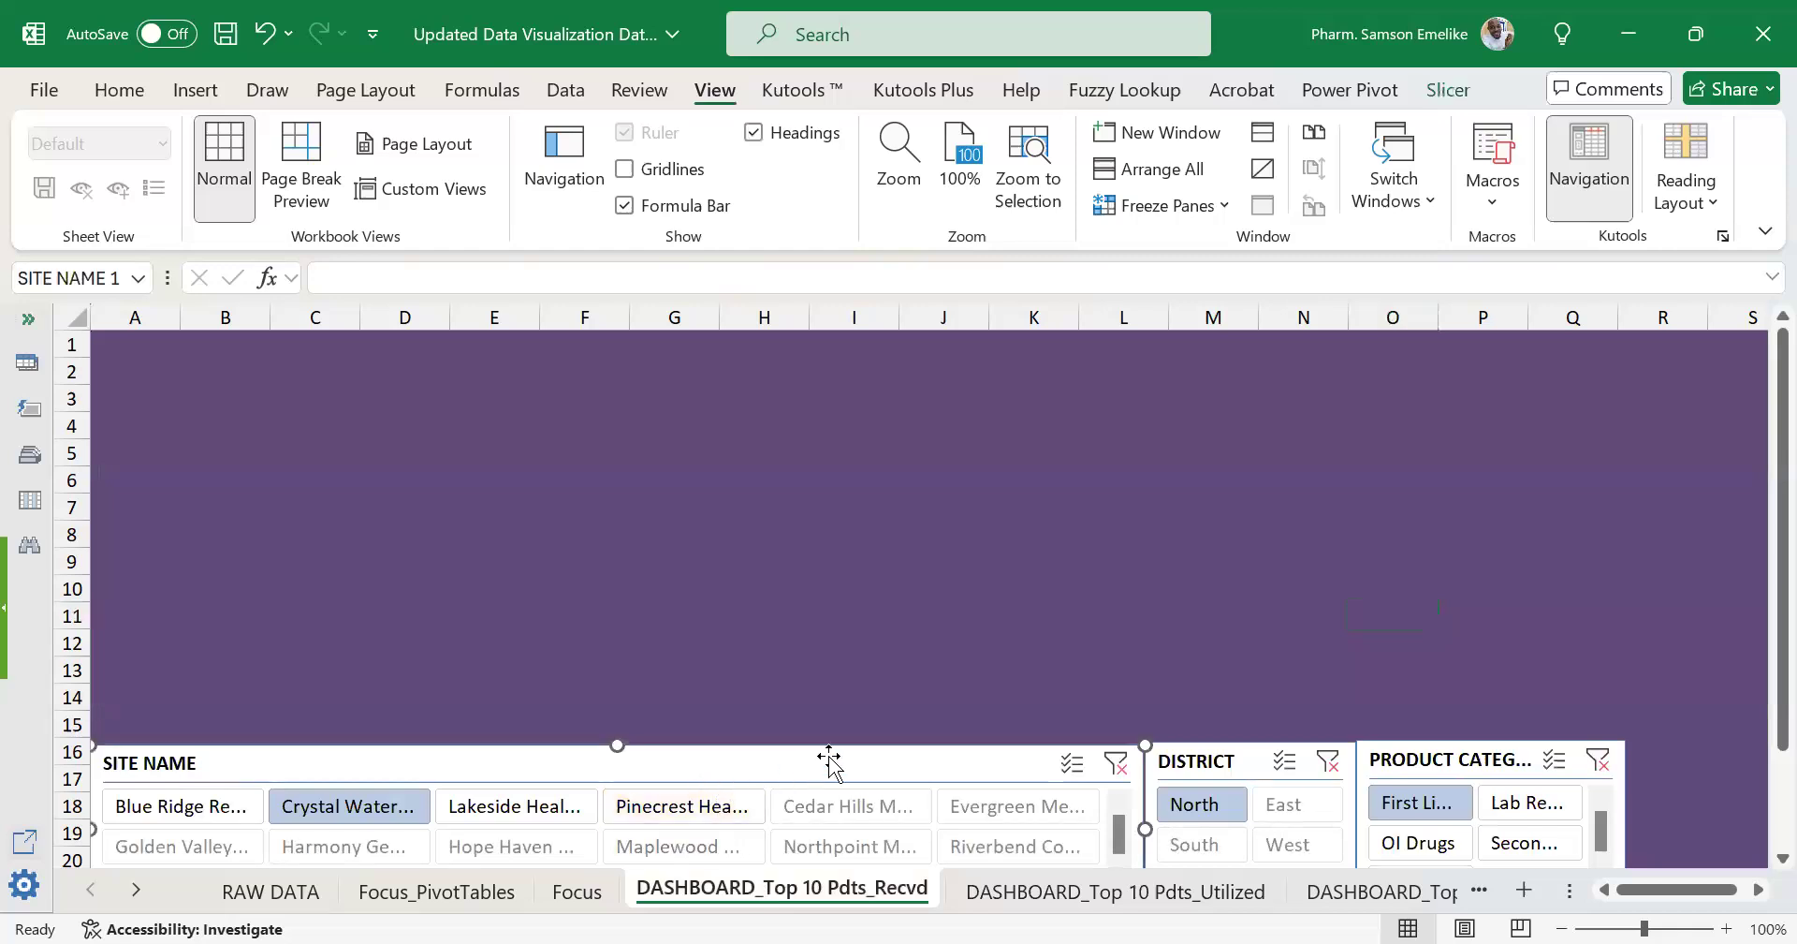
ctrl+click(1315, 761)
ctrl+click(1444, 761)
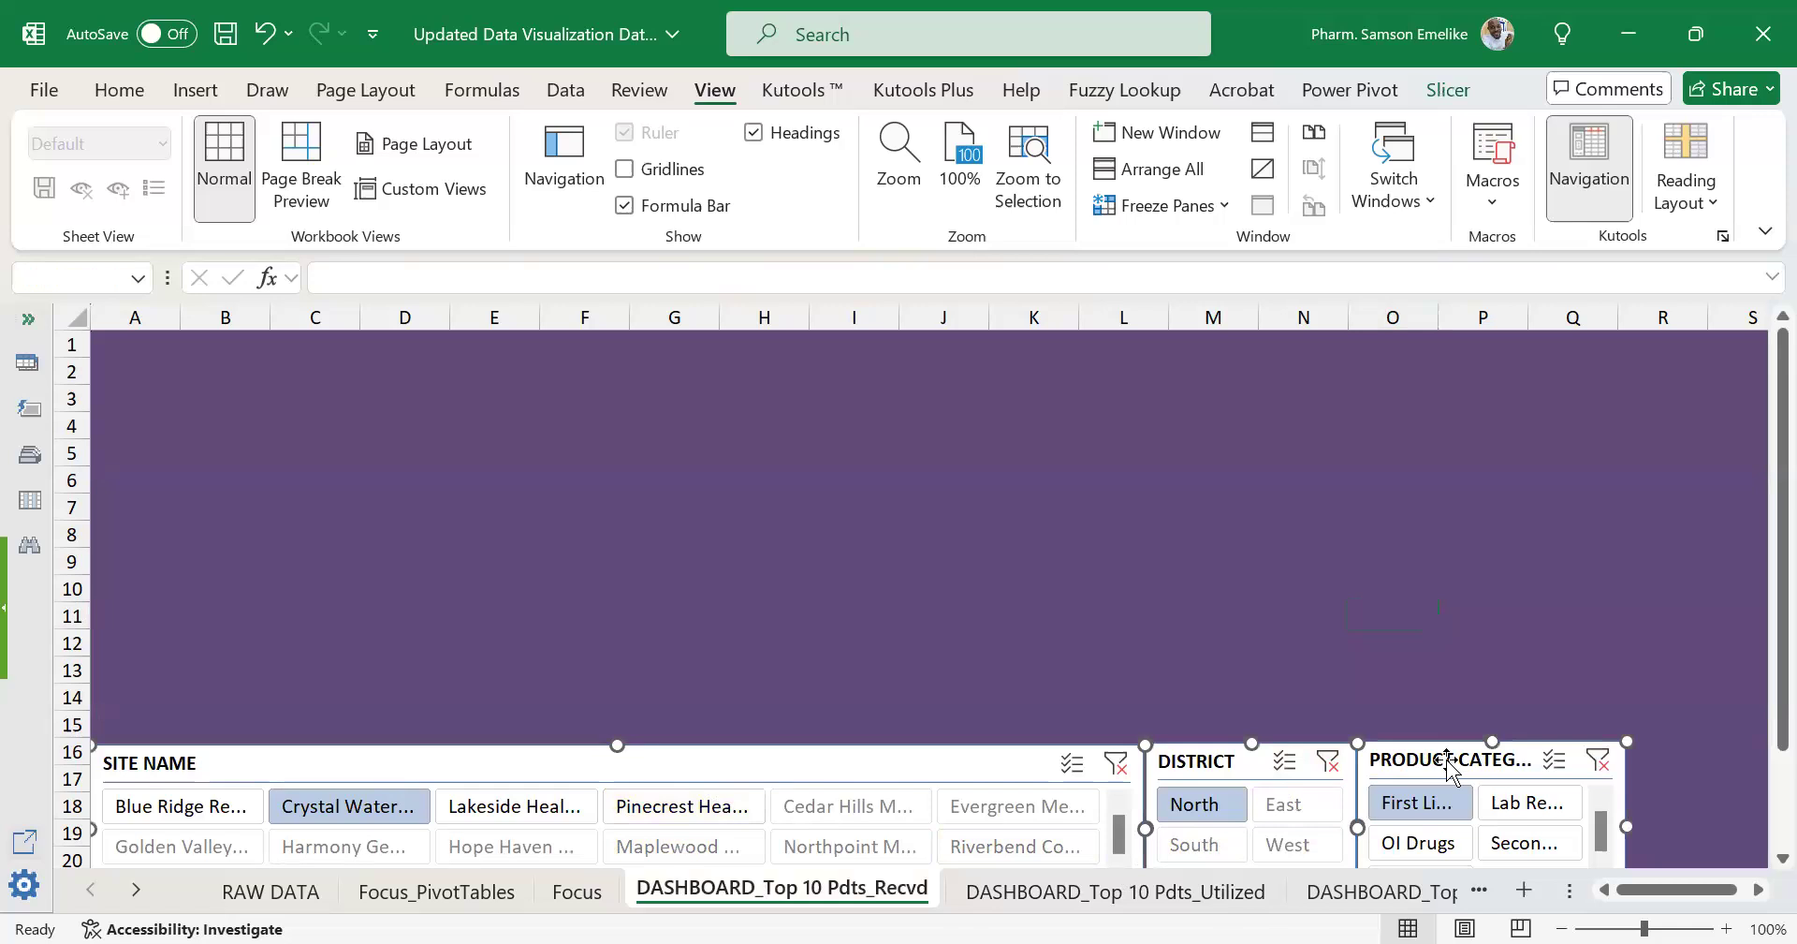
key(ctrl+x)
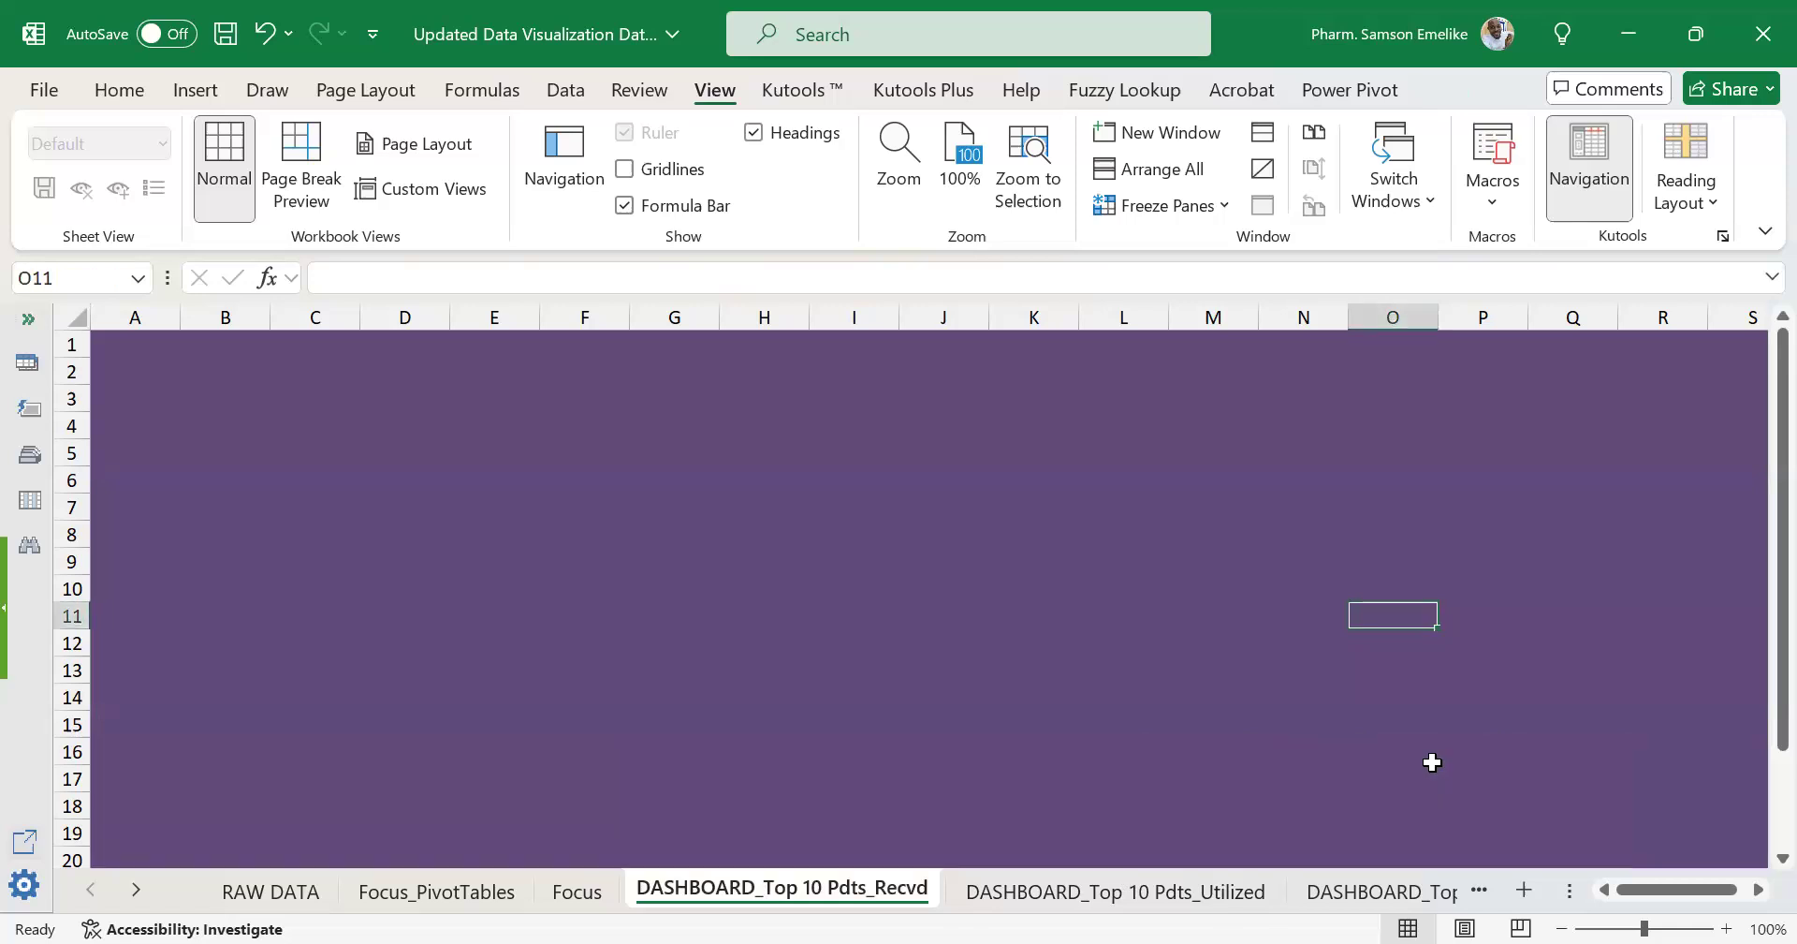
click(1058, 891)
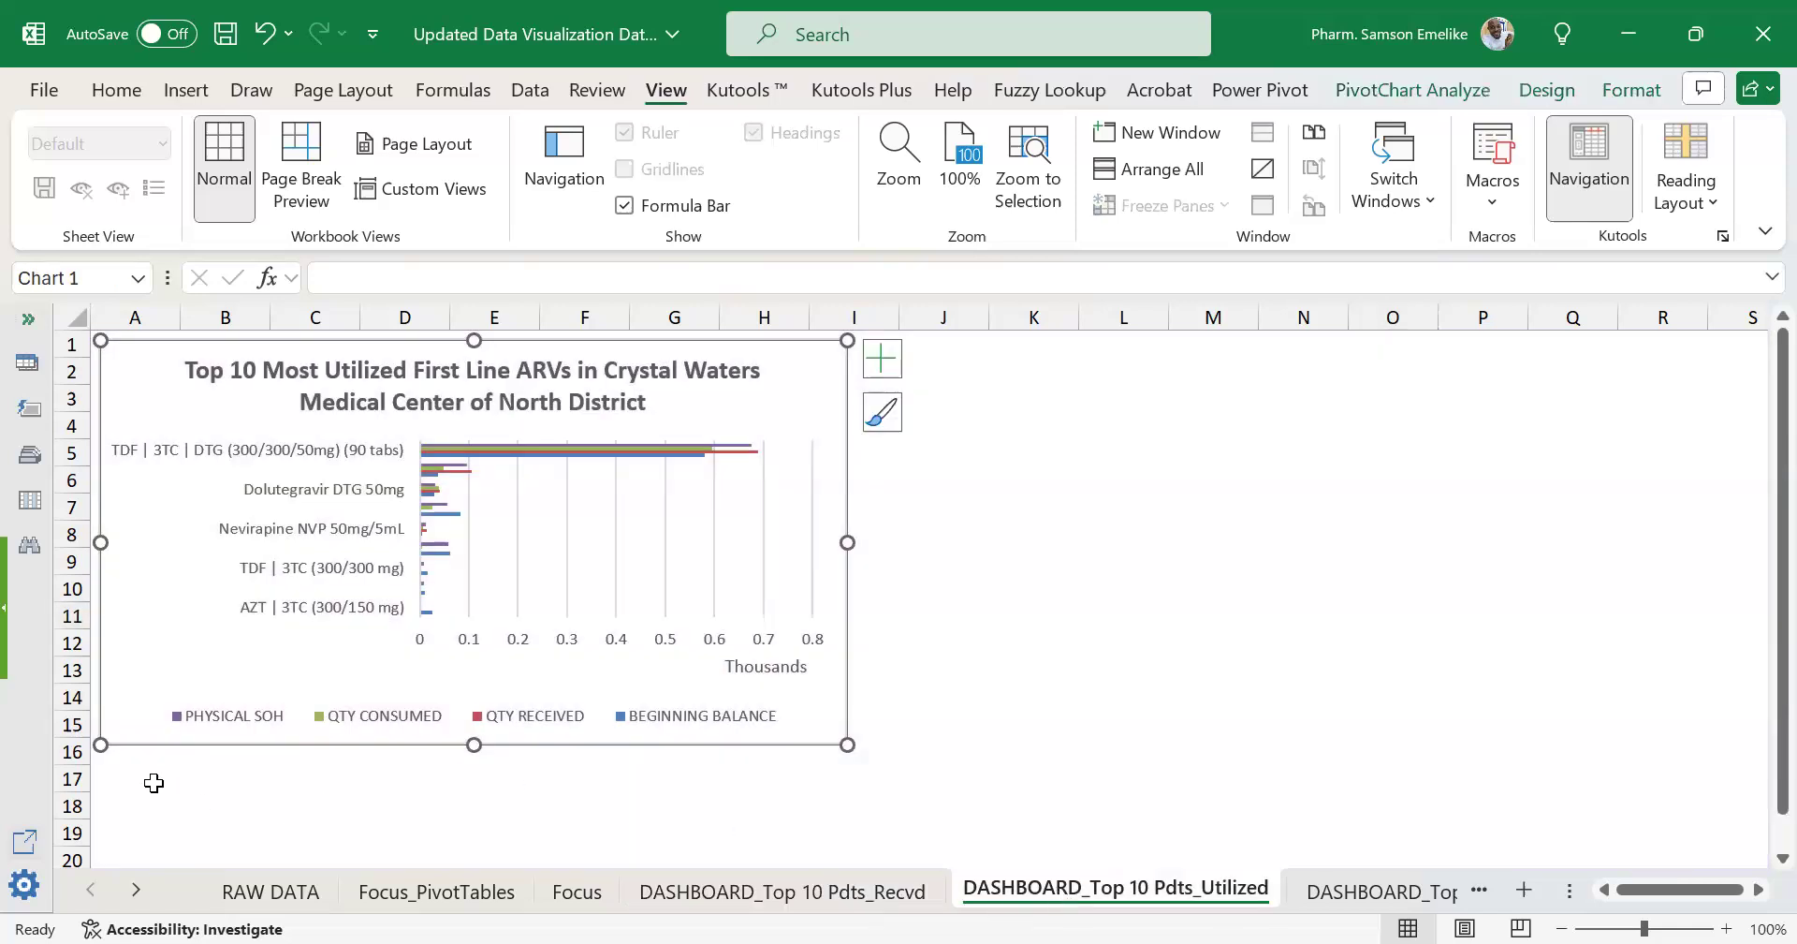
click(154, 784)
key(ctrl+v)
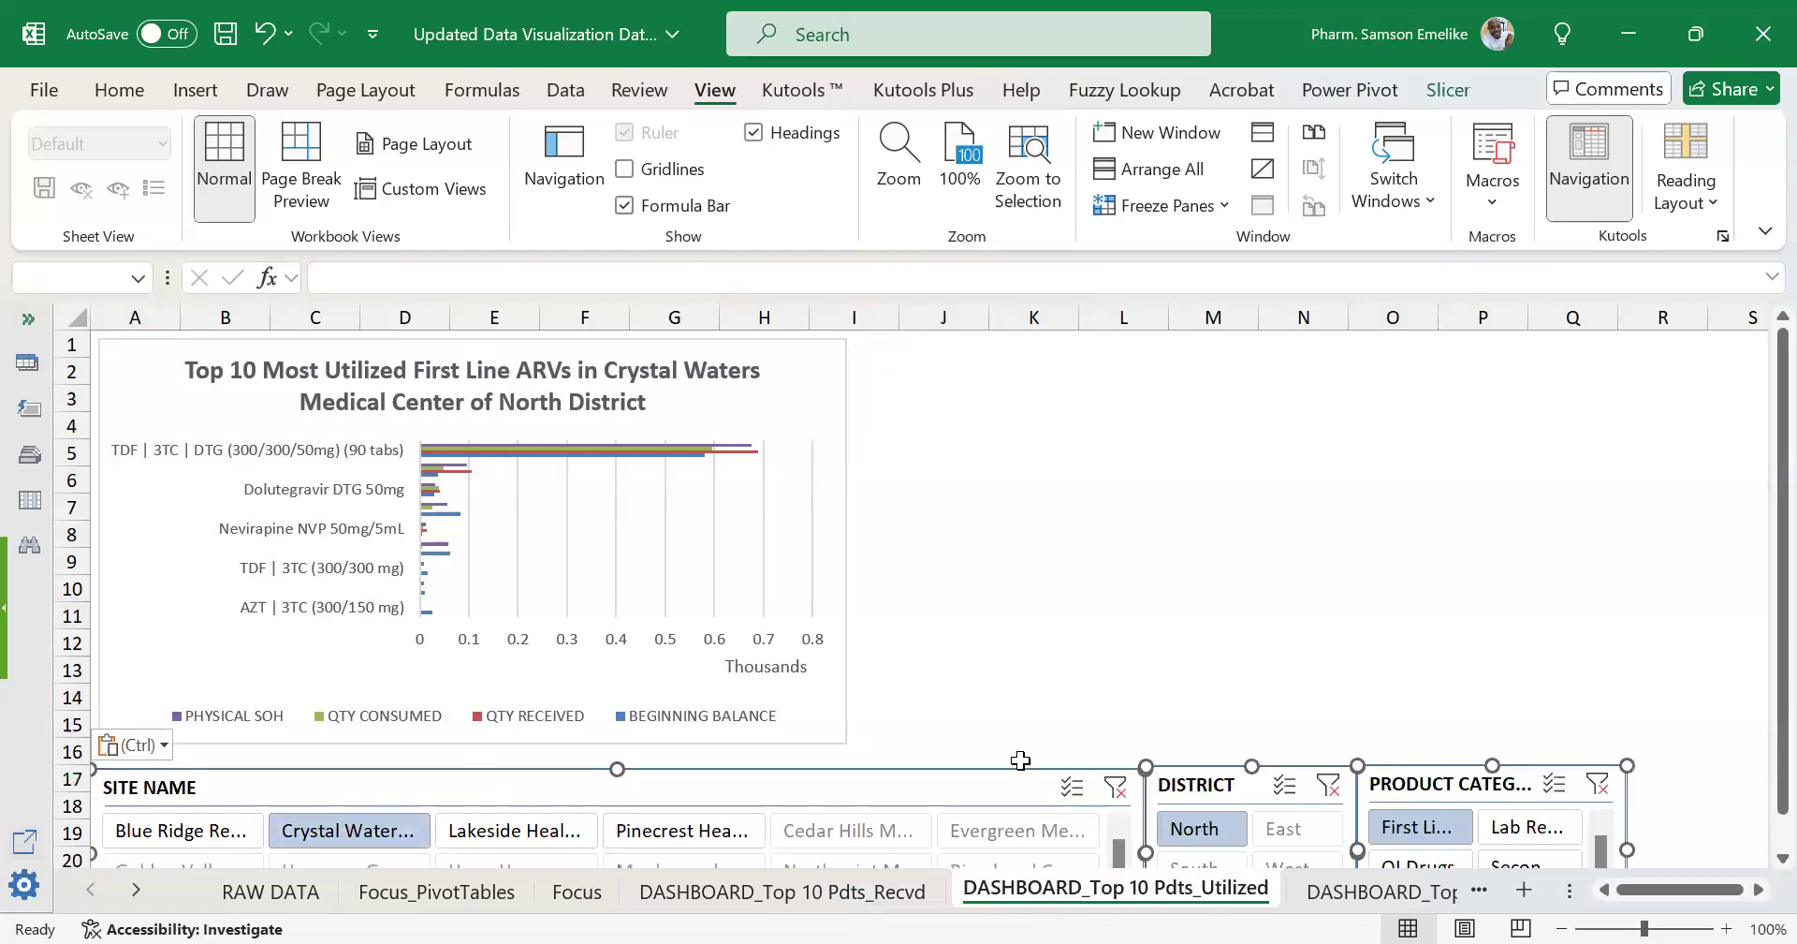
drag(1006, 768, 999, 755)
click(1572, 642)
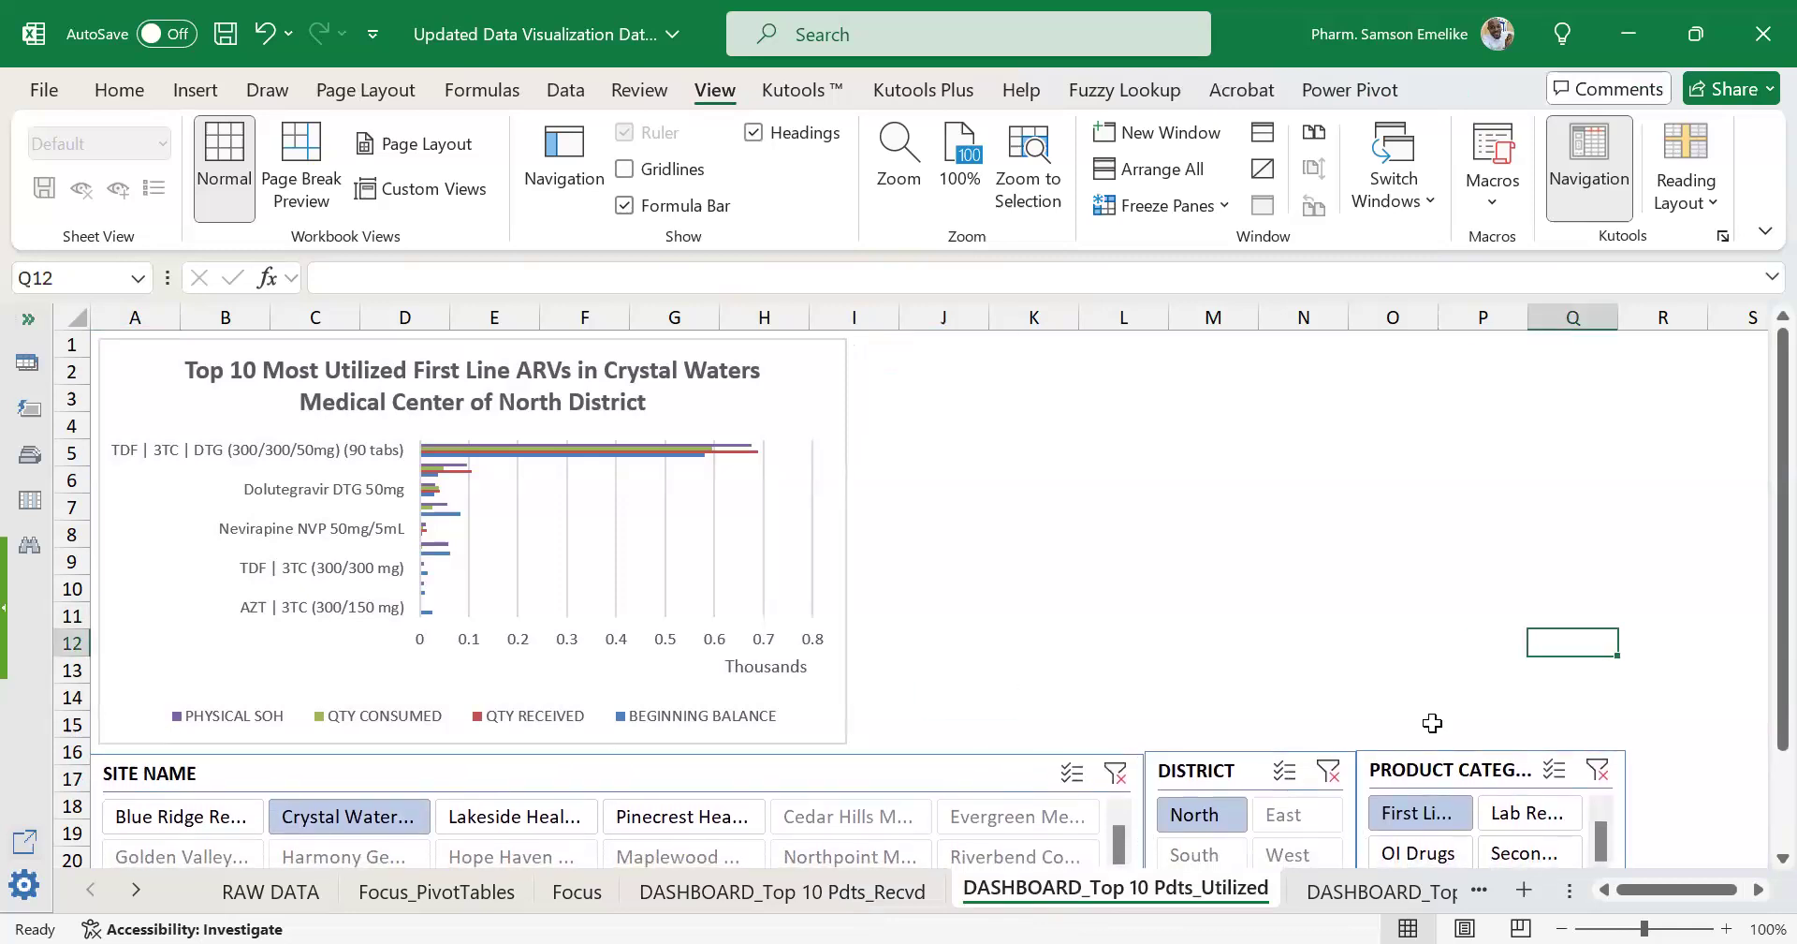
Filter the dashboard chart to the South district, the Consumables category and the Cedar Hills Medical Center site using the slicers.
click(1202, 855)
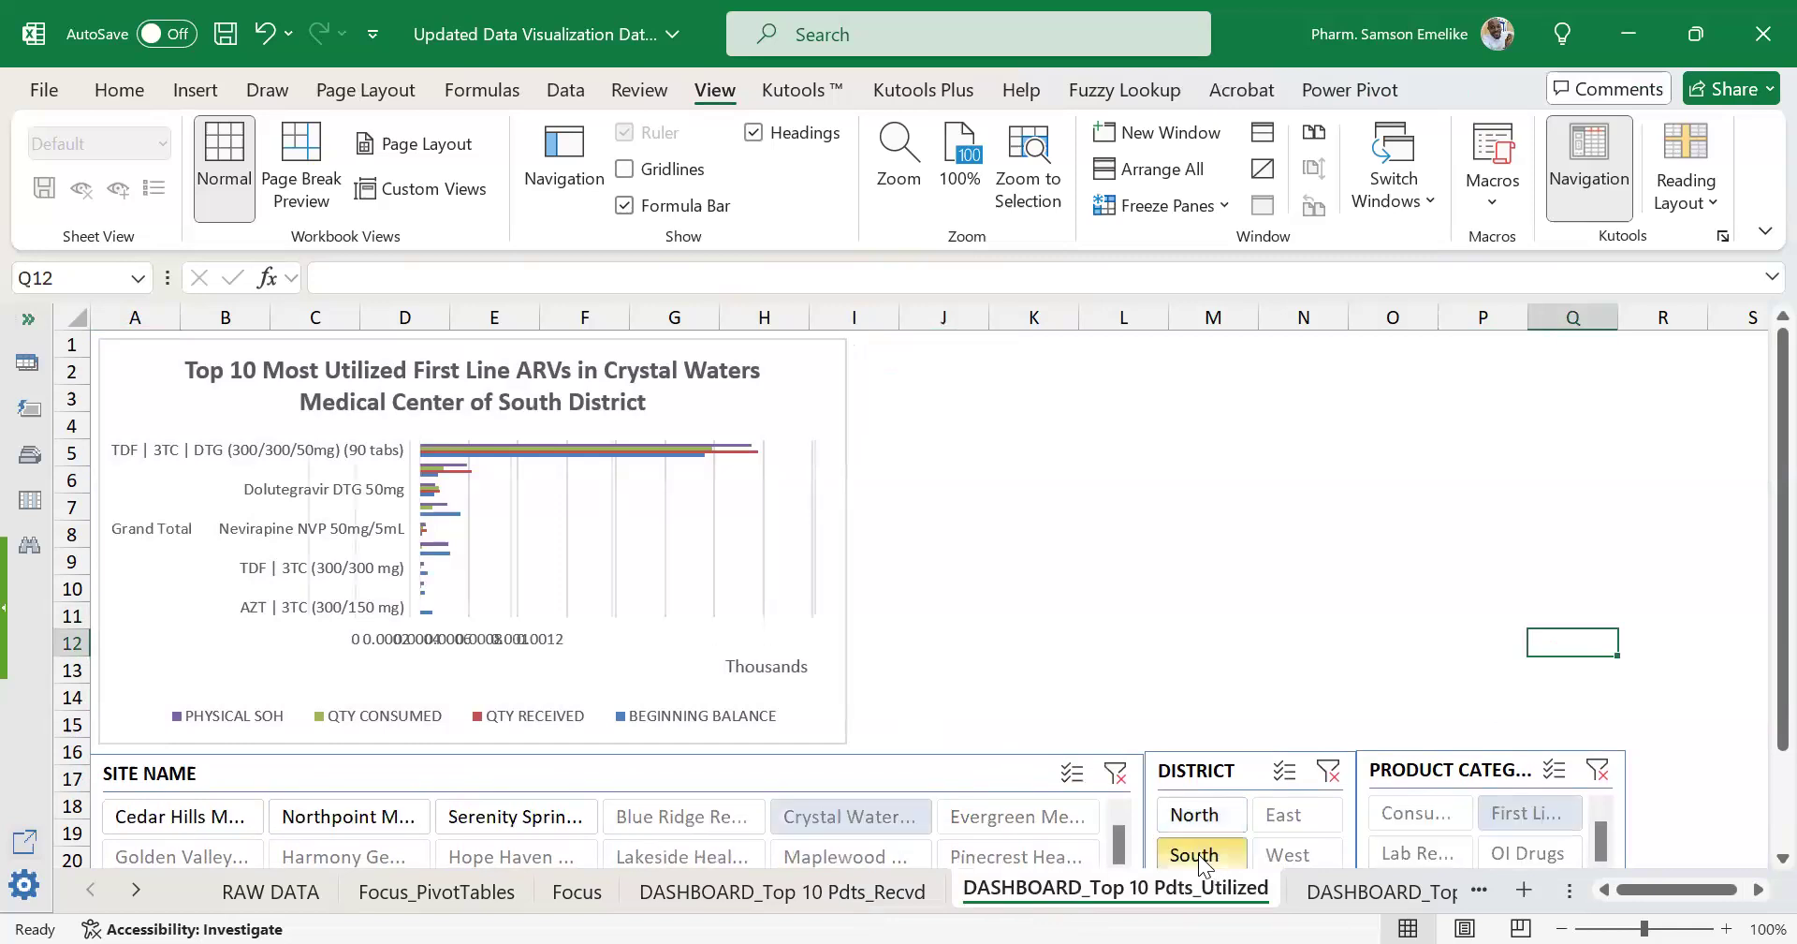
click(1388, 812)
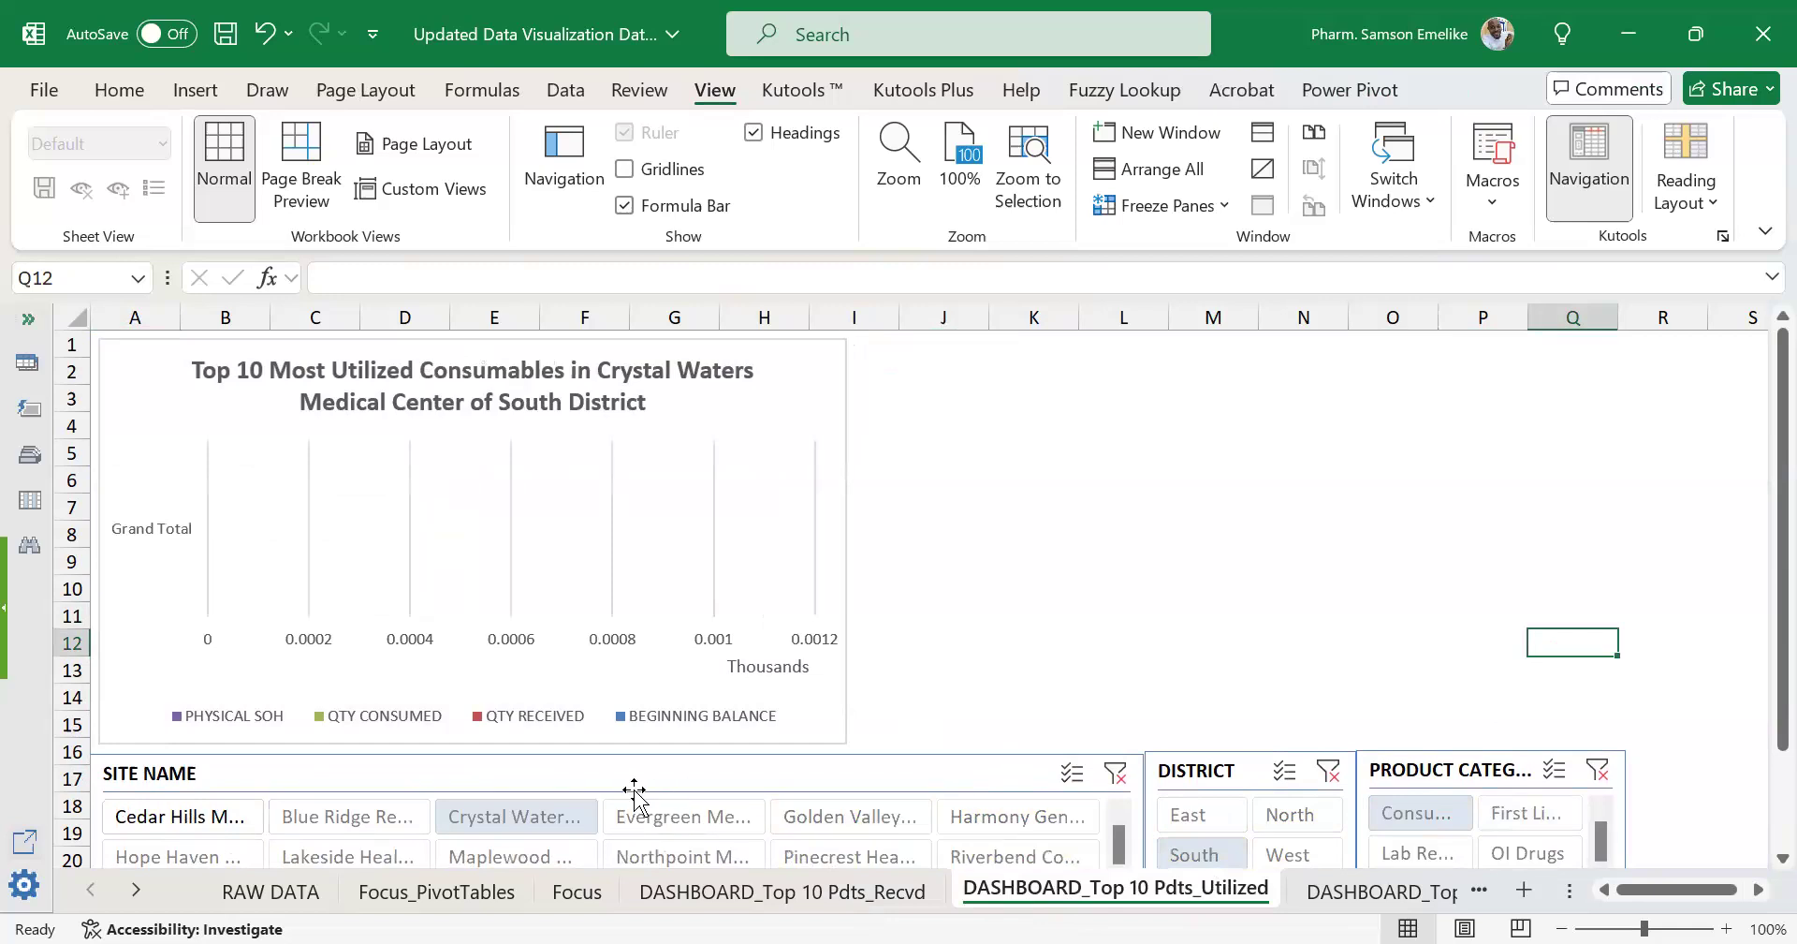
click(192, 816)
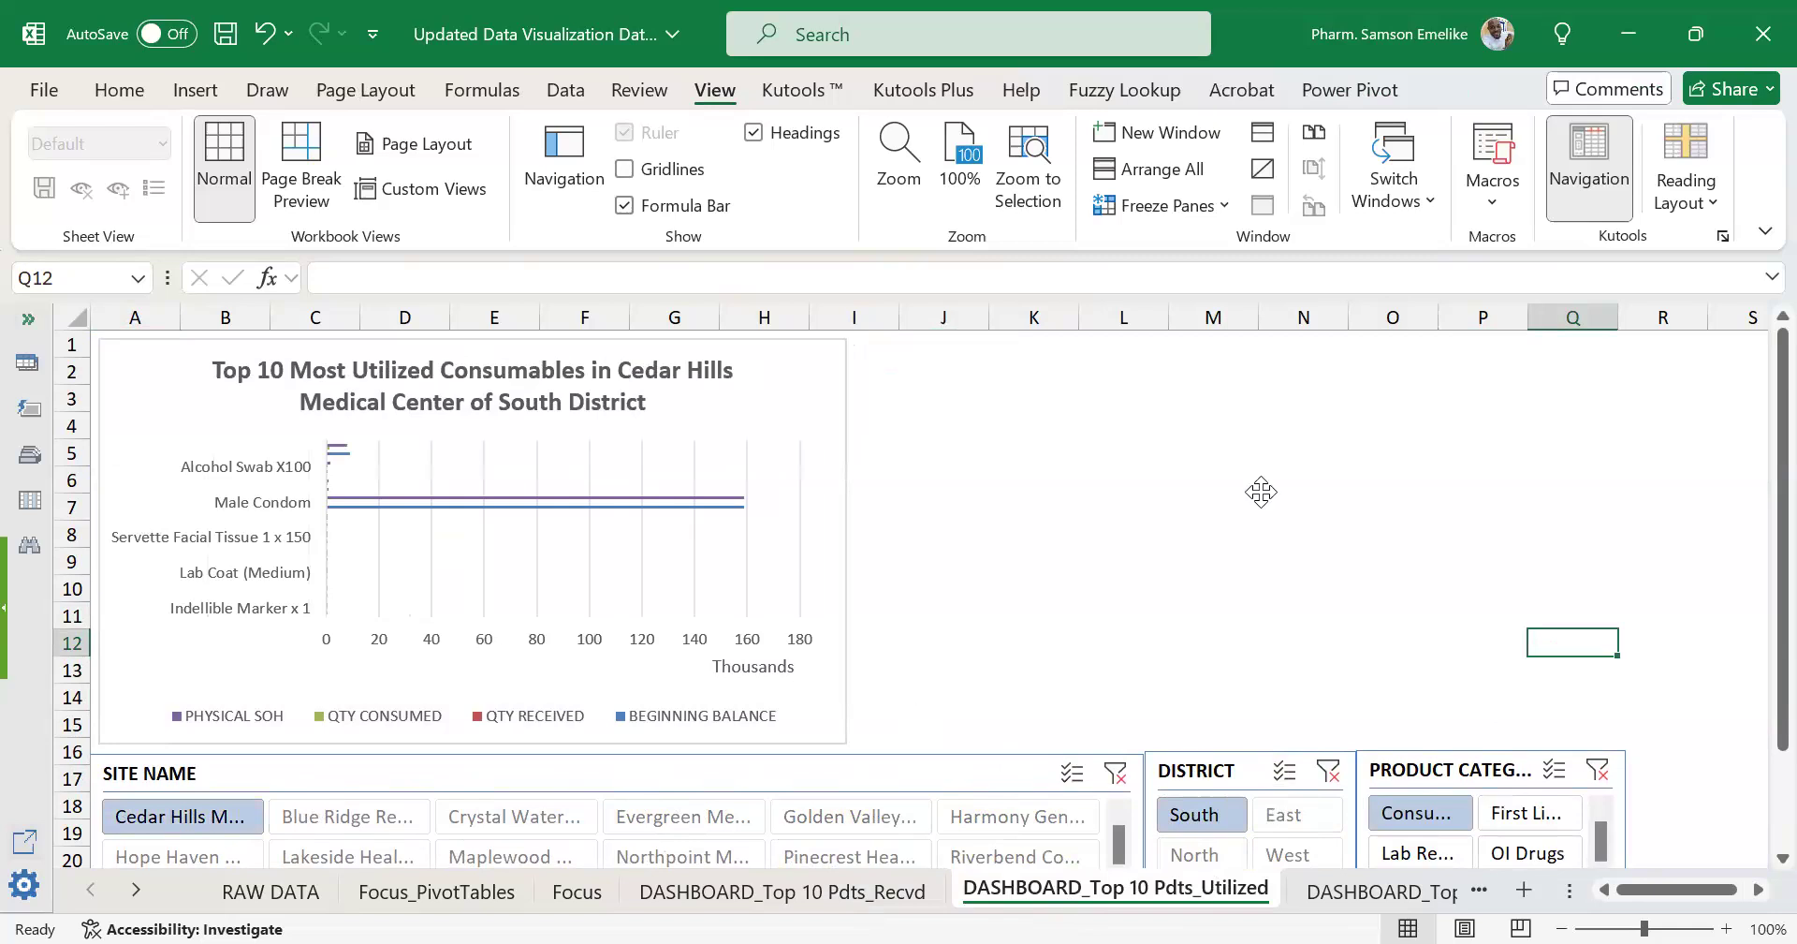
Review the pivot table behind the chart on the Focus_PivotTables sheet, highlighting the range A2:E17.
click(412, 894)
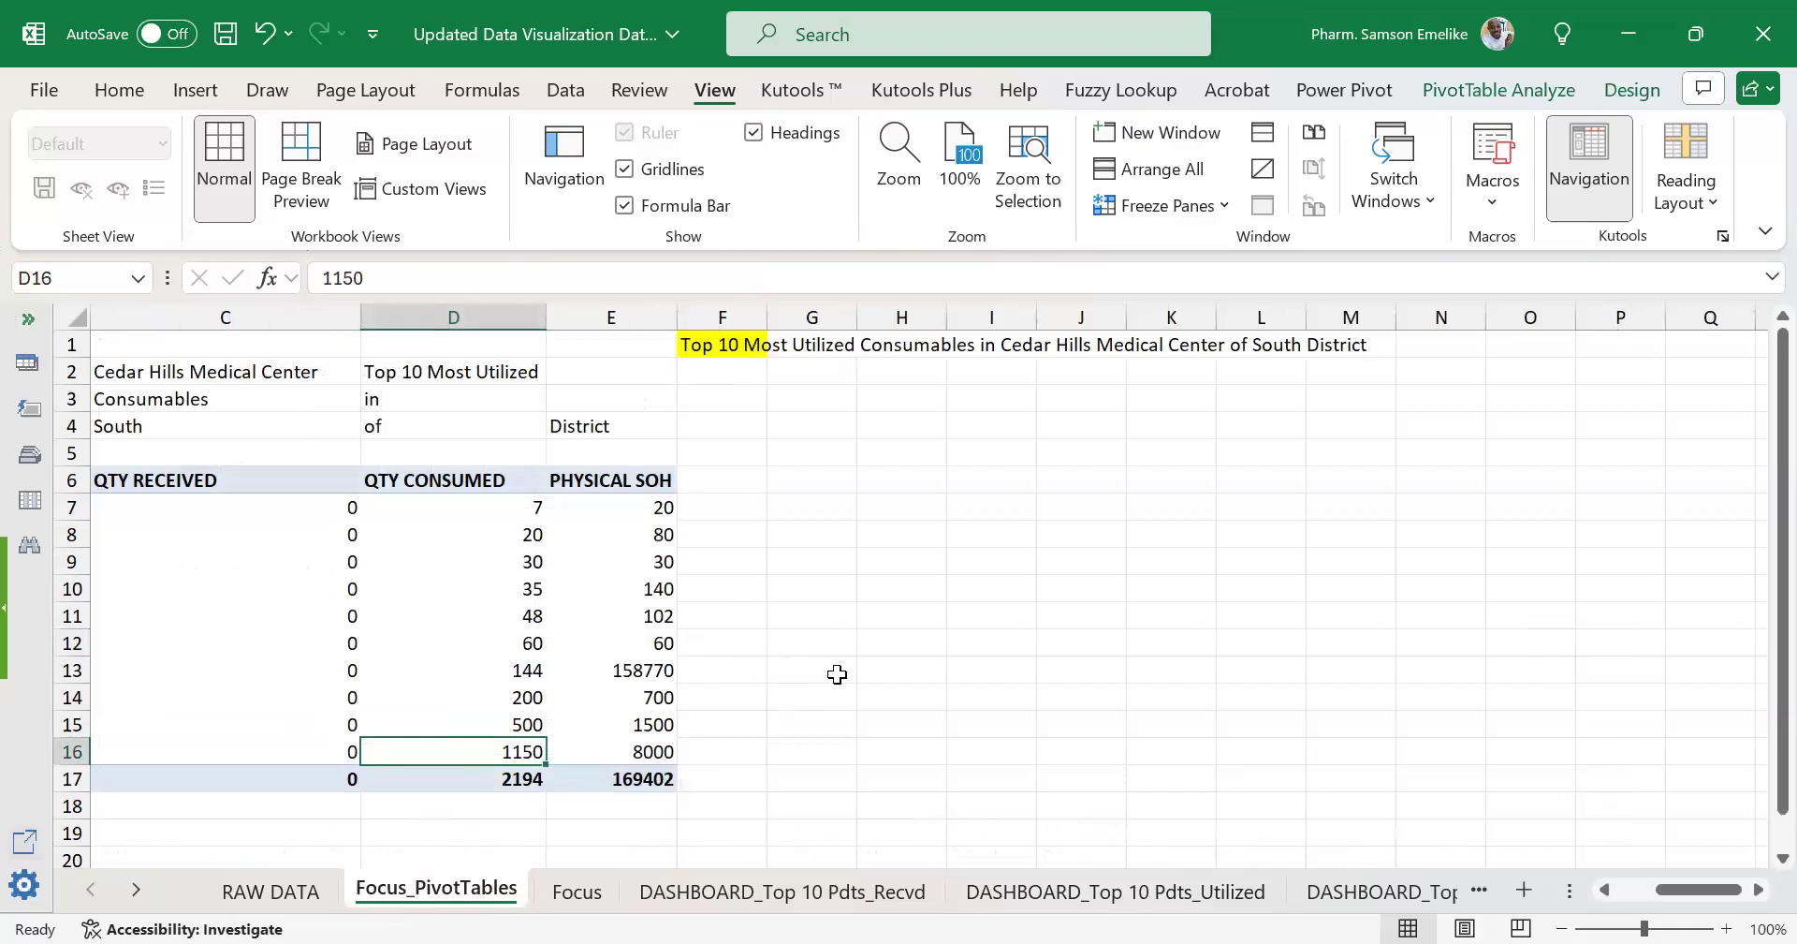
click(607, 887)
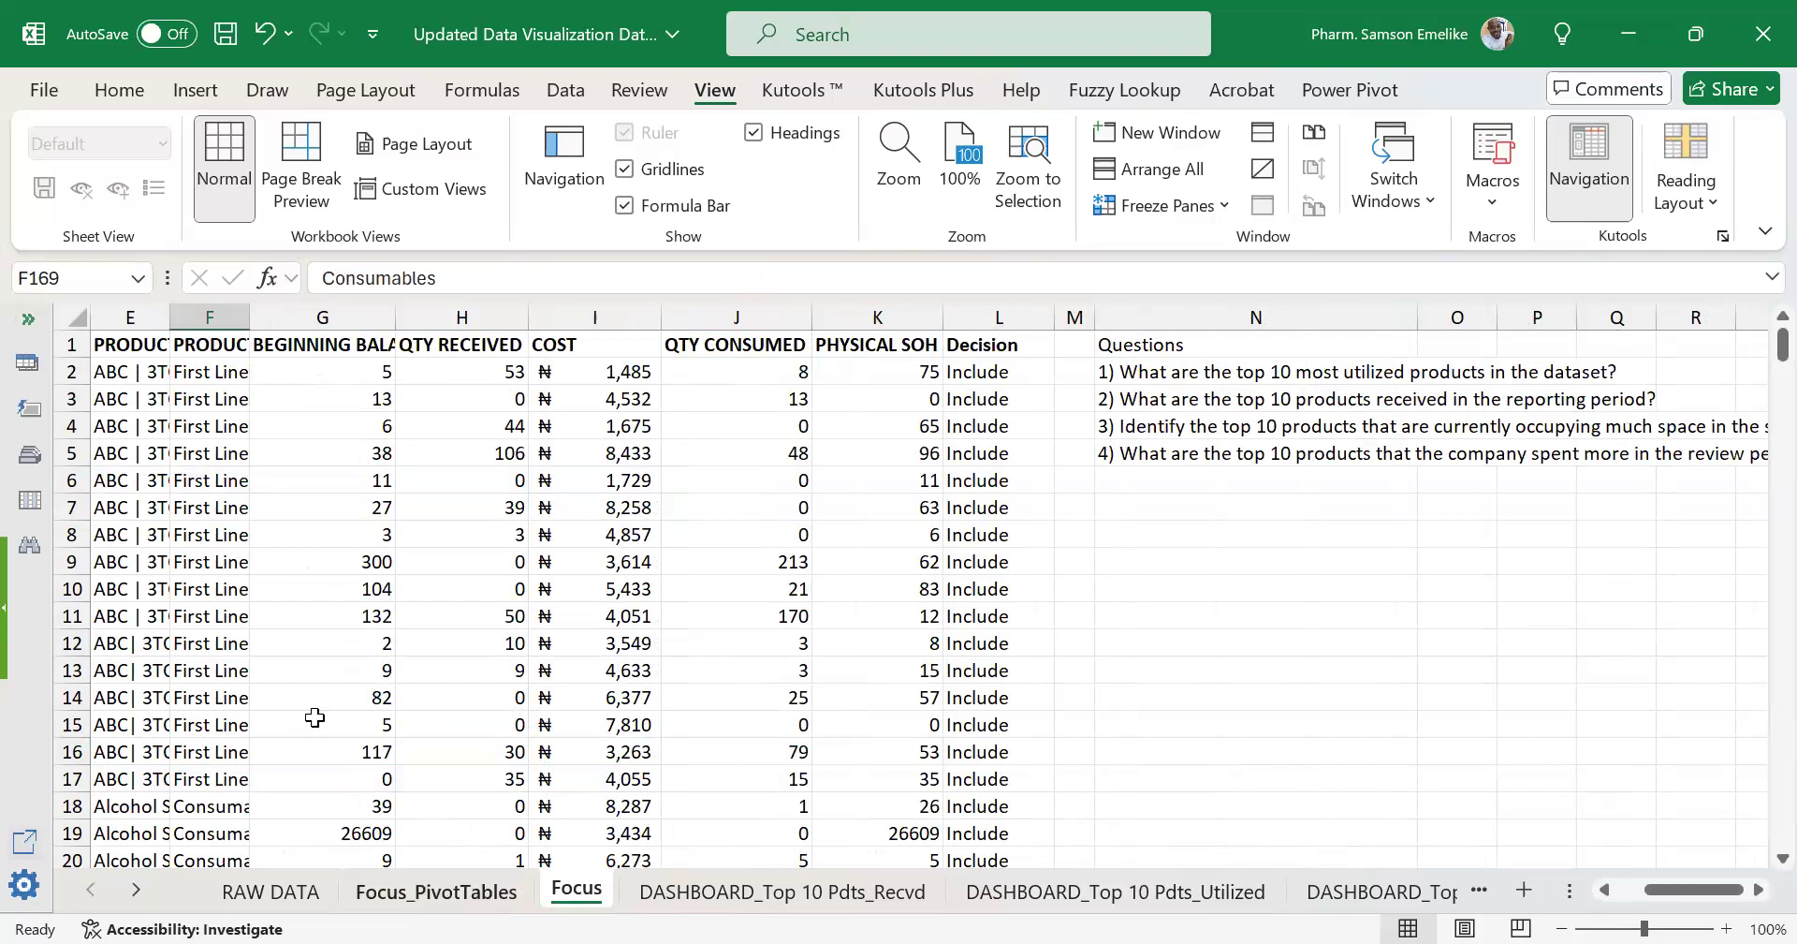
key(ctrl+Page_Up)
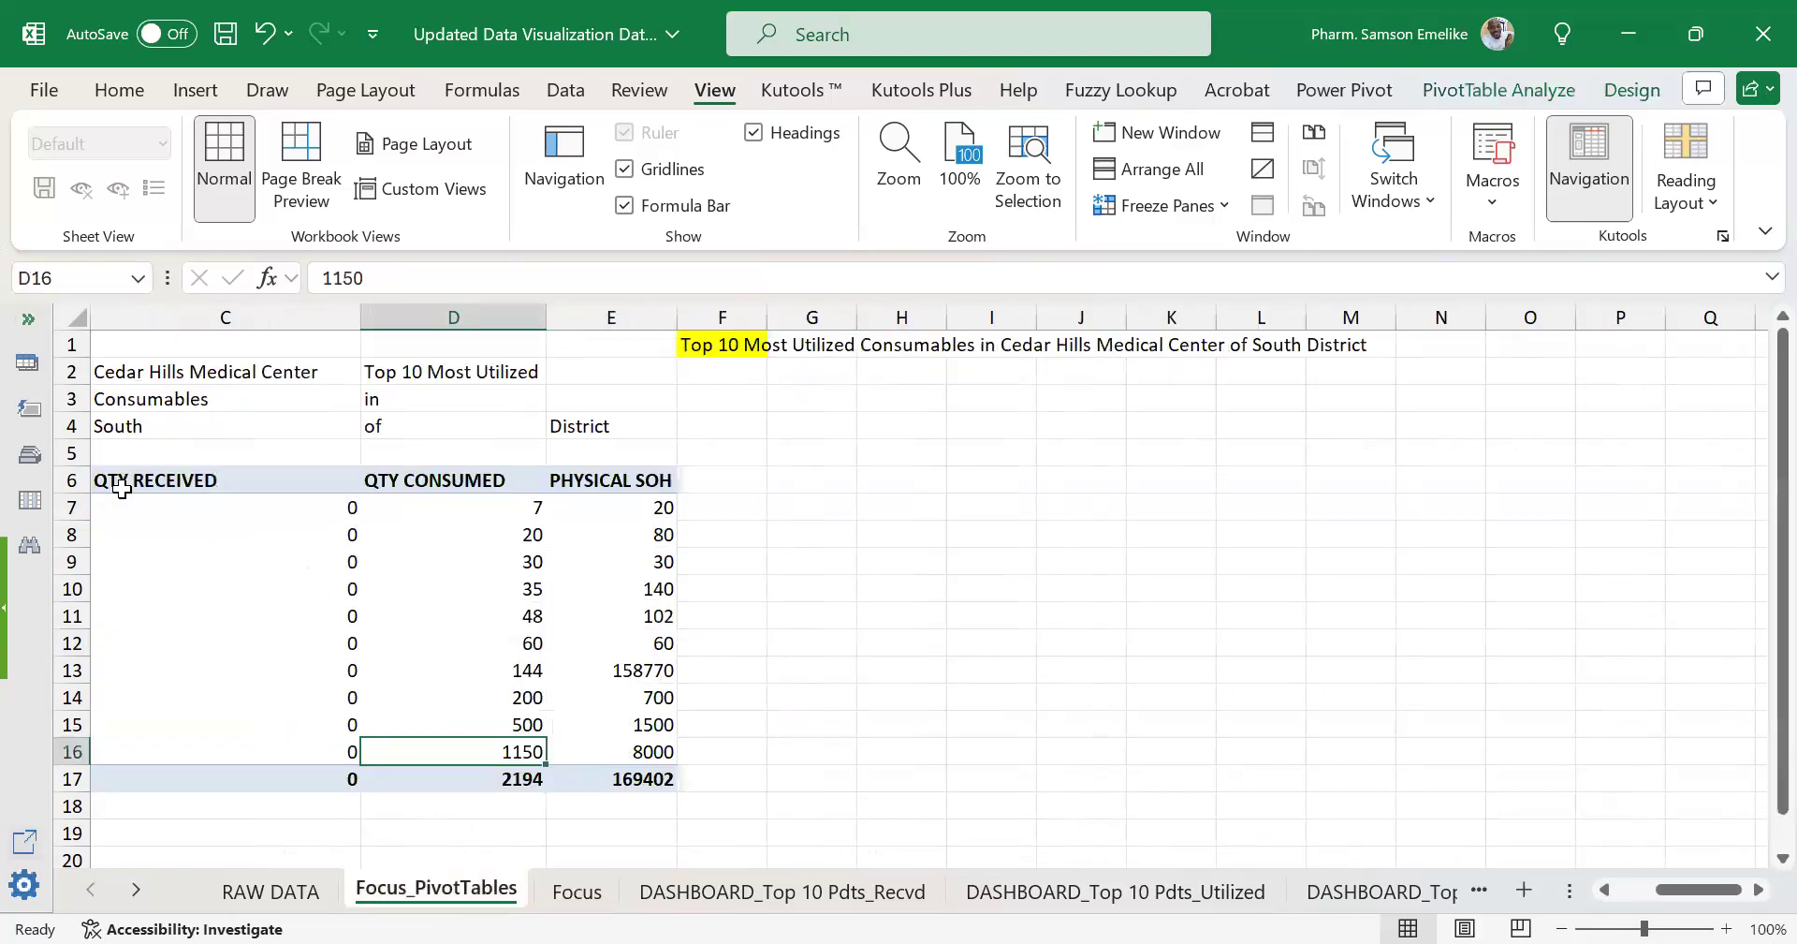
click(1631, 891)
drag(531, 312, 396, 326)
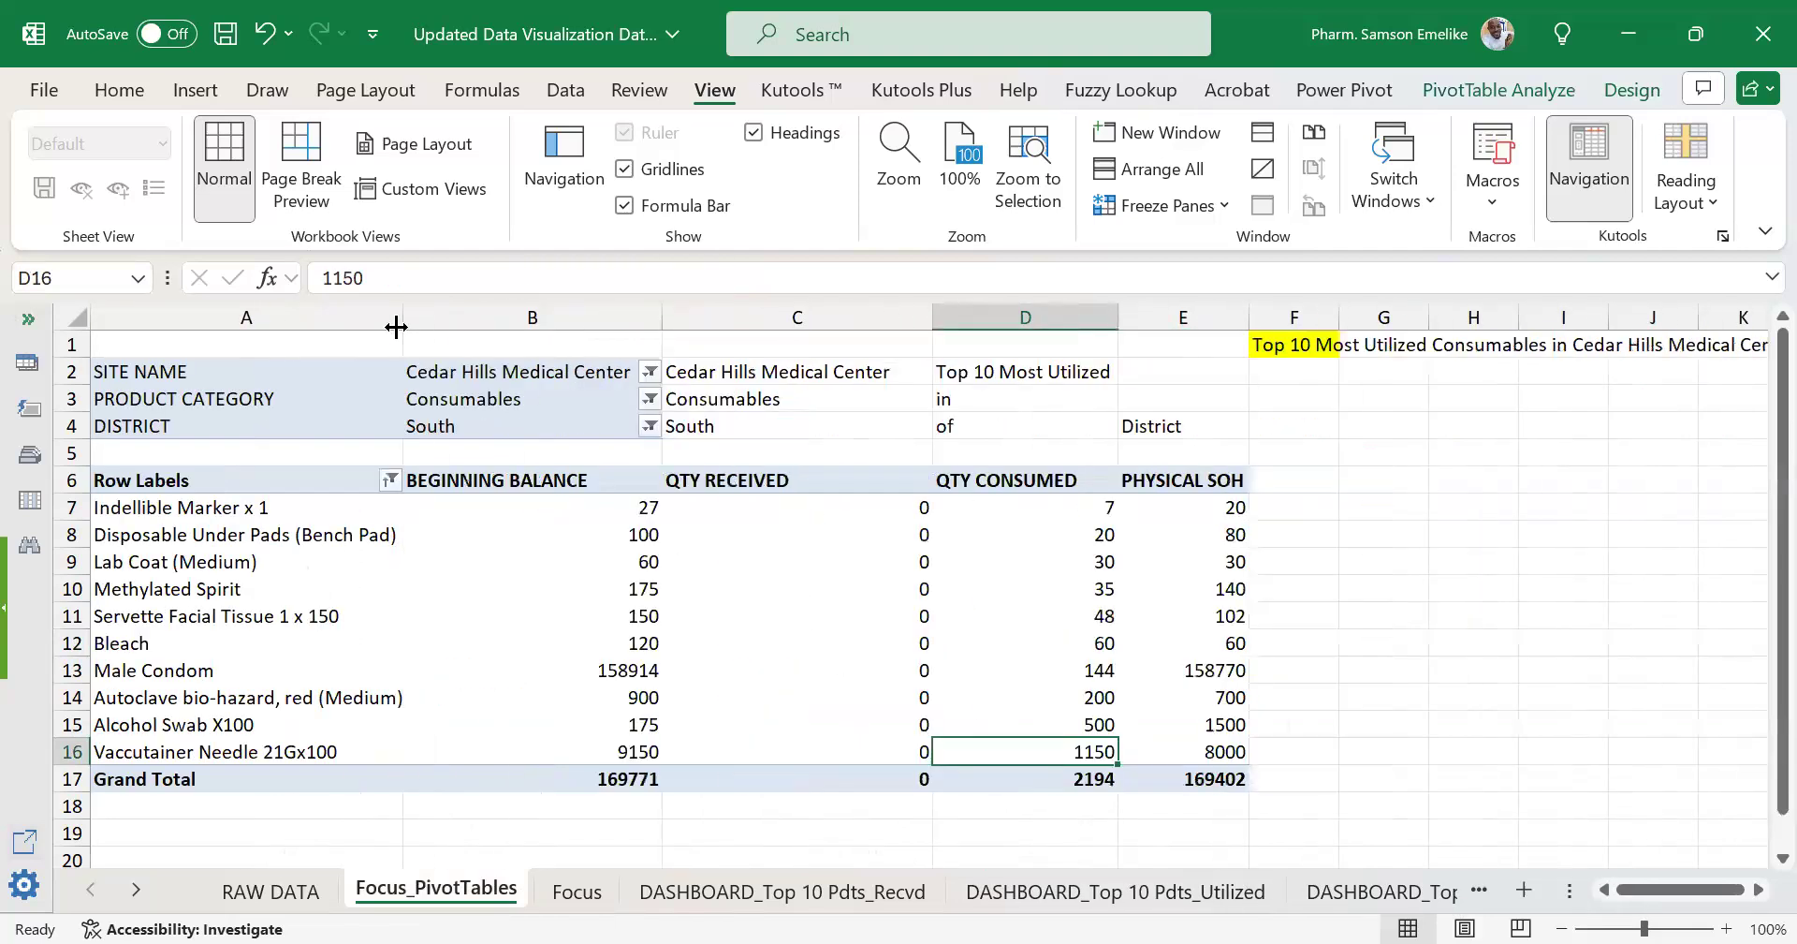
drag(110, 371, 1224, 780)
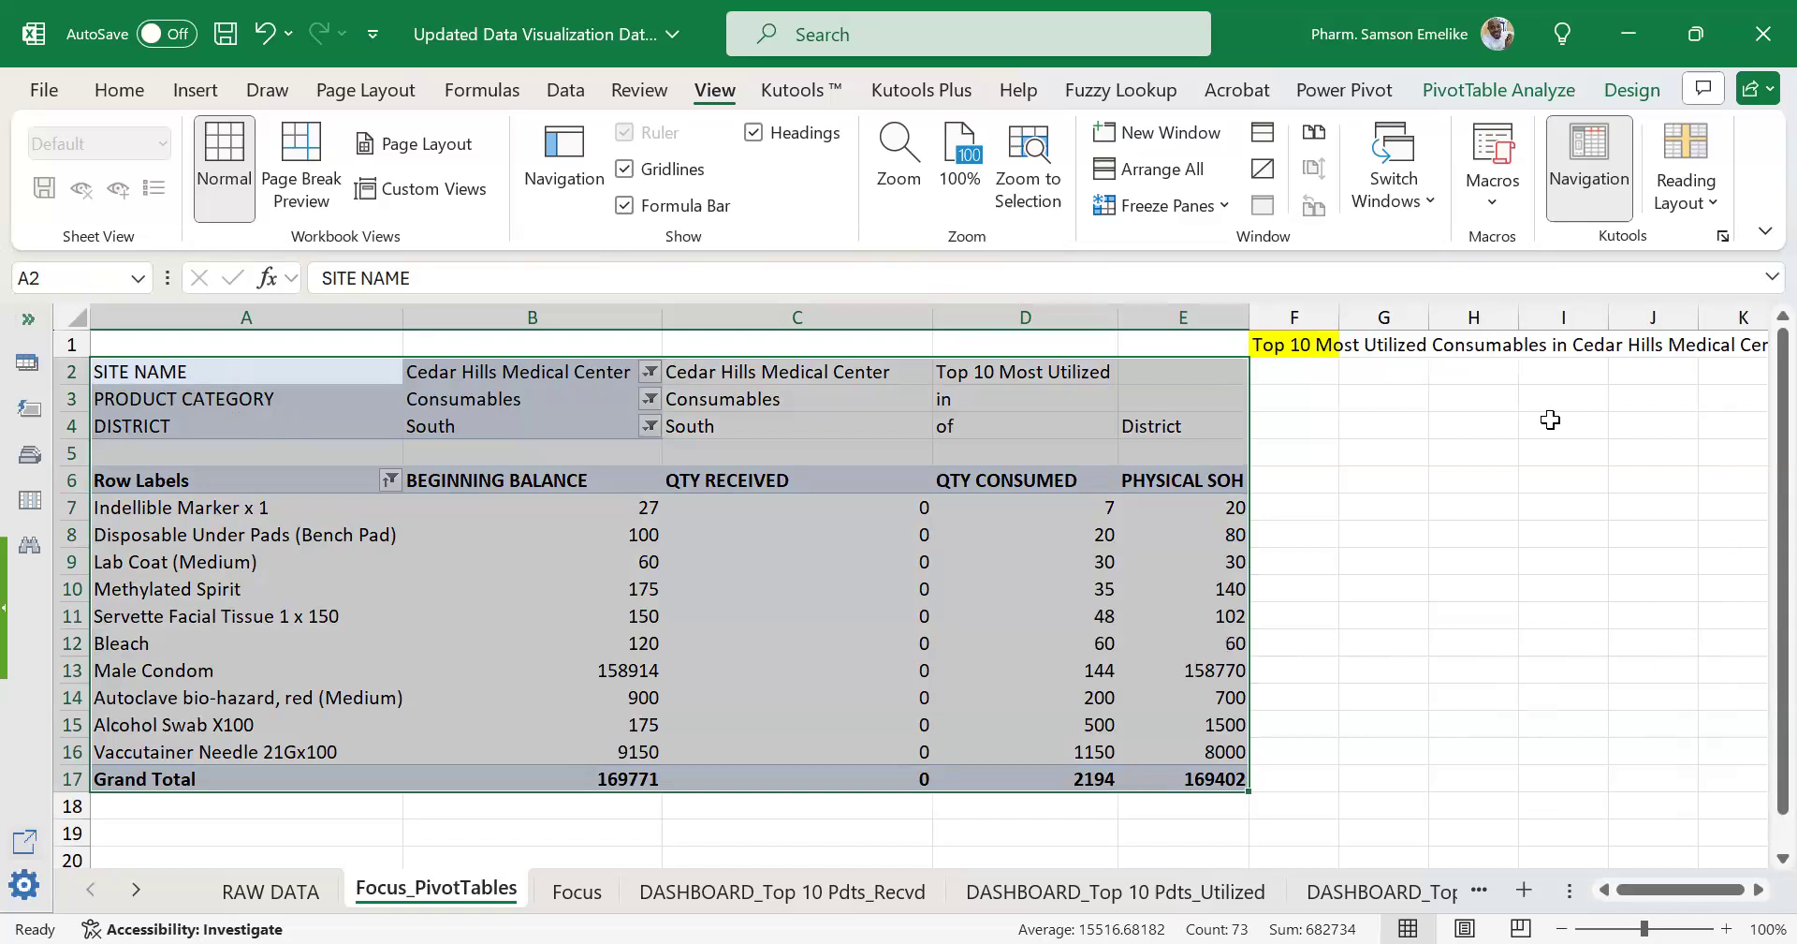
Inspect the formula in cell F1 of Focus_PivotTables that builds the dynamic chart title.
drag(1685, 890, 1758, 873)
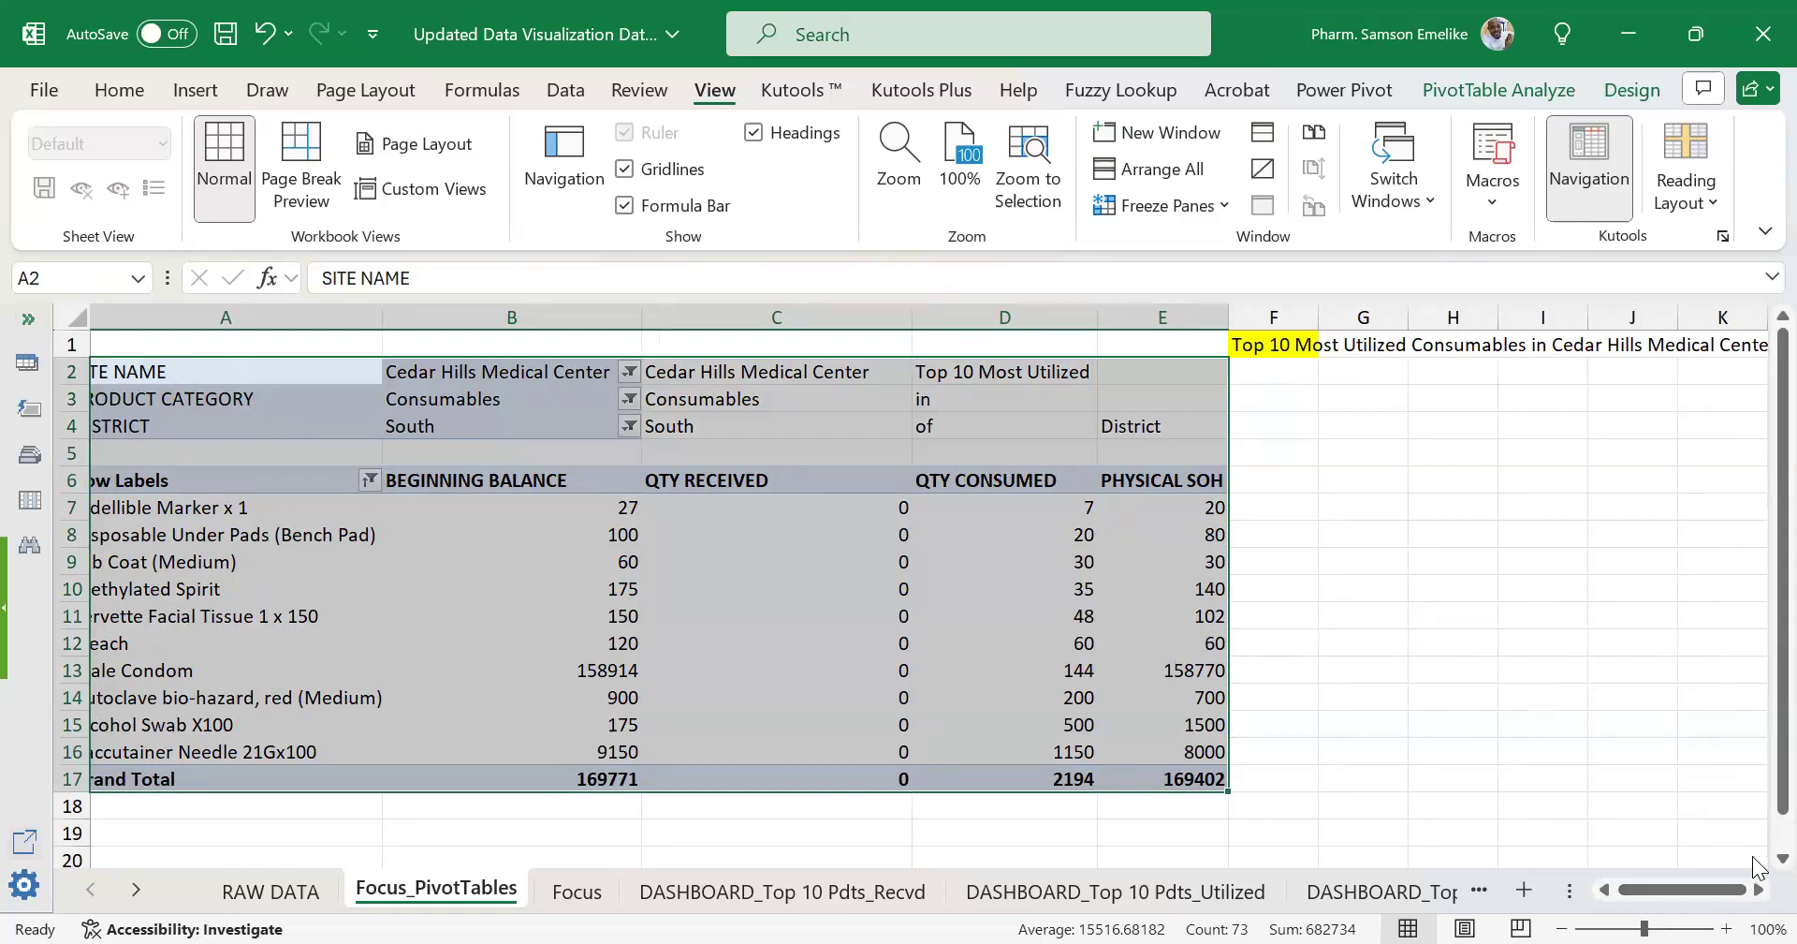
click(1758, 889)
click(1758, 889)
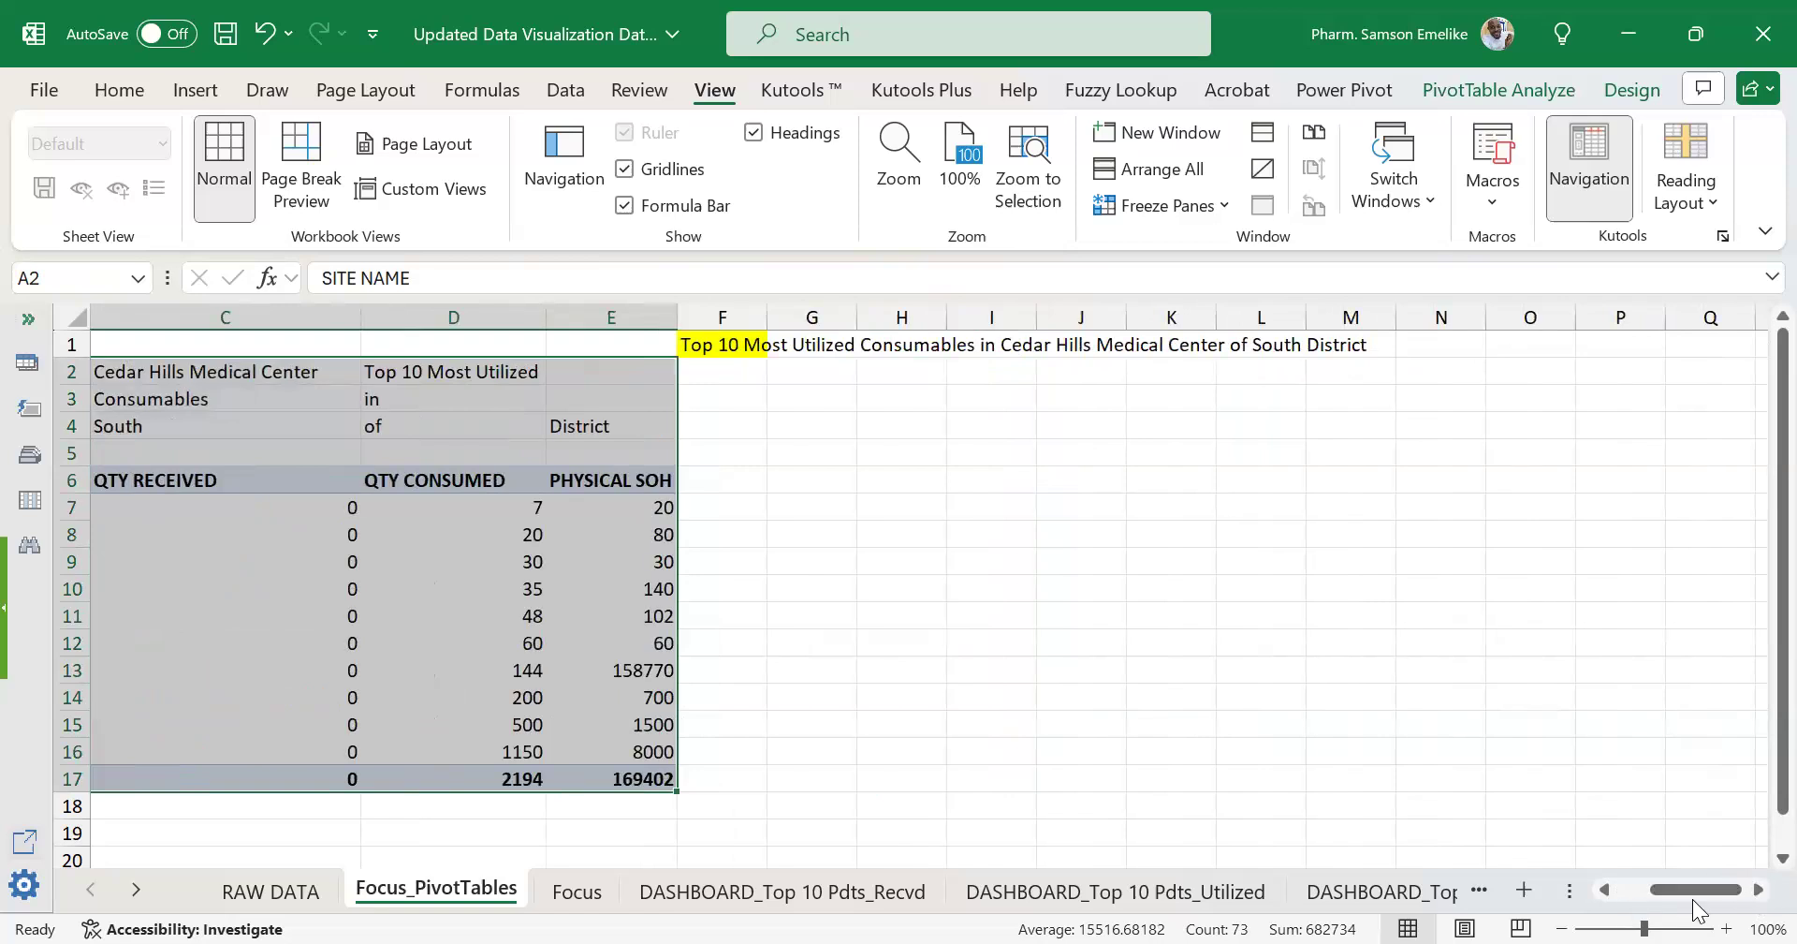
drag(1699, 894, 1673, 886)
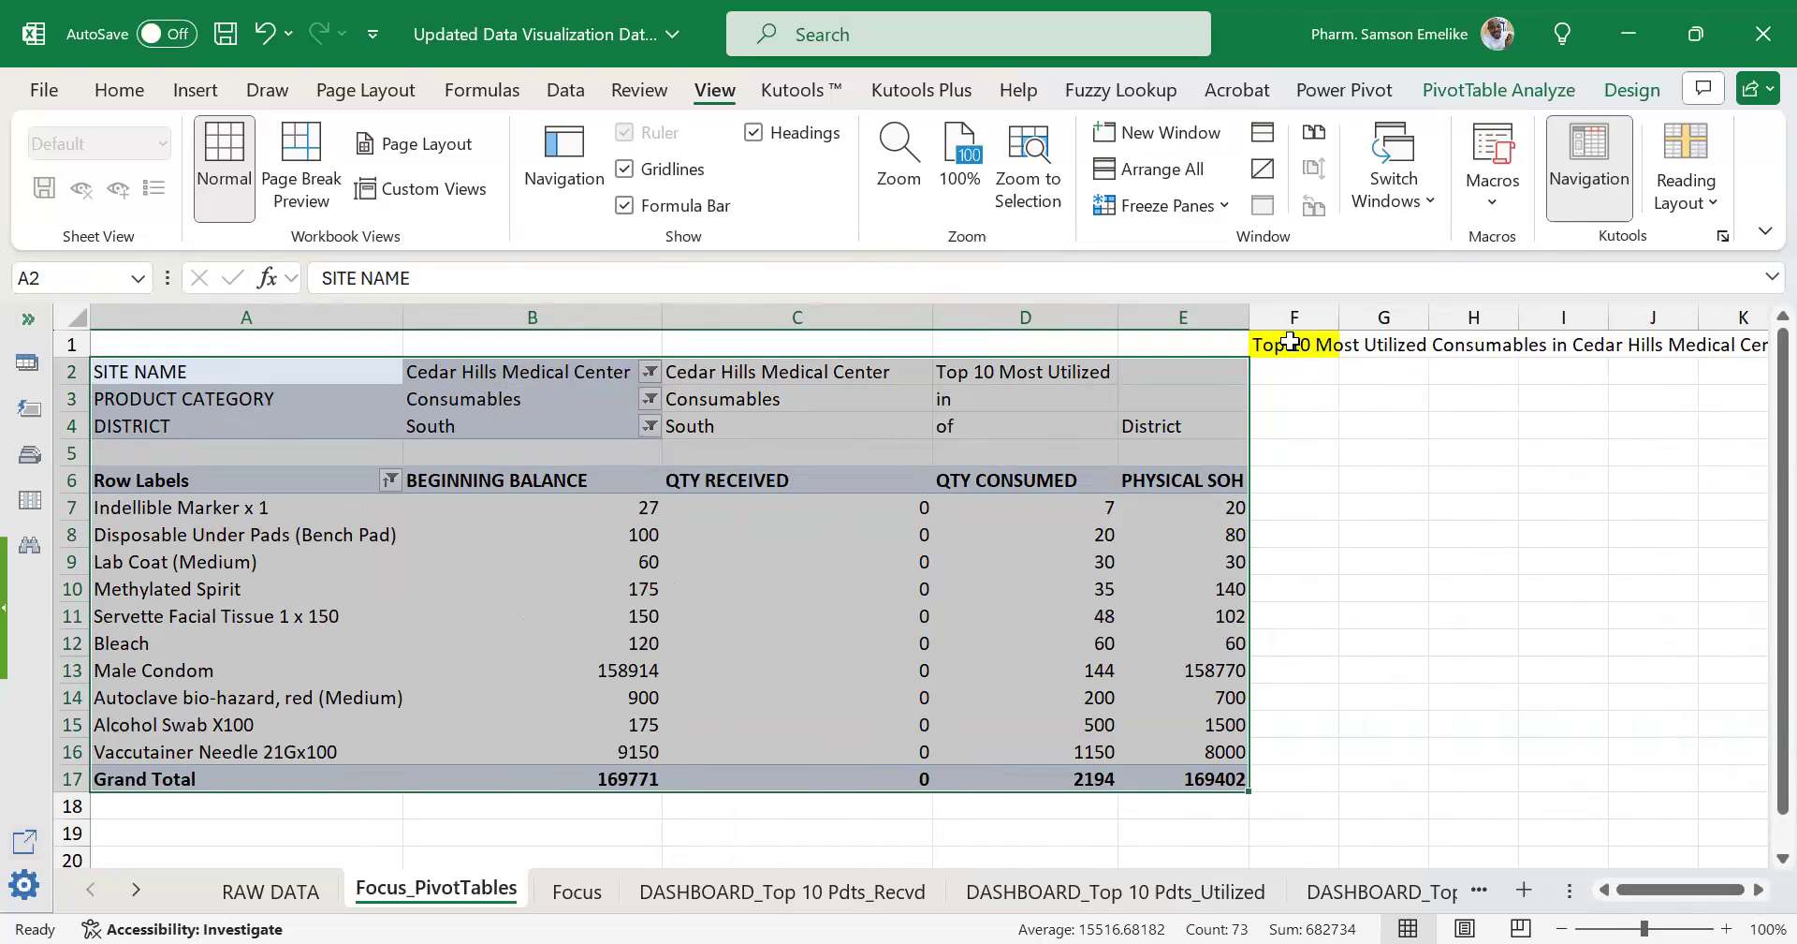
click(1283, 345)
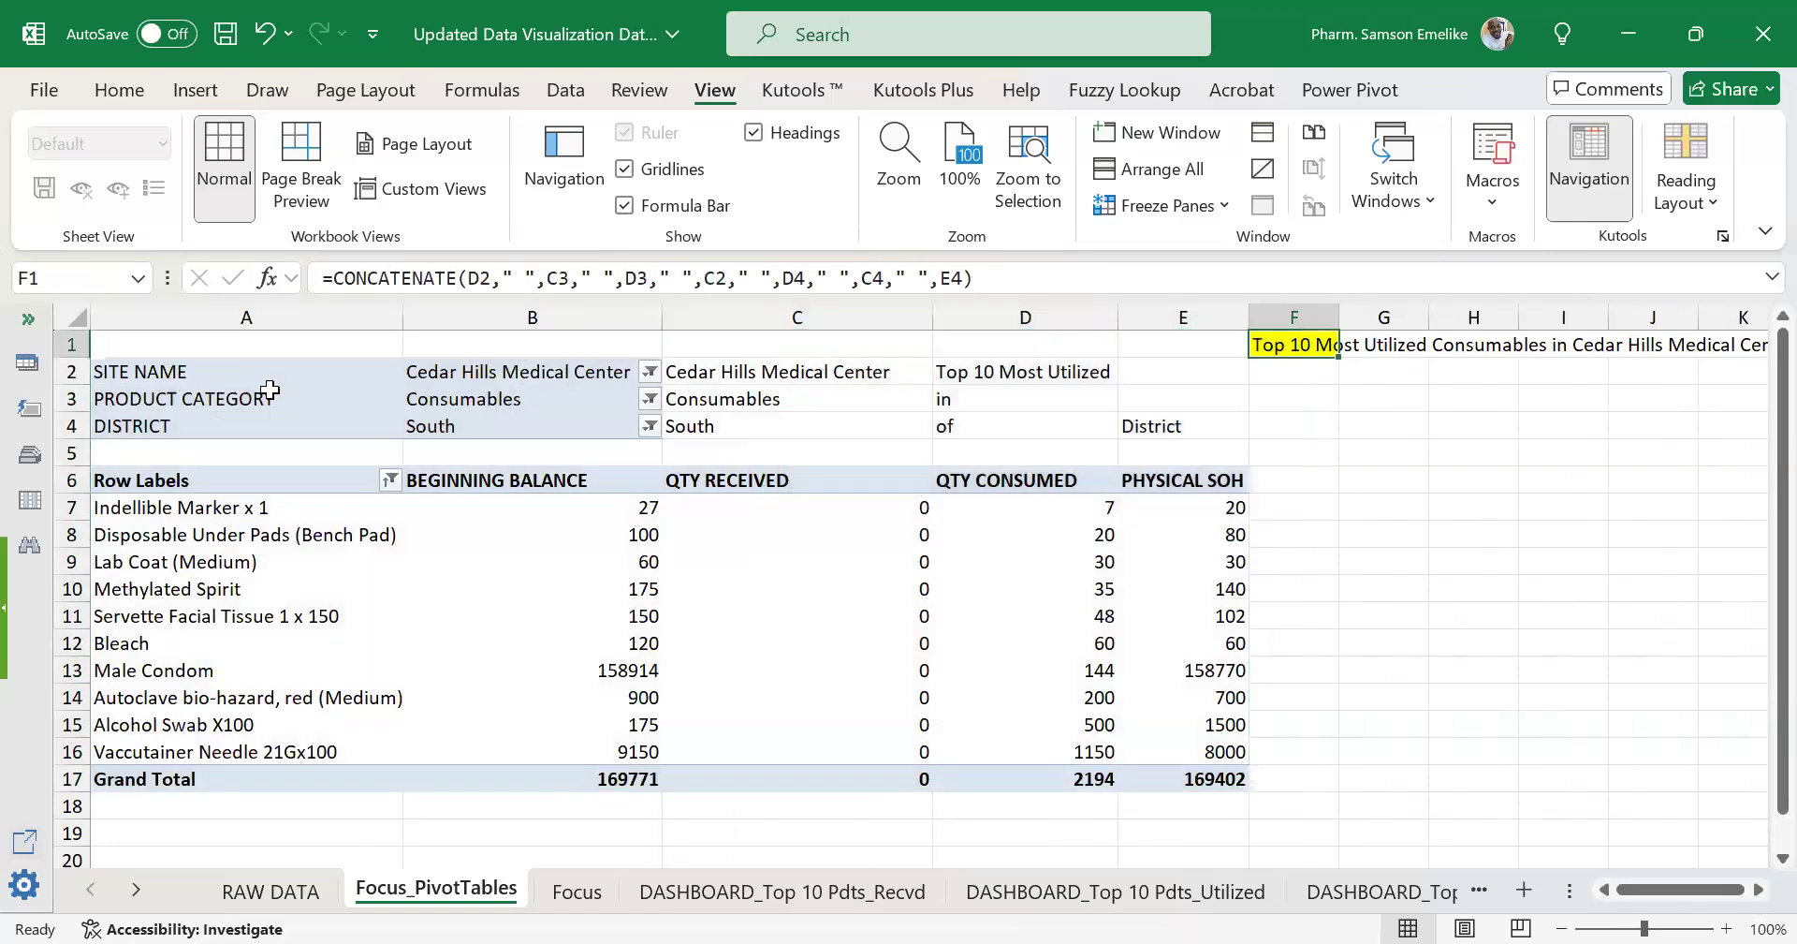
Copy the range A1:F17, including the pivot table and title formula, to K1:P17 on the Focus_PivotTables sheet.
drag(208, 354, 1320, 780)
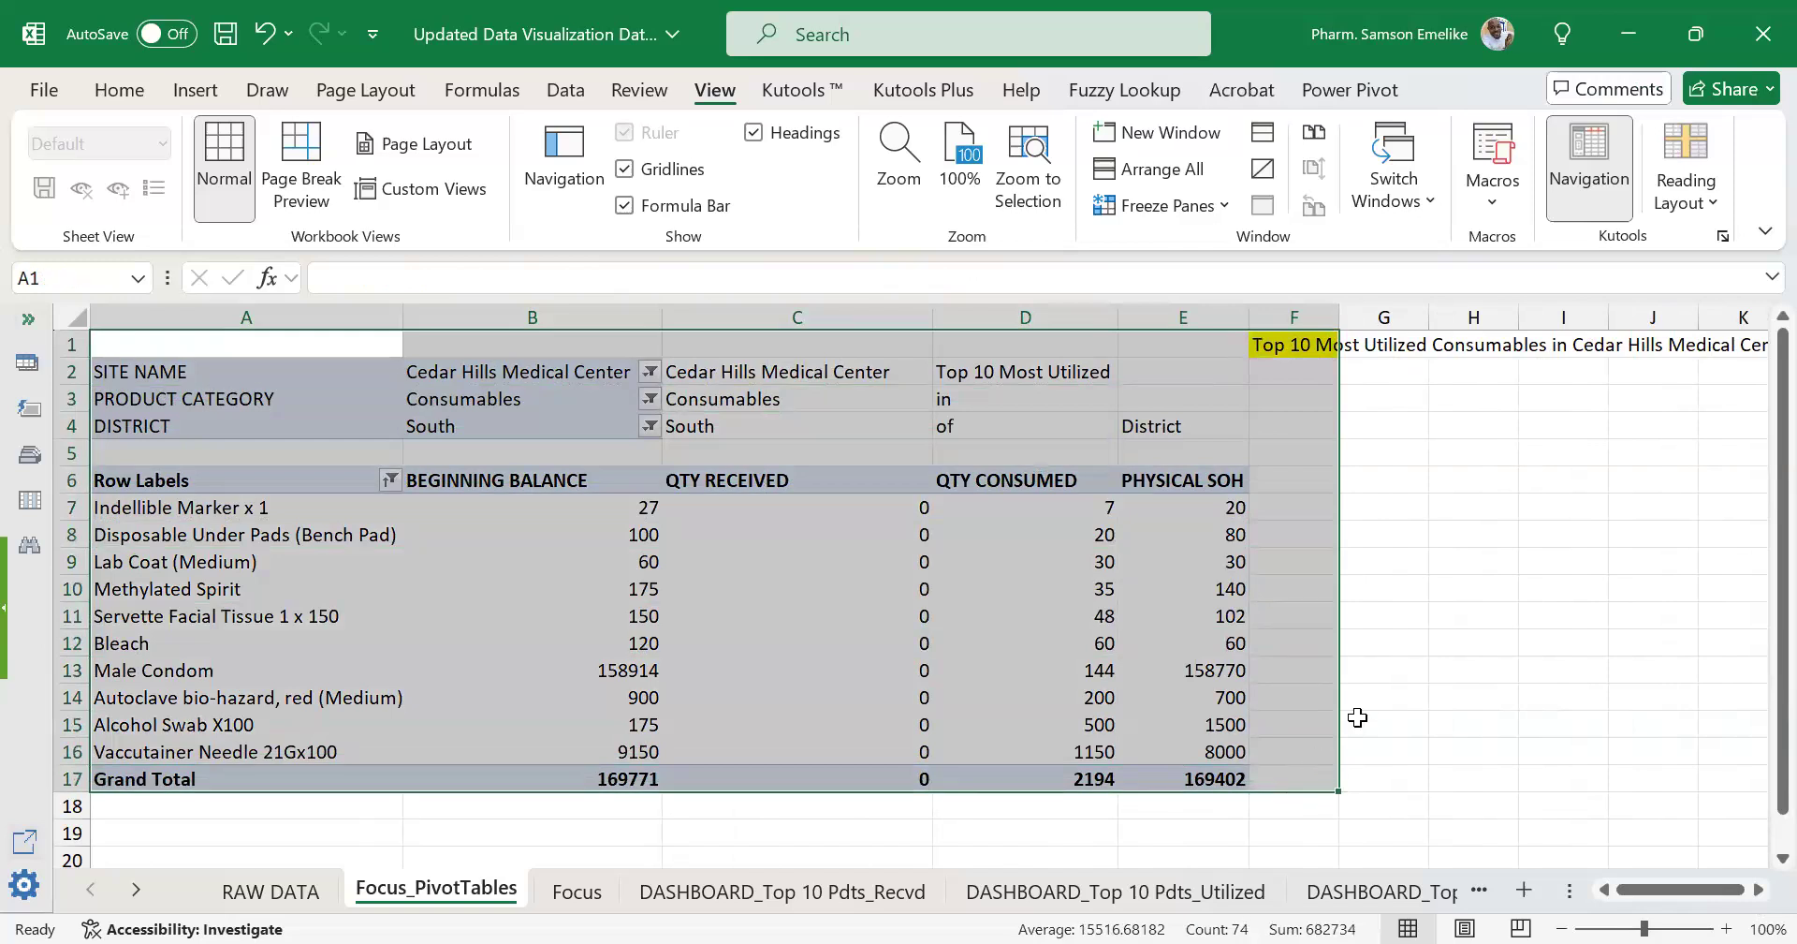
scroll(1320, 562, down, 2)
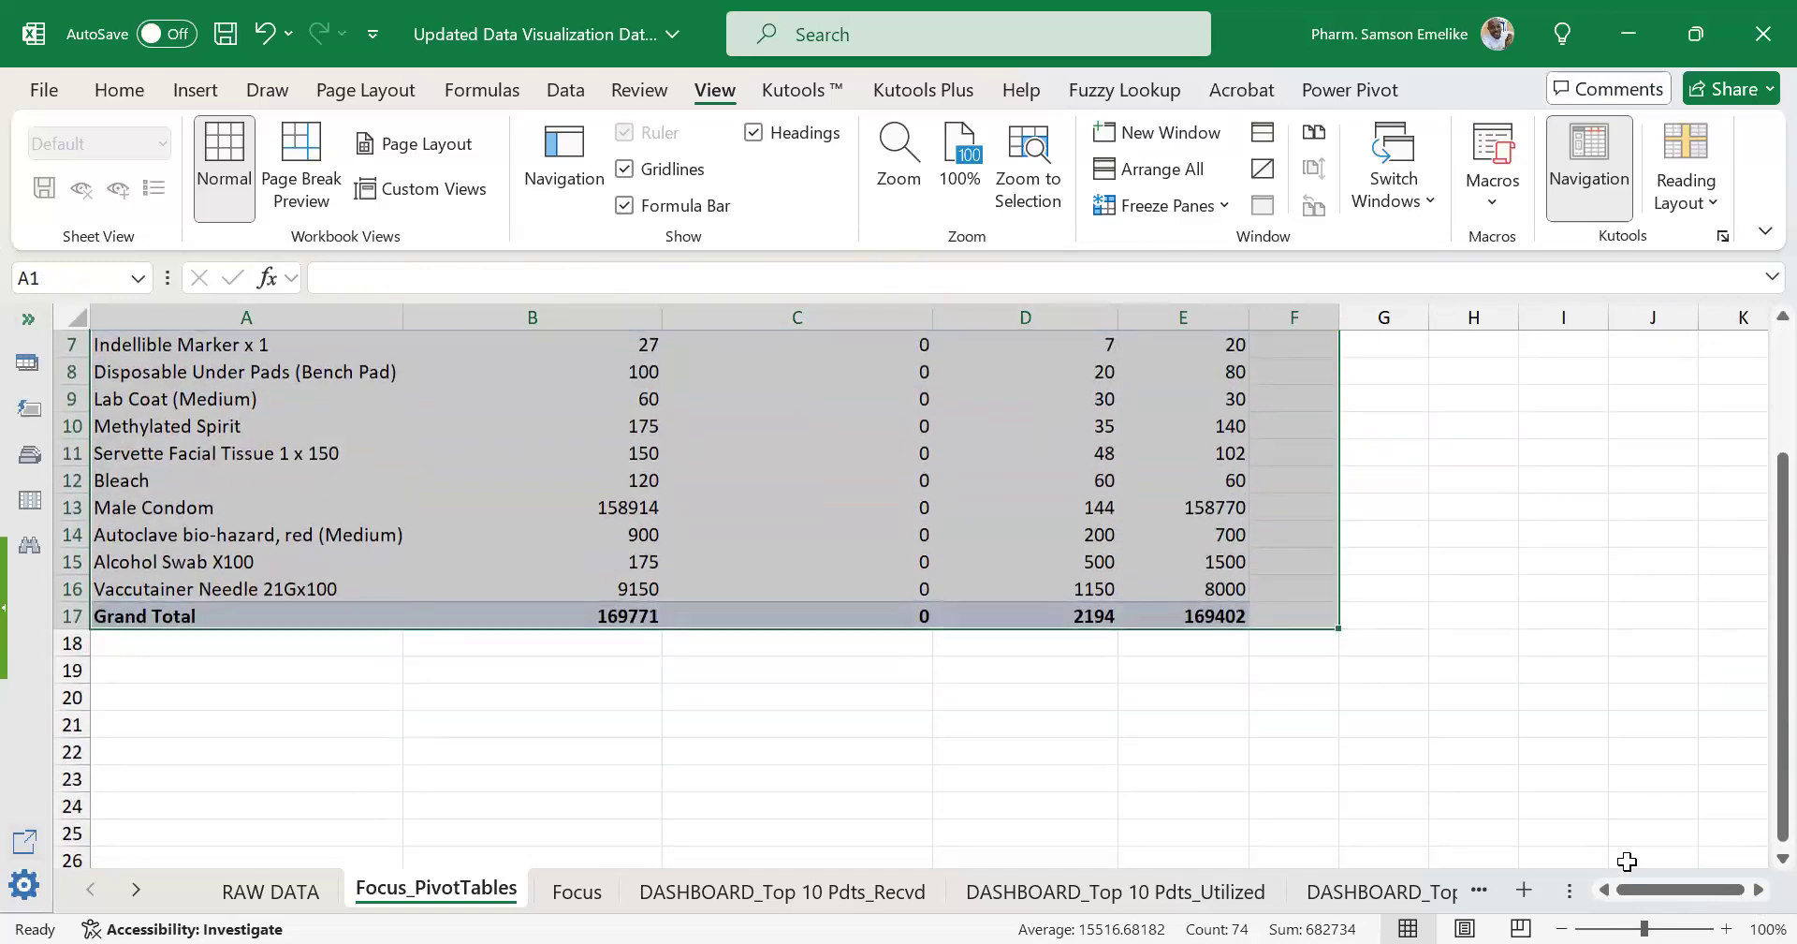
click(1758, 892)
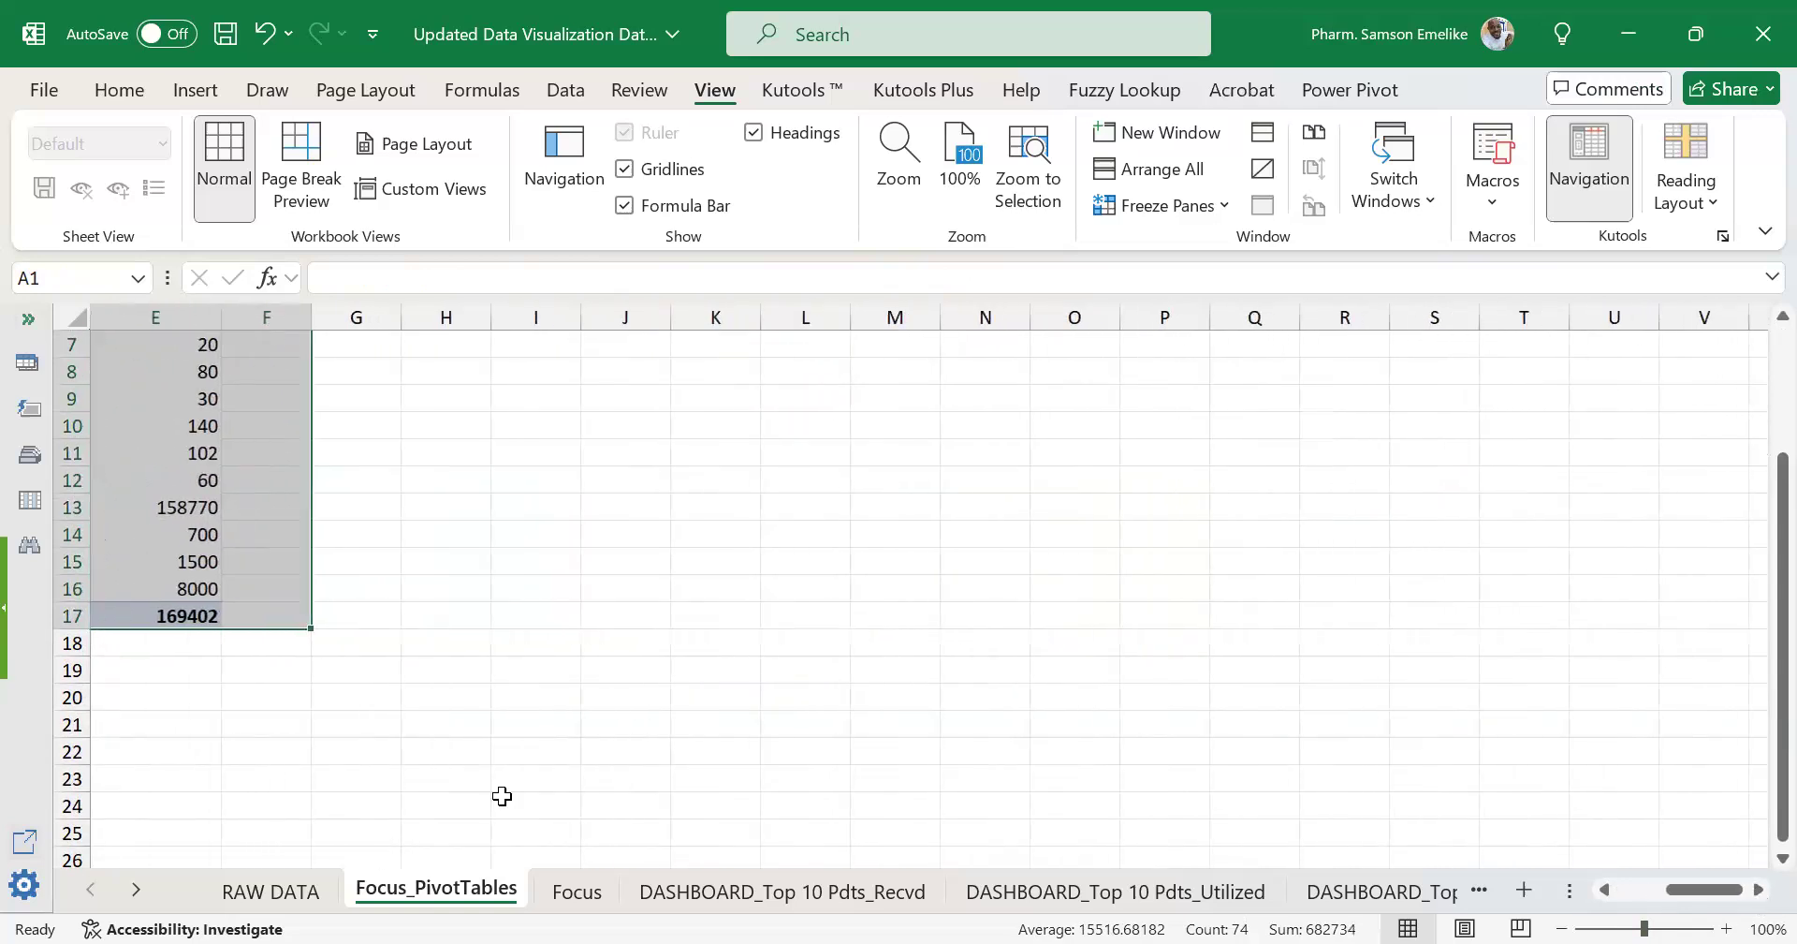
drag(235, 629, 1234, 604)
drag(1207, 607, 1185, 575)
scroll(1184, 575, up, 2)
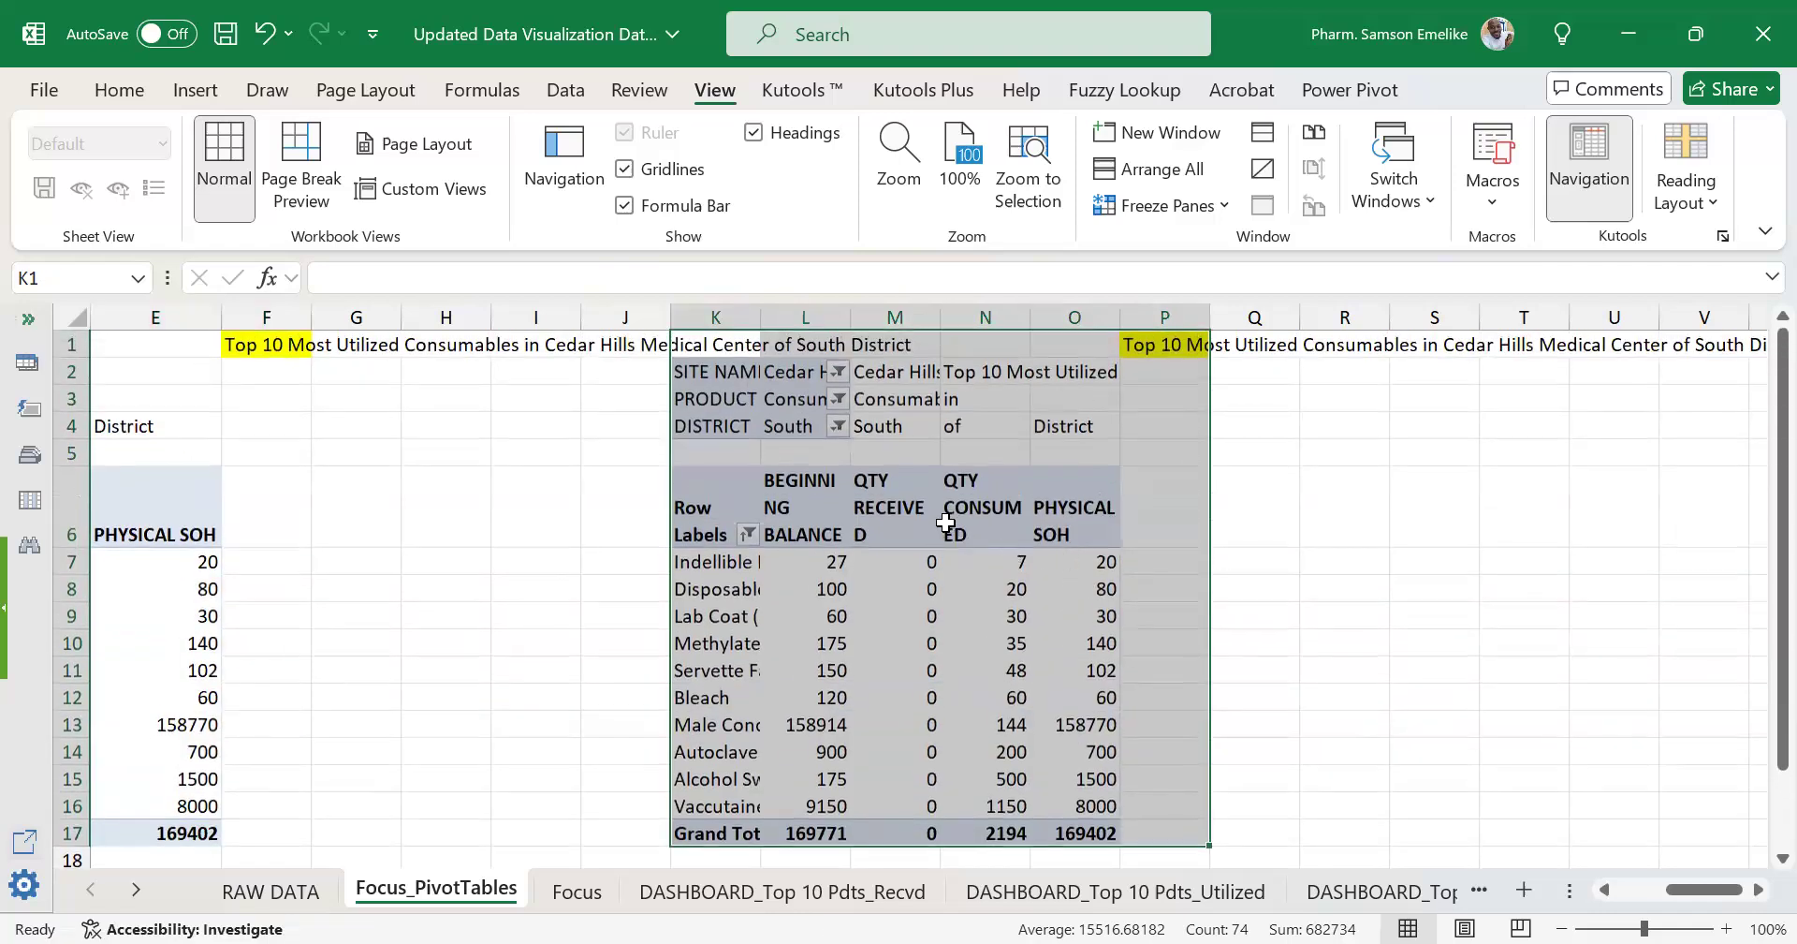
click(848, 618)
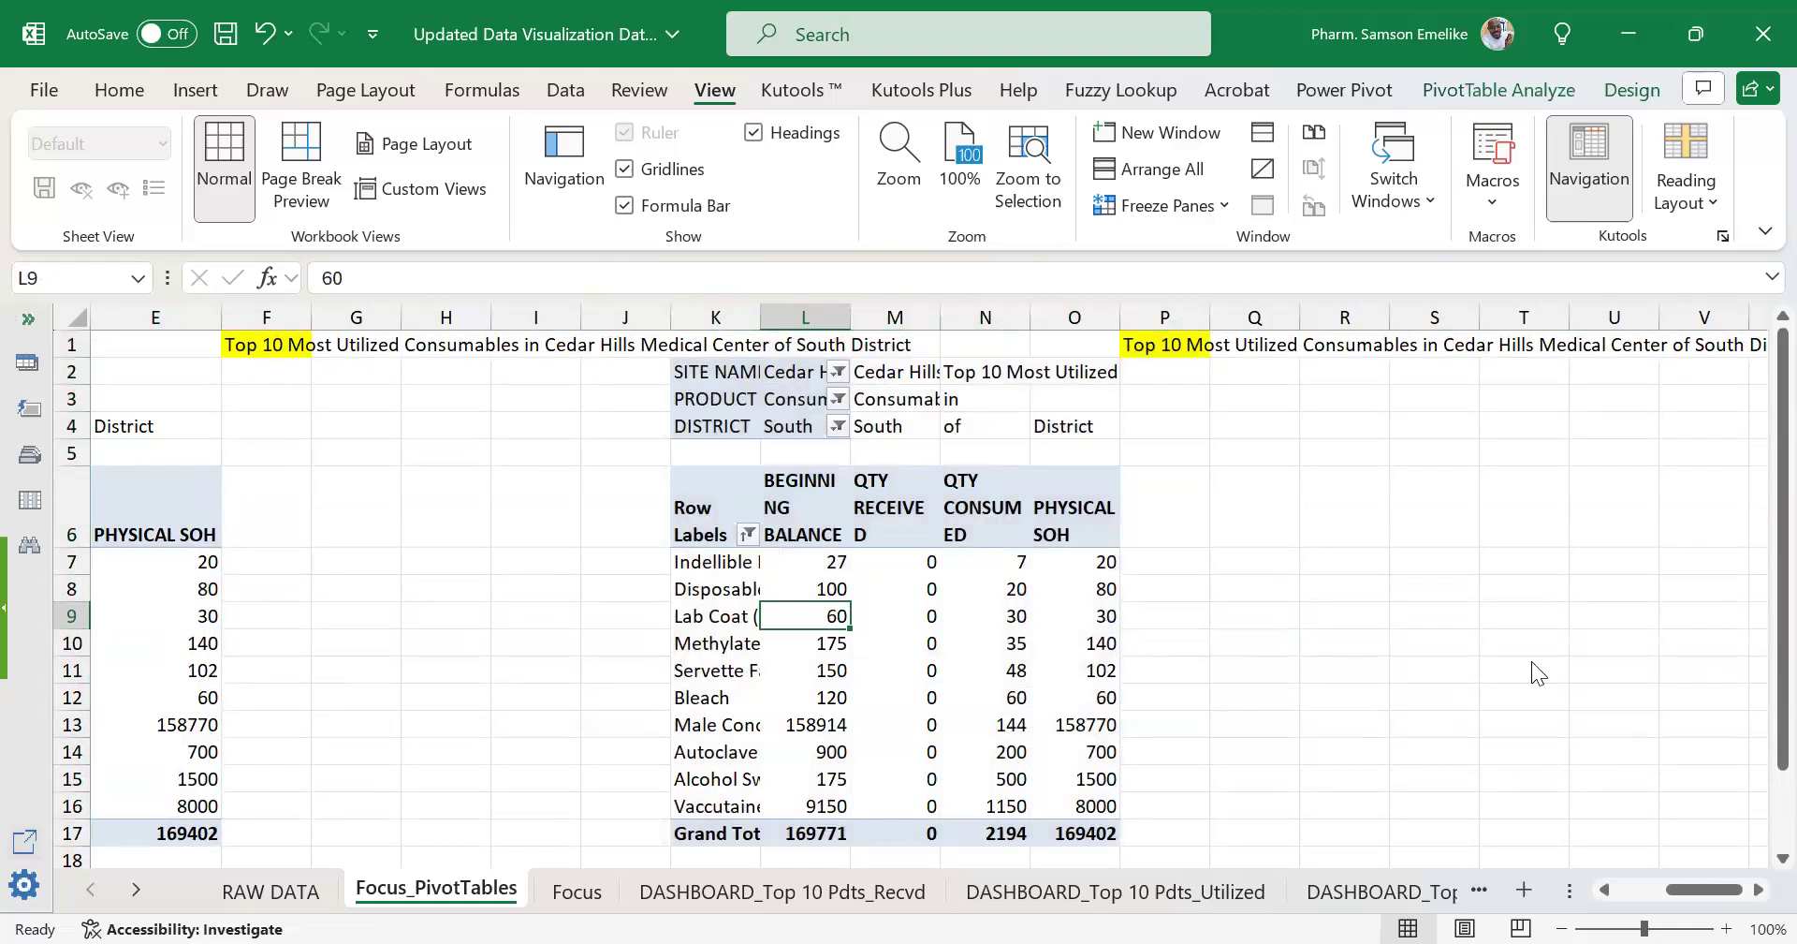
click(1498, 94)
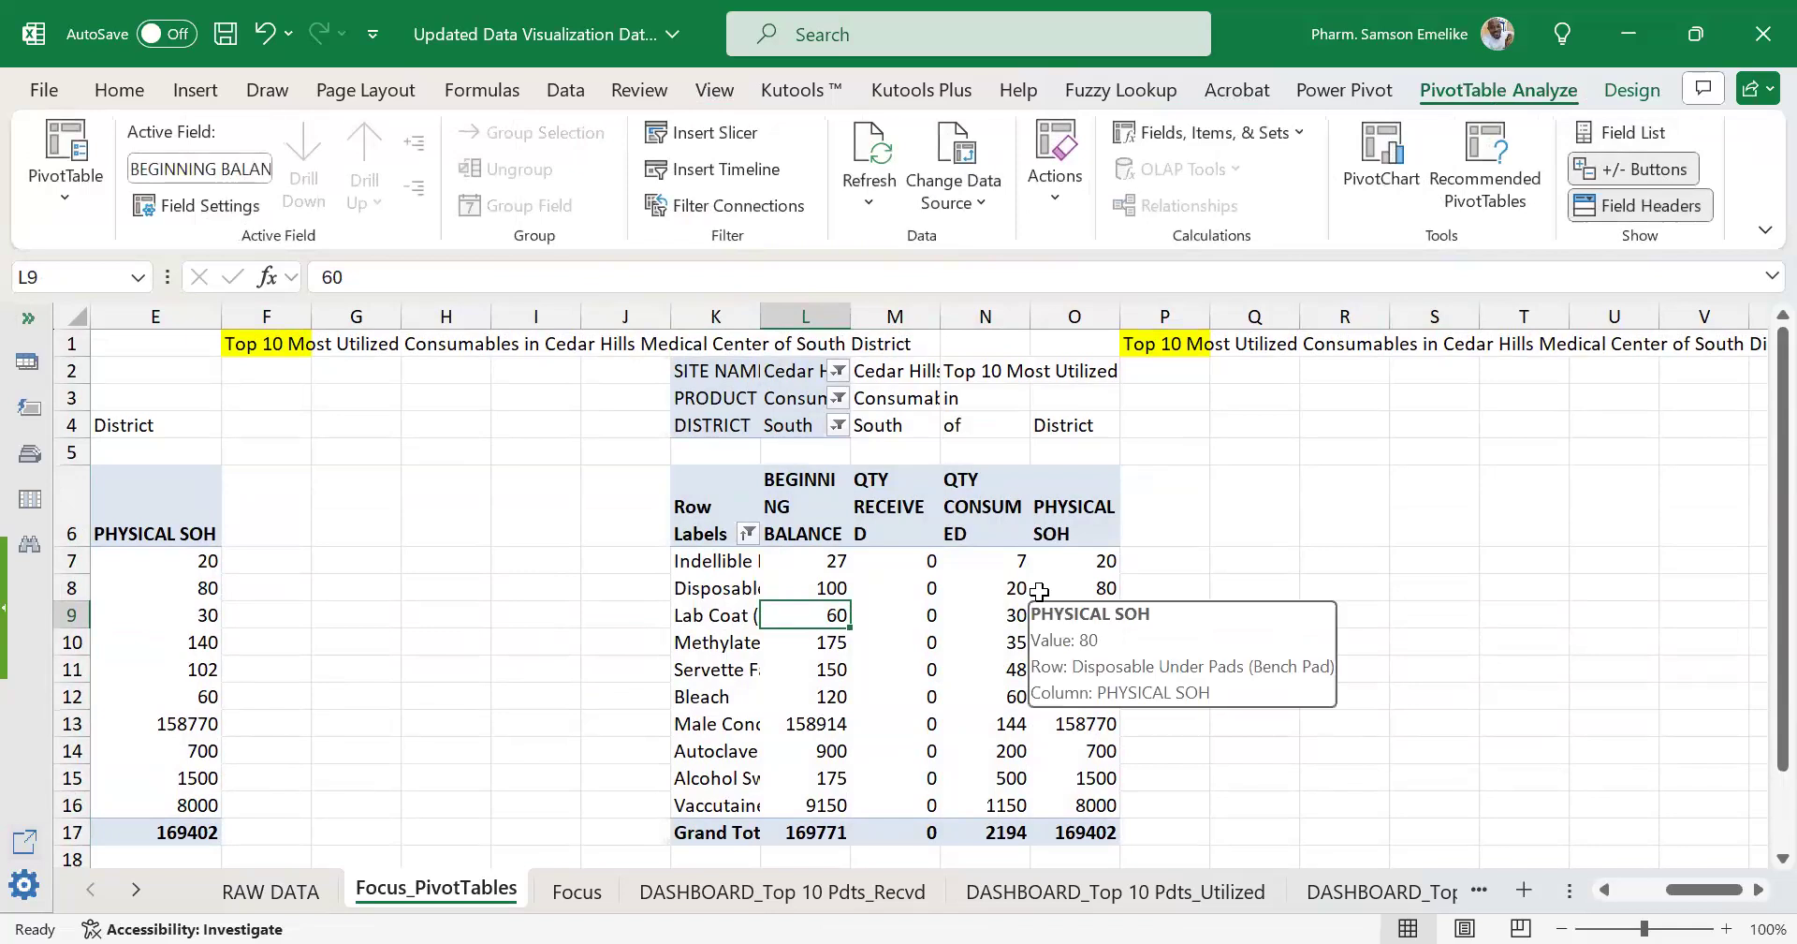
click(992, 590)
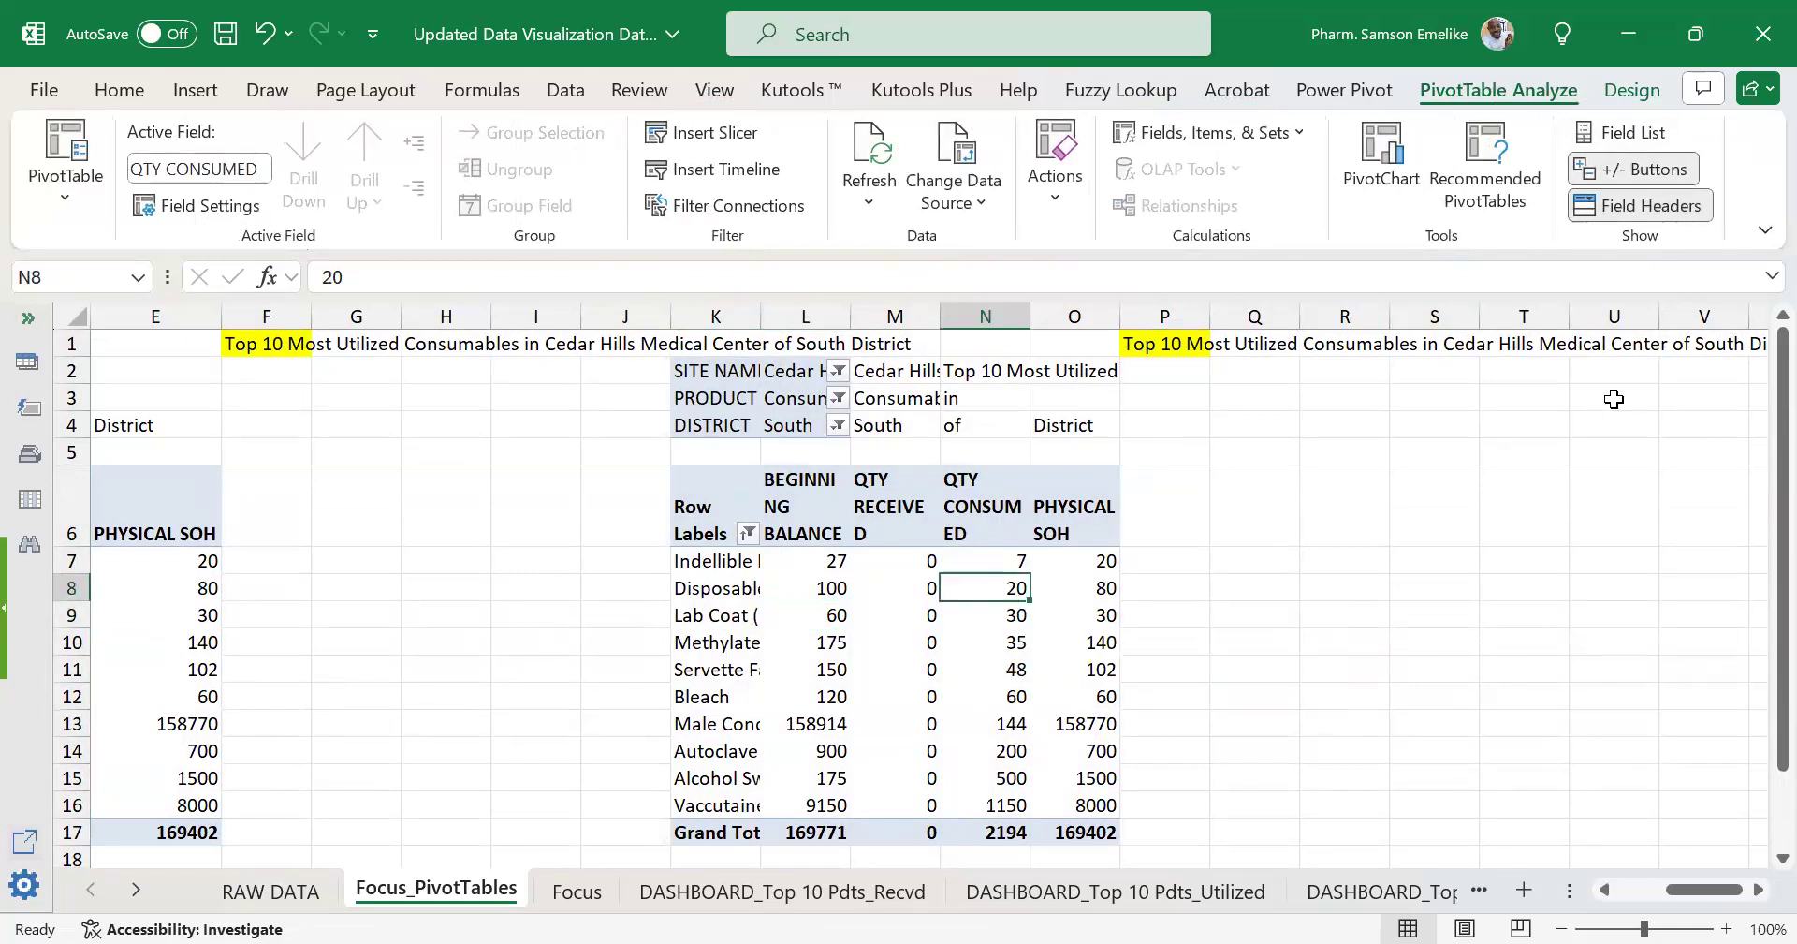
click(1628, 133)
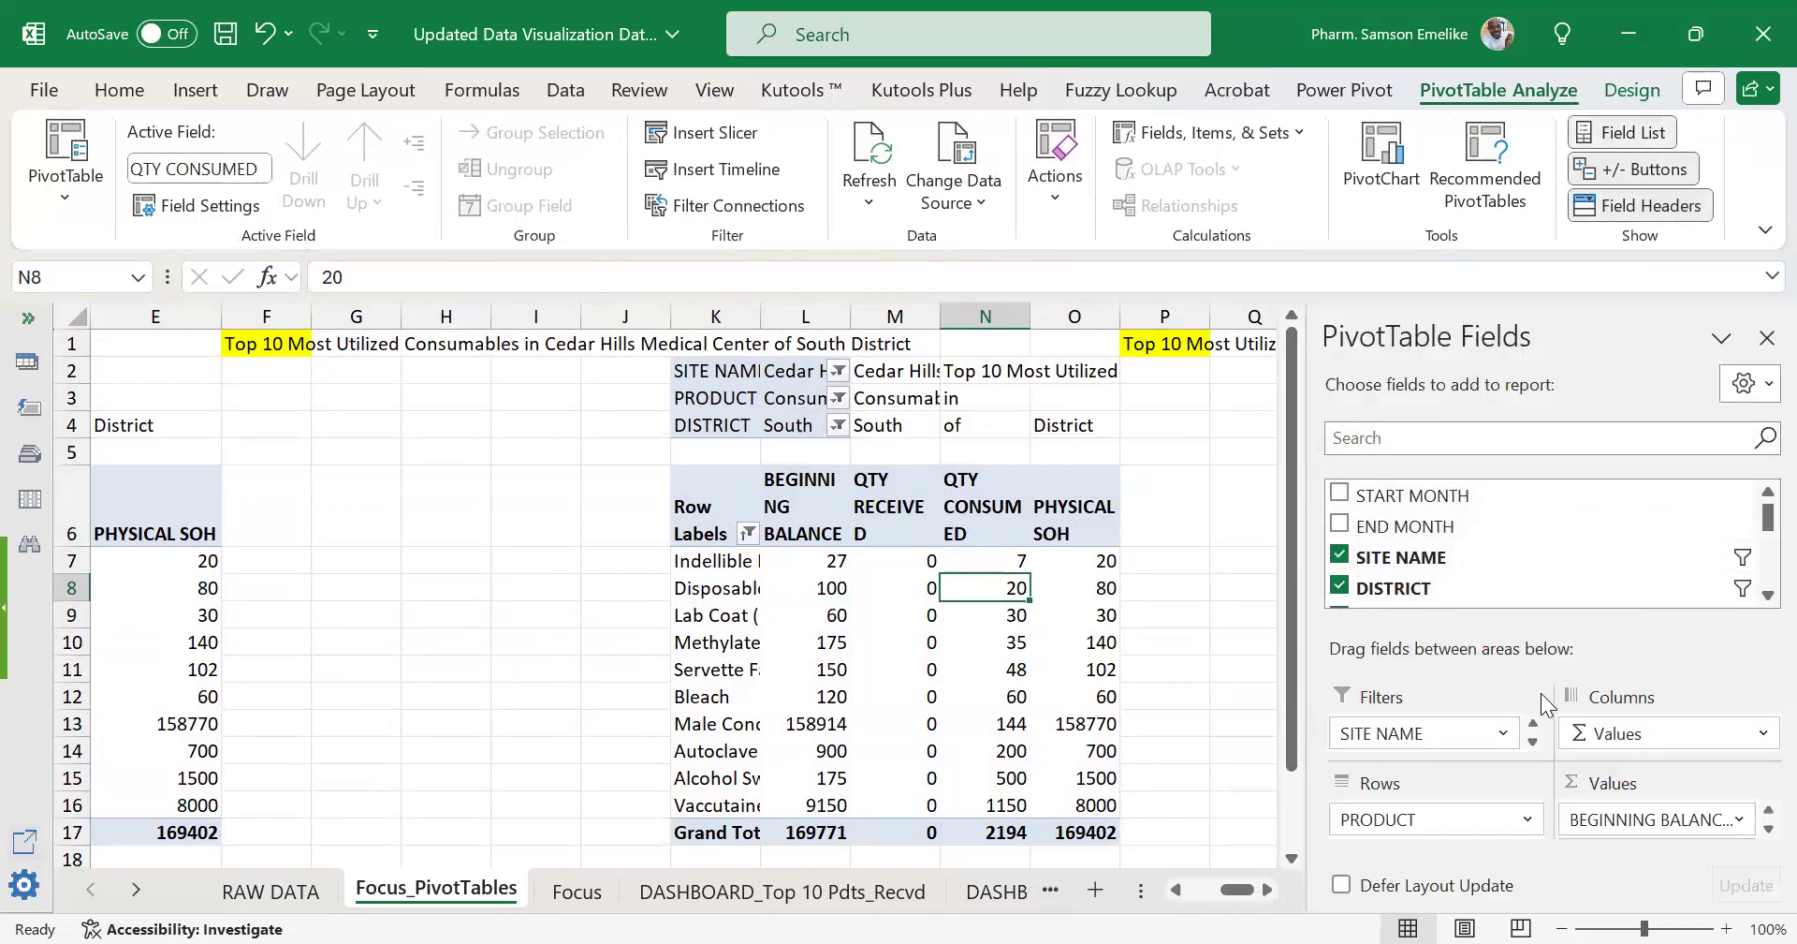
click(1270, 889)
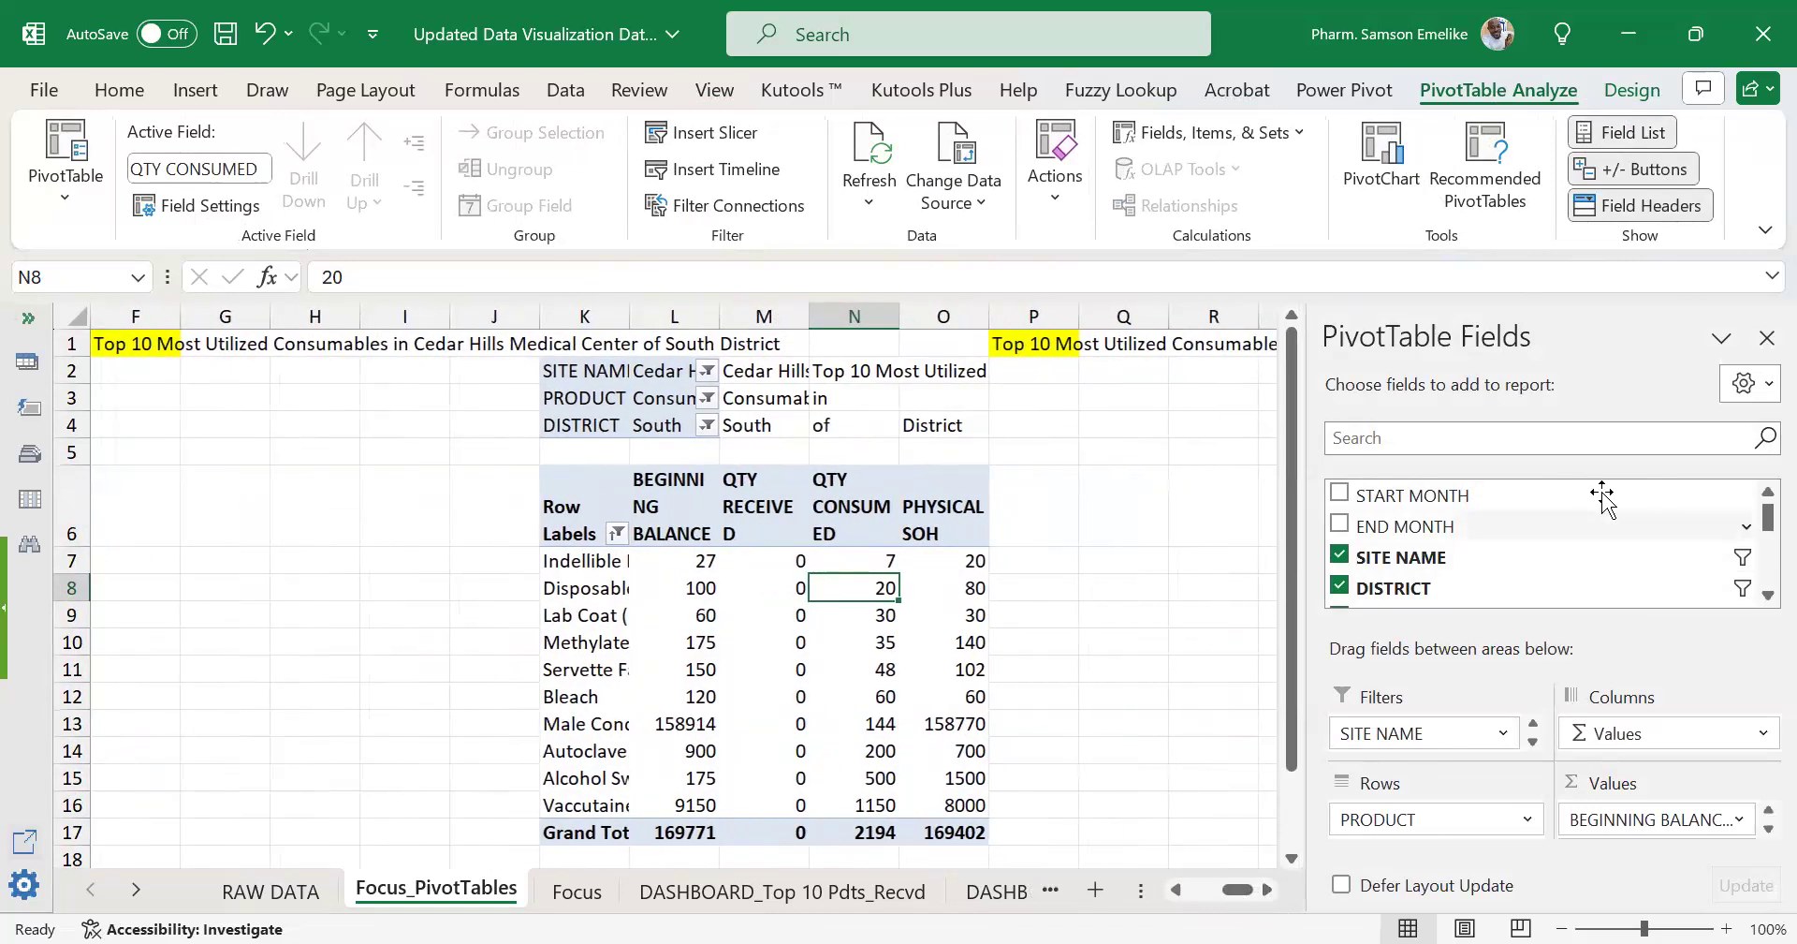
click(1765, 339)
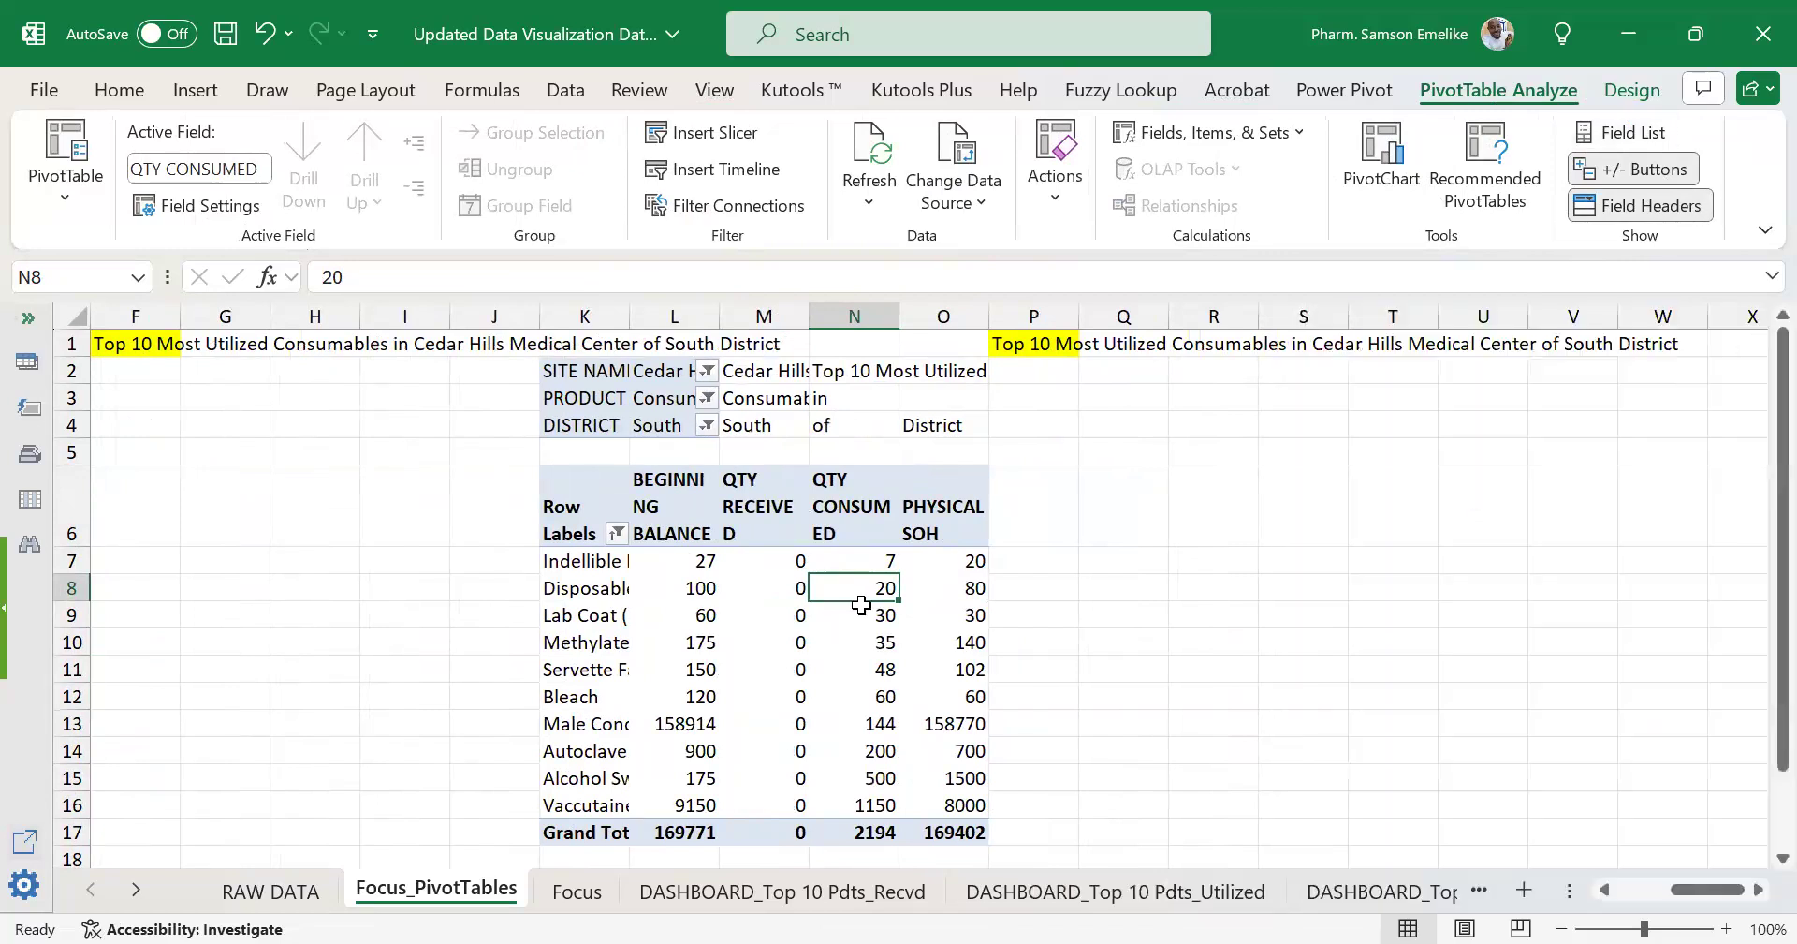
Show the PivotTable field list for the copied pivot table, compare it with the original, and select the copy's BEGINNING BALANCE header.
mouse_move(861, 619)
click(755, 527)
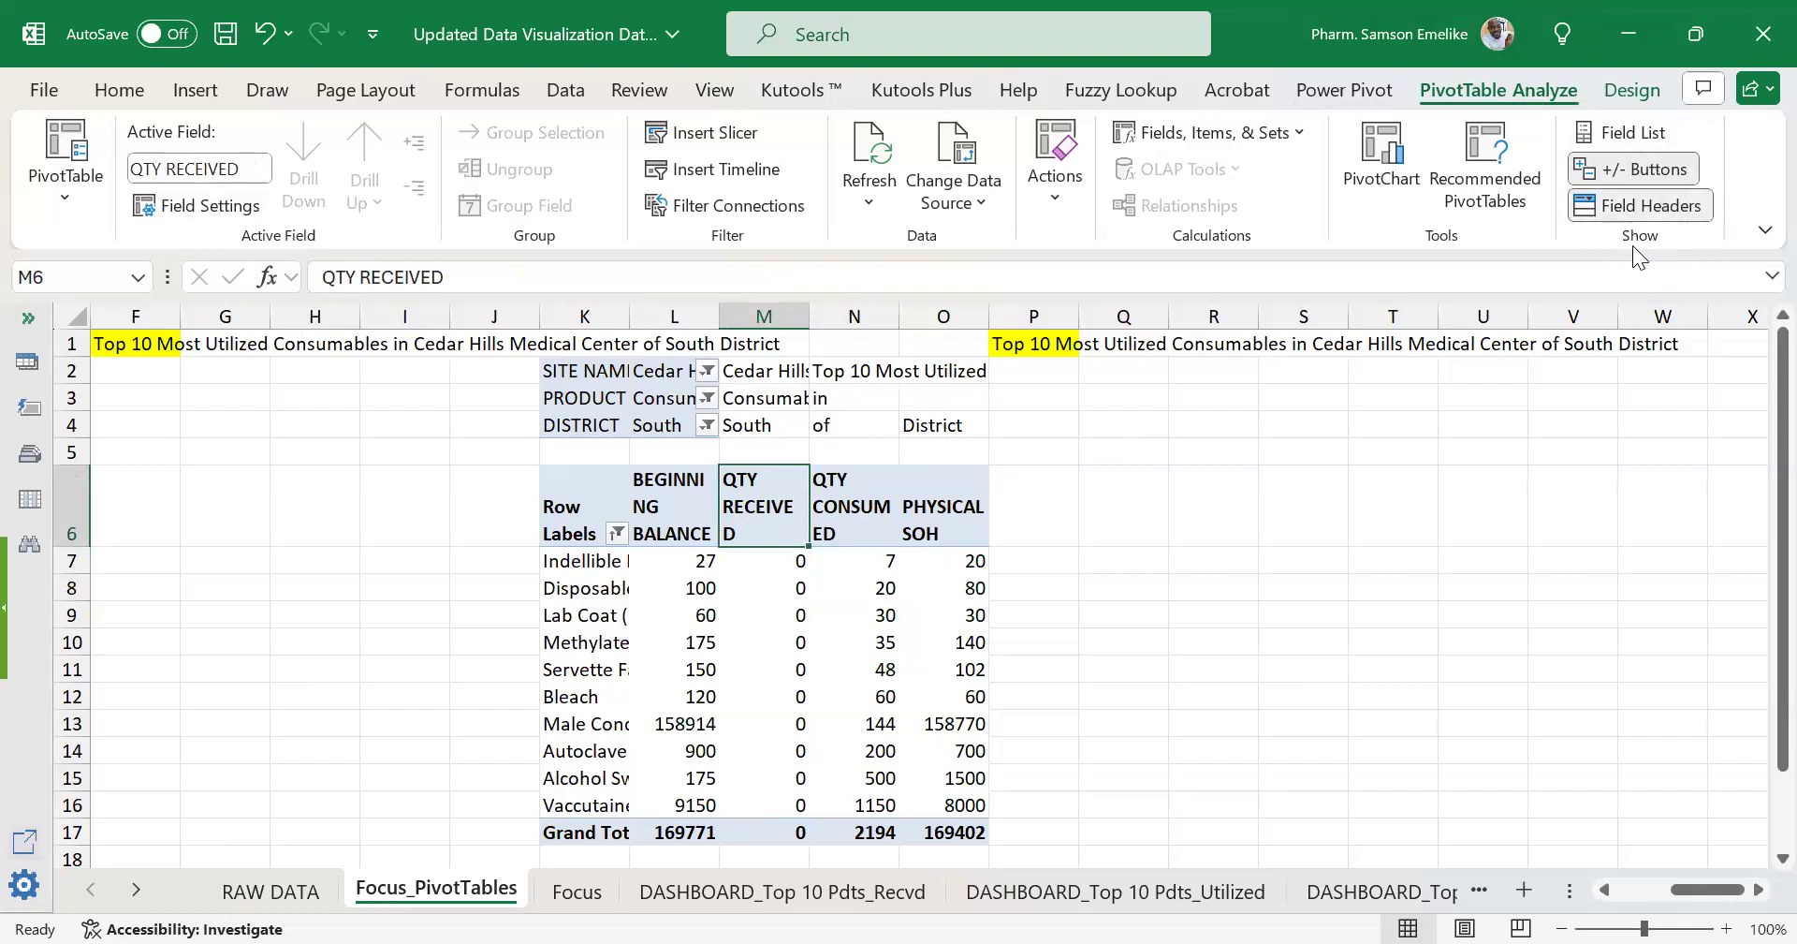
click(1626, 136)
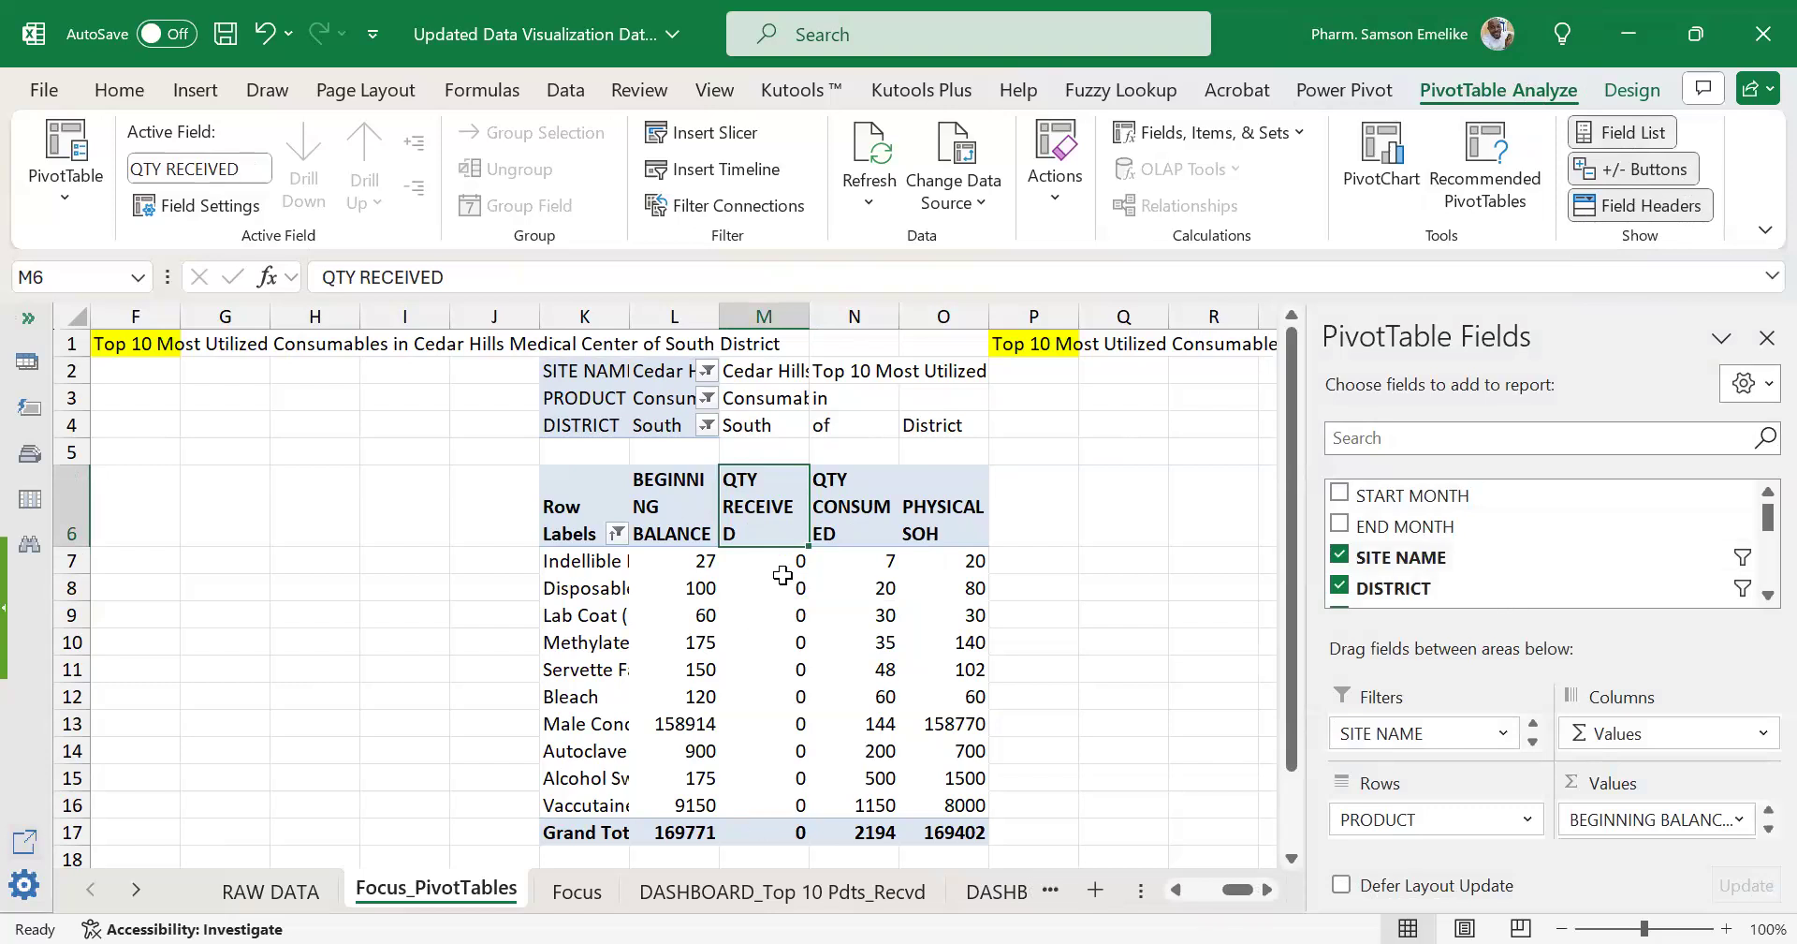
drag(1237, 889, 1147, 904)
click(434, 614)
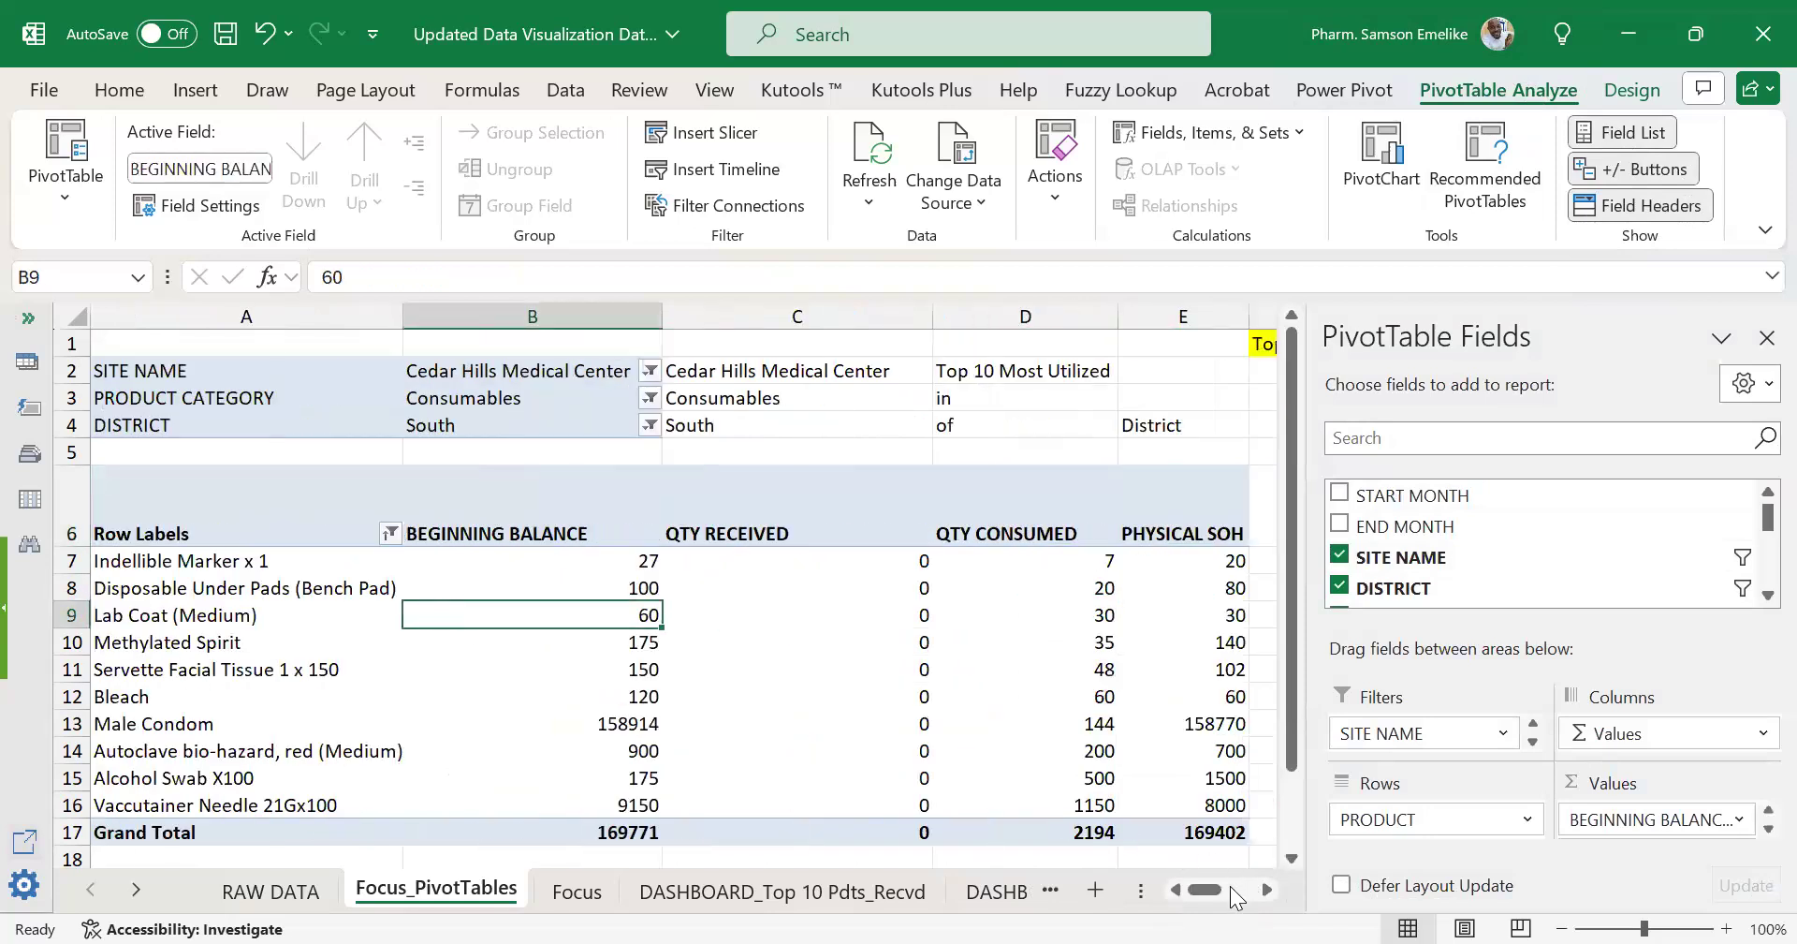
click(1266, 889)
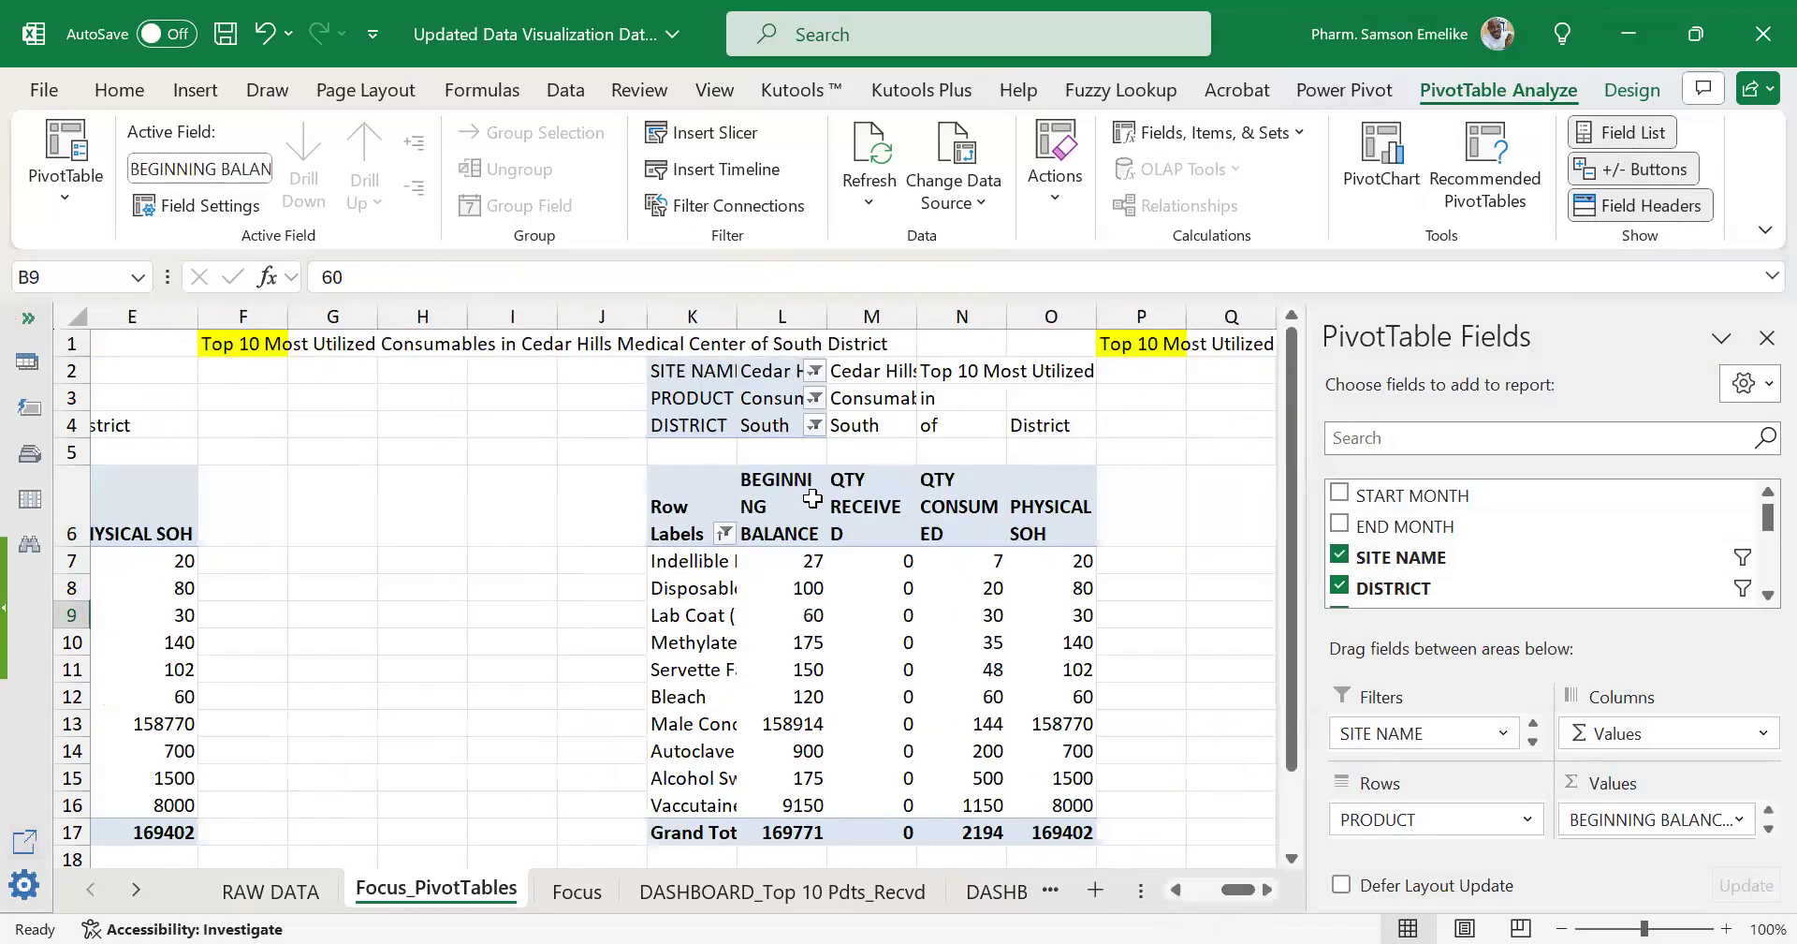
click(811, 498)
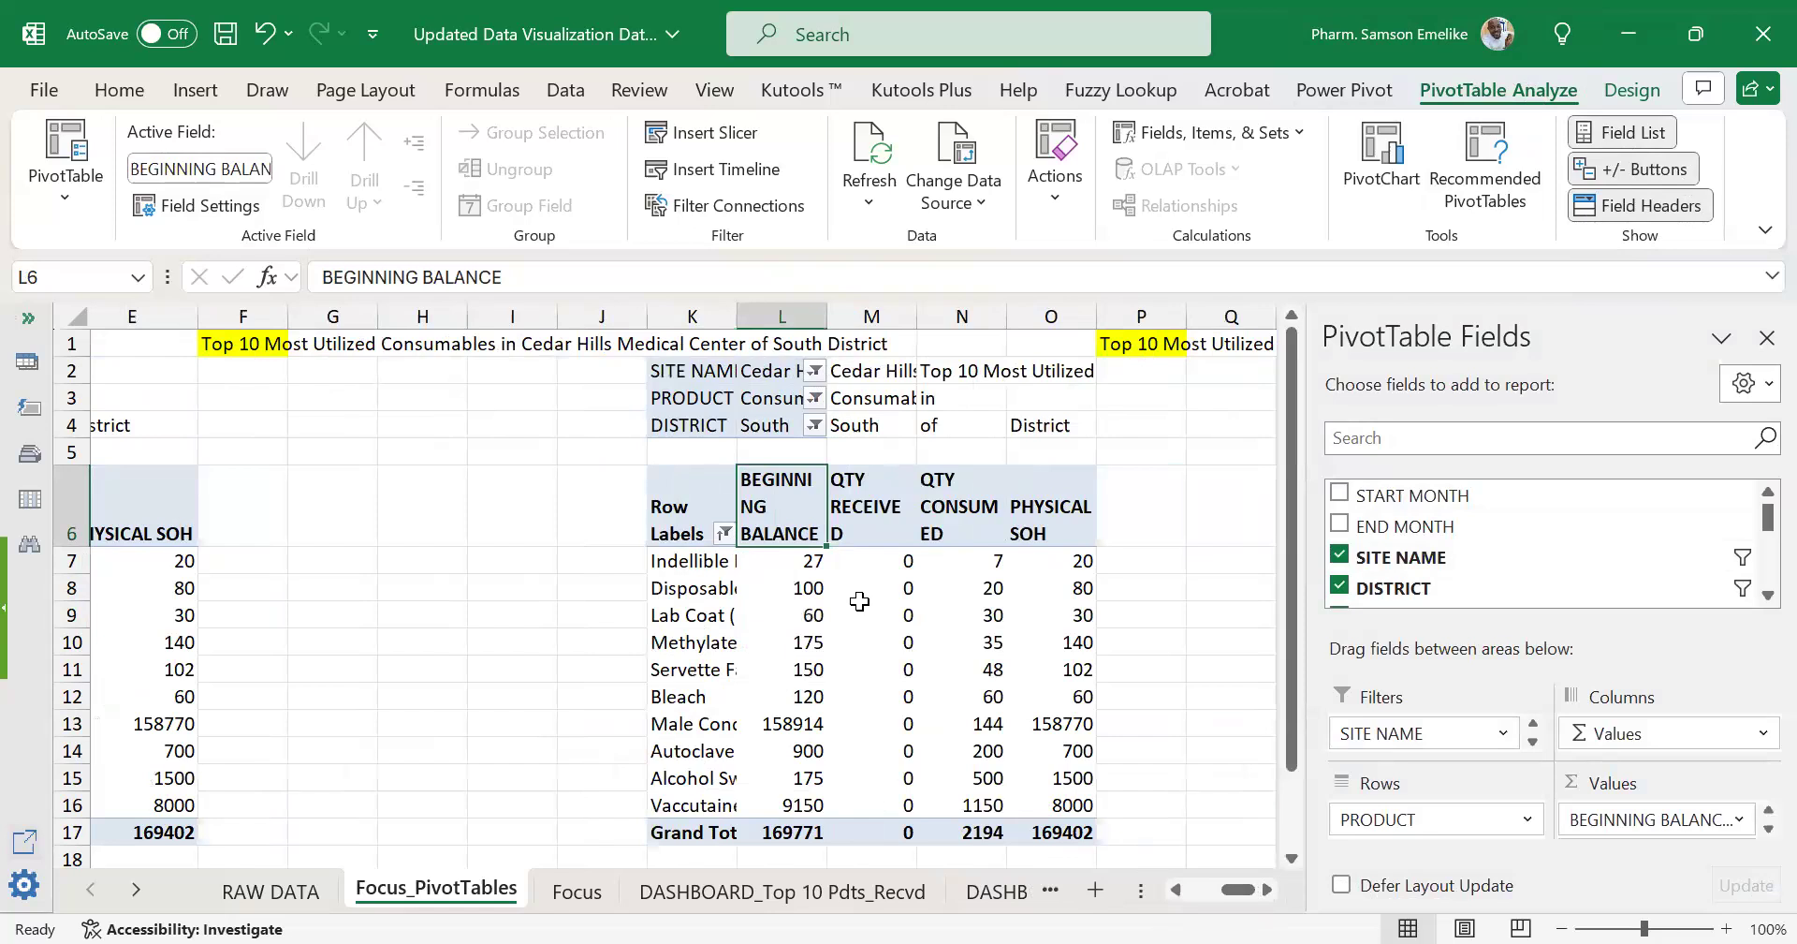
Widen columns K, L and M so the copied pivot table's product names and headers have more room.
mouse_move(860, 601)
drag(825, 316, 896, 316)
click(159, 590)
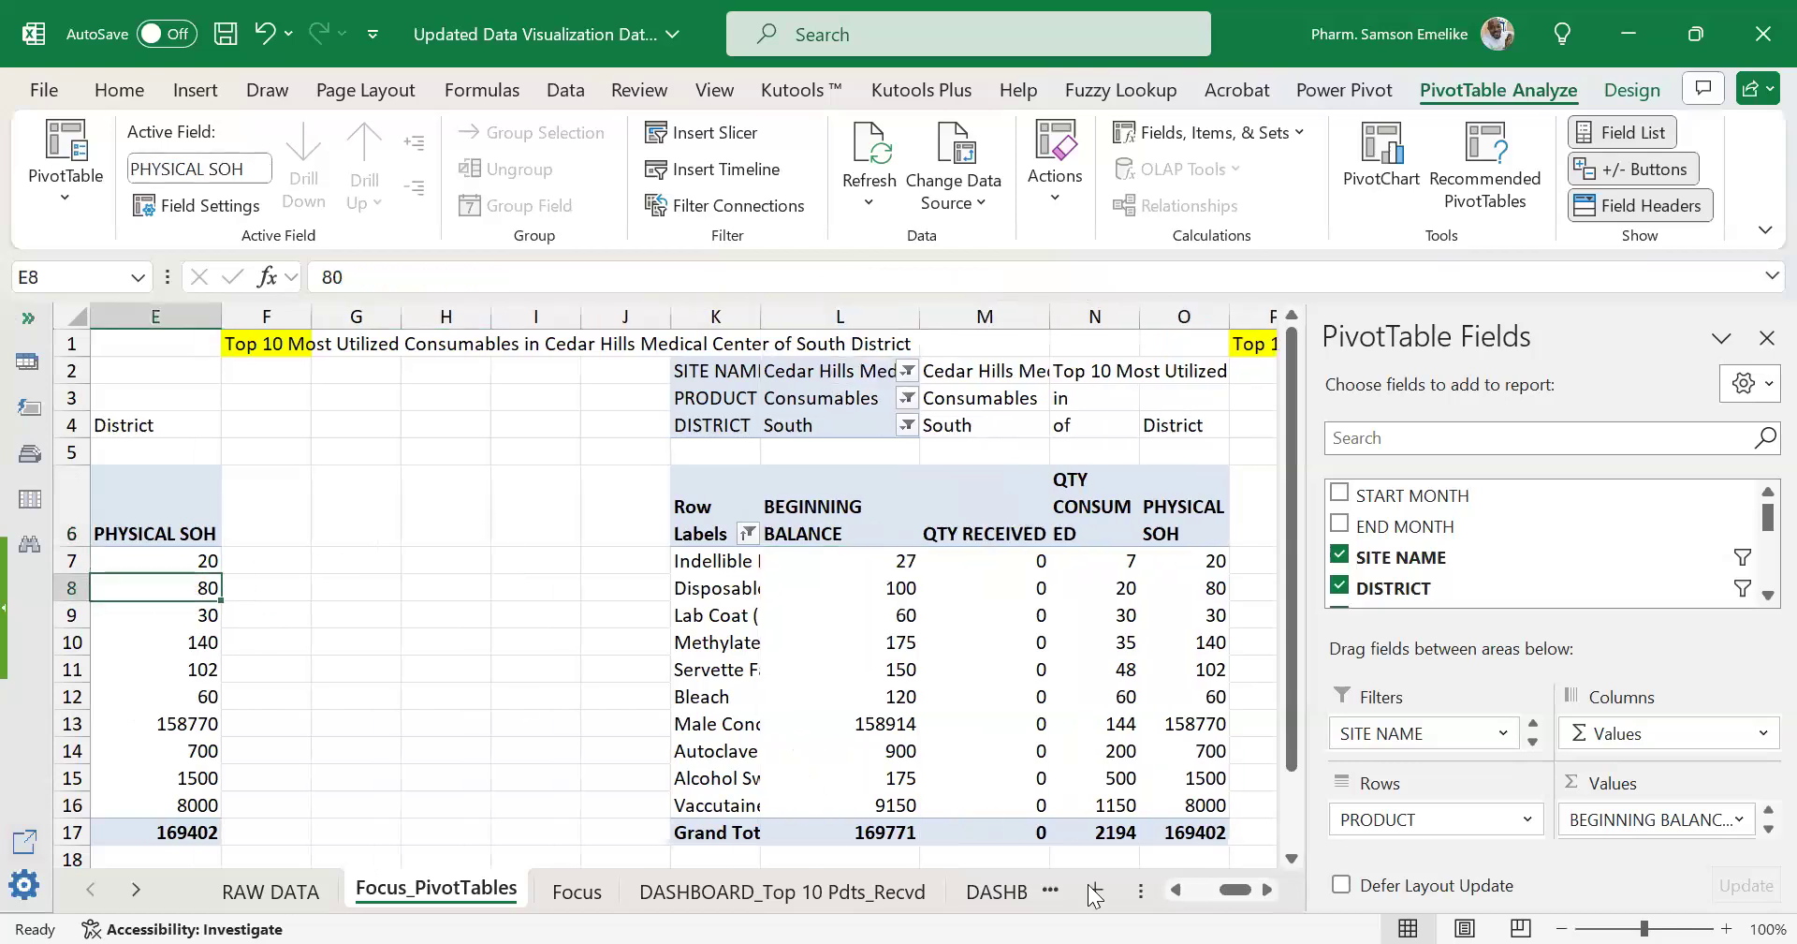
drag(1236, 889, 1202, 908)
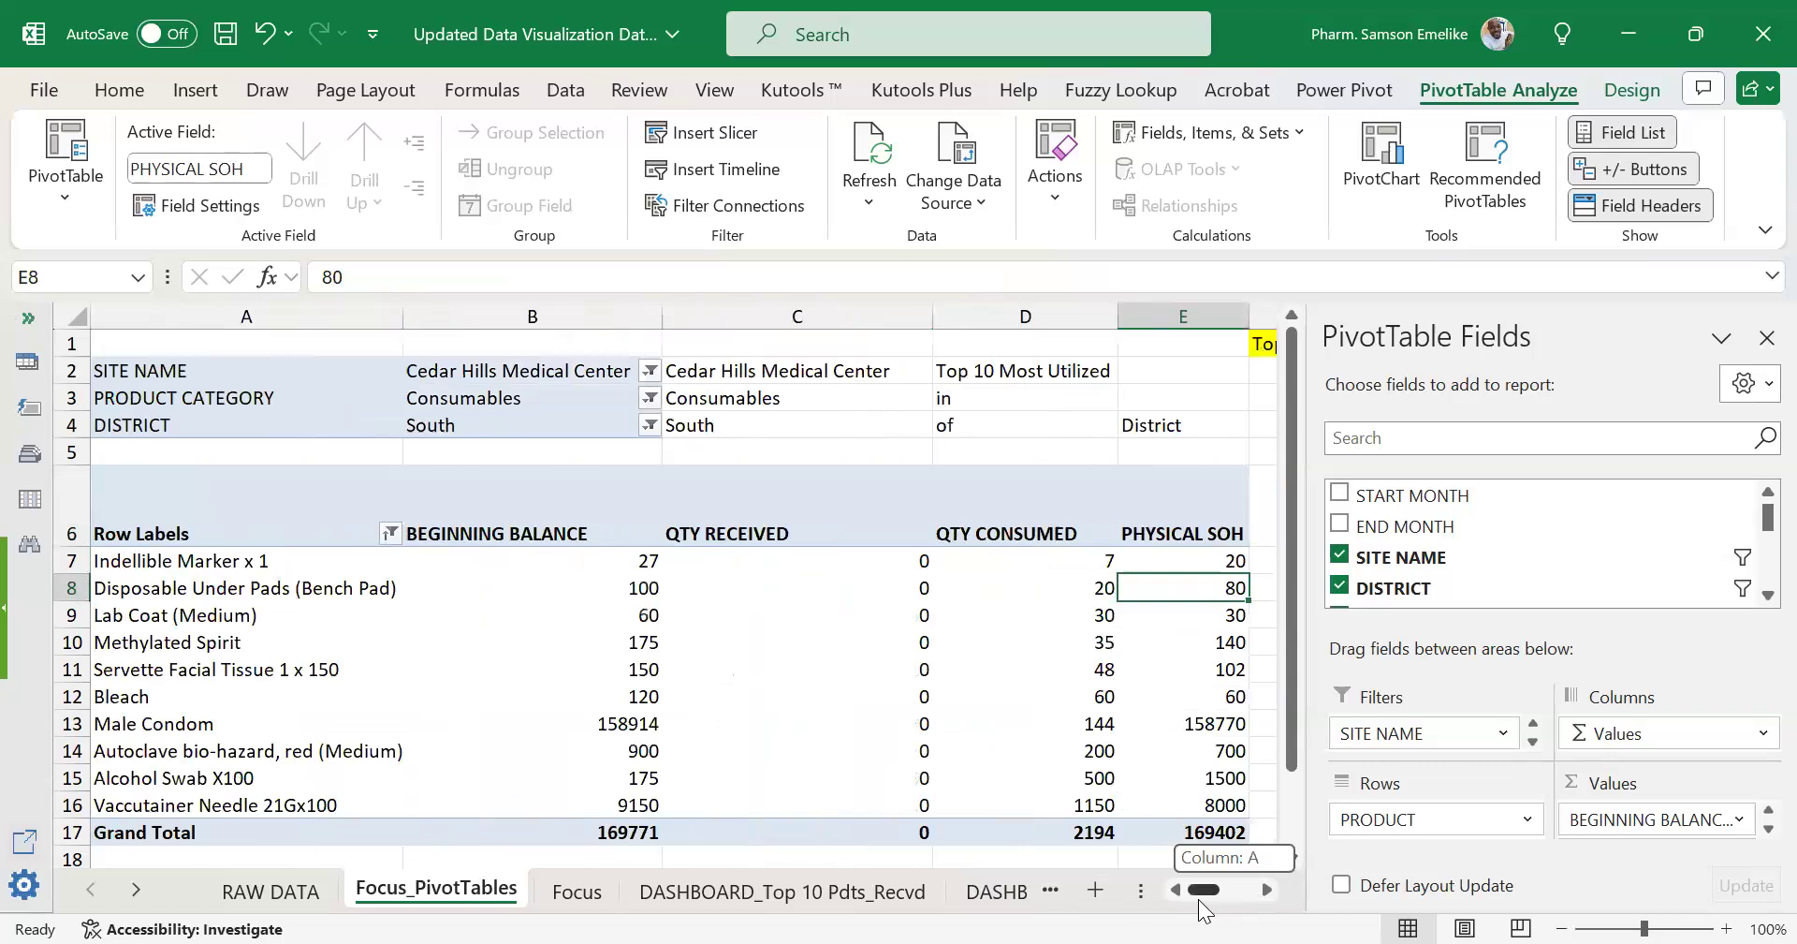
drag(1204, 908, 1239, 908)
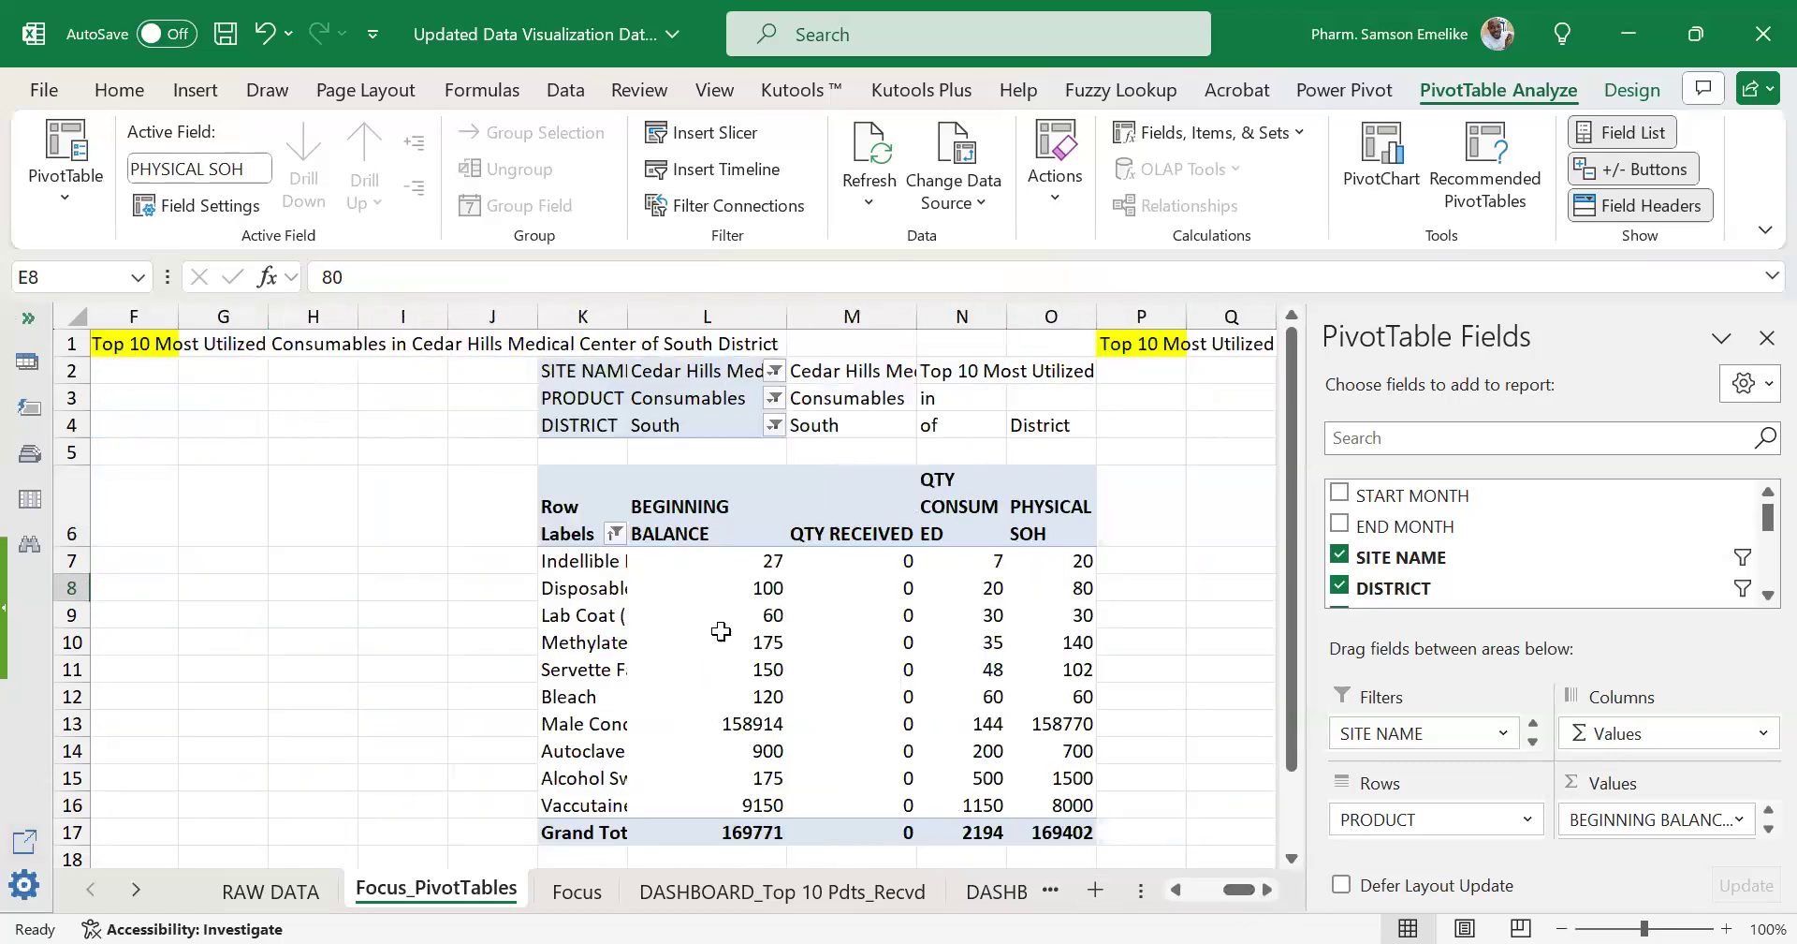
click(873, 536)
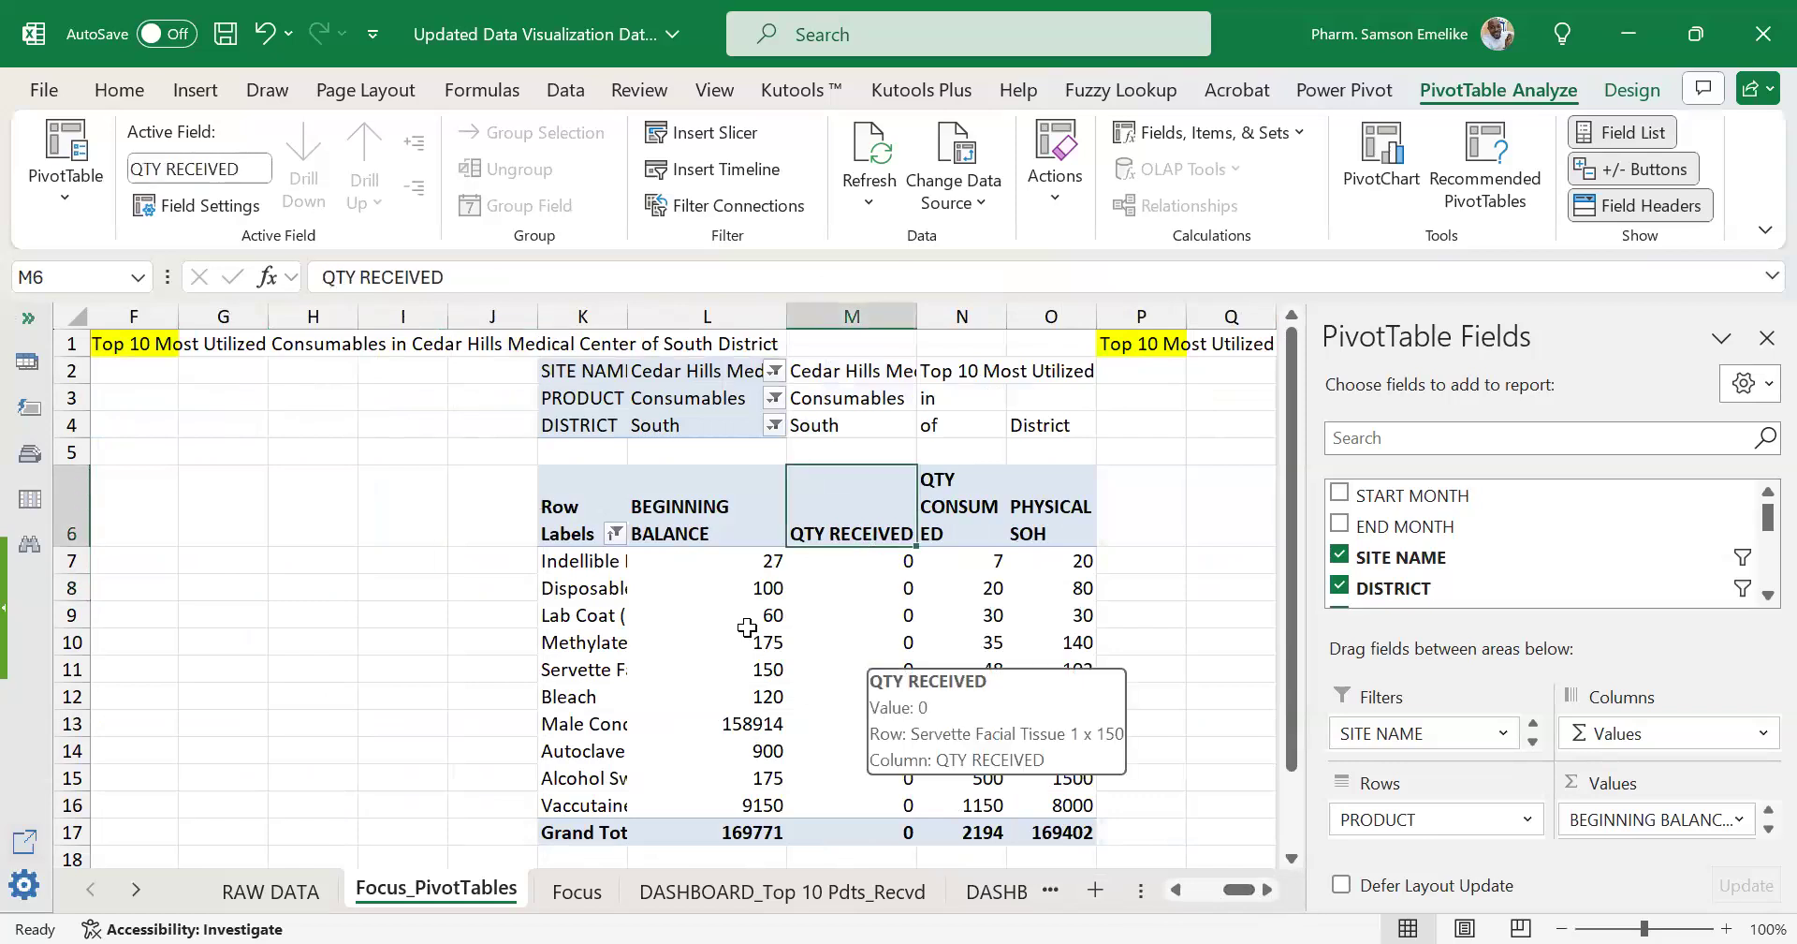
drag(630, 317, 832, 375)
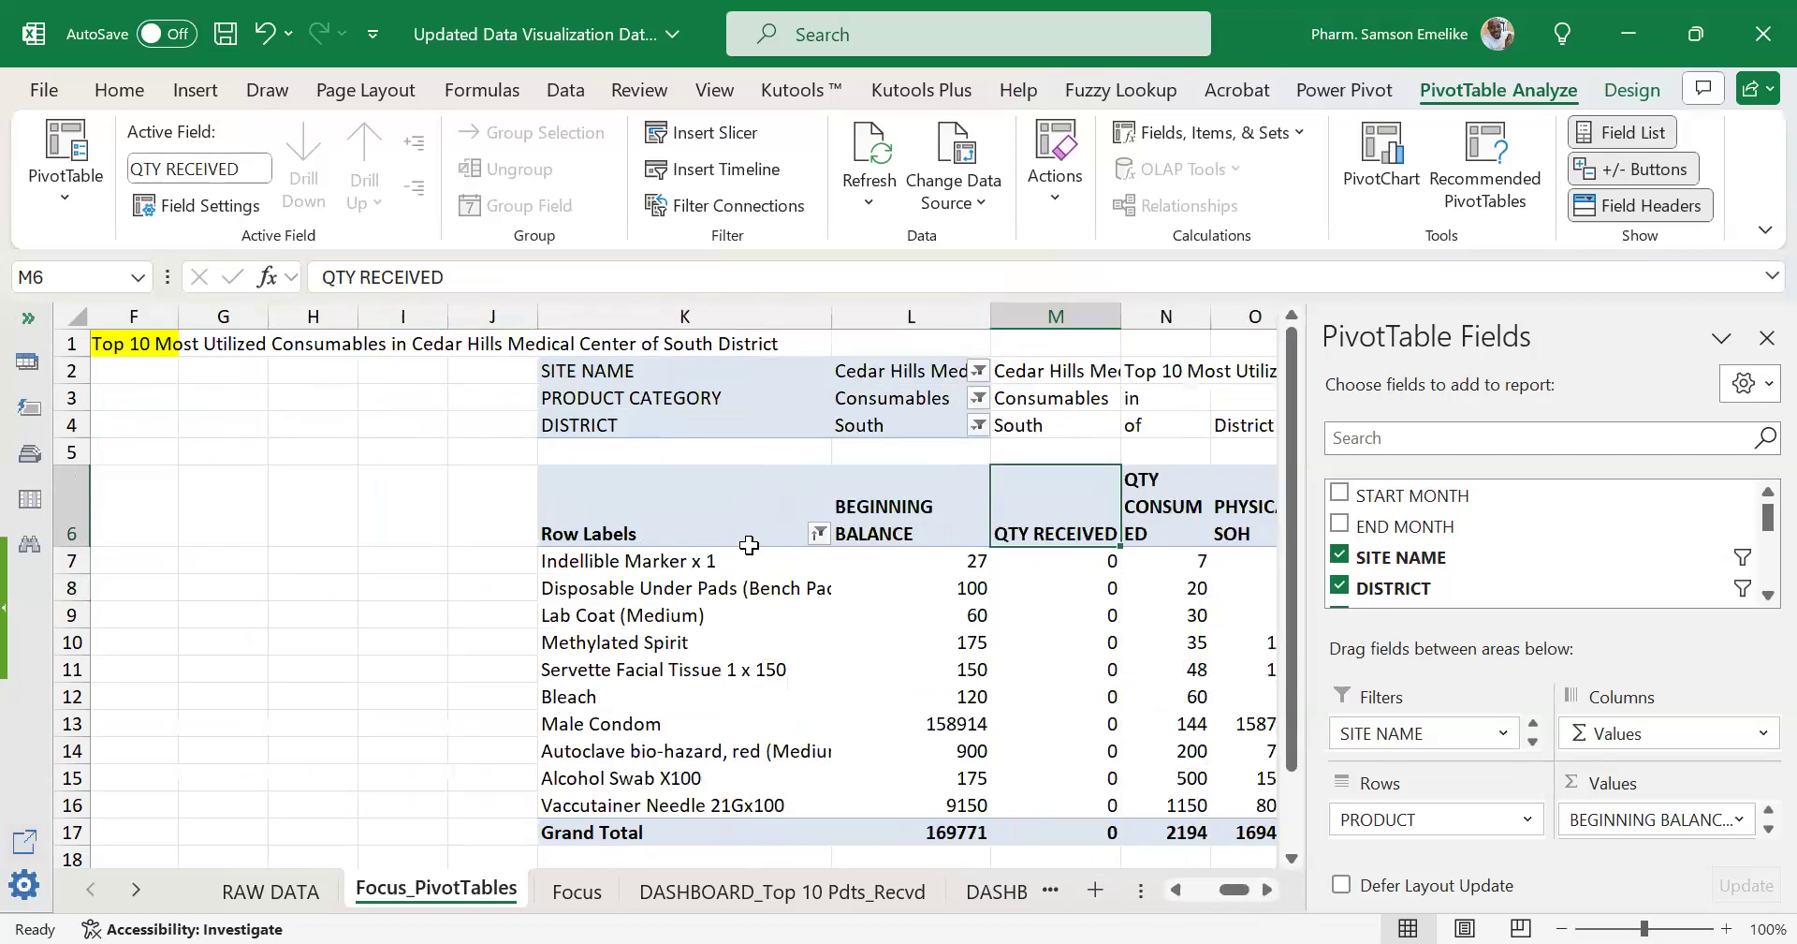
Change the copied pivot table's PRODUCT value filter to show the top 10 items by QTY RECEIVED.
click(819, 533)
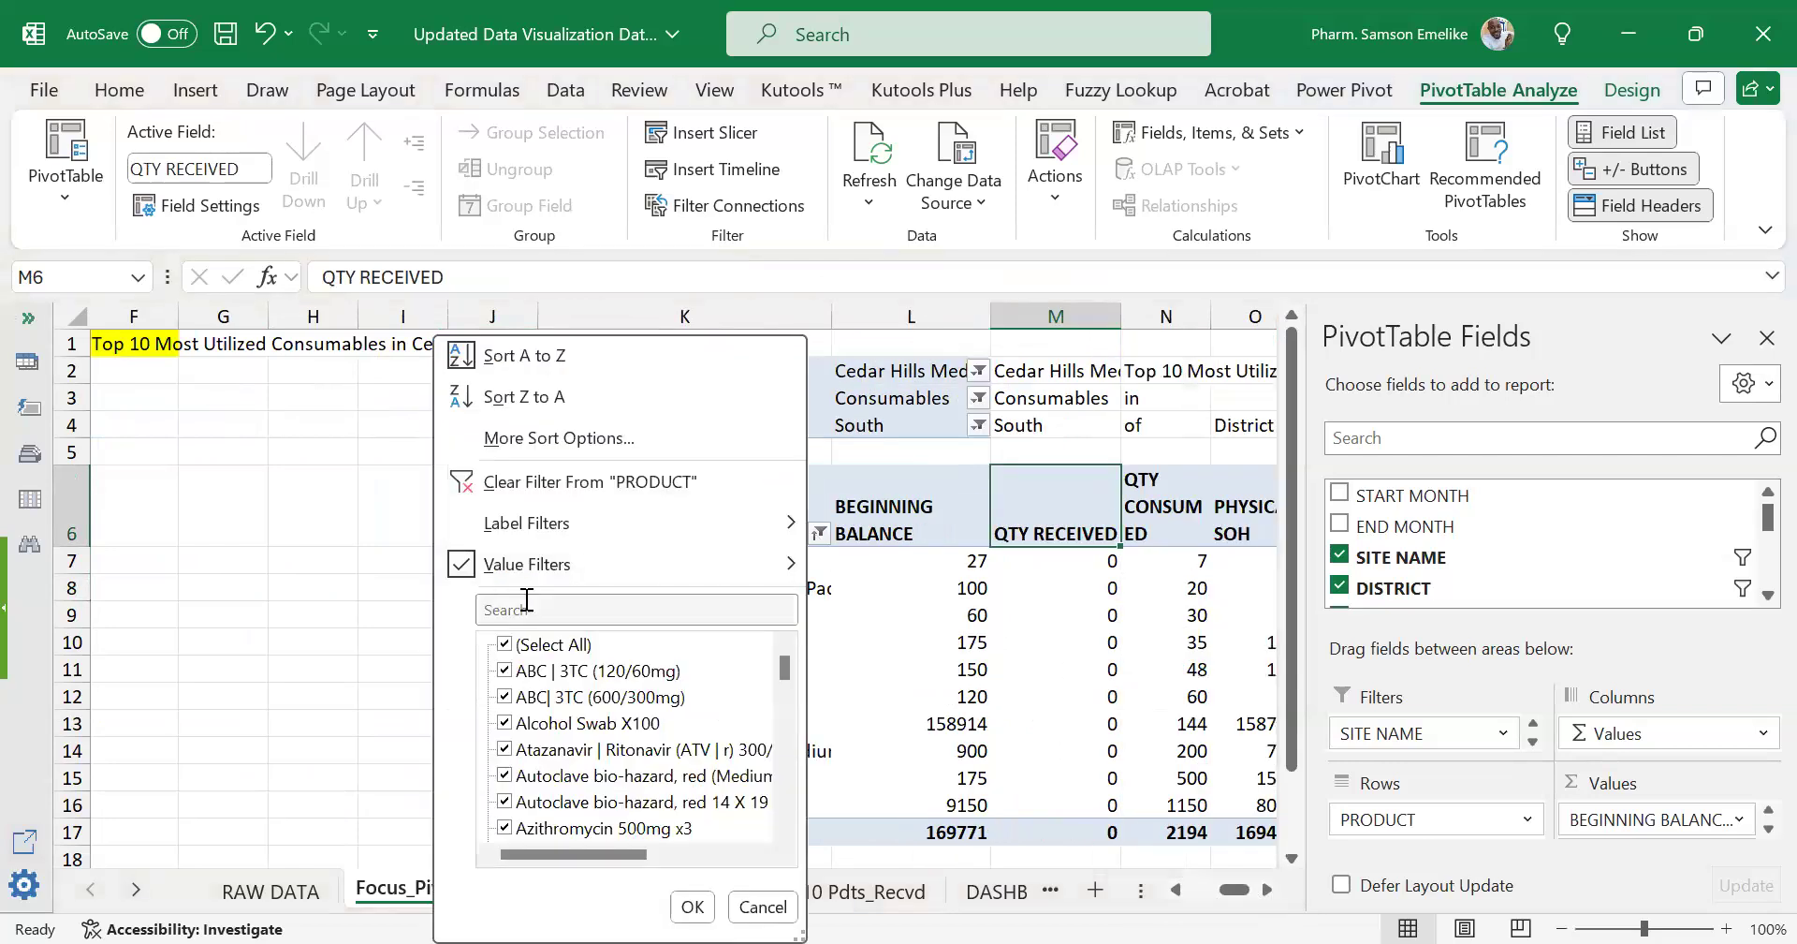
mouse_move(520, 569)
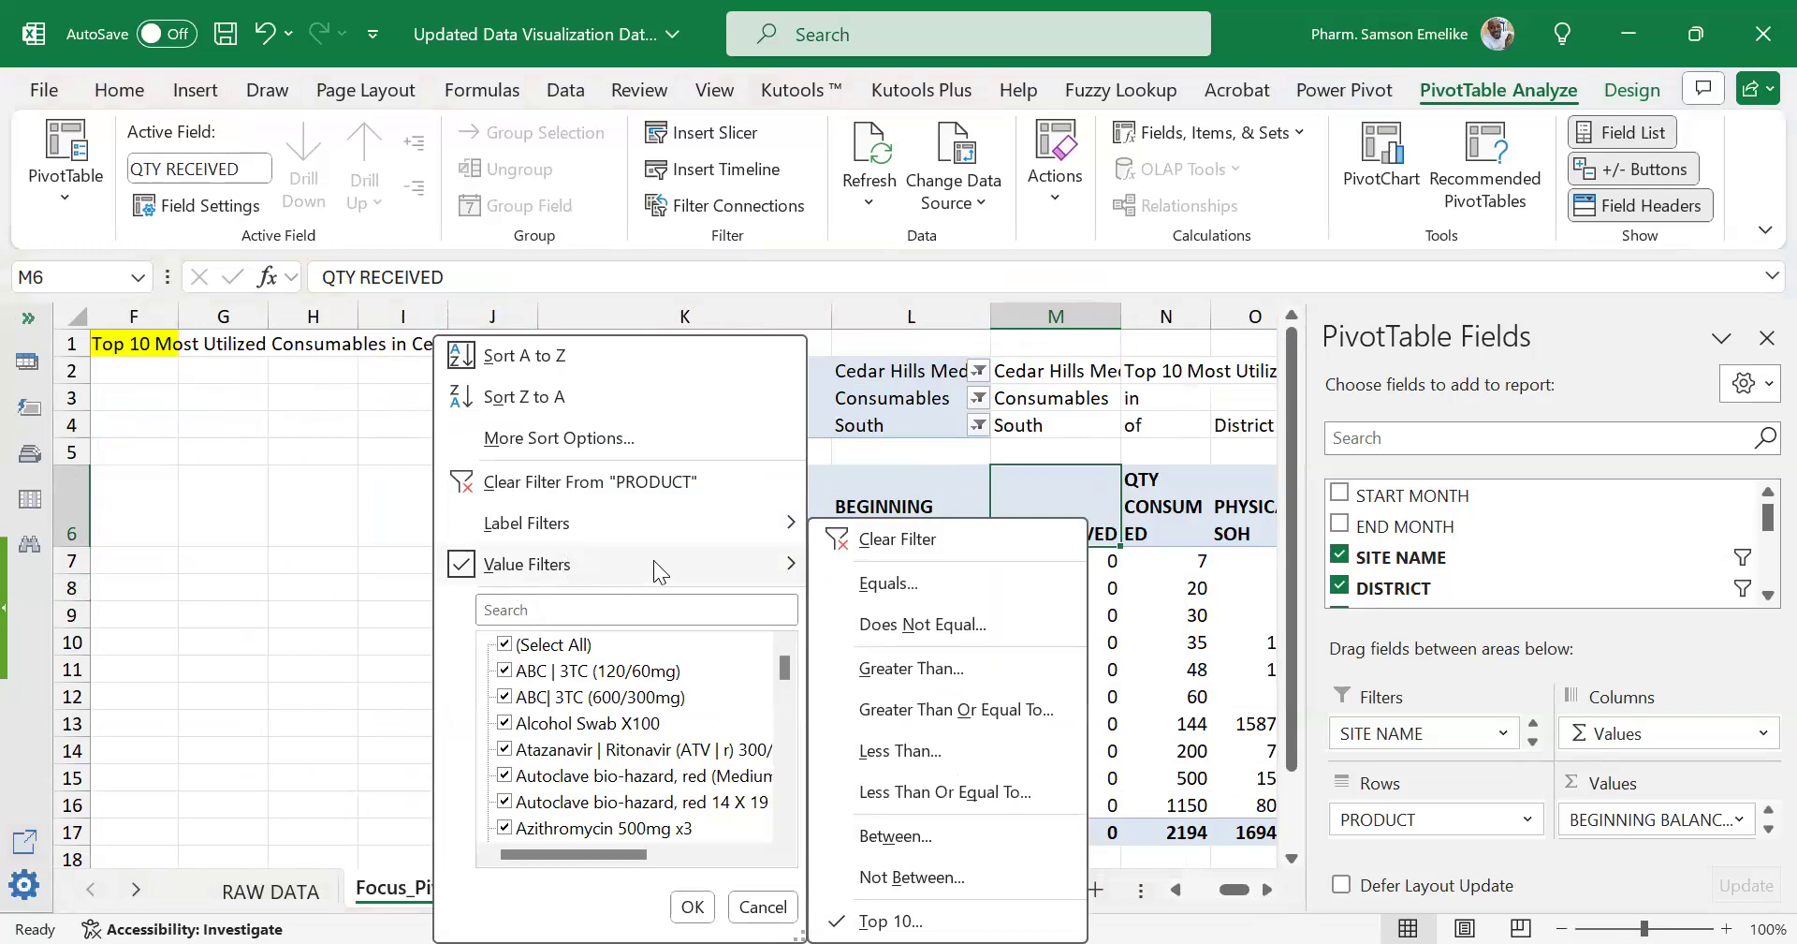
click(898, 916)
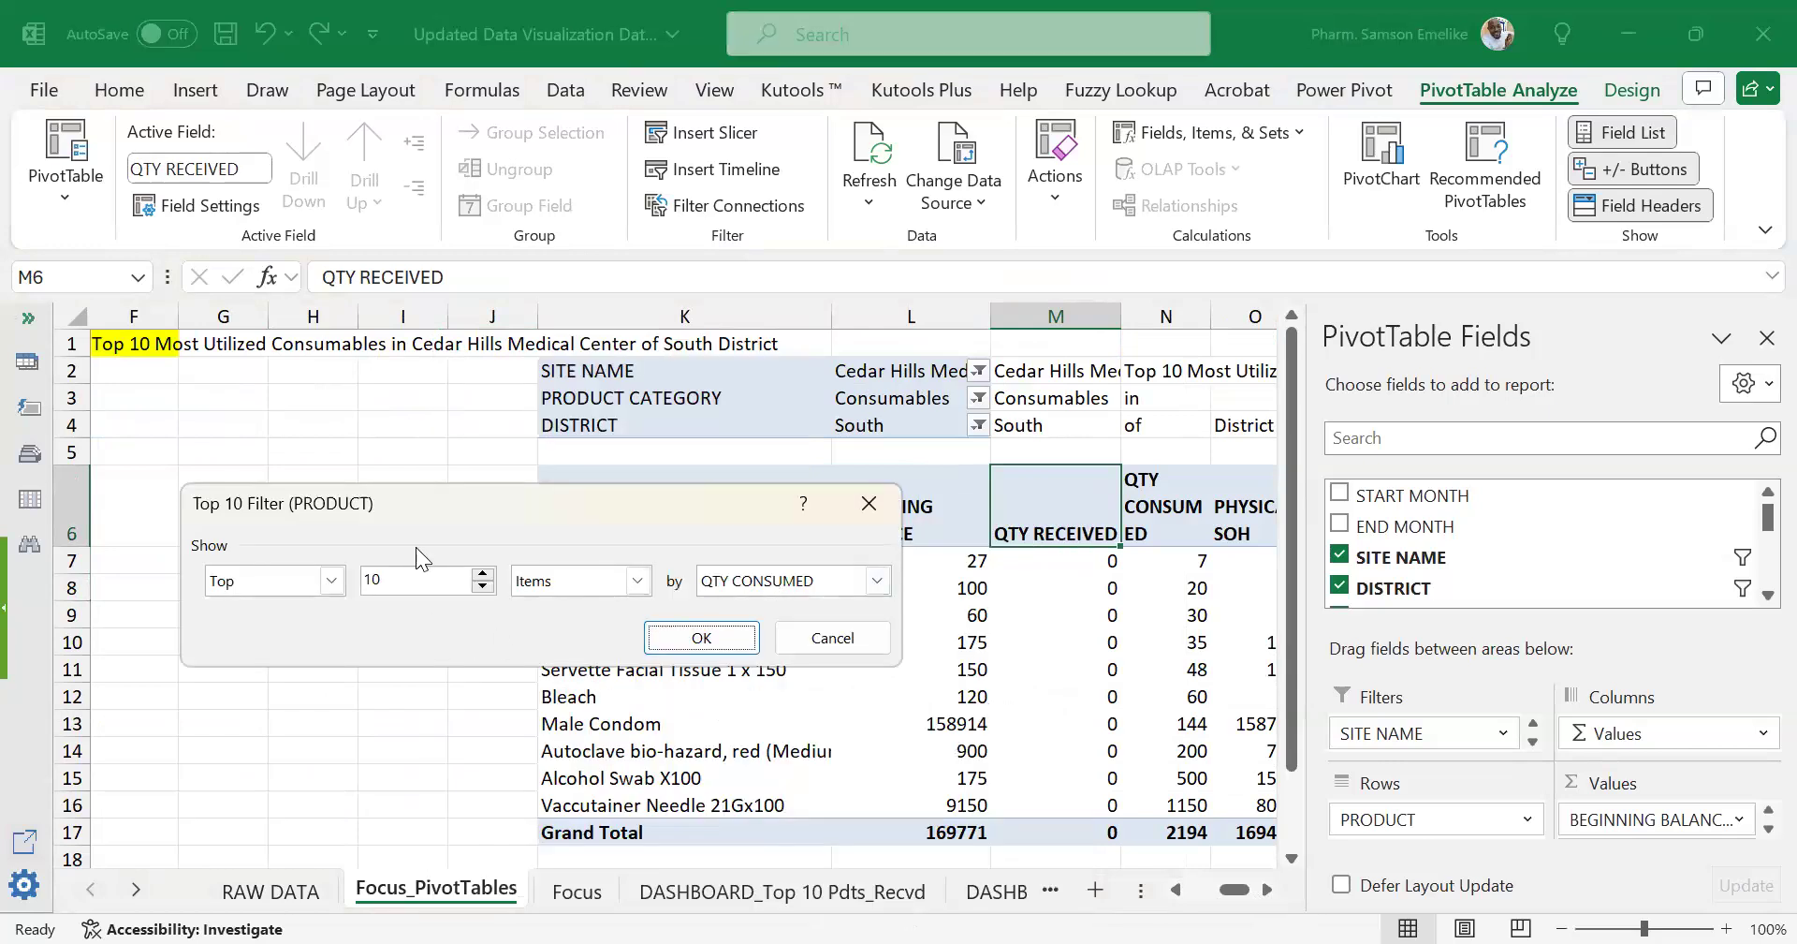
click(876, 580)
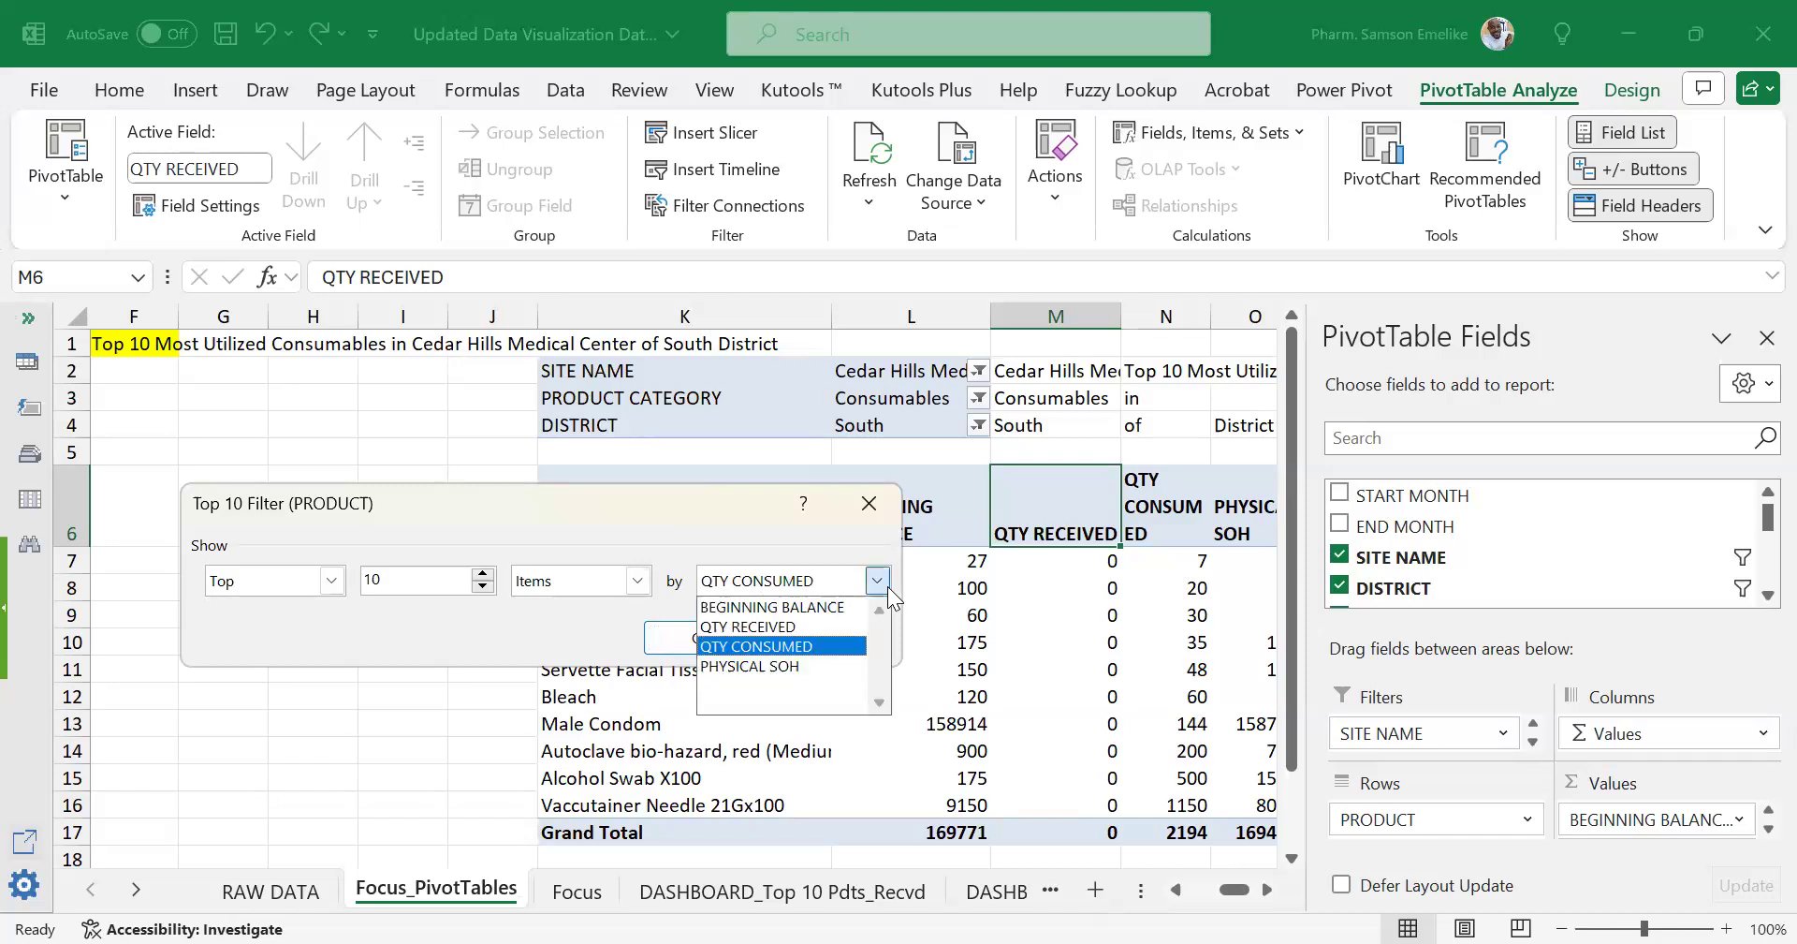
click(780, 627)
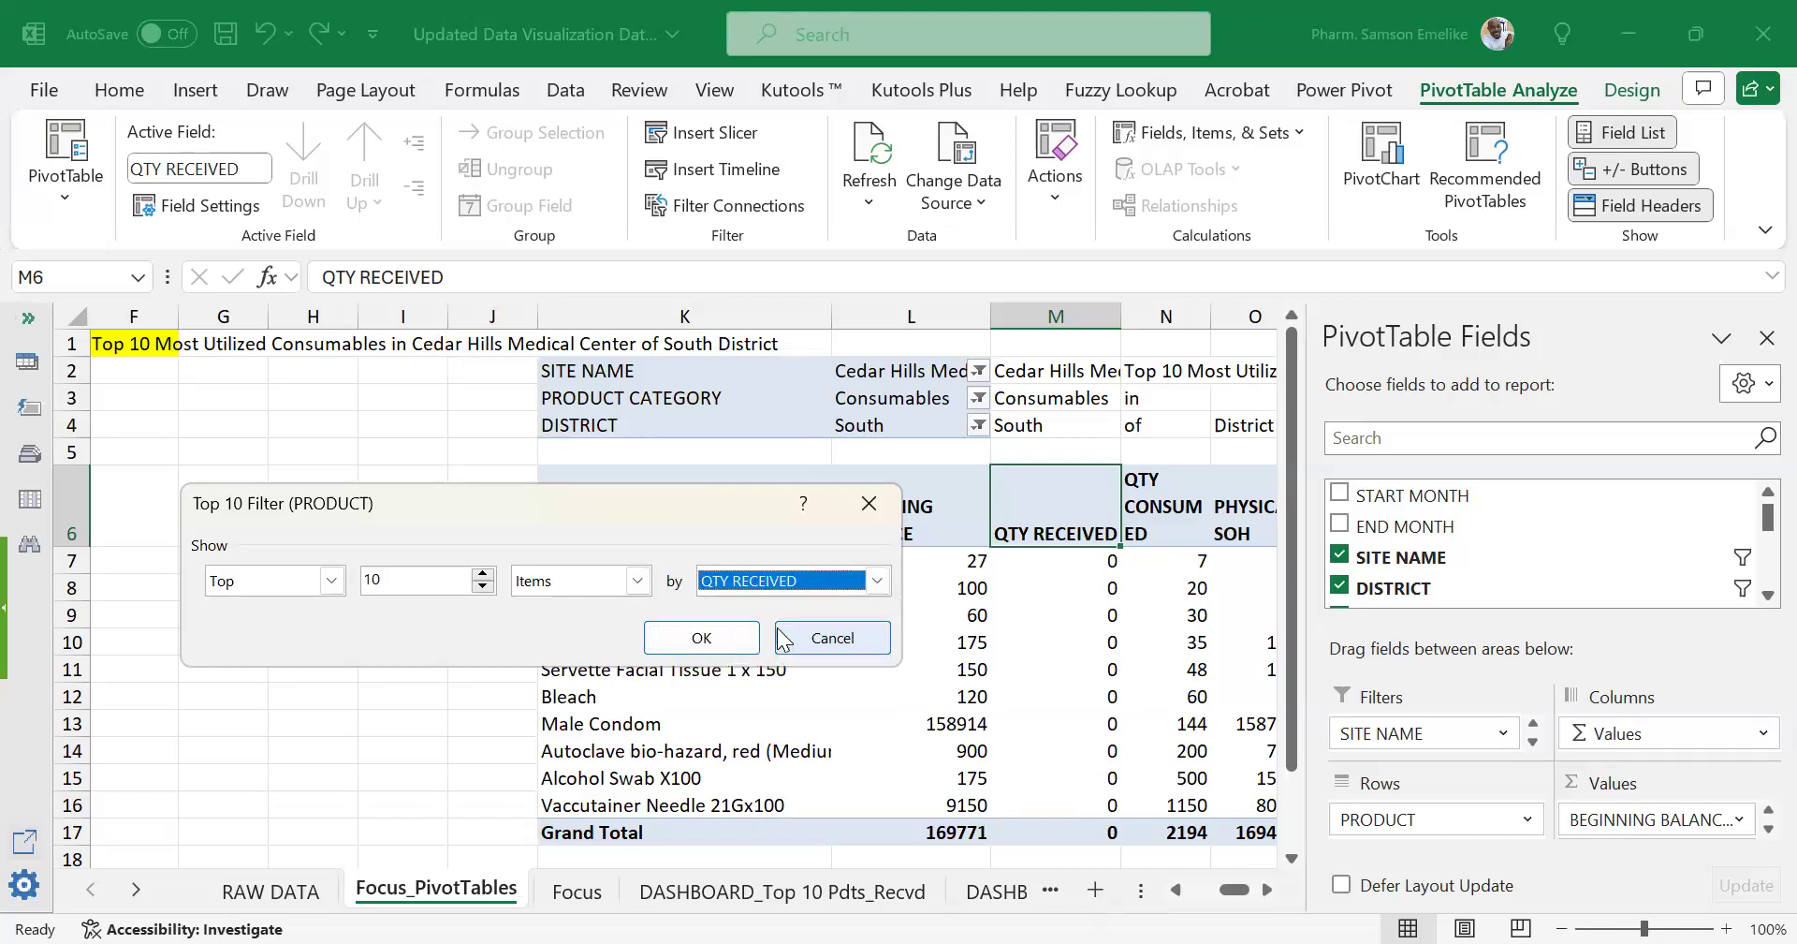
click(714, 639)
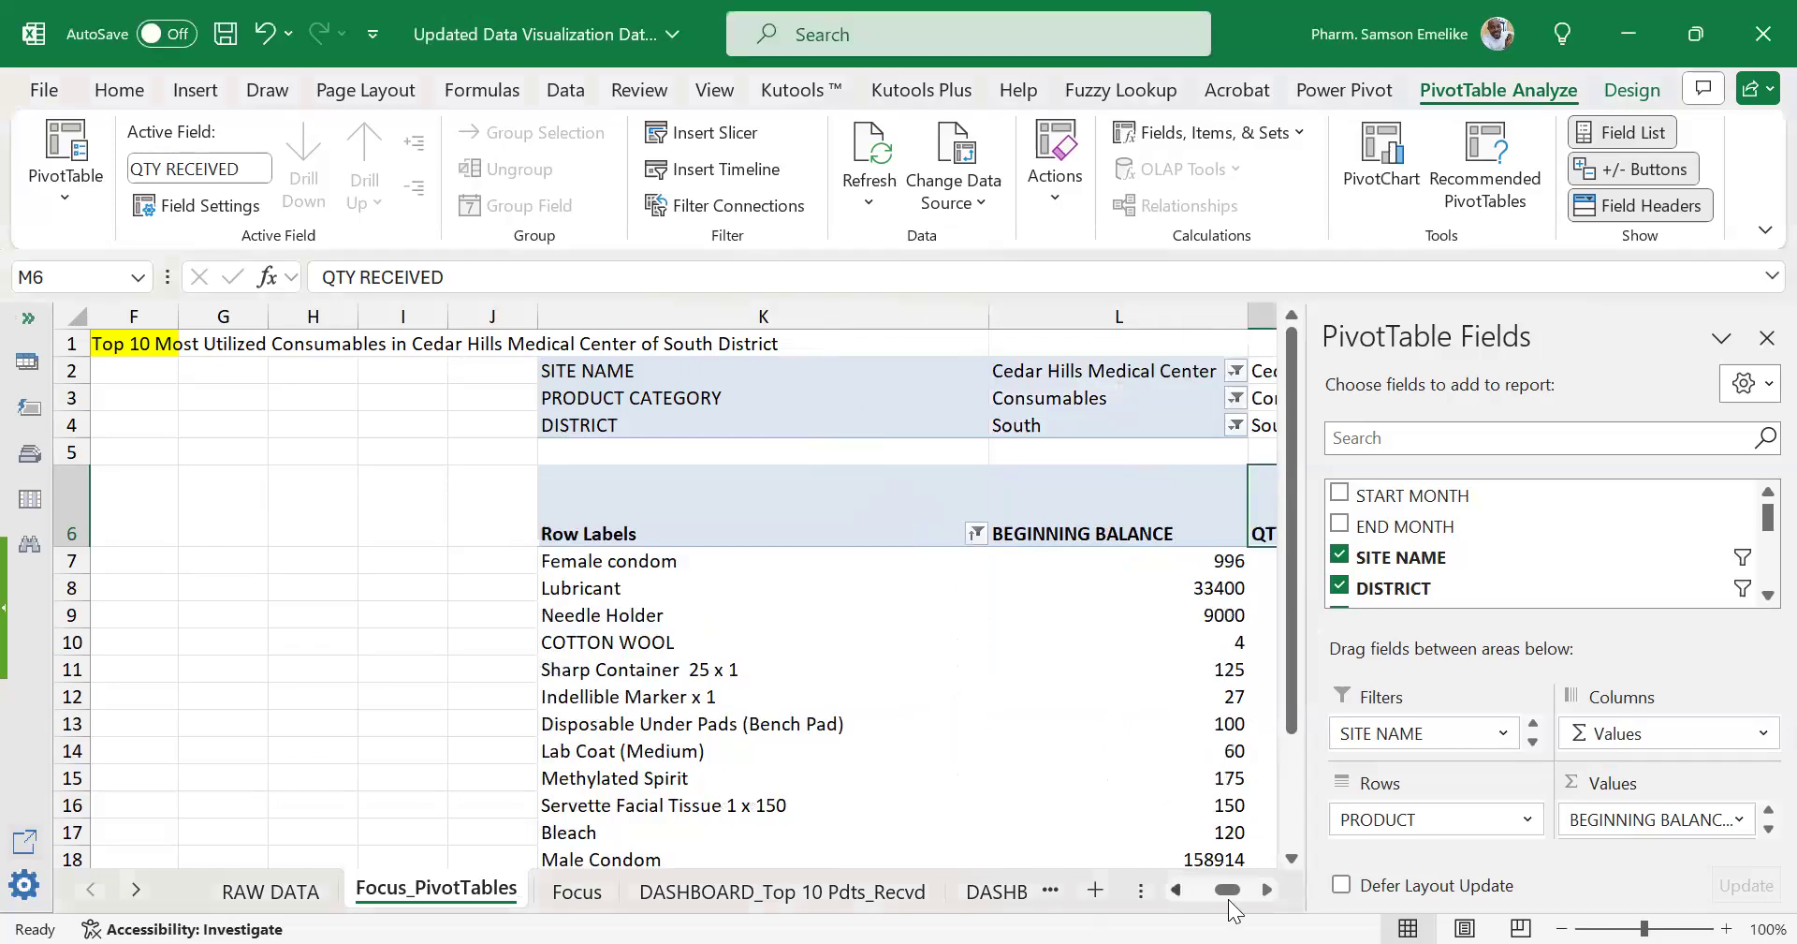
Examine the copied pivot table's QTY RECEIVED and QTY CONSUMED columns, and check the source records on the RAW DATA sheet.
click(1265, 891)
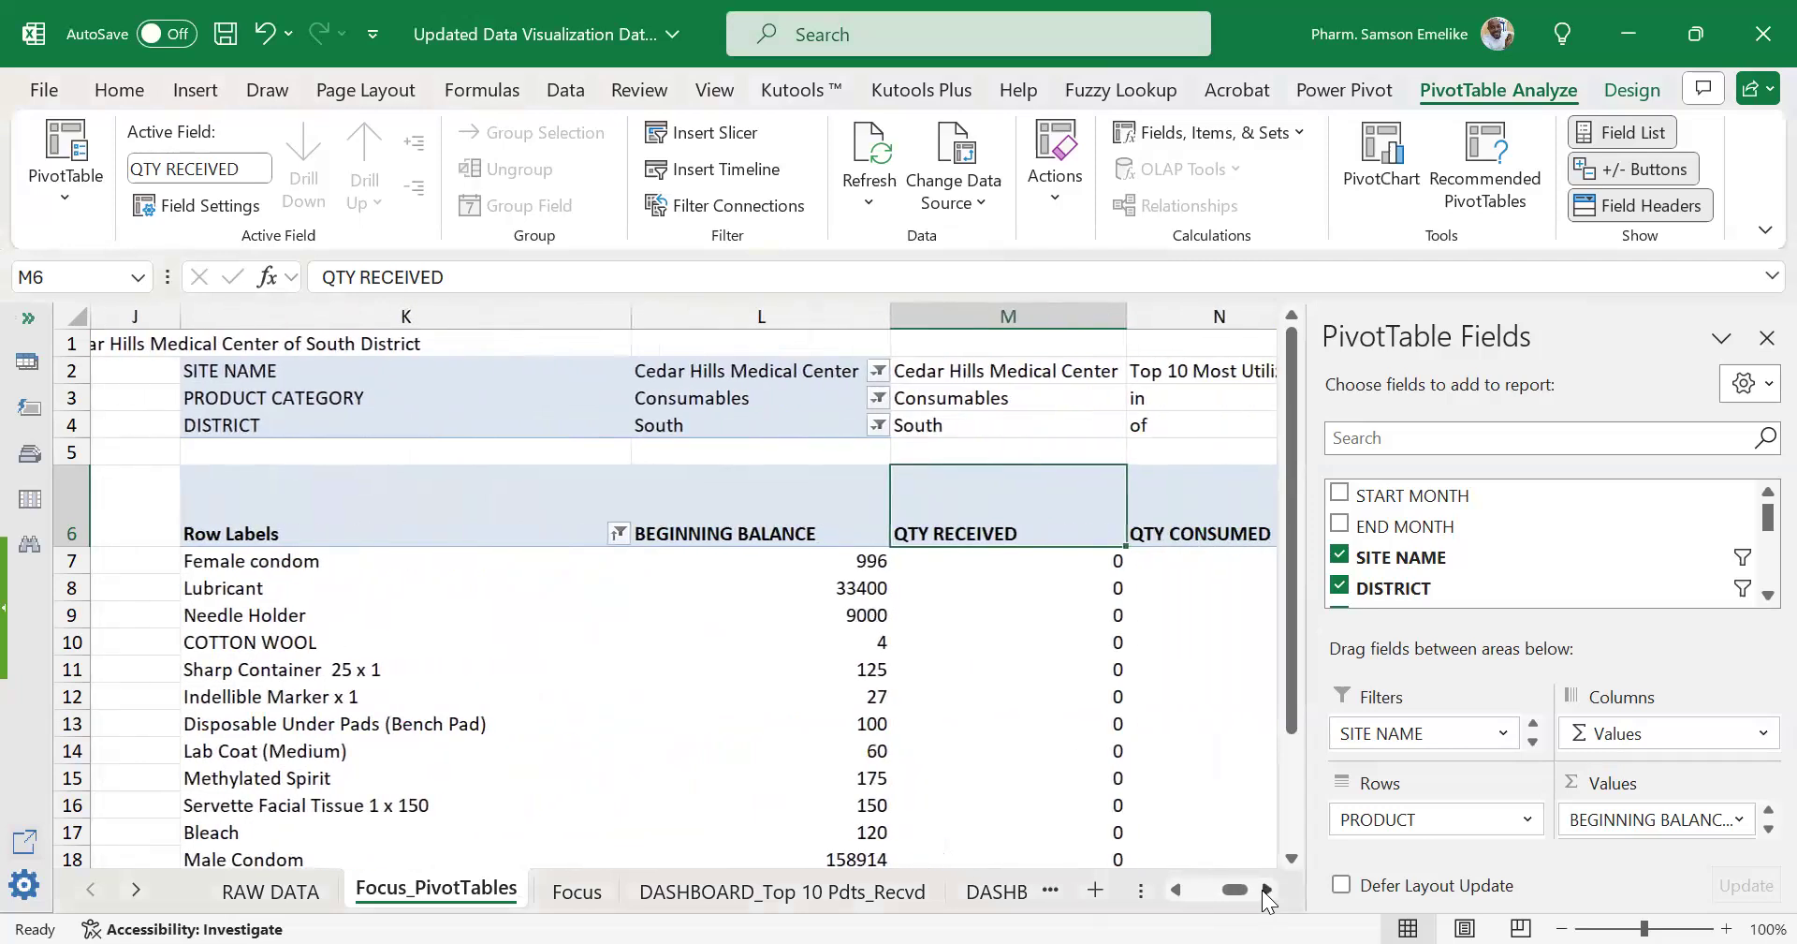
click(1266, 891)
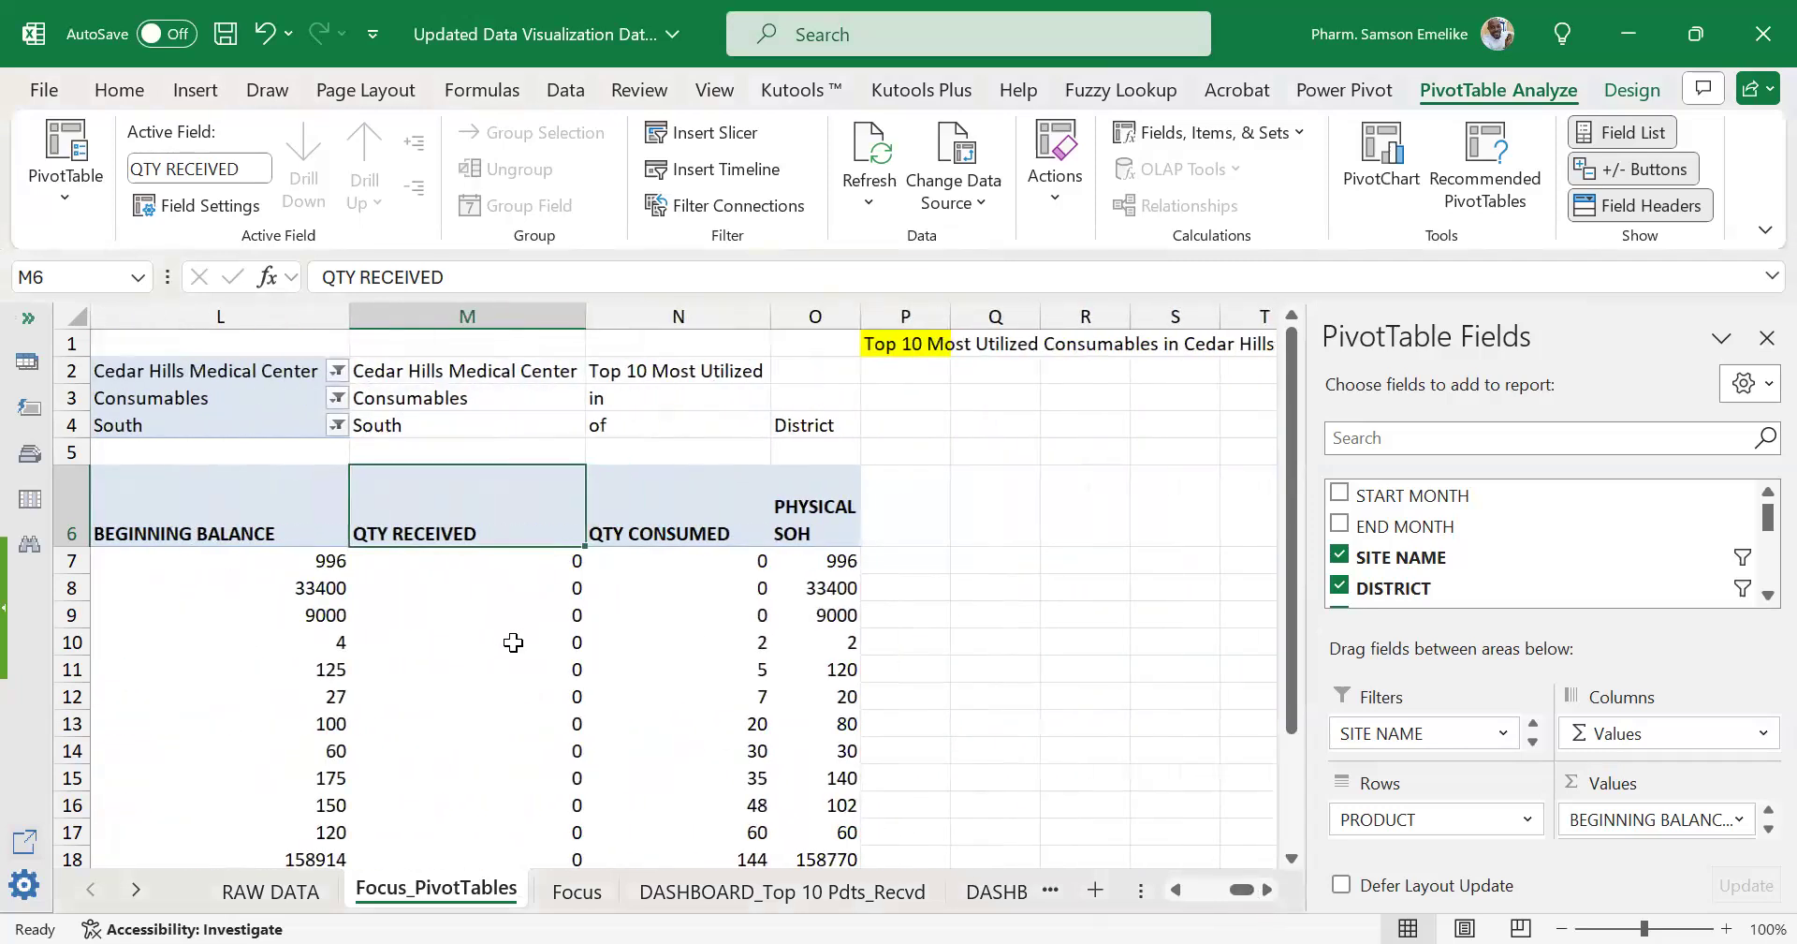
scroll(421, 615, down, 2)
scroll(419, 598, up, 1)
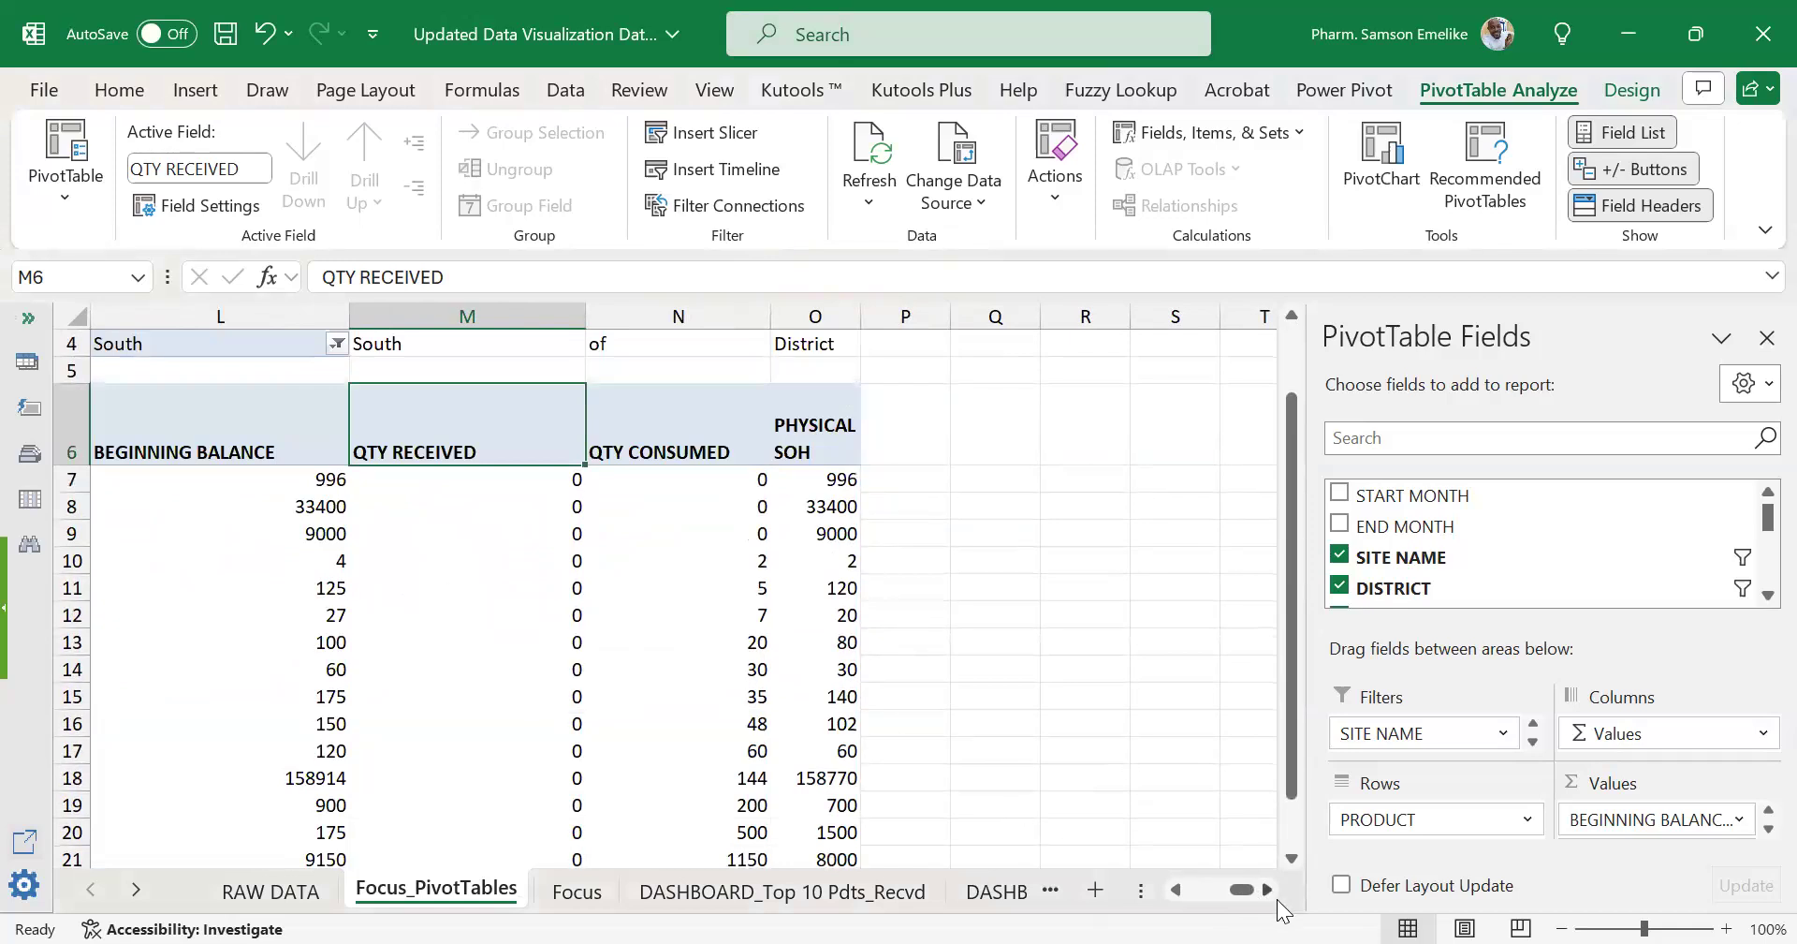
drag(1247, 894, 828, 660)
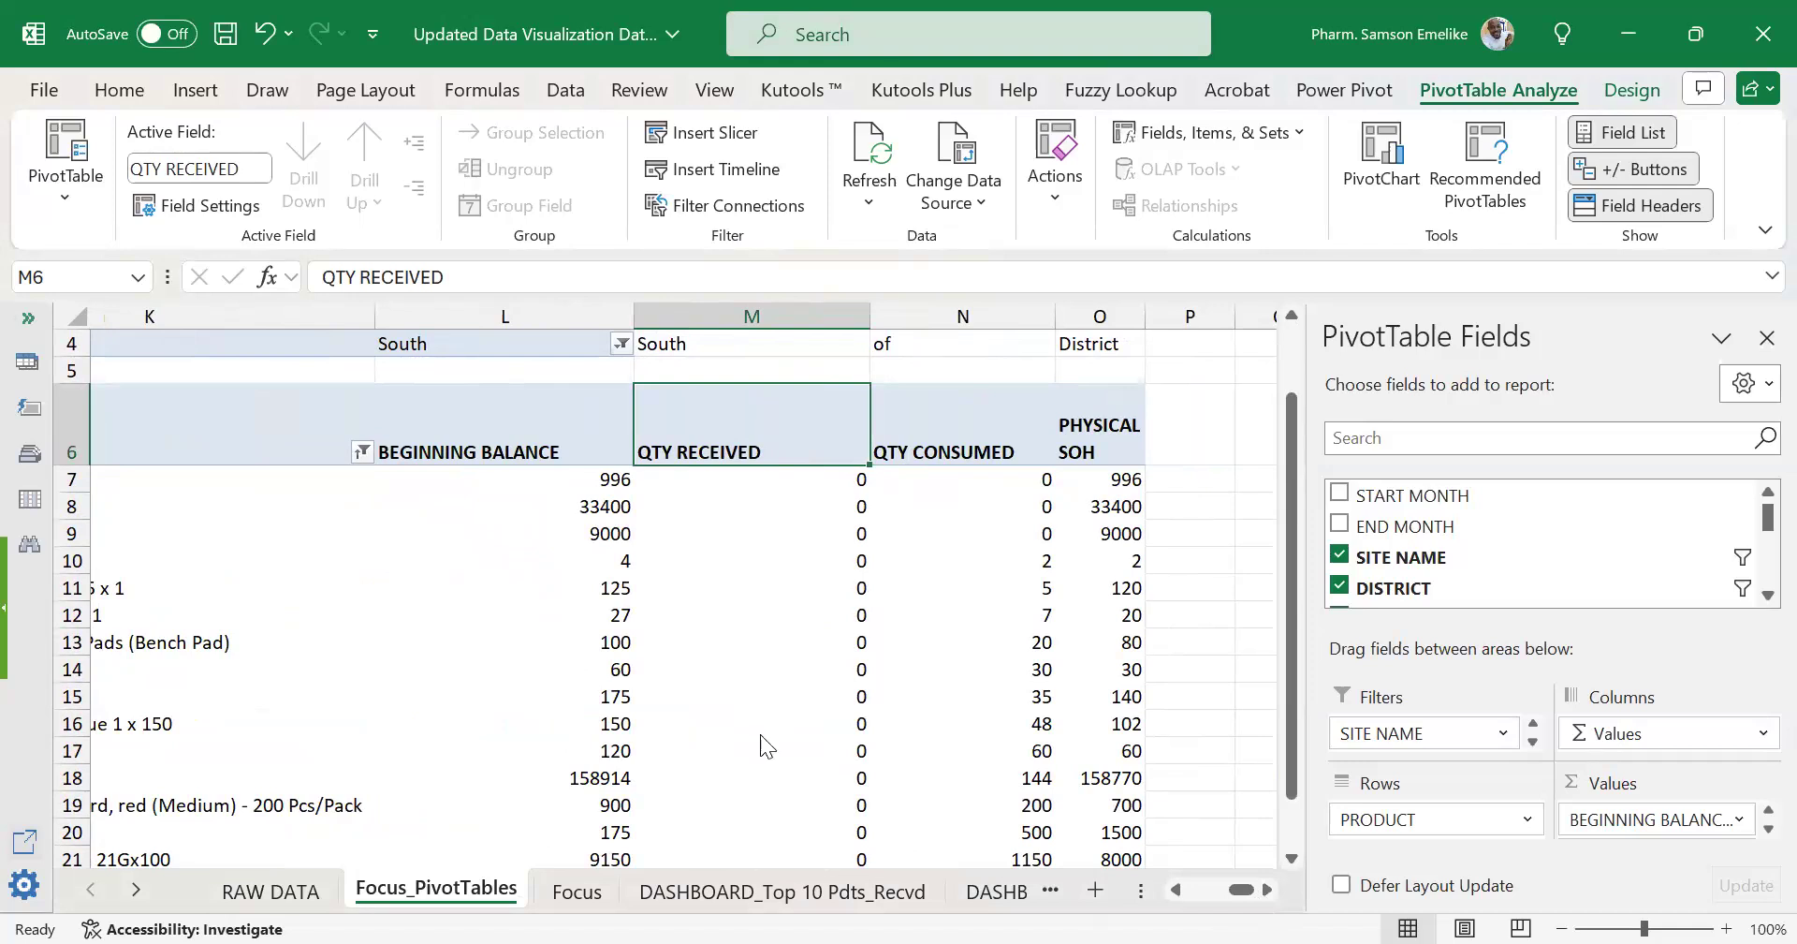
click(271, 887)
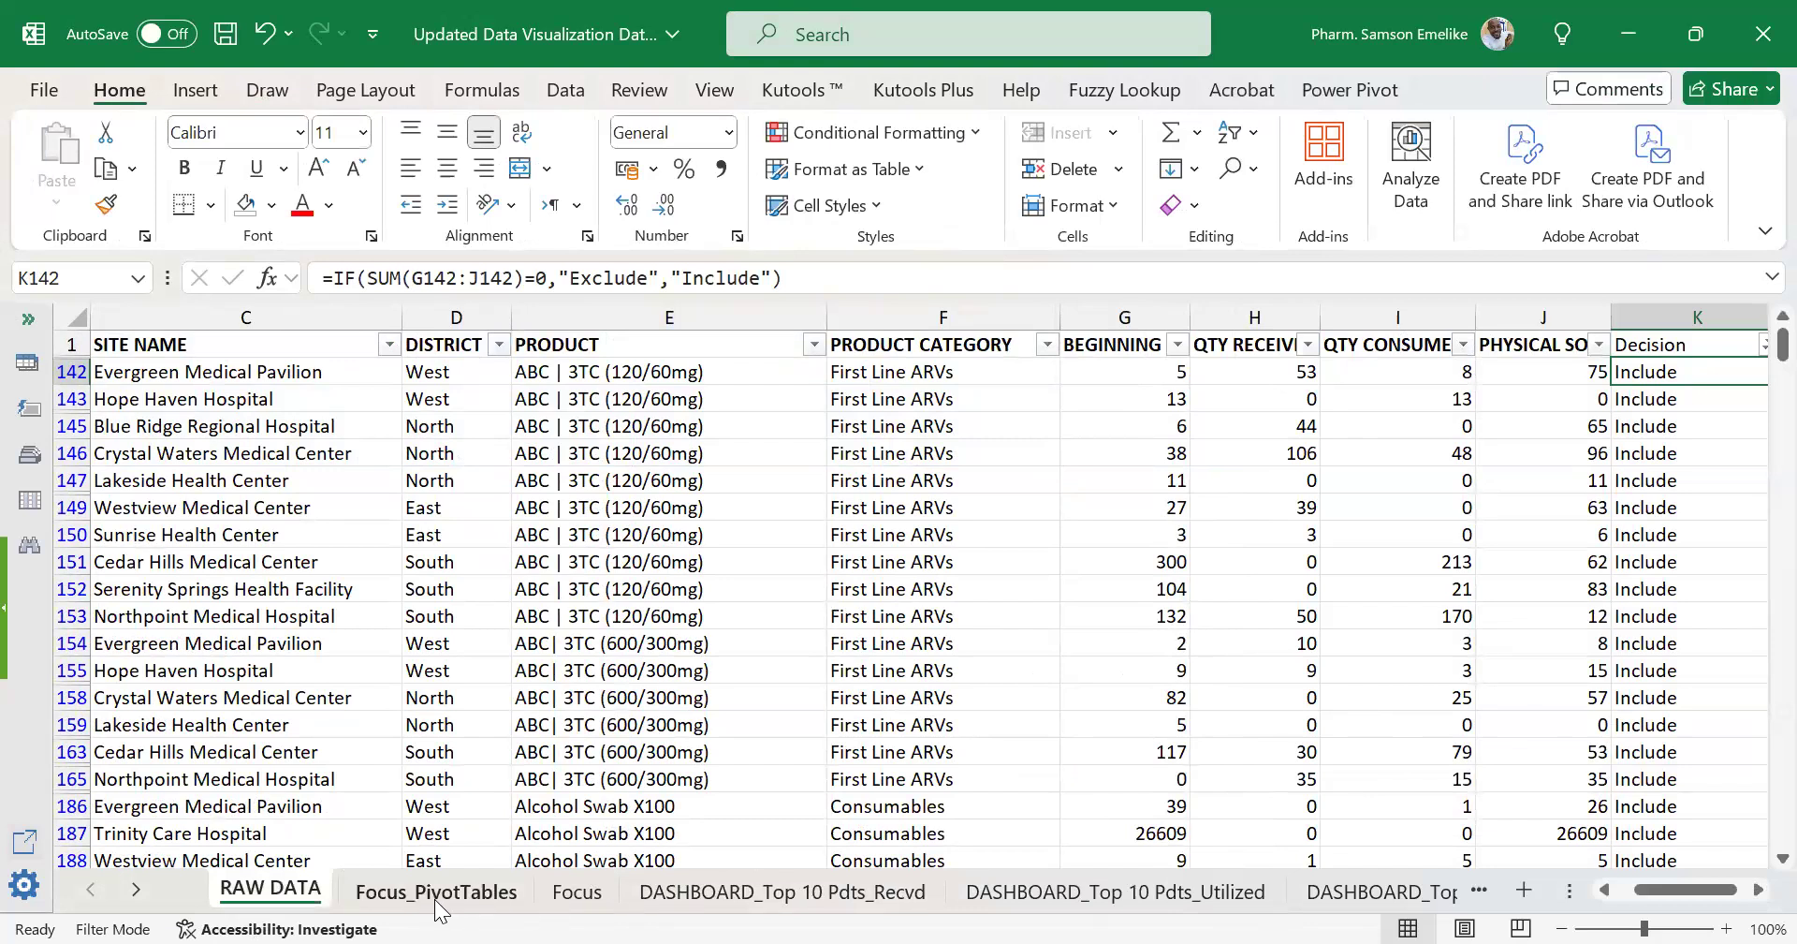
key(ctrl+Page_Down)
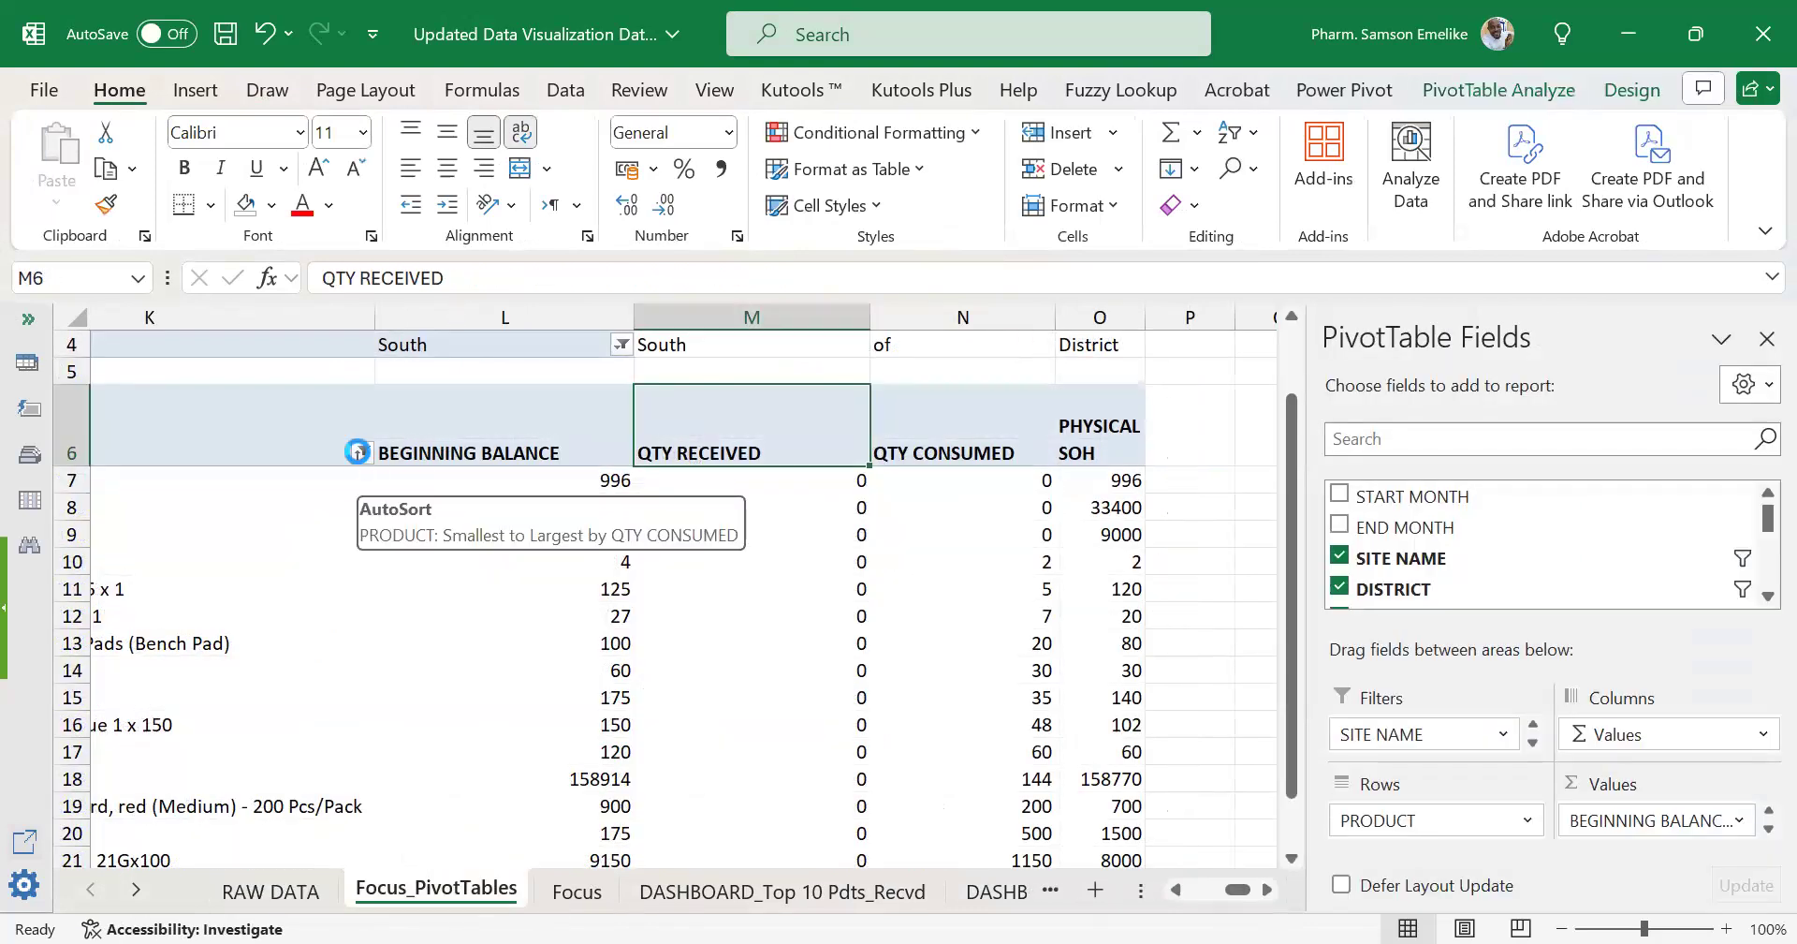
Clear the PRODUCT filter from the copied pivot table and look over its full product list.
click(358, 452)
click(466, 485)
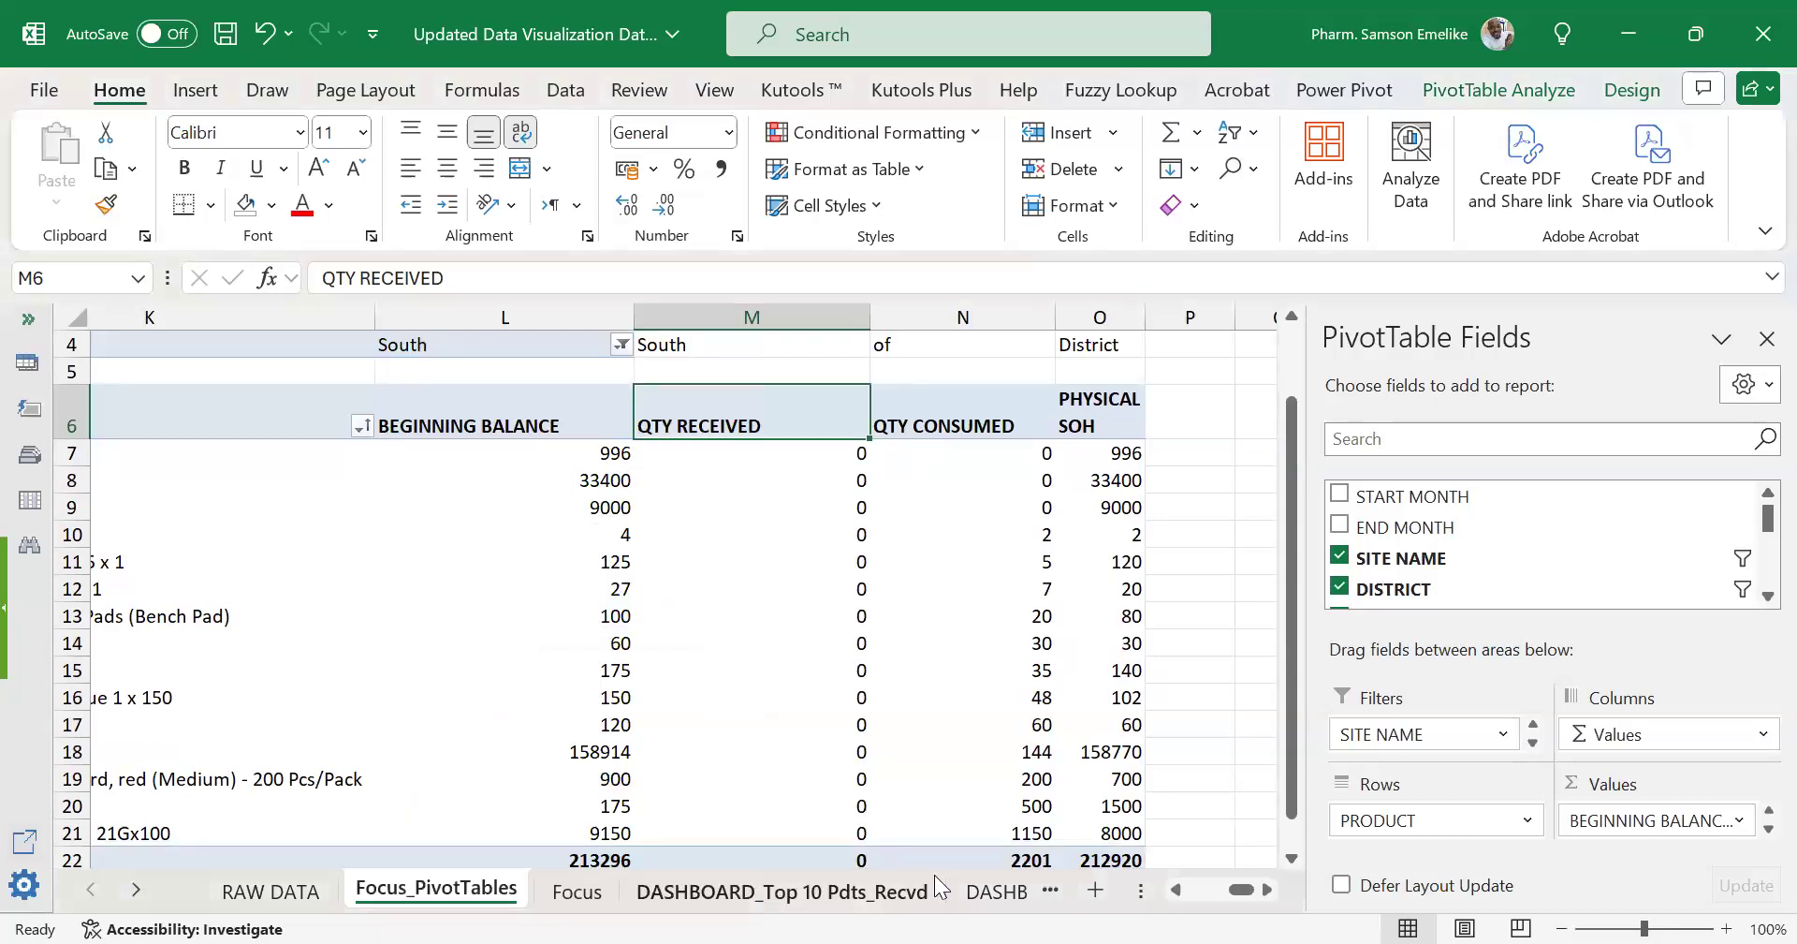
drag(1245, 887, 1229, 887)
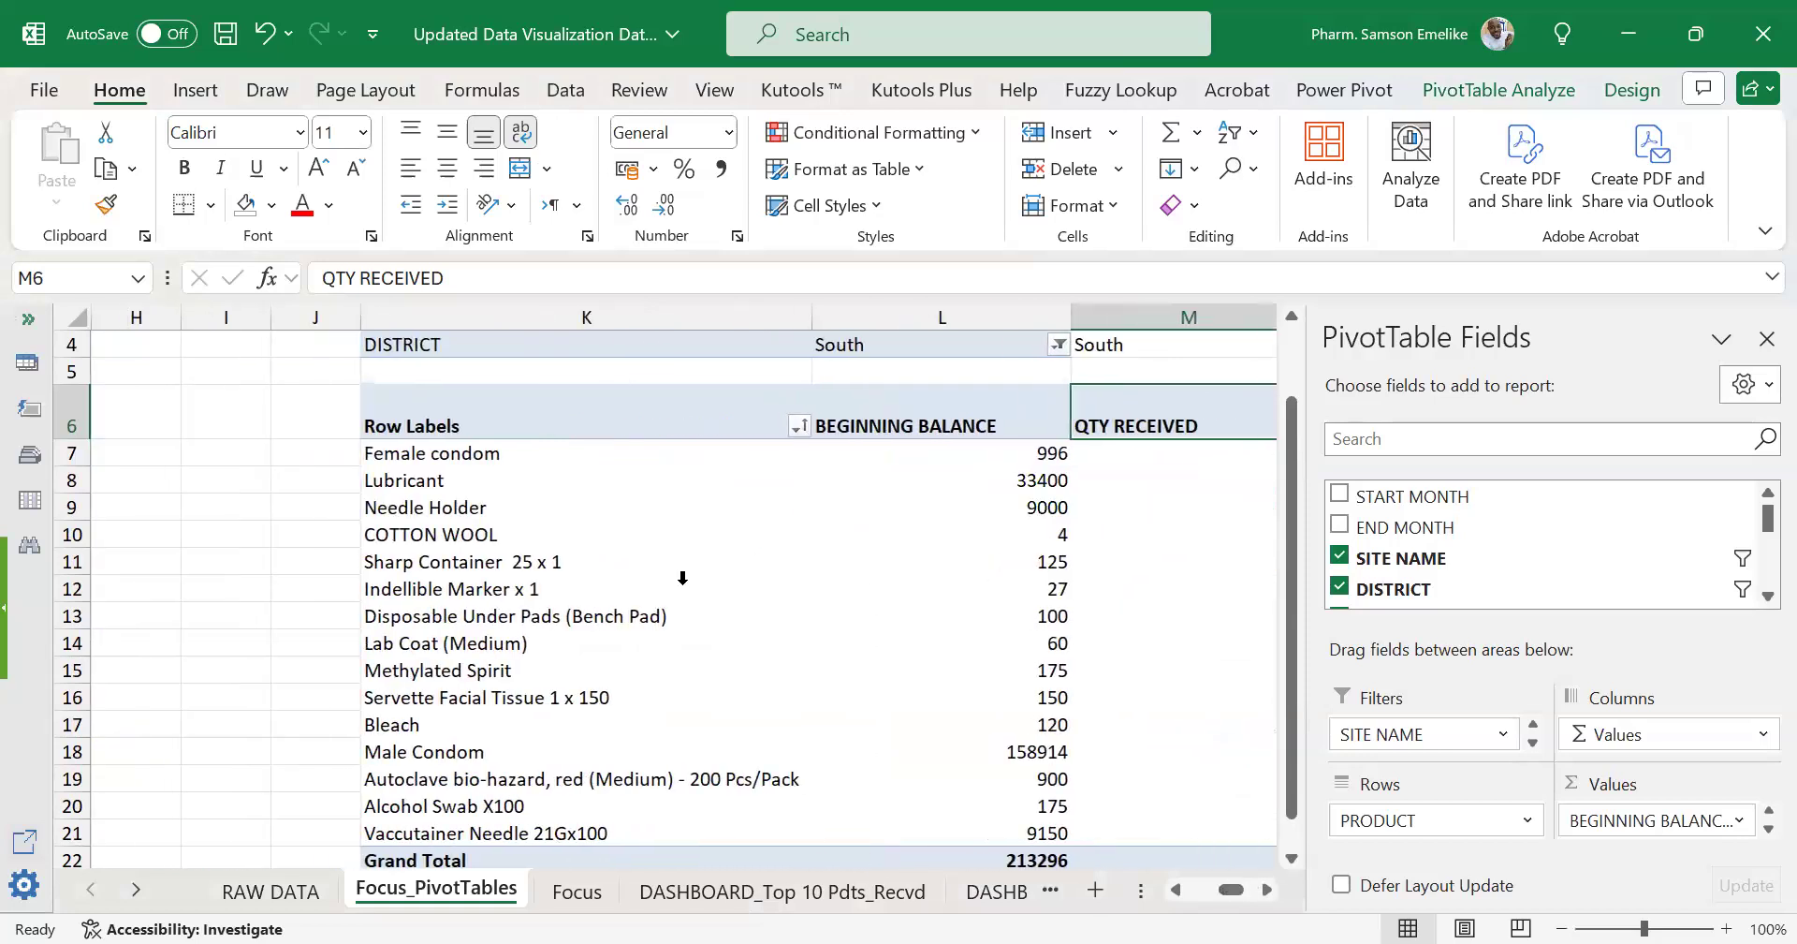
scroll(682, 578, down, 4)
scroll(682, 584, up, 3)
scroll(682, 584, up, 2)
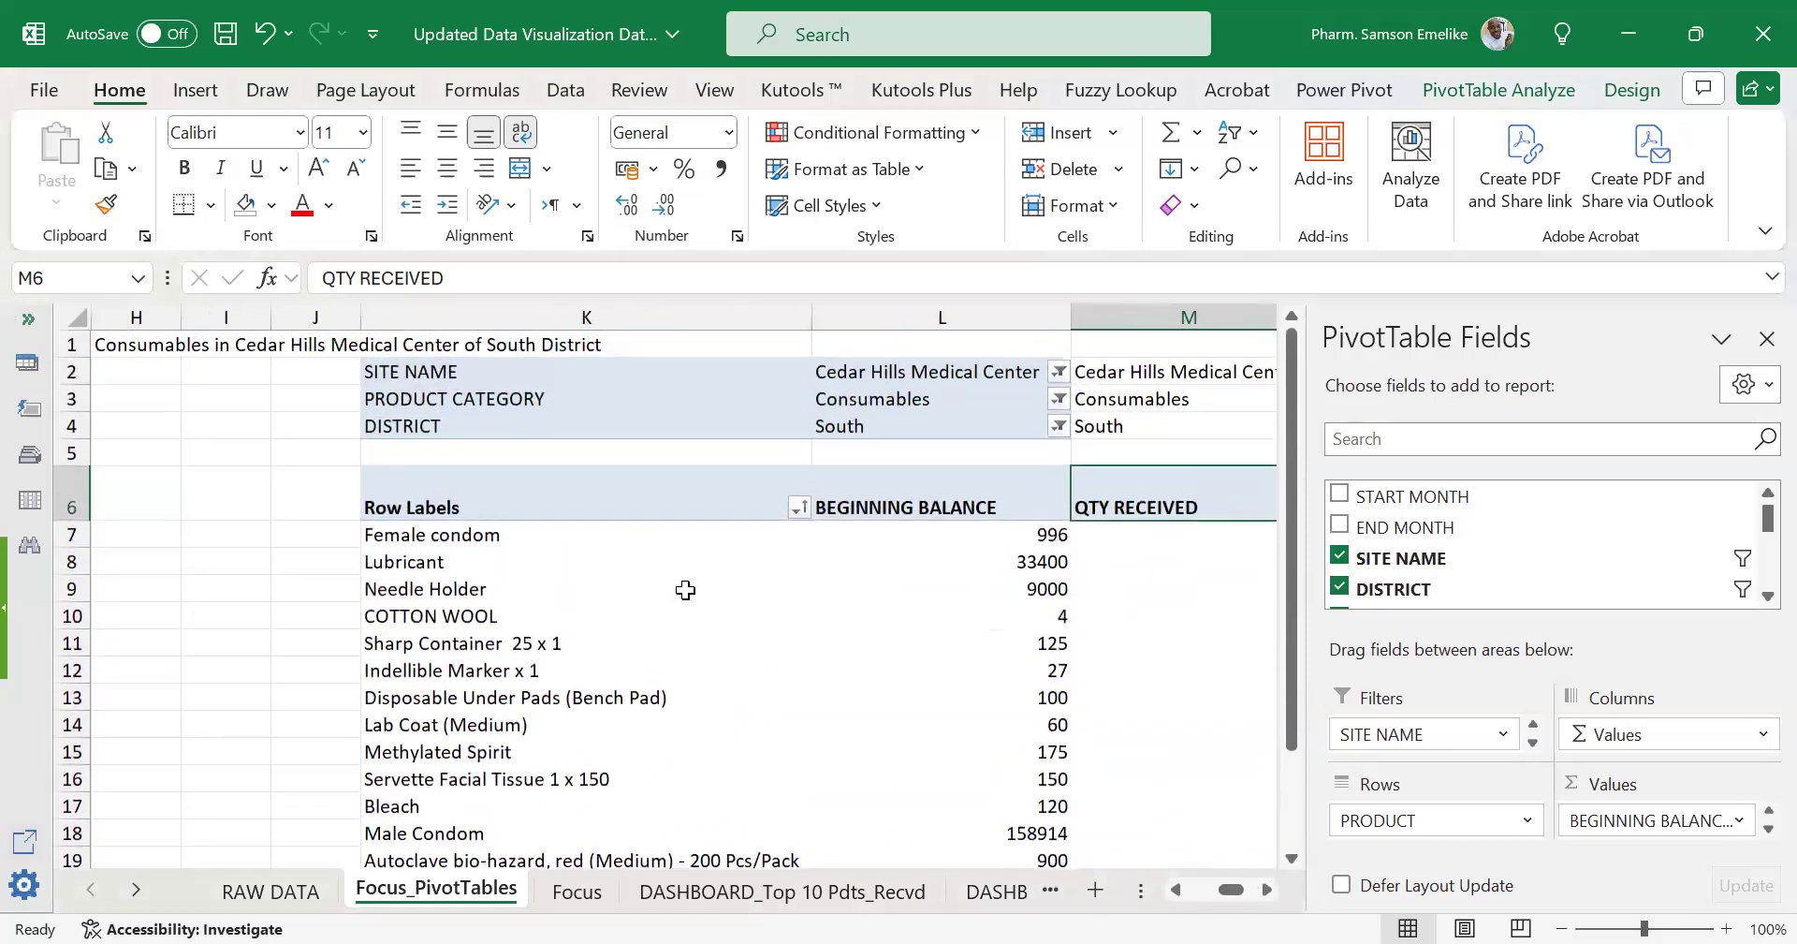
click(603, 591)
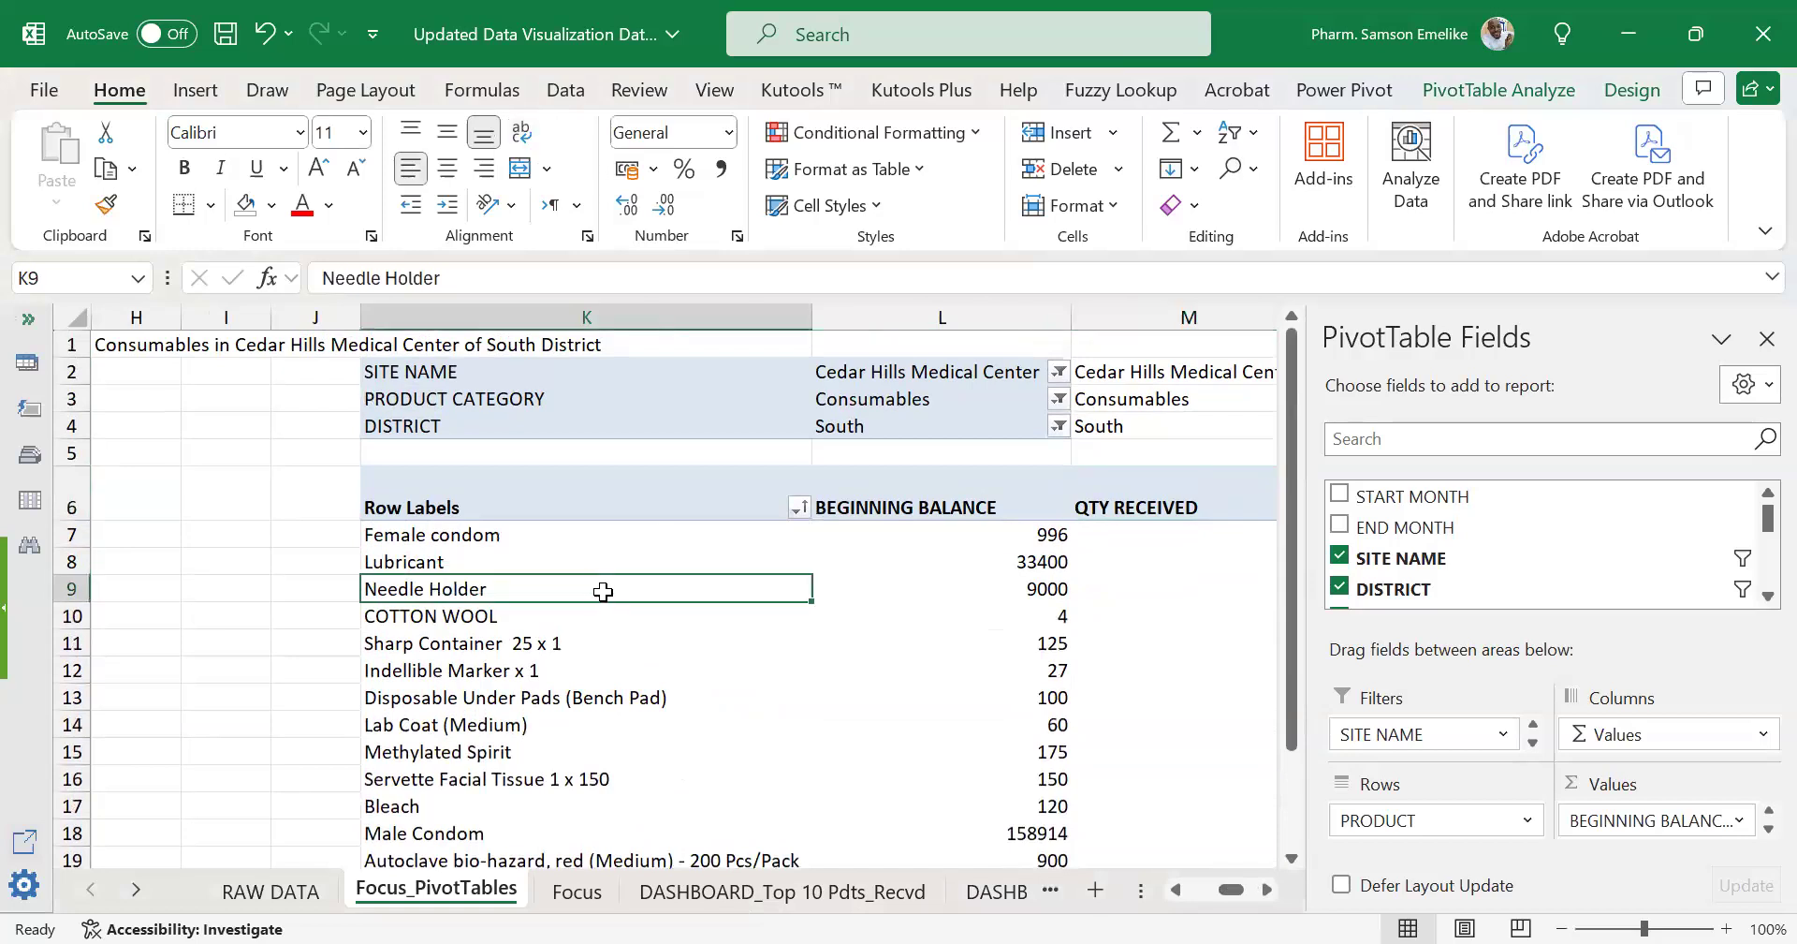
click(800, 505)
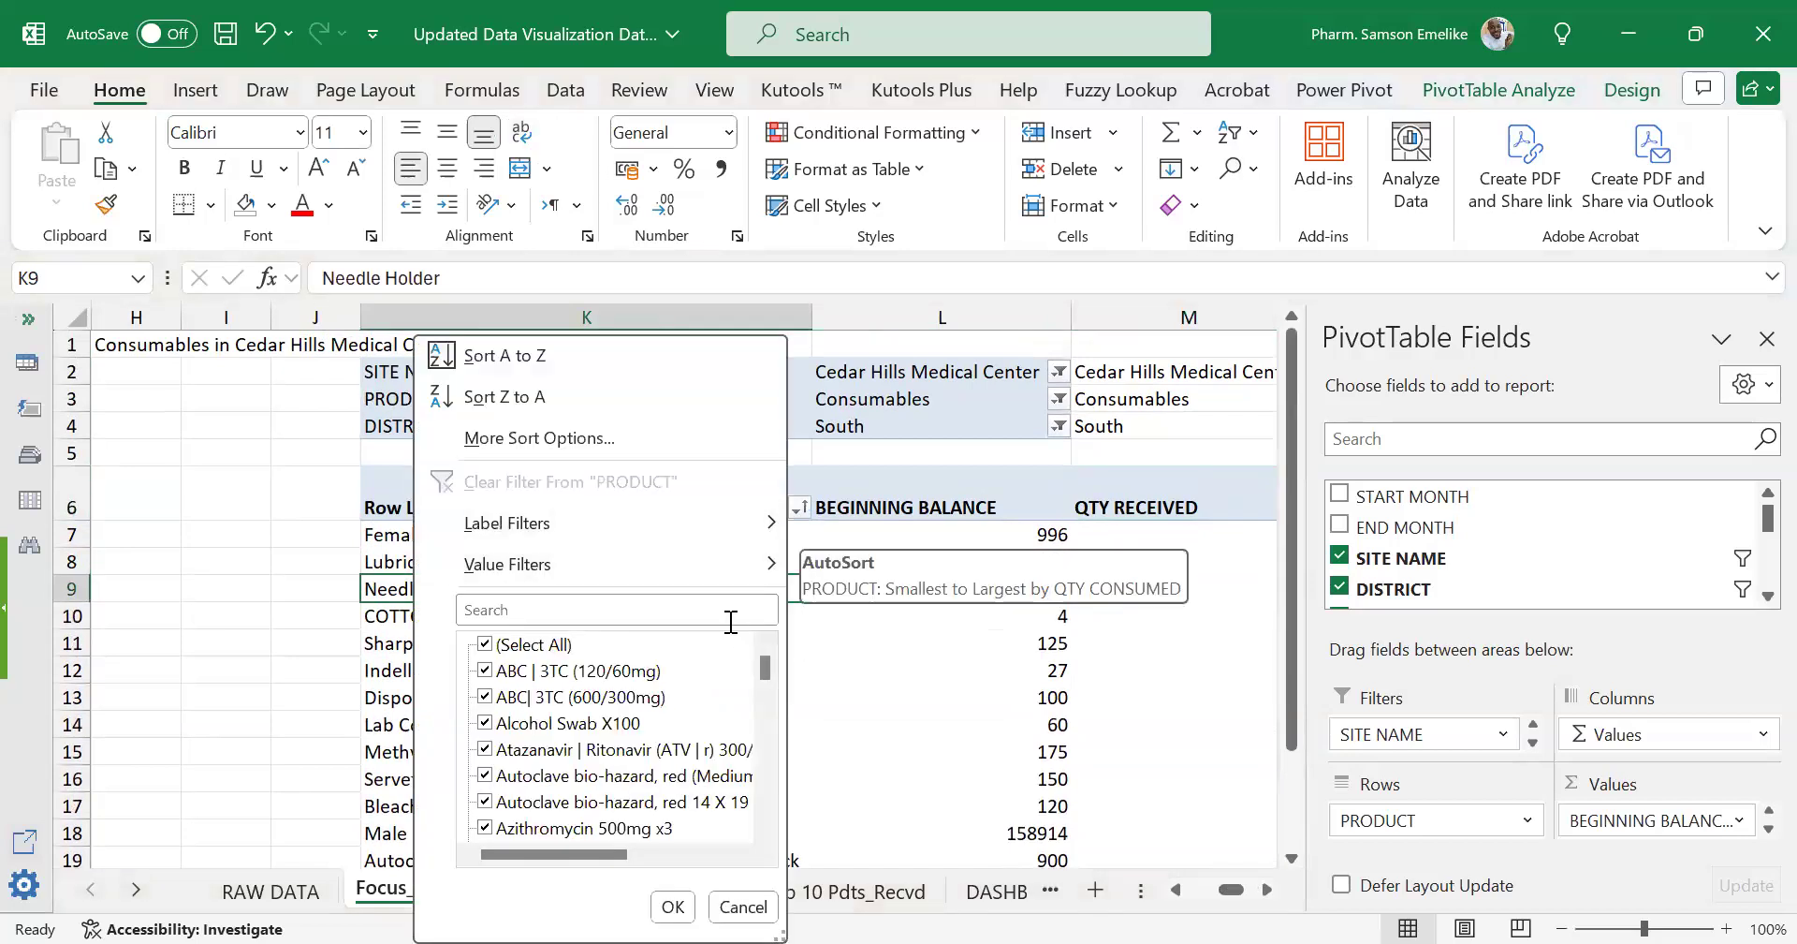
click(537, 565)
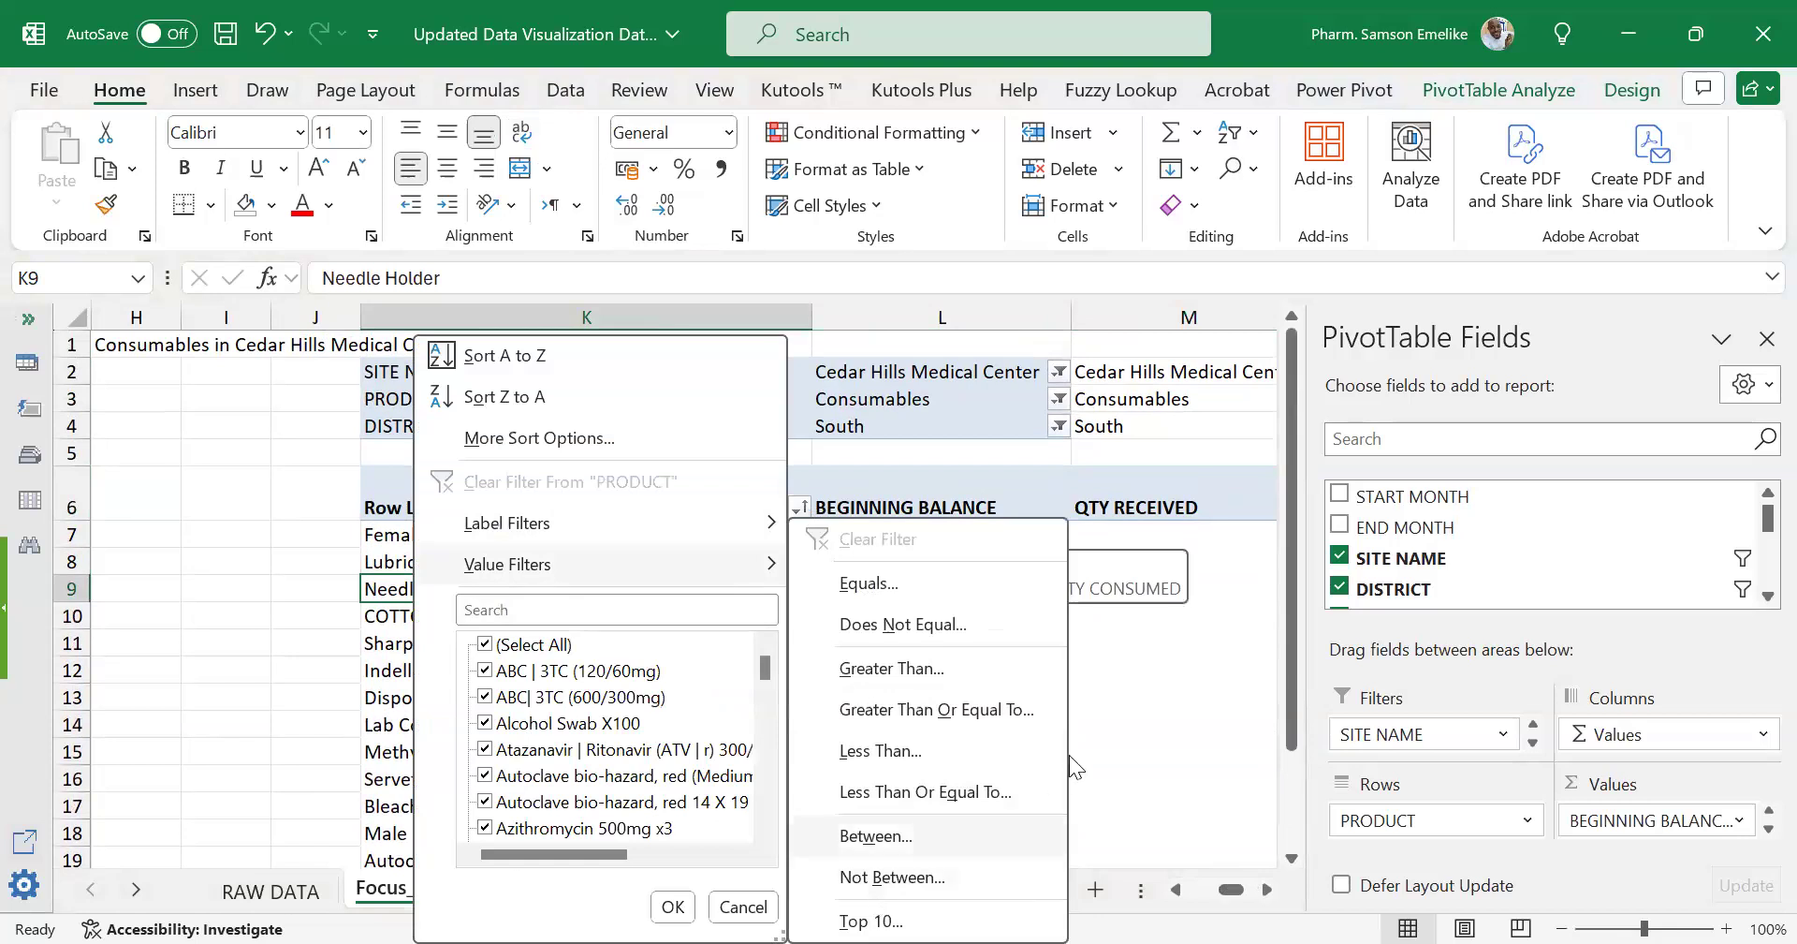
click(1140, 704)
scroll(923, 670, down, 4)
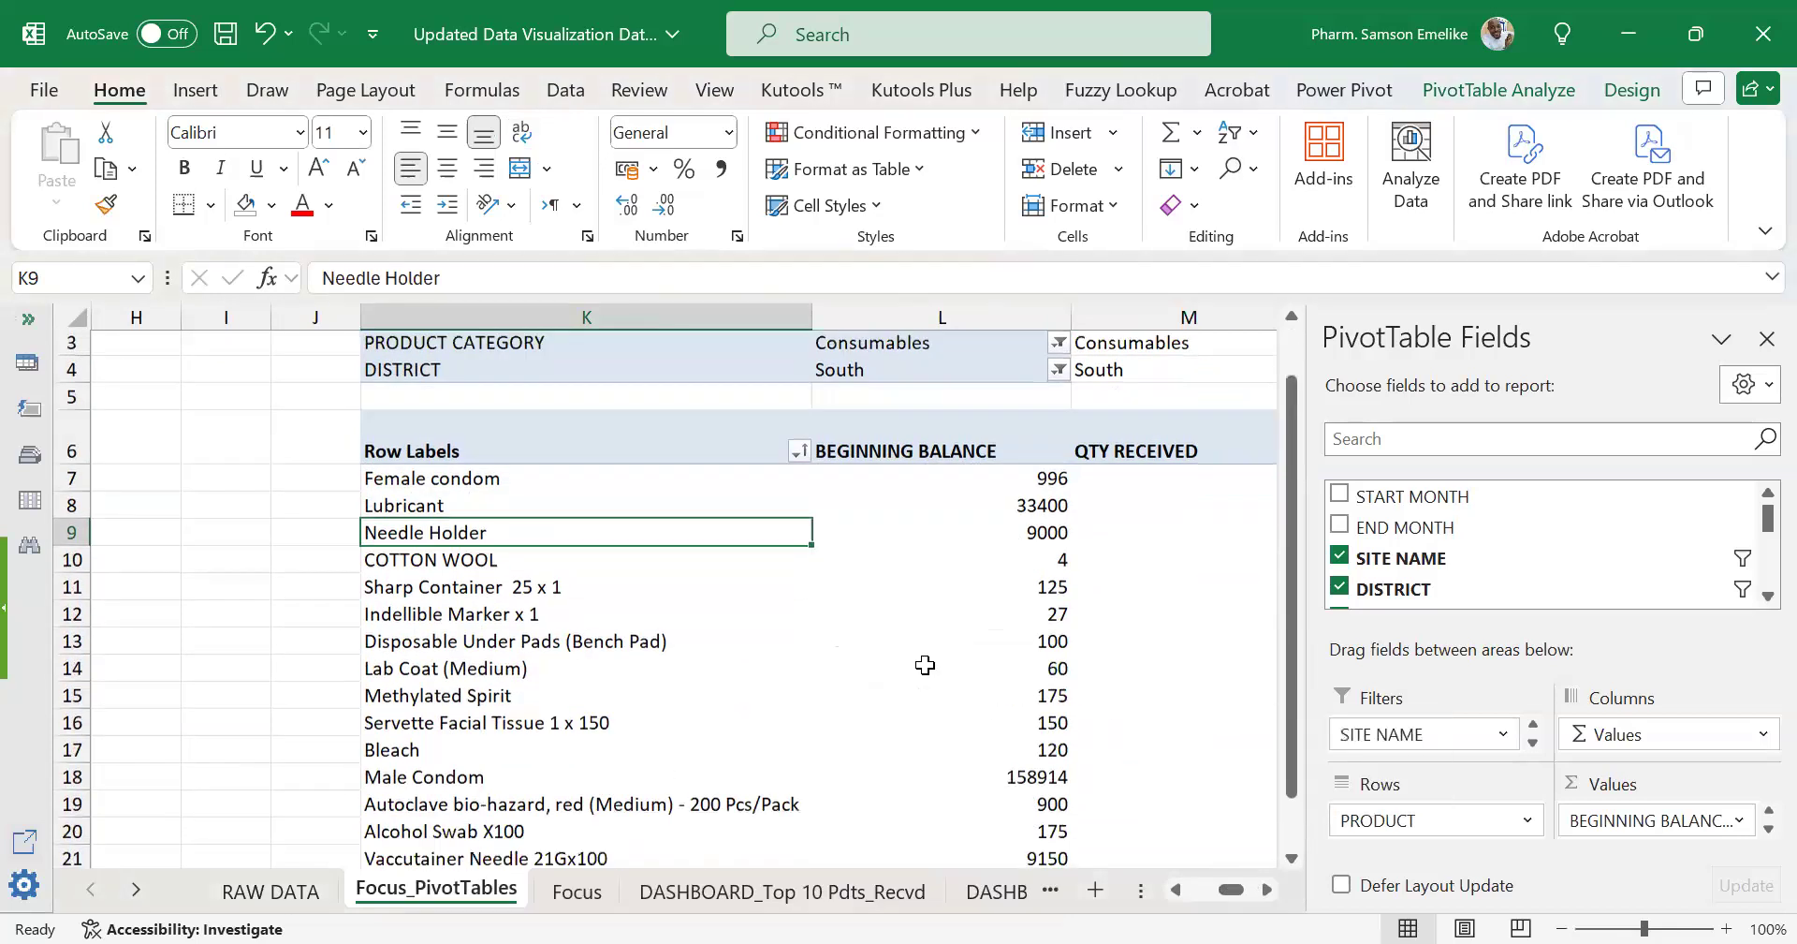
scroll(925, 665, up, 4)
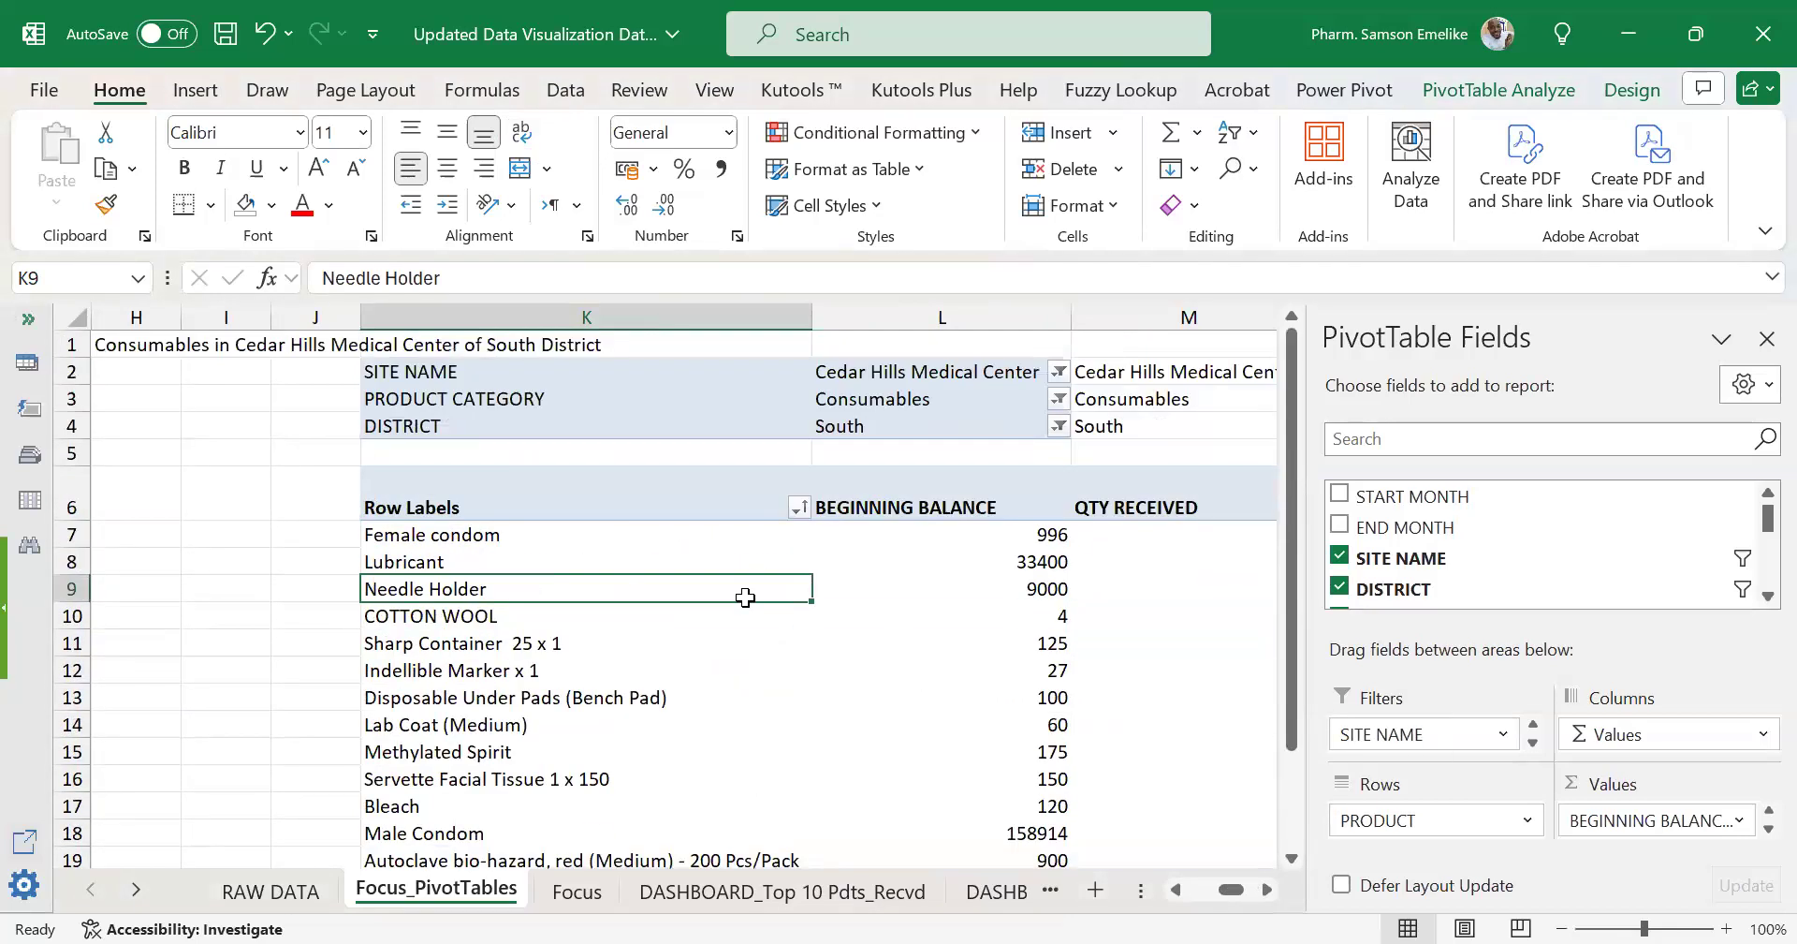
Apply a Top 10 value filter to the copied pivot table's PRODUCT rows, showing the top 10 items by QTY RECEIVED.
click(798, 508)
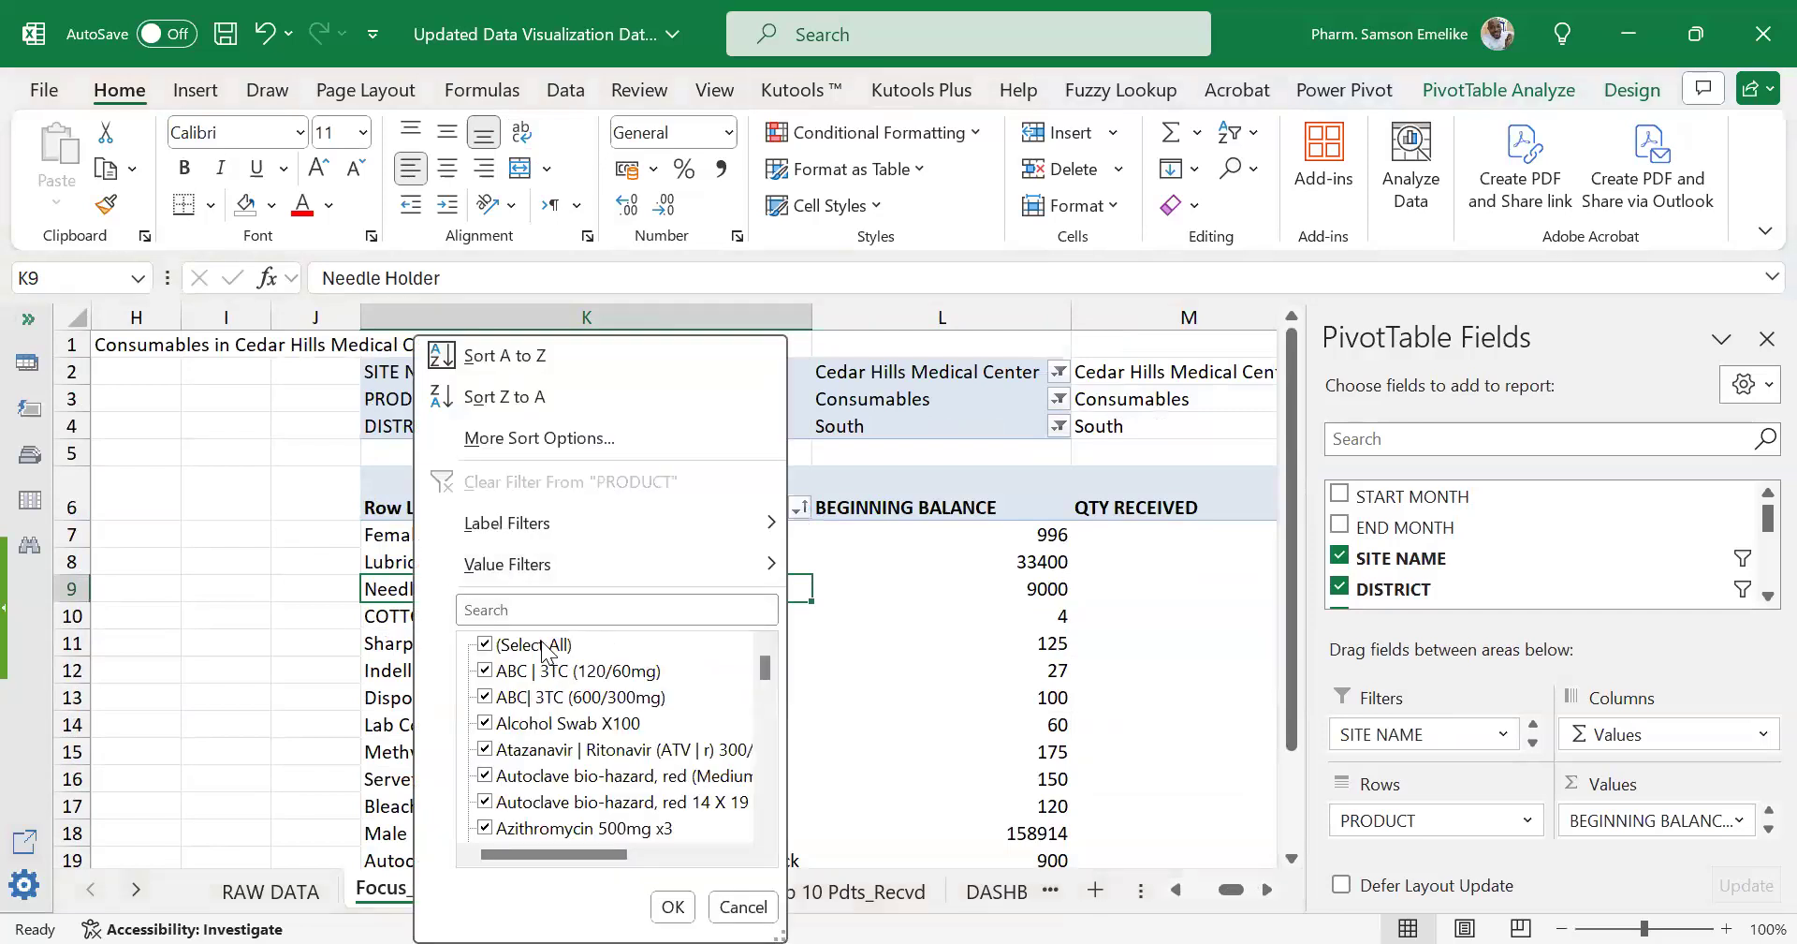
click(500, 573)
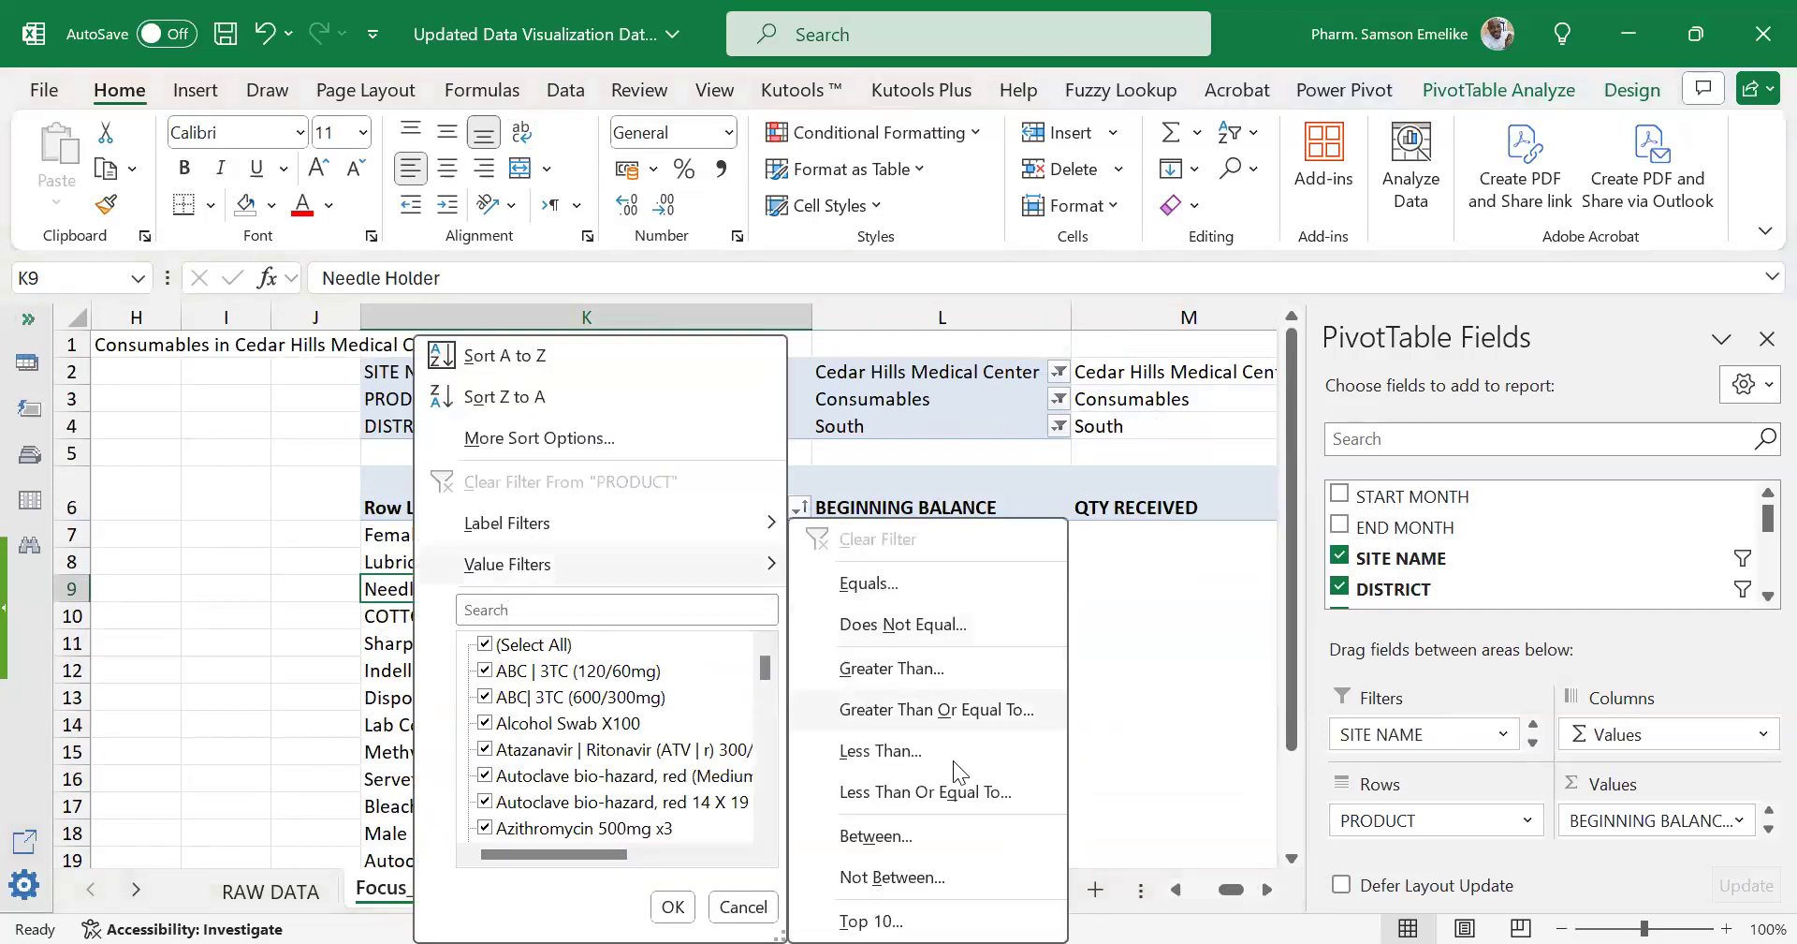
click(880, 912)
click(878, 582)
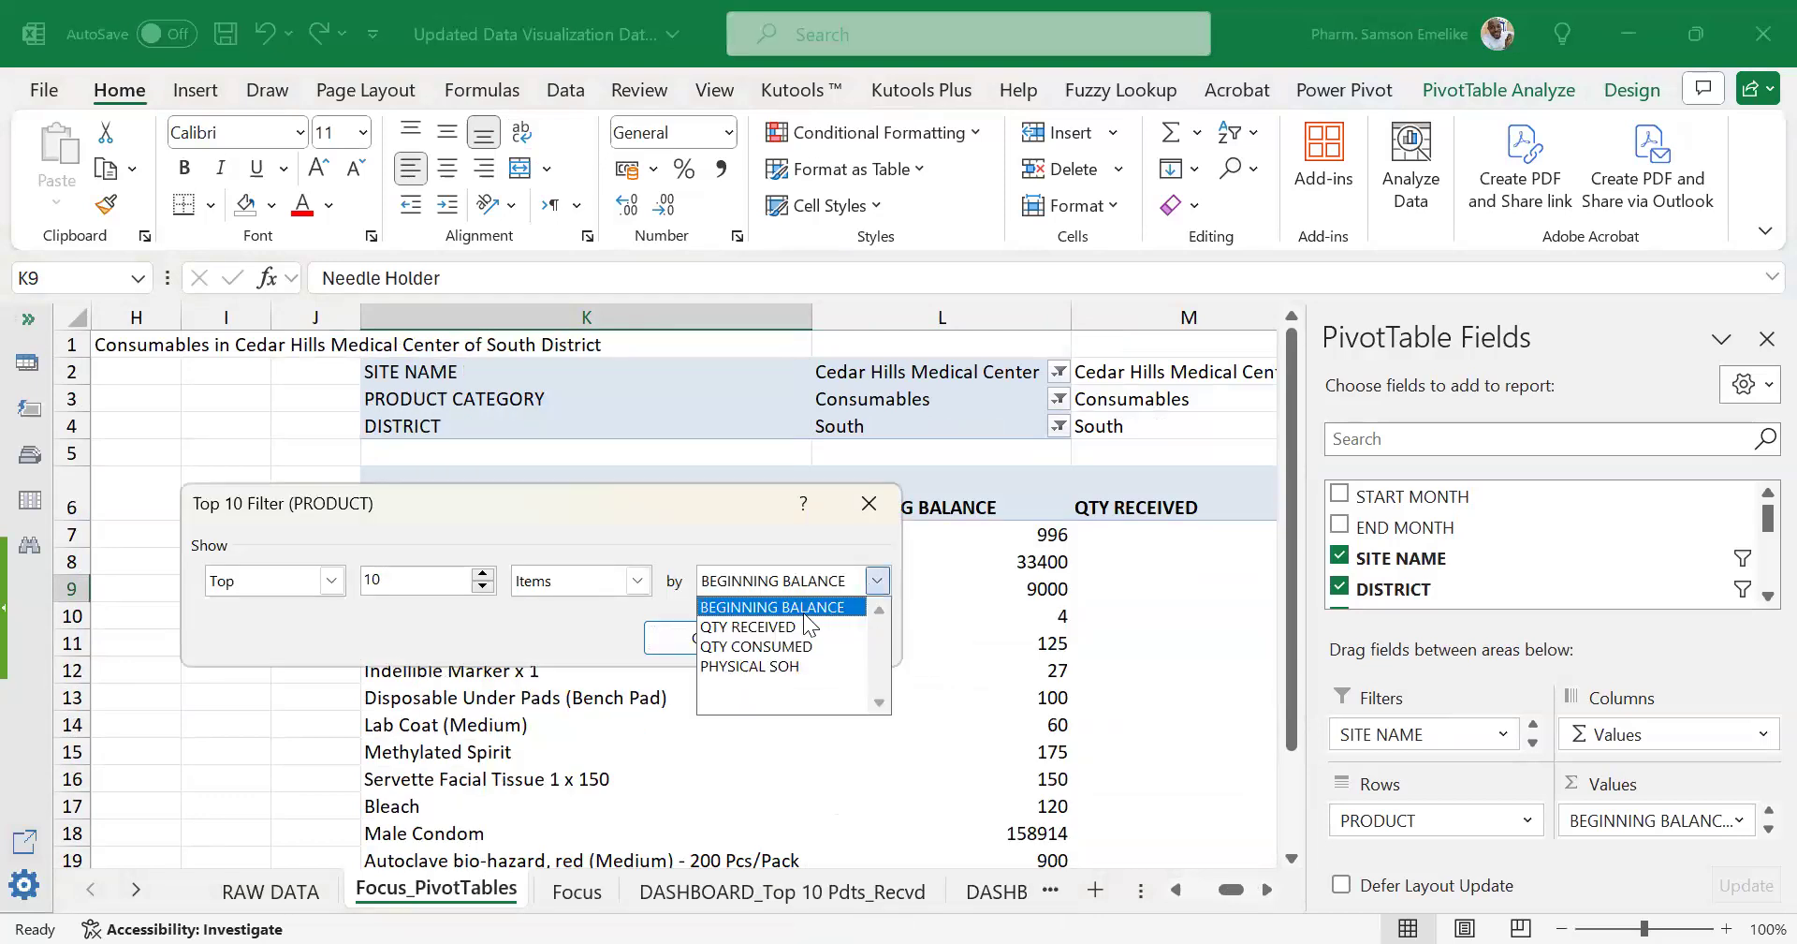
click(749, 626)
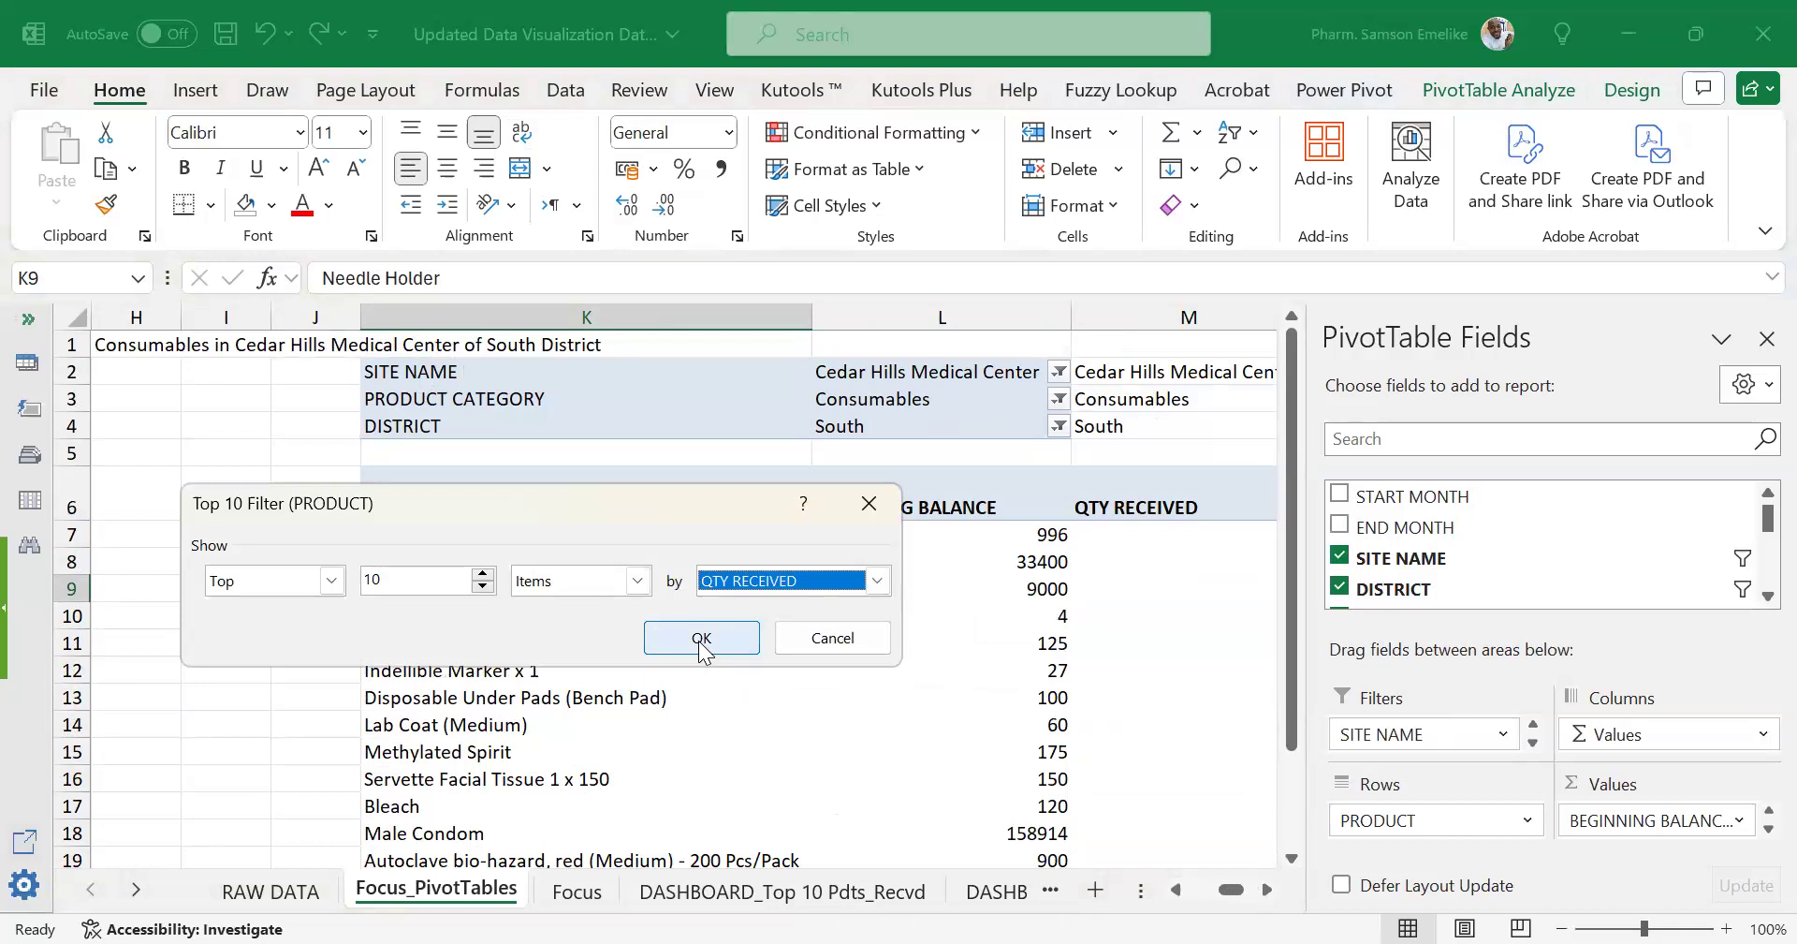
click(701, 646)
drag(1228, 896, 1234, 897)
scroll(1035, 711, down, 3)
scroll(1039, 709, up, 2)
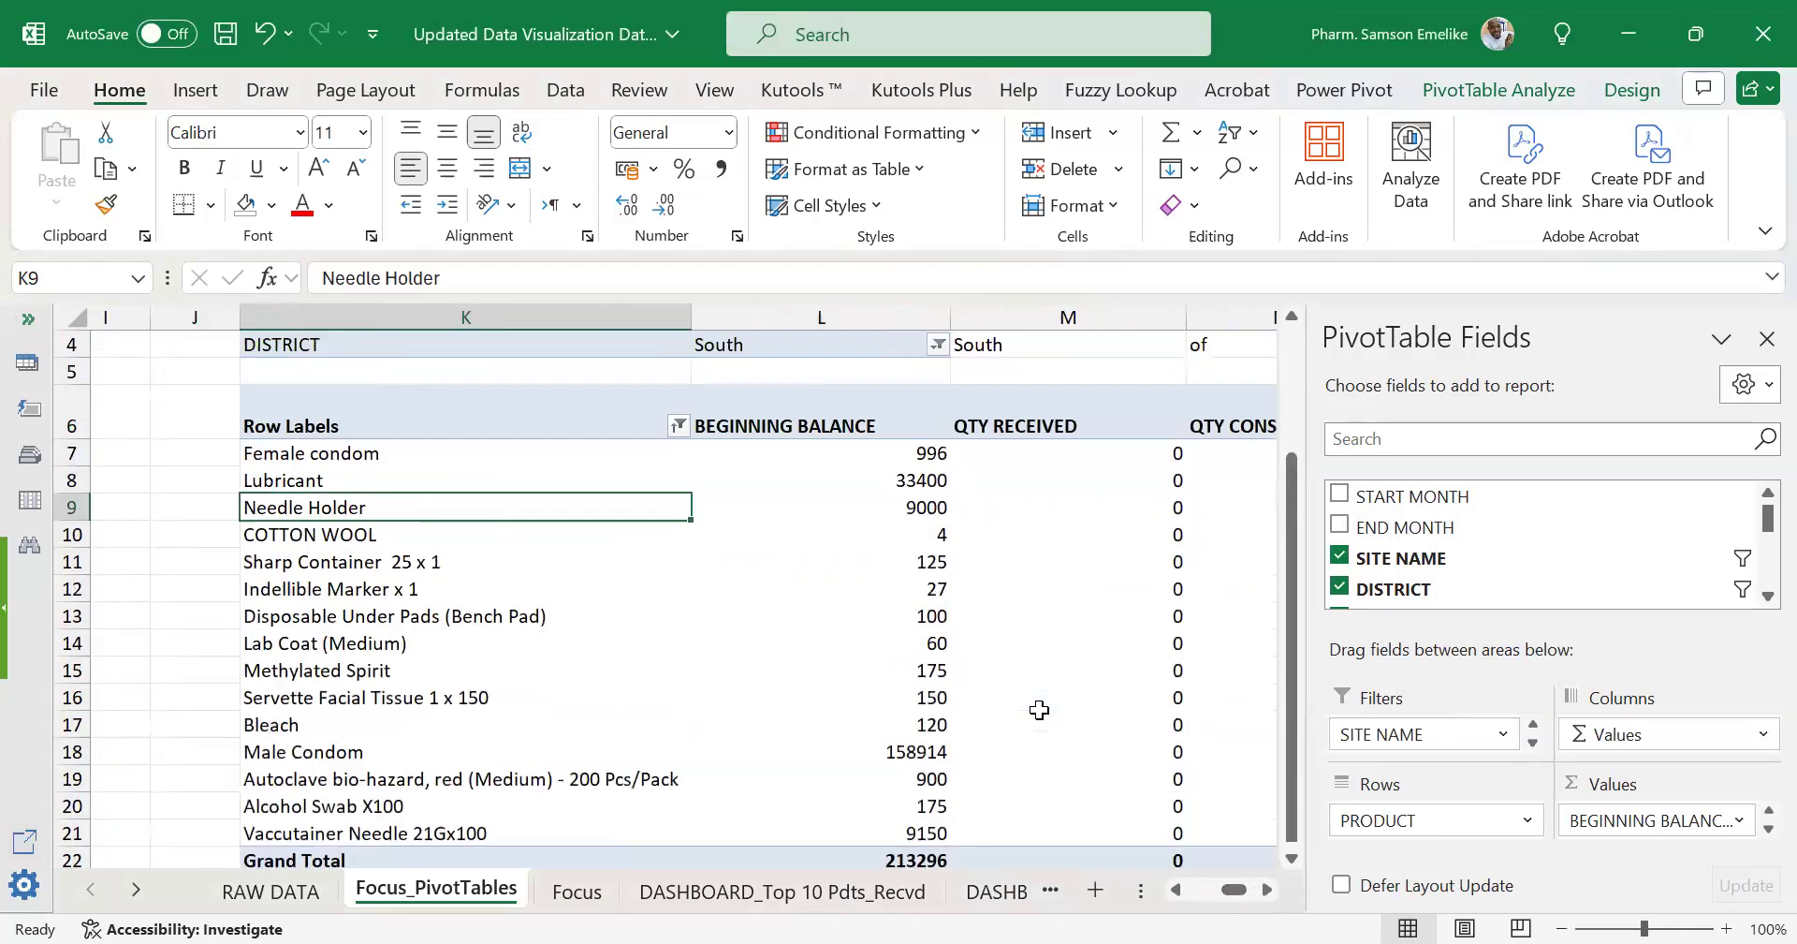
scroll(1039, 710, up, 1)
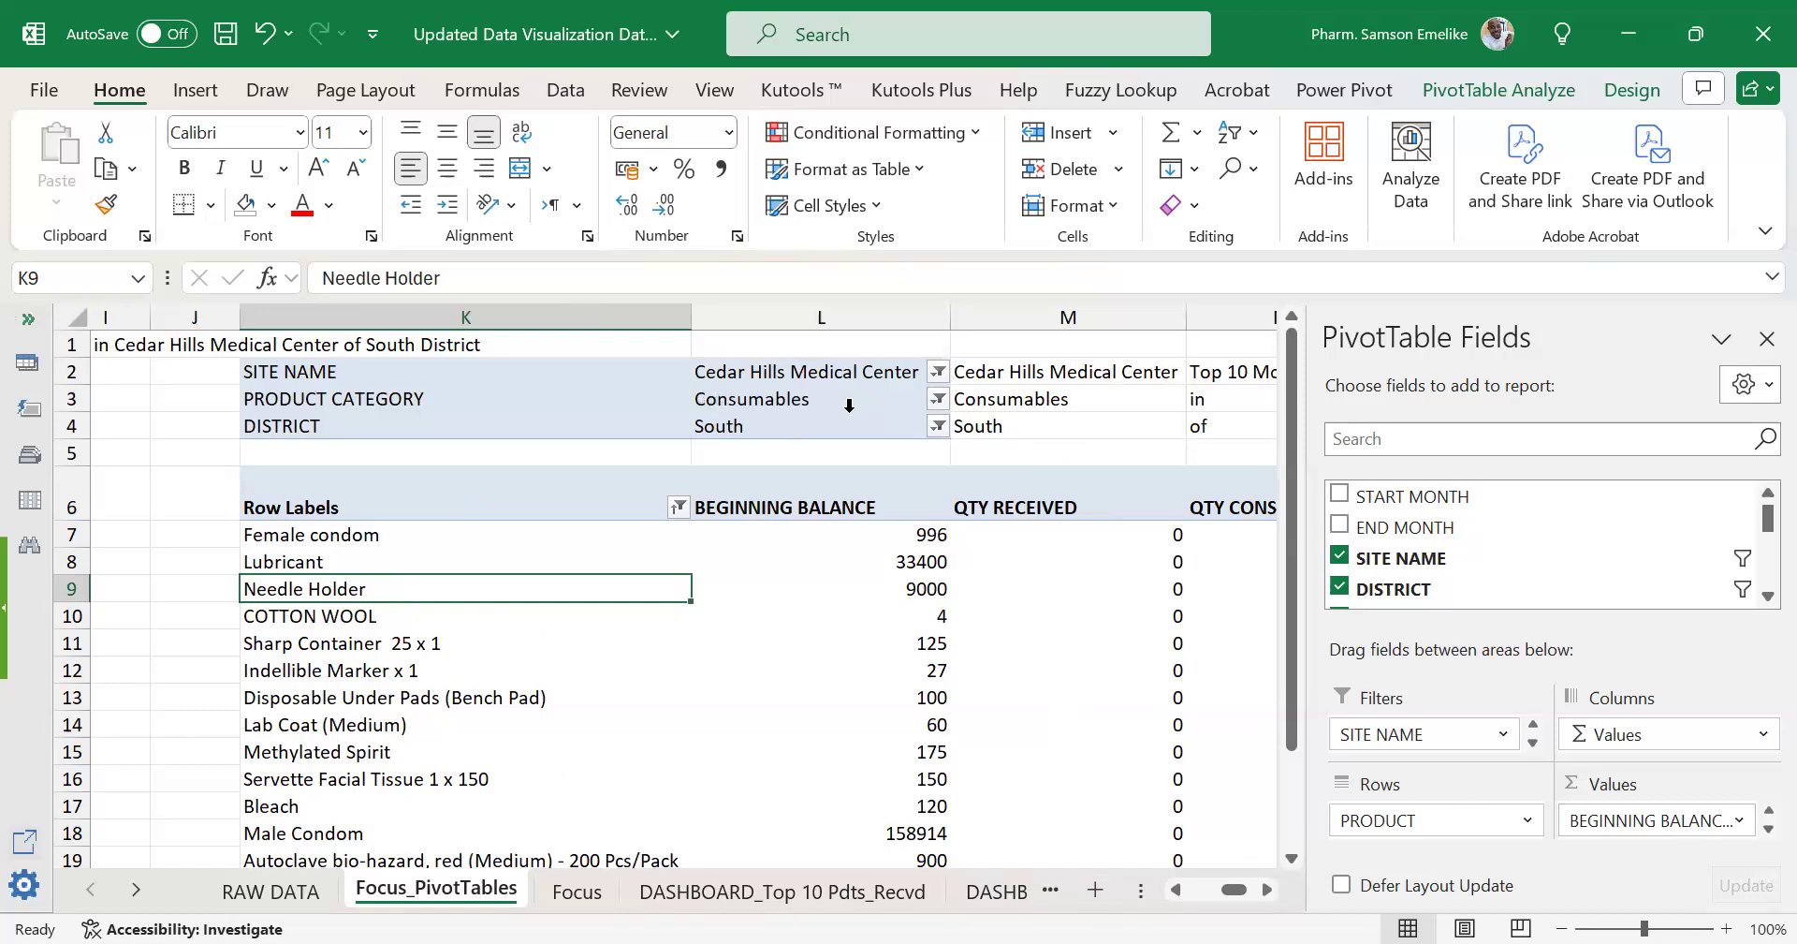
Set the copied pivot table's DISTRICT and PRODUCT CATEGORY report filters to (All).
click(937, 427)
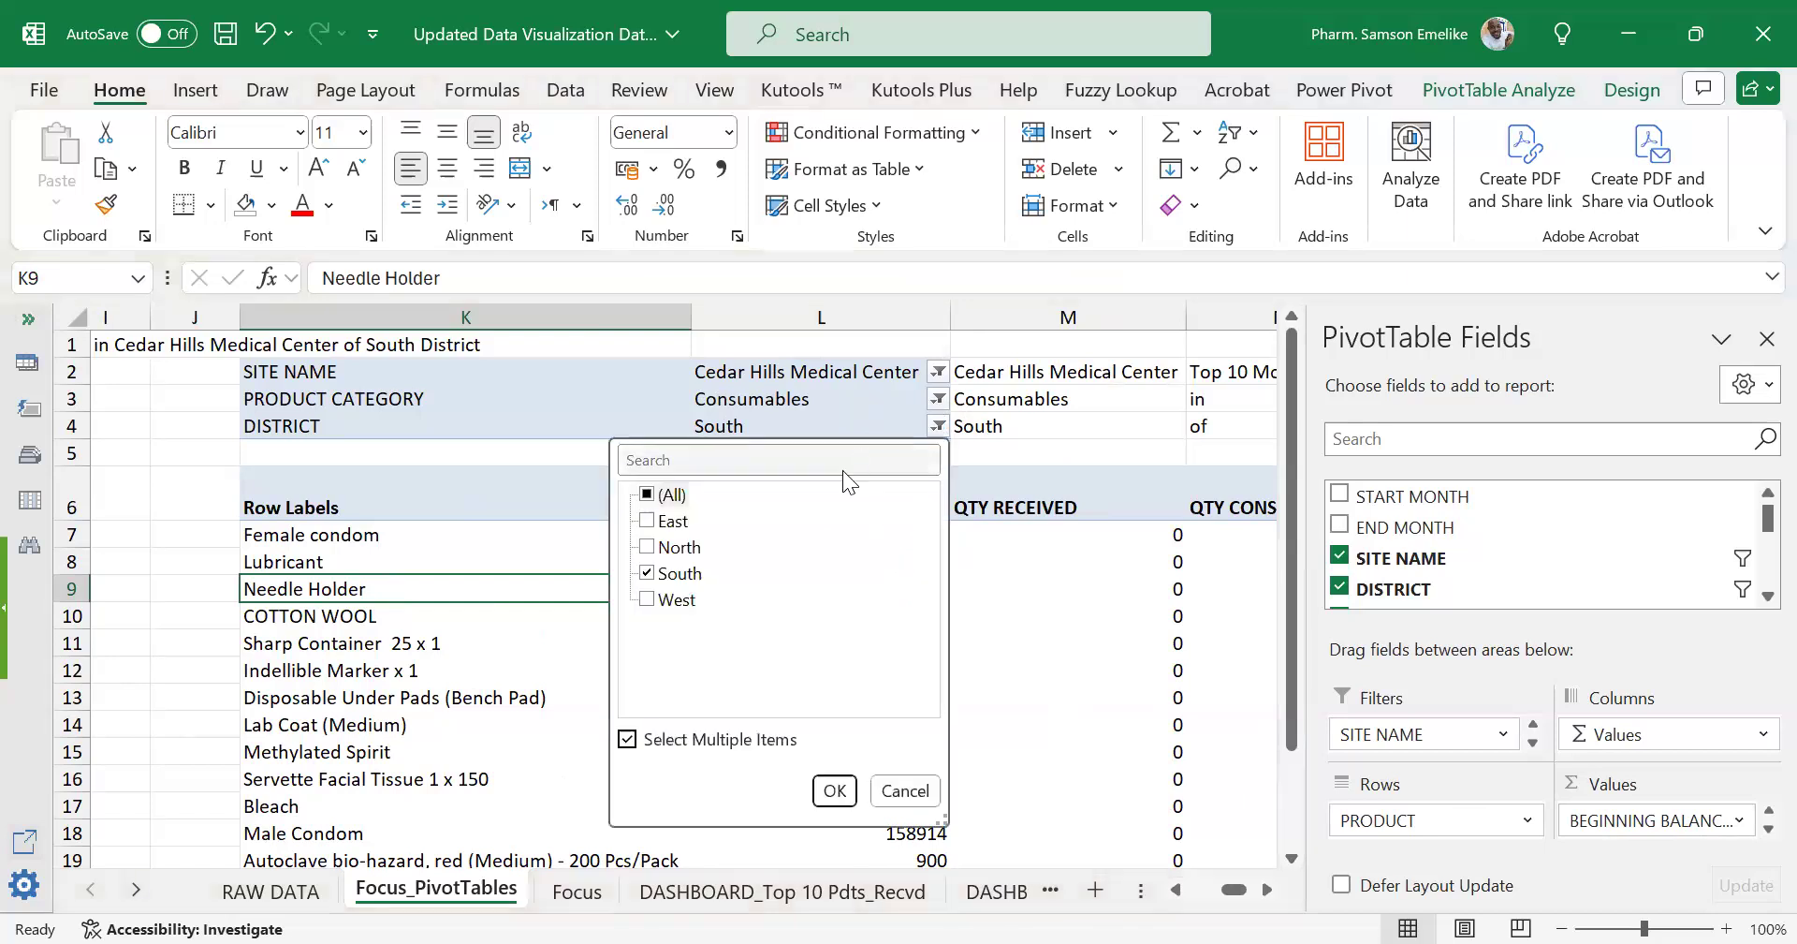
click(649, 497)
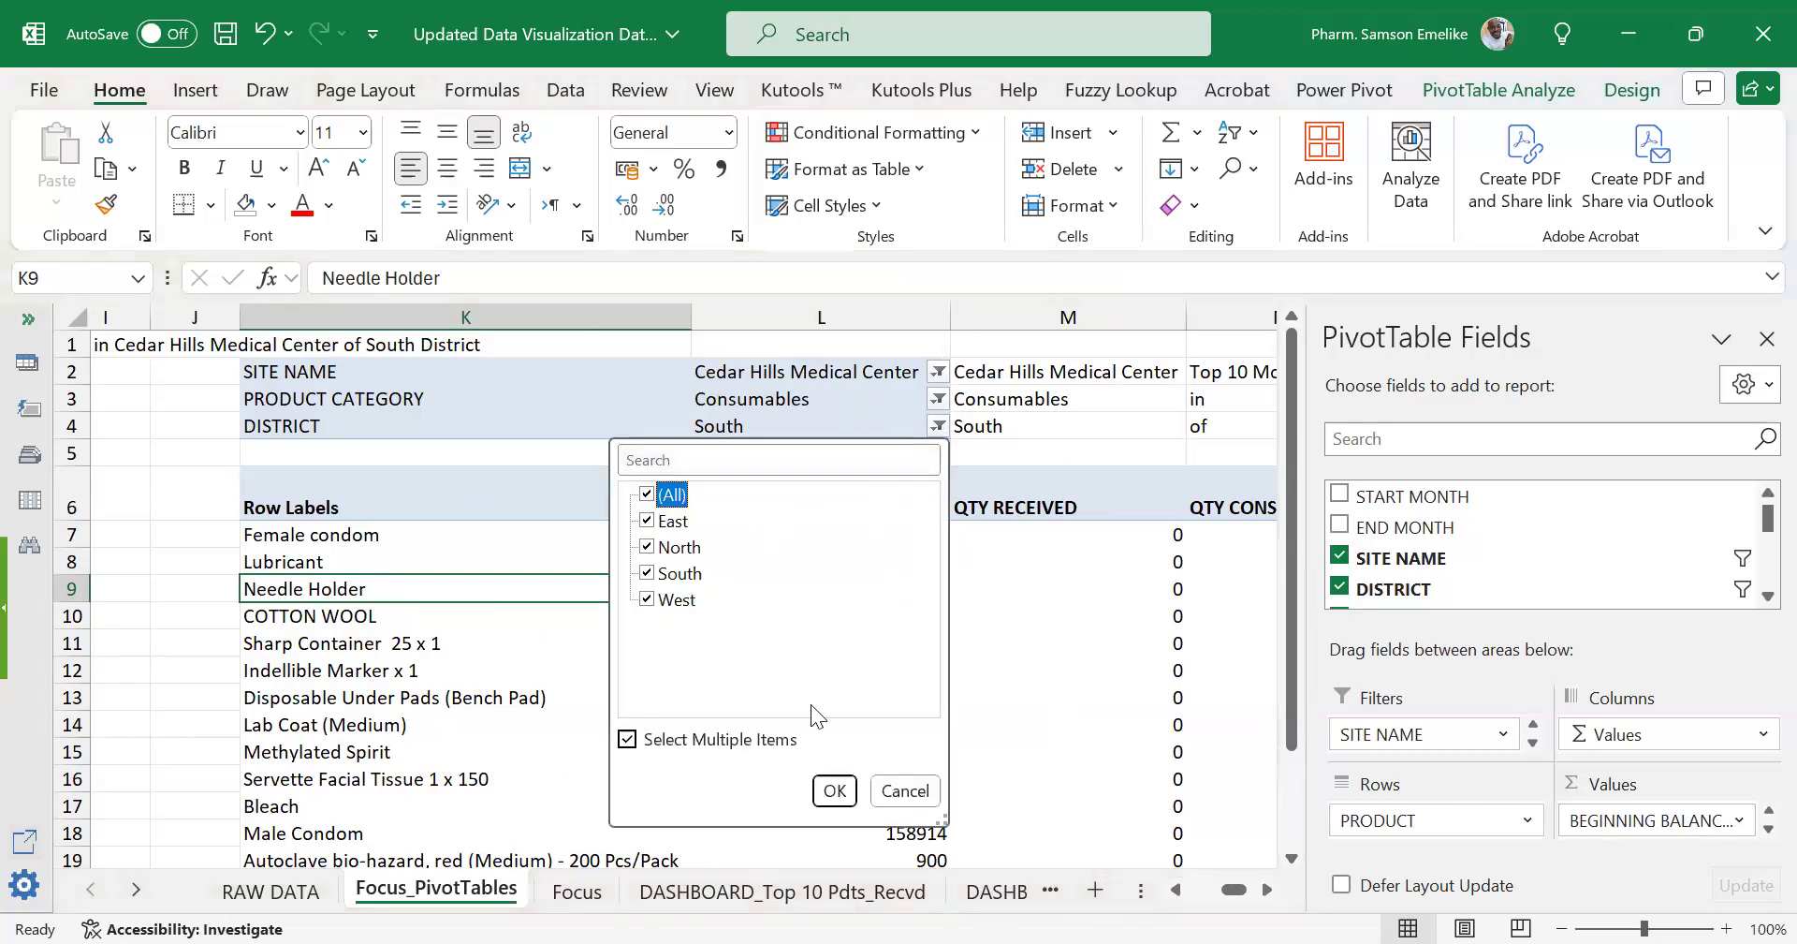
click(834, 787)
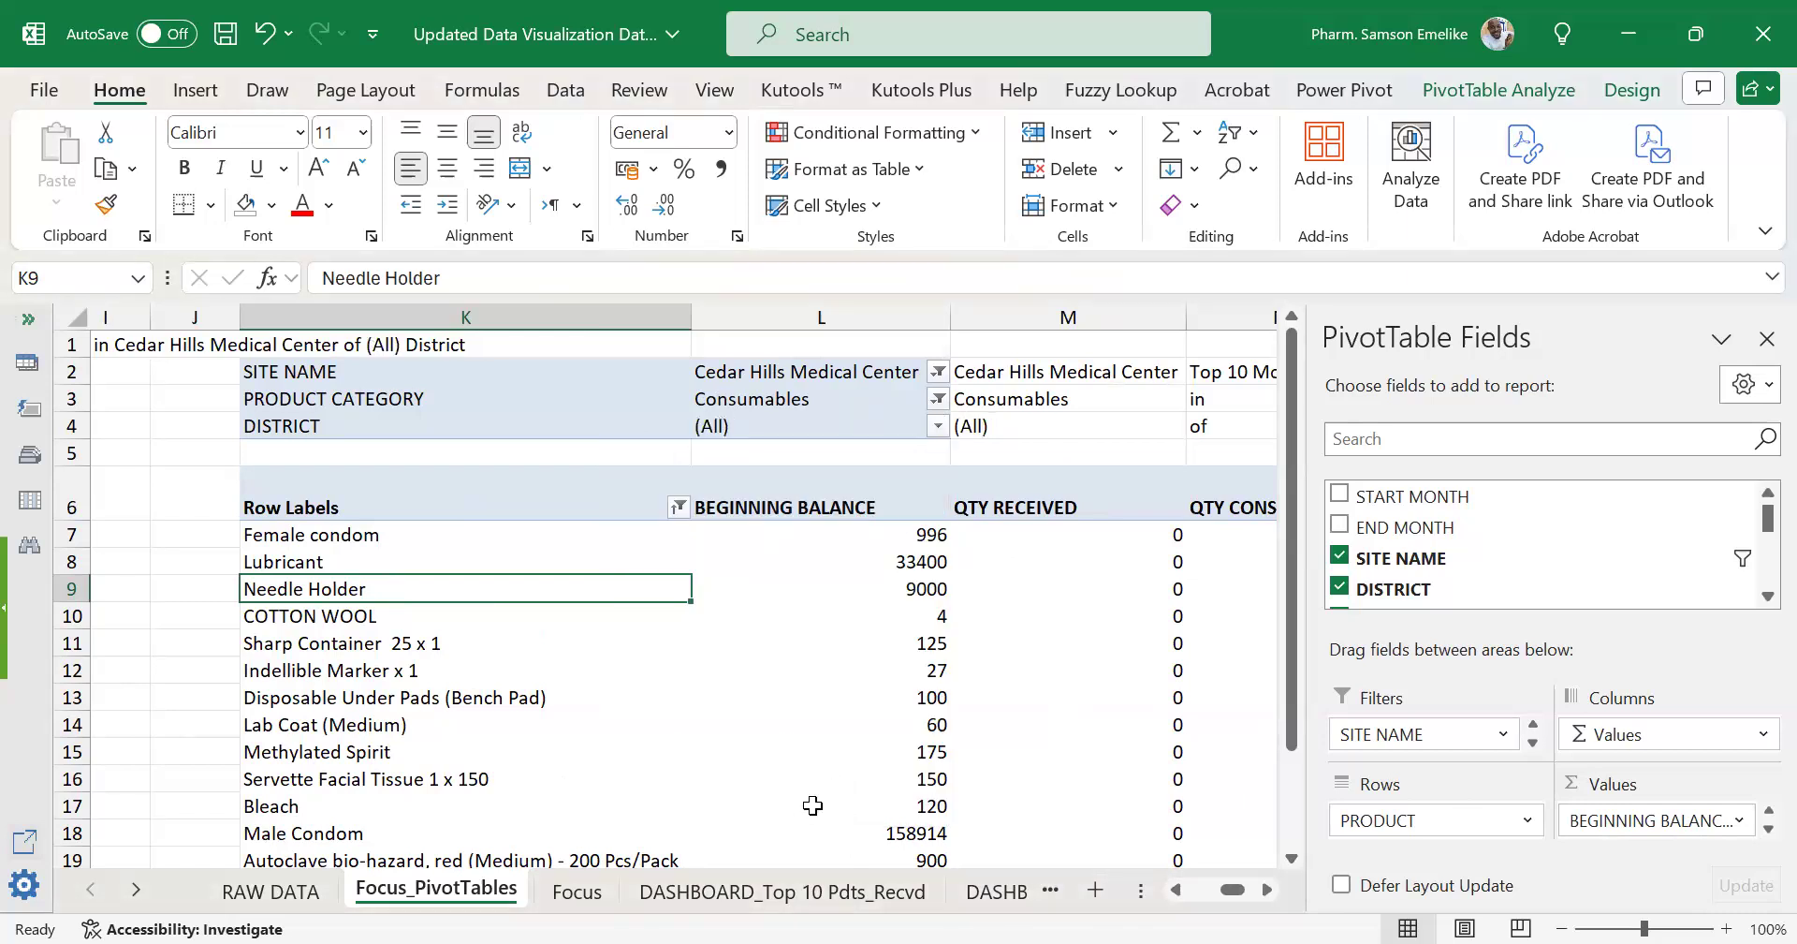
click(933, 399)
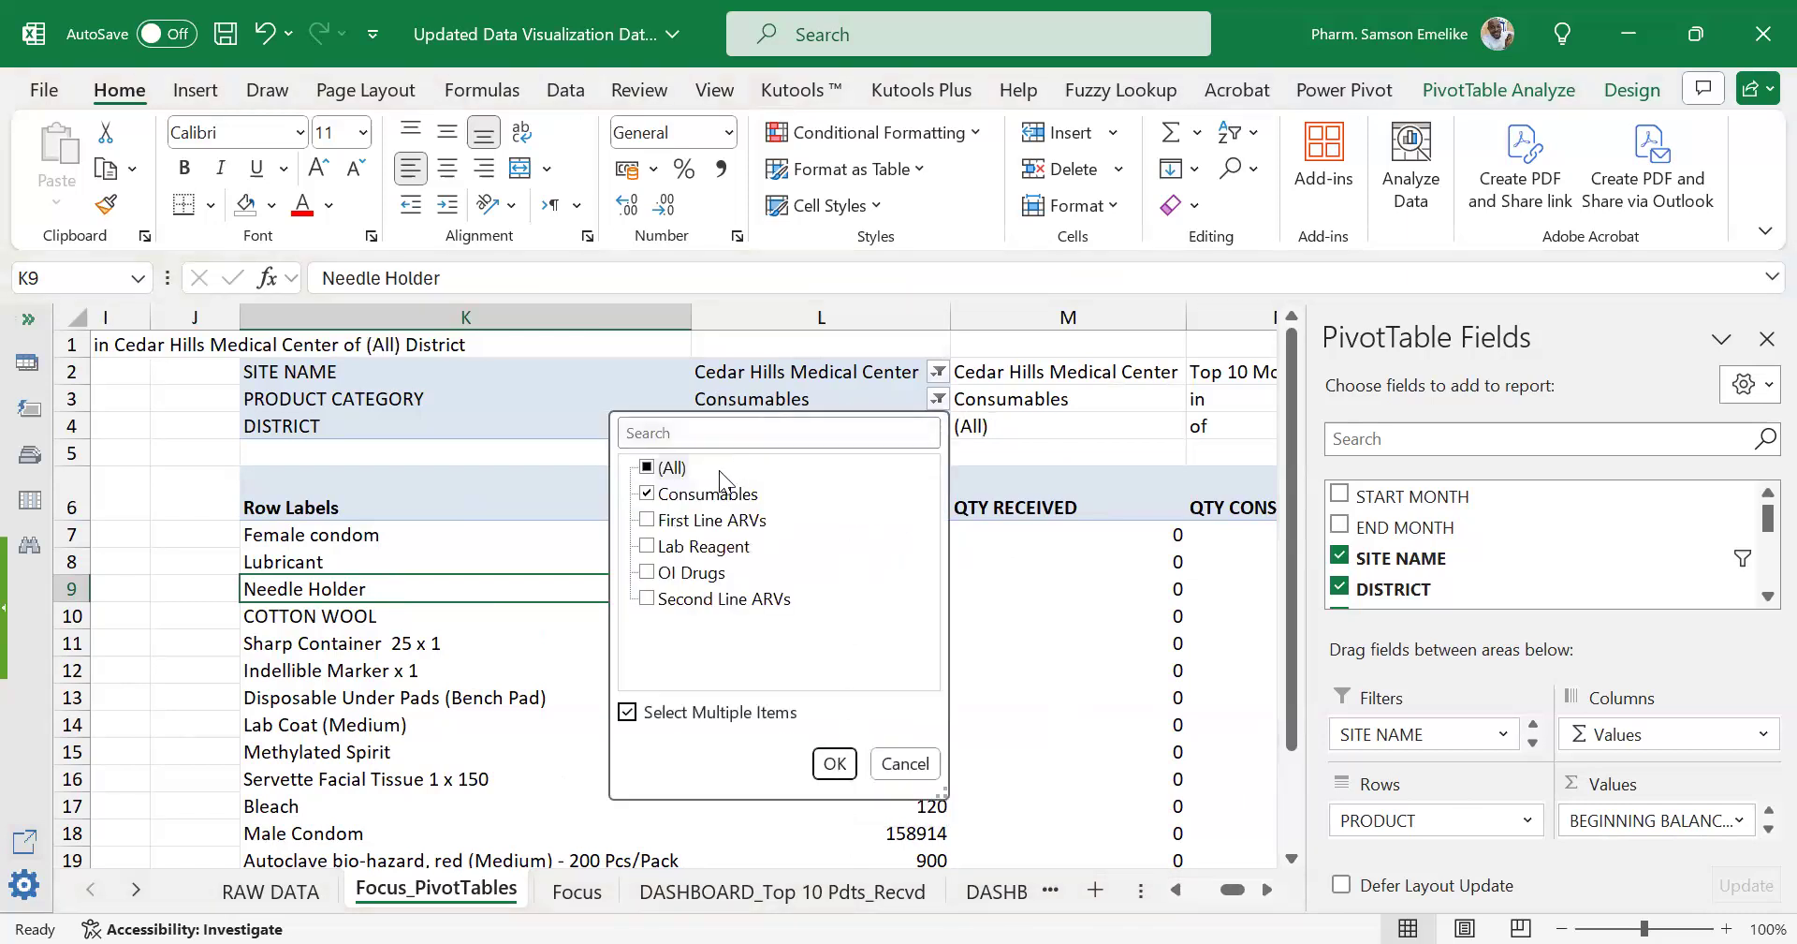
click(648, 470)
click(835, 765)
click(1266, 889)
click(1266, 889)
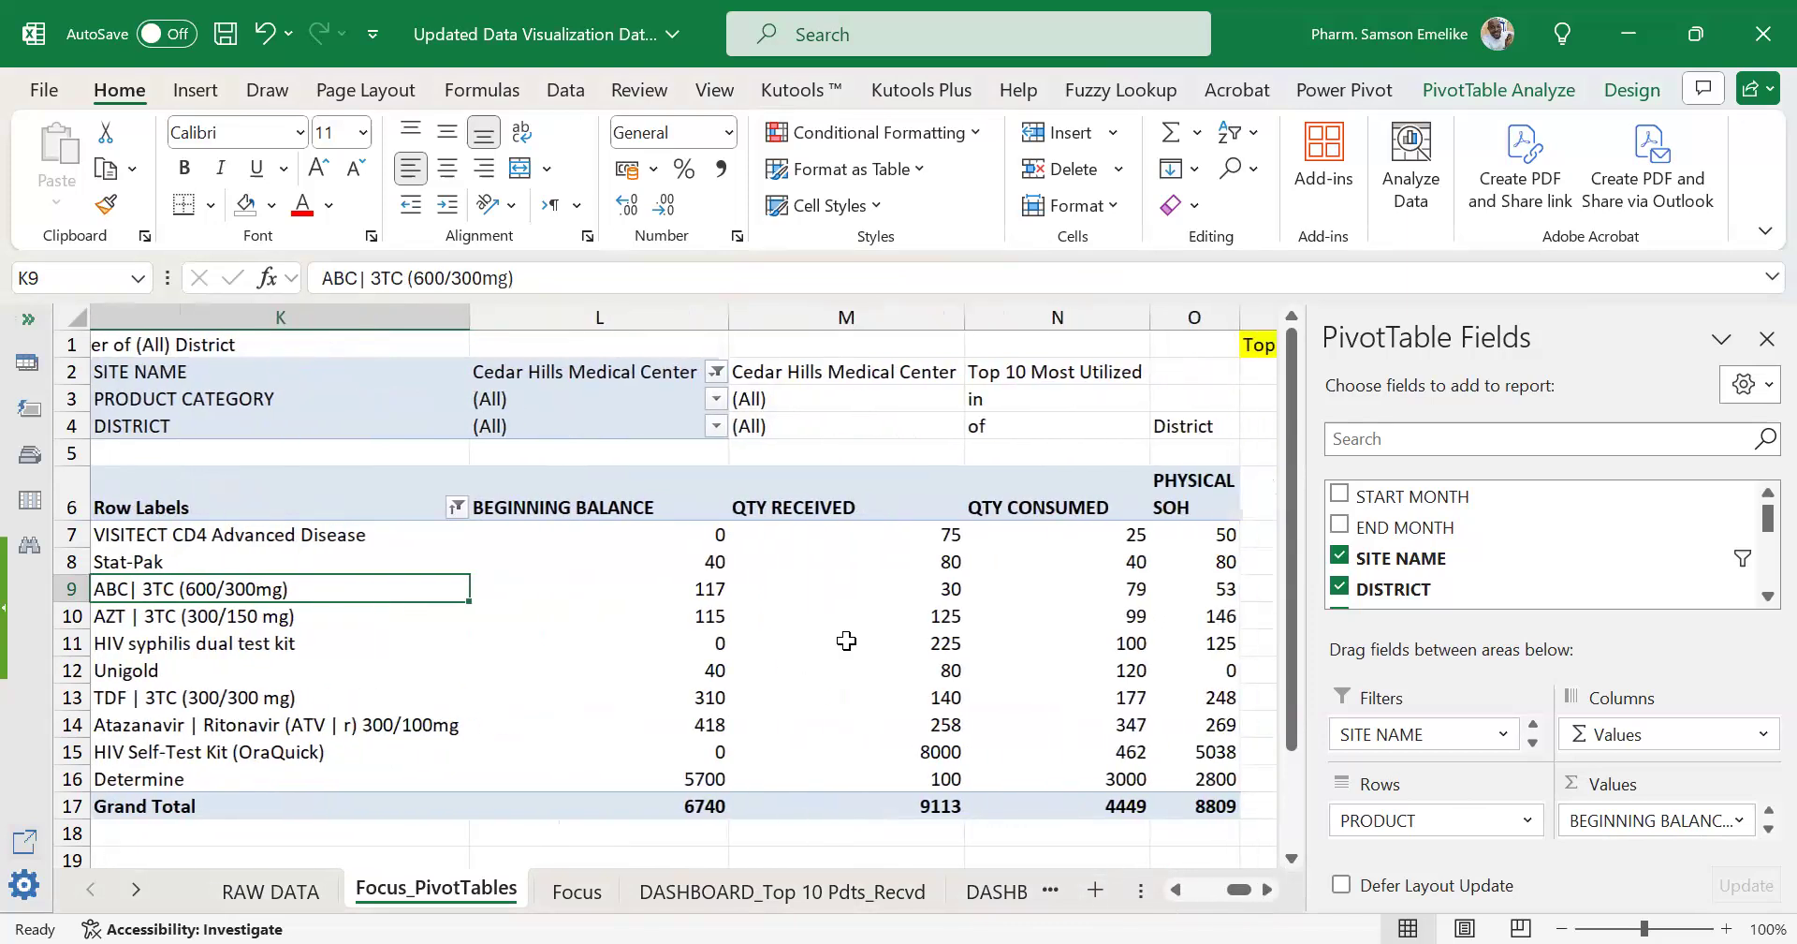
Set the copied pivot table's SITE NAME report filter to (All).
mouse_move(846, 641)
click(716, 372)
click(426, 440)
click(613, 736)
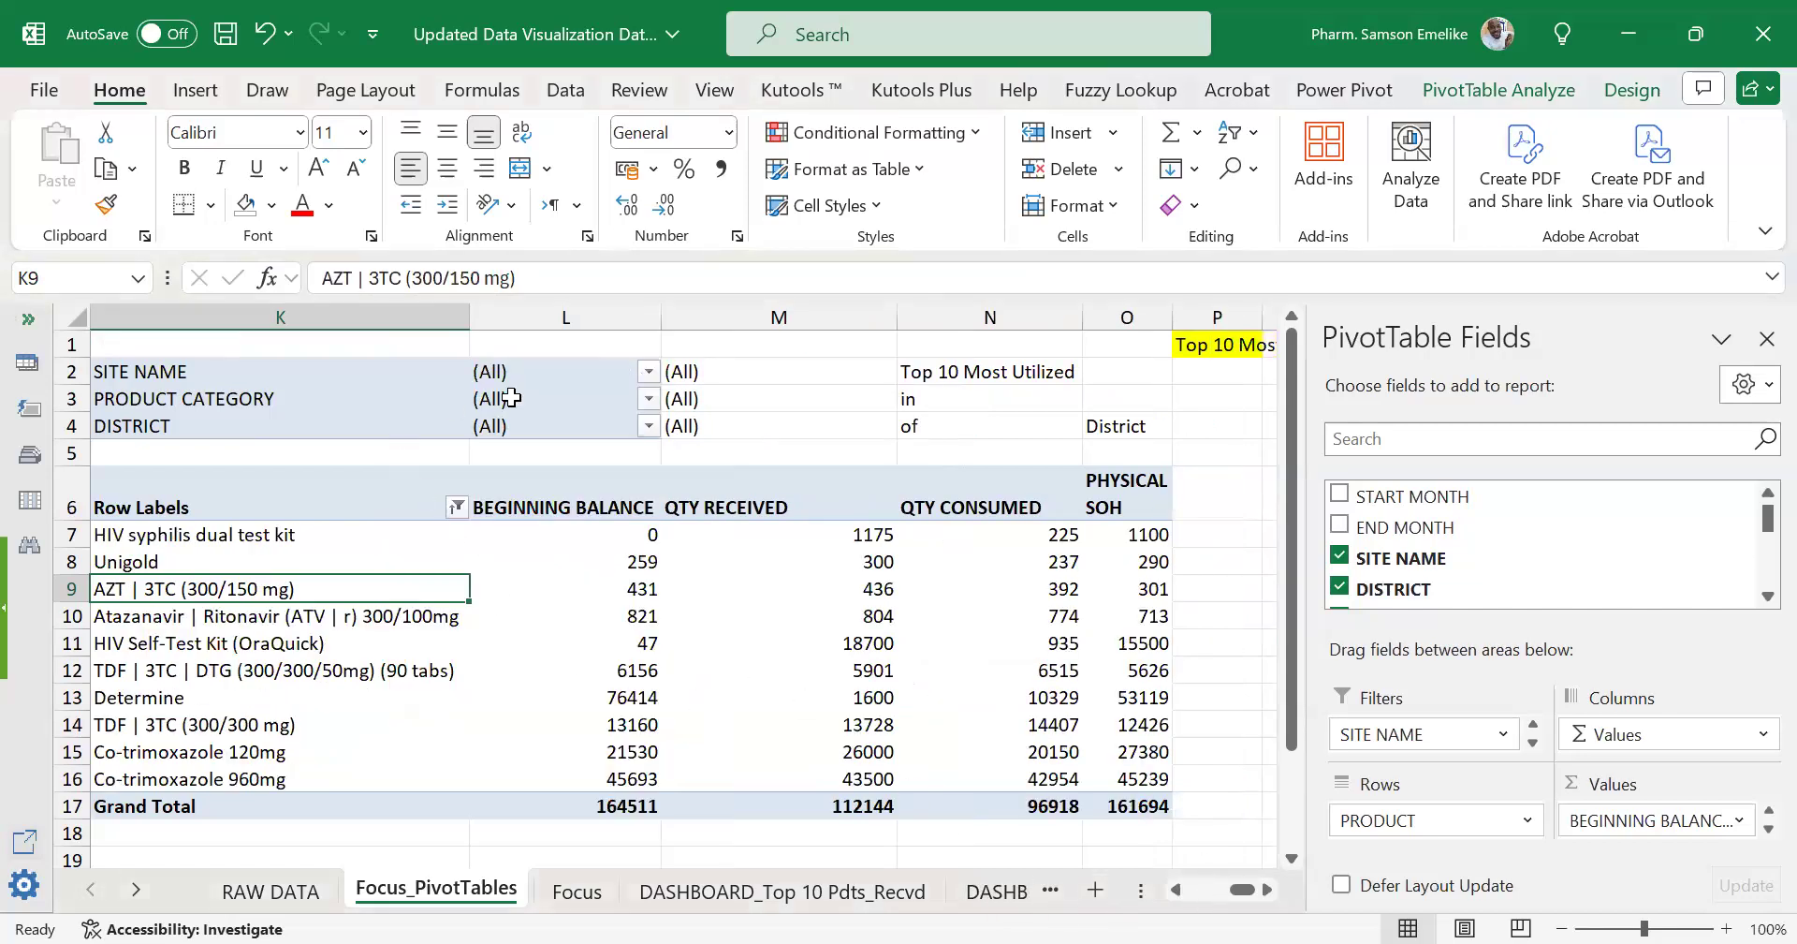
Compare the original most-utilized pivot table with the copied one, checking their product lists and QTY RECEIVED and QTY CONSUMED columns.
drag(1236, 896, 1200, 901)
drag(188, 372, 1131, 801)
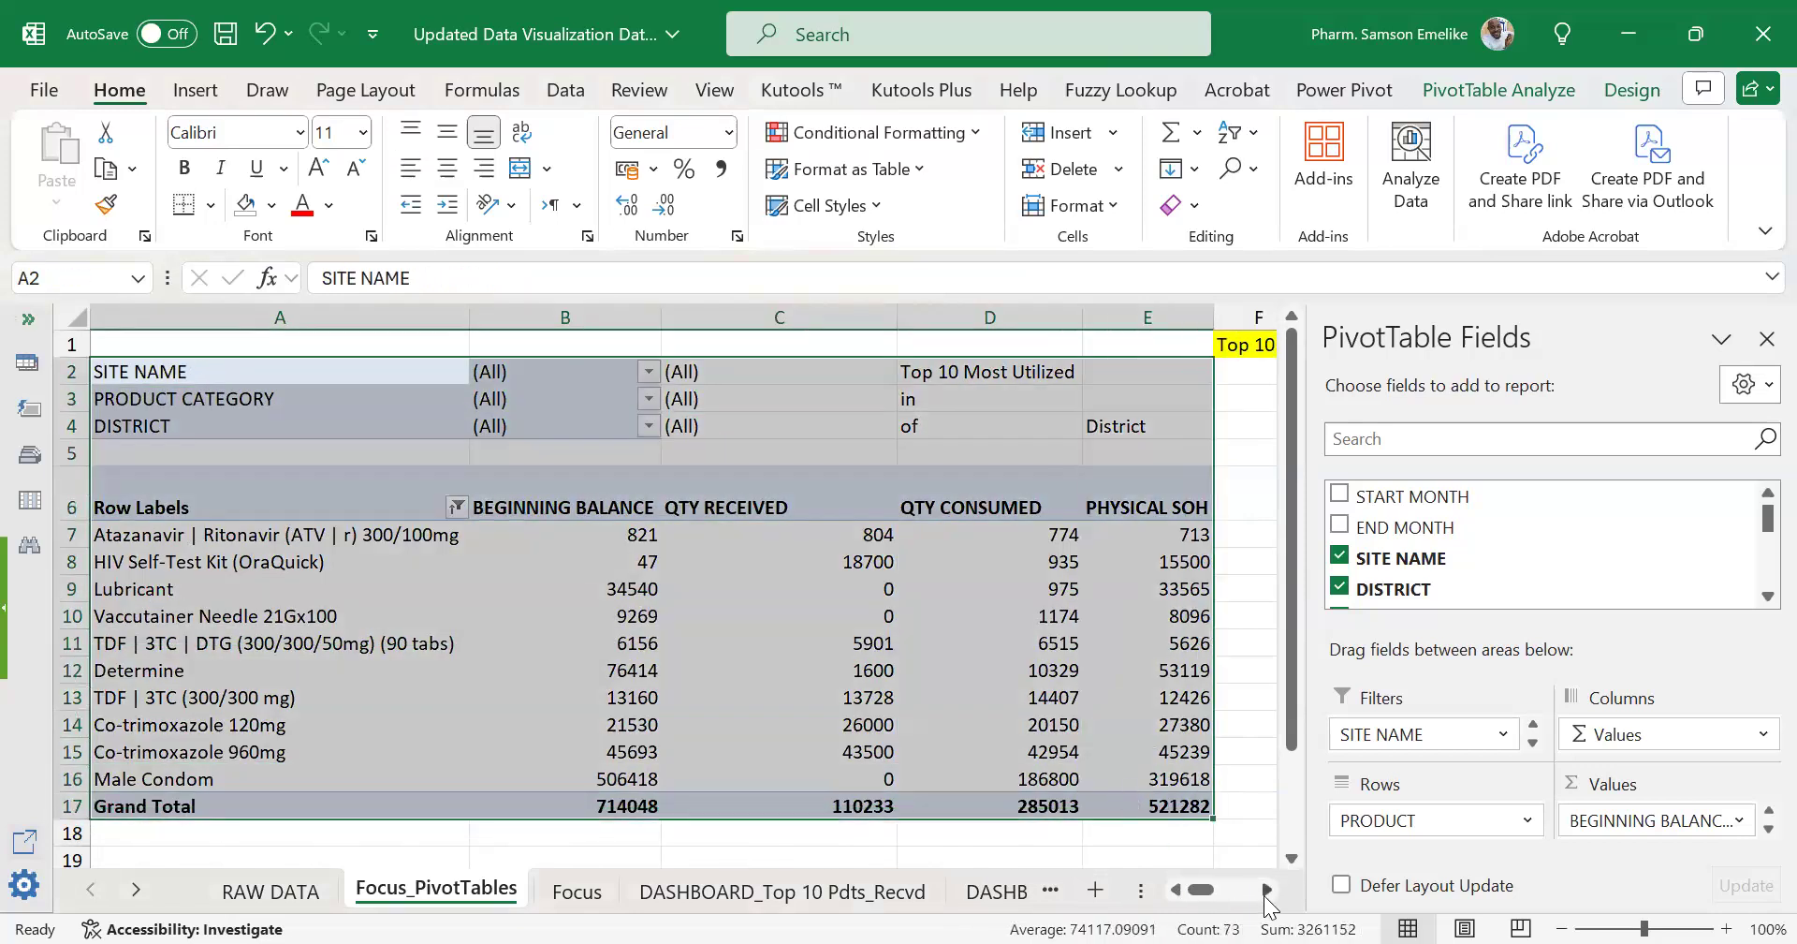
scroll(1267, 889, right, 5)
scroll(872, 649, right, 2)
click(789, 534)
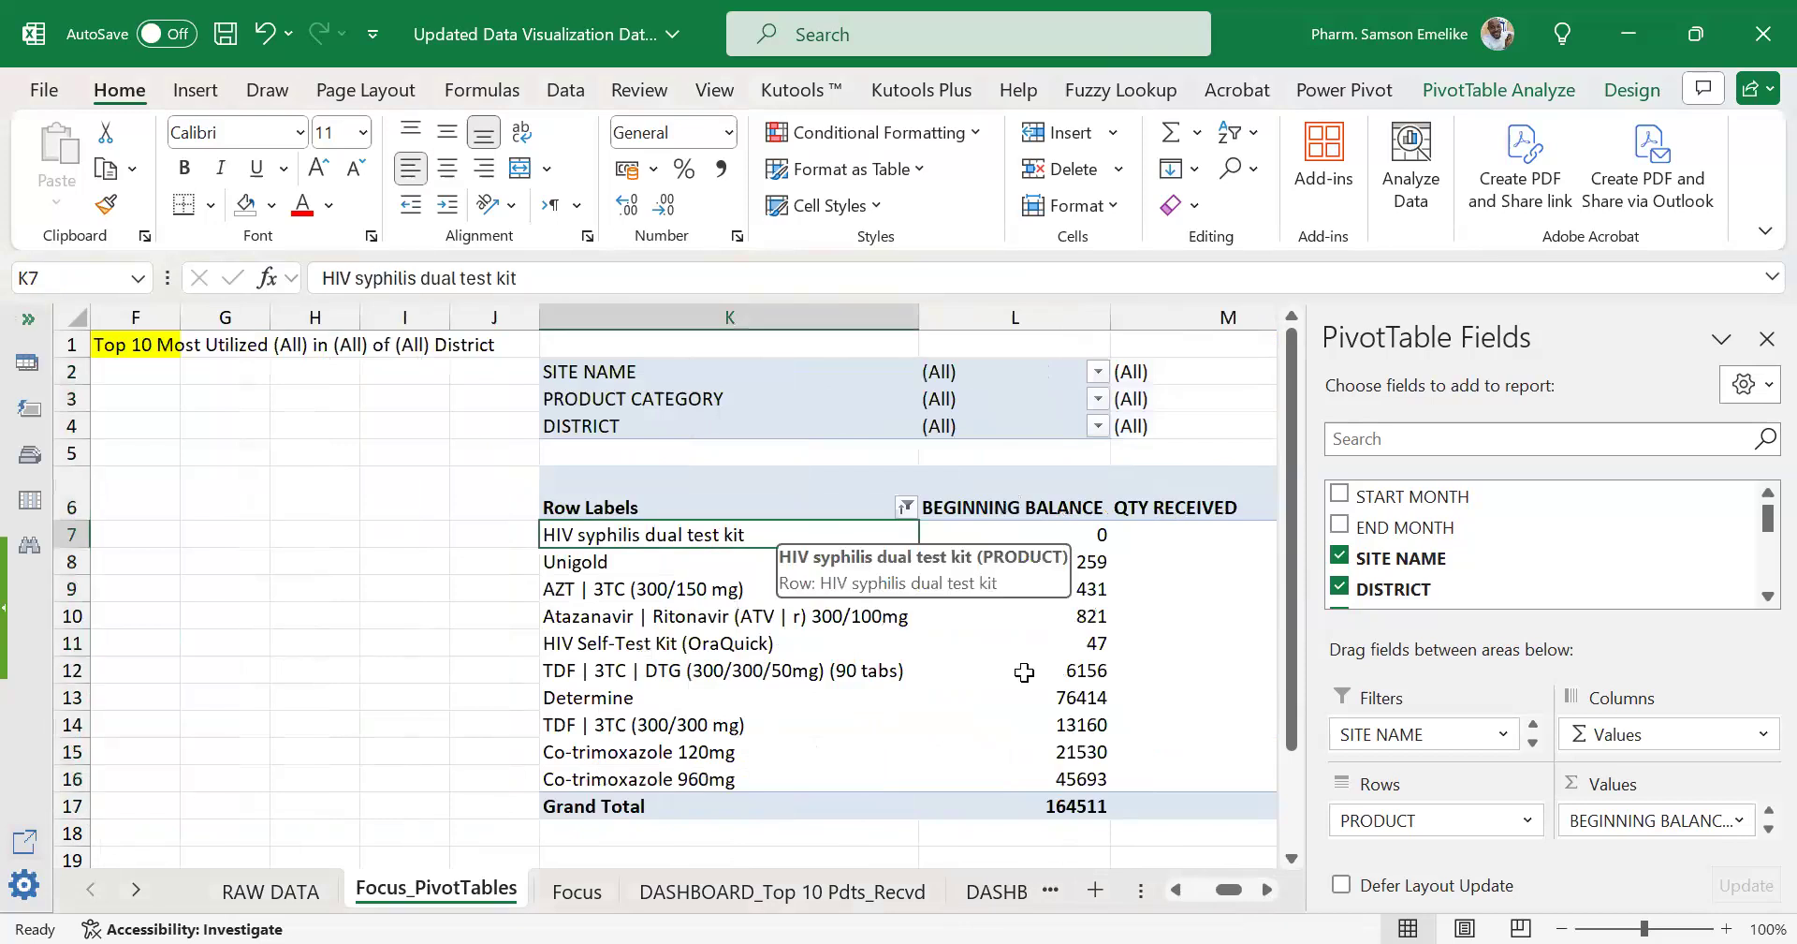
scroll(1271, 889, right, 5)
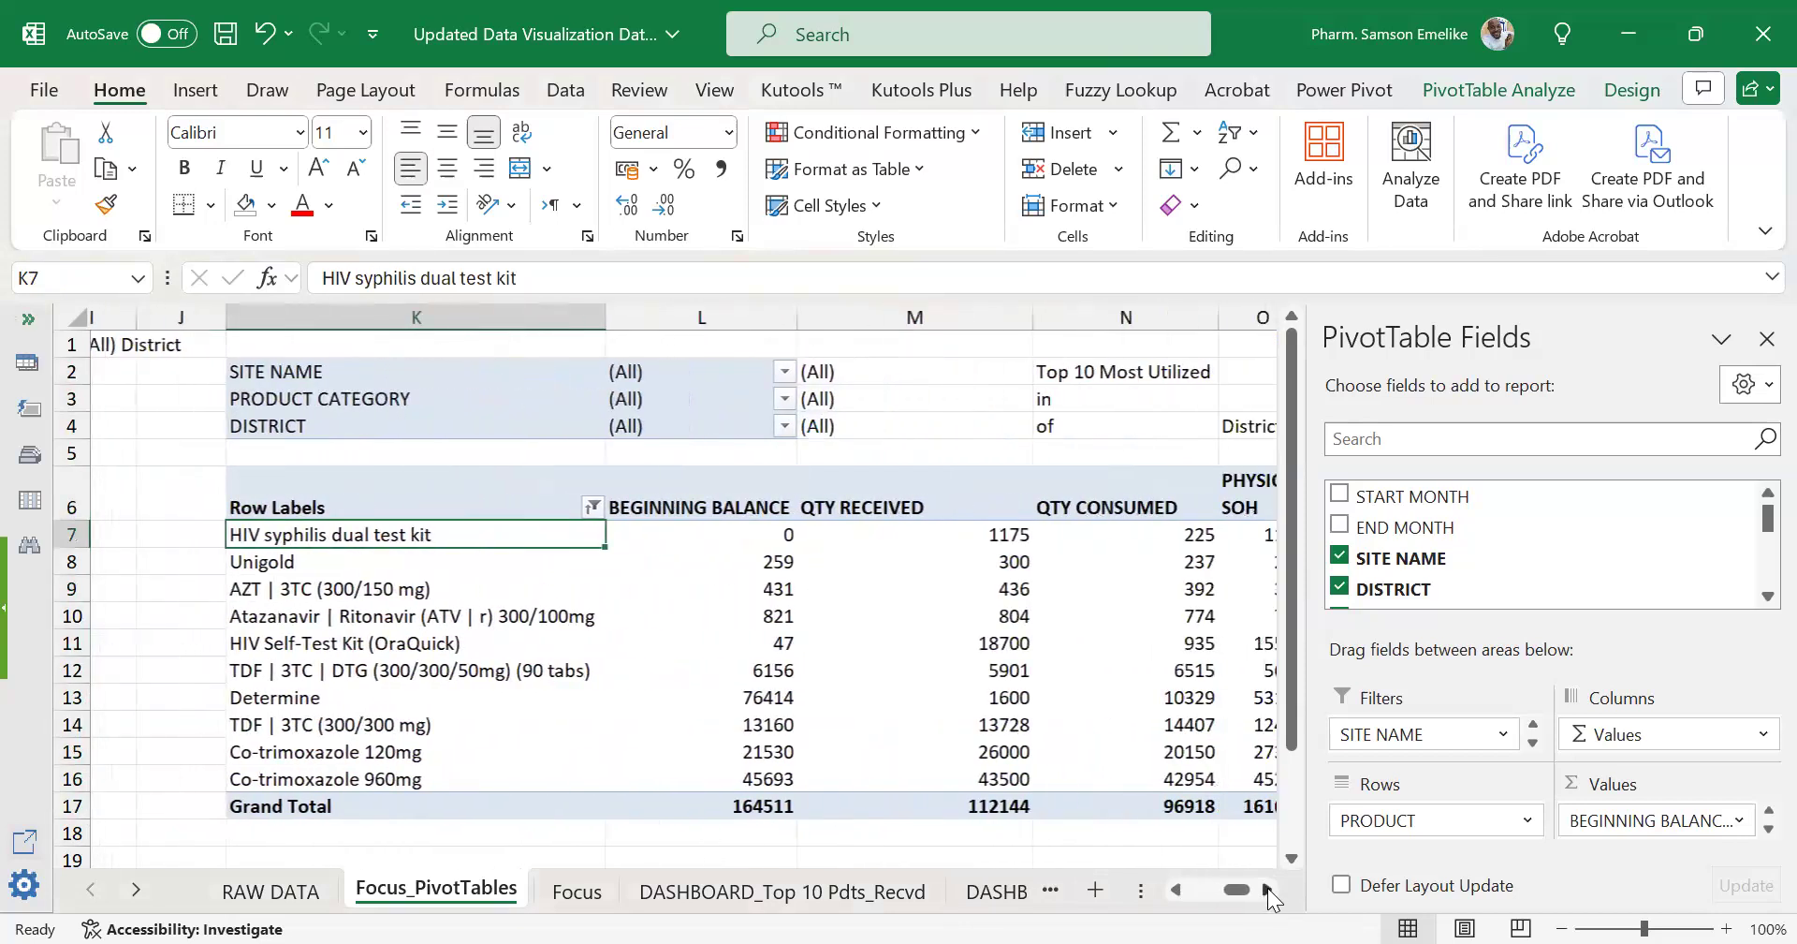
click(1268, 889)
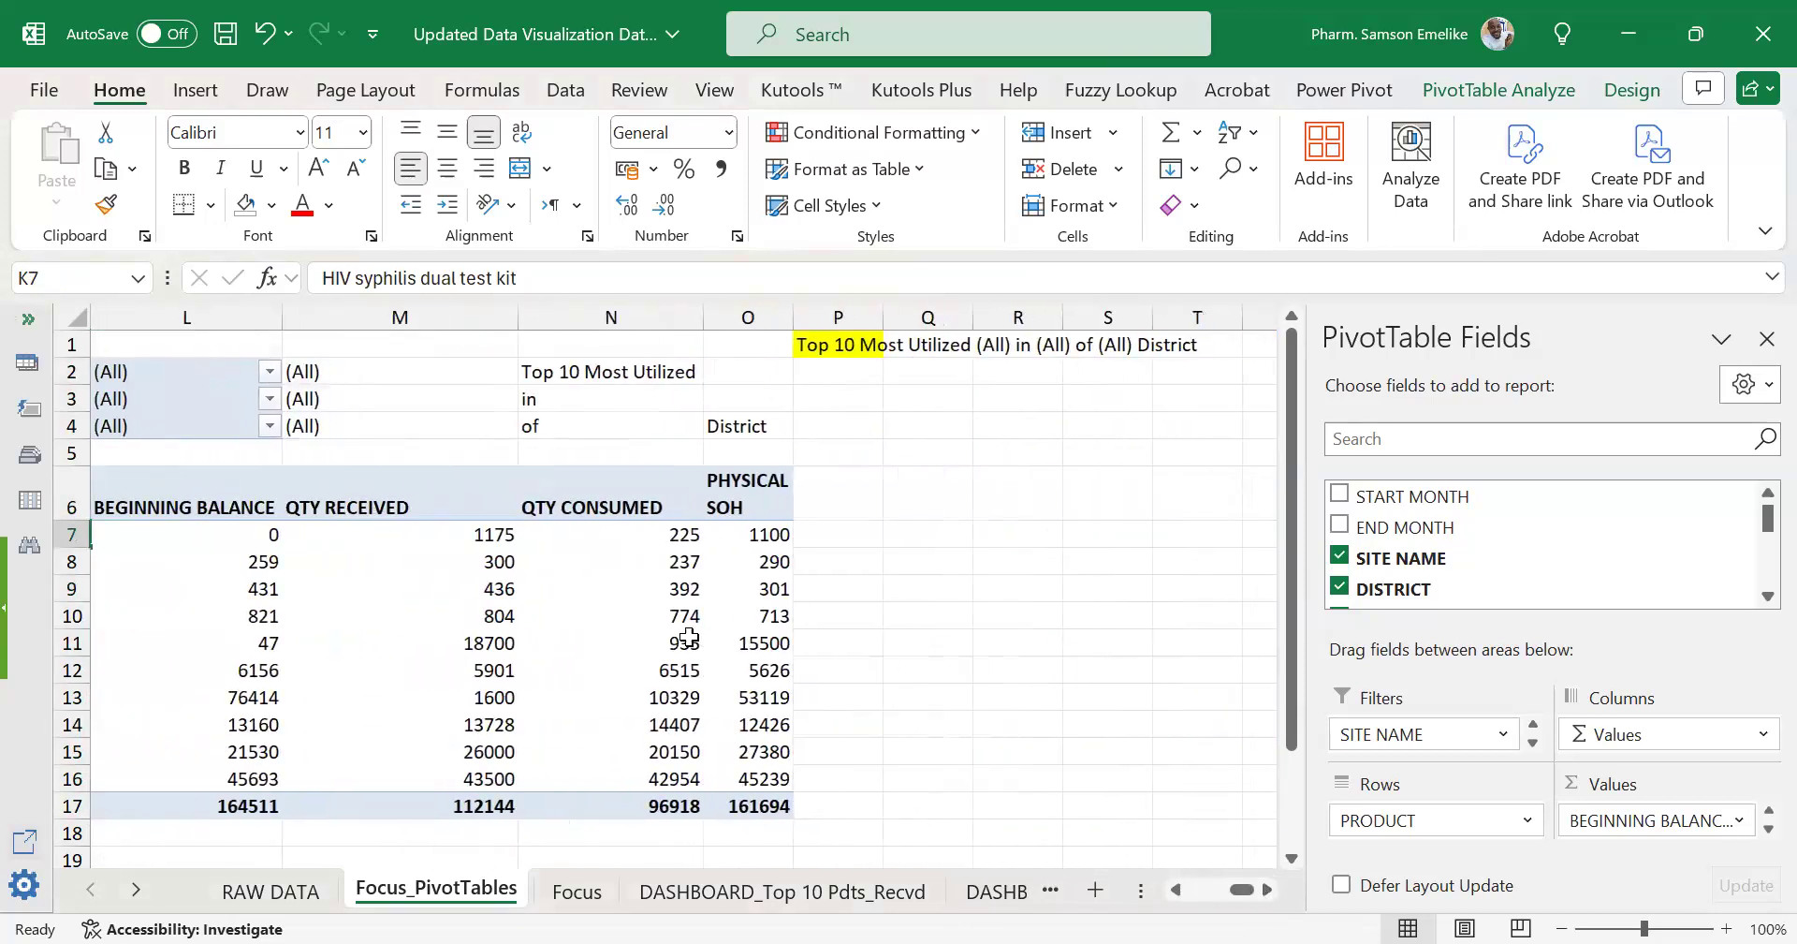
click(648, 616)
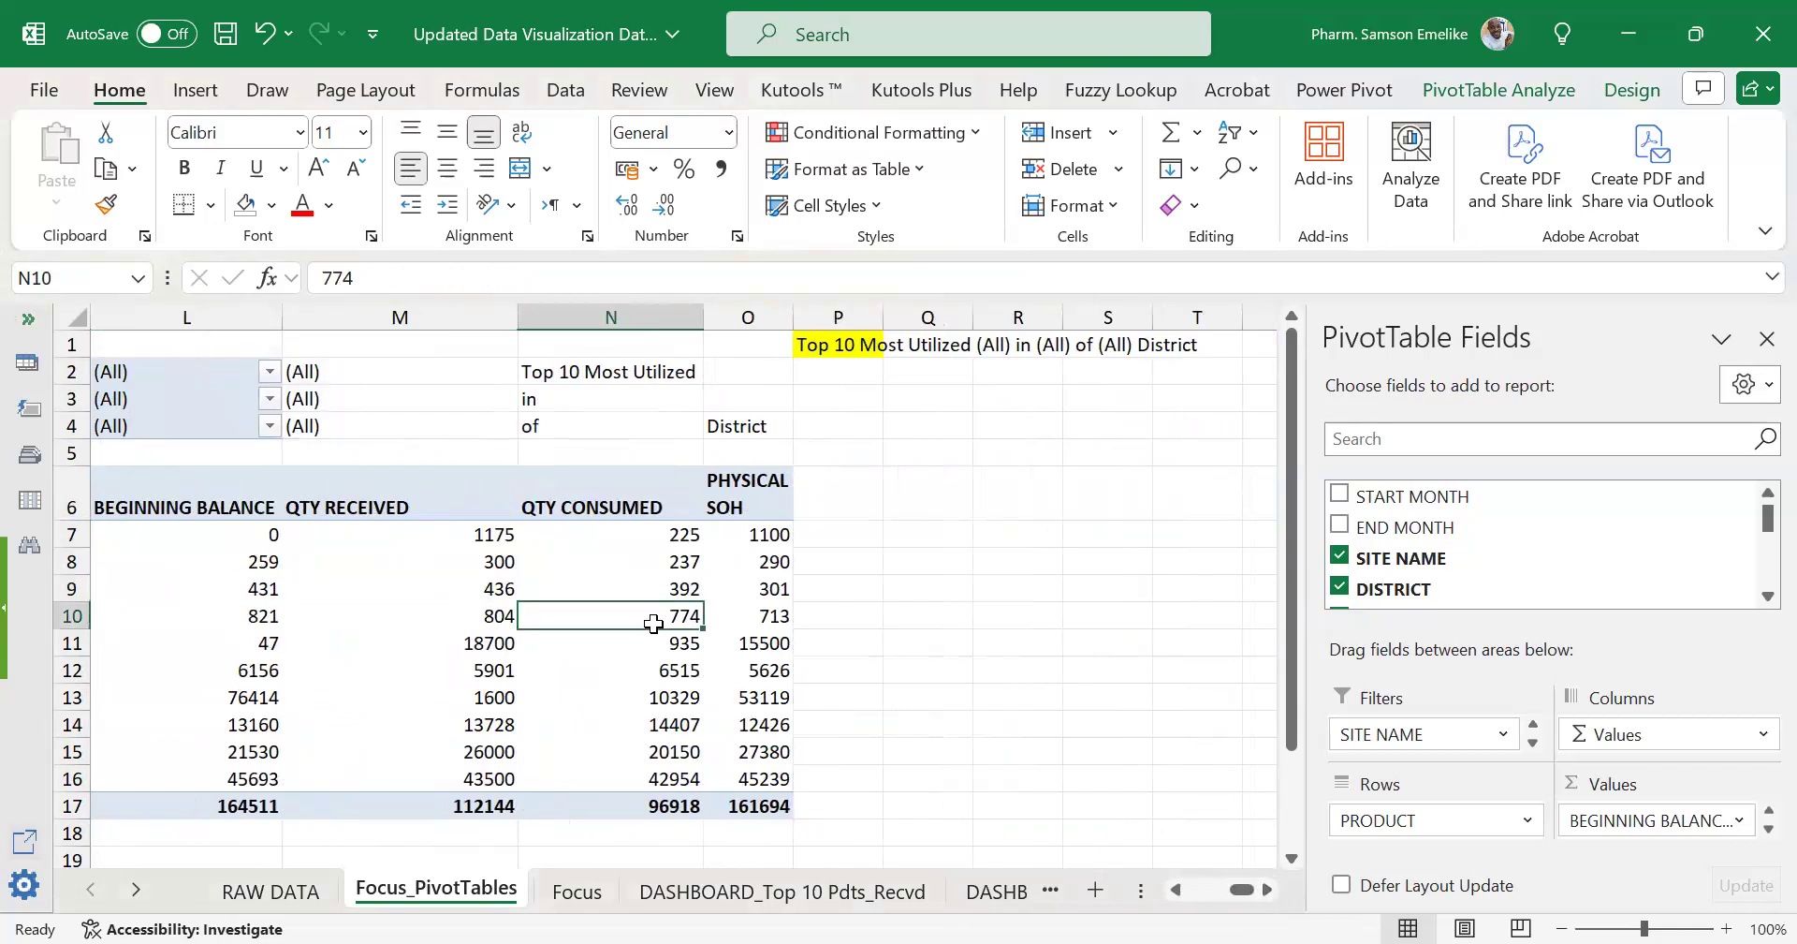
click(1192, 894)
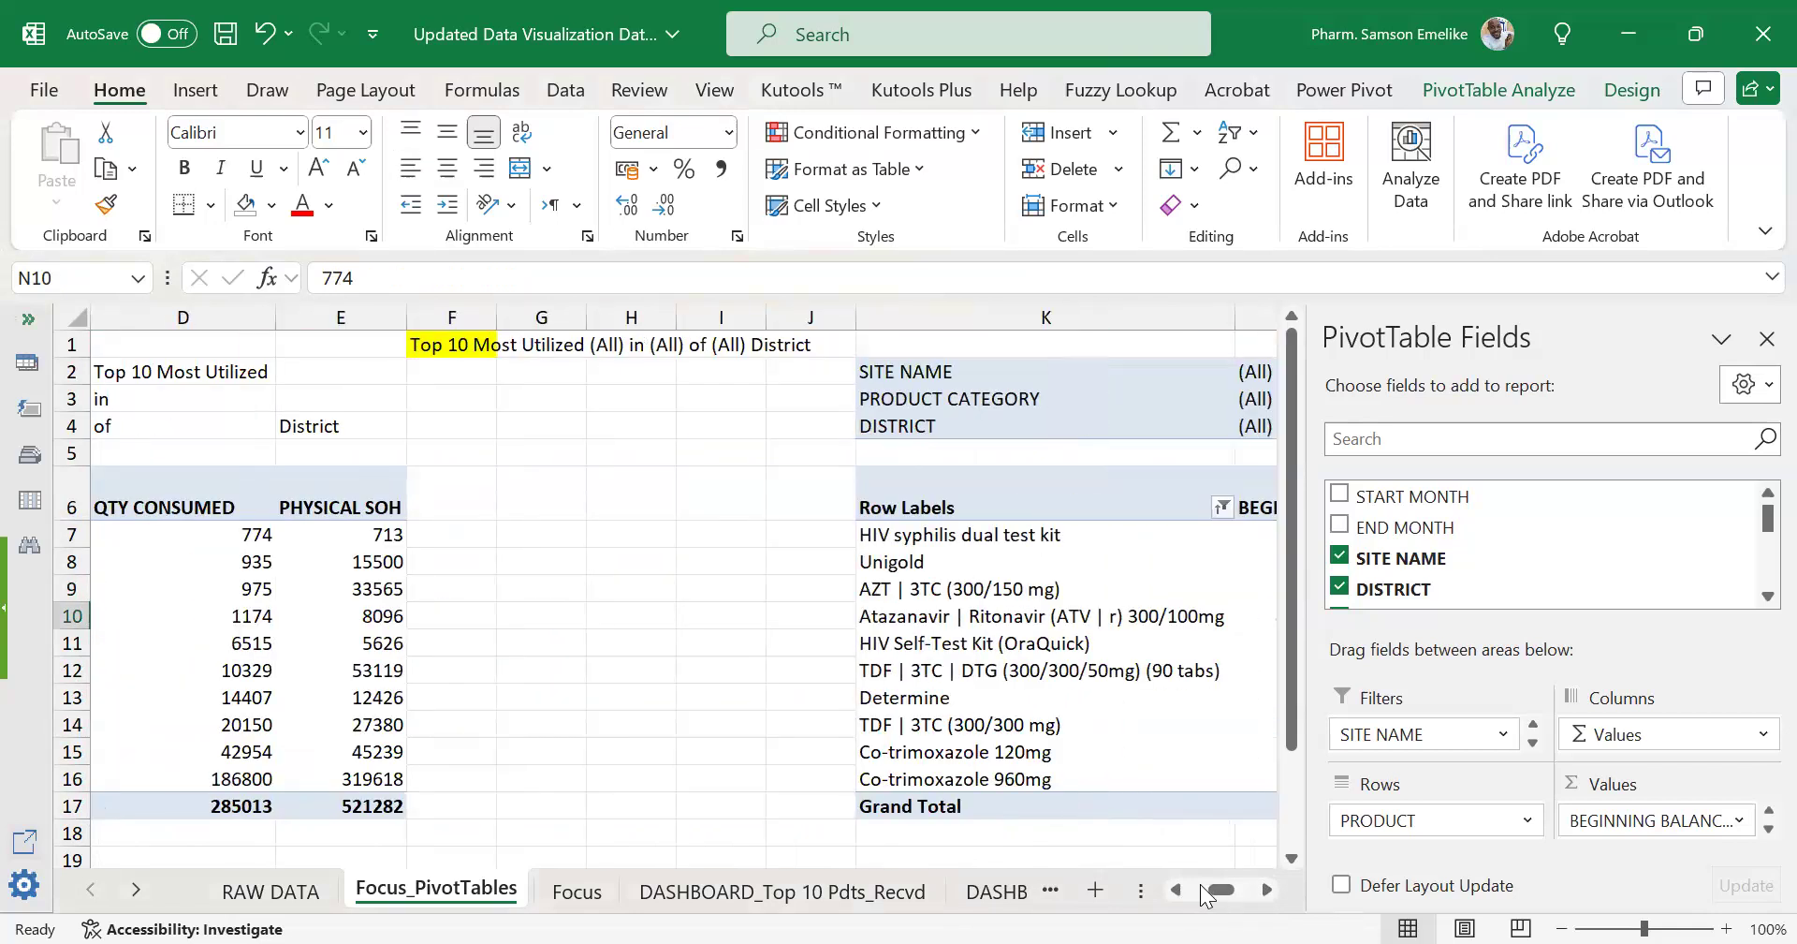
click(1266, 889)
click(1267, 890)
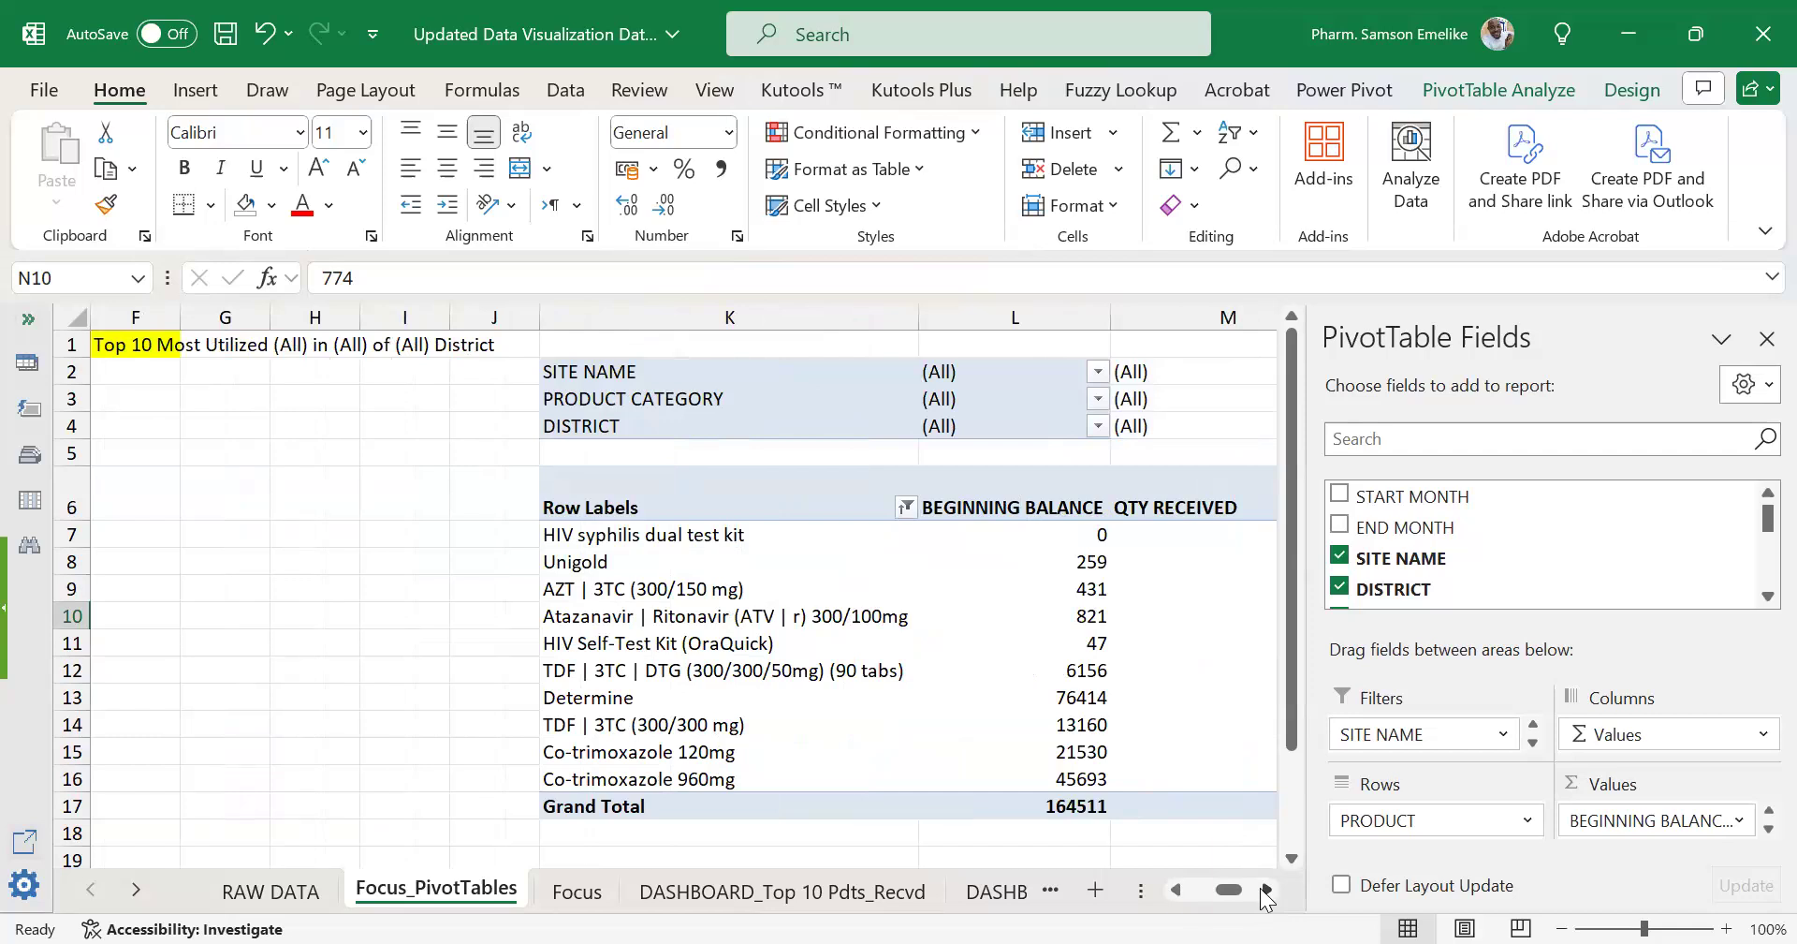
mouse_move(955, 765)
click(1267, 889)
click(1268, 889)
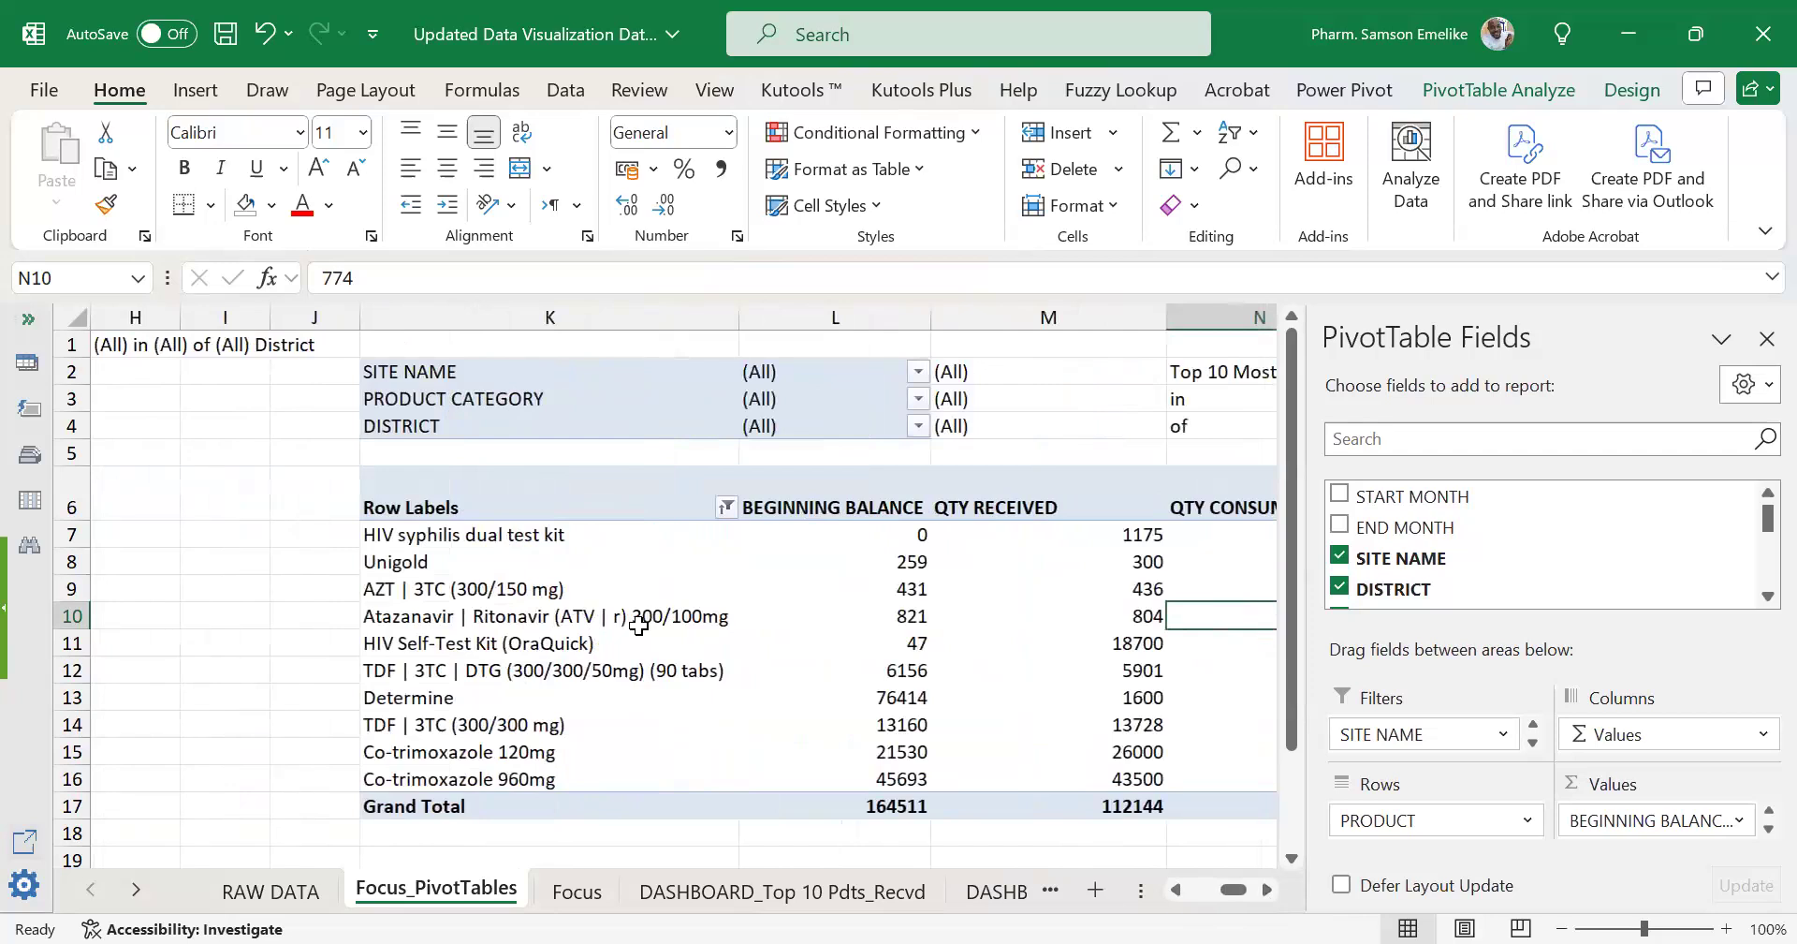
Delete the copied pivot table and its title helper cells by clearing columns K to O.
click(431, 305)
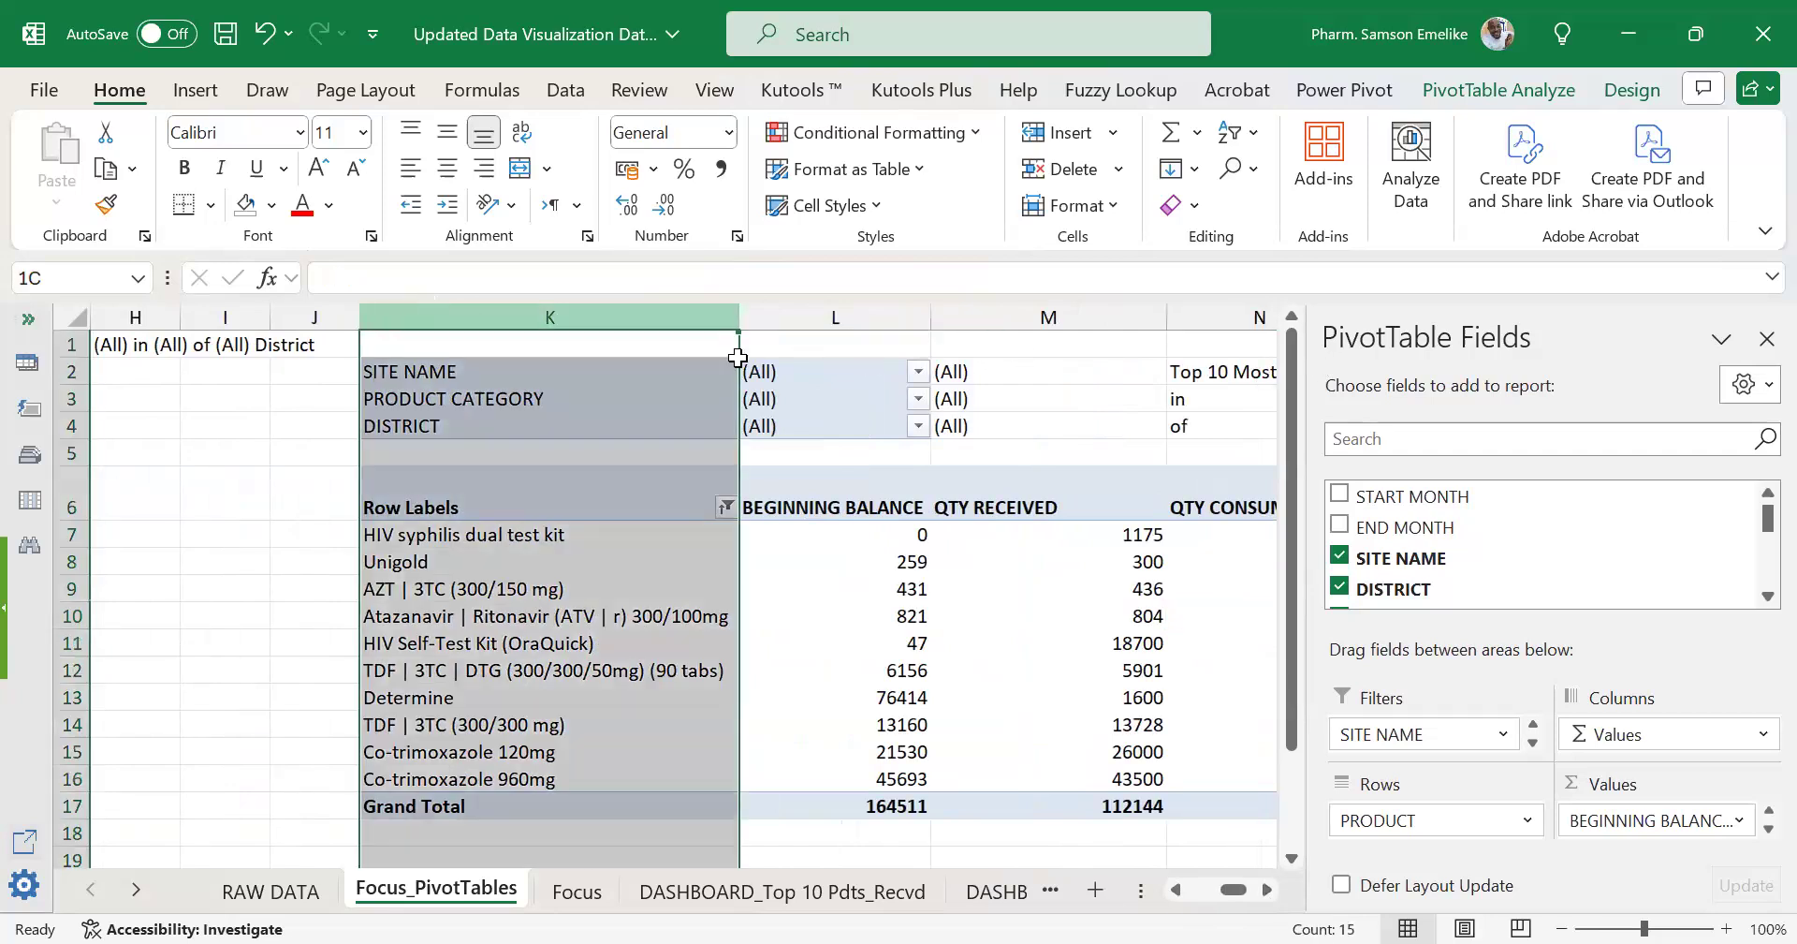
key(shift+Right)
key(shift+Right)
key(shift+Right)
key(shift+Right)
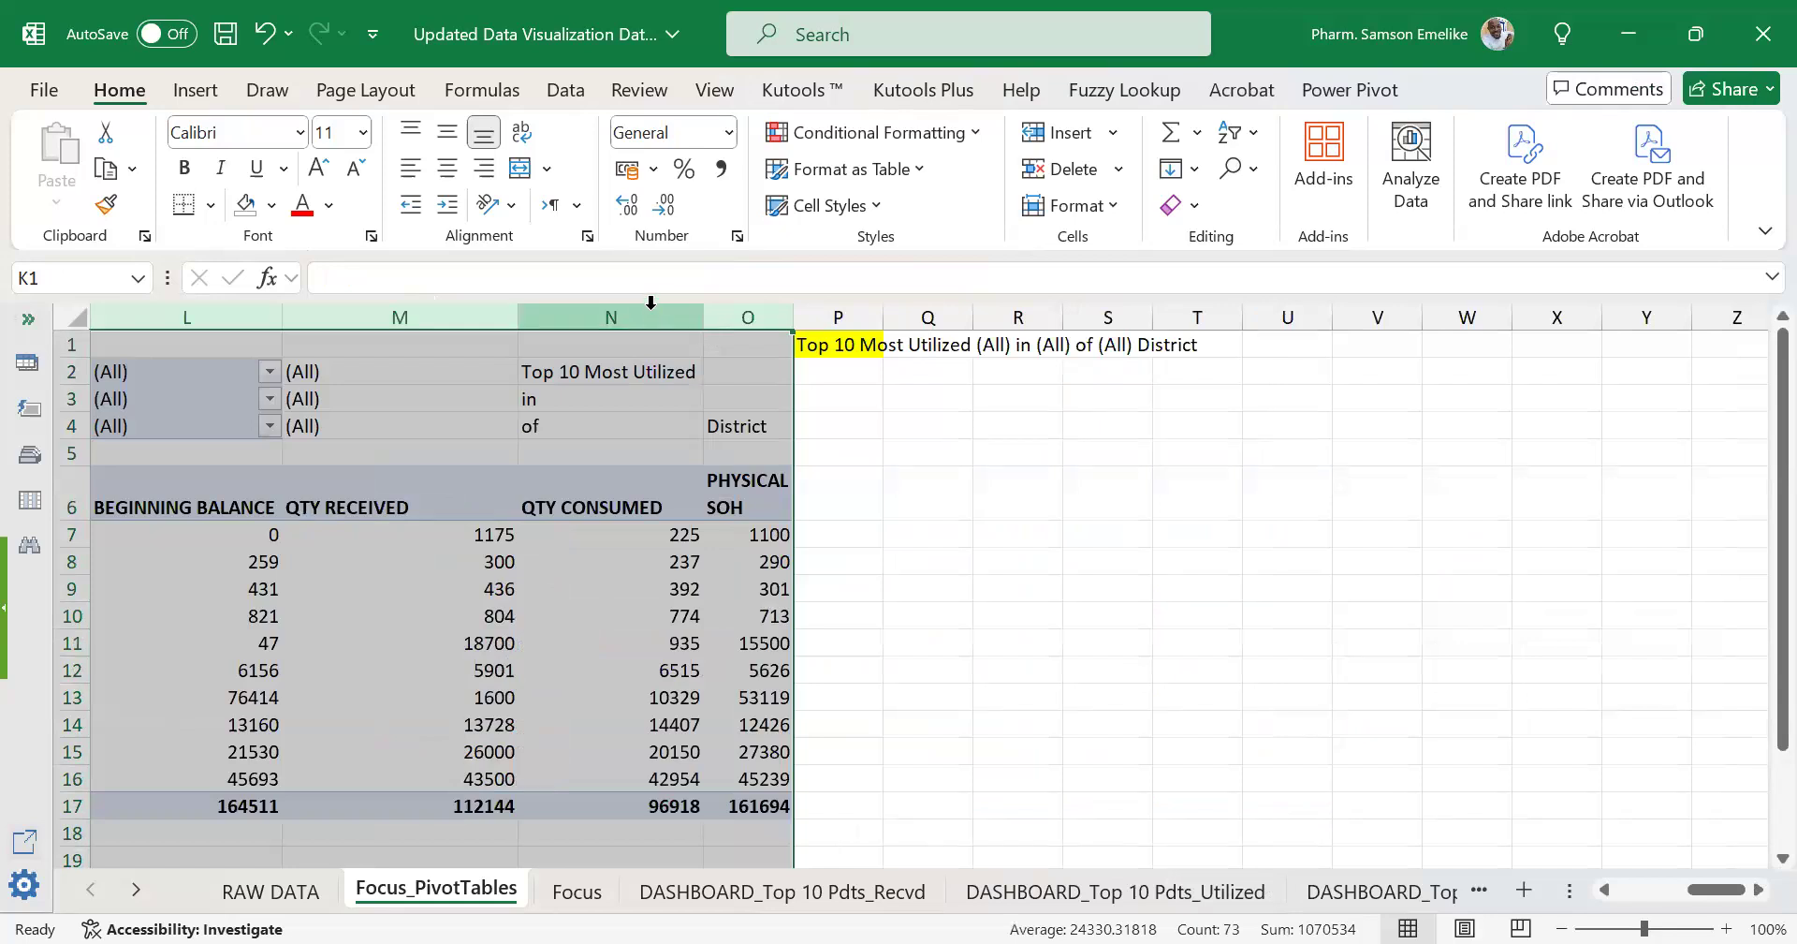
key(Delete)
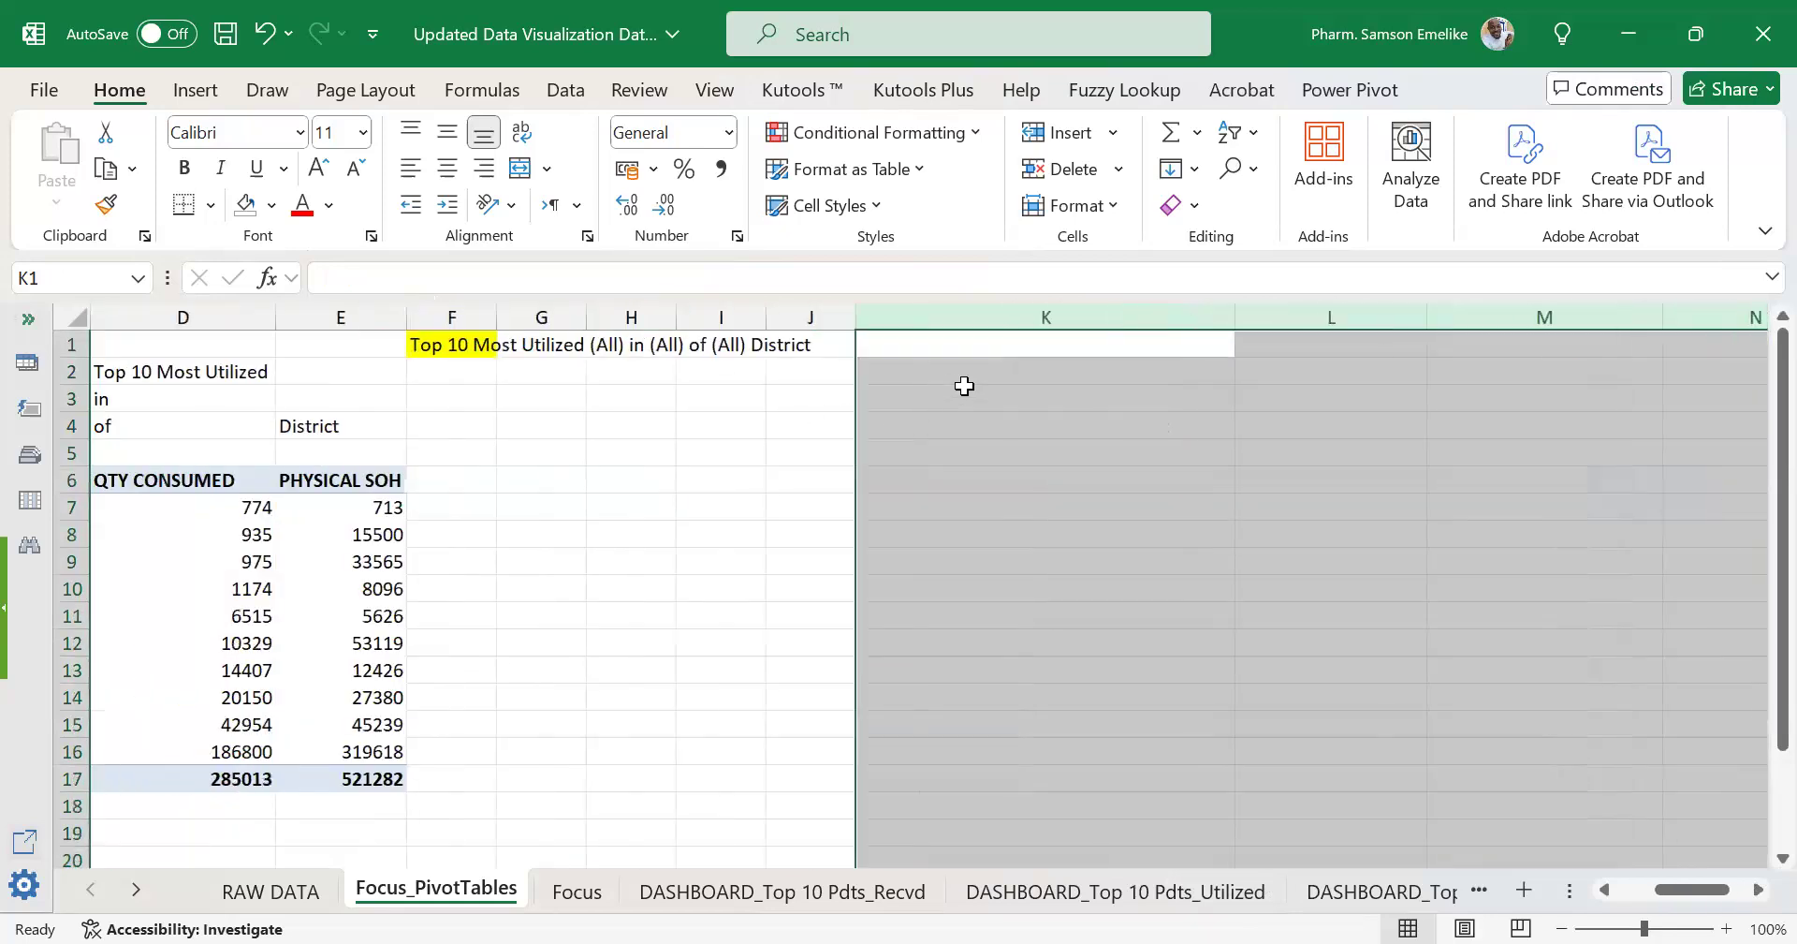
click(975, 348)
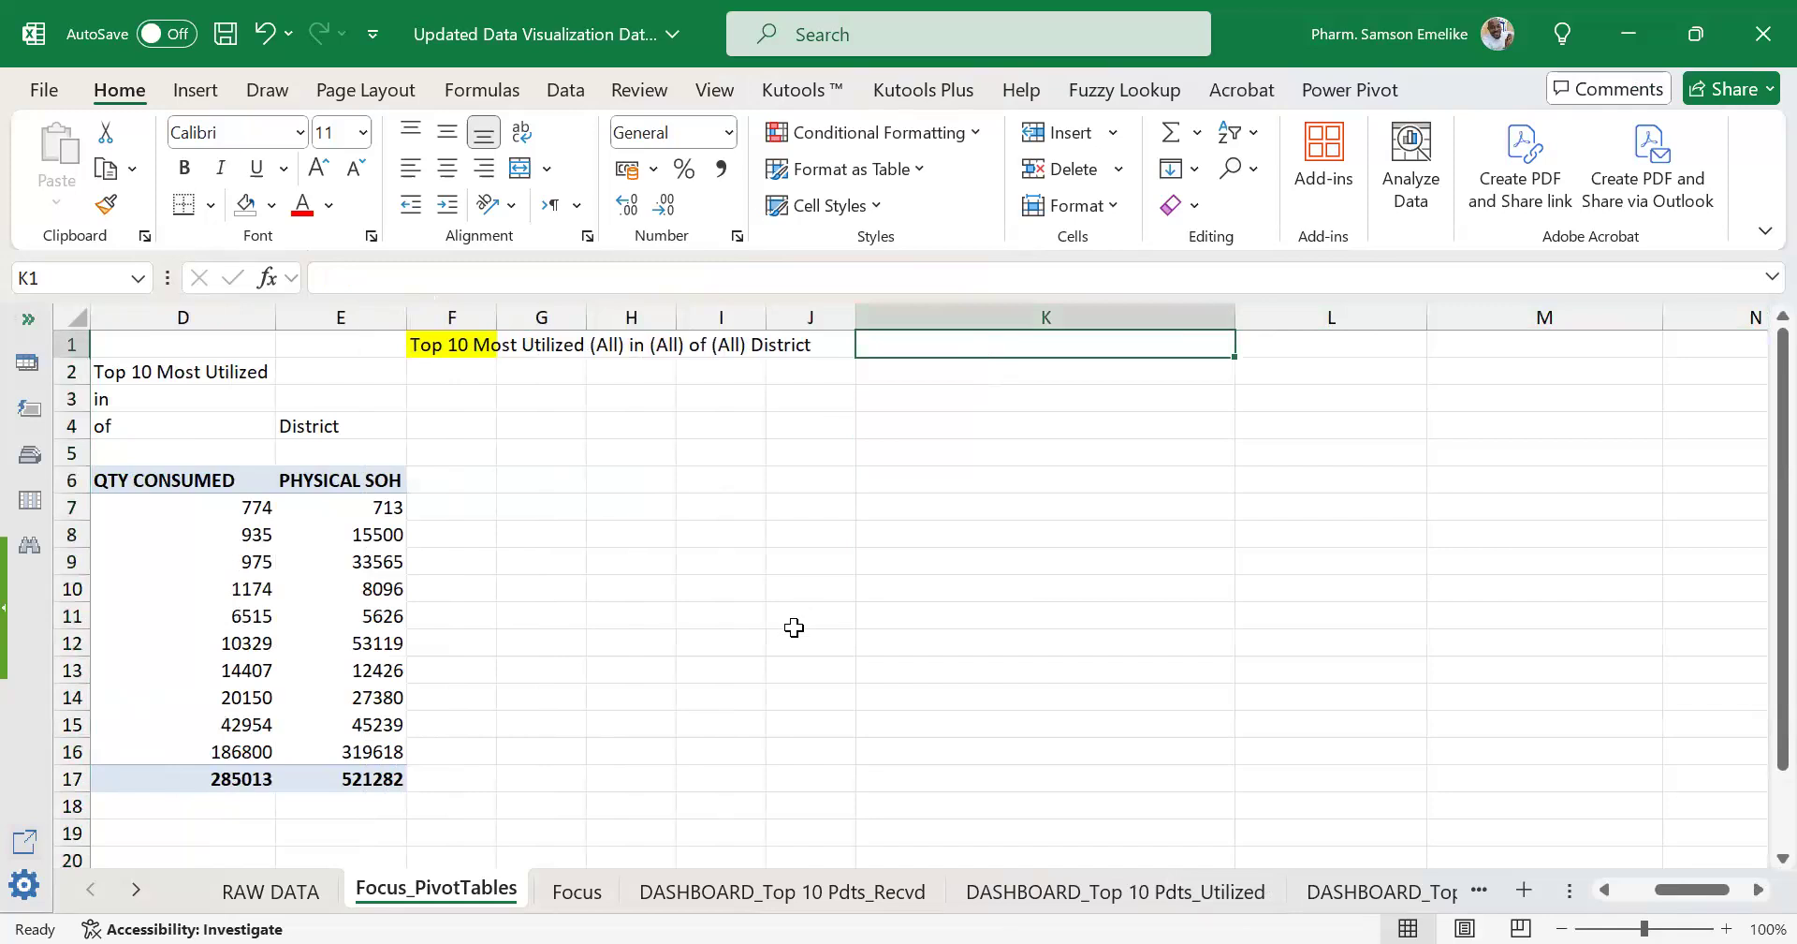
Insert a PivotTable from the Focus sheet's data range A1:L283, placed at cell K6 of the existing Focus_PivotTables sheet.
click(577, 894)
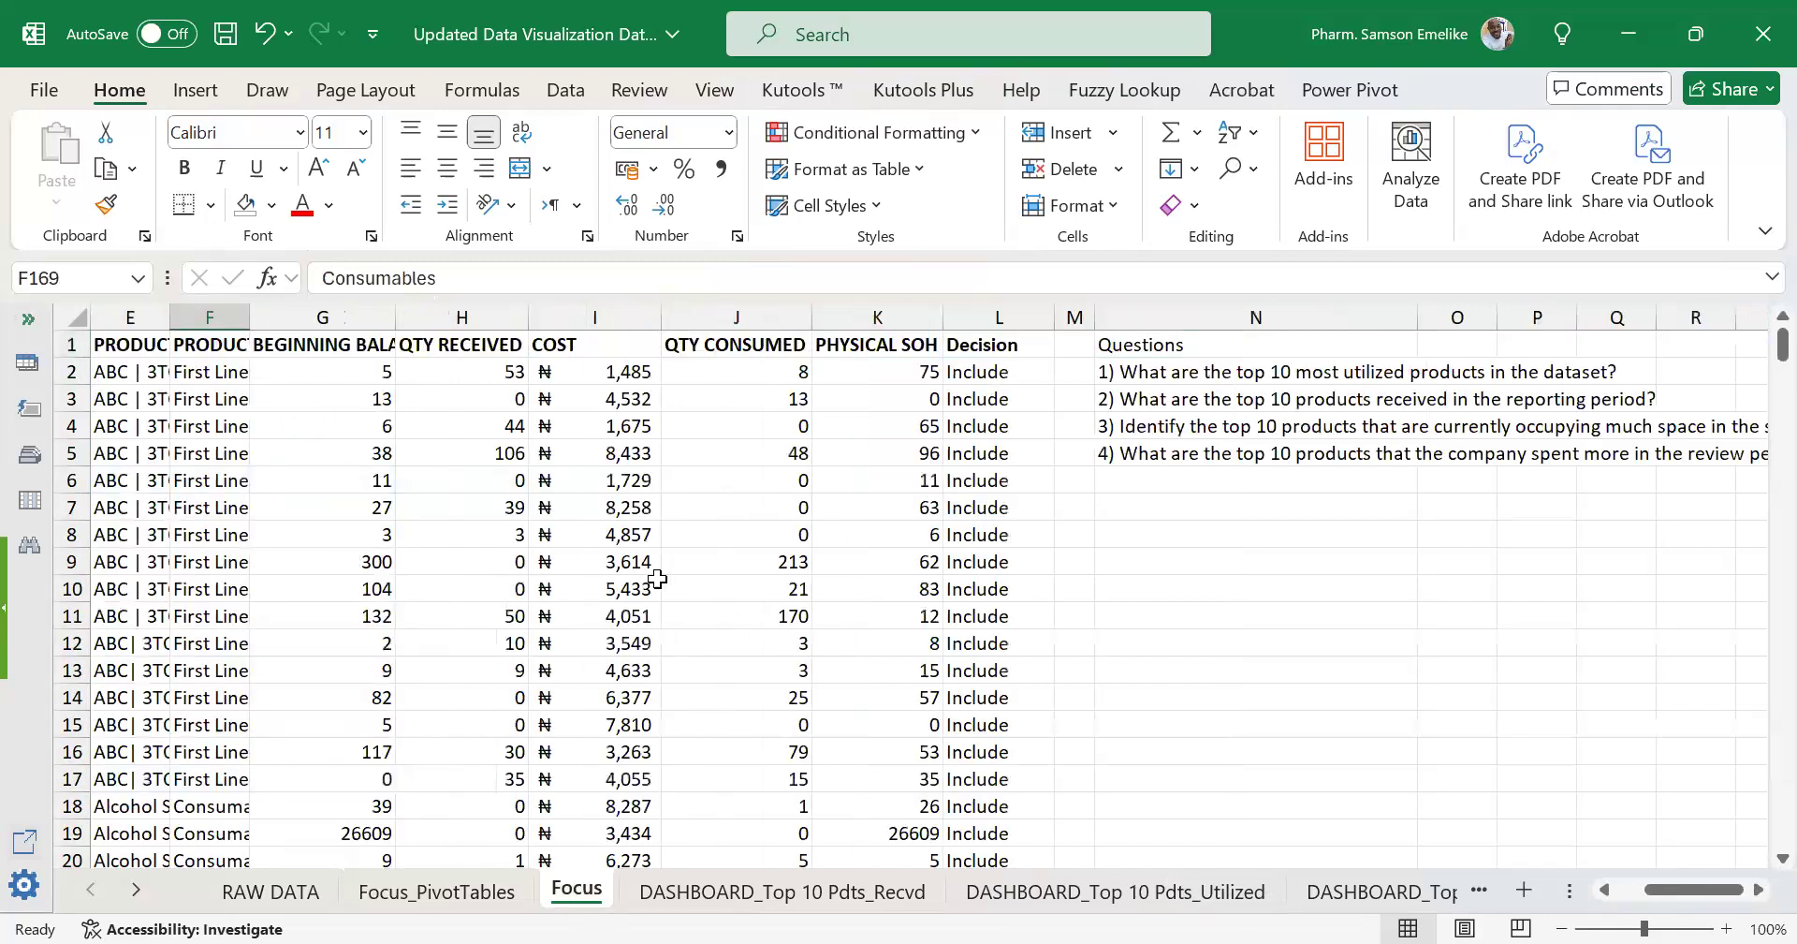
click(572, 558)
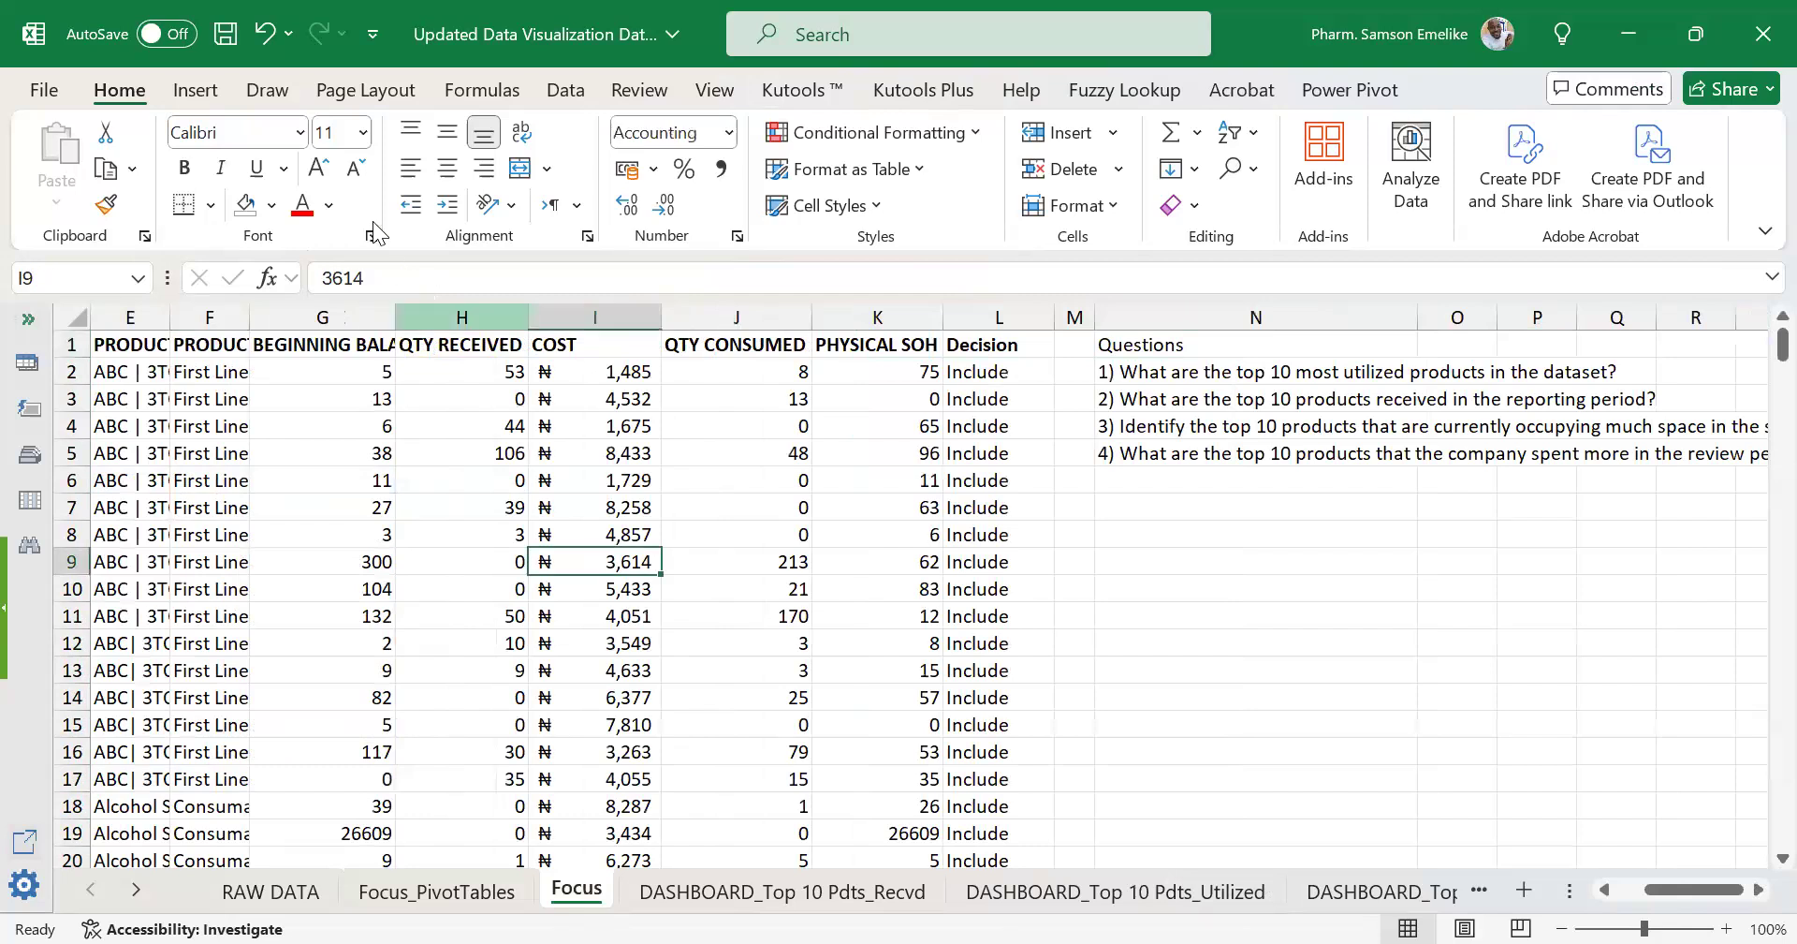
click(194, 90)
click(77, 147)
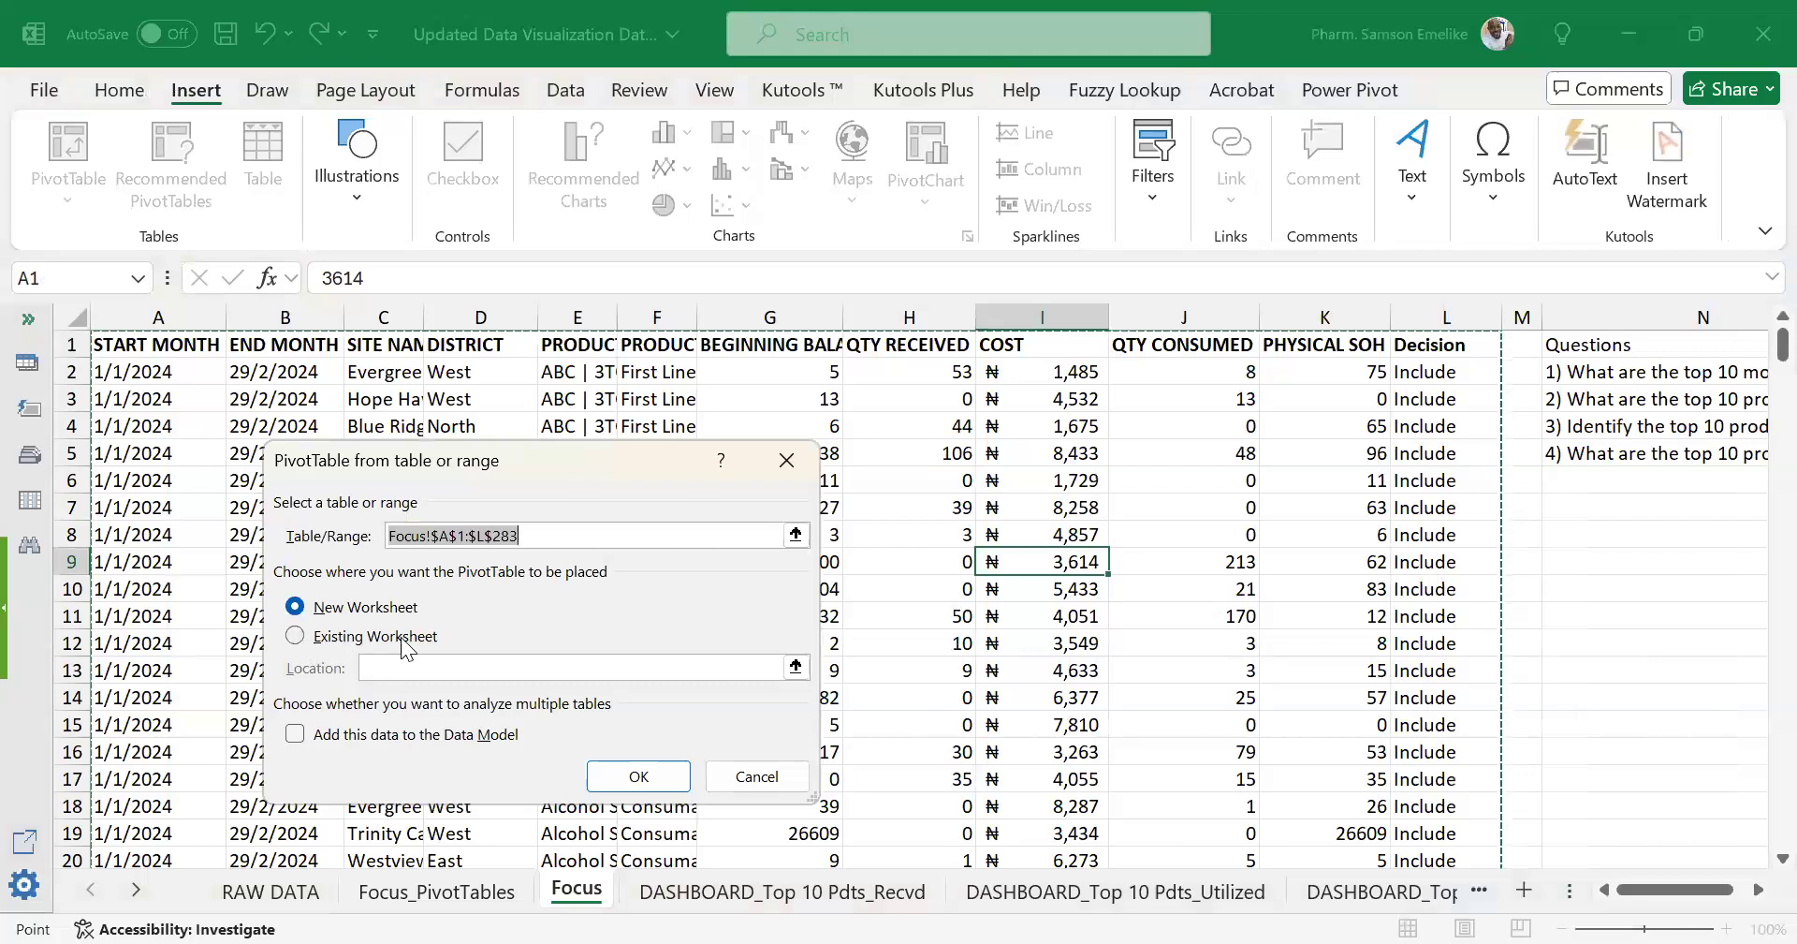
click(296, 637)
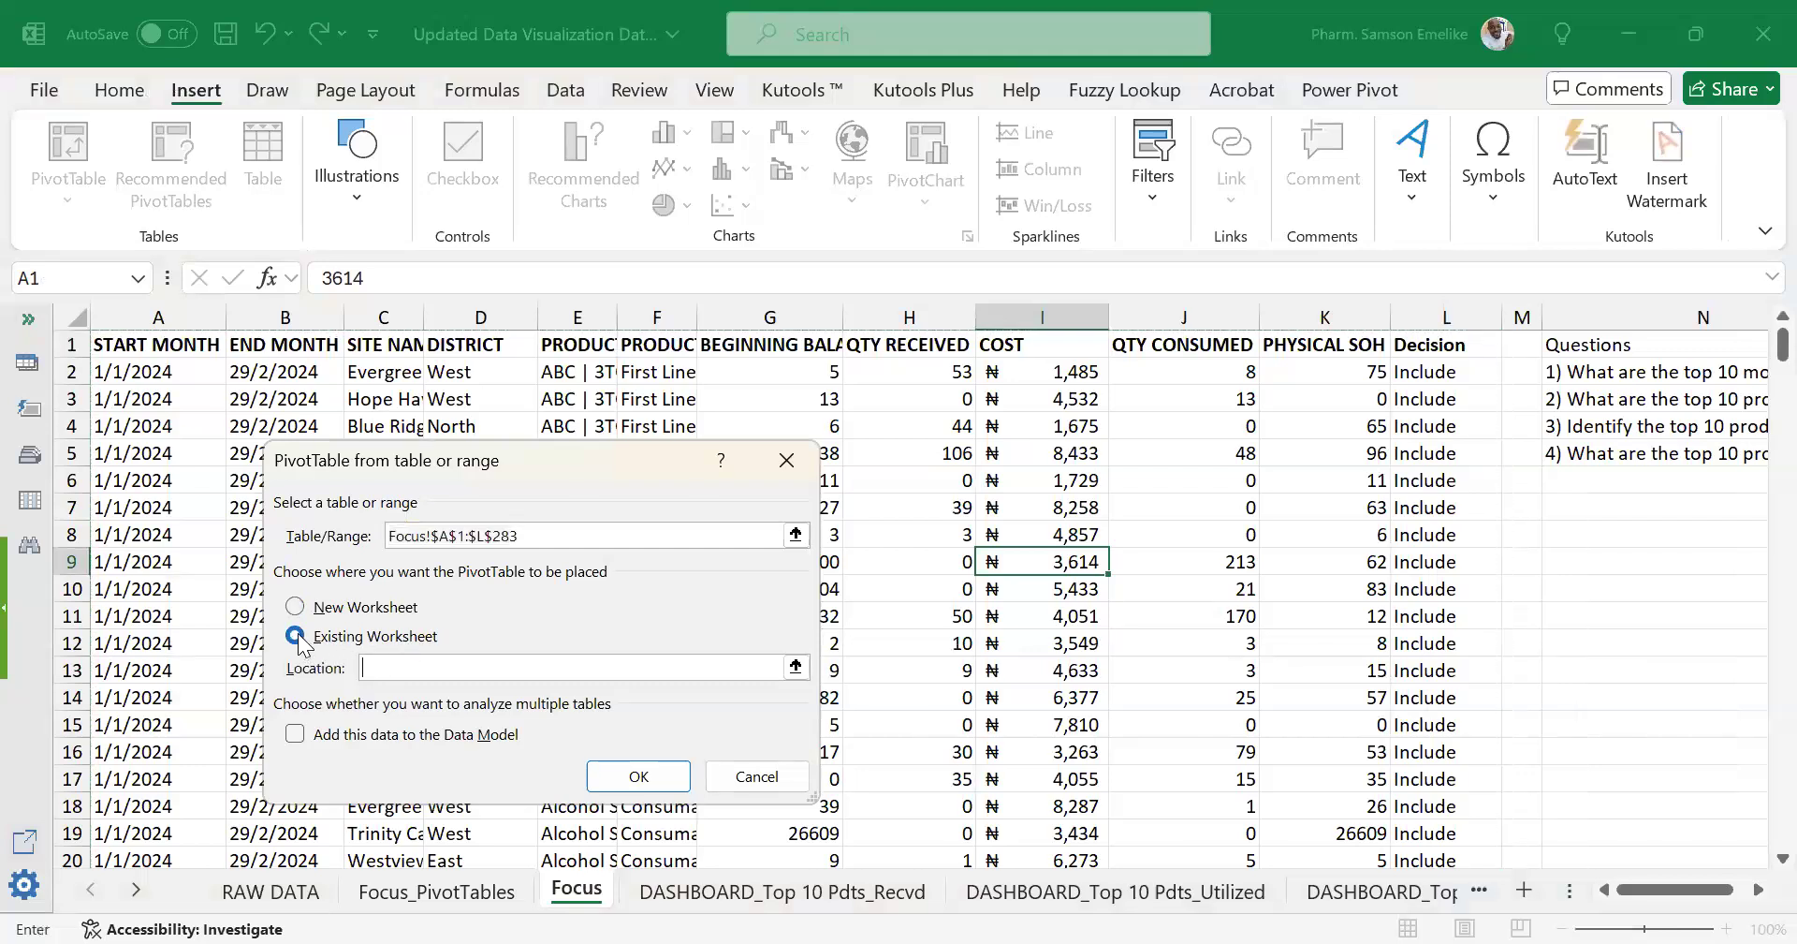
click(429, 894)
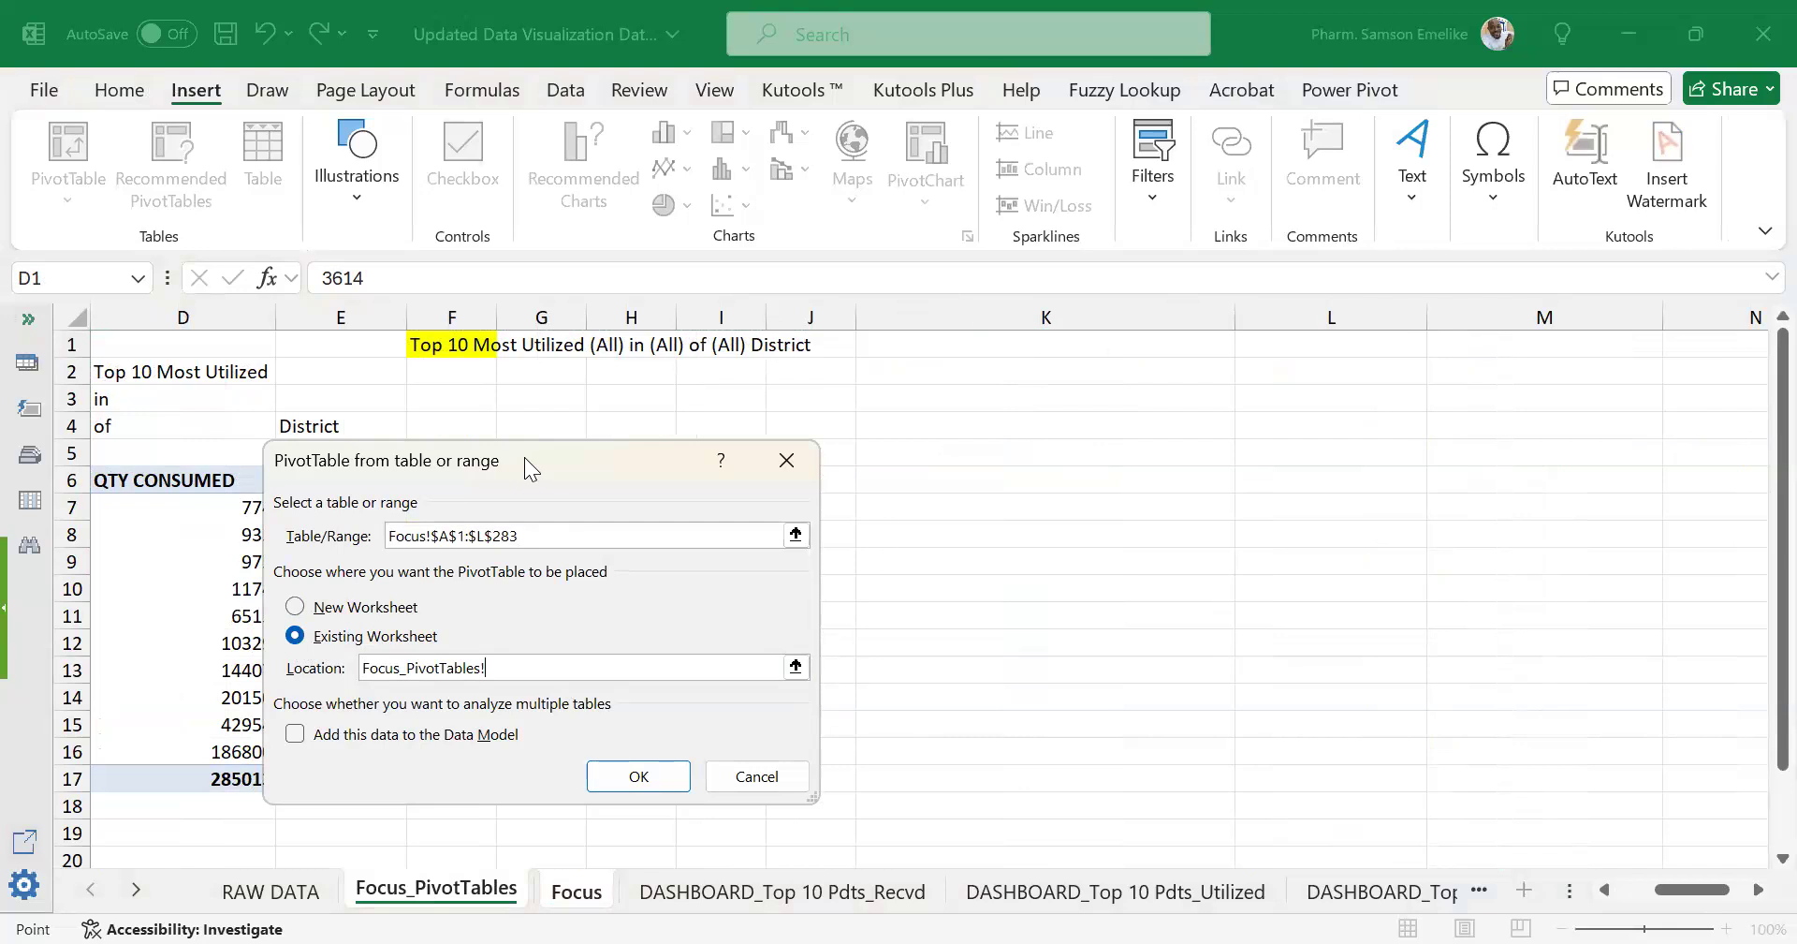
drag(1661, 902, 1039, 646)
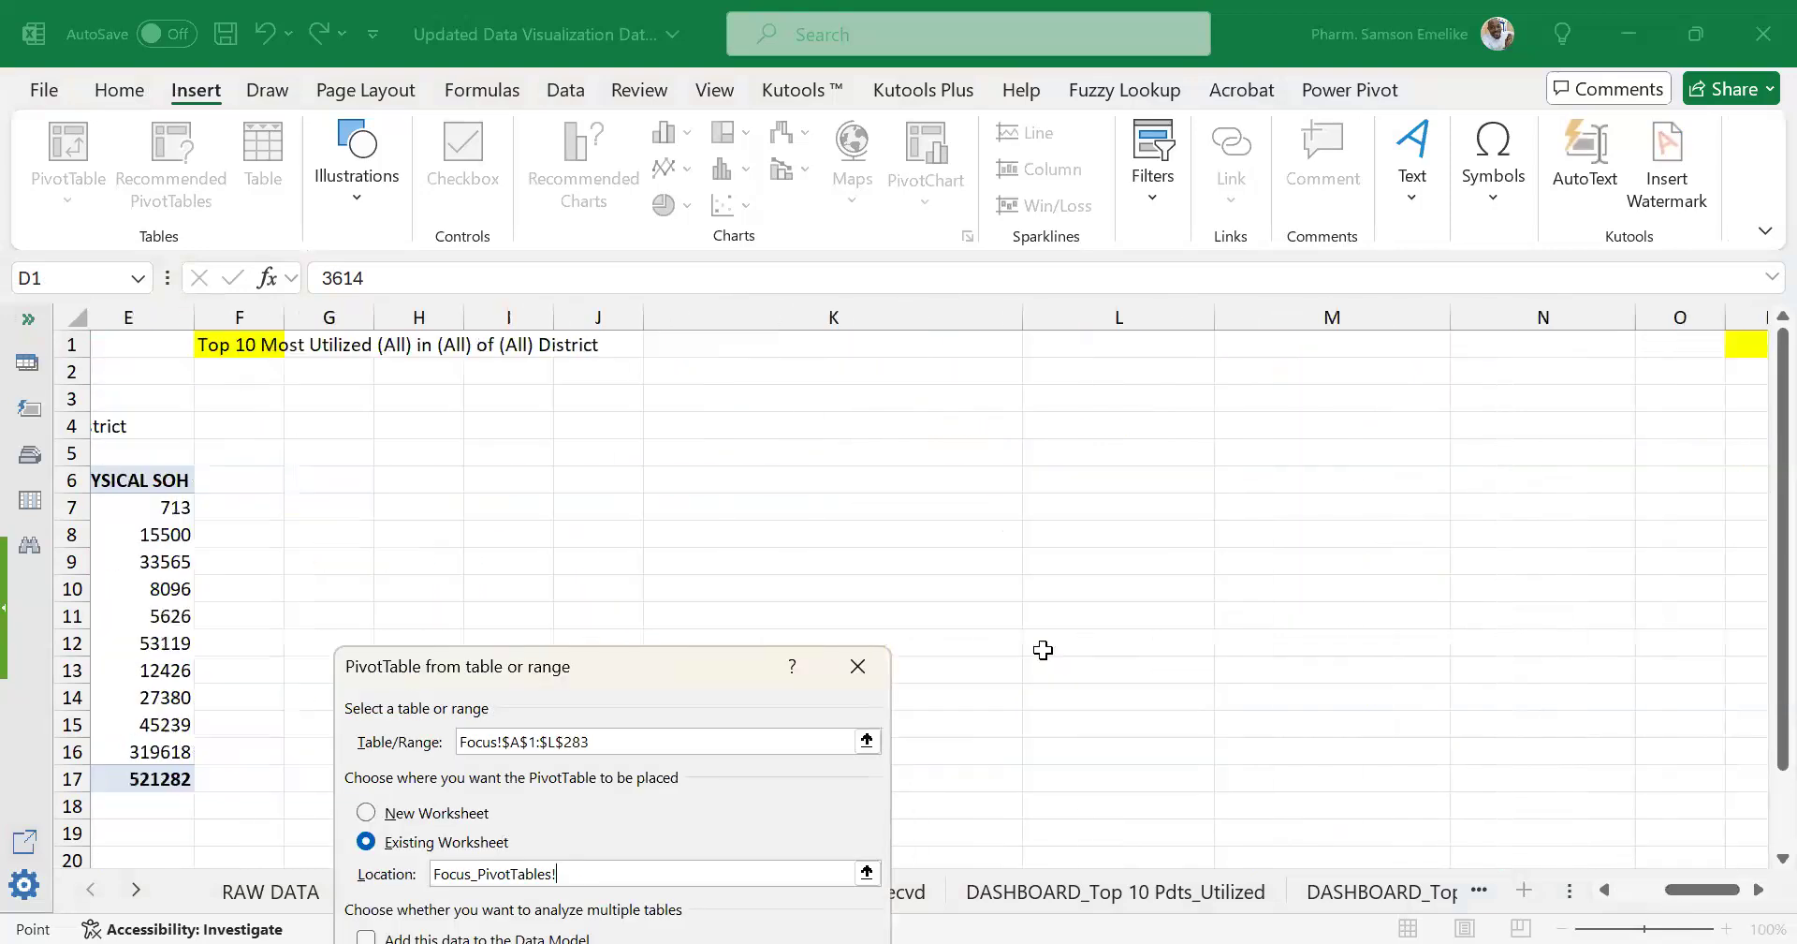
click(751, 484)
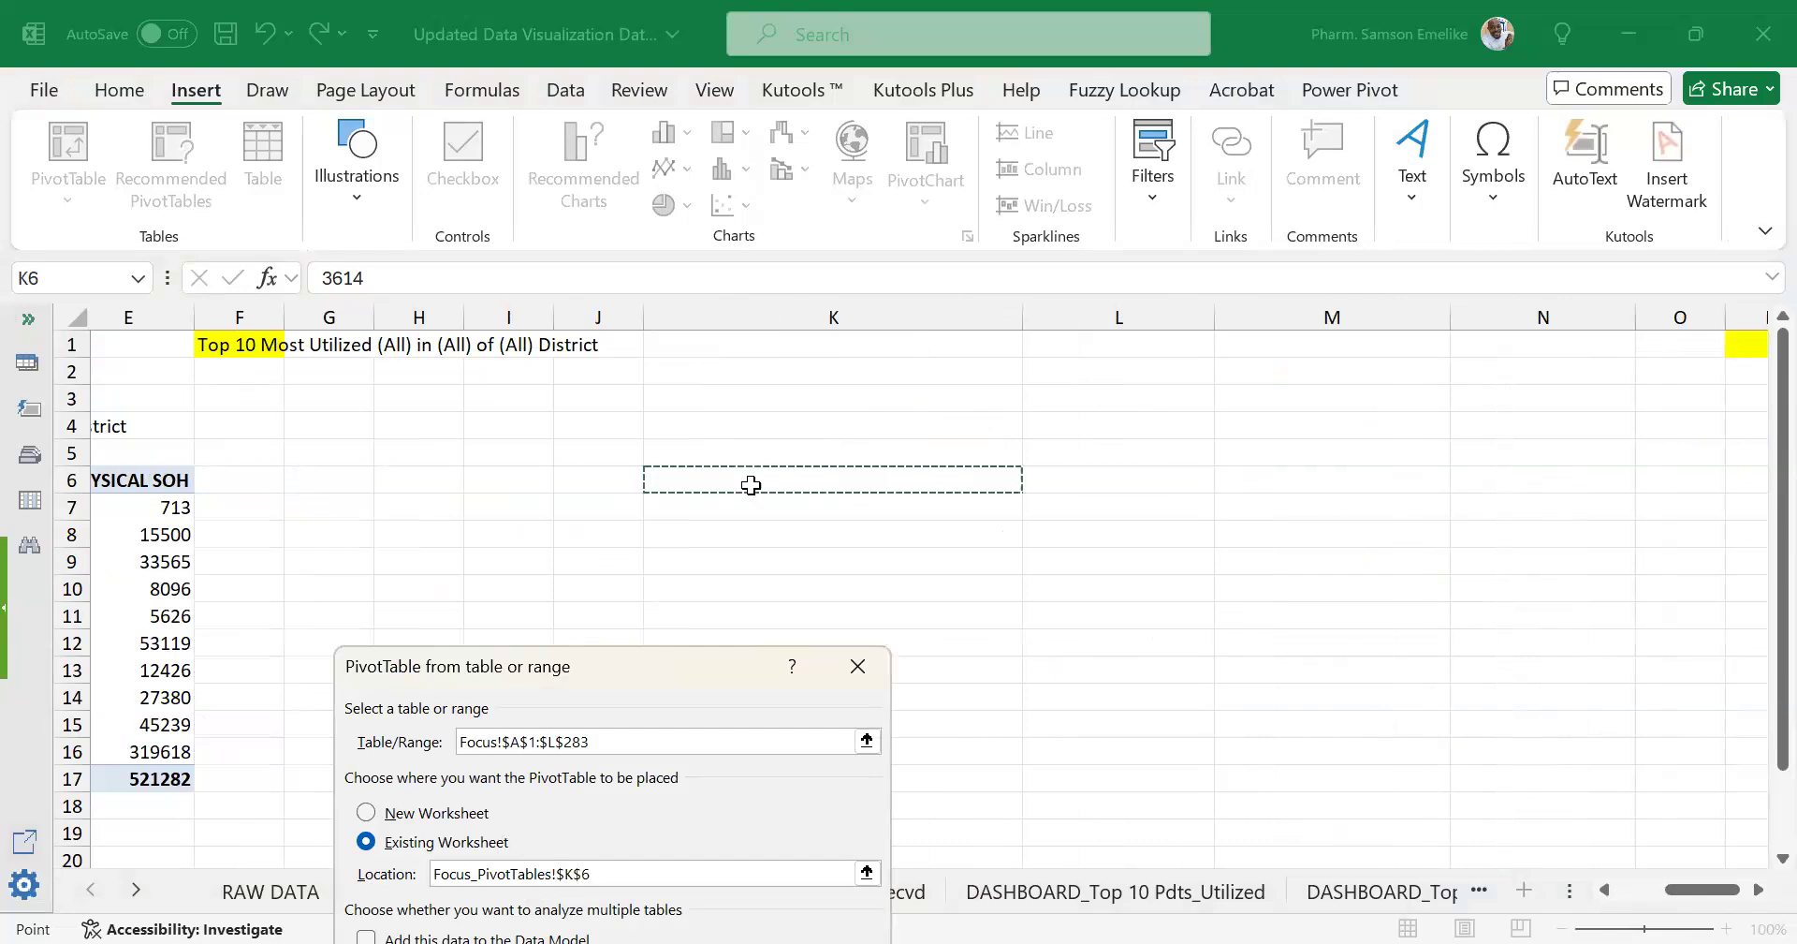
key(Return)
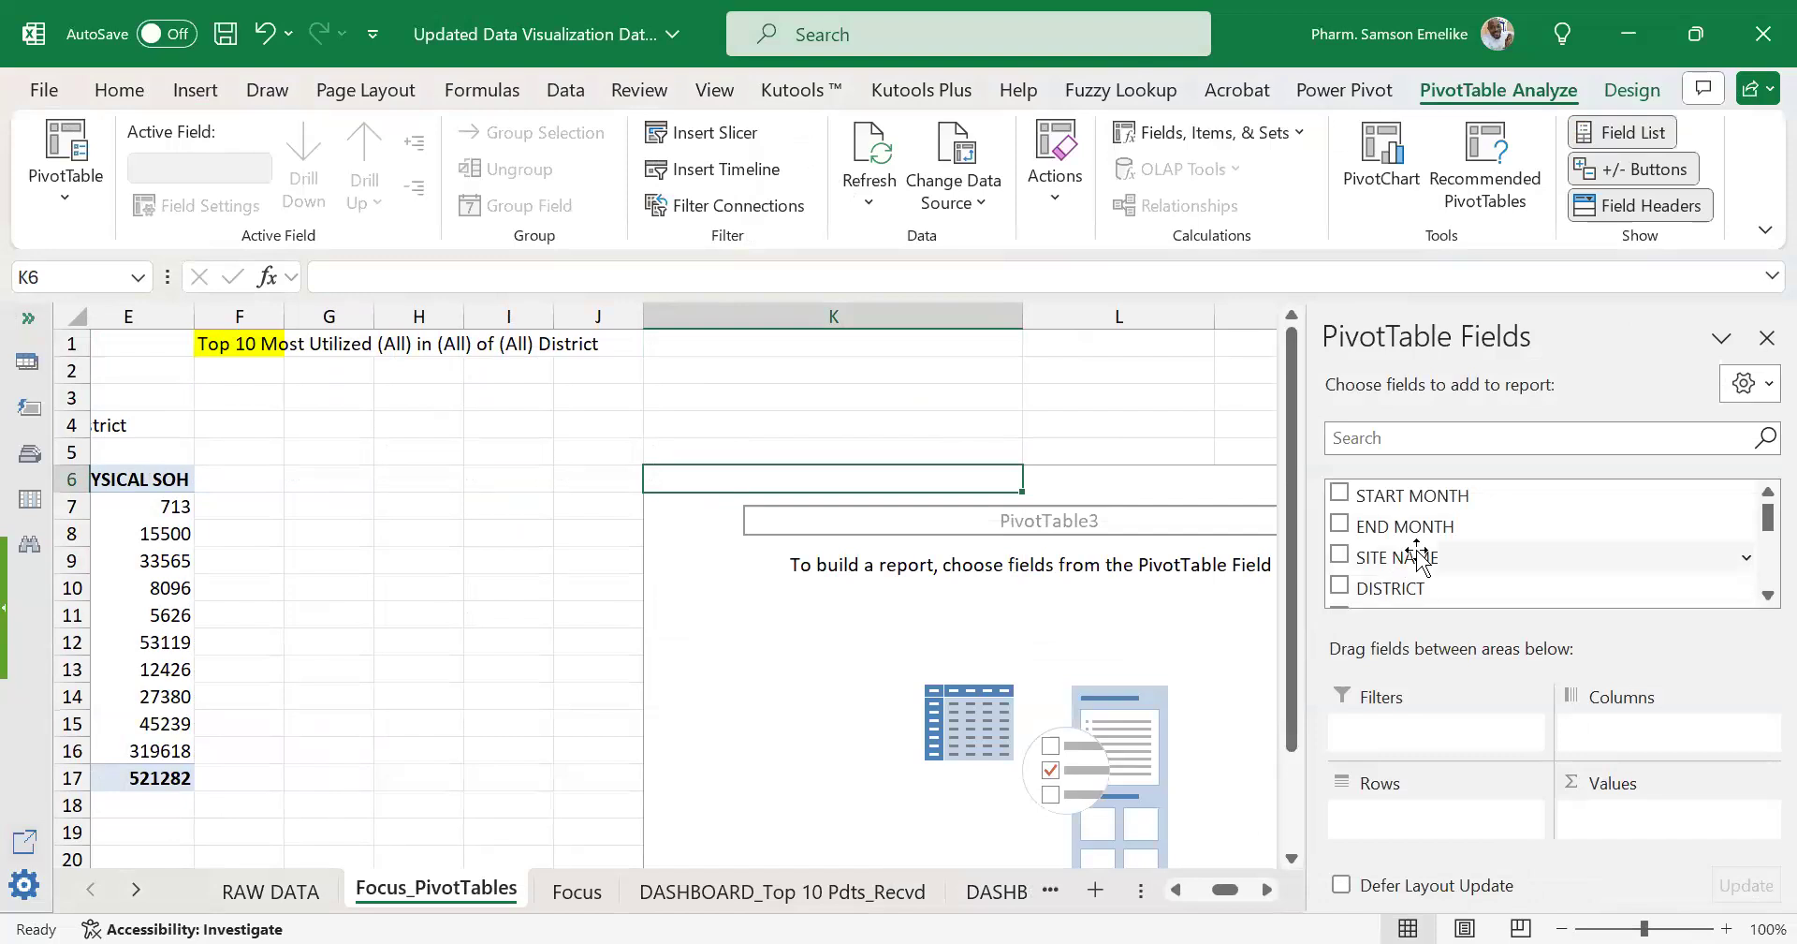
Lay out the new pivot table with PRODUCT as rows and BEGINNING BALANCE, QTY RECEIVED, QTY CONSUMED and PHYSICAL SOH as values.
scroll(1417, 557, down, 2)
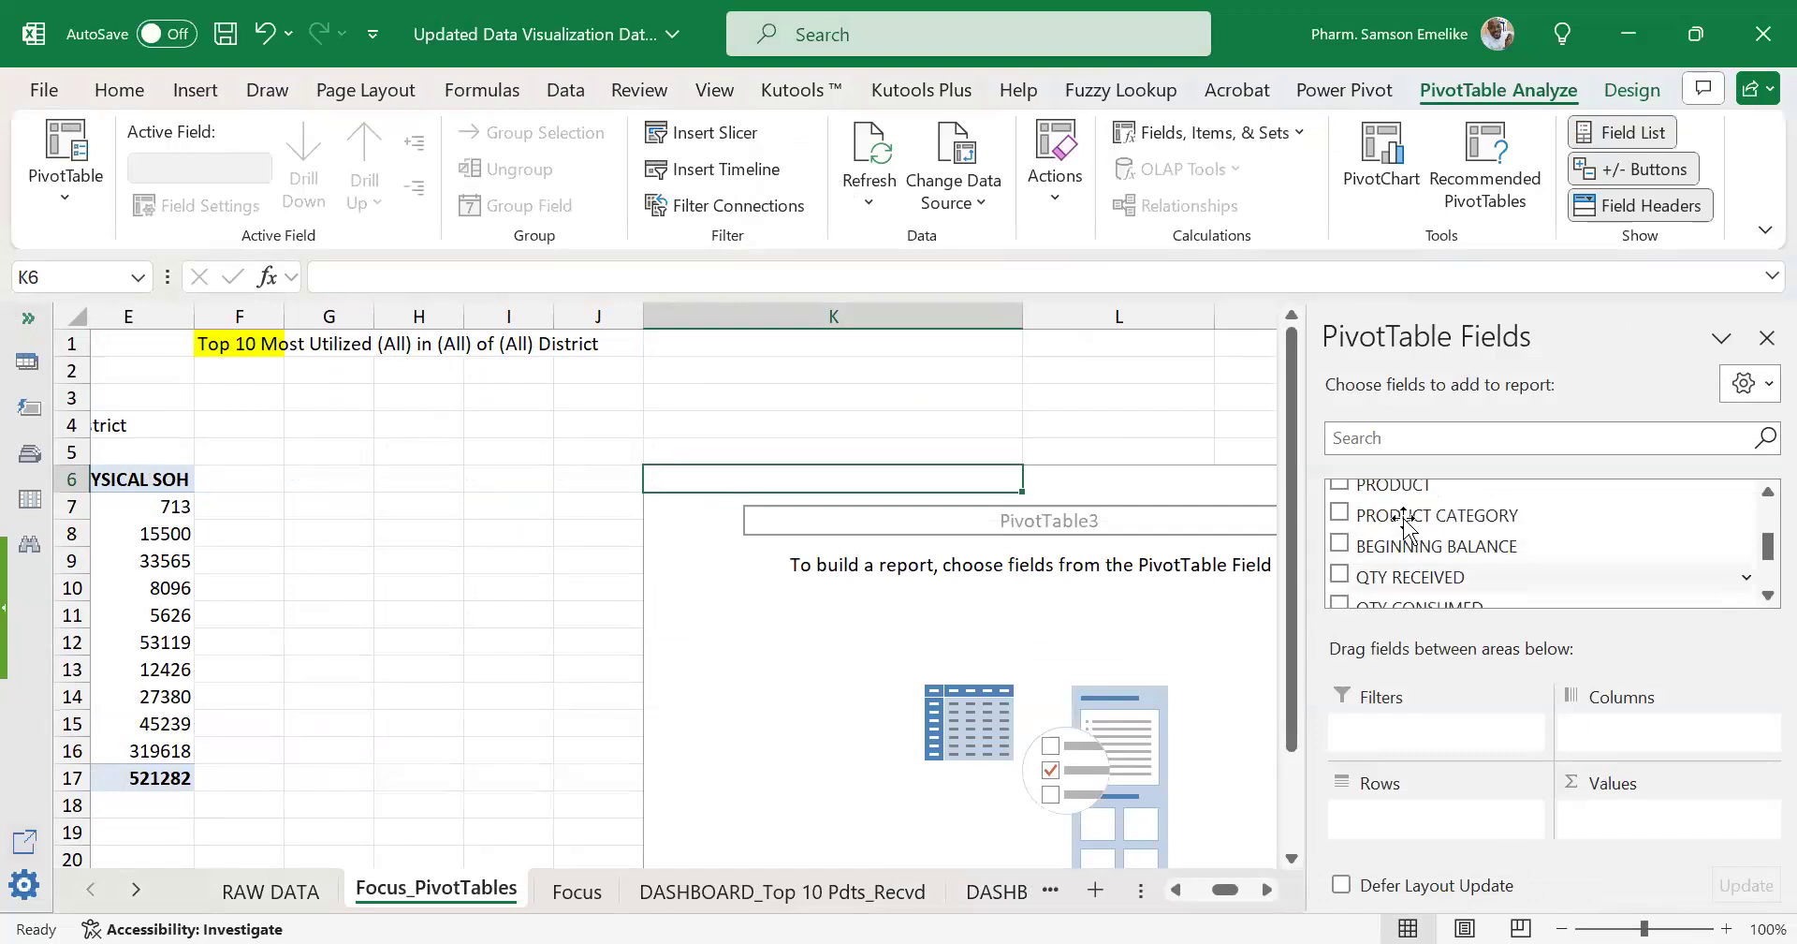
drag(1395, 487, 1414, 828)
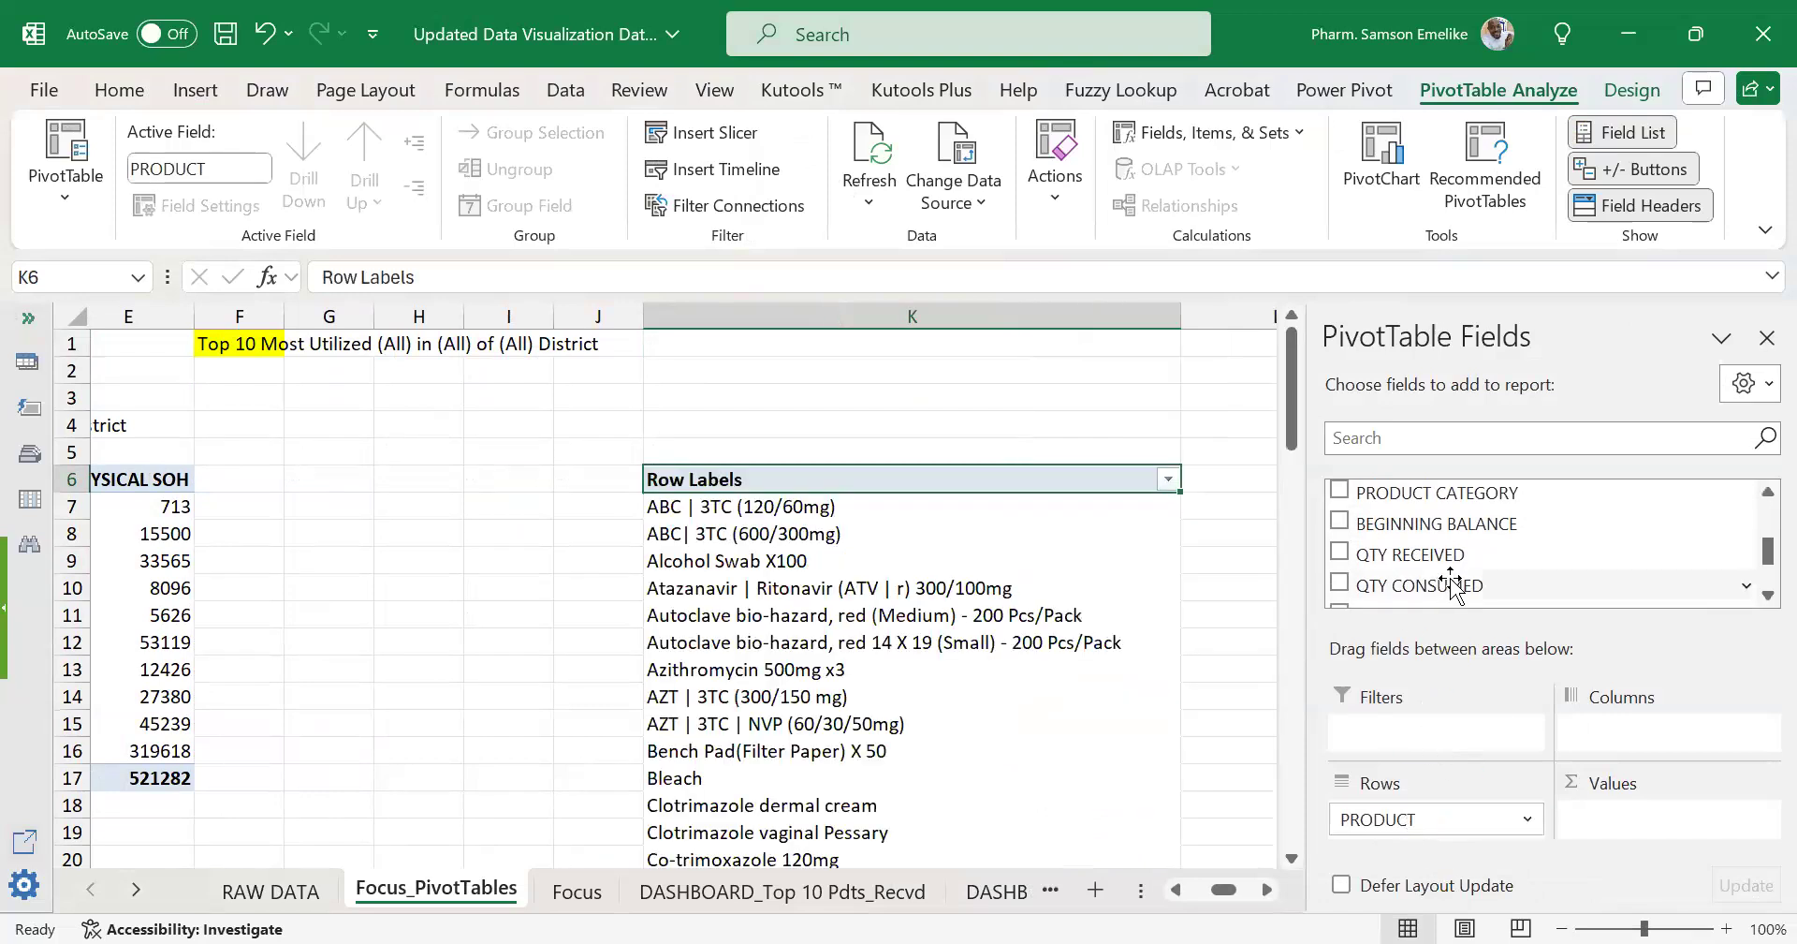
drag(1384, 526, 1645, 814)
drag(1414, 573, 1654, 840)
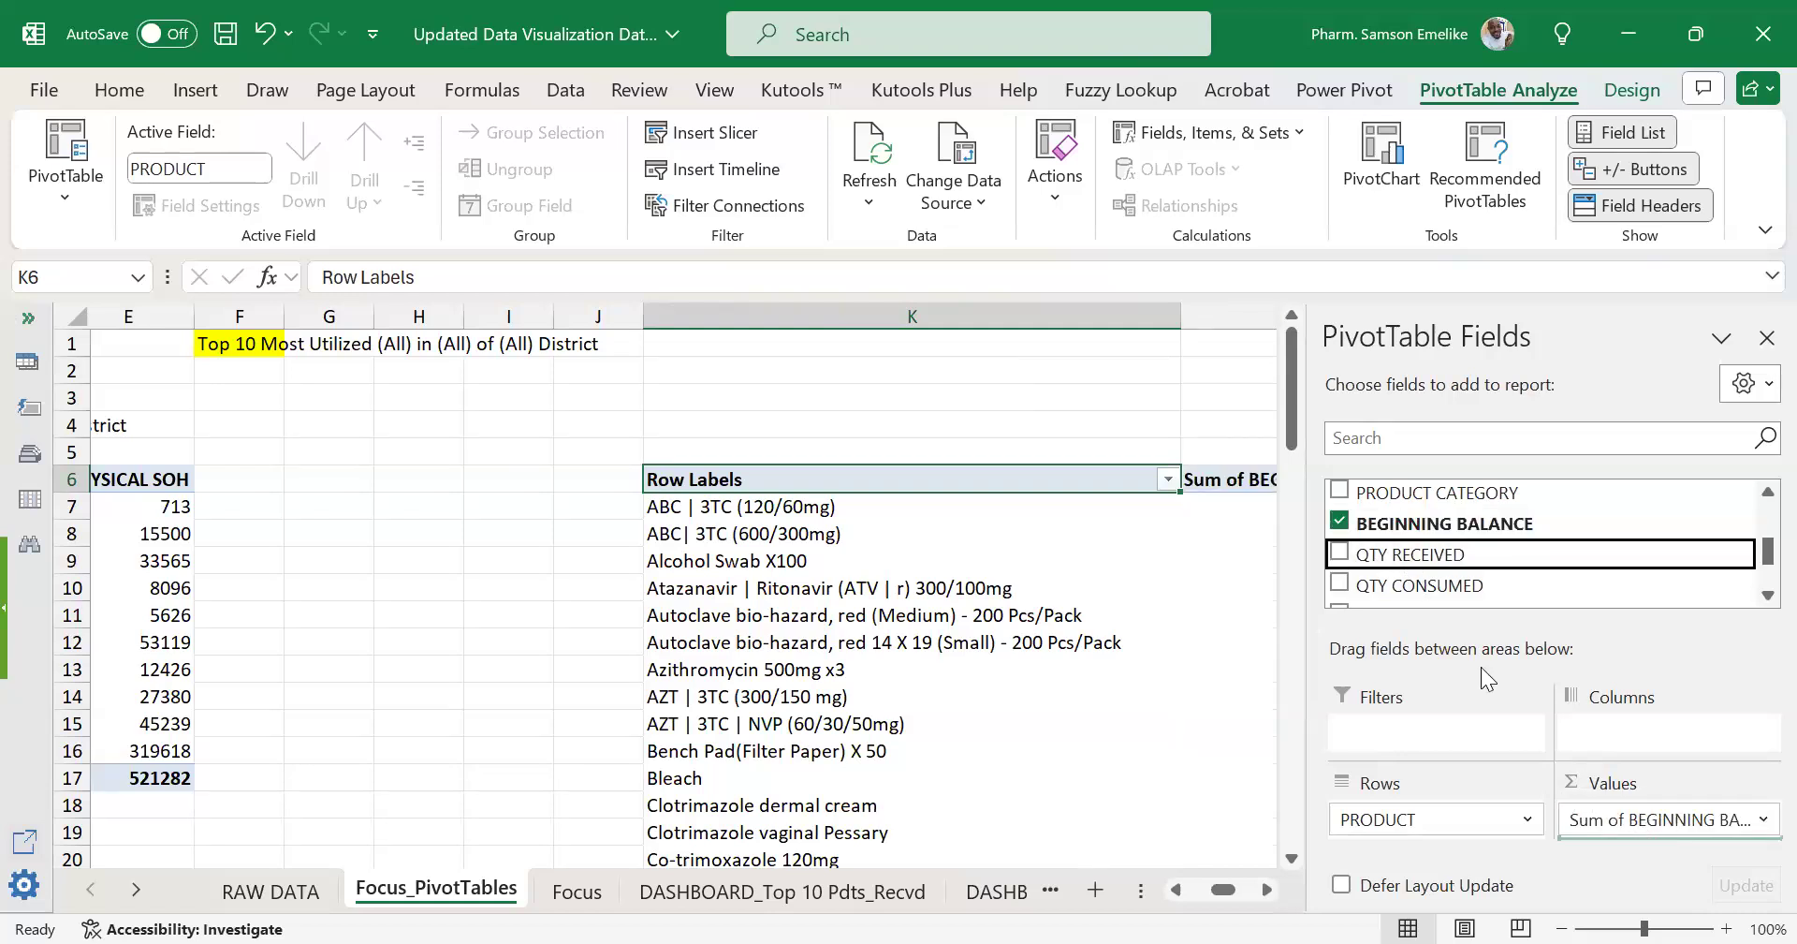
drag(1432, 585, 1650, 848)
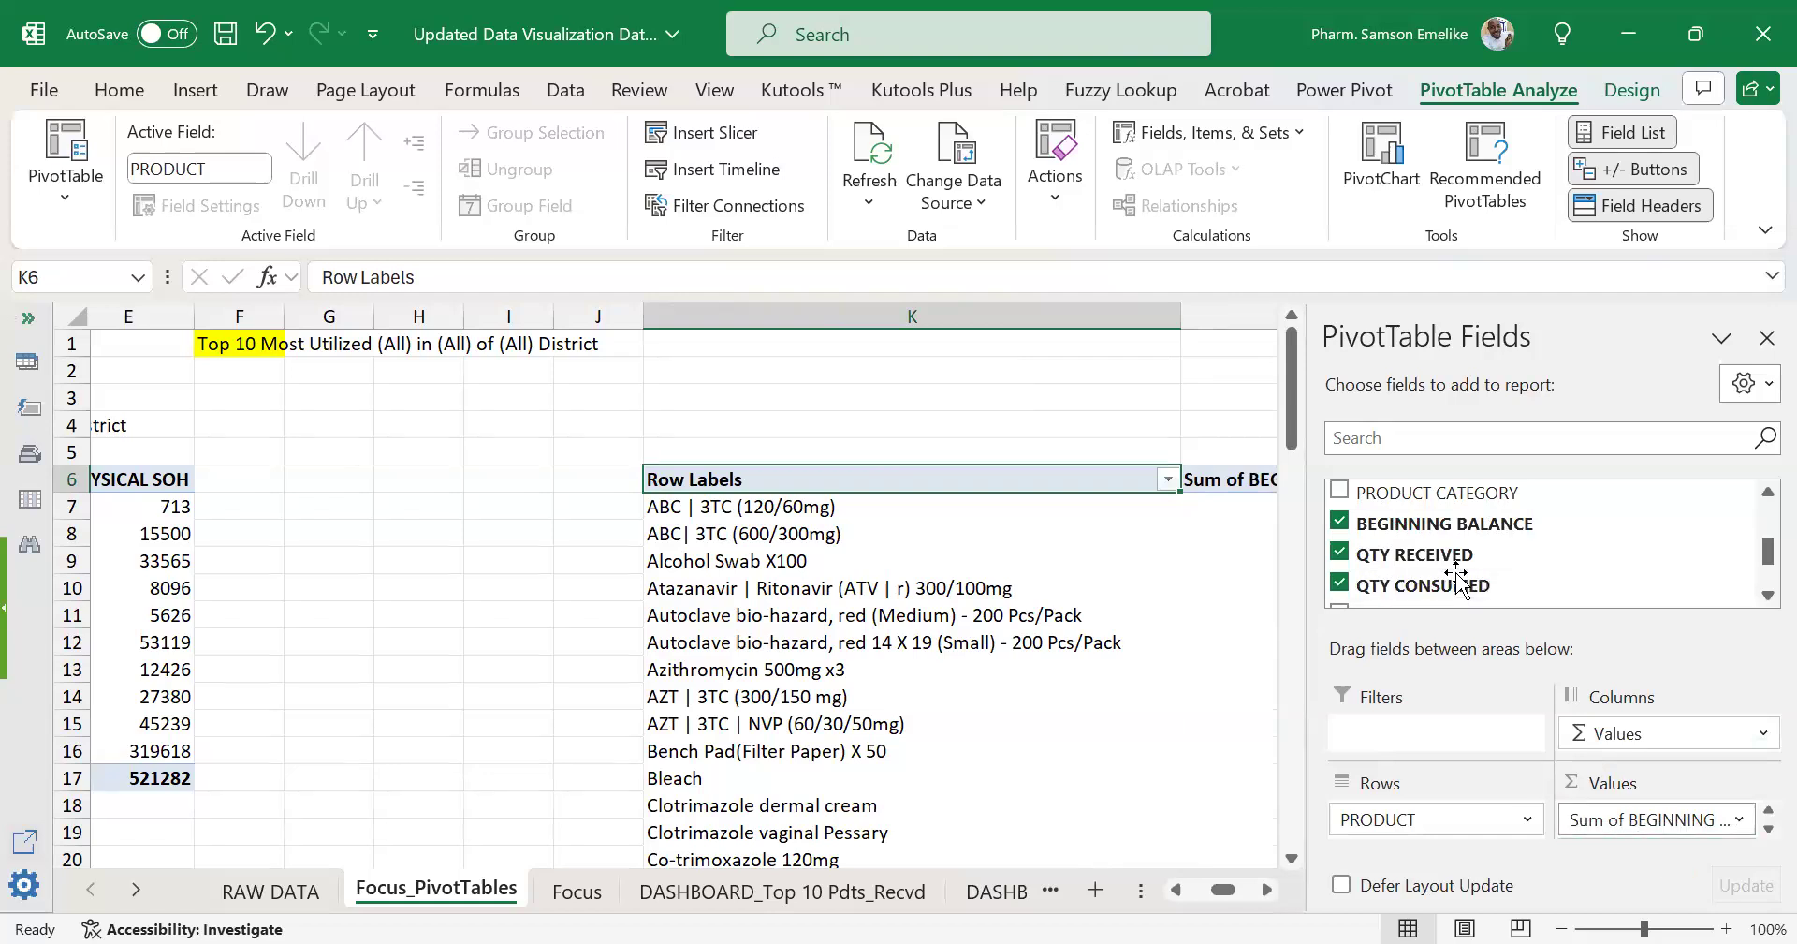
scroll(1418, 552, down, 1)
drag(1418, 552, 1655, 833)
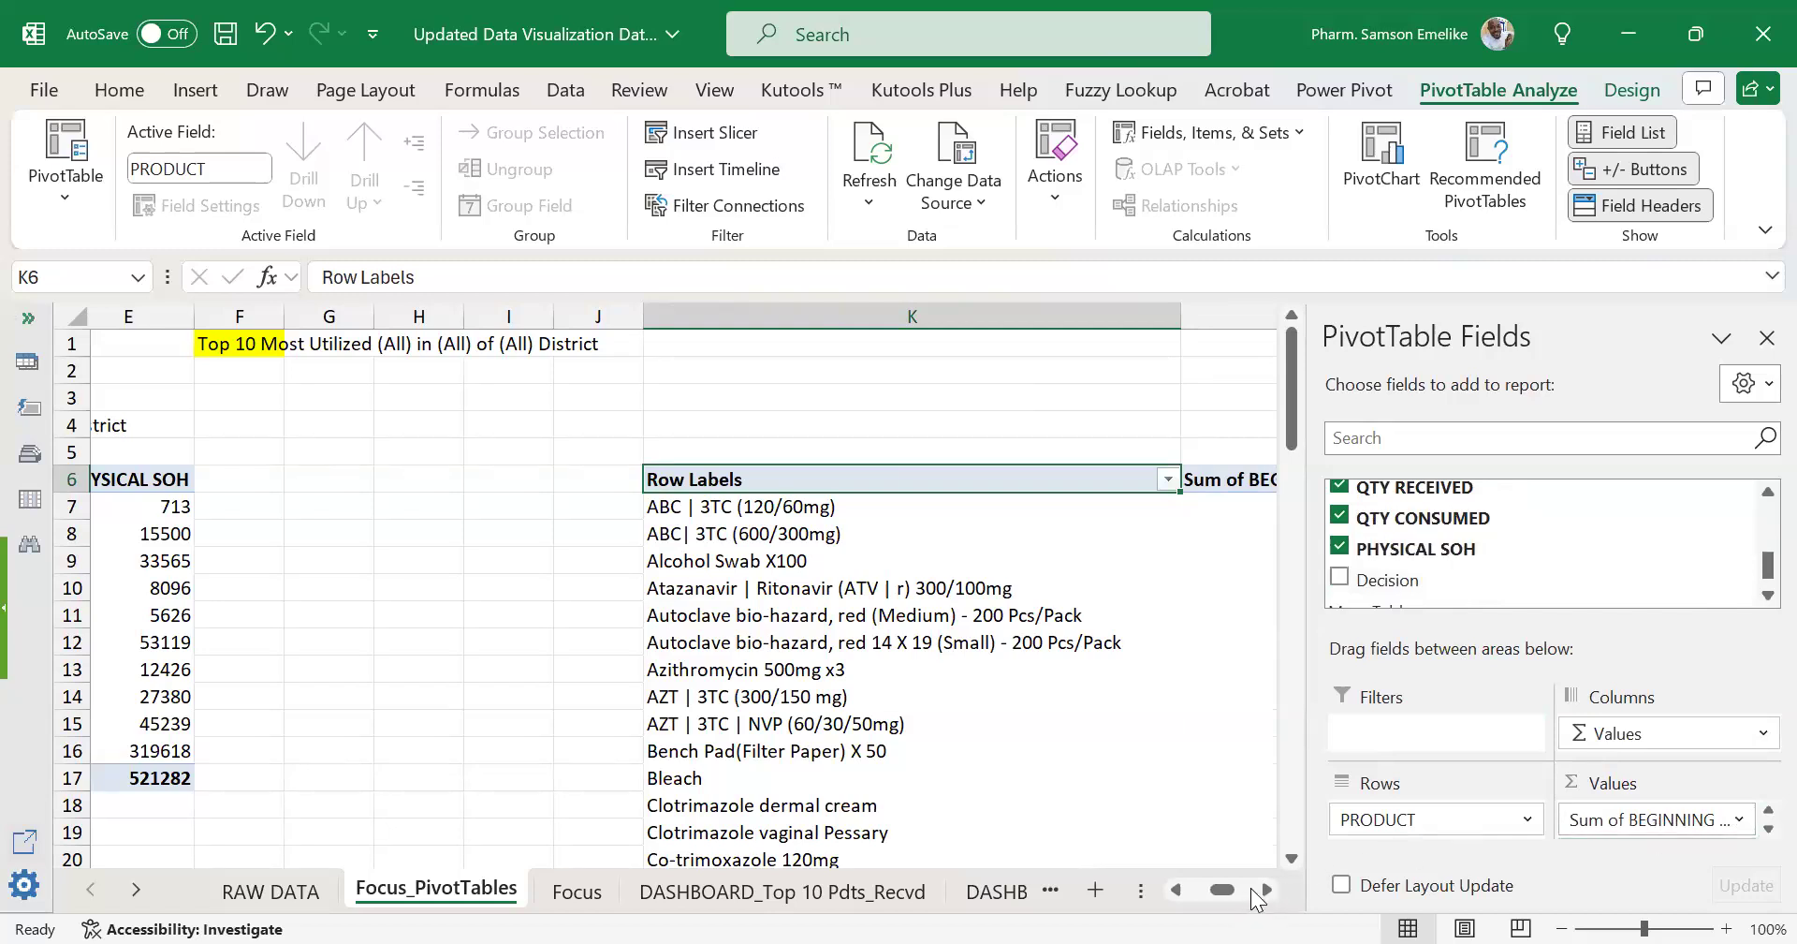
Summarize the new pivot table's QTY RECEIVED values by Sum instead of Count.
click(1266, 886)
click(1268, 889)
click(1267, 888)
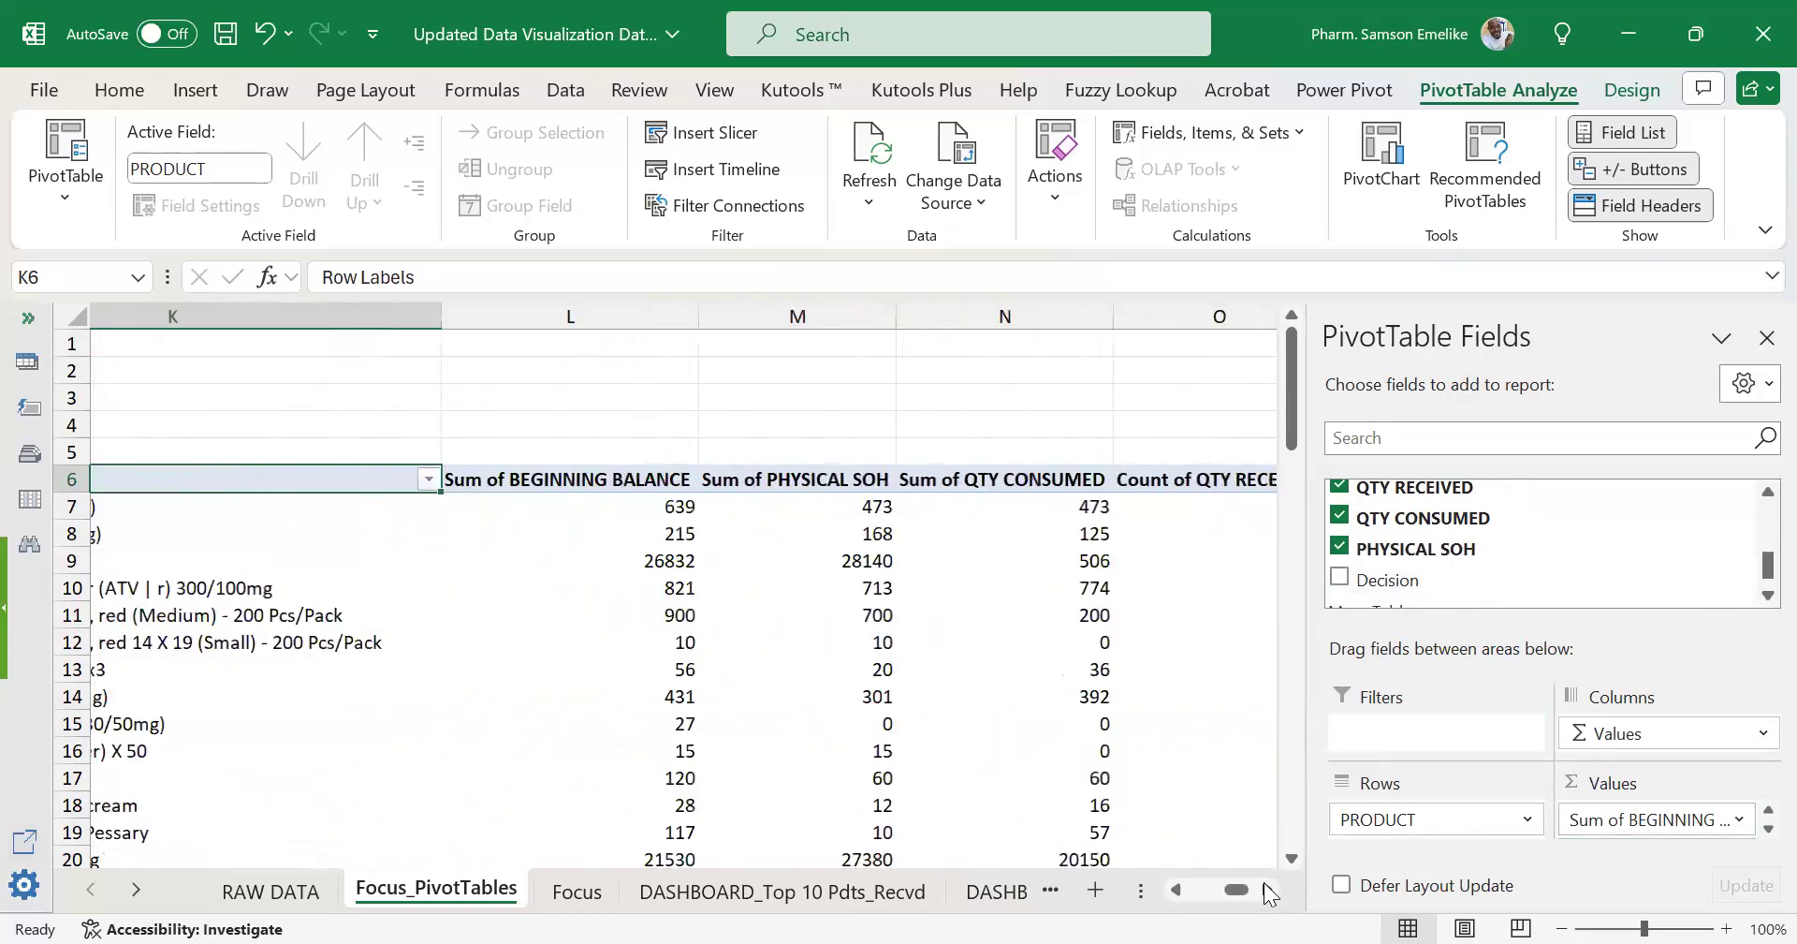
click(1268, 888)
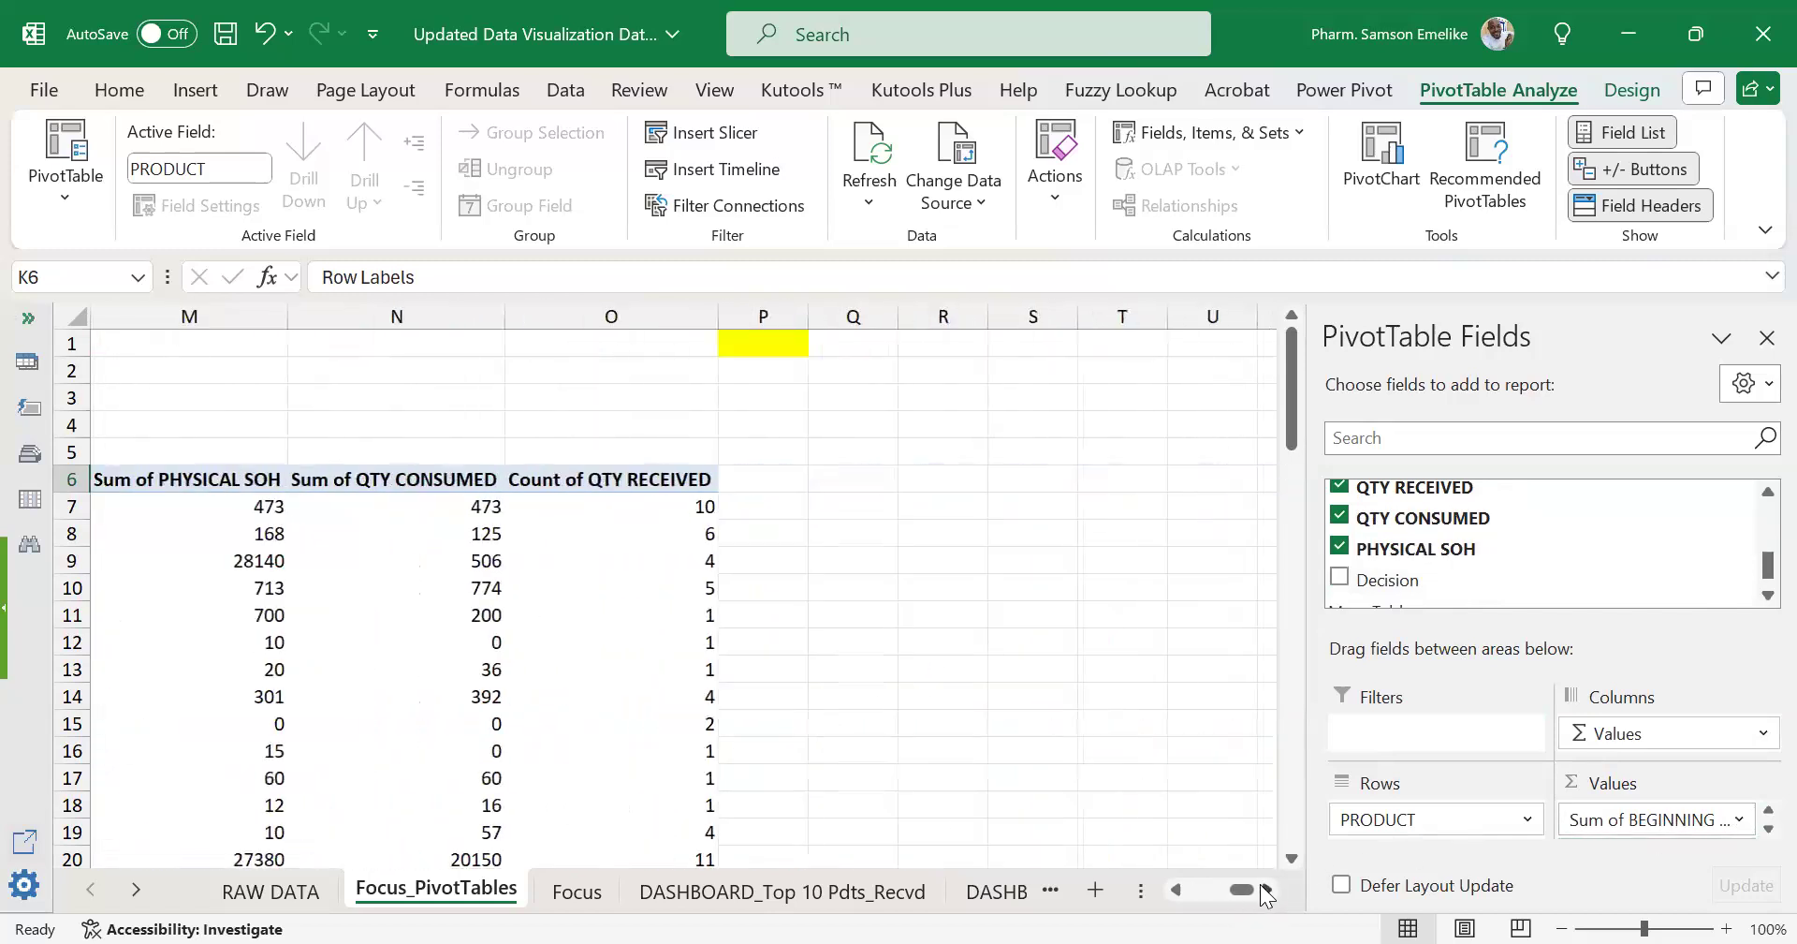
click(1176, 889)
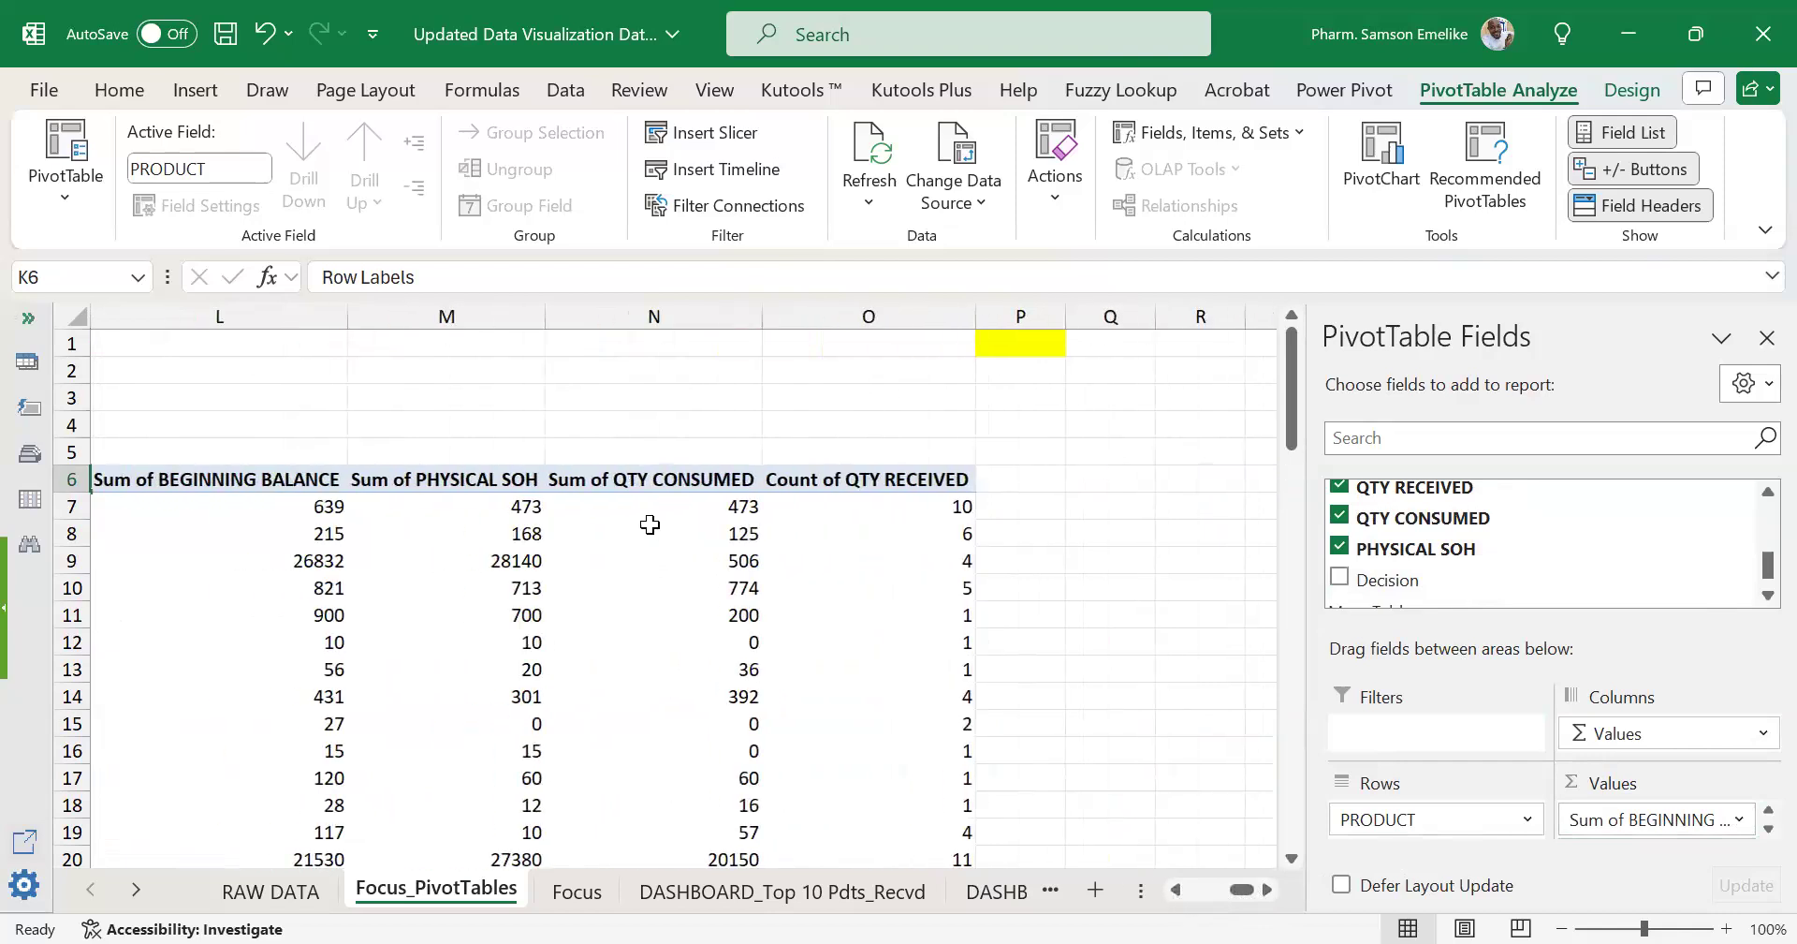
click(894, 478)
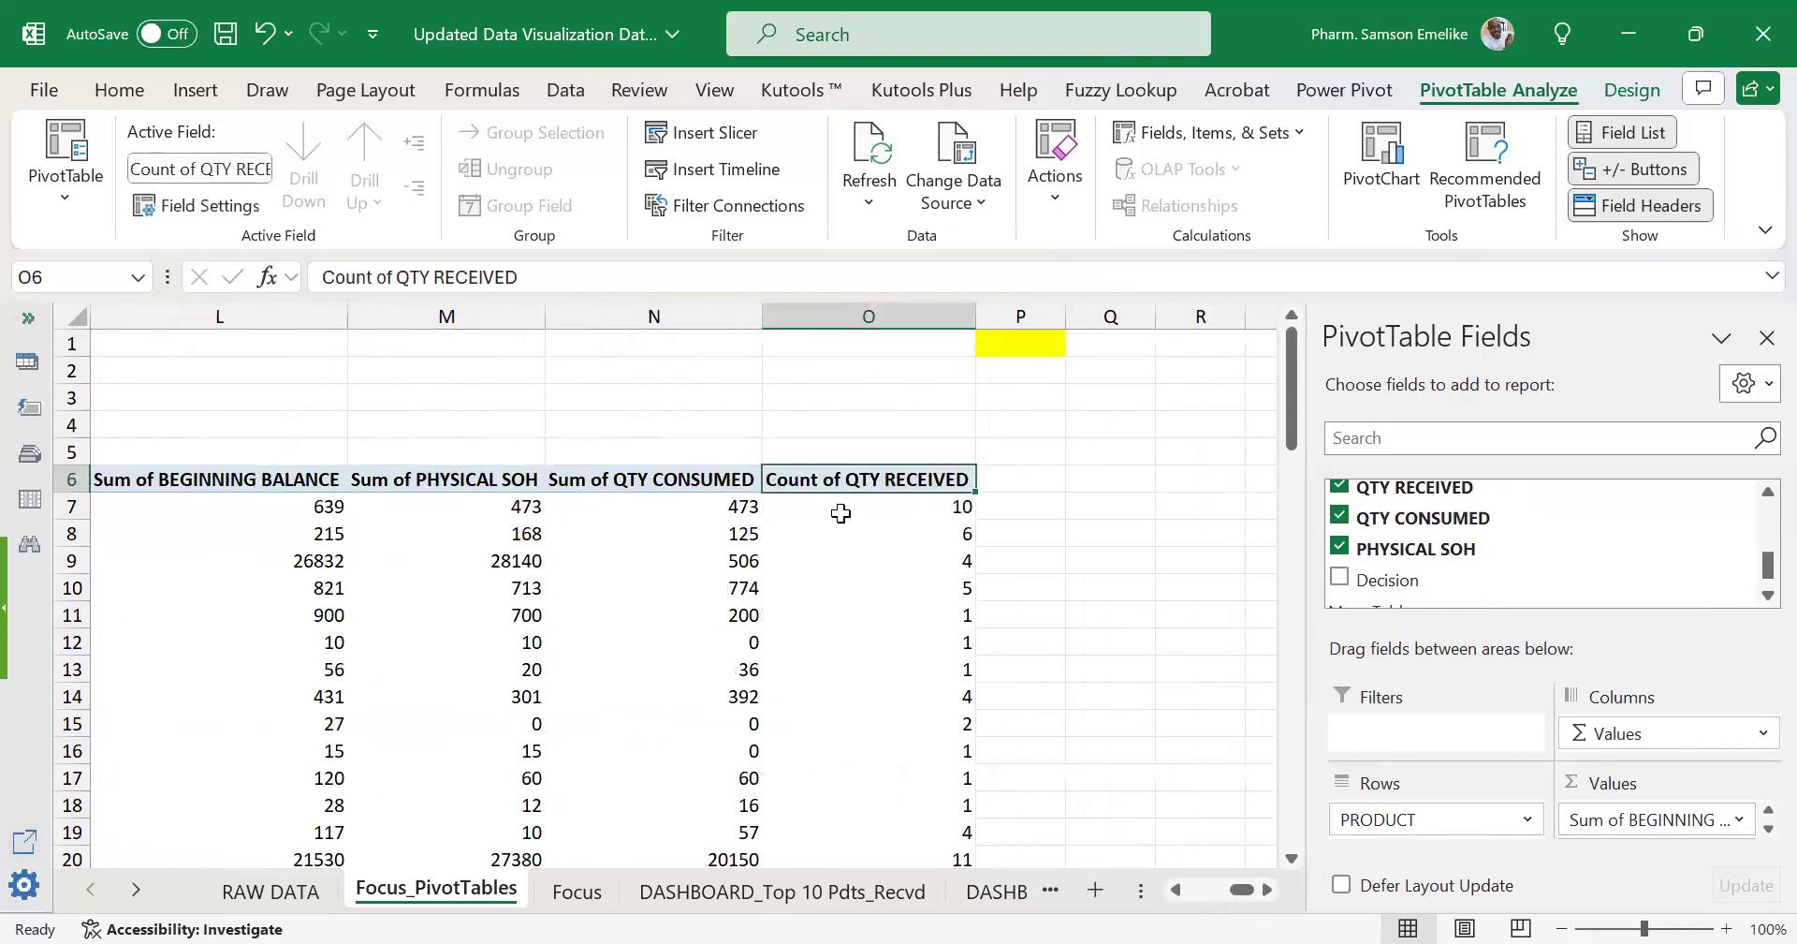
click(844, 509)
right_click(839, 509)
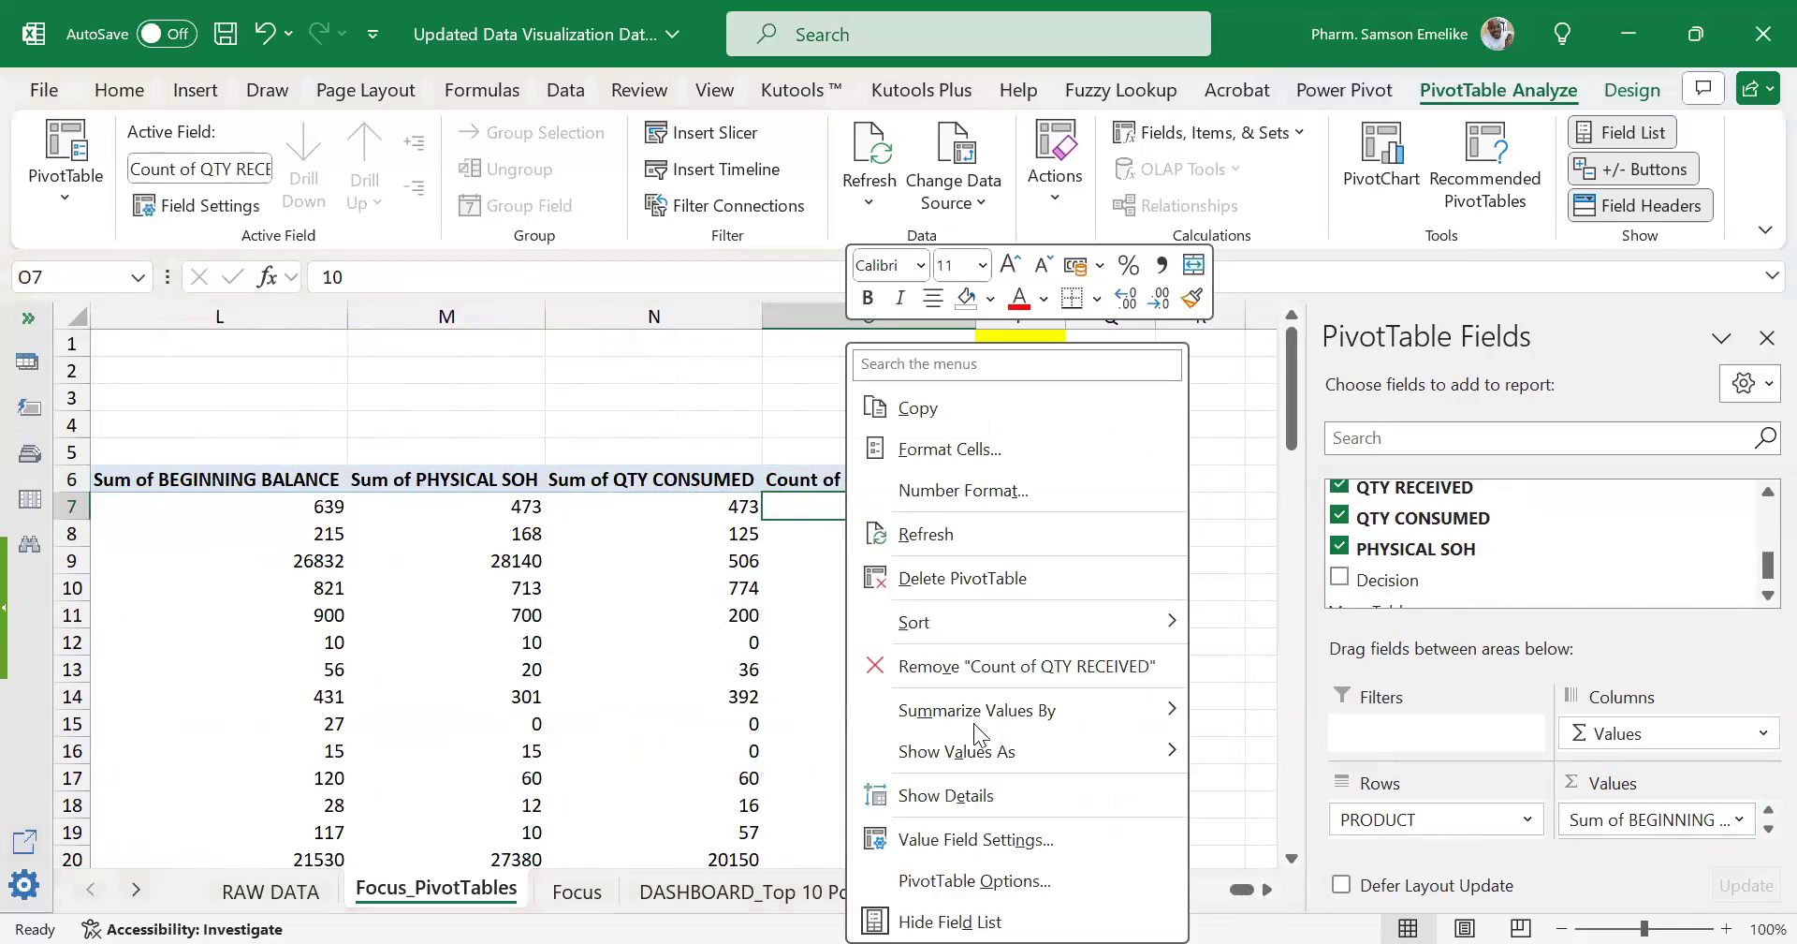
mouse_move(973, 724)
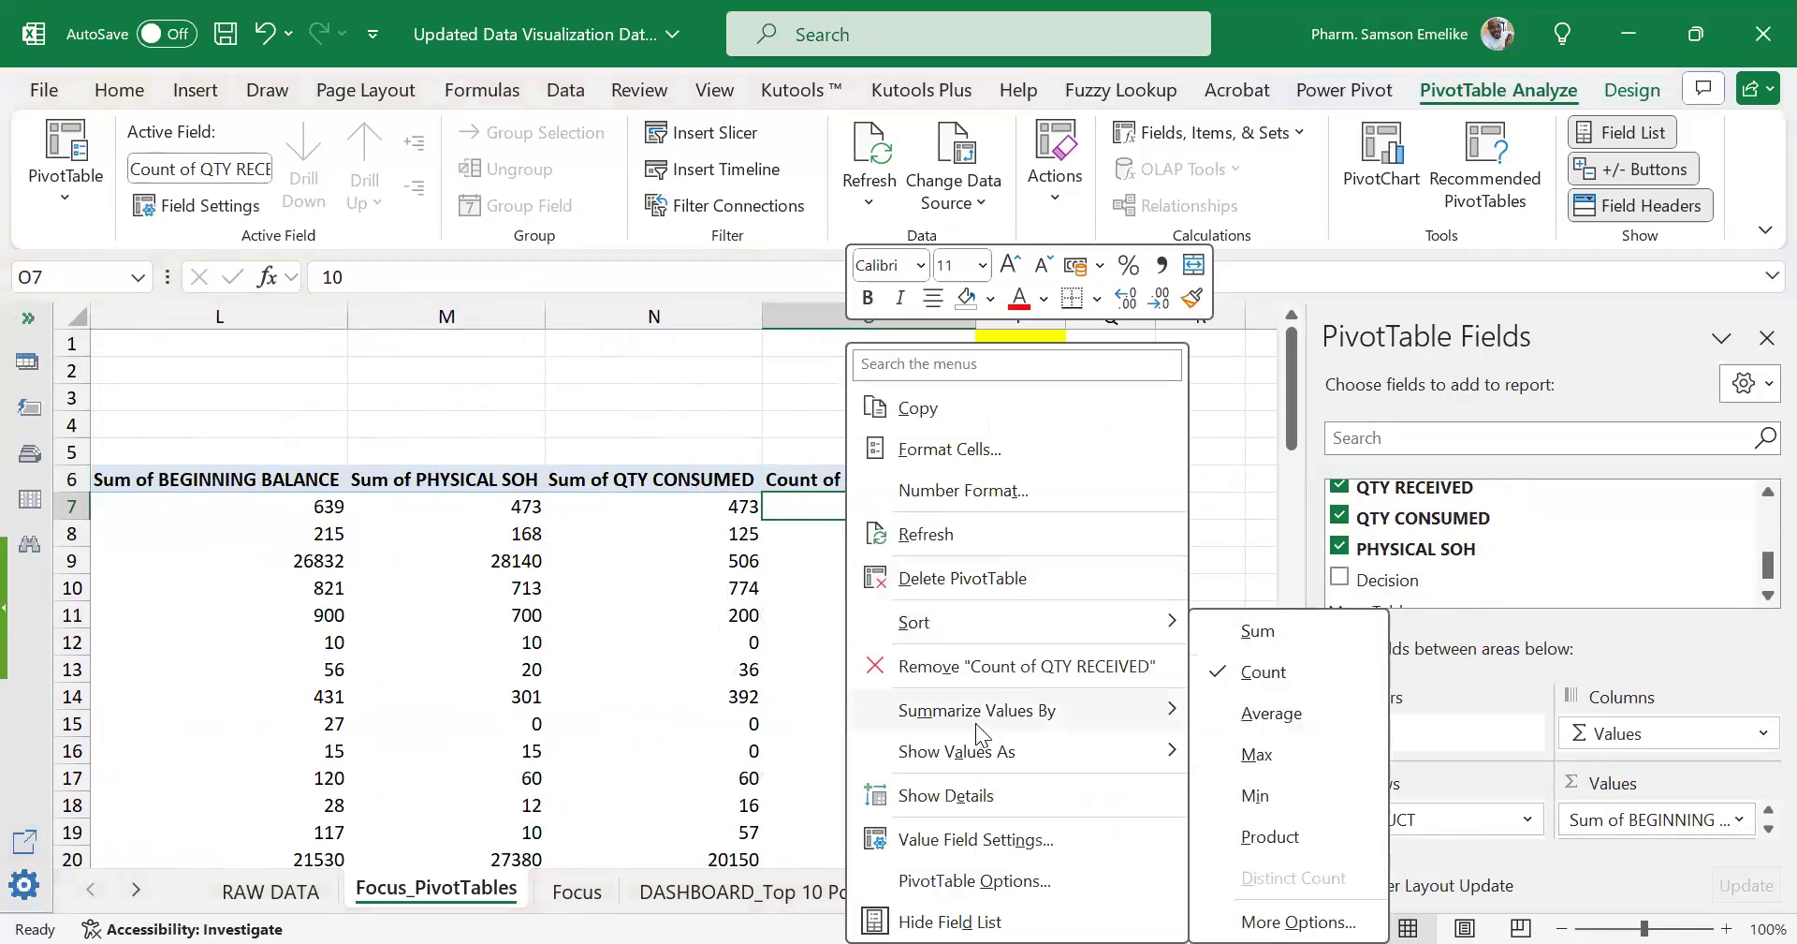
click(1271, 630)
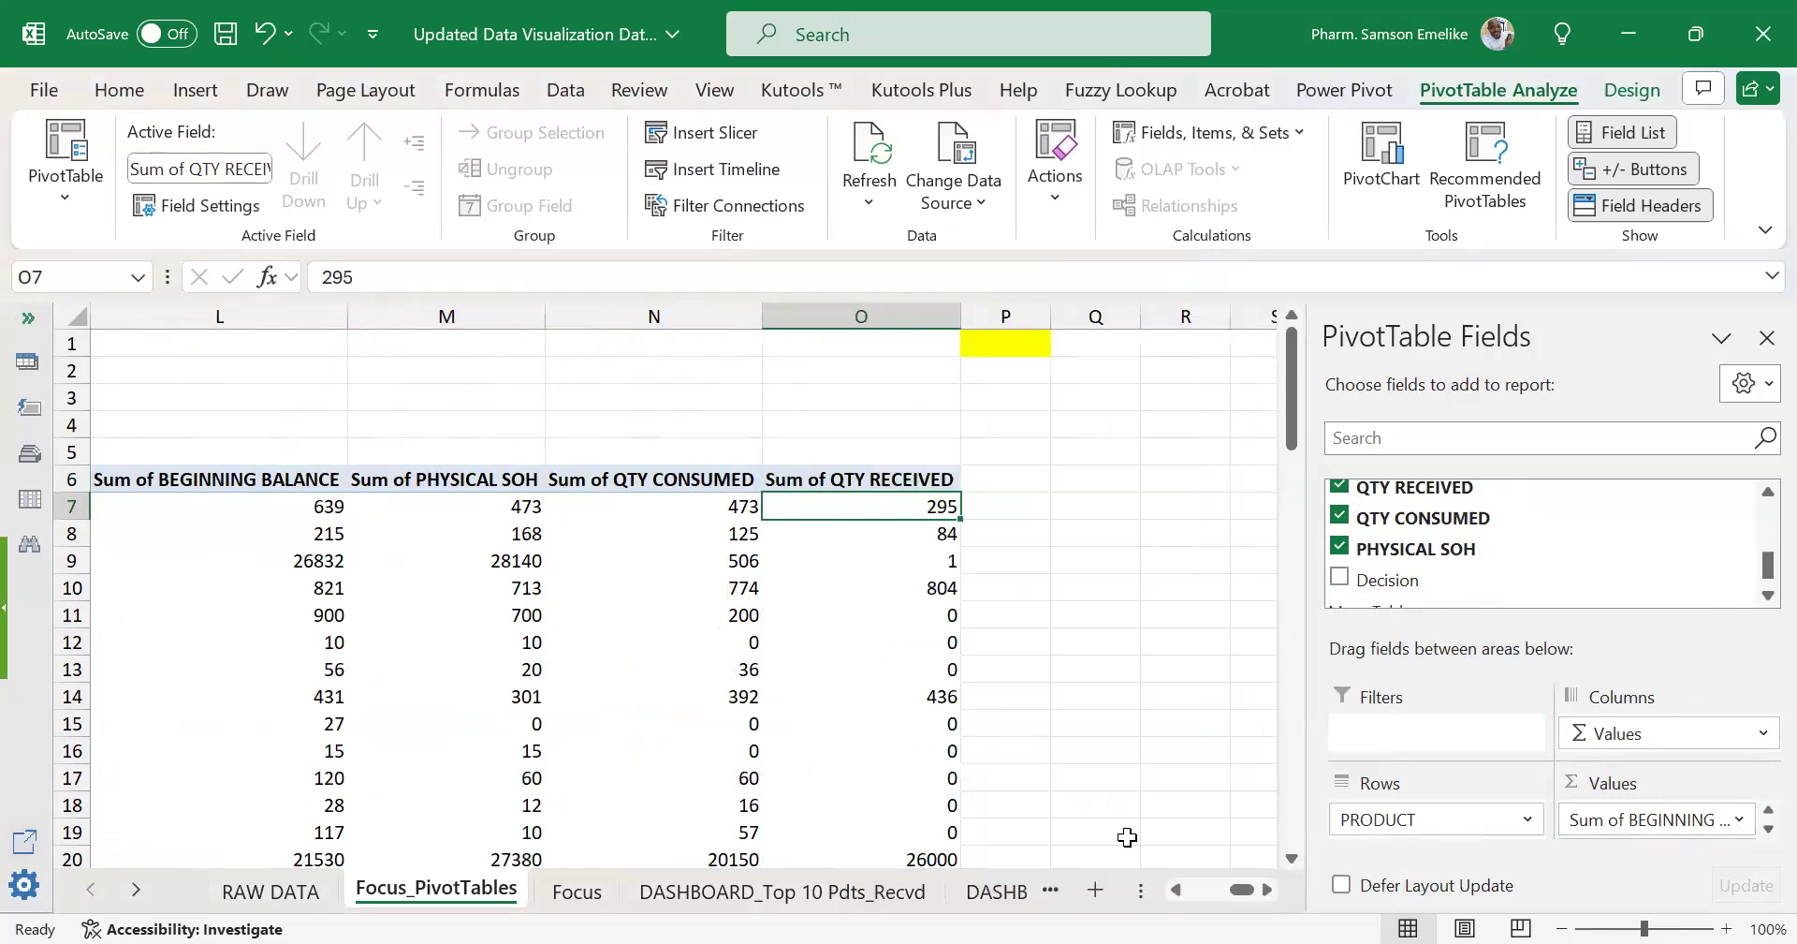
Rename the "Sum of QTY RECEIVED" column header in the new pivot table to "QTY RECEIVED " with a trailing space.
click(819, 473)
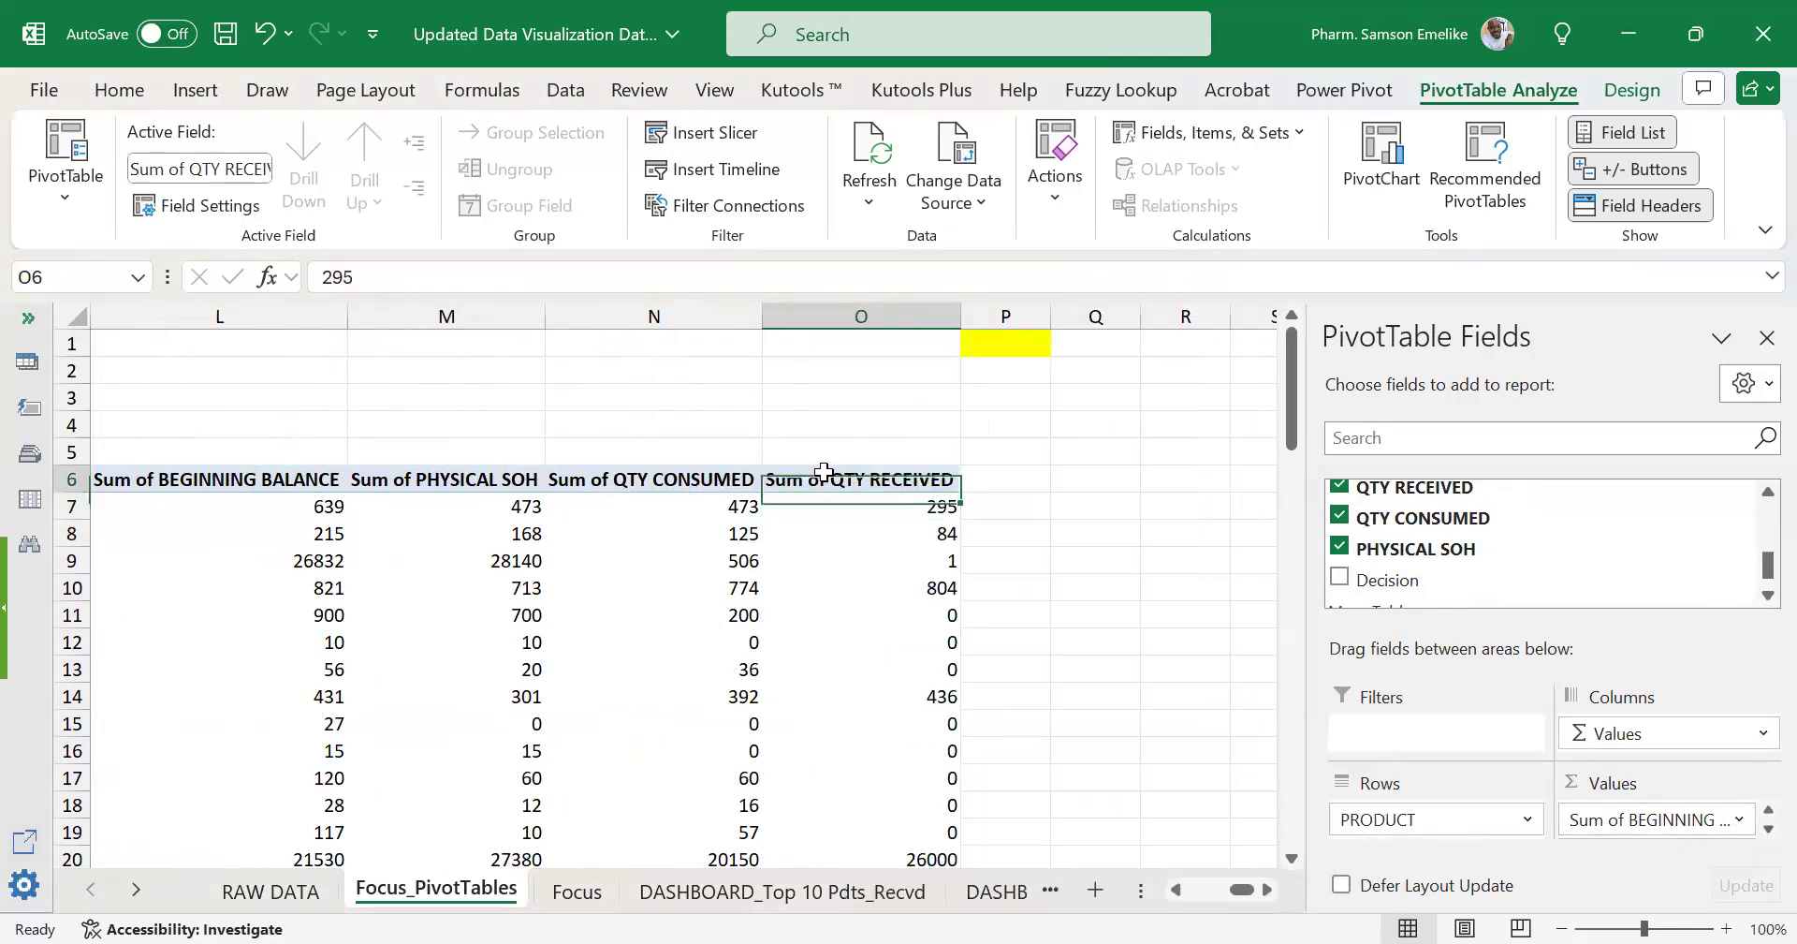
click(384, 276)
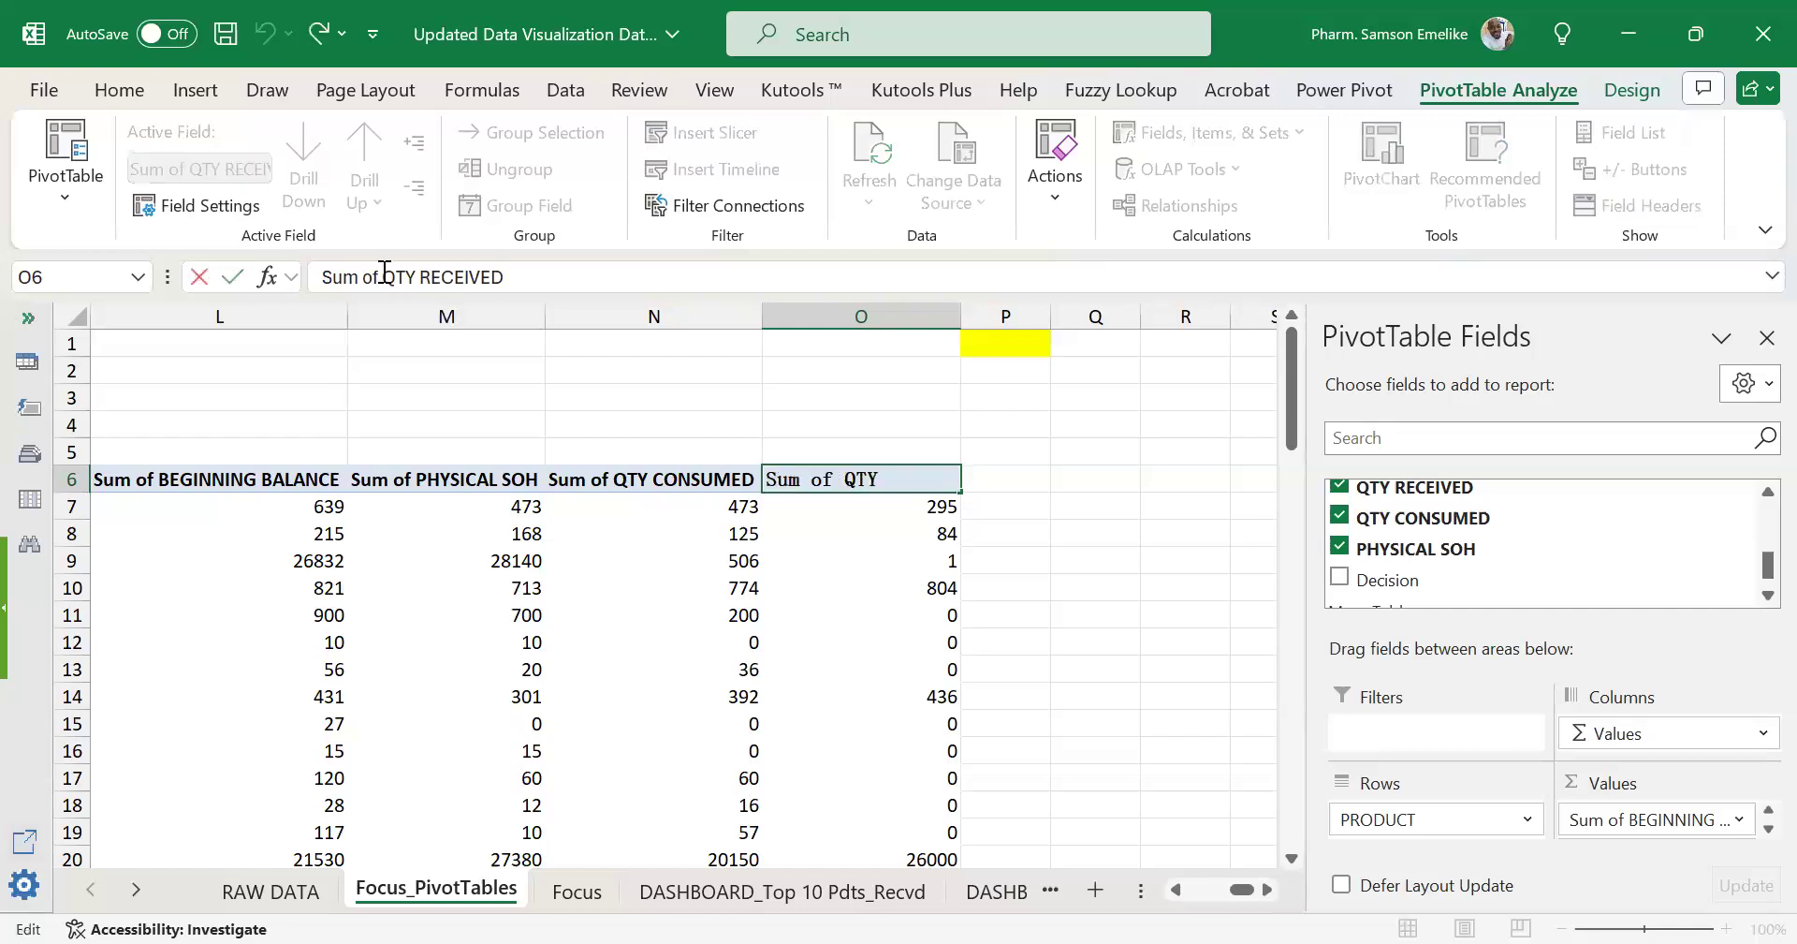
key(BackSpace)
key(BackSpace)
key(BackSpace)
key(BackSpace)
key(BackSpace)
key(BackSpace)
key(BackSpace)
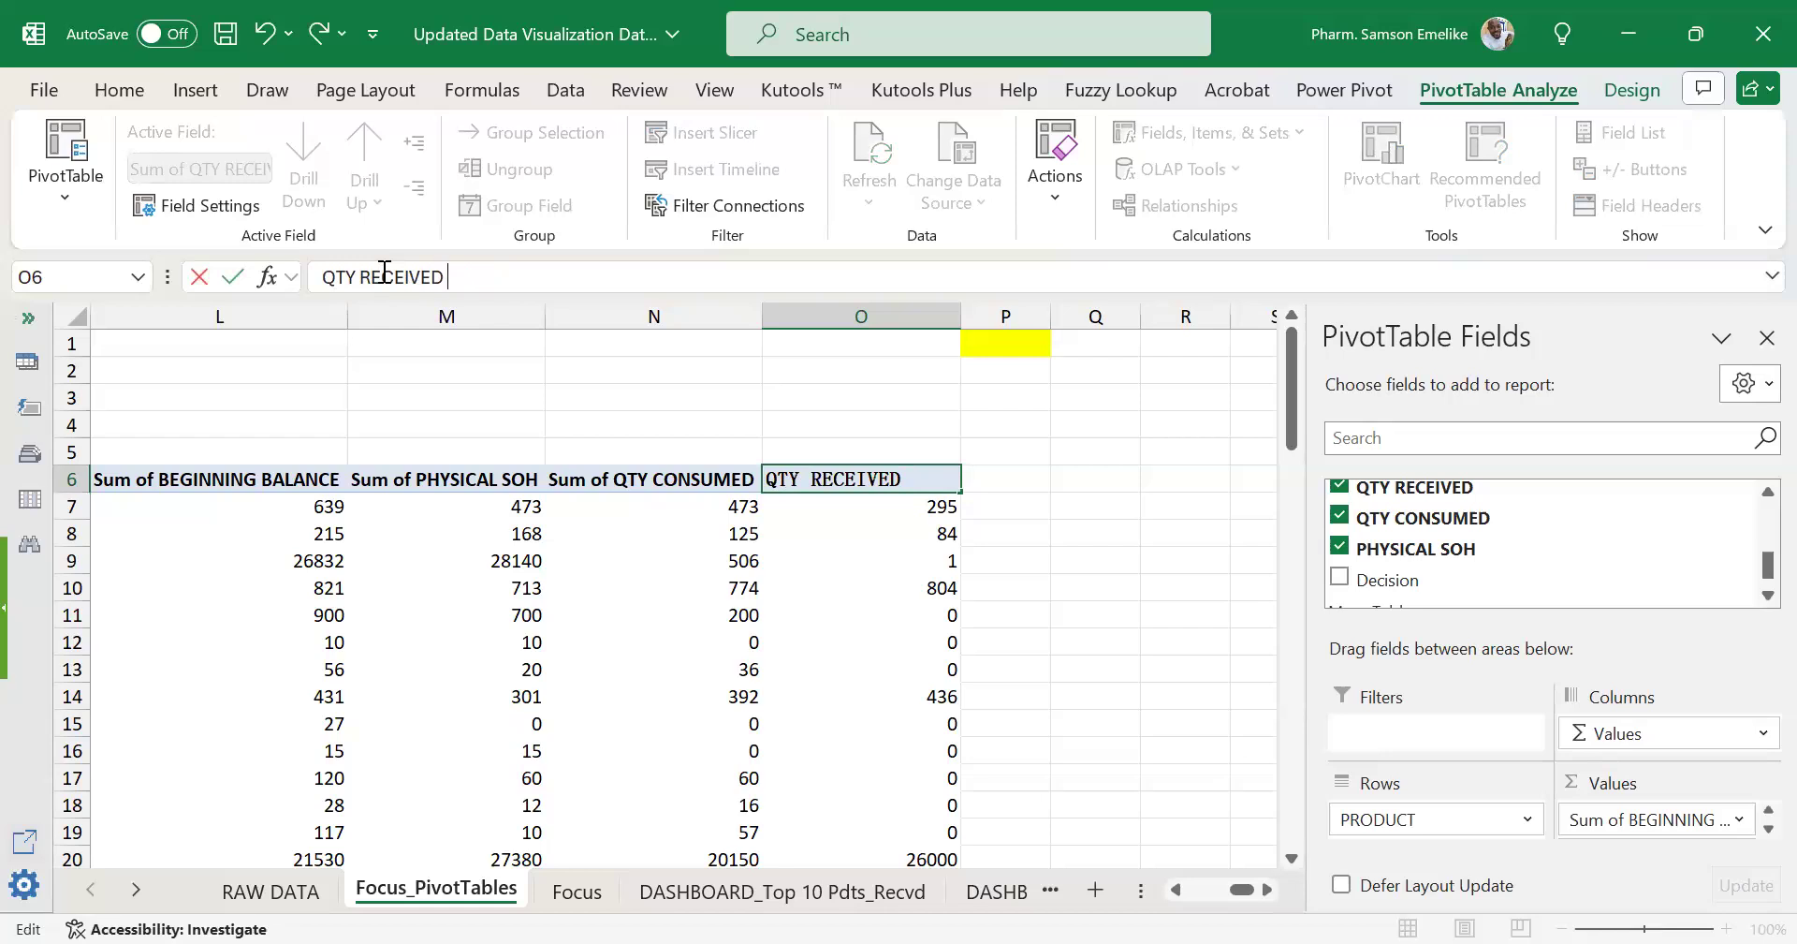
key(Return)
Shorten the "Sum of QTY CONSUMED" column header to QTY CONSUMED.
click(646, 482)
click(365, 277)
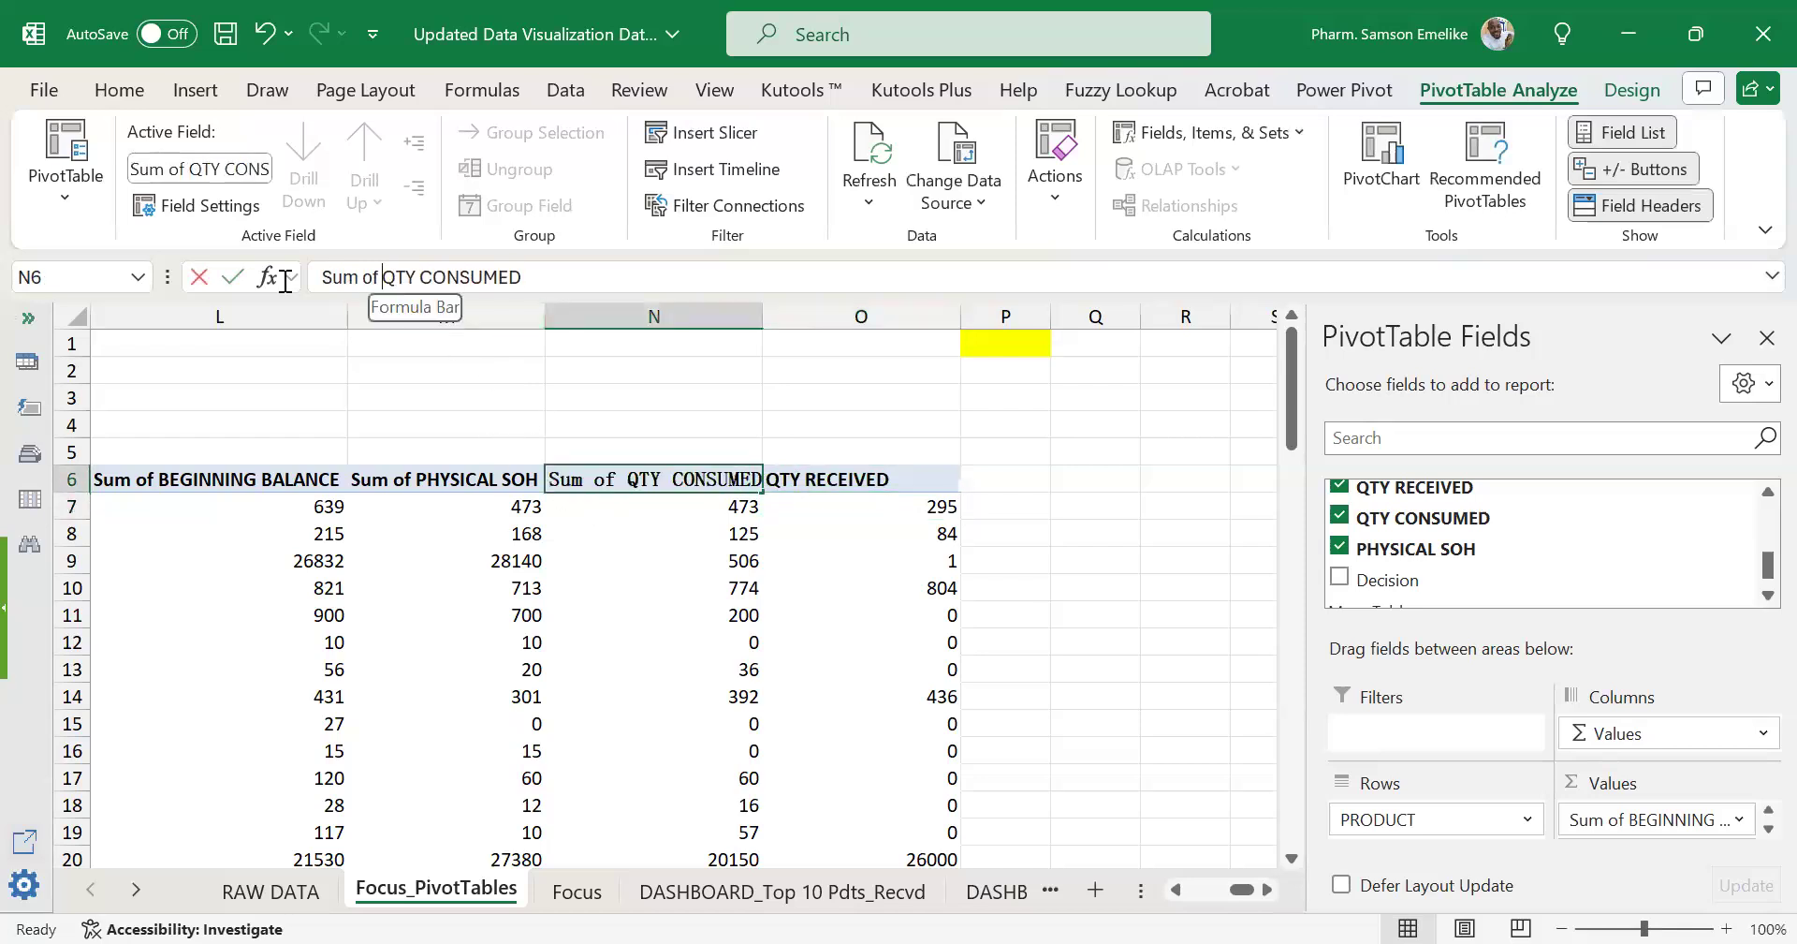
drag(385, 277, 321, 277)
key(BackSpace)
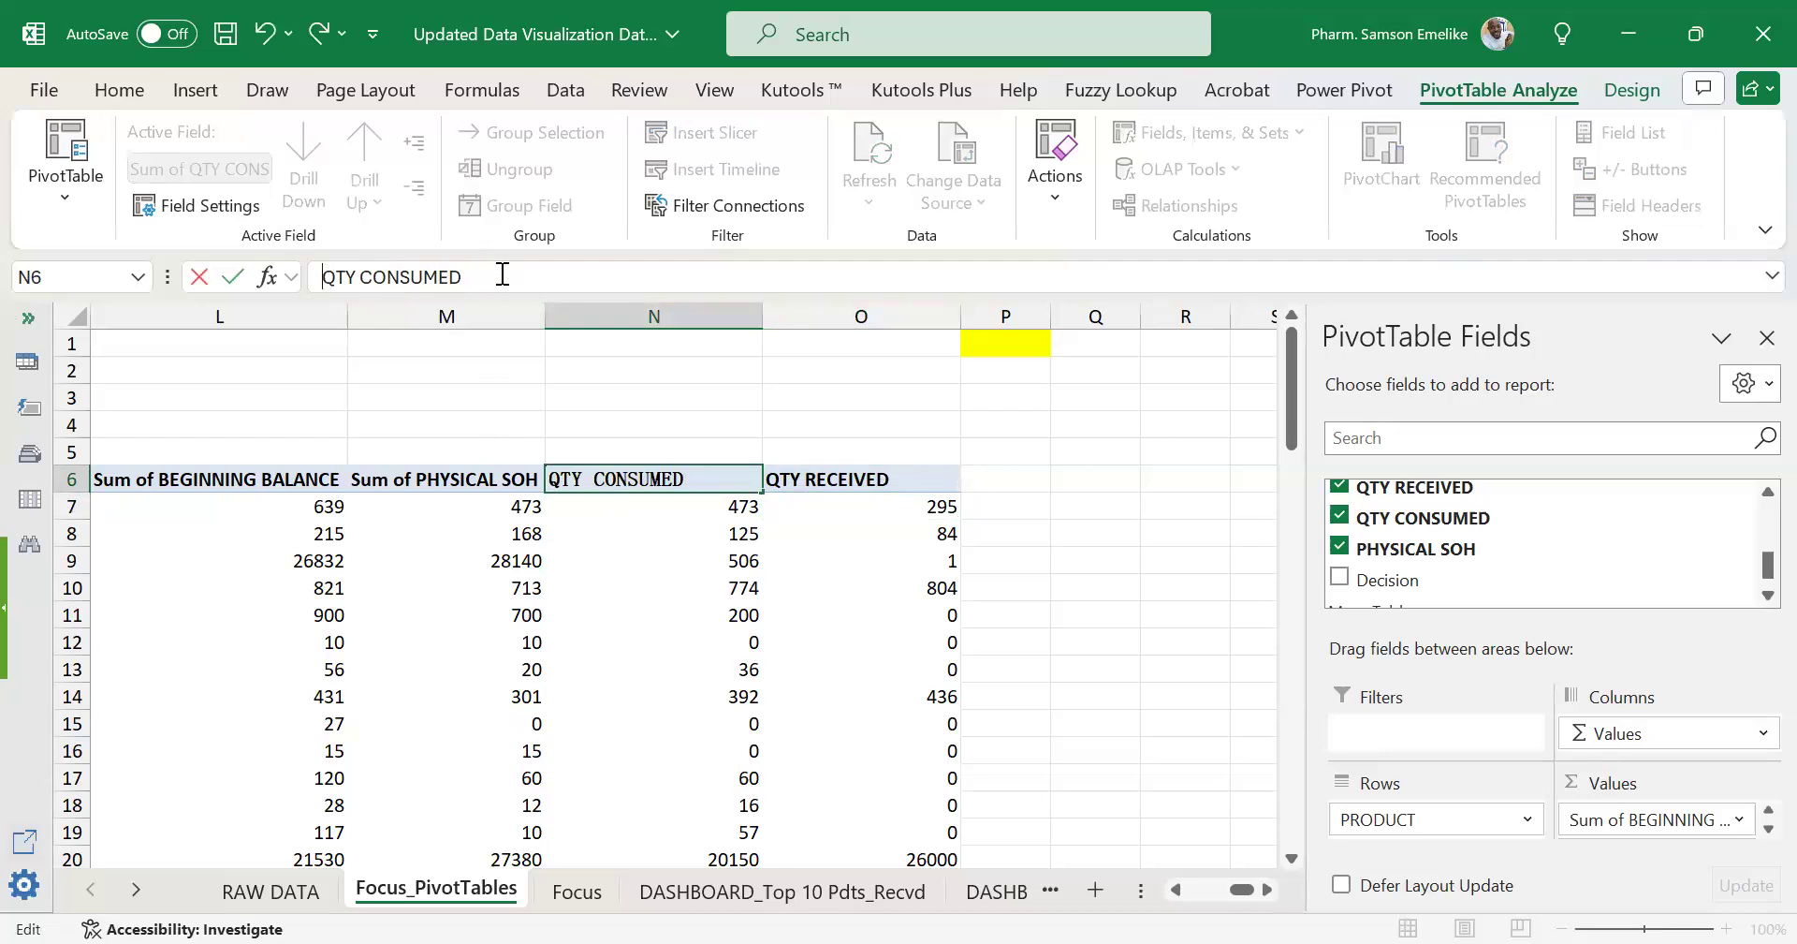
key(Return)
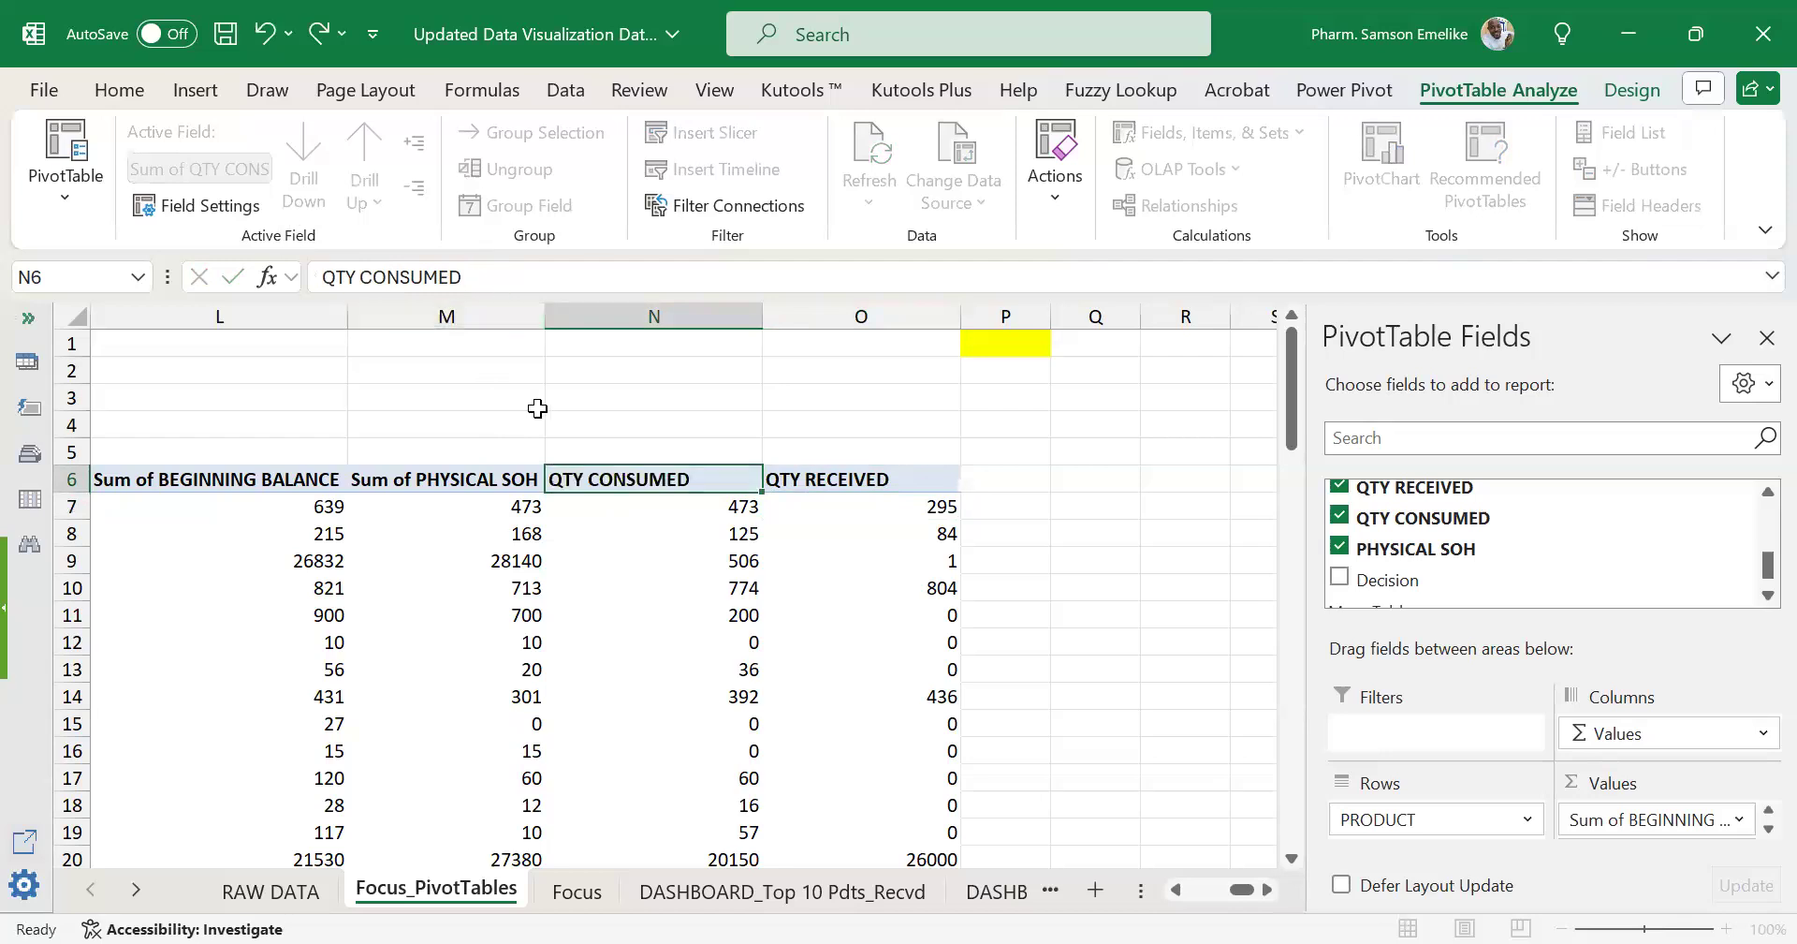
Shorten the "Sum of PHYSICAL SOH" column header to PHYSICAL SOH.
click(471, 482)
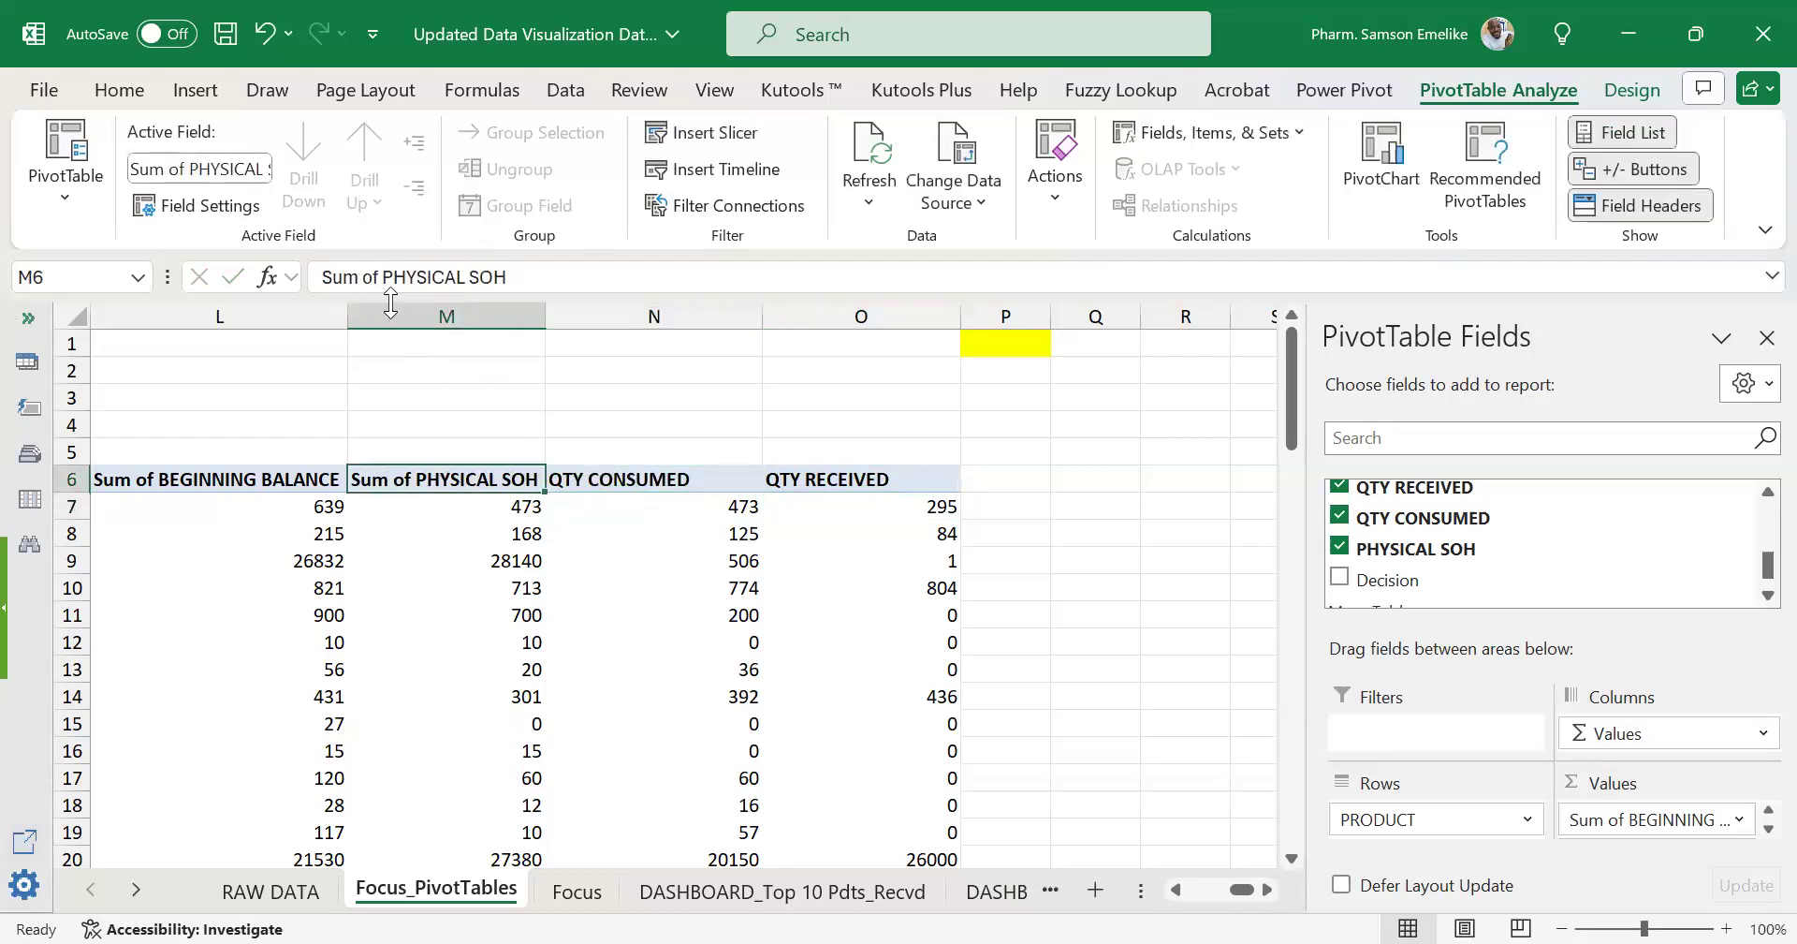
click(389, 278)
key(BackSpace)
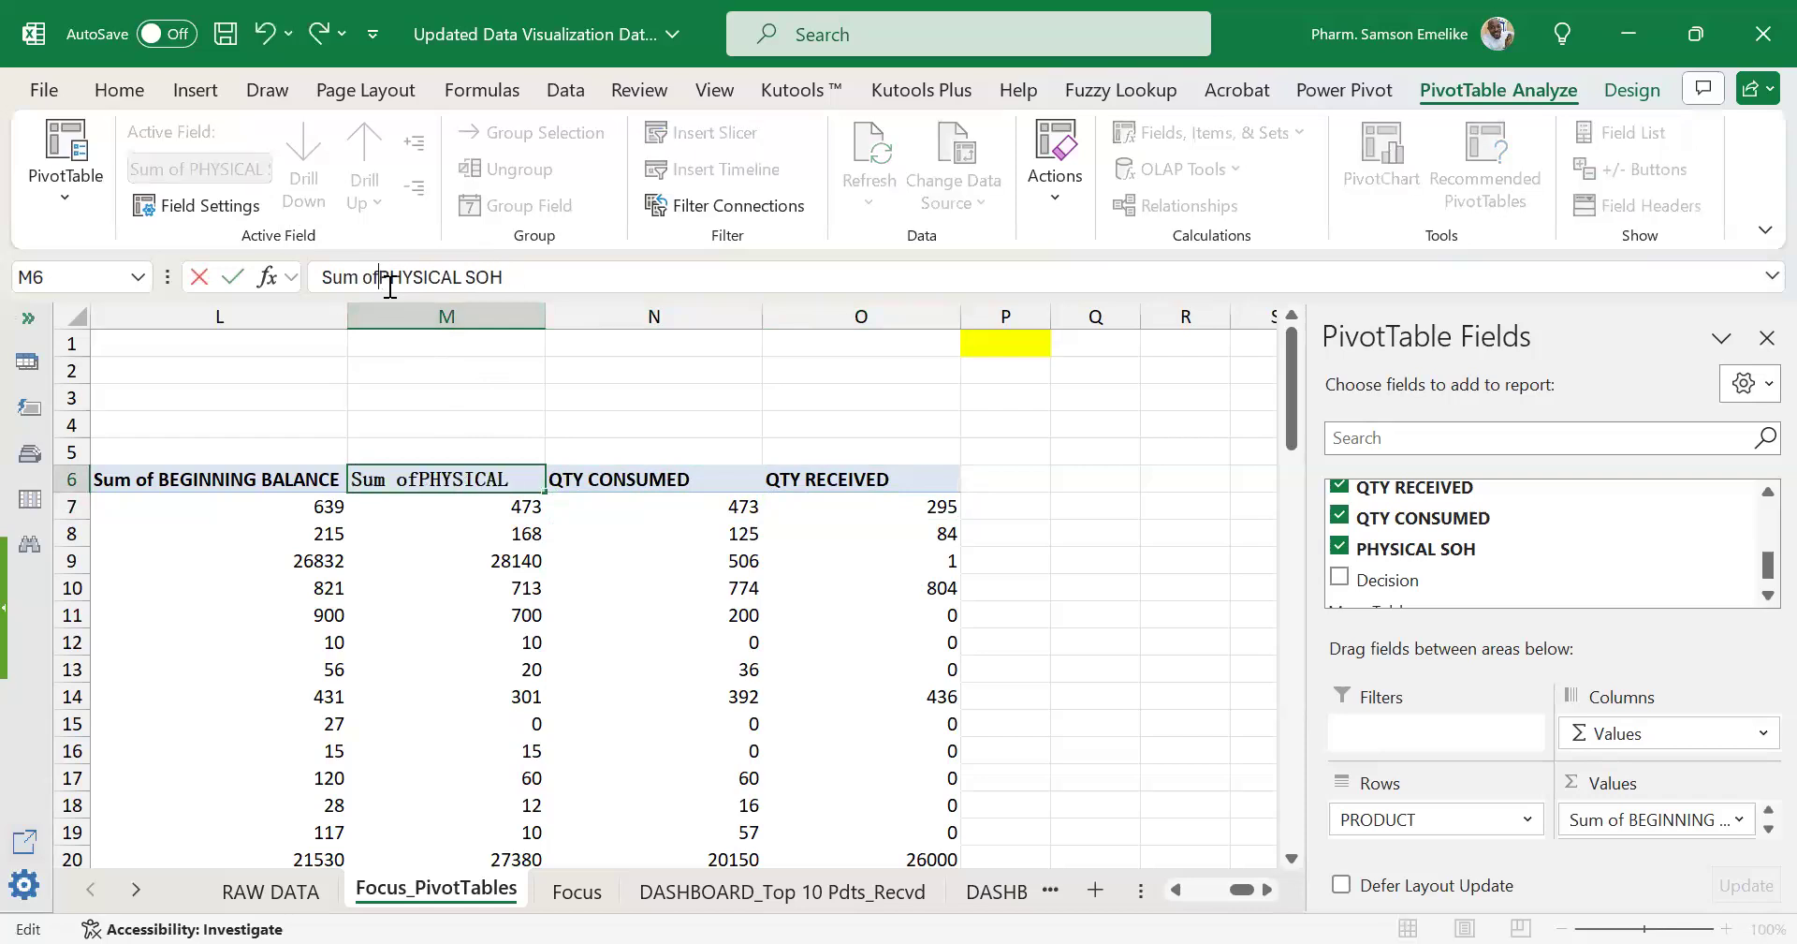
key(BackSpace)
key(BackSpace)
key(BackSpace)
key(BackSpace)
key(BackSpace)
key(BackSpace)
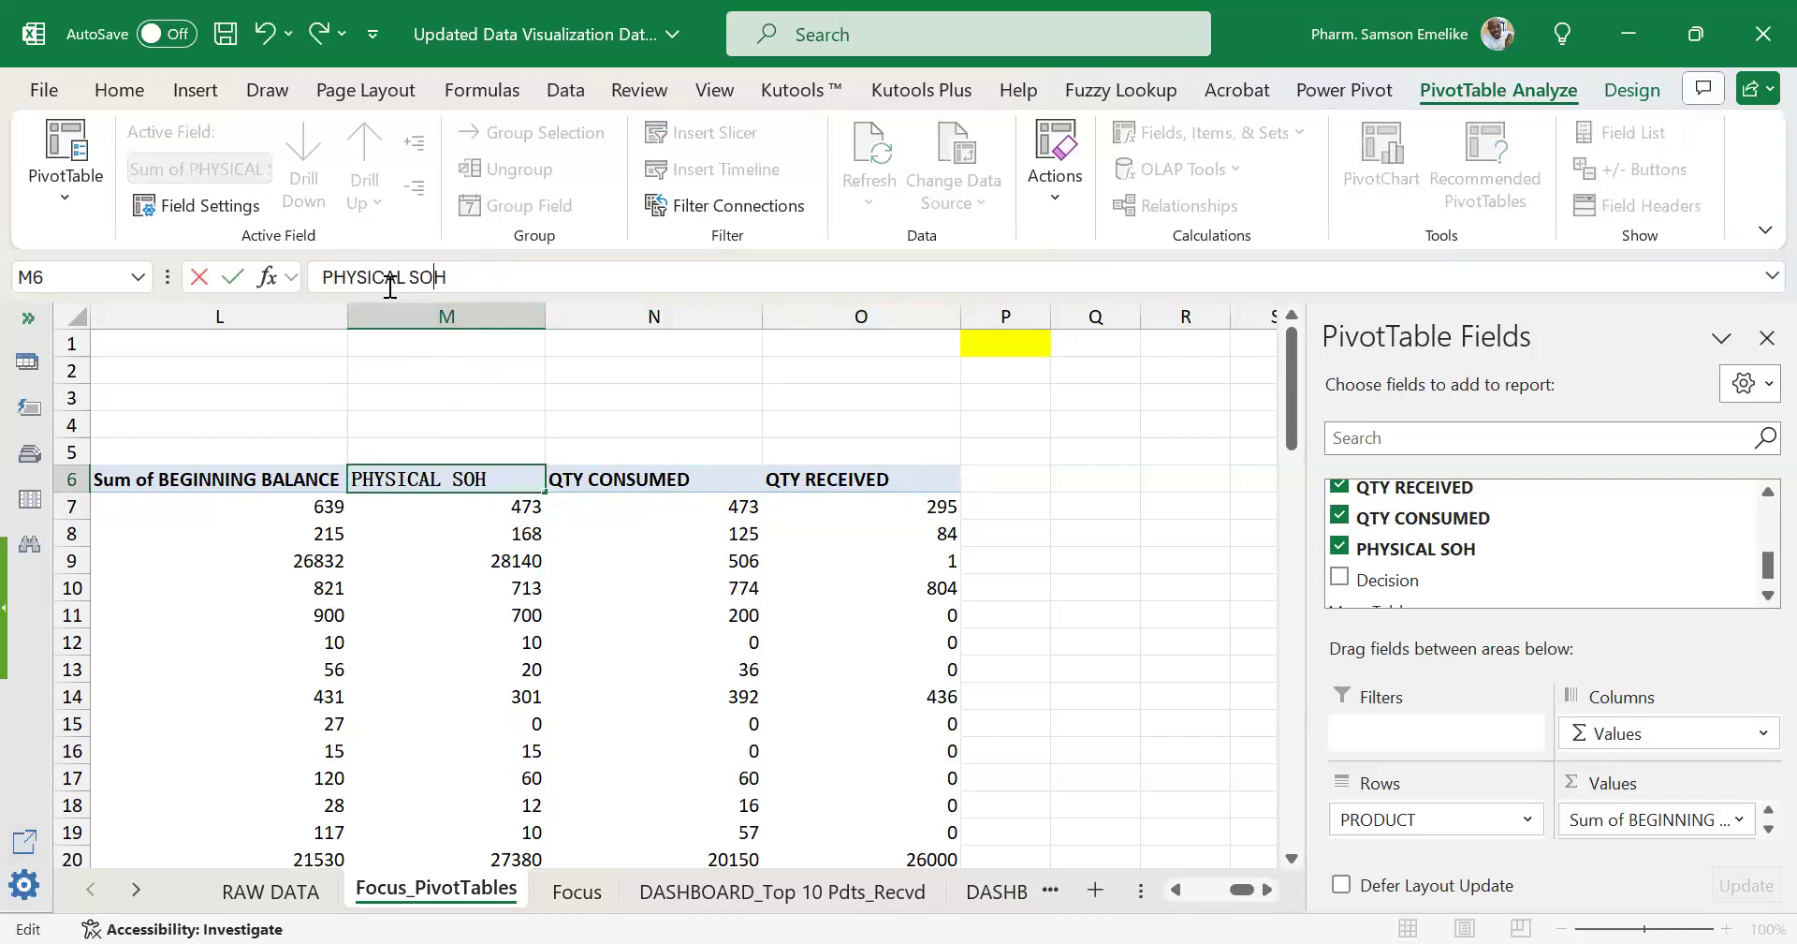
key(Return)
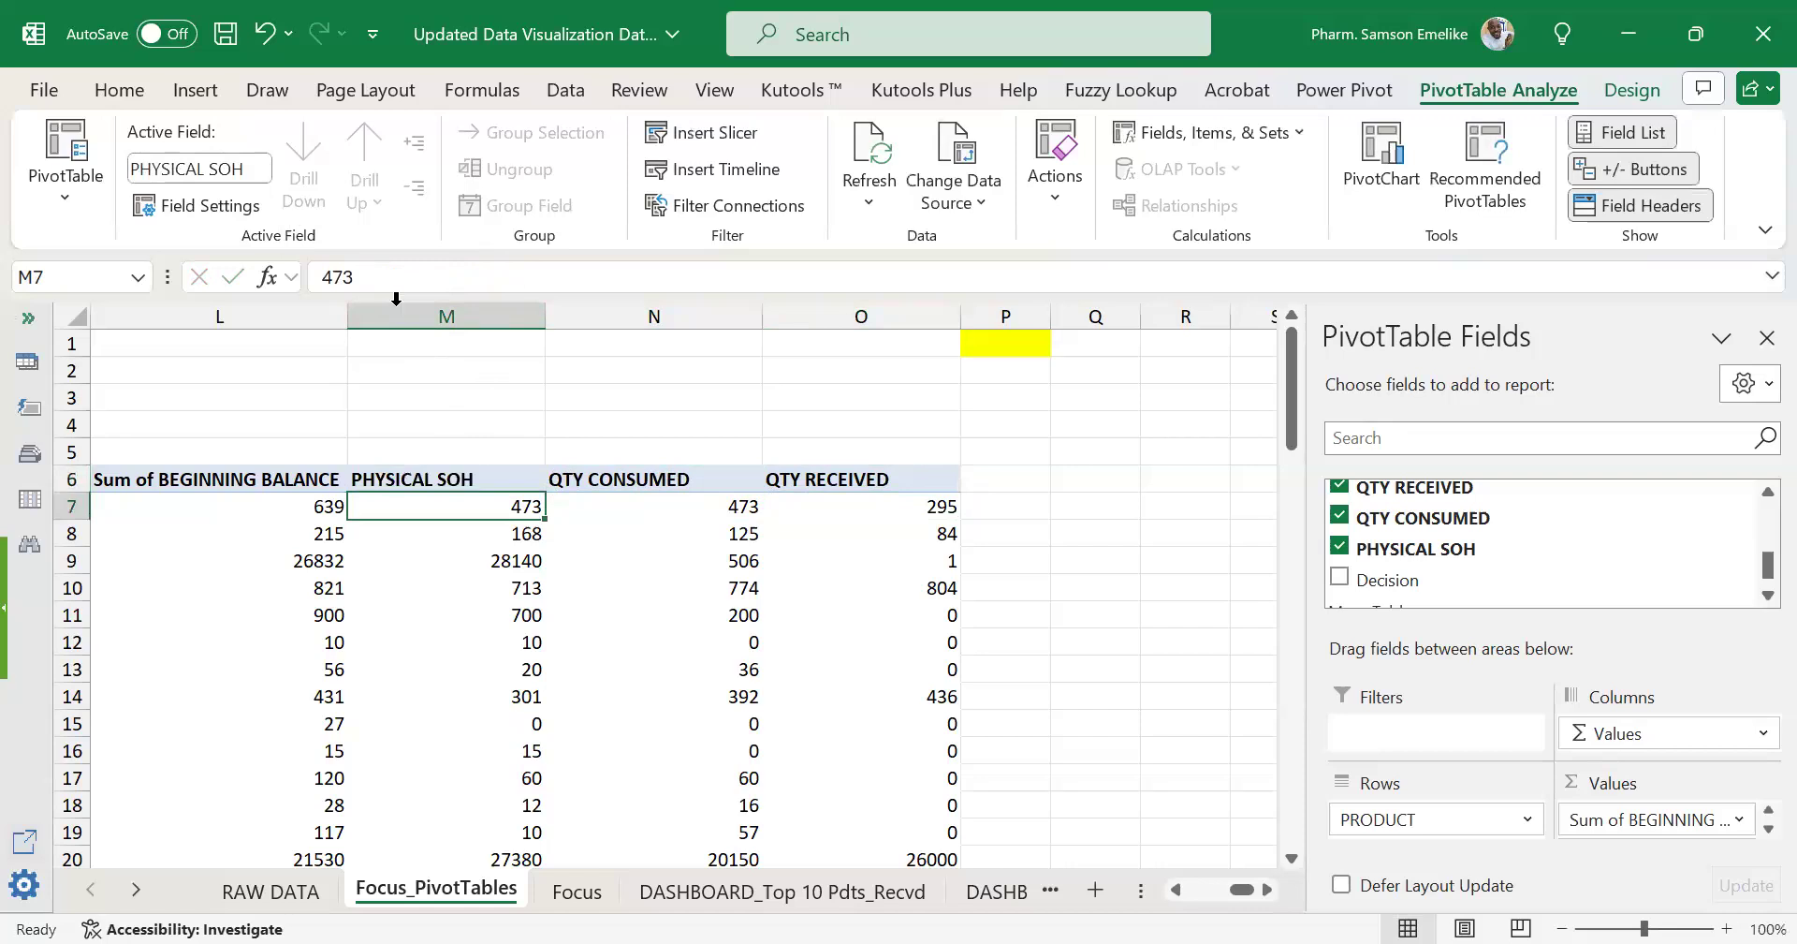
Shorten the "Sum of BEGINNING BALANCE" column header to BEGINNING BALANCE.
click(276, 482)
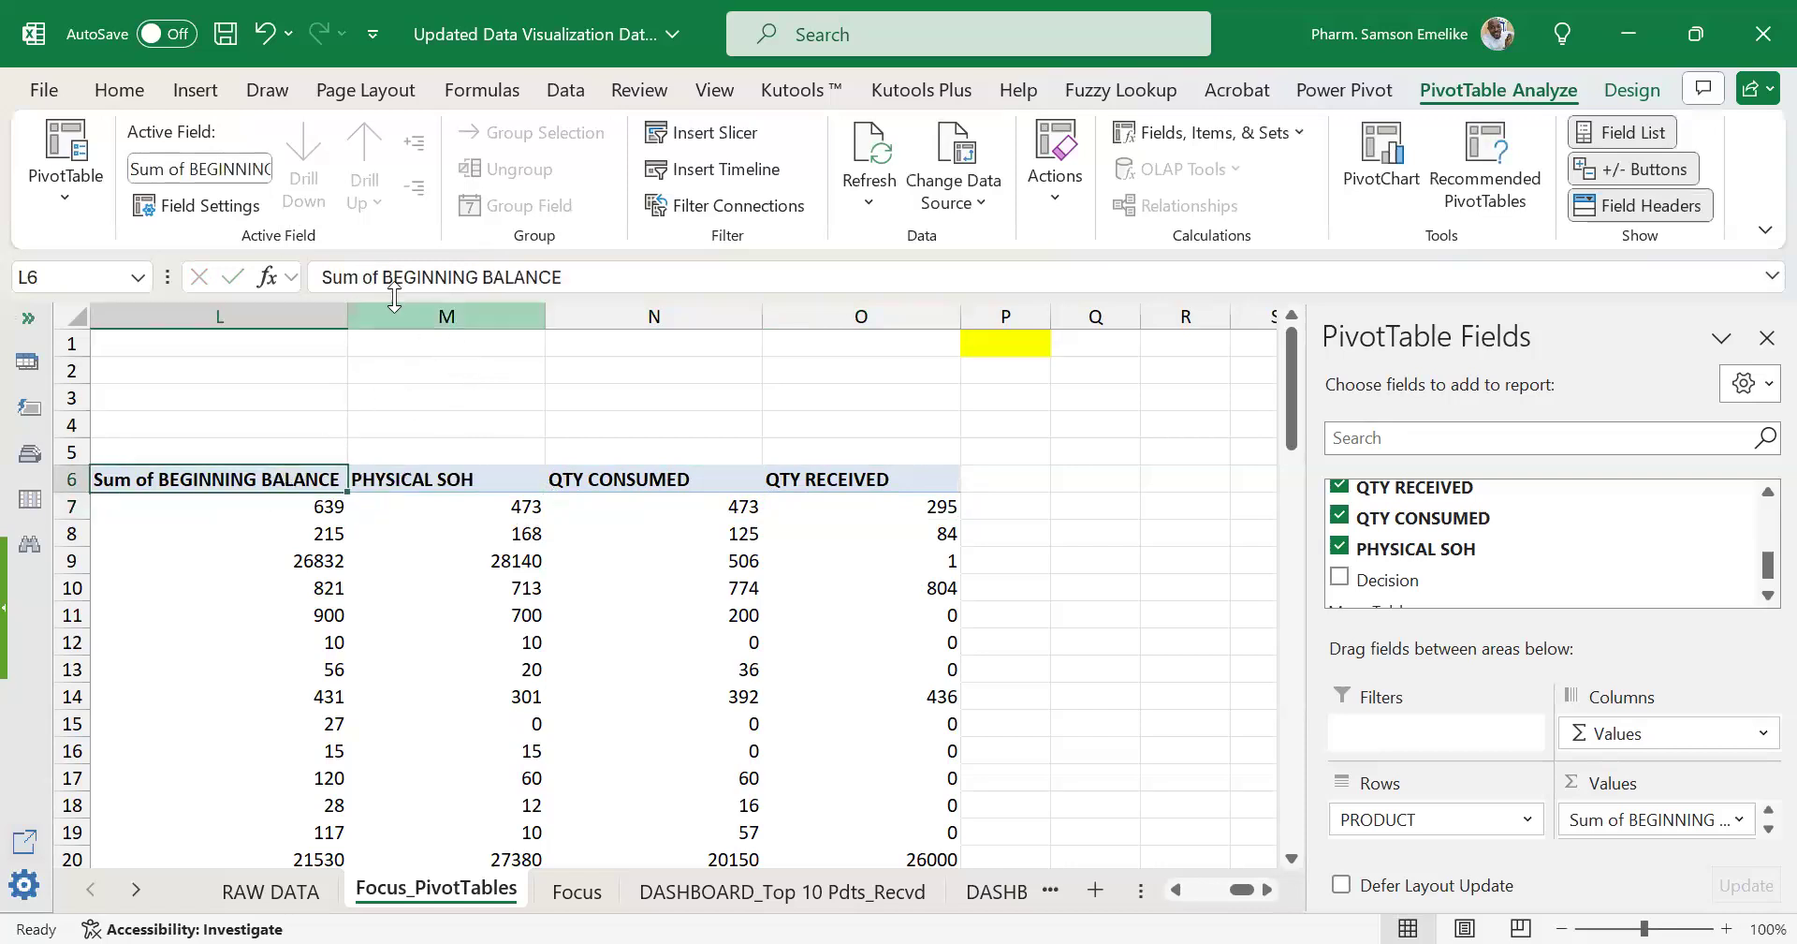
click(373, 279)
key(BackSpace)
key(BackSpace)
key(BackSpace)
key(BackSpace)
key(BackSpace)
key(BackSpace)
key(BackSpace)
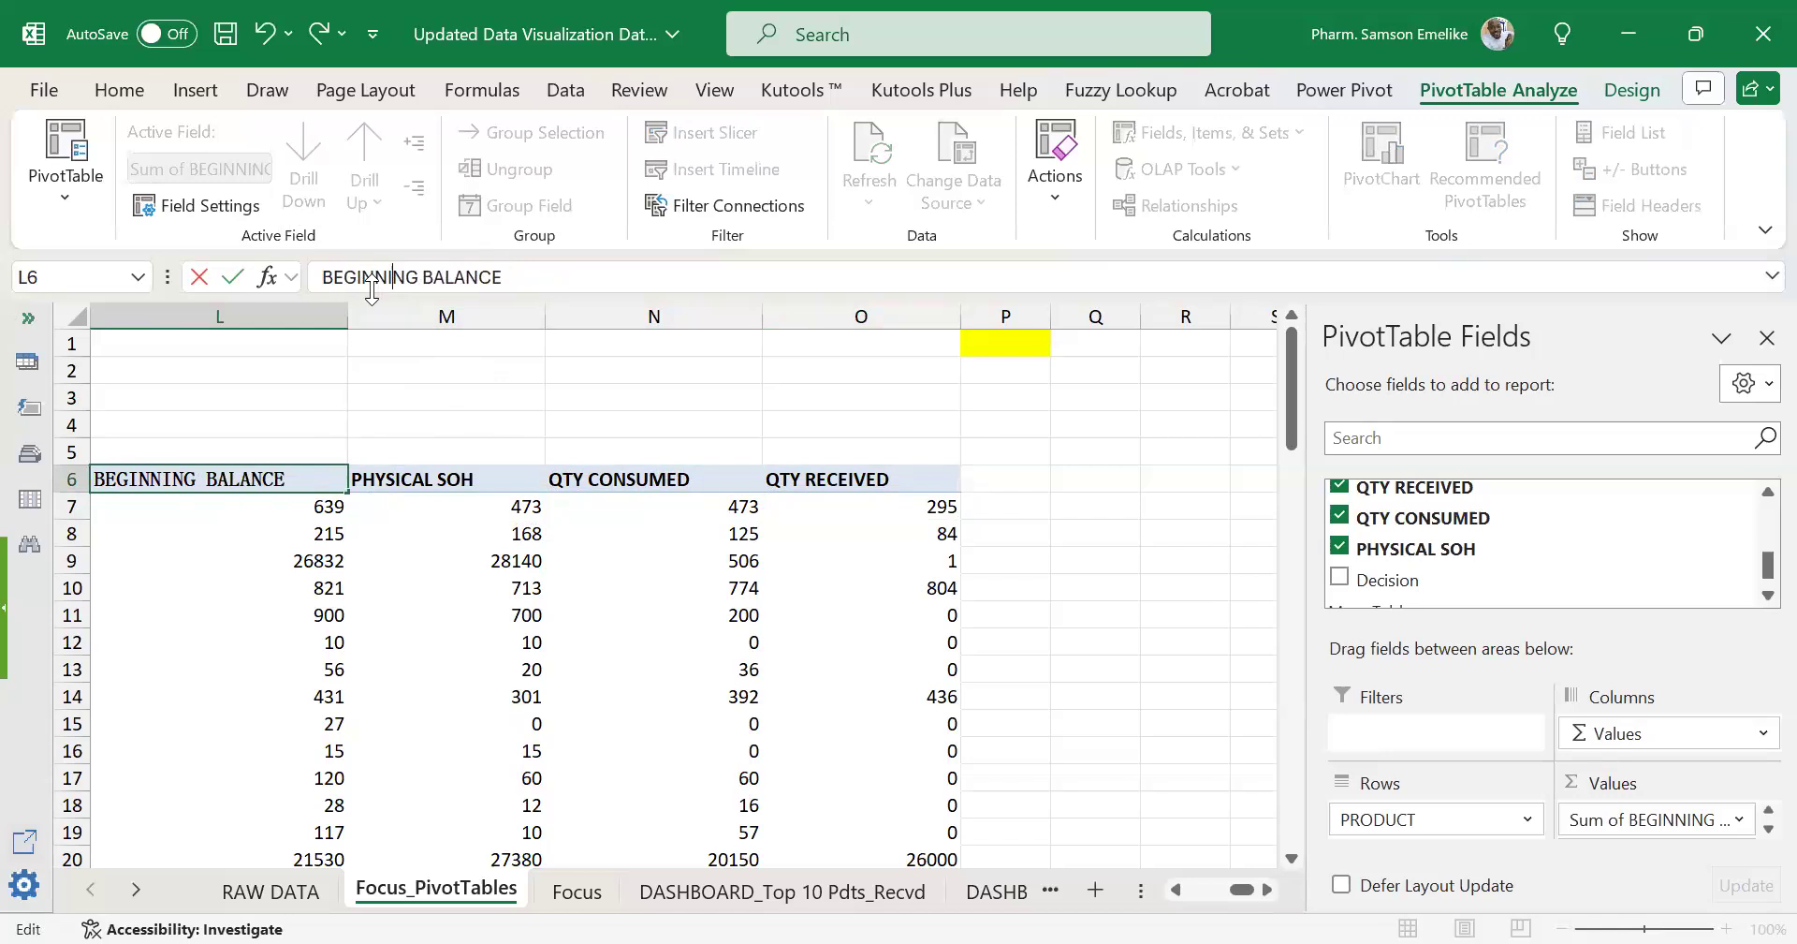
key(Return)
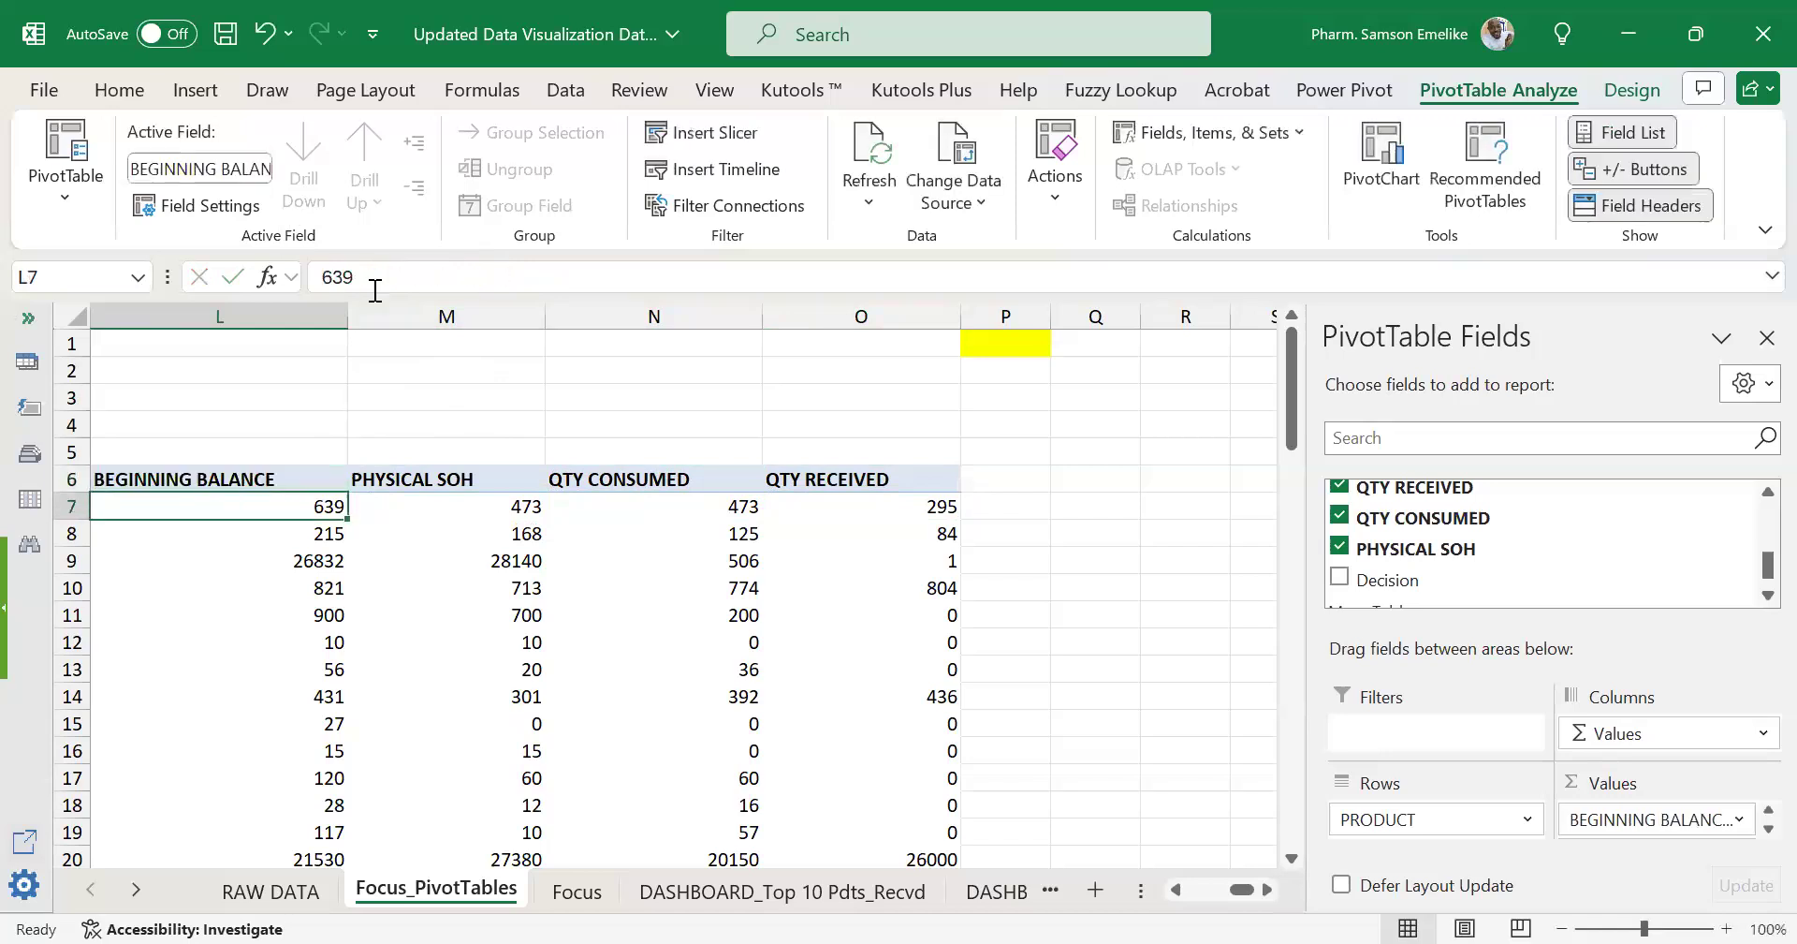
drag(1245, 890, 1217, 894)
click(1261, 890)
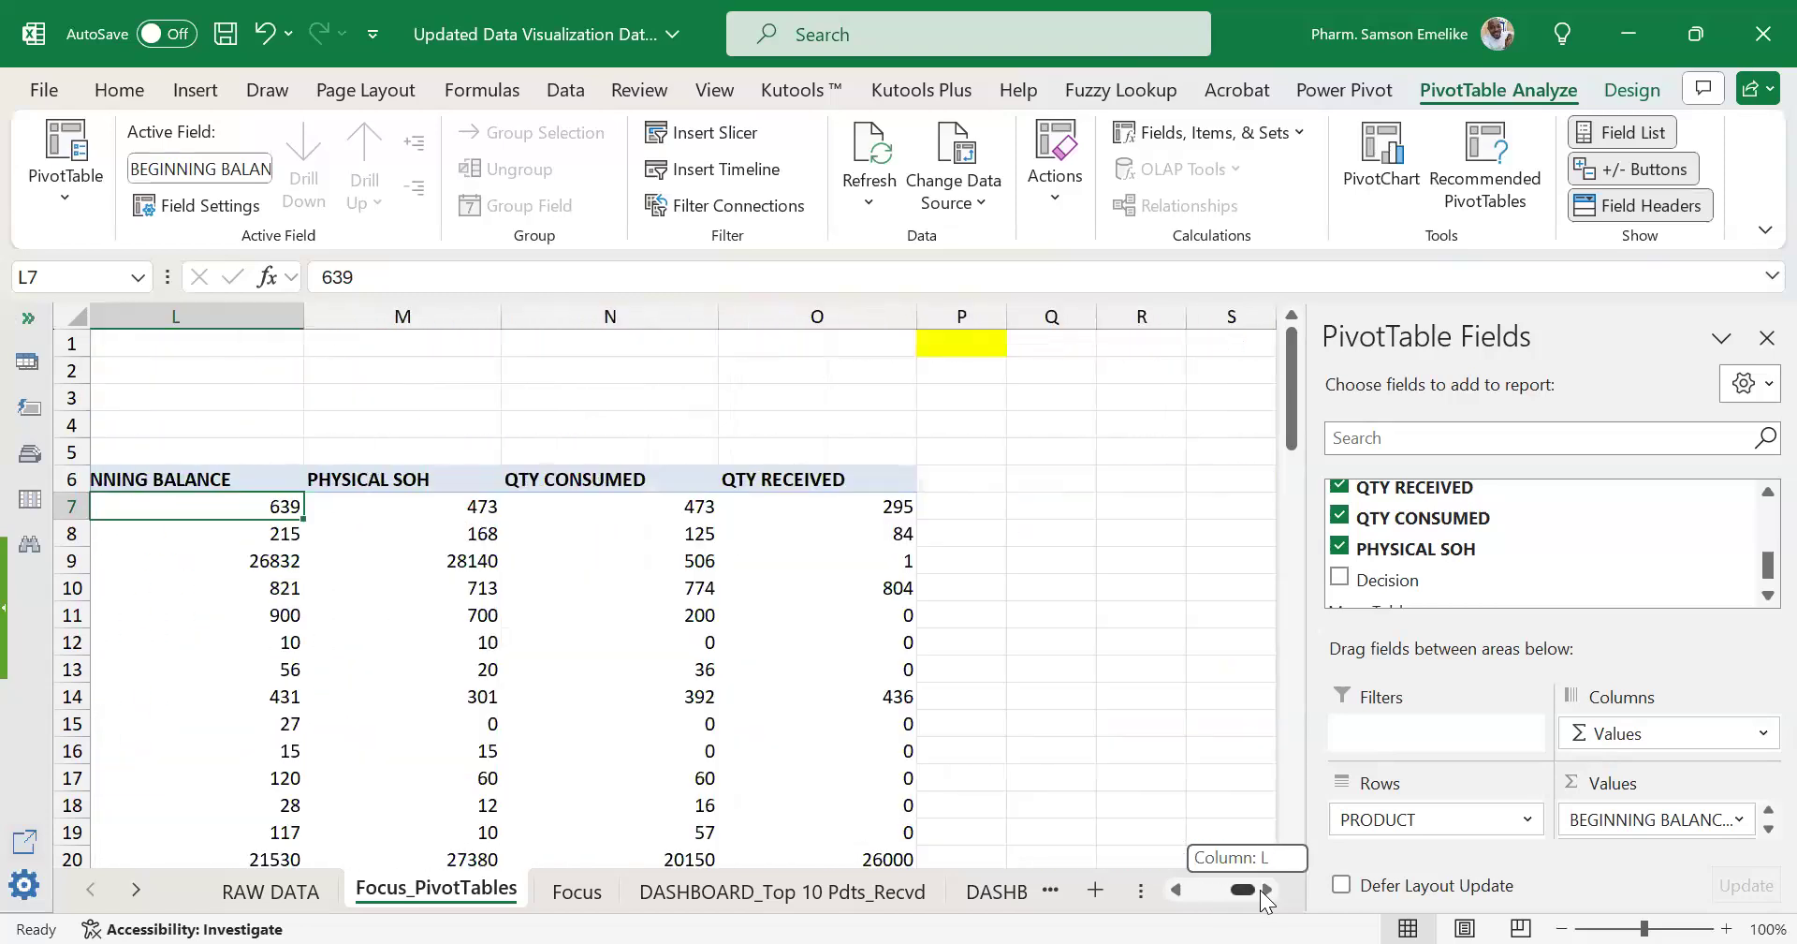
scroll(1021, 826, left, 2)
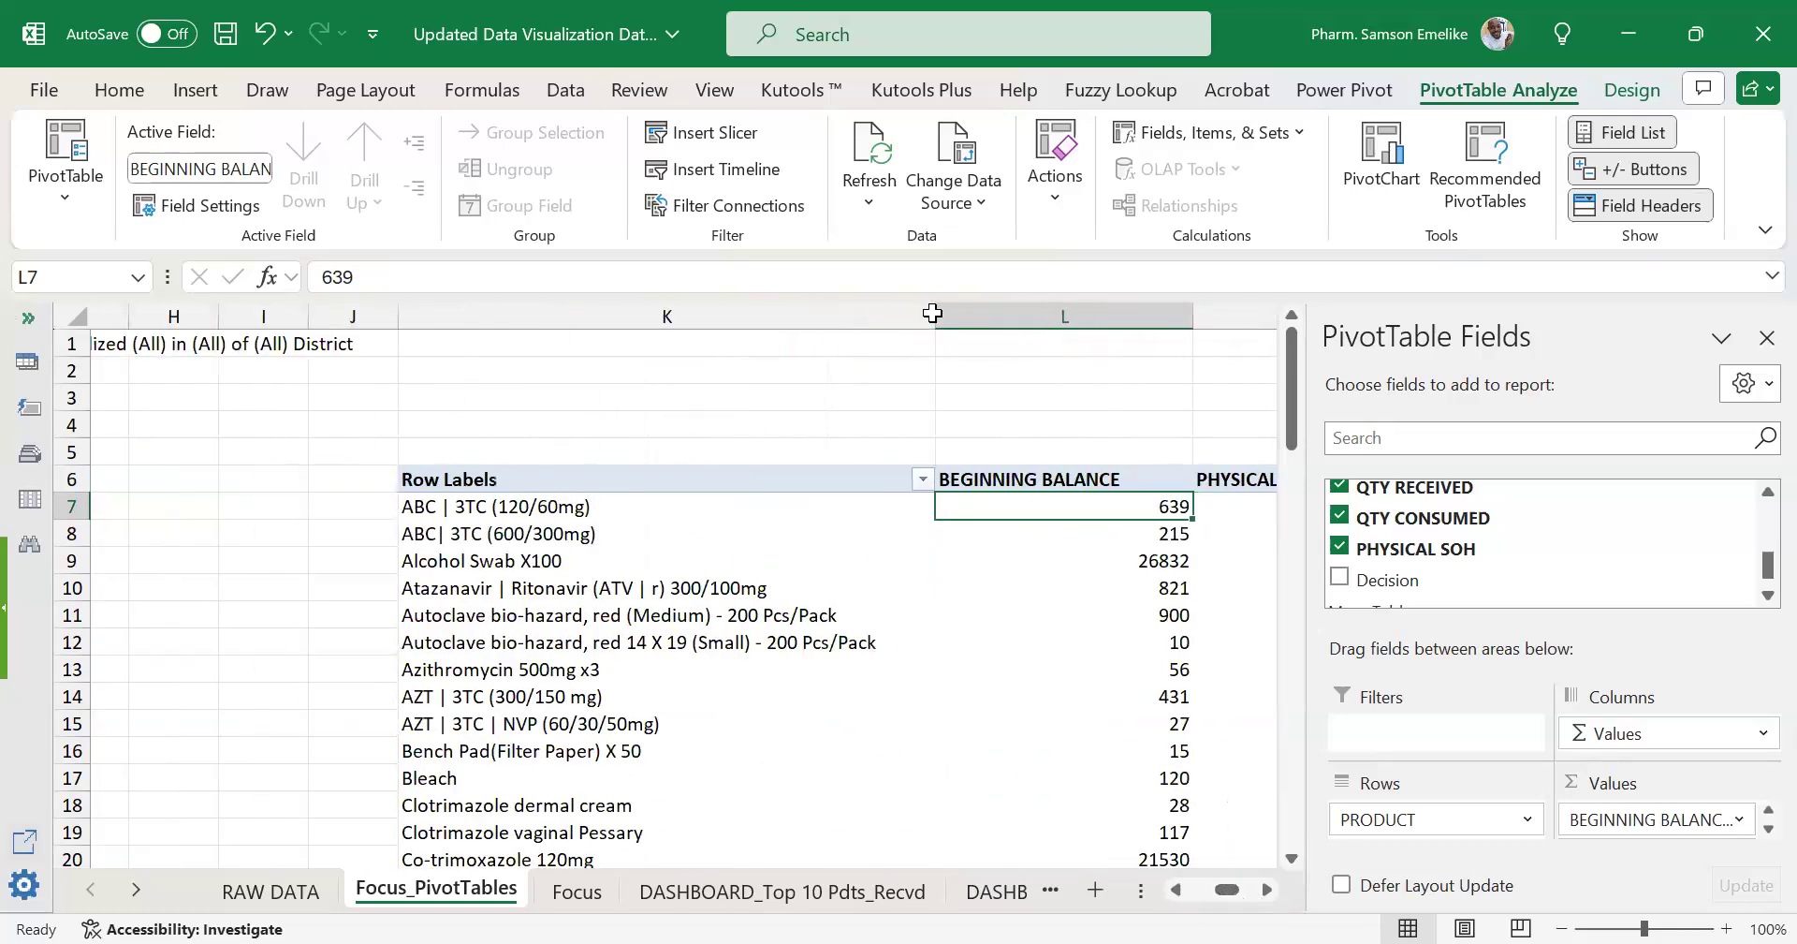
Narrow product columns K and A, and fit the first pivot table's QTY RECEIVED and QTY CONSUMED columns to their contents.
drag(935, 316, 768, 316)
drag(1236, 903, 1205, 894)
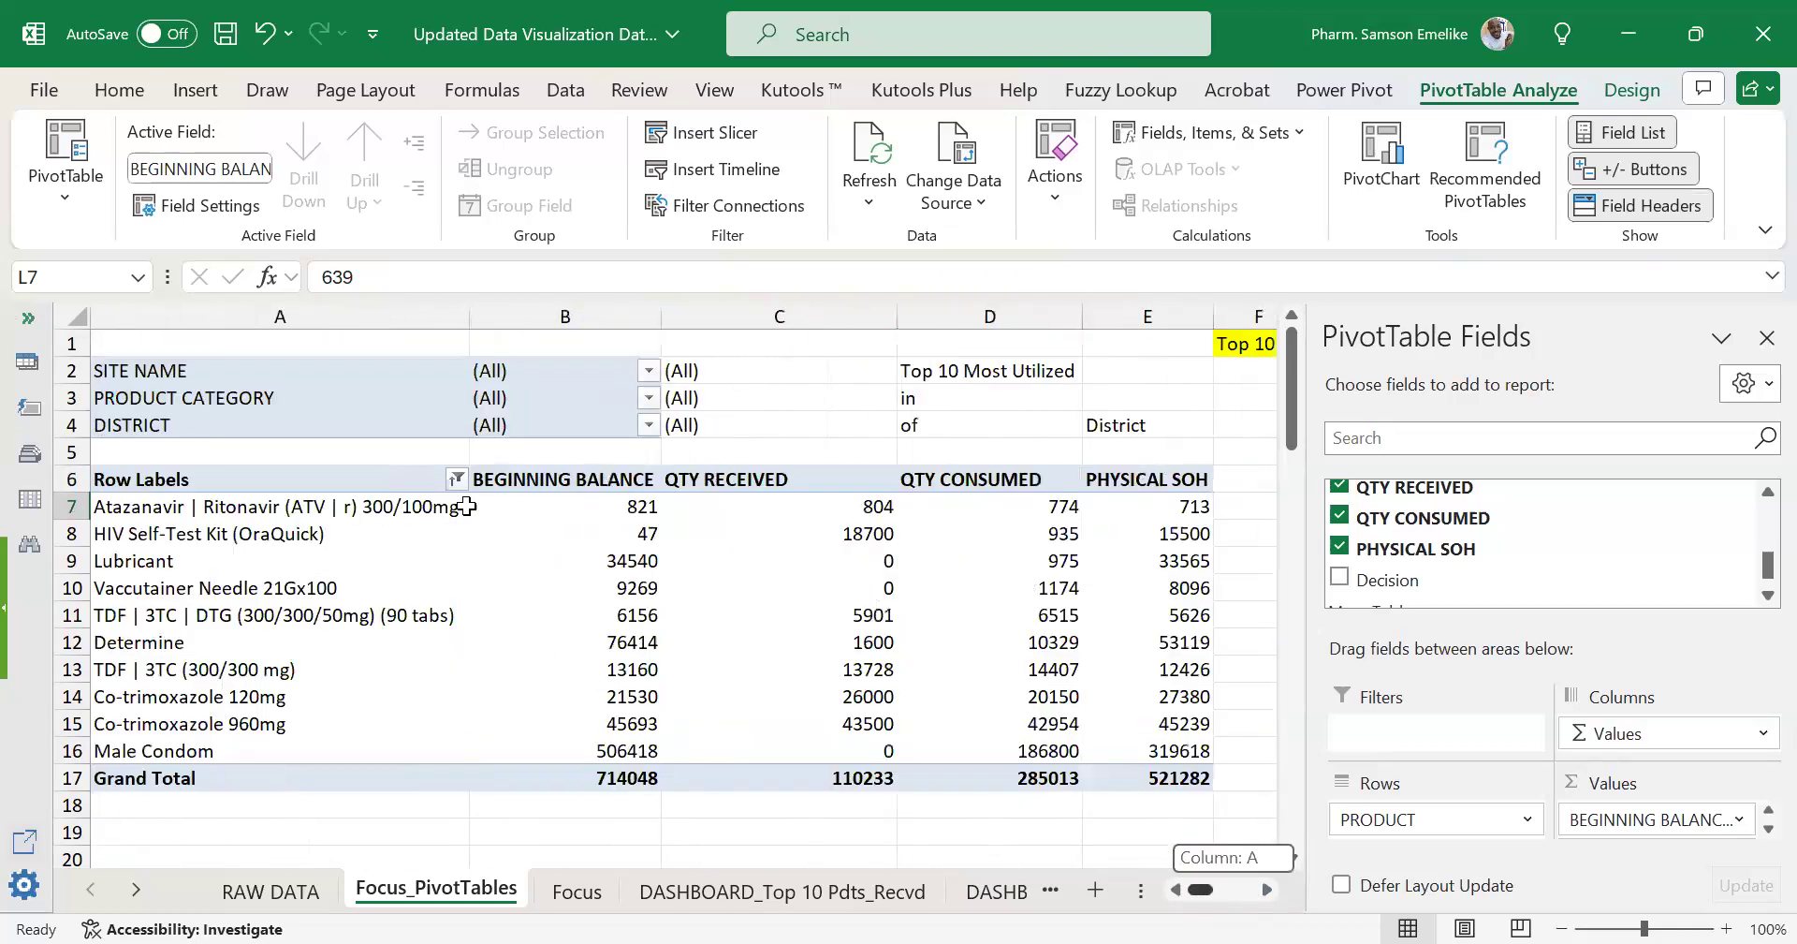
drag(456, 327, 354, 354)
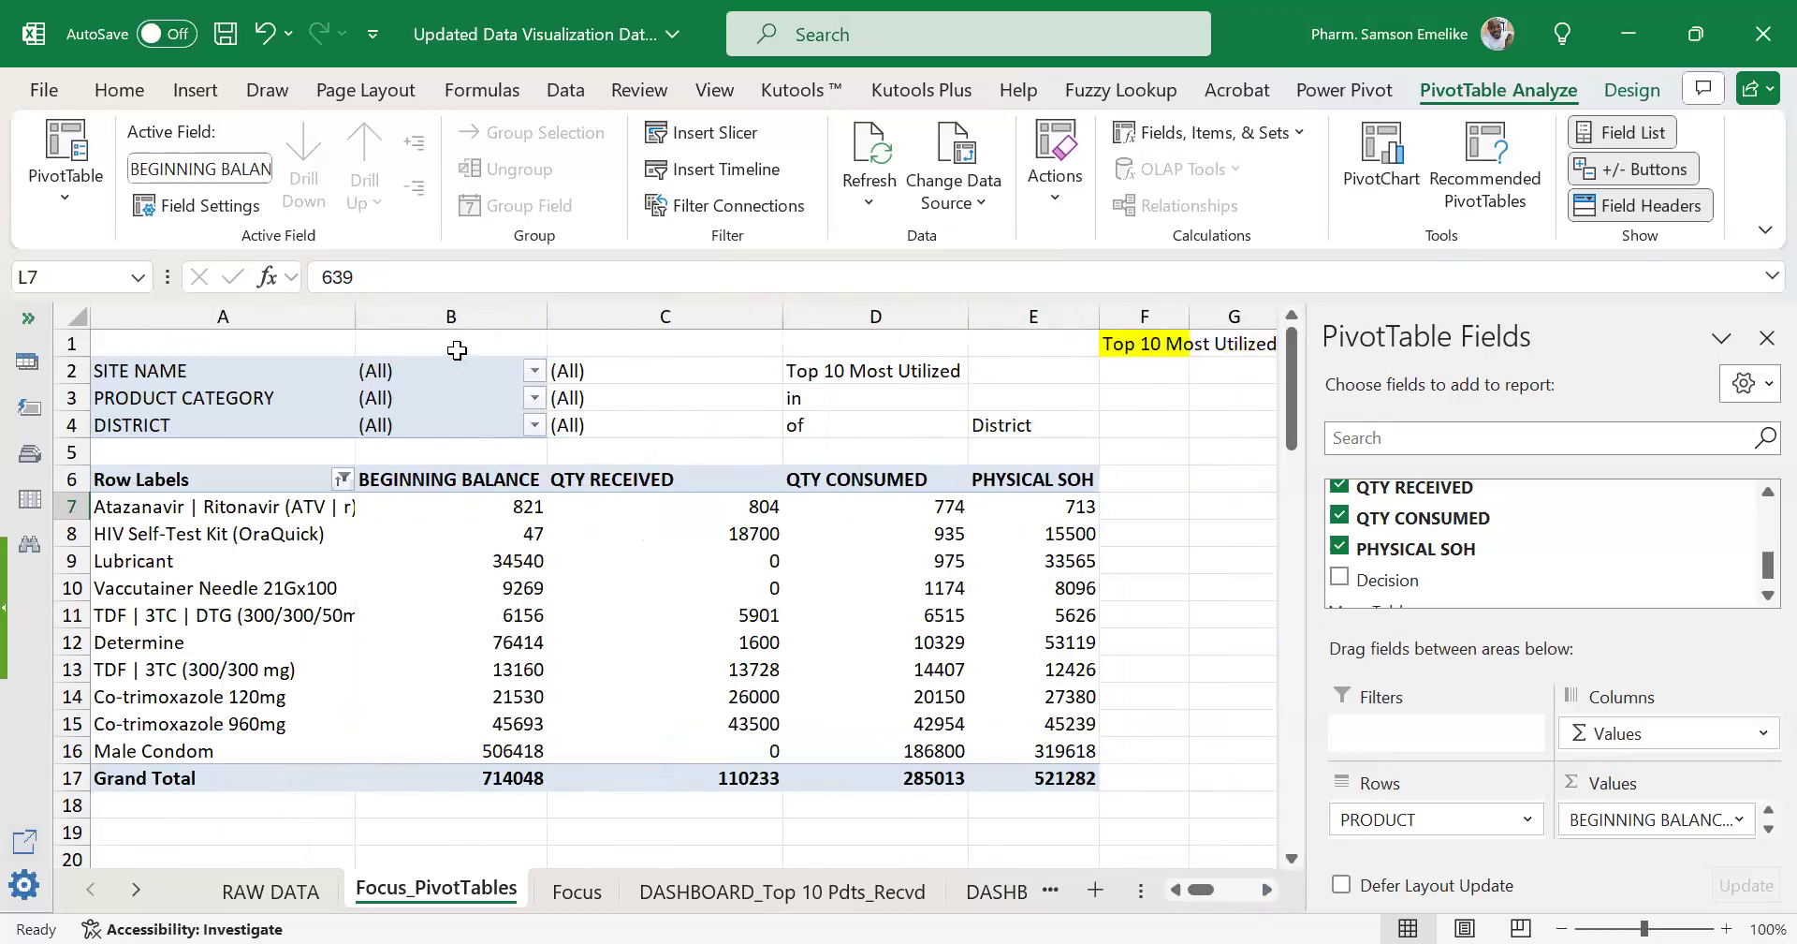
double_click(781, 316)
drag(862, 317, 862, 316)
click(862, 317)
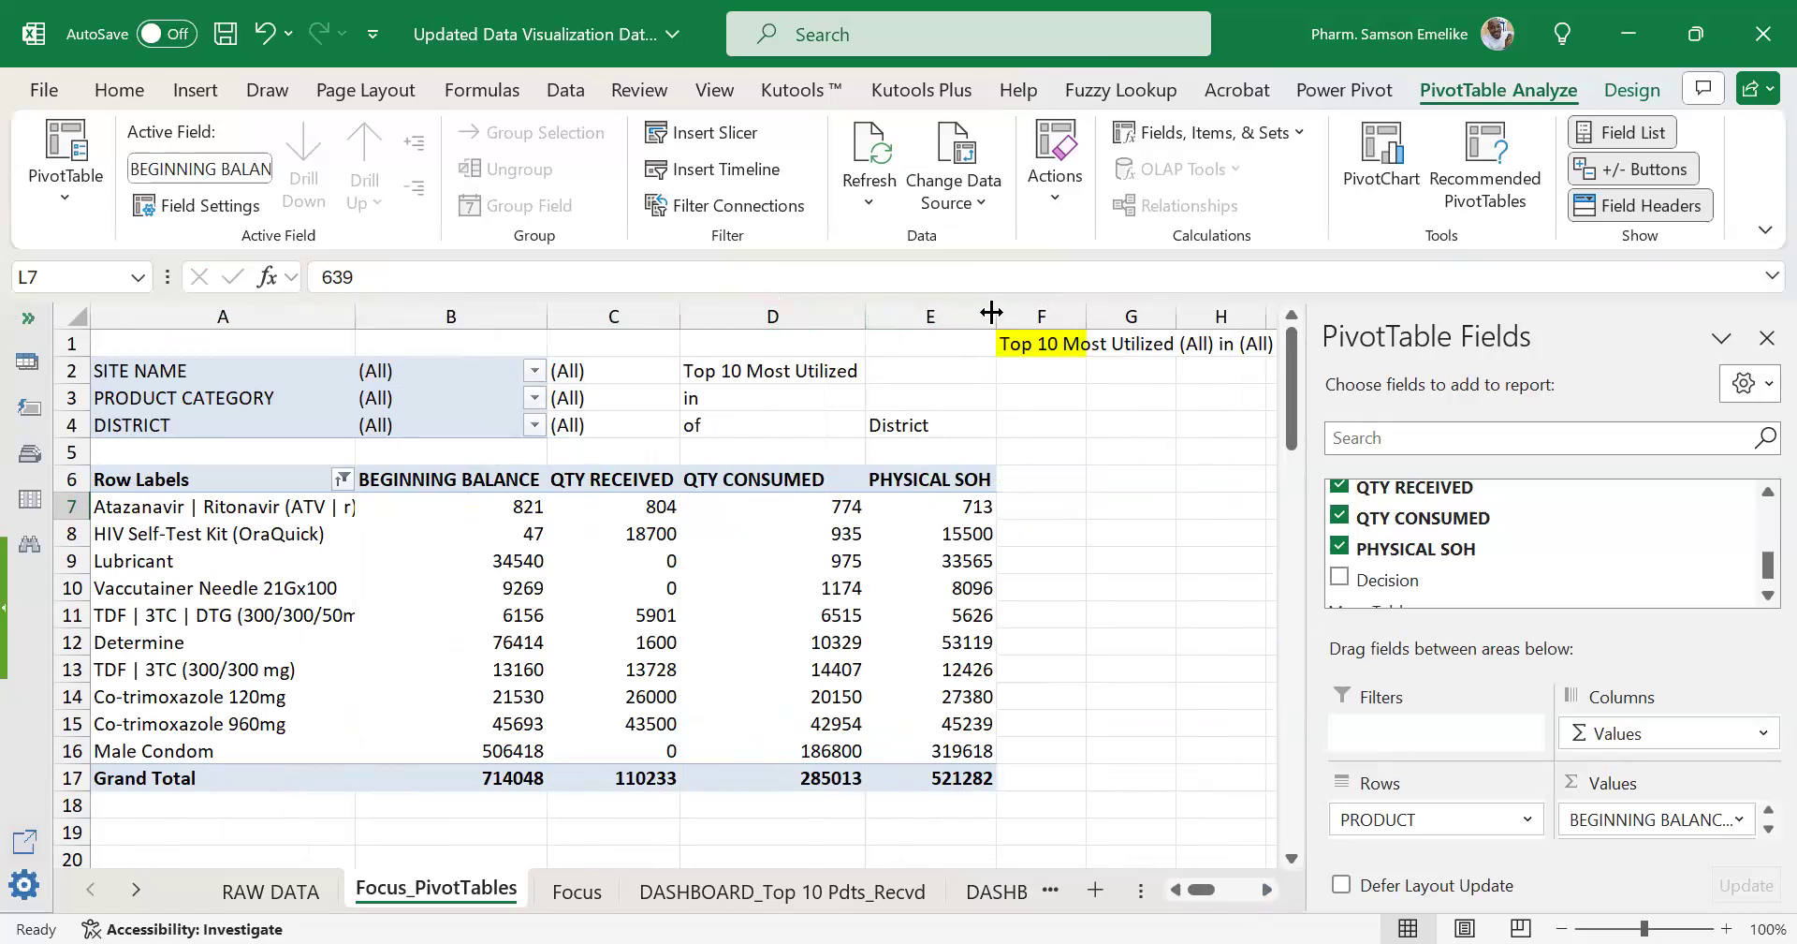
Add SITE NAME and PRODUCT CATEGORY as report filters of the new pivot table.
drag(1267, 890, 1190, 896)
click(1240, 885)
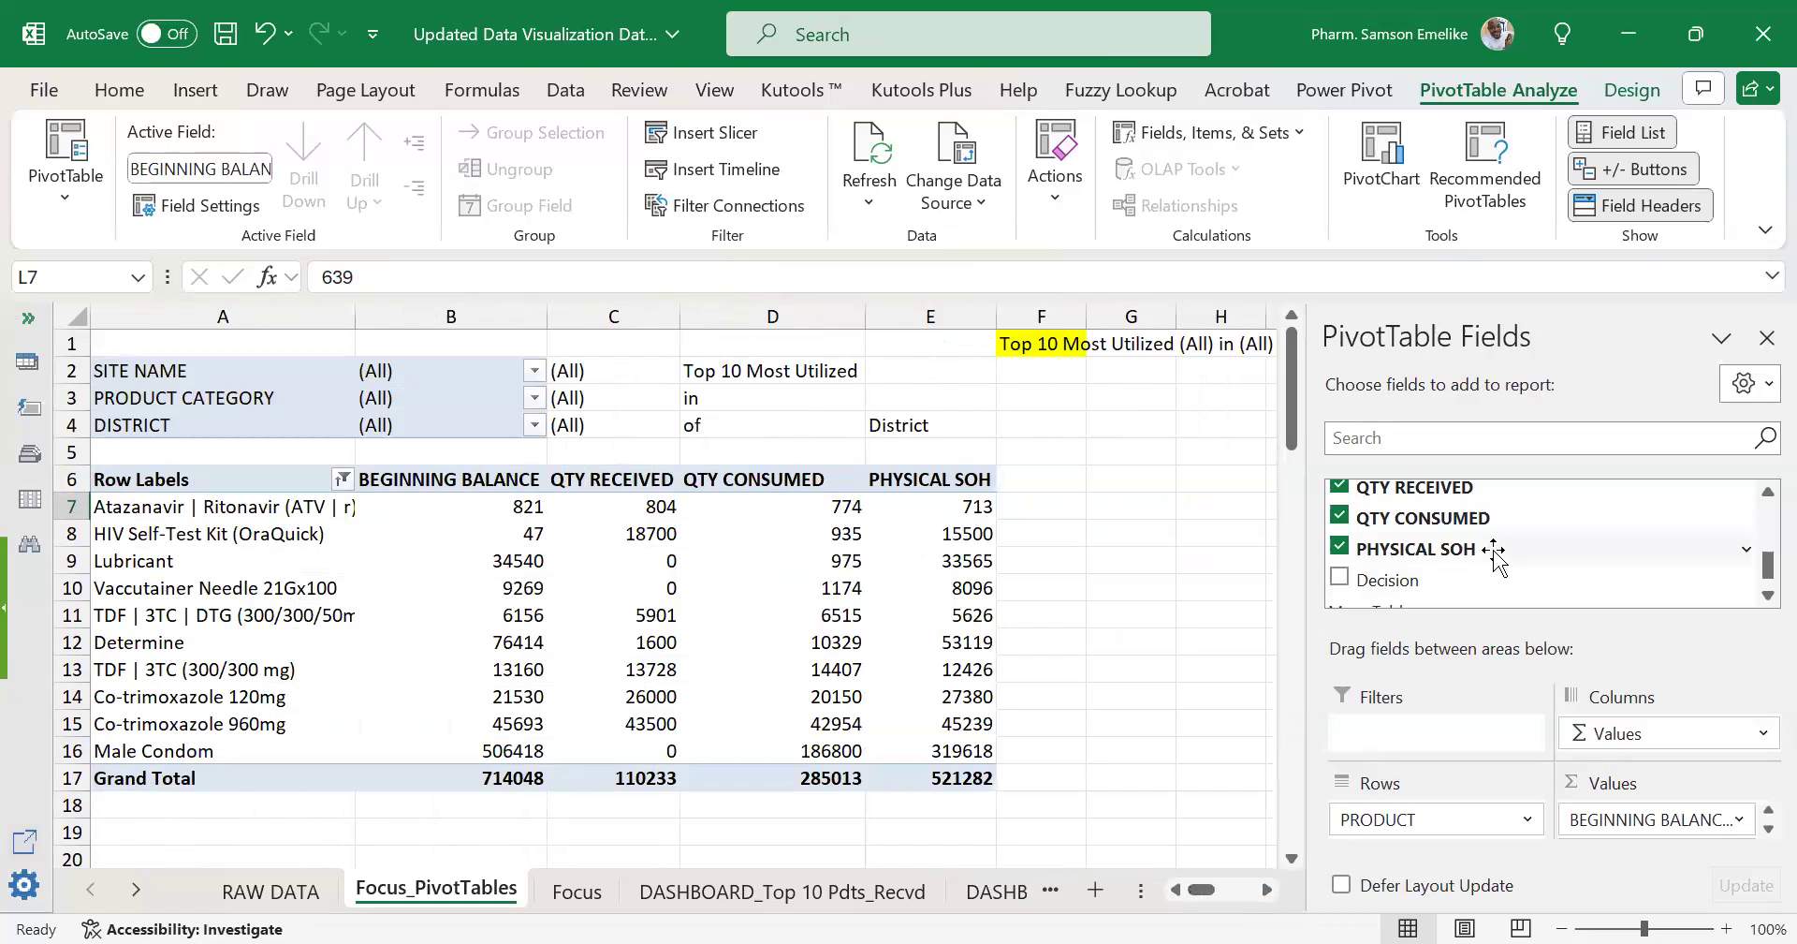
scroll(1495, 557, up, 1)
scroll(1495, 554, up, 2)
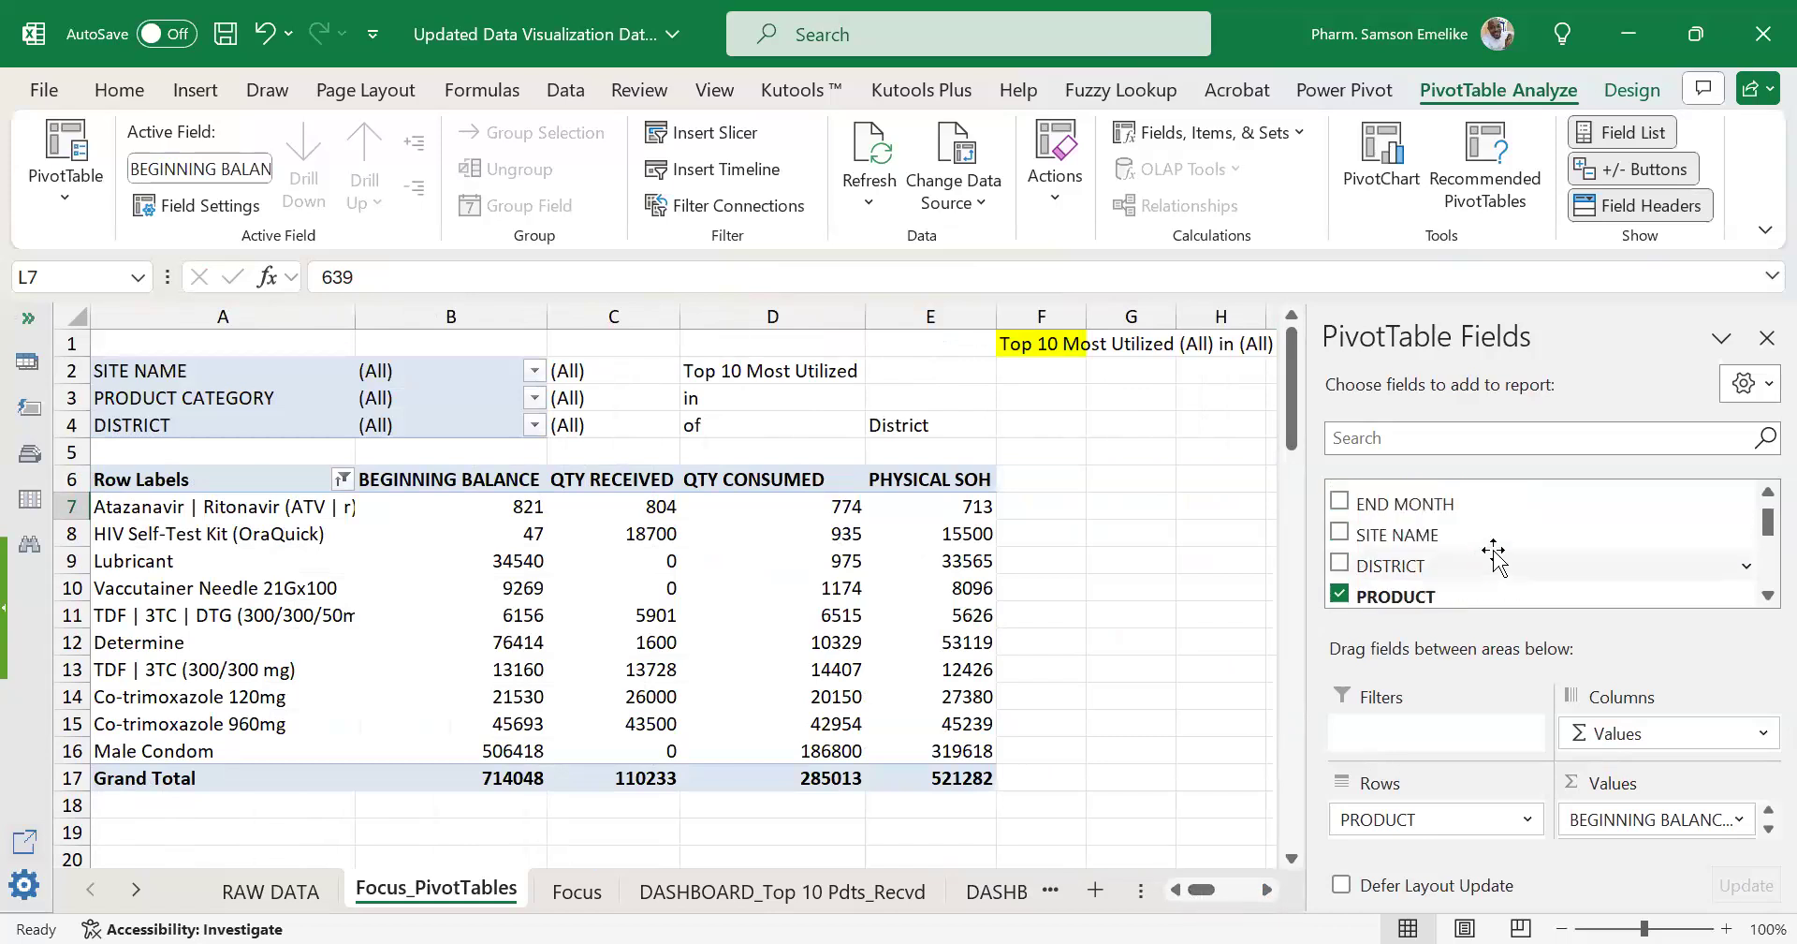
scroll(1495, 554, up, 1)
drag(1383, 558, 1406, 728)
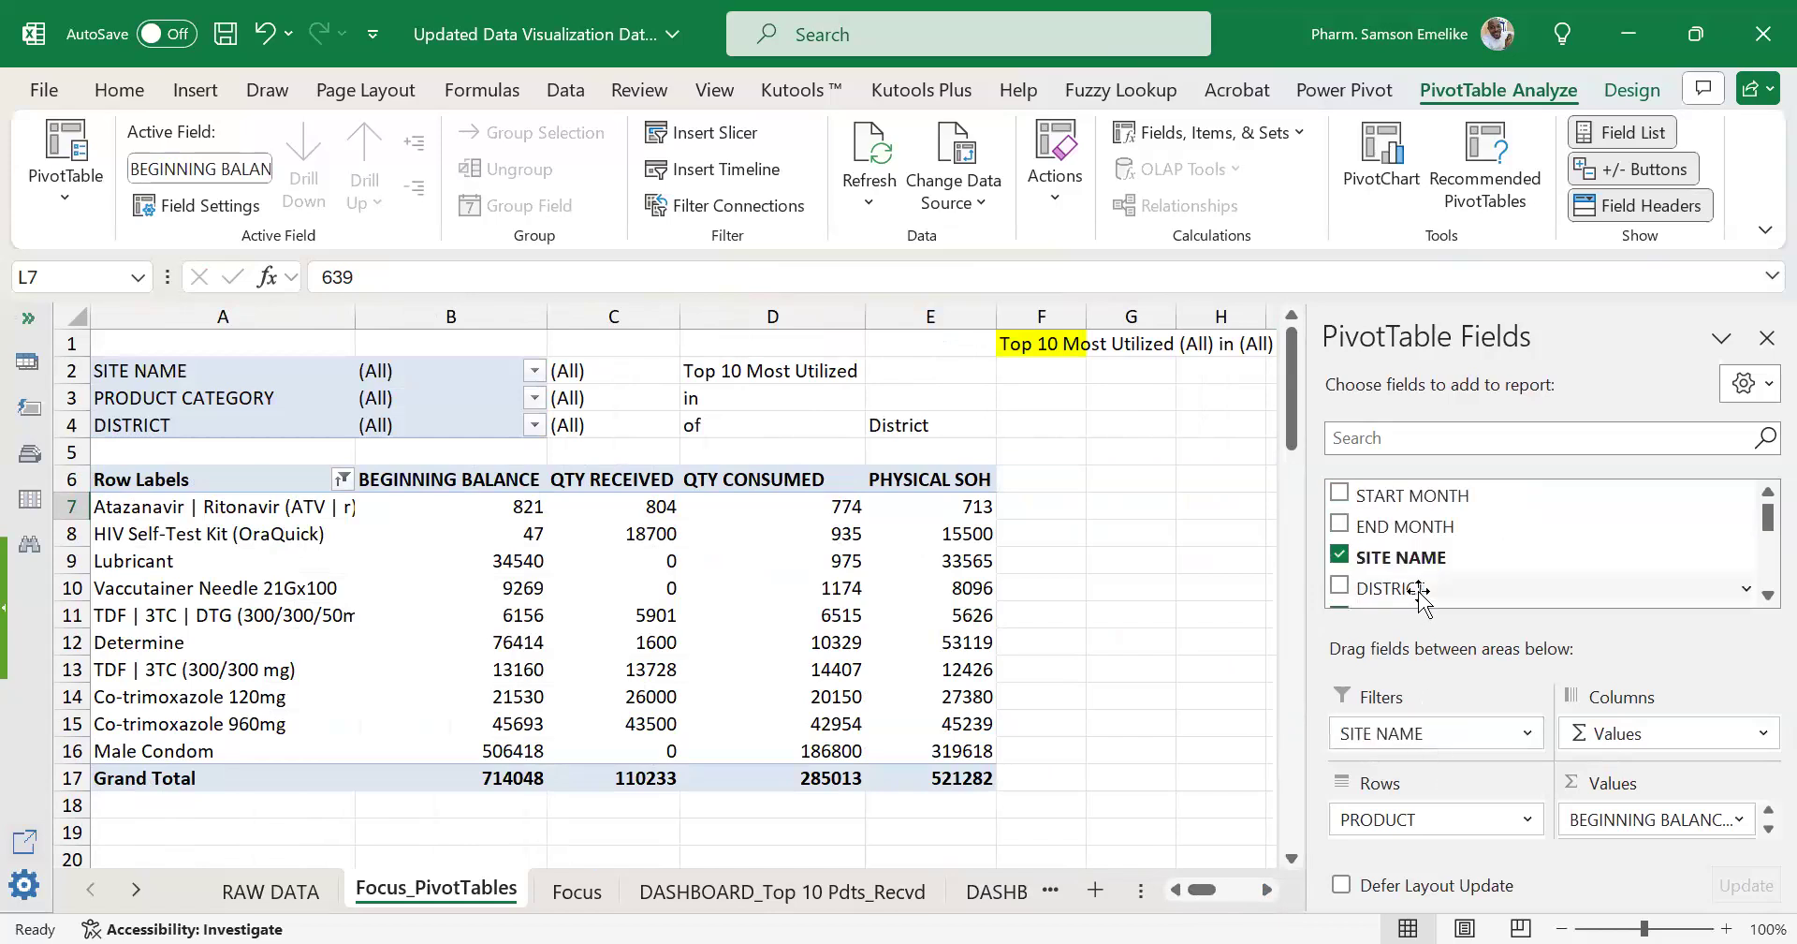
scroll(1418, 590, down, 2)
drag(1424, 584, 1447, 745)
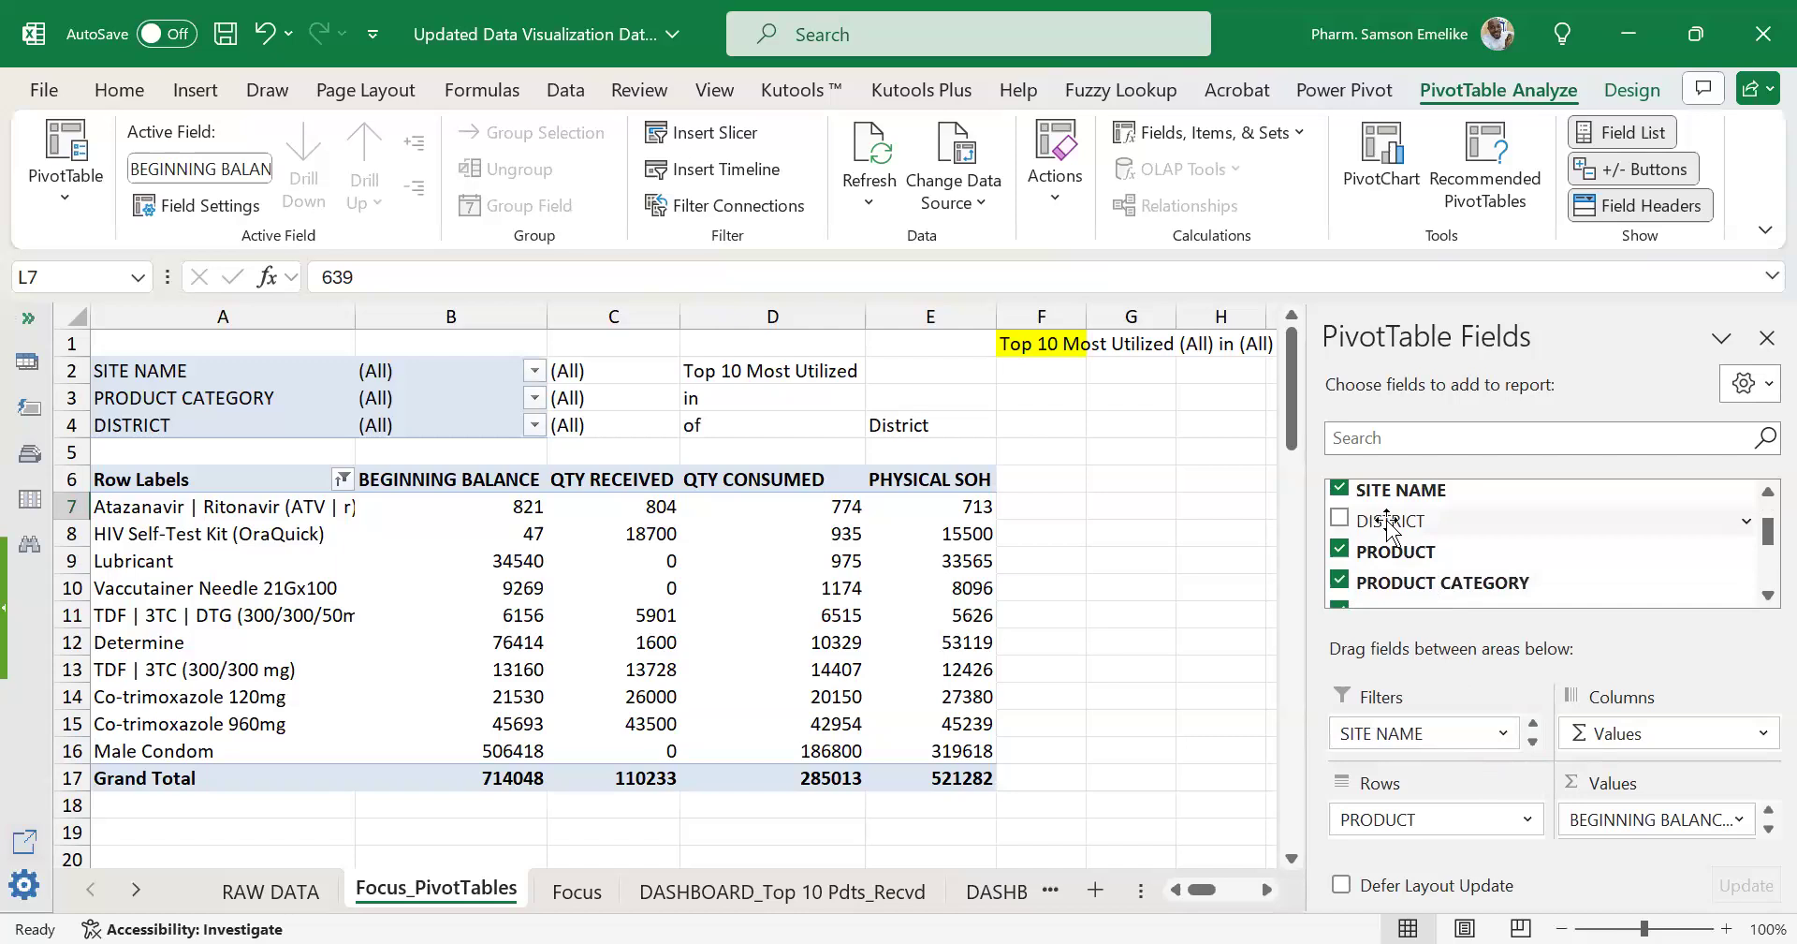
Add DISTRICT as a report filter of the new pivot table, between SITE NAME and PRODUCT CATEGORY.
drag(1389, 520, 1434, 755)
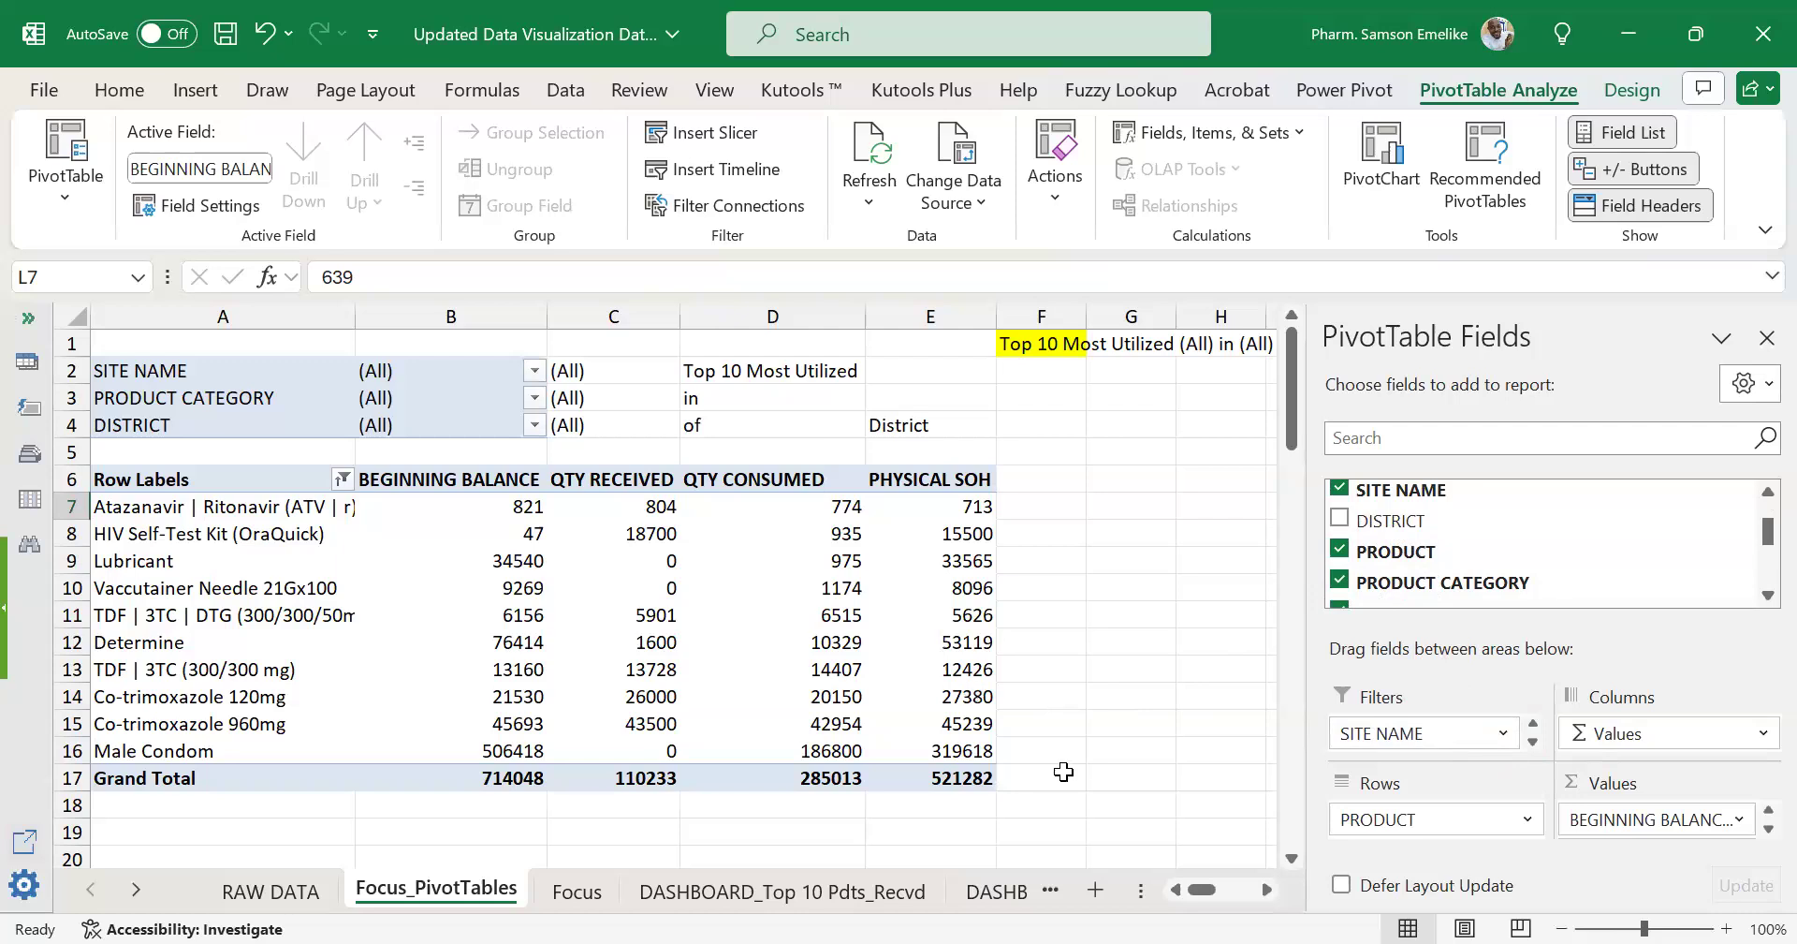
scroll(1132, 758, right, 3)
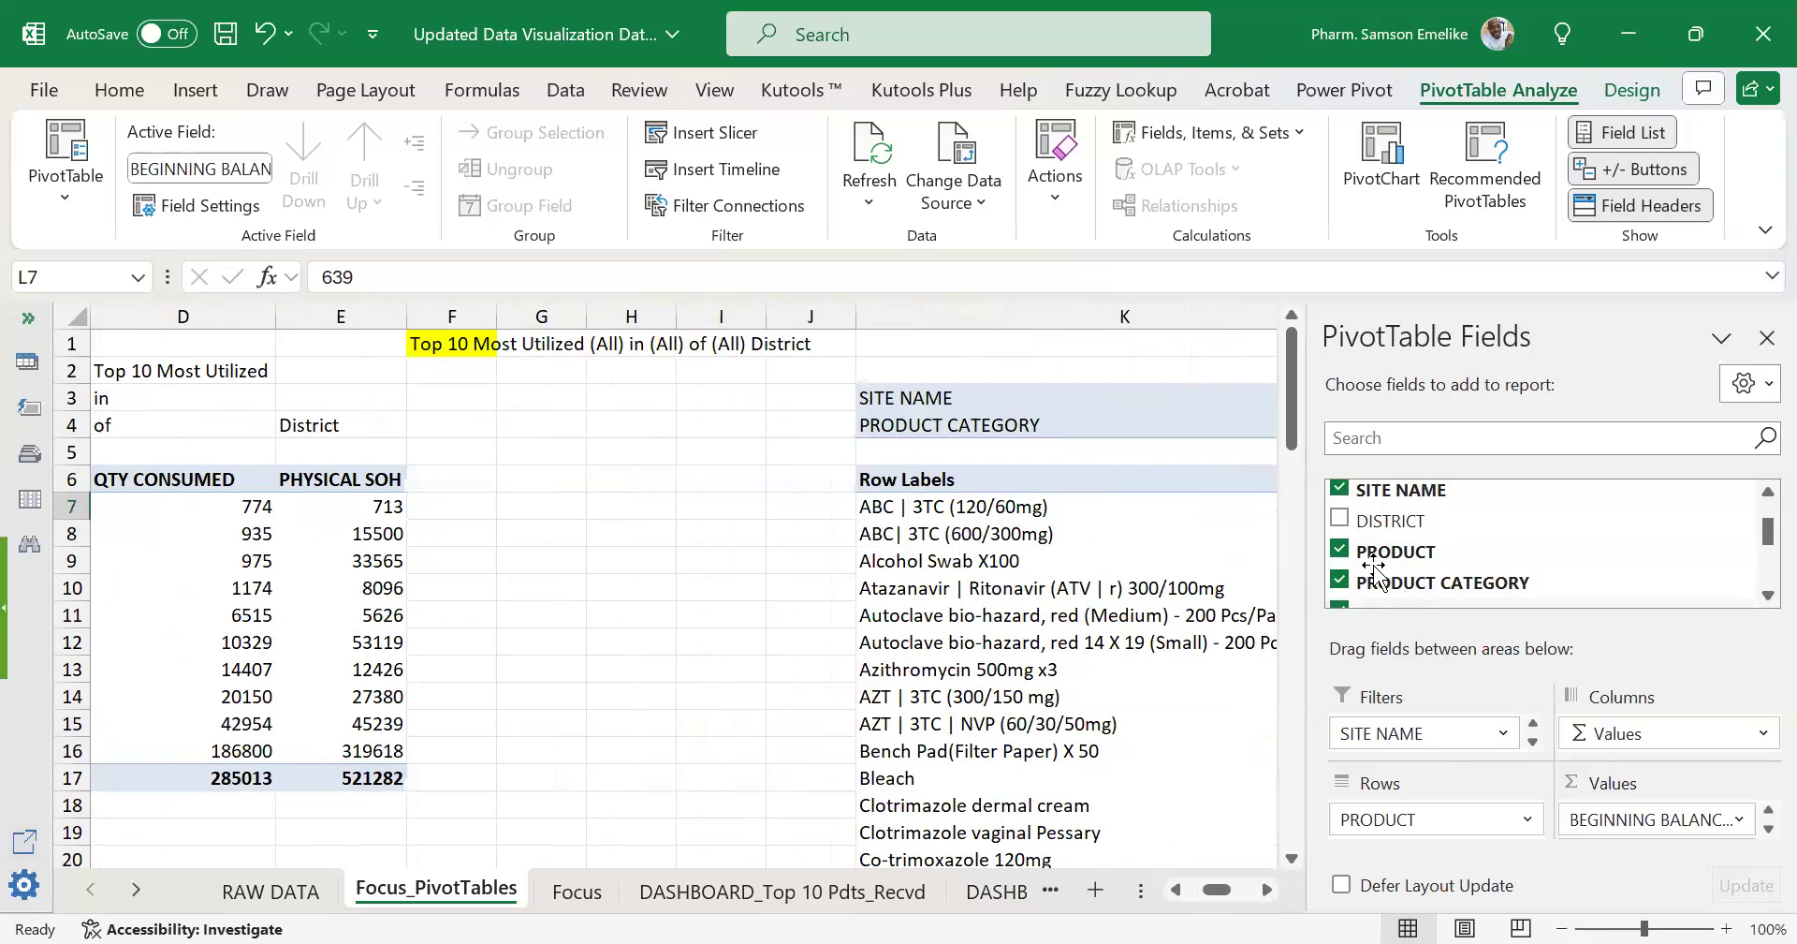
drag(1376, 521, 1405, 749)
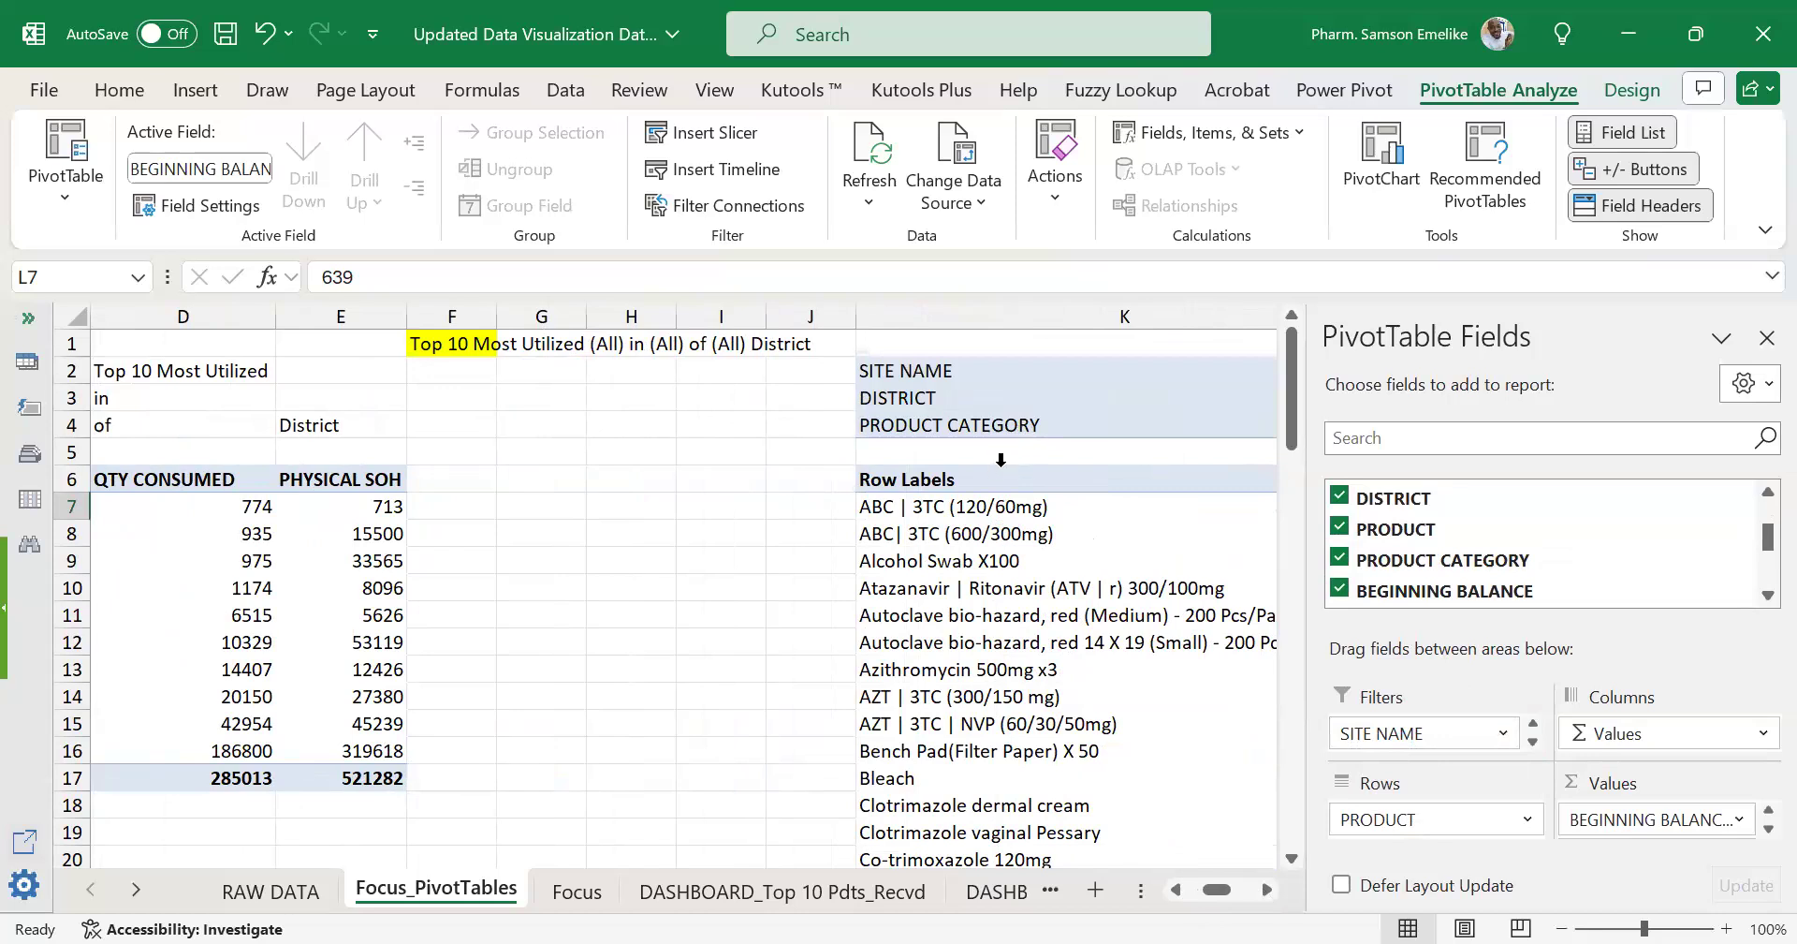
drag(1218, 894, 1218, 894)
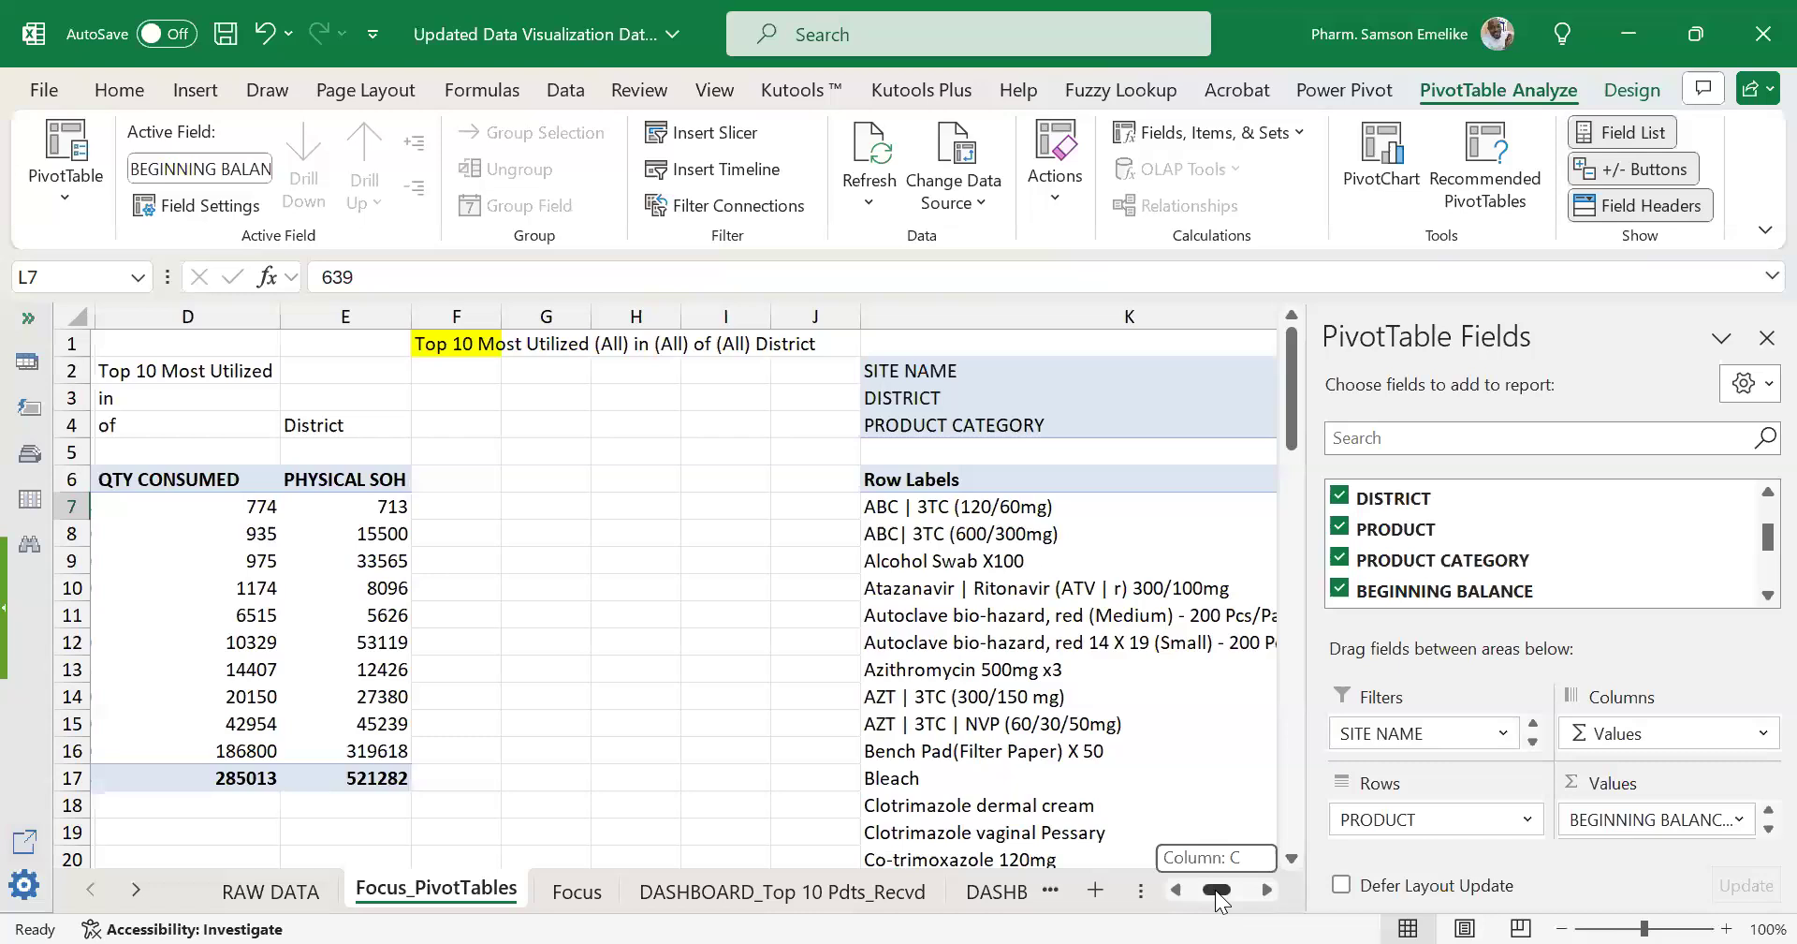
mouse_move(1218, 898)
mouse_down()
mouse_move(1195, 906)
mouse_move(1216, 898)
mouse_up()
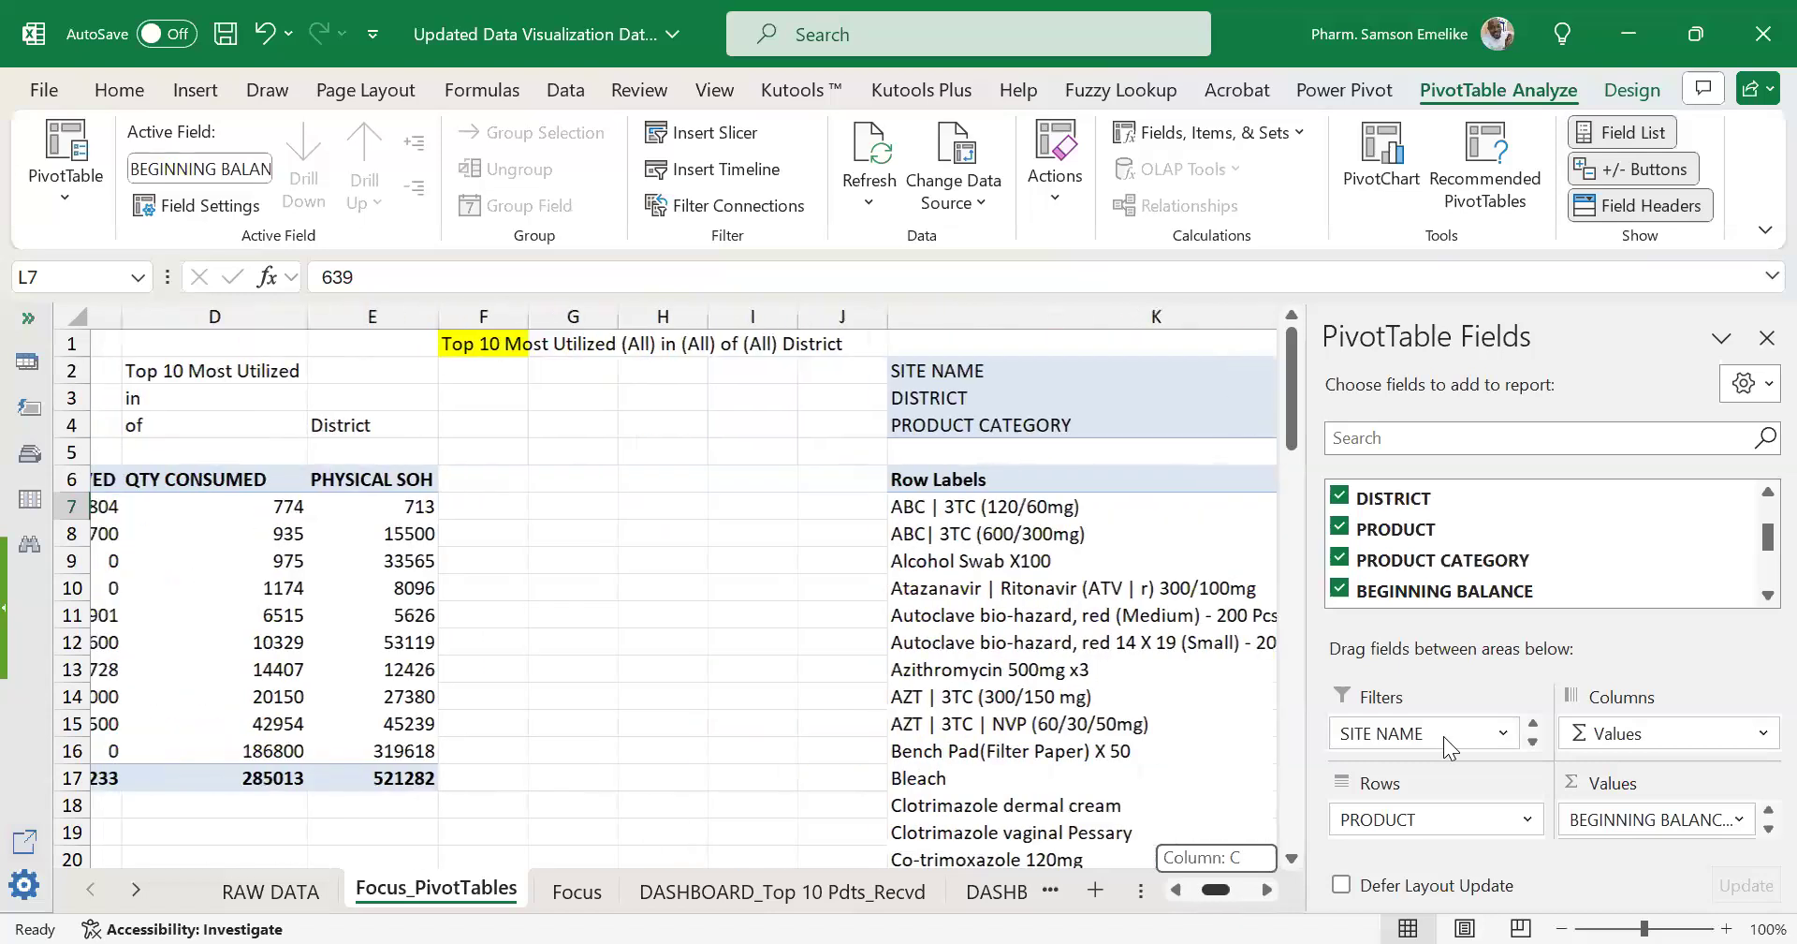
Check the order of the report filter fields in the new pivot table.
scroll(1498, 739, down, 2)
scroll(1497, 740, up, 2)
drag(1496, 746, 1406, 749)
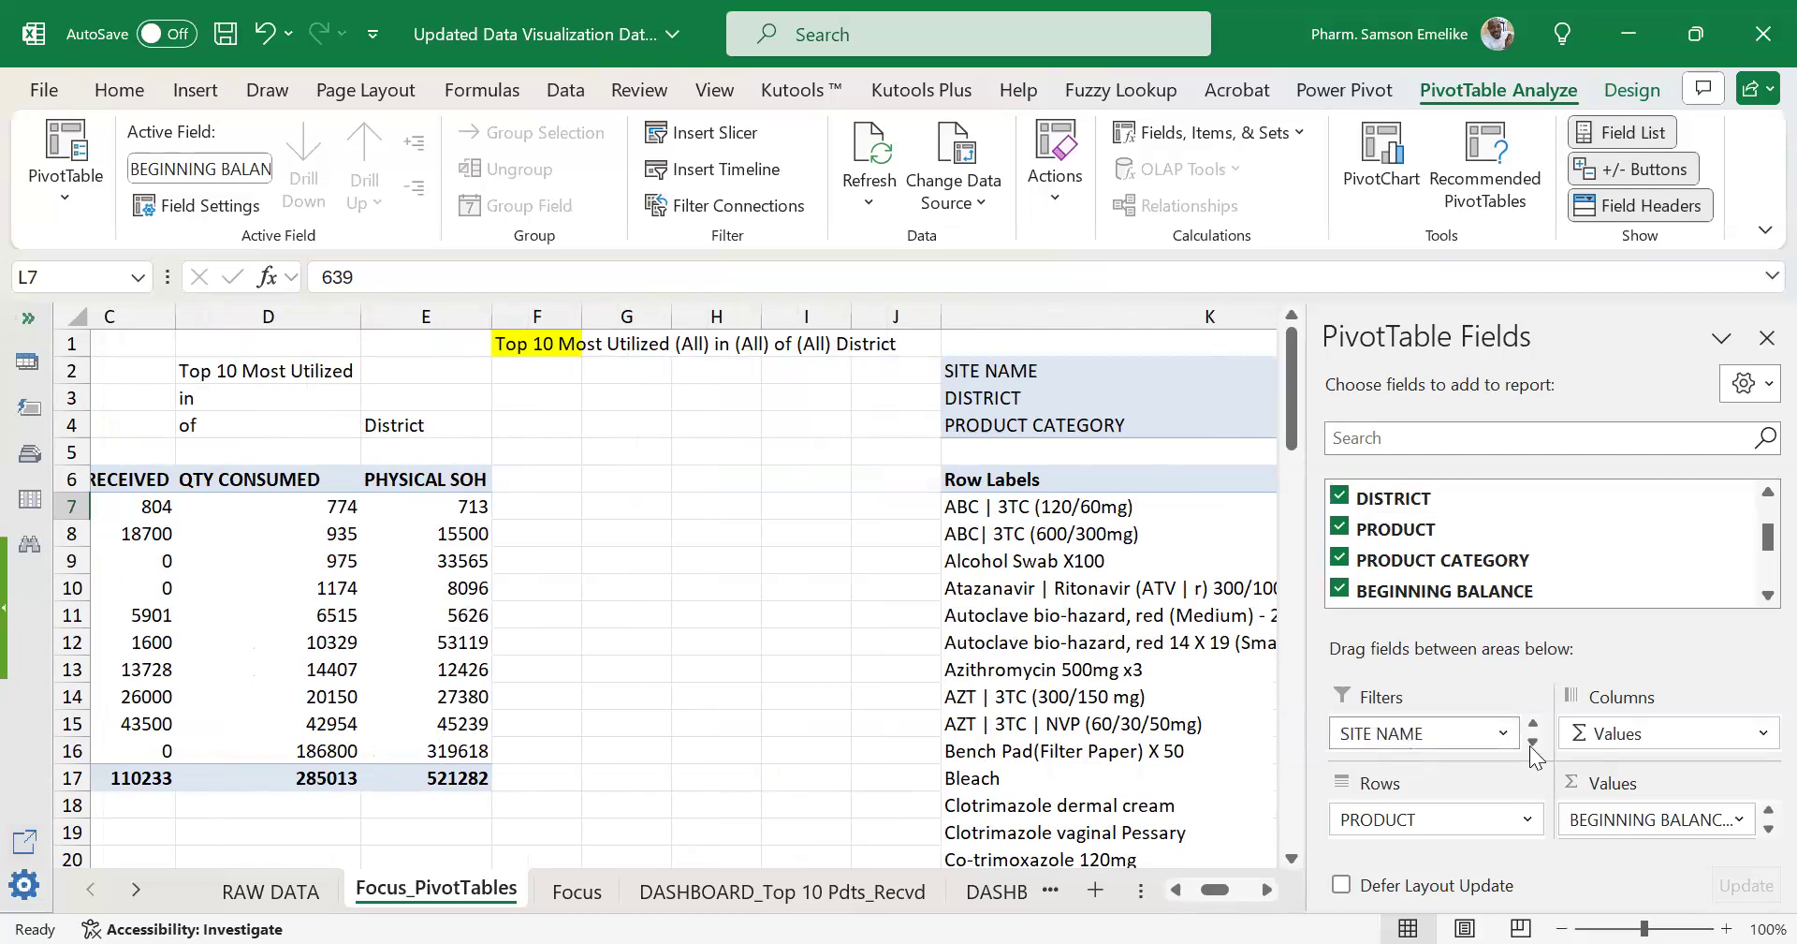
click(1533, 741)
click(1533, 741)
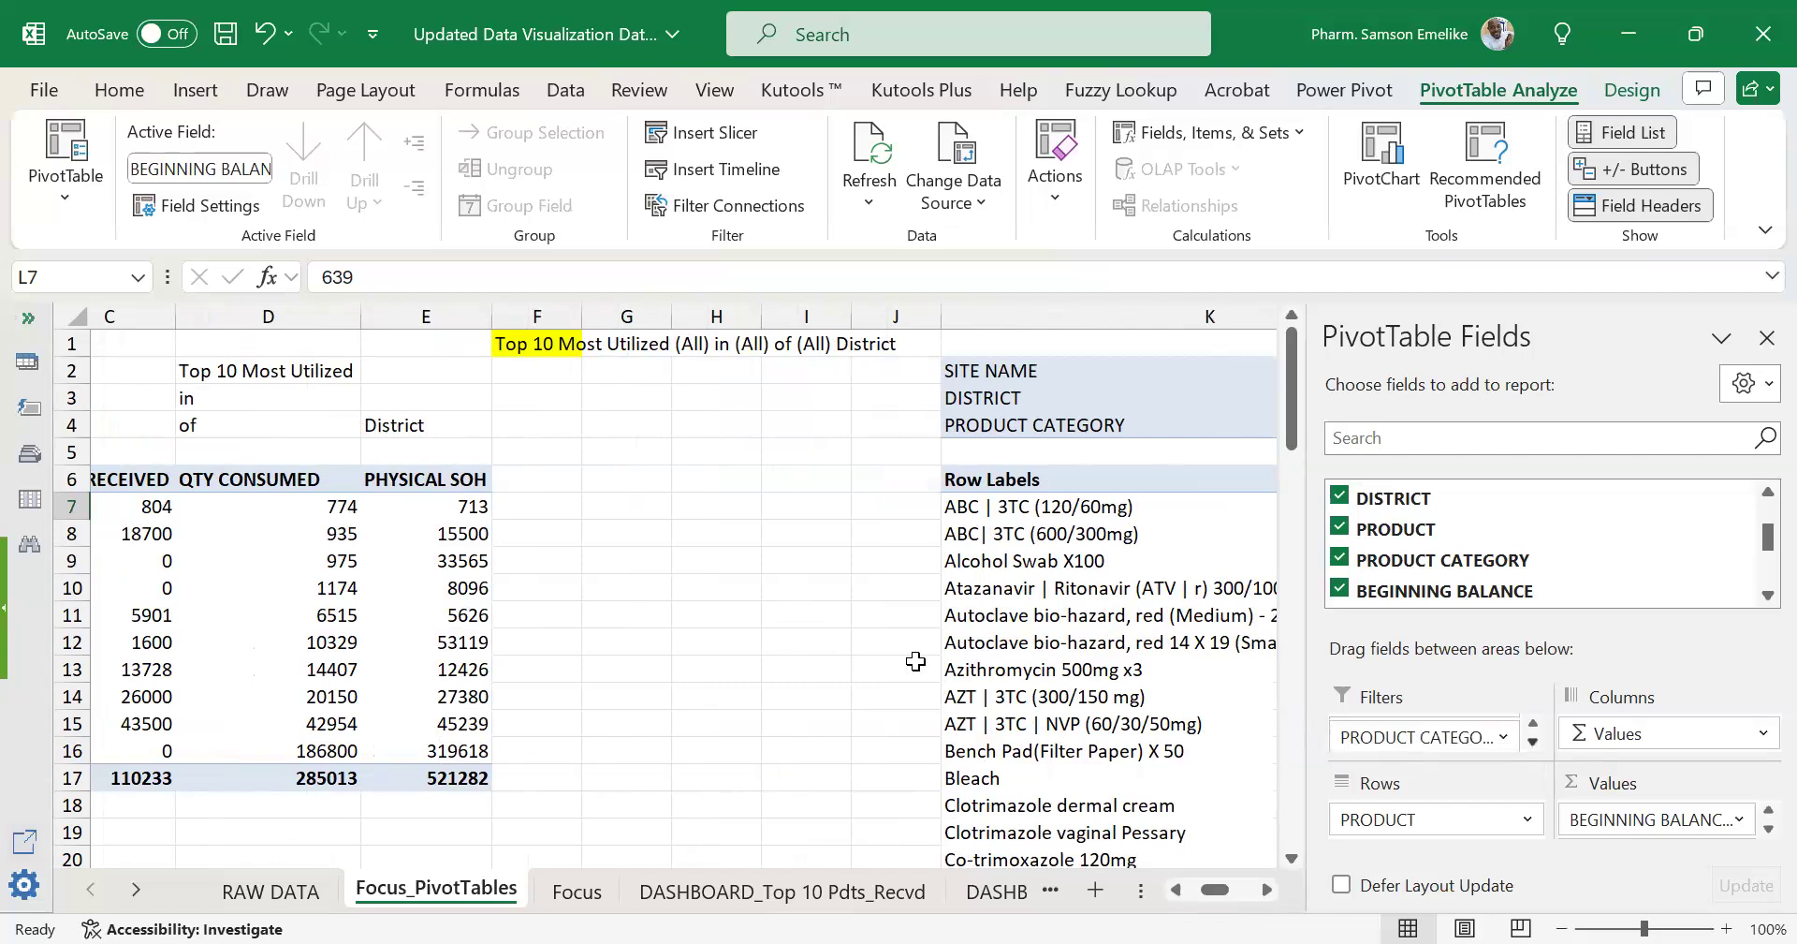
click(805, 615)
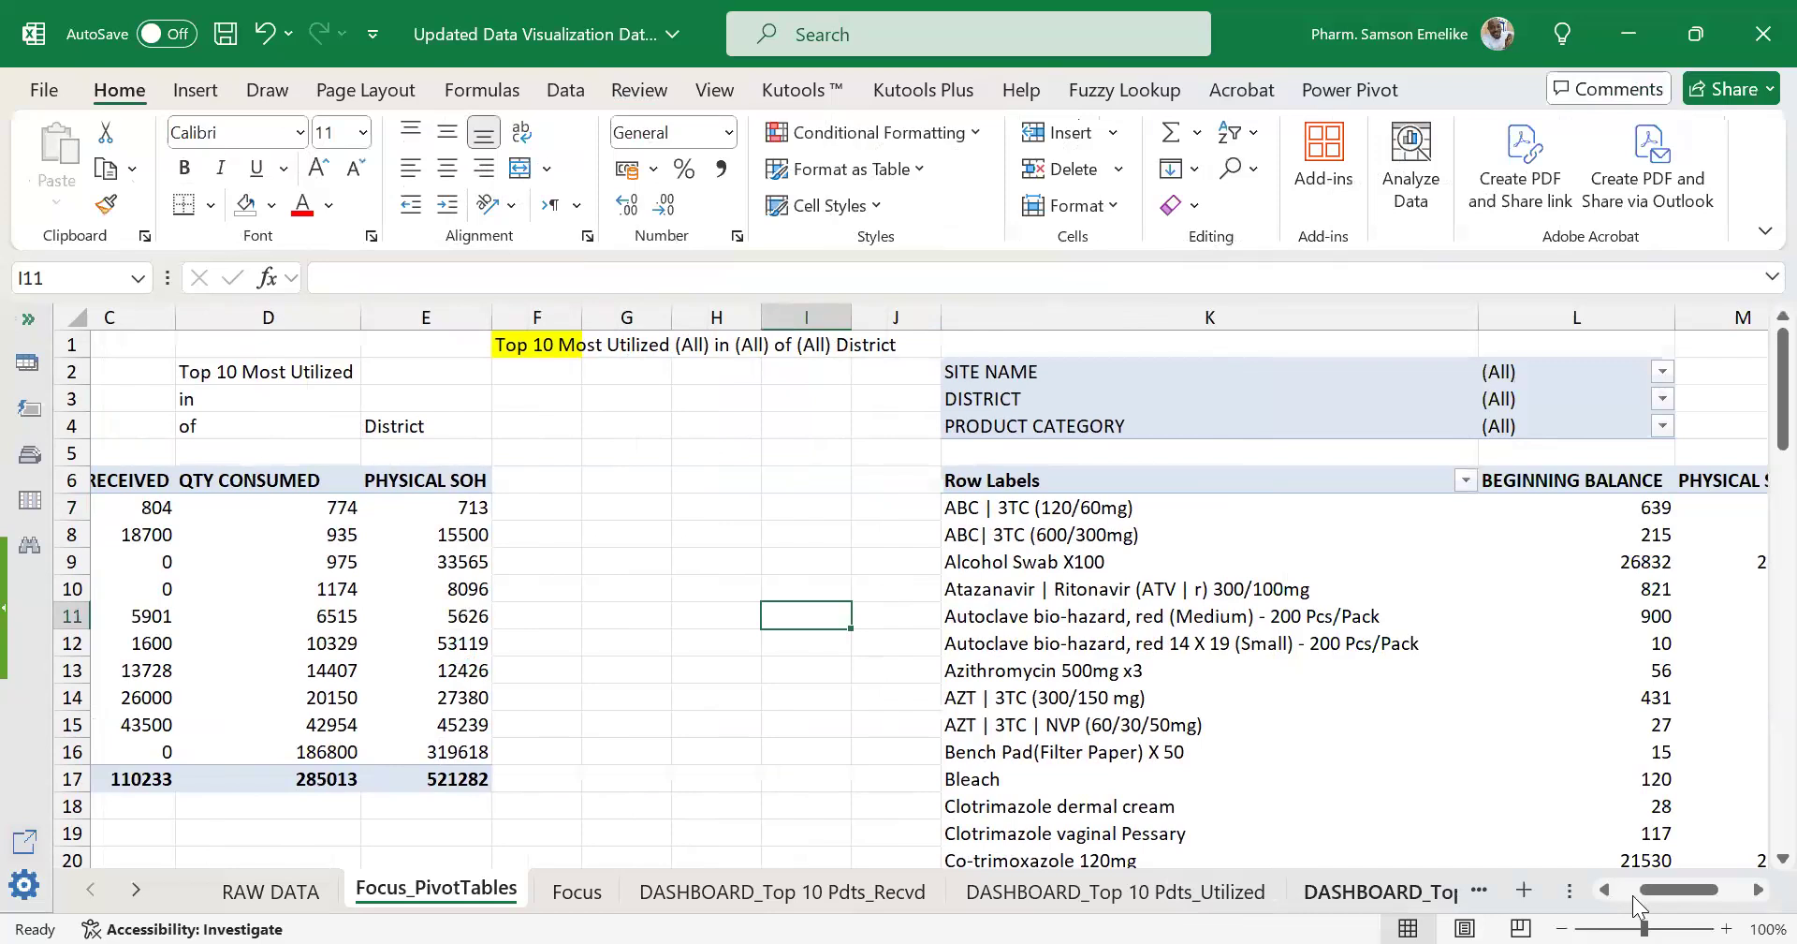
Narrow column K of the new pivot table and inspect the title formula in F1.
drag(1638, 891, 1176, 334)
drag(1306, 319, 1110, 357)
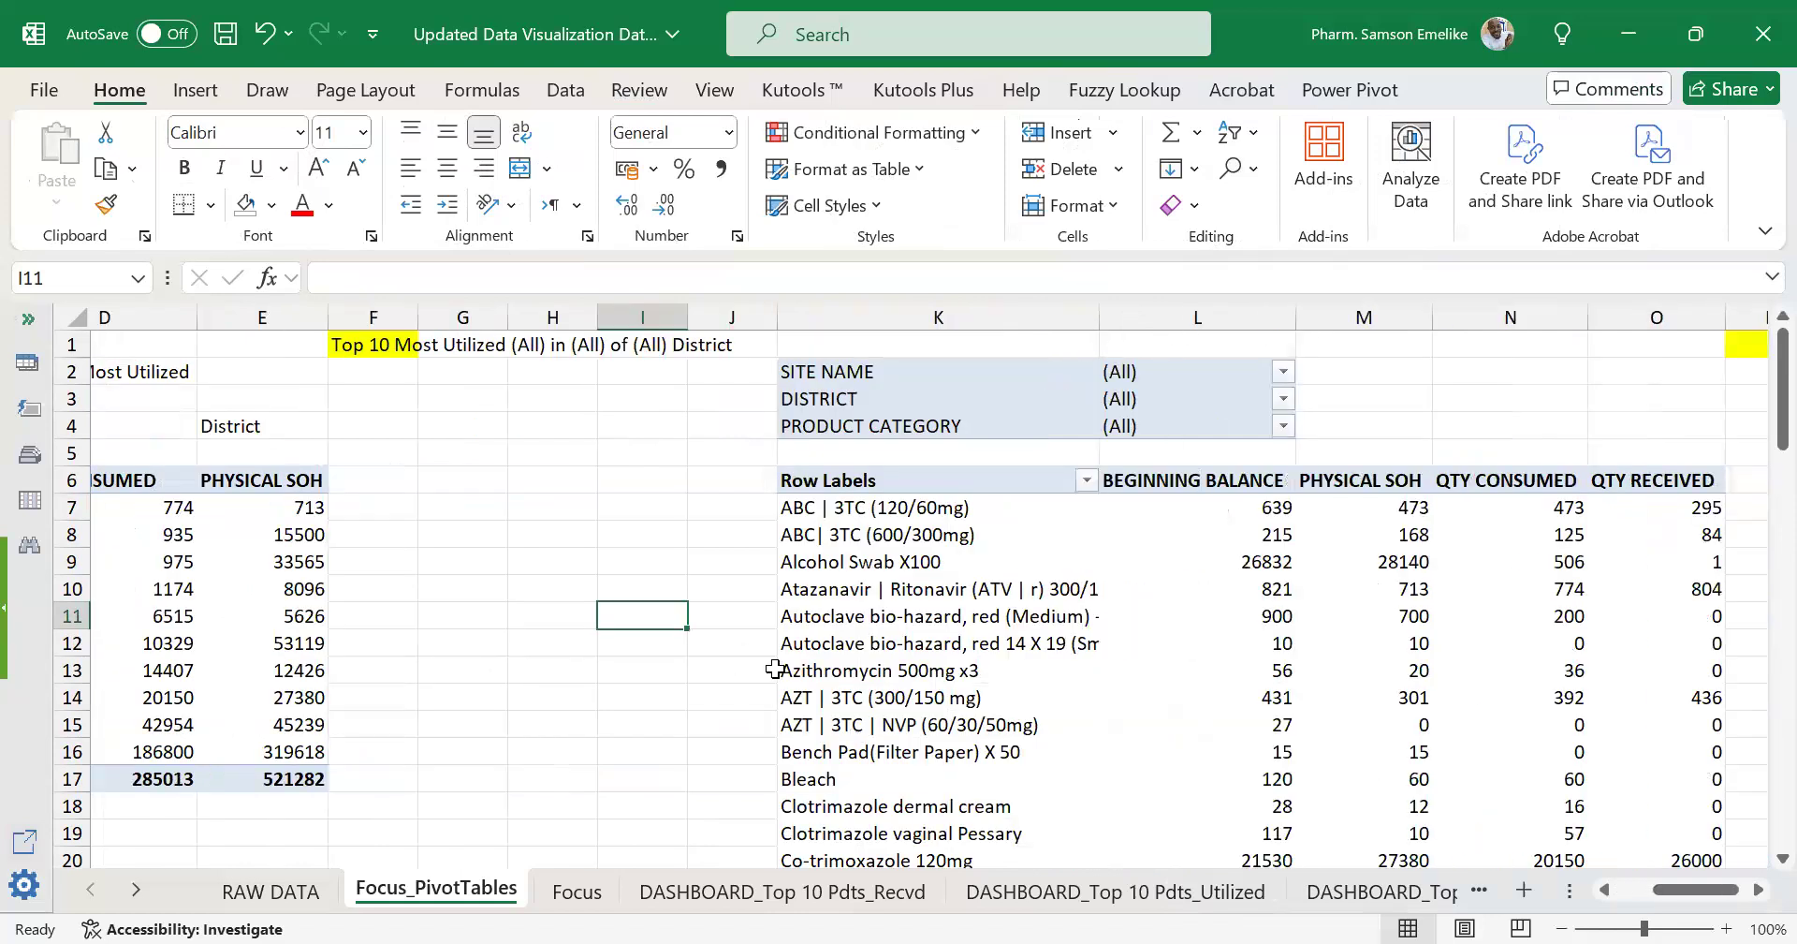
click(371, 337)
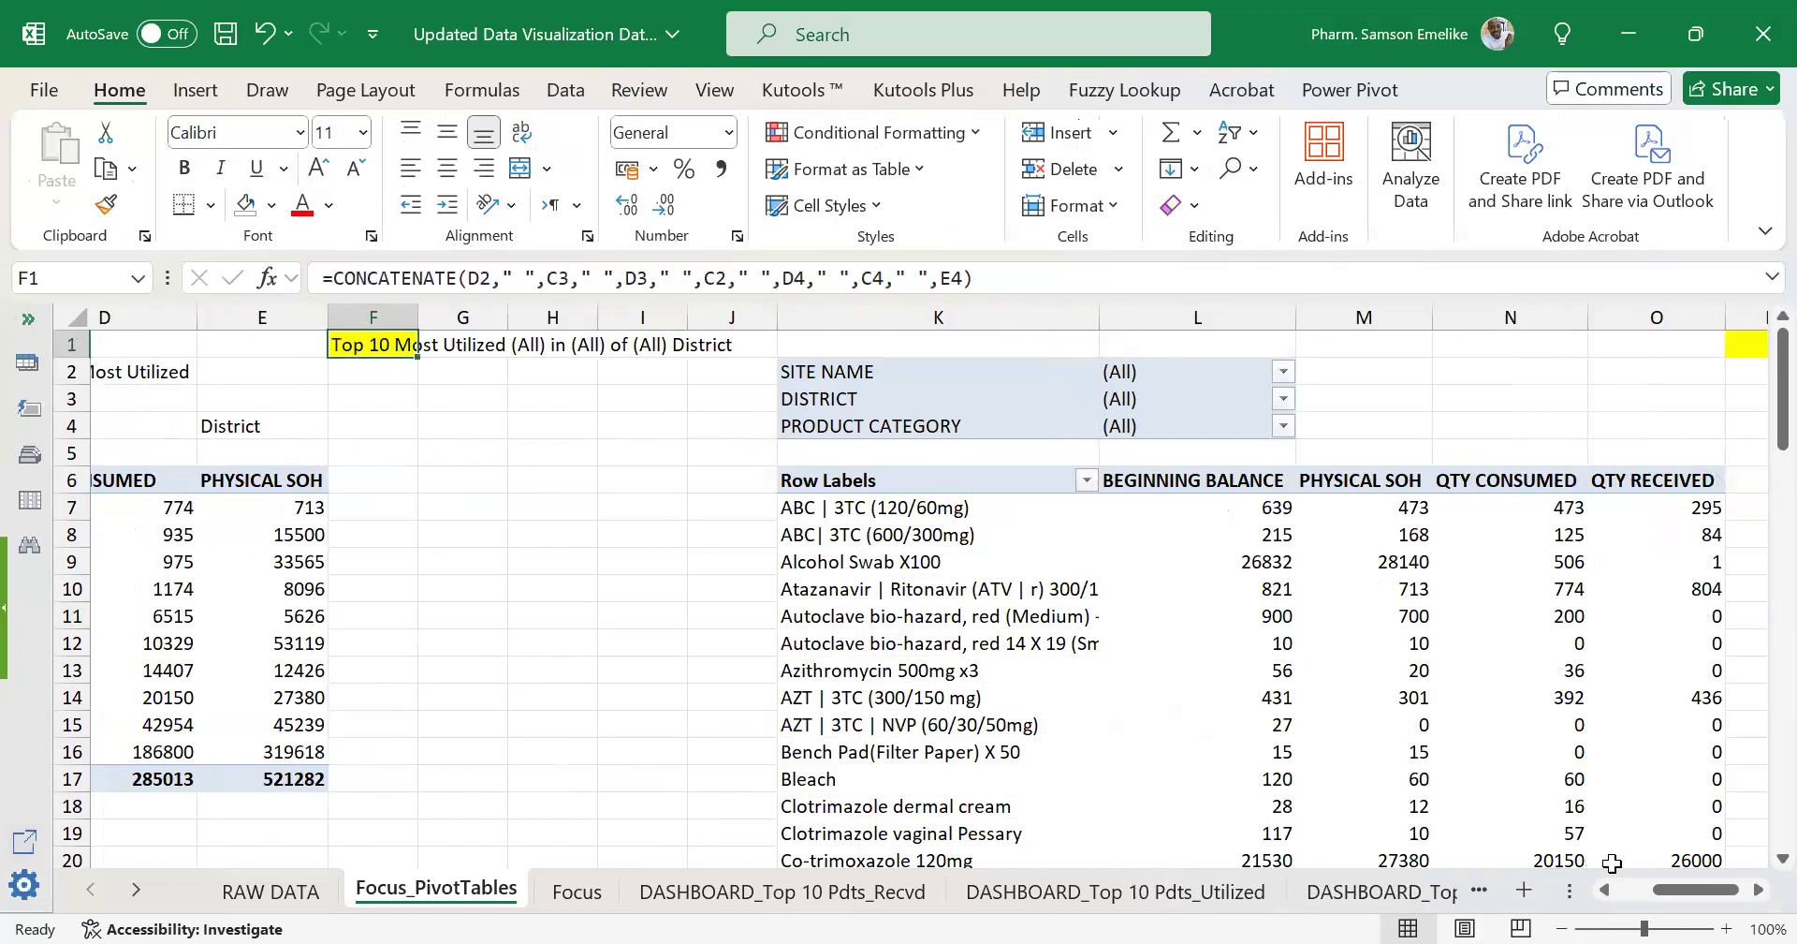
drag(1643, 898, 1687, 877)
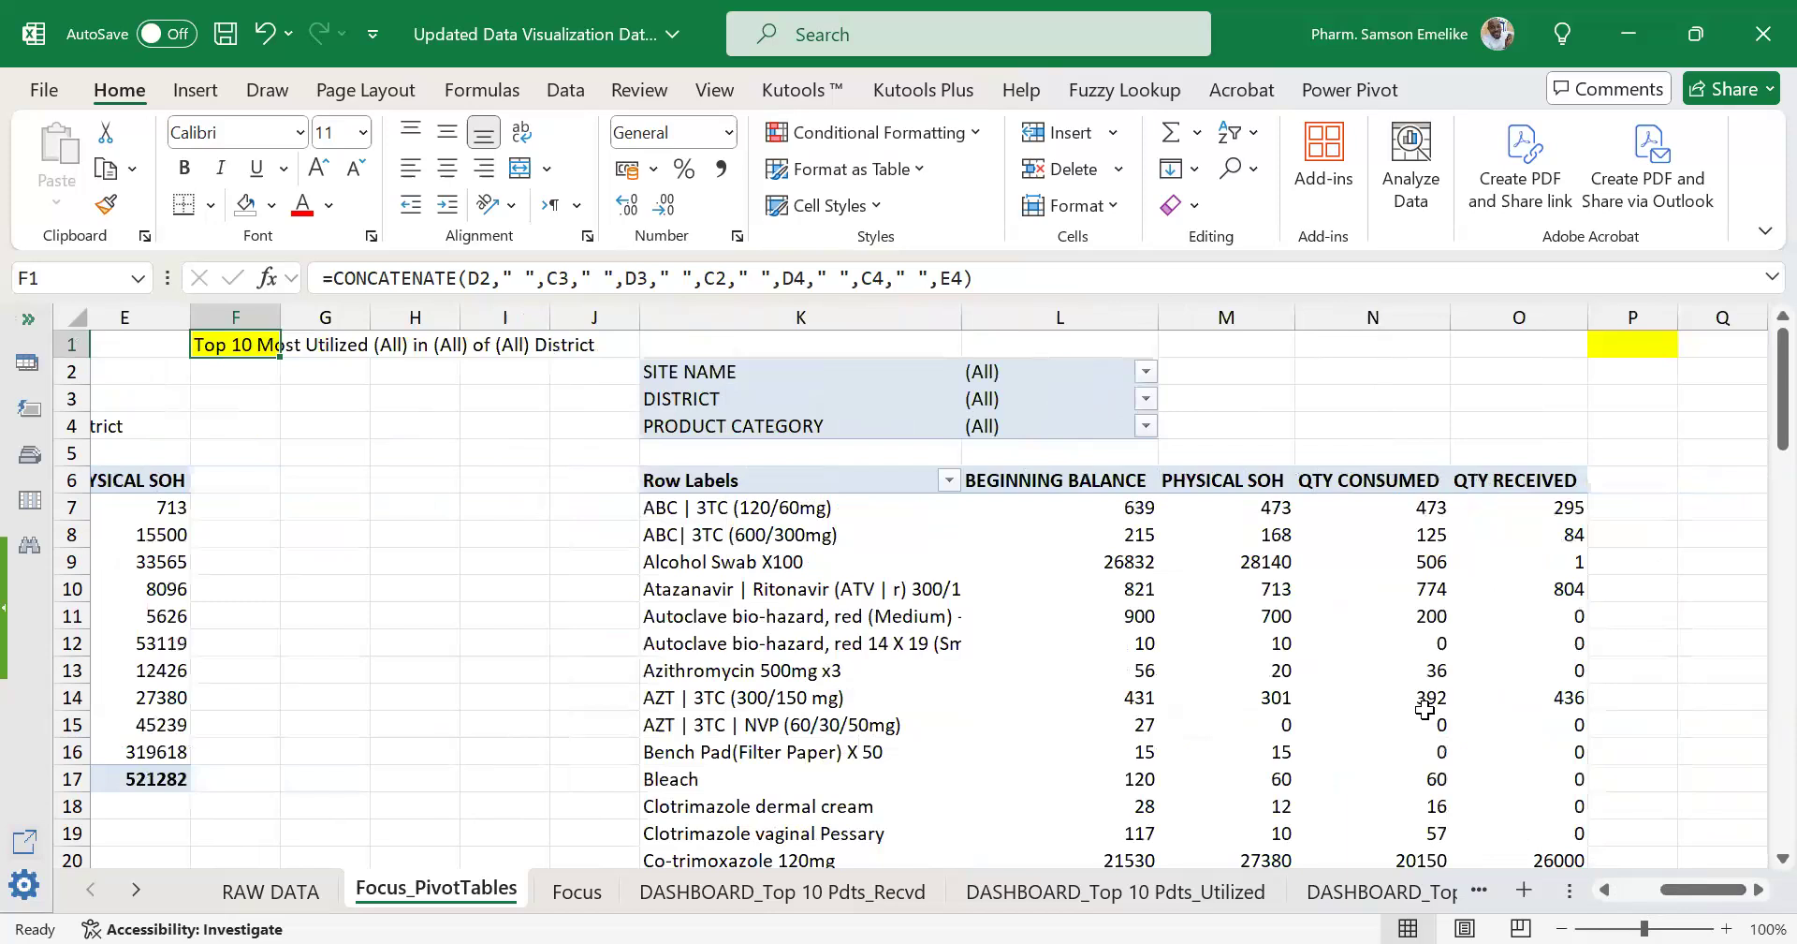
Enlarge the pivot field list, remove DISTRICT from the filters and re-add it below PRODUCT CATEGORY, then redock the list.
click(1067, 539)
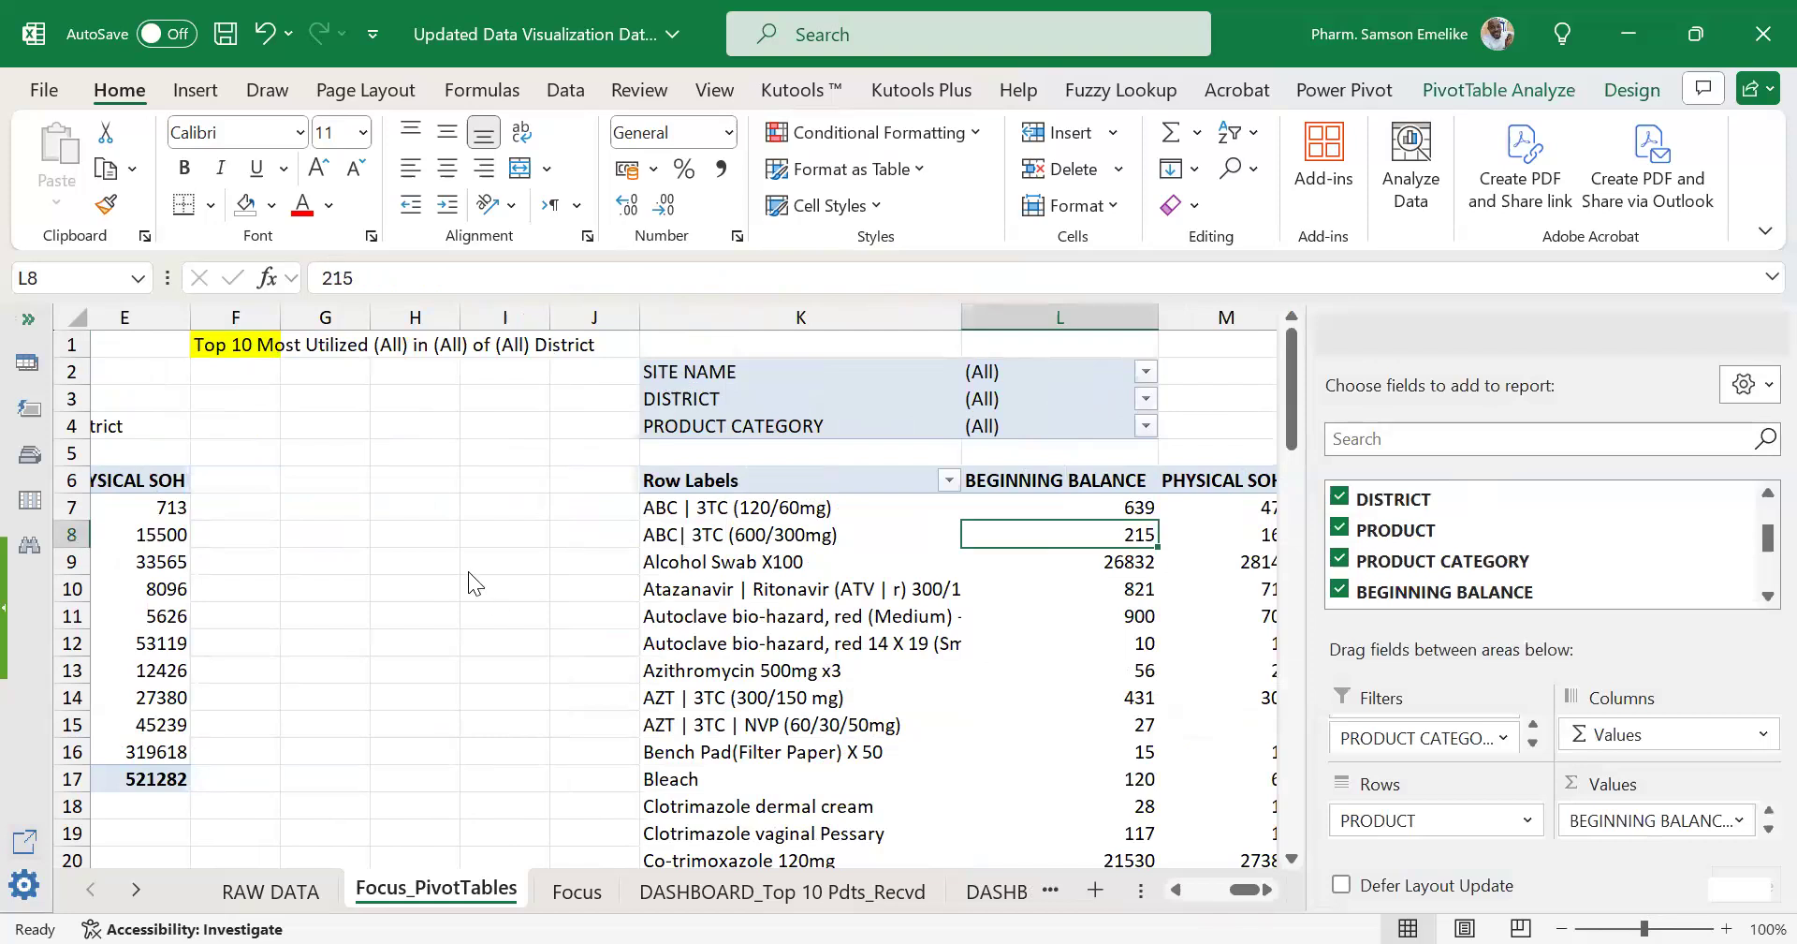
drag(468, 571, 468, 571)
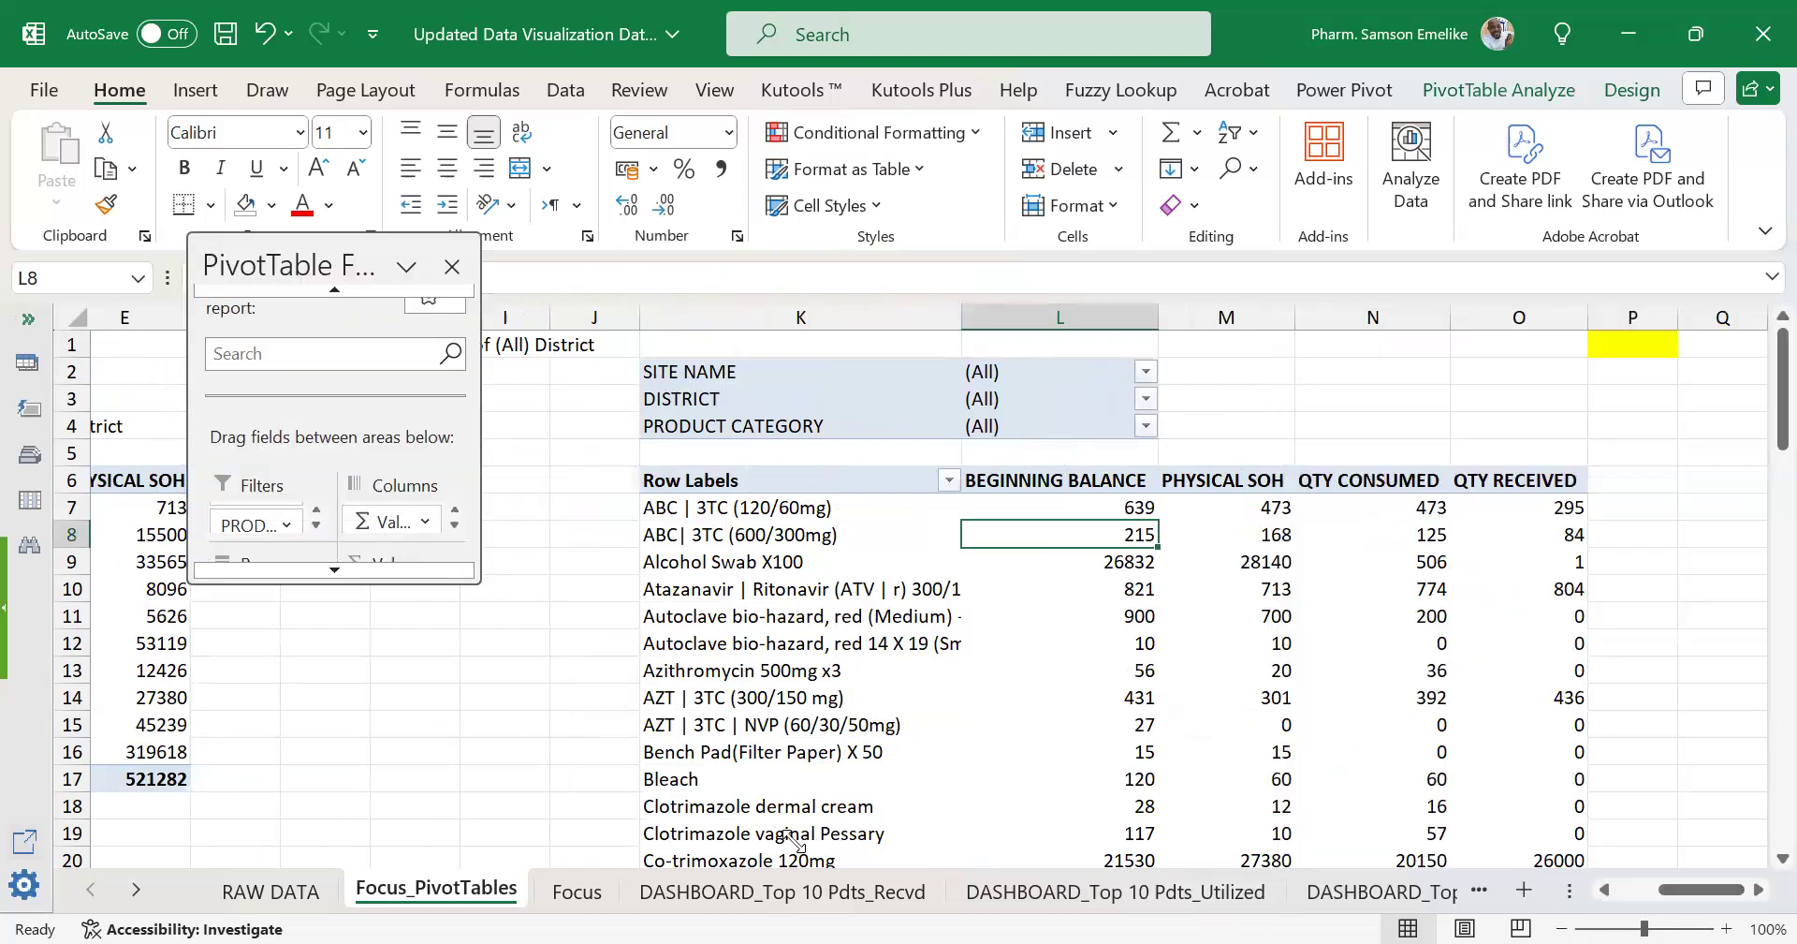
drag(478, 254, 1341, 249)
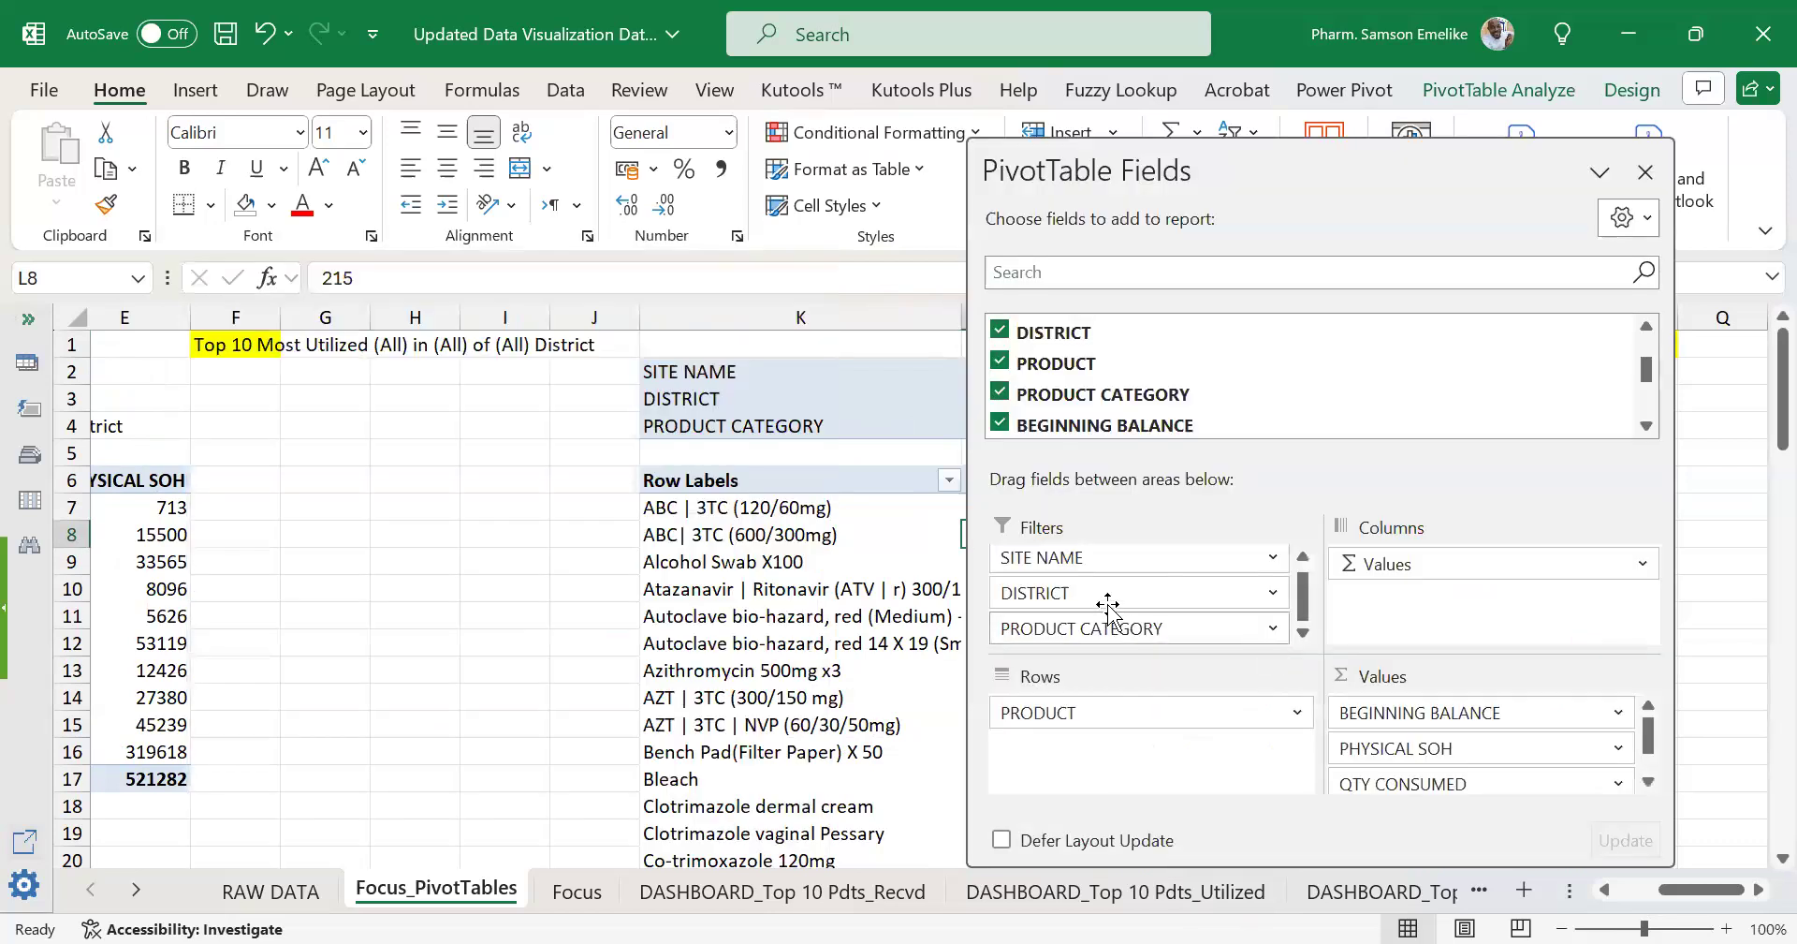
drag(1107, 603, 951, 573)
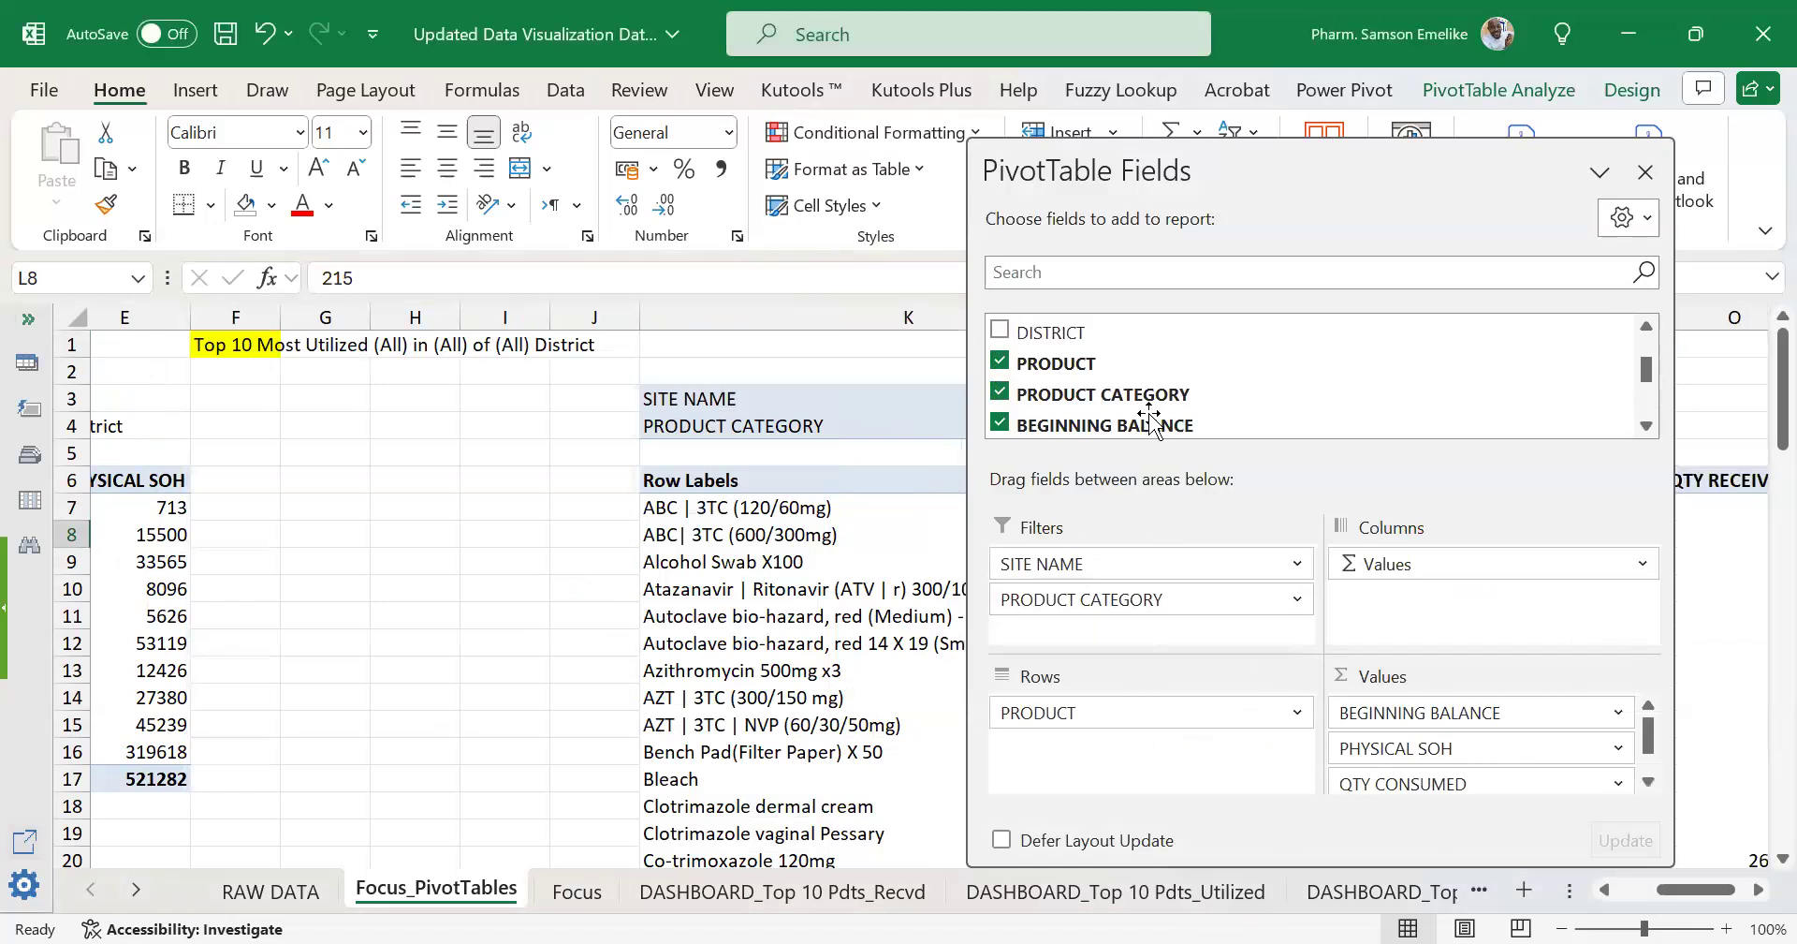
drag(1053, 333, 1132, 646)
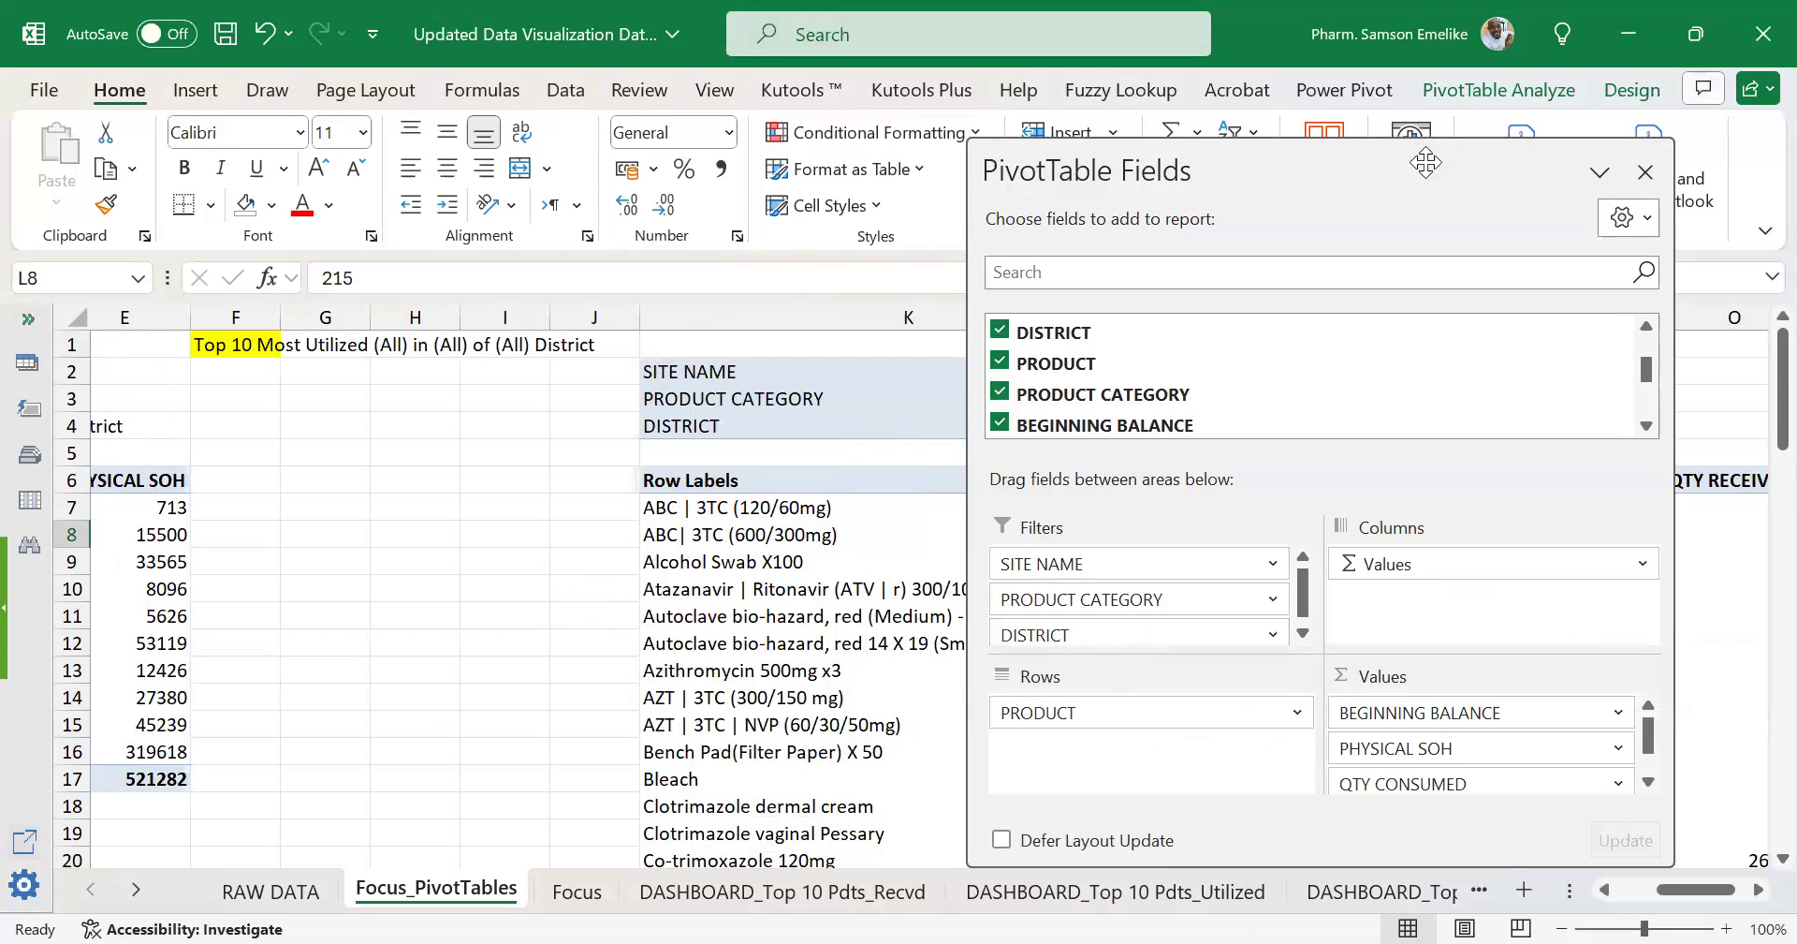
drag(1275, 173, 1761, 494)
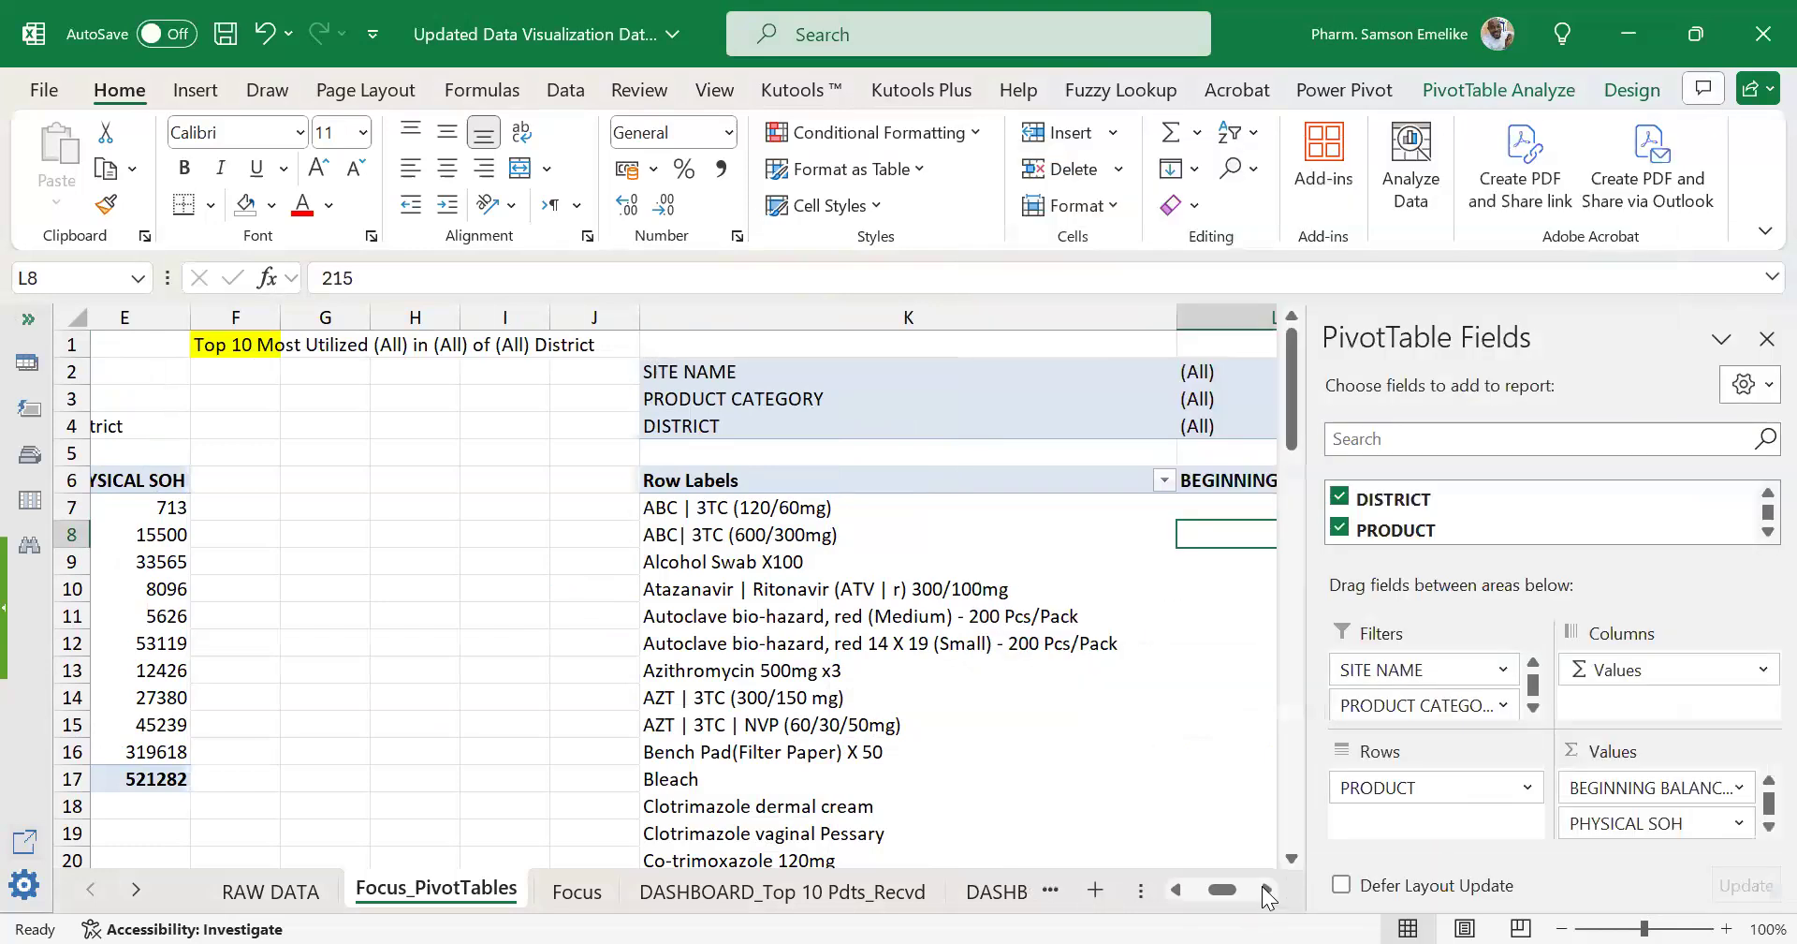
Copy the title text and formula block D1:F4 beside the first pivot table to M2 beside the new one.
click(1175, 890)
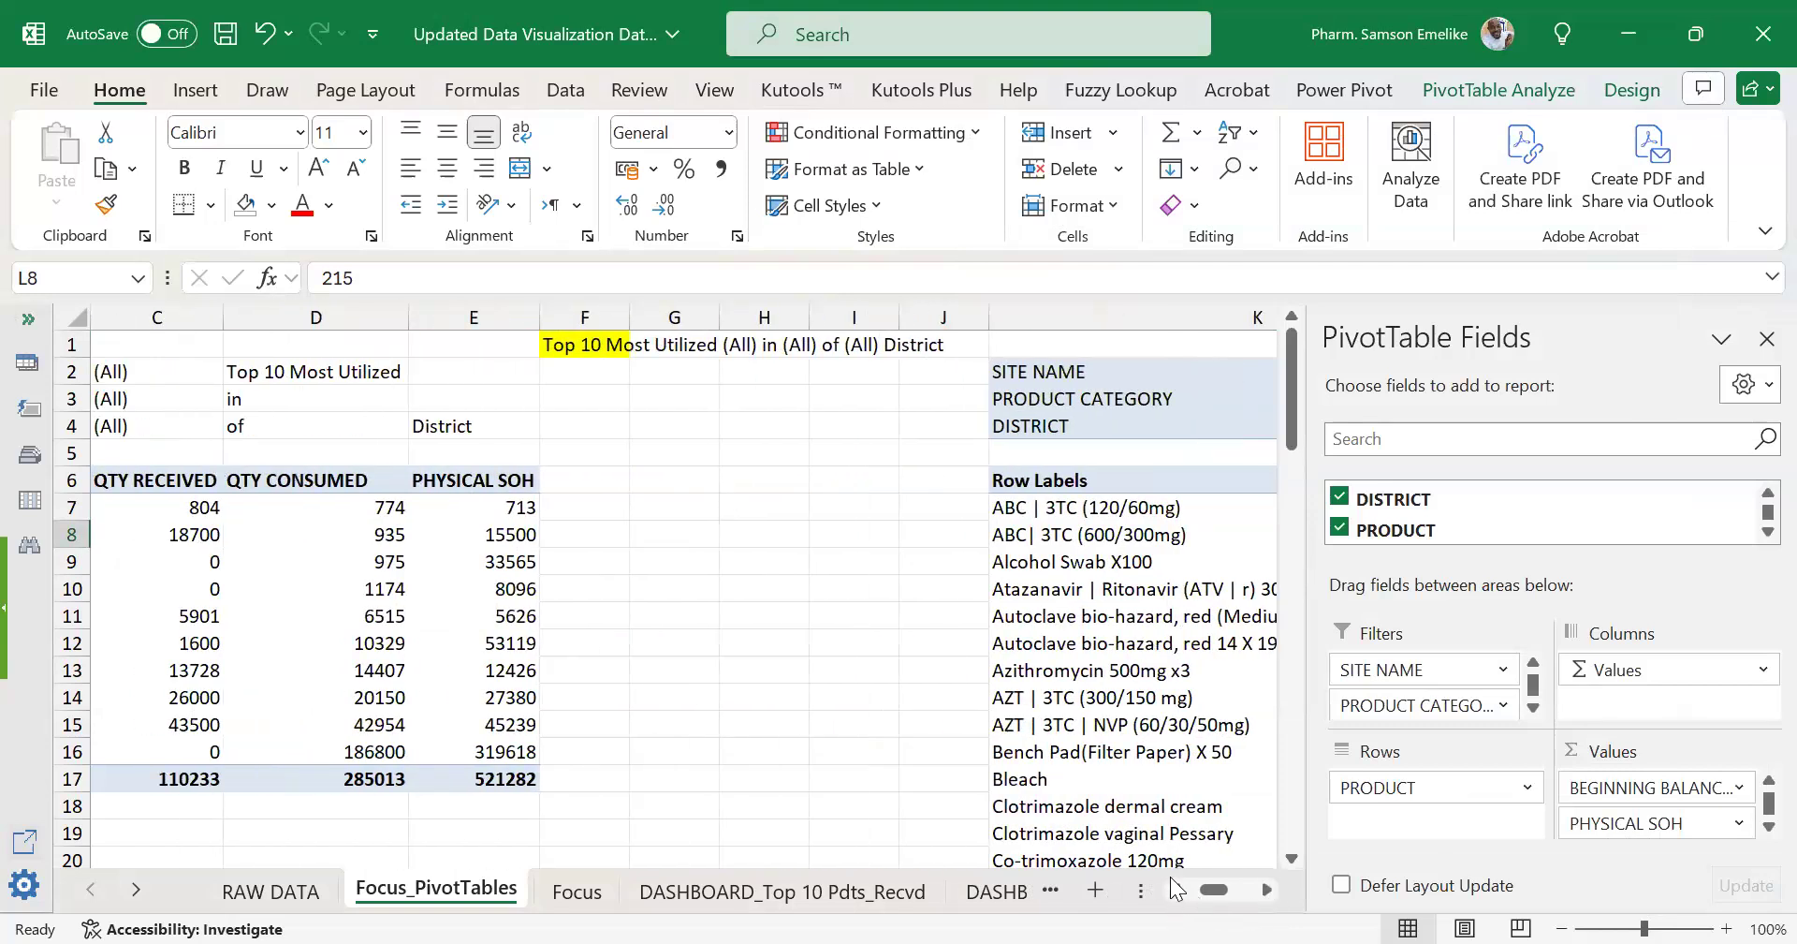
scroll(688, 449, left, 2)
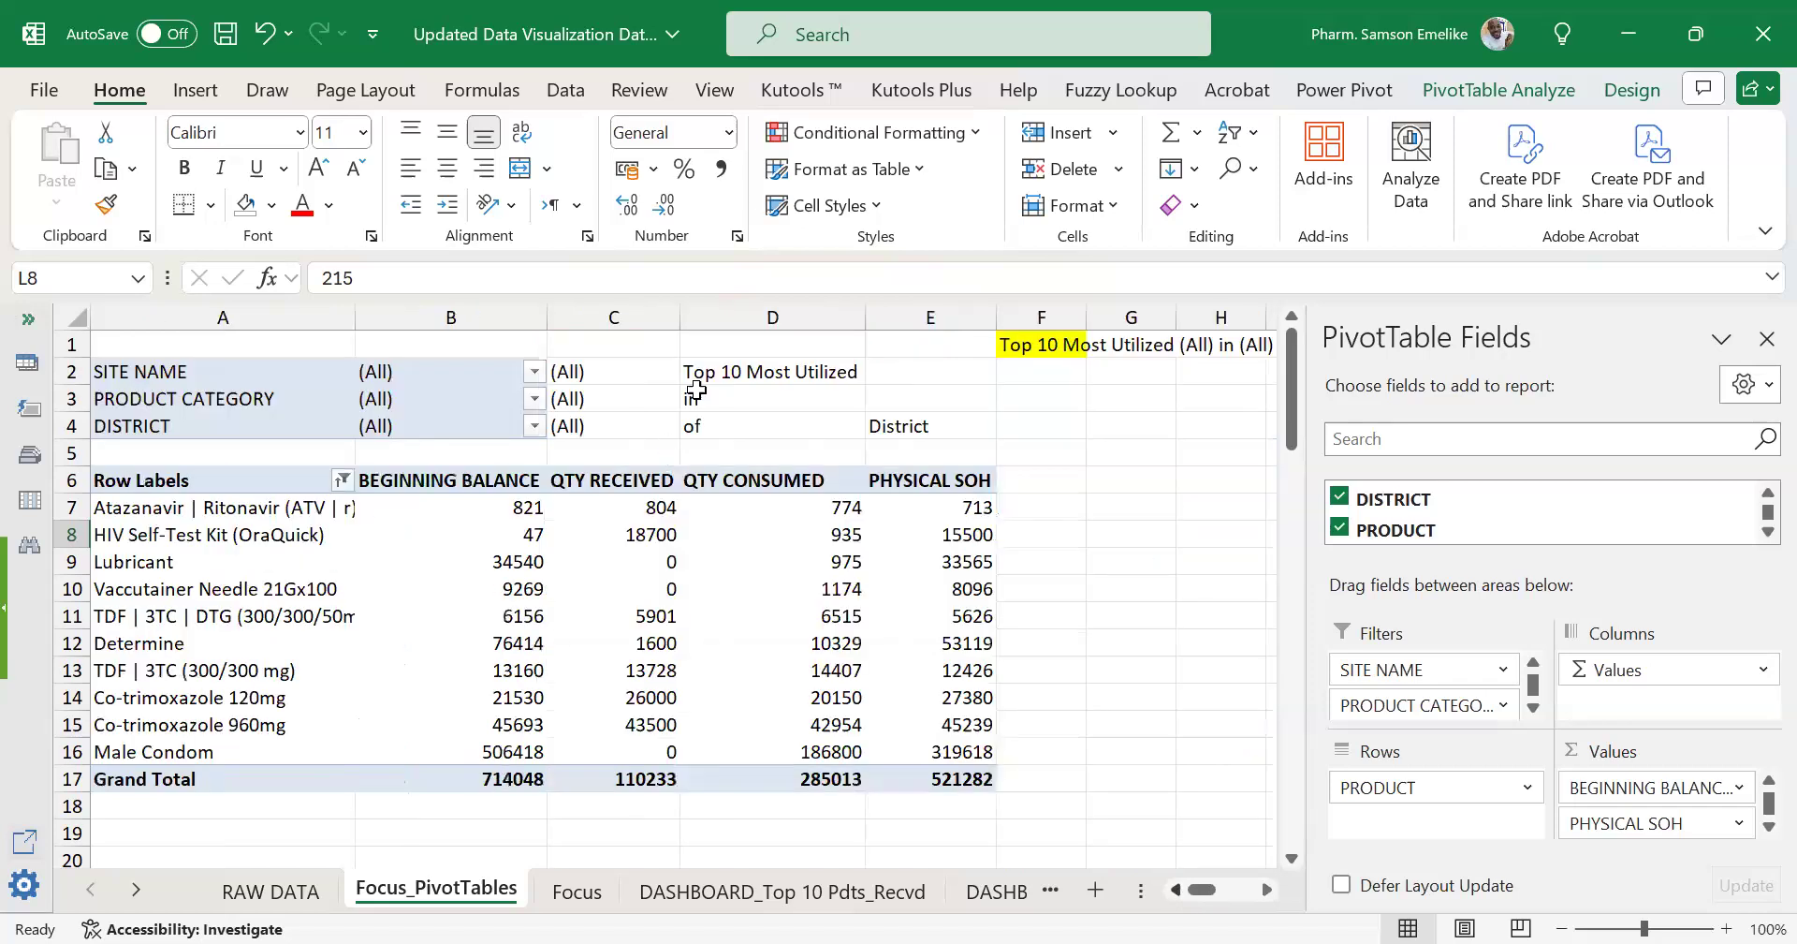
drag(769, 333, 1028, 427)
key(ctrl+c)
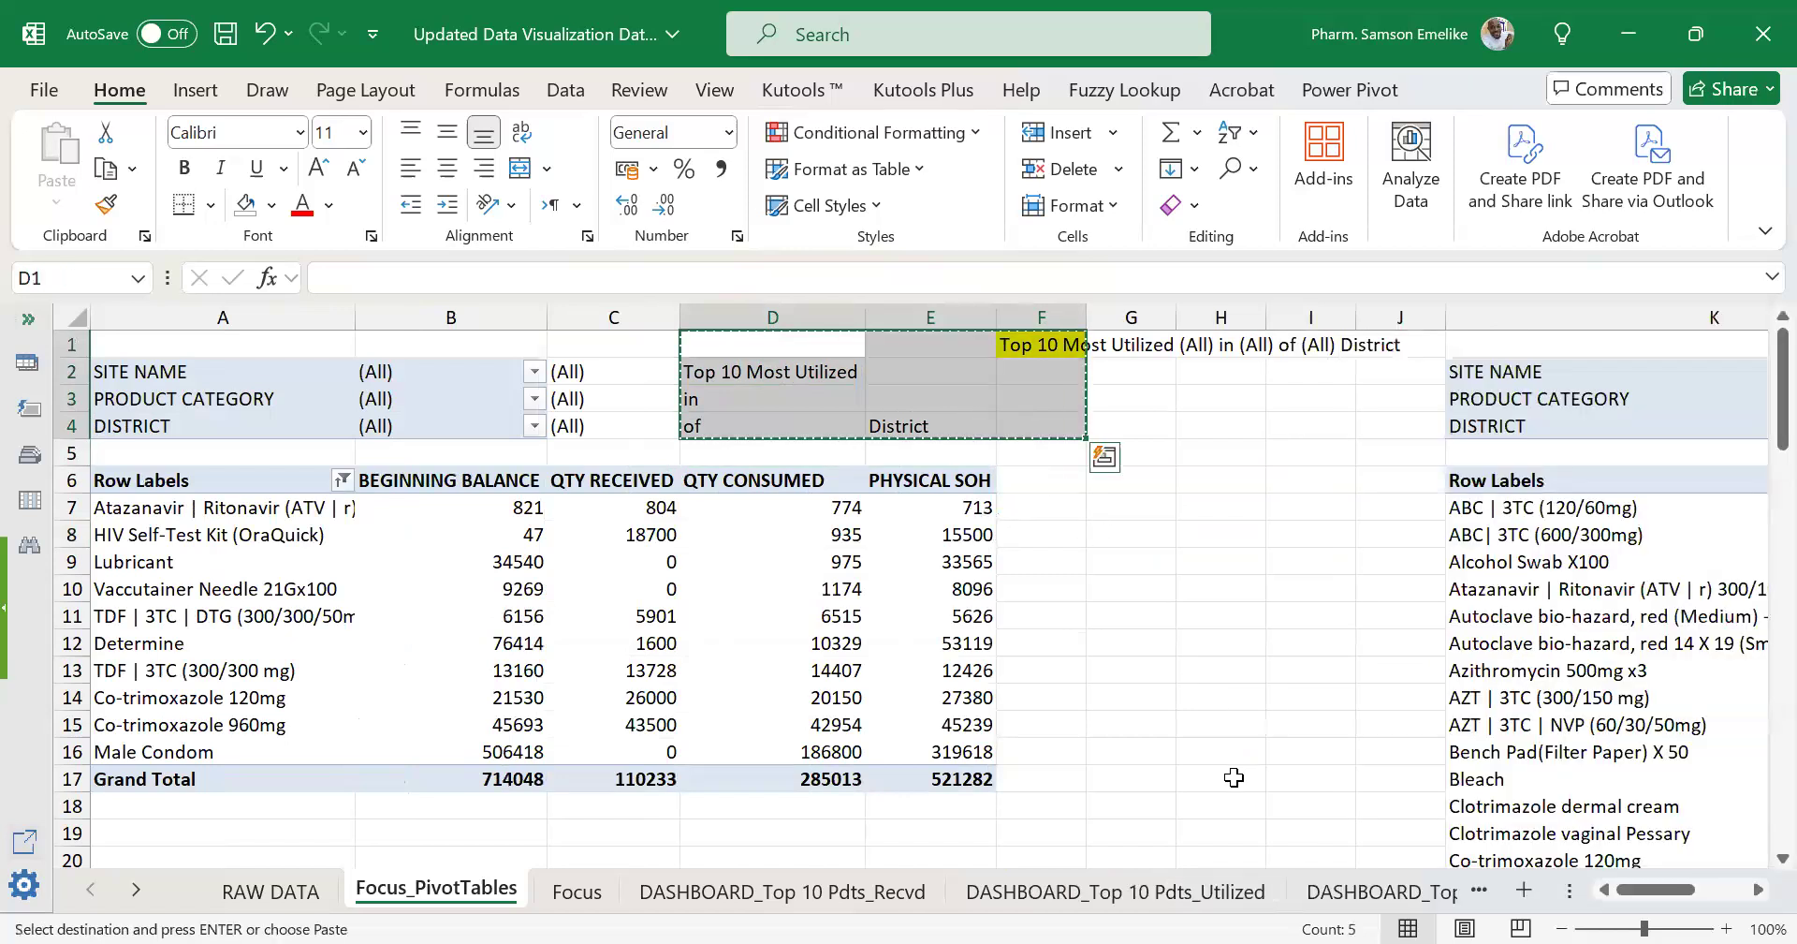
click(1758, 894)
click(1758, 893)
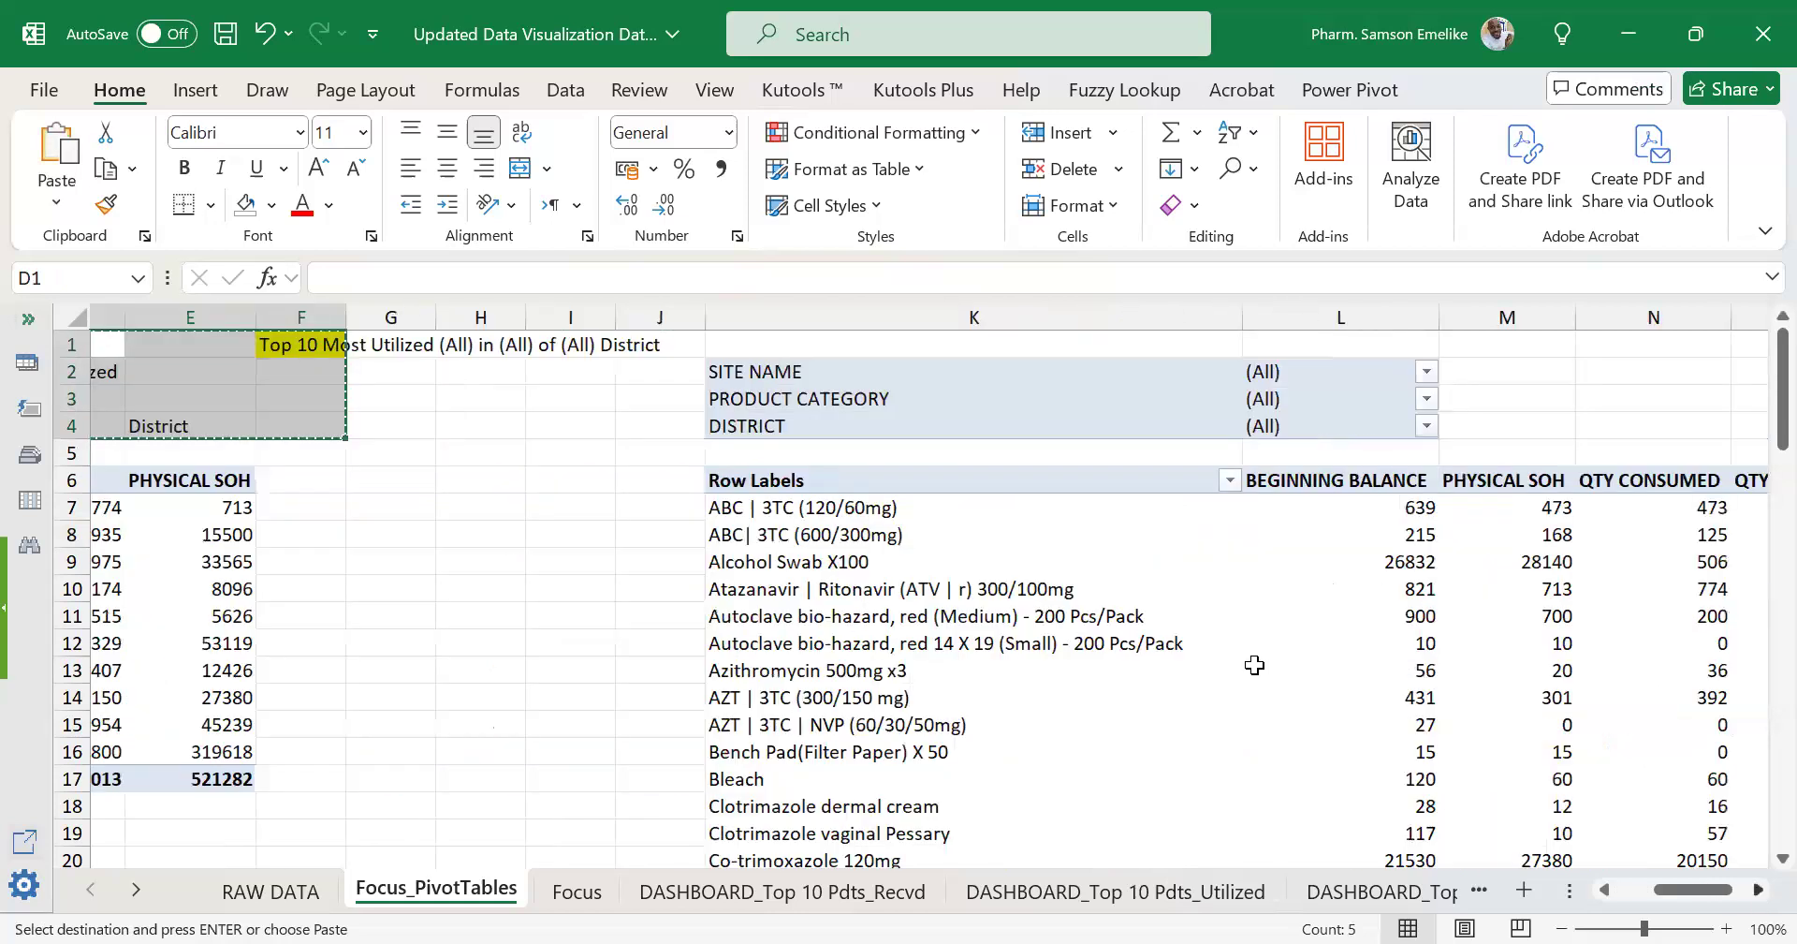
scroll(1092, 365, right, 3)
click(1091, 365)
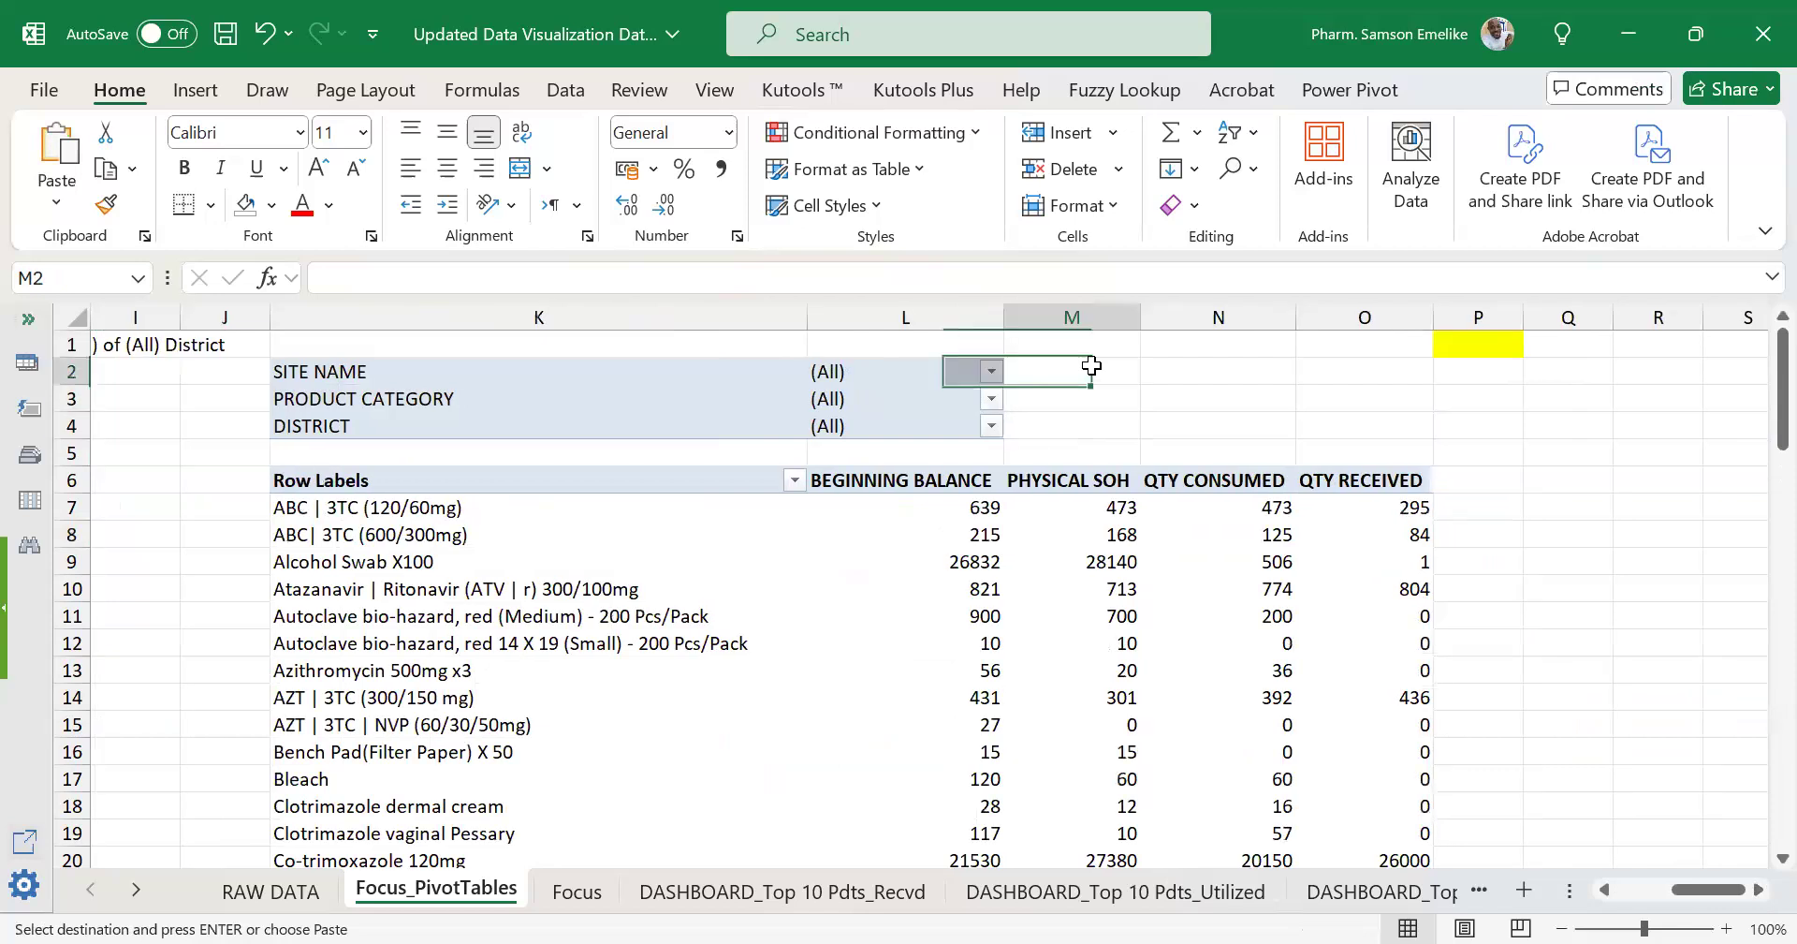
key(ctrl+v)
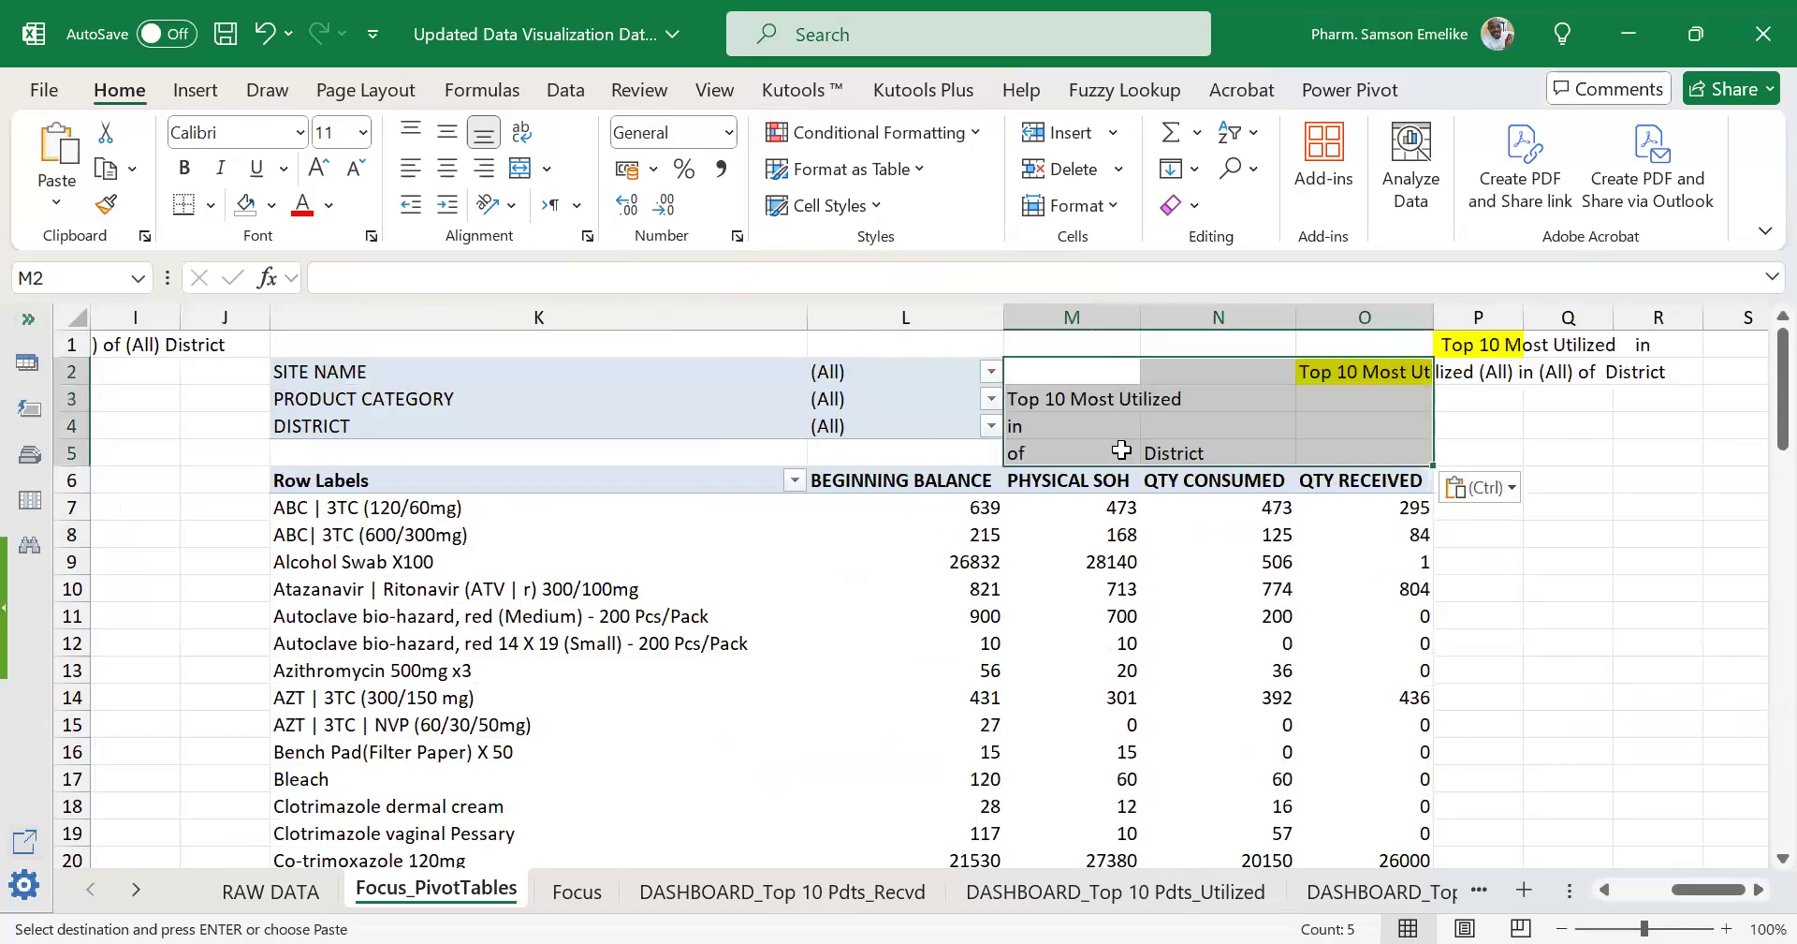
Compare the pasted title cells beside the new pivot table with the original block in D1:F4.
click(1075, 395)
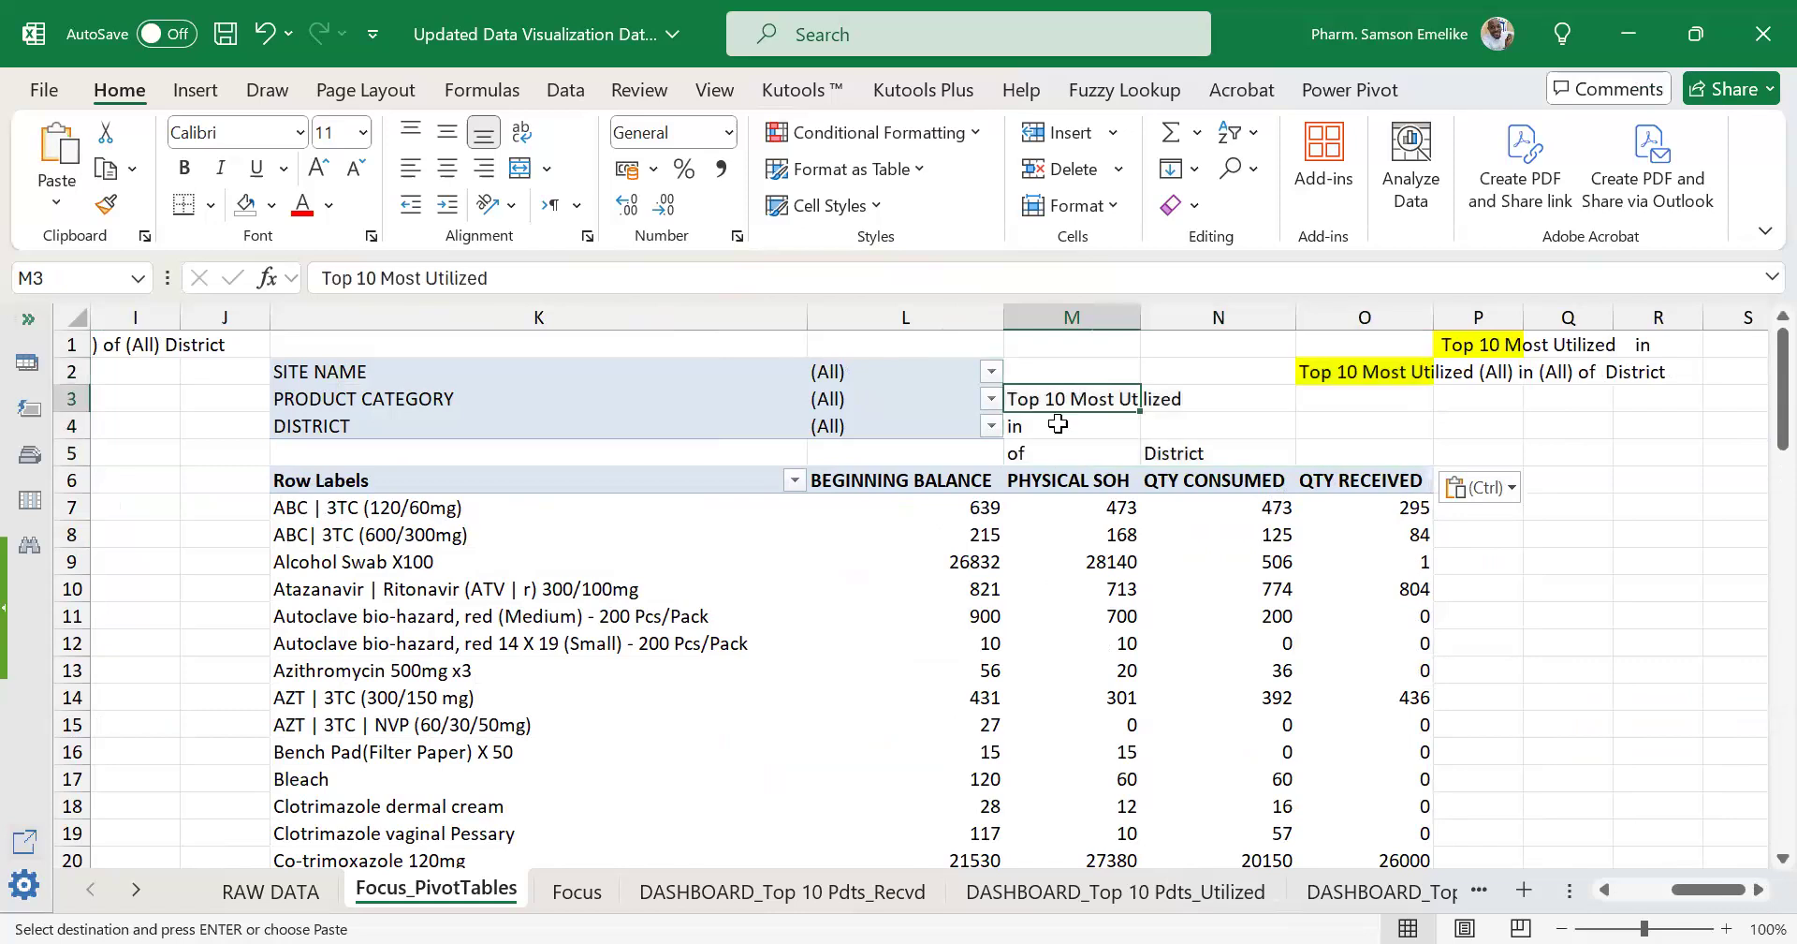
click(1050, 427)
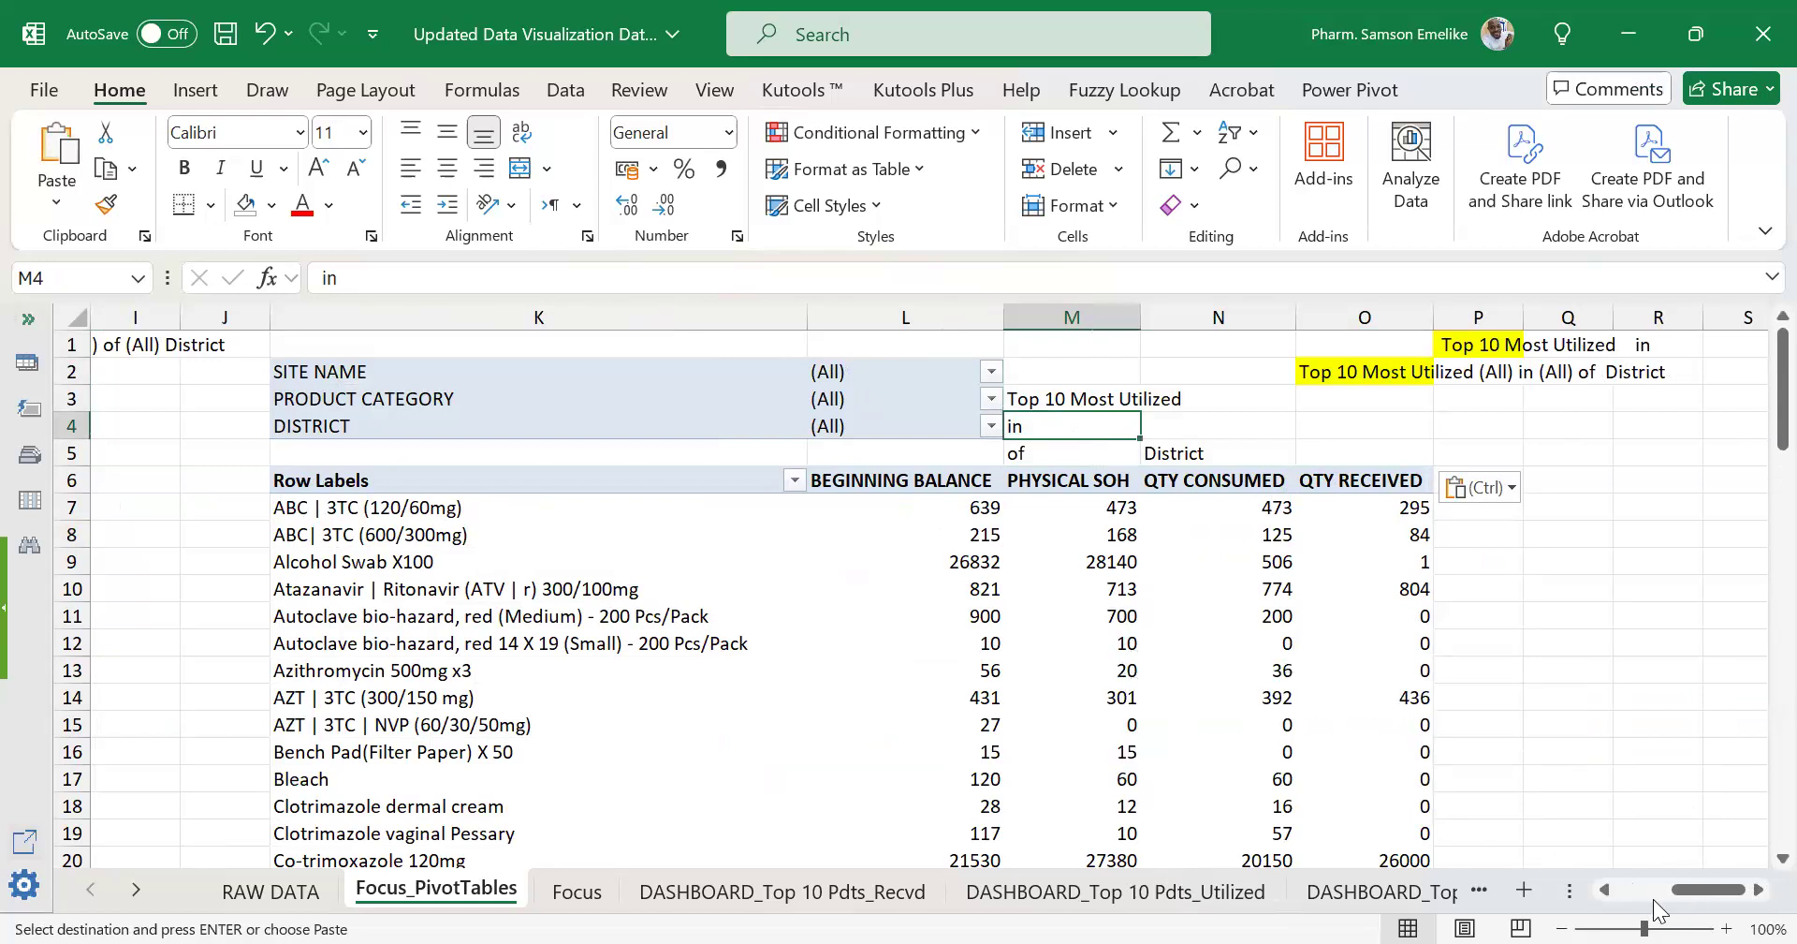
drag(1663, 902, 1639, 903)
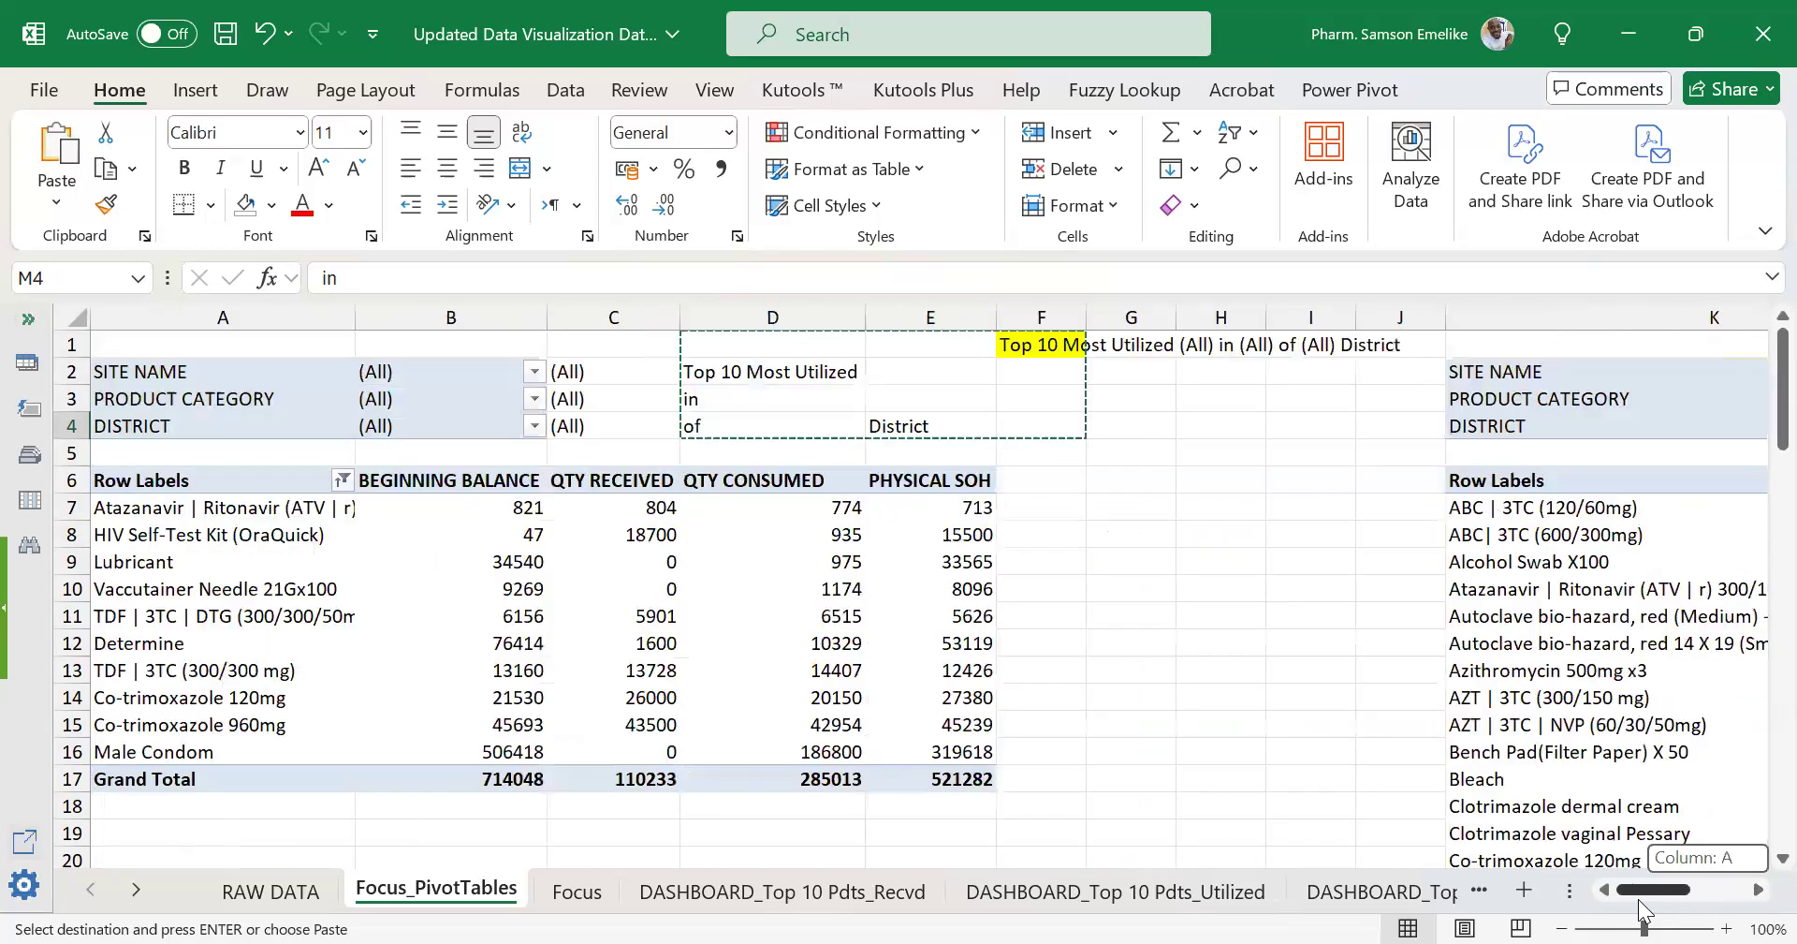
click(1745, 897)
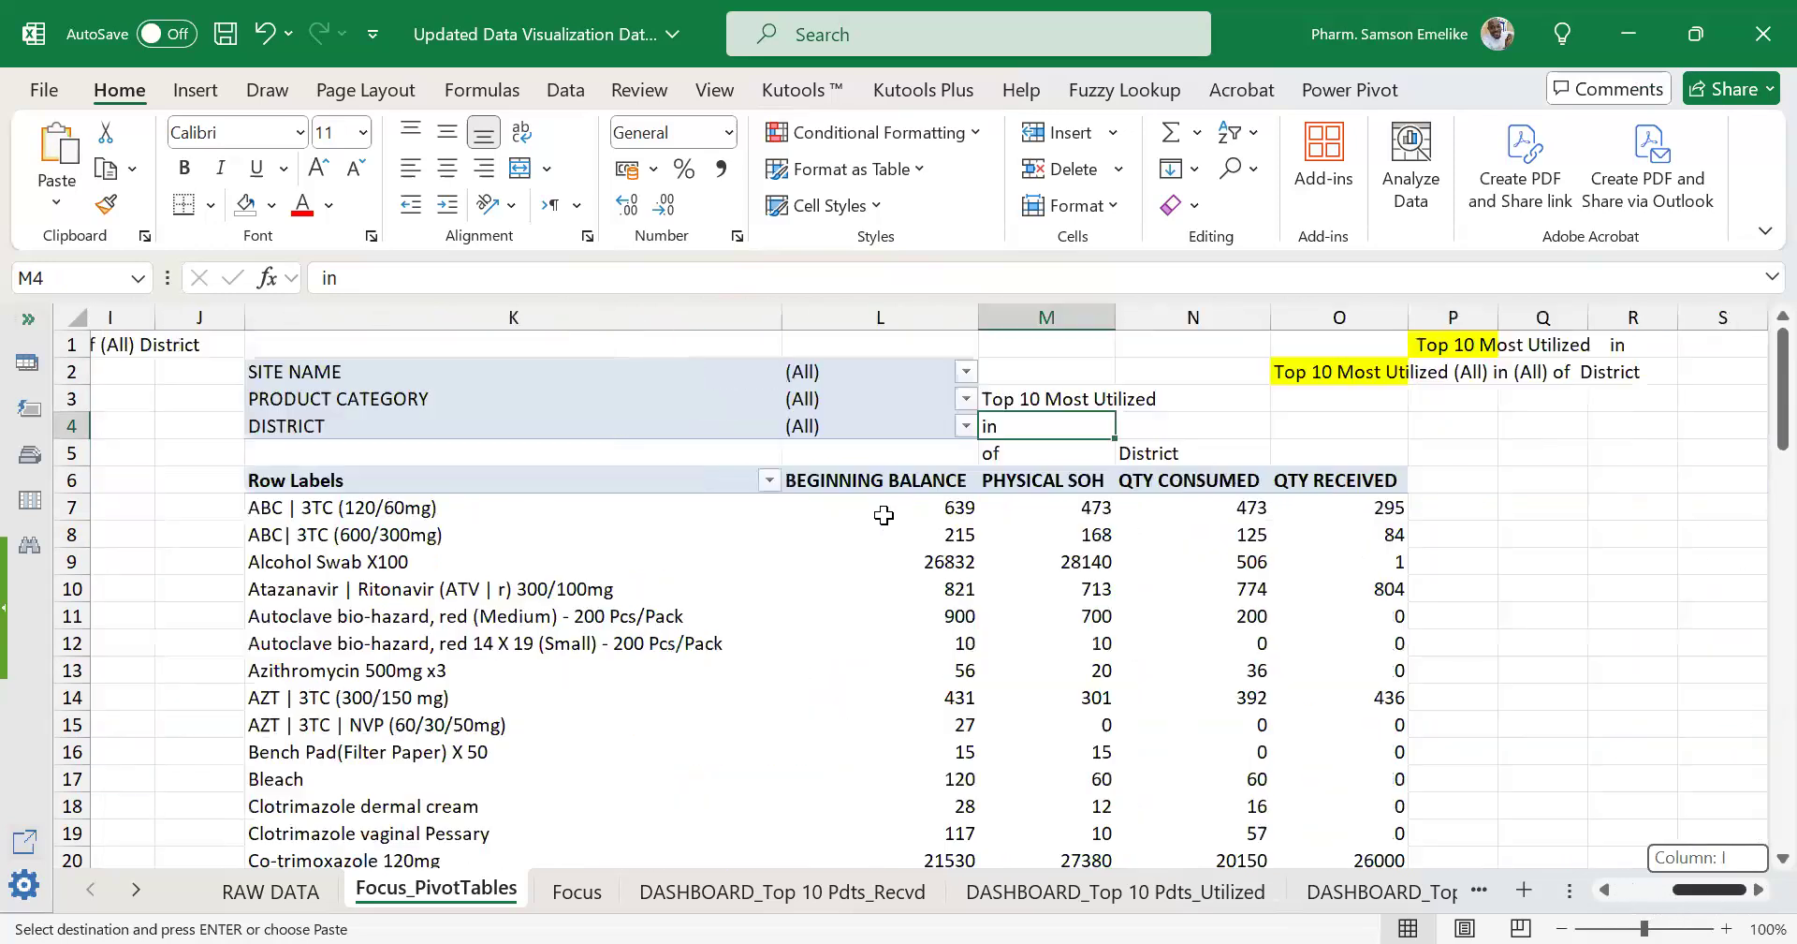
drag(1495, 314, 1495, 313)
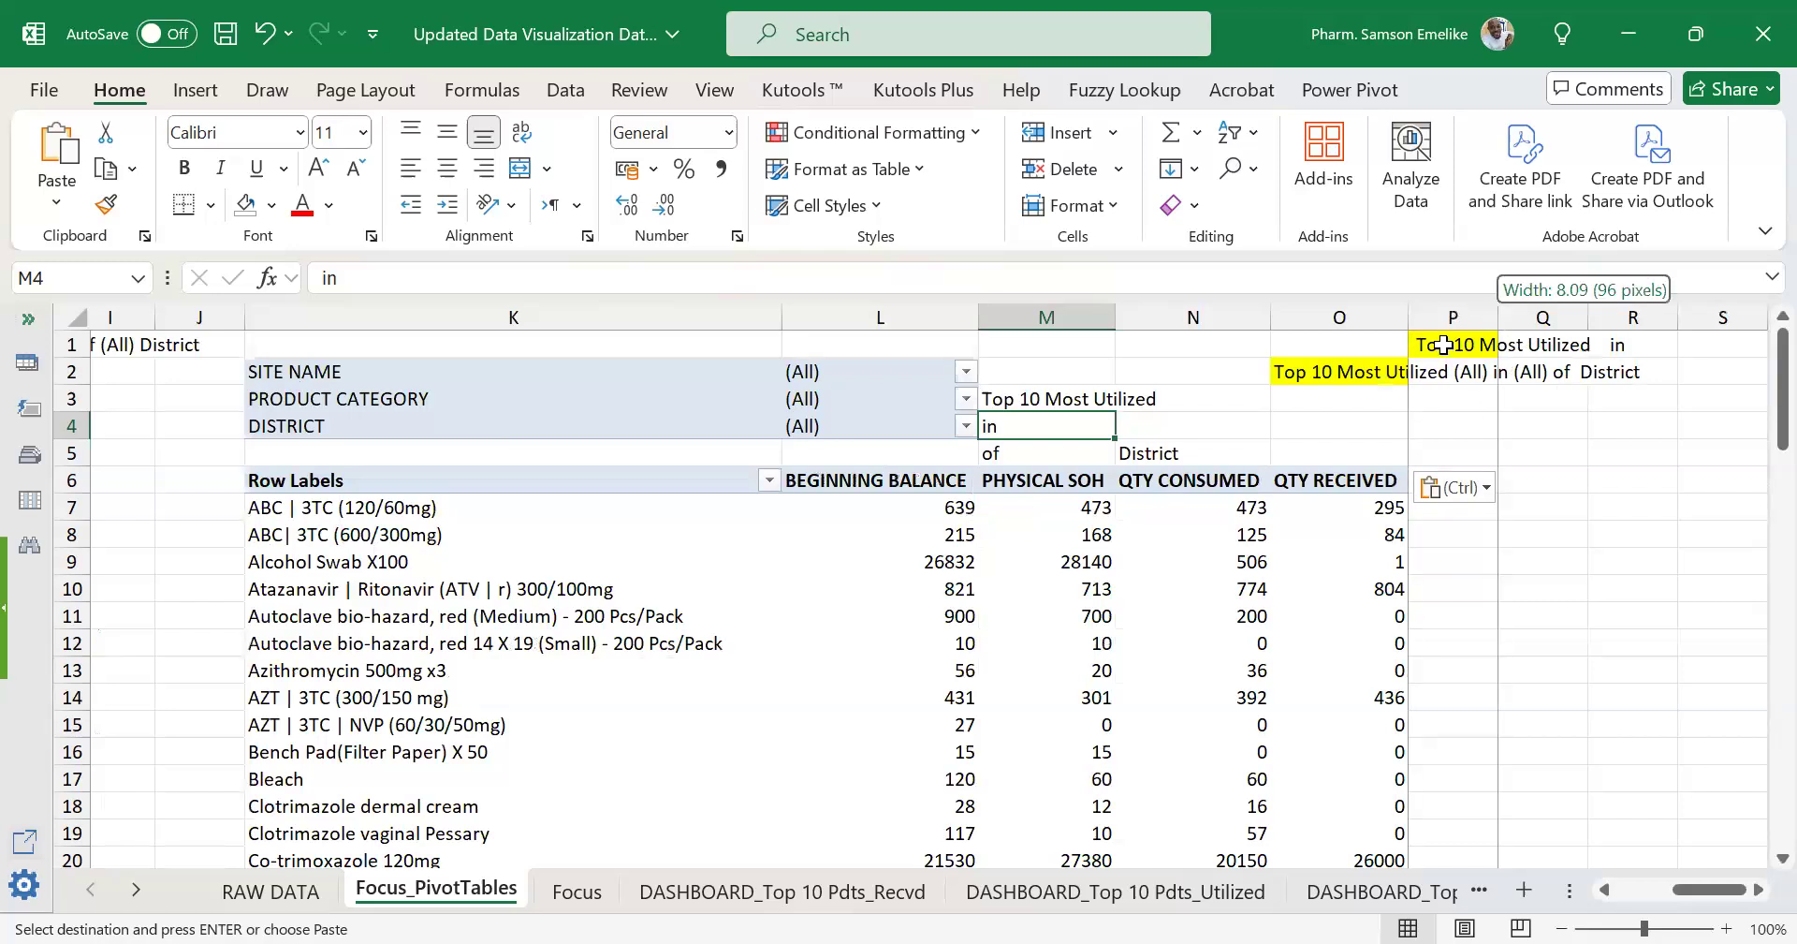
Delete the duplicate title formula in O2 and clear the cell's yellow fill.
click(1444, 345)
click(1332, 369)
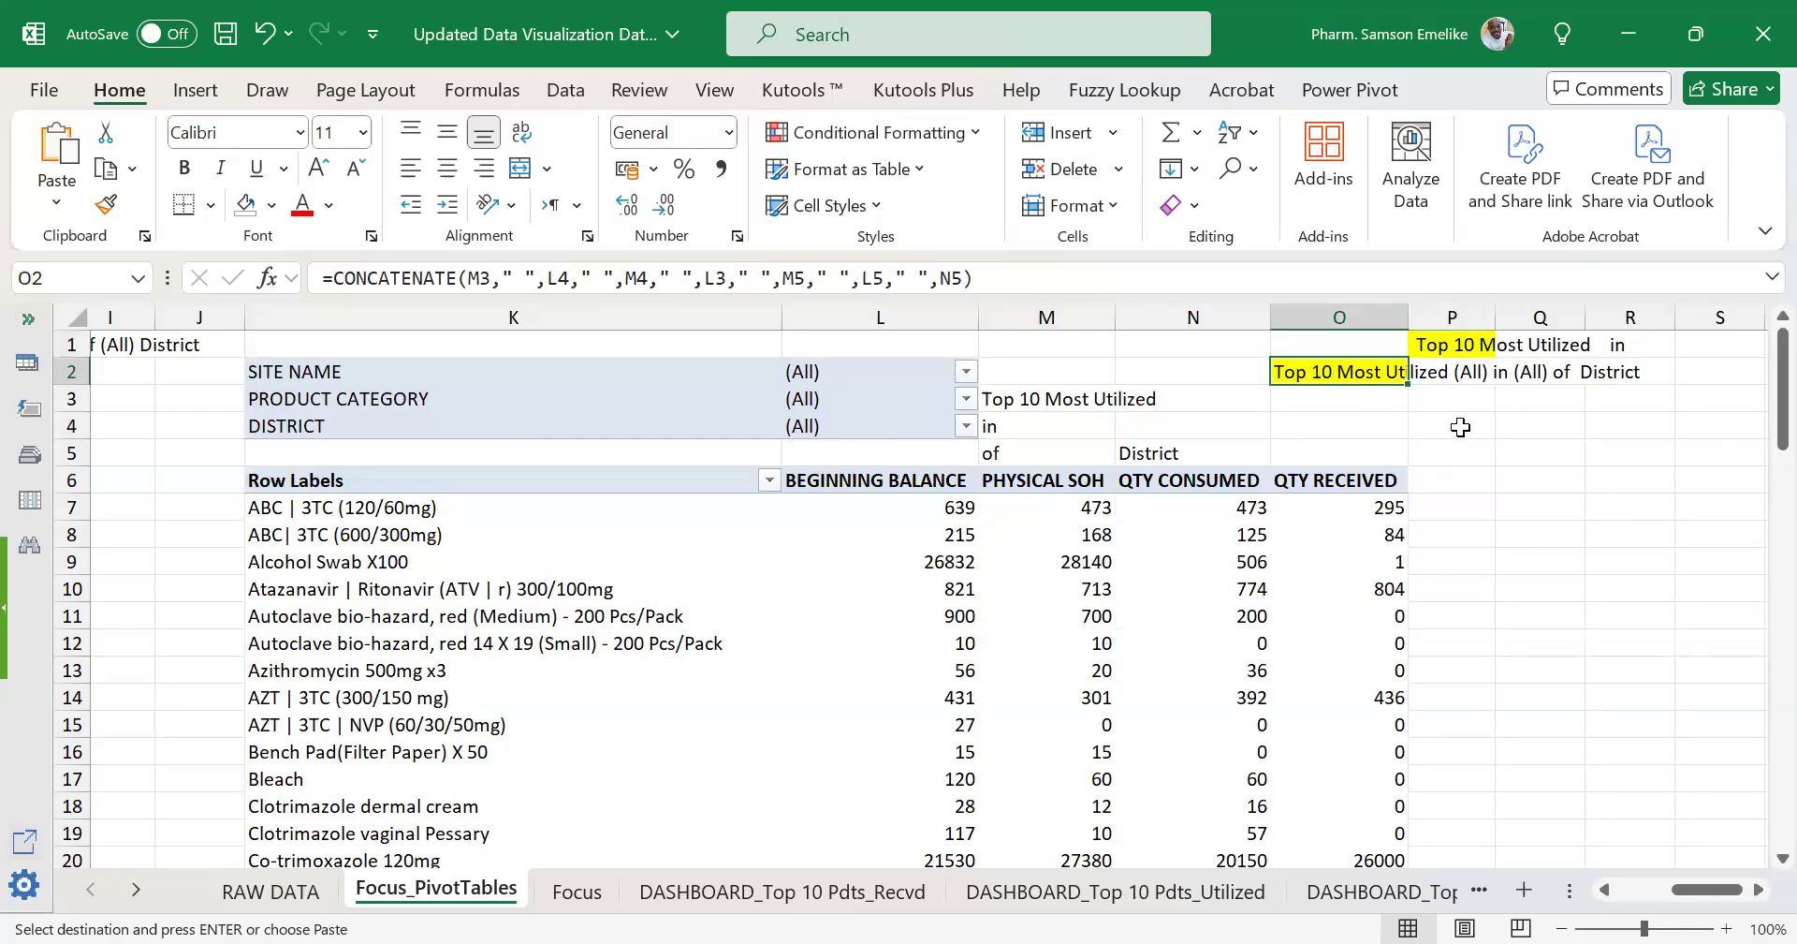
drag(1702, 889, 1261, 373)
key(Delete)
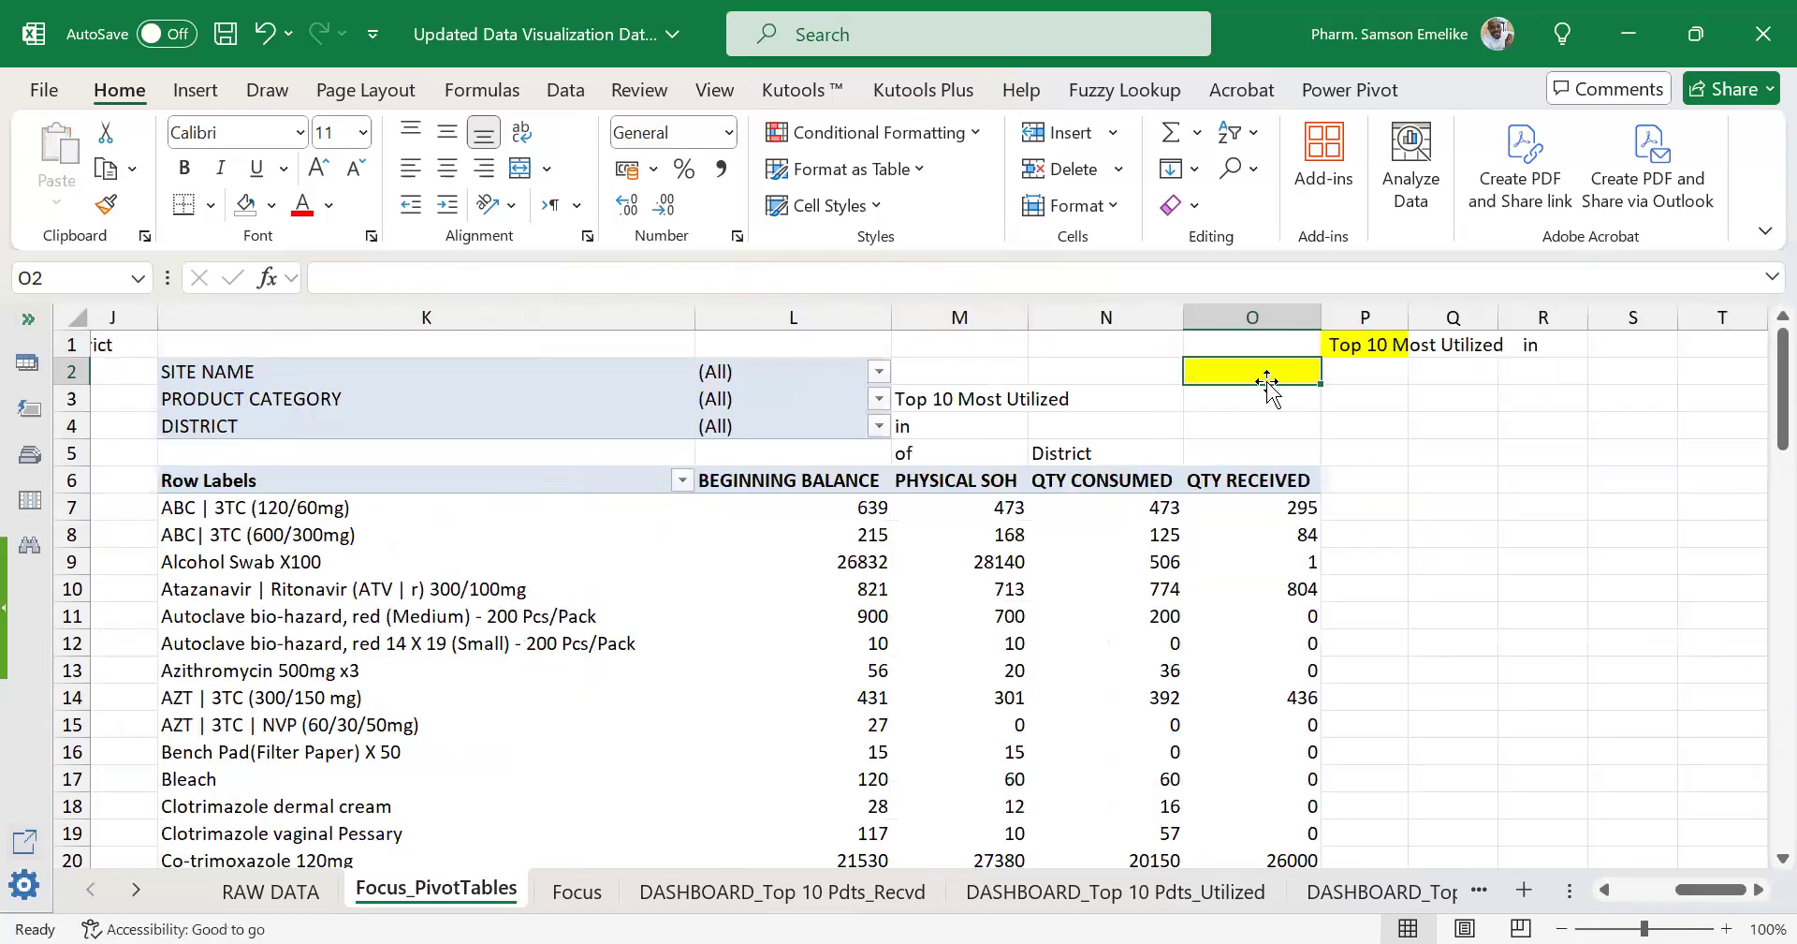
click(1340, 393)
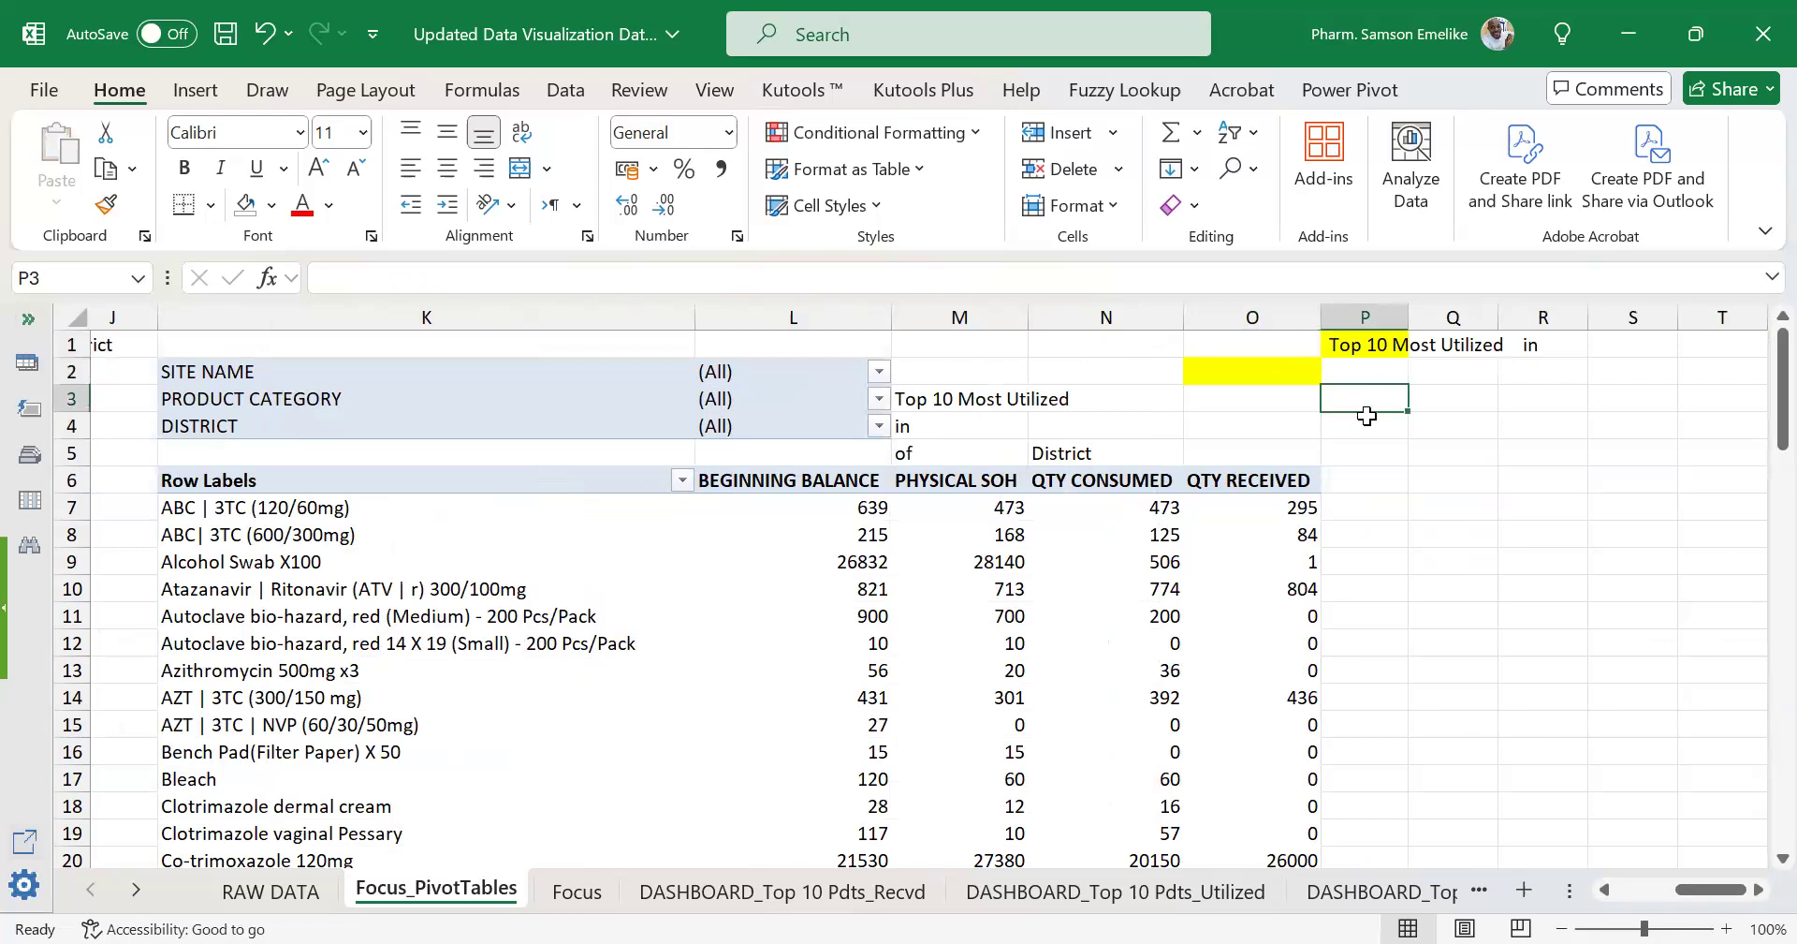
drag(1358, 385, 1286, 373)
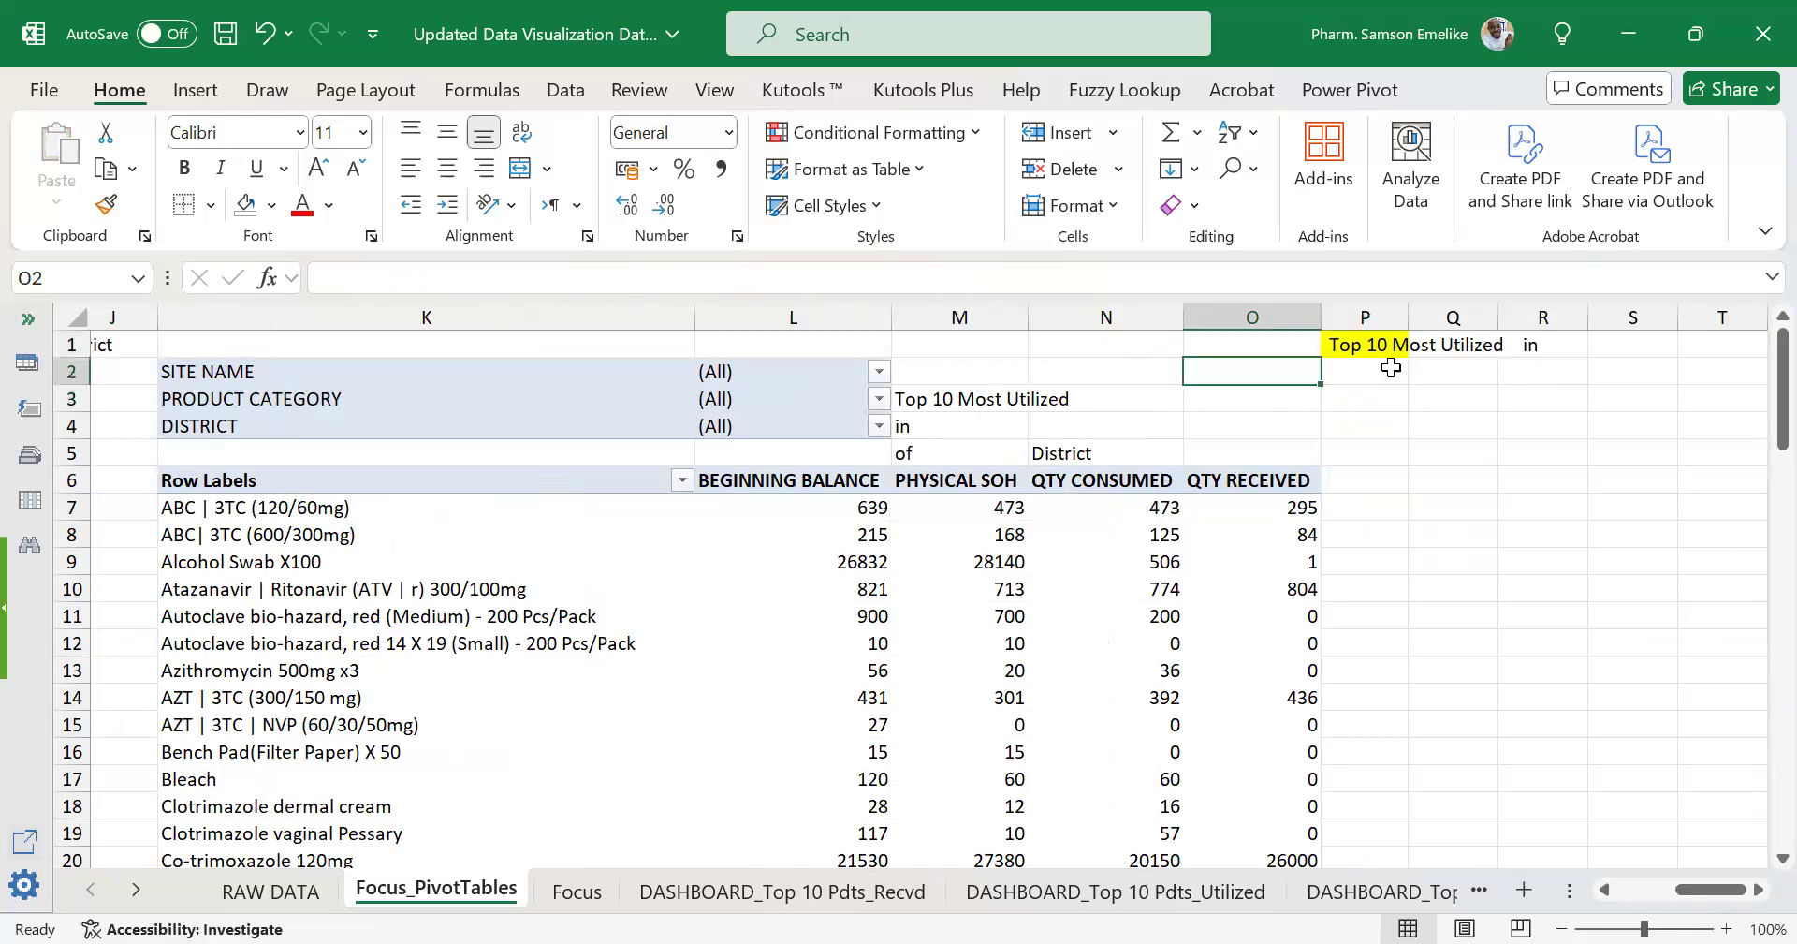
Filter the new pivot table's SITE NAME to Blue Ridge Regional Hospital only, with multiple item selection enabled.
click(879, 373)
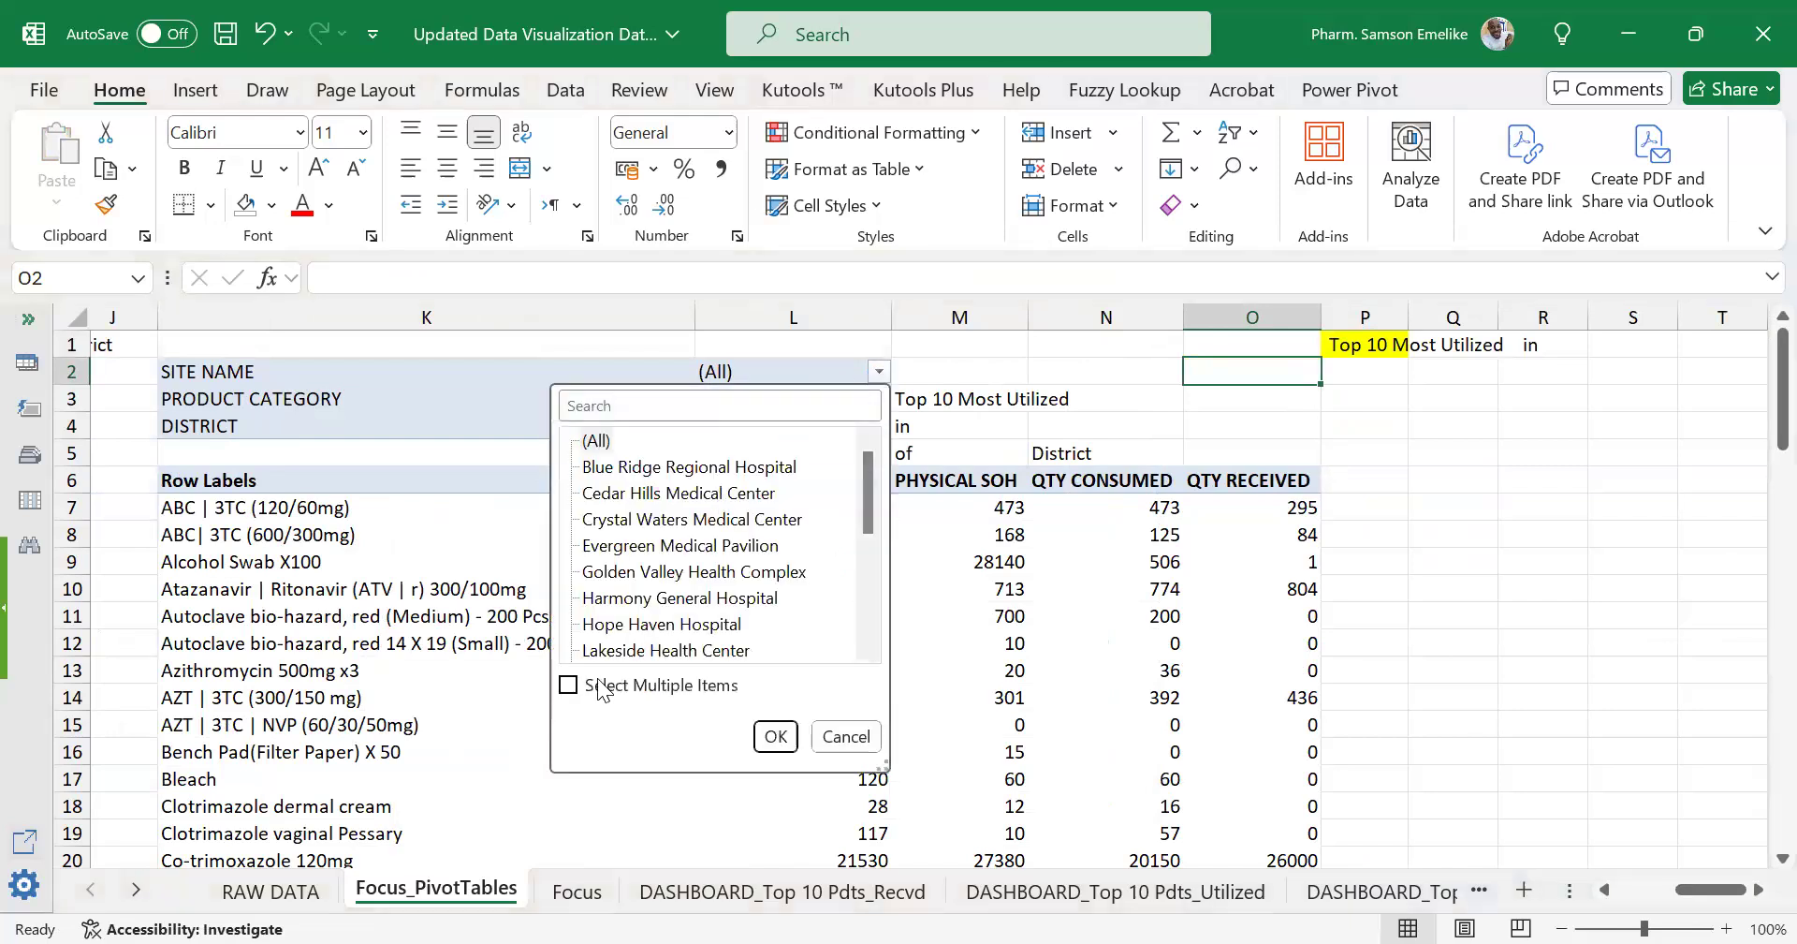
click(569, 687)
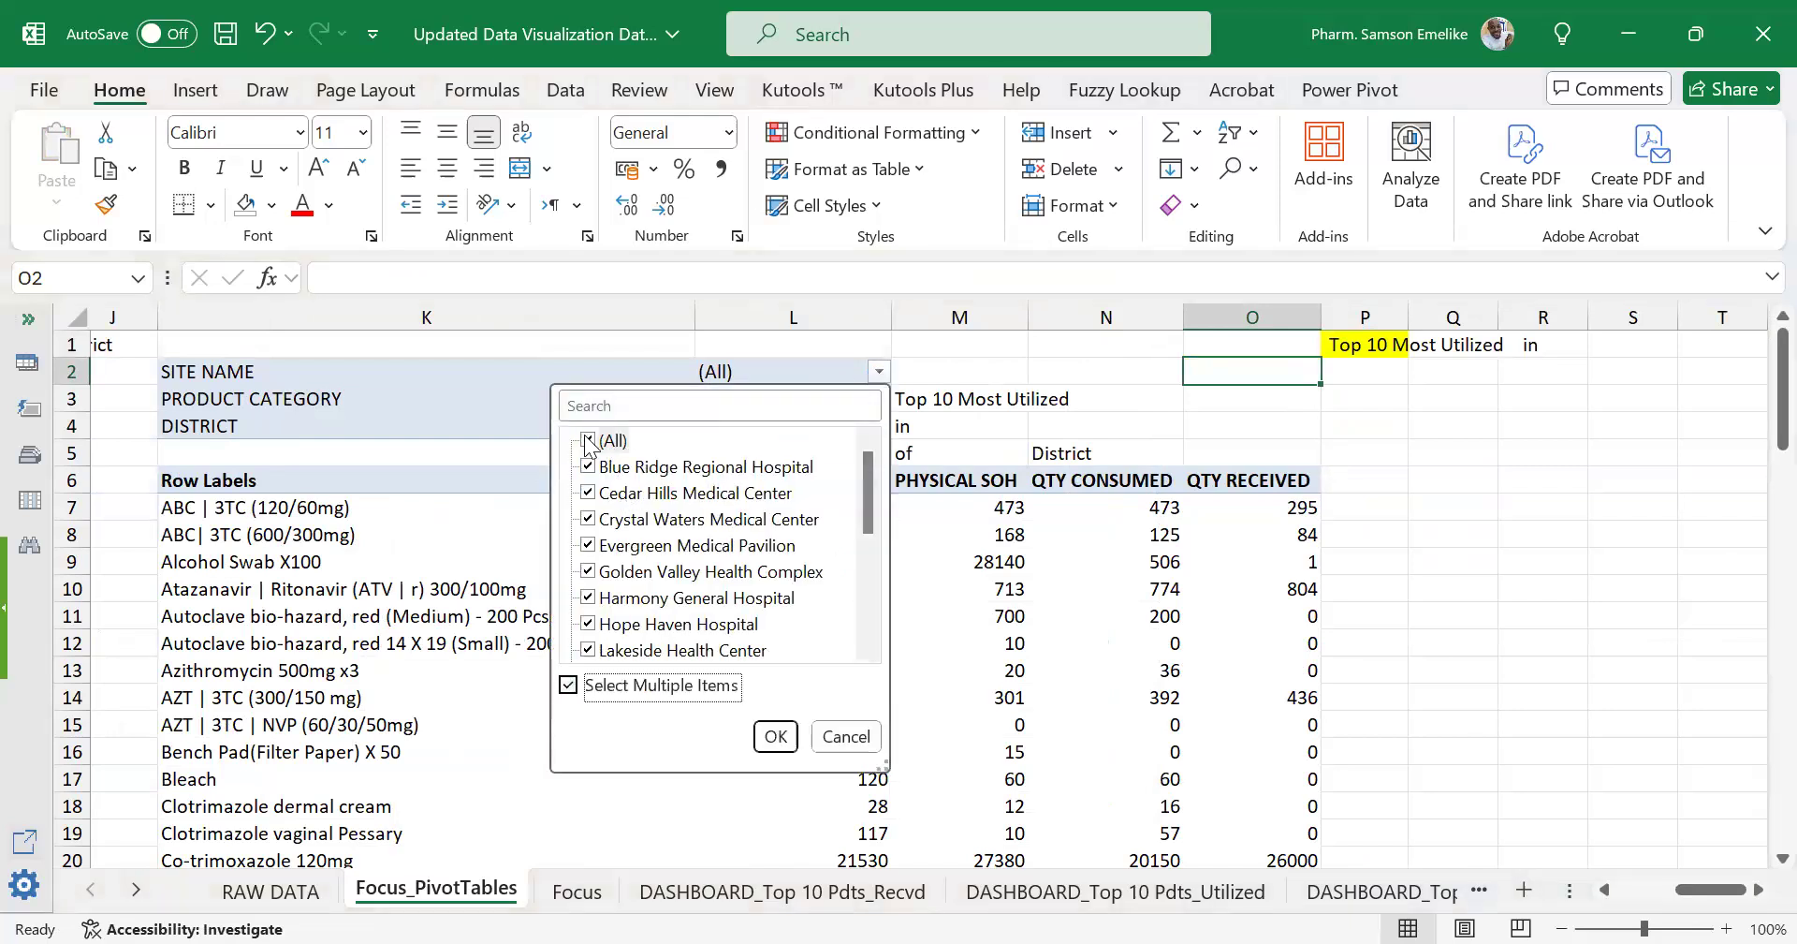
click(607, 442)
click(591, 466)
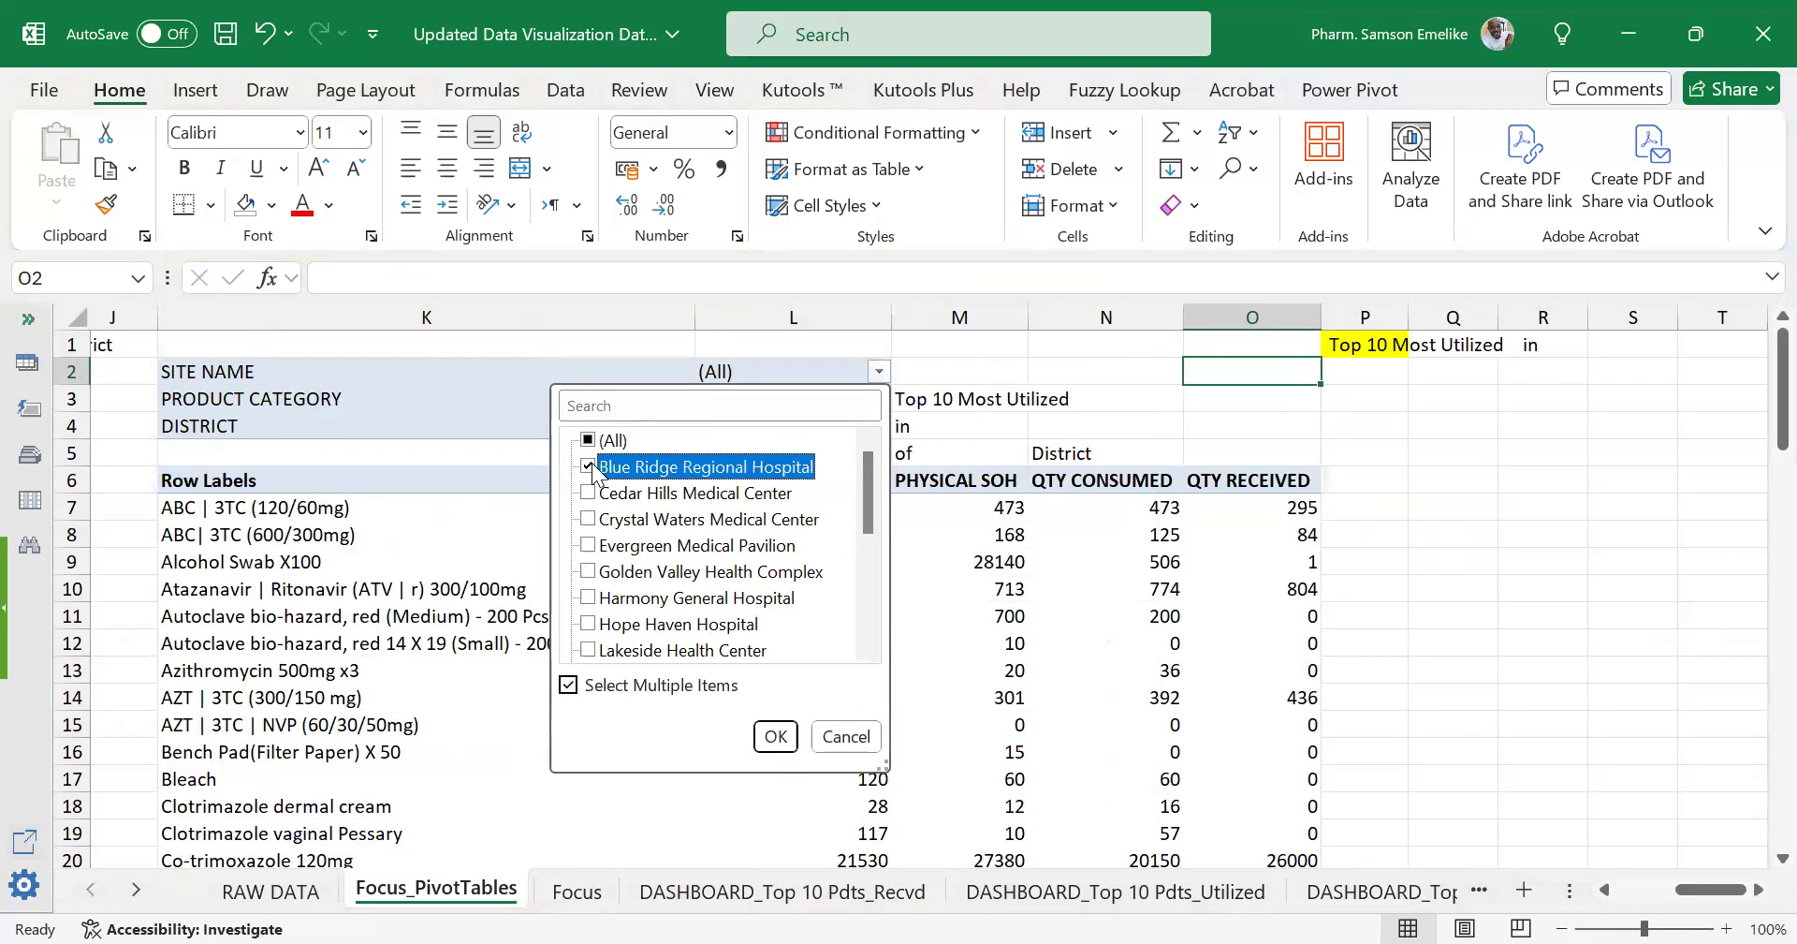
click(776, 736)
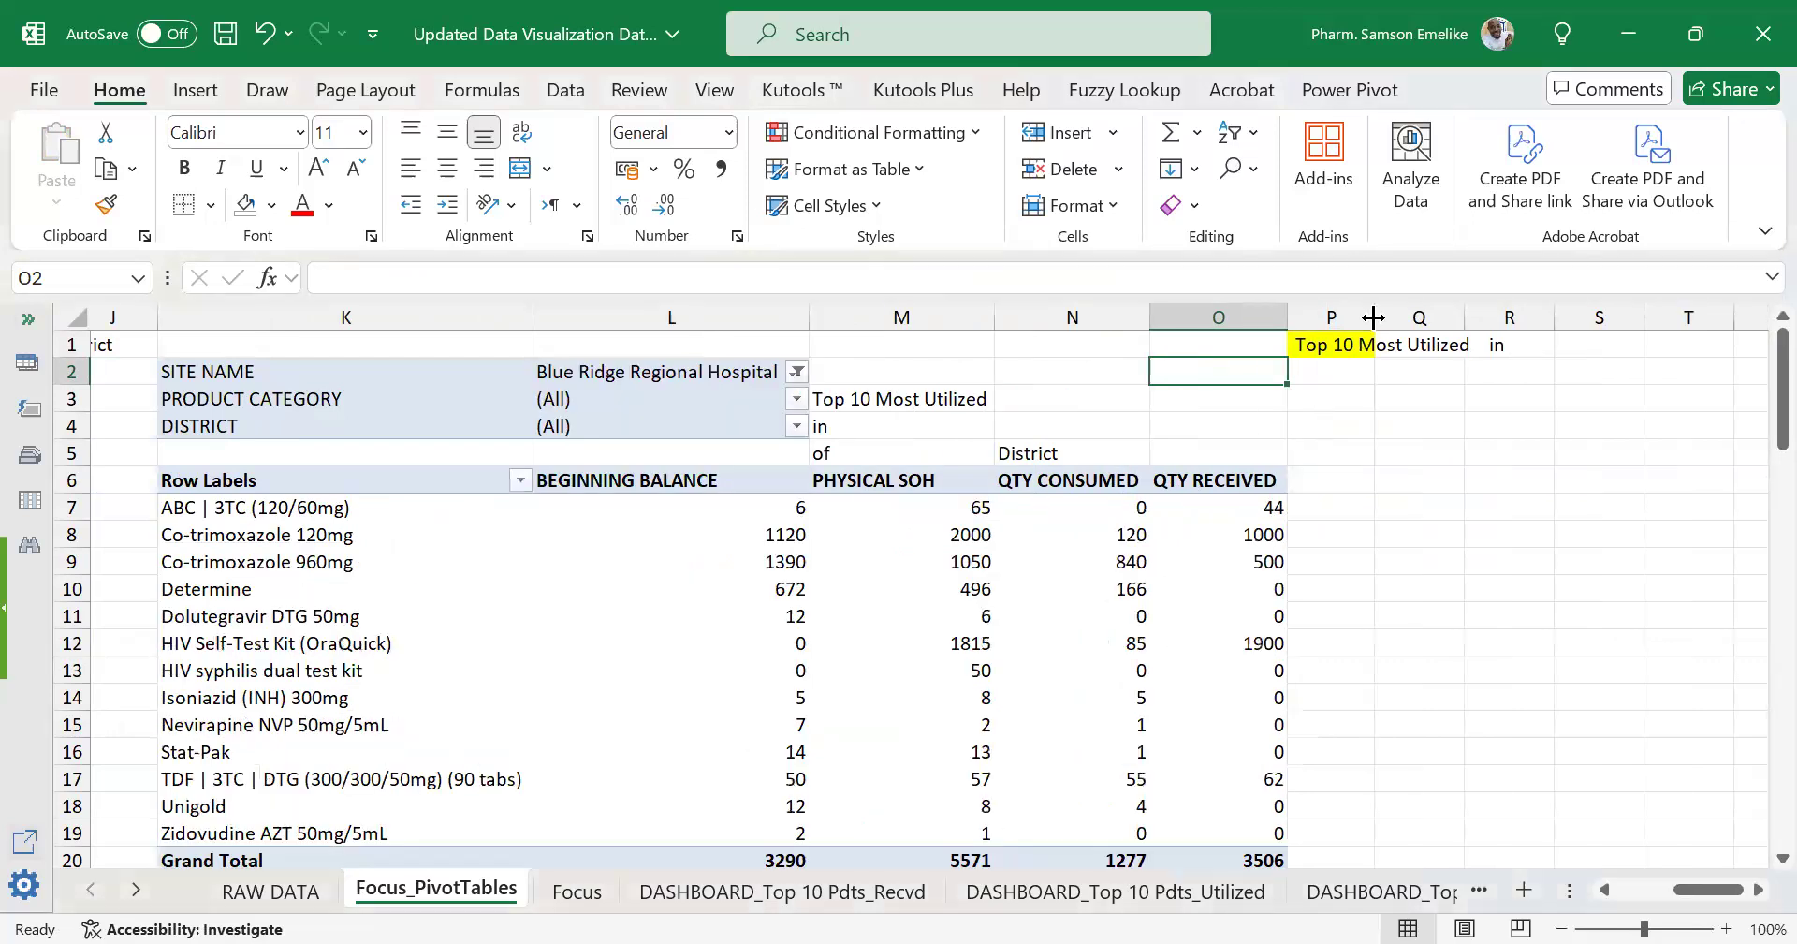
Fit column P to its title text and compare the title formula in P1 with the original in F1.
double_click(1376, 316)
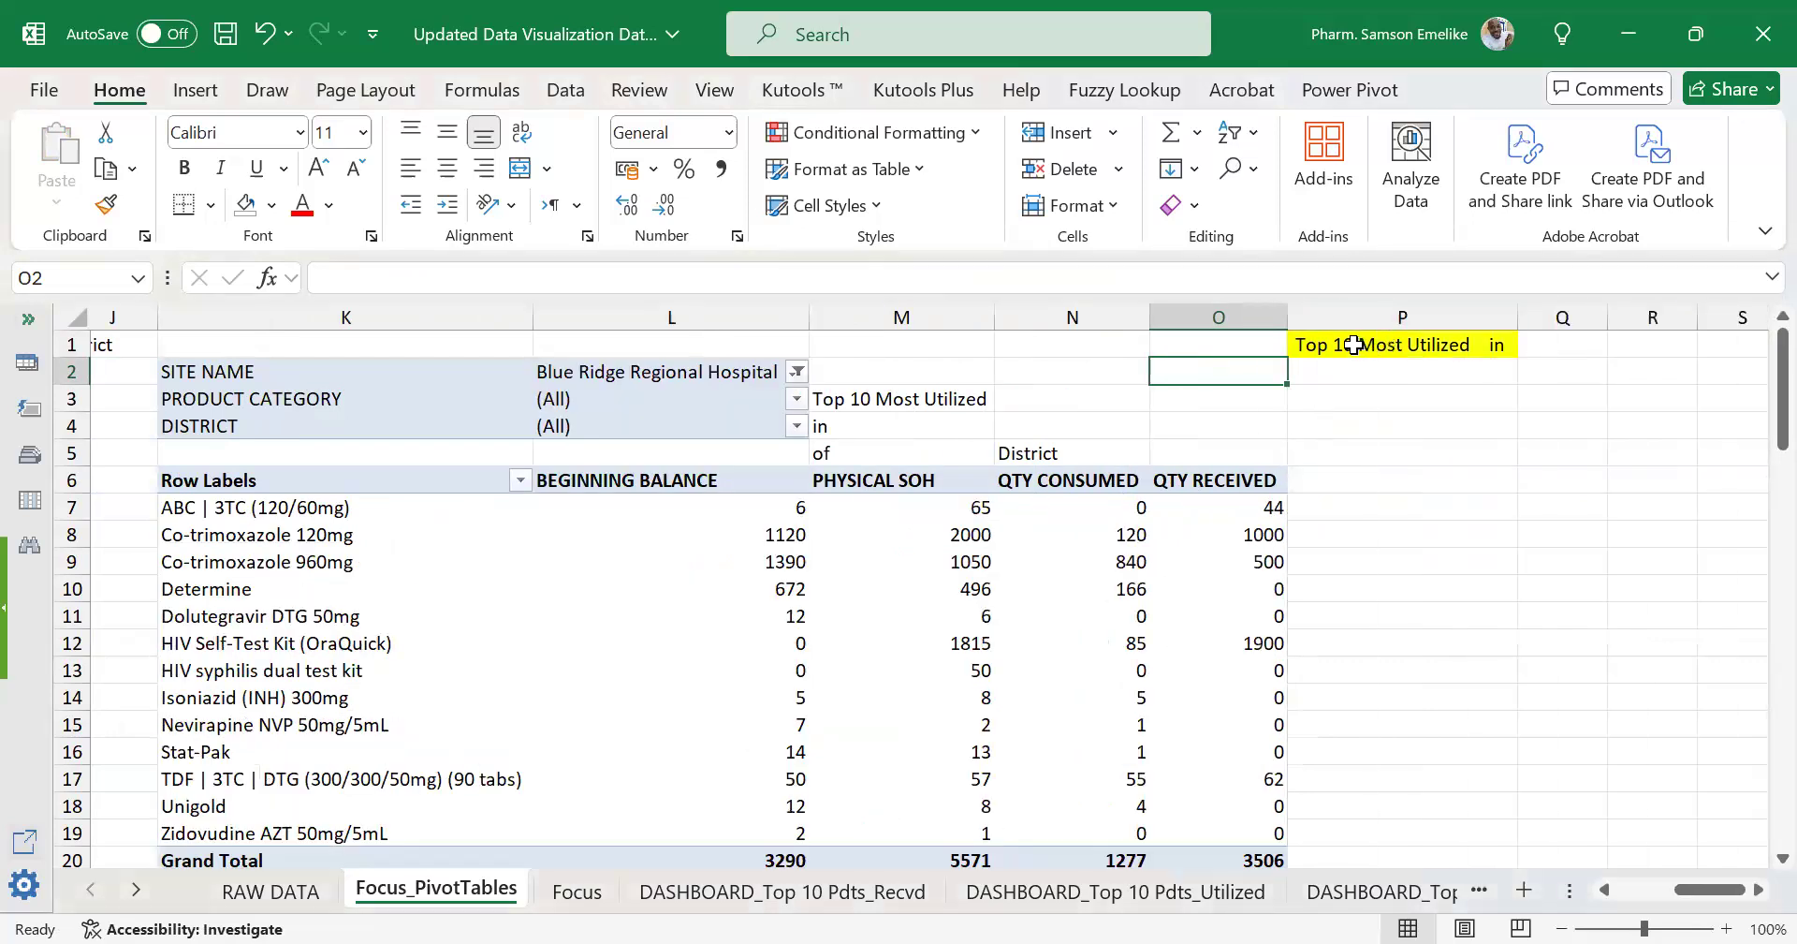
click(1350, 344)
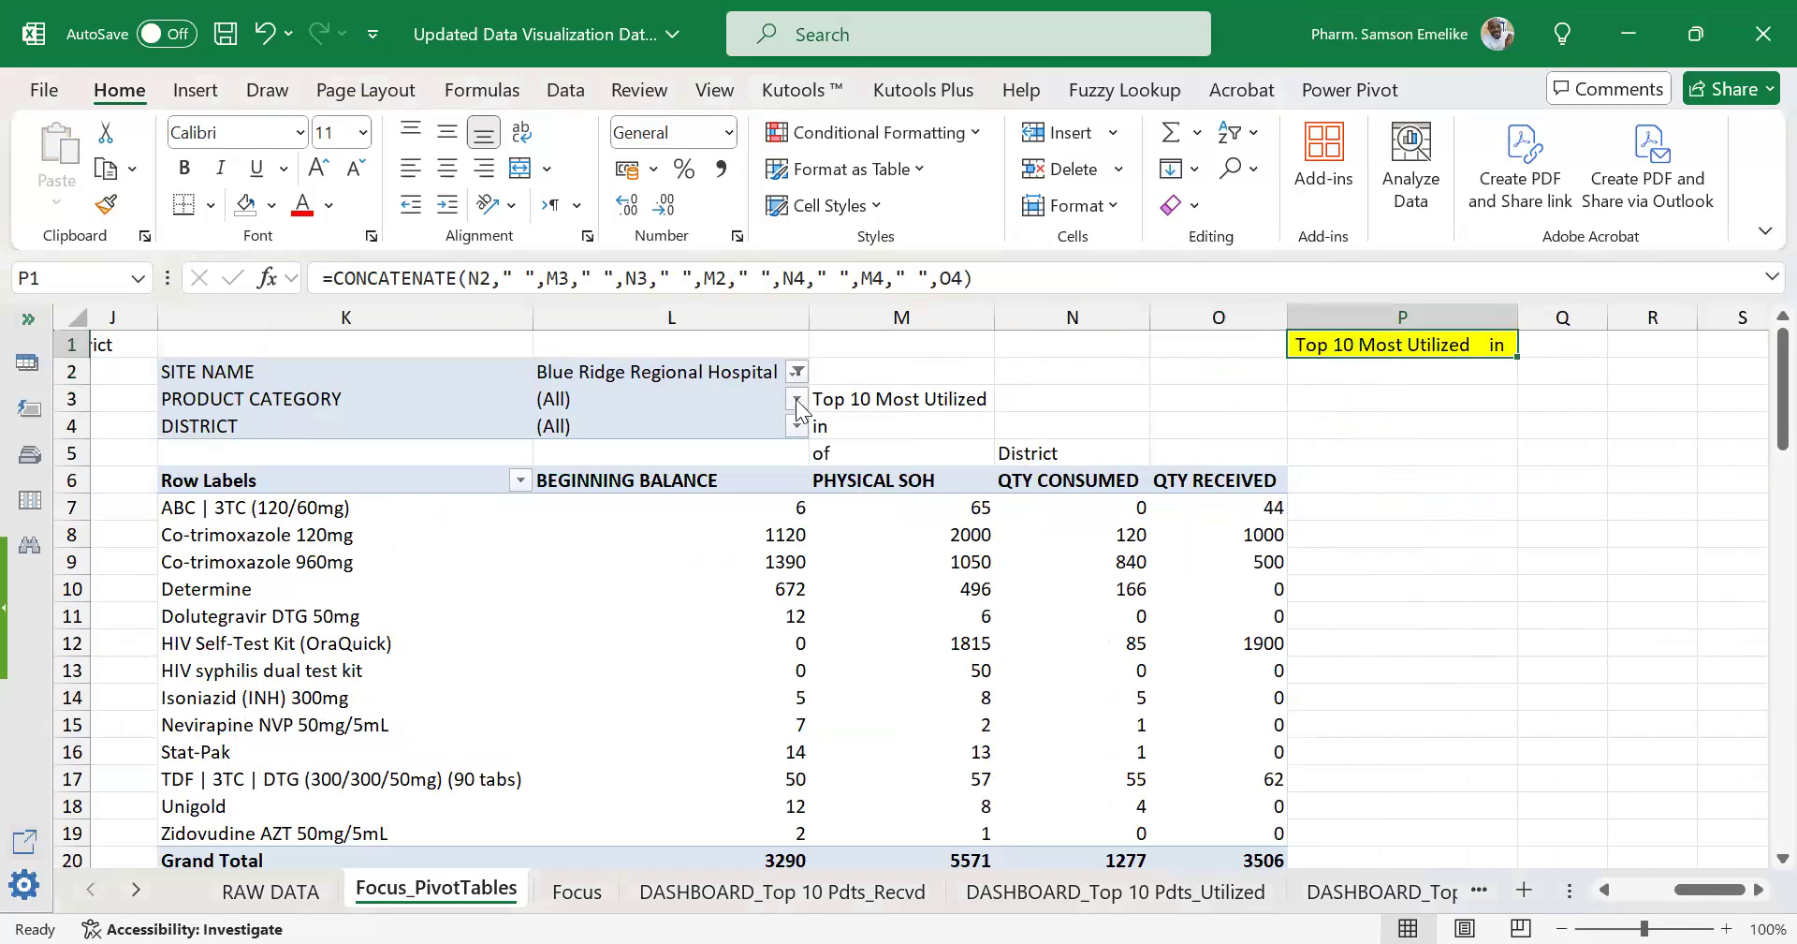
mouse_move(1697, 890)
mouse_down()
mouse_move(1636, 901)
mouse_move(1700, 903)
mouse_move(1670, 901)
mouse_up()
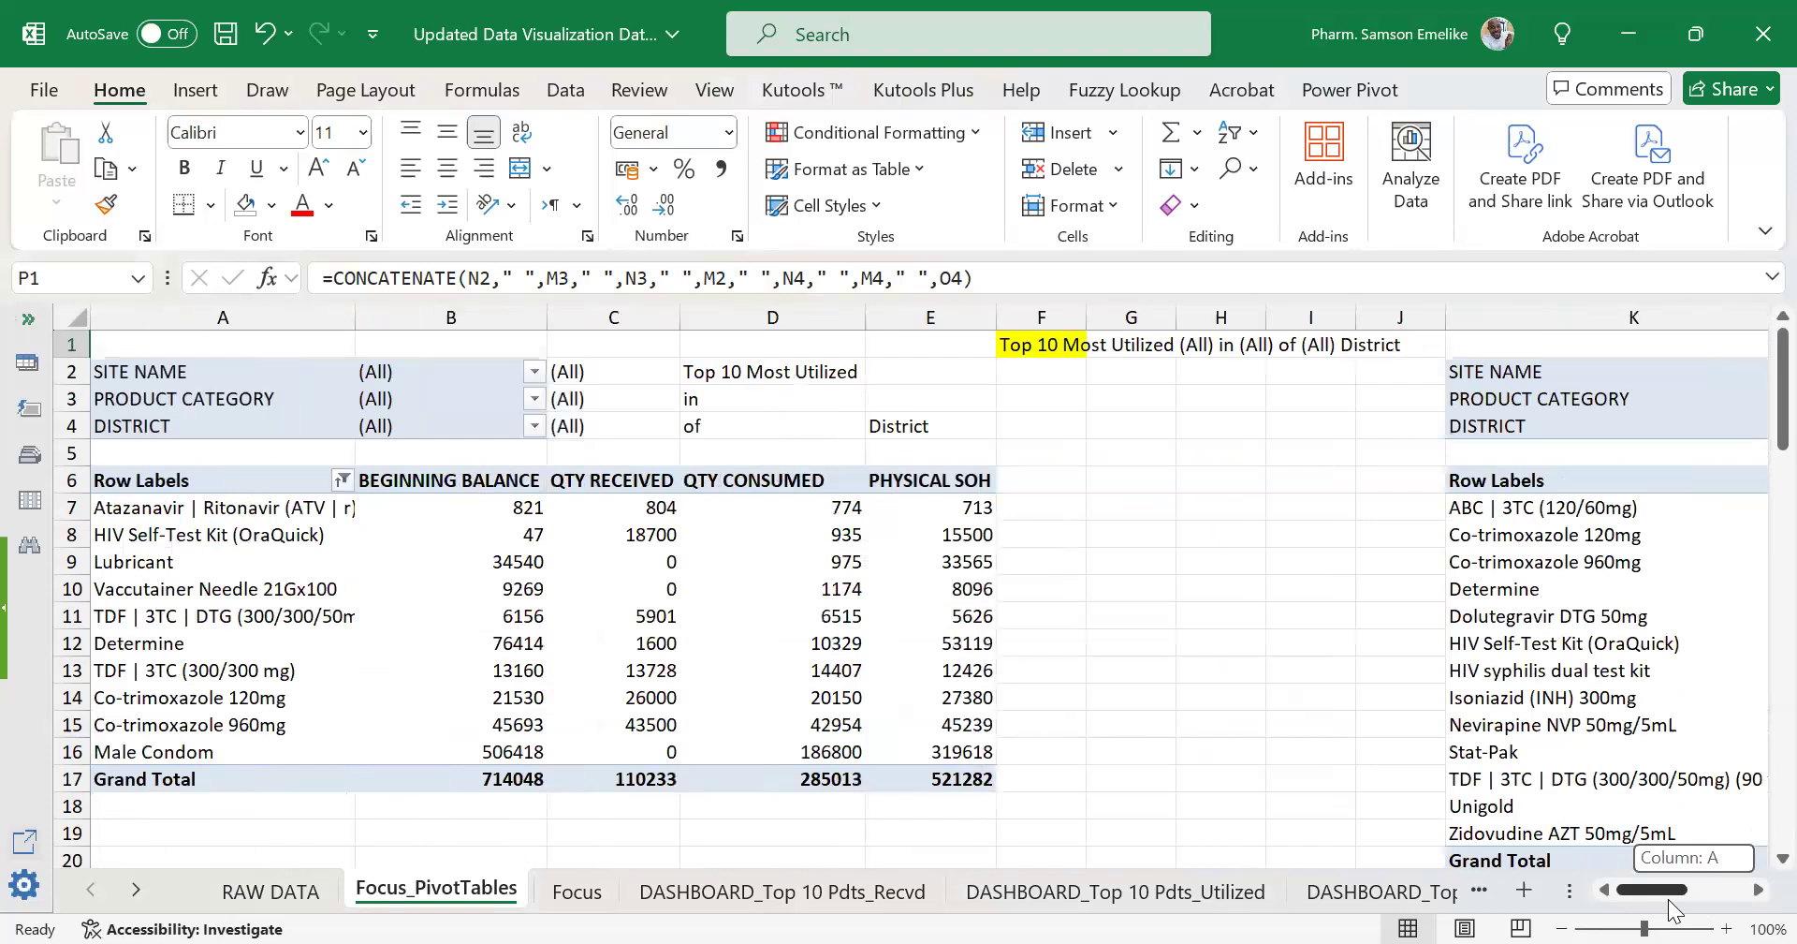
click(1037, 346)
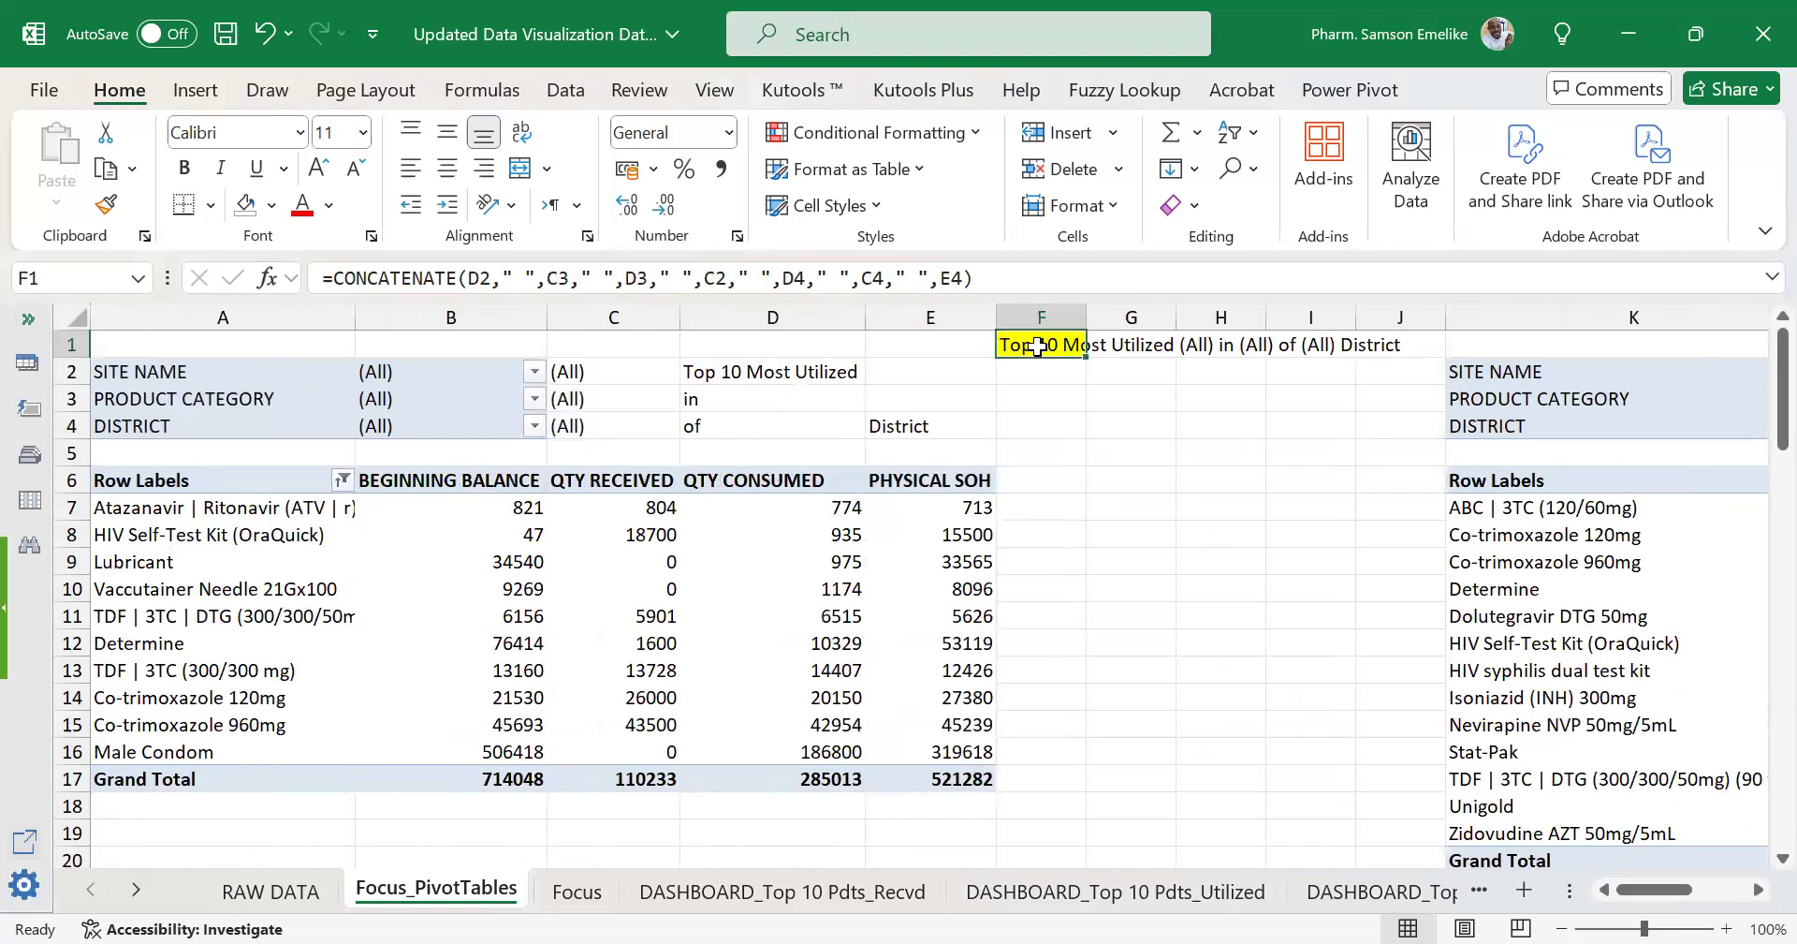
drag(1668, 901, 1711, 903)
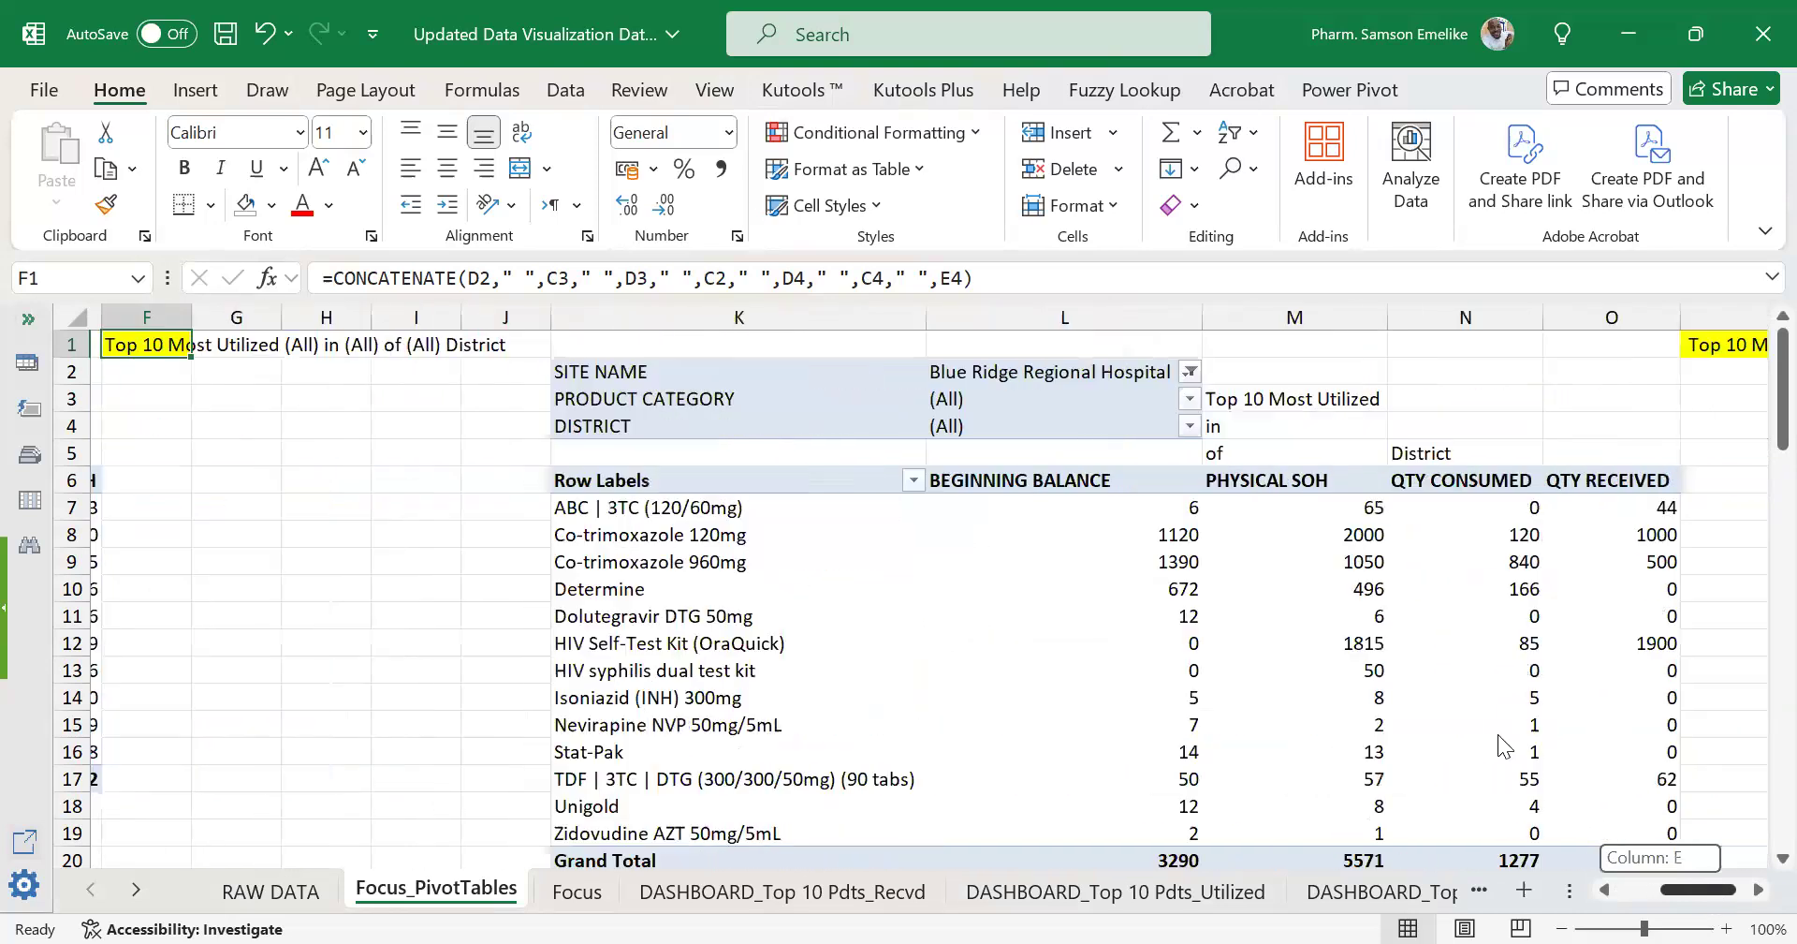
Move the title text block M3:N5 up one row to M2:N4, level with the pivot filters.
drag(1181, 395, 1297, 454)
drag(1257, 392, 1256, 367)
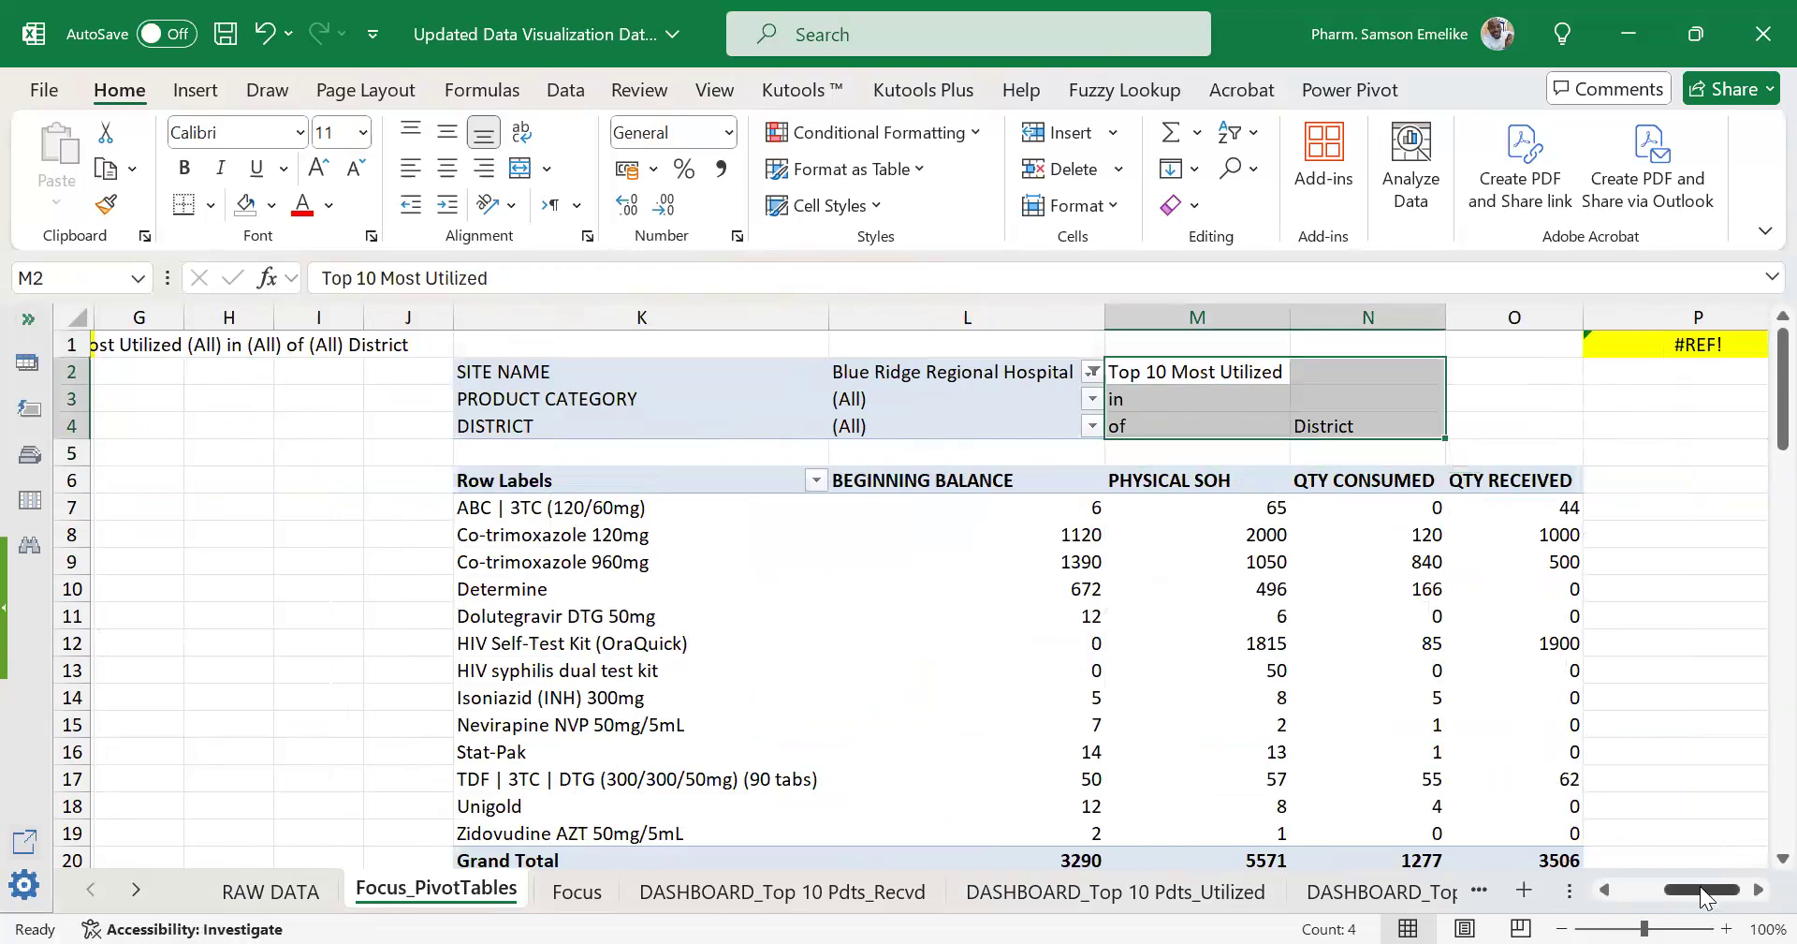
drag(1700, 889, 1681, 889)
scroll(1398, 427, left, 2)
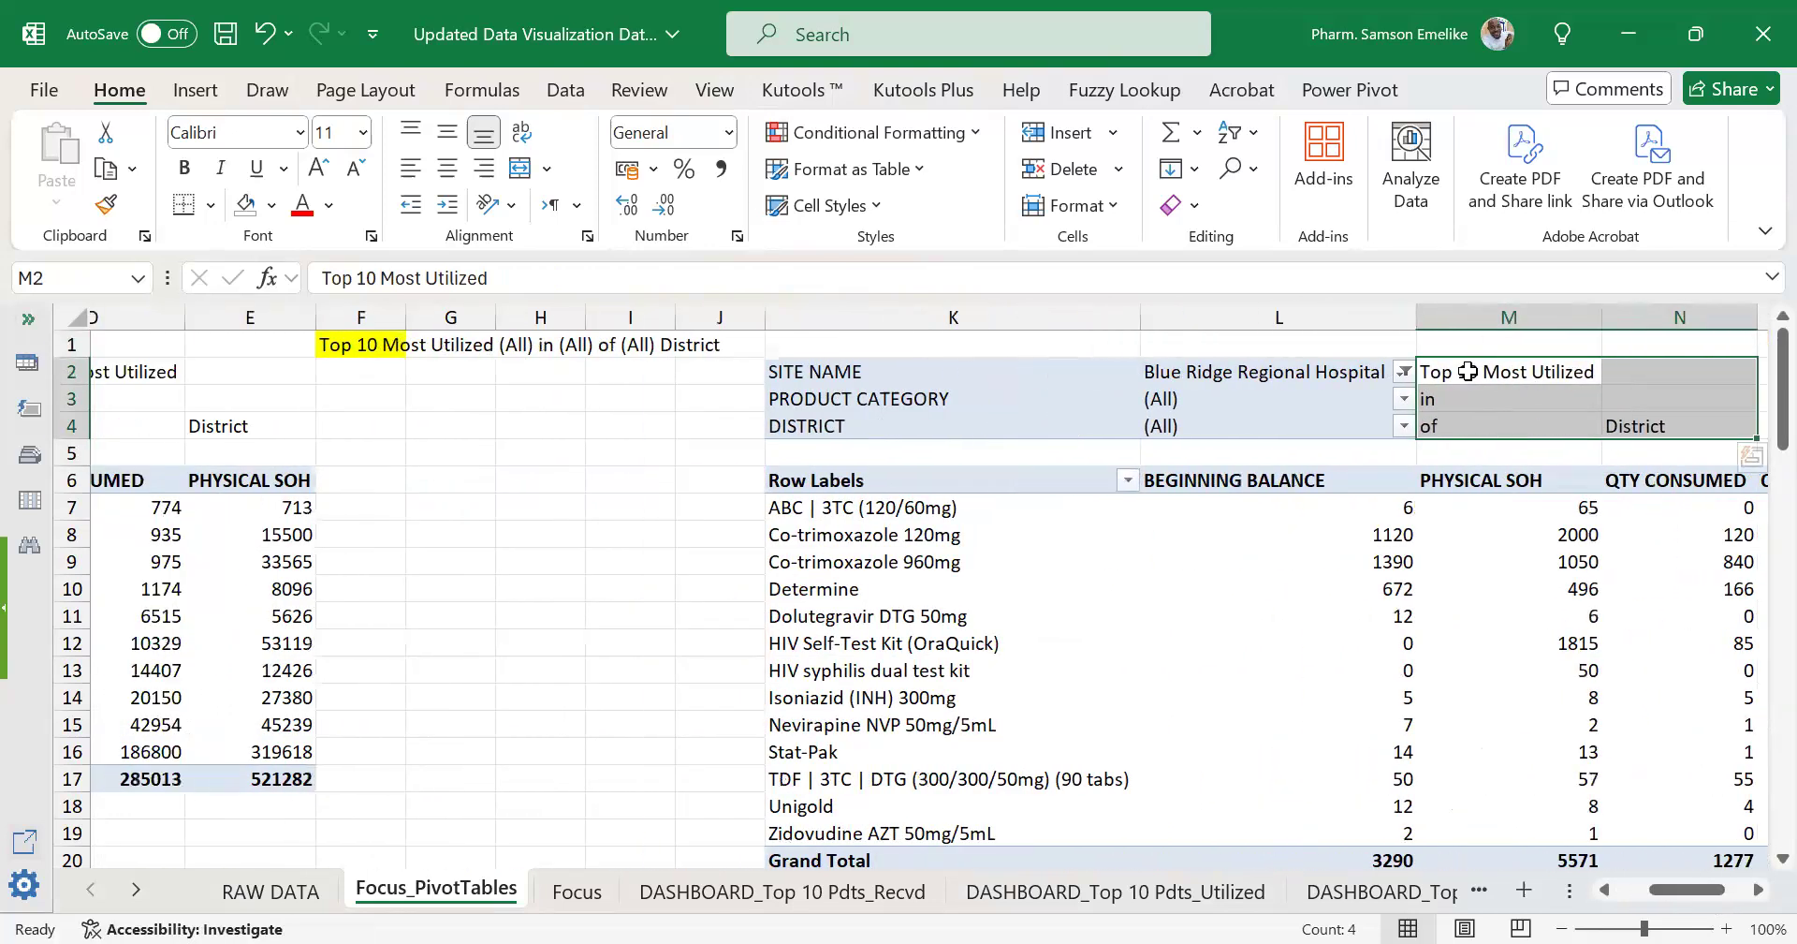
Copy the title formula from F1 and paste it over the broken one in P1.
mouse_move(1684, 889)
mouse_down()
mouse_move(1649, 904)
mouse_move(1685, 910)
mouse_move(1659, 901)
mouse_up()
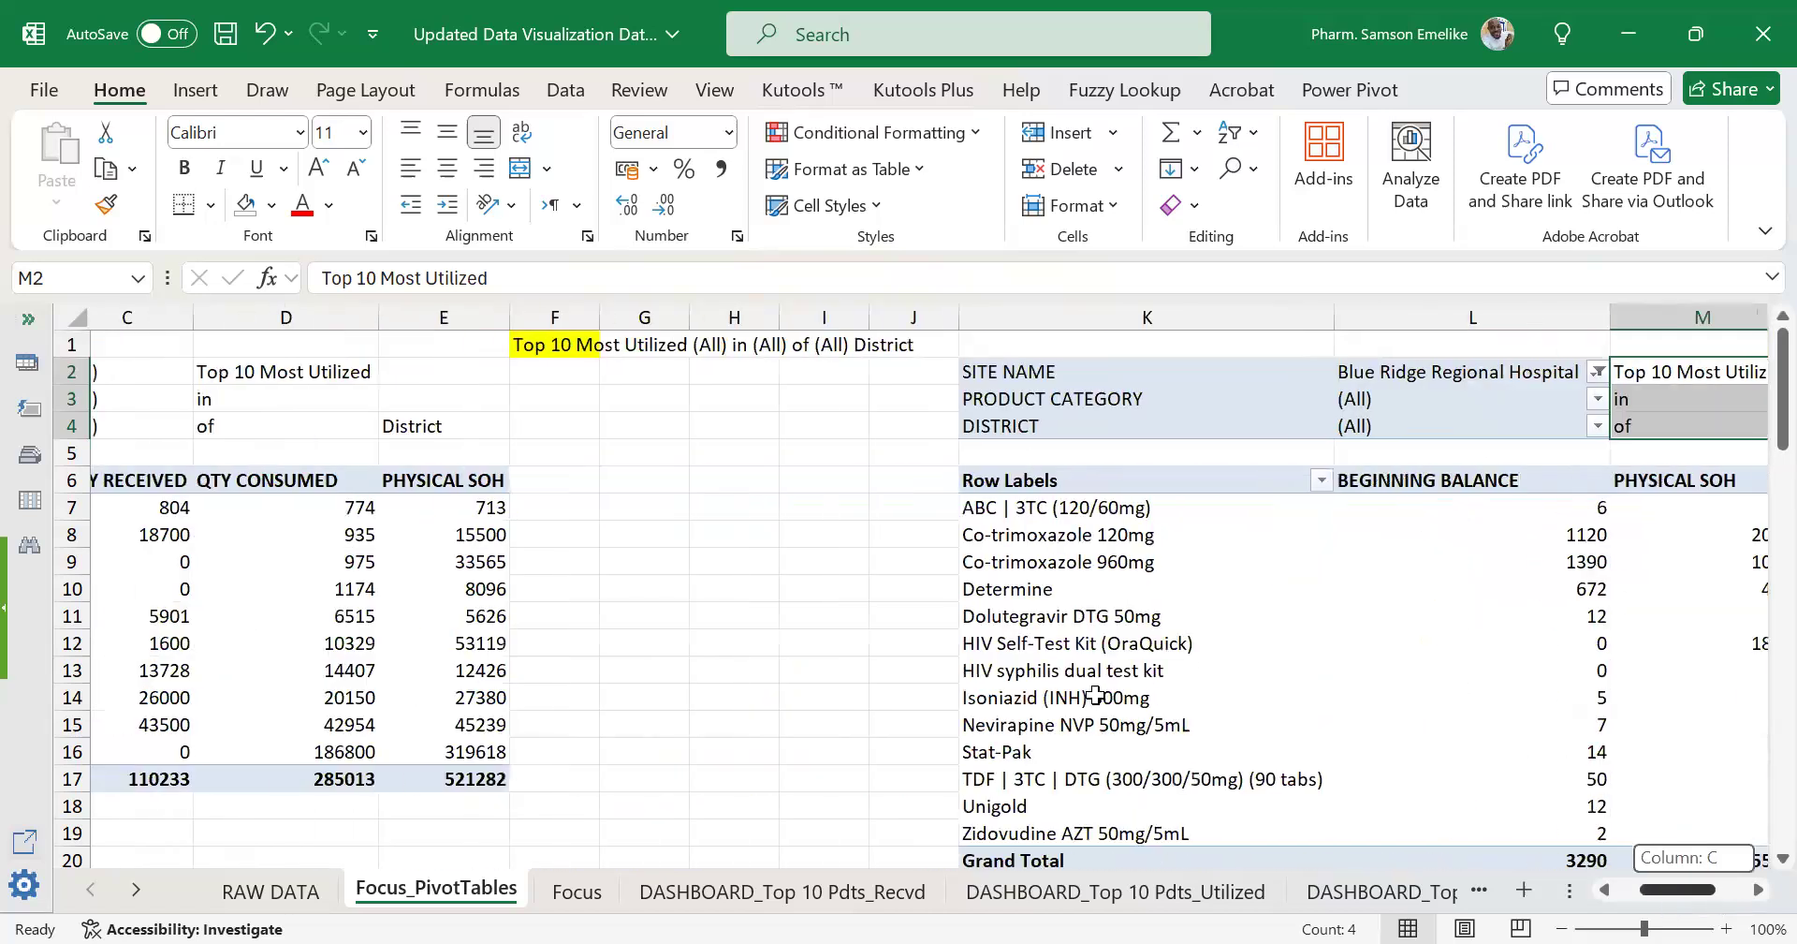
click(558, 338)
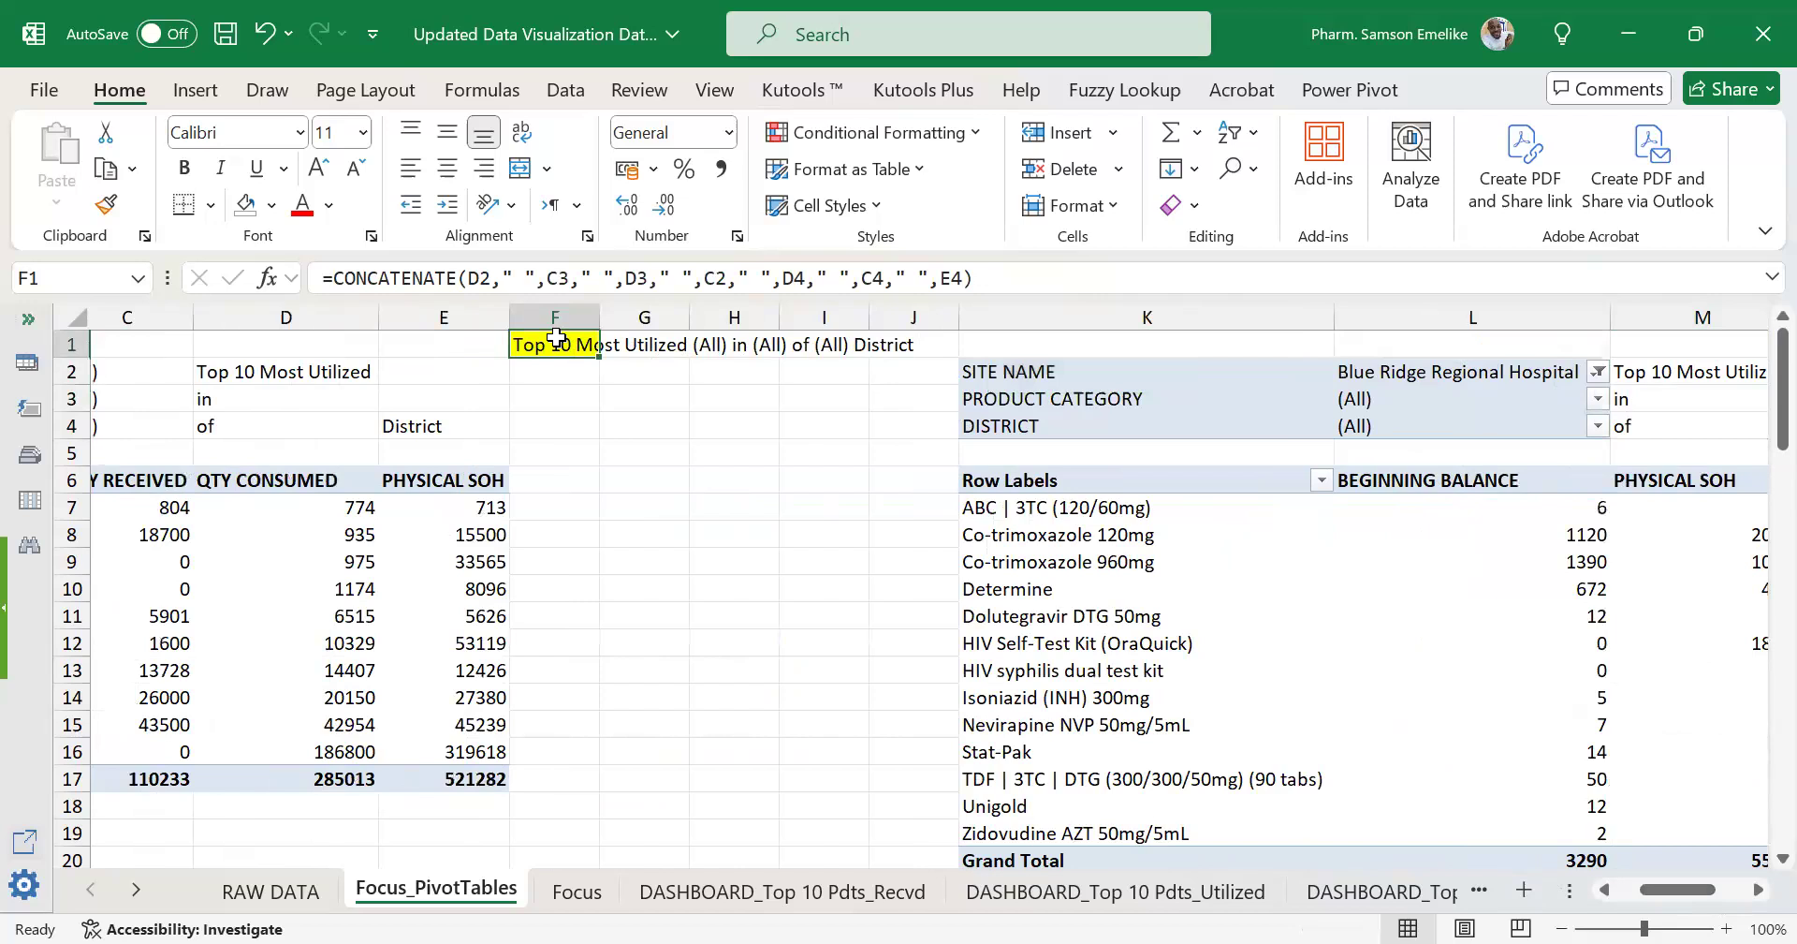
key(ctrl+c)
drag(1662, 885, 1711, 885)
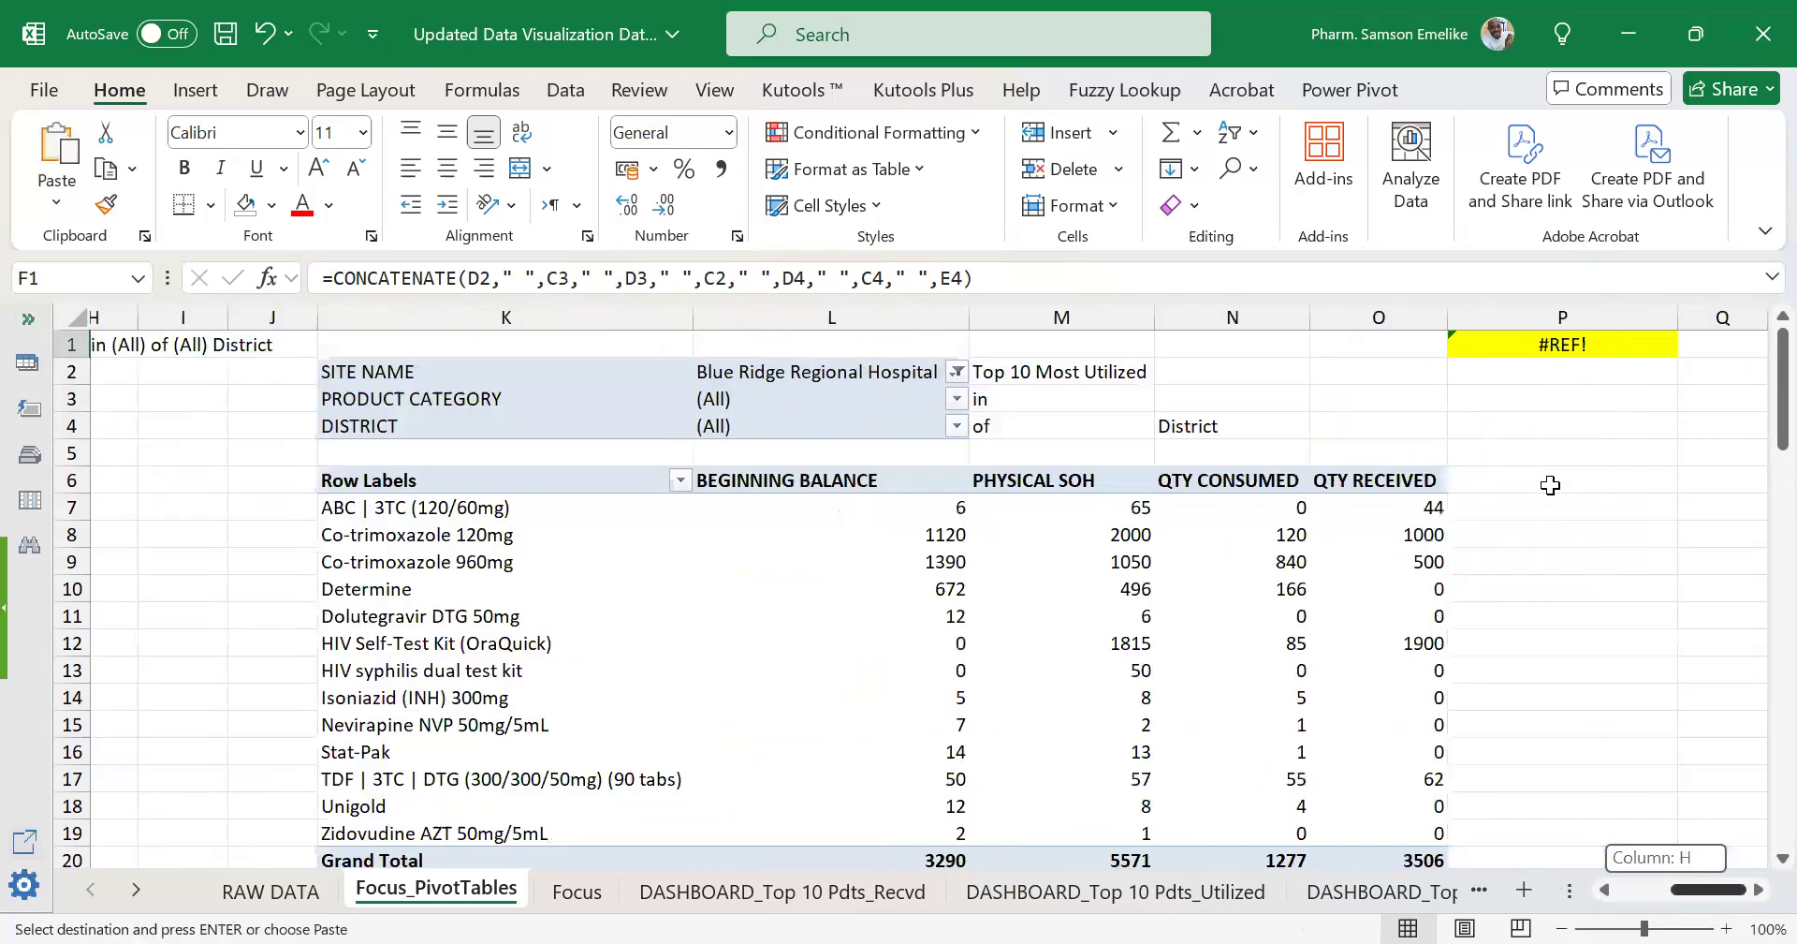
click(1506, 342)
key(ctrl+v)
key(Escape)
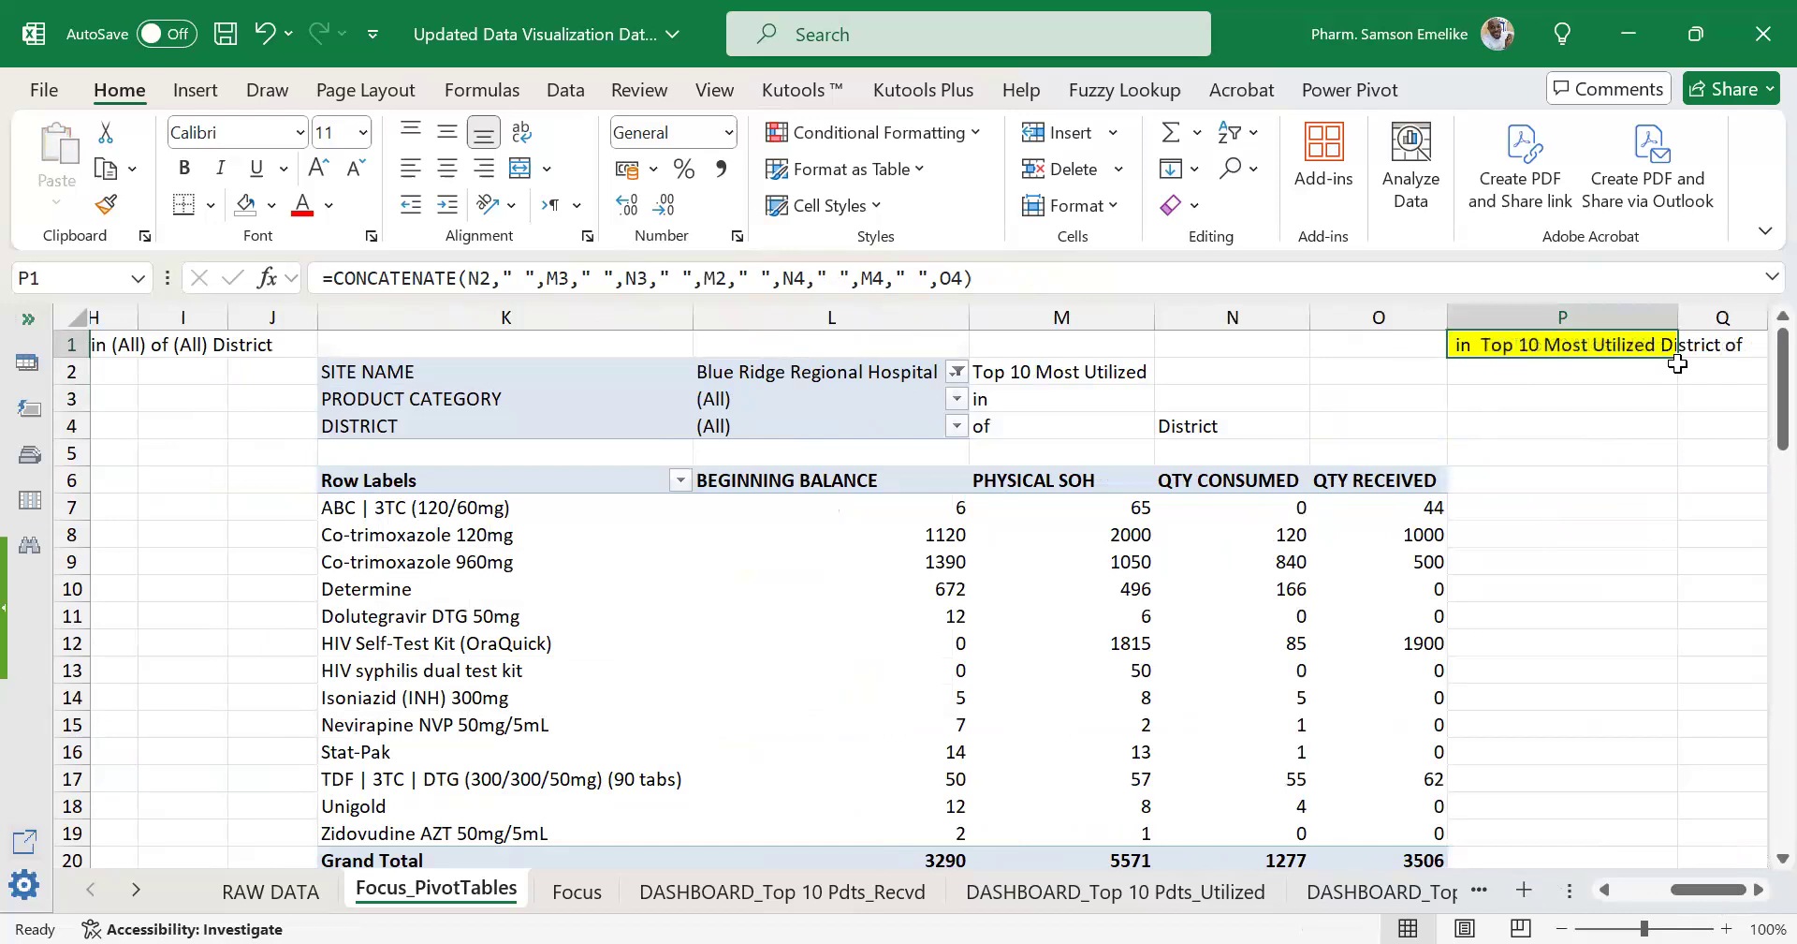
Widen columns P and F so that each title fits inside its own cell.
drag(1677, 317, 1758, 316)
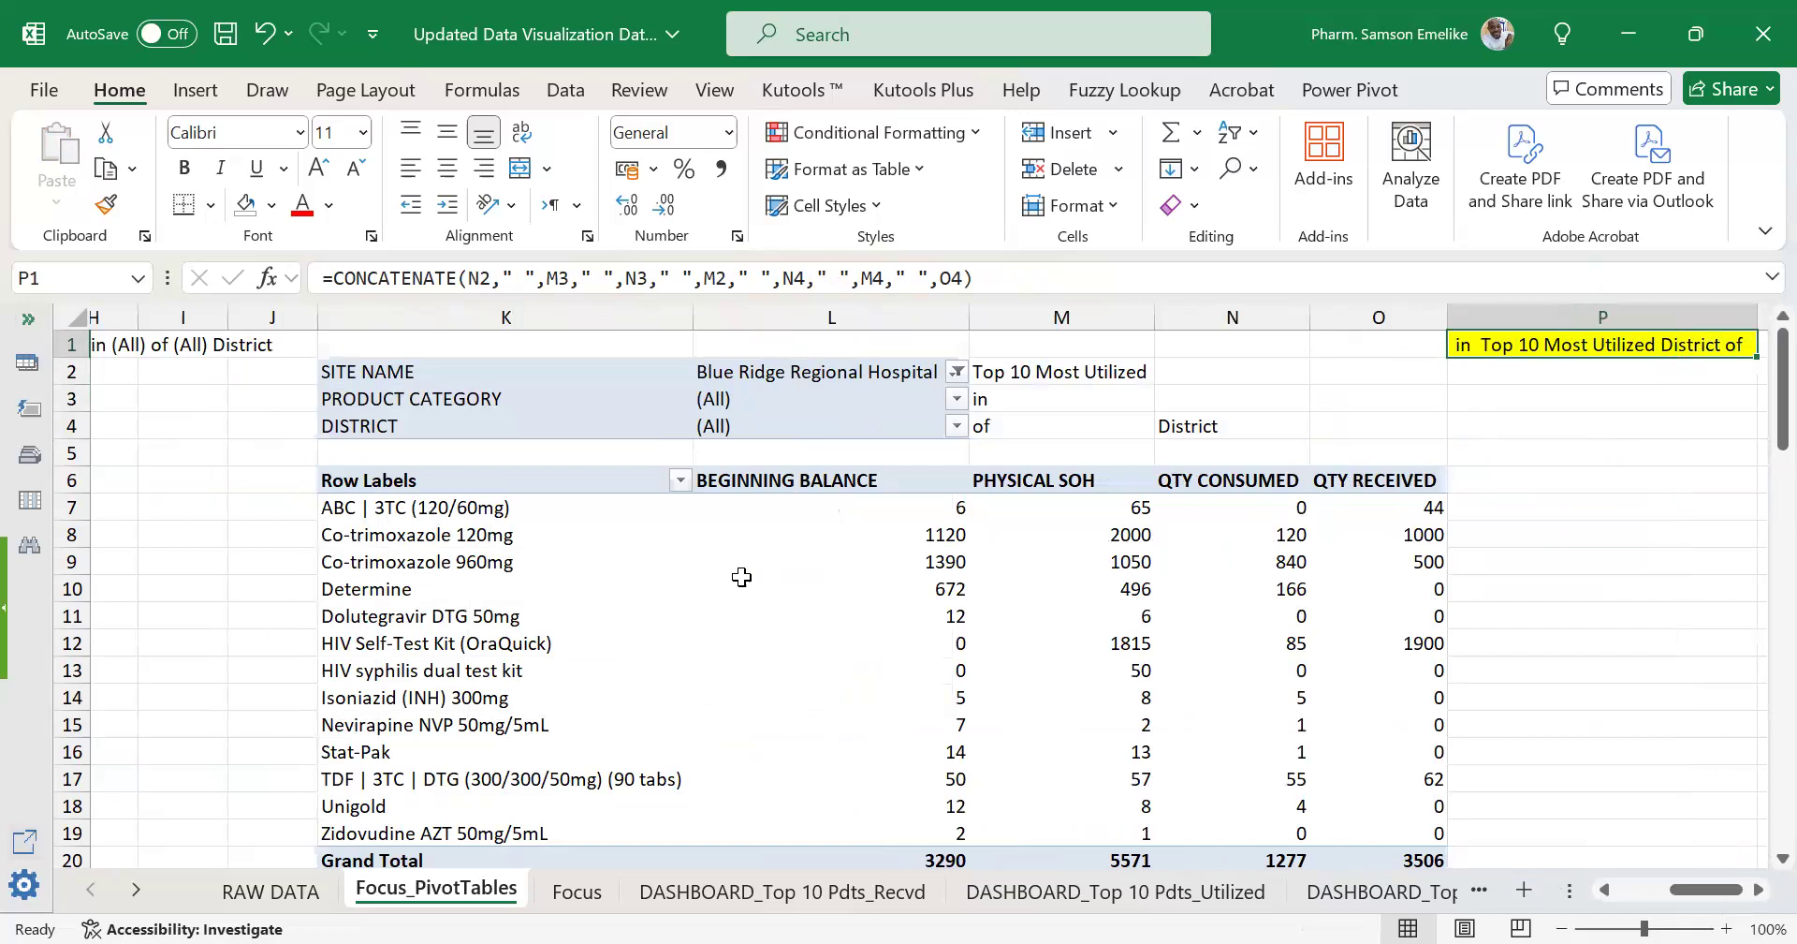
scroll(1693, 855, right, 4)
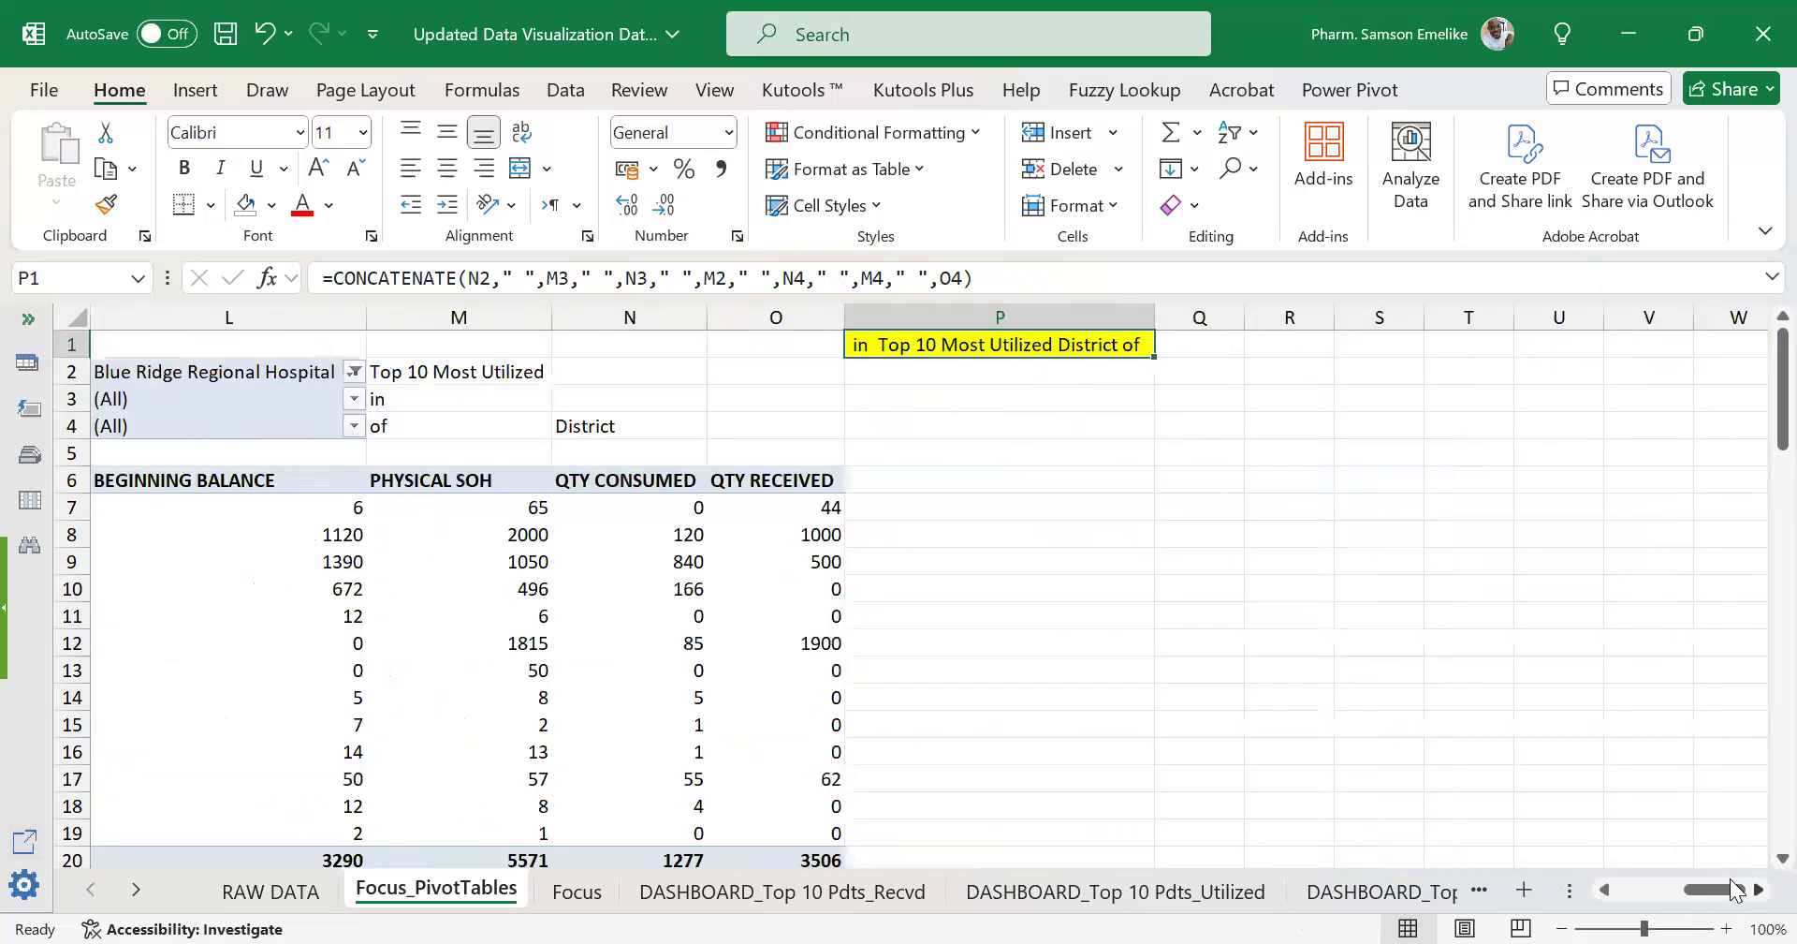
scroll(1367, 360, left, 5)
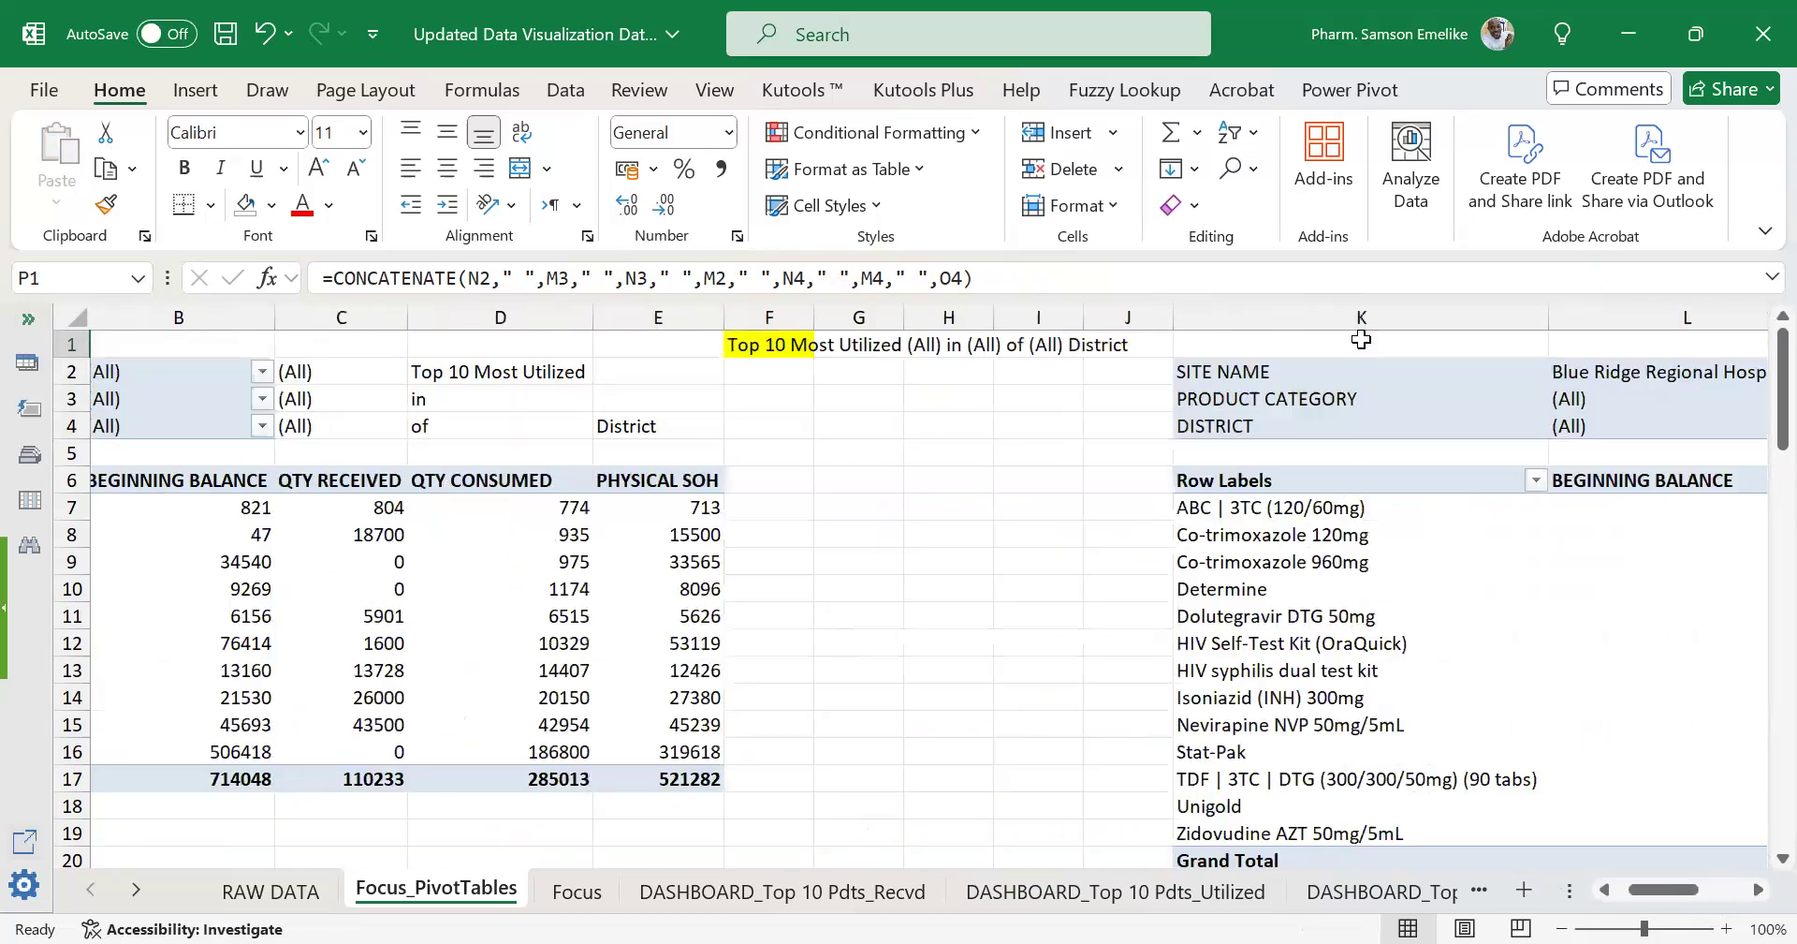
key(ctrl+Left)
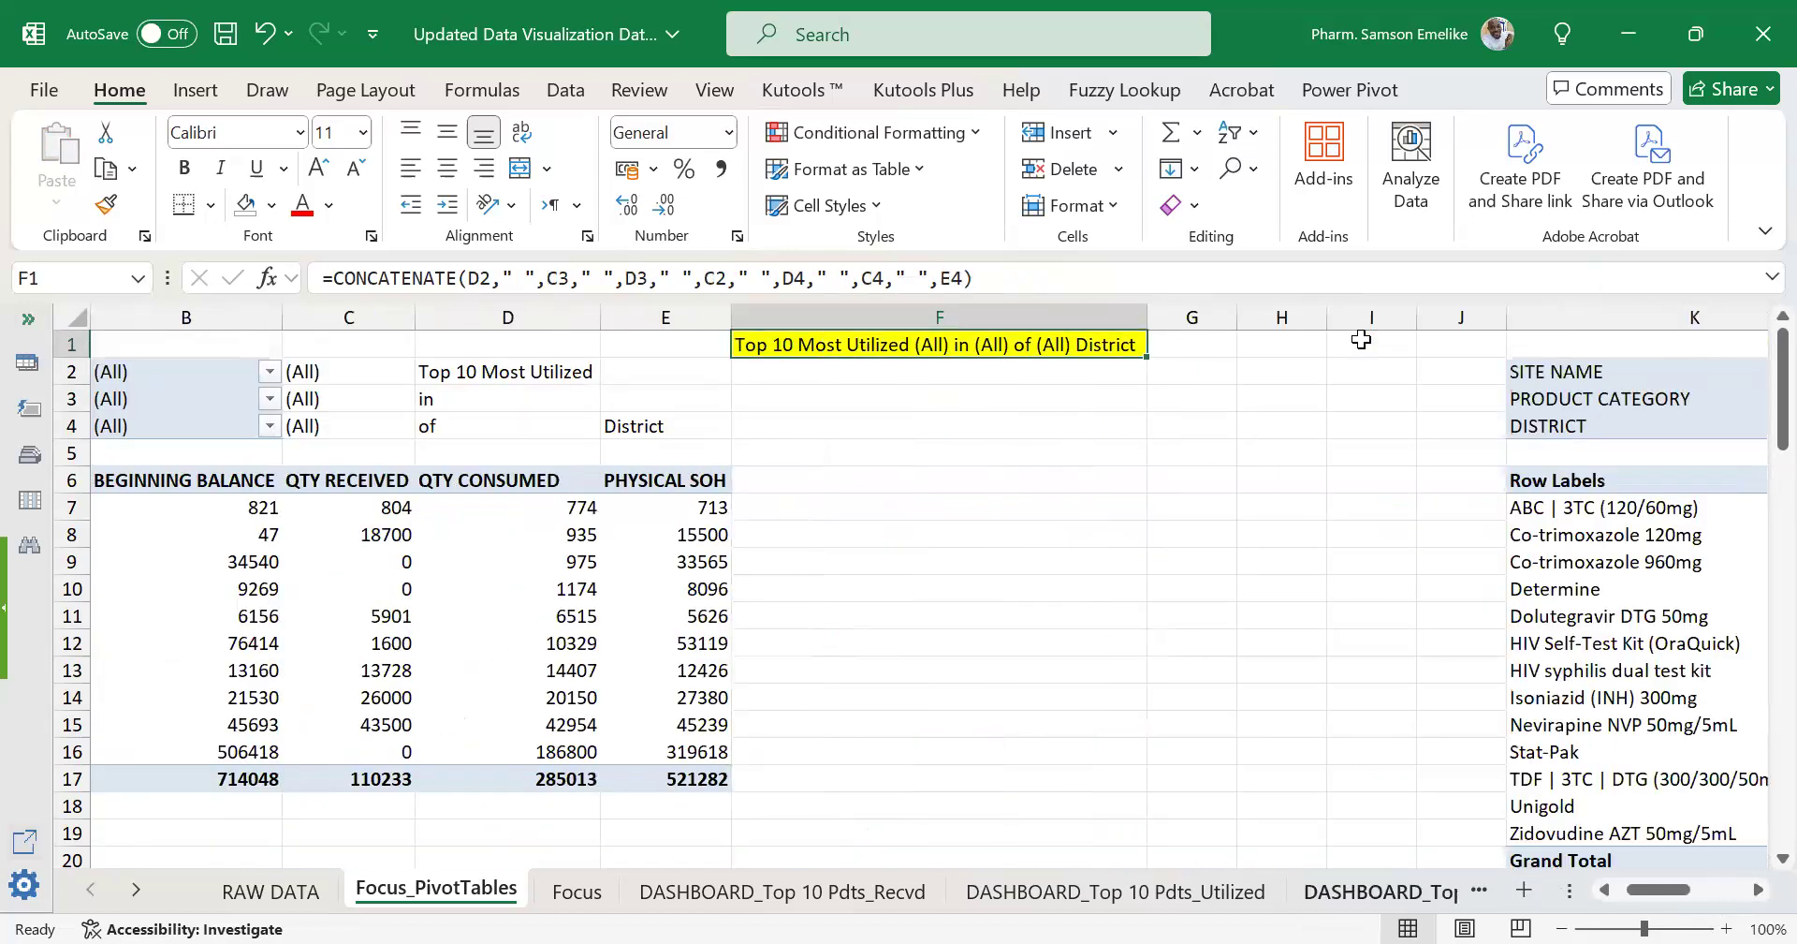
scroll(1361, 339, right, 5)
click(1356, 339)
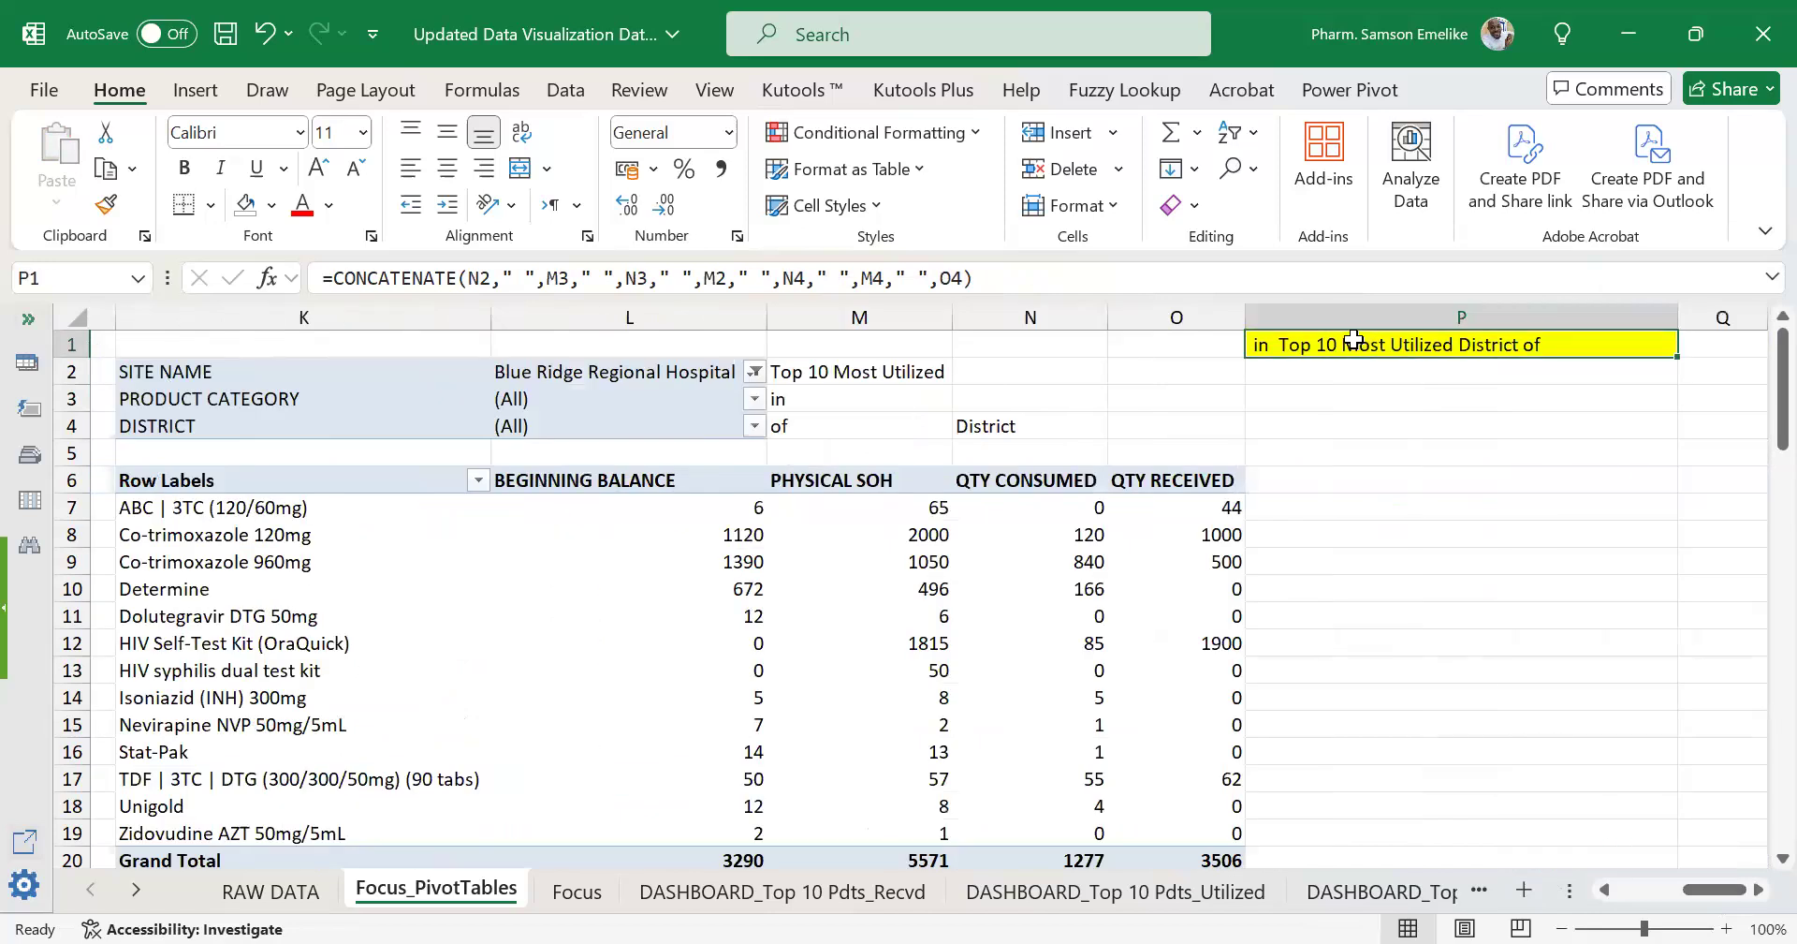
Check the helper formula in C3 and move the title text block M2:N4 one column over to N2:O4.
click(789, 399)
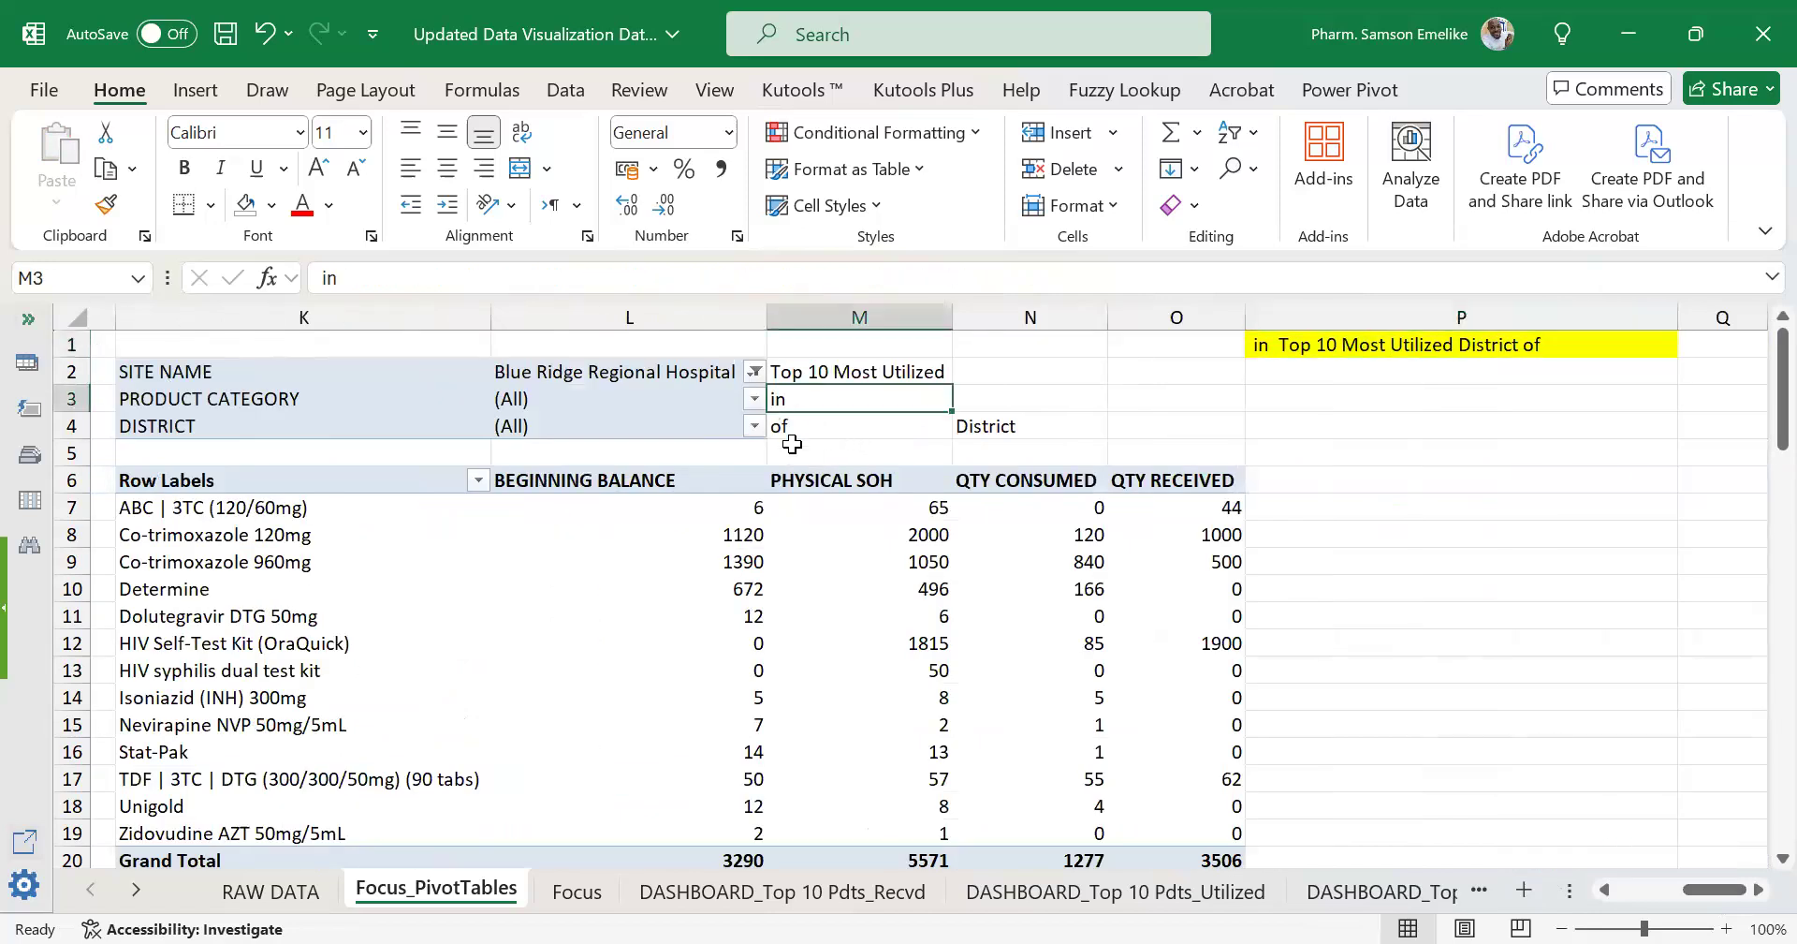
click(1653, 888)
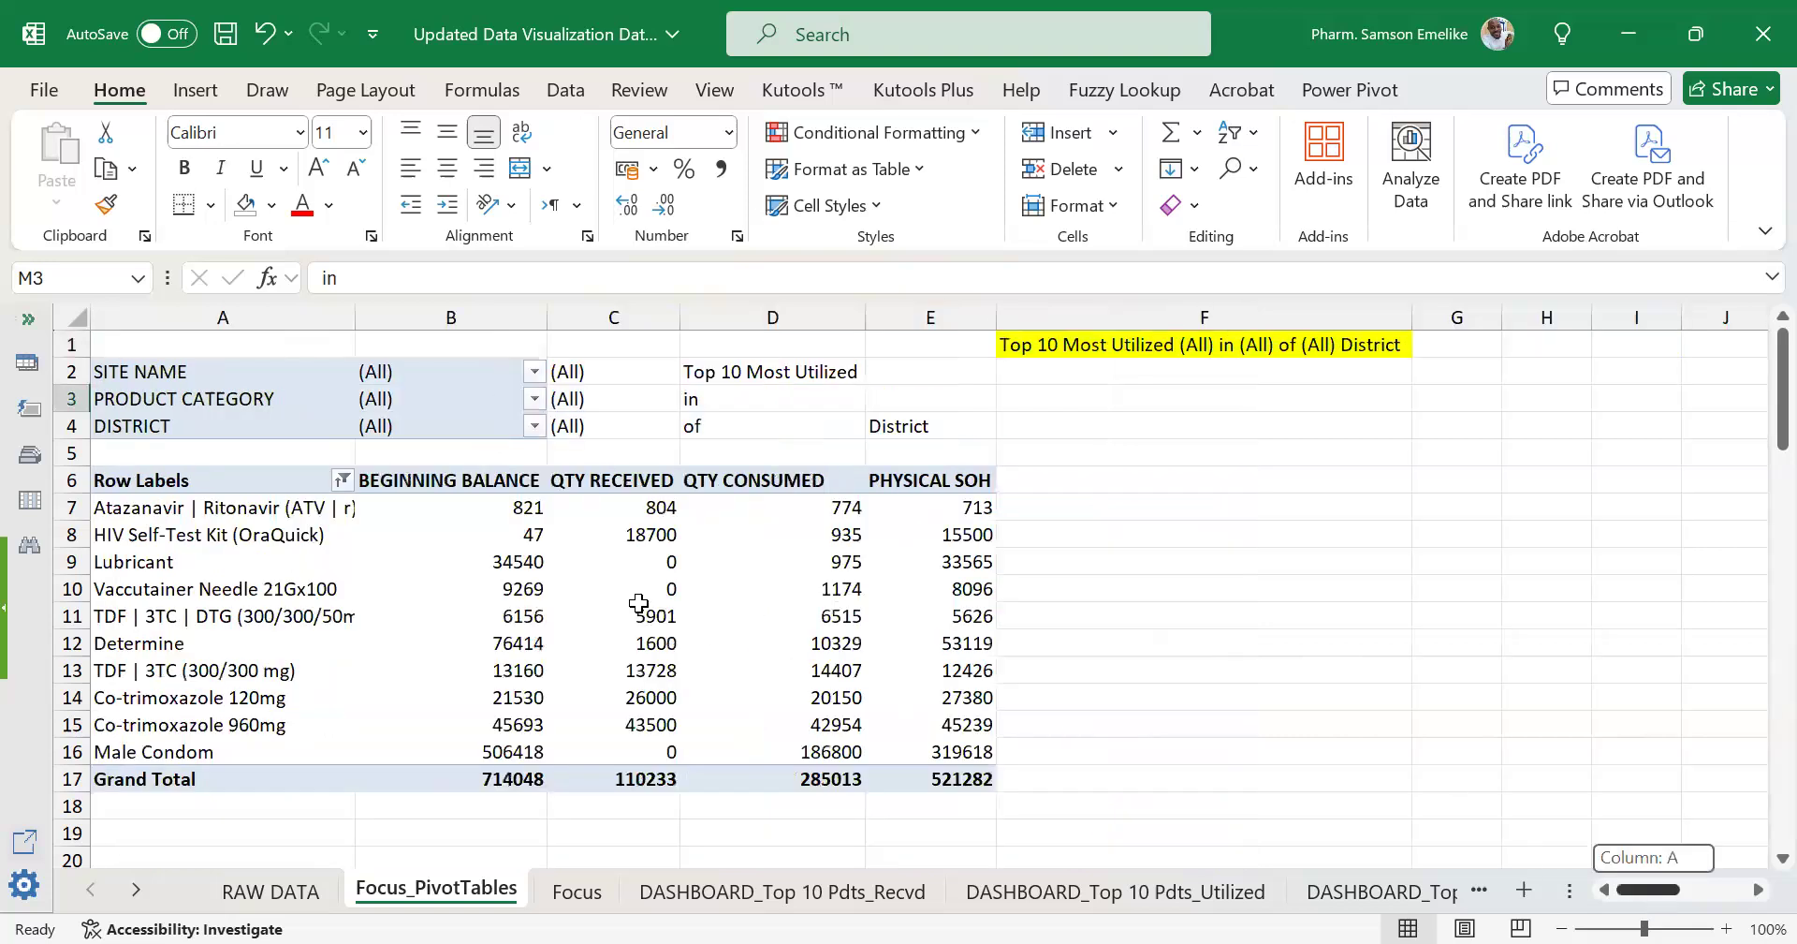
click(651, 401)
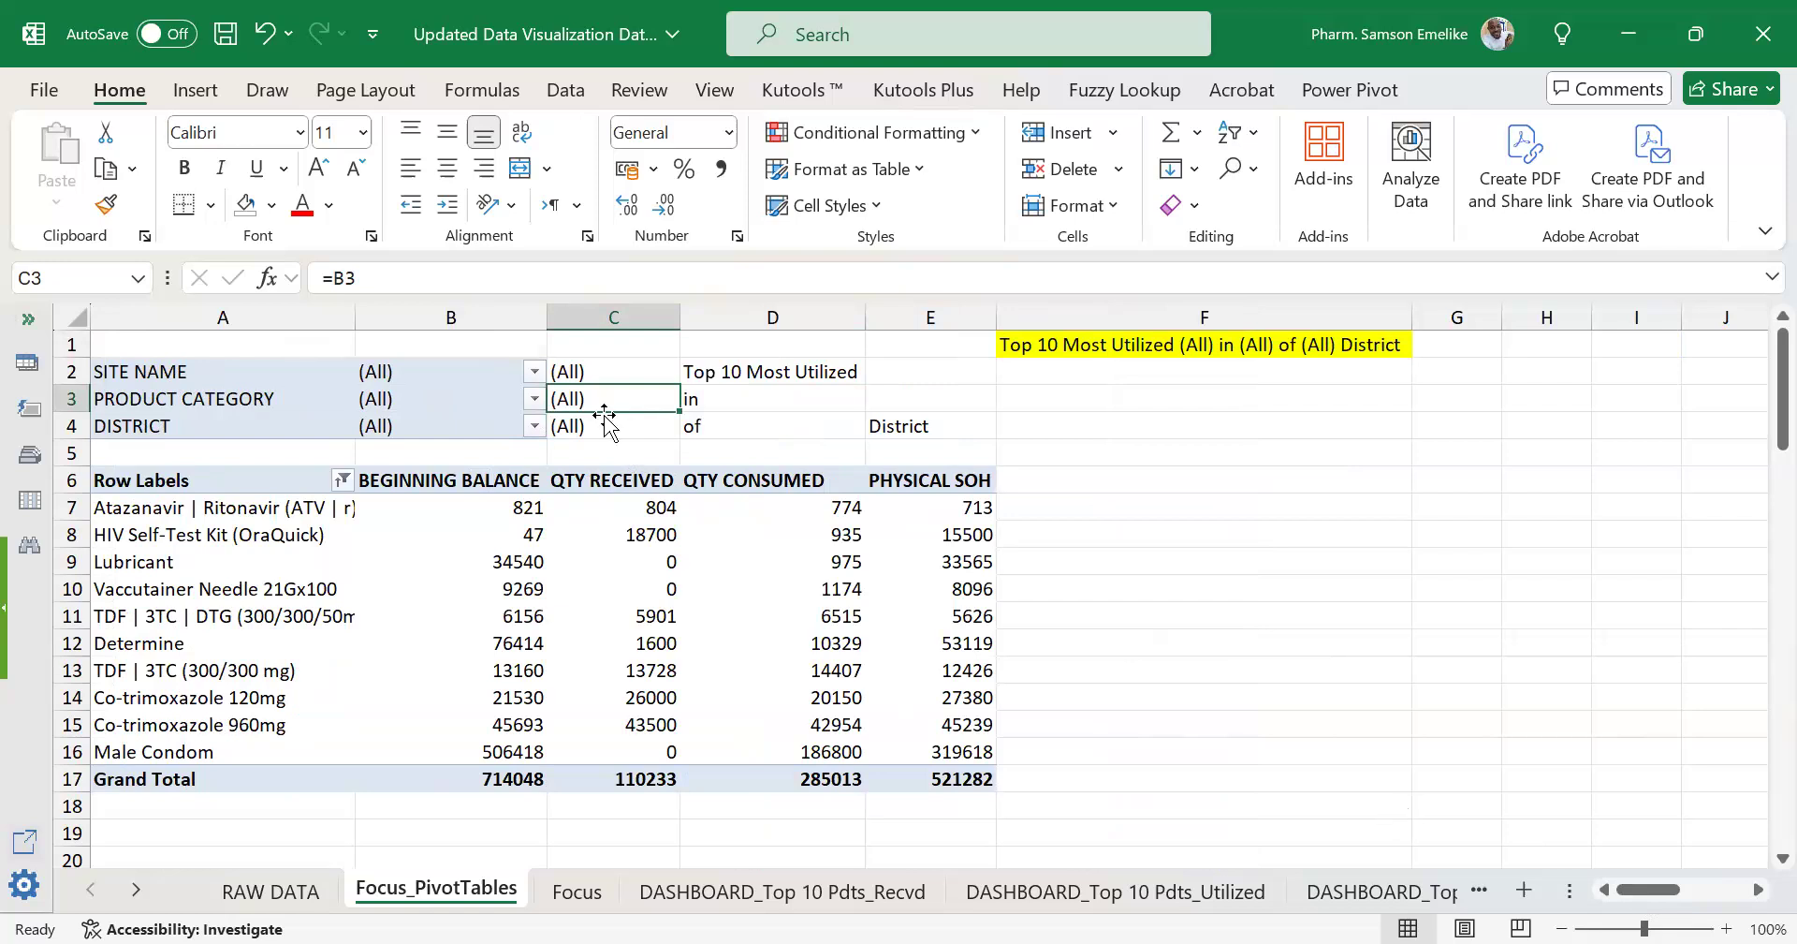
drag(1653, 889, 1721, 889)
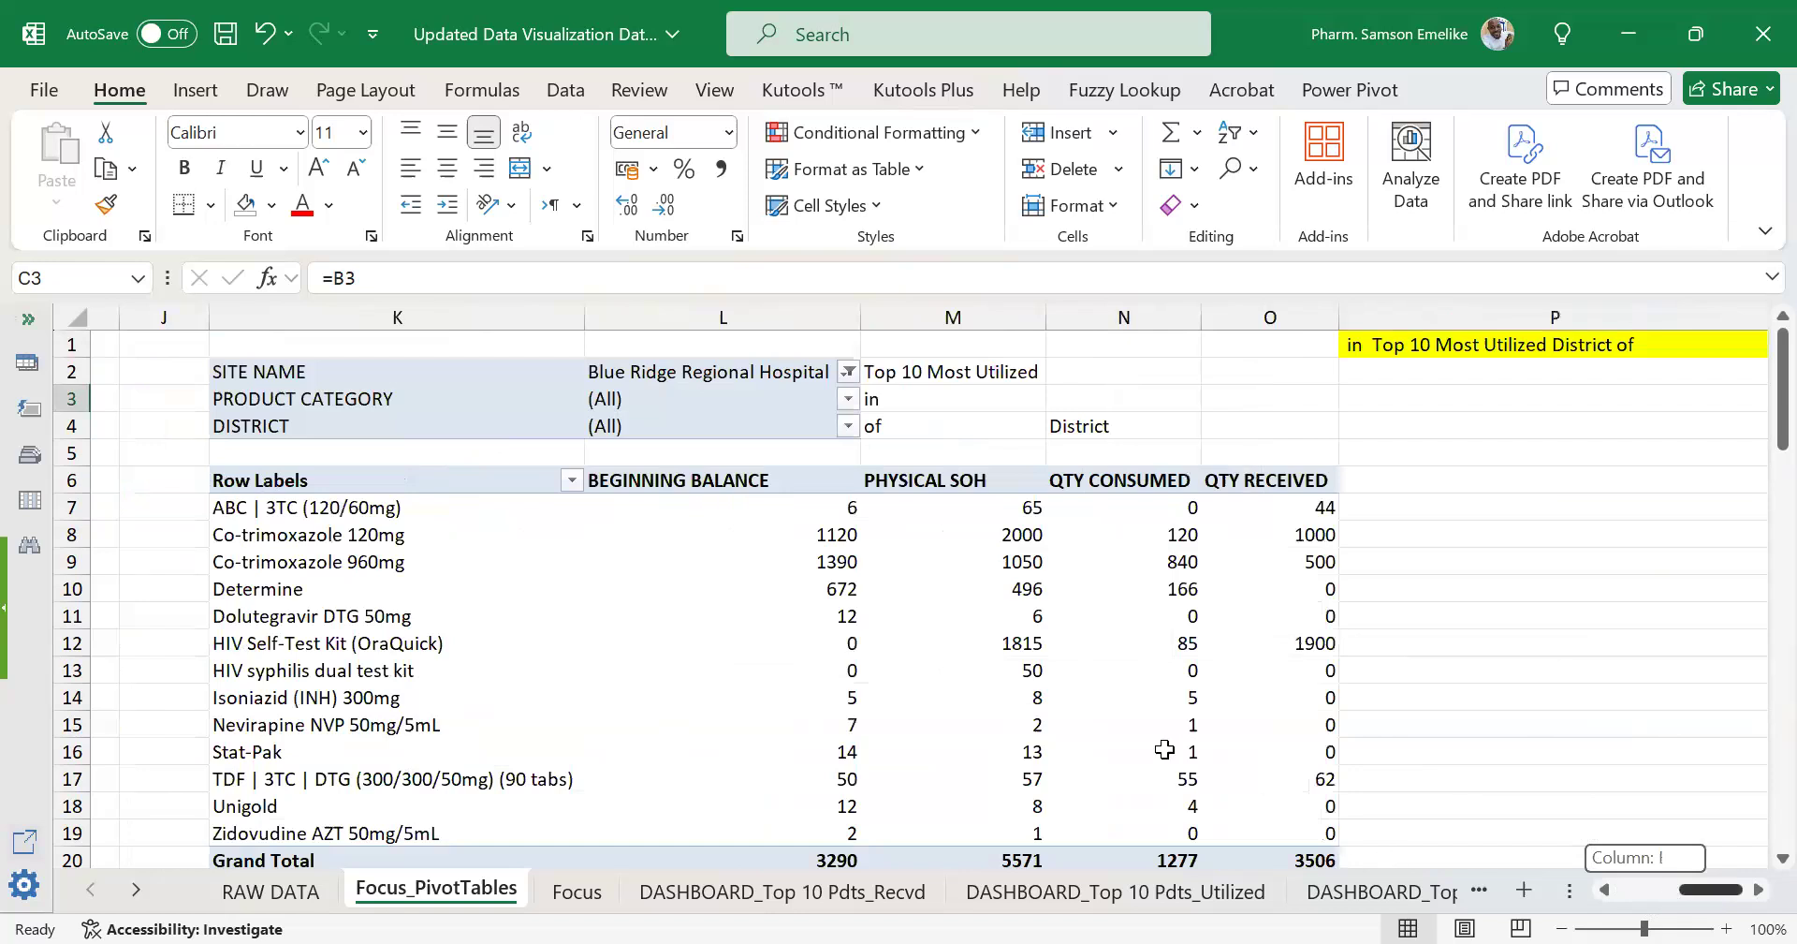
drag(836, 372, 1030, 427)
drag(922, 436, 915, 440)
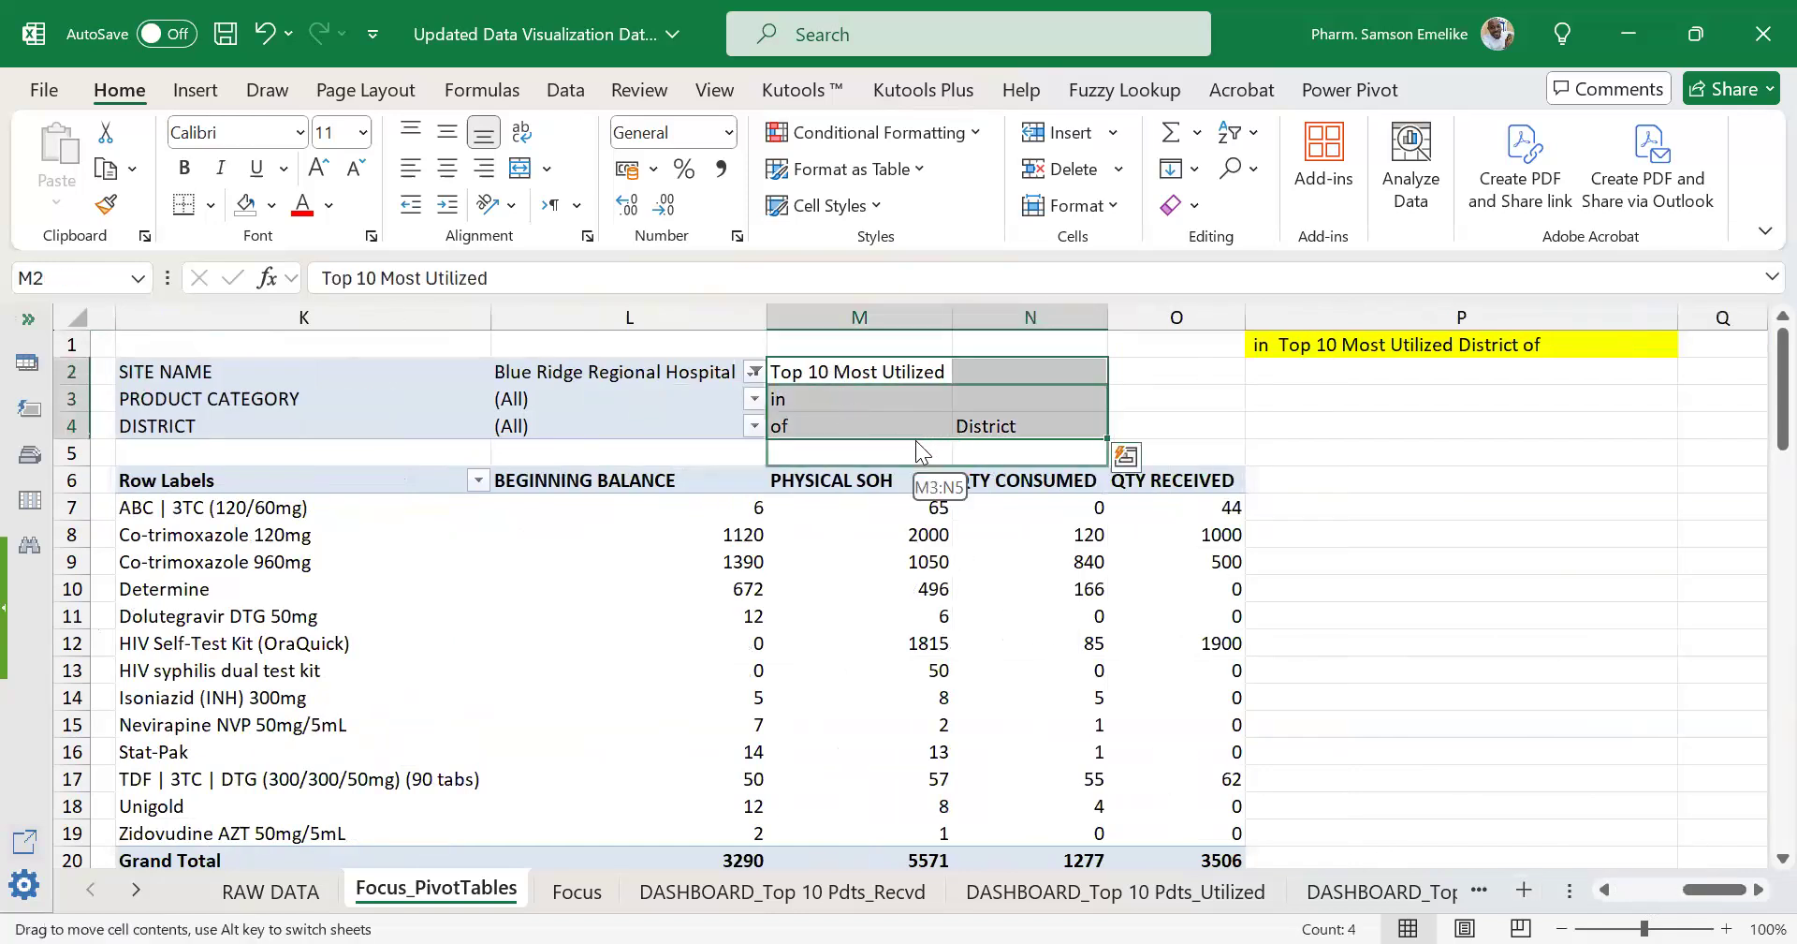
drag(1060, 432, 973, 440)
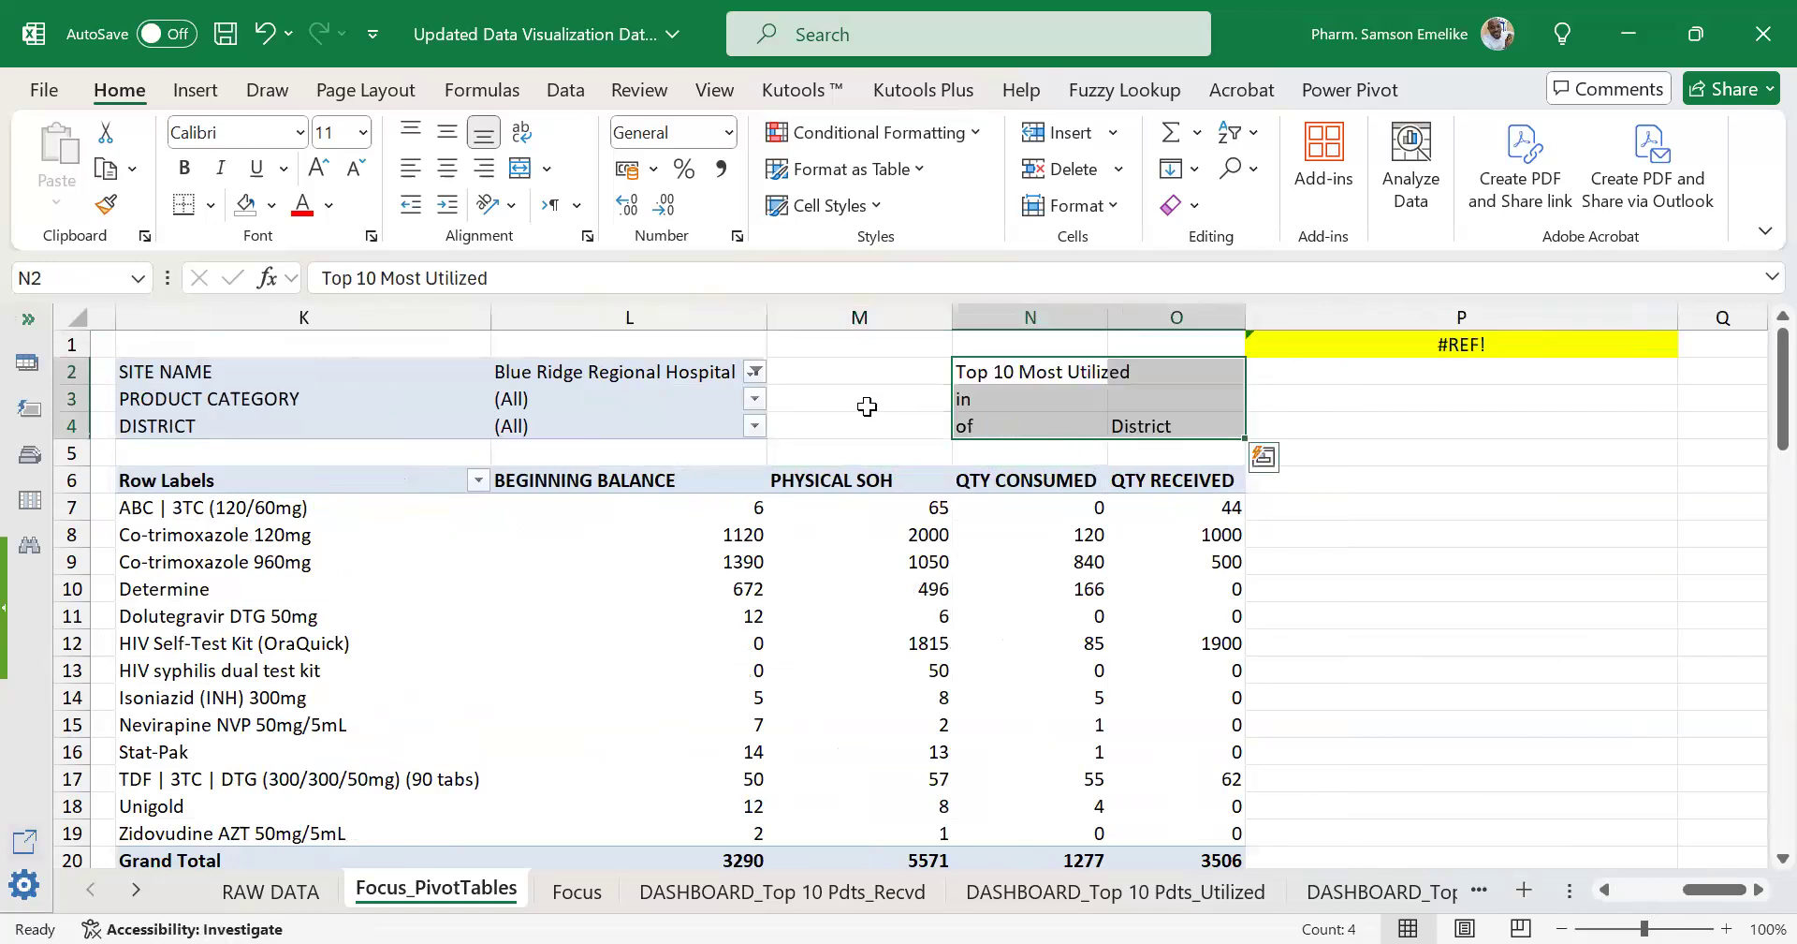
Link helper cells M2, M3 and M4 to the pivot filter values in L2, L3 and L4.
click(819, 366)
text(=)
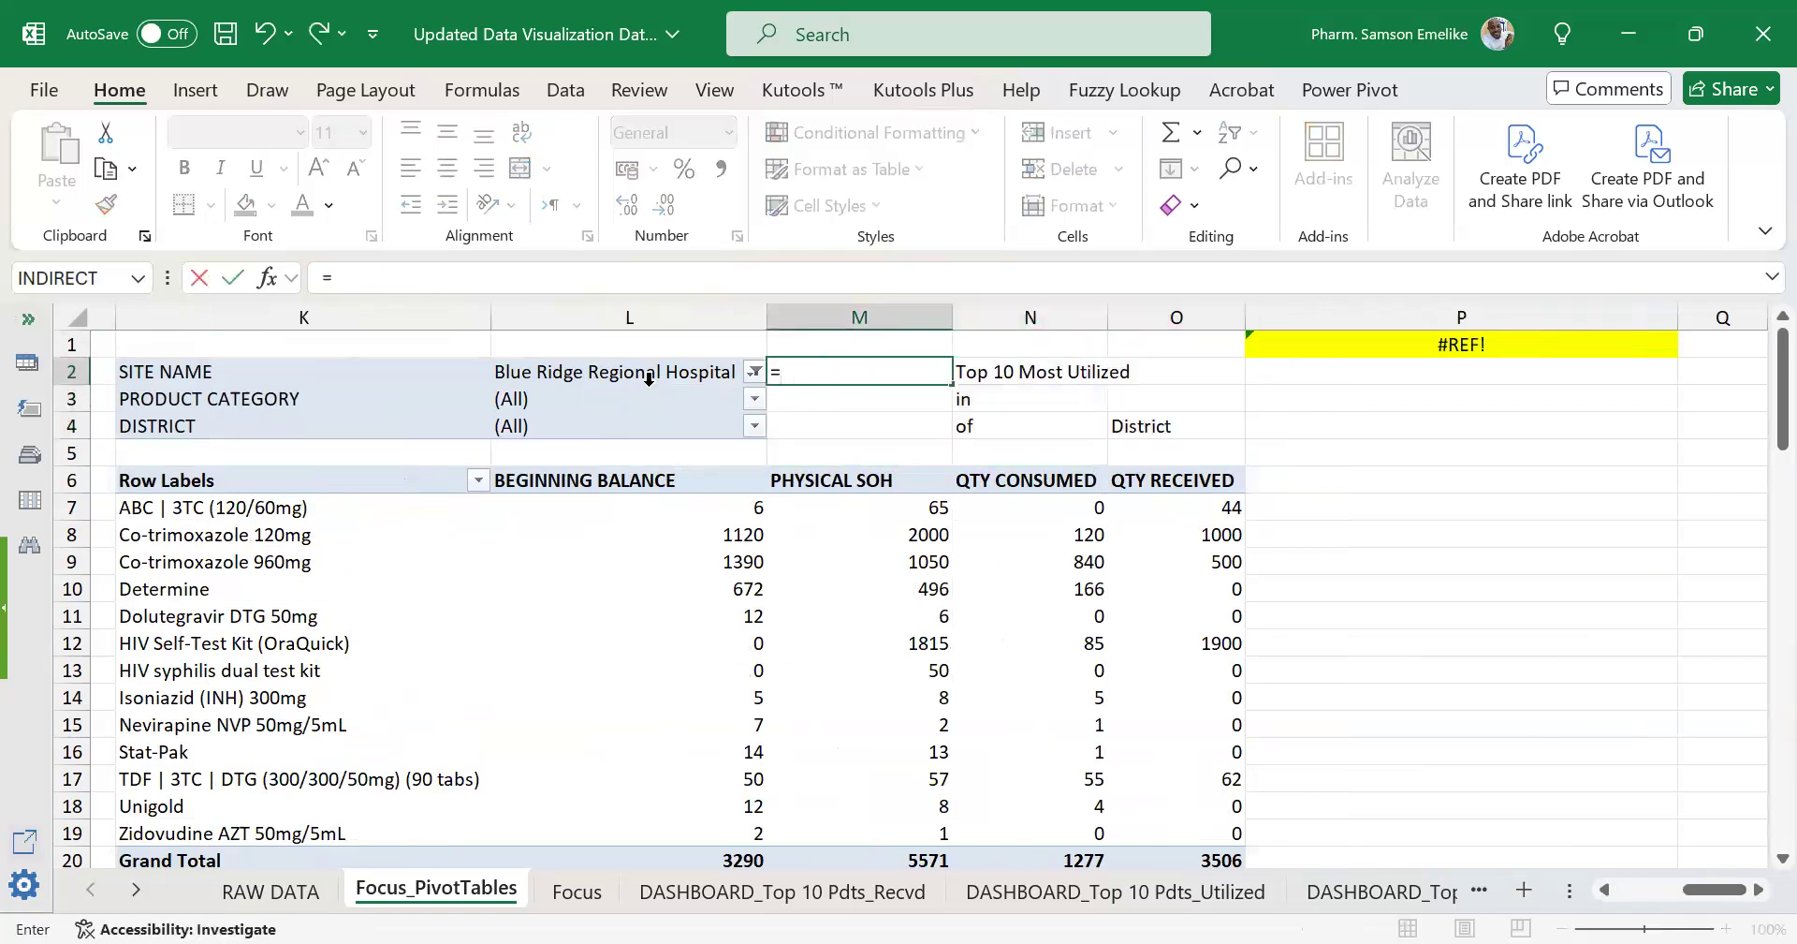
click(646, 379)
key(Return)
text(=)
click(611, 396)
key(Return)
text(=)
click(653, 424)
key(Return)
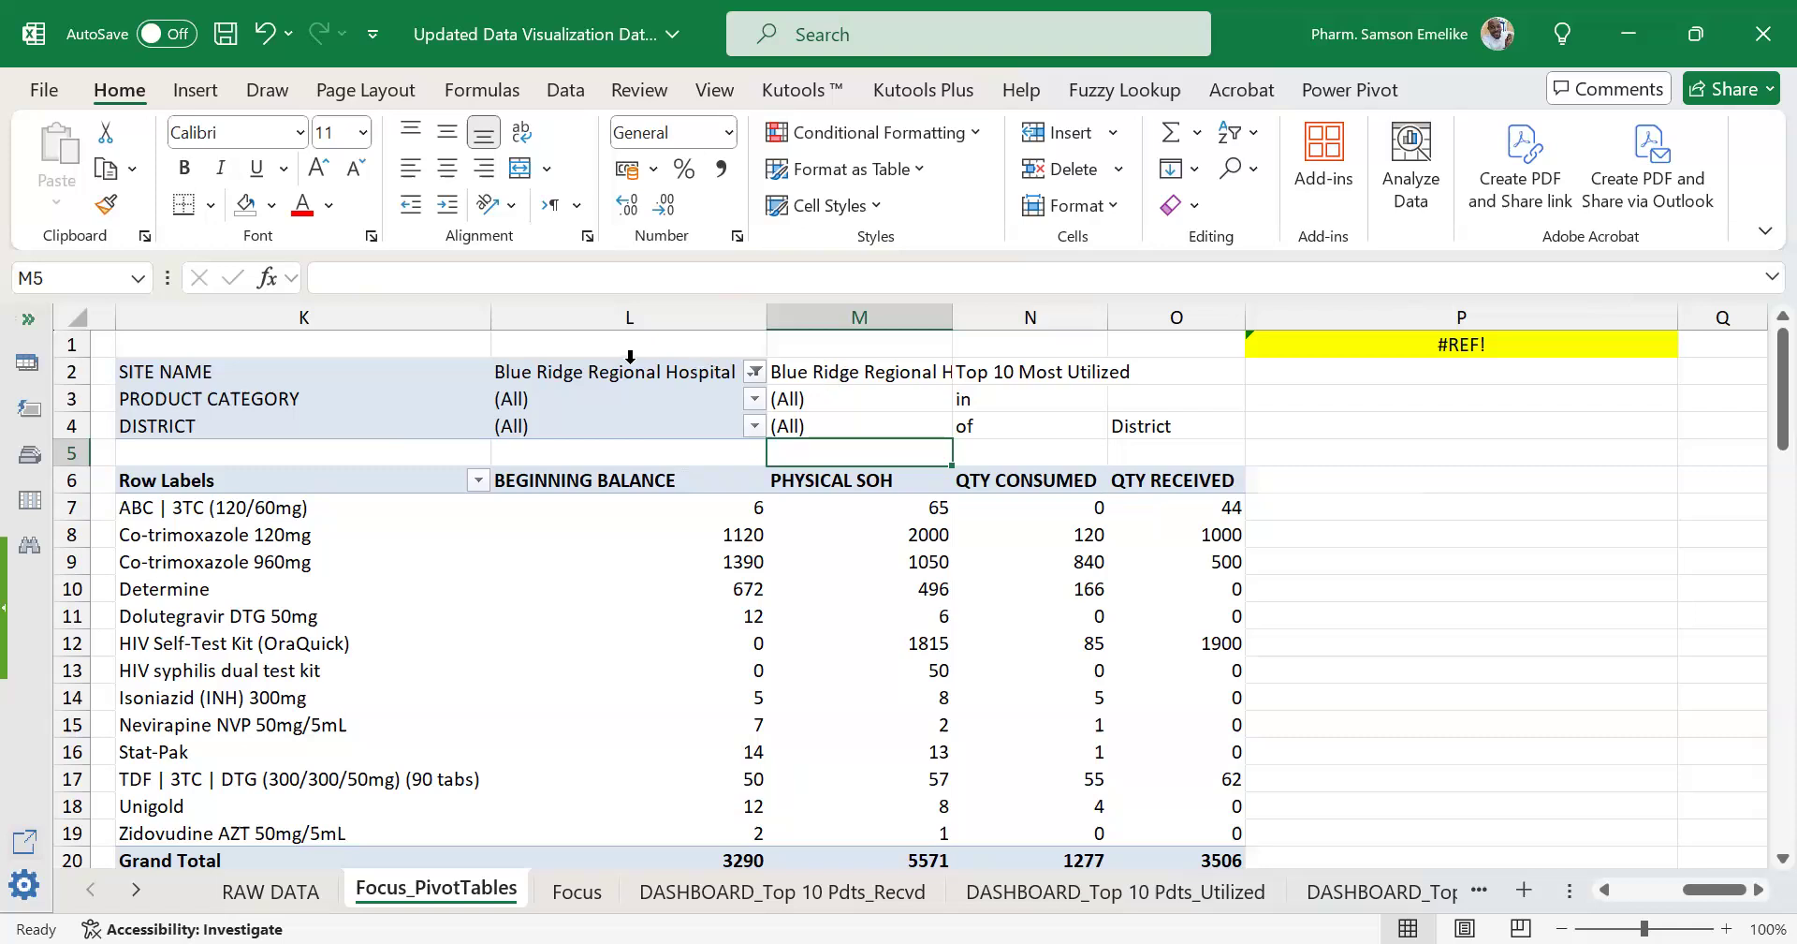
Check the linked helper cells in M2:M4 against the pivot filters and review the title cell P1.
key(Up)
key(Up)
key(Up)
click(561, 398)
ctrl+click(566, 423)
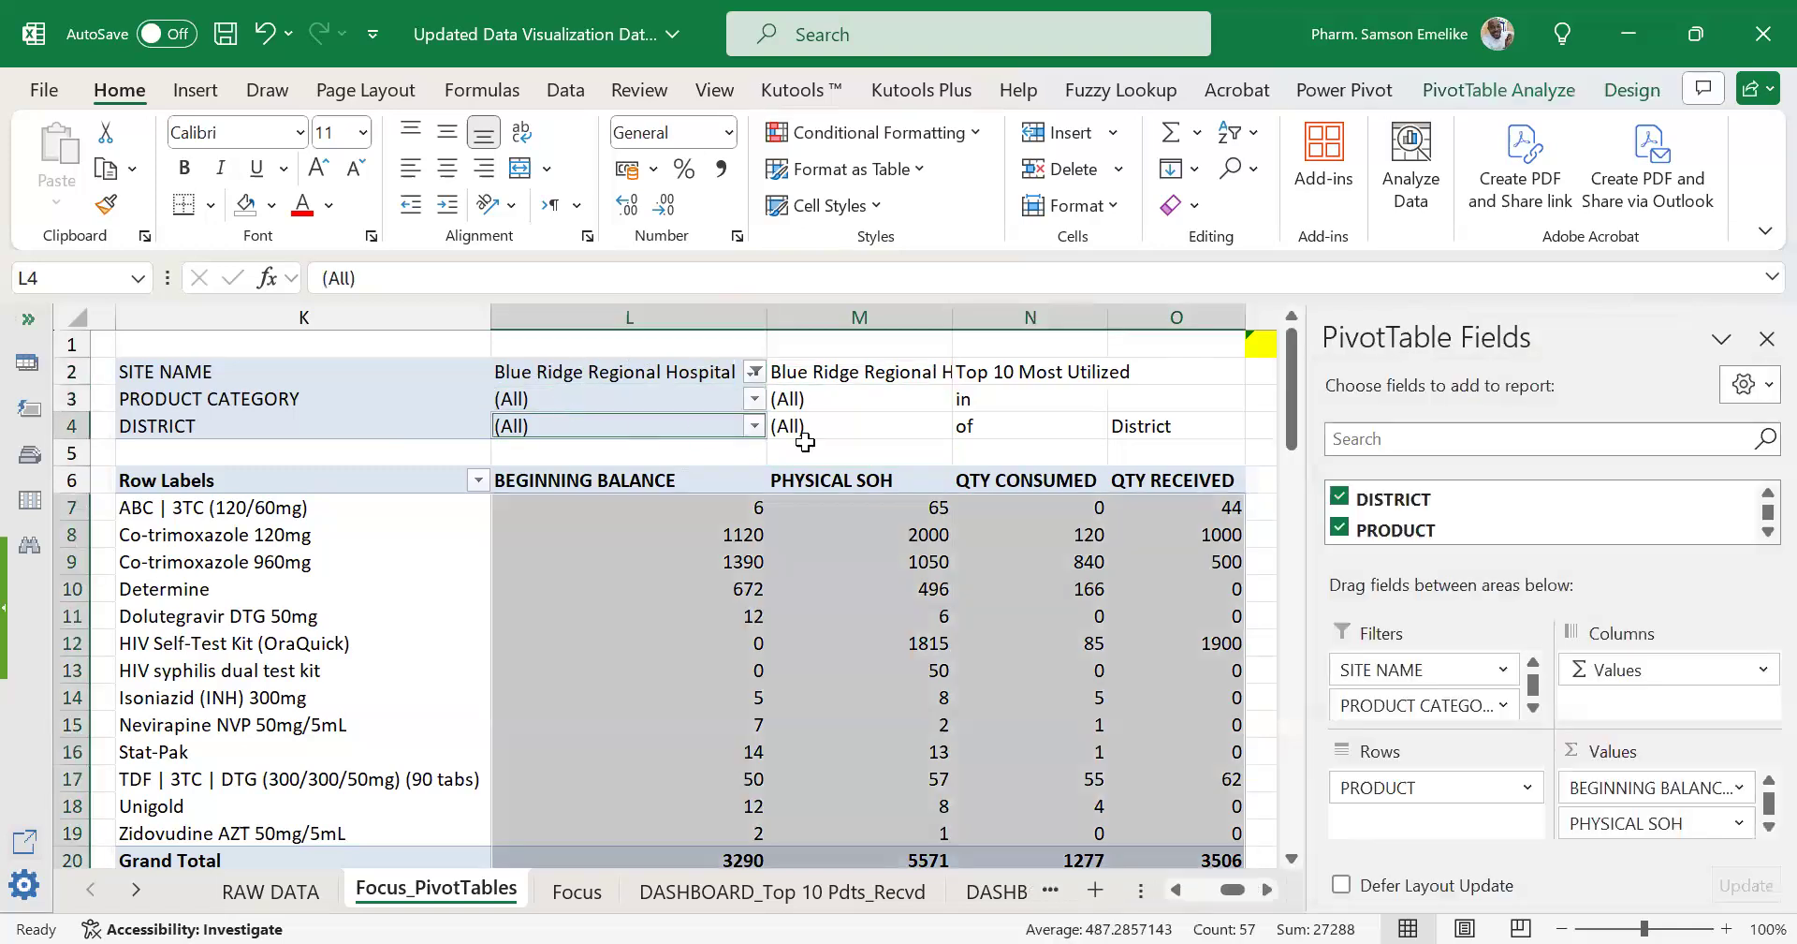
click(1268, 889)
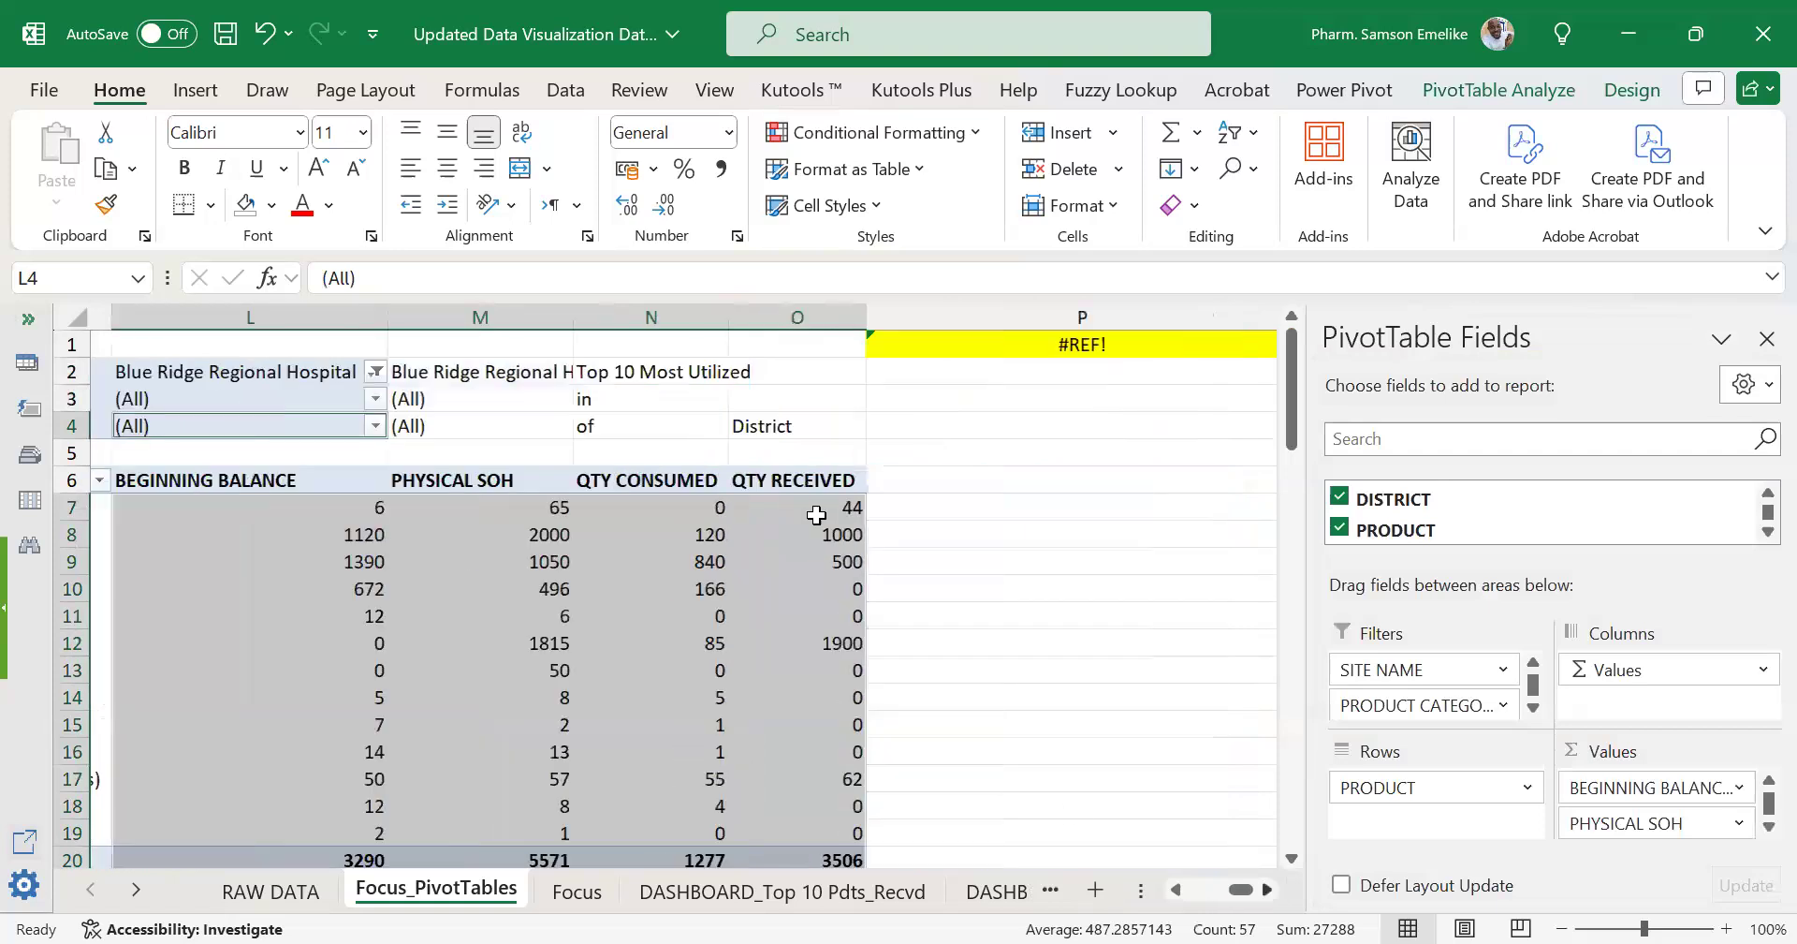
click(1267, 889)
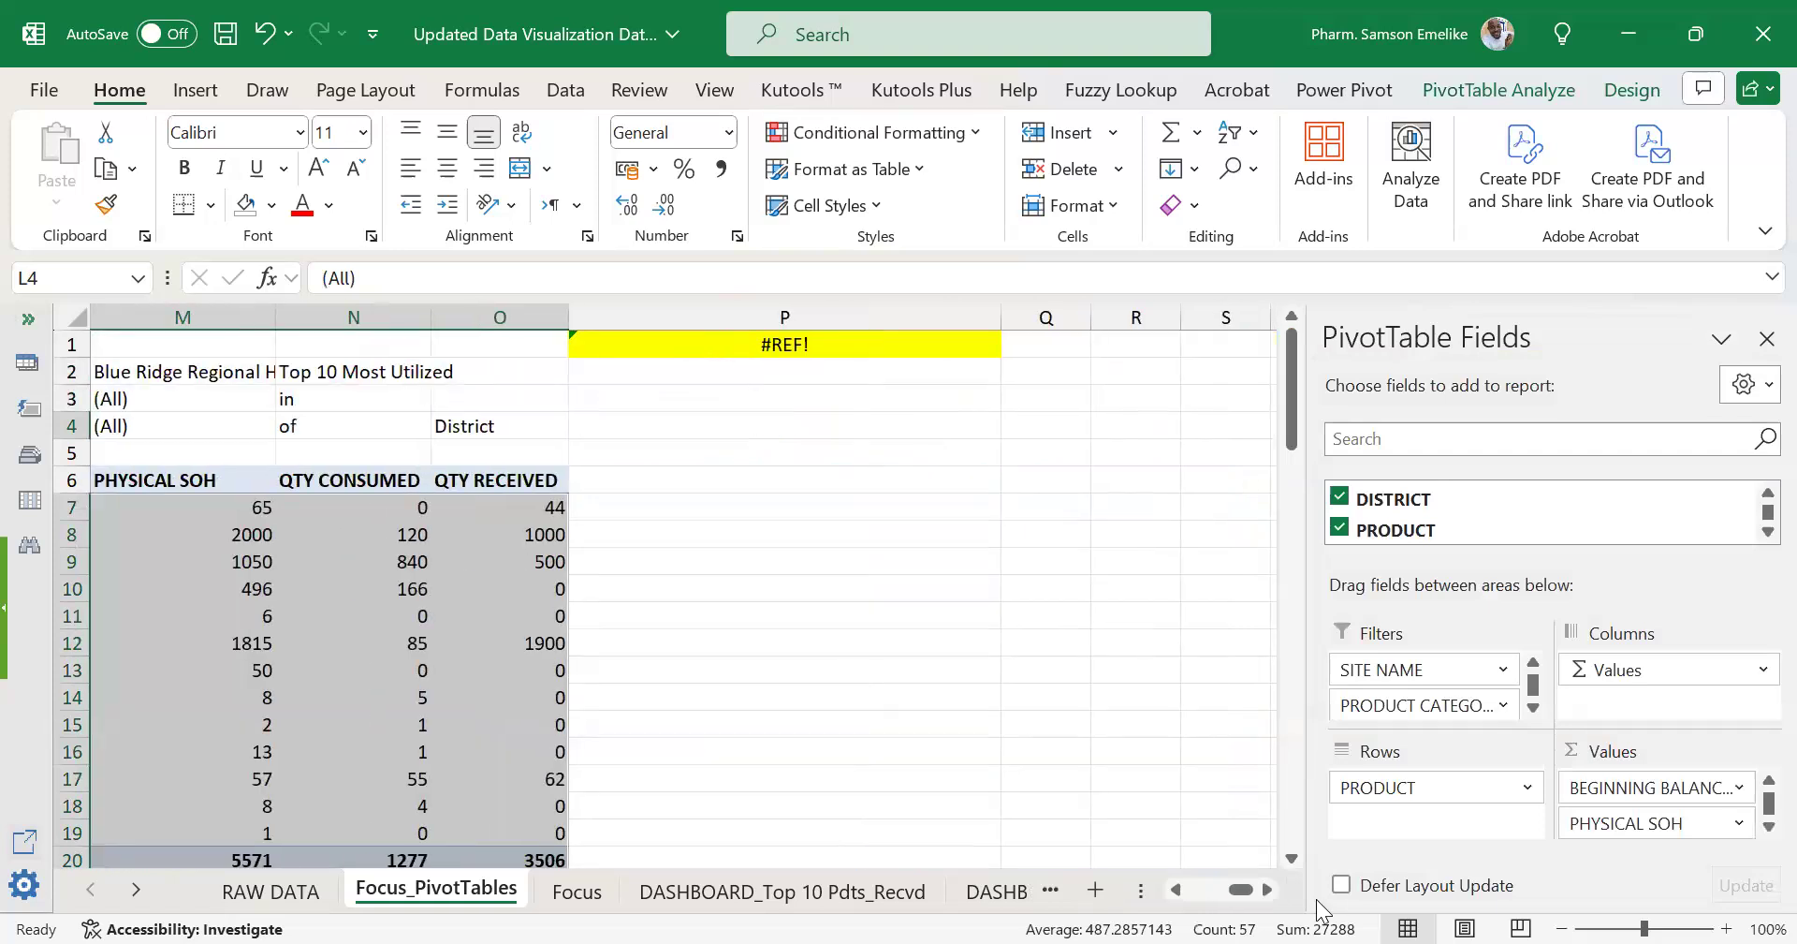
Replace the broken title formula in P1 with a copy of the F1 title formula, and fit column P to its text.
drag(1234, 890, 1208, 894)
scroll(859, 387, left, 6)
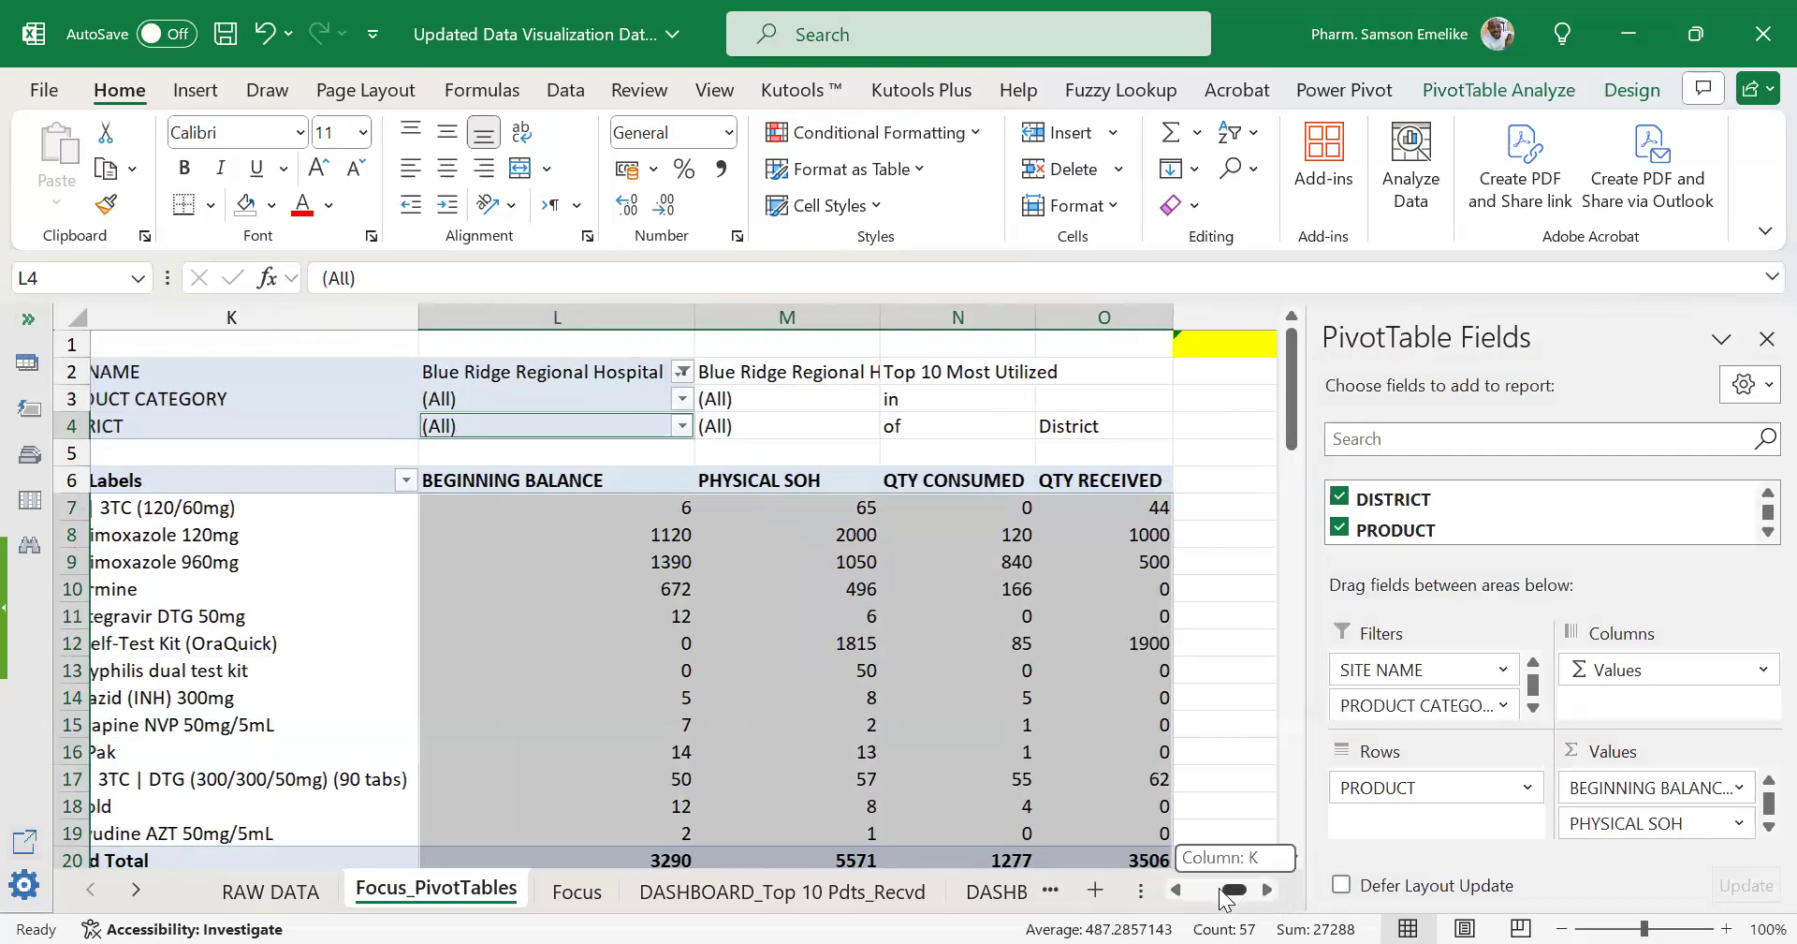
click(253, 344)
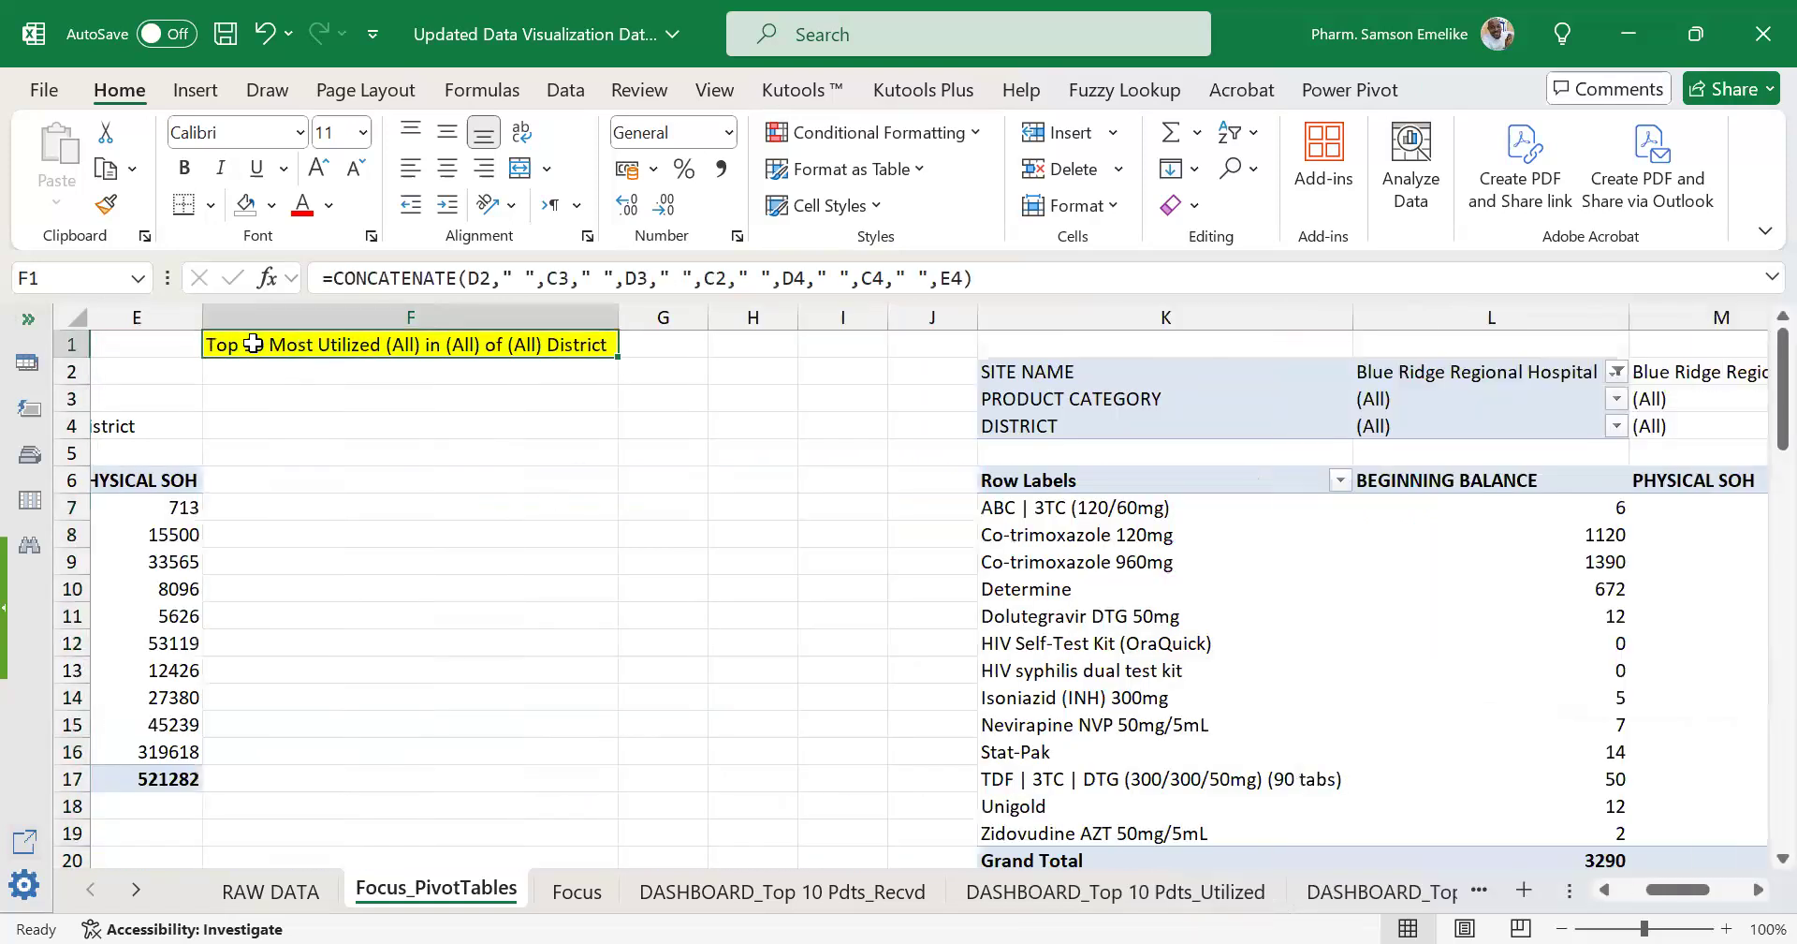
key(ctrl+c)
key(Right)
key(Right)
key(Right)
key(Right)
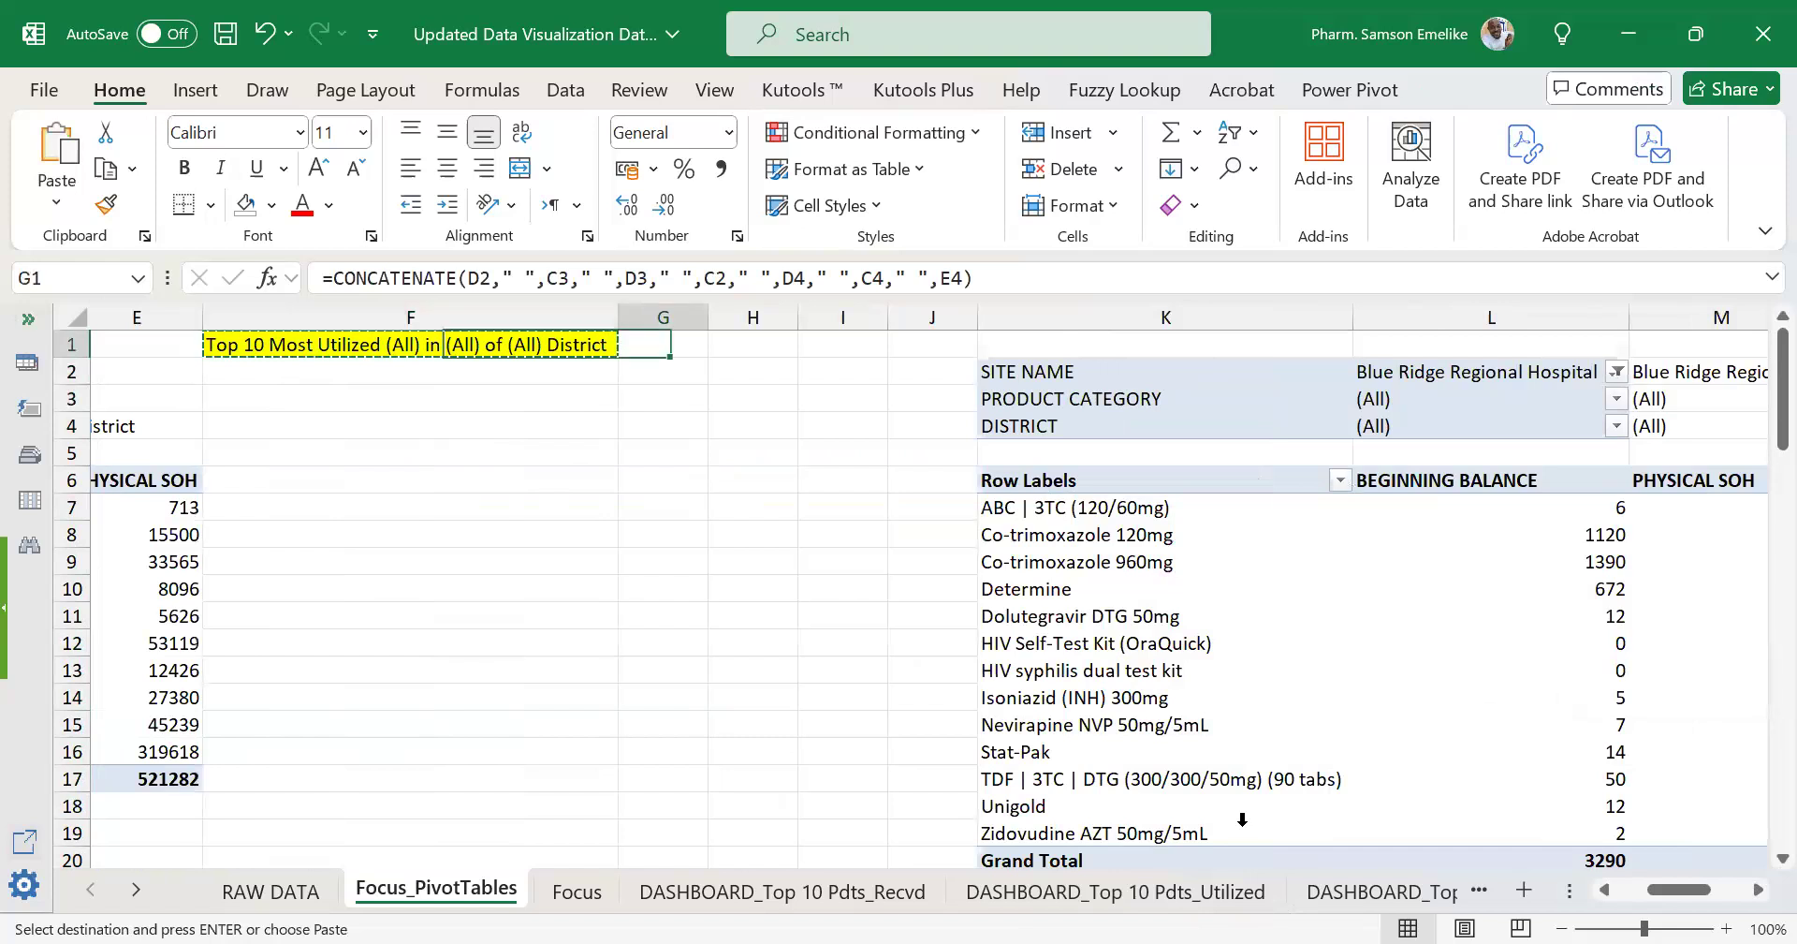
key(Right)
key(Right)
key(Right)
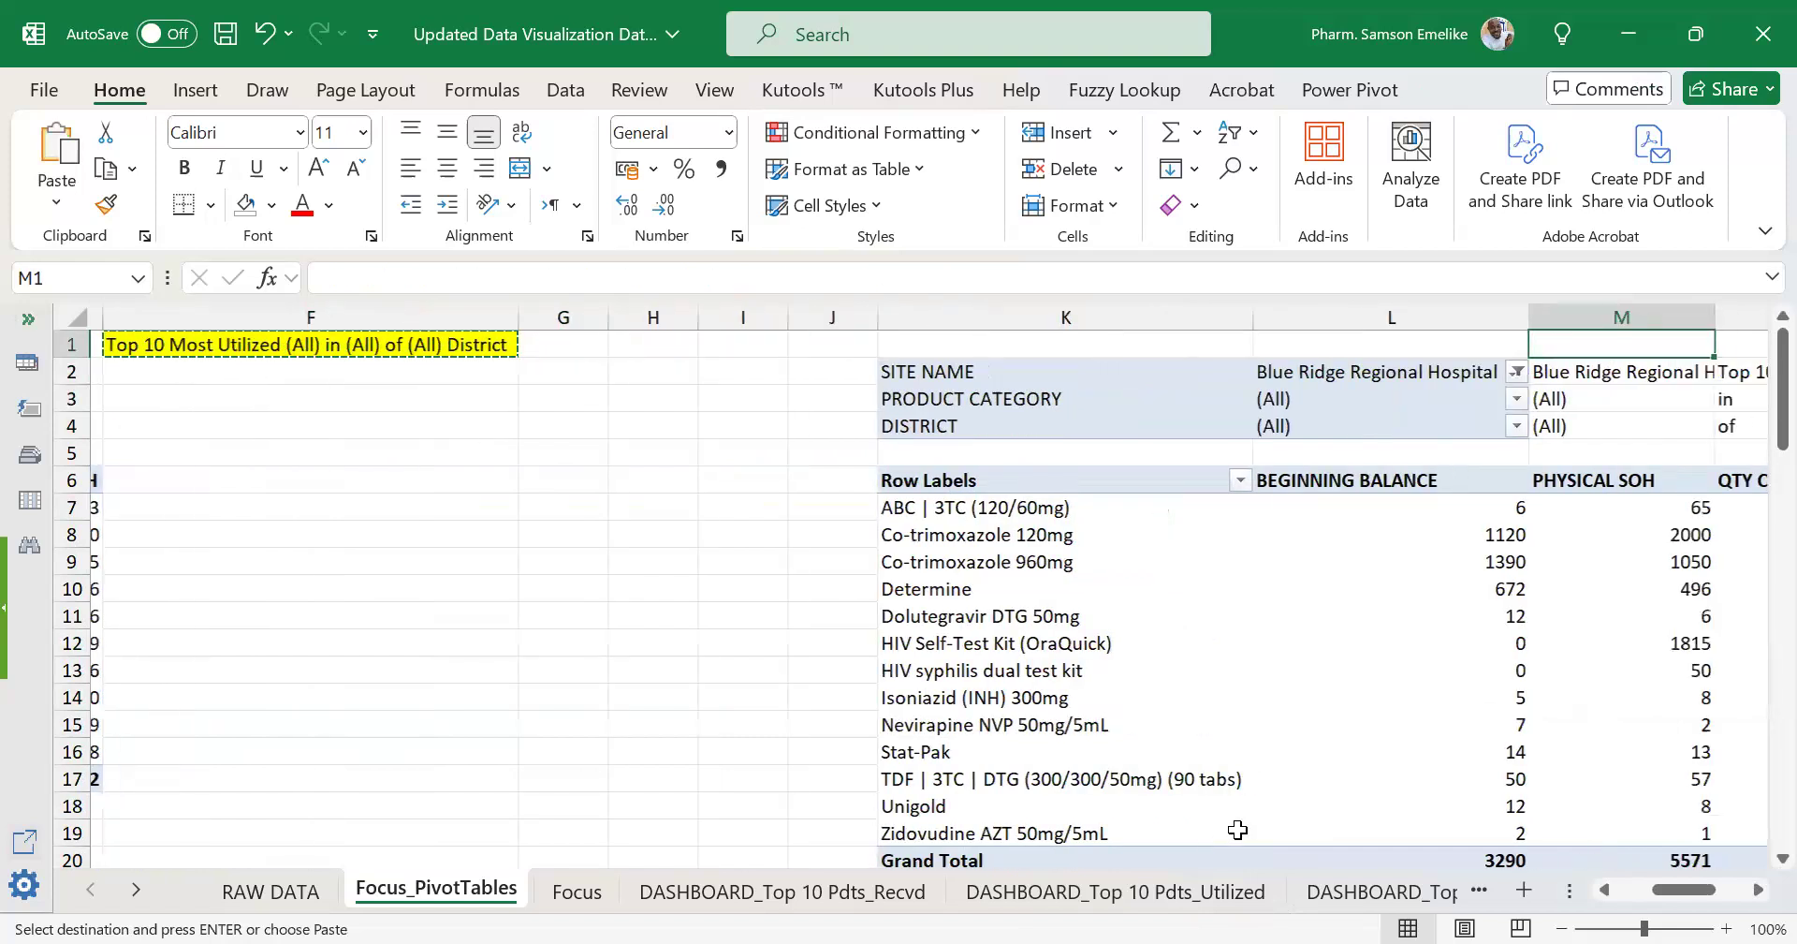
key(Right)
key(Right)
key(Right)
key(ctrl+v)
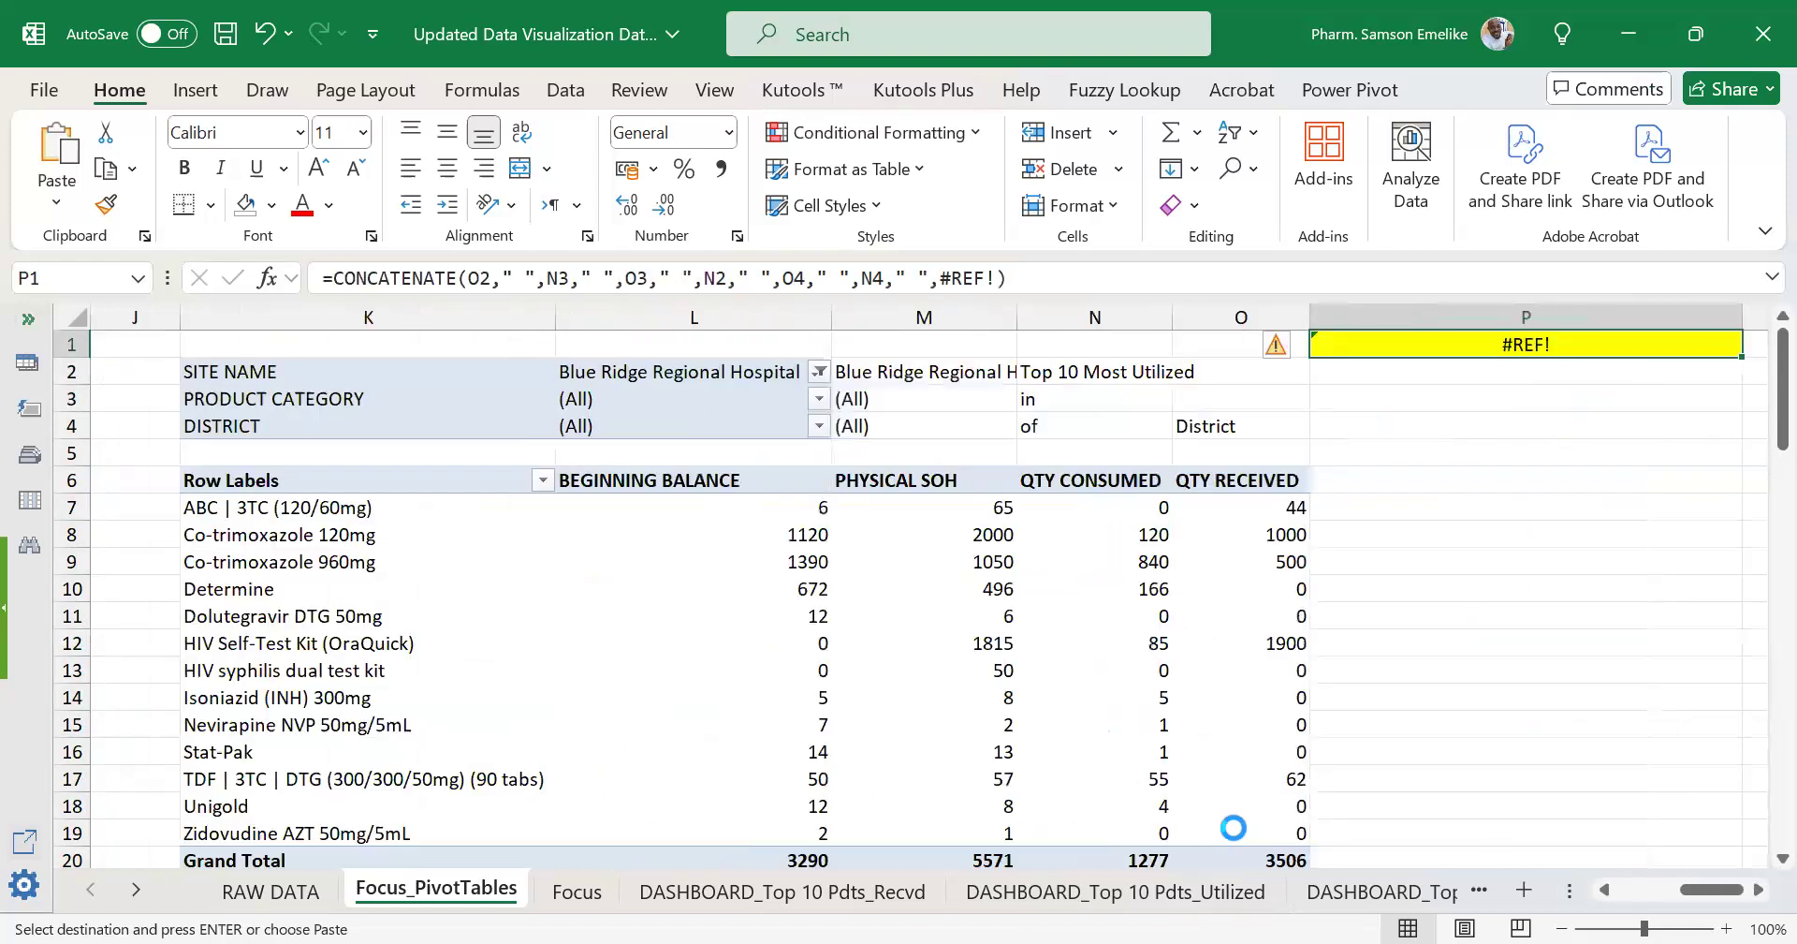
key(Return)
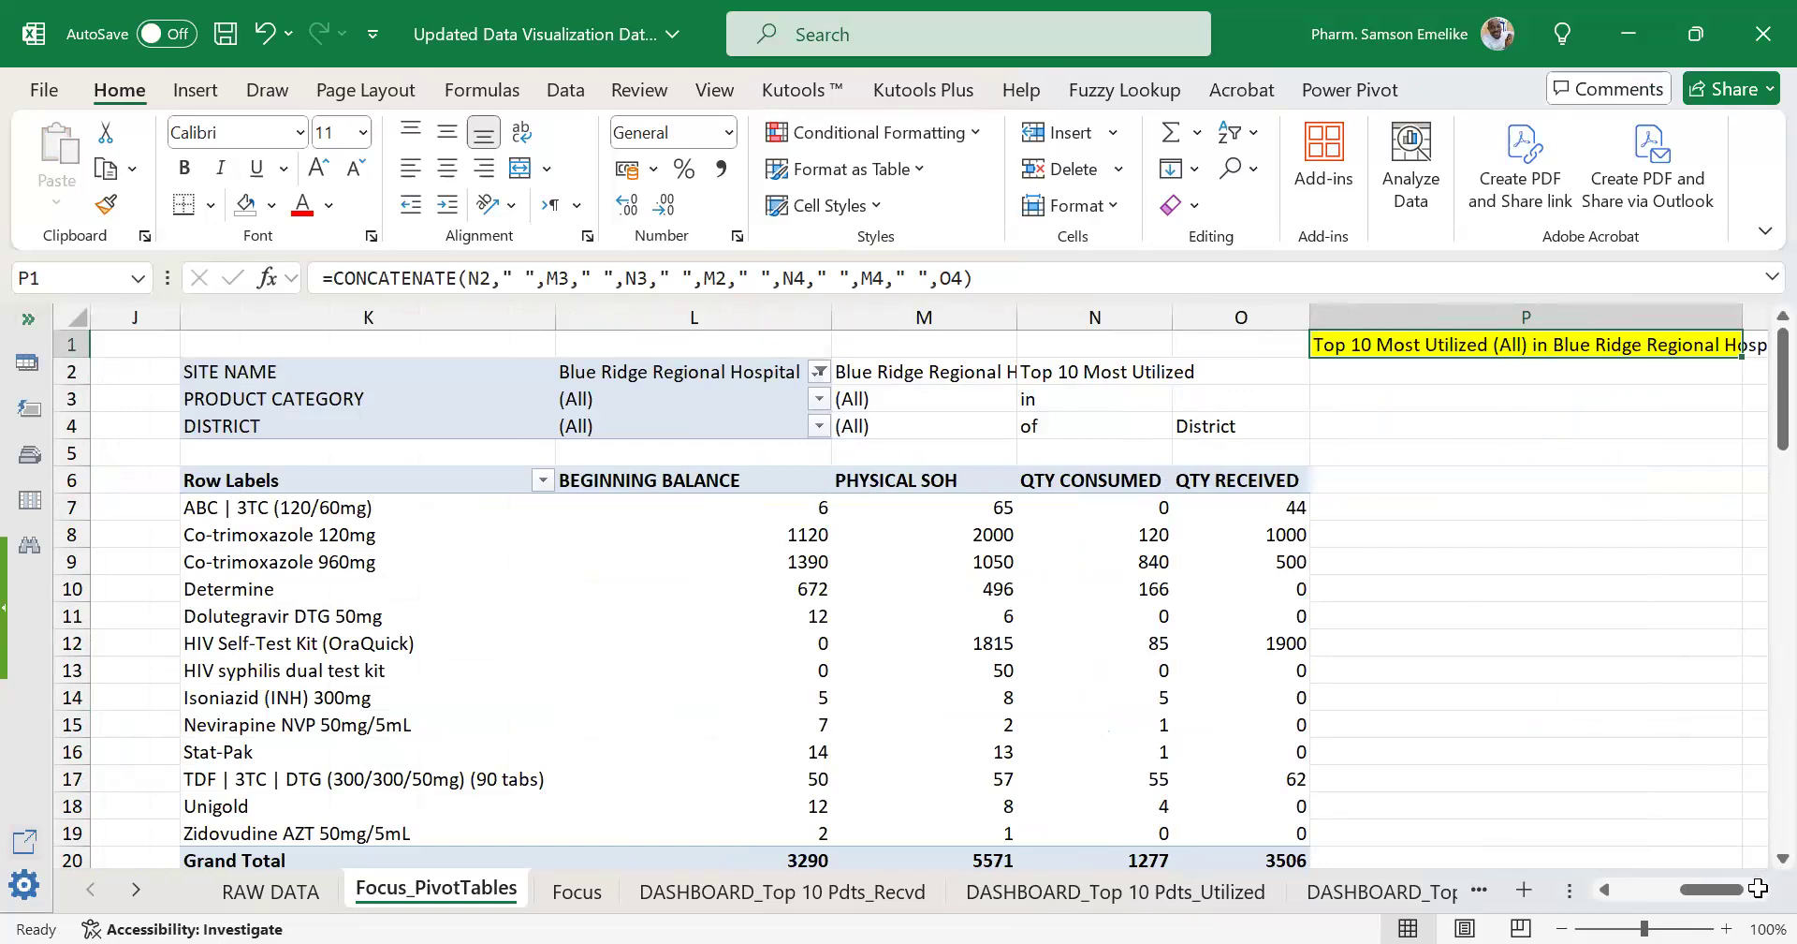
scroll(1267, 323, right, 2)
double_click(1277, 316)
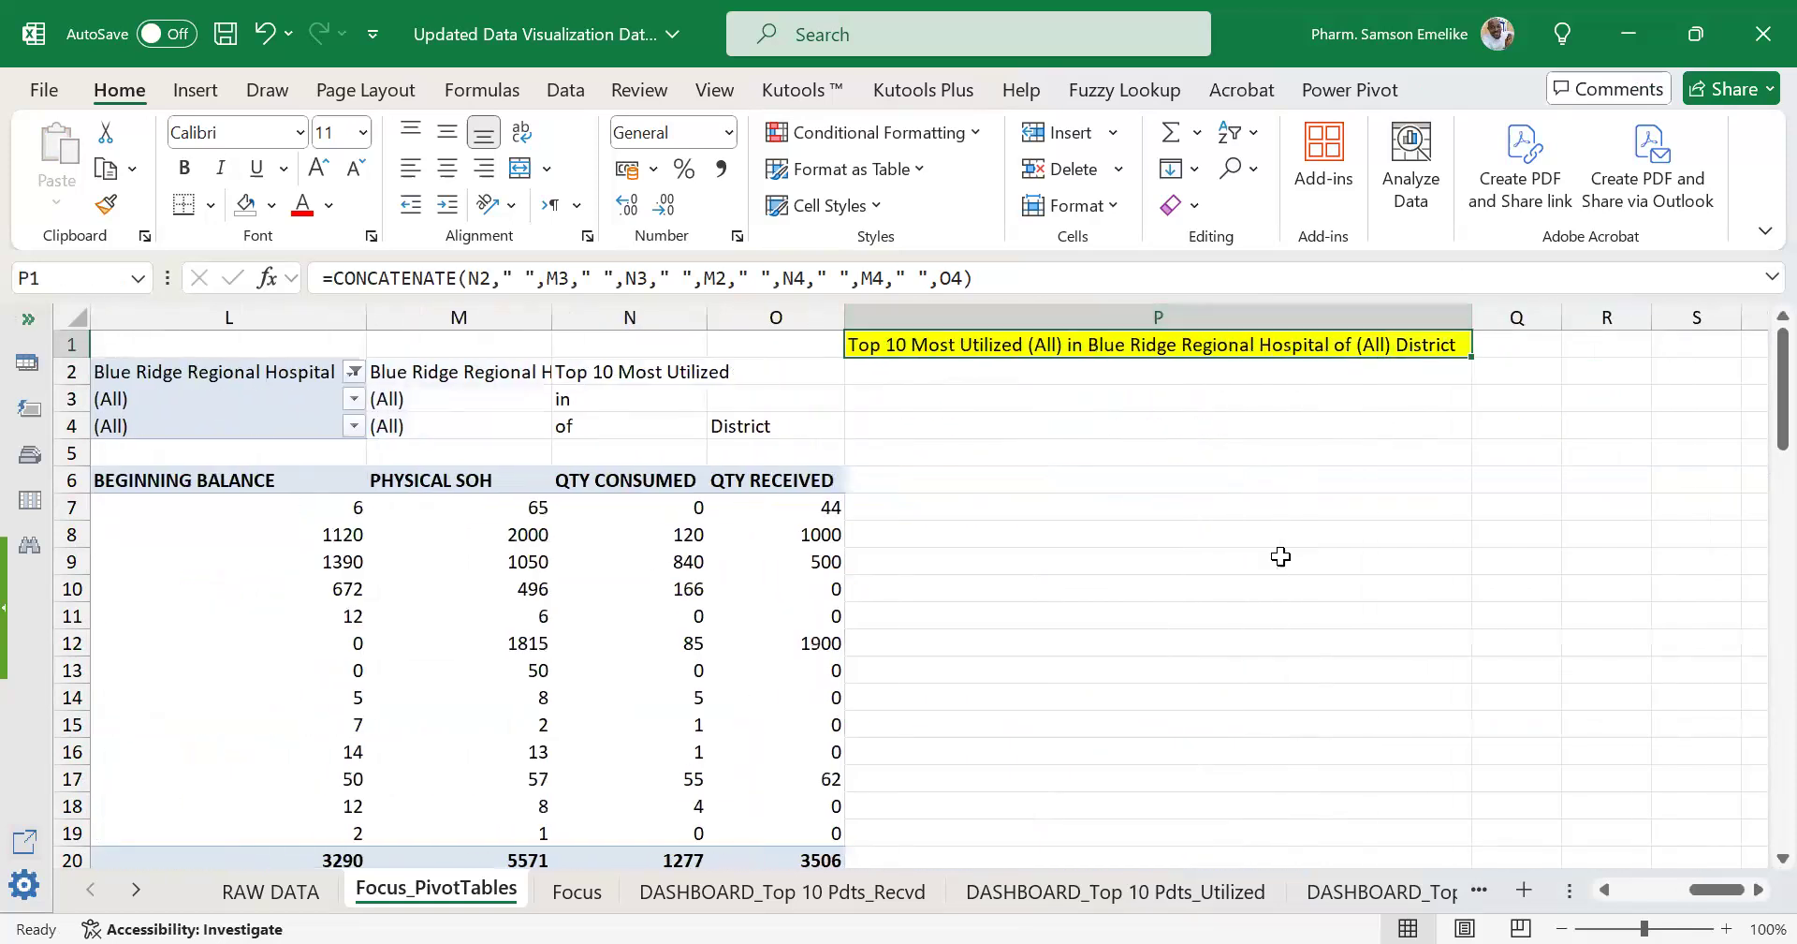
Filter the second pivot's PRODUCT CATEGORY to First Line ARVs only and widen column P to hold the longer title.
click(354, 399)
click(43, 713)
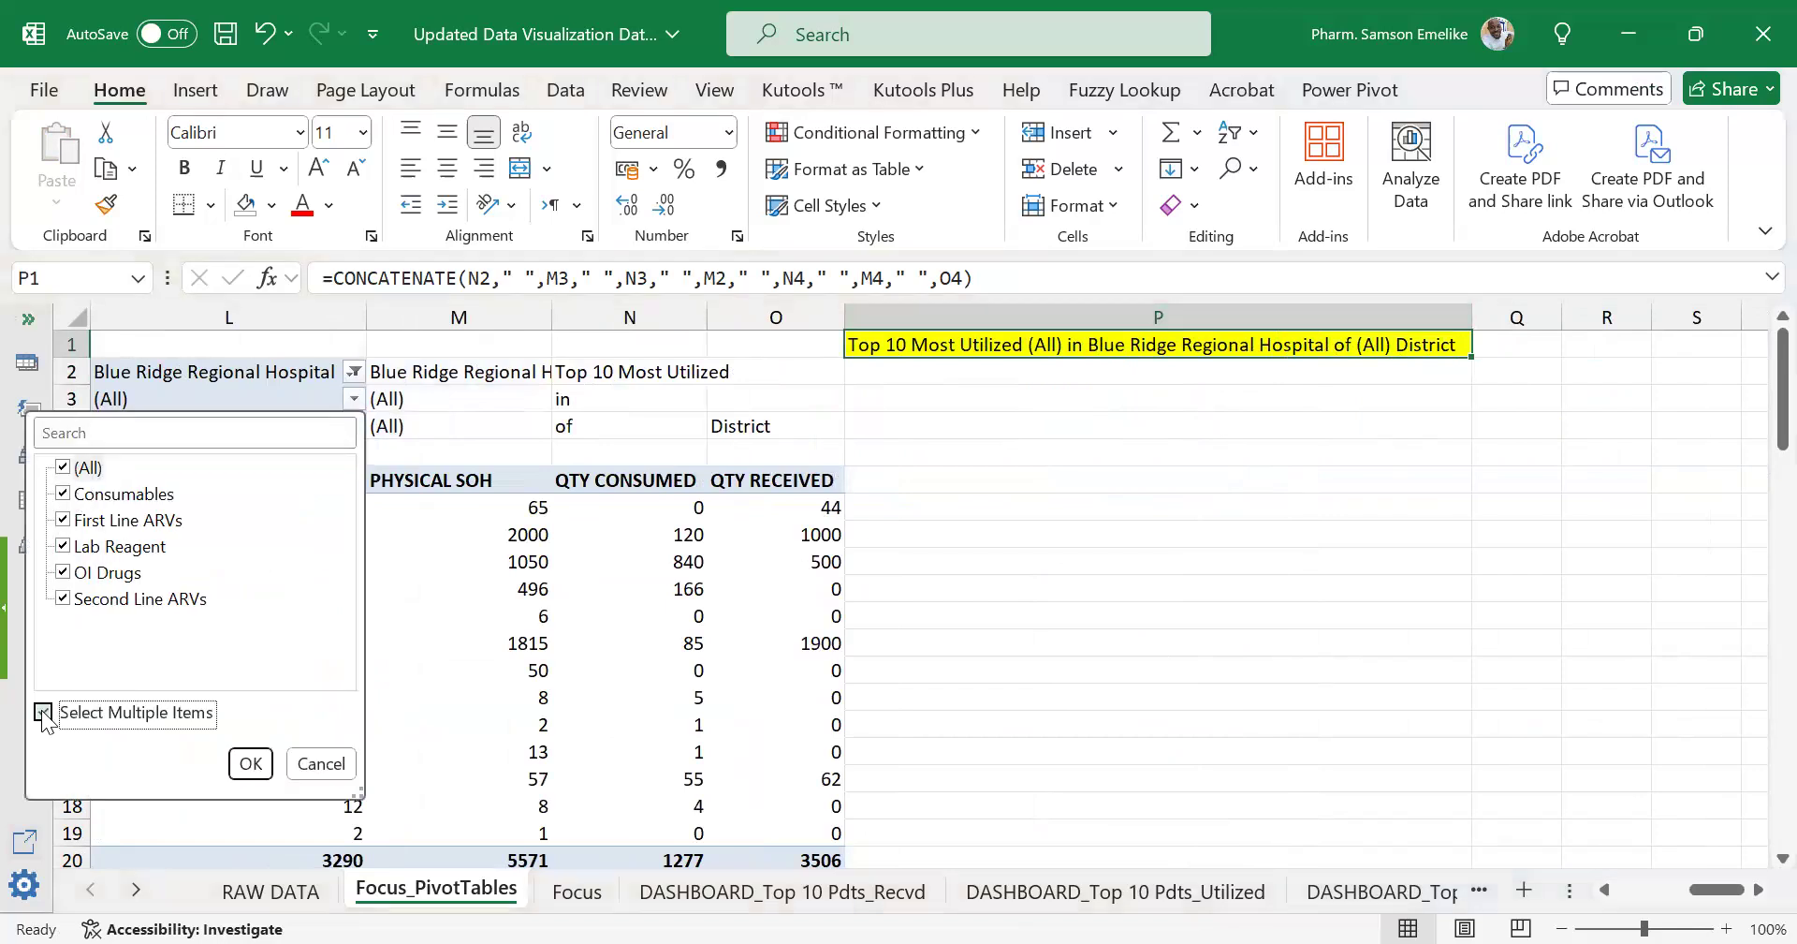
click(62, 467)
click(63, 520)
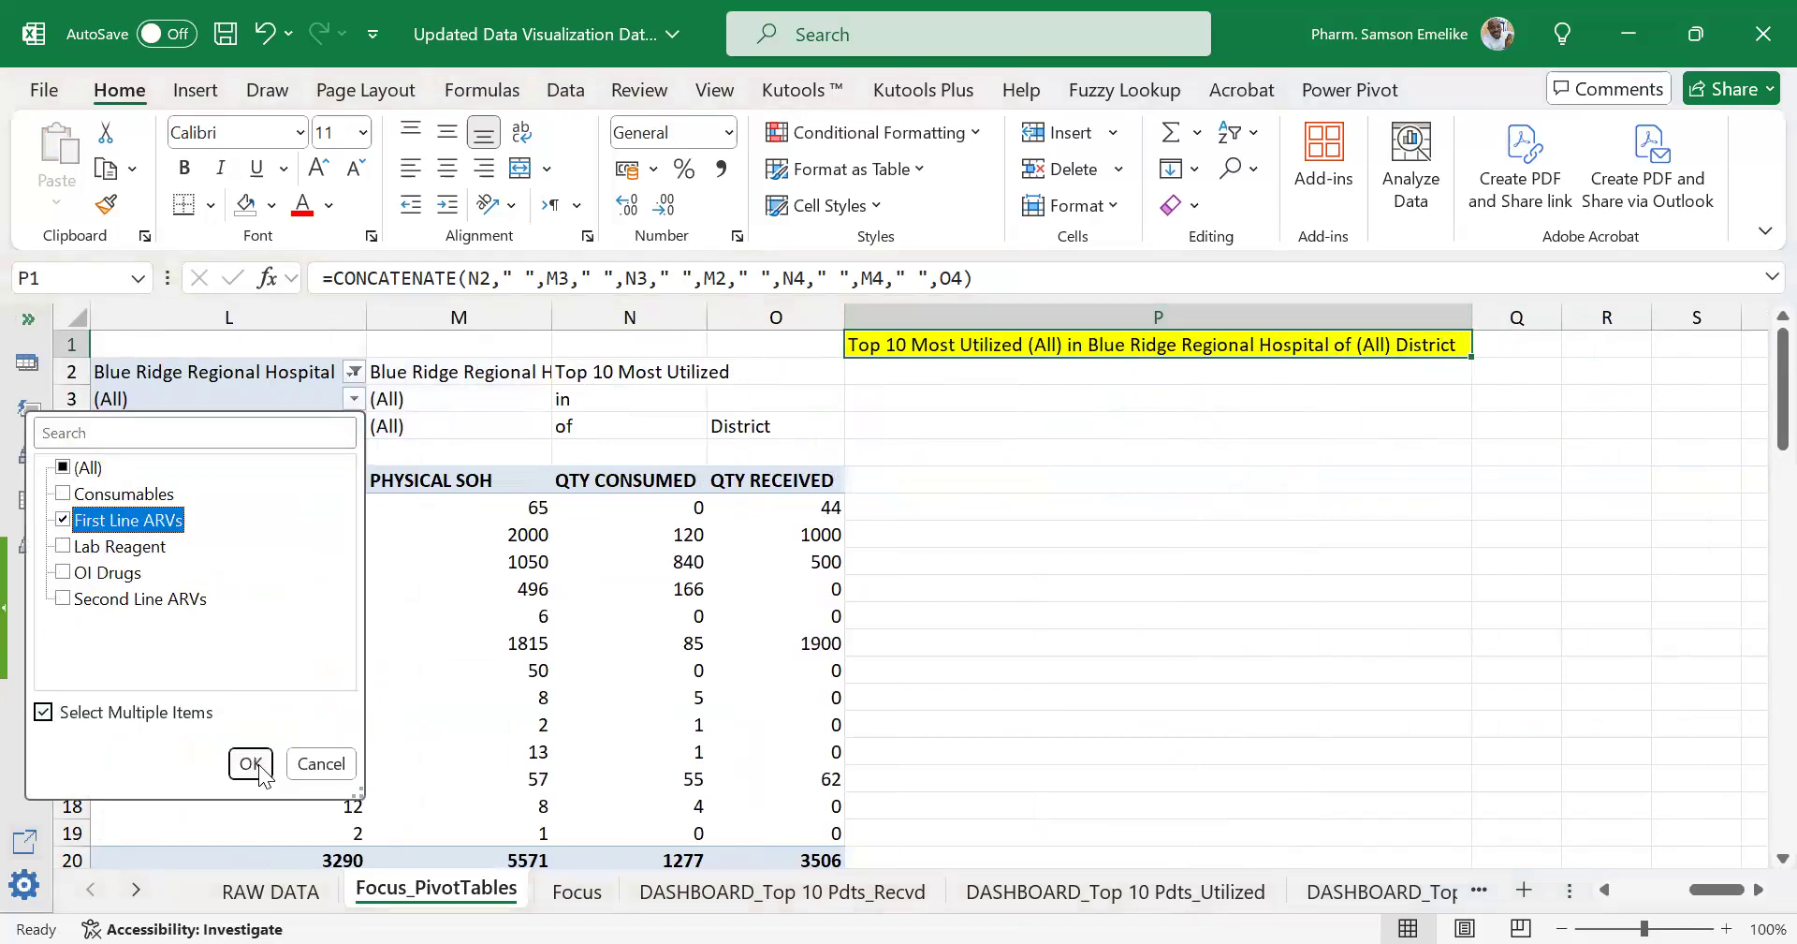
key(Return)
drag(1573, 316, 1666, 317)
Narrow column F beside the first pivot to bring the two pivot tables closer together.
drag(1716, 890, 1629, 900)
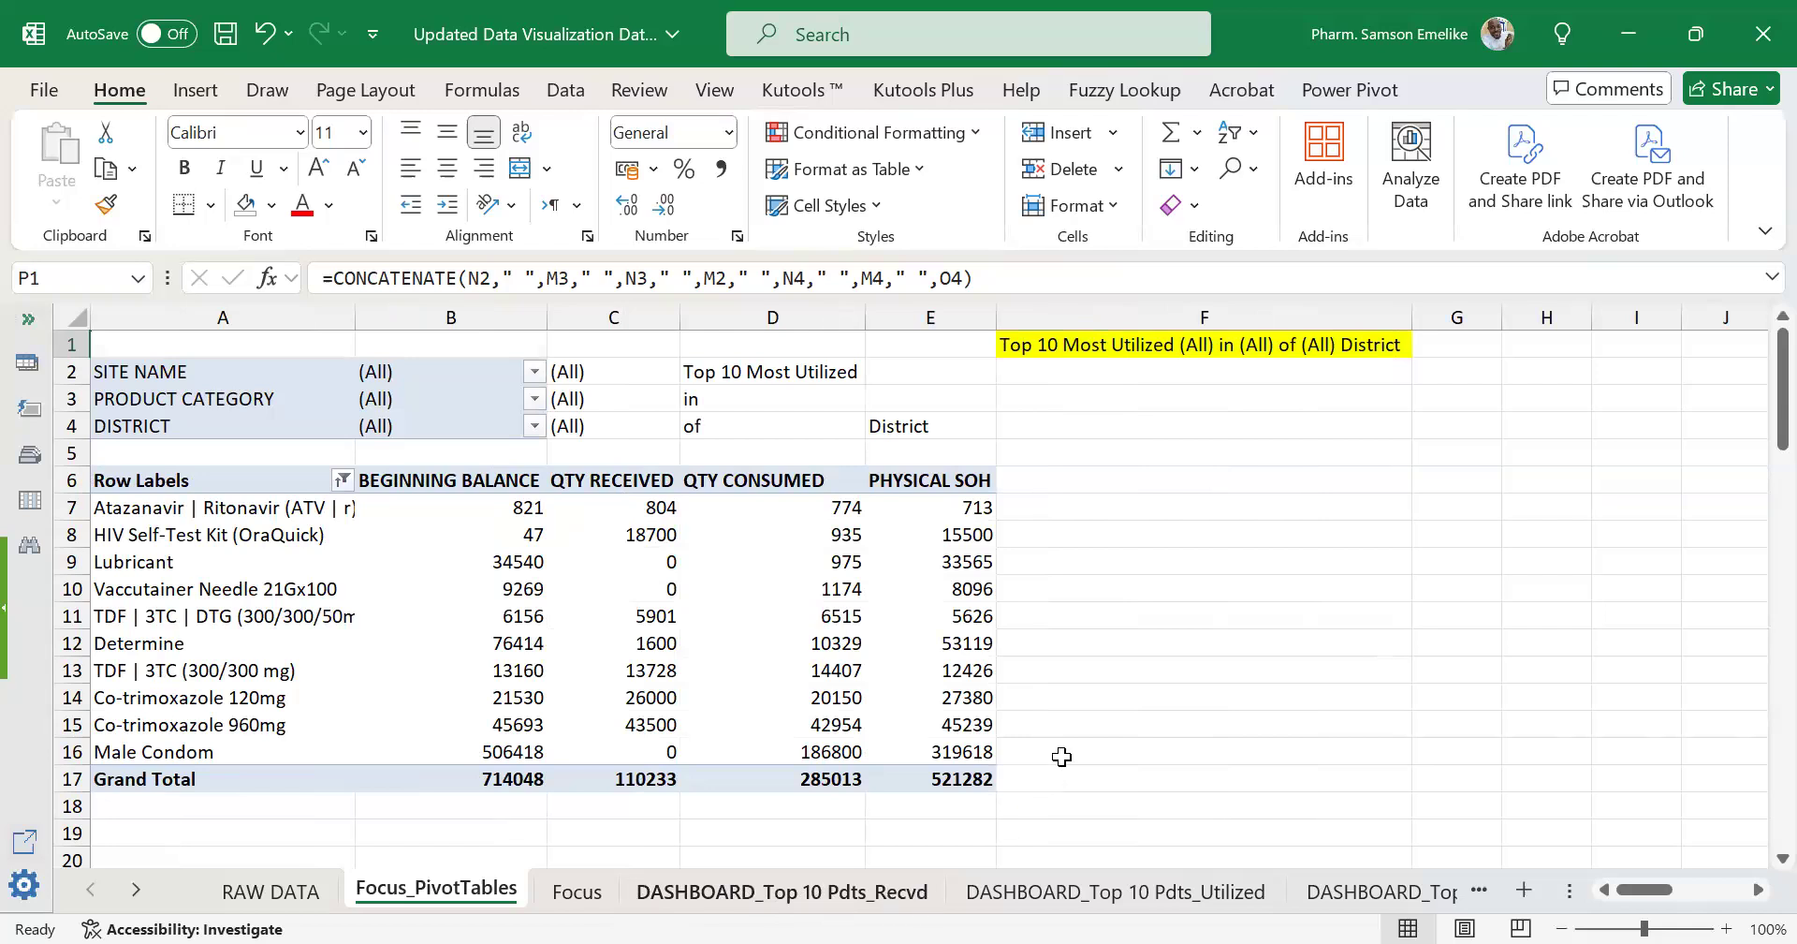
scroll(1093, 651, down, 3)
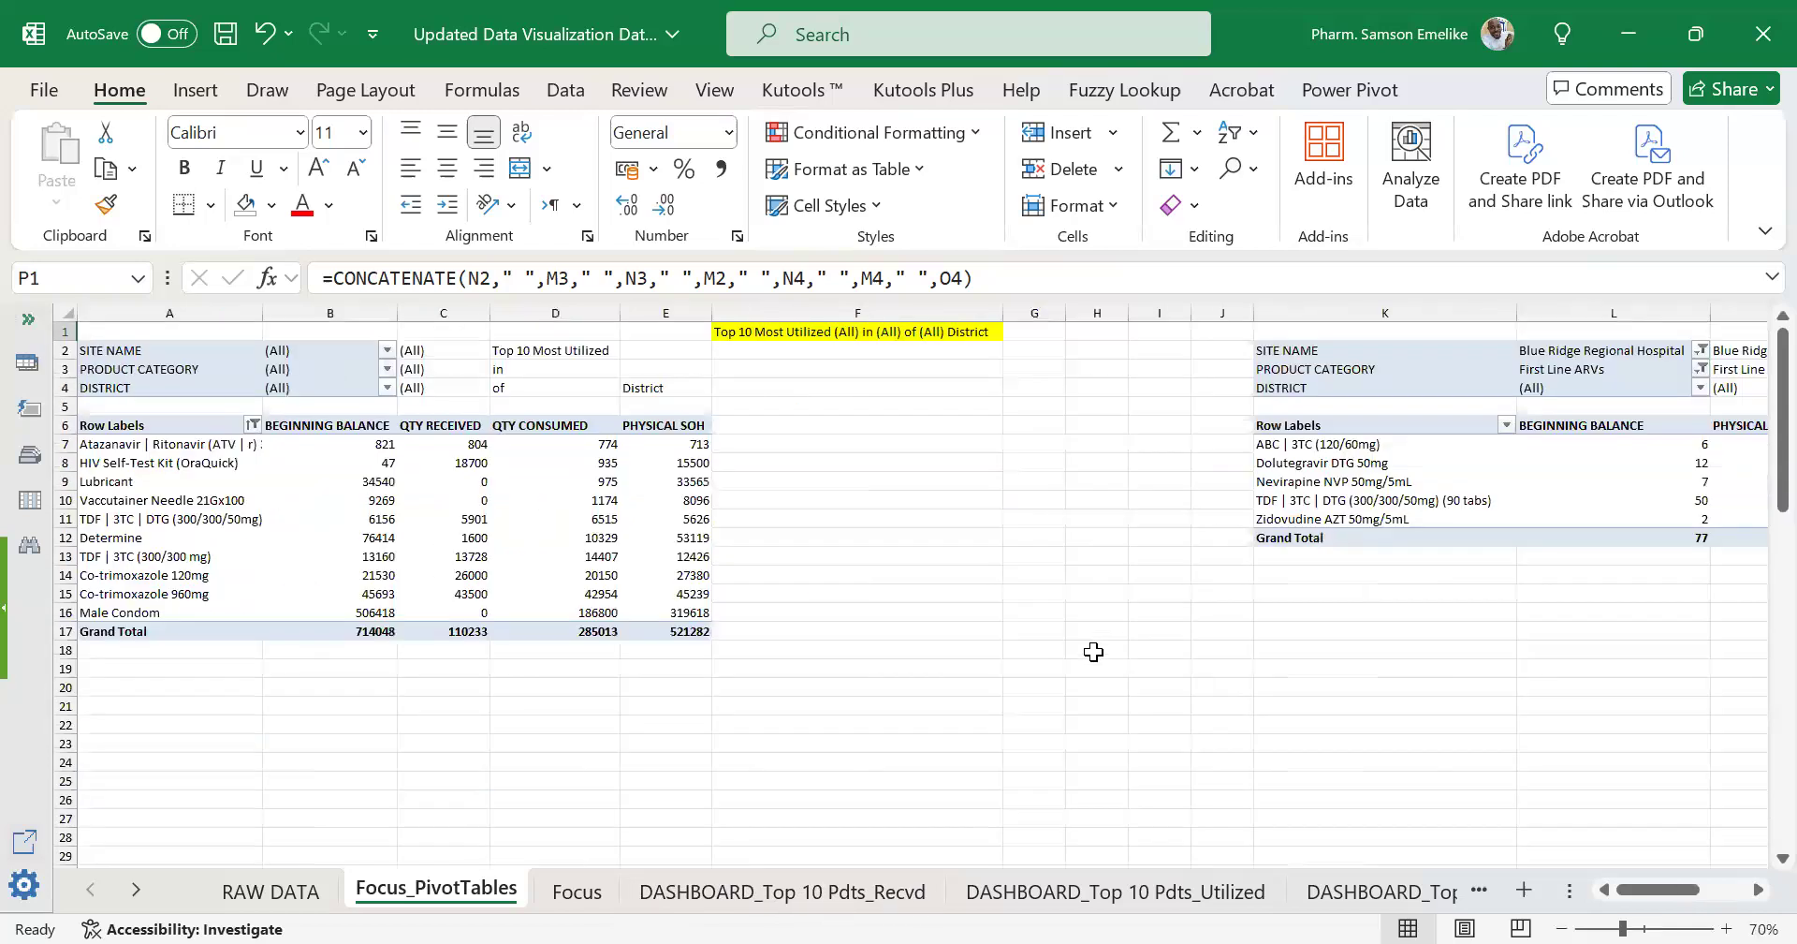
drag(1000, 319, 775, 319)
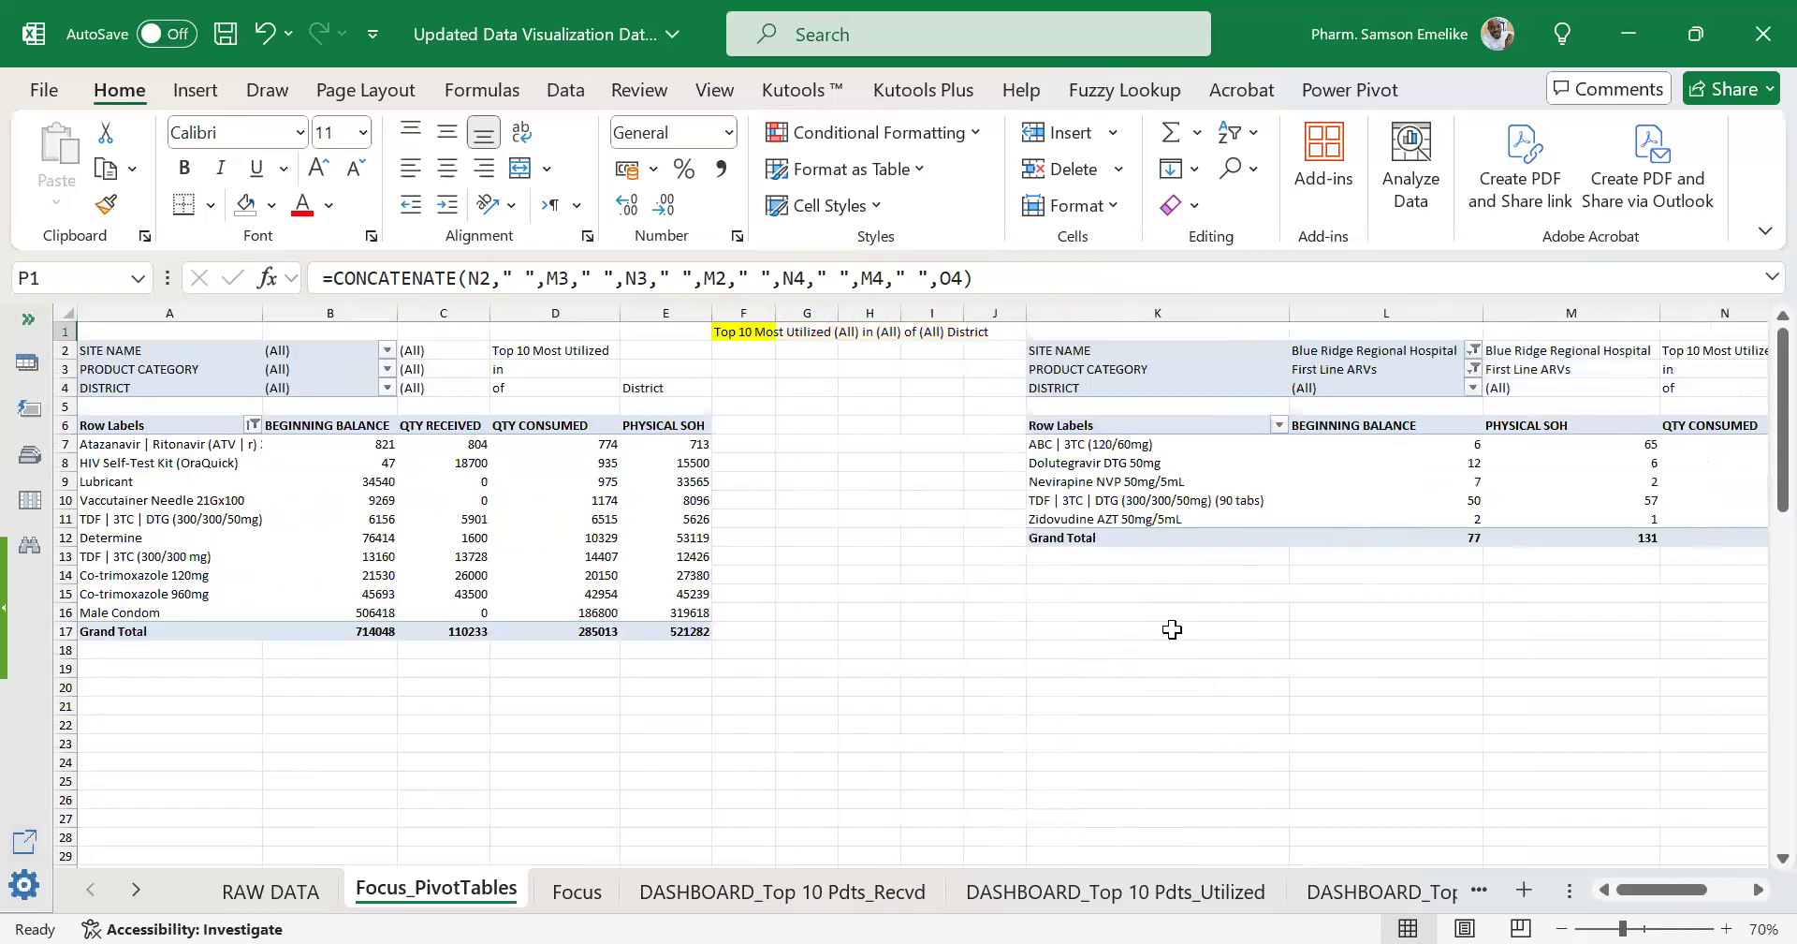
Copy the second pivot with its helper cells and title, K1:P12, and paste it at S1.
click(1757, 890)
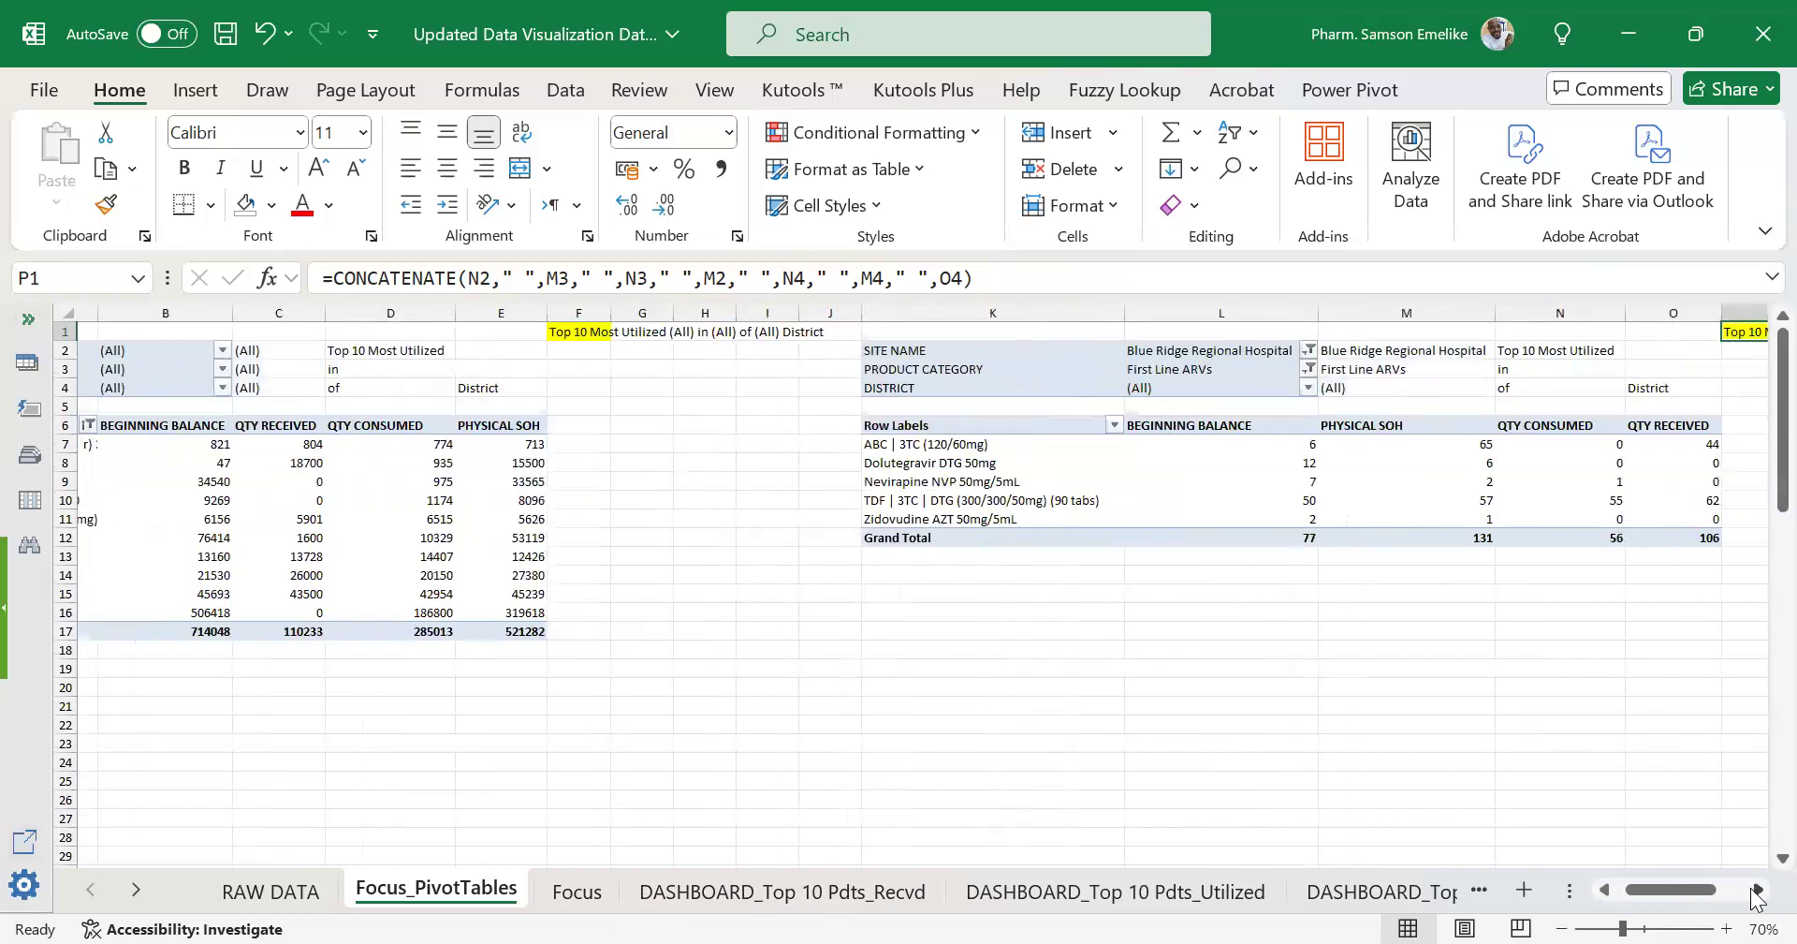
drag(1721, 889, 1698, 890)
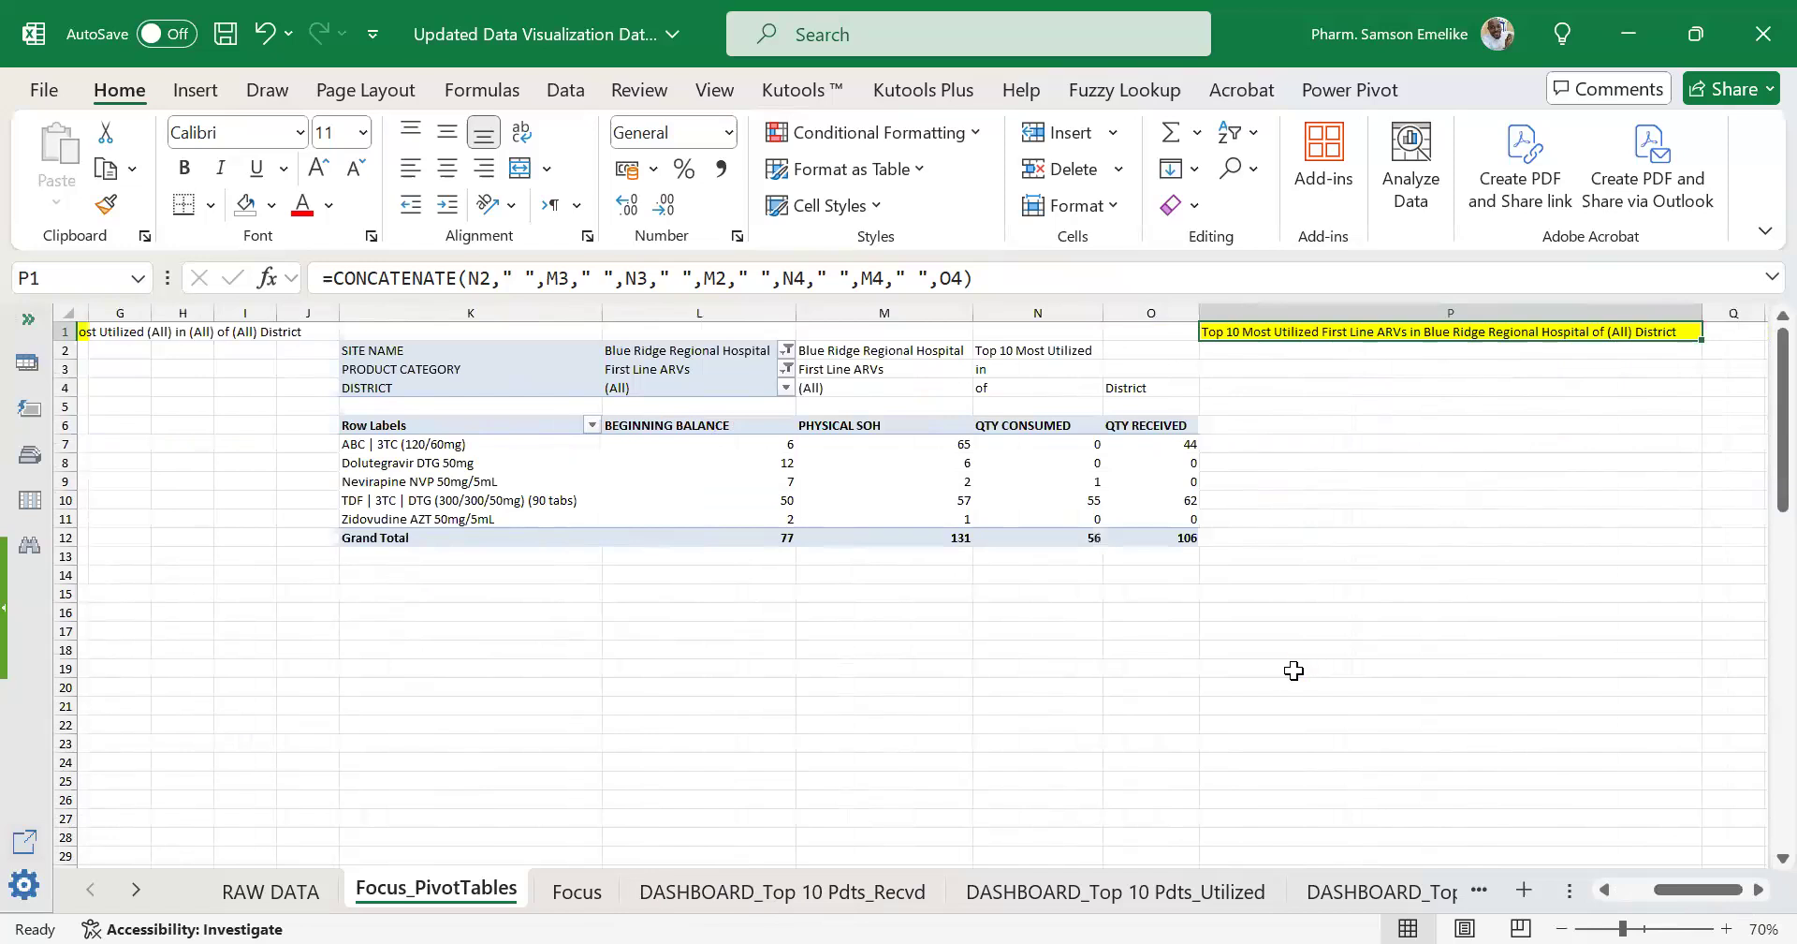
ctrl+scroll(1293, 670, down, 1)
click(1758, 889)
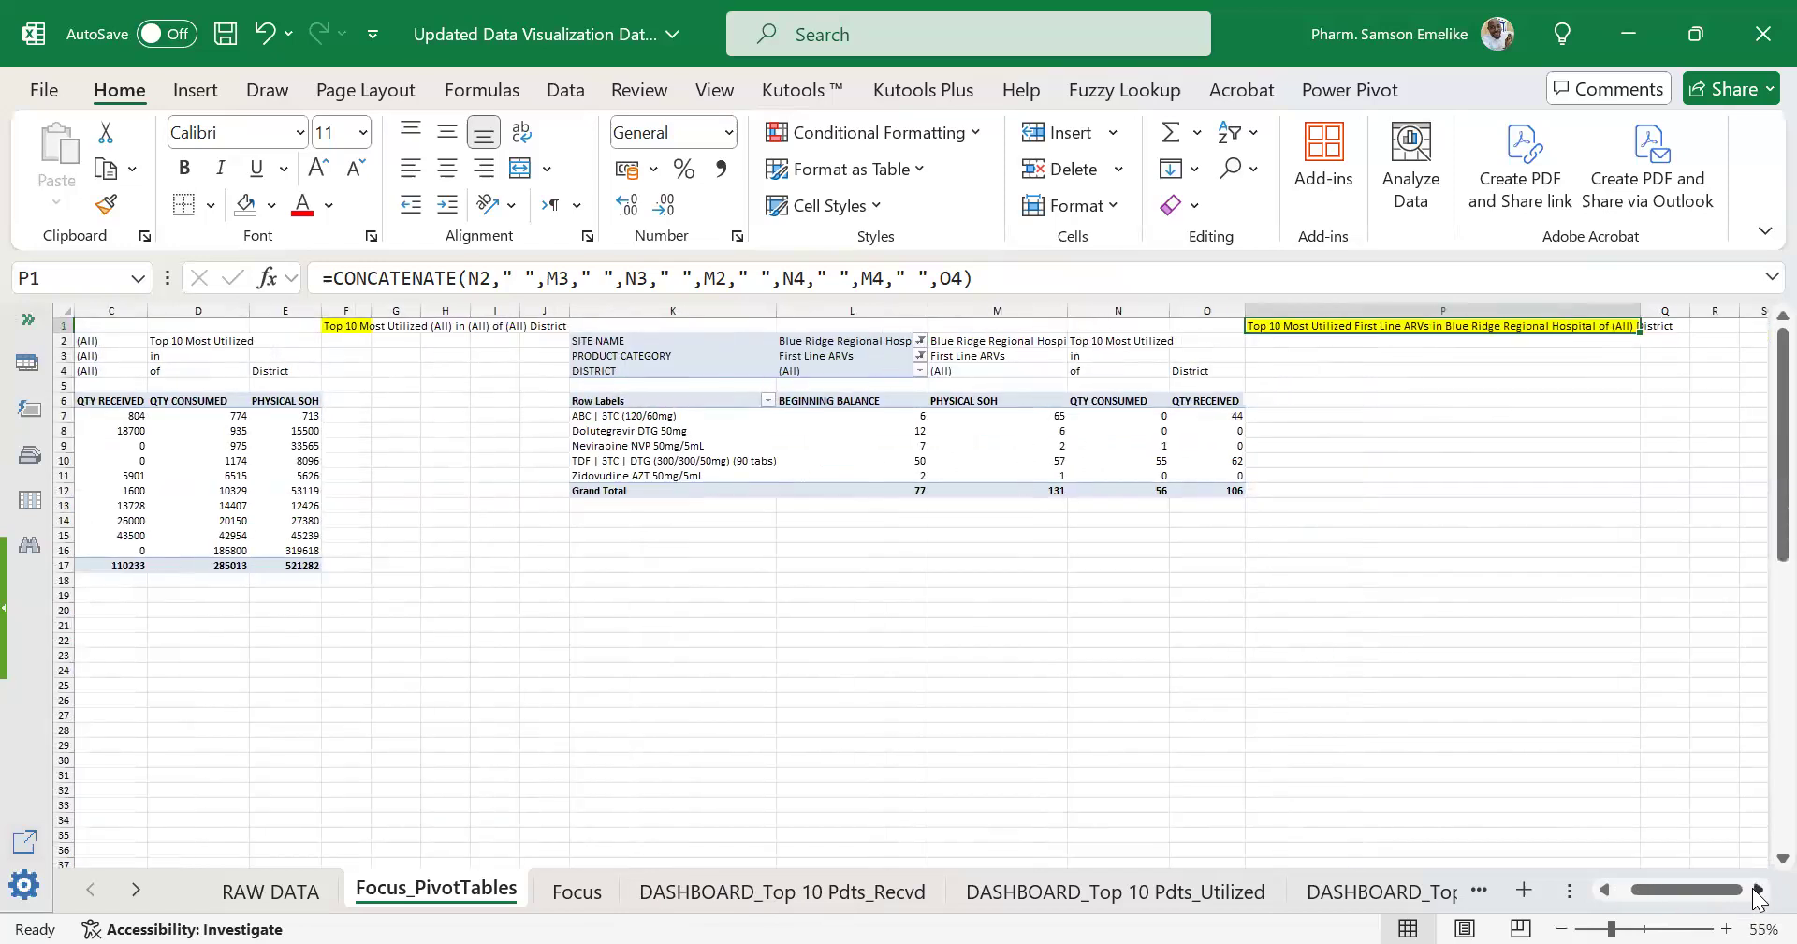
click(1758, 891)
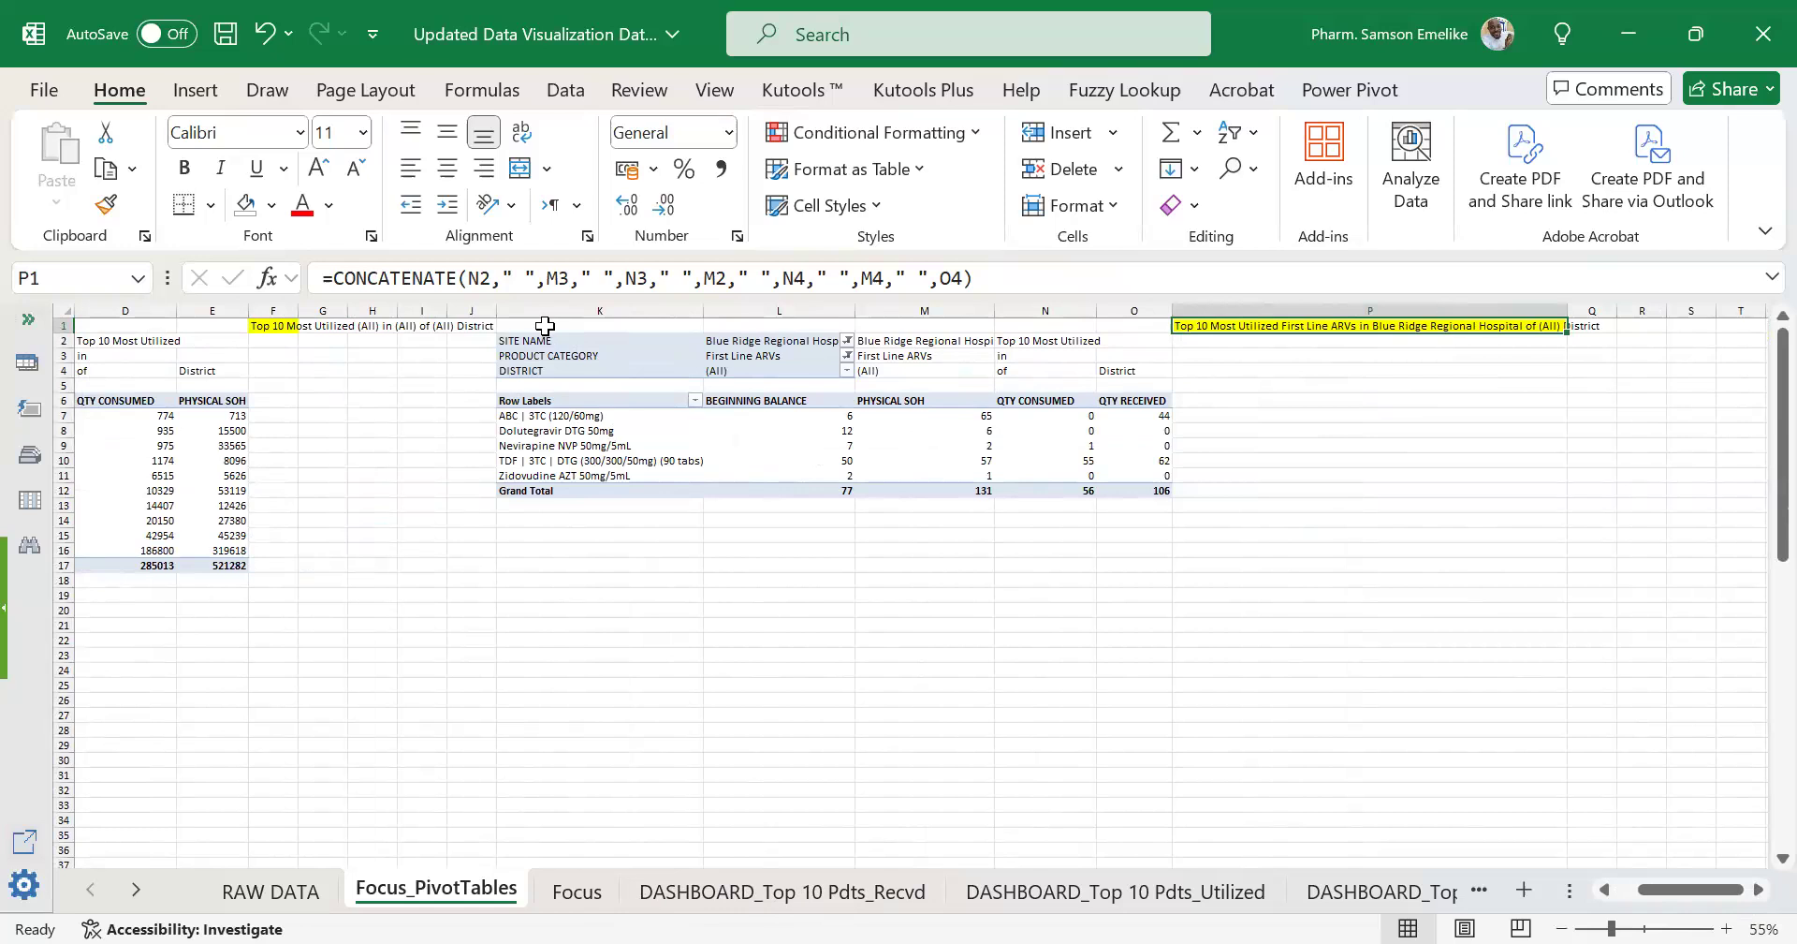
drag(545, 325, 1466, 489)
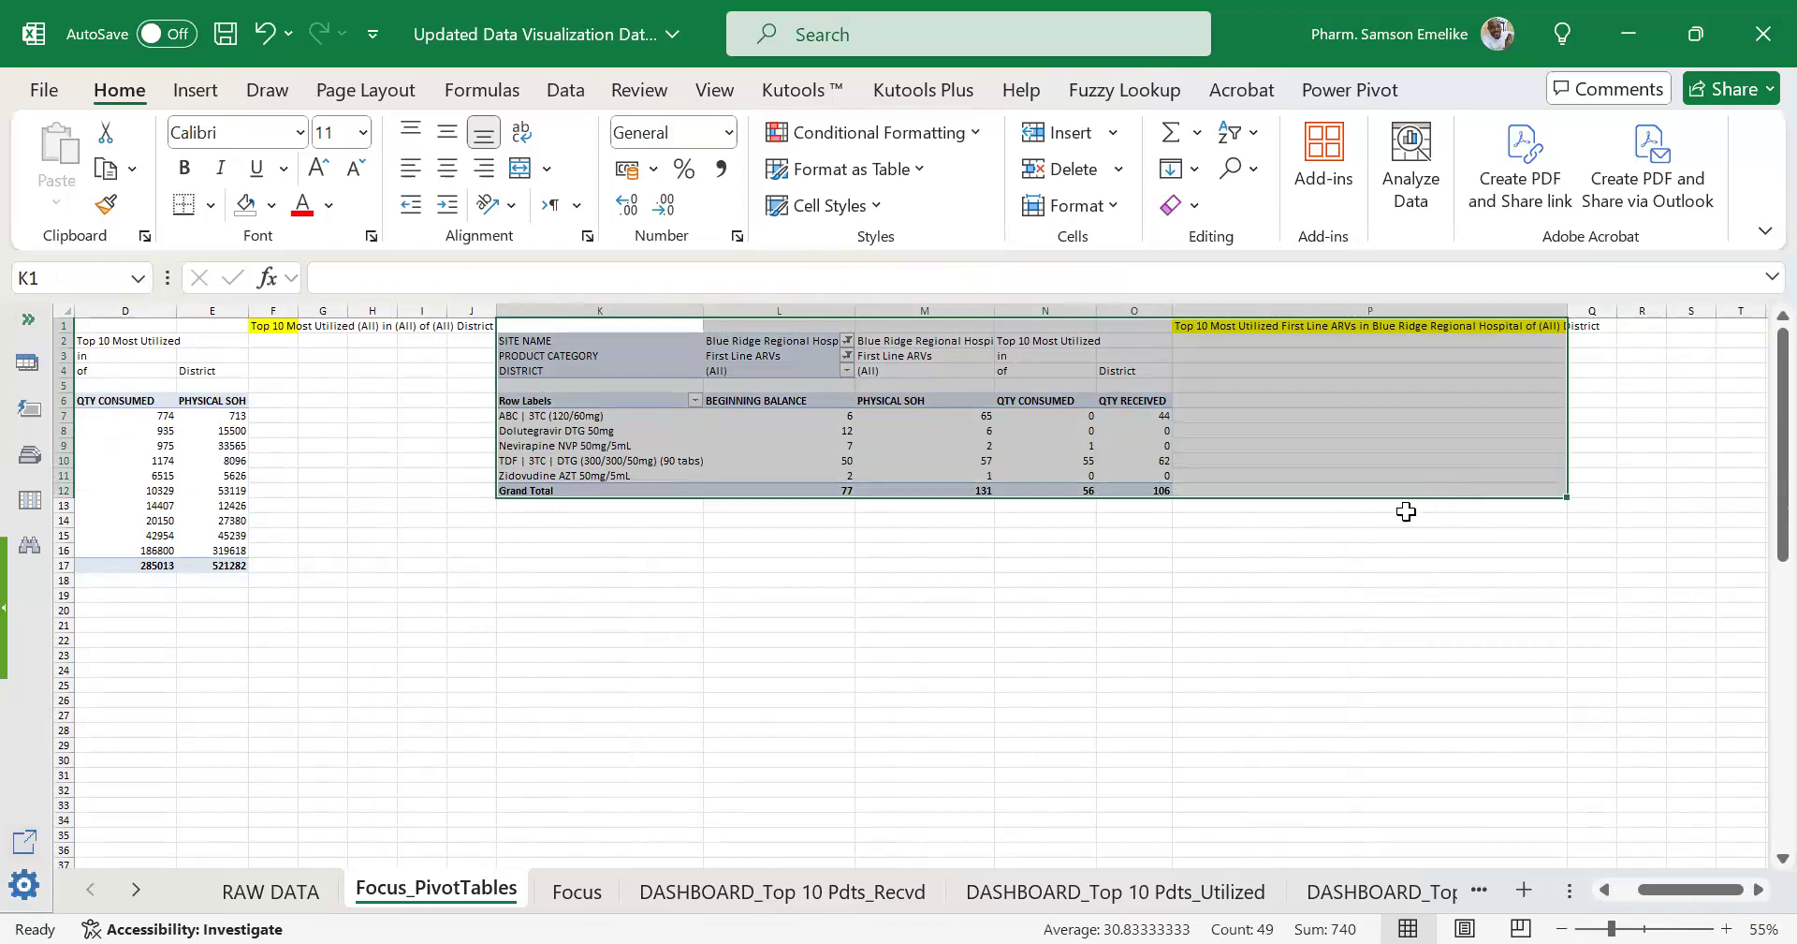
key(ctrl+c)
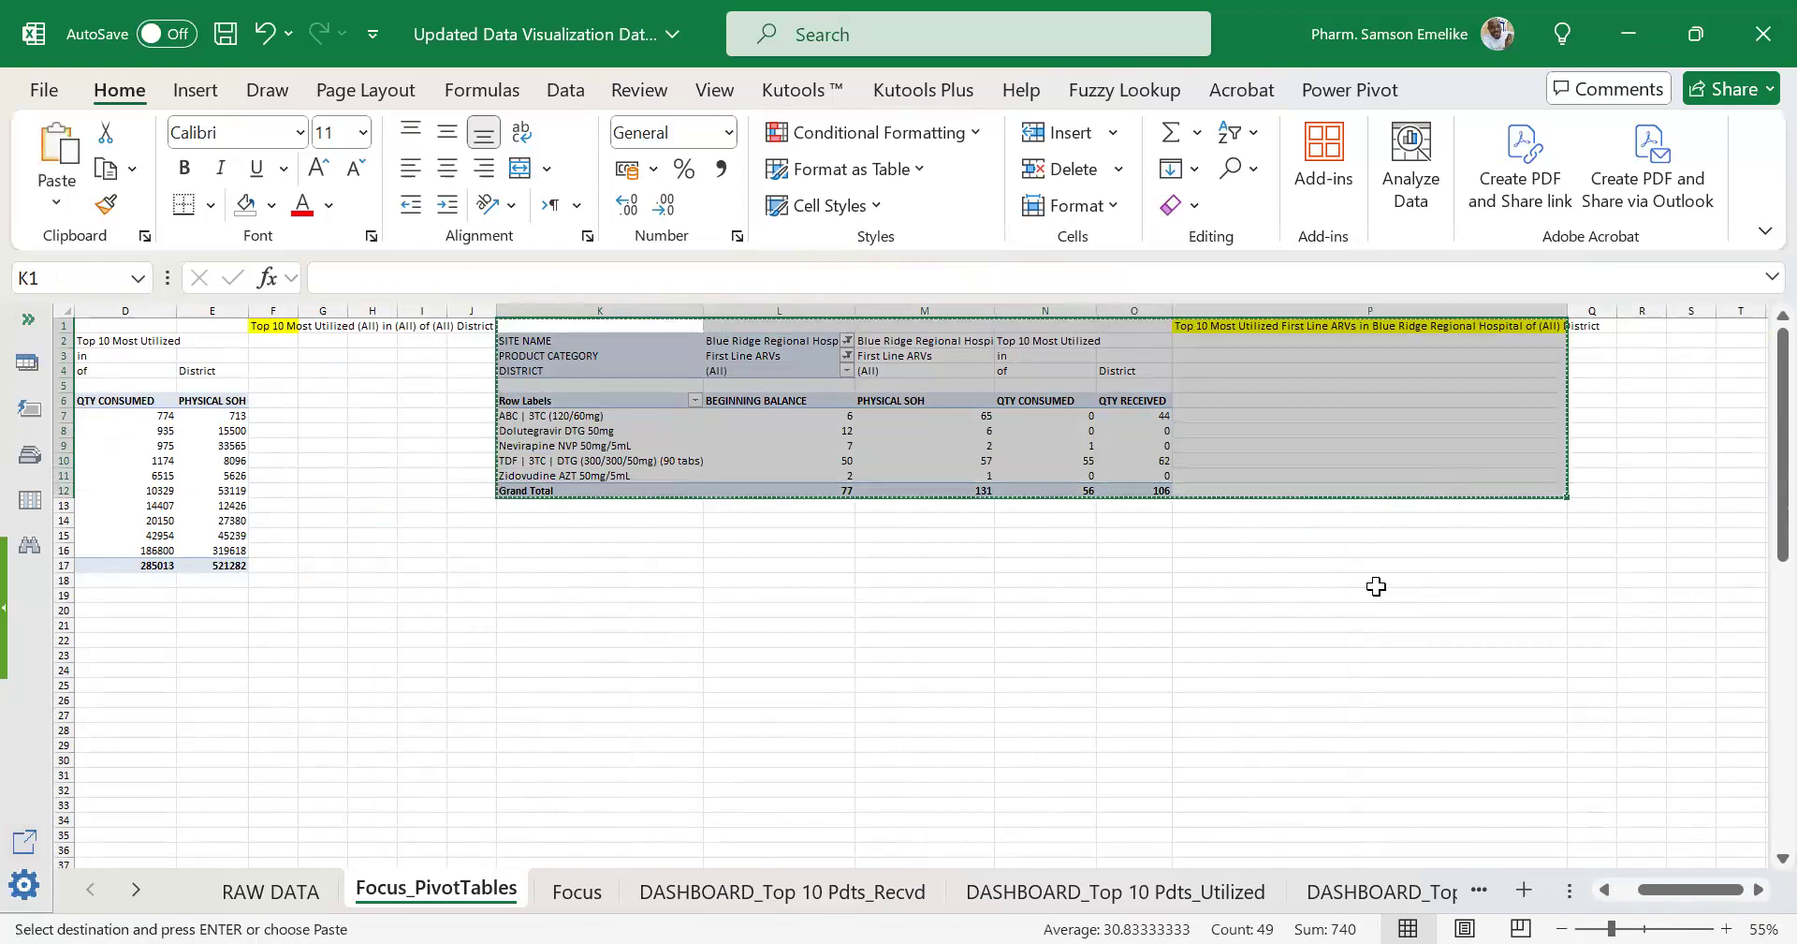
click(1758, 889)
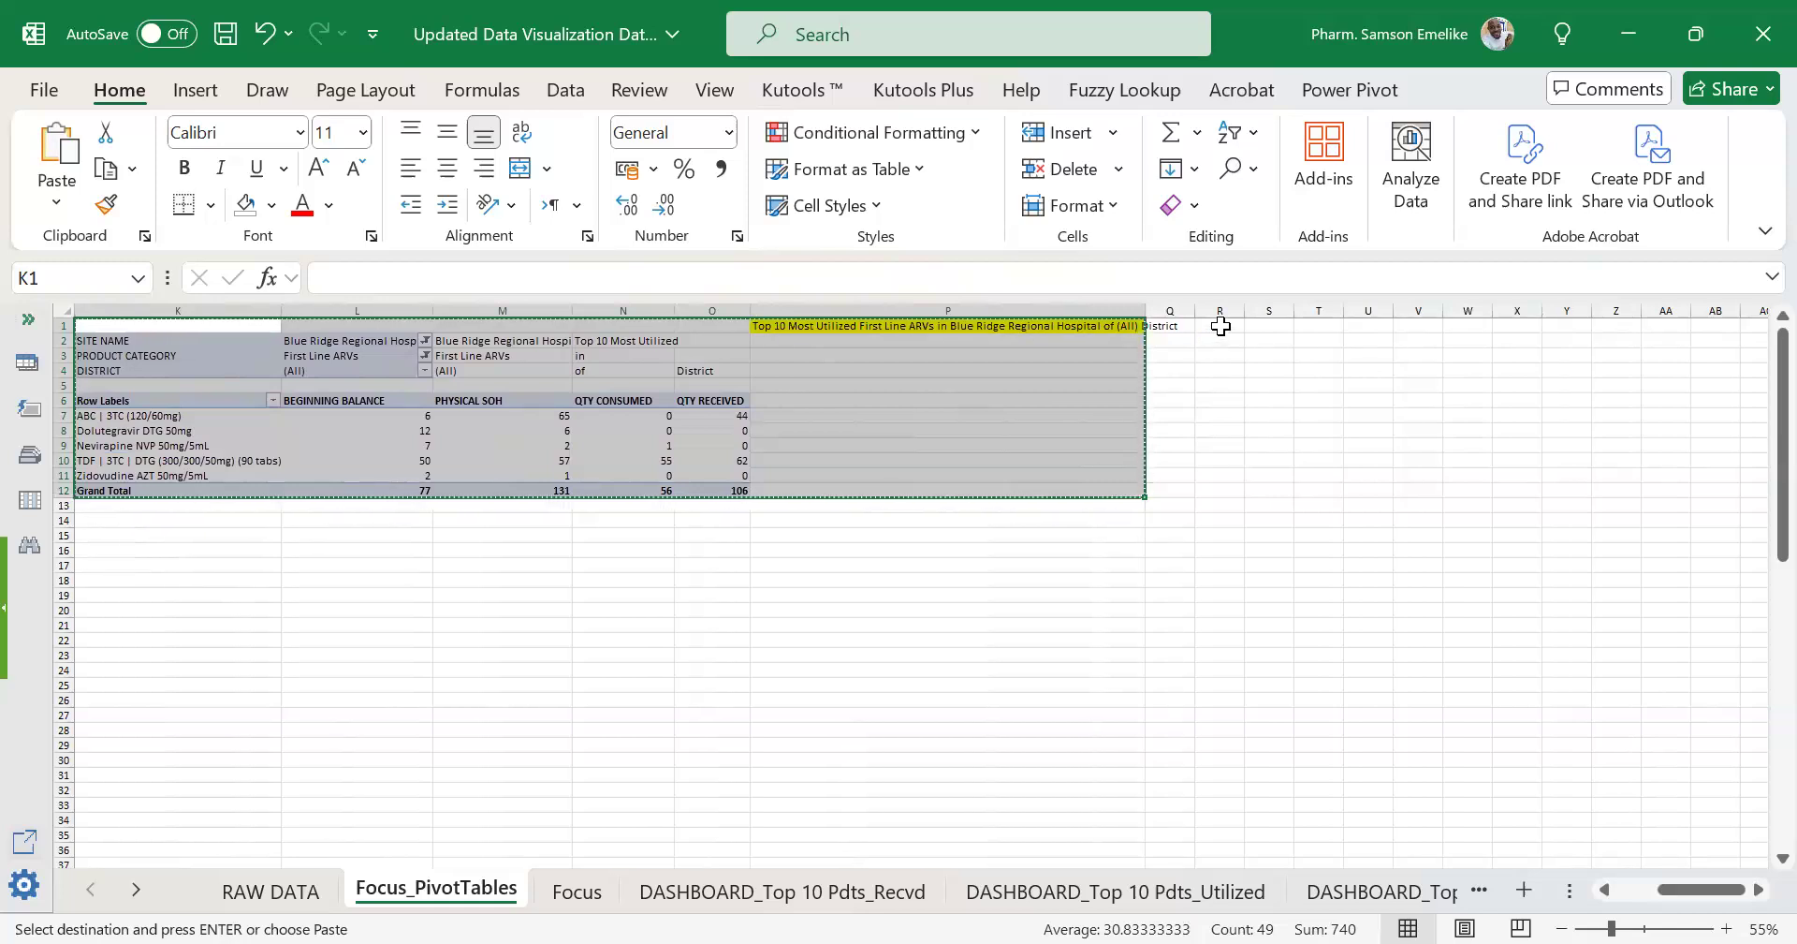
click(1267, 325)
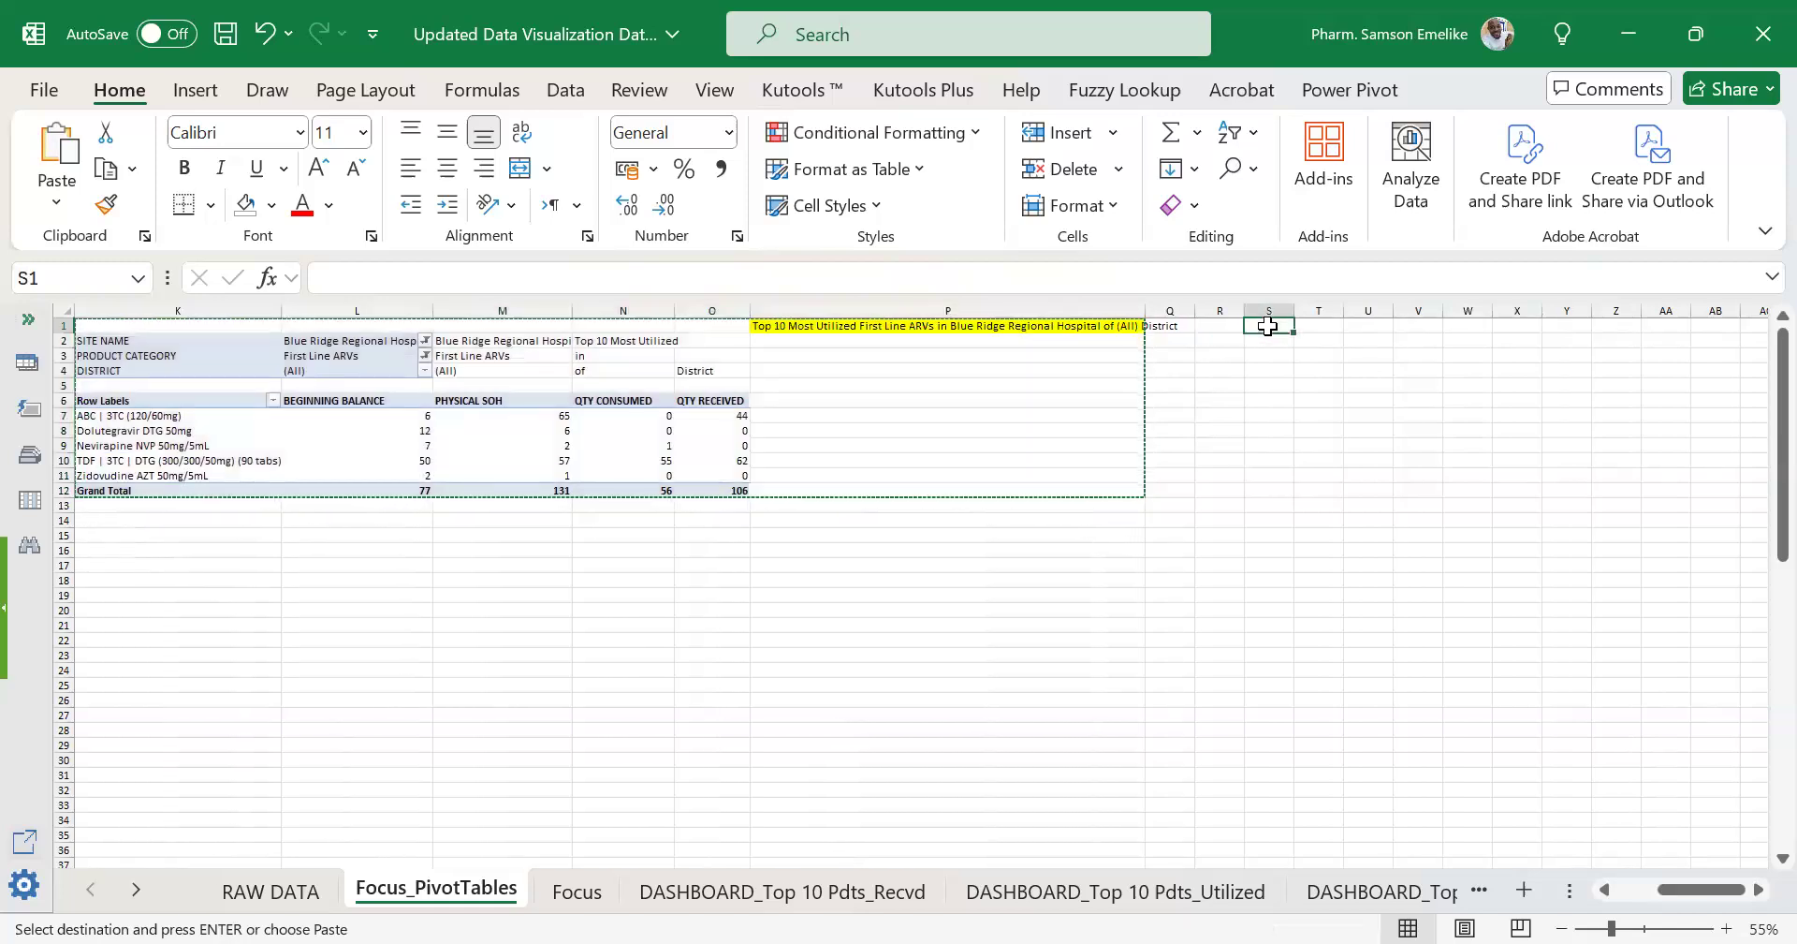
key(Return)
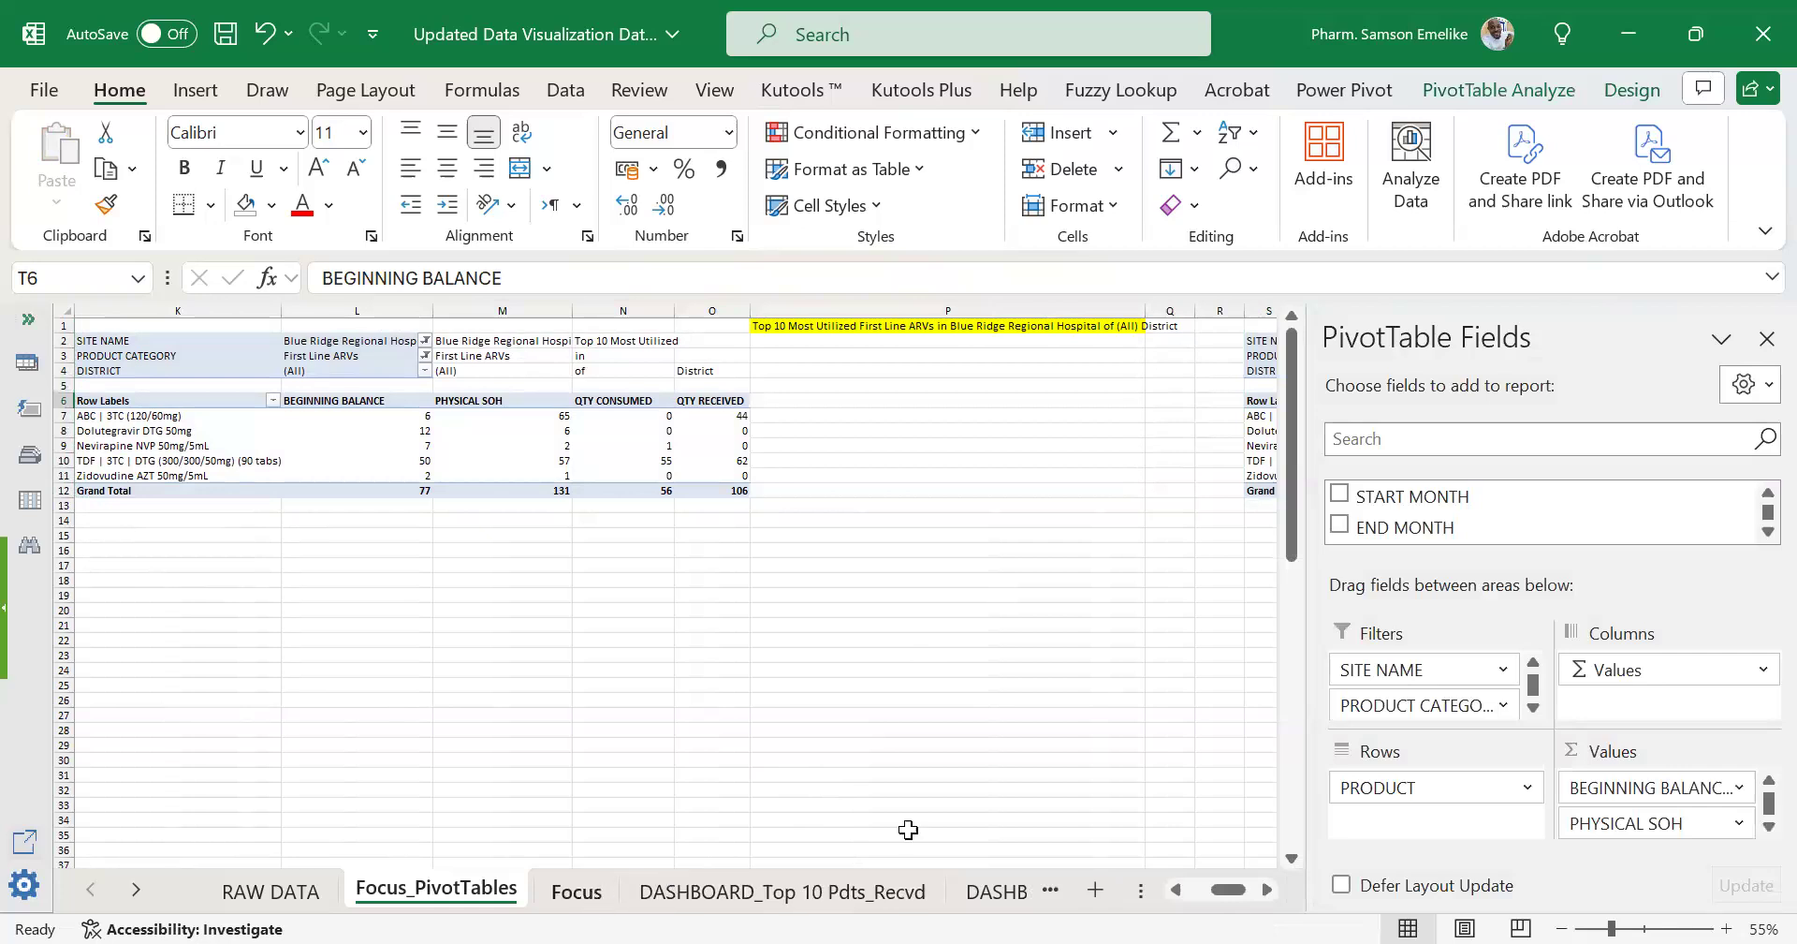
Read the list of top 10 analysis questions in column N of the Focus sheet.
click(1759, 890)
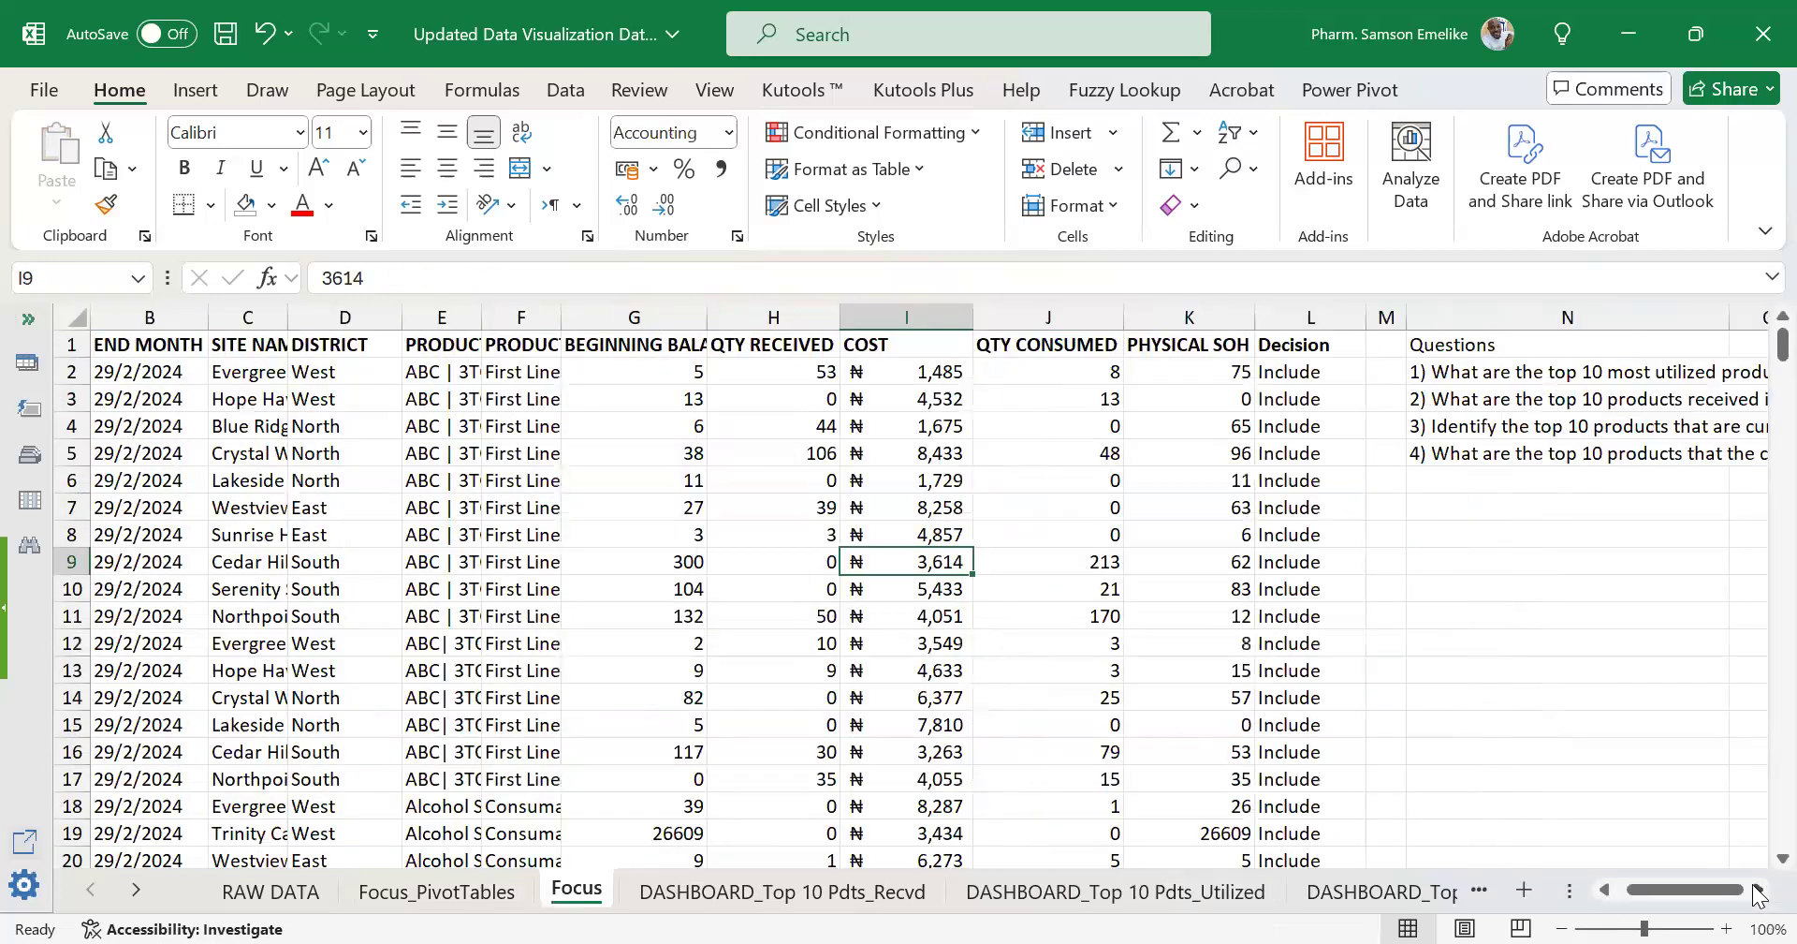
click(1759, 891)
click(1759, 890)
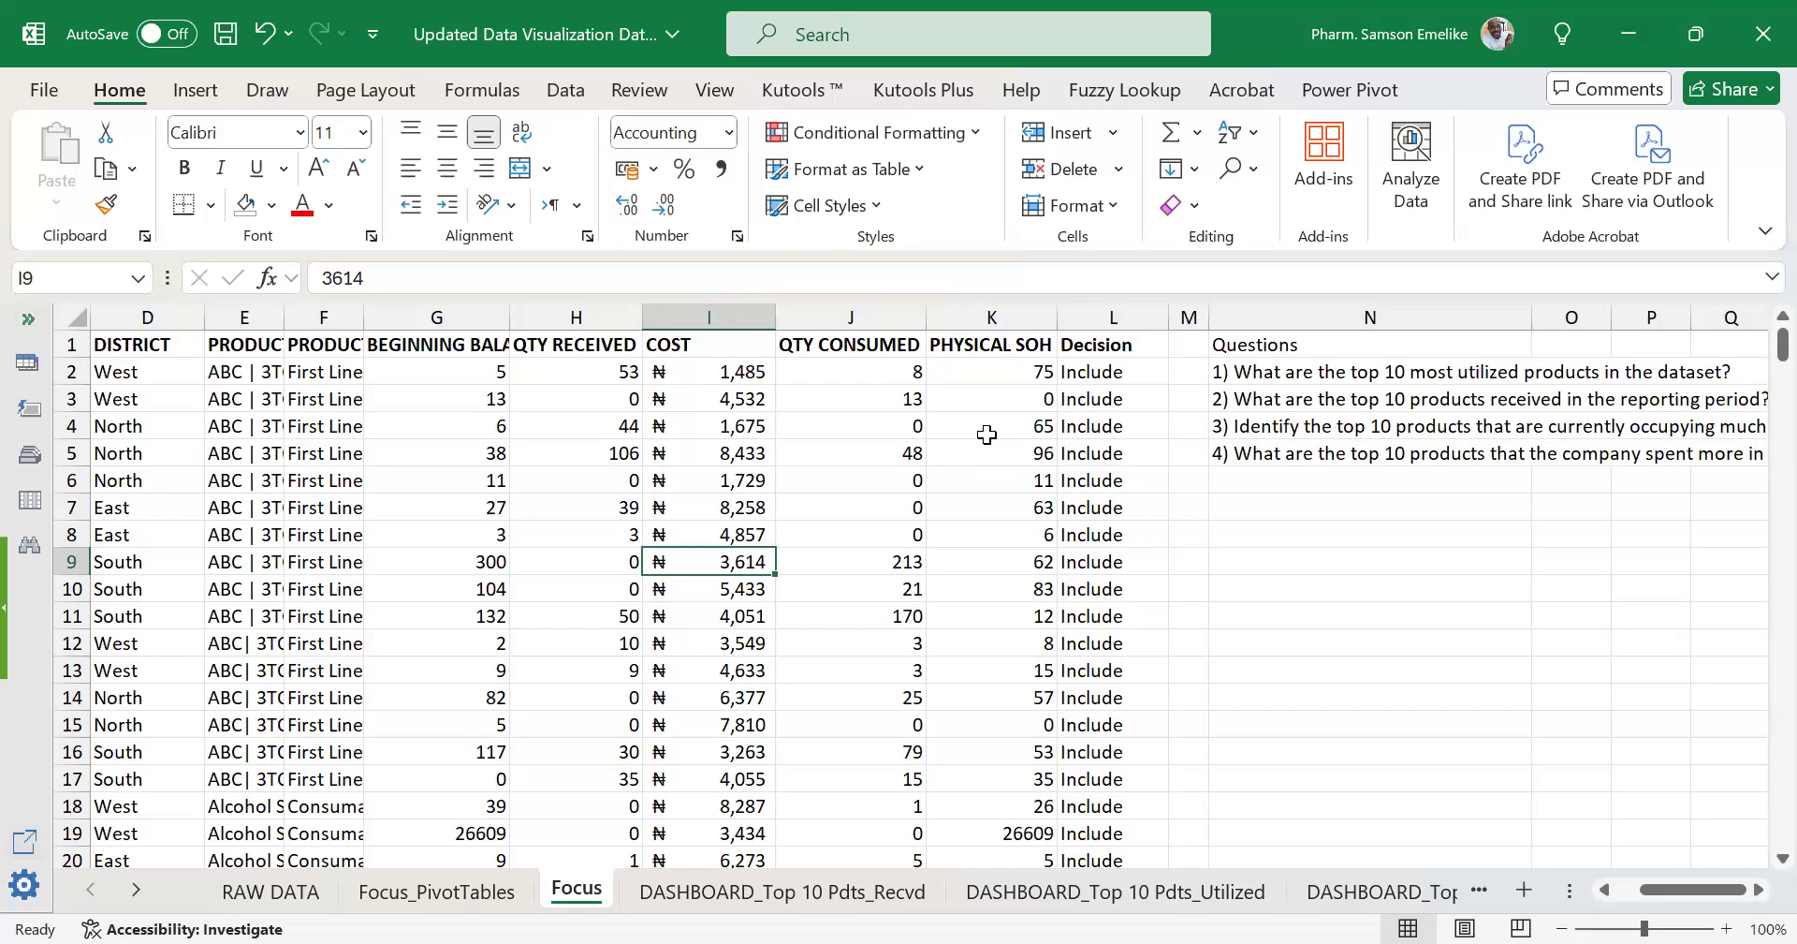
click(1757, 891)
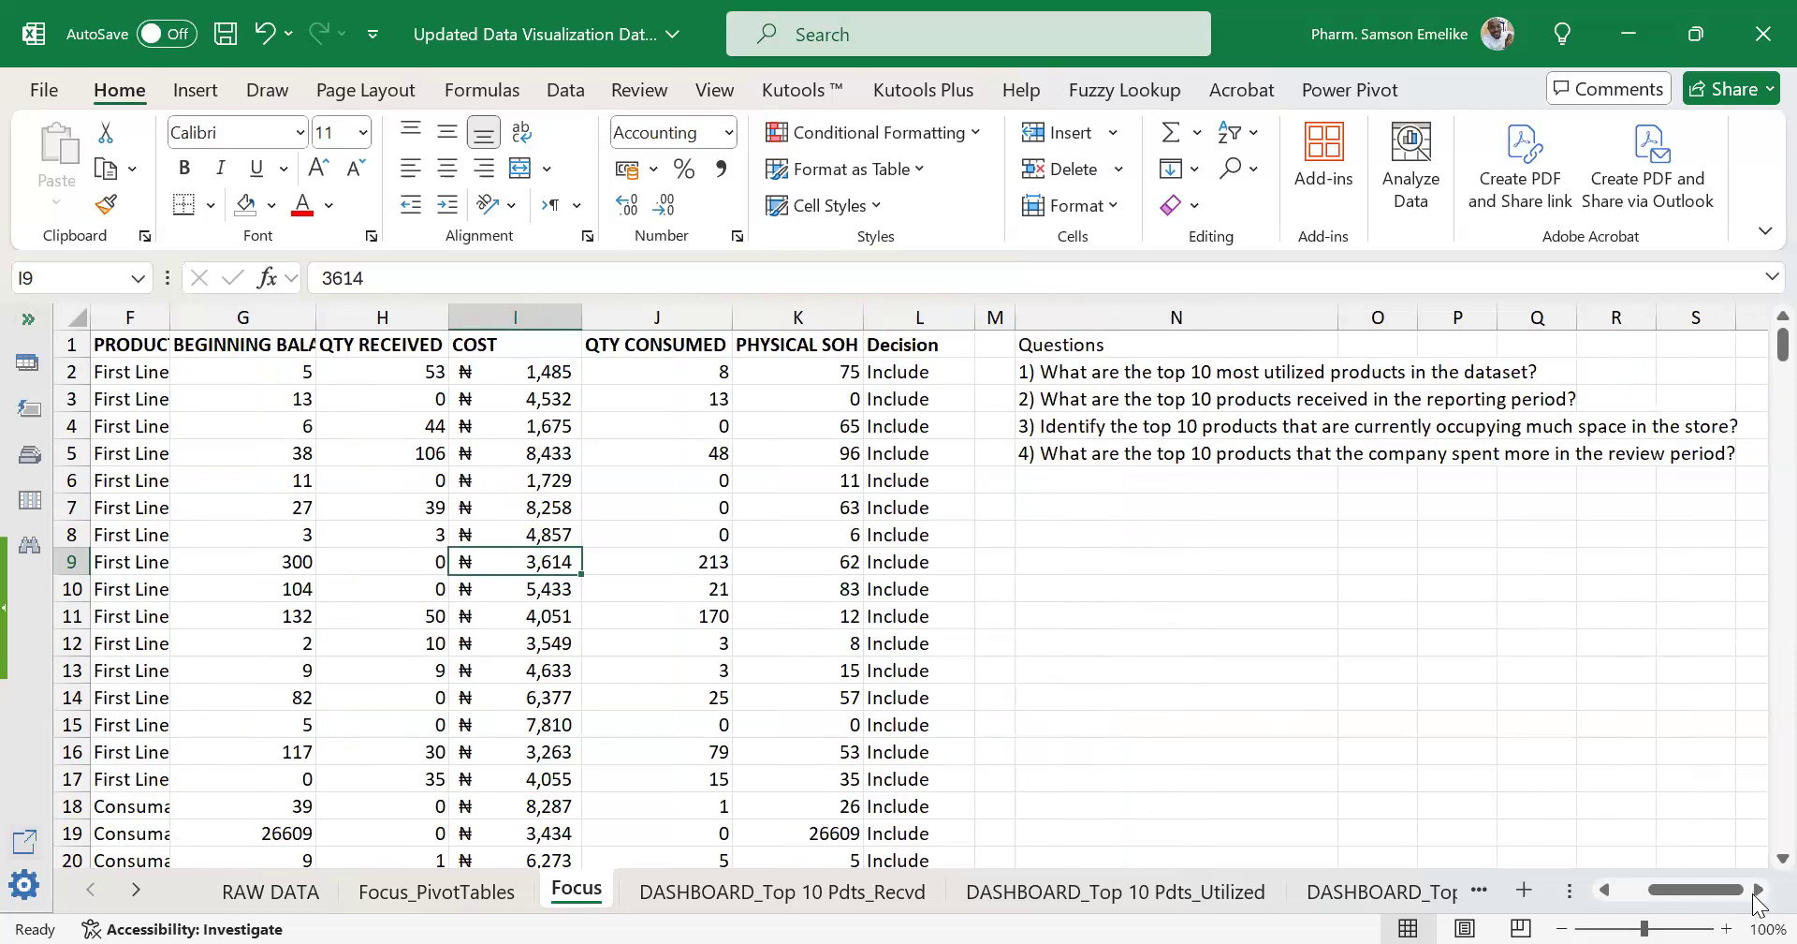
click(1758, 891)
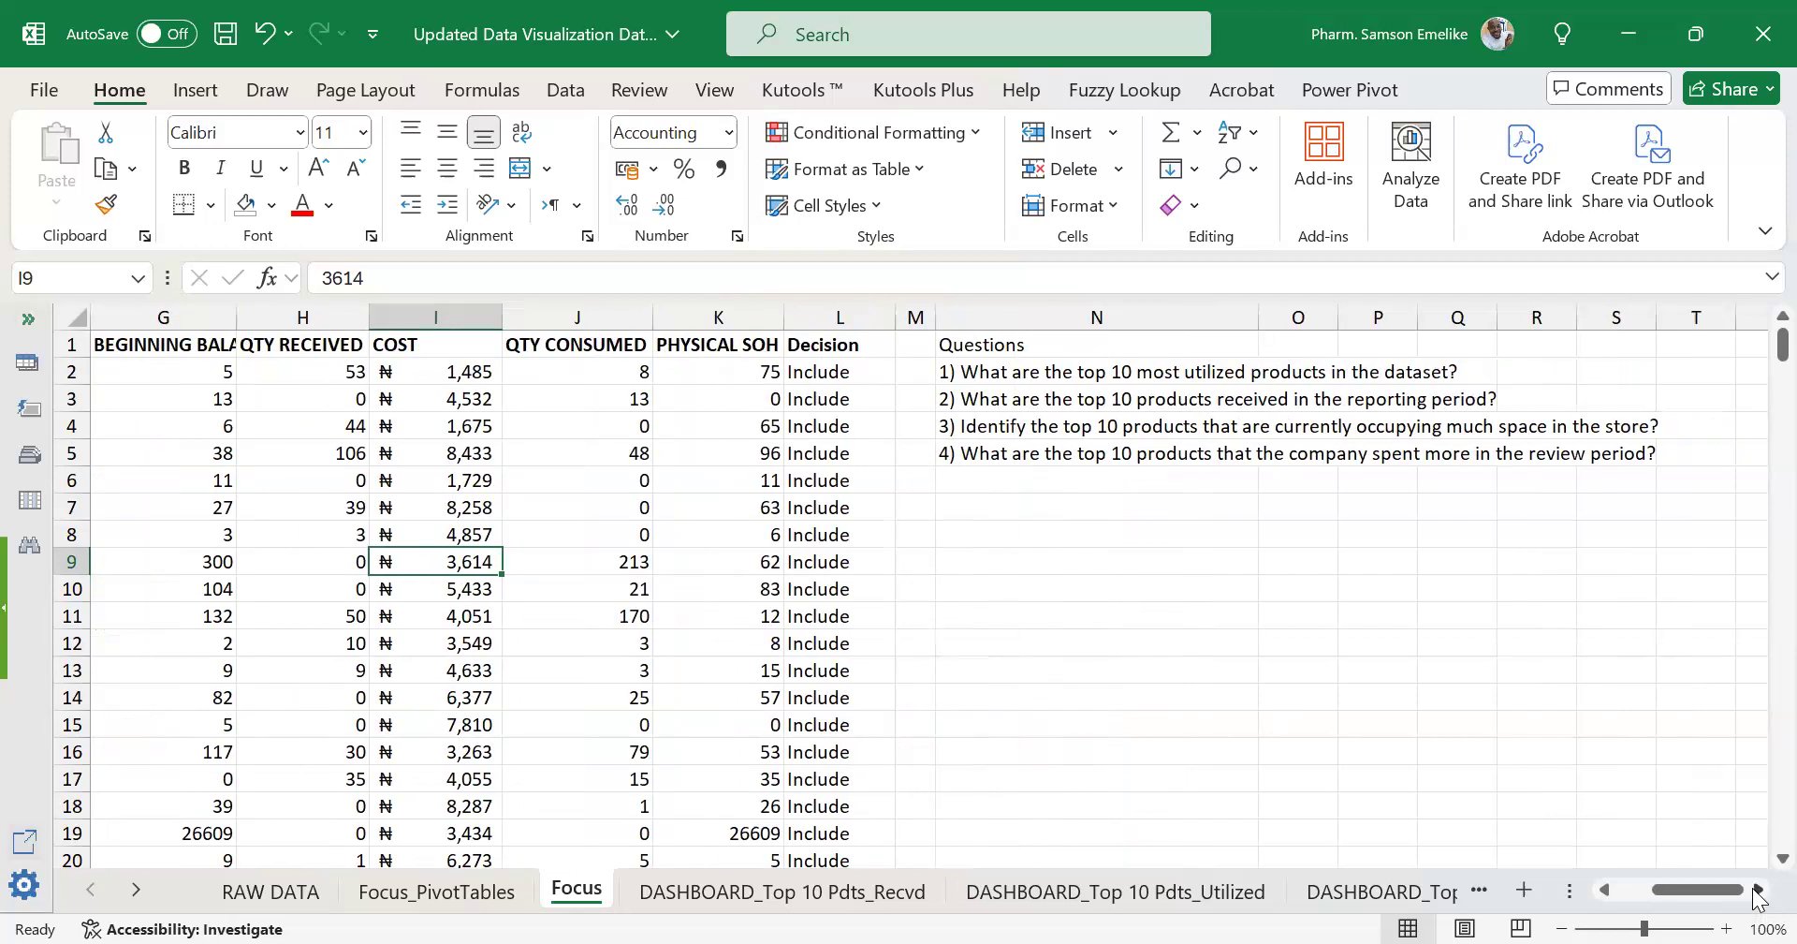
click(1712, 891)
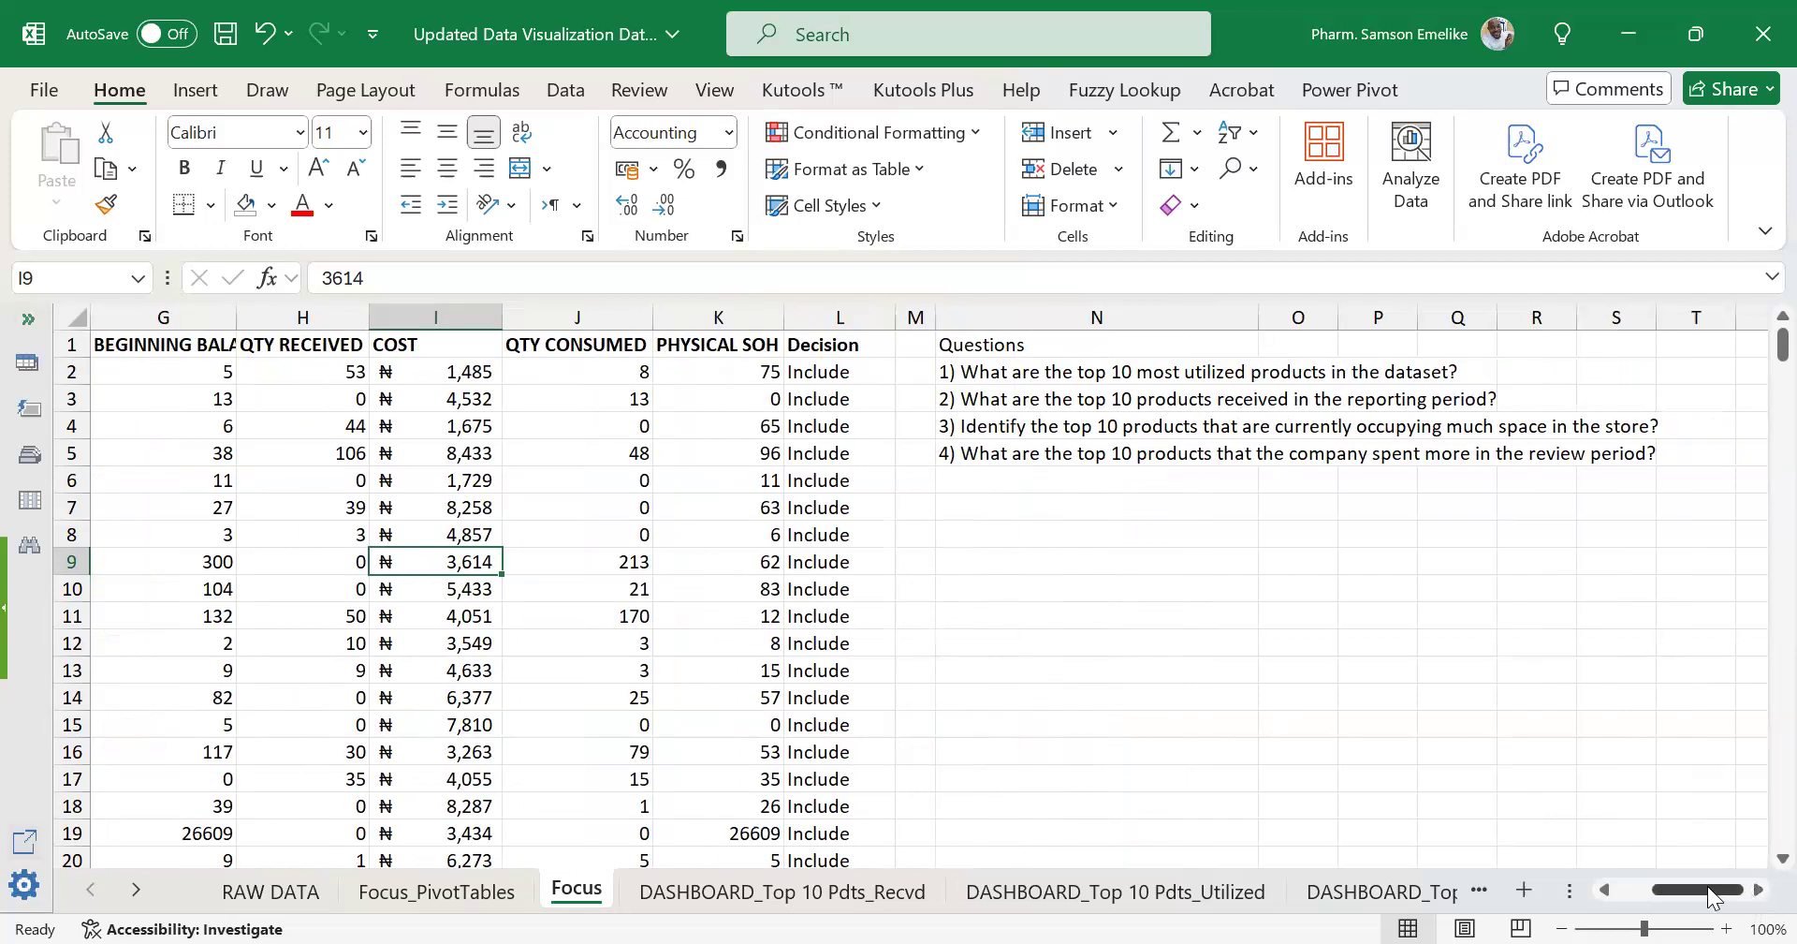
Return to the Focus_PivotTables sheet and select the first product label, S7, in the newly pasted pivot.
click(405, 894)
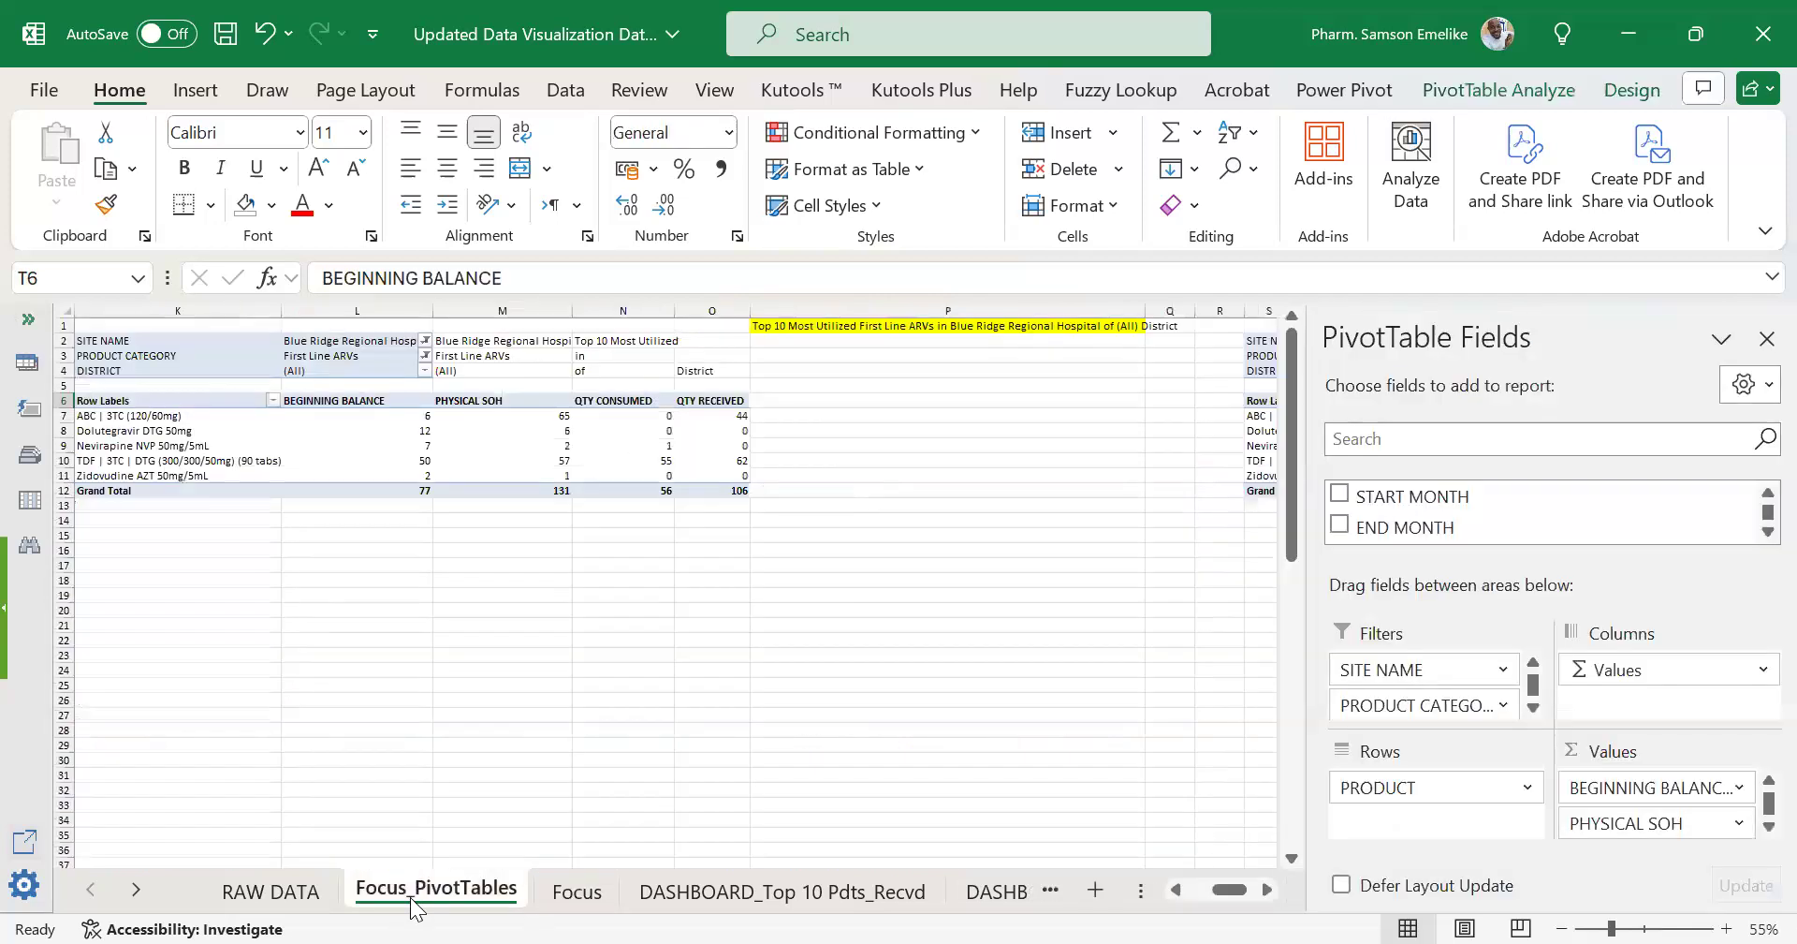
click(1270, 889)
click(1268, 889)
click(1269, 889)
click(1268, 889)
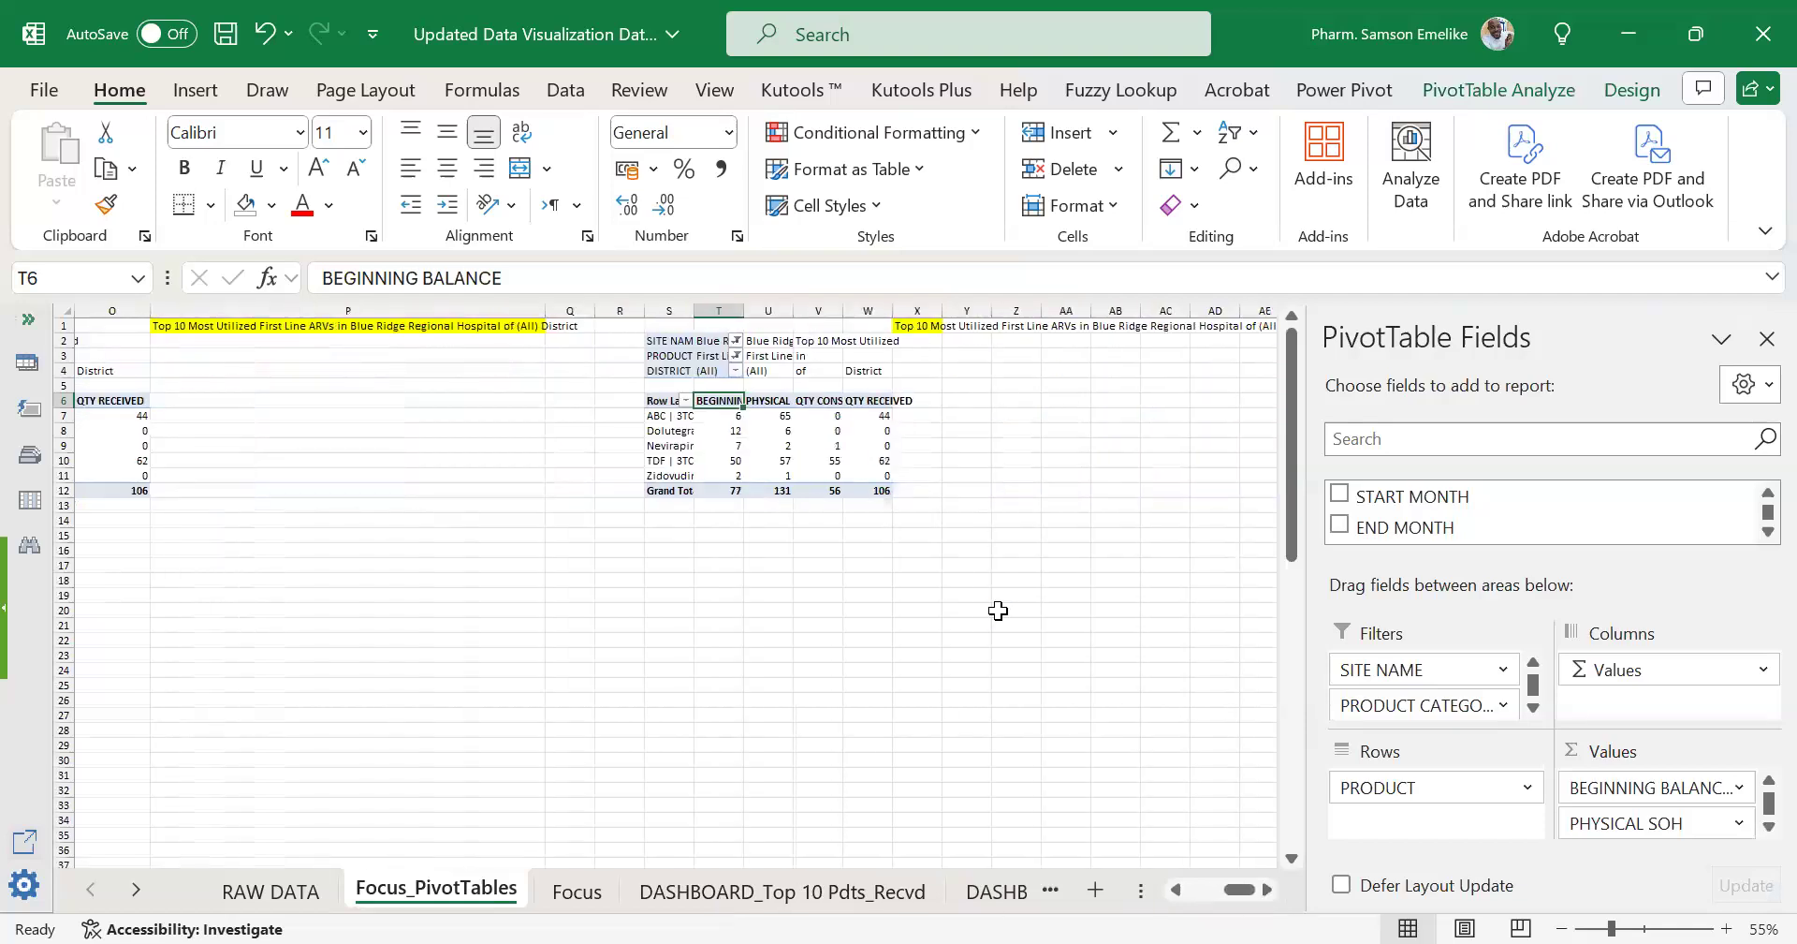
ctrl+scroll(998, 610, up, 5)
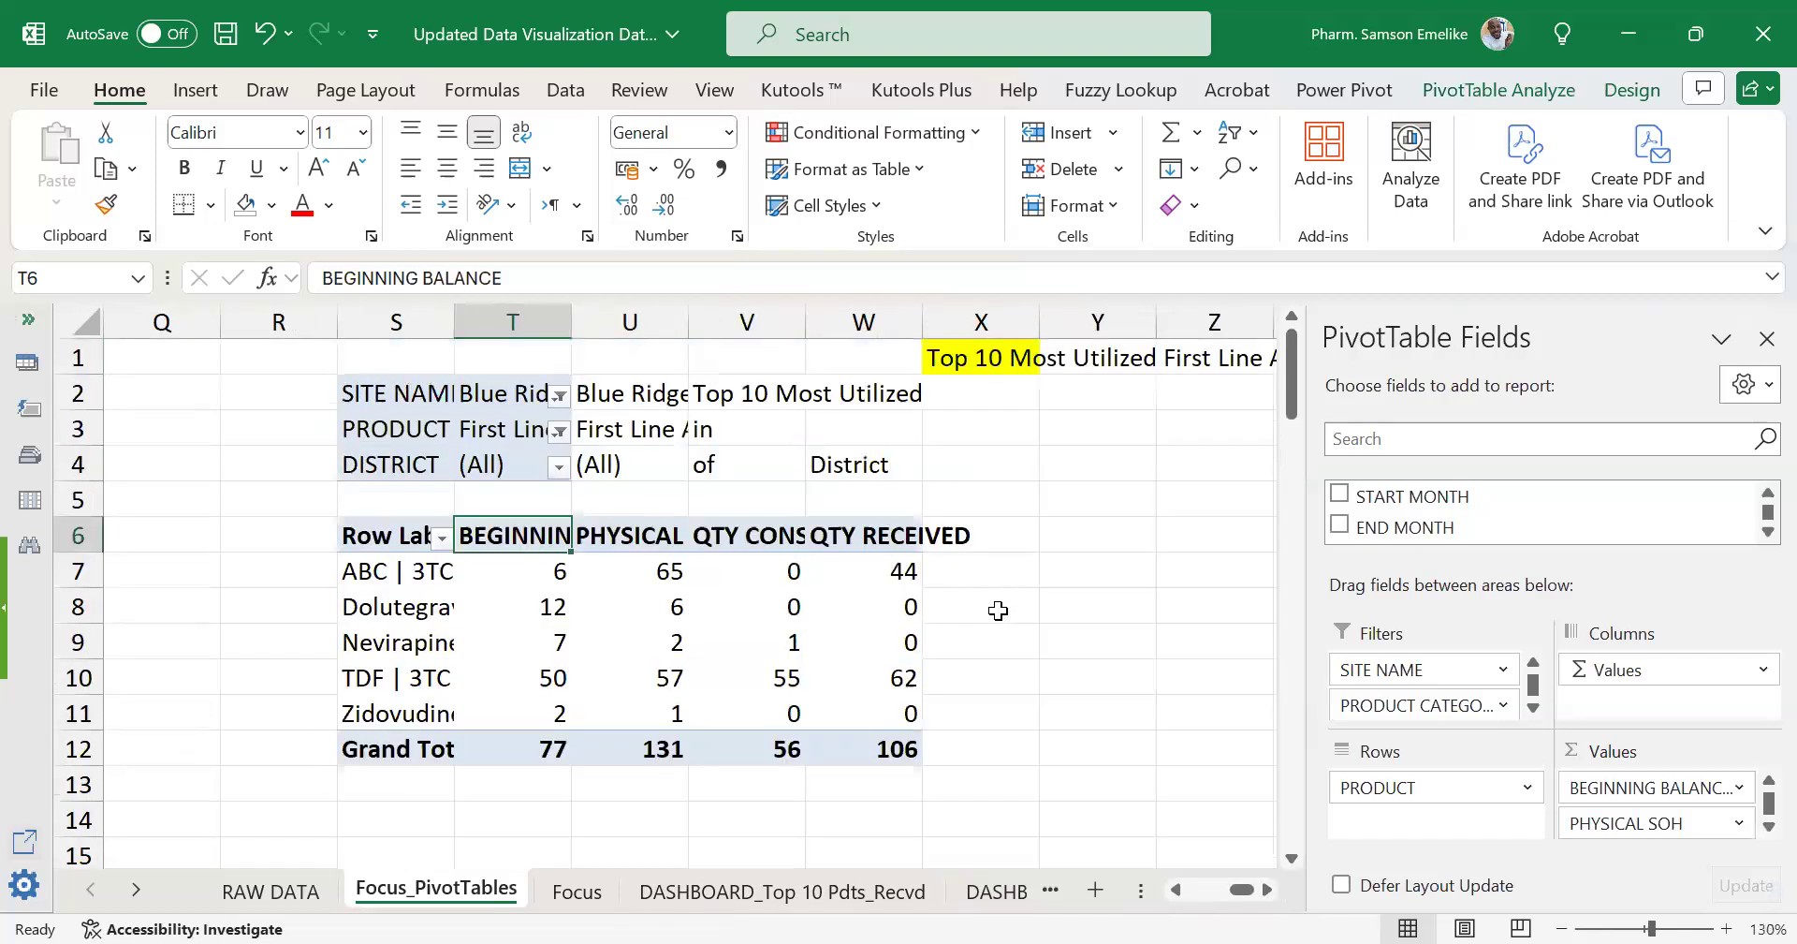
click(407, 580)
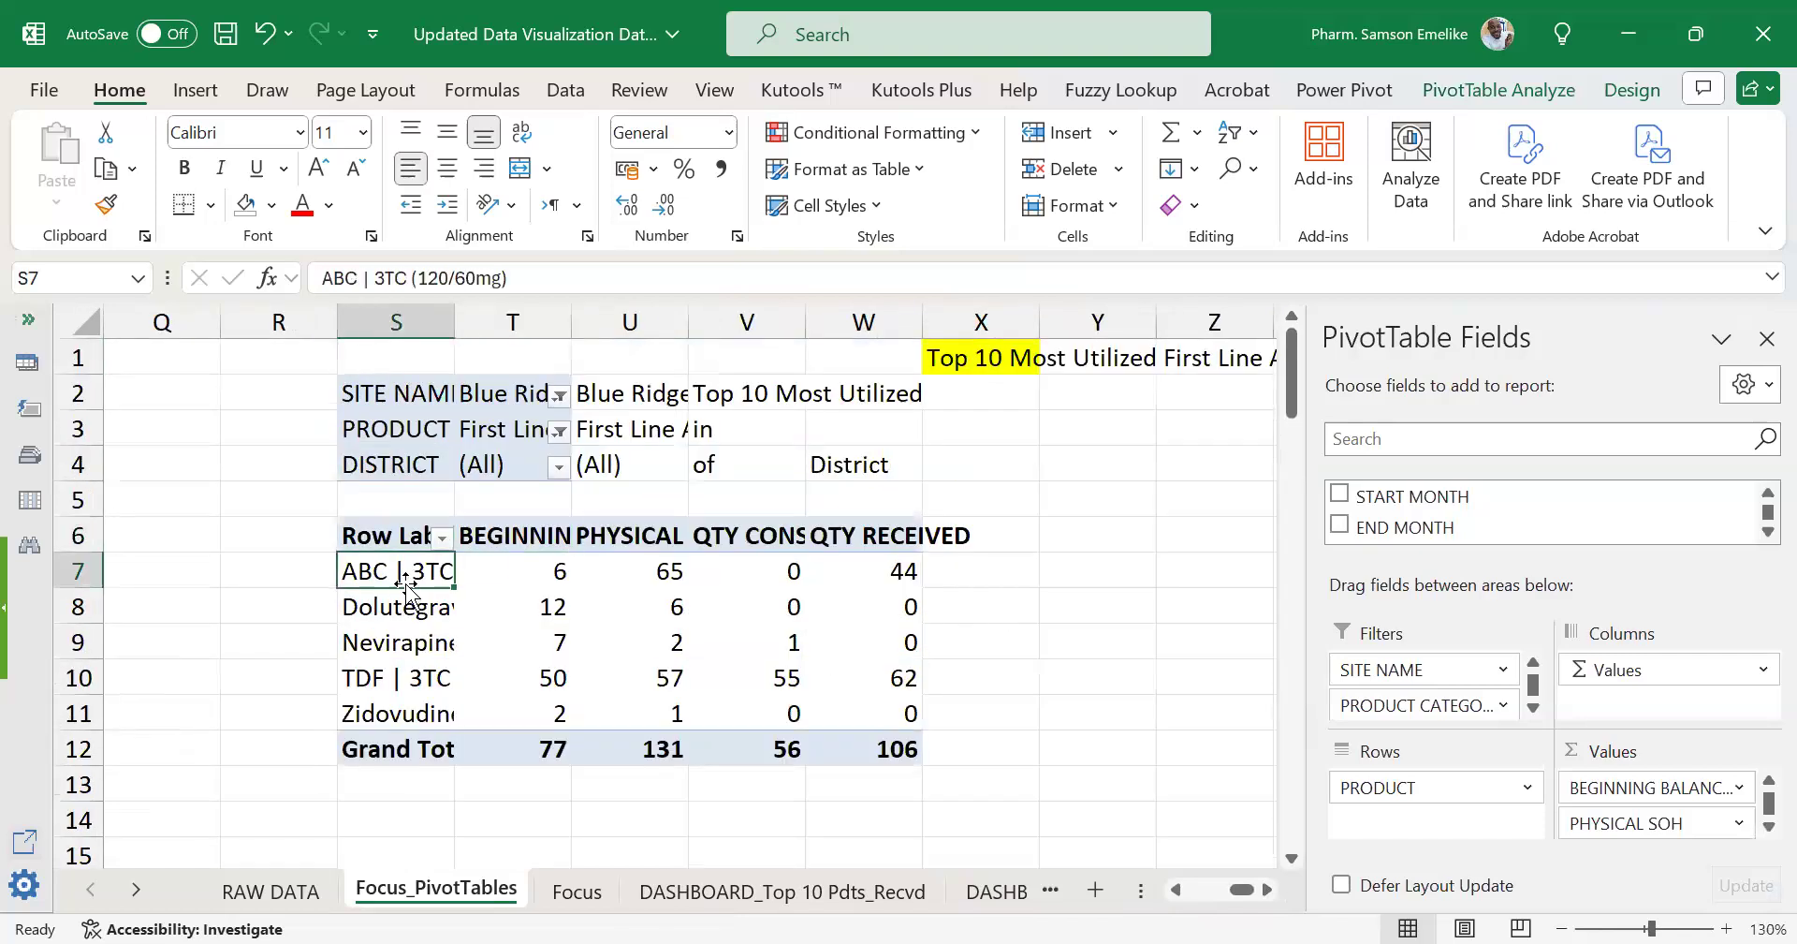
click(442, 538)
key(Escape)
drag(440, 576, 403, 713)
click(301, 614)
click(412, 585)
Filter the products in the third pivot, at S6, to the top 10 items by PHYSICAL SOH.
click(438, 539)
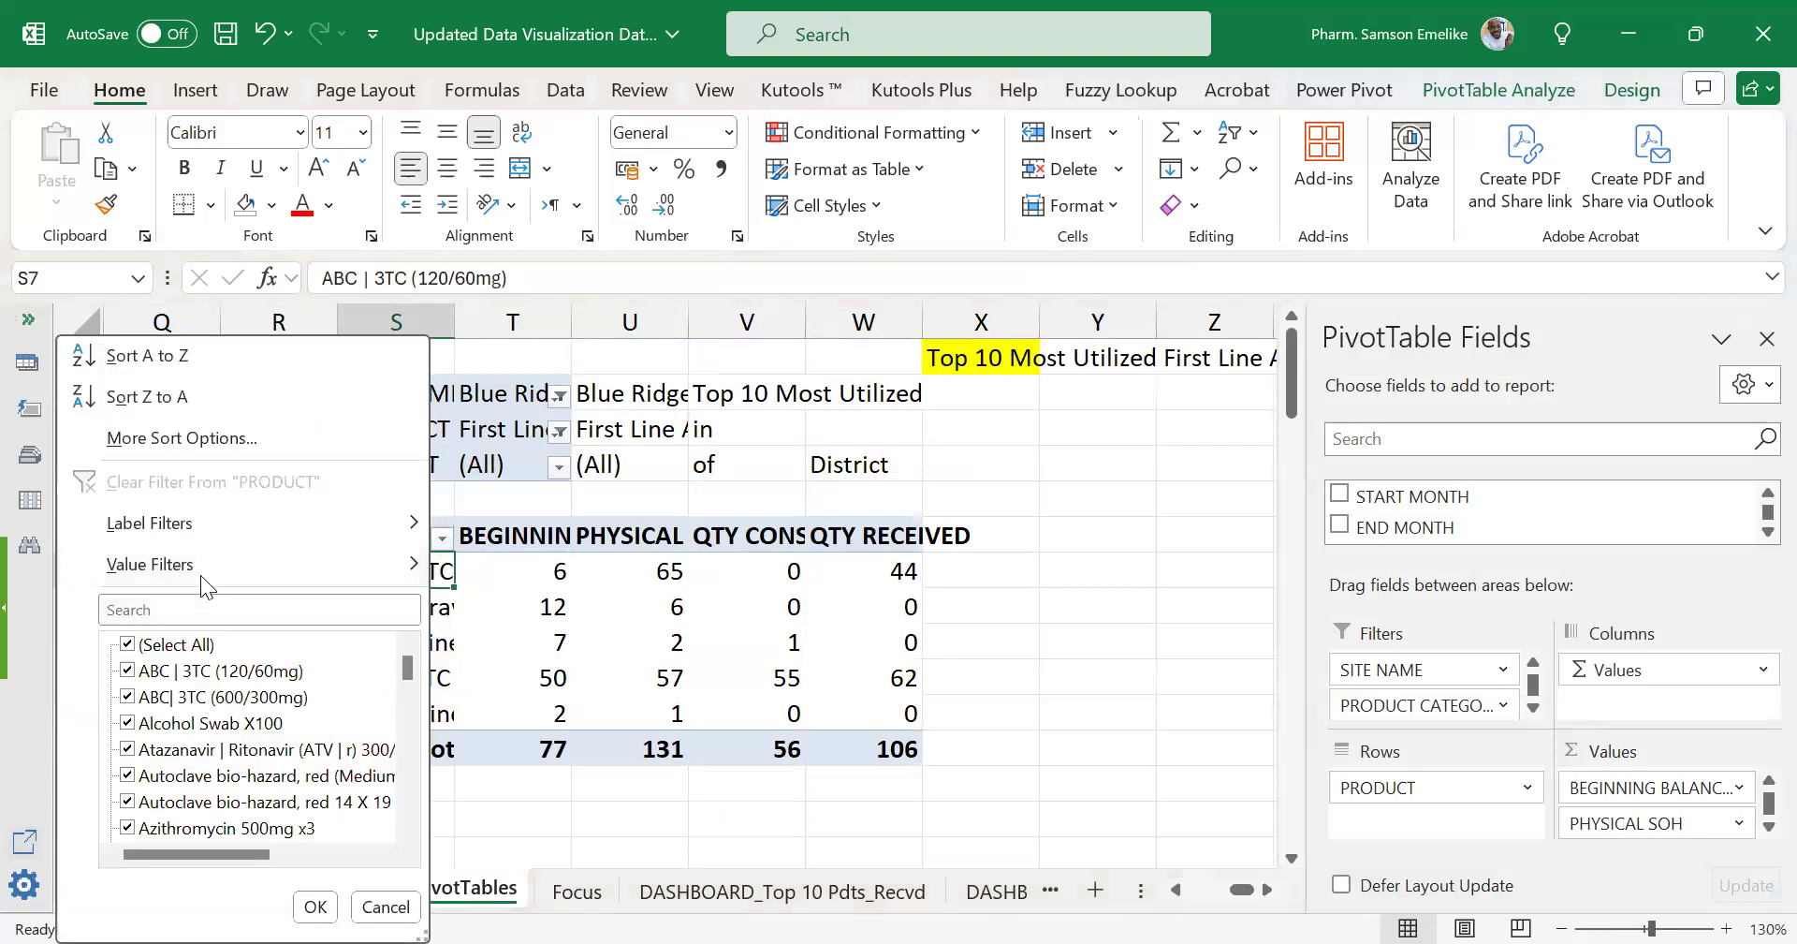
mouse_move(195, 558)
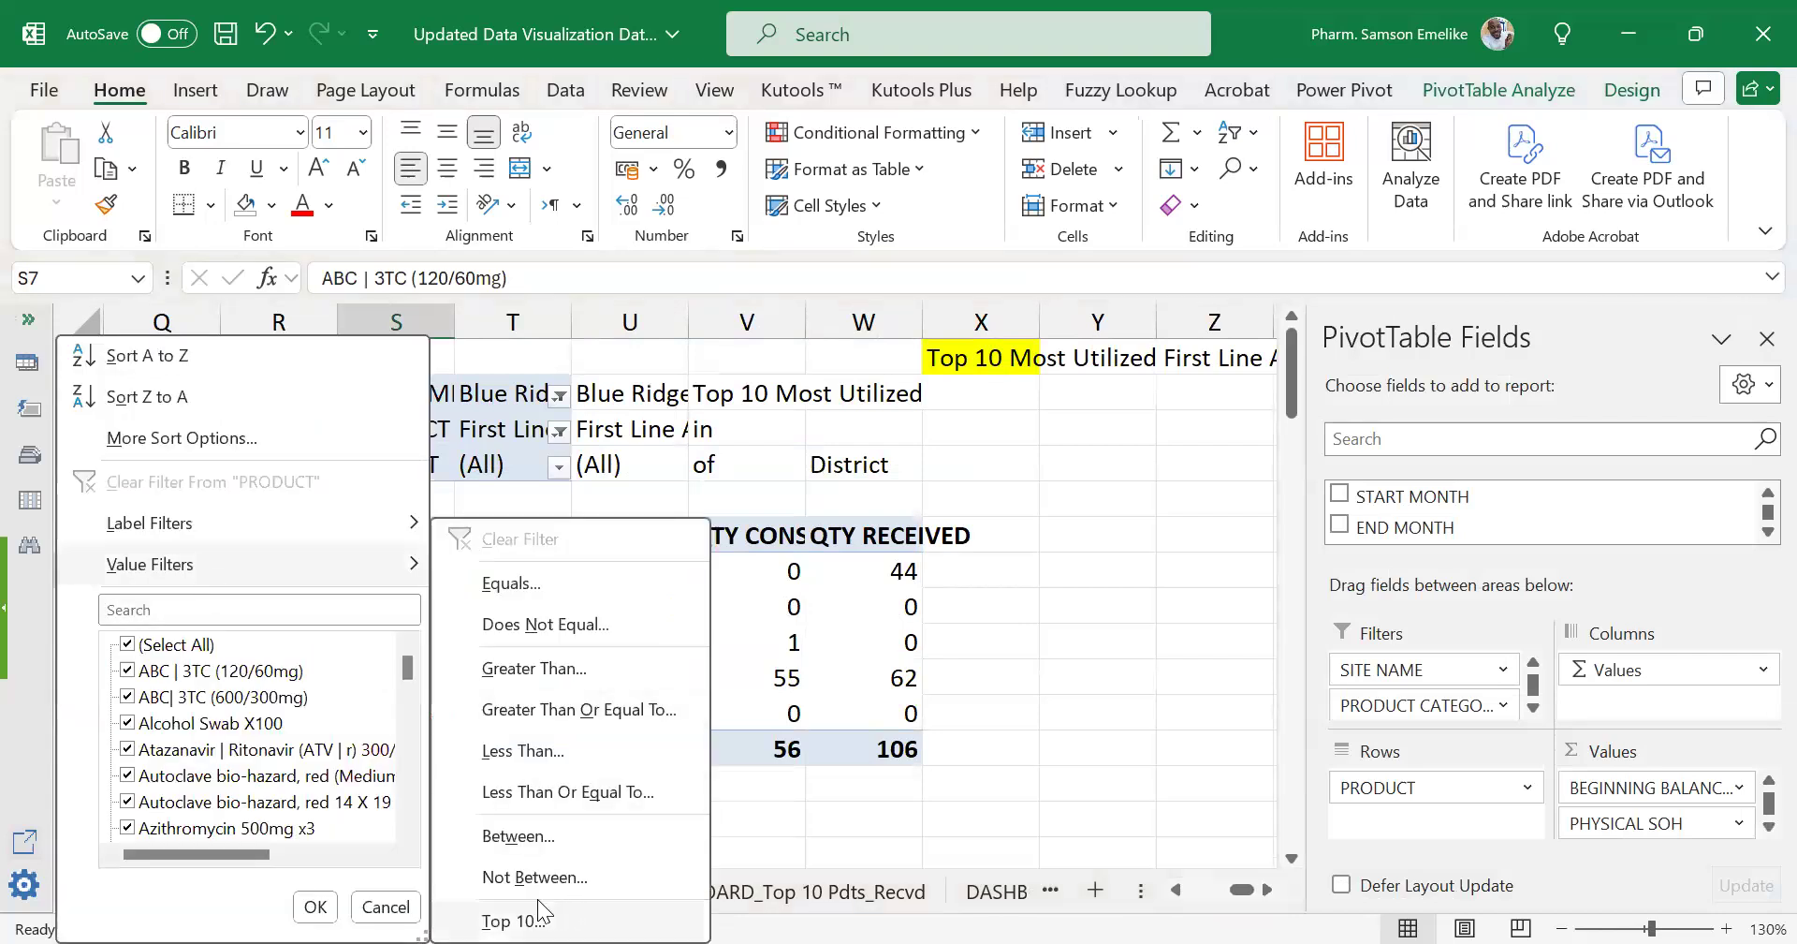
click(560, 915)
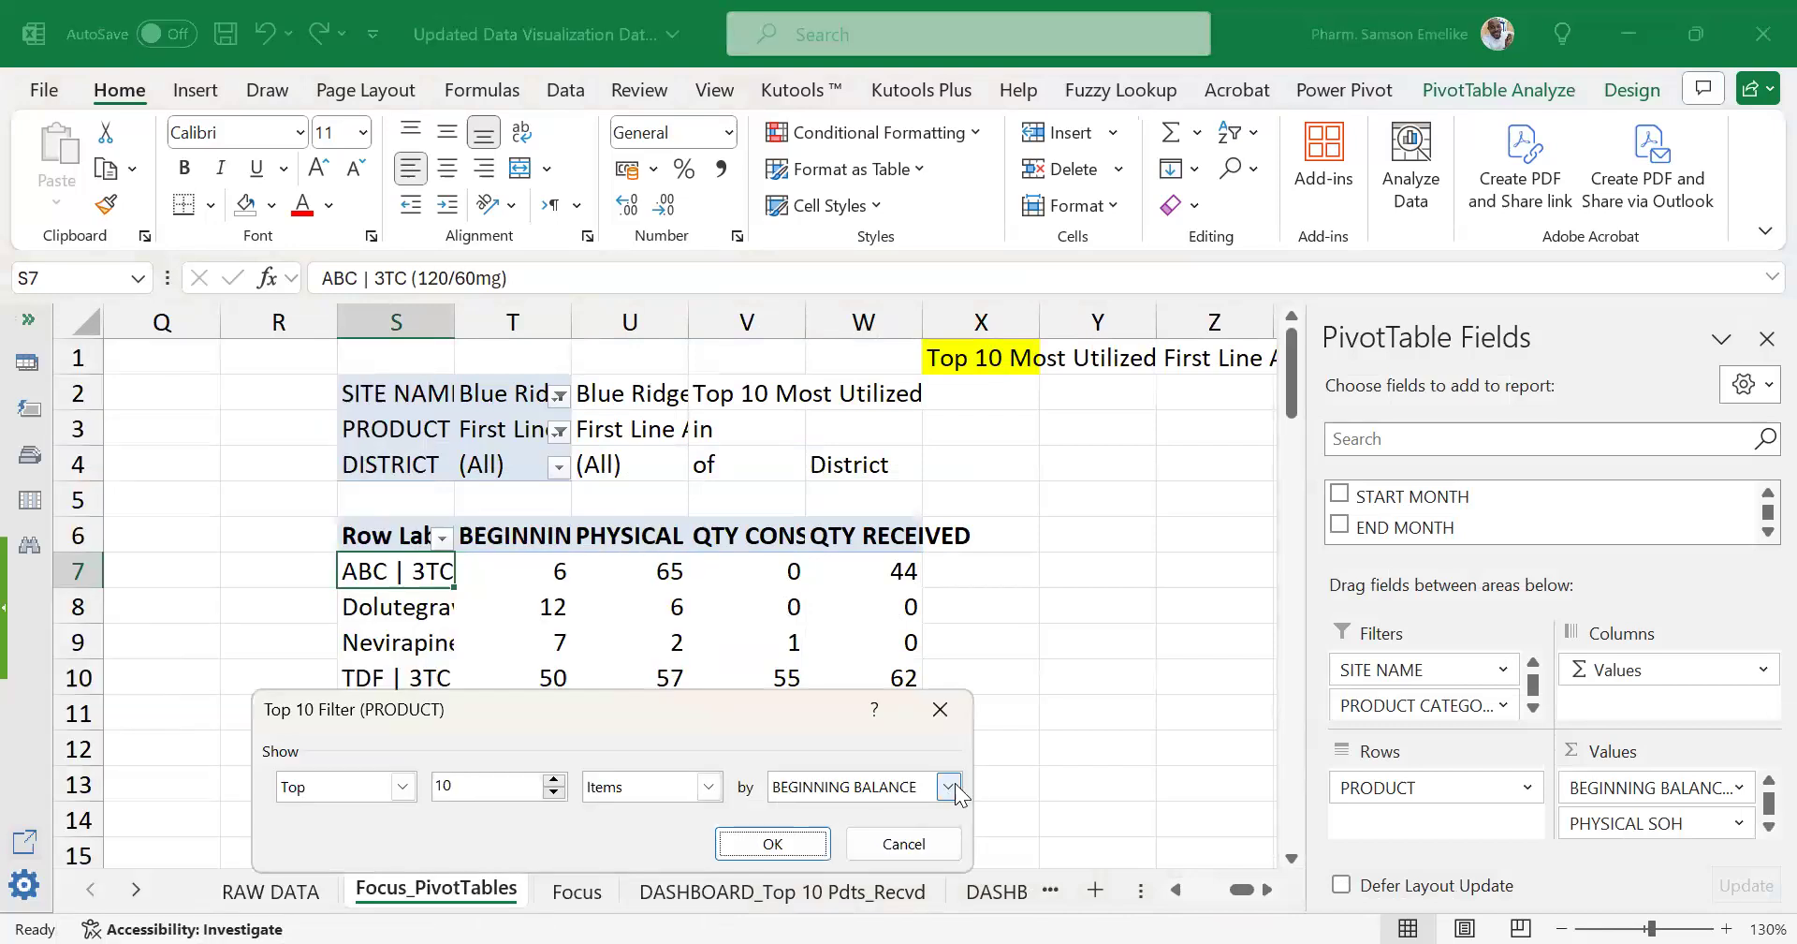
click(948, 788)
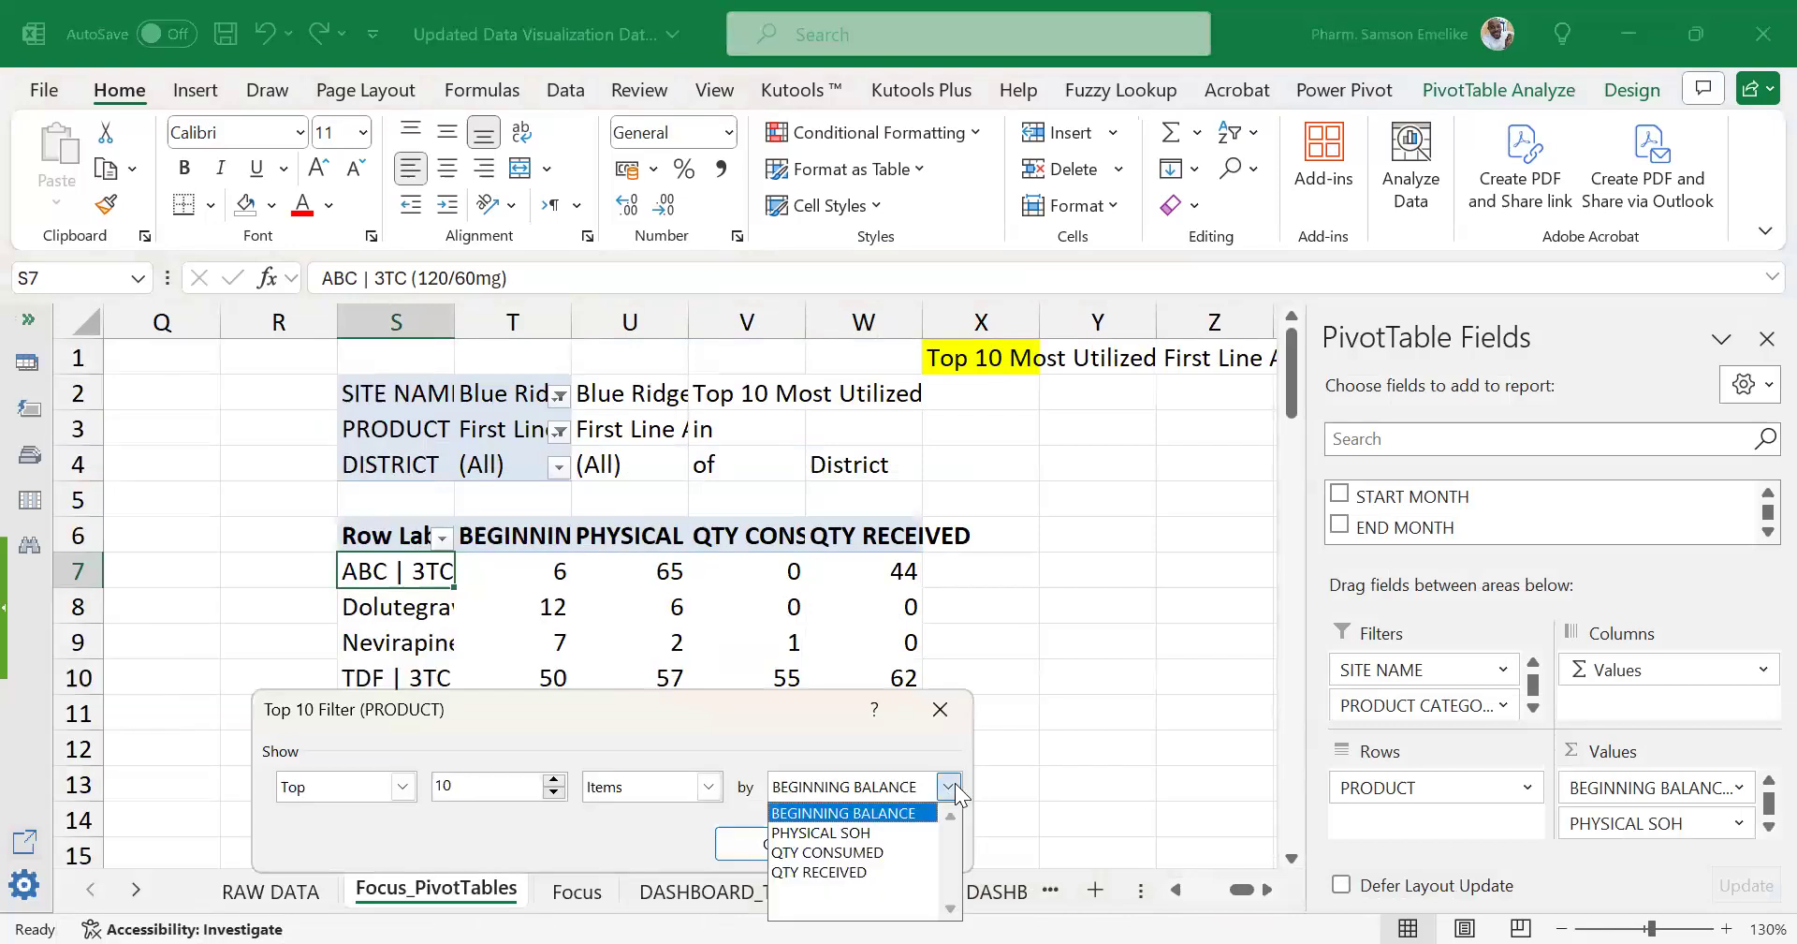
click(867, 833)
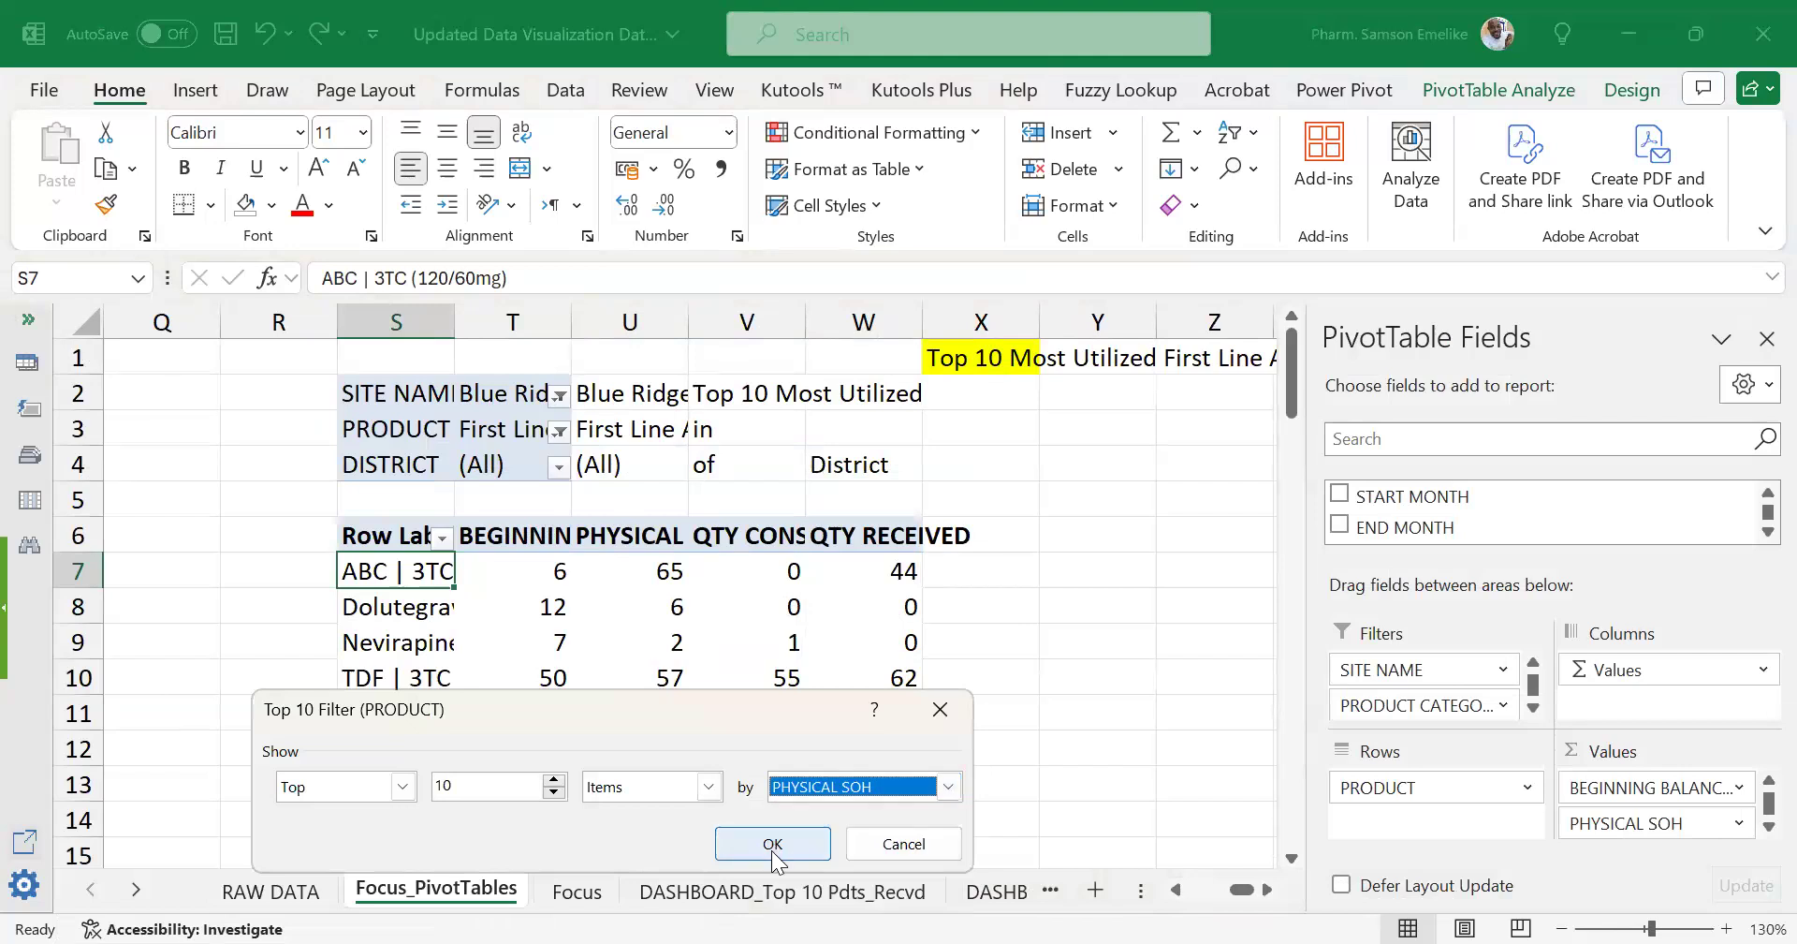
key(Return)
Filter the products in the second pivot, at K6, to the top 10 items by QTY RECEIVED.
scroll(1188, 857, left, 3)
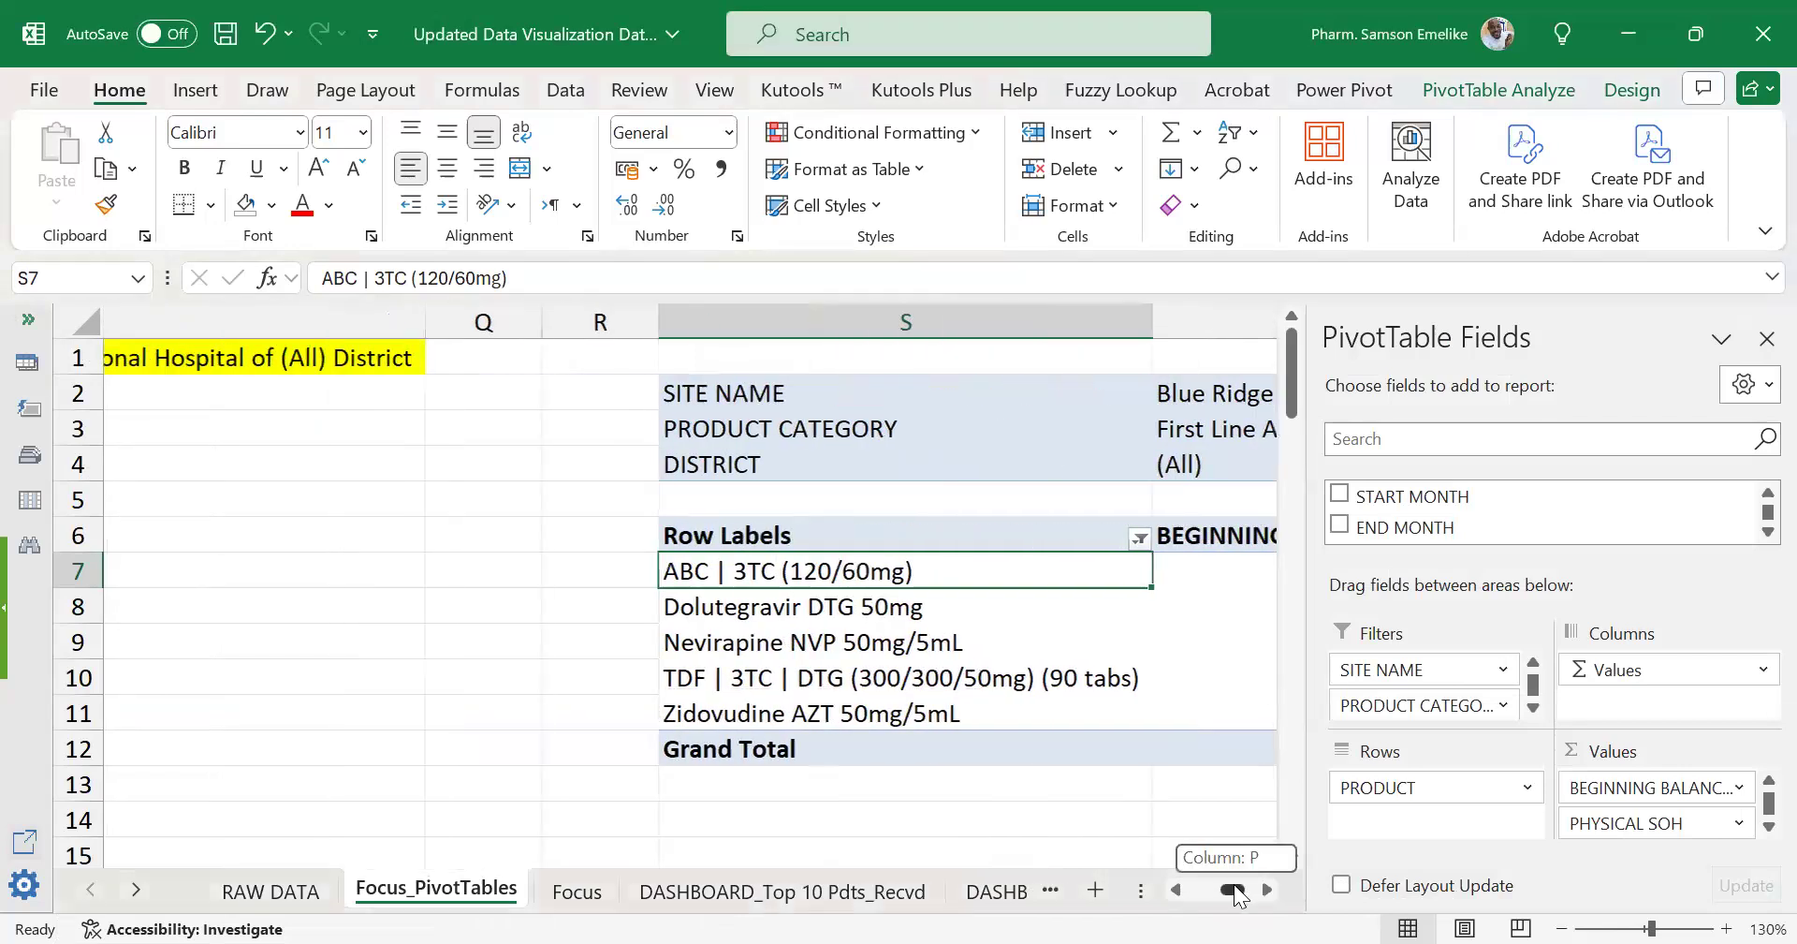
drag(1234, 889, 1213, 894)
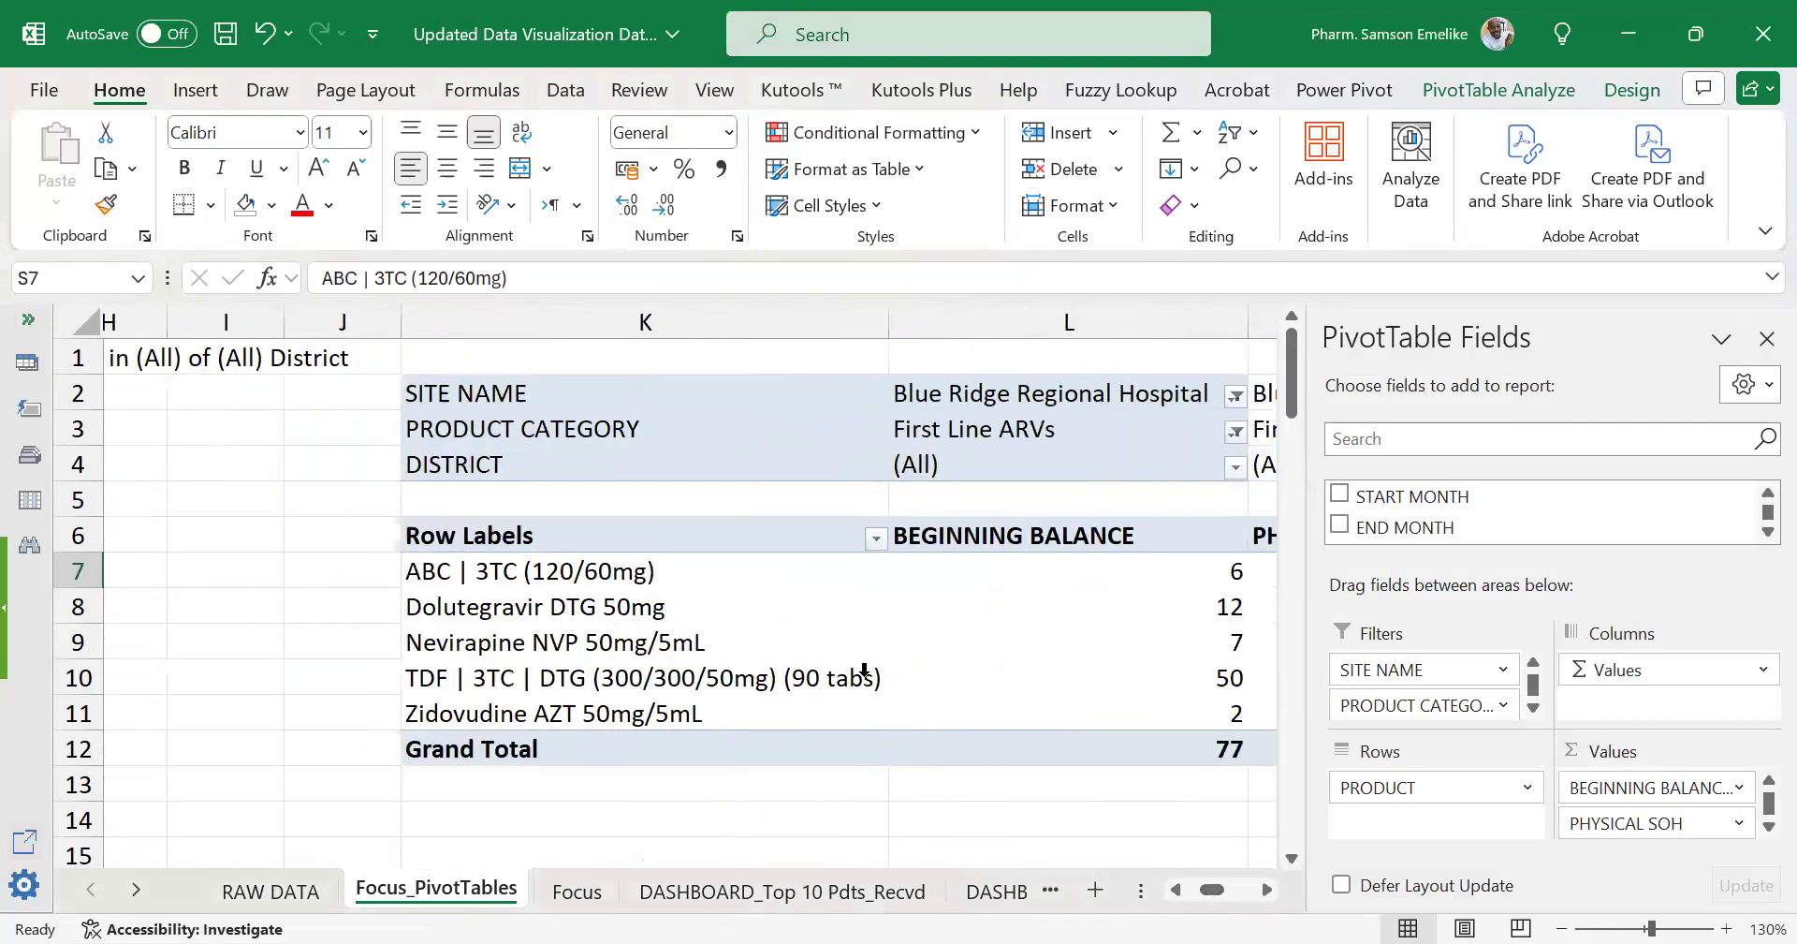
click(875, 537)
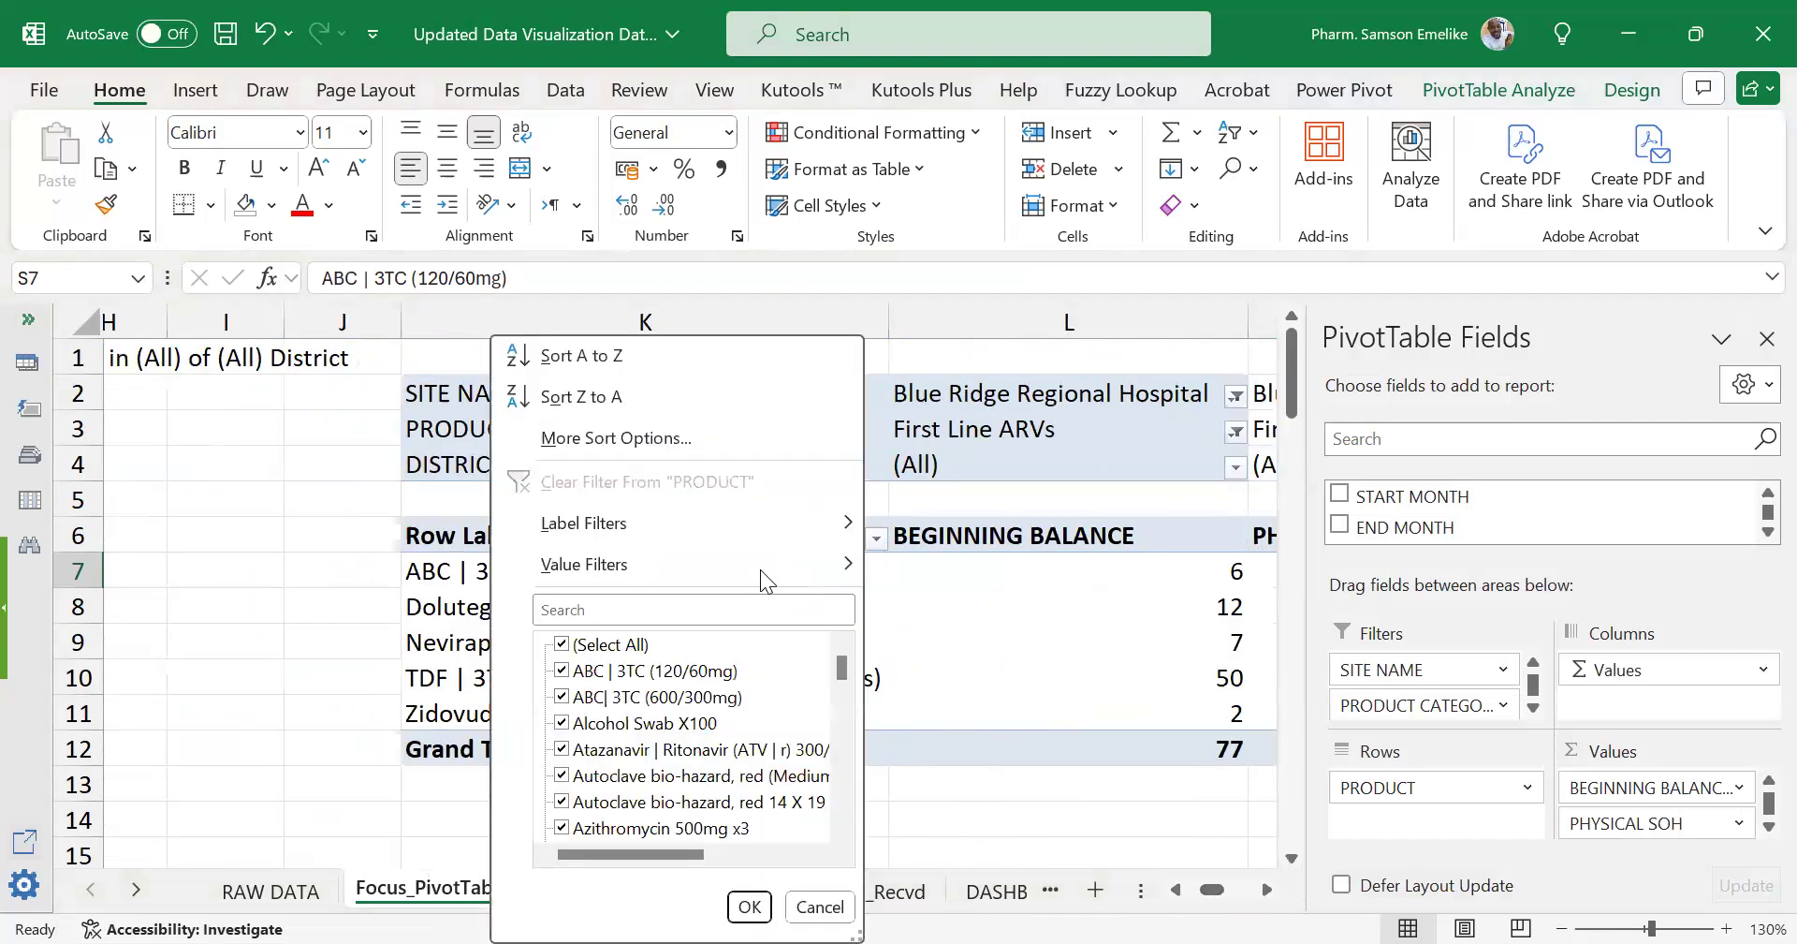
click(593, 564)
click(978, 913)
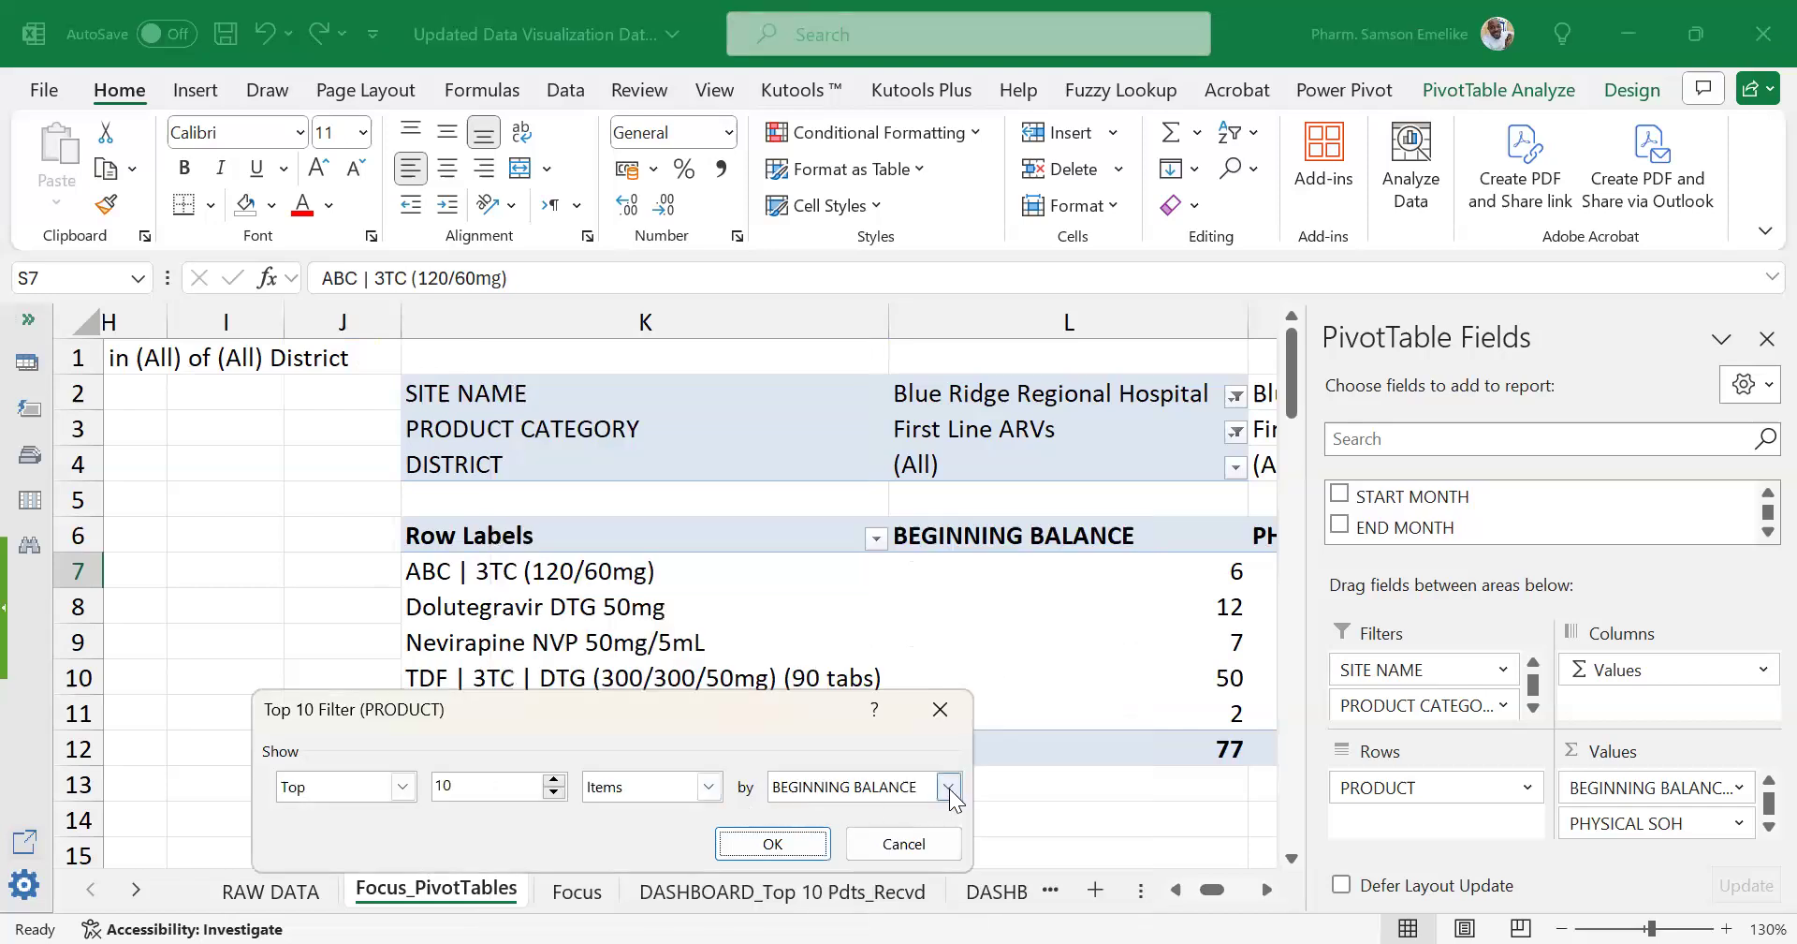
click(949, 786)
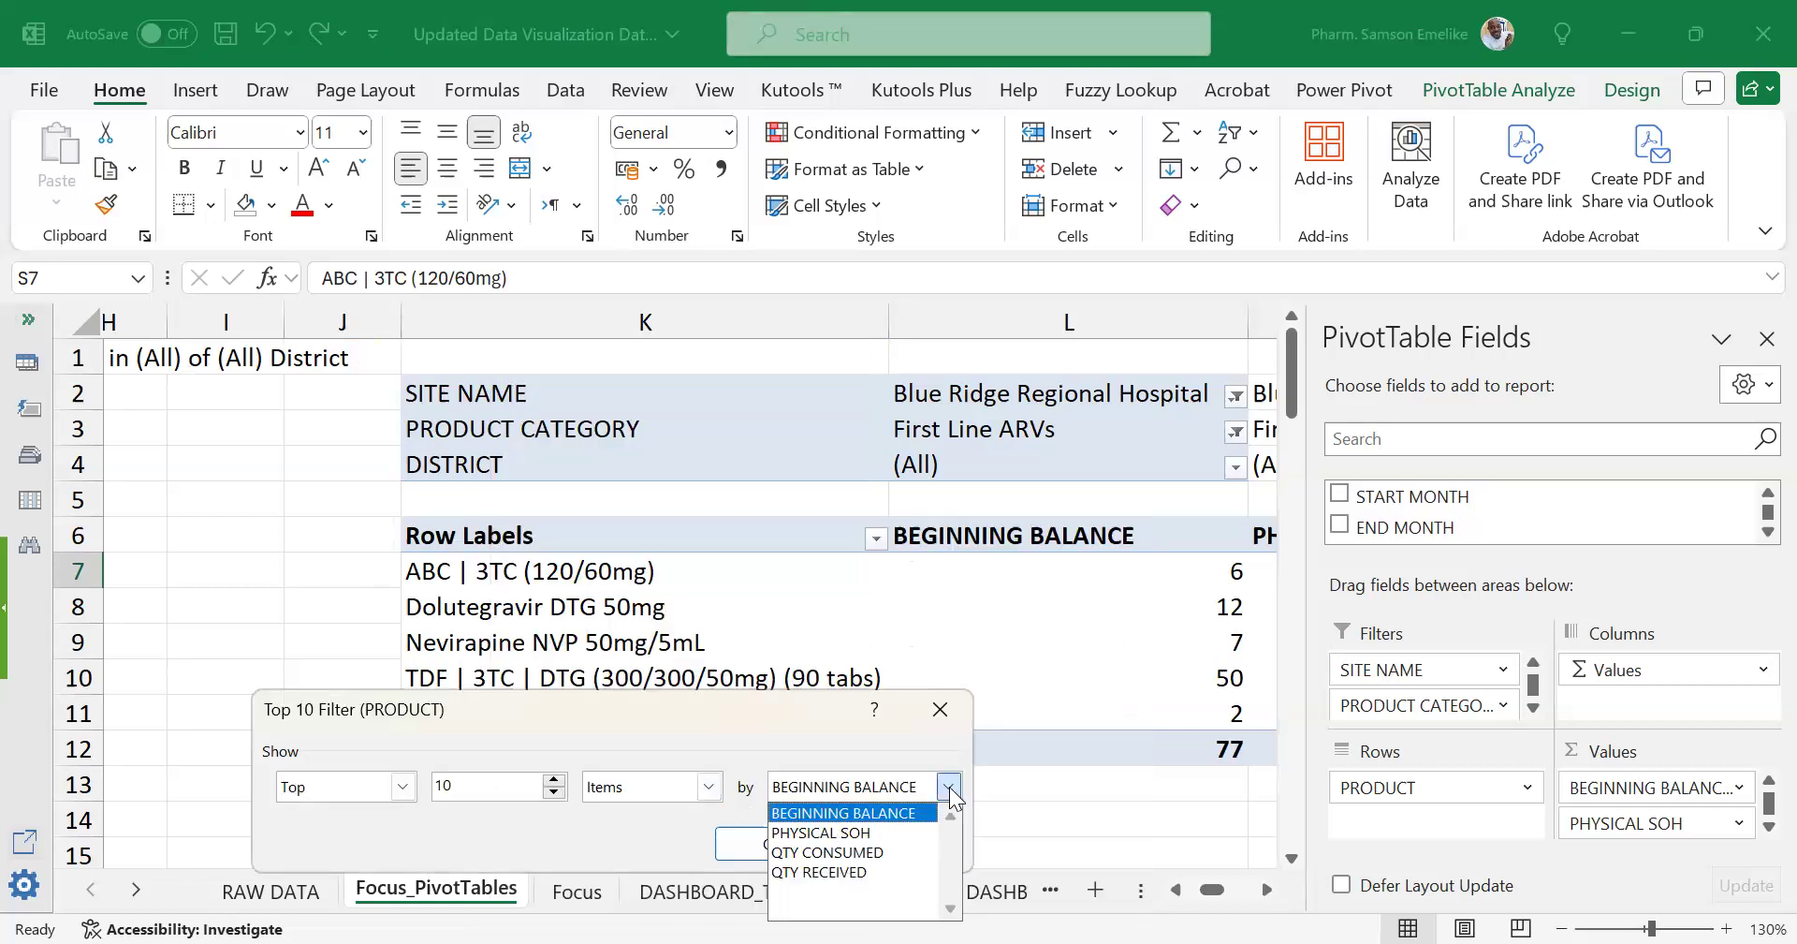
click(840, 872)
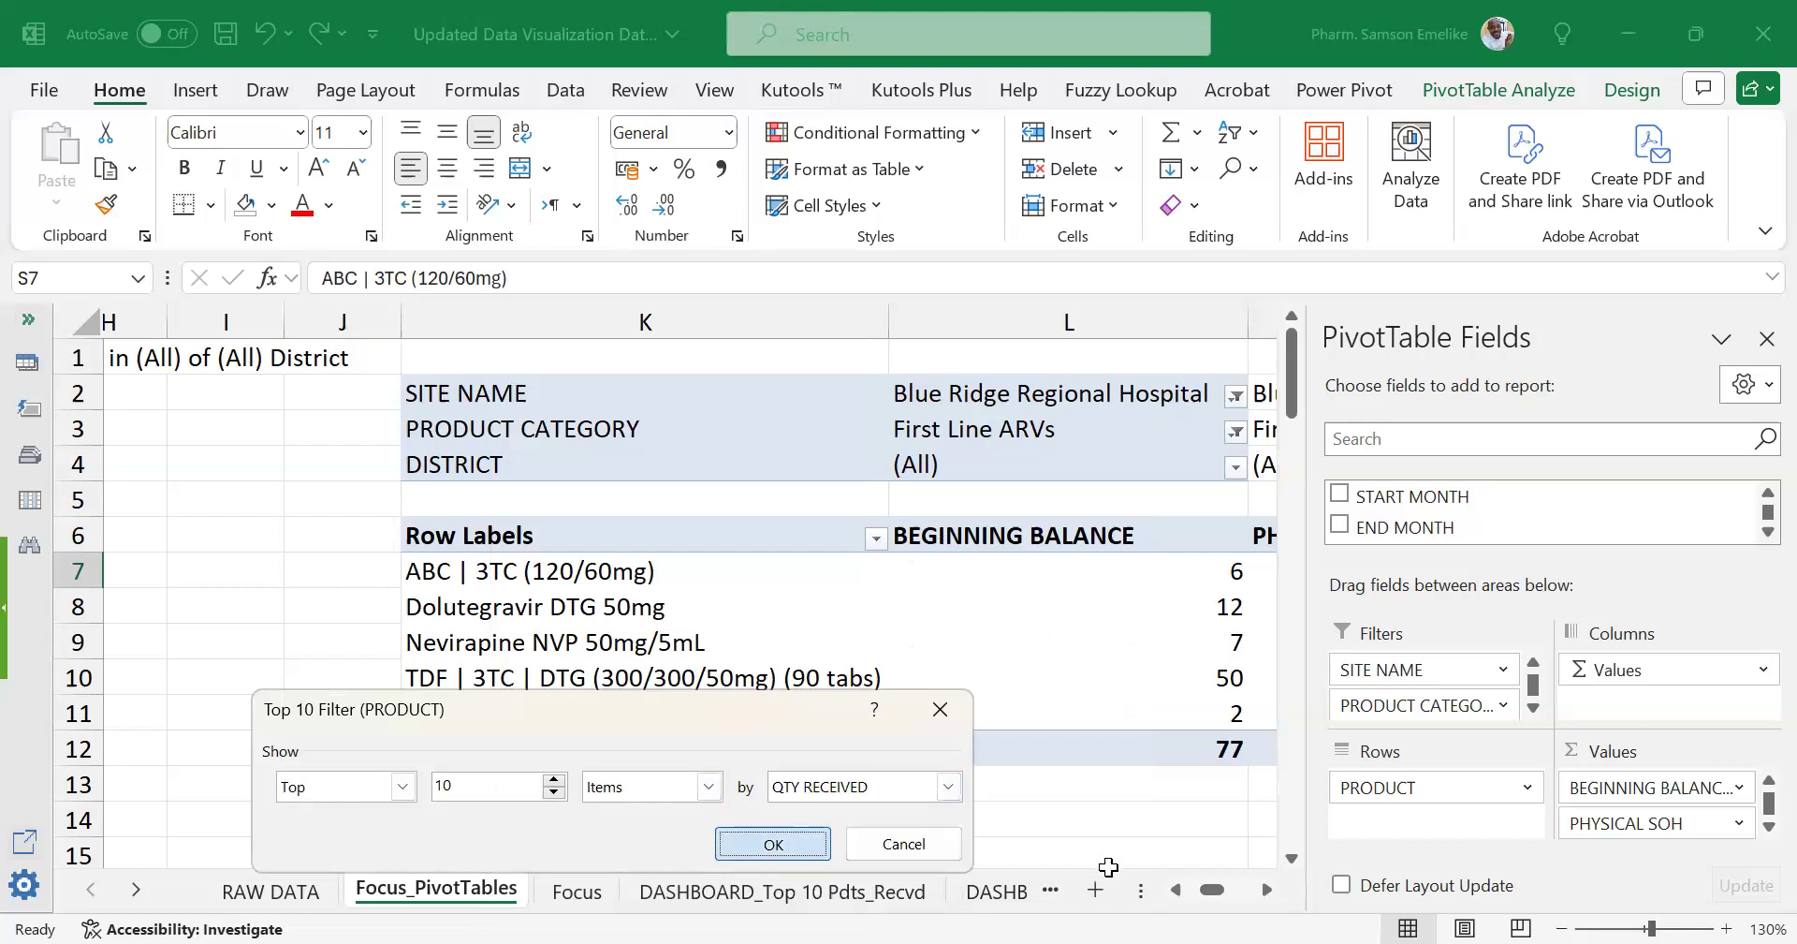
click(800, 842)
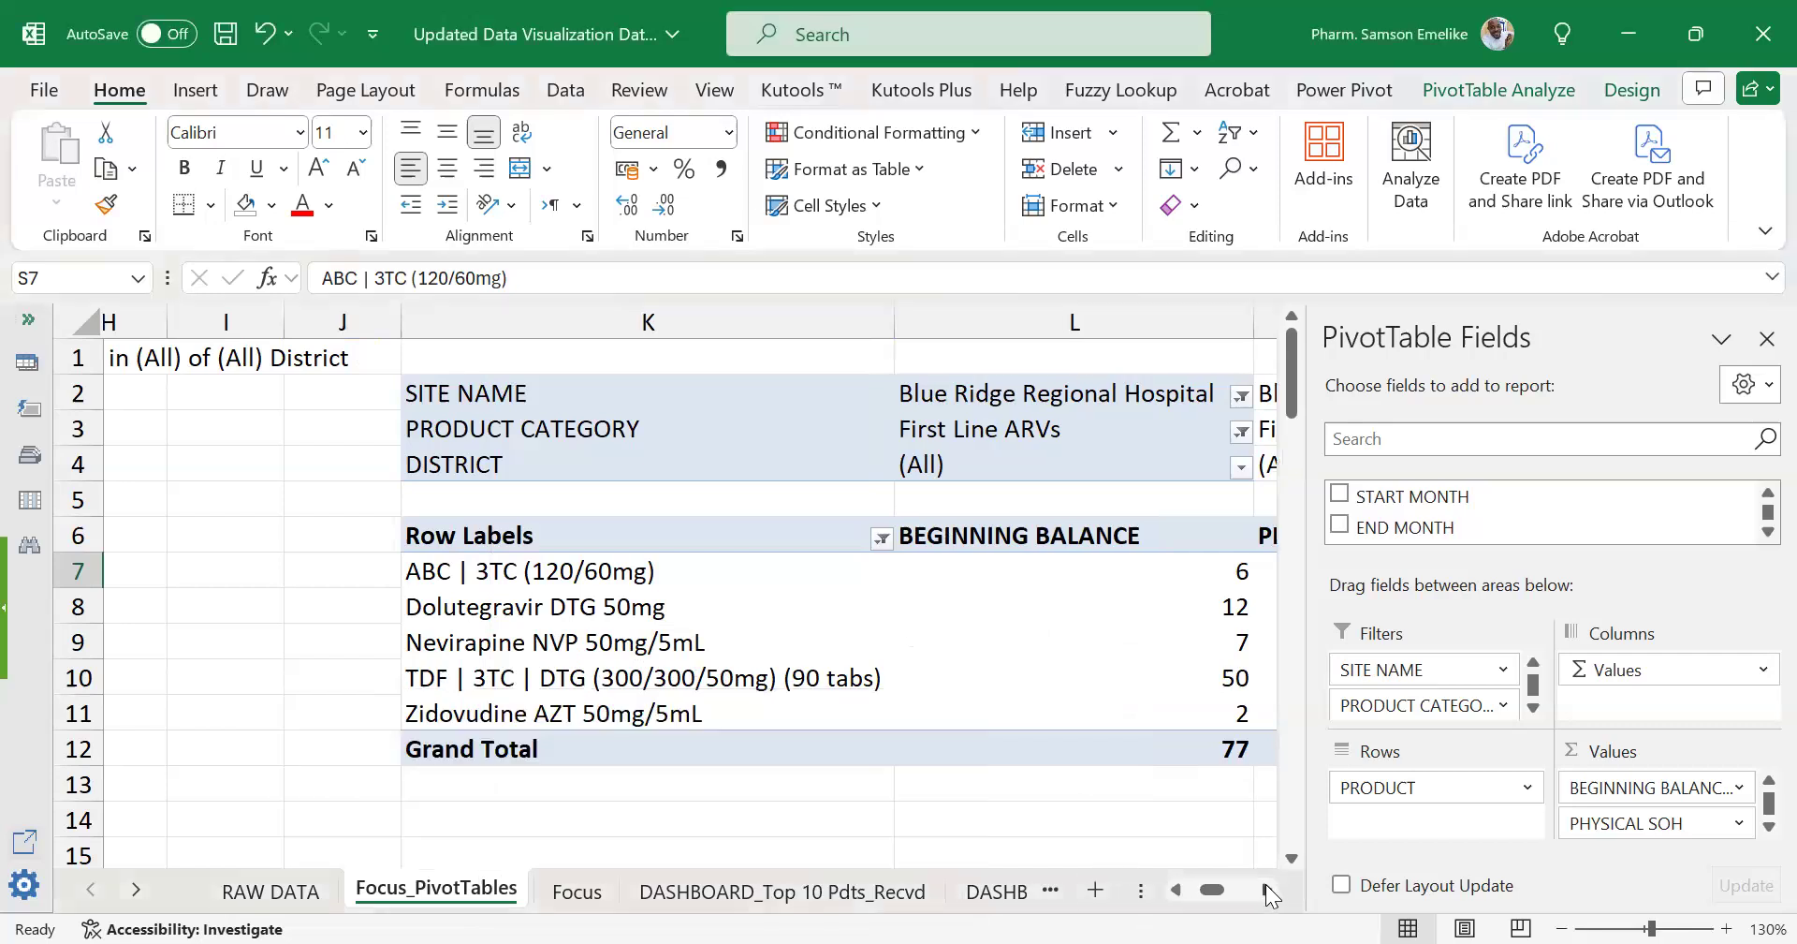
Select cell M8 in the second pivot and narrow columns K and L to make its table more compact.
click(1268, 893)
click(1268, 893)
click(1268, 893)
click(1269, 893)
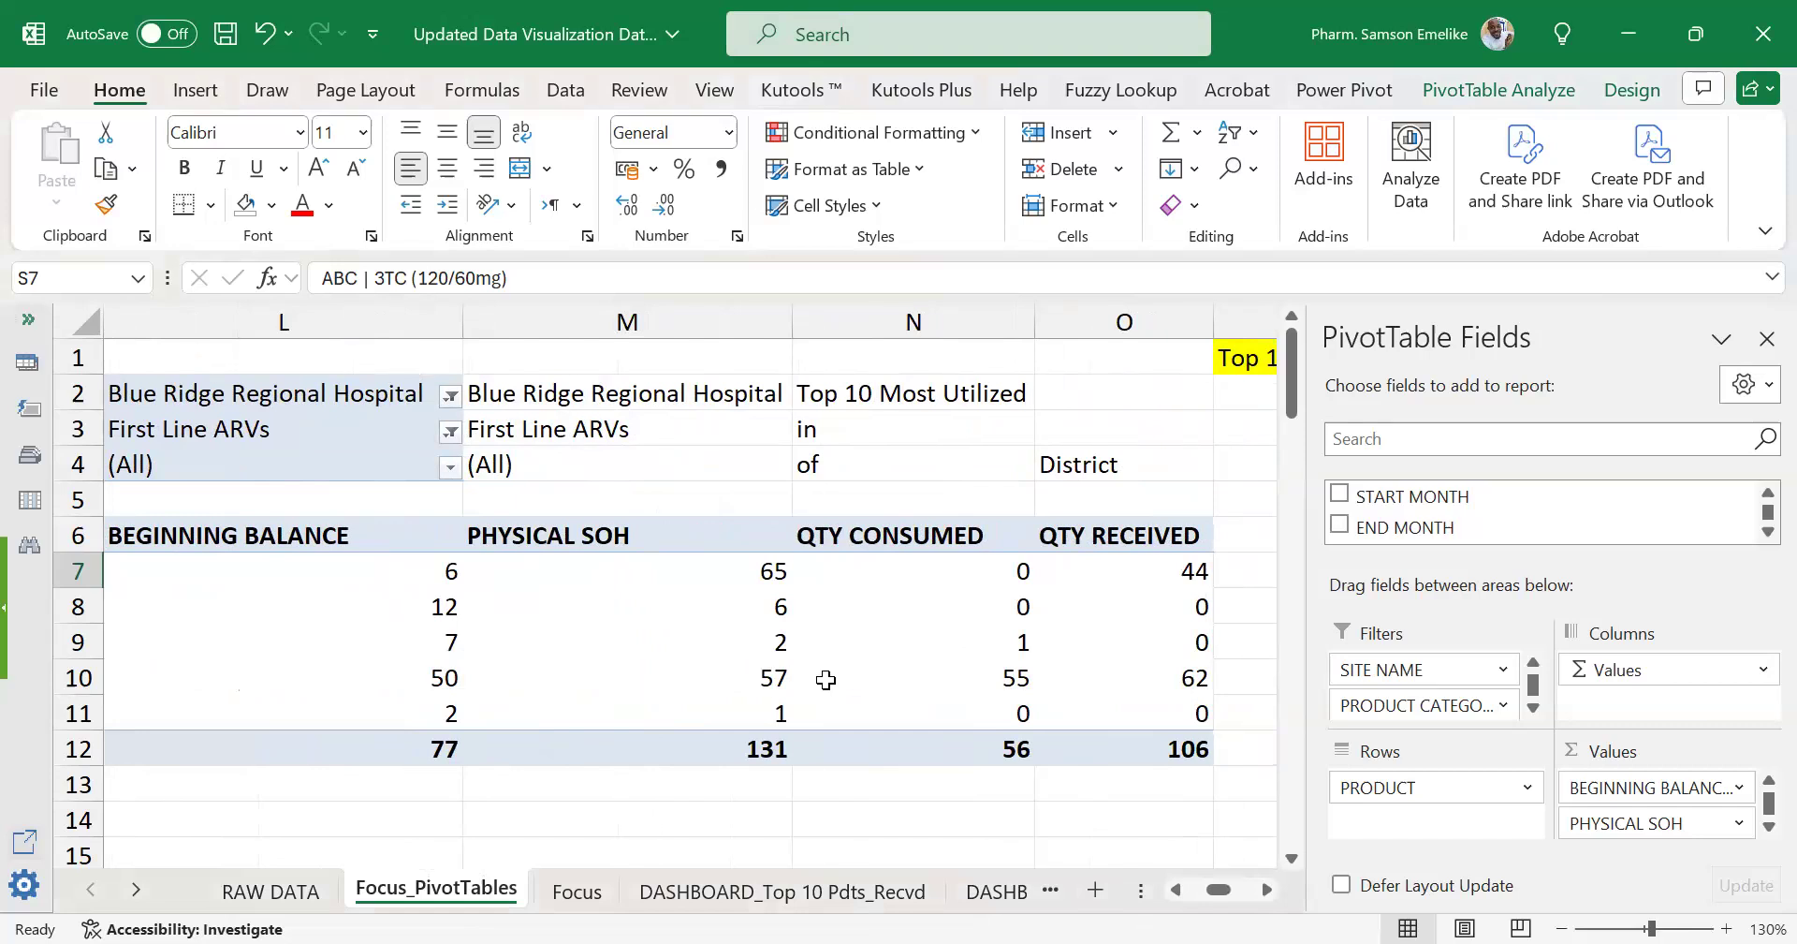
click(622, 618)
scroll(922, 644, down, 2)
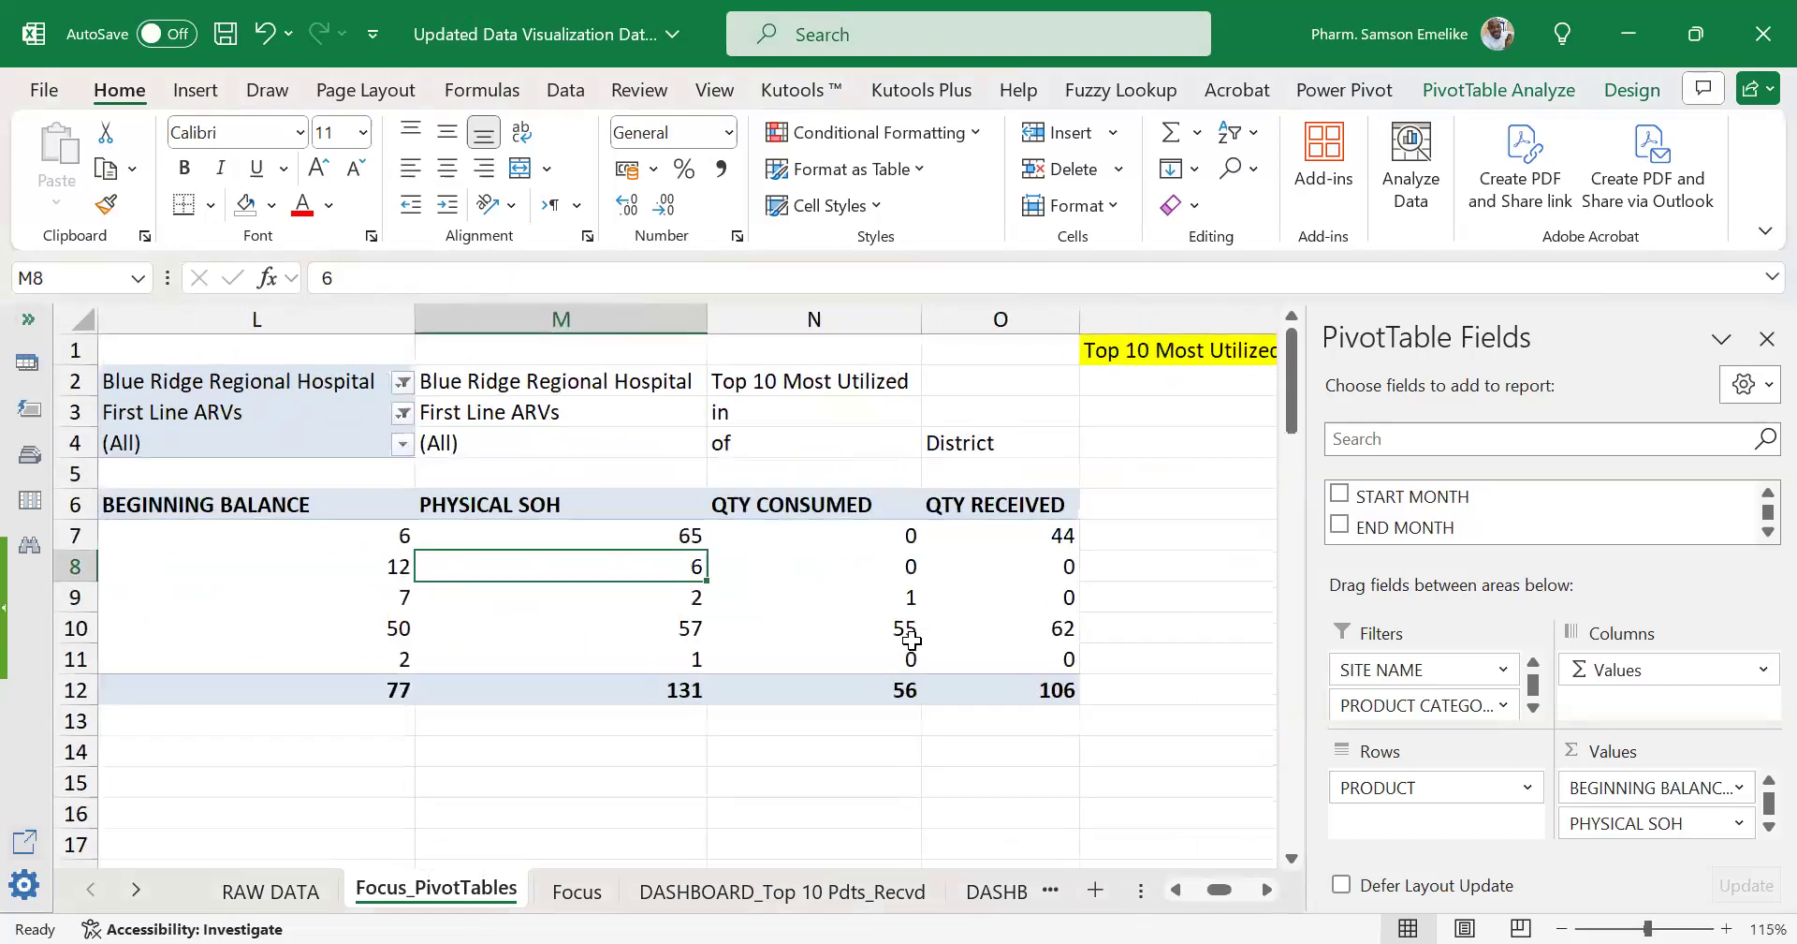
drag(1218, 894, 1143, 481)
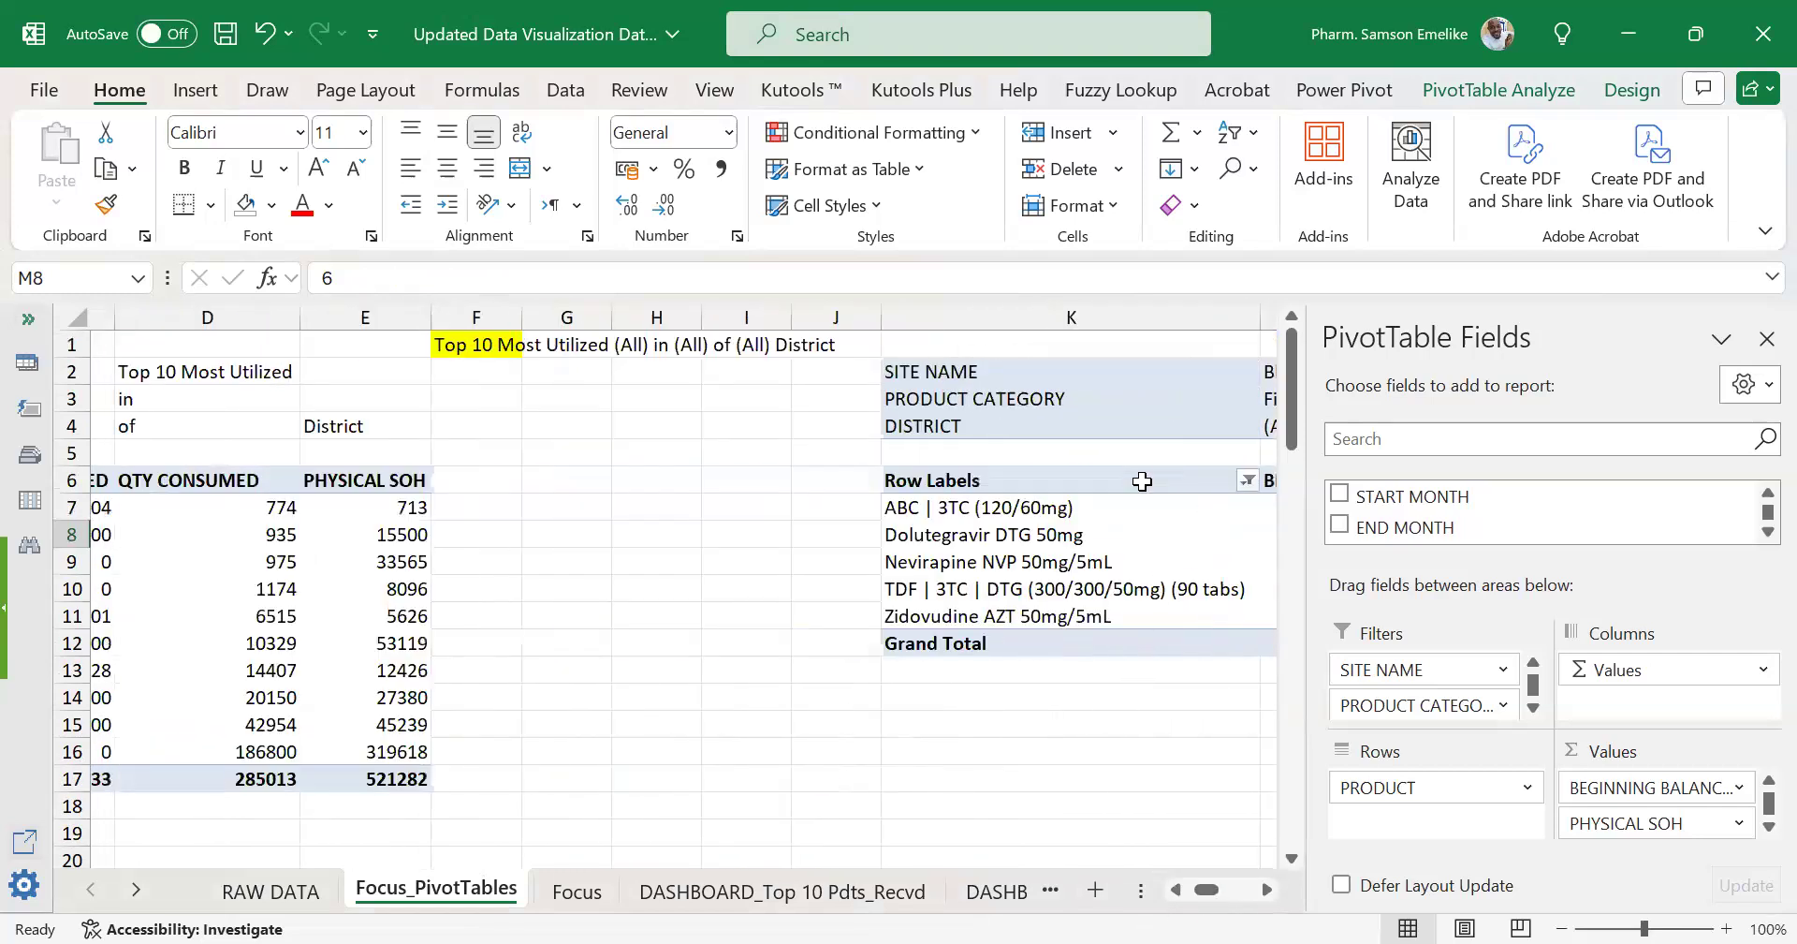
click(1264, 894)
click(1264, 894)
click(1263, 894)
drag(830, 316, 702, 317)
drag(979, 317, 871, 317)
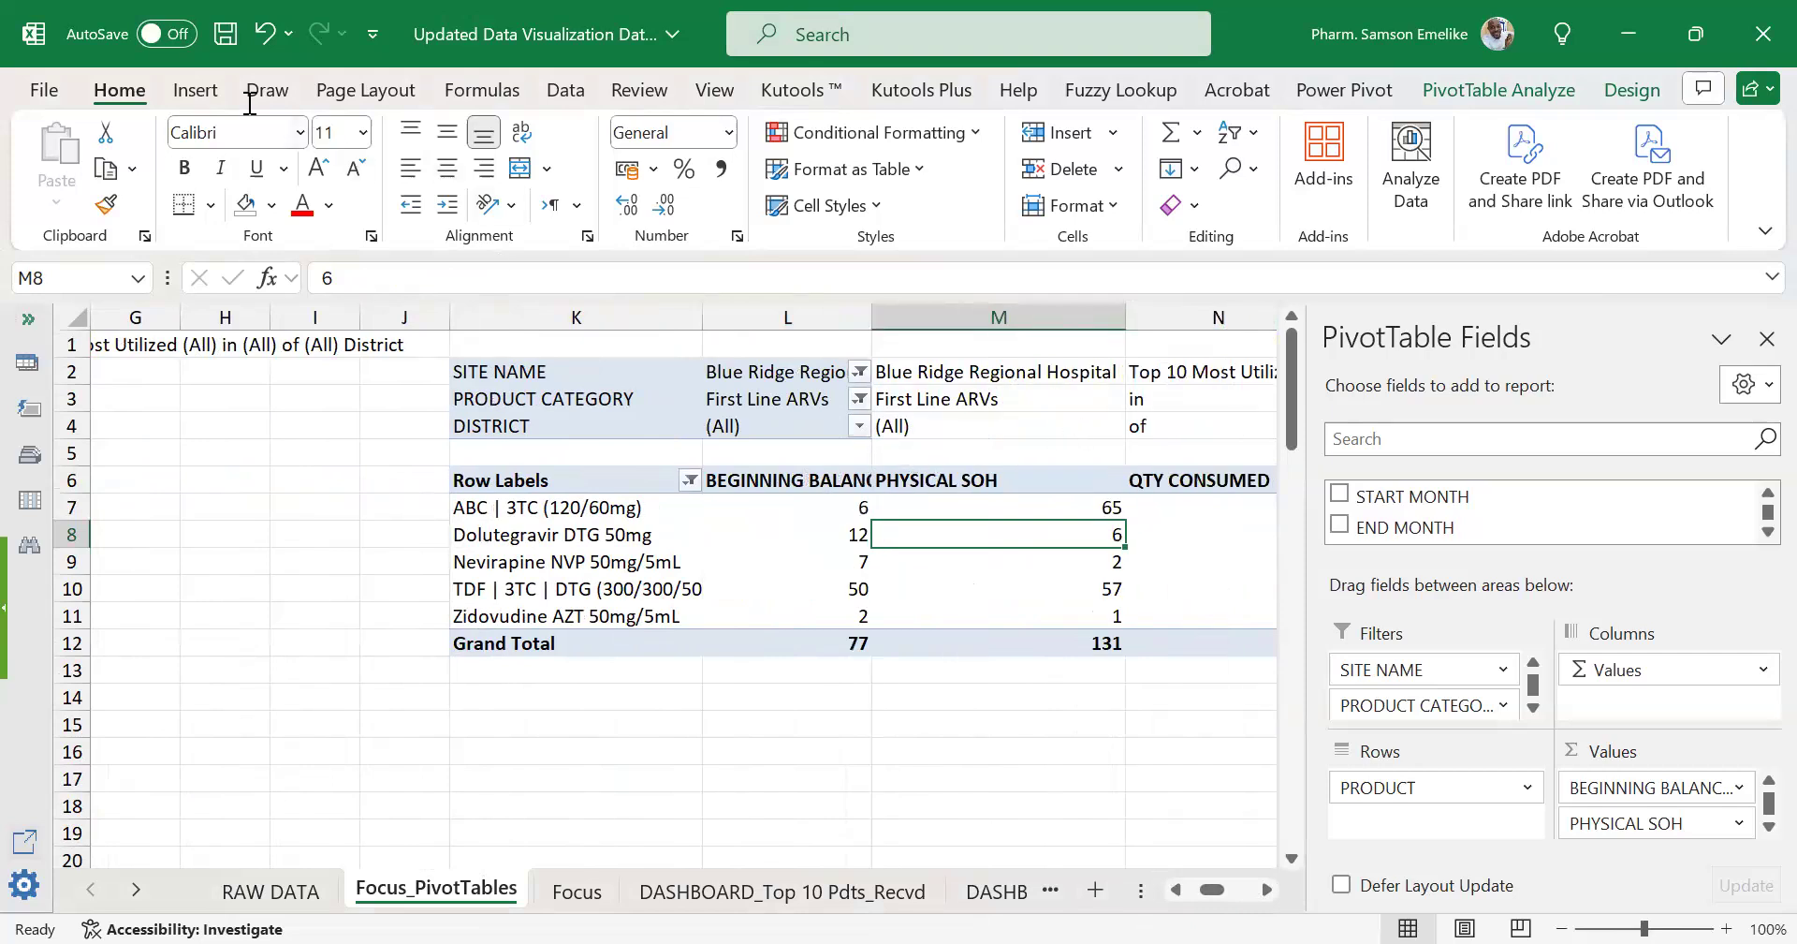
Insert a 2-D clustered column PivotChart from the second pivot and widen it.
click(196, 90)
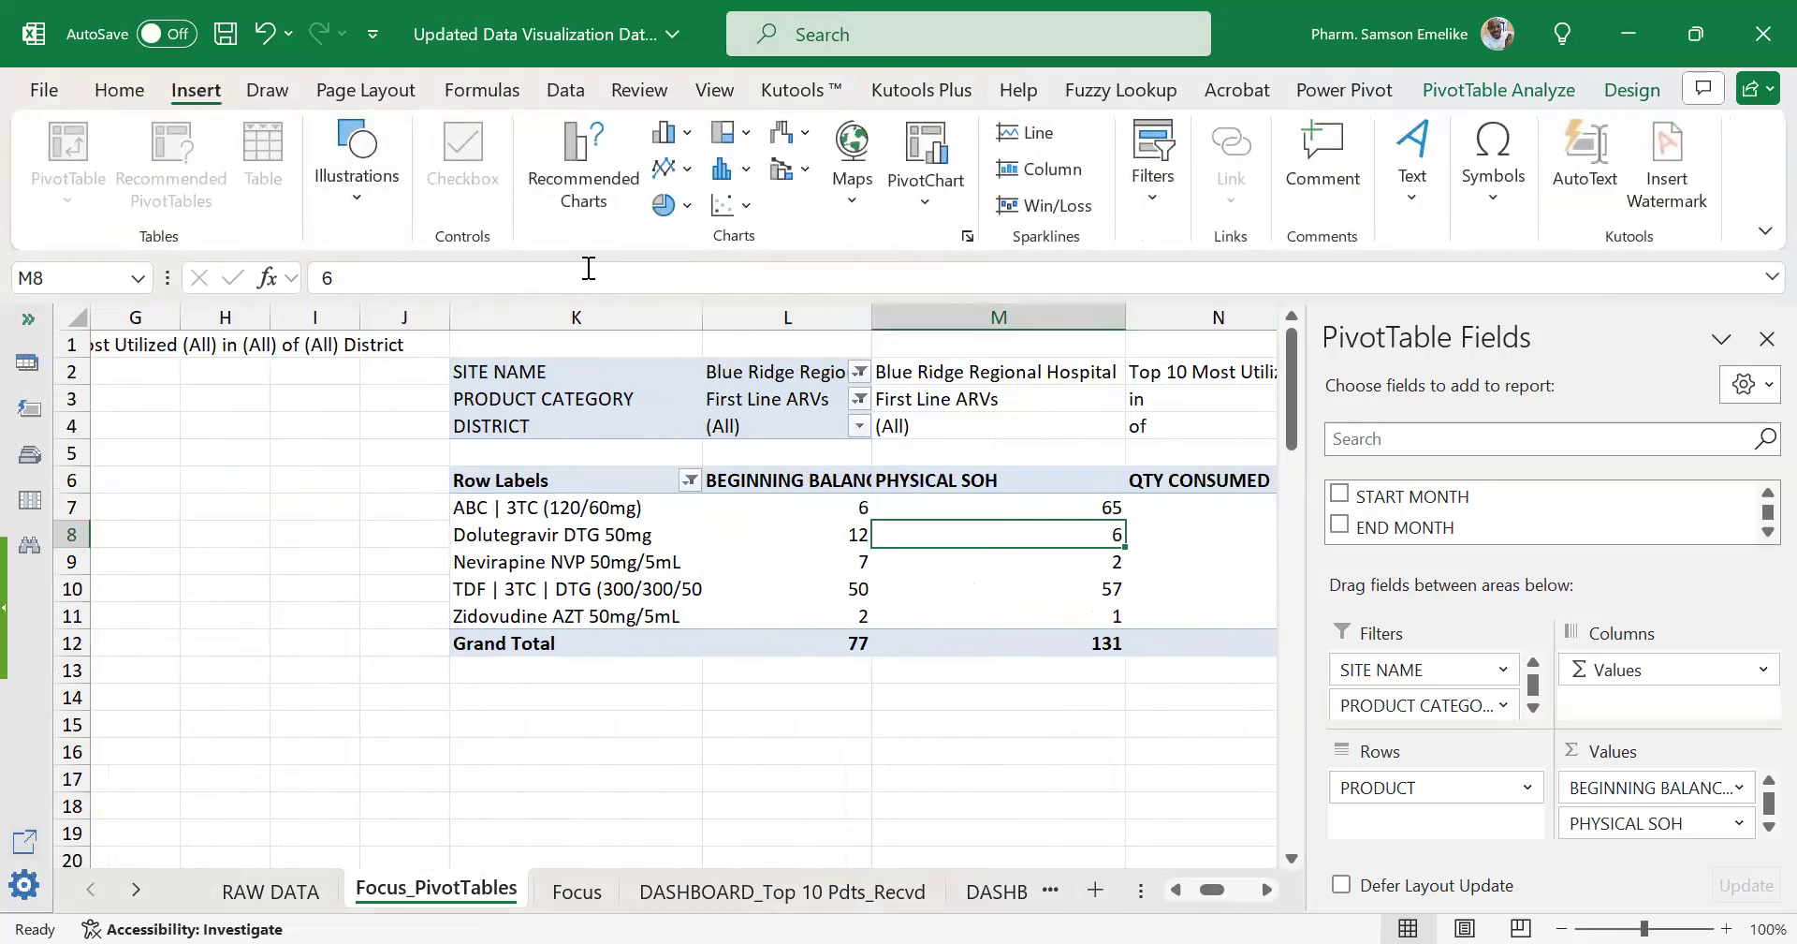
click(670, 133)
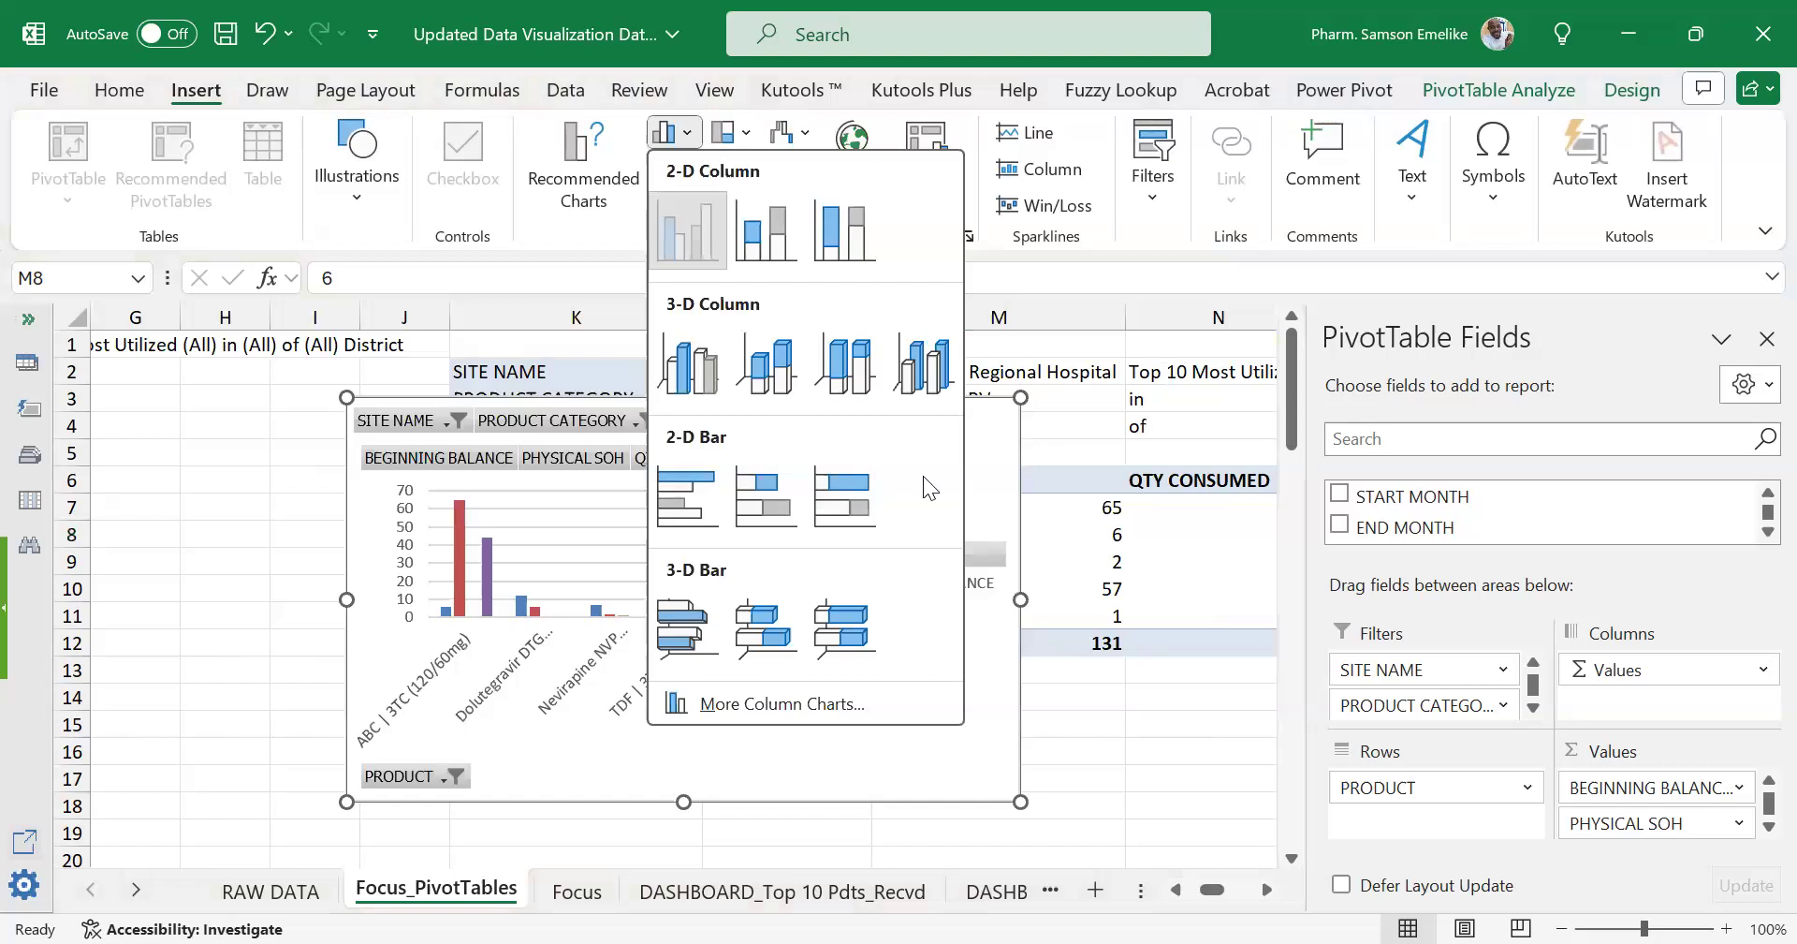
click(1011, 604)
drag(1020, 605, 1153, 601)
Hide all field buttons on the new column chart and place its legend at the bottom.
click(1043, 560)
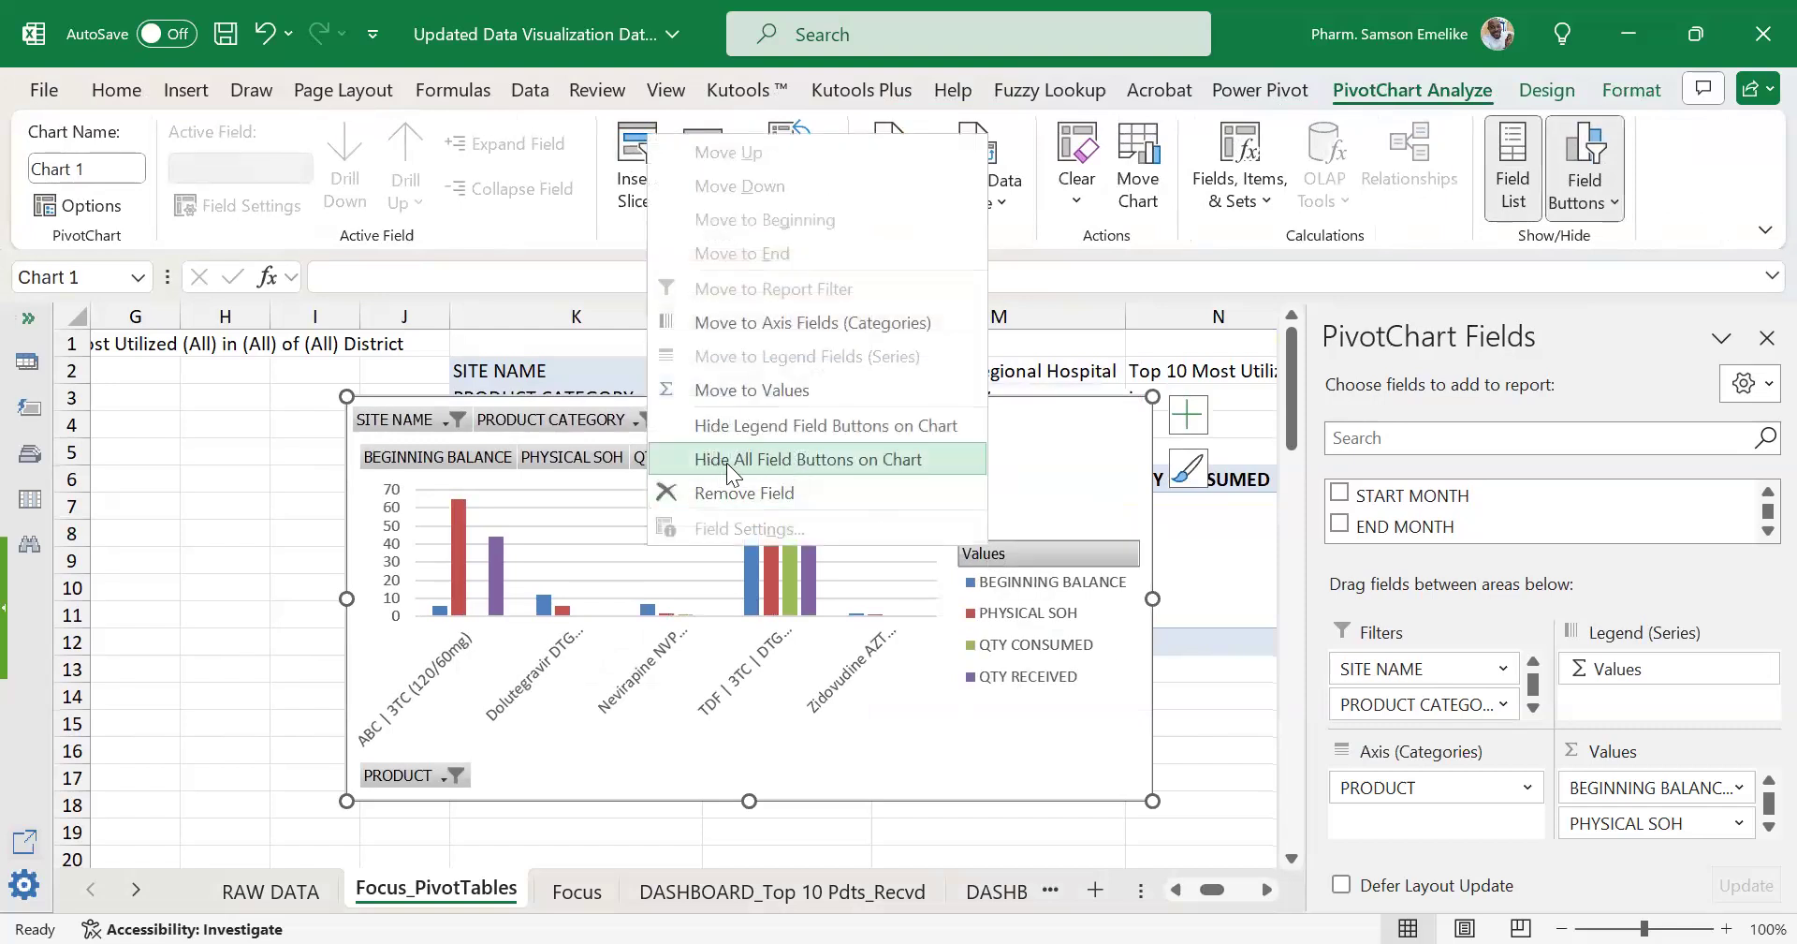
click(779, 462)
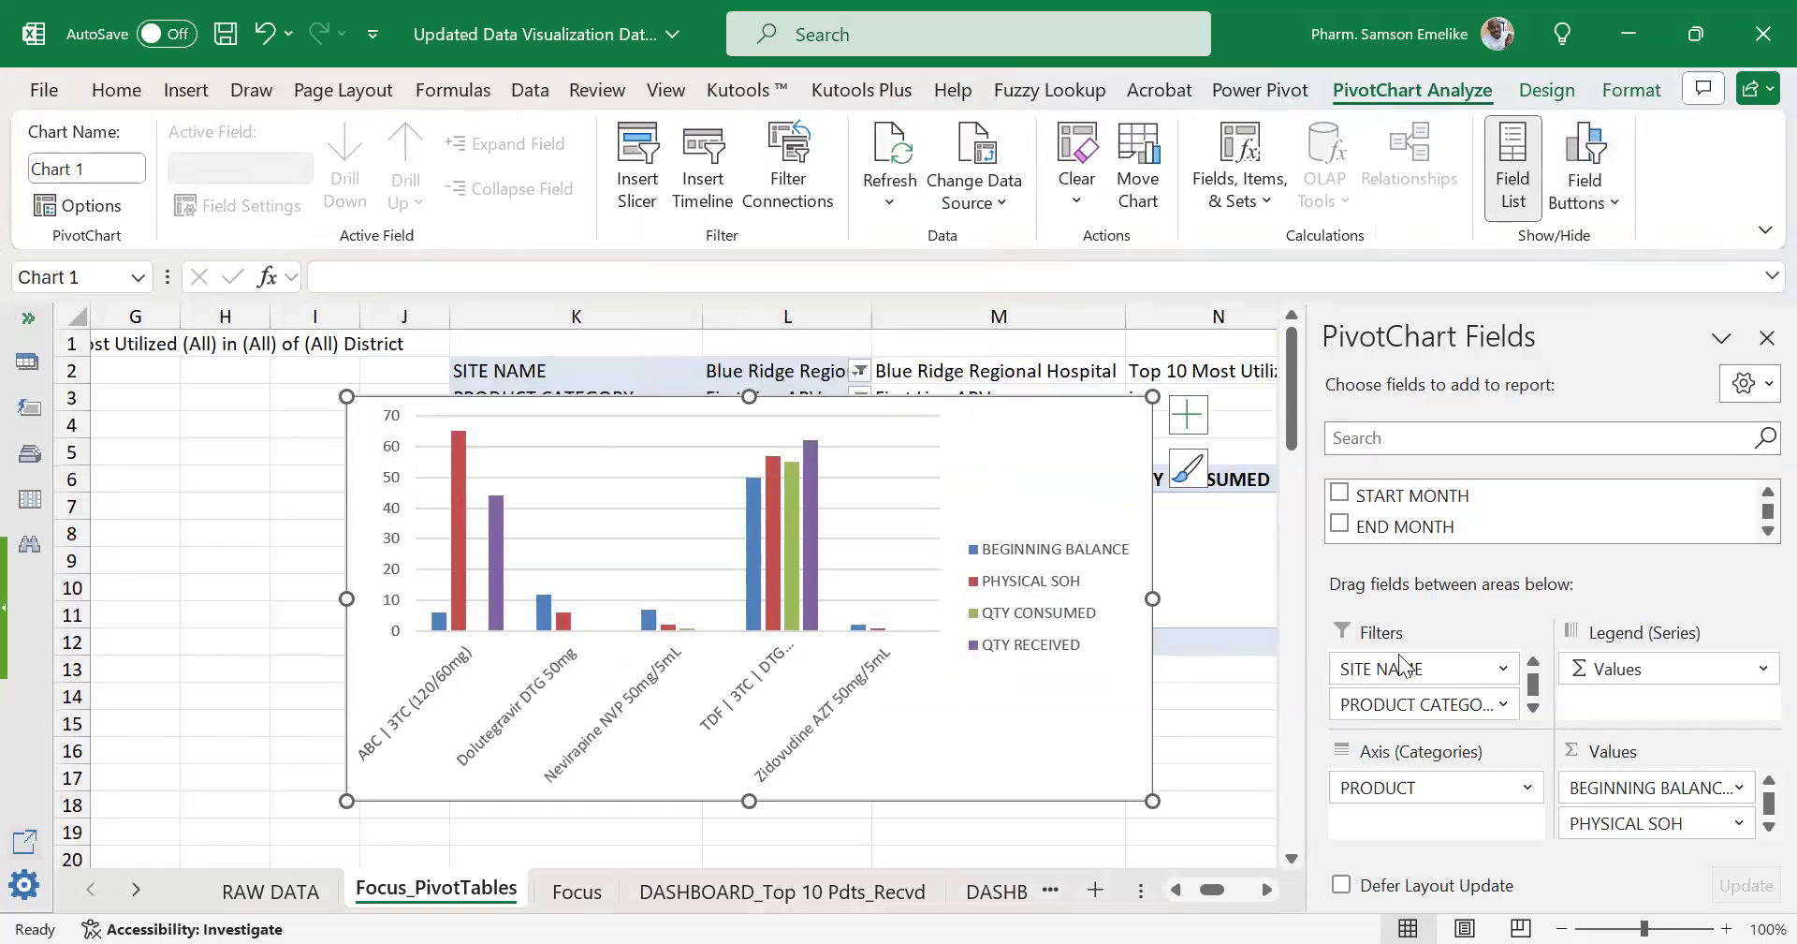
click(1188, 414)
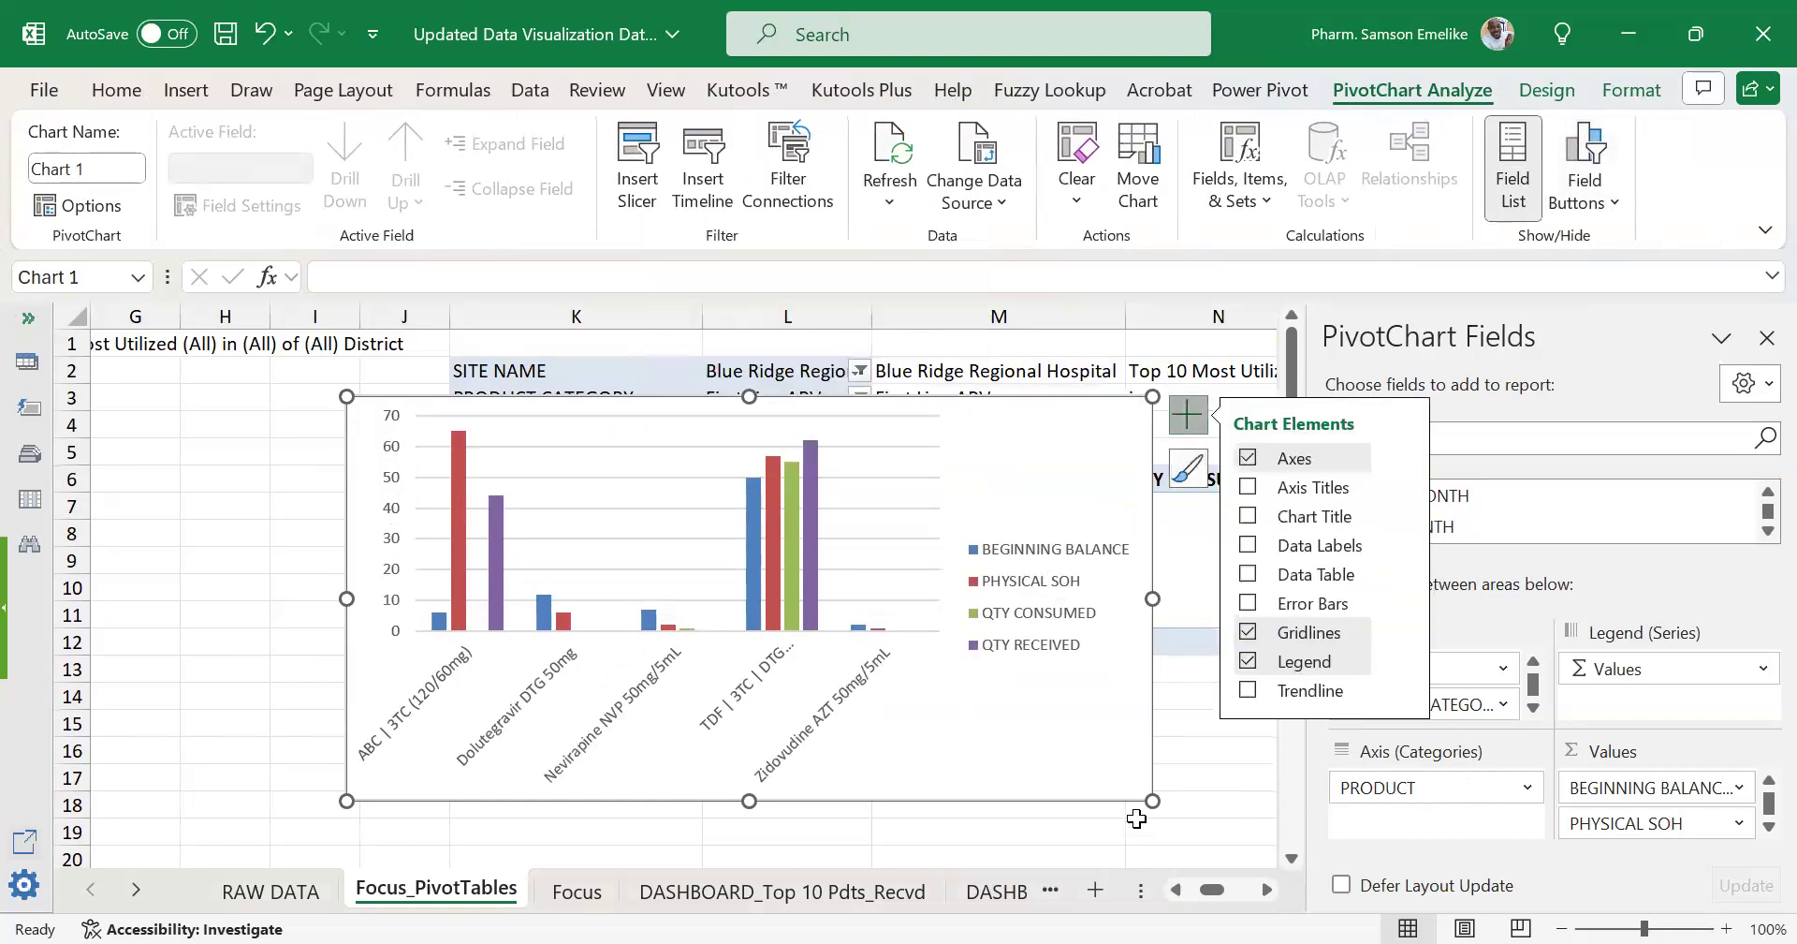
mouse_move(1401, 660)
click(1474, 775)
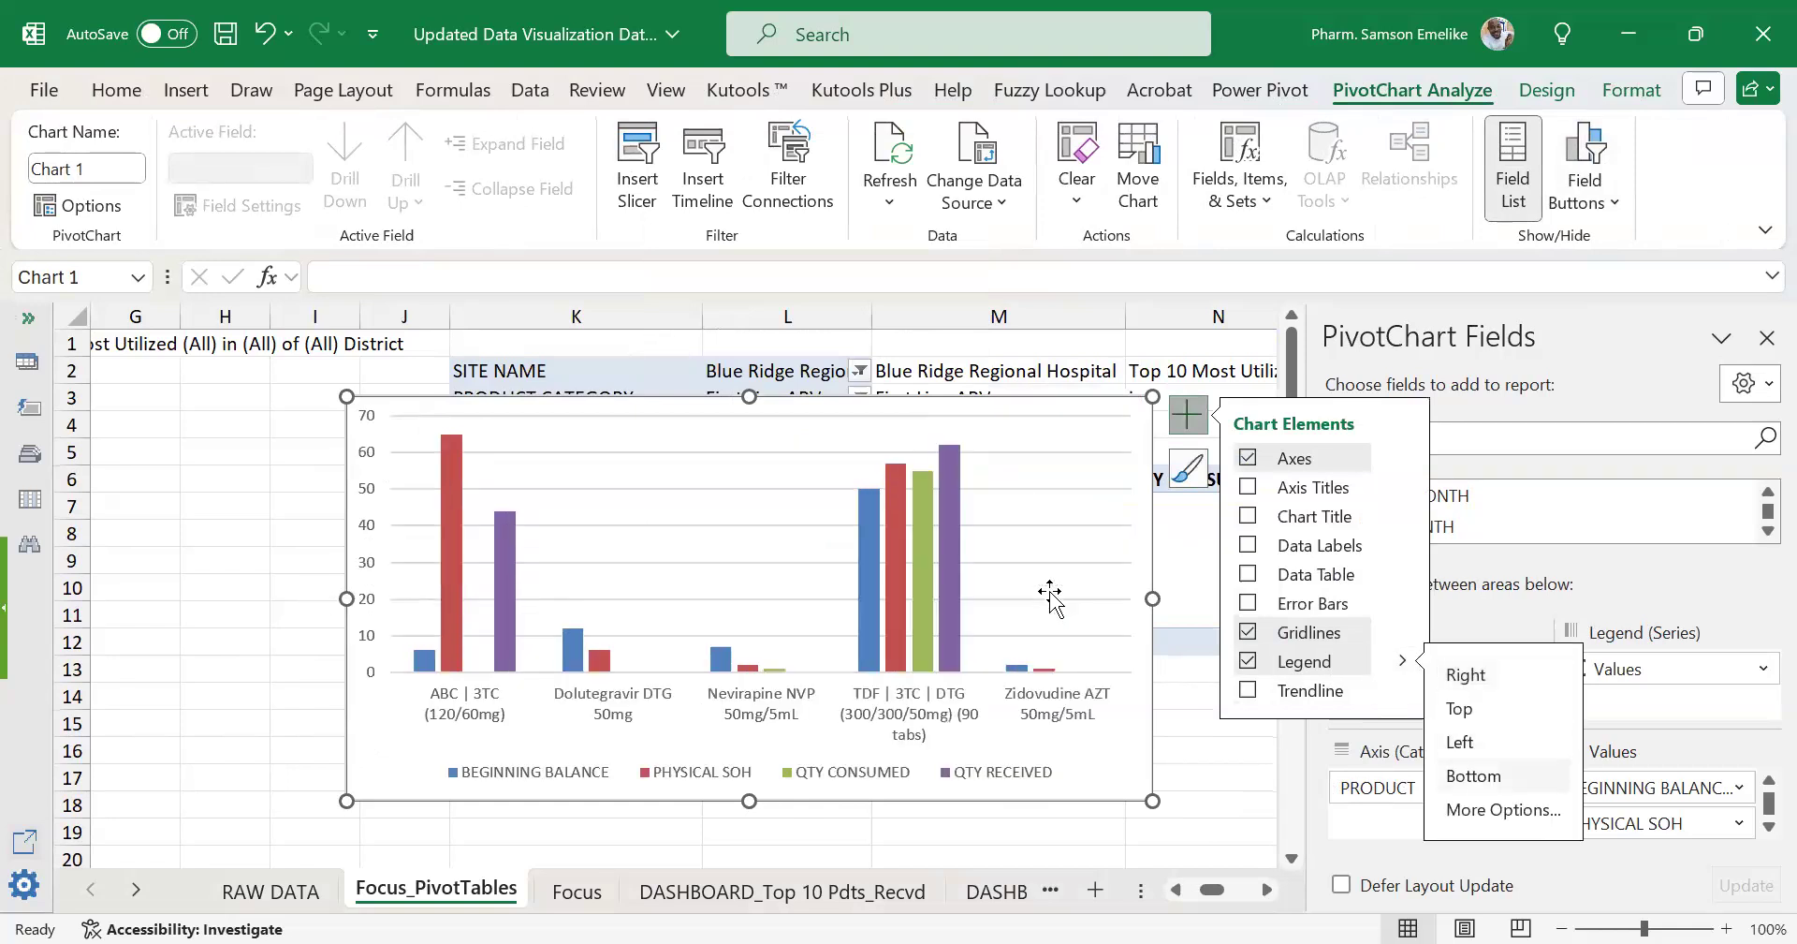
Widen the column chart slightly and add a chart title to it.
click(1187, 412)
click(1187, 413)
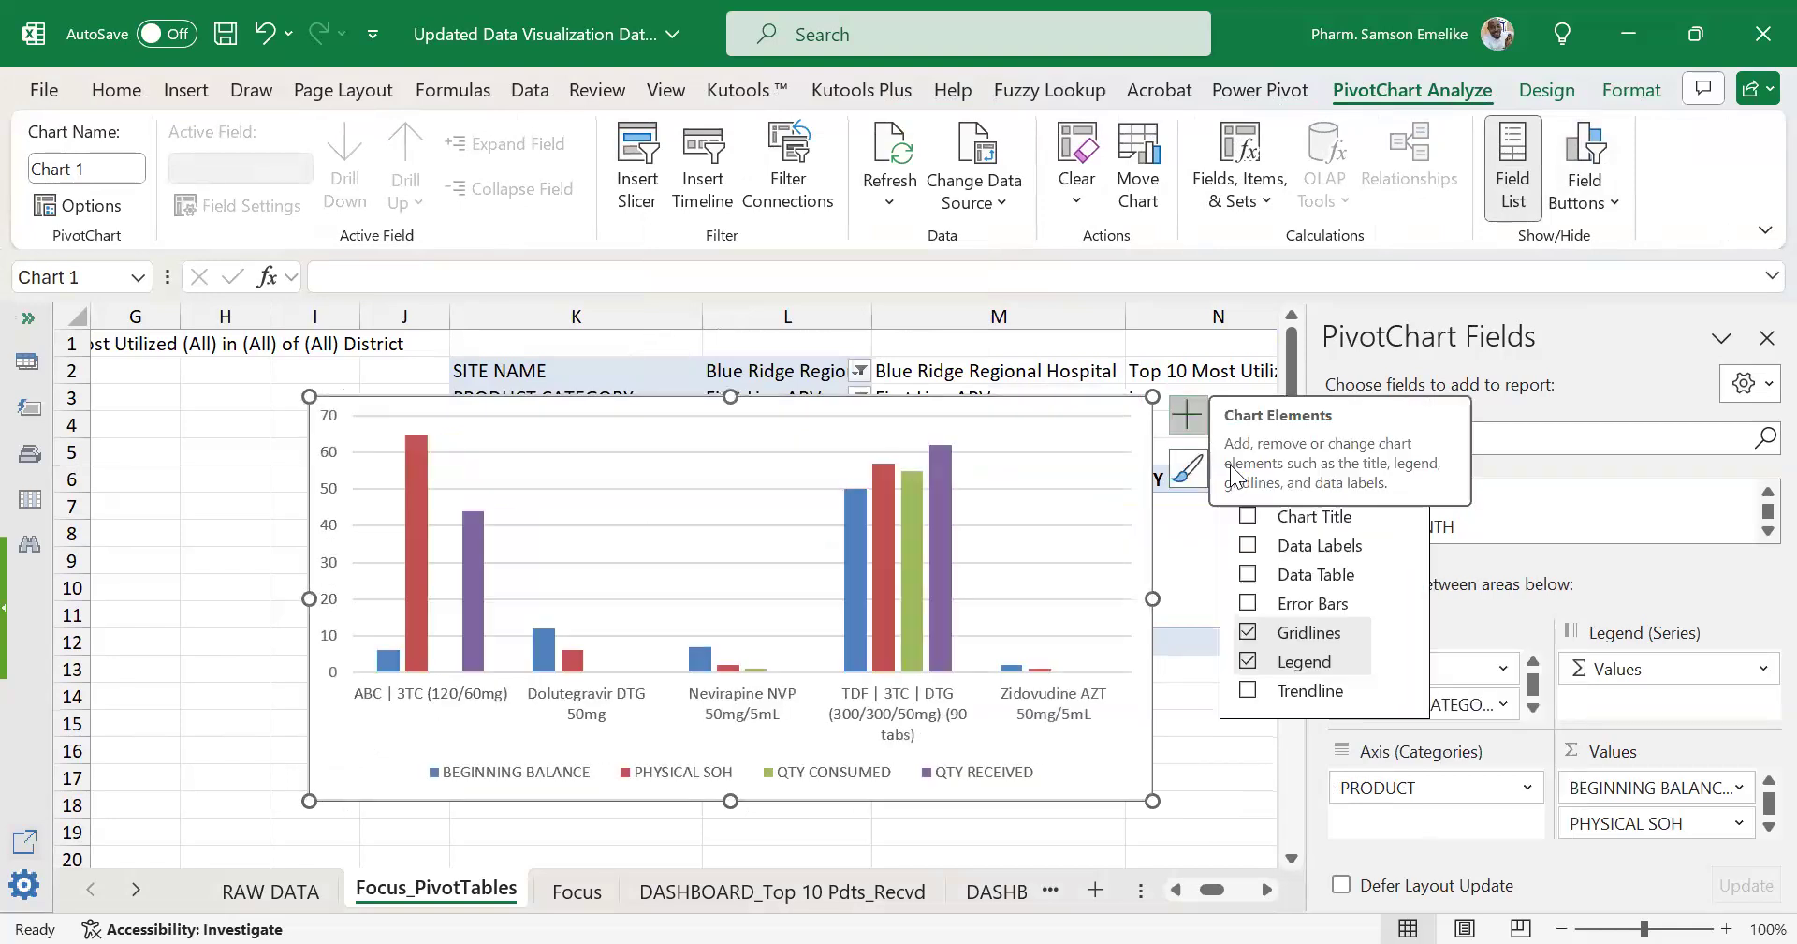
click(1248, 516)
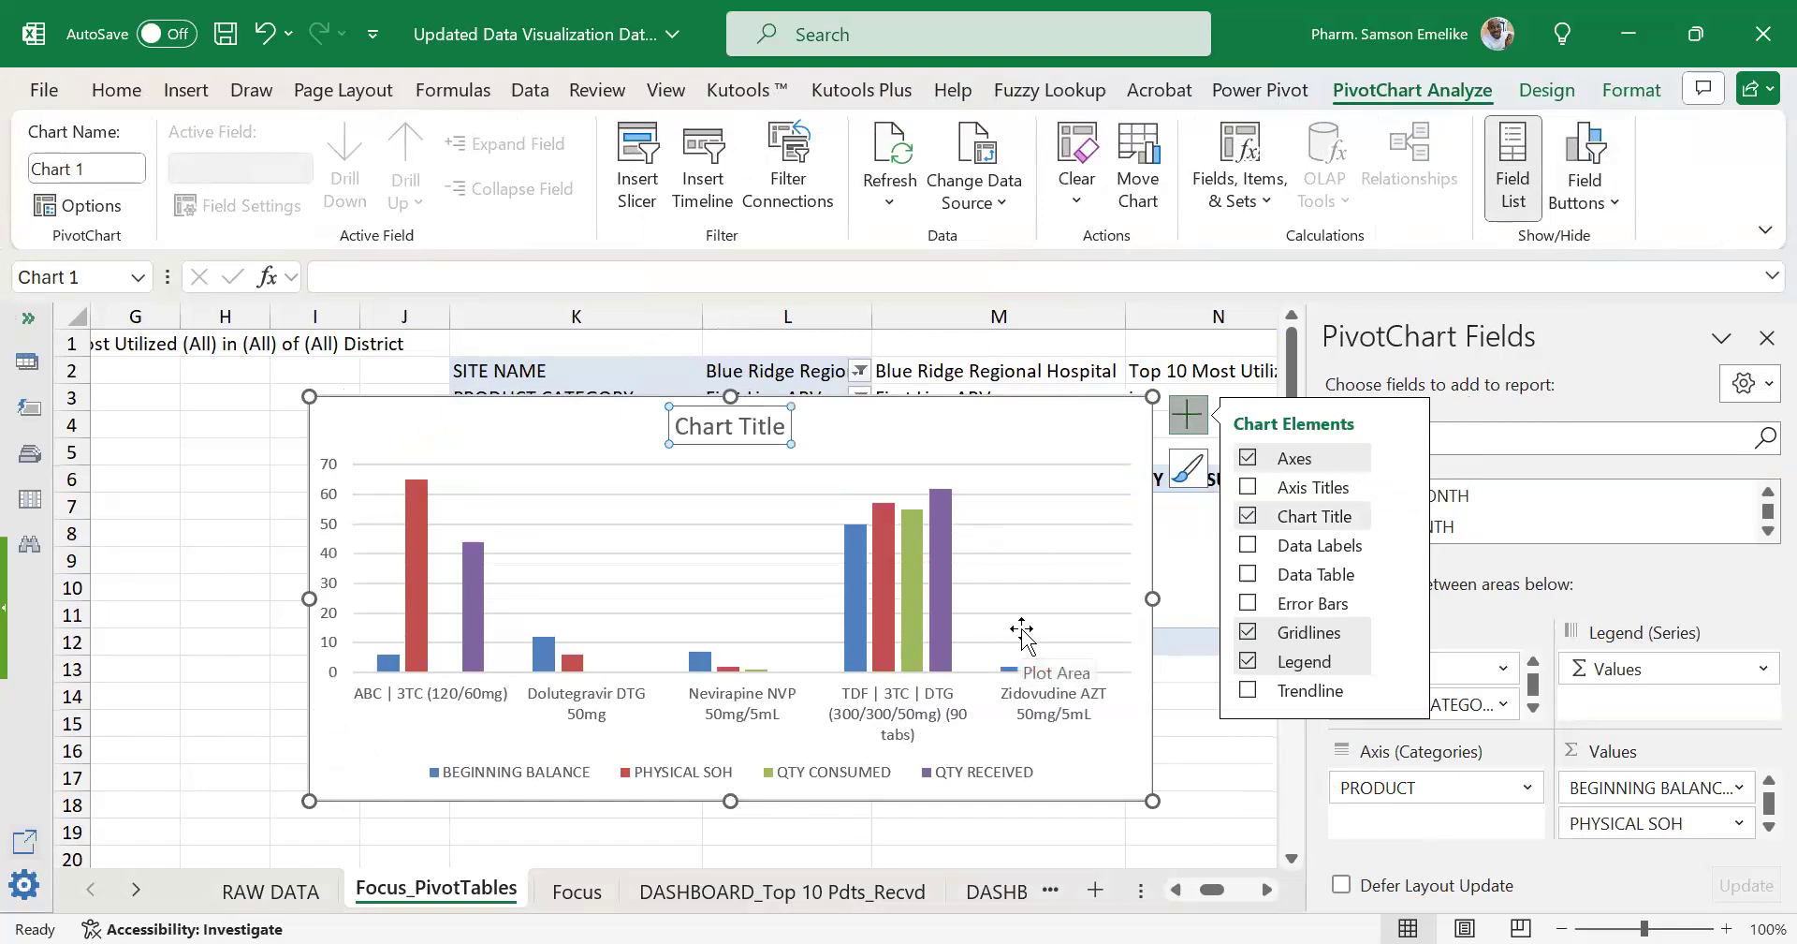
Cut the column chart and paste it at J1 on the DASHBOARD_Top 10 Pdts_Utilized sheet.
click(1157, 625)
key(Delete)
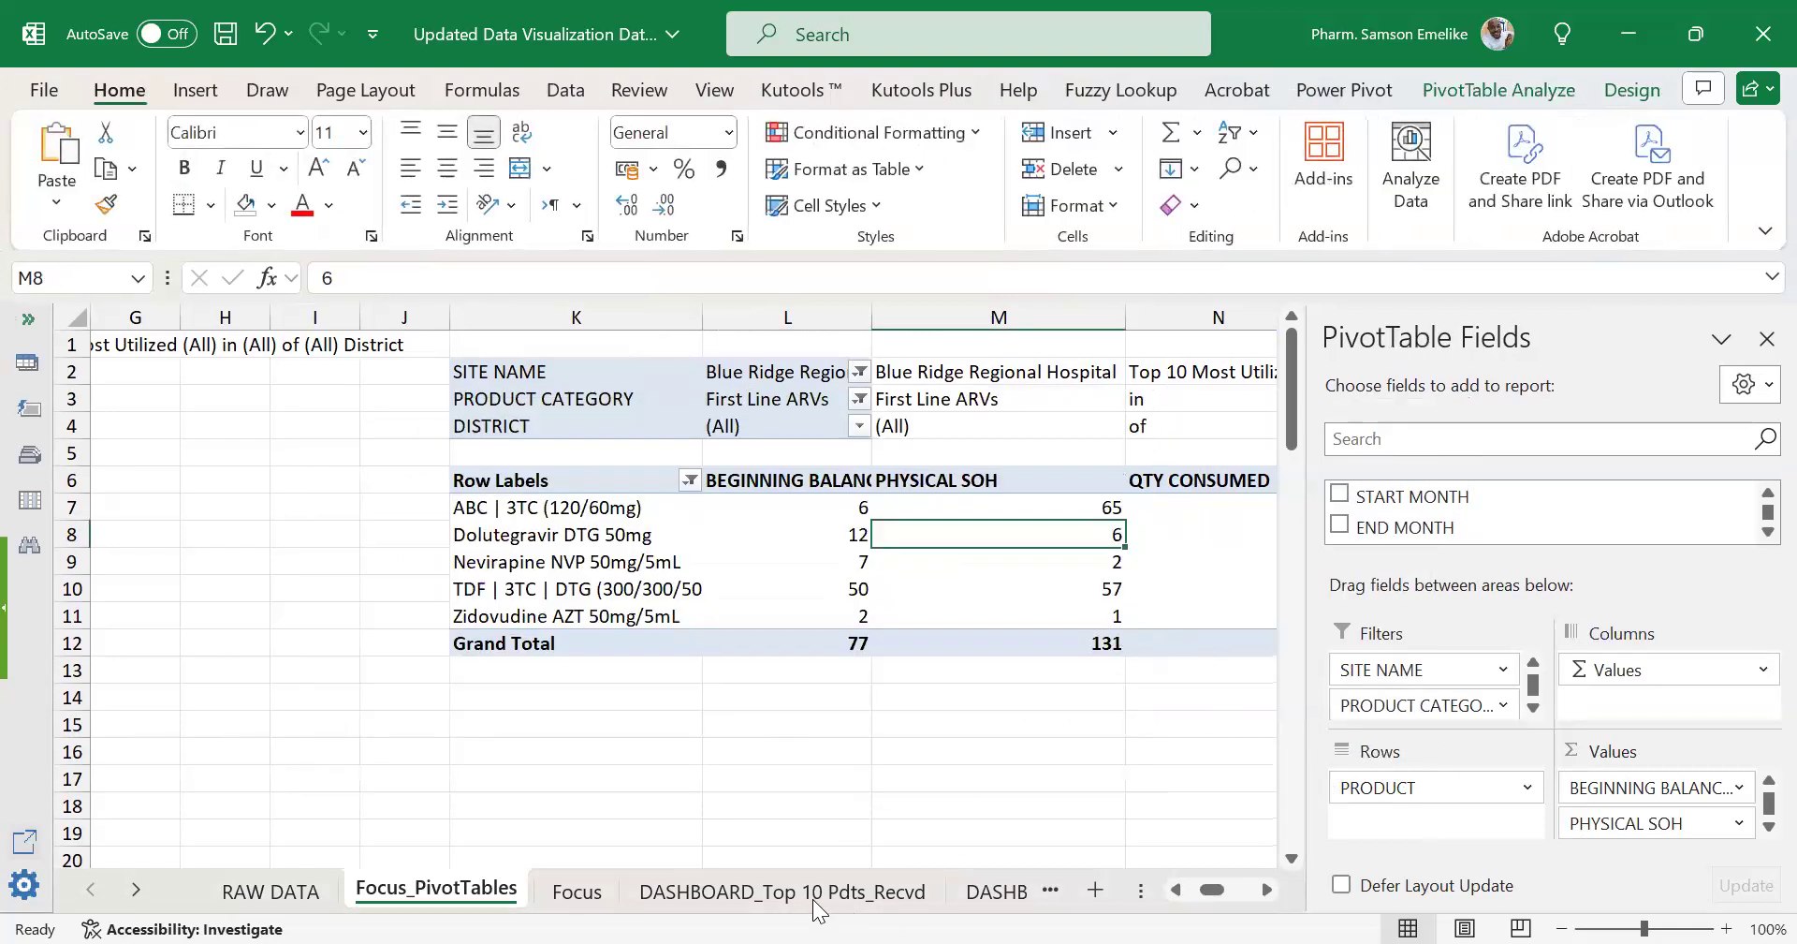
click(999, 892)
click(1000, 891)
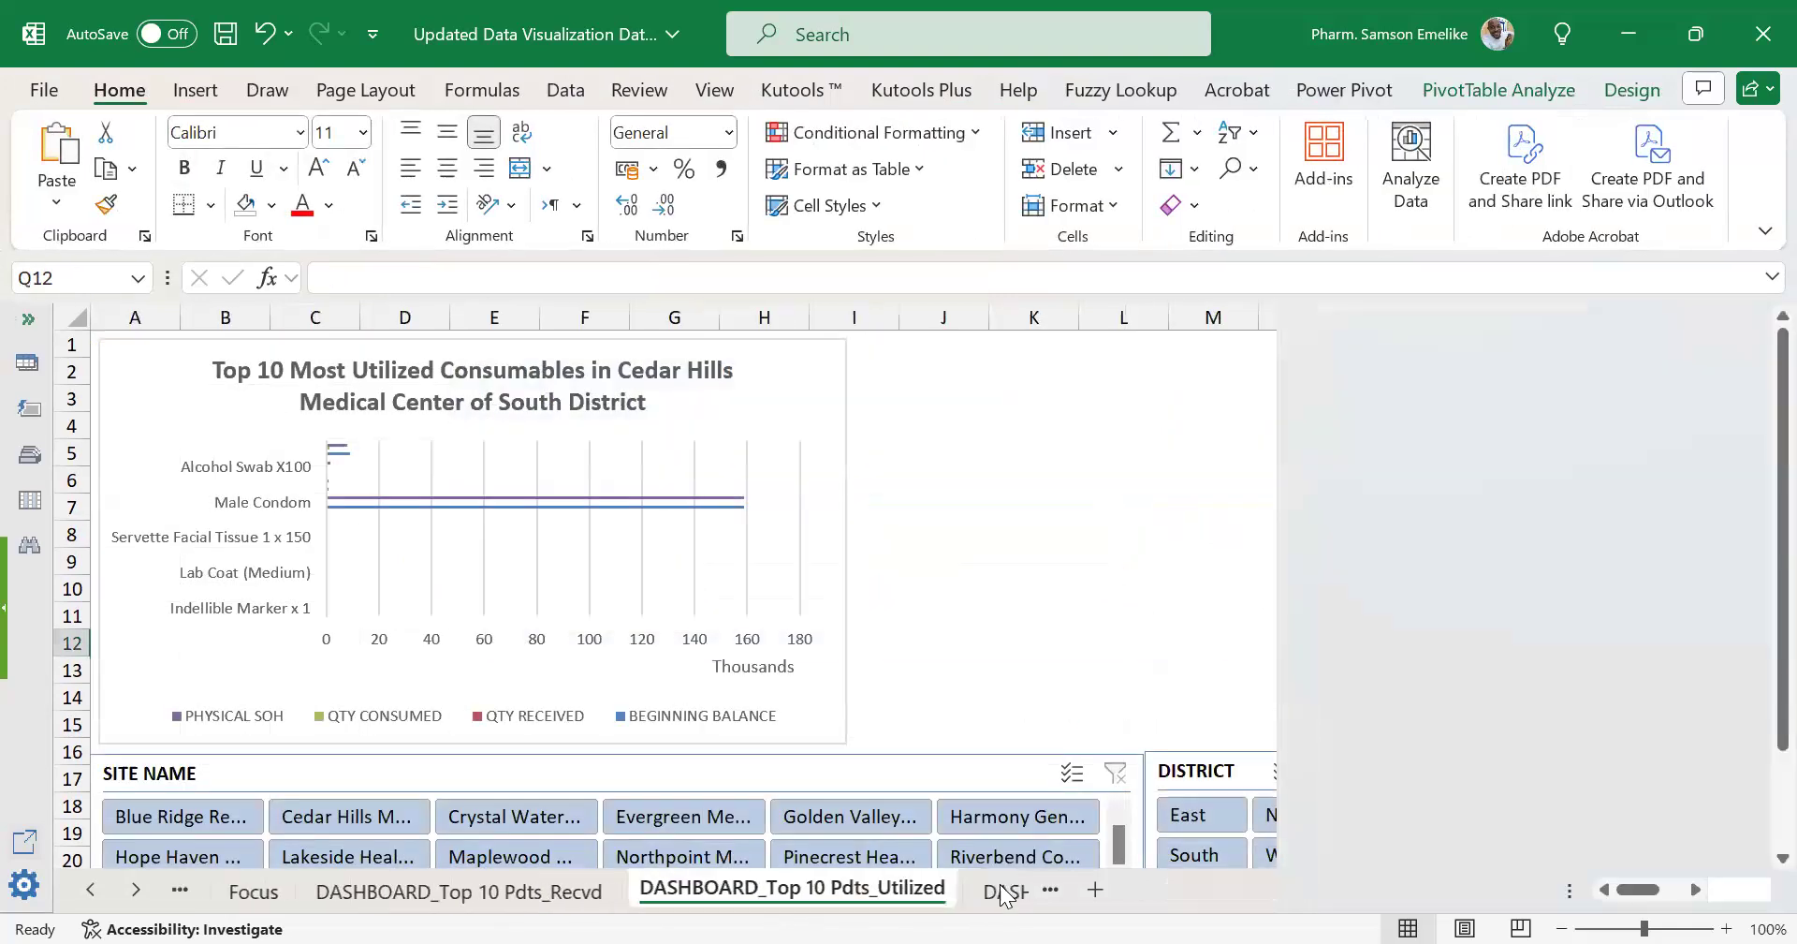
click(918, 351)
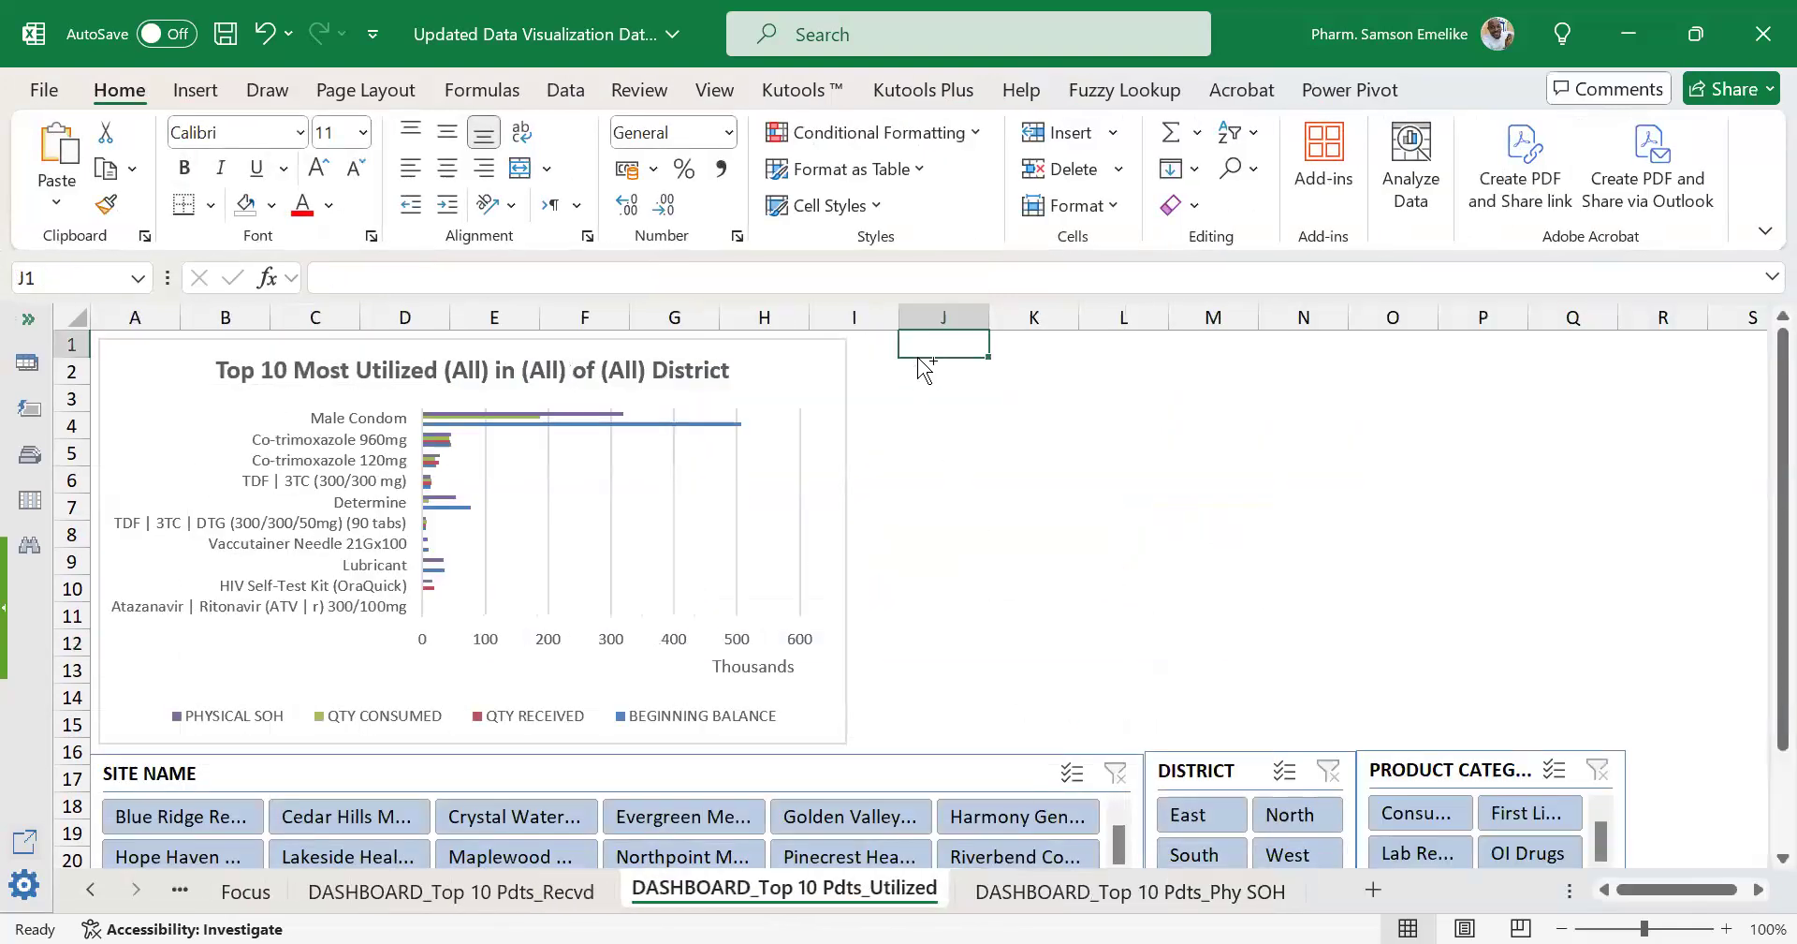
key(ctrl+v)
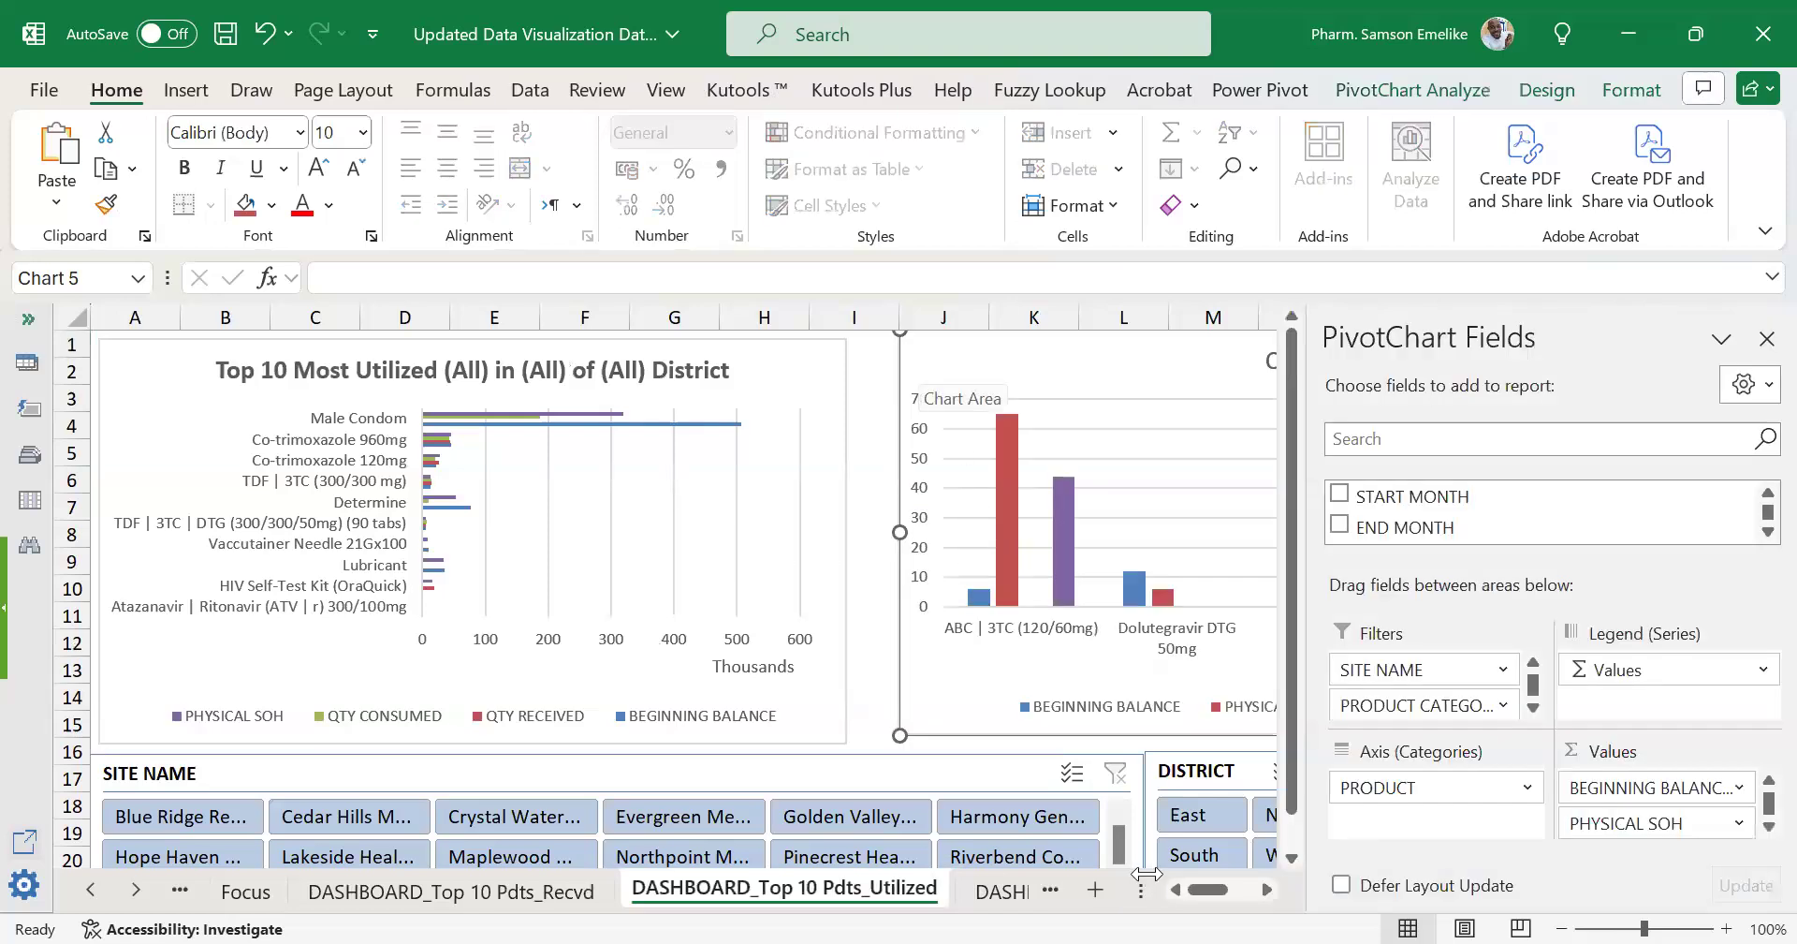
Narrow the pasted column chart and position it beside the Top 10 Most Utilized chart, above the slicers.
click(1267, 889)
click(1268, 889)
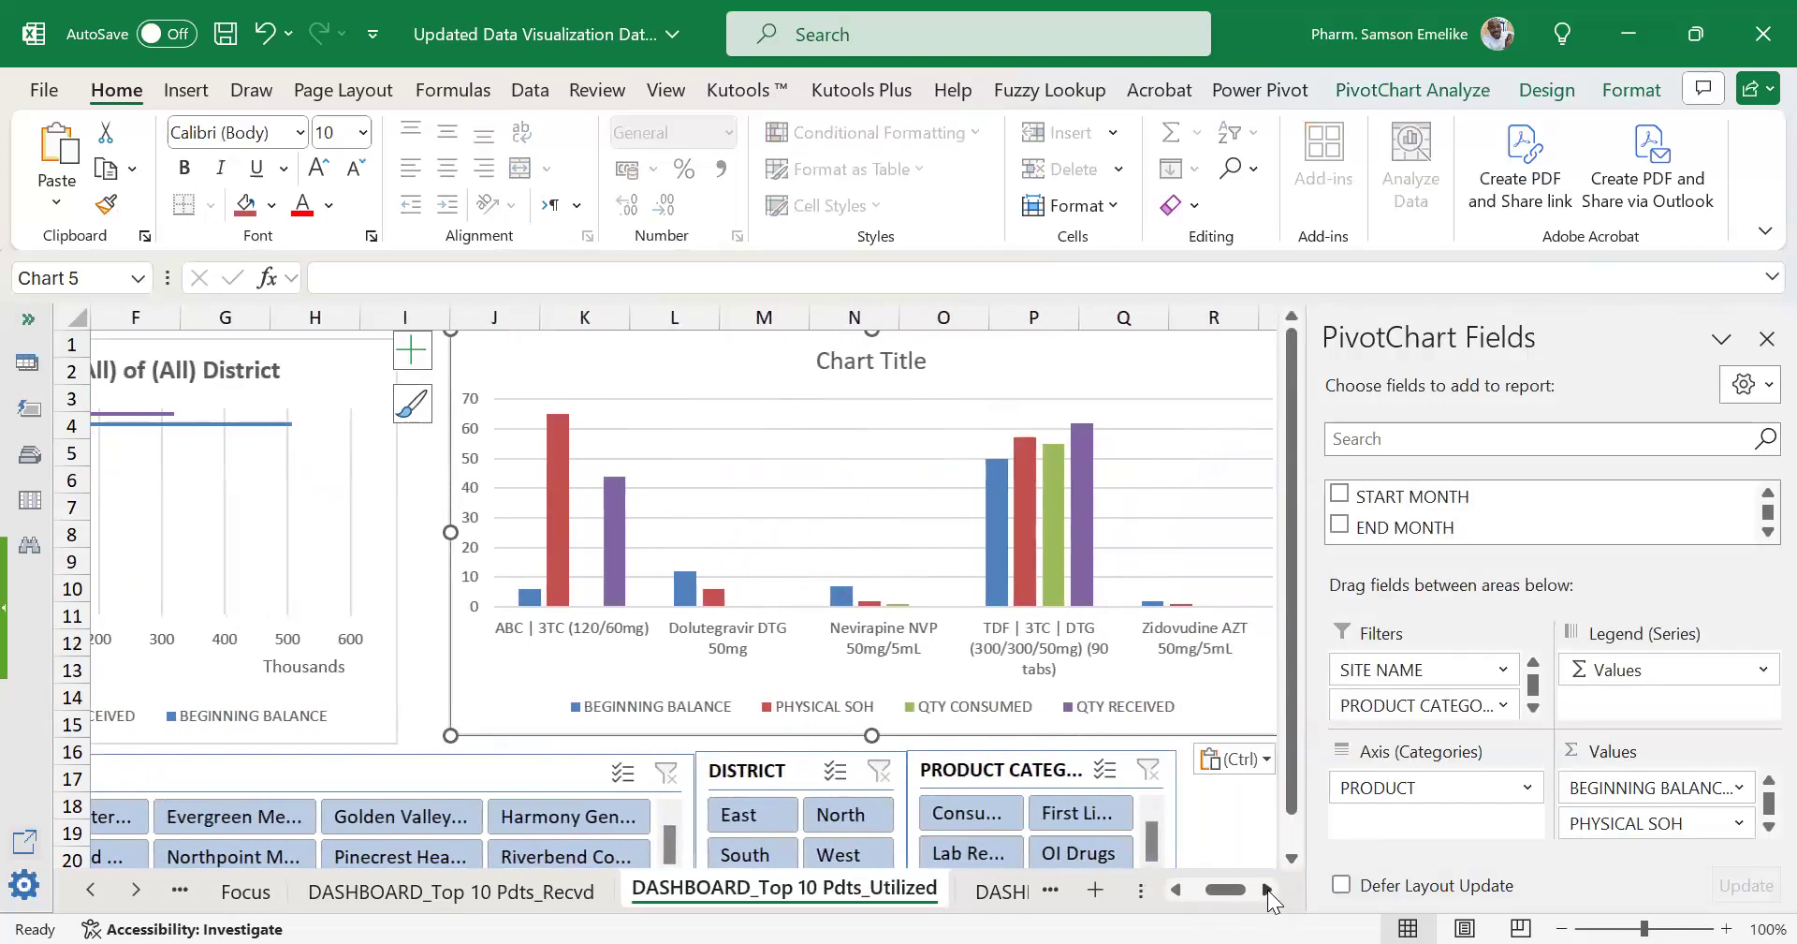
click(1267, 890)
drag(1202, 537, 1095, 560)
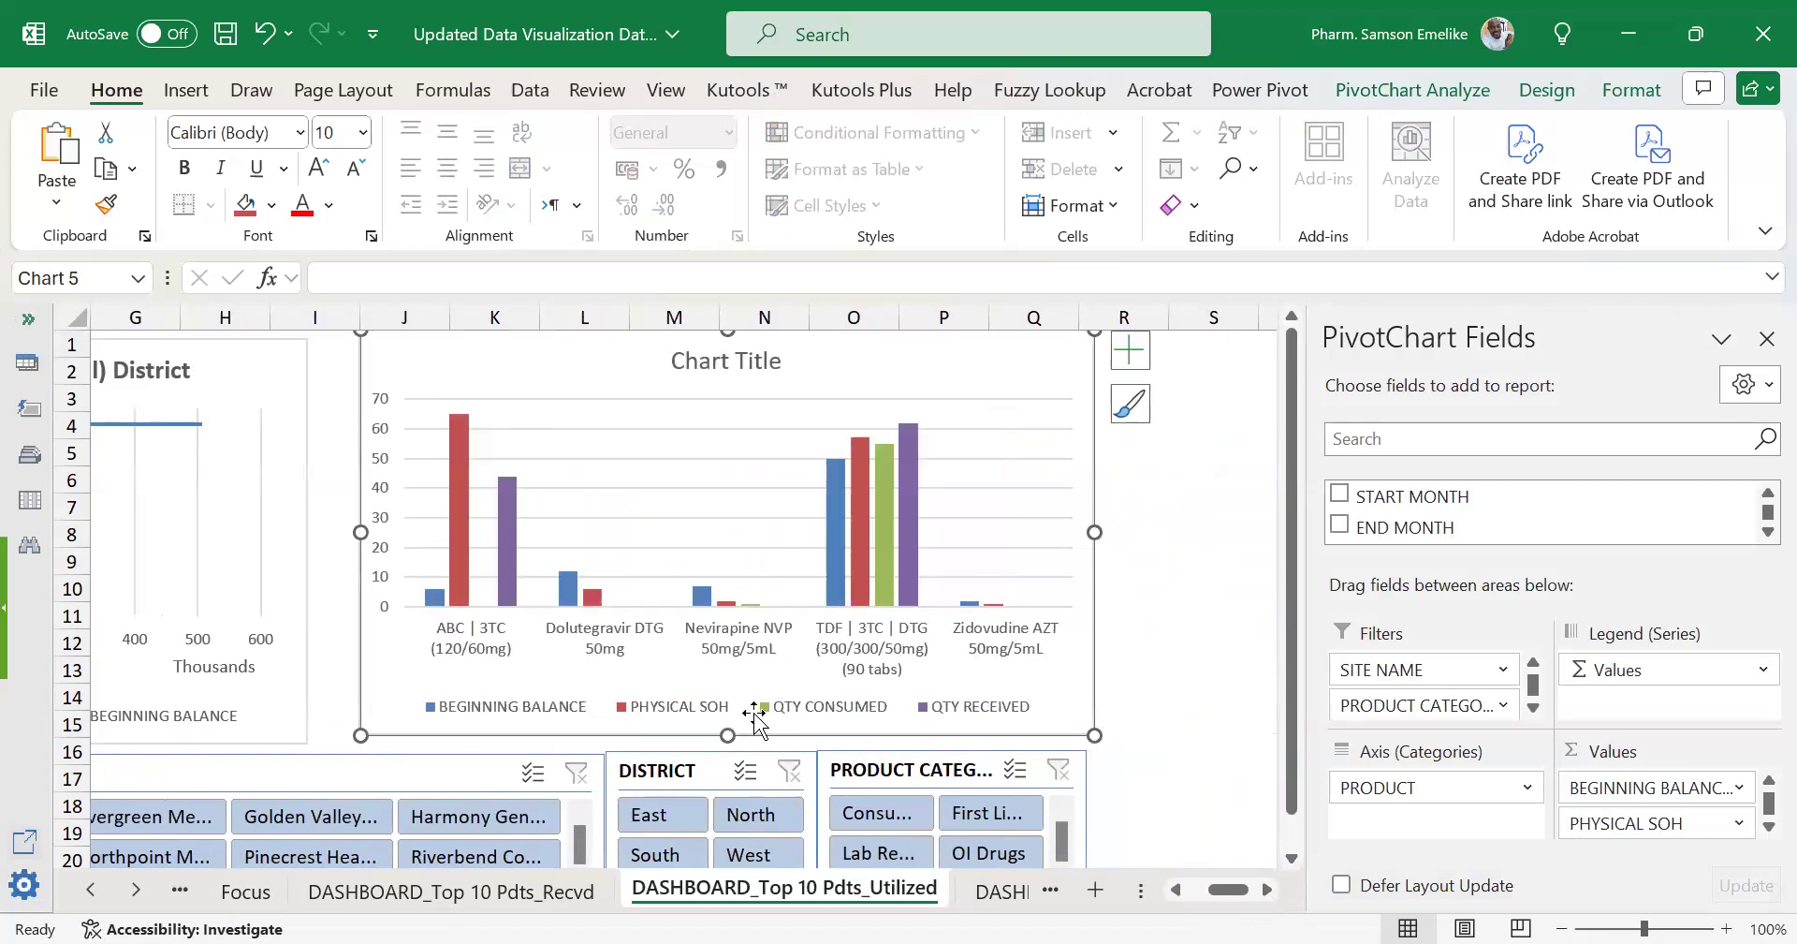
drag(1096, 569, 1049, 577)
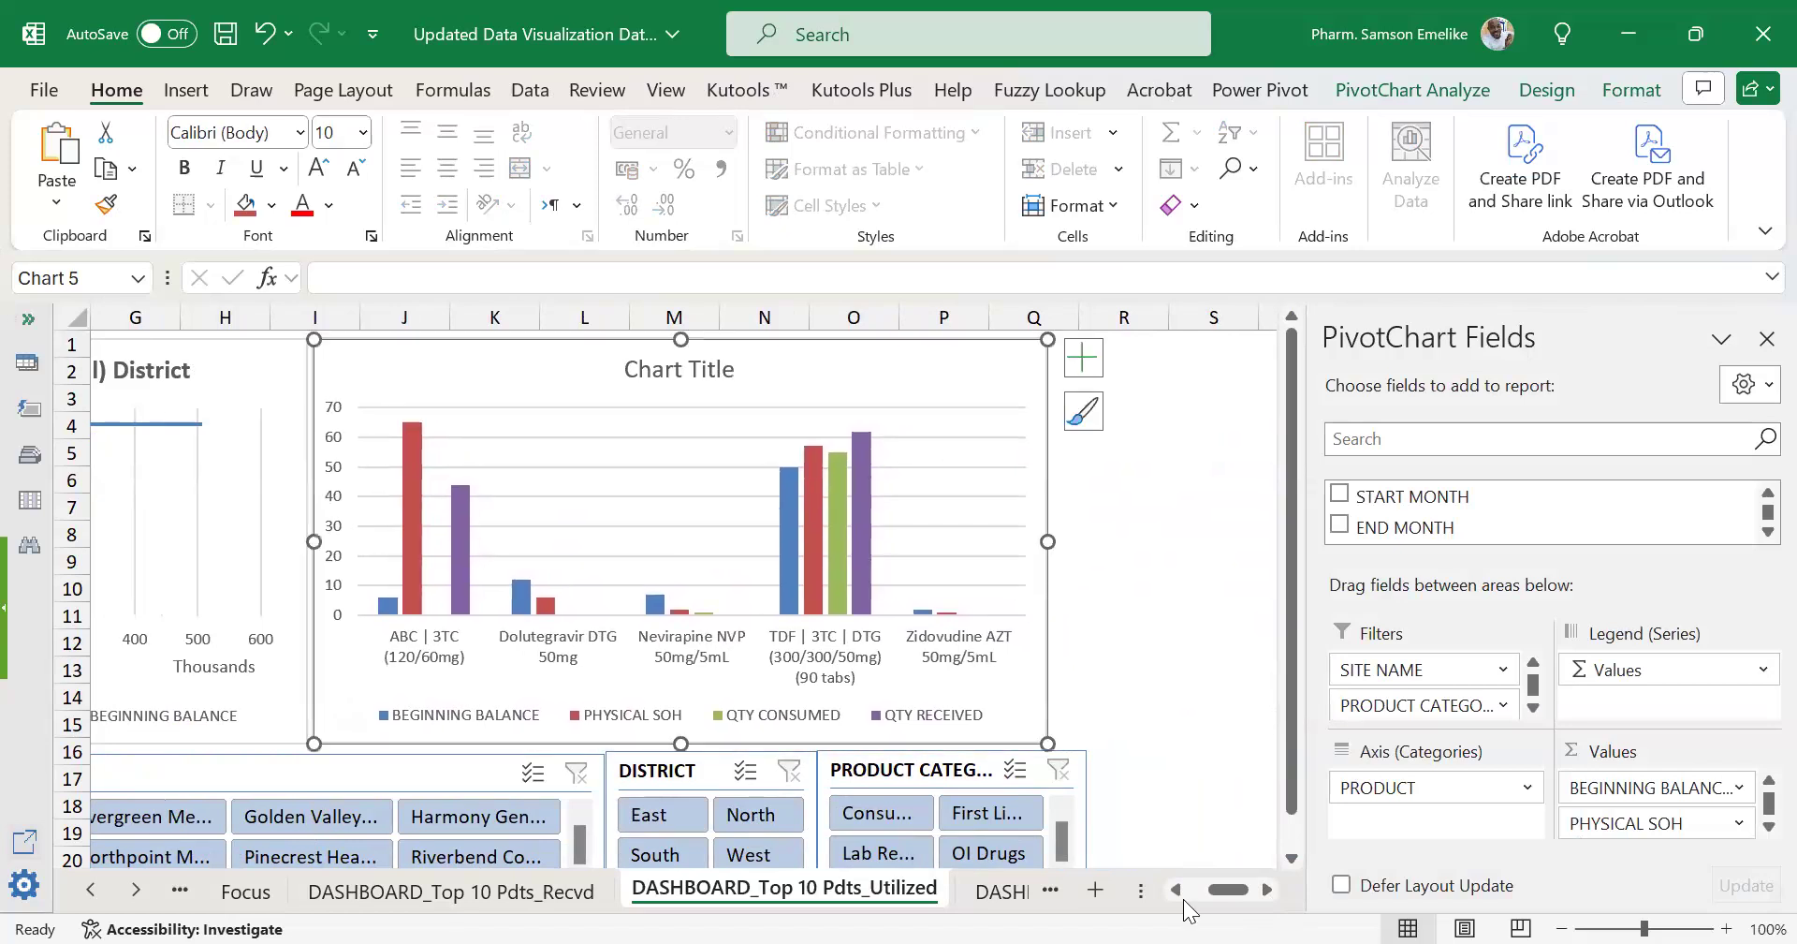
Test the DISTRICT slicer on the dashboard with East and South, and close the PivotChart field list.
click(659, 814)
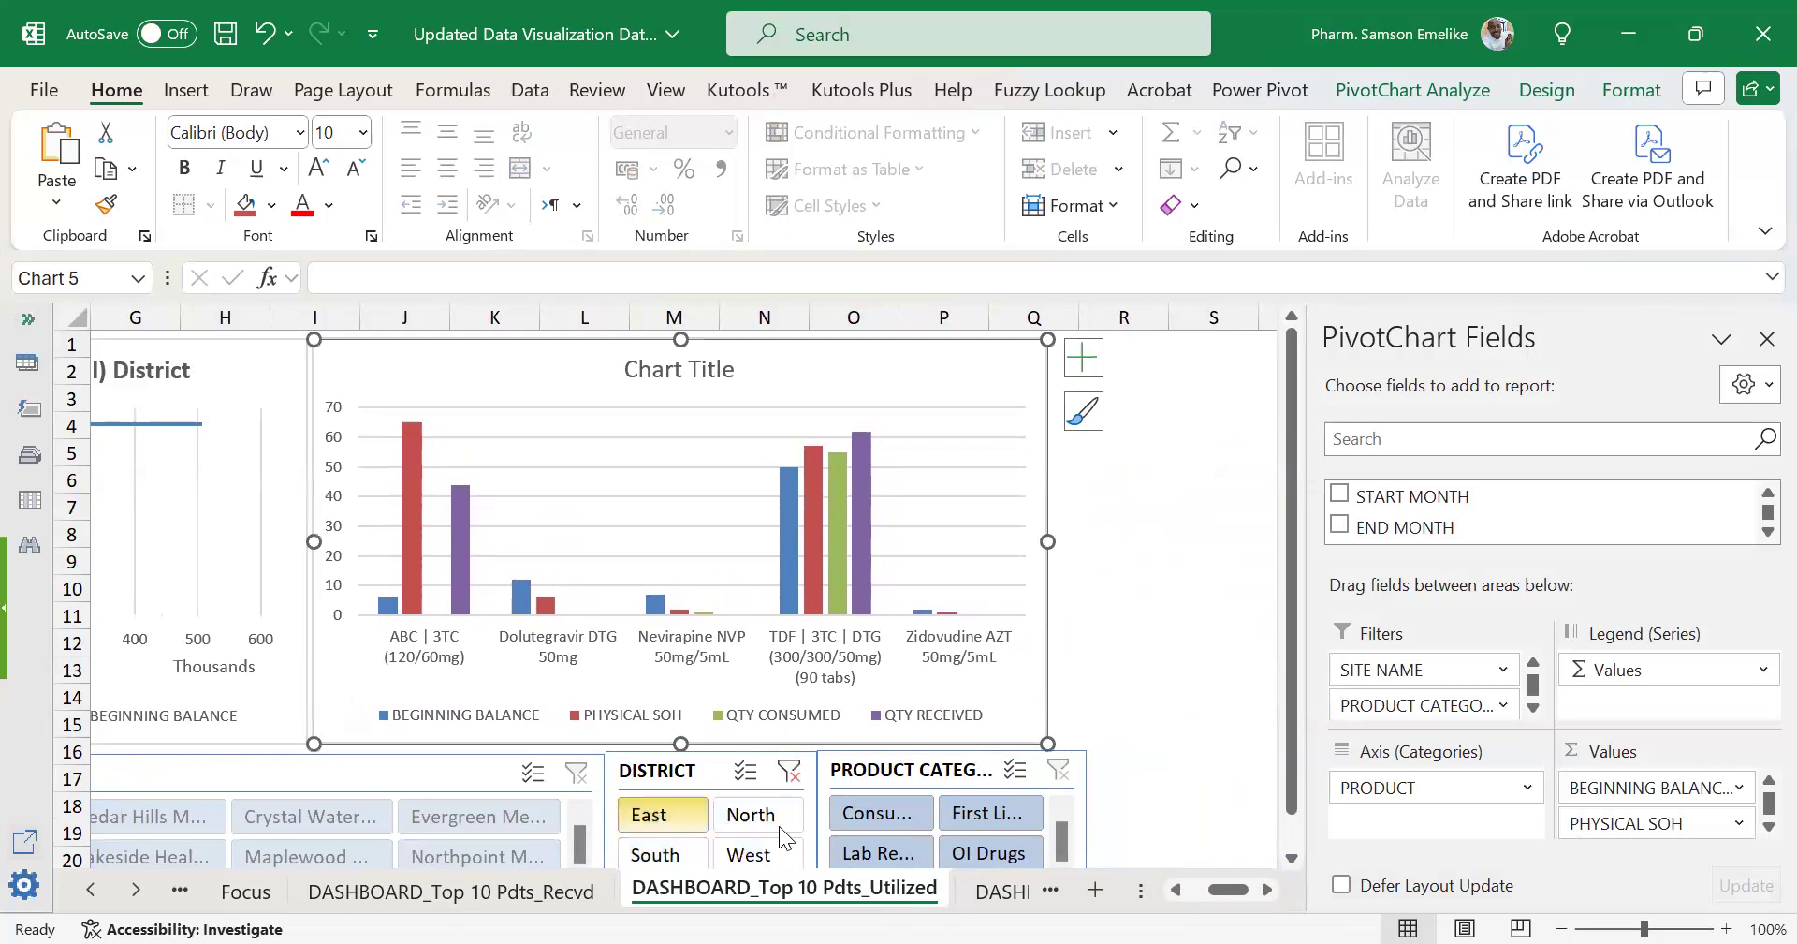
drag(1215, 886, 1205, 887)
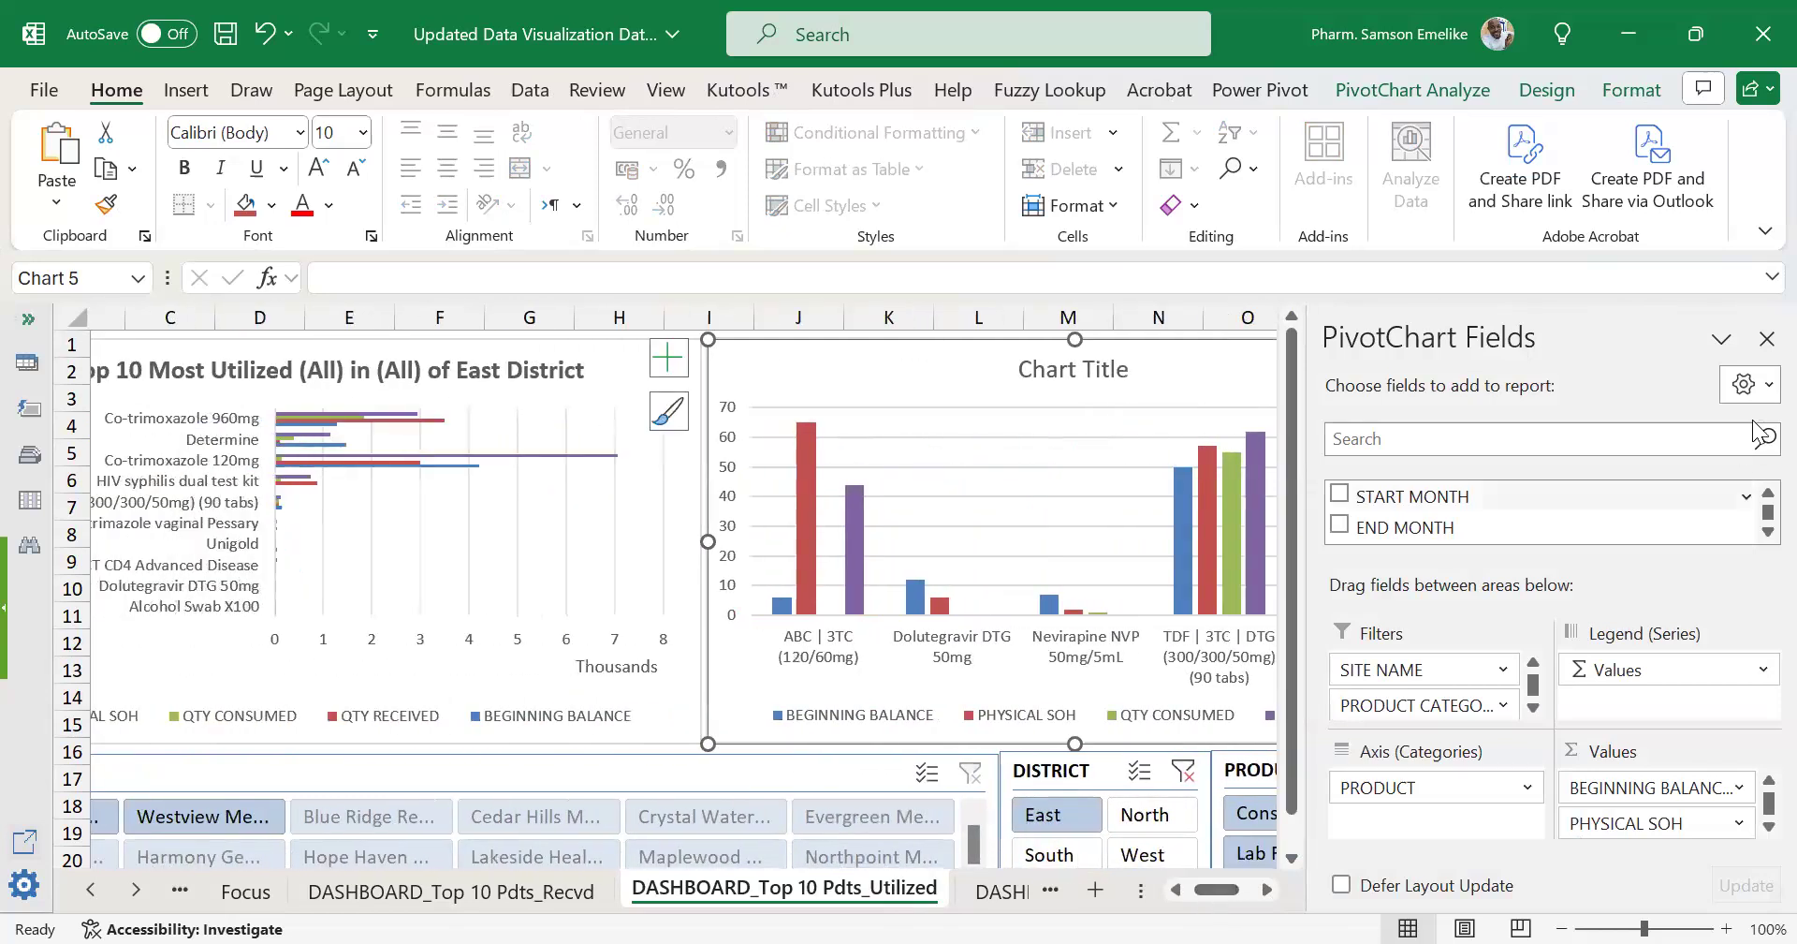
click(1766, 338)
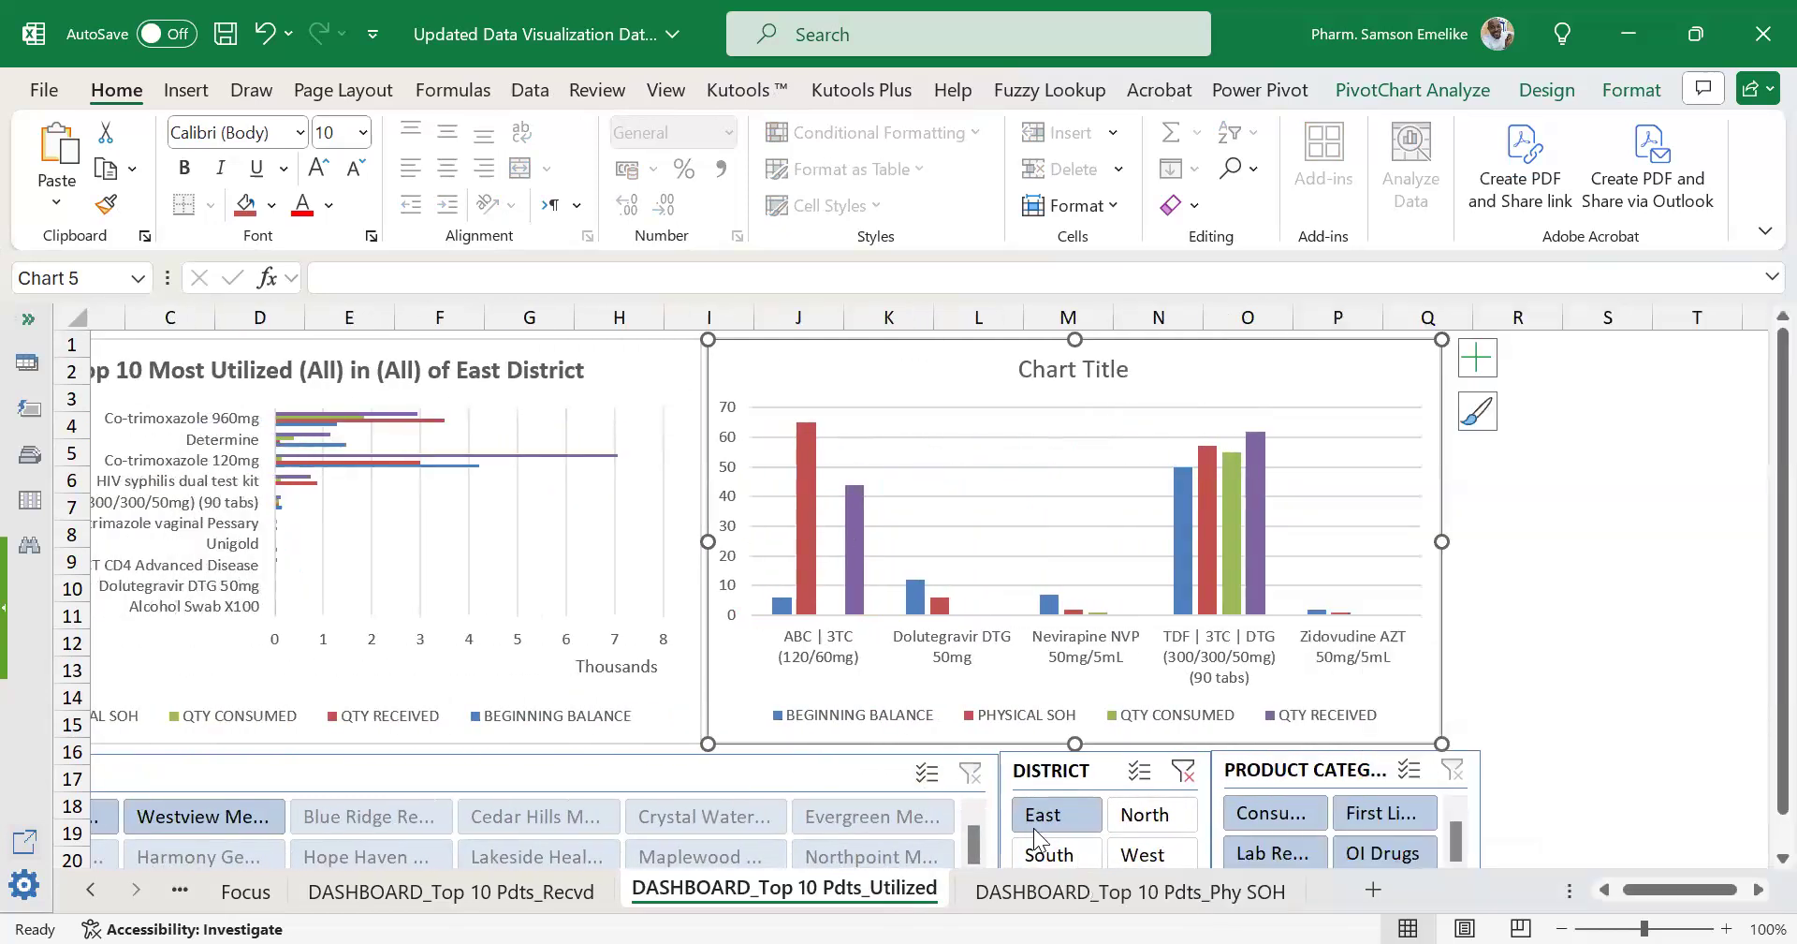
click(1067, 855)
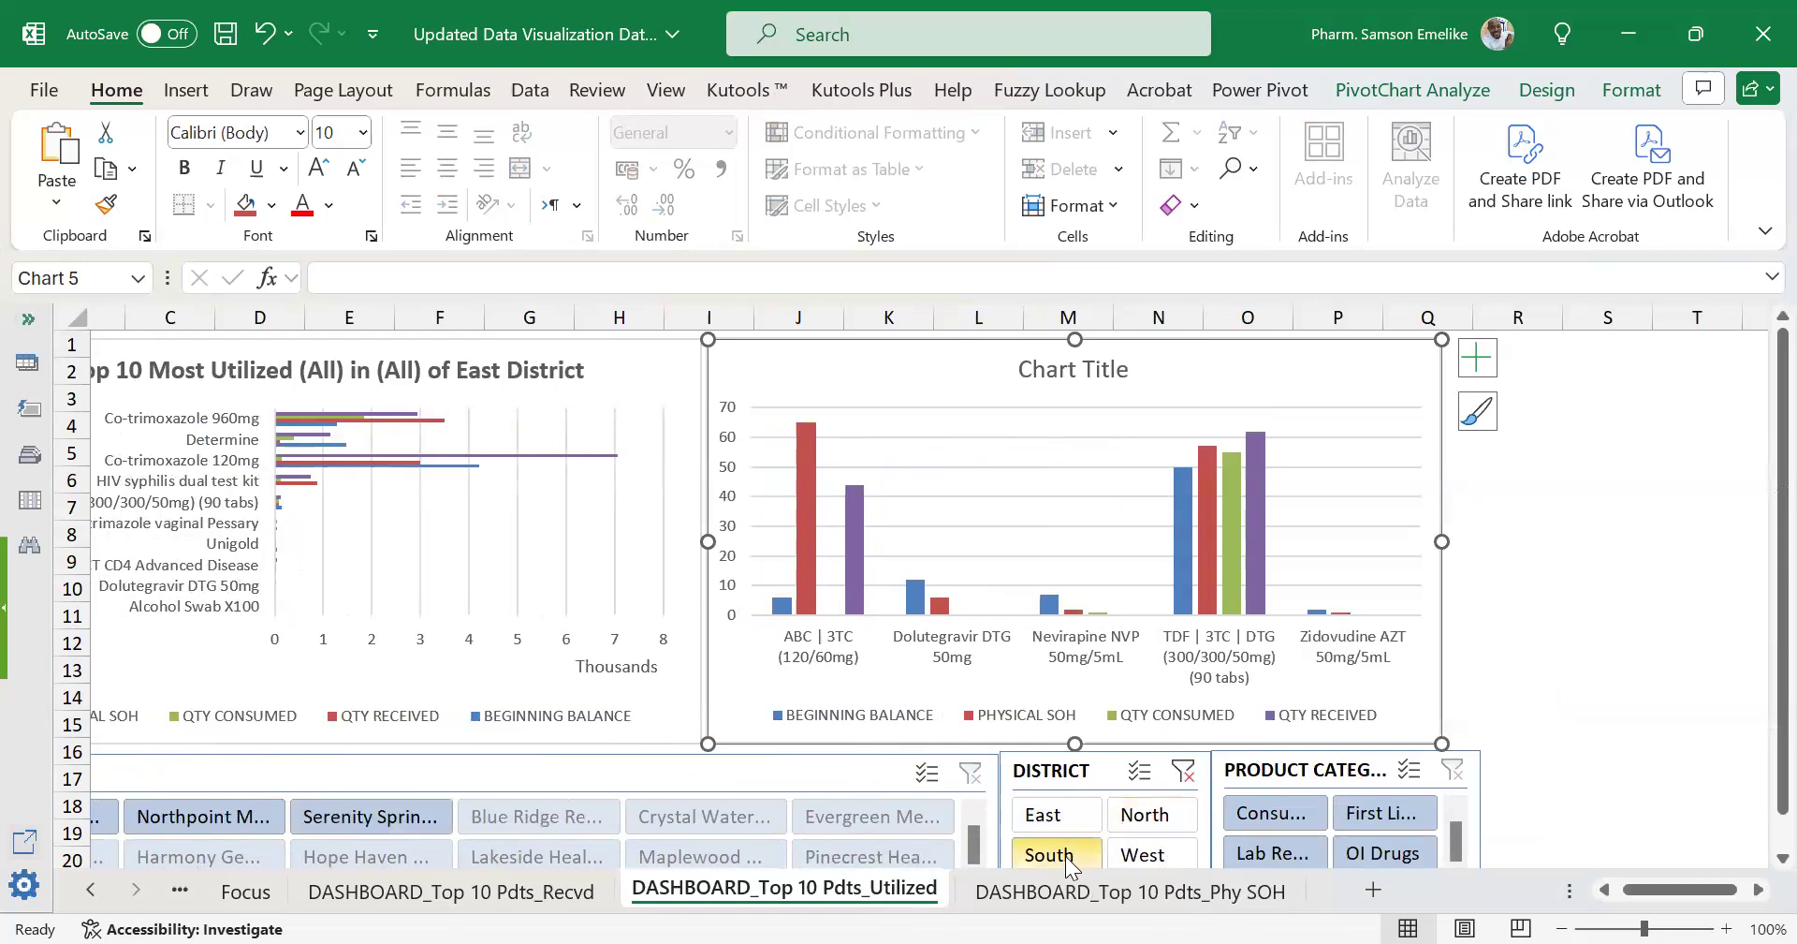
Test the DISTRICT slicer on the dashboard with North, West and South.
click(1149, 814)
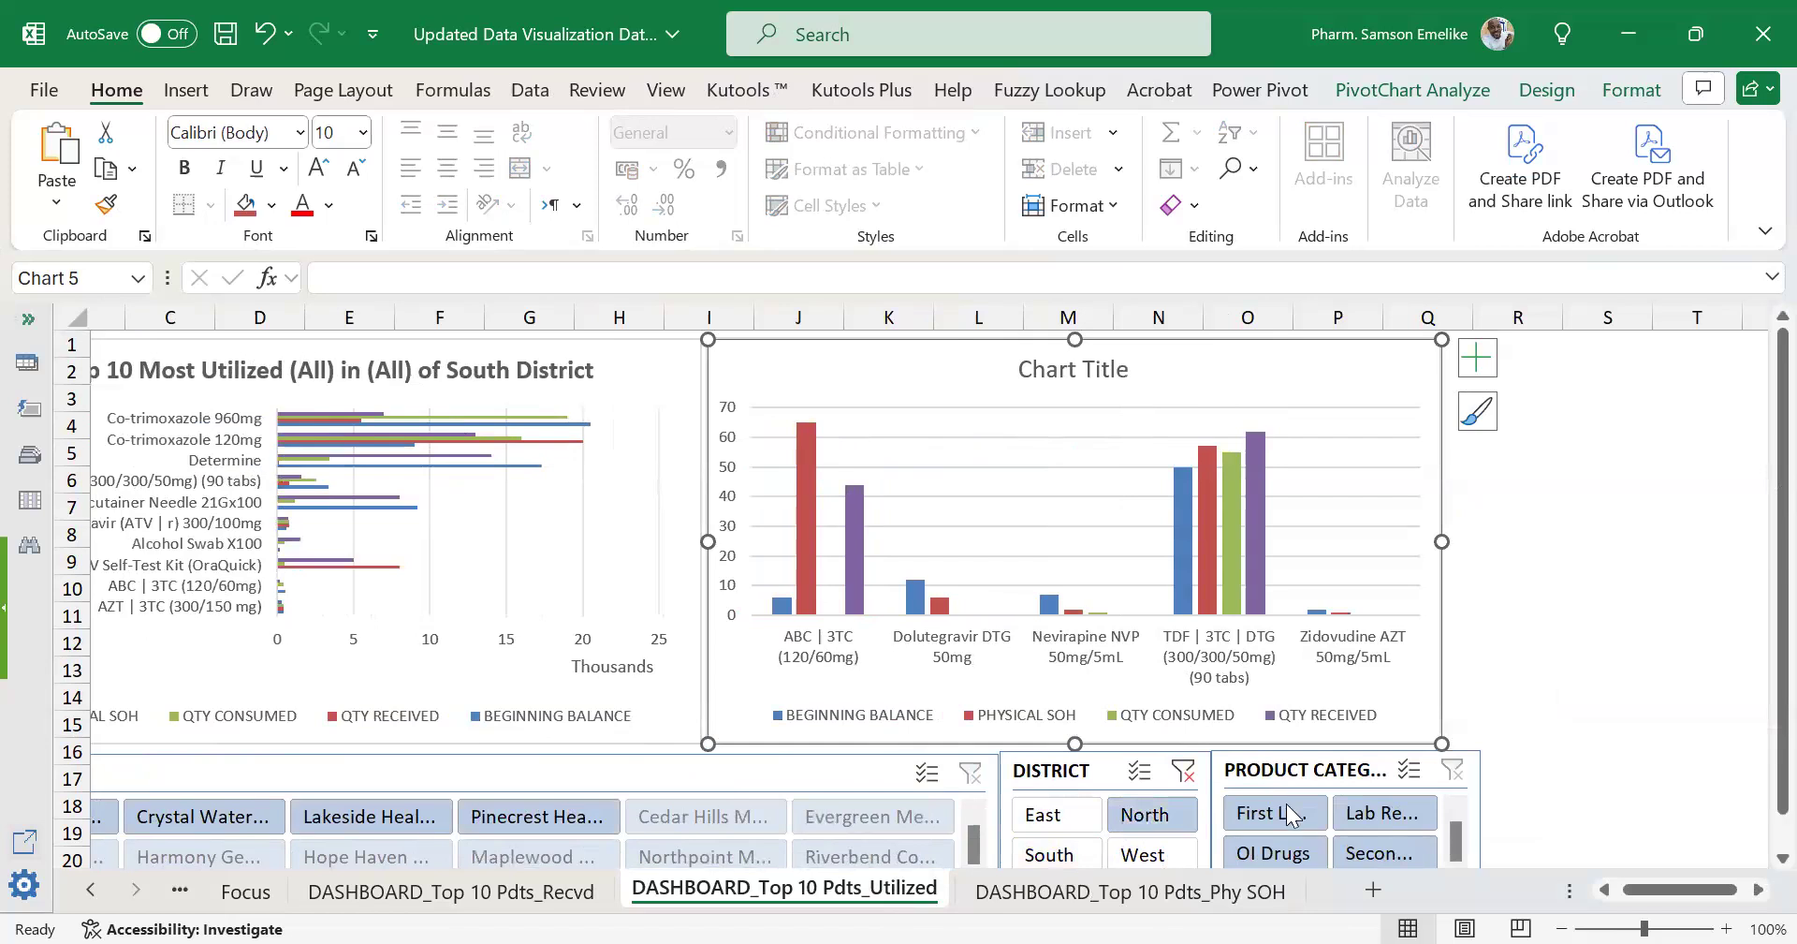
click(1143, 856)
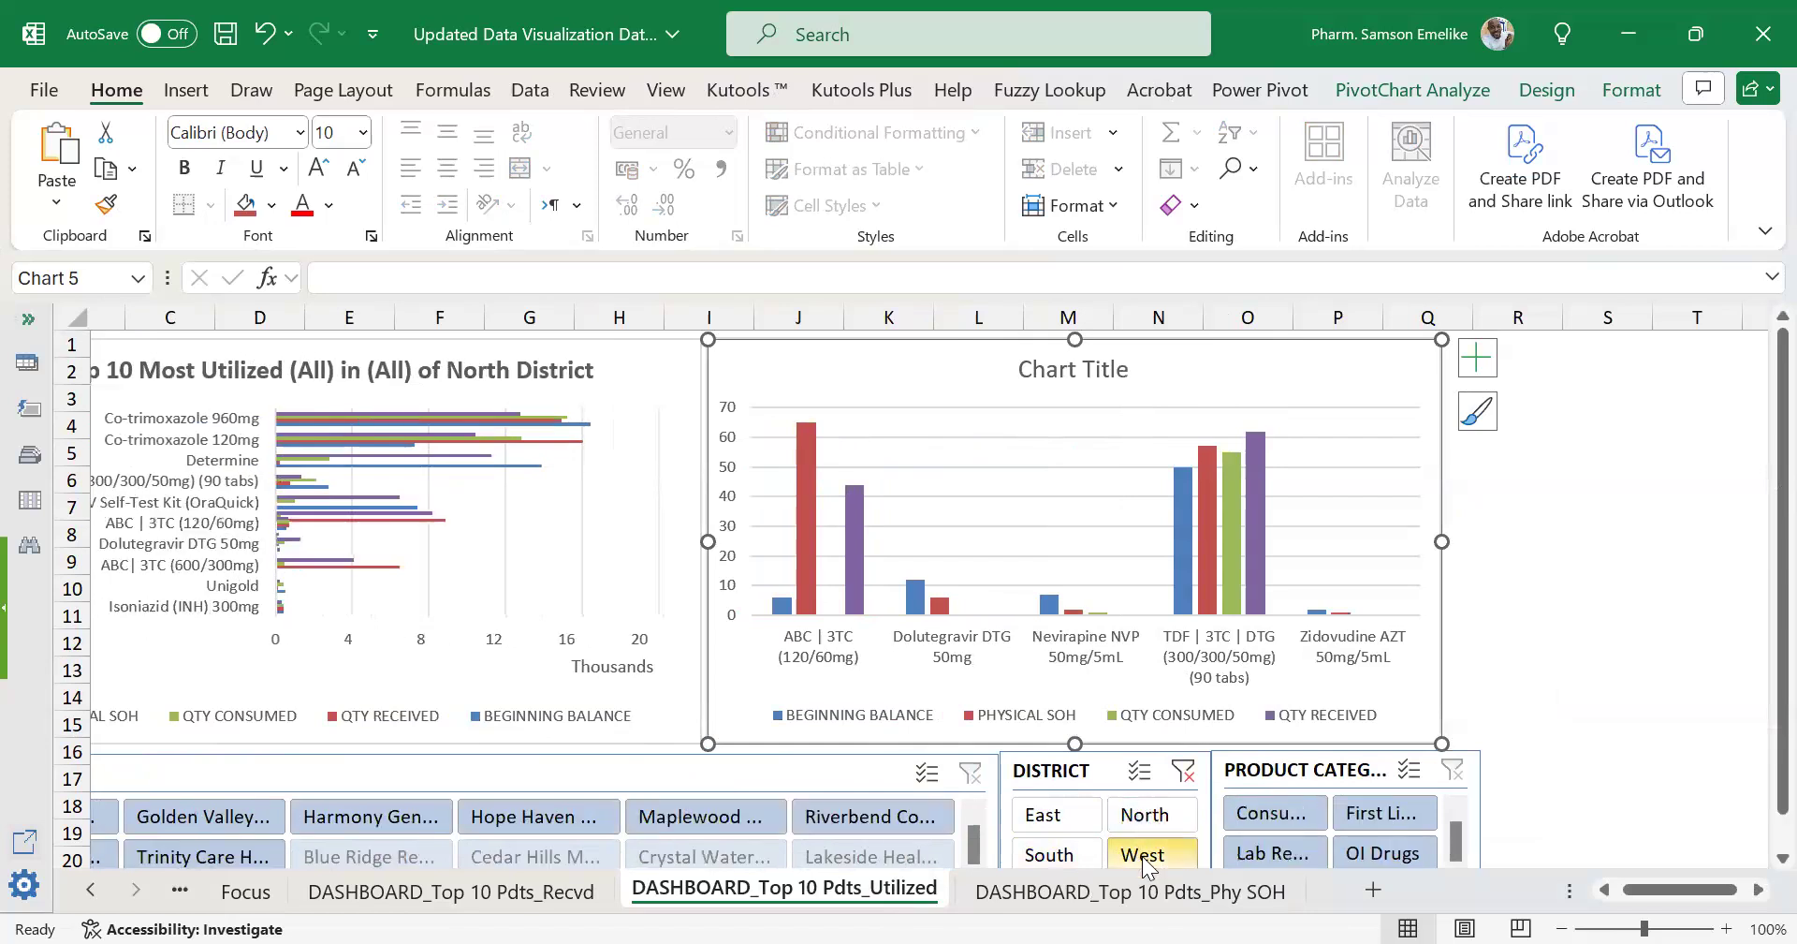
click(1049, 855)
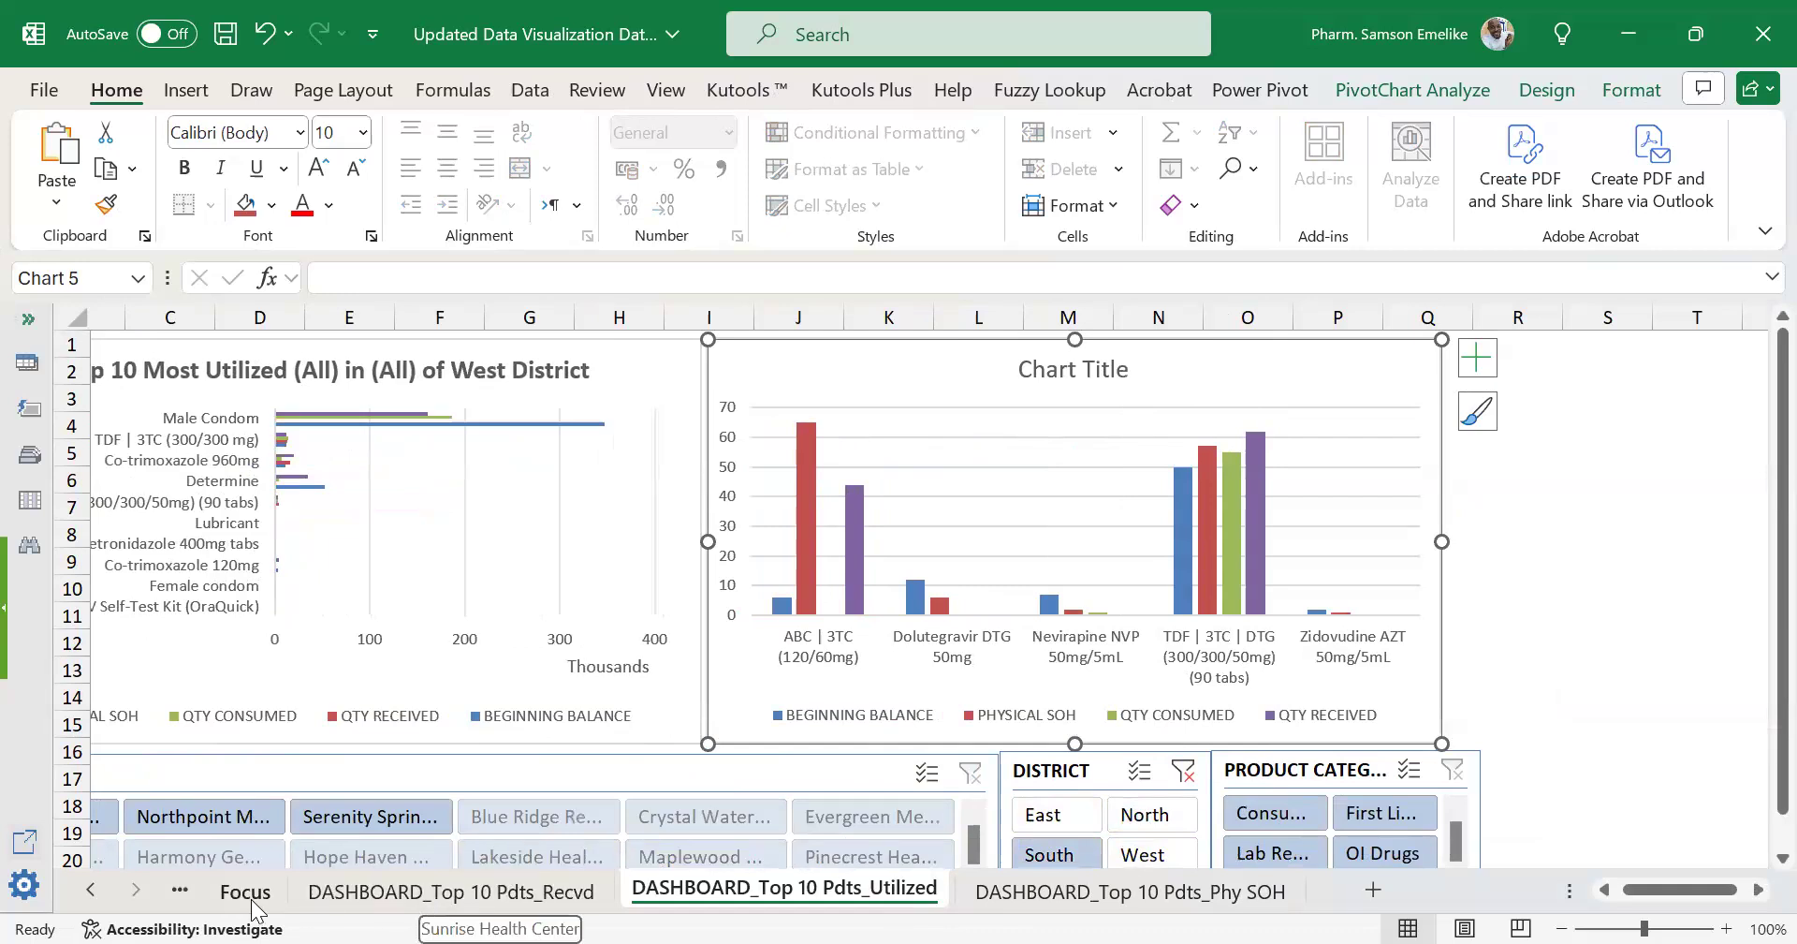
On the Focus_PivotTables sheet, check the Top 10 product filter of the pivot table starting in column S.
click(90, 889)
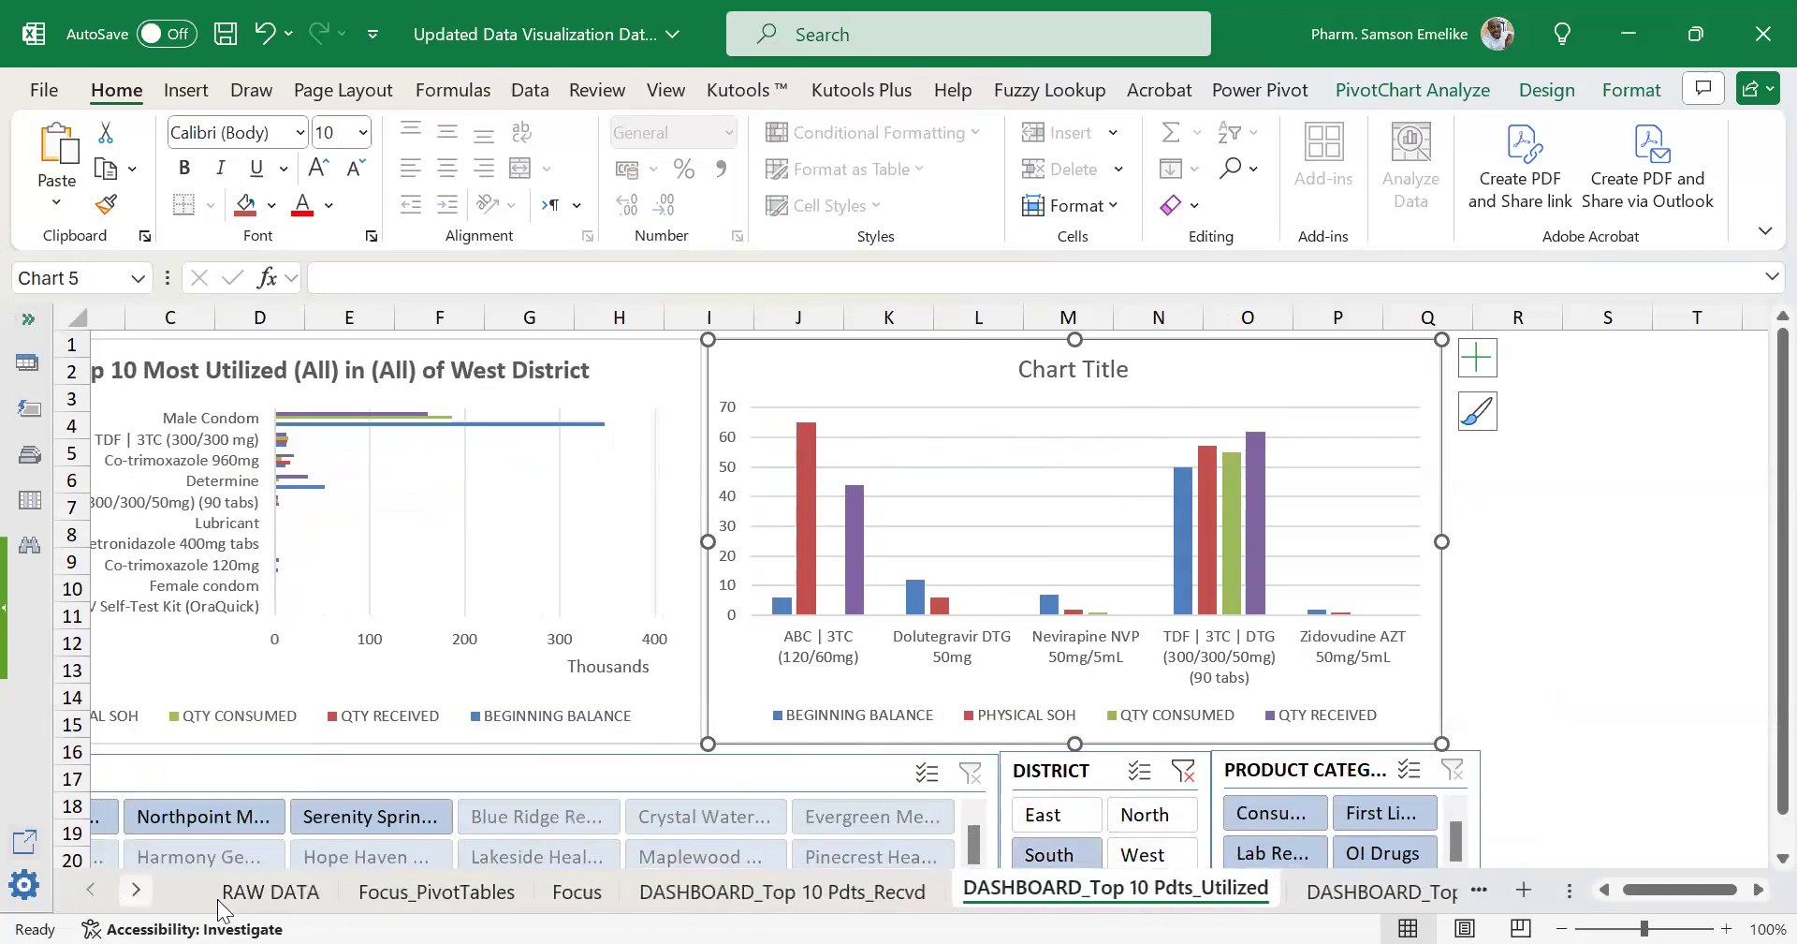
click(481, 891)
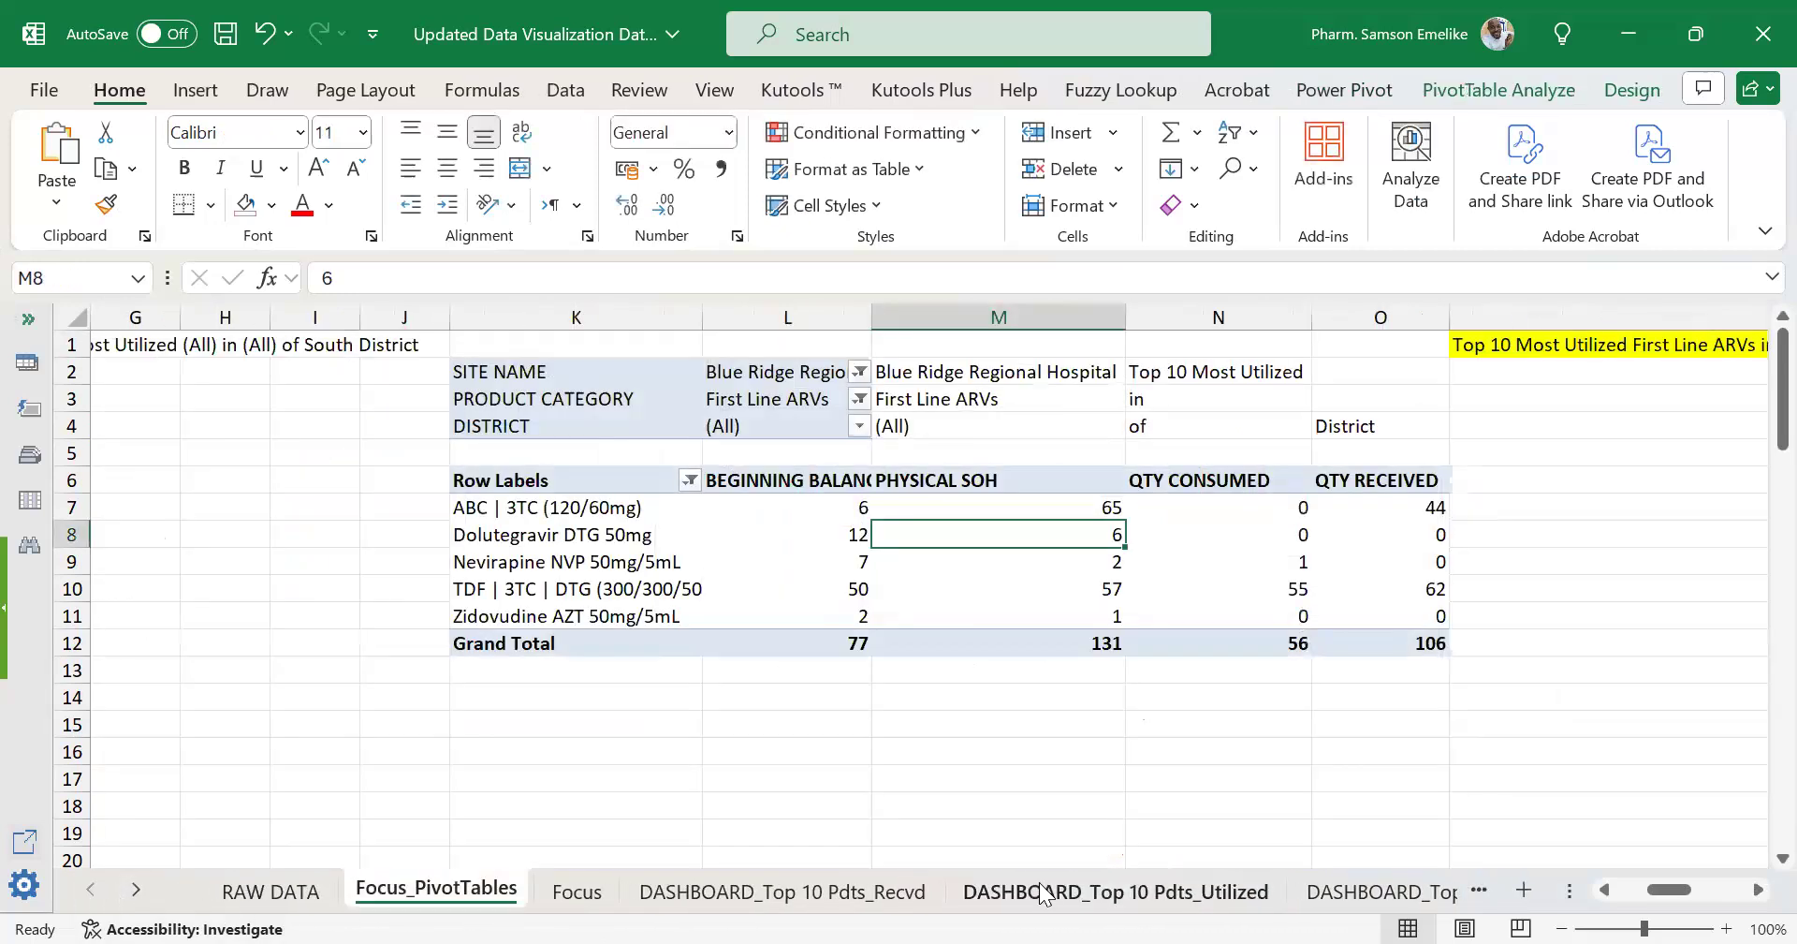
scroll(1755, 896, right, 9)
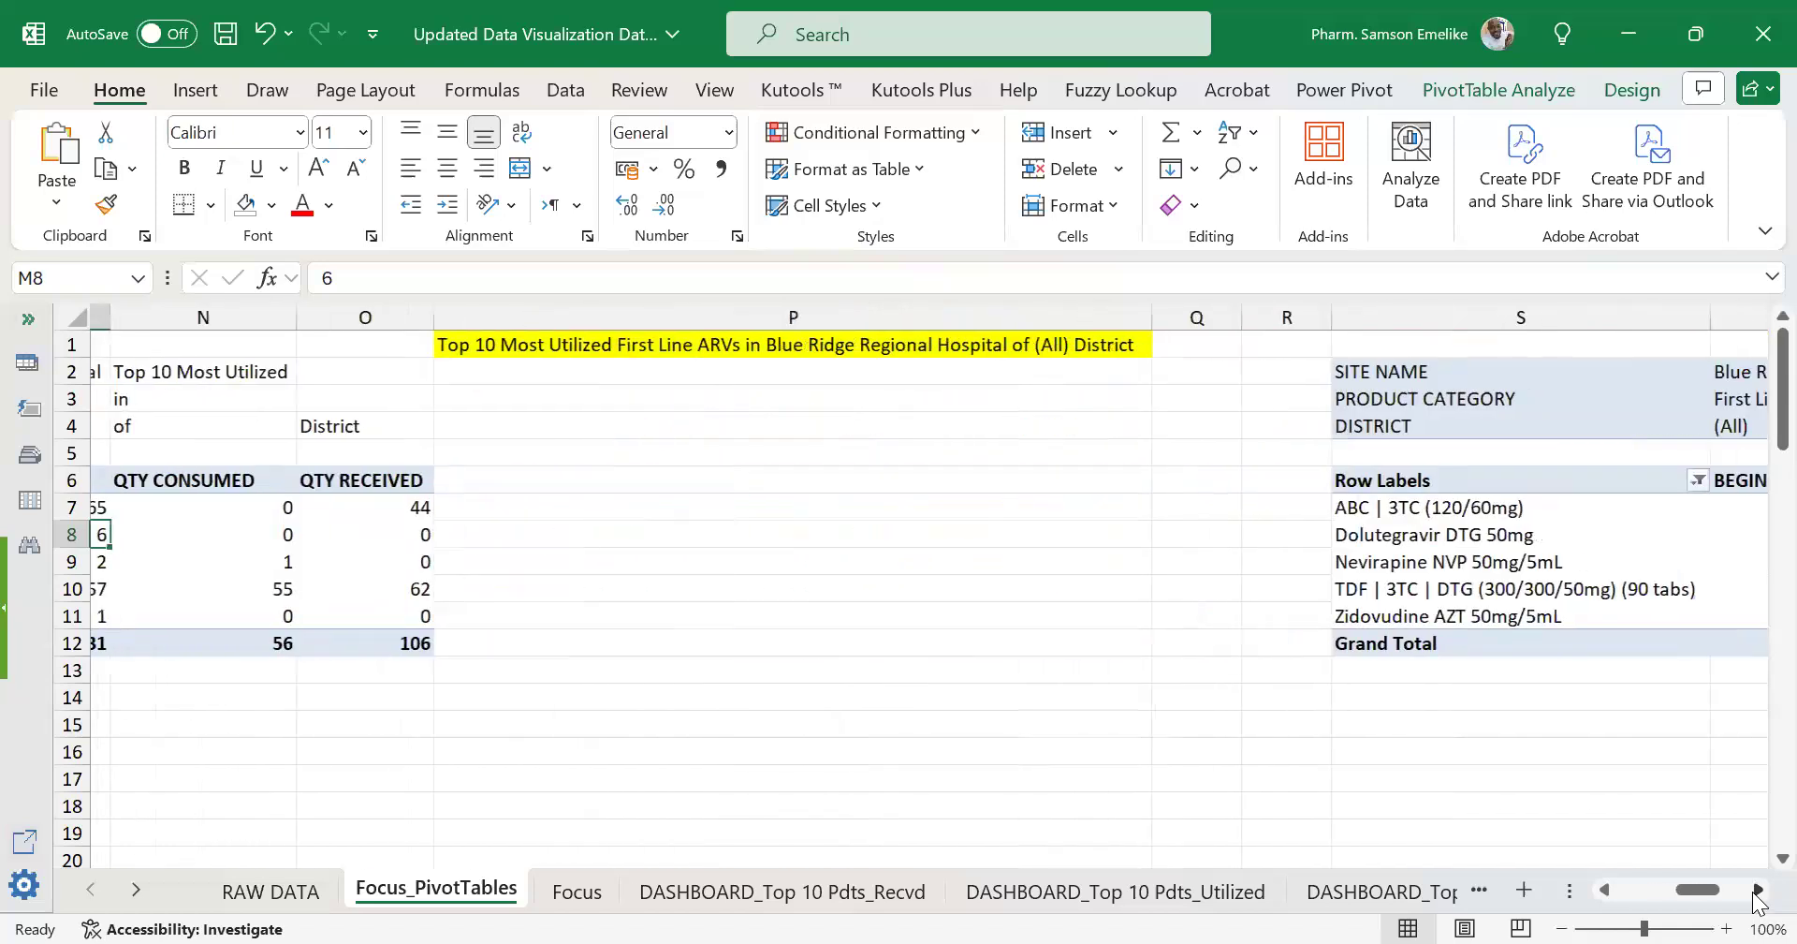
scroll(1757, 896, right, 2)
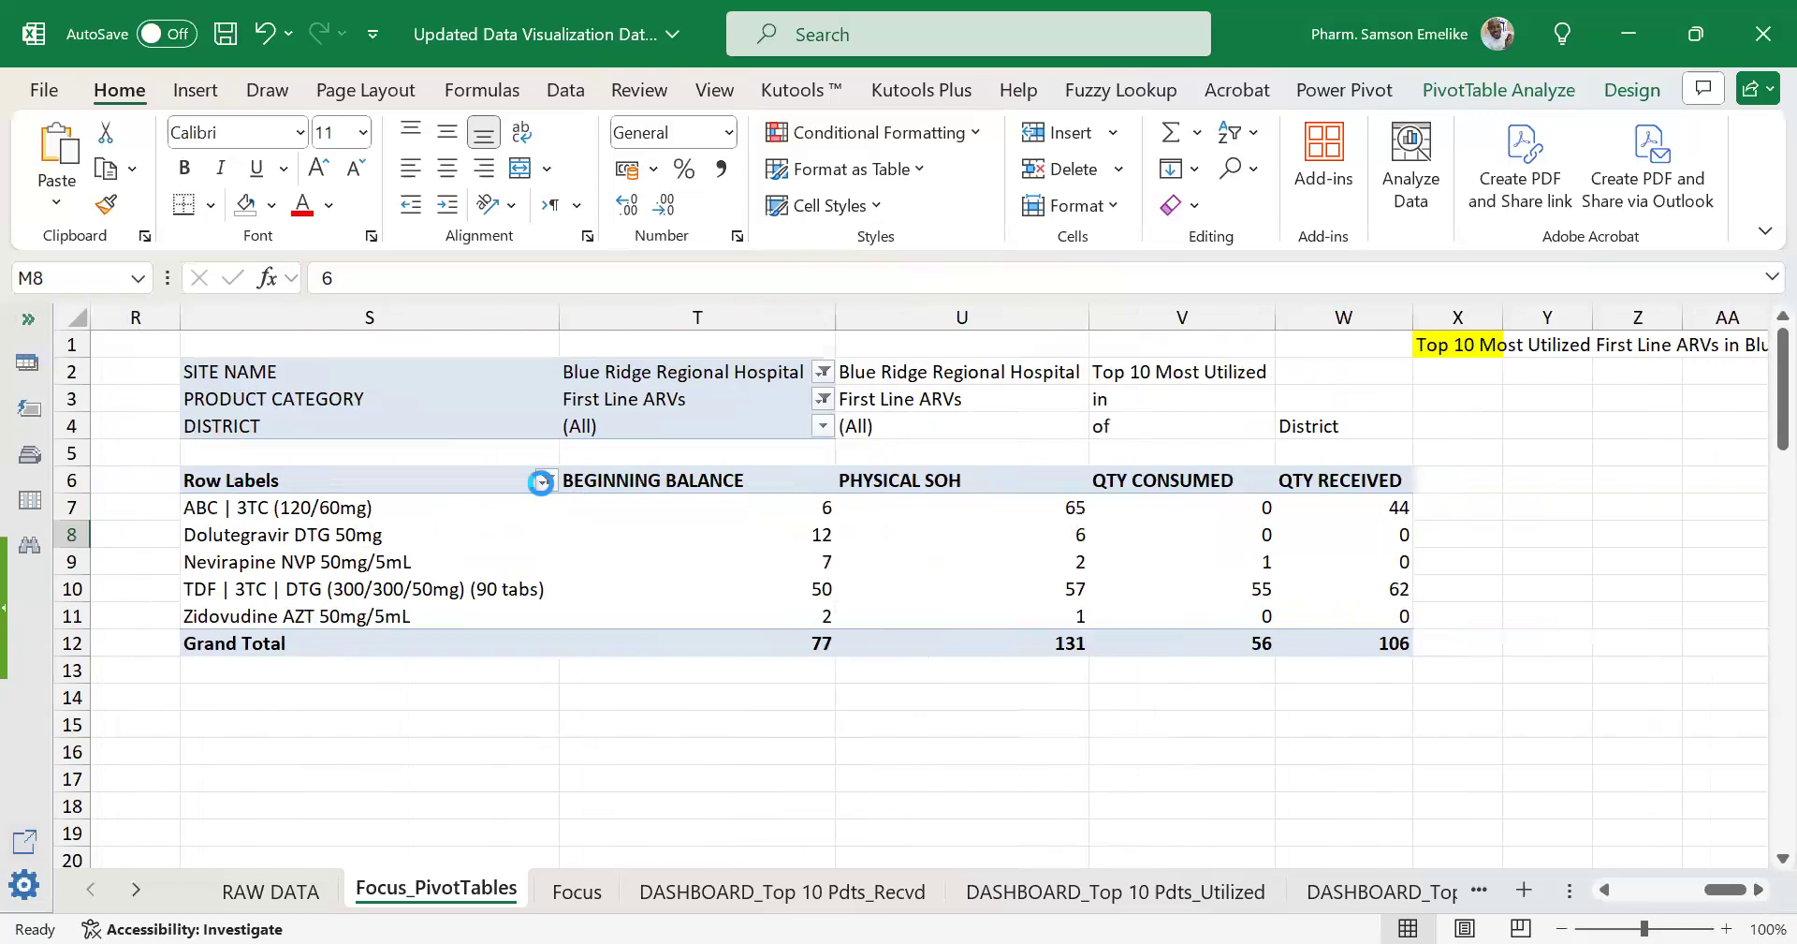
click(541, 482)
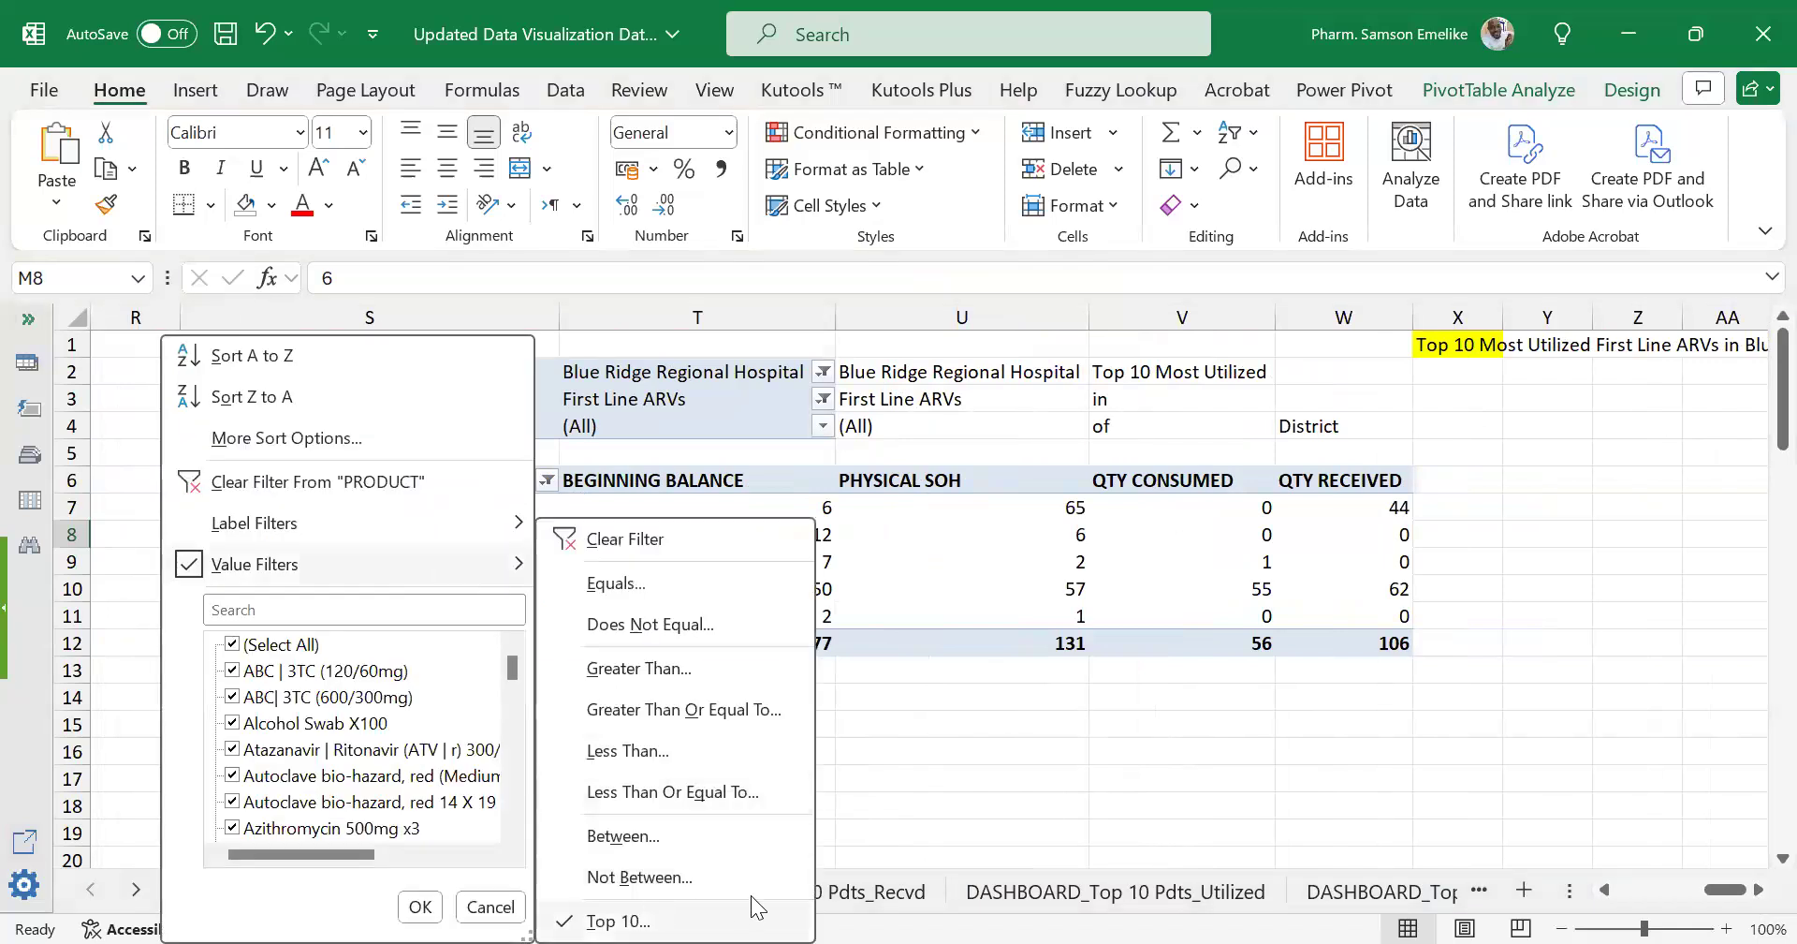
click(644, 906)
click(772, 844)
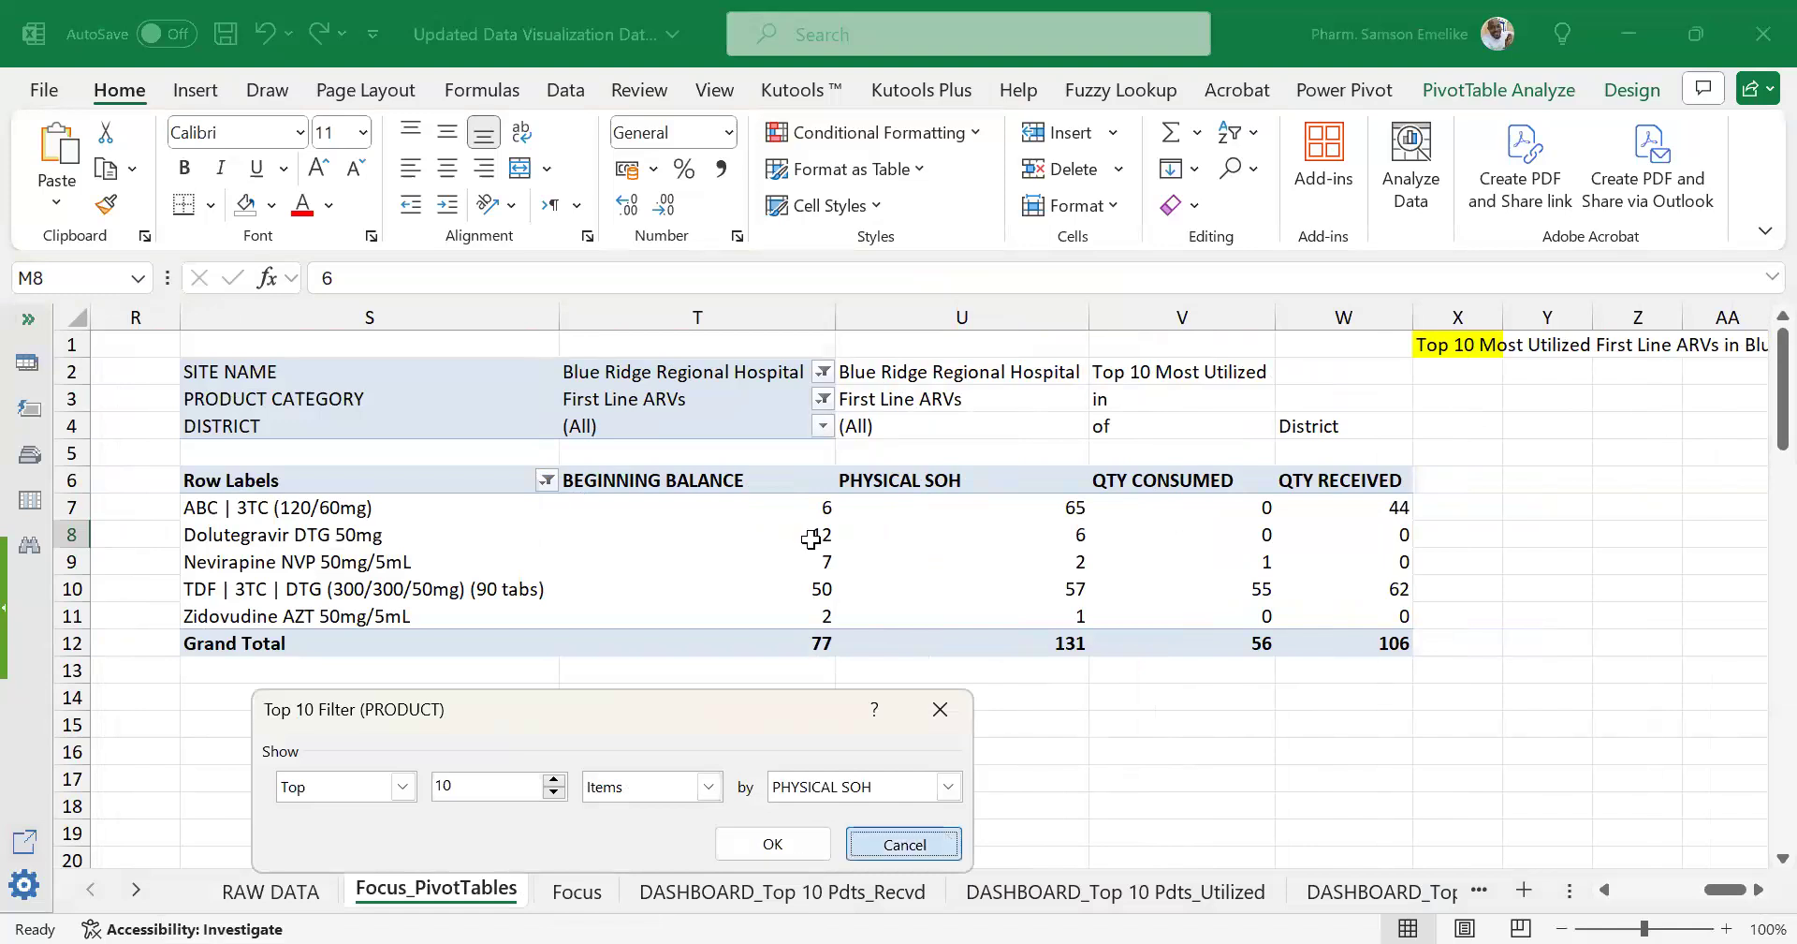
Insert a 2-D stacked column PivotChart from the column S pivot table, and make it slightly taller and wider.
click(811, 535)
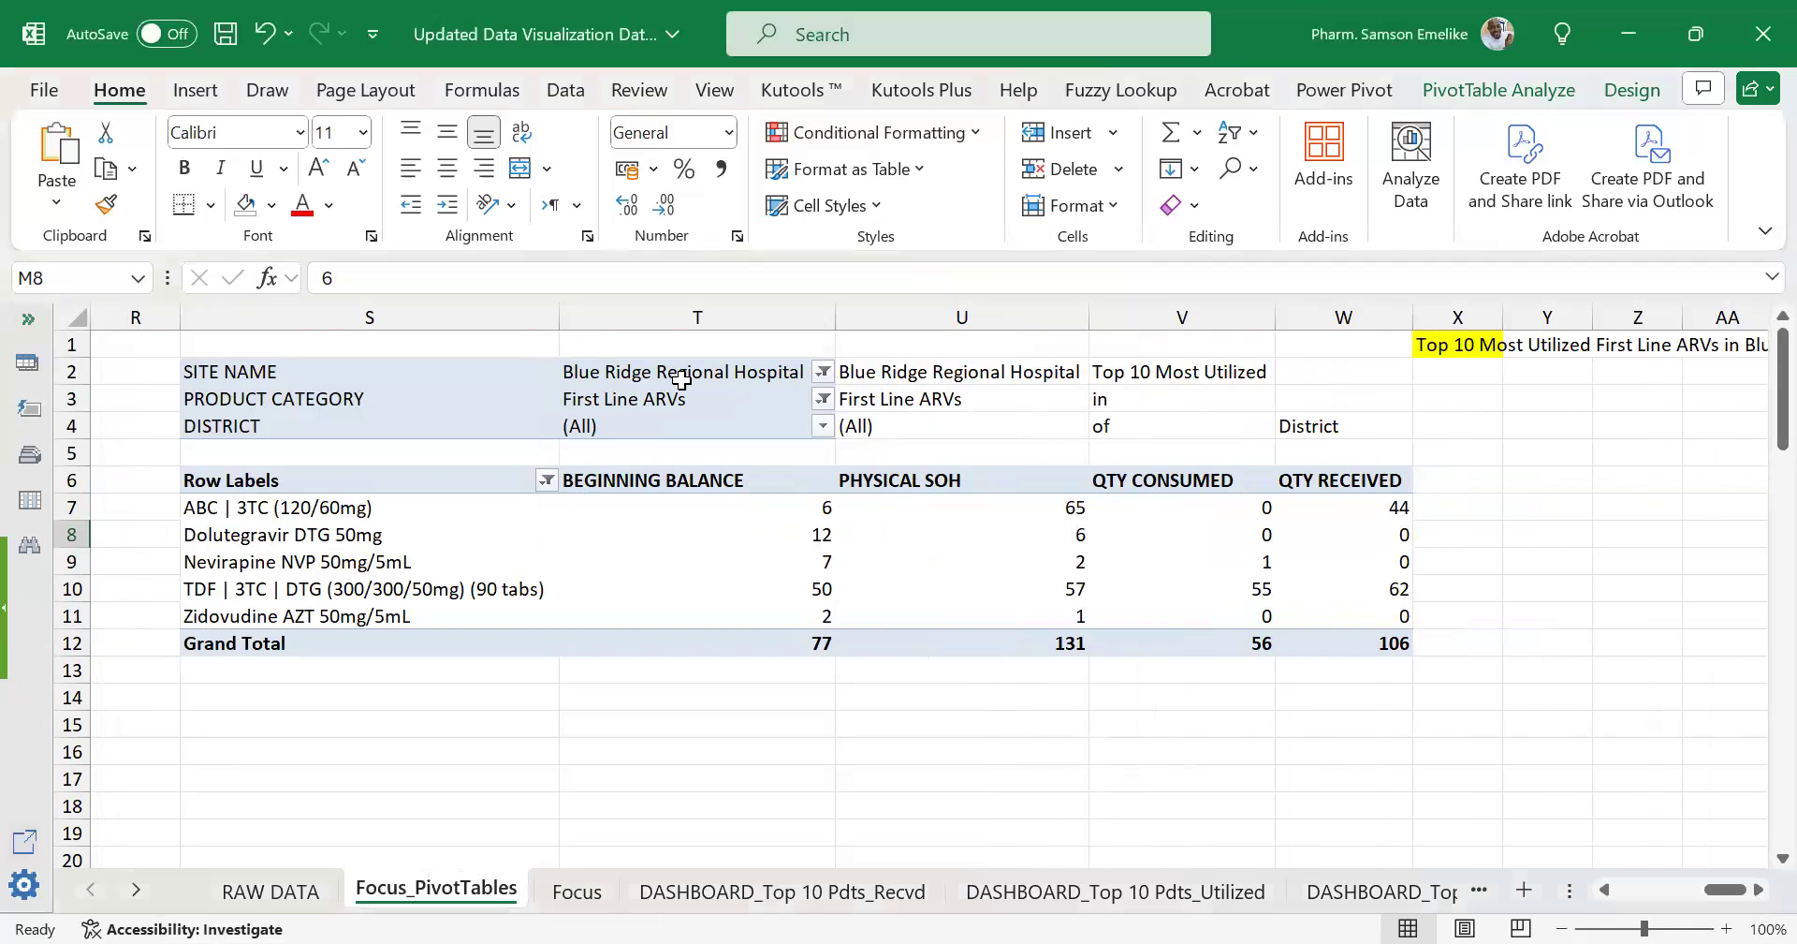
click(198, 97)
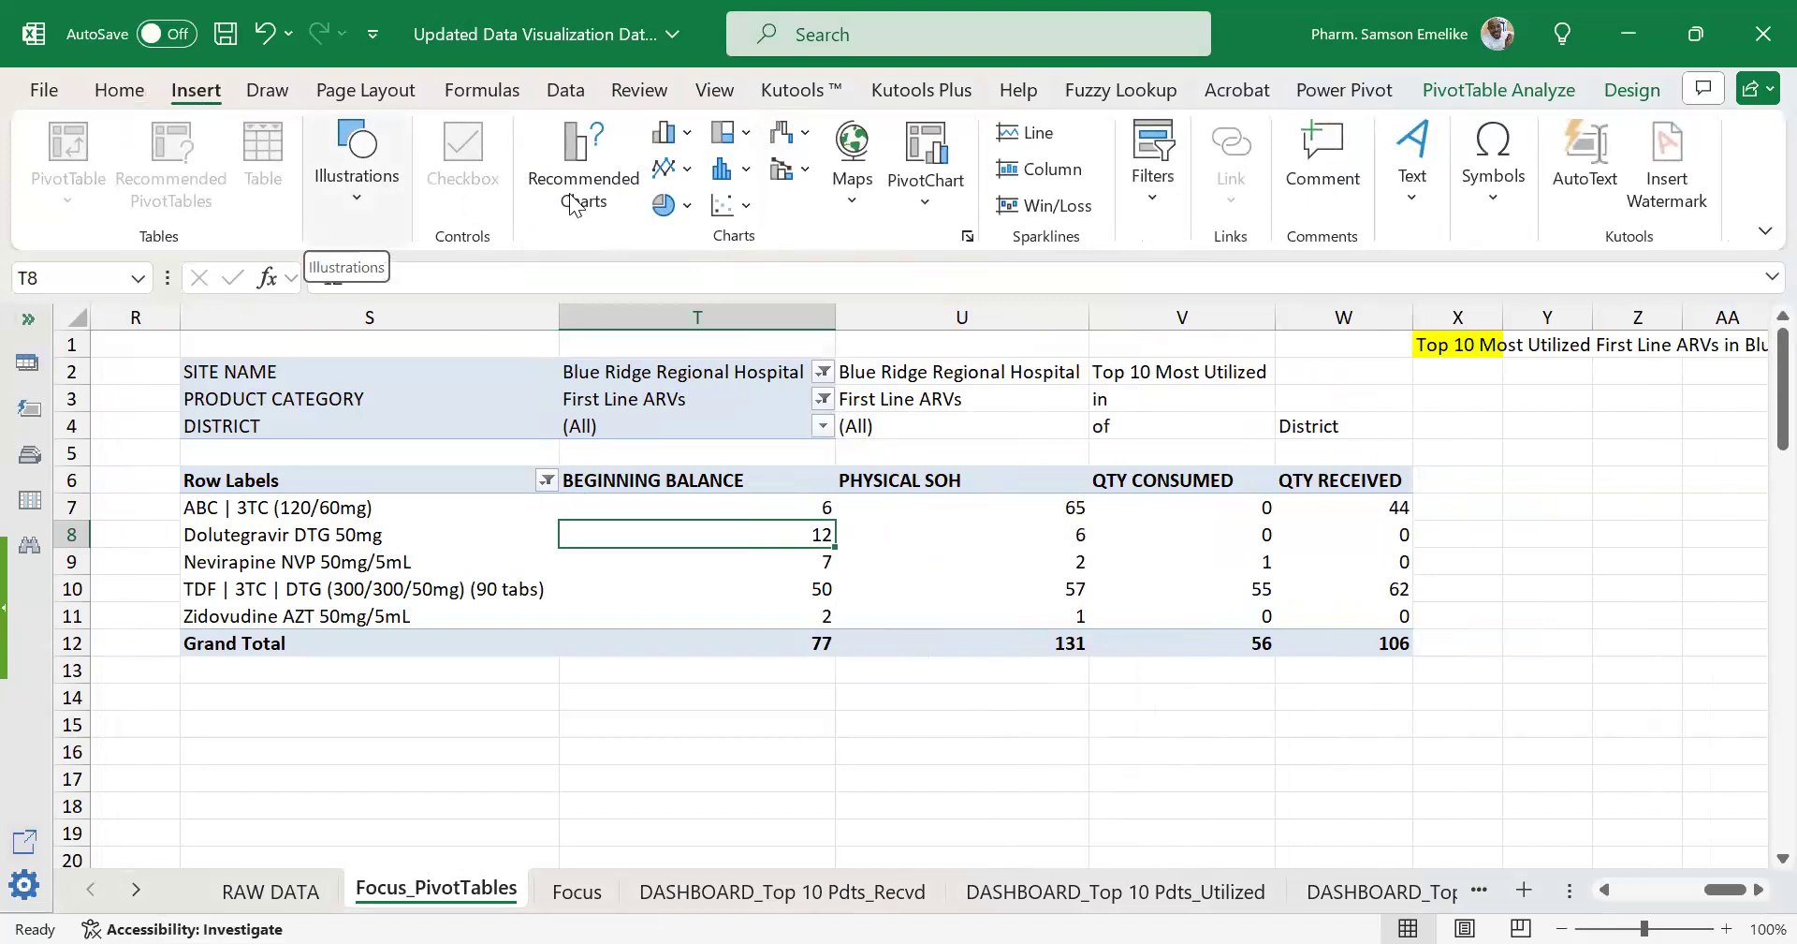
click(688, 139)
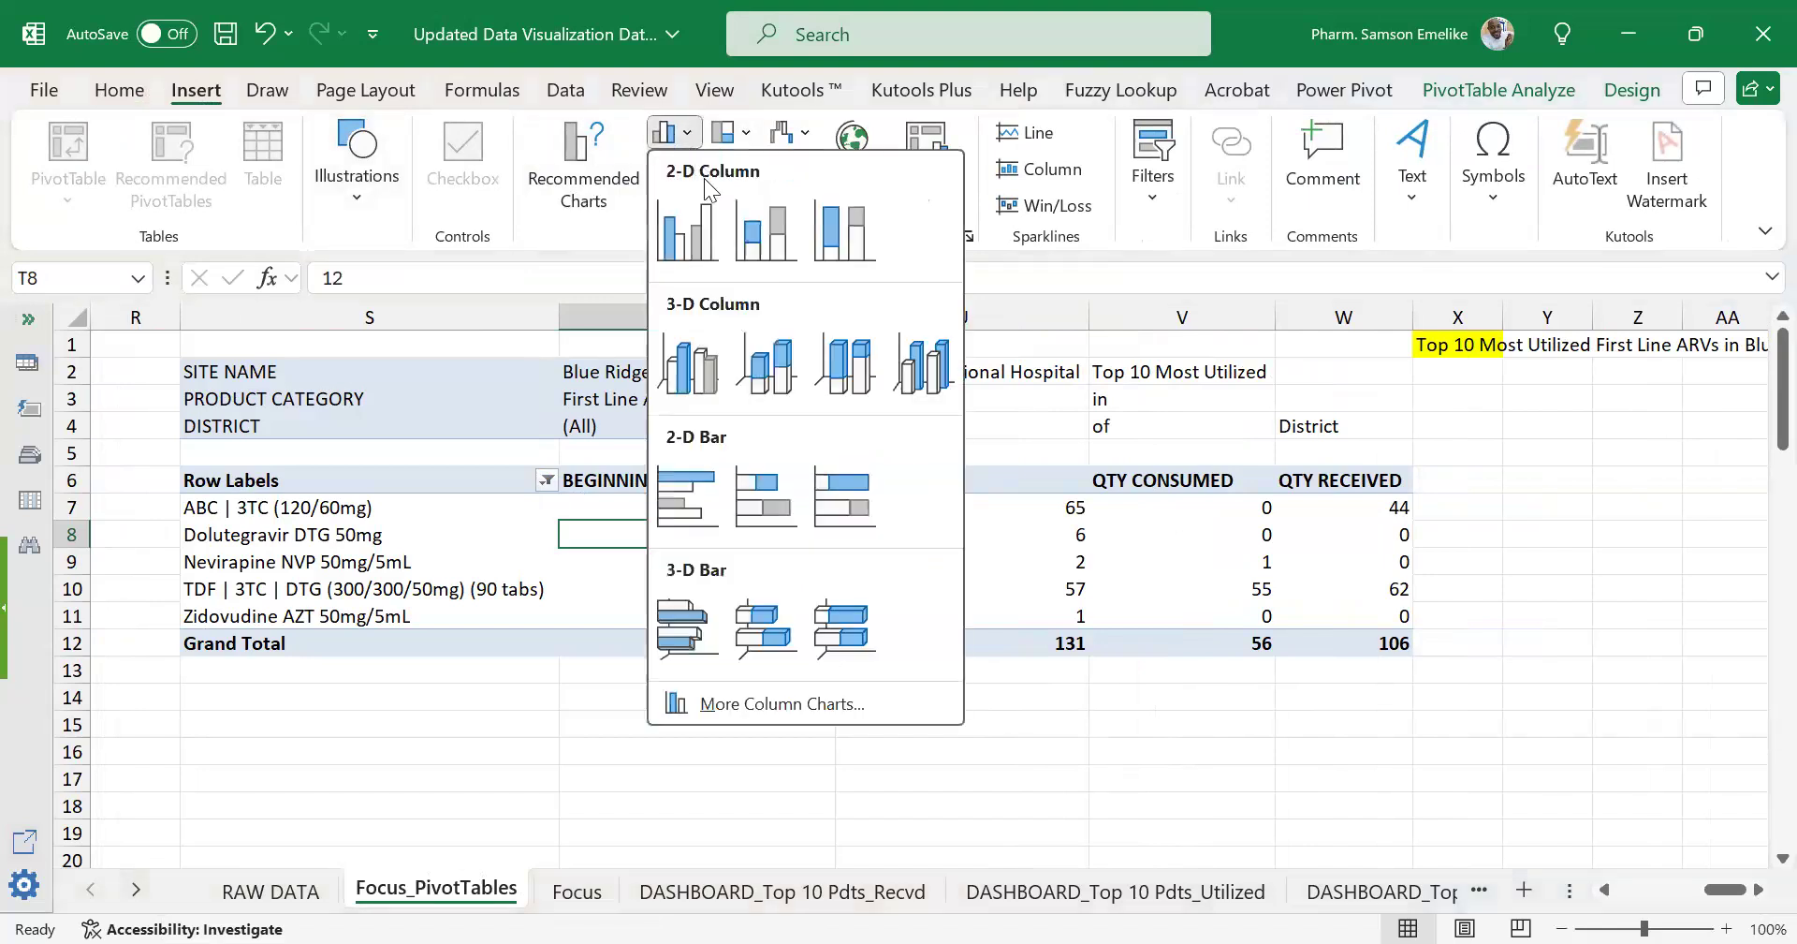
click(766, 242)
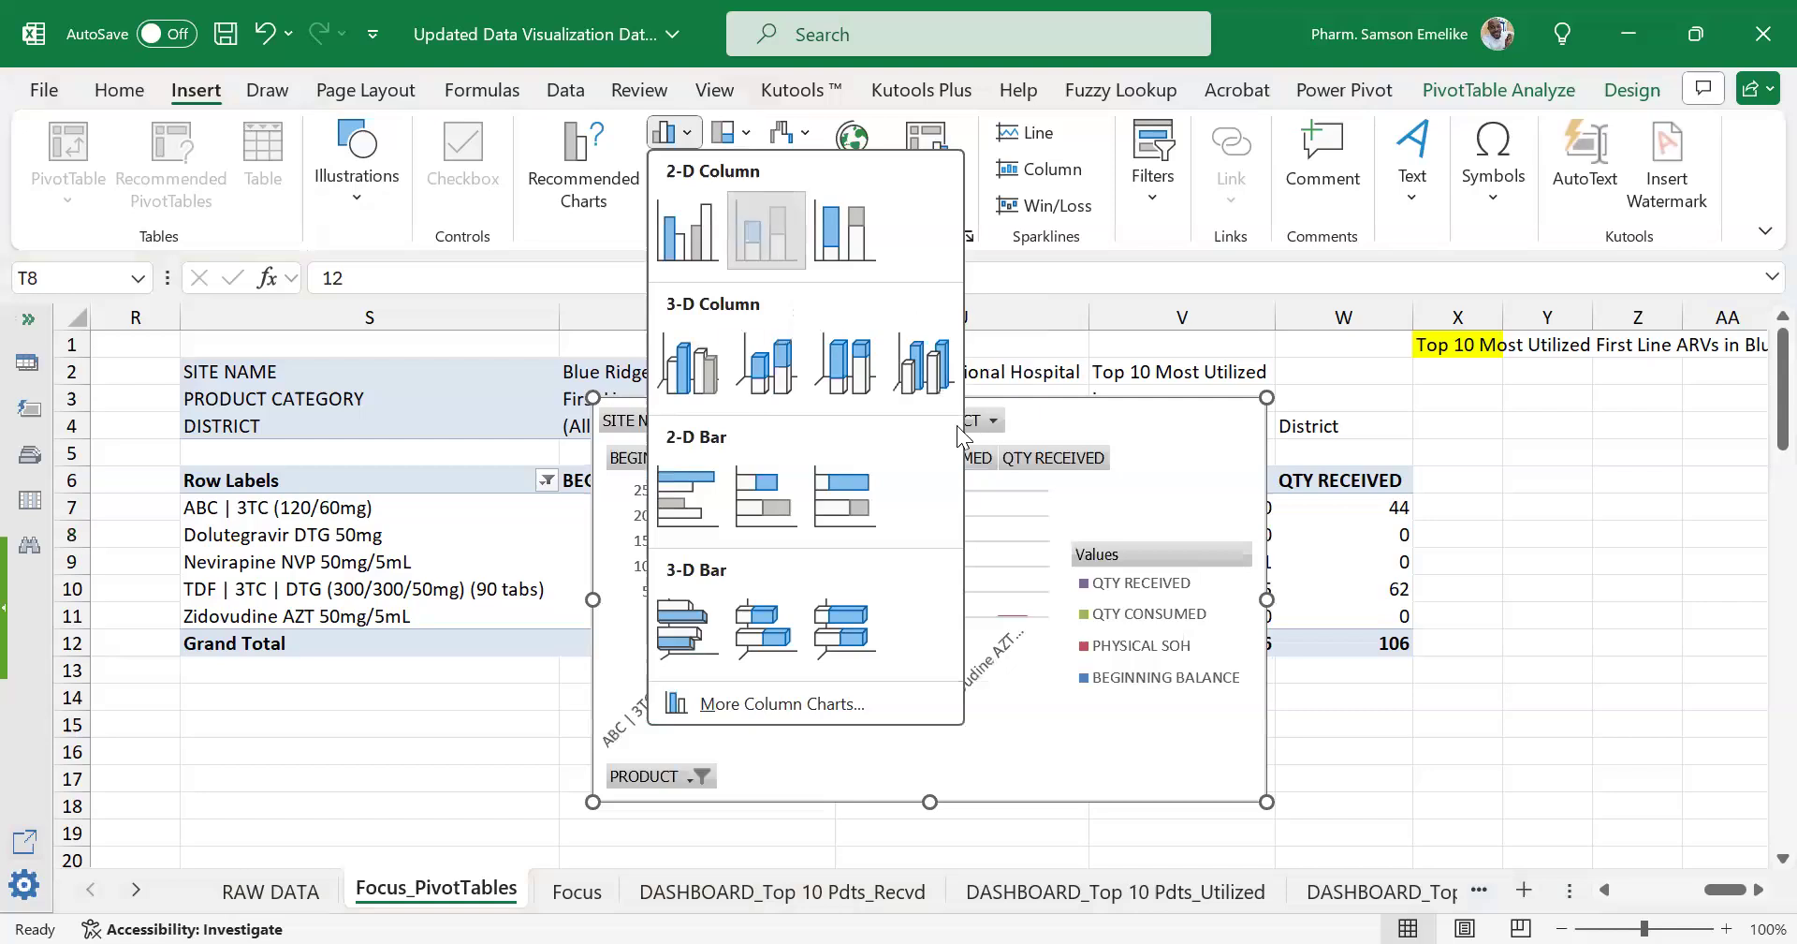
drag(930, 397, 929, 358)
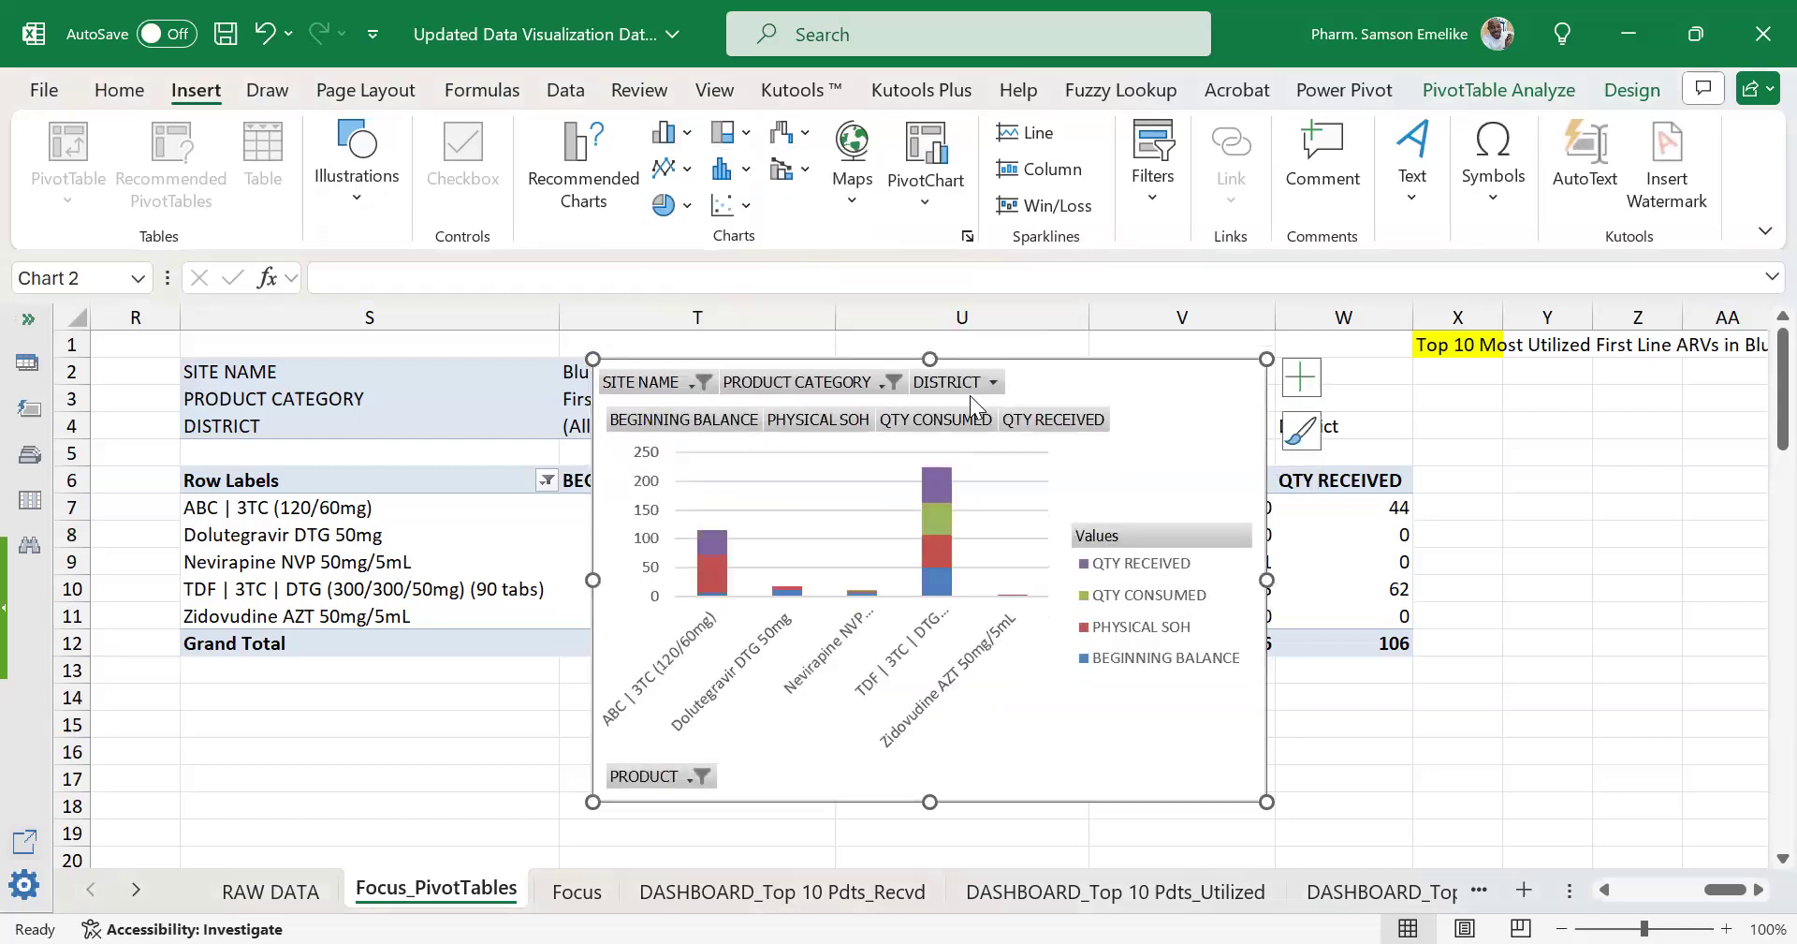
click(970, 395)
drag(1266, 580, 1424, 610)
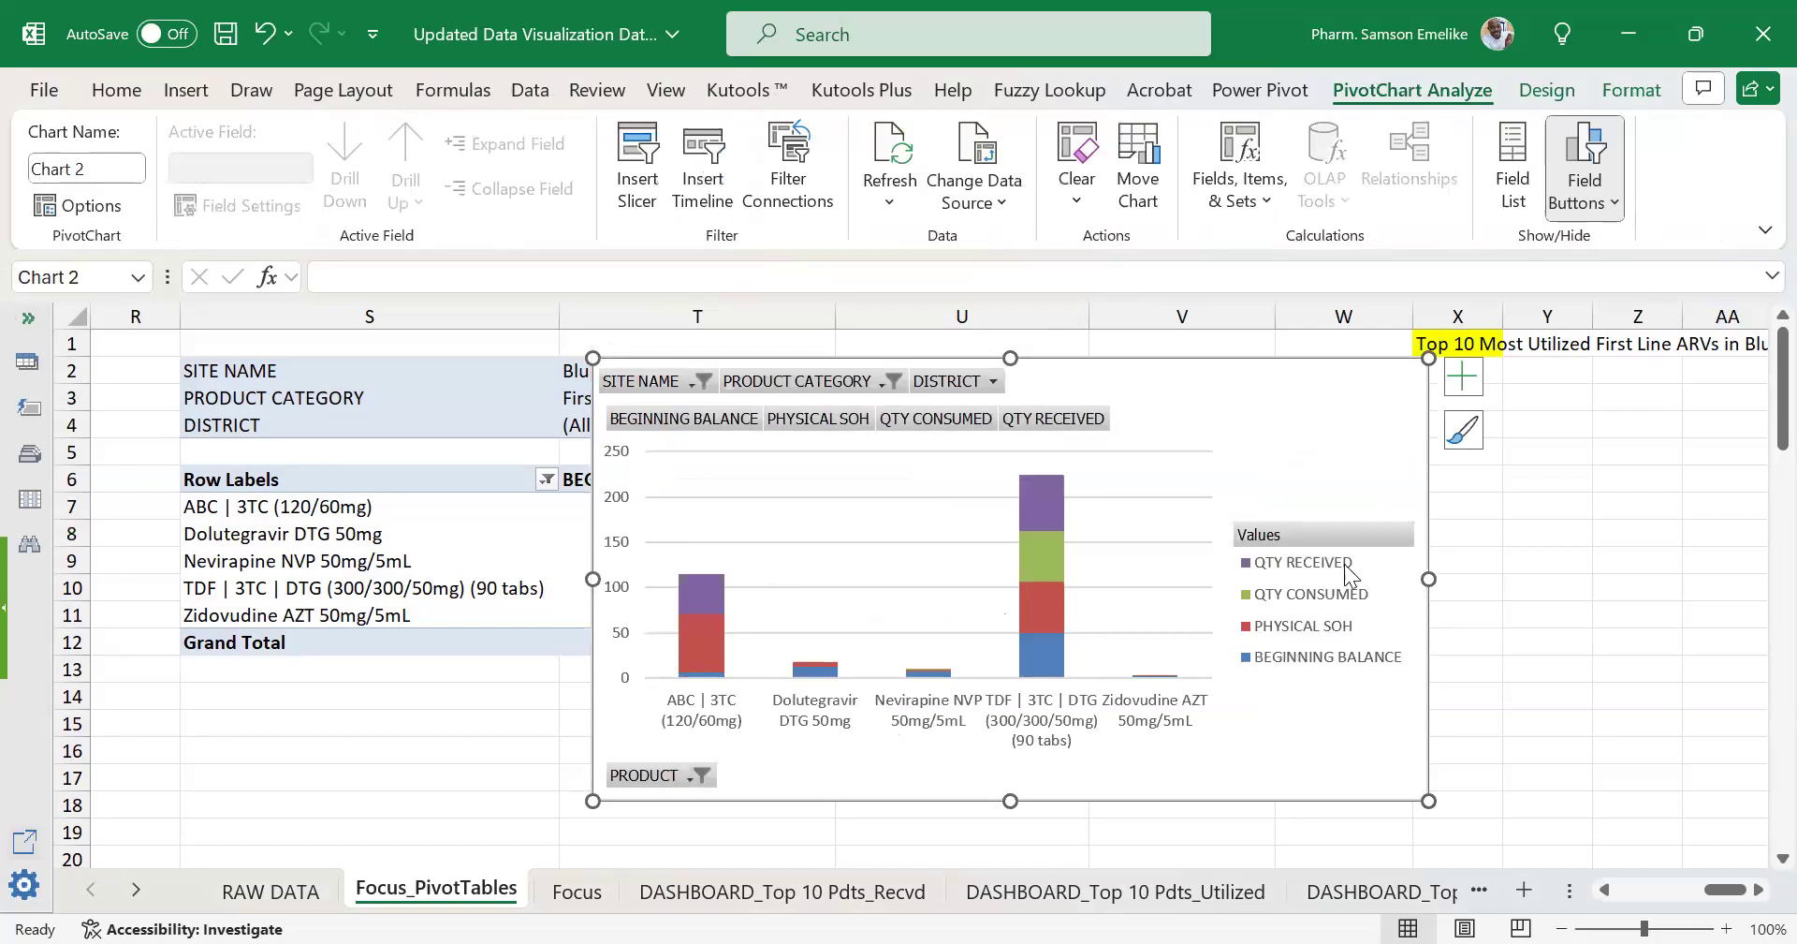
Hide all field buttons on the stacked column chart and place its legend at the bottom.
right_click(1313, 537)
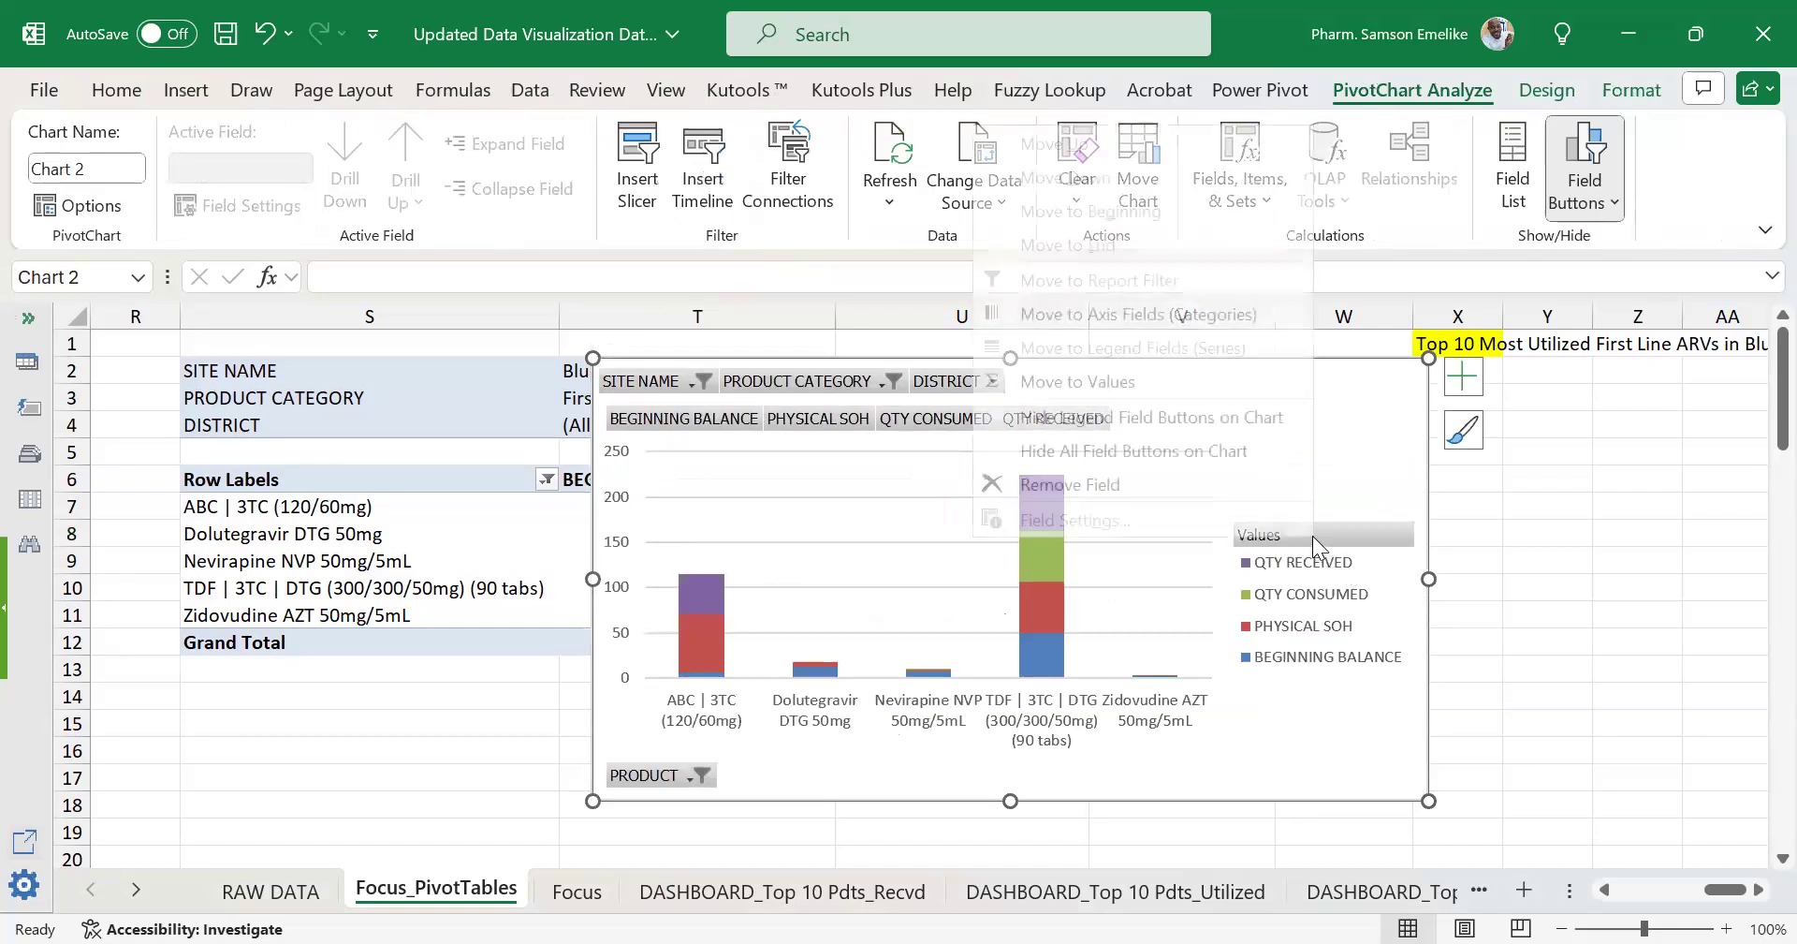
click(1149, 447)
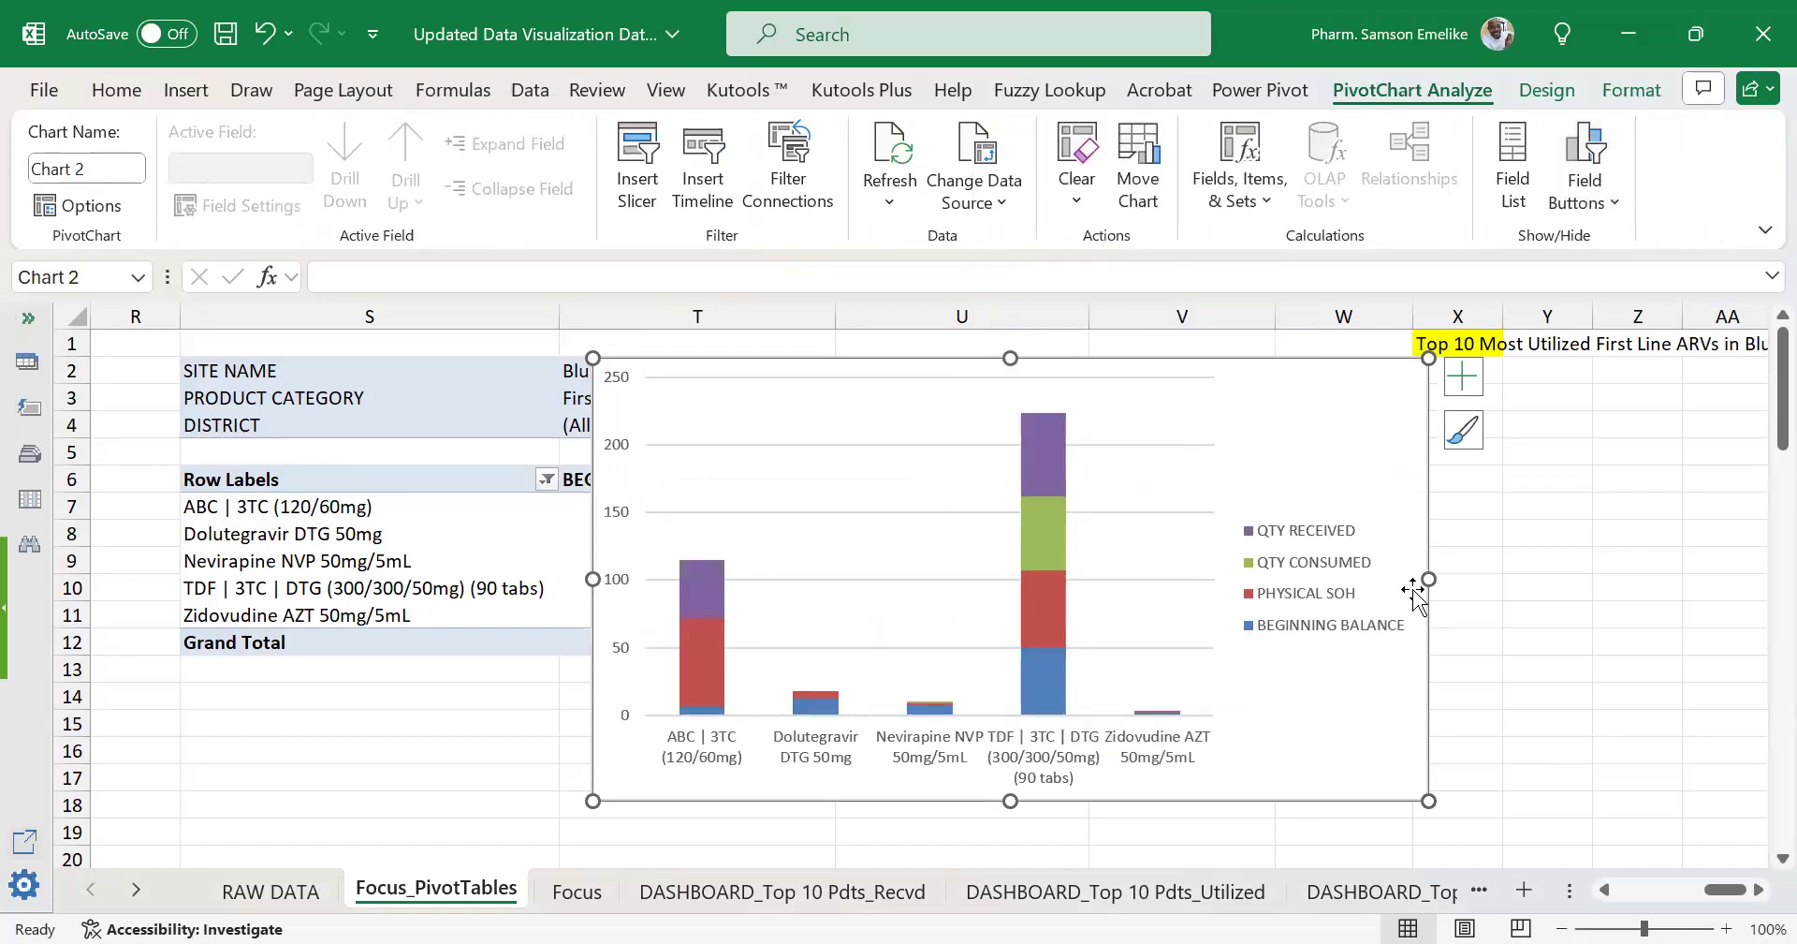
click(1470, 381)
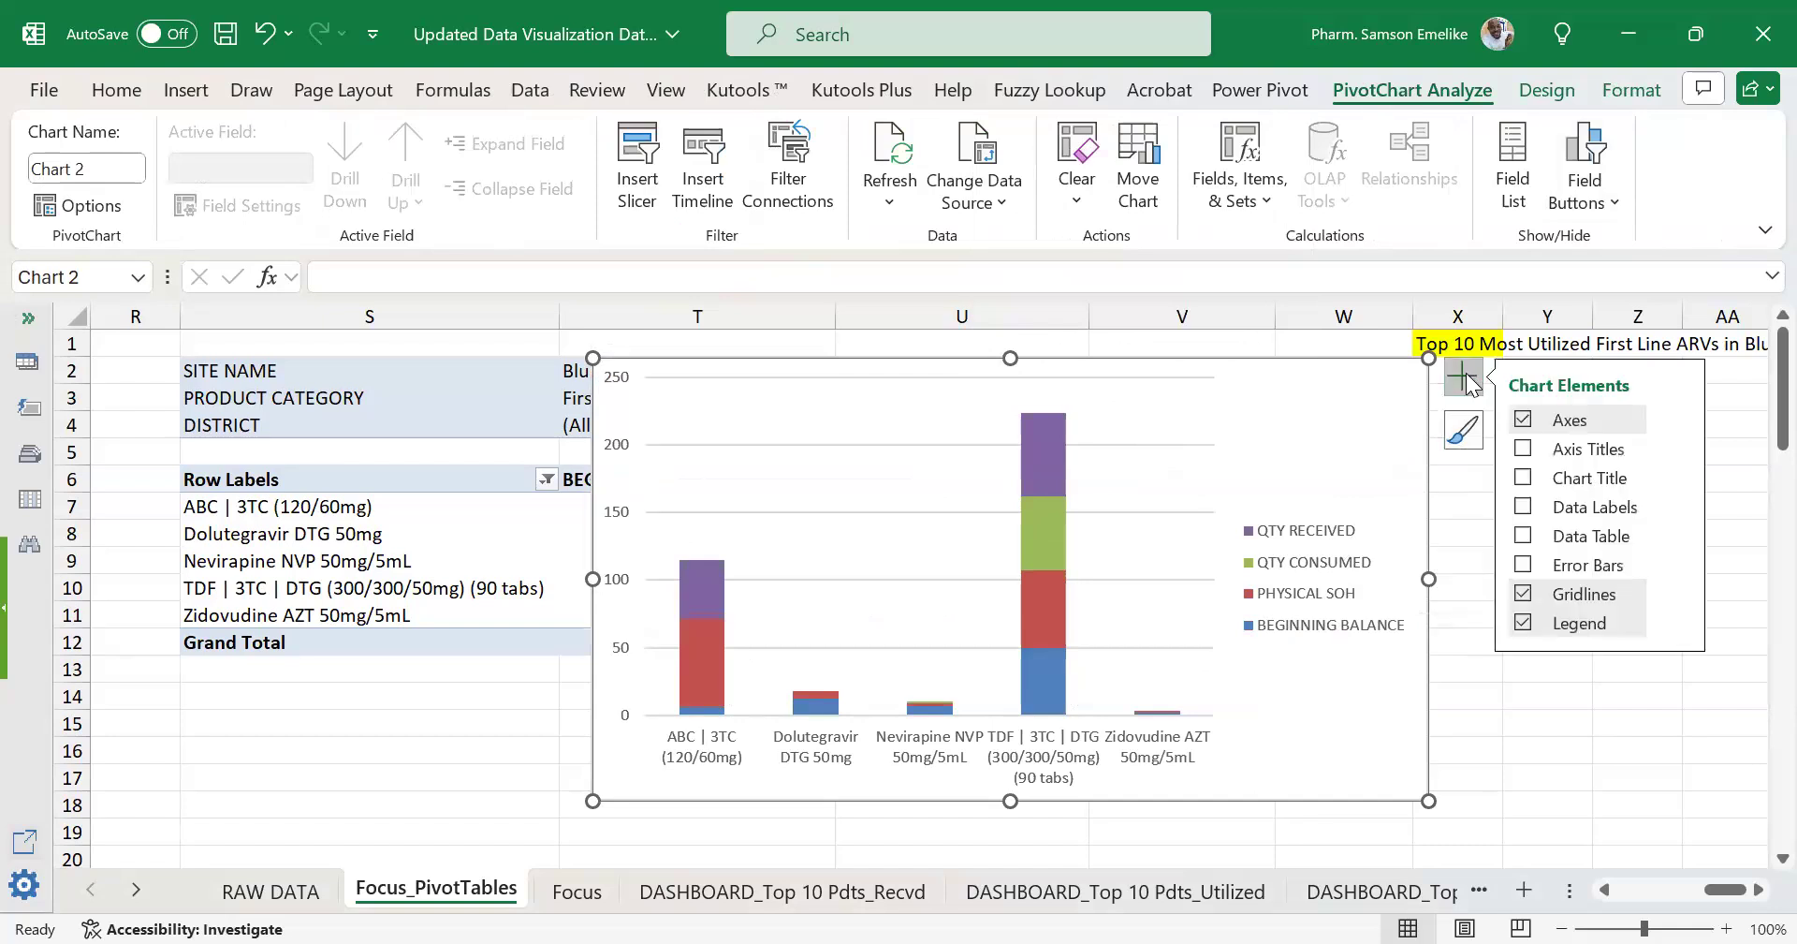
click(1677, 622)
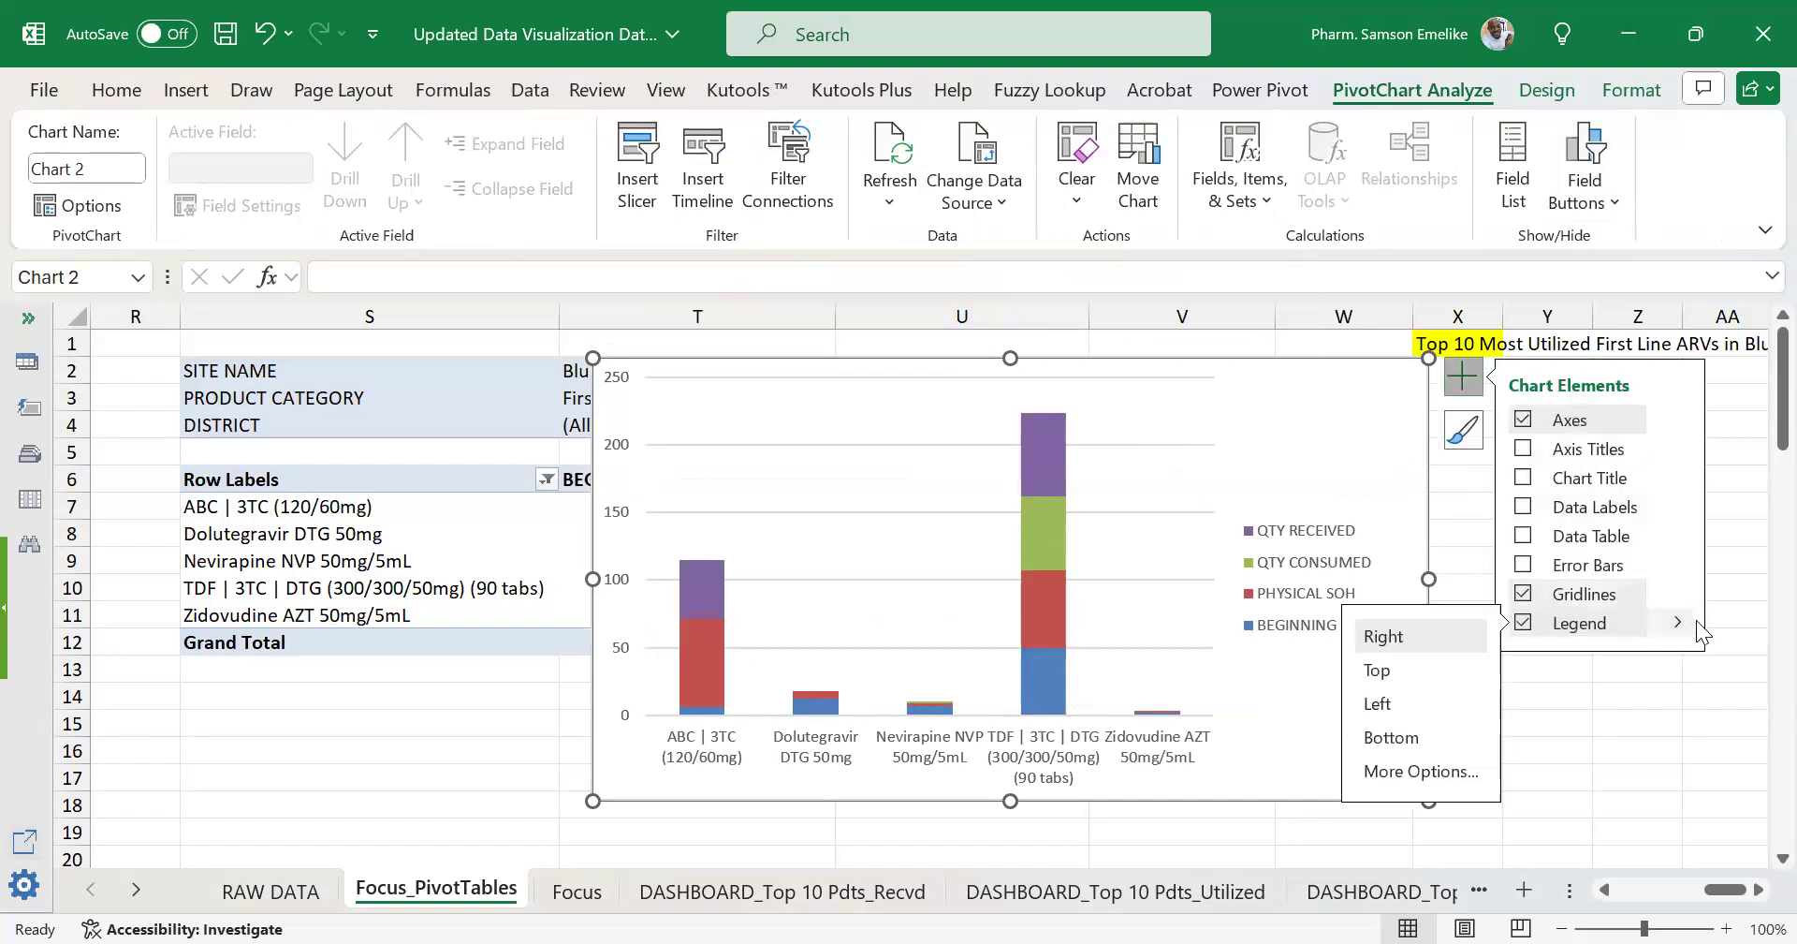
click(1408, 737)
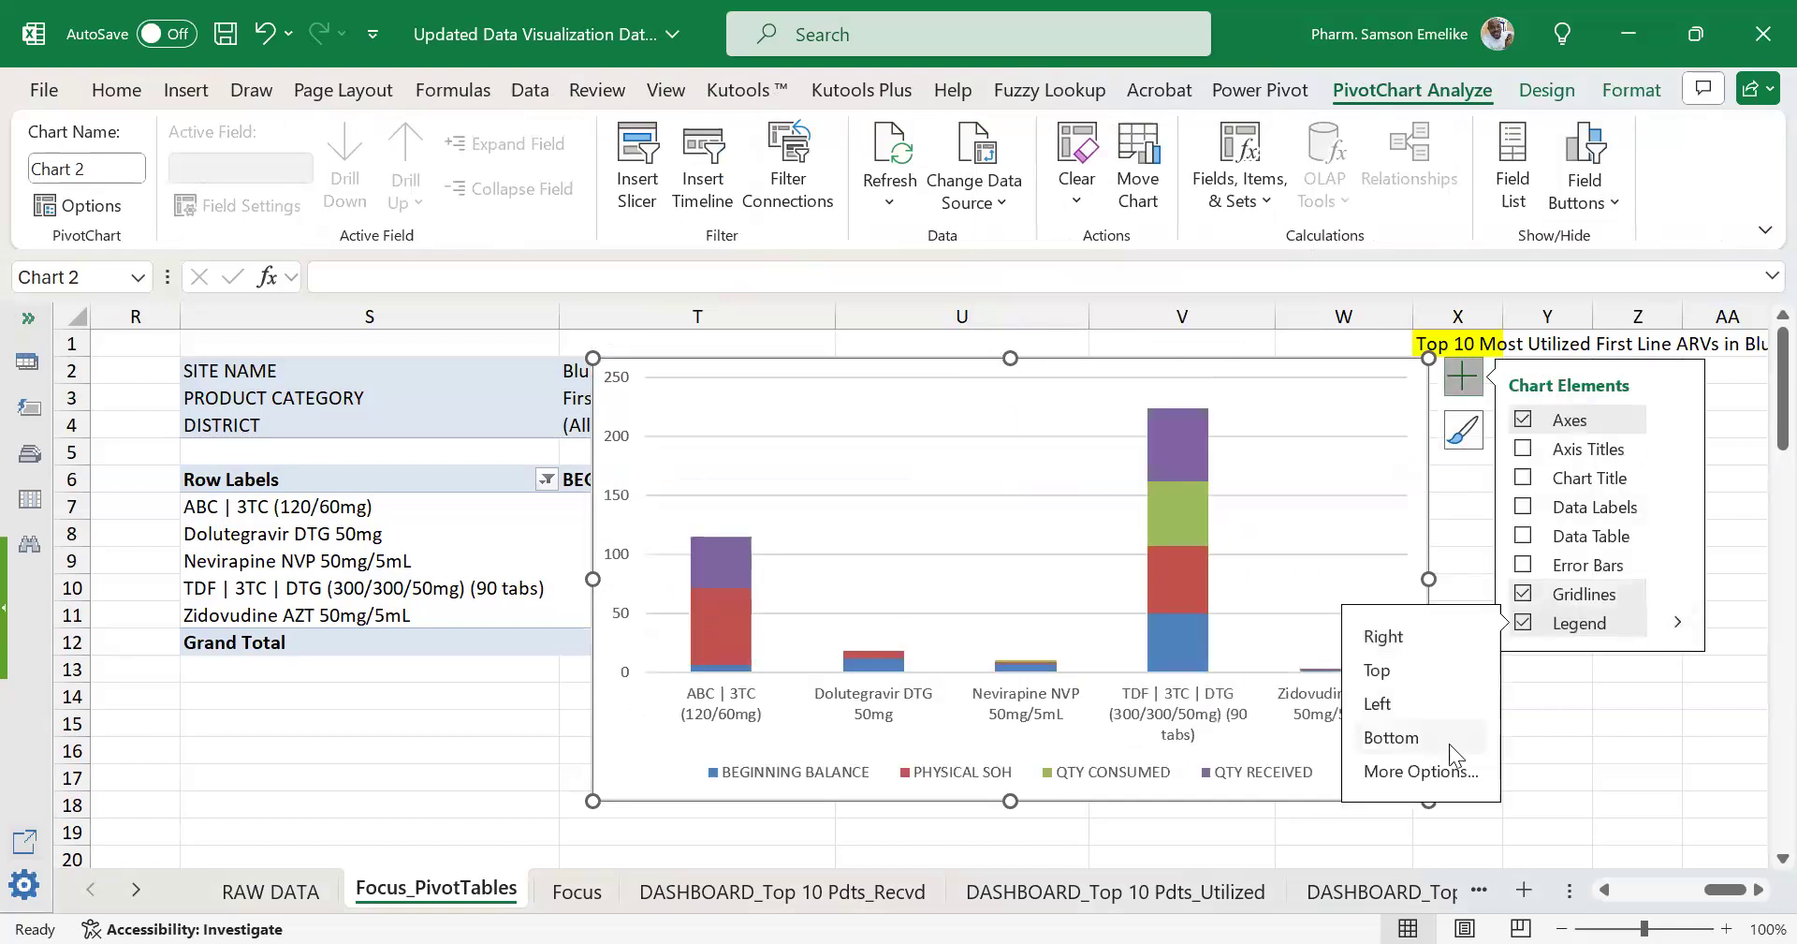
Add a chart title and data labels to the stacked column chart.
click(1526, 480)
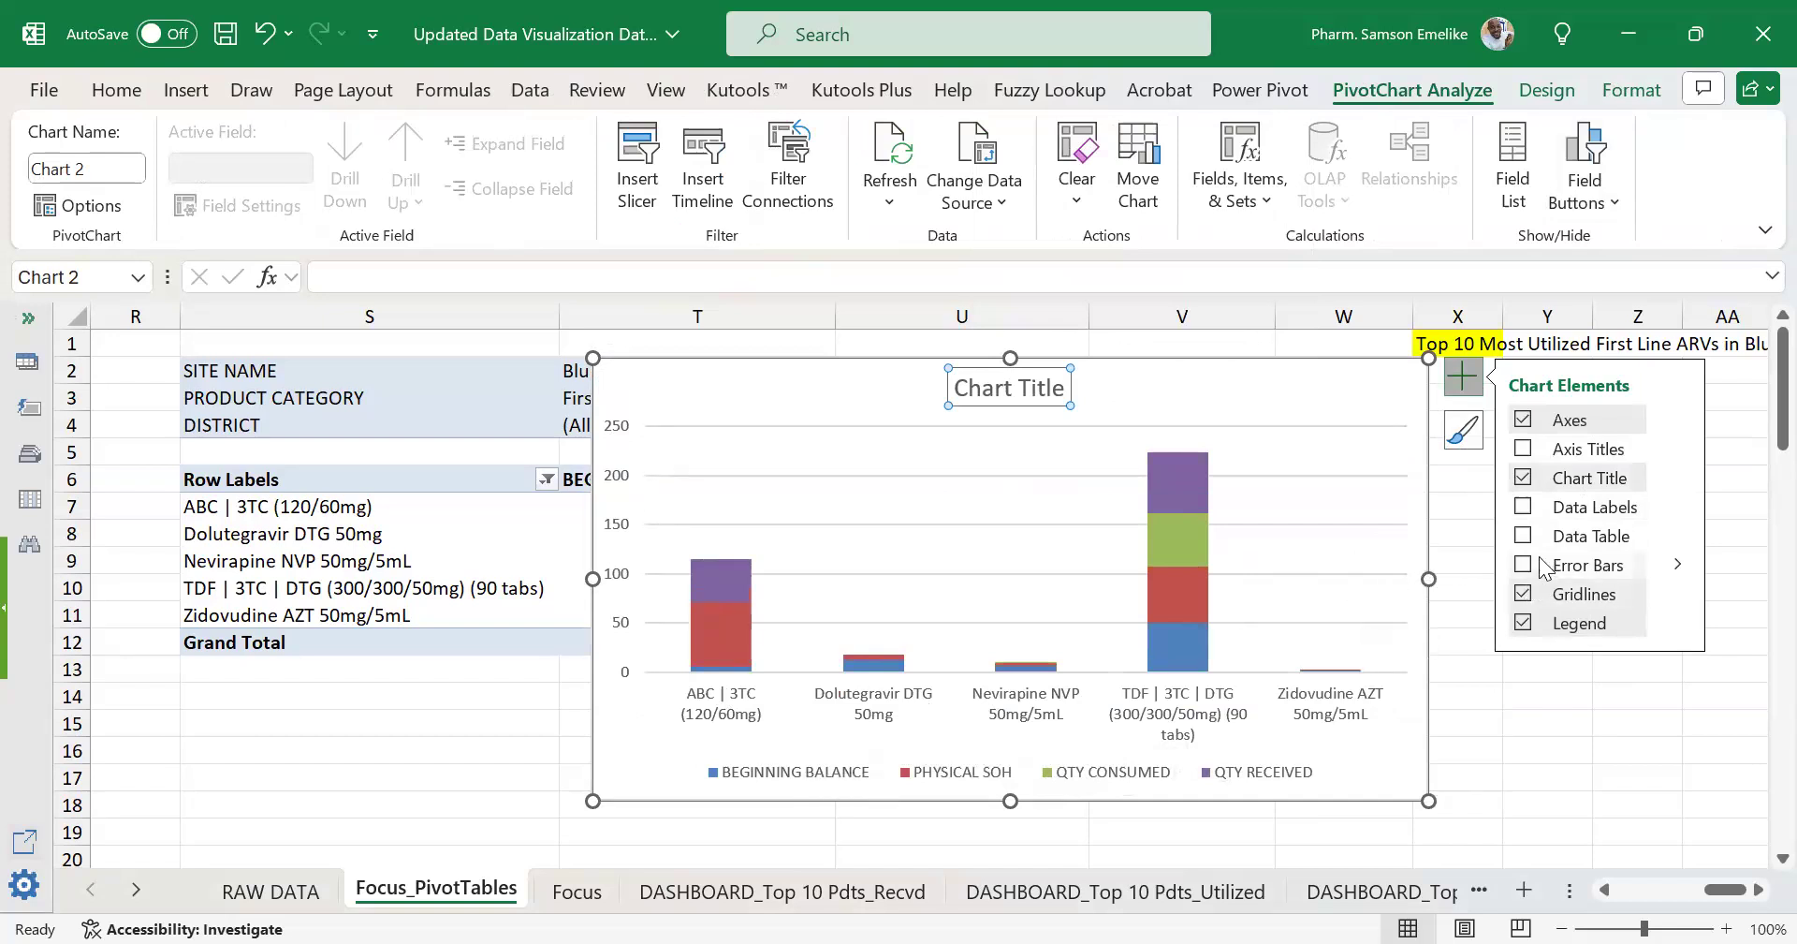
click(1523, 508)
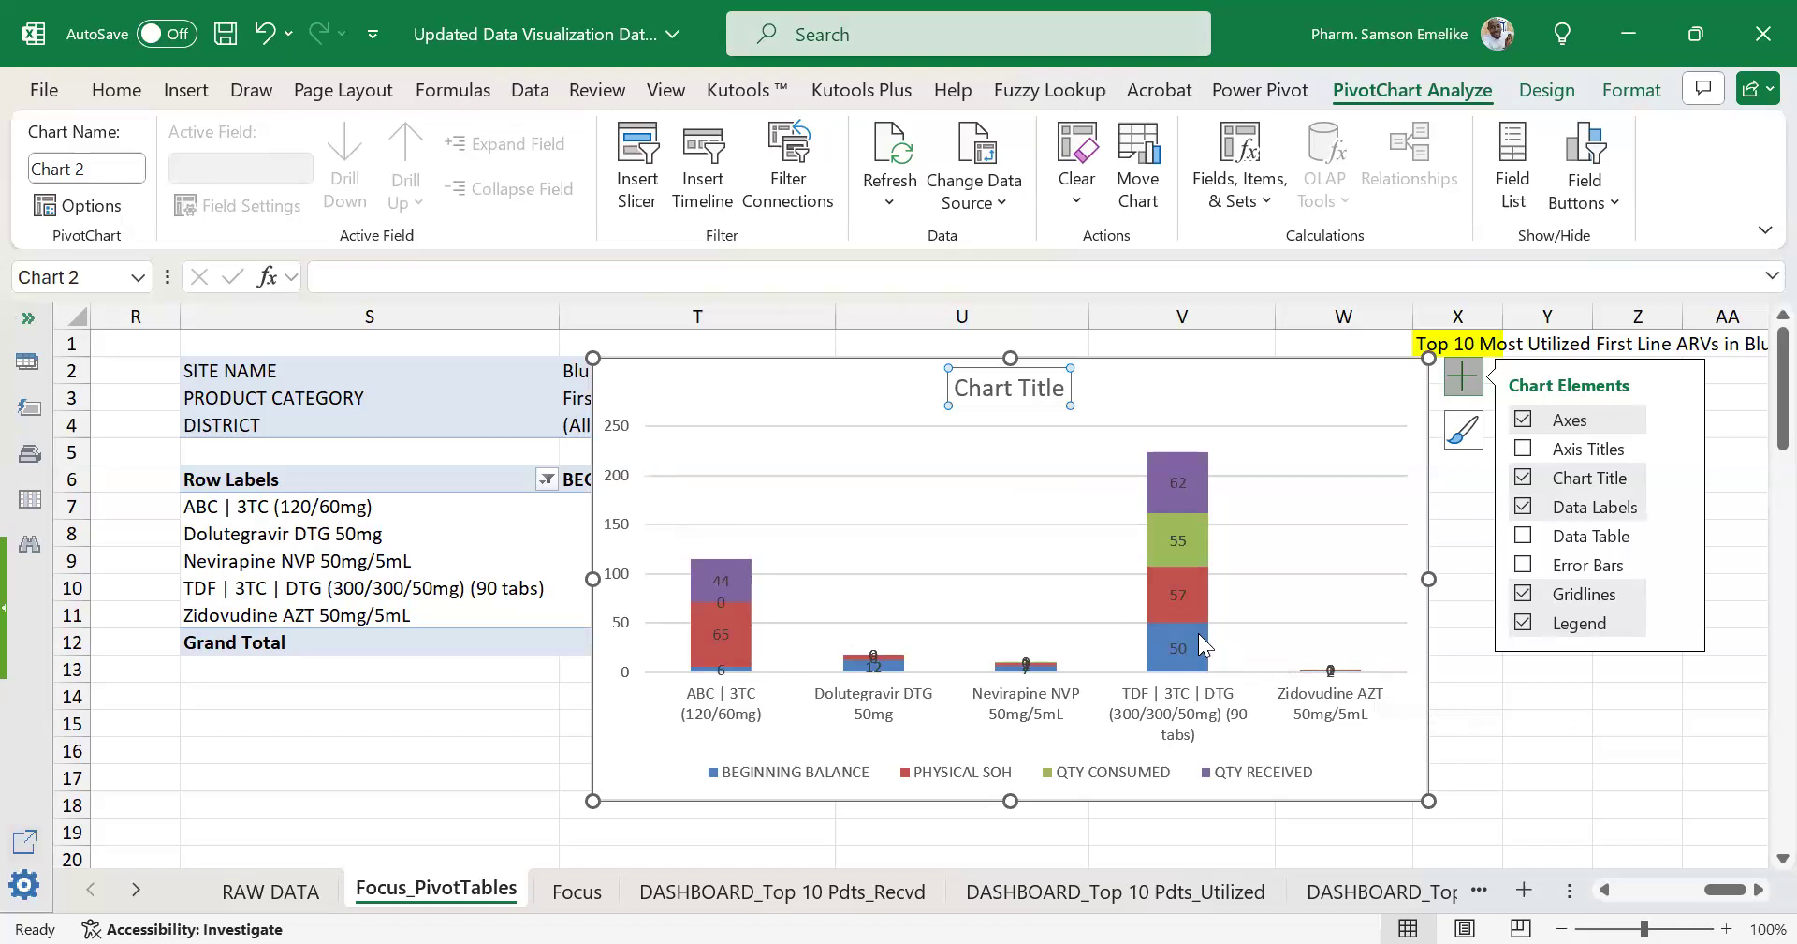
mouse_move(1202, 644)
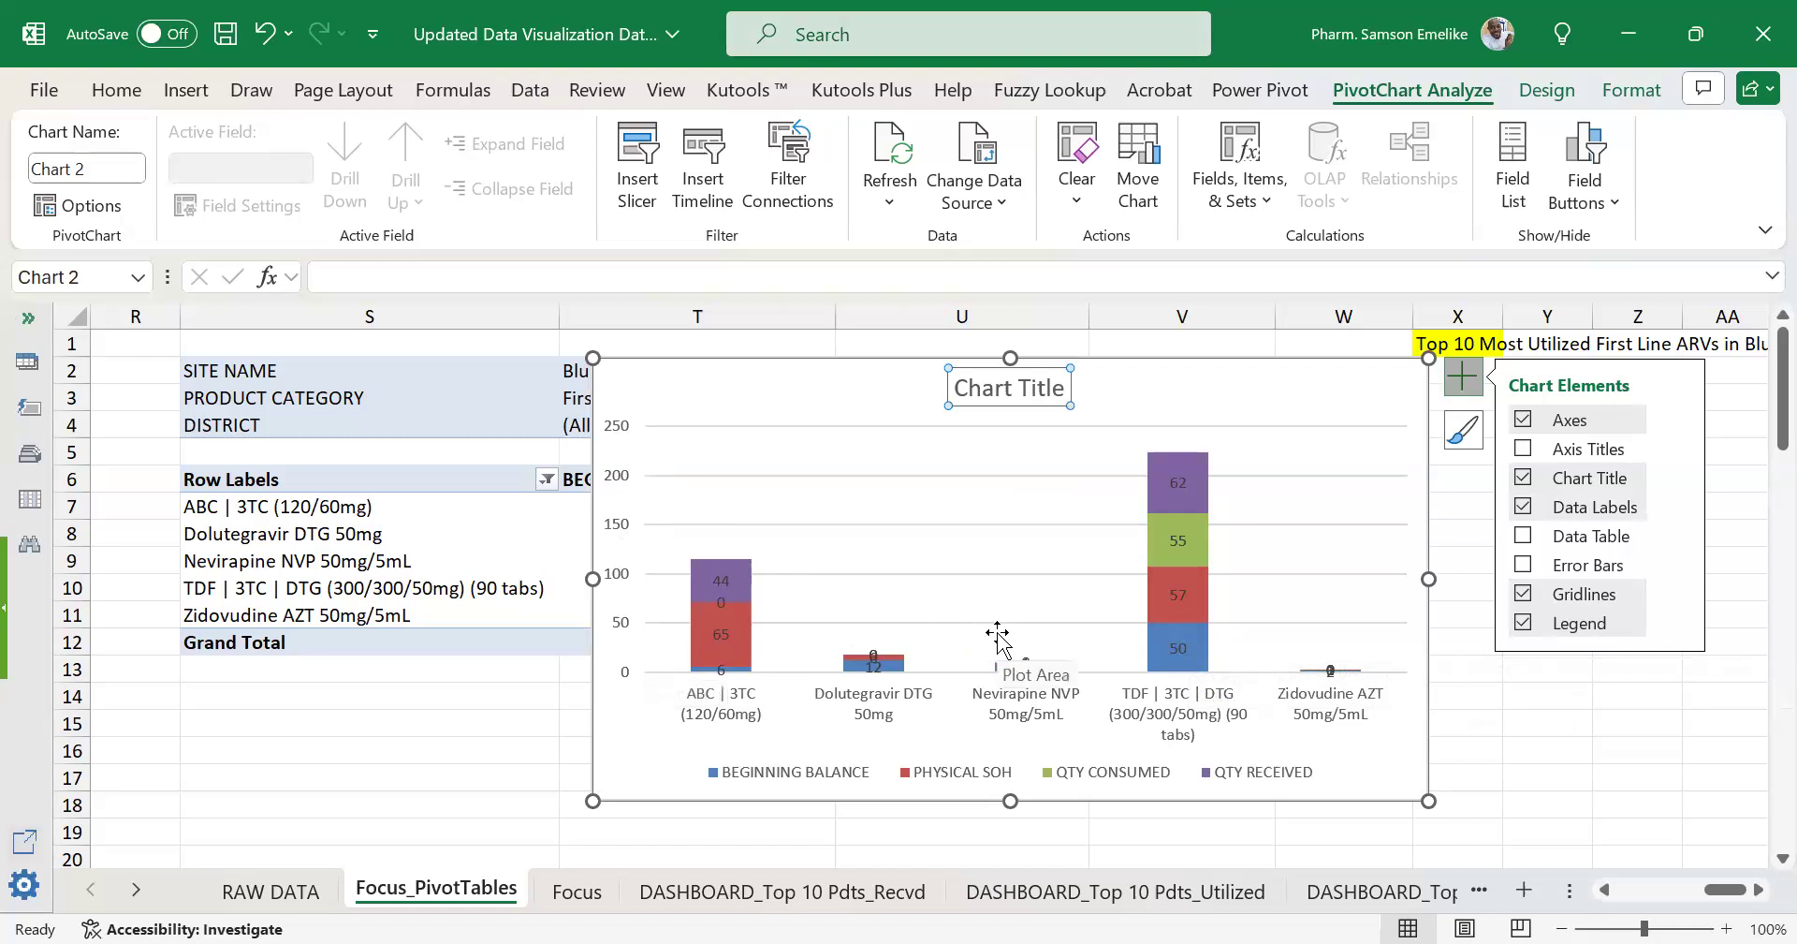
Remove the primary vertical axis and the gridlines from the stacked column chart.
click(1678, 421)
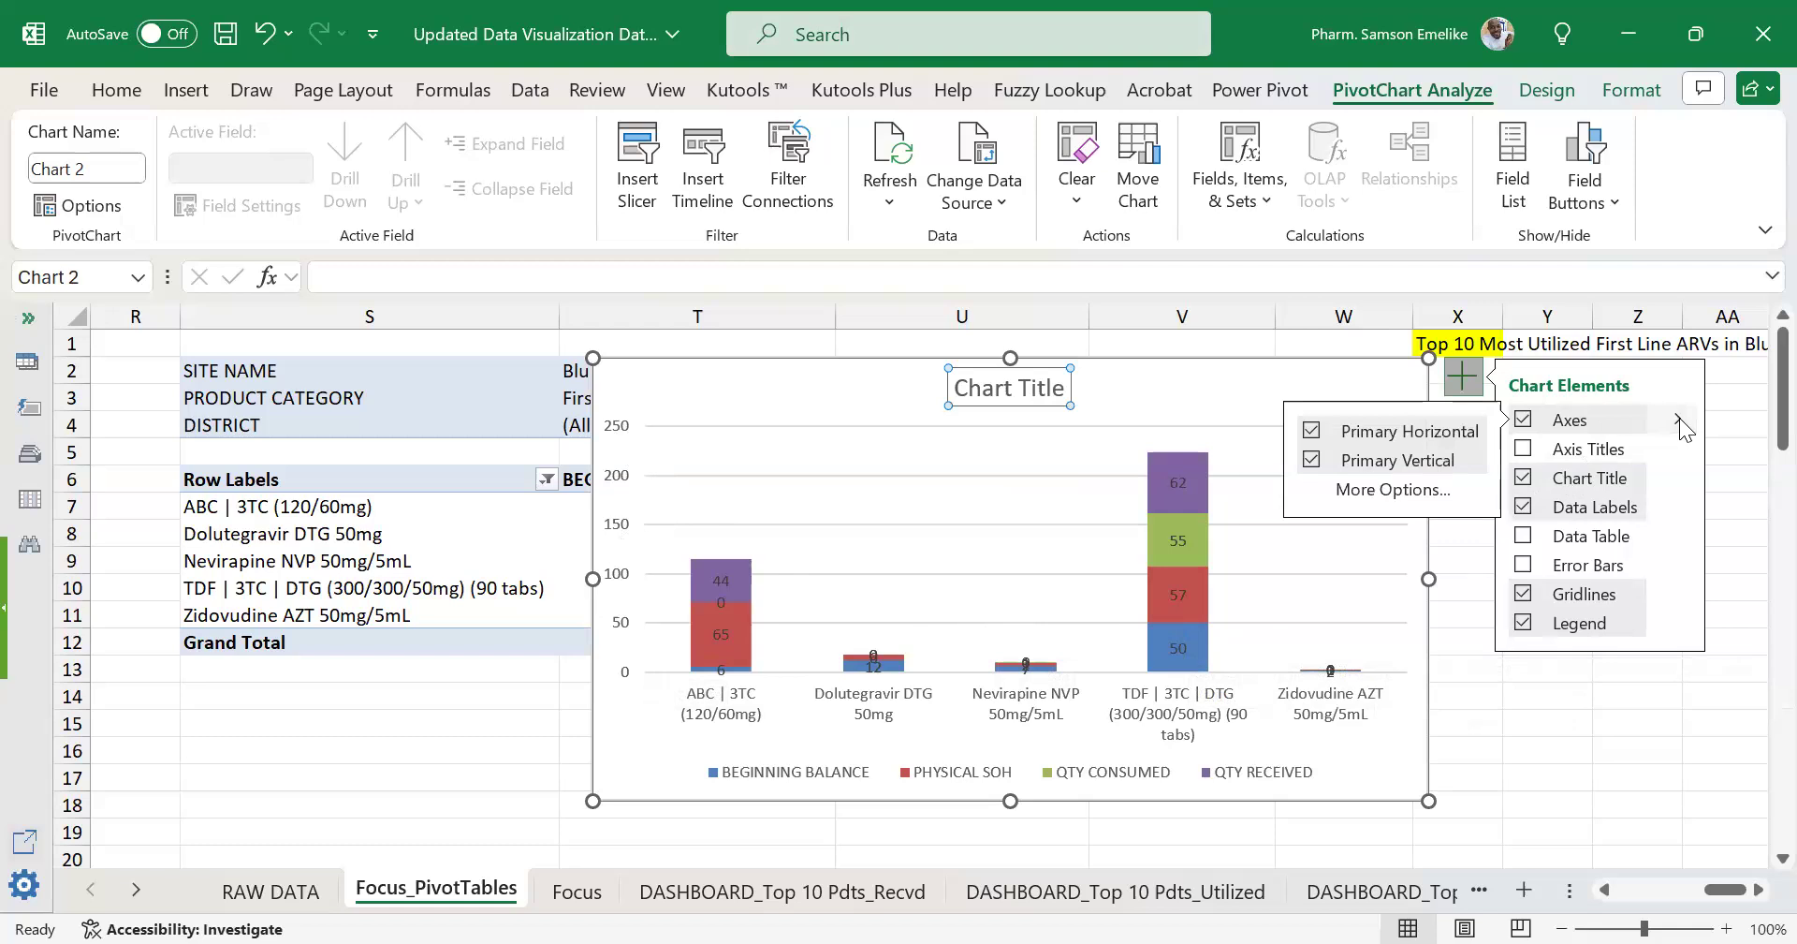
click(1311, 461)
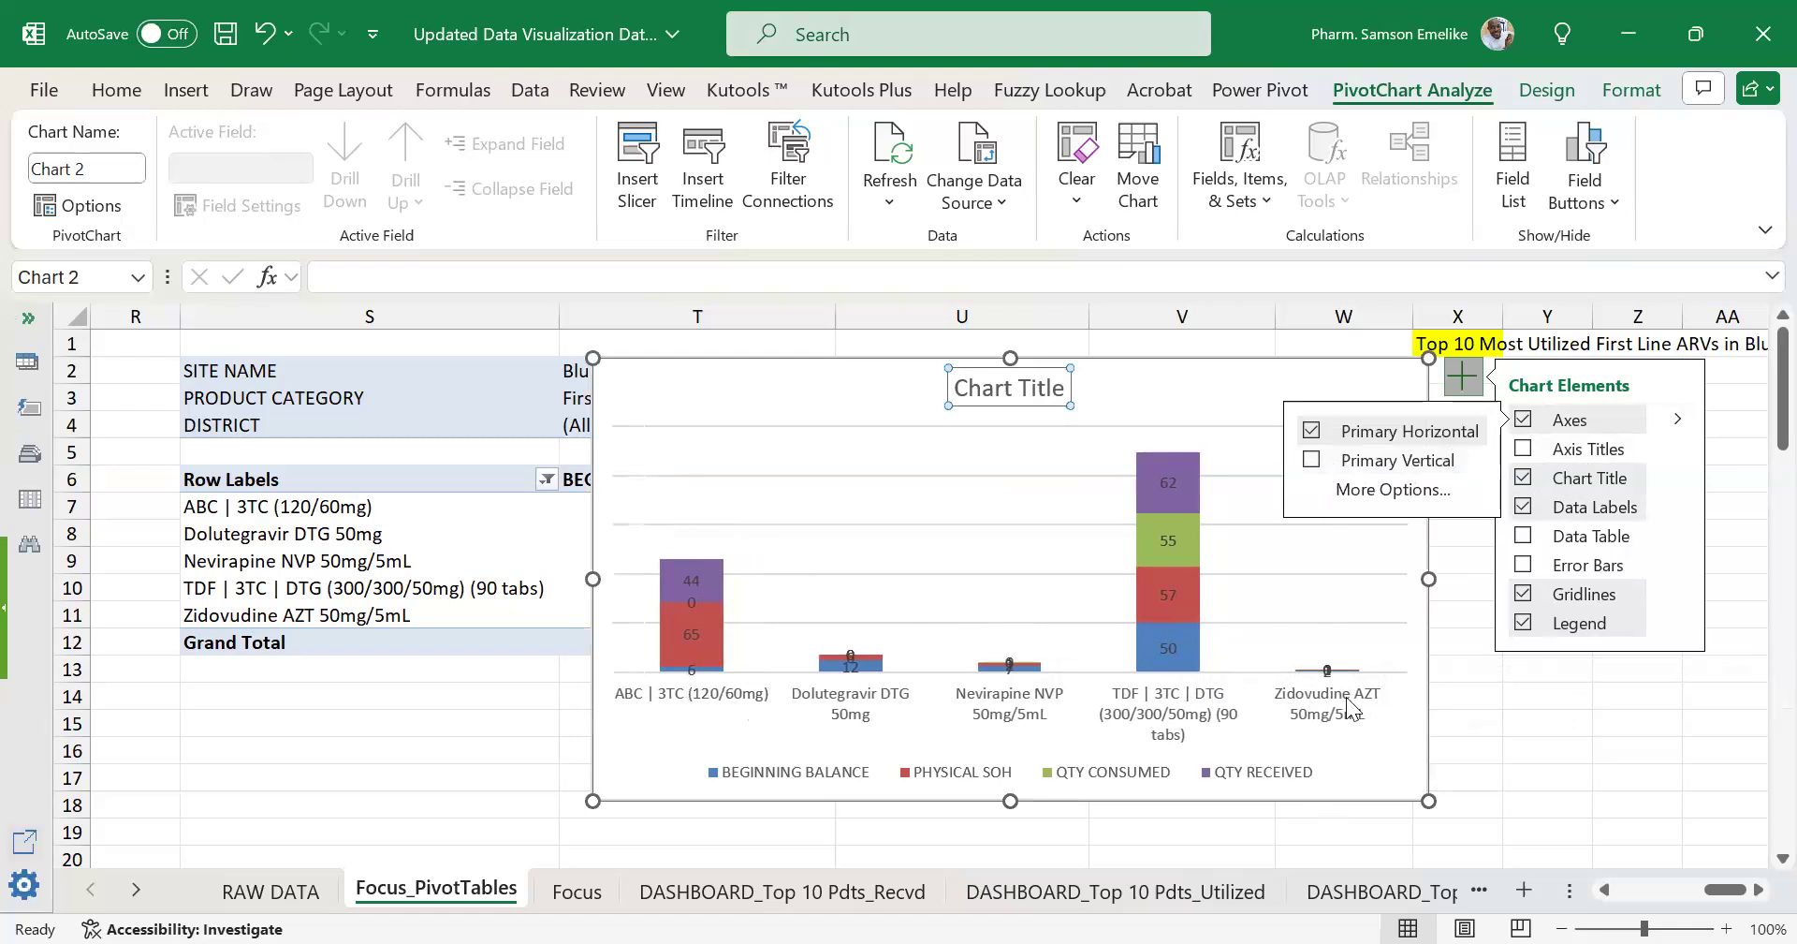
click(1523, 596)
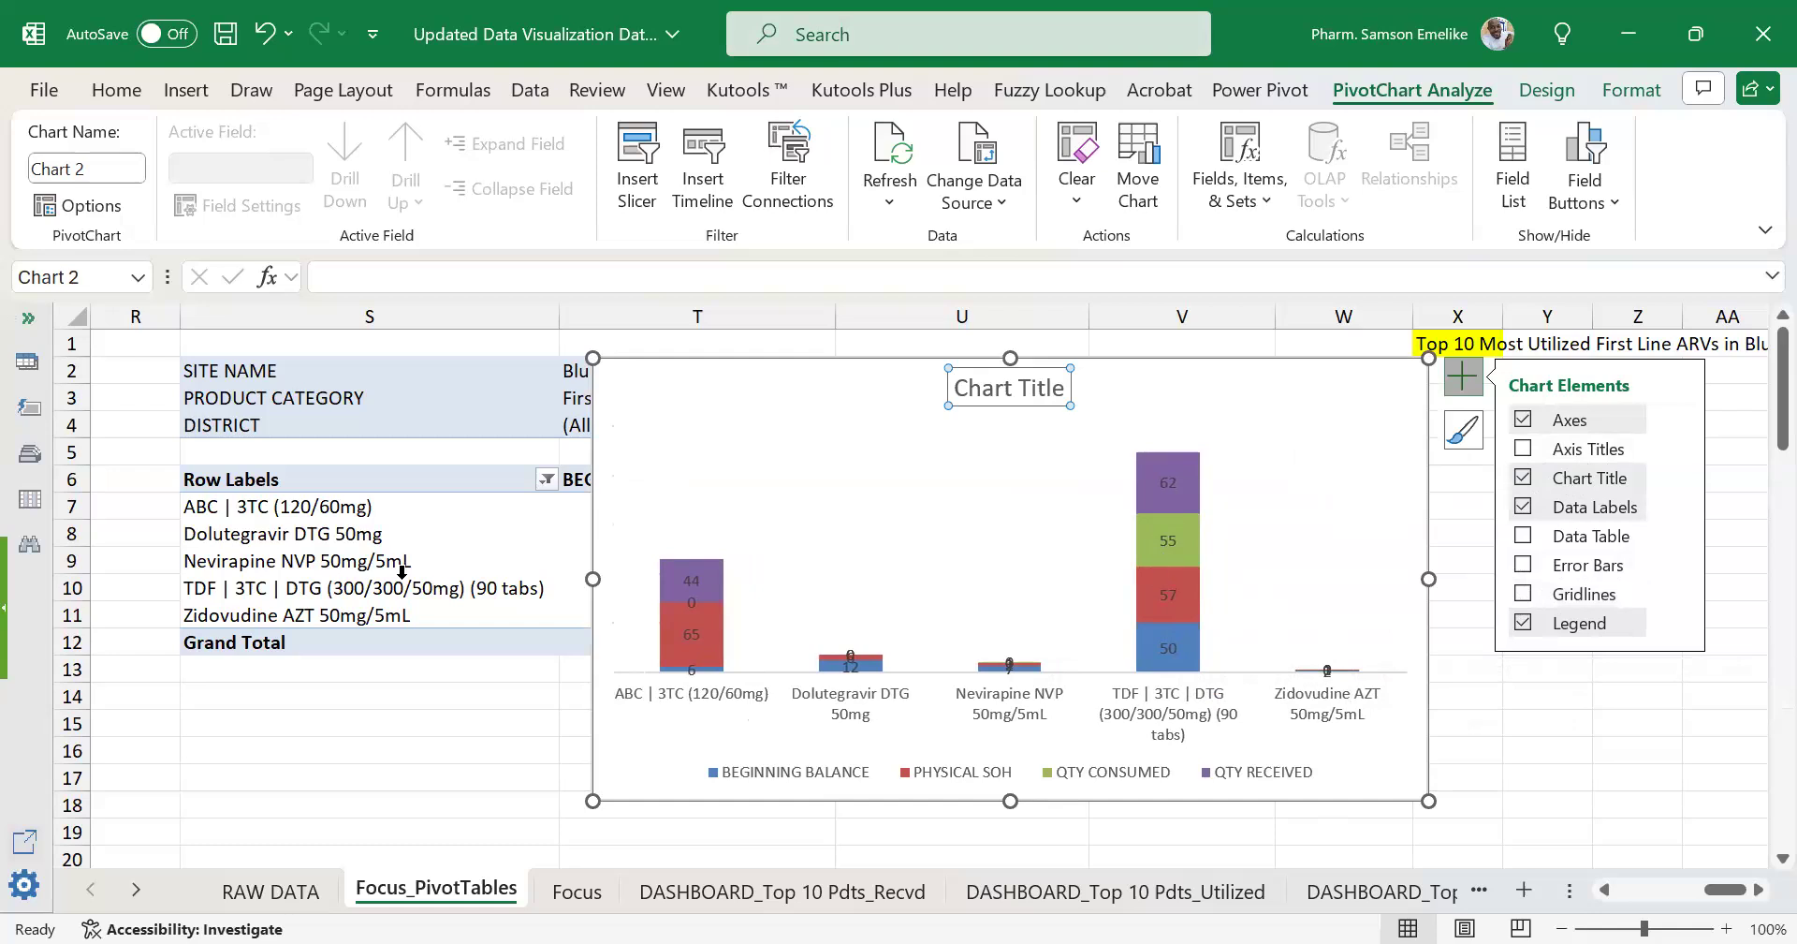
Set the font colour of the QTY RECEIVED data labels to White, Background 1.
click(1177, 483)
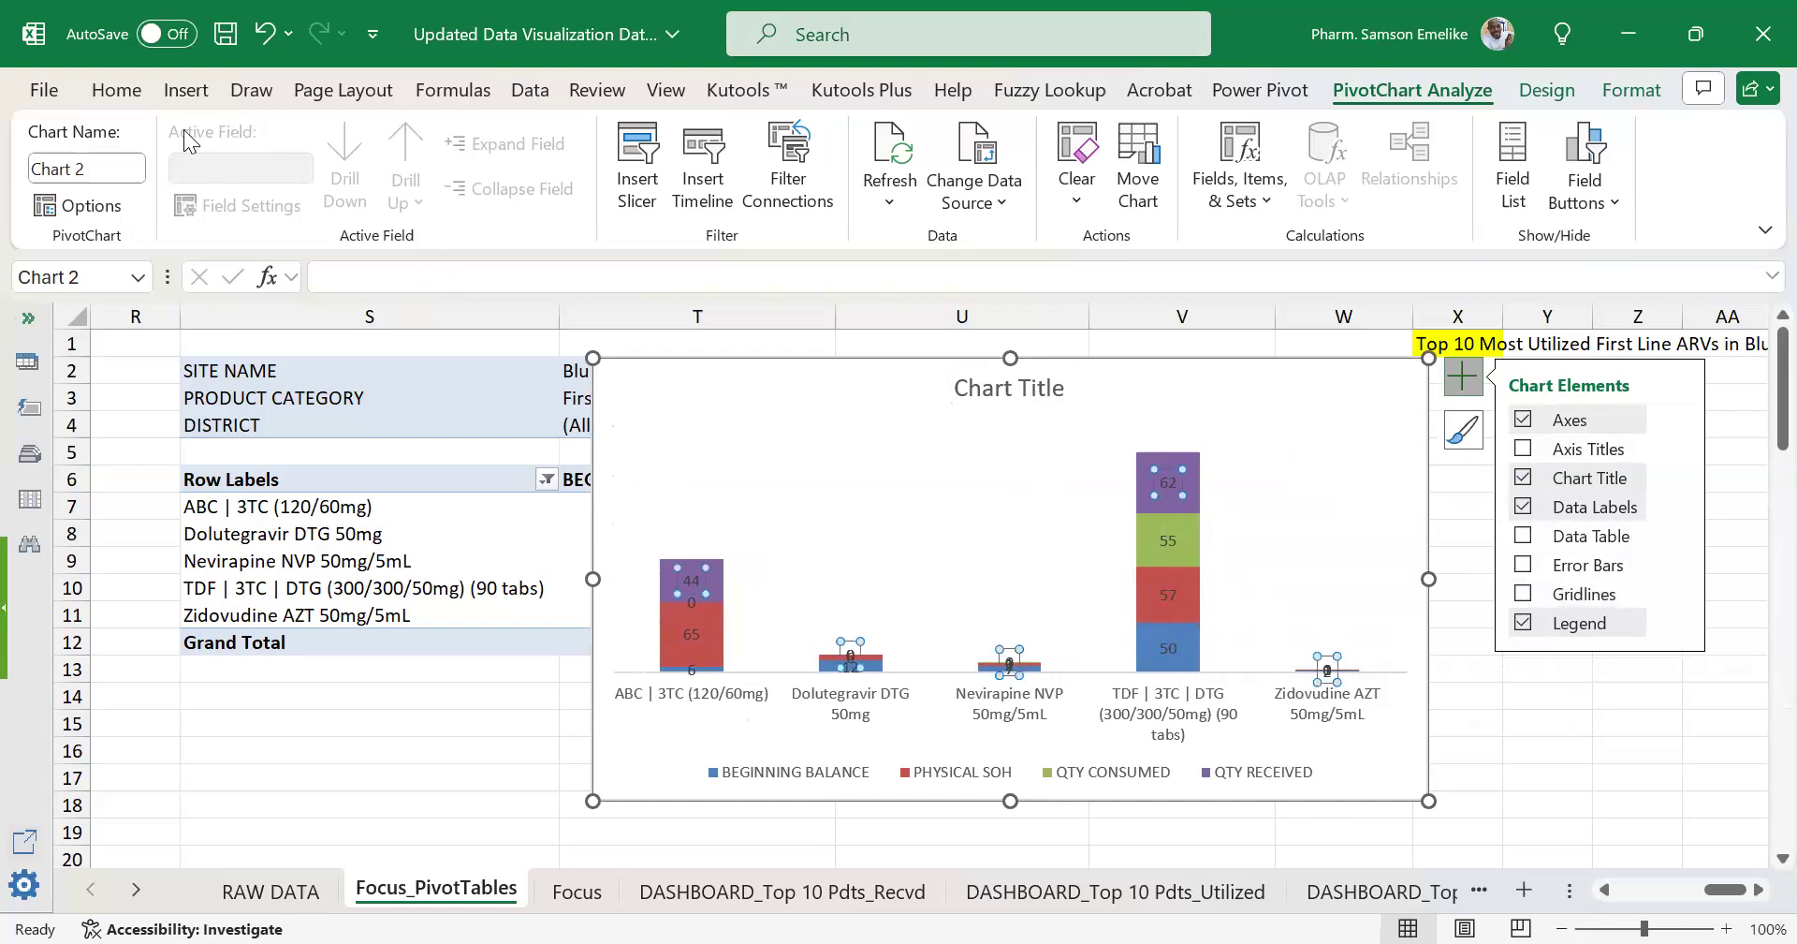
click(117, 94)
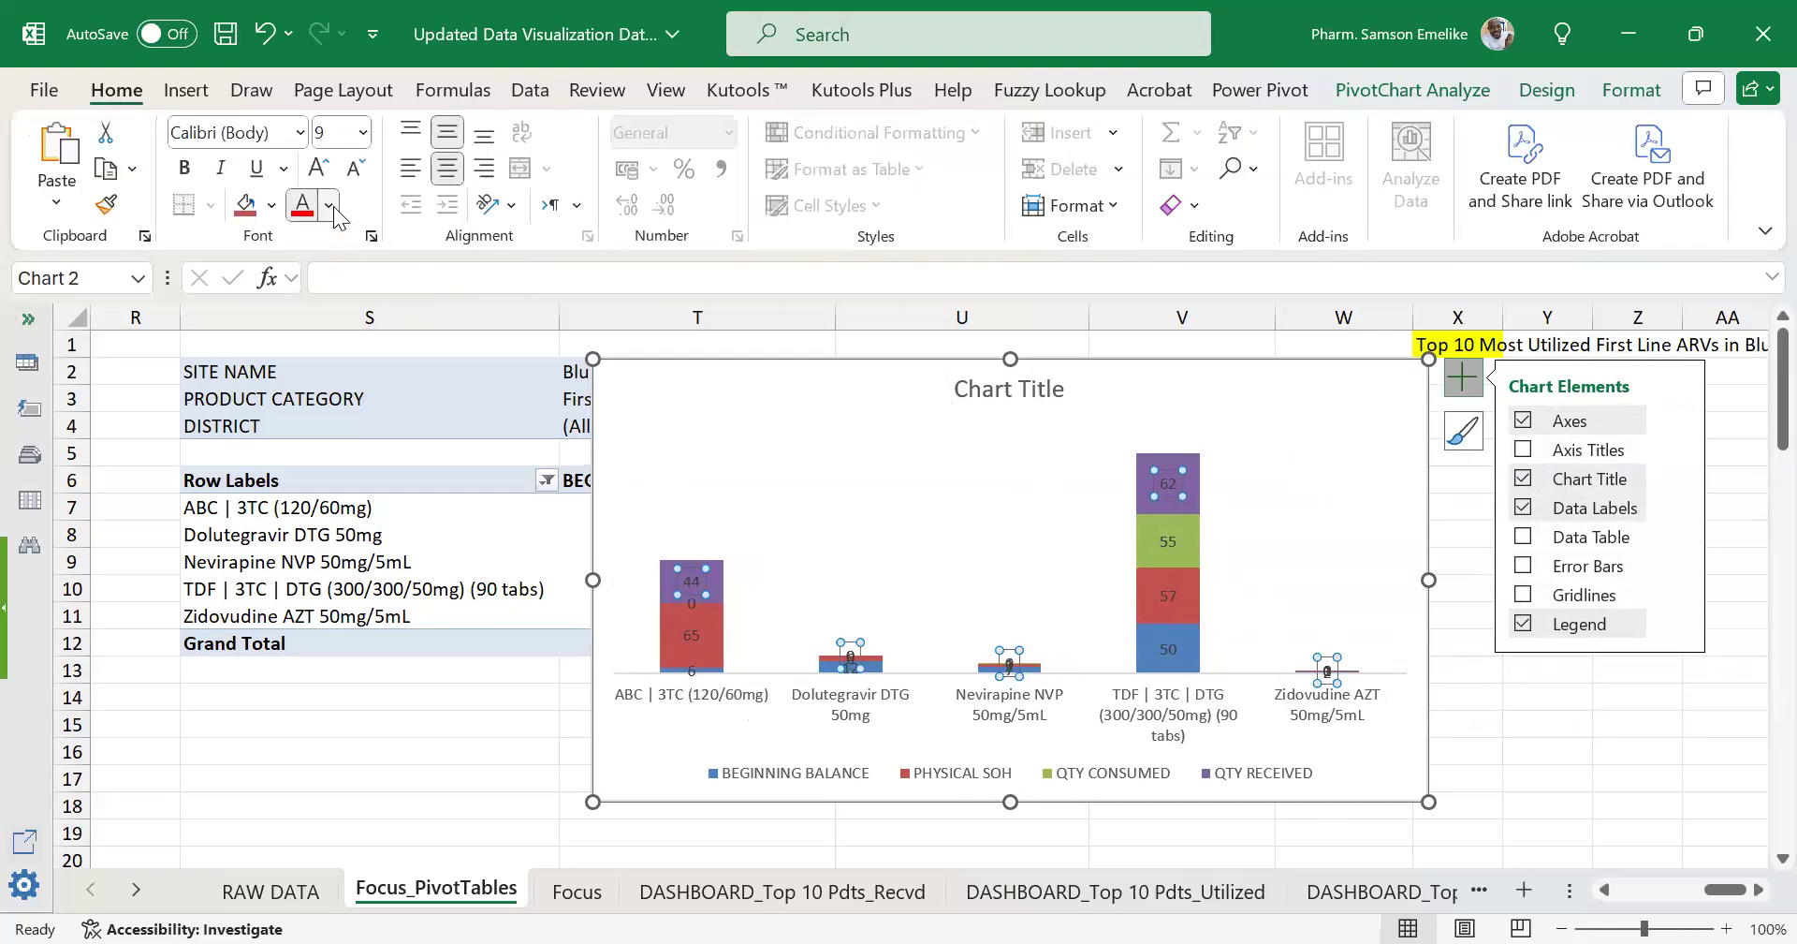
click(328, 205)
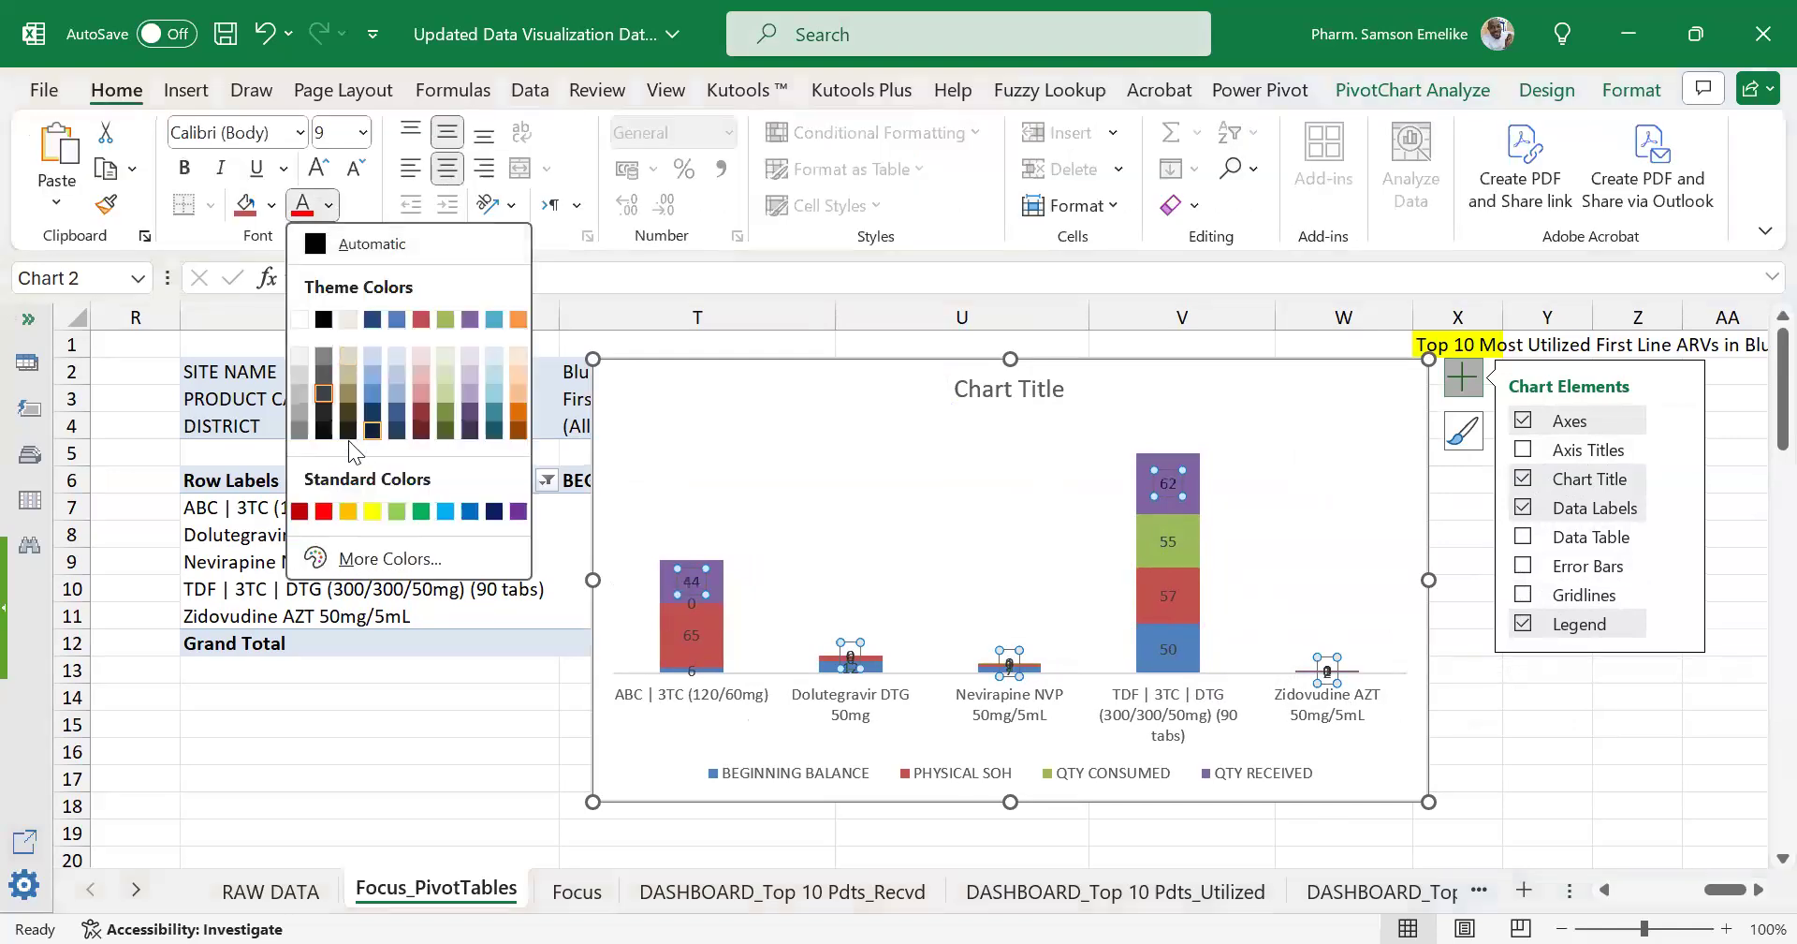
click(300, 319)
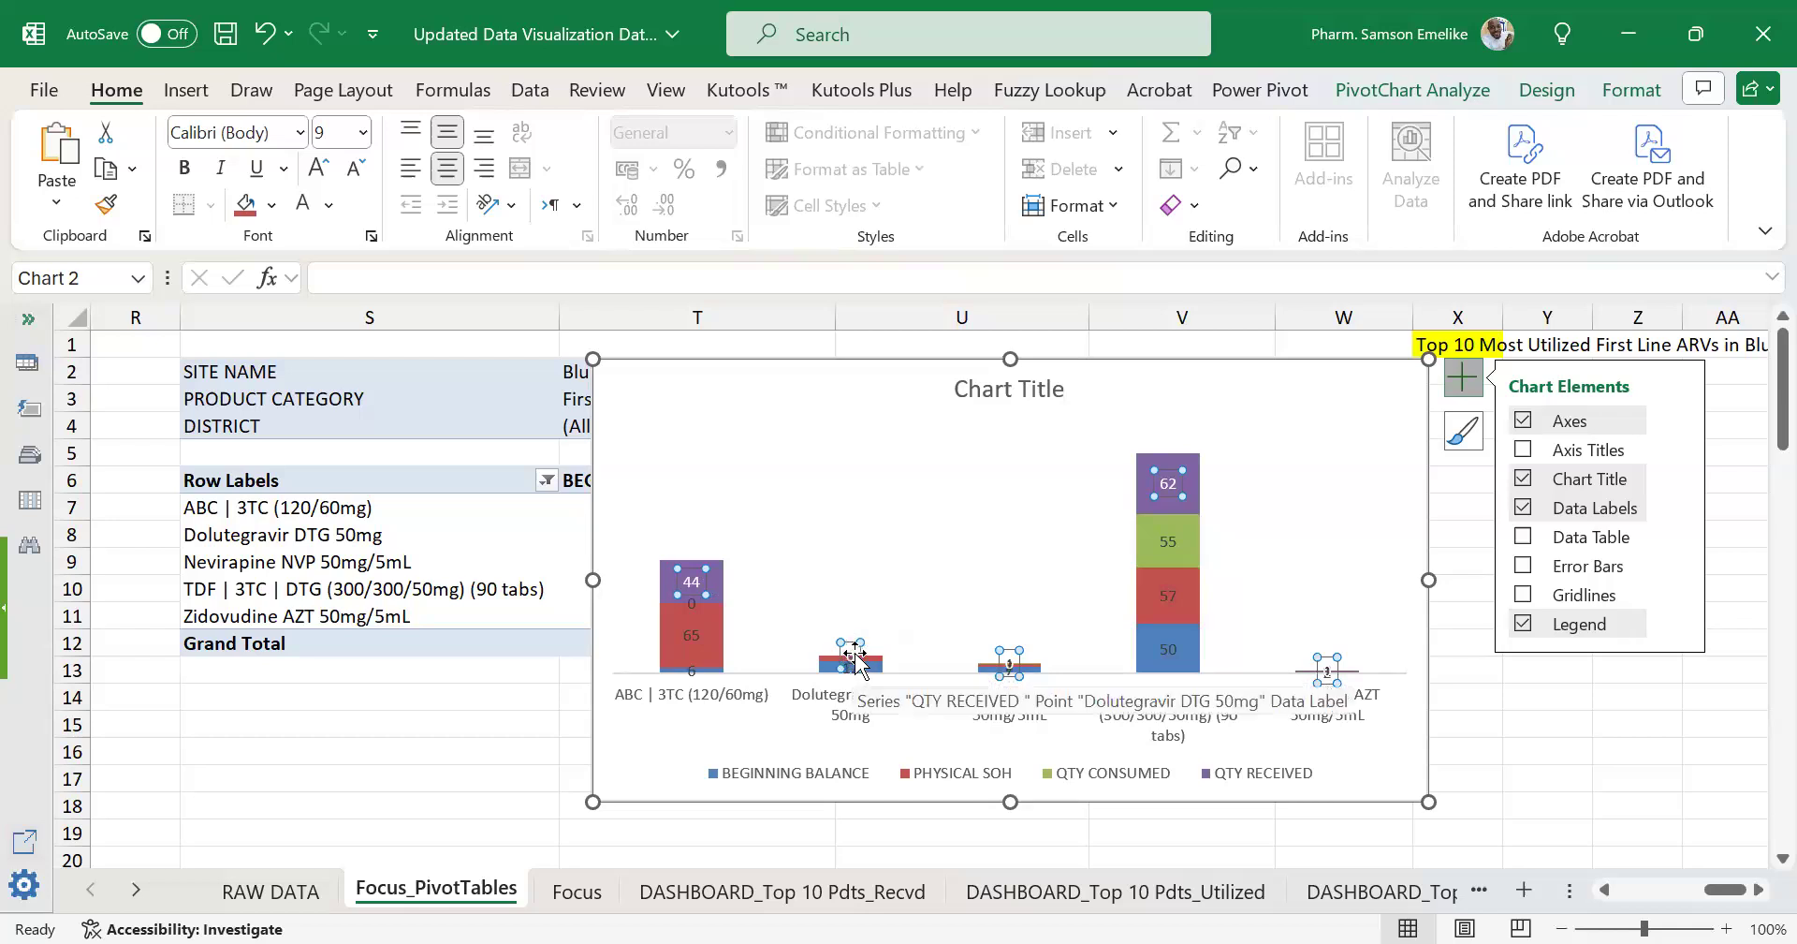
Set the font colour of the single QTY RECEIVED data label for Dolutegravir DTG 50mg to Automatic.
click(857, 644)
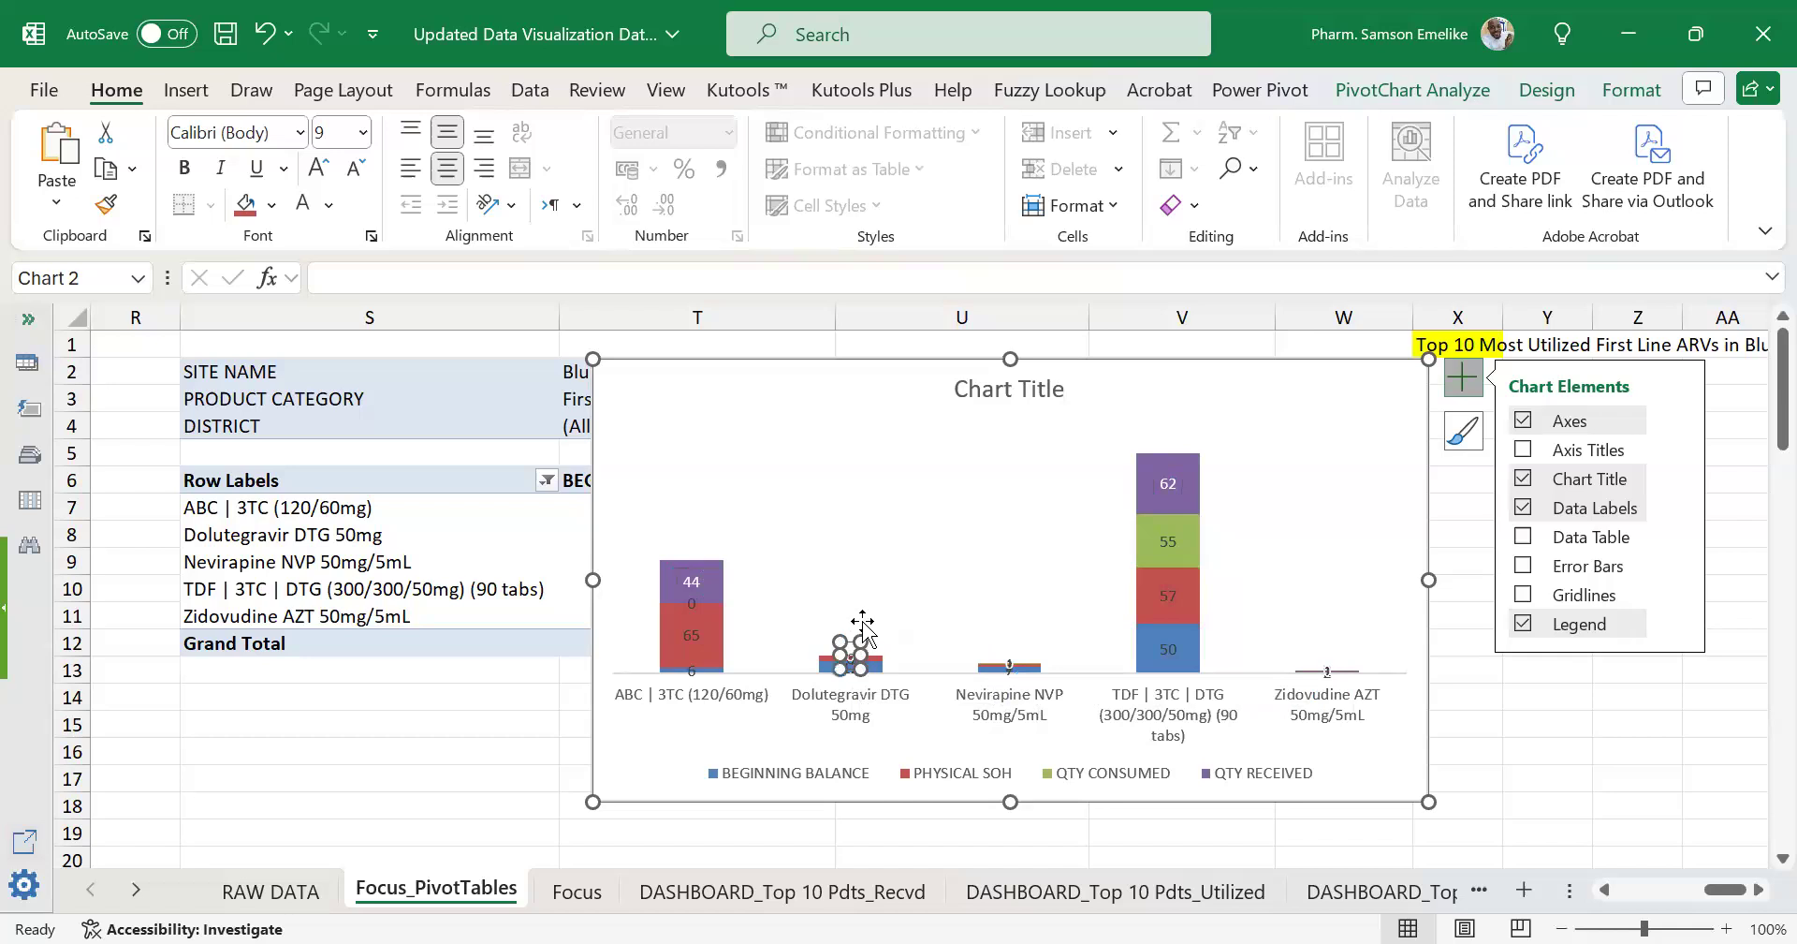
click(329, 205)
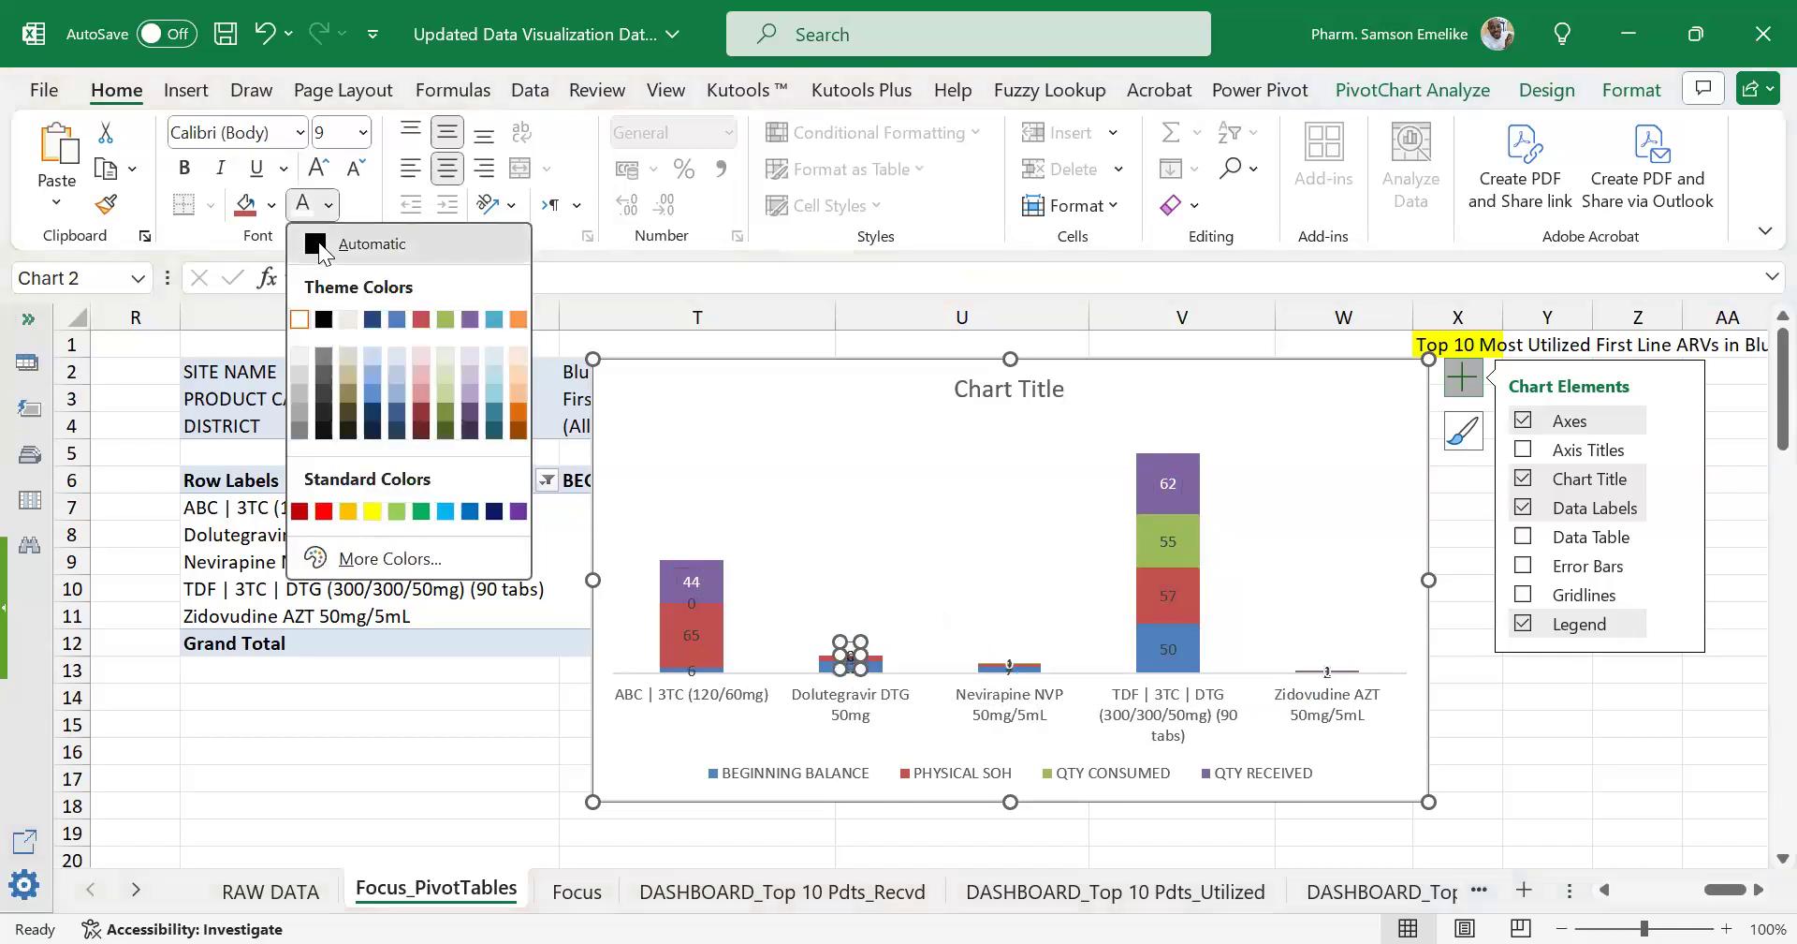
click(319, 245)
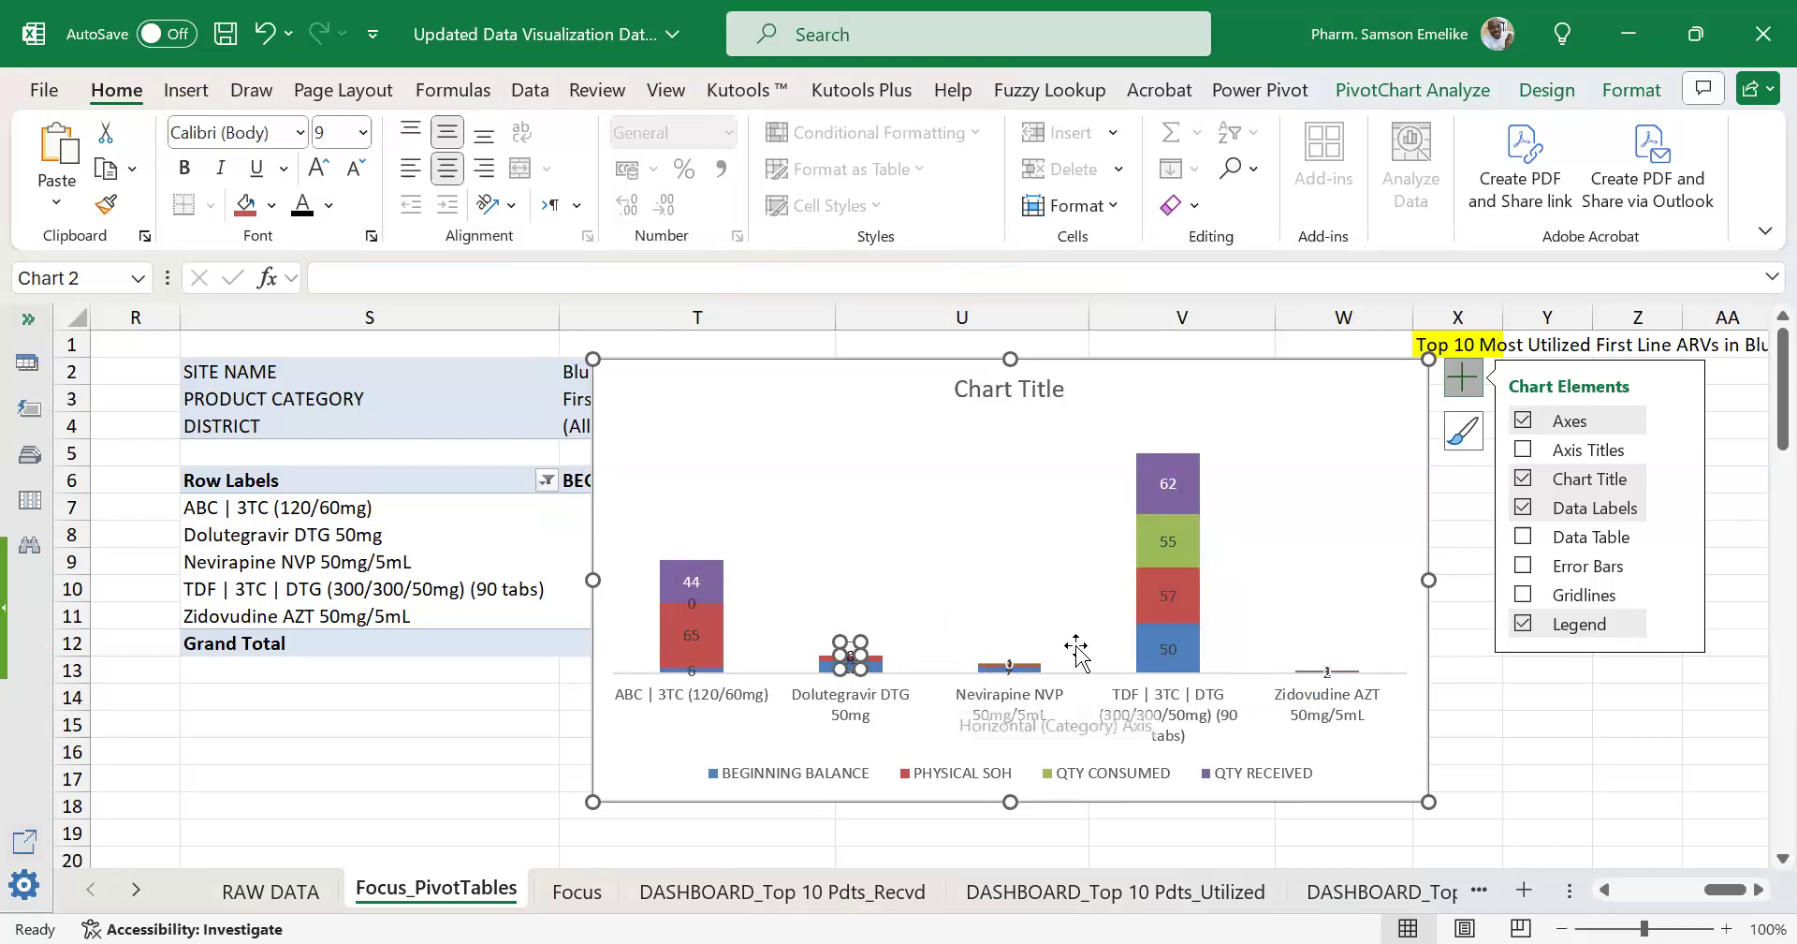
Set the font colour of the QTY CONSUMED data labels to White, Background 1.
click(1169, 541)
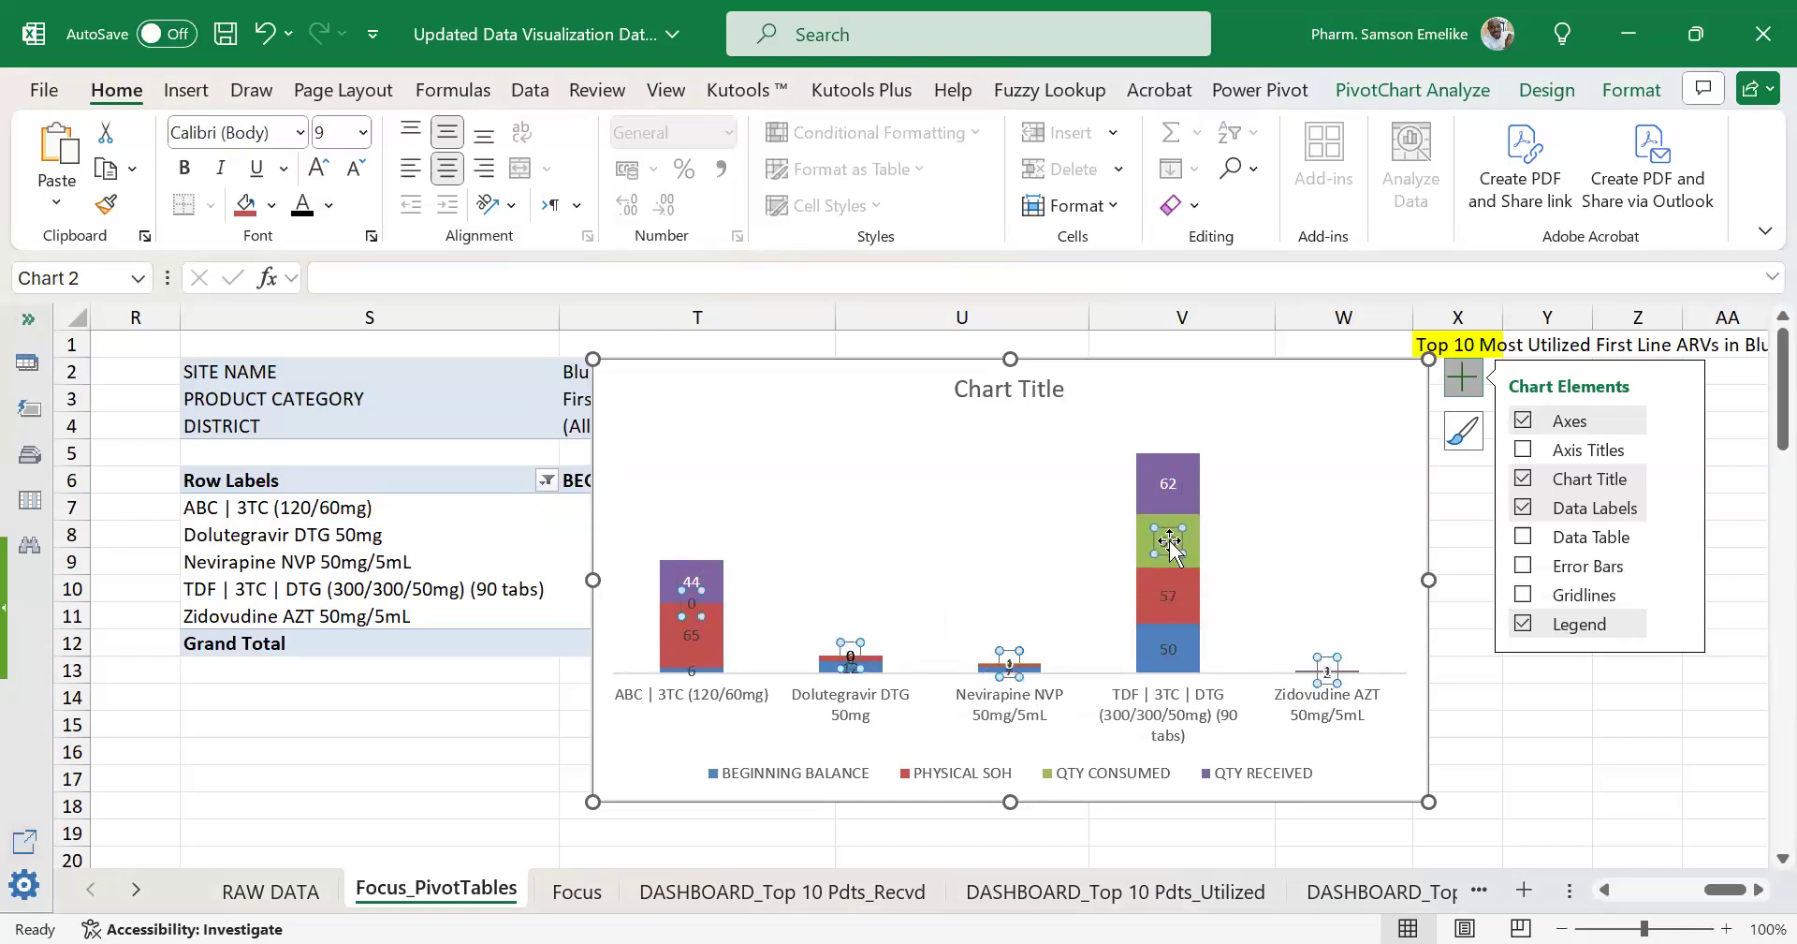
click(328, 205)
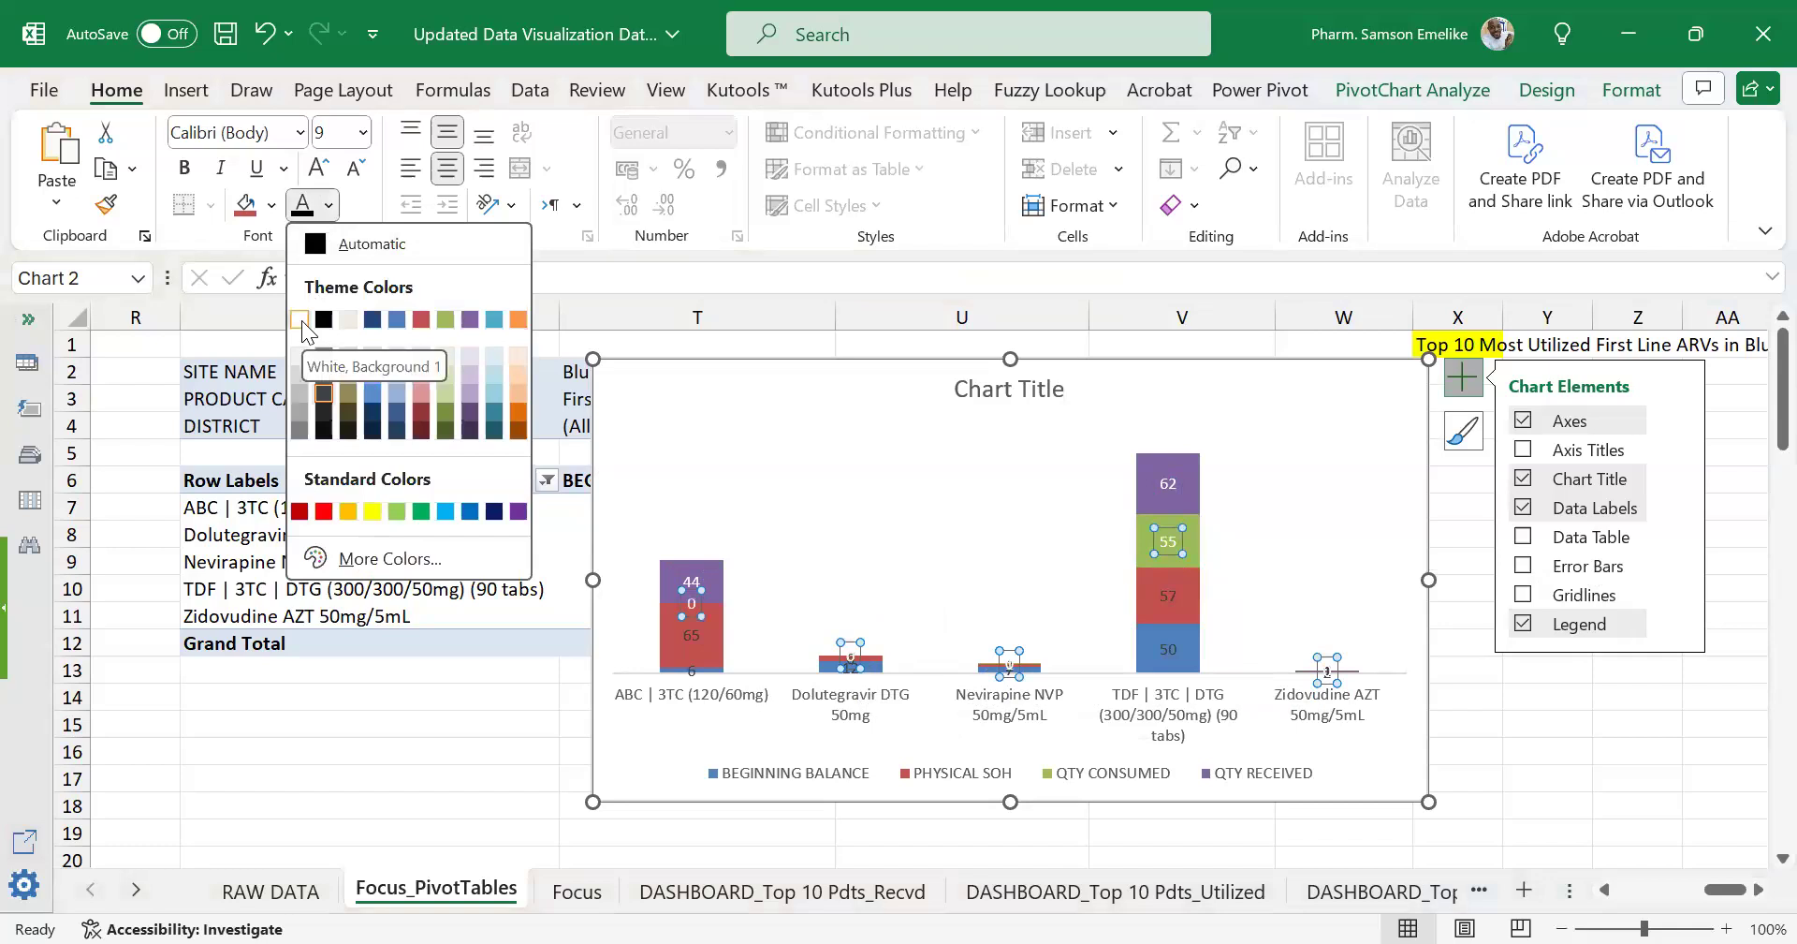
click(299, 319)
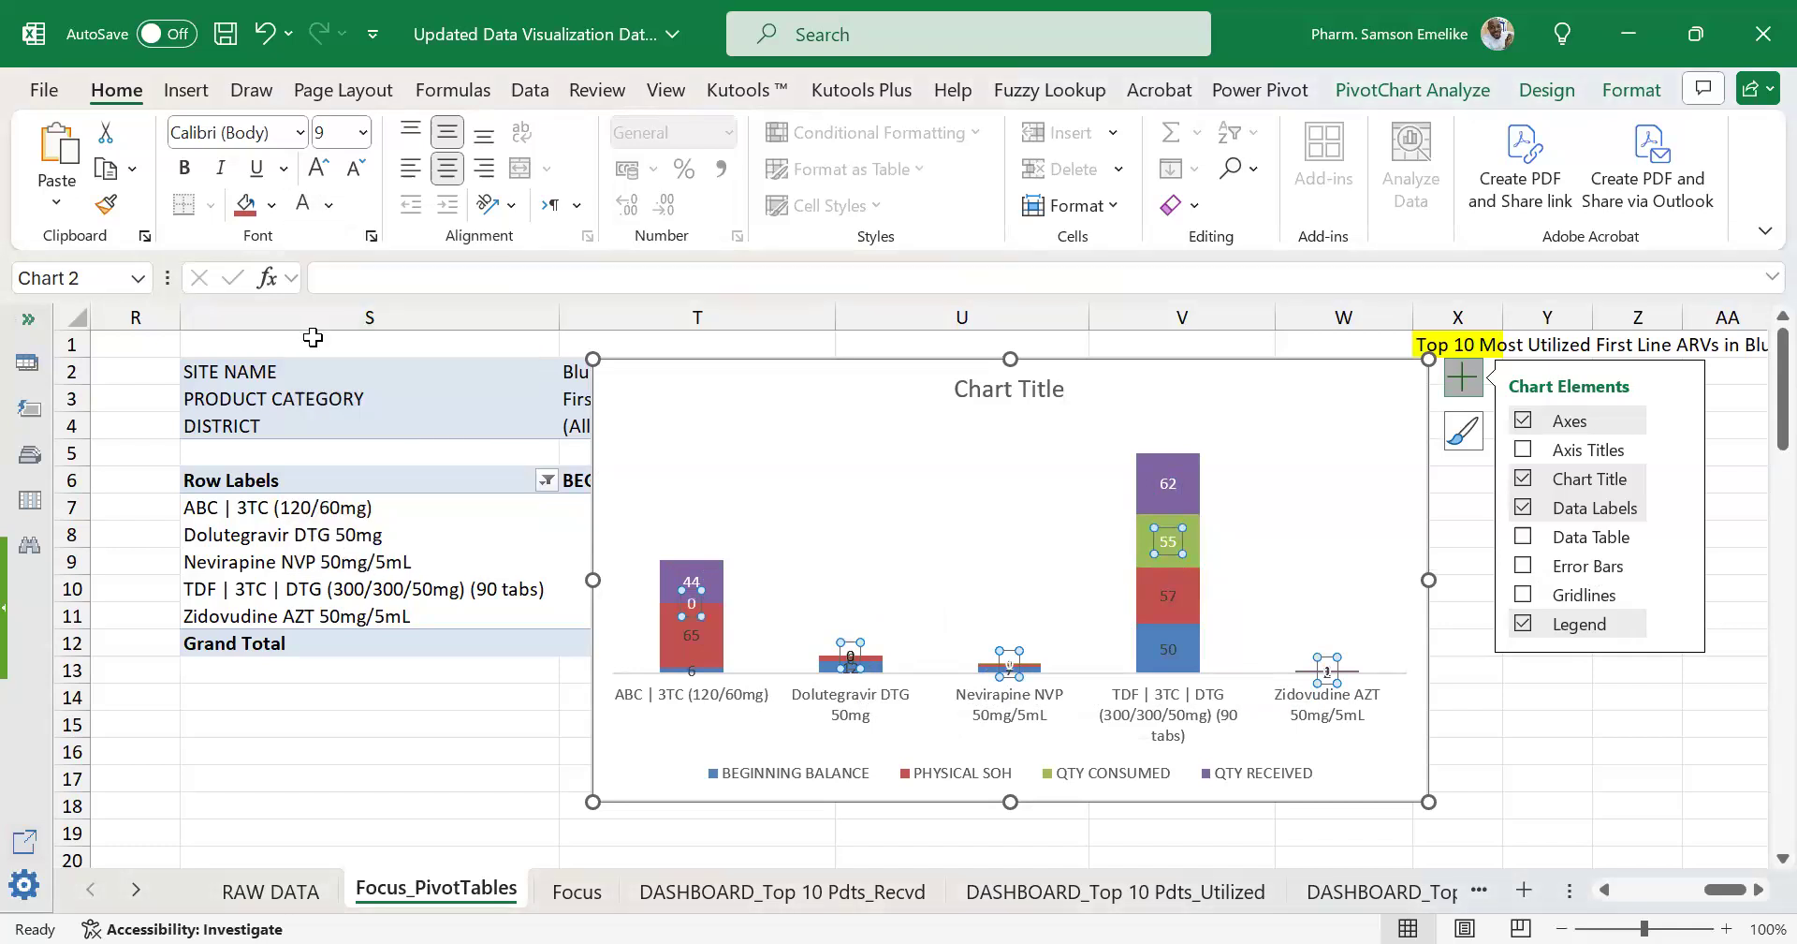
click(867, 561)
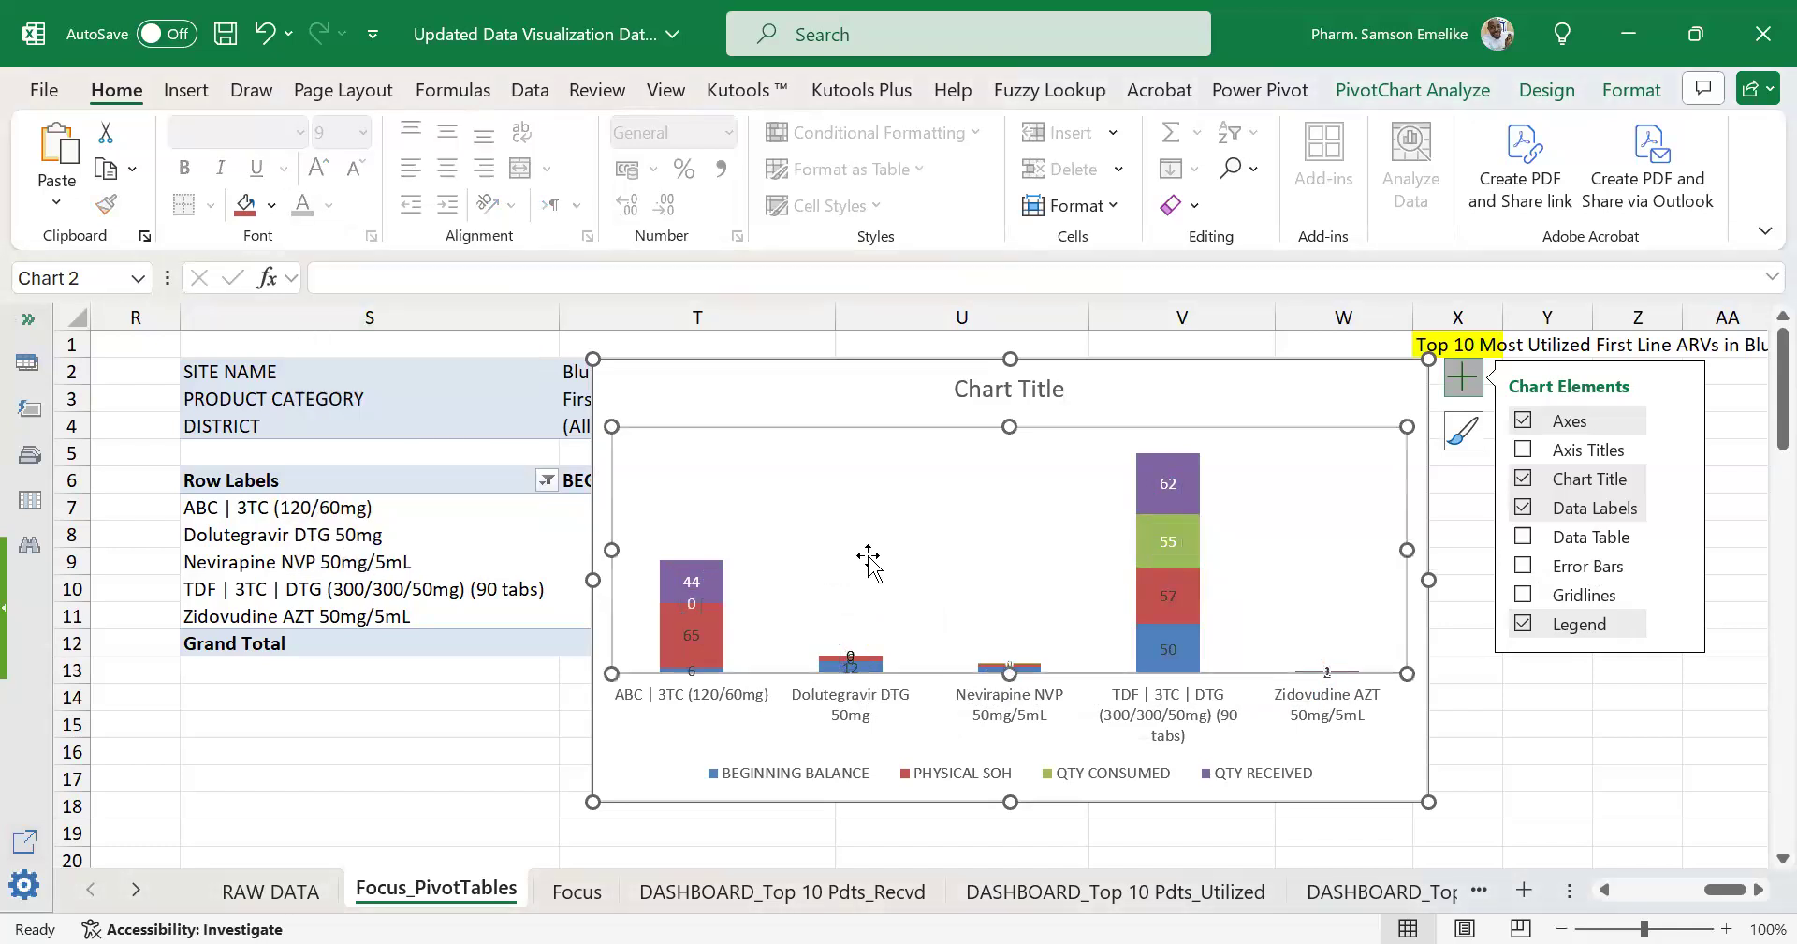
Move the stacked column chart from the Focus_PivotTables sheet to cell S3 of the DASHBOARD_Top 10 Pdts_Utilized sheet.
click(1218, 367)
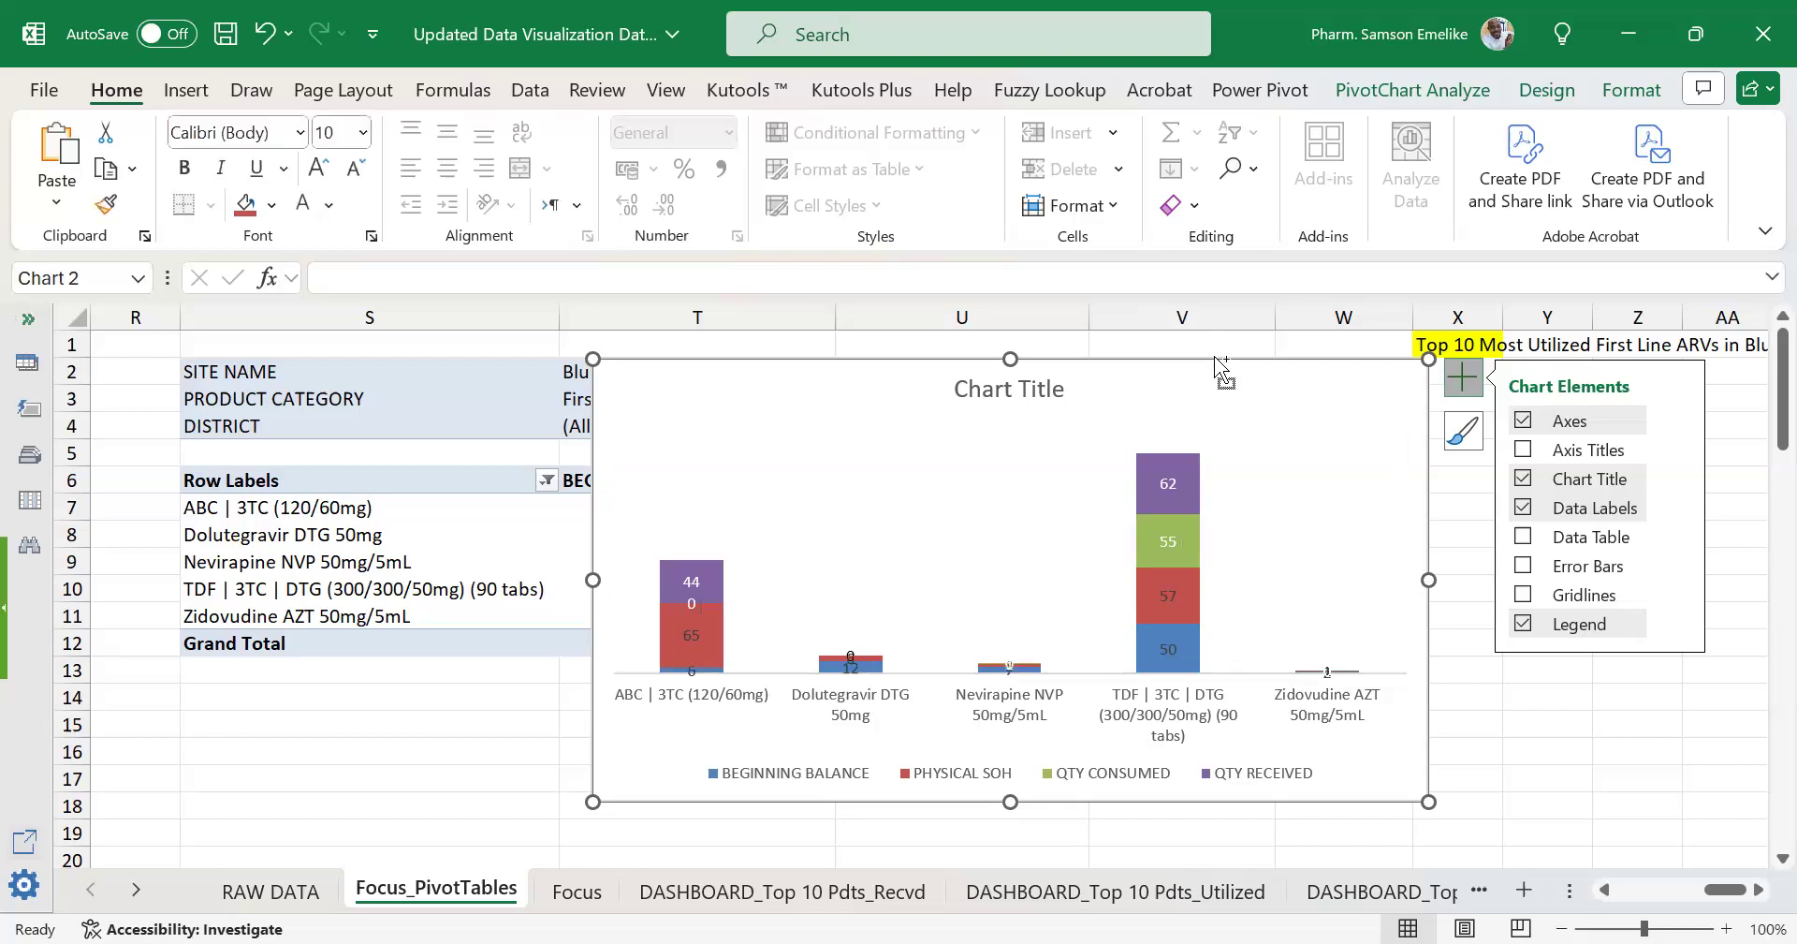
key(Delete)
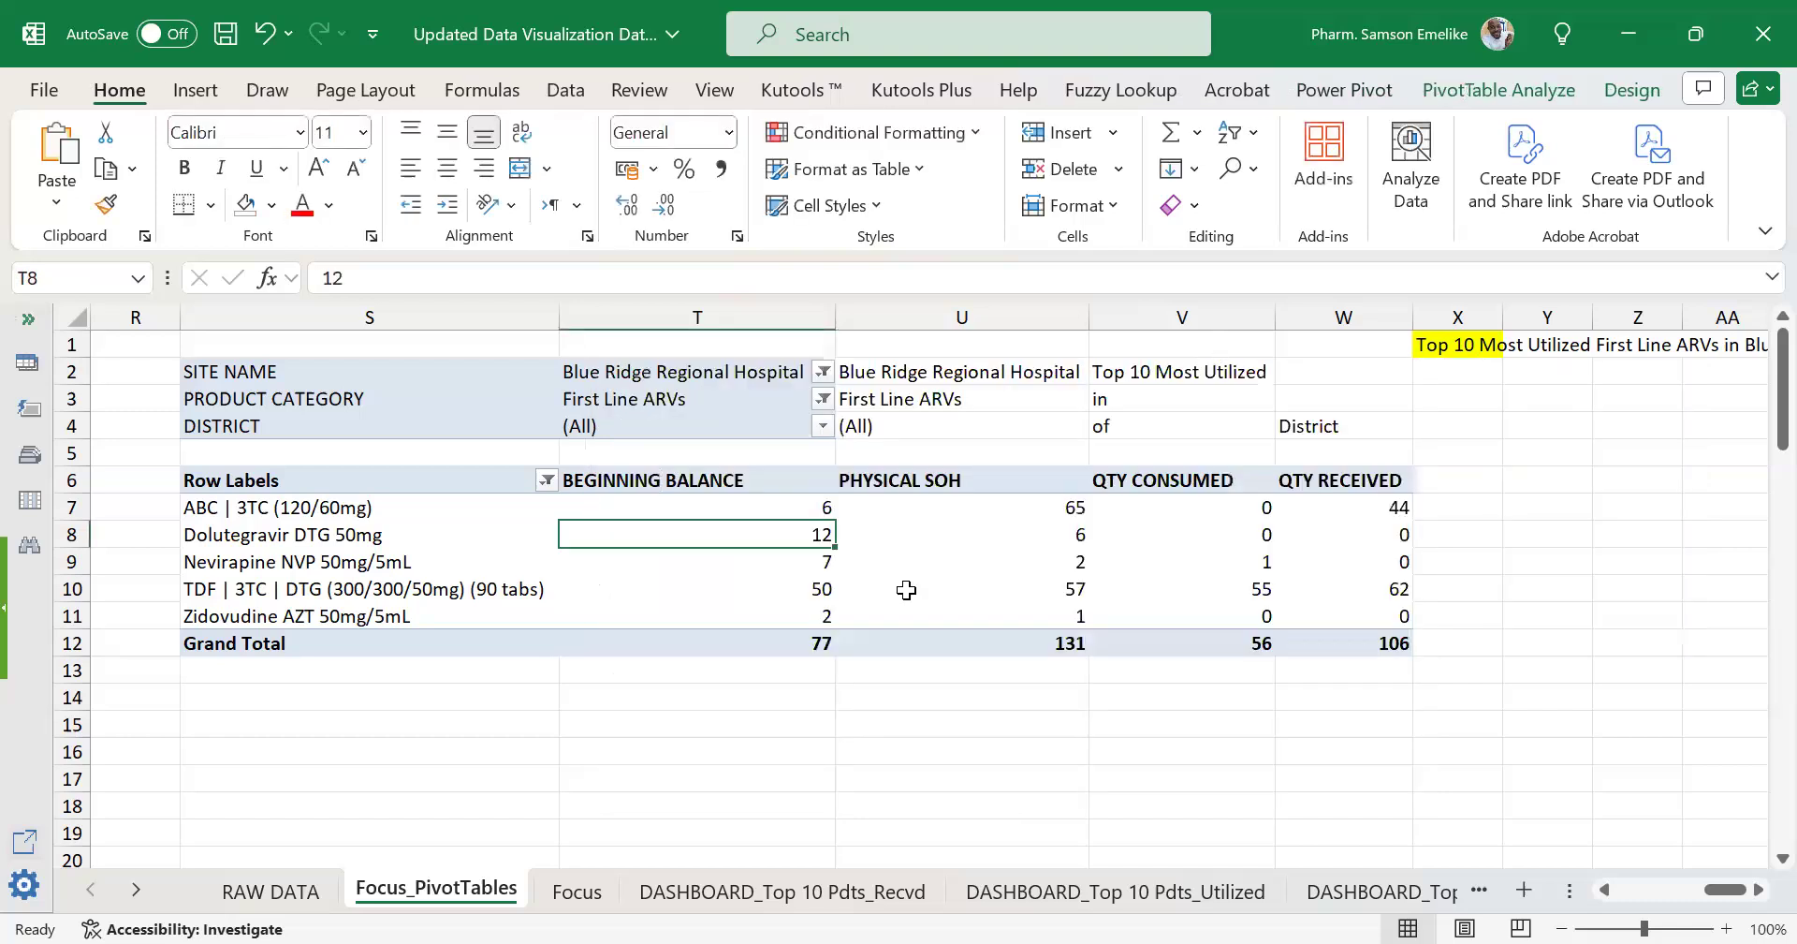
click(1067, 894)
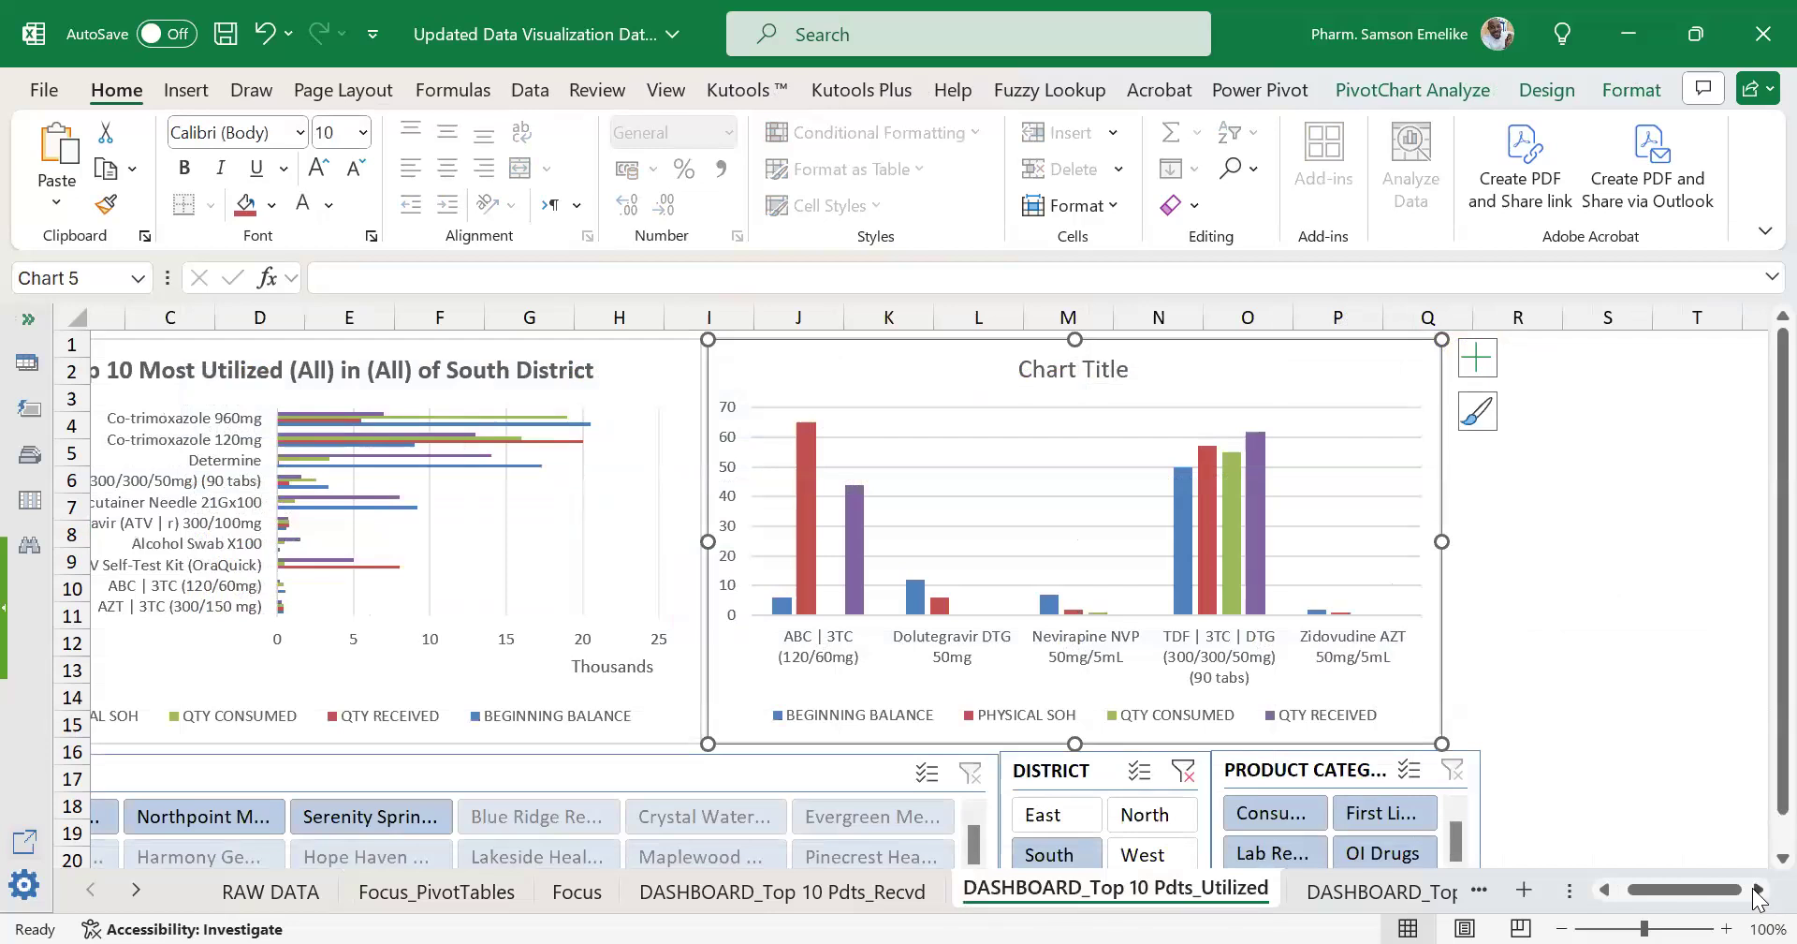
scroll(1758, 891, right, 4)
click(1226, 393)
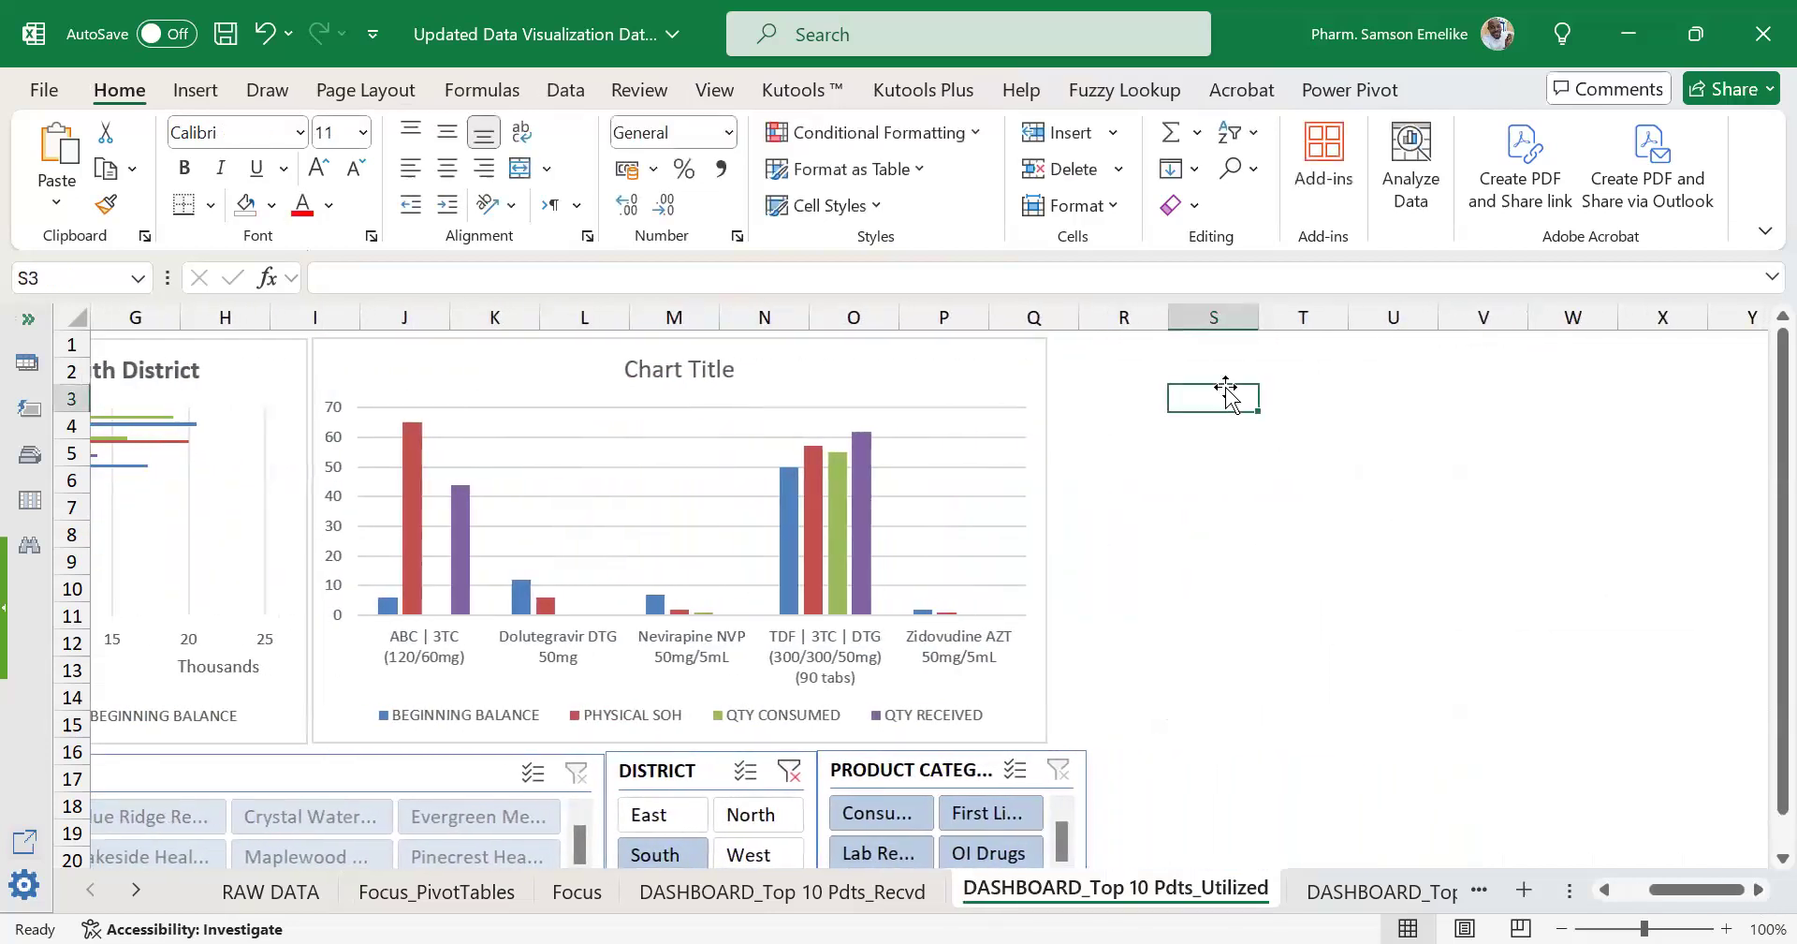
key(ctrl+v)
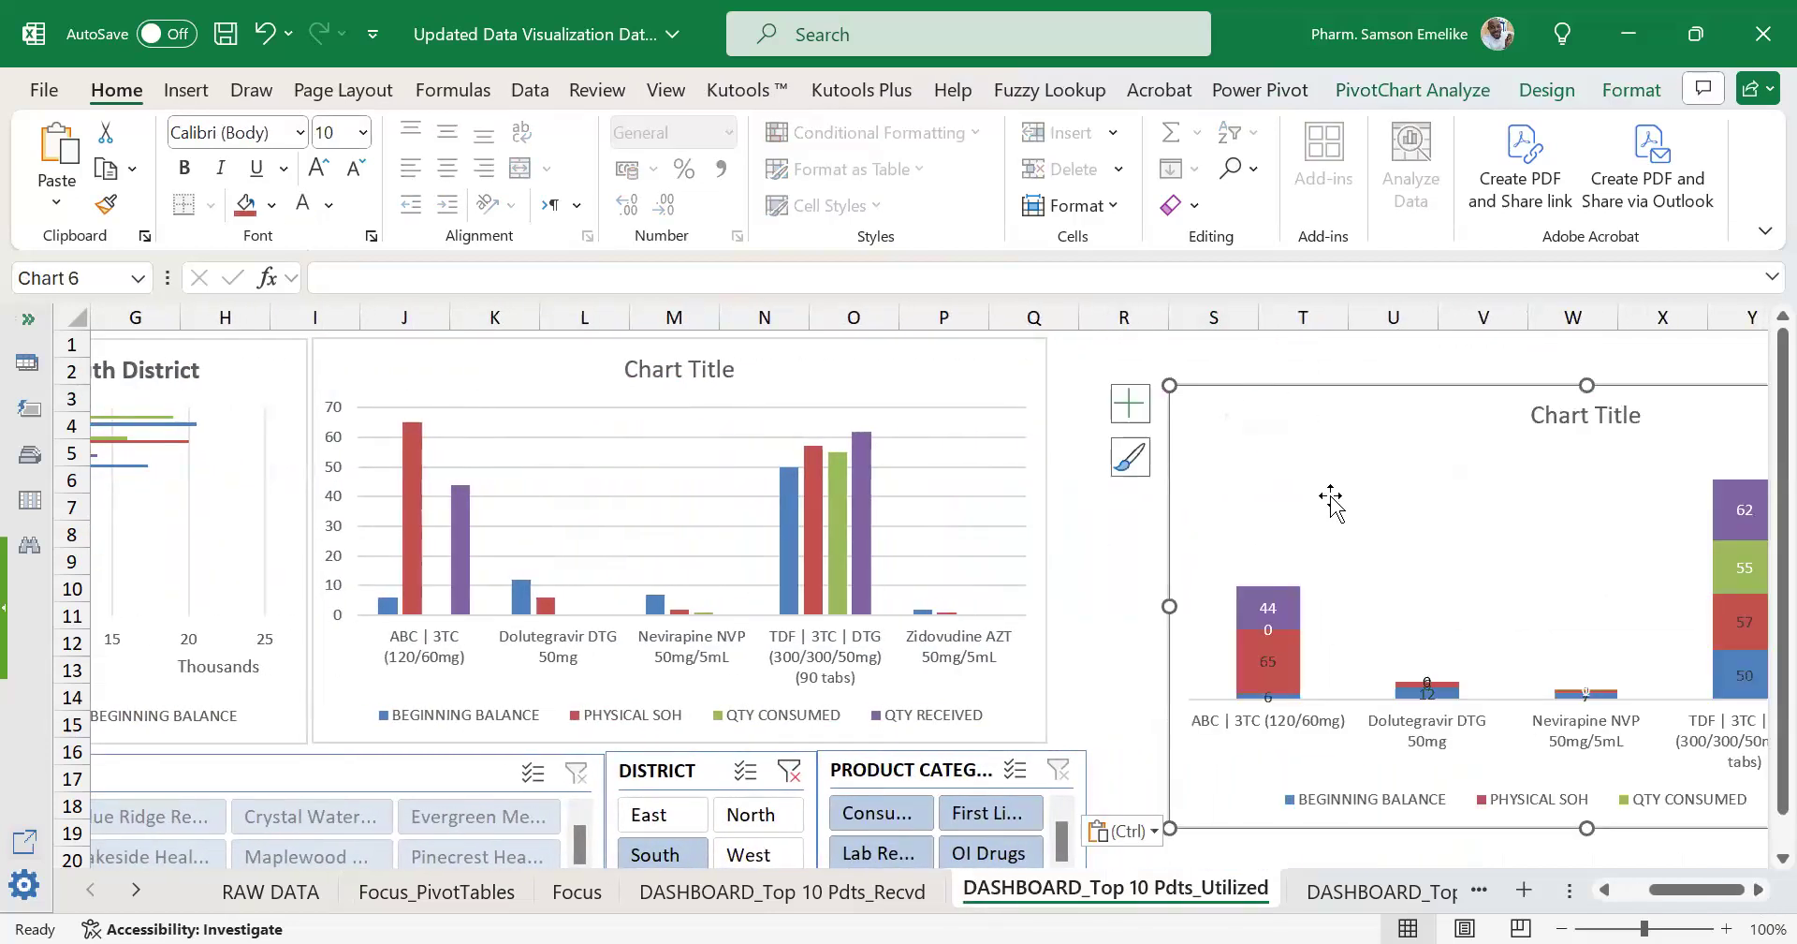
Move the SITE NAME, DISTRICT and PRODUCT CATEGORY slicers together down to about row 21, leaving a gap below the charts.
scroll(1339, 486, down, 2)
scroll(1341, 482, up, 2)
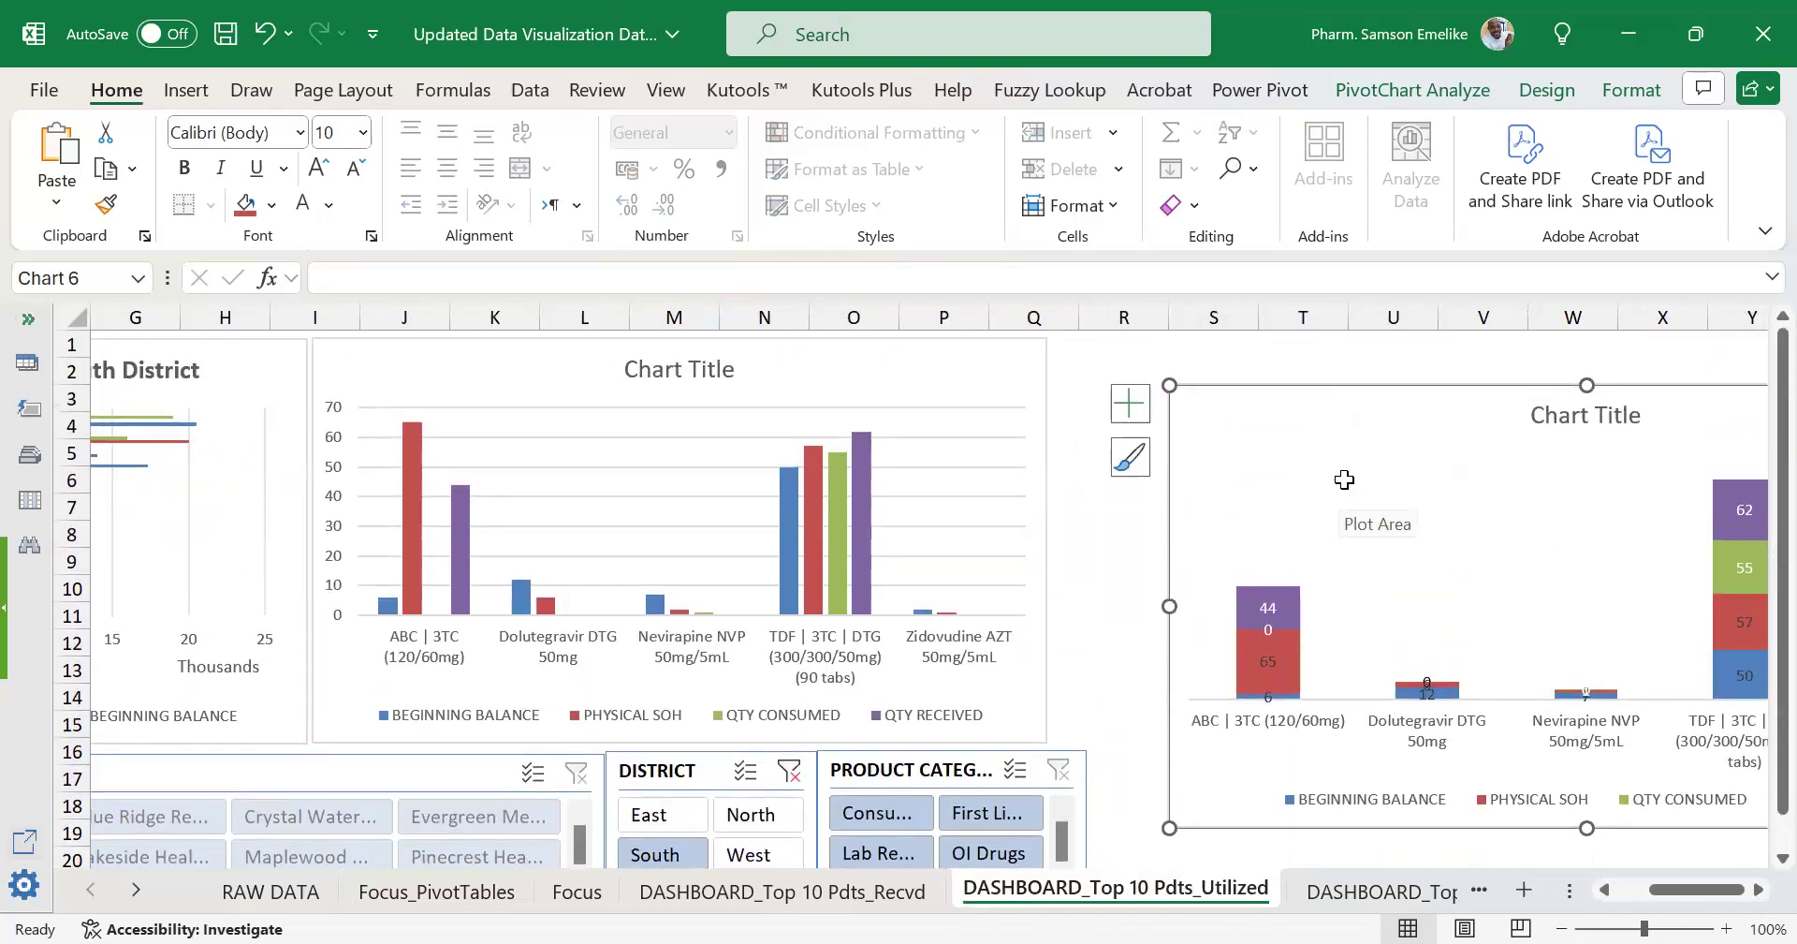
ctrl+scroll(1059, 532, down, 2)
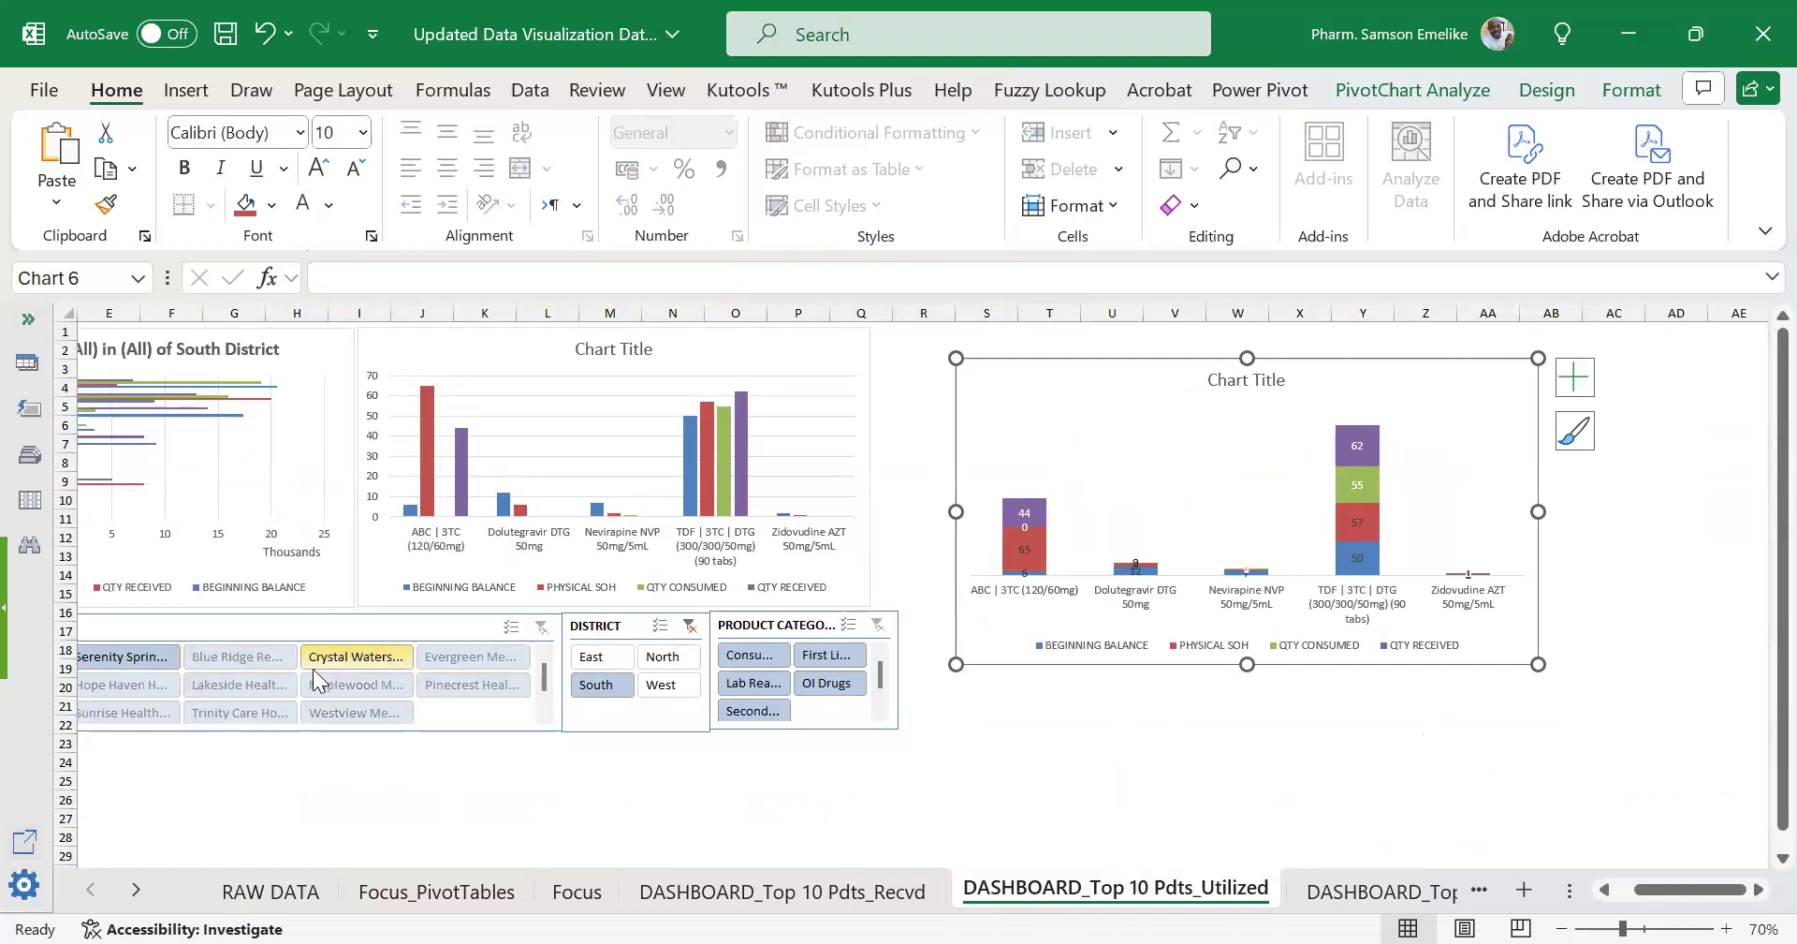
click(337, 627)
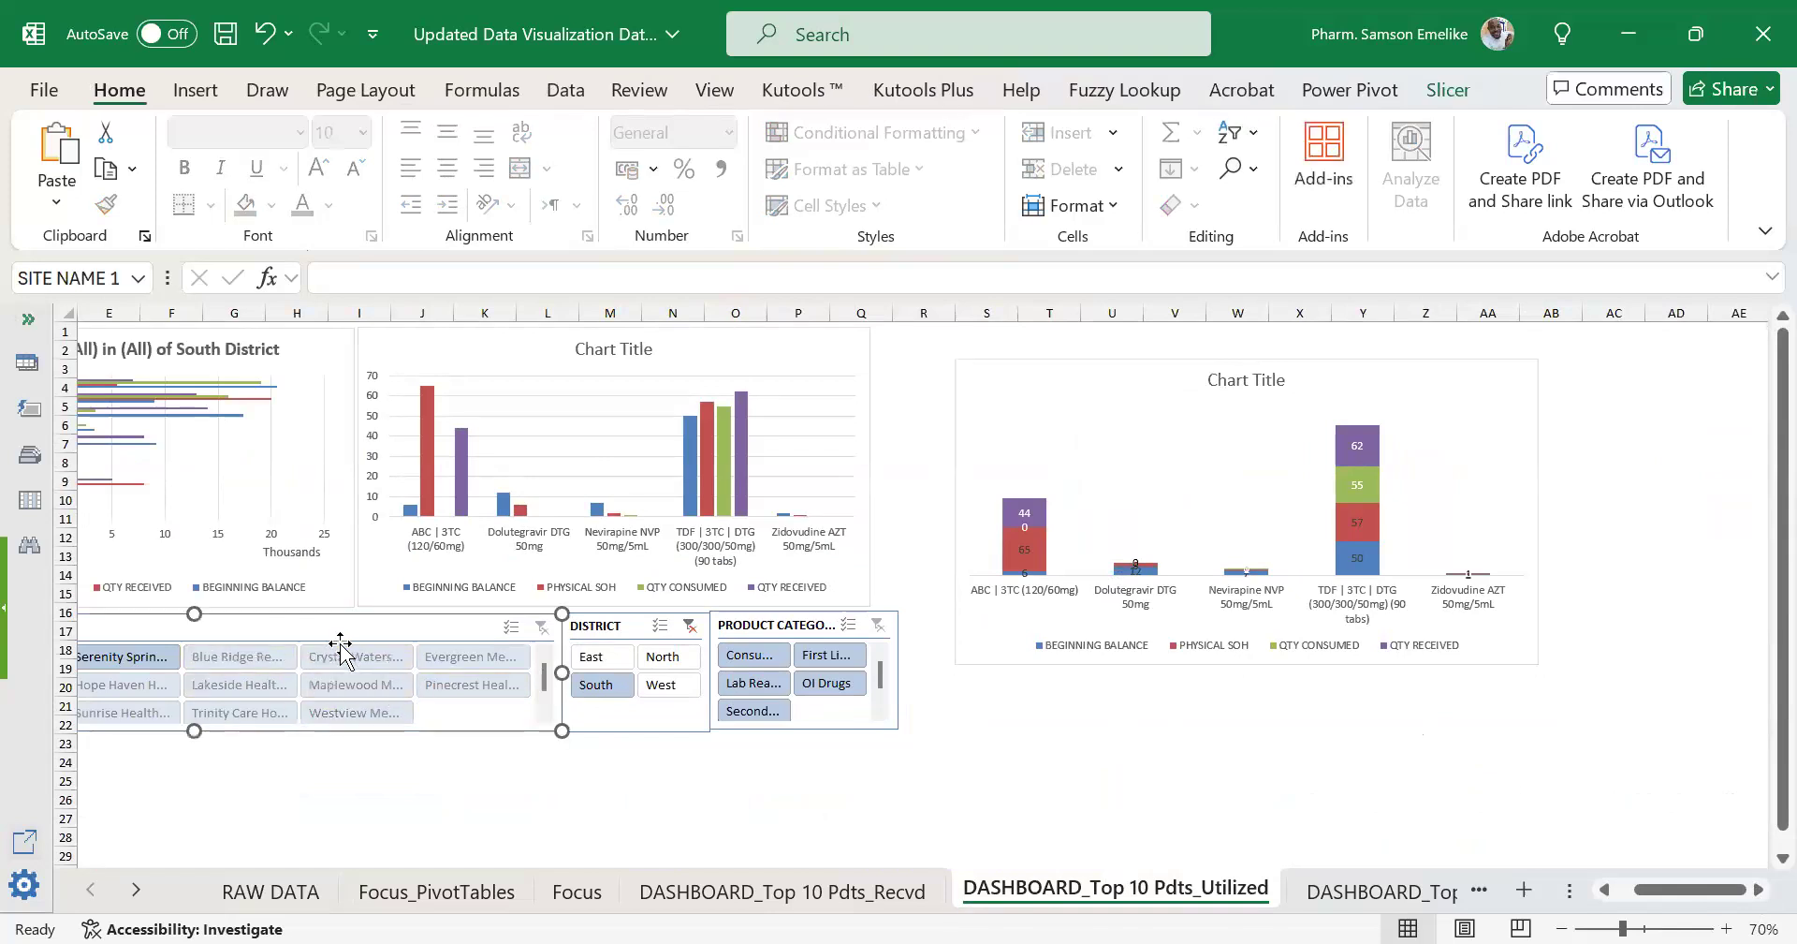
click(1614, 889)
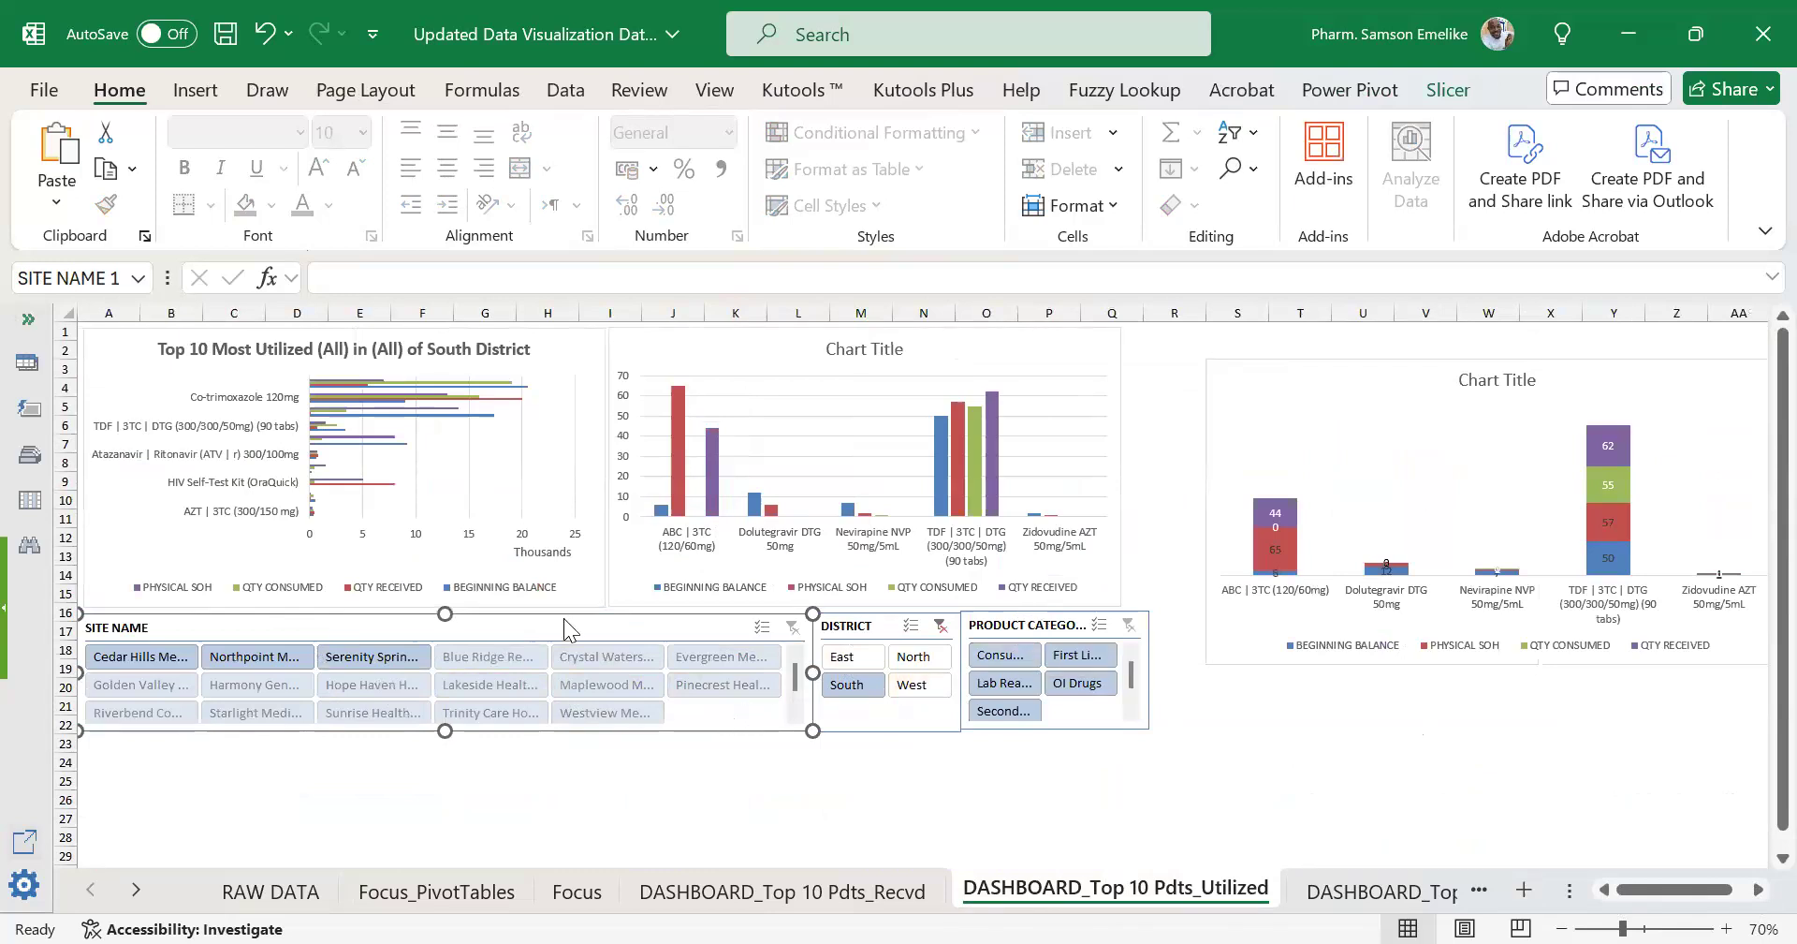
ctrl+click(866, 626)
ctrl+click(1063, 625)
drag(1064, 626, 1075, 716)
click(824, 646)
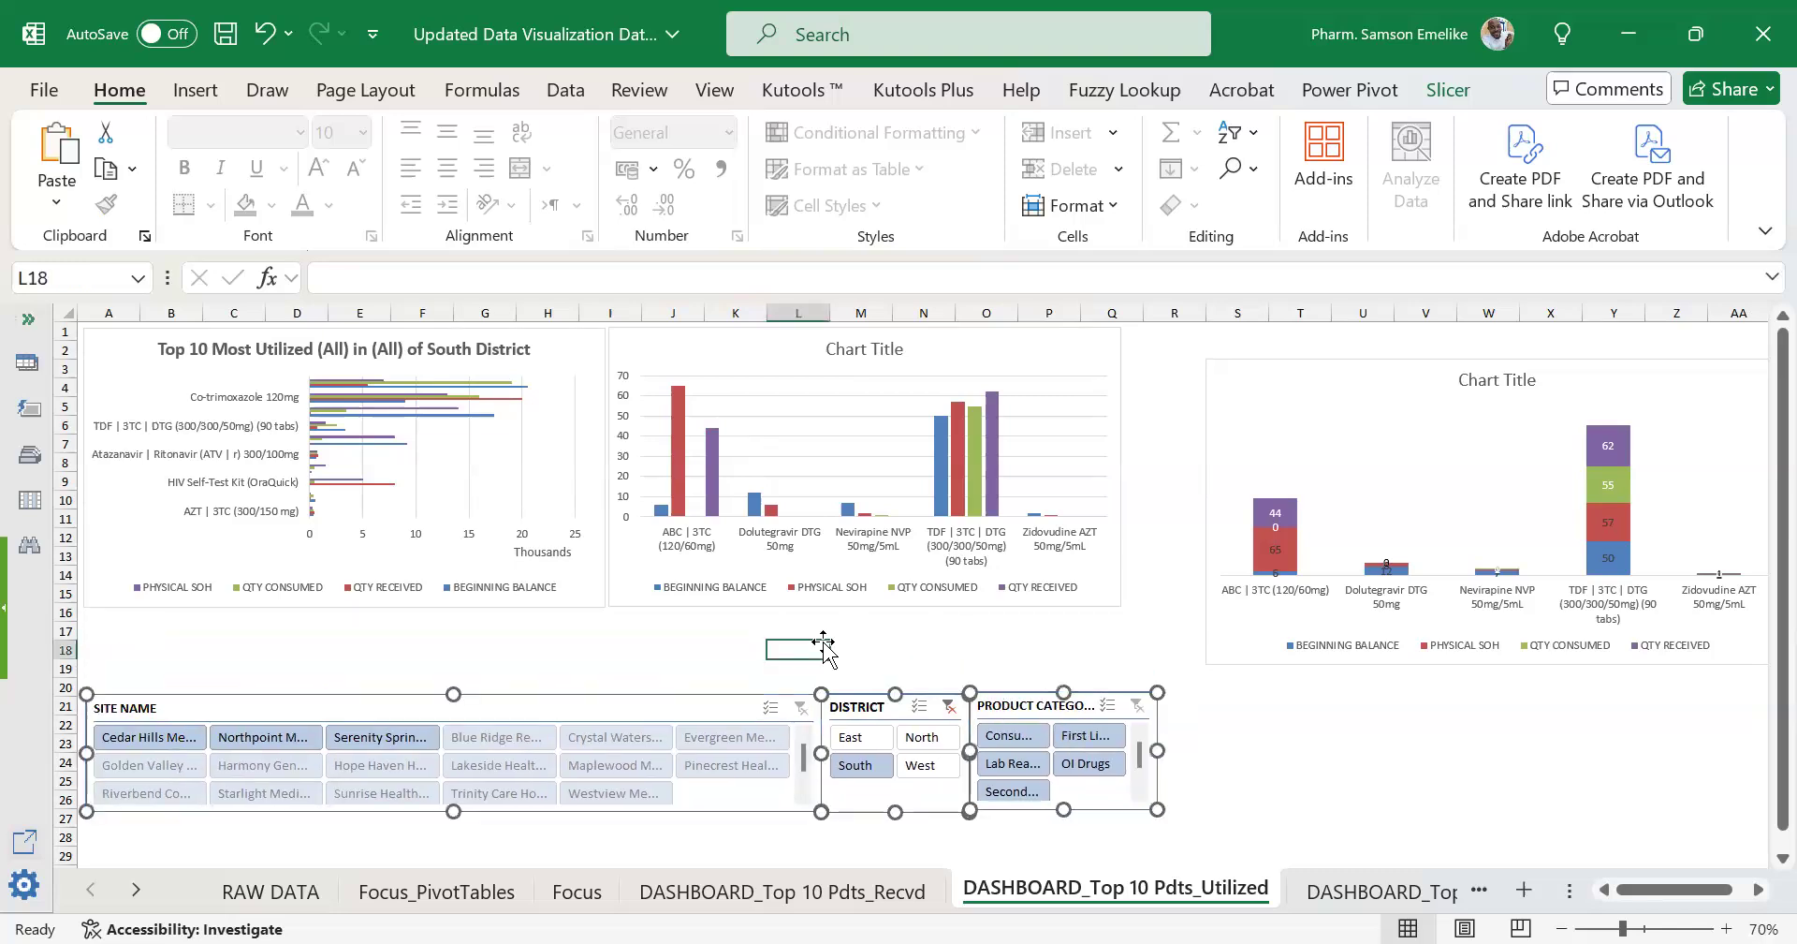
Examine which slicers the Top 10 Most Utilized bar chart is connected to in its filter connections.
click(559, 601)
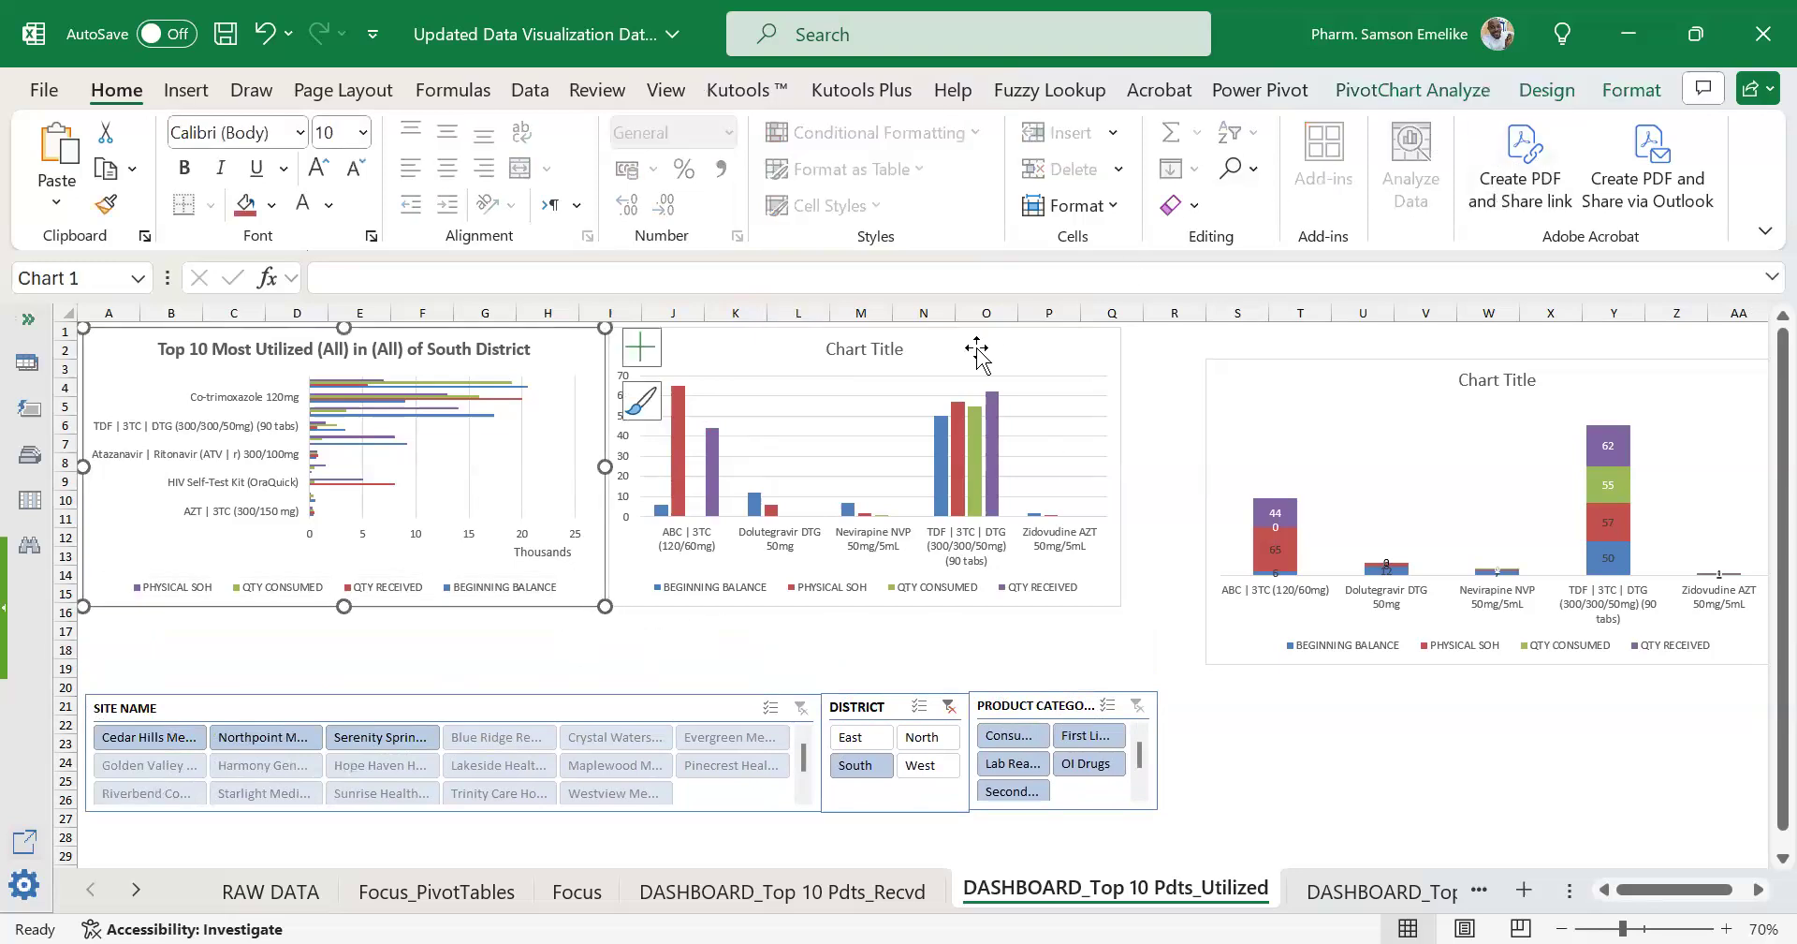
click(1423, 90)
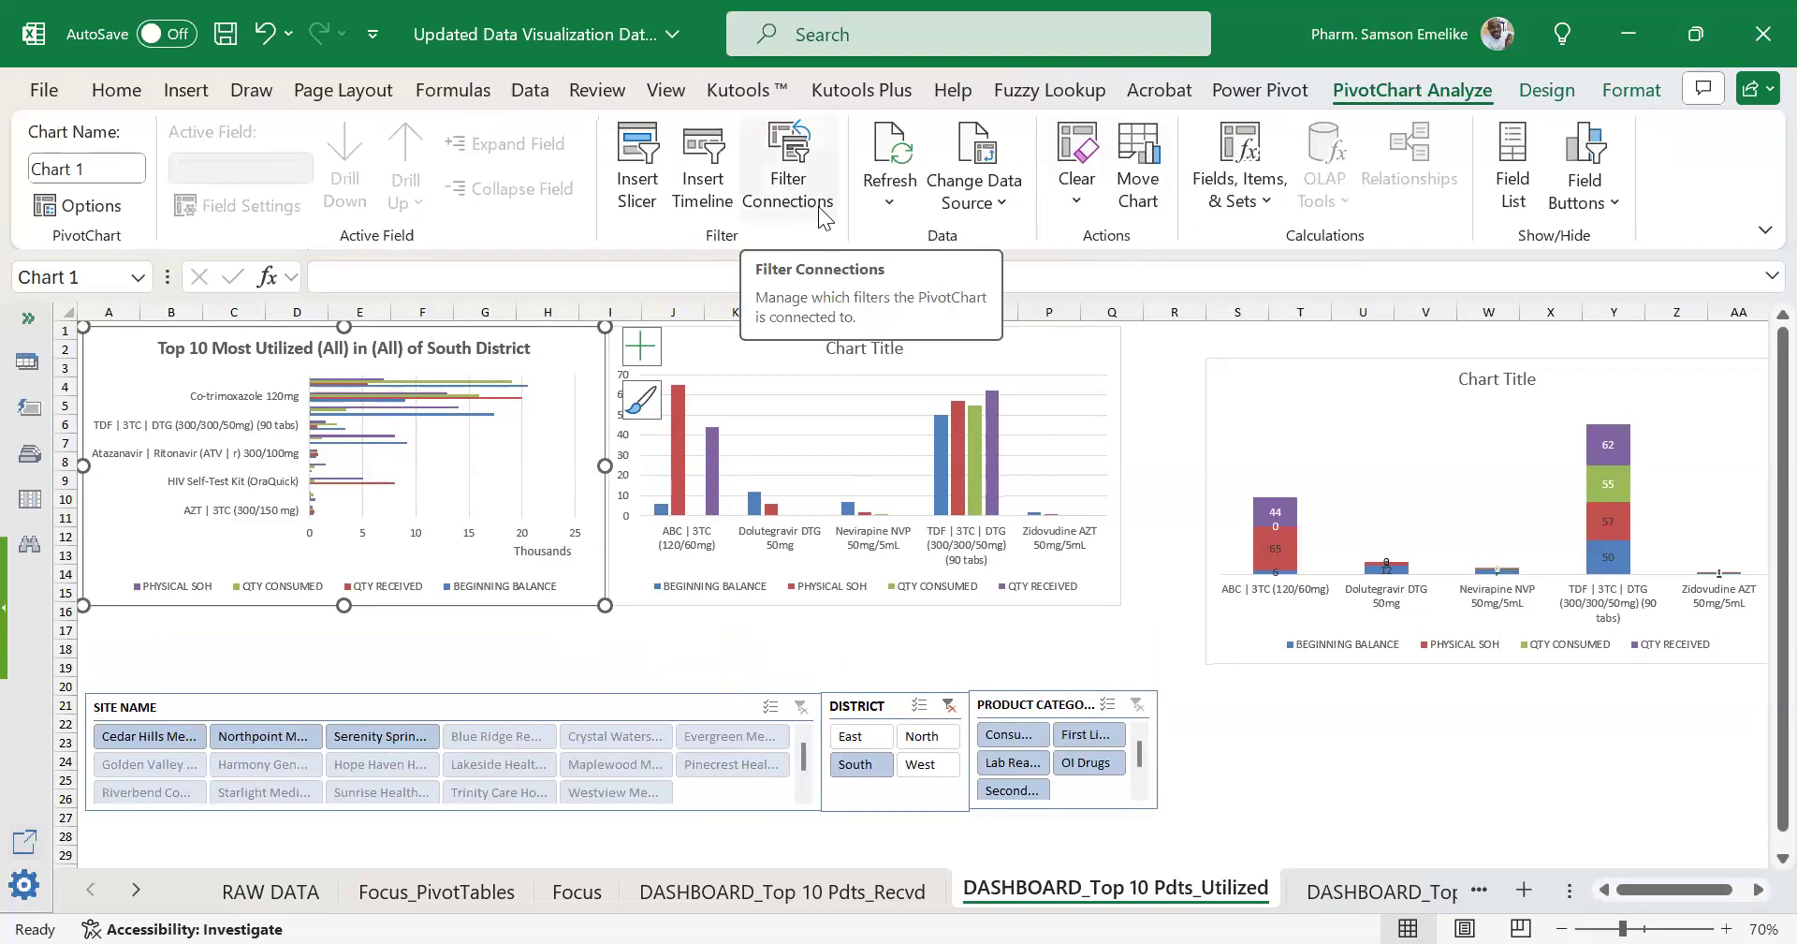
click(799, 156)
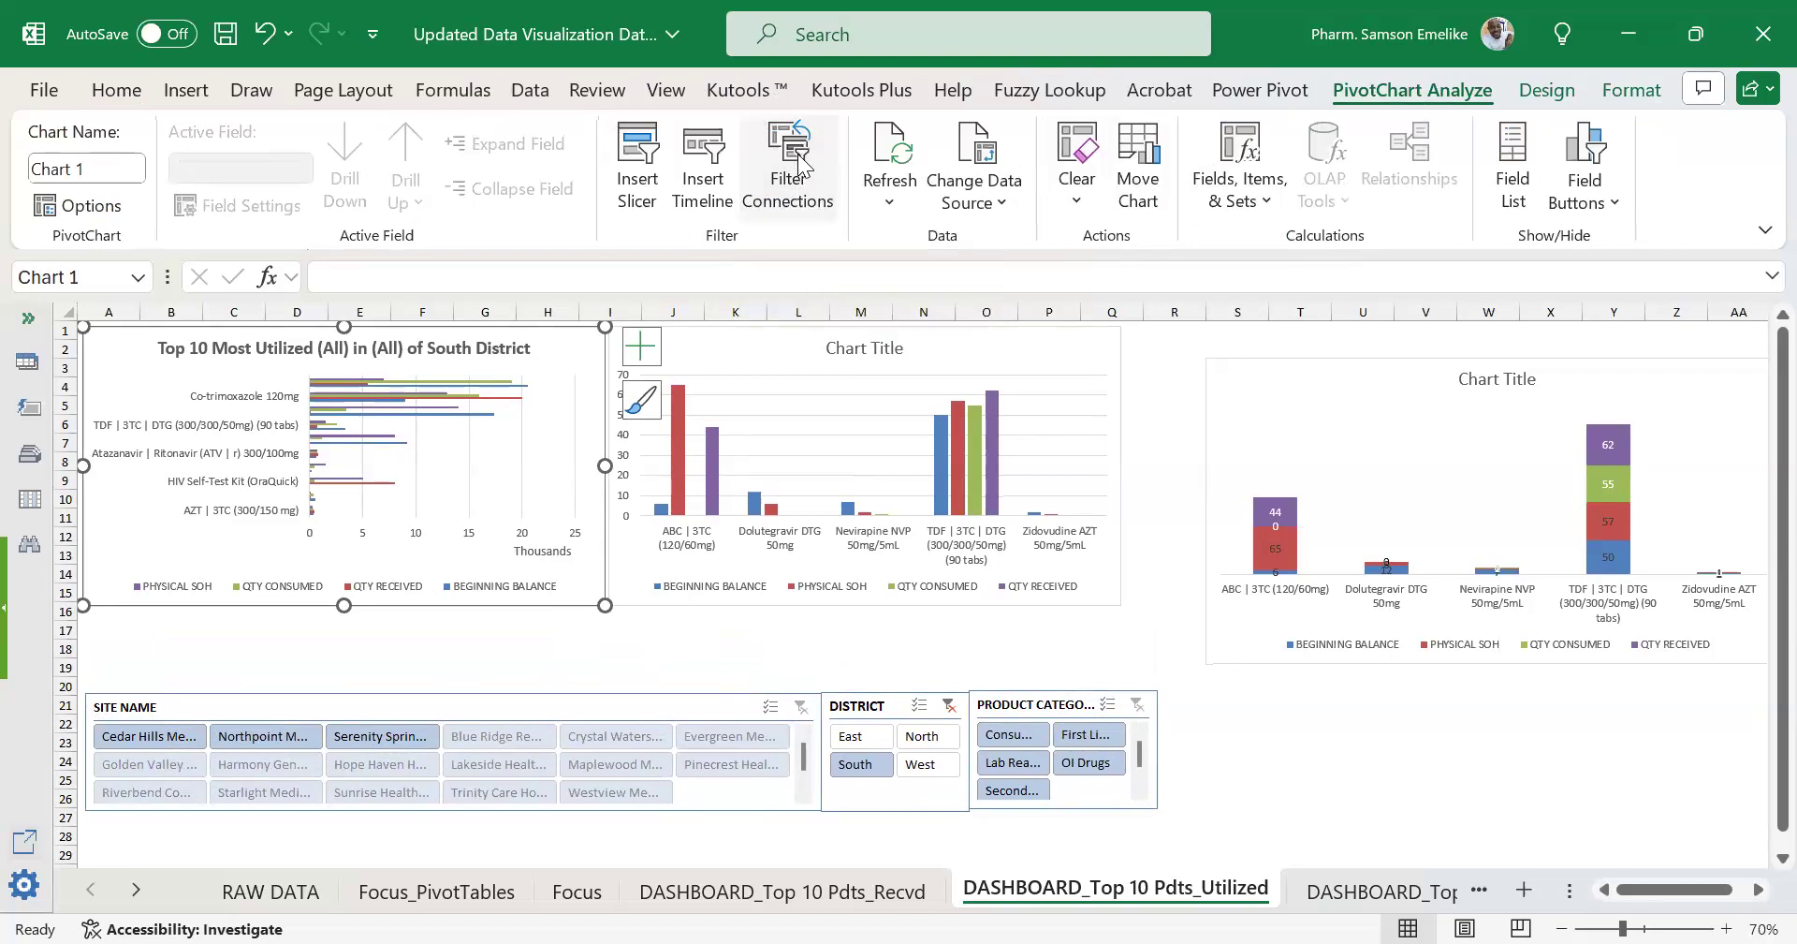
drag(659, 676, 1154, 367)
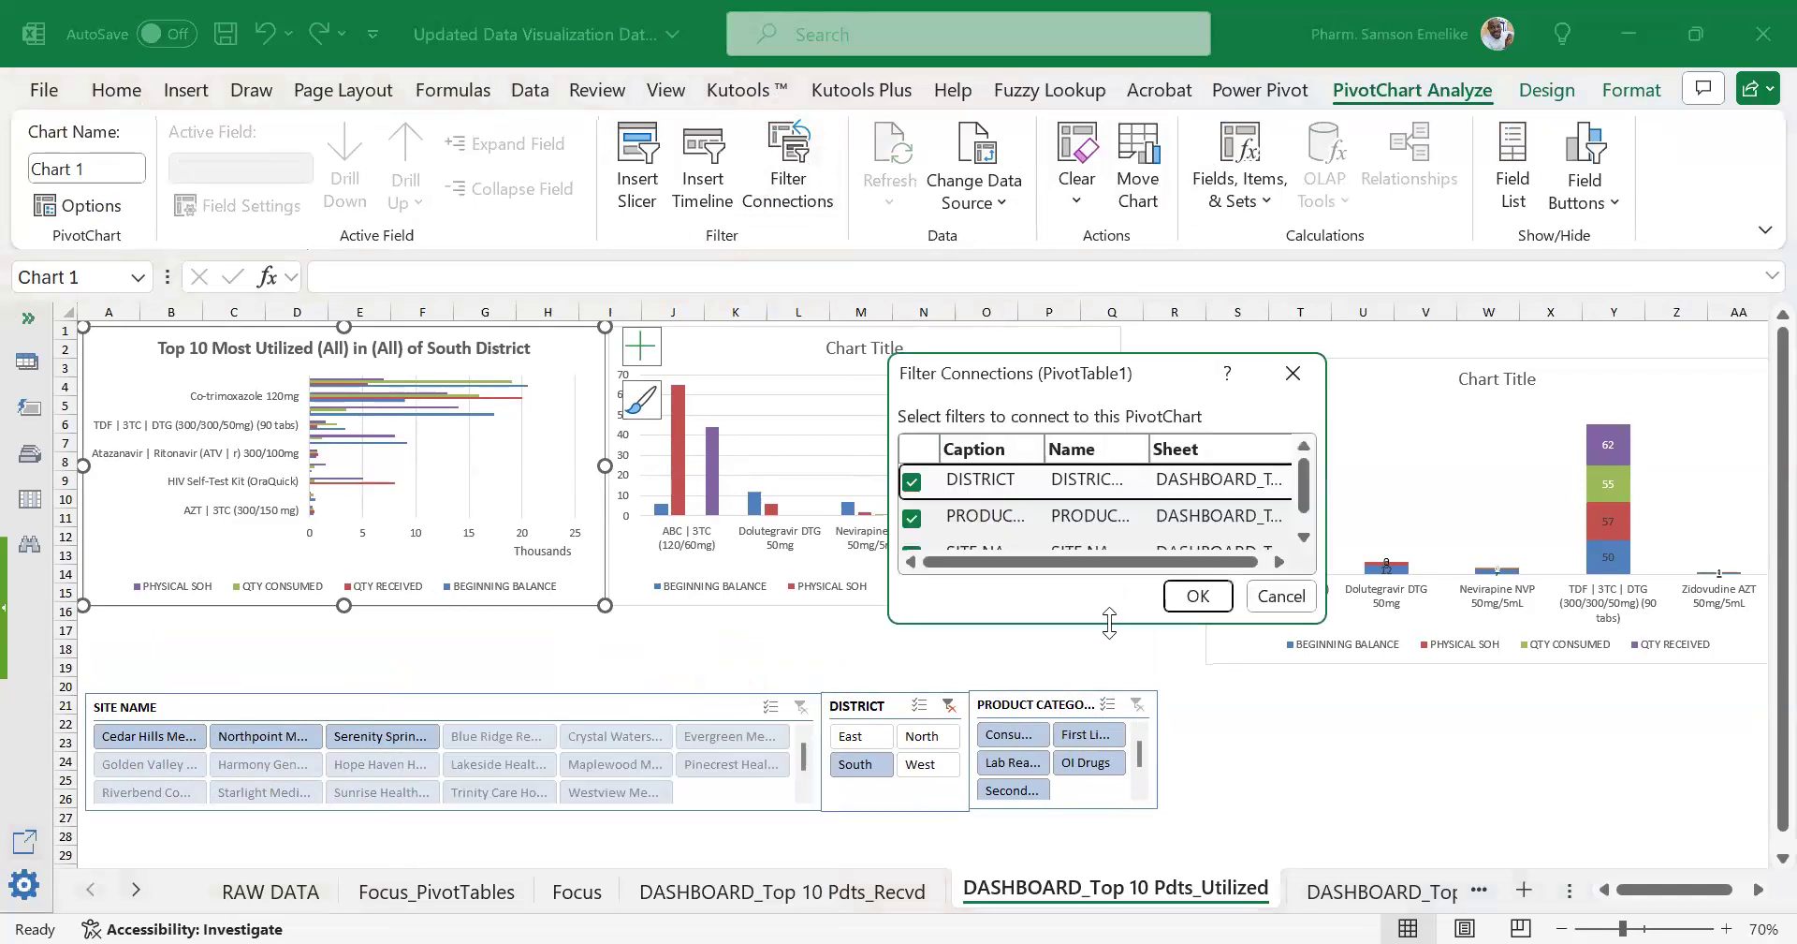
drag(1109, 622, 1109, 686)
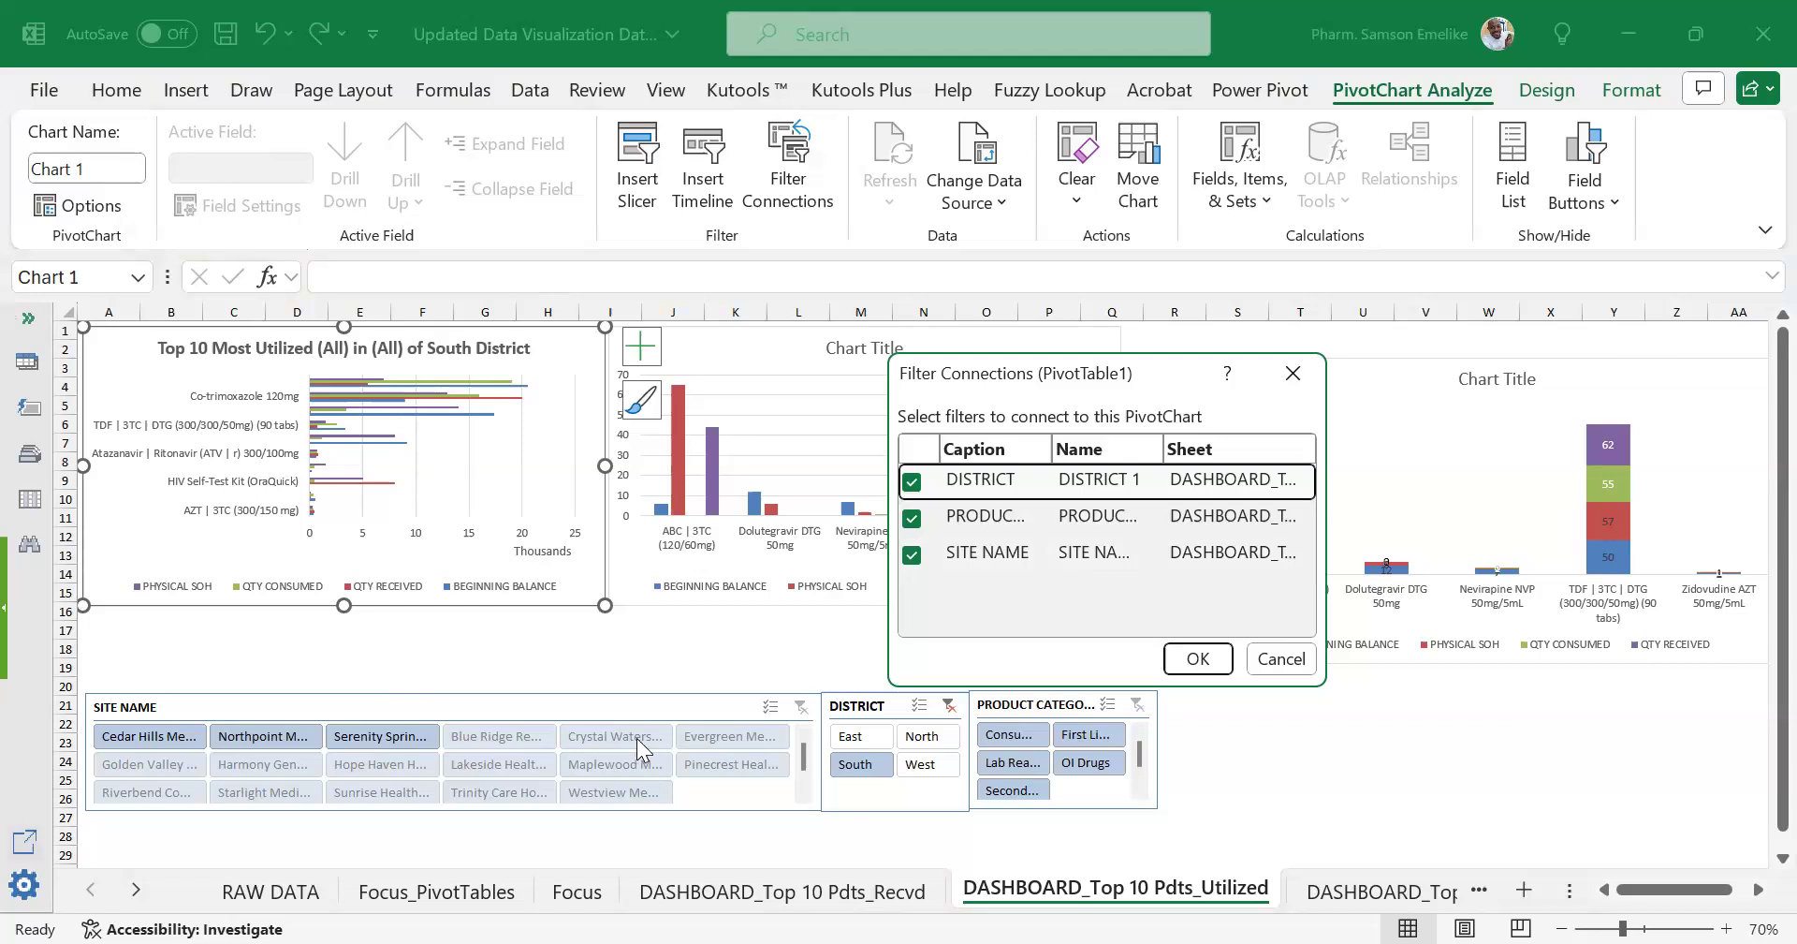
click(1281, 660)
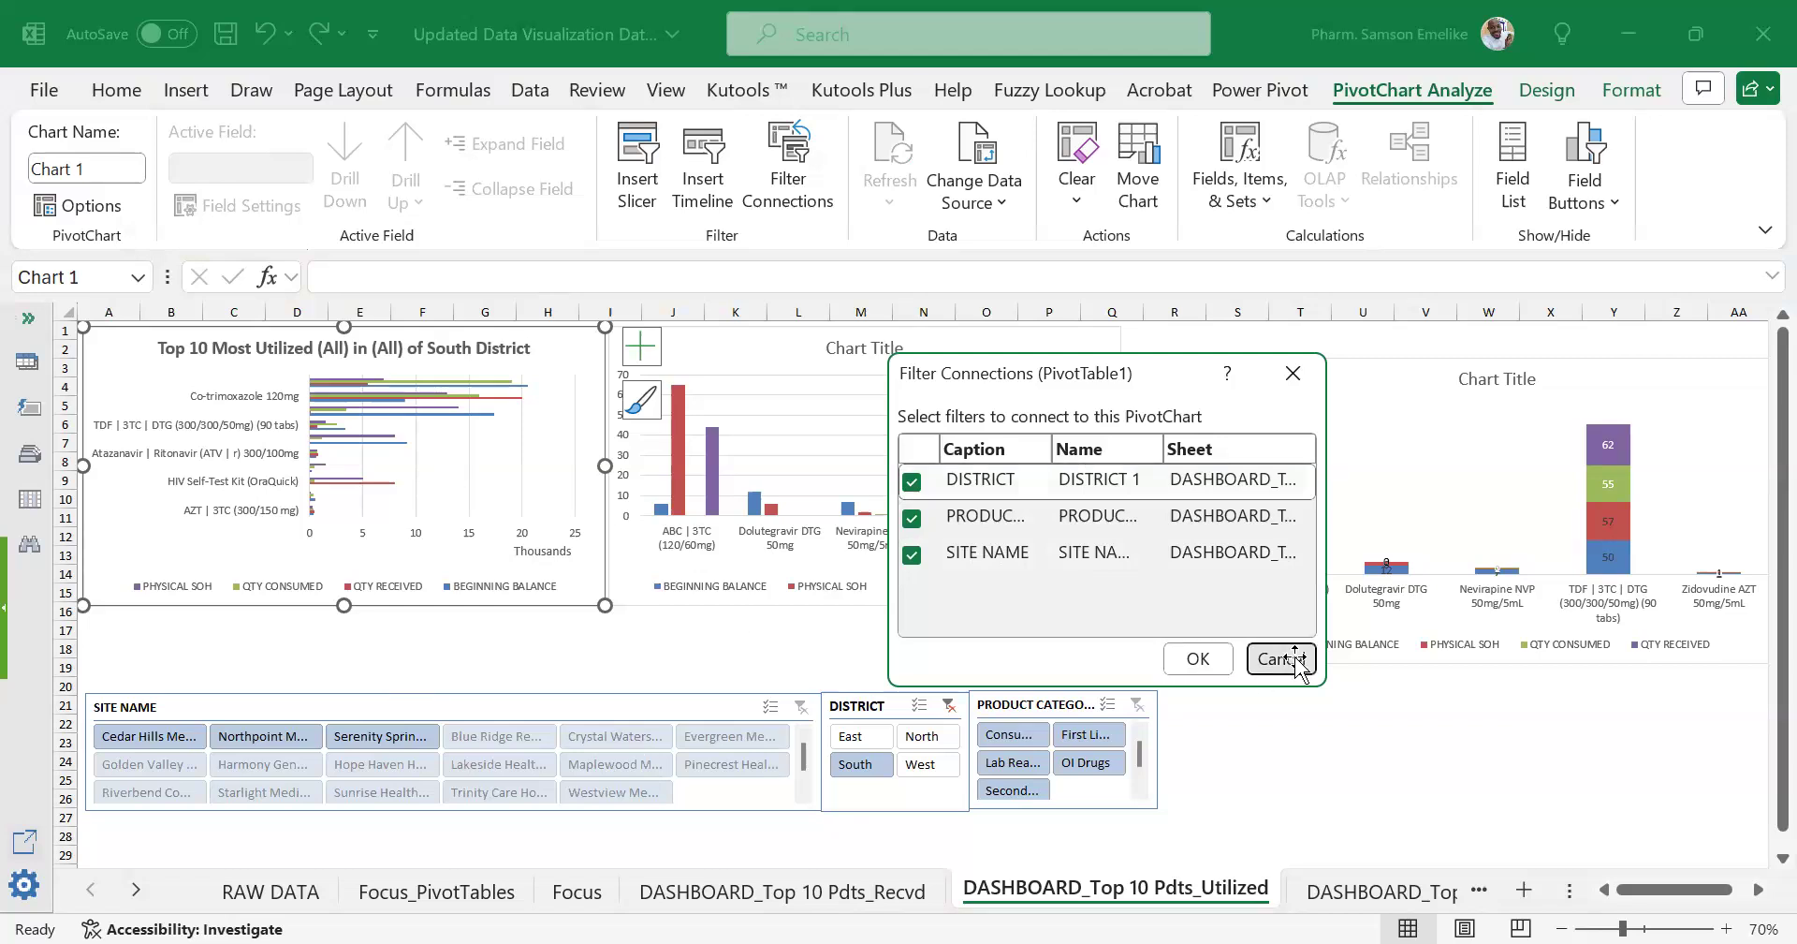
Connect the clustered column chart beside the bar chart to the DISTRICT, PRODUCT CATEGORY and SITE NAME slicers.
click(817, 605)
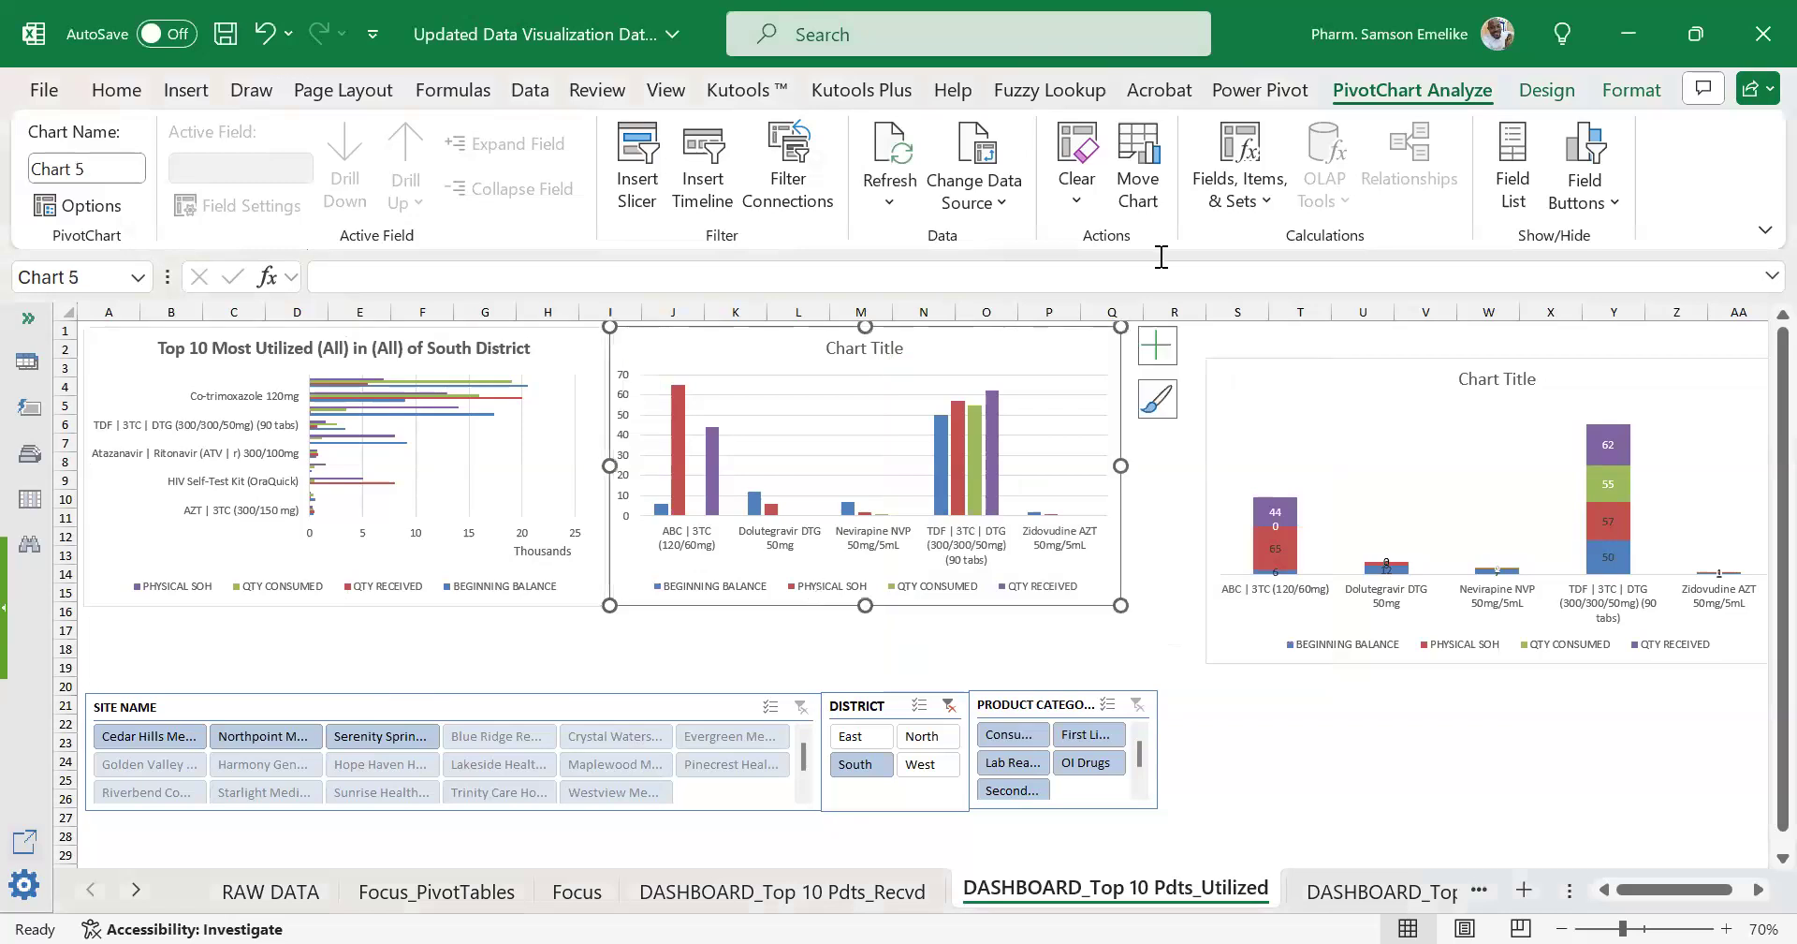
click(791, 164)
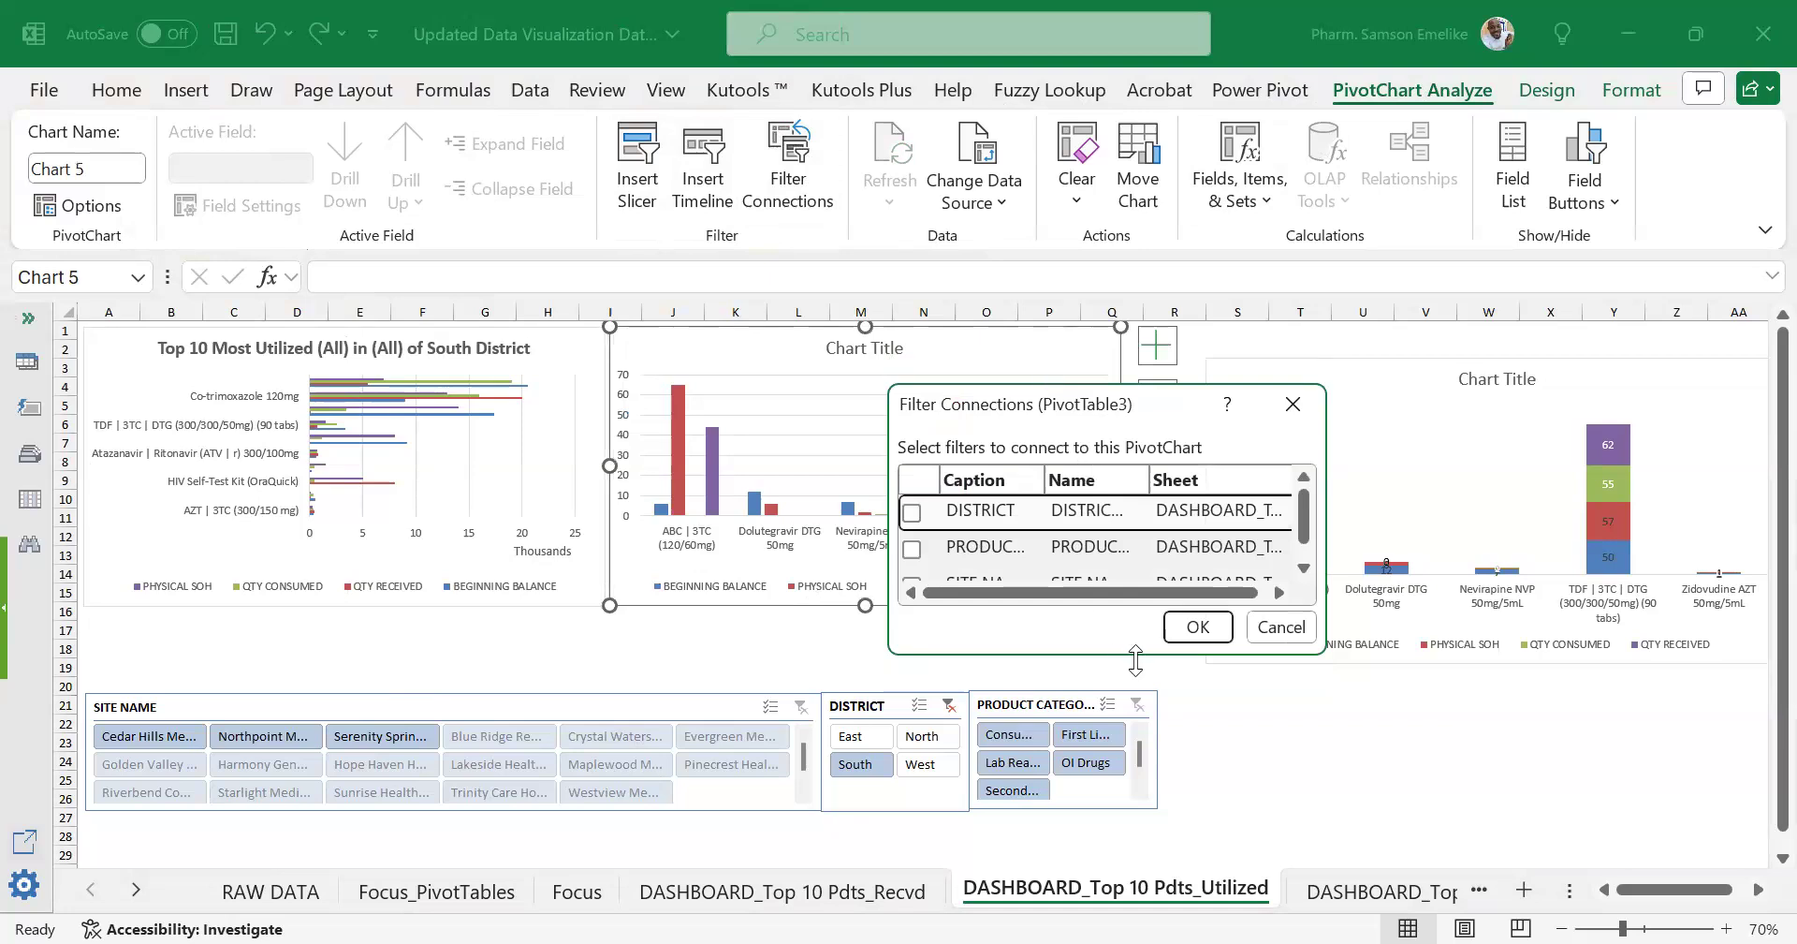
drag(1136, 660, 1138, 739)
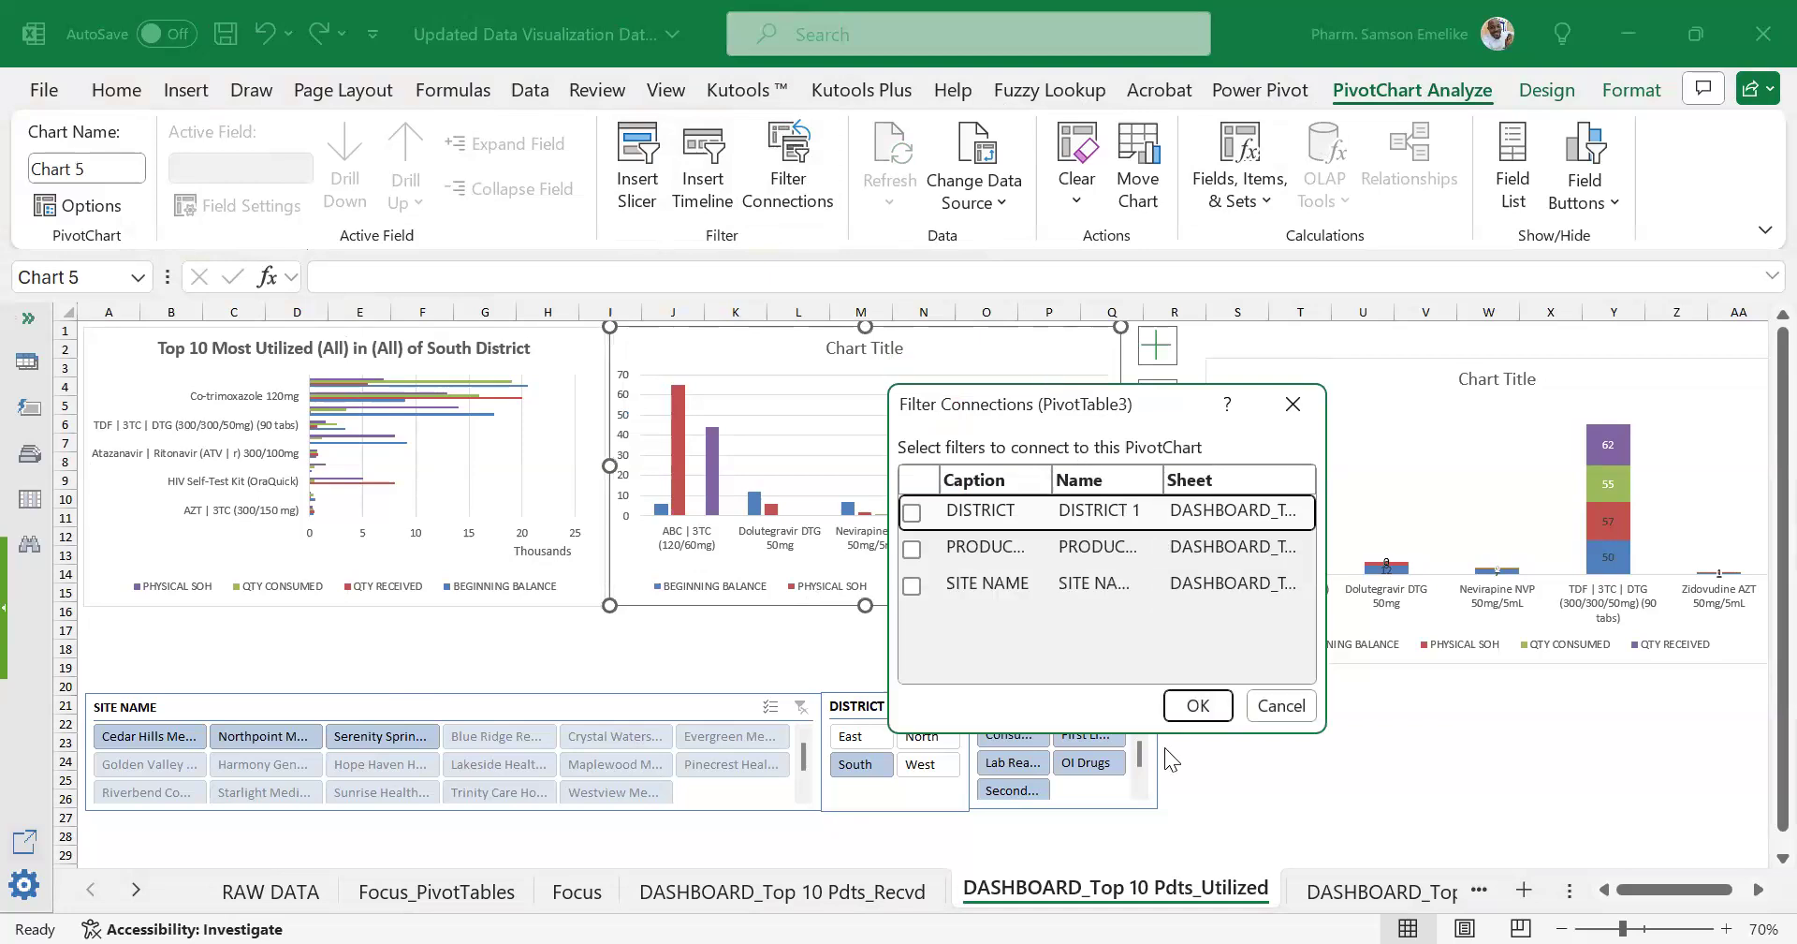
click(912, 549)
click(912, 585)
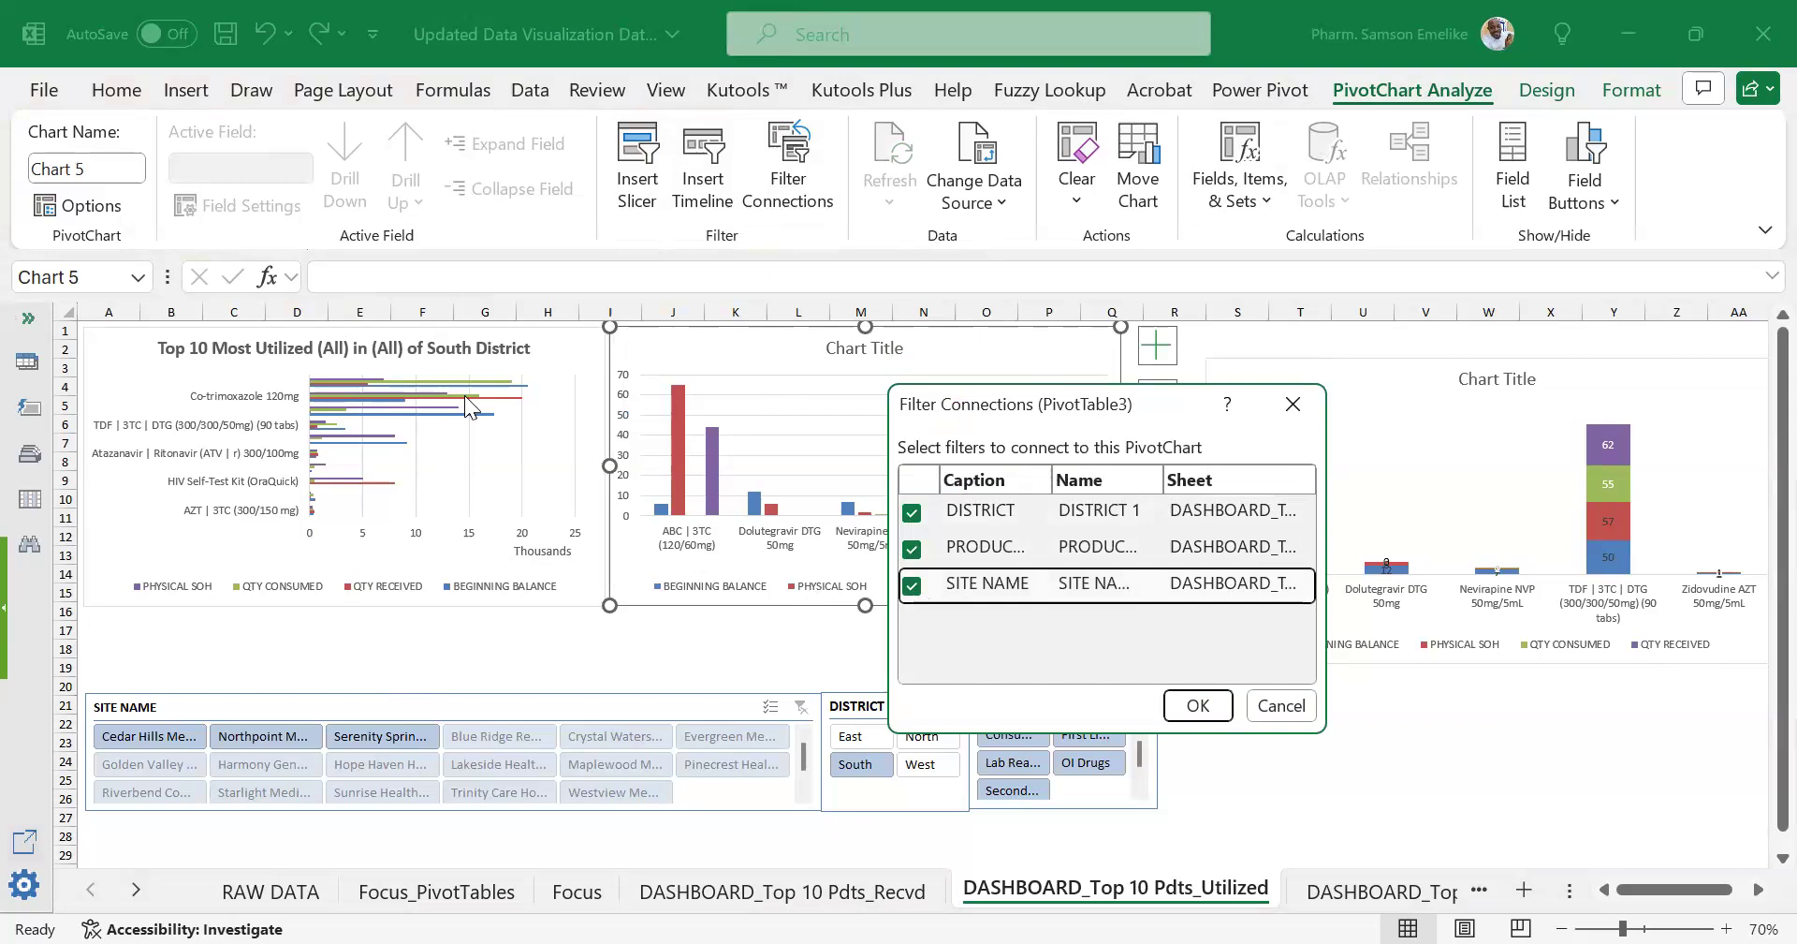
click(1206, 708)
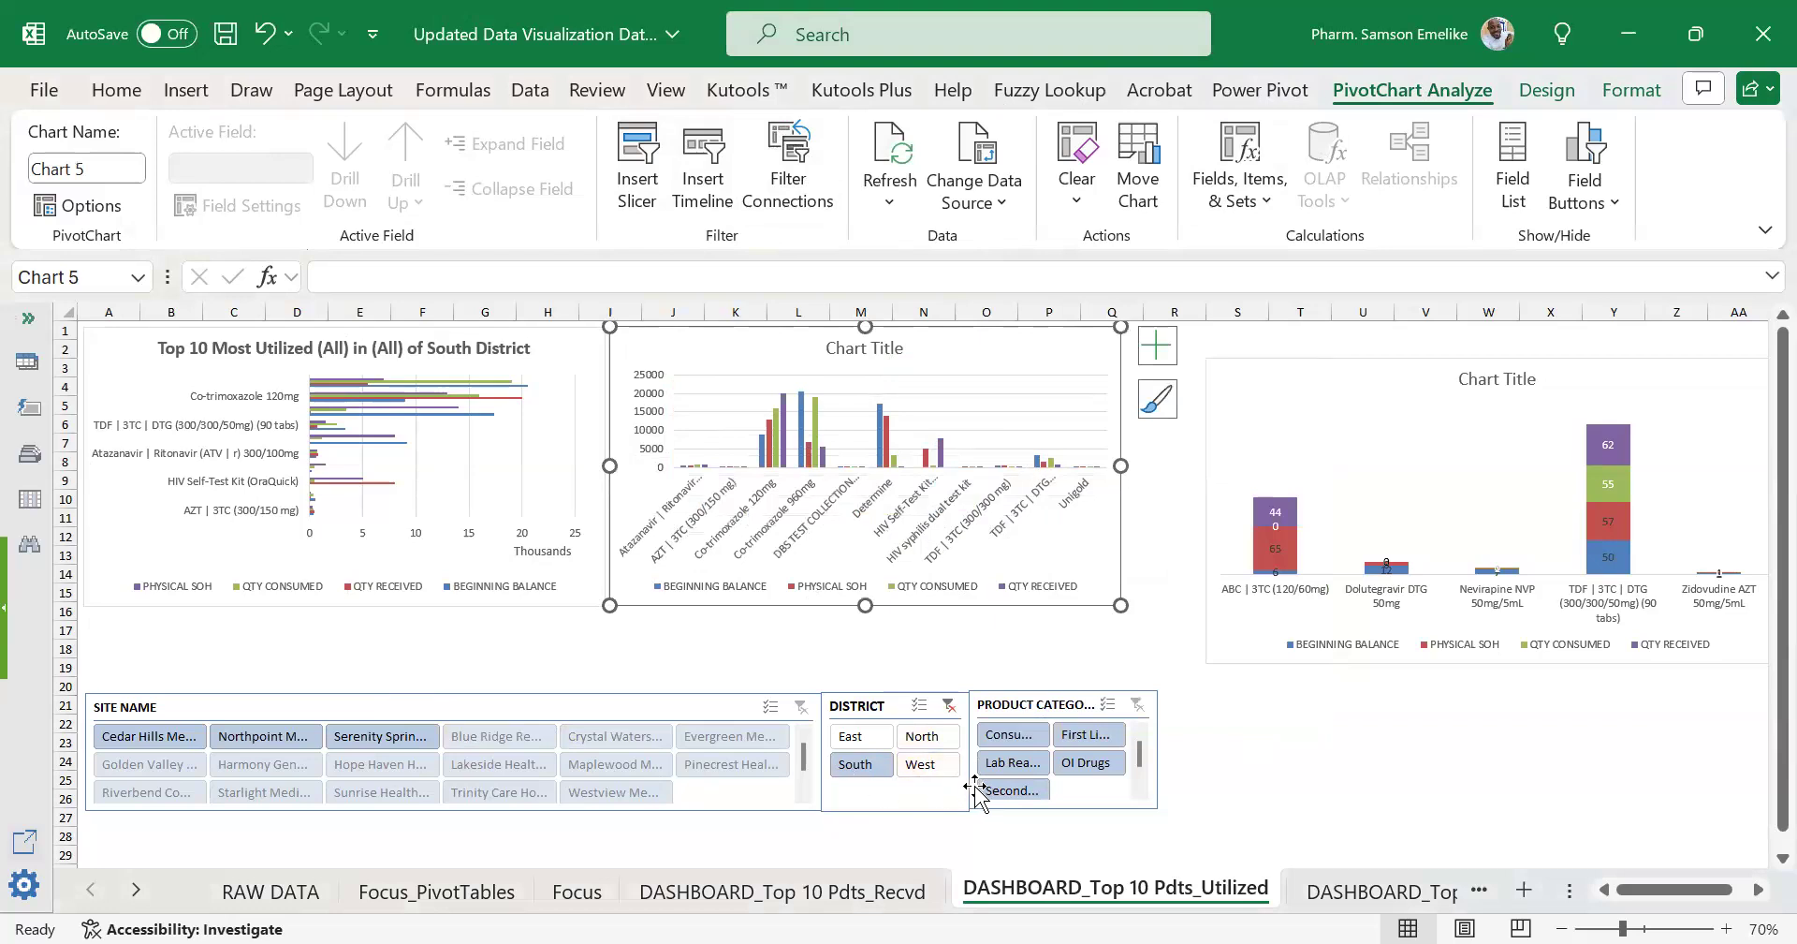
Connect the stacked column chart to the DISTRICT, PRODUCT CATEGORY and SITE NAME slicers.
click(1265, 658)
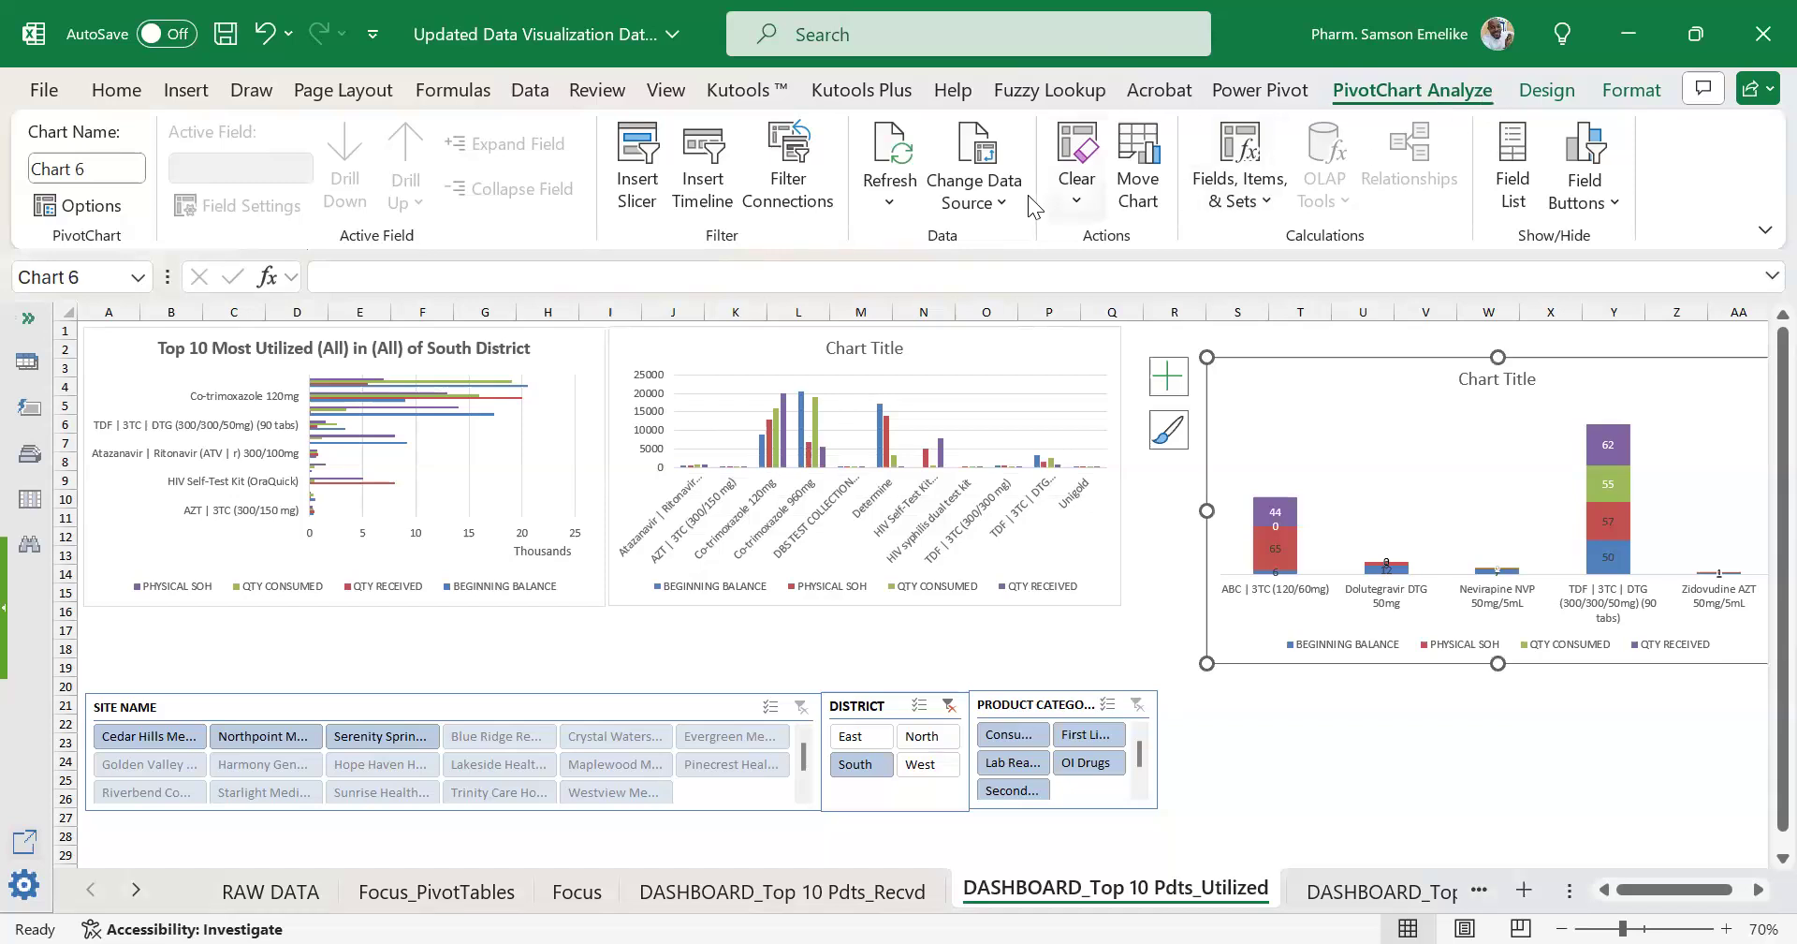
click(791, 150)
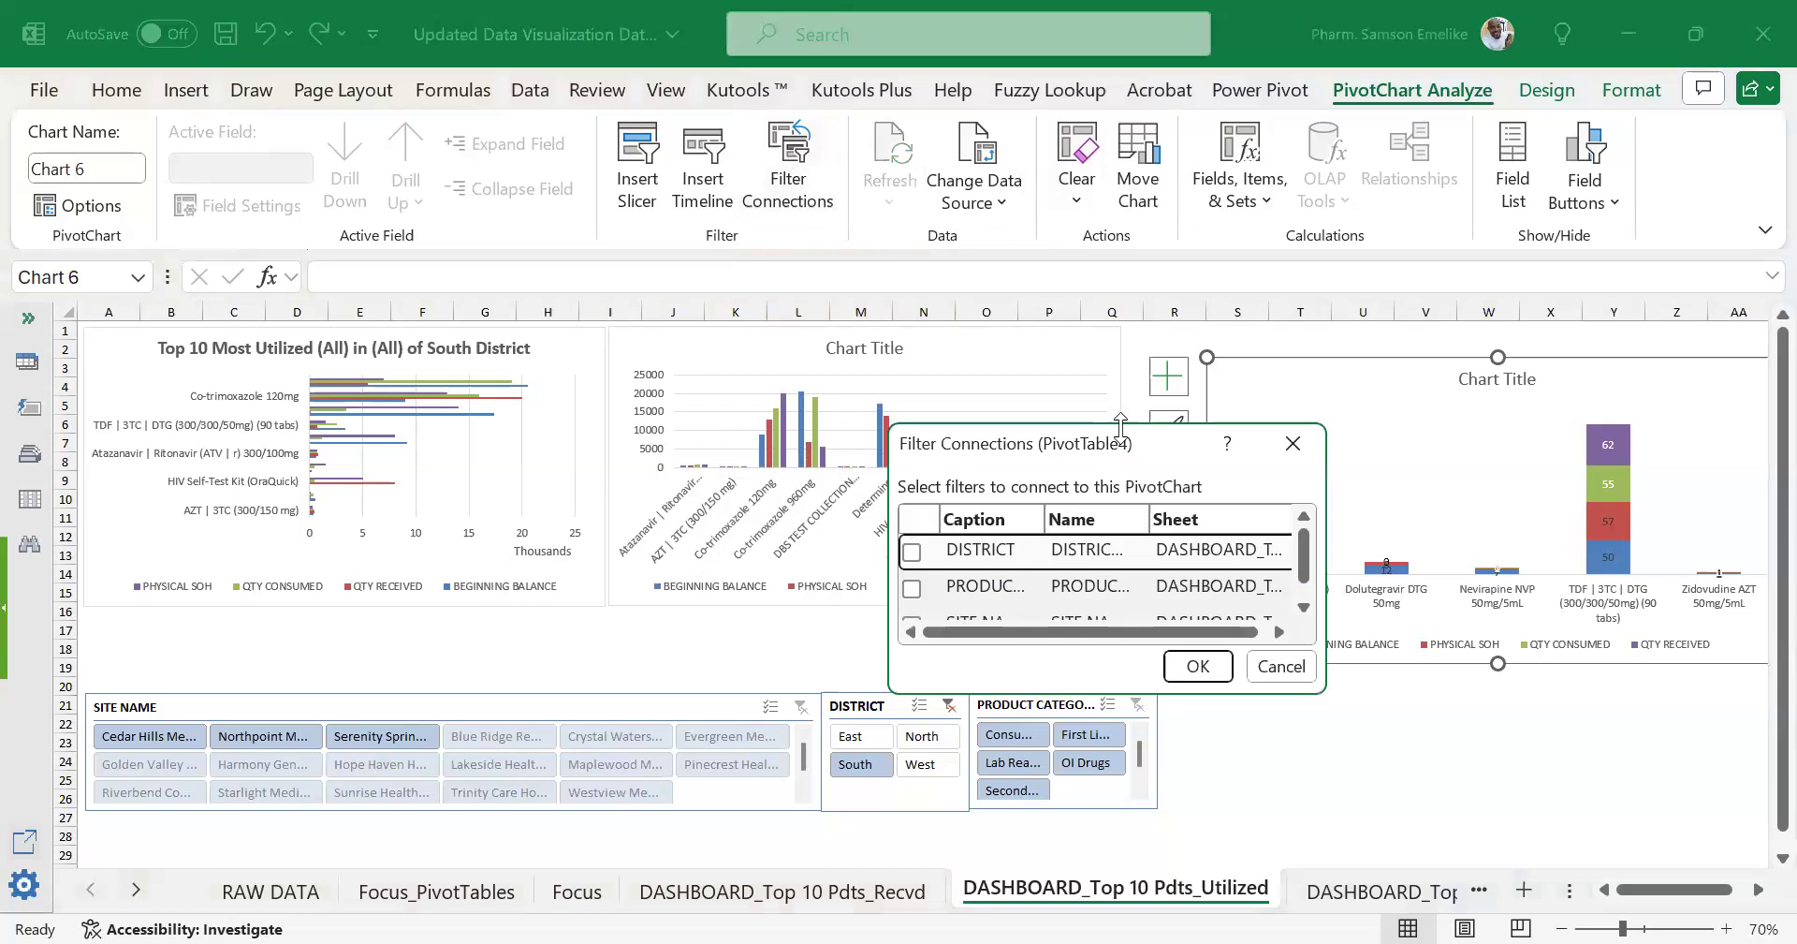
drag(1120, 426, 1121, 318)
click(911, 442)
click(913, 480)
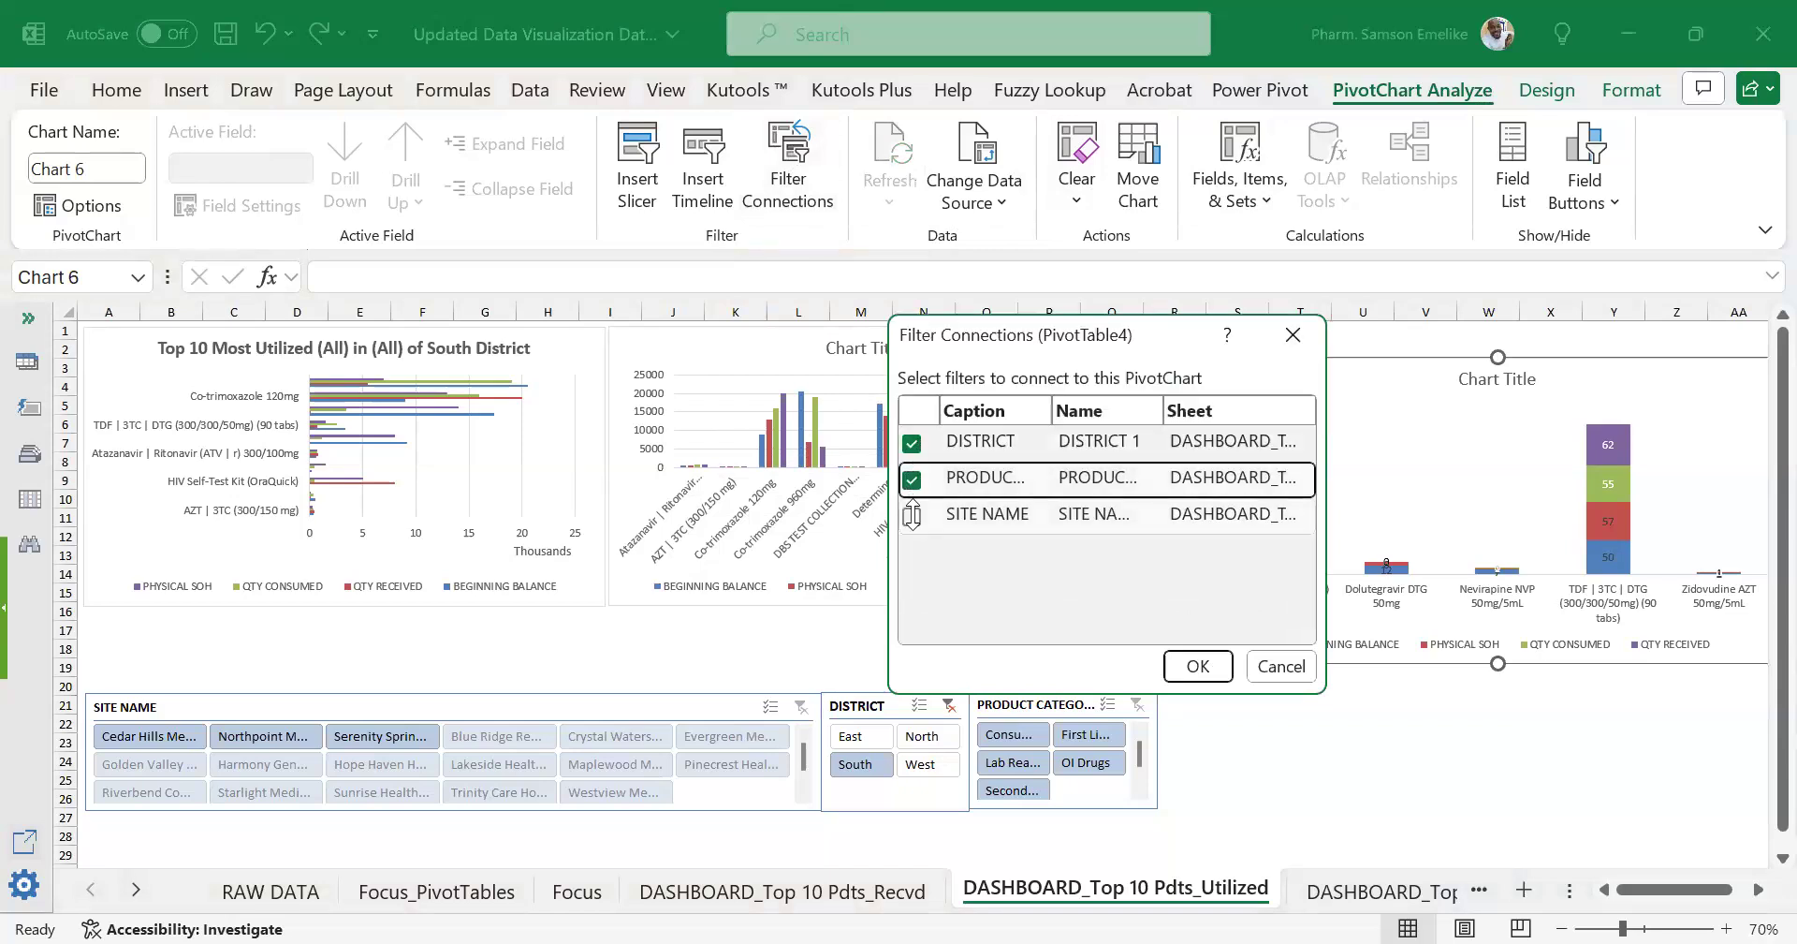
click(912, 516)
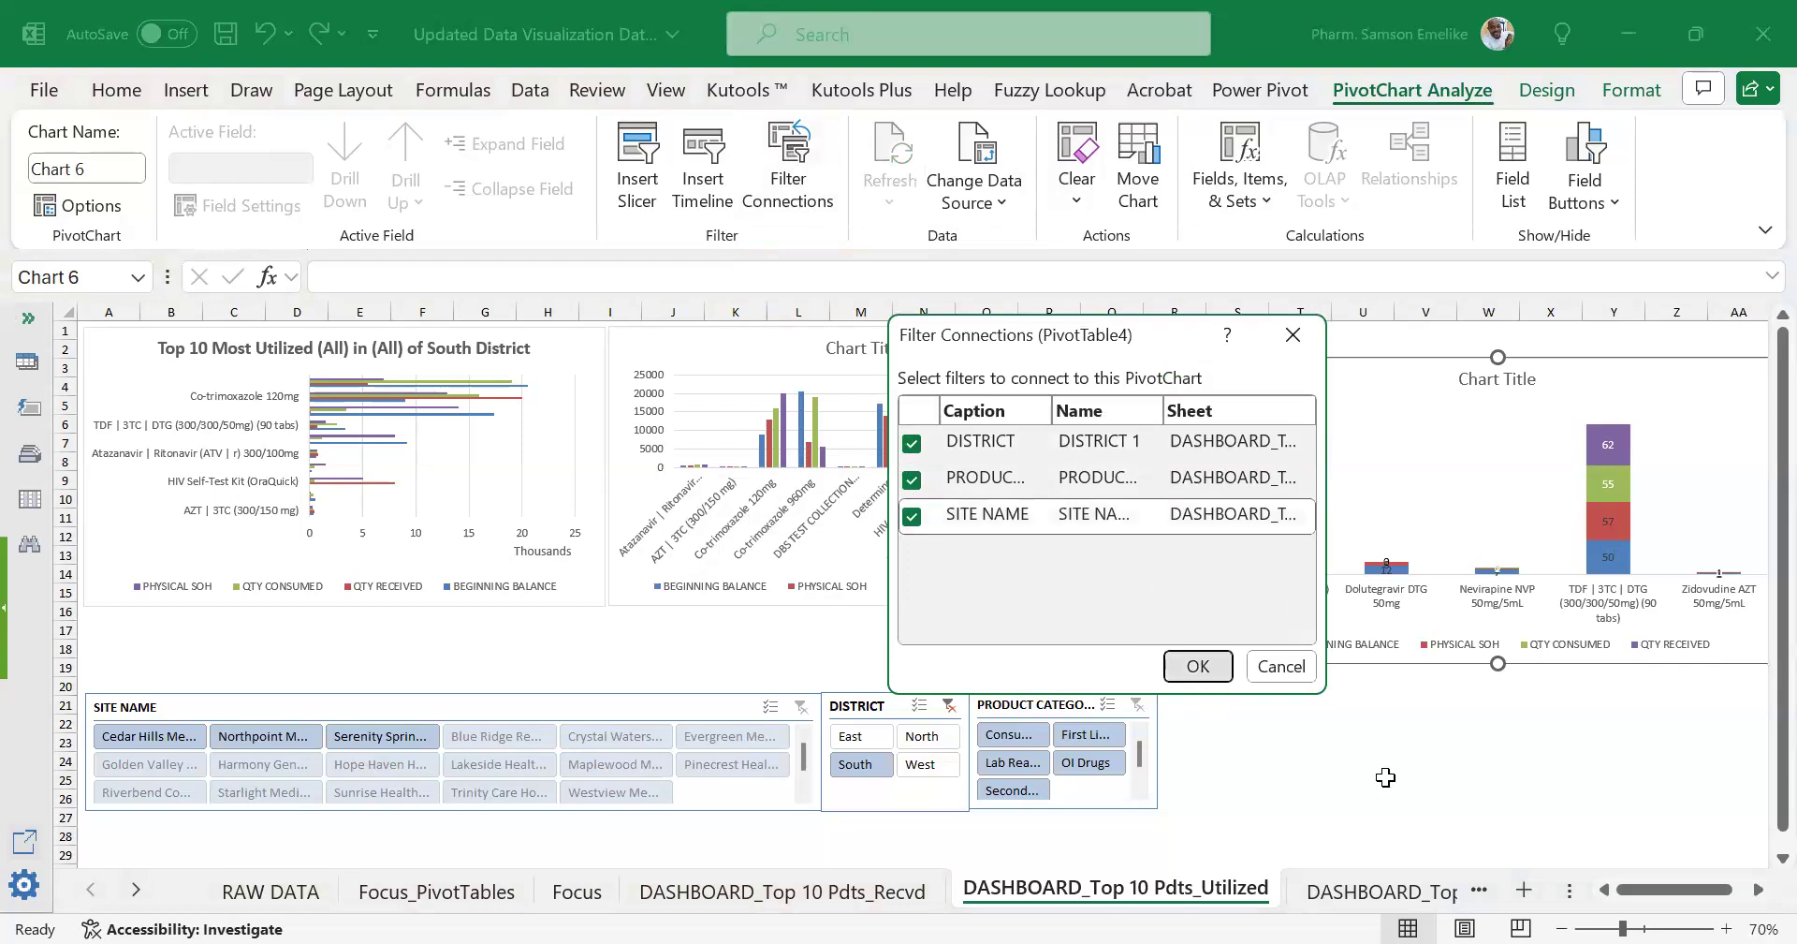
click(1215, 681)
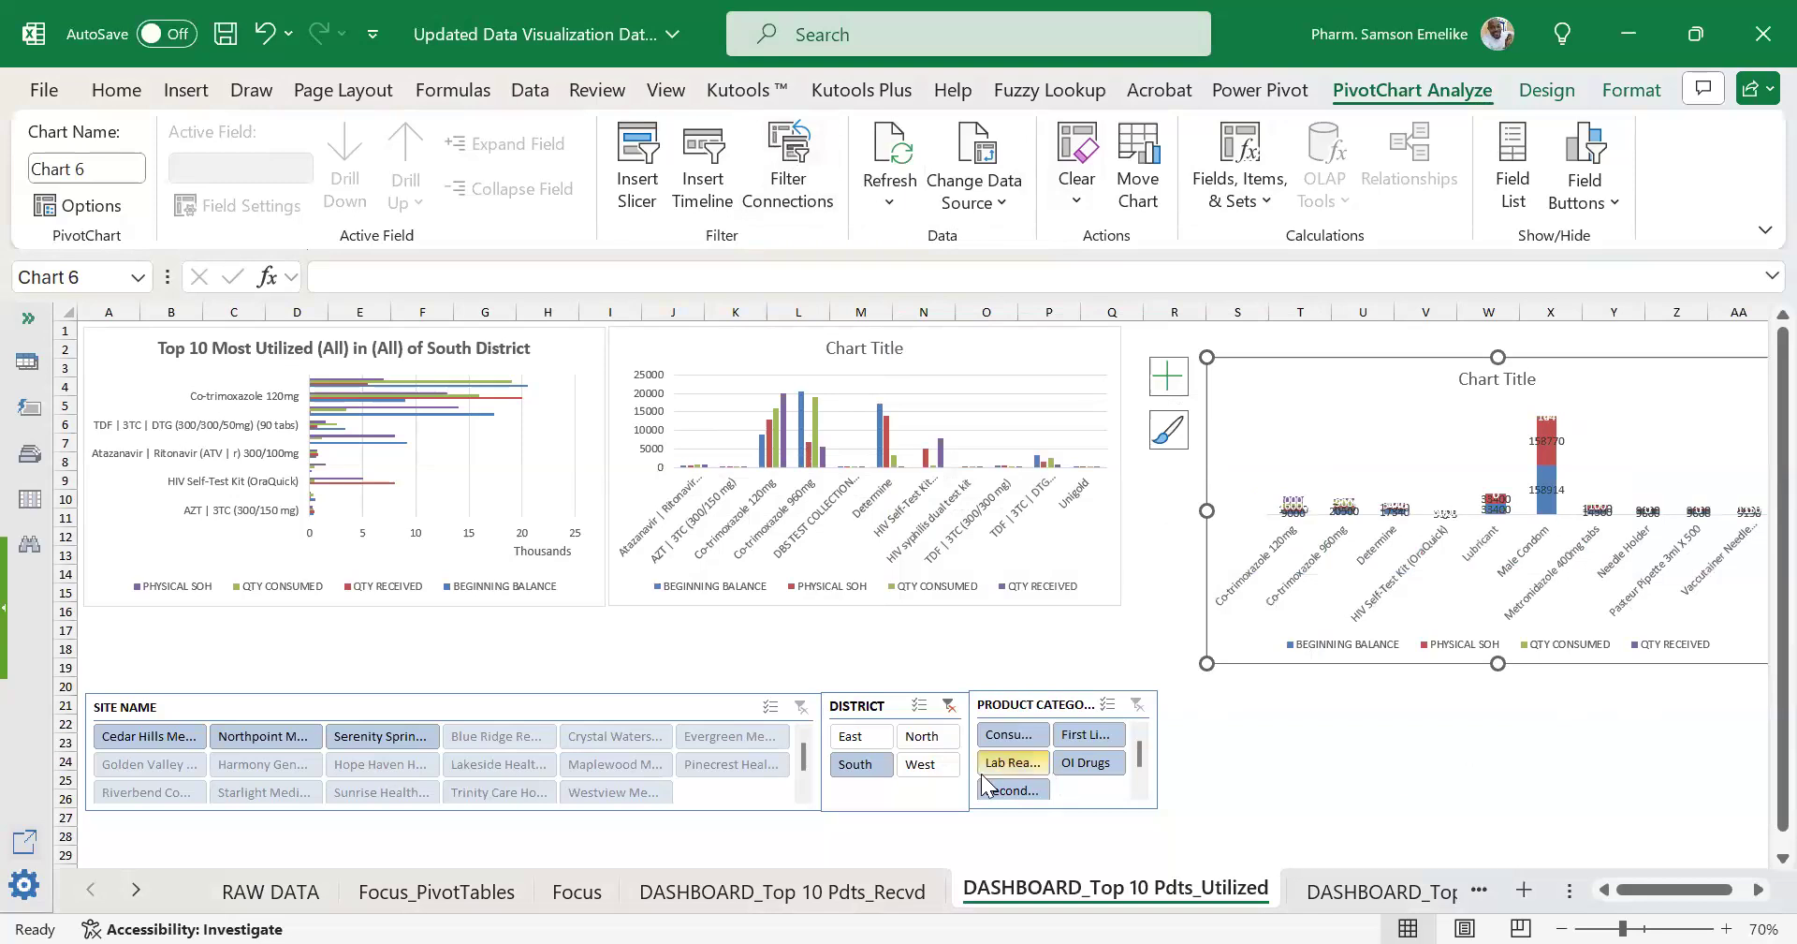
Filter the dashboard to the East district, trying the Consumables product category before settling on First Line ARVs.
click(850, 736)
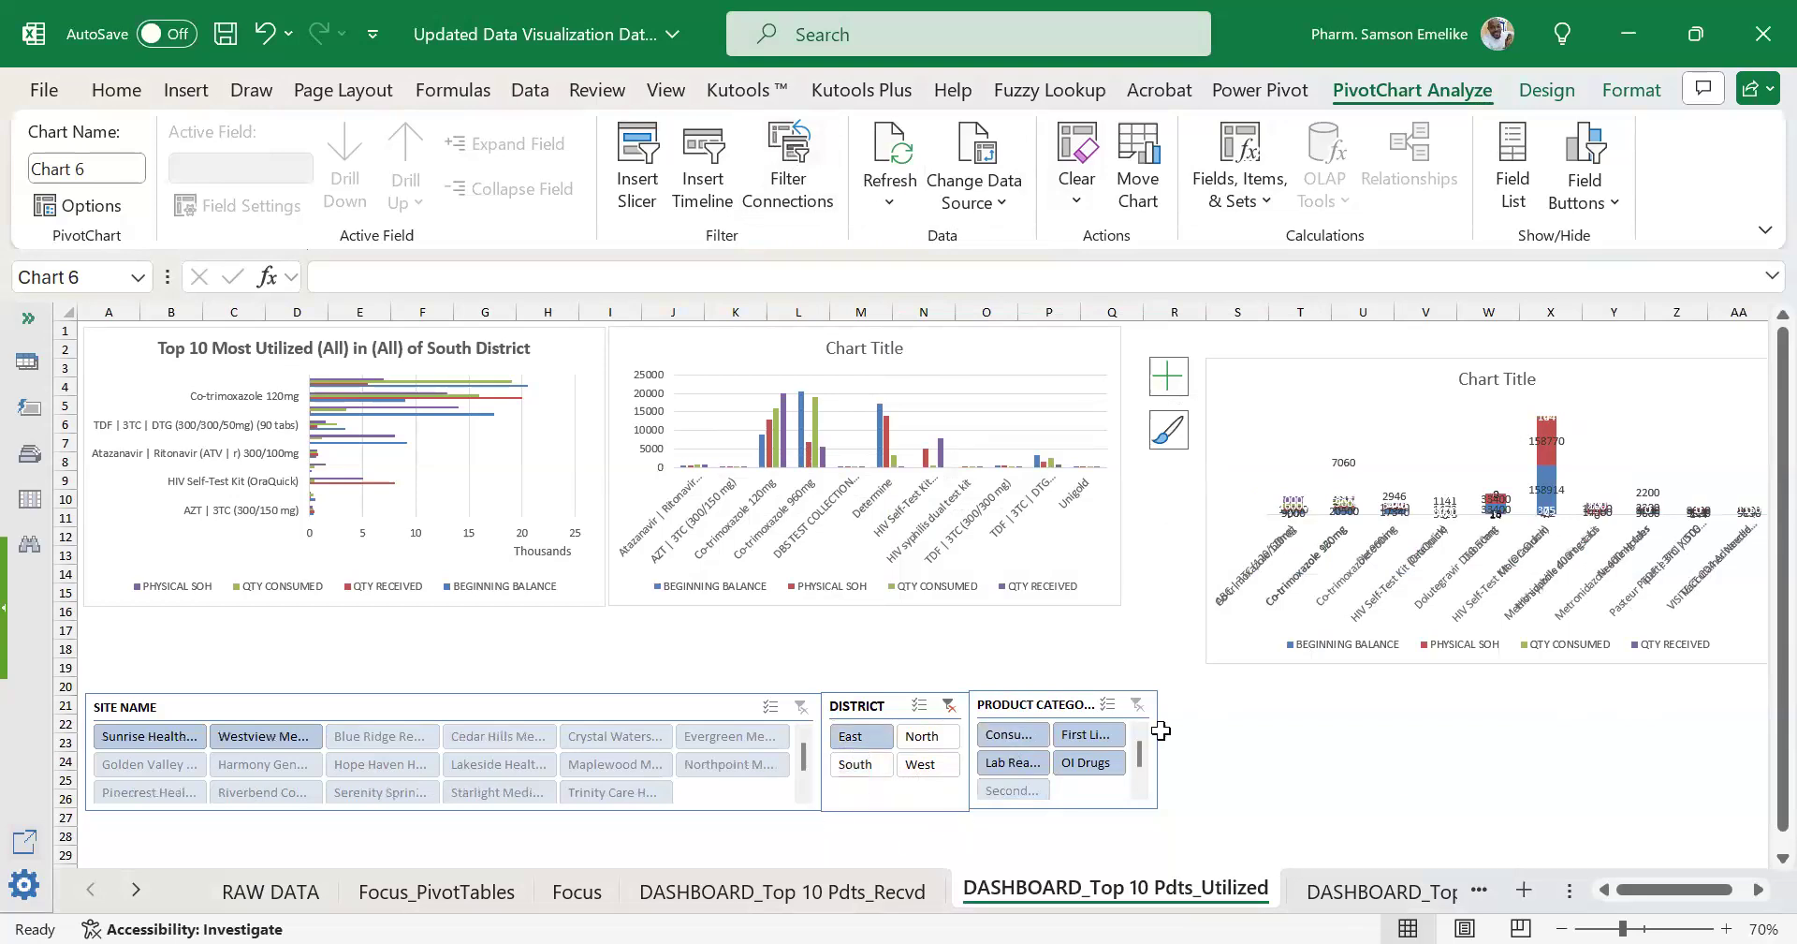
click(1013, 736)
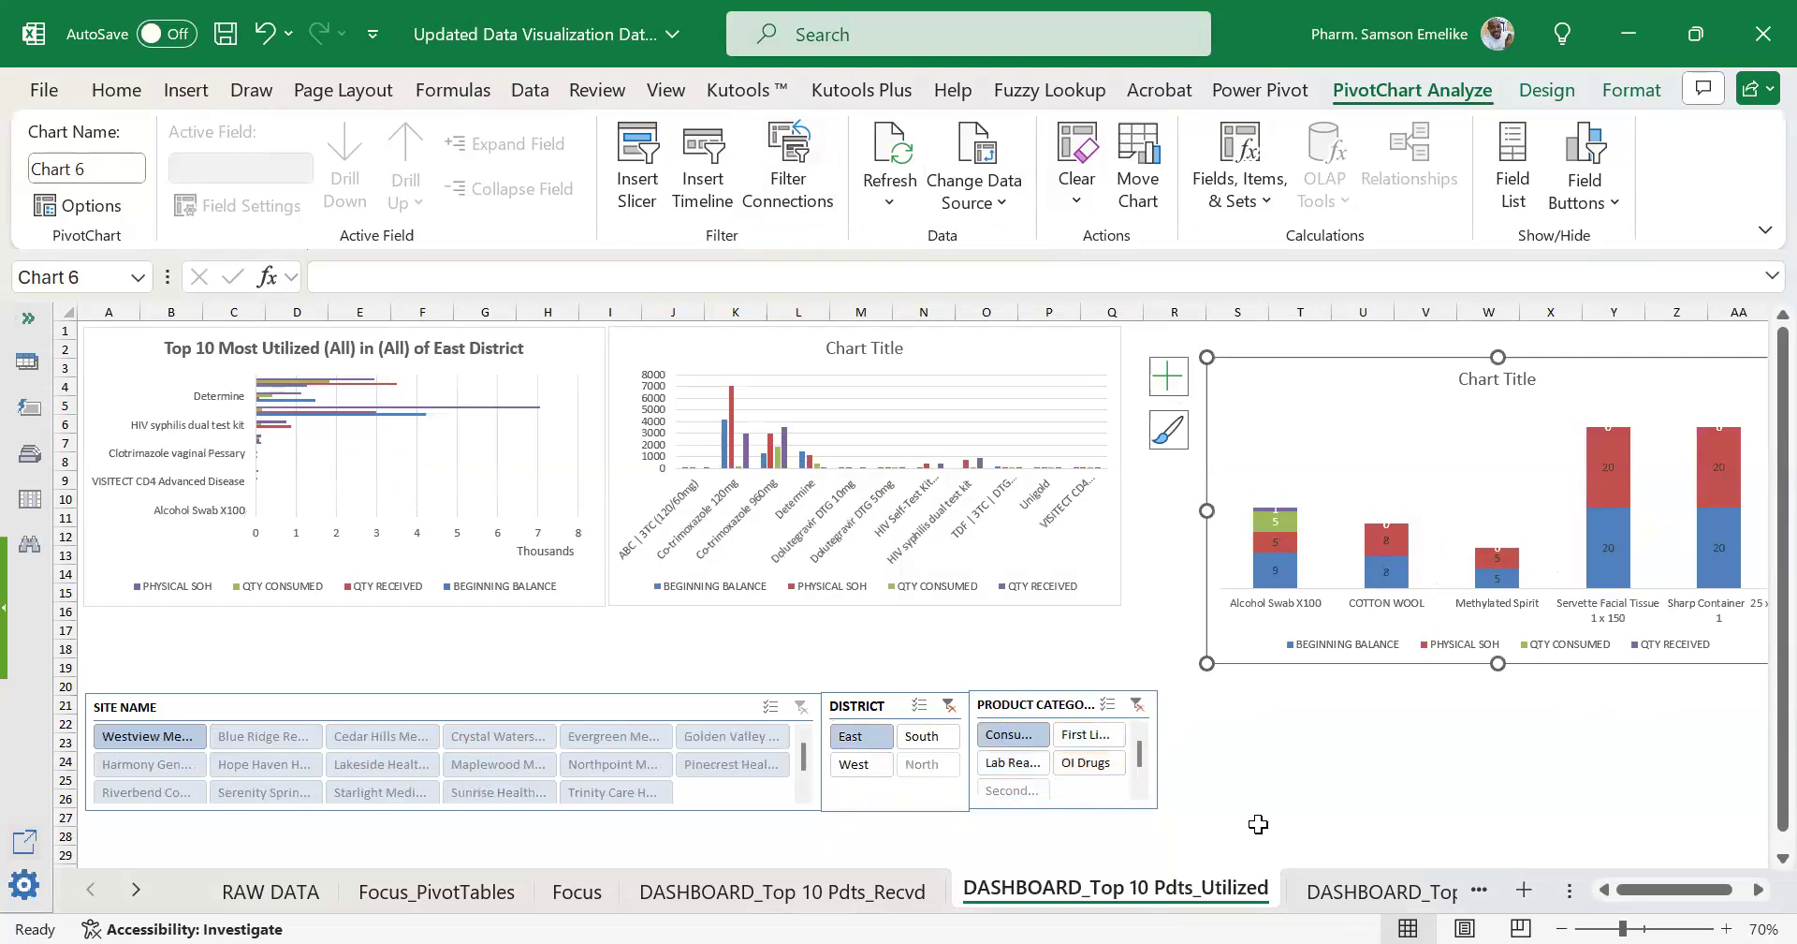
click(1083, 739)
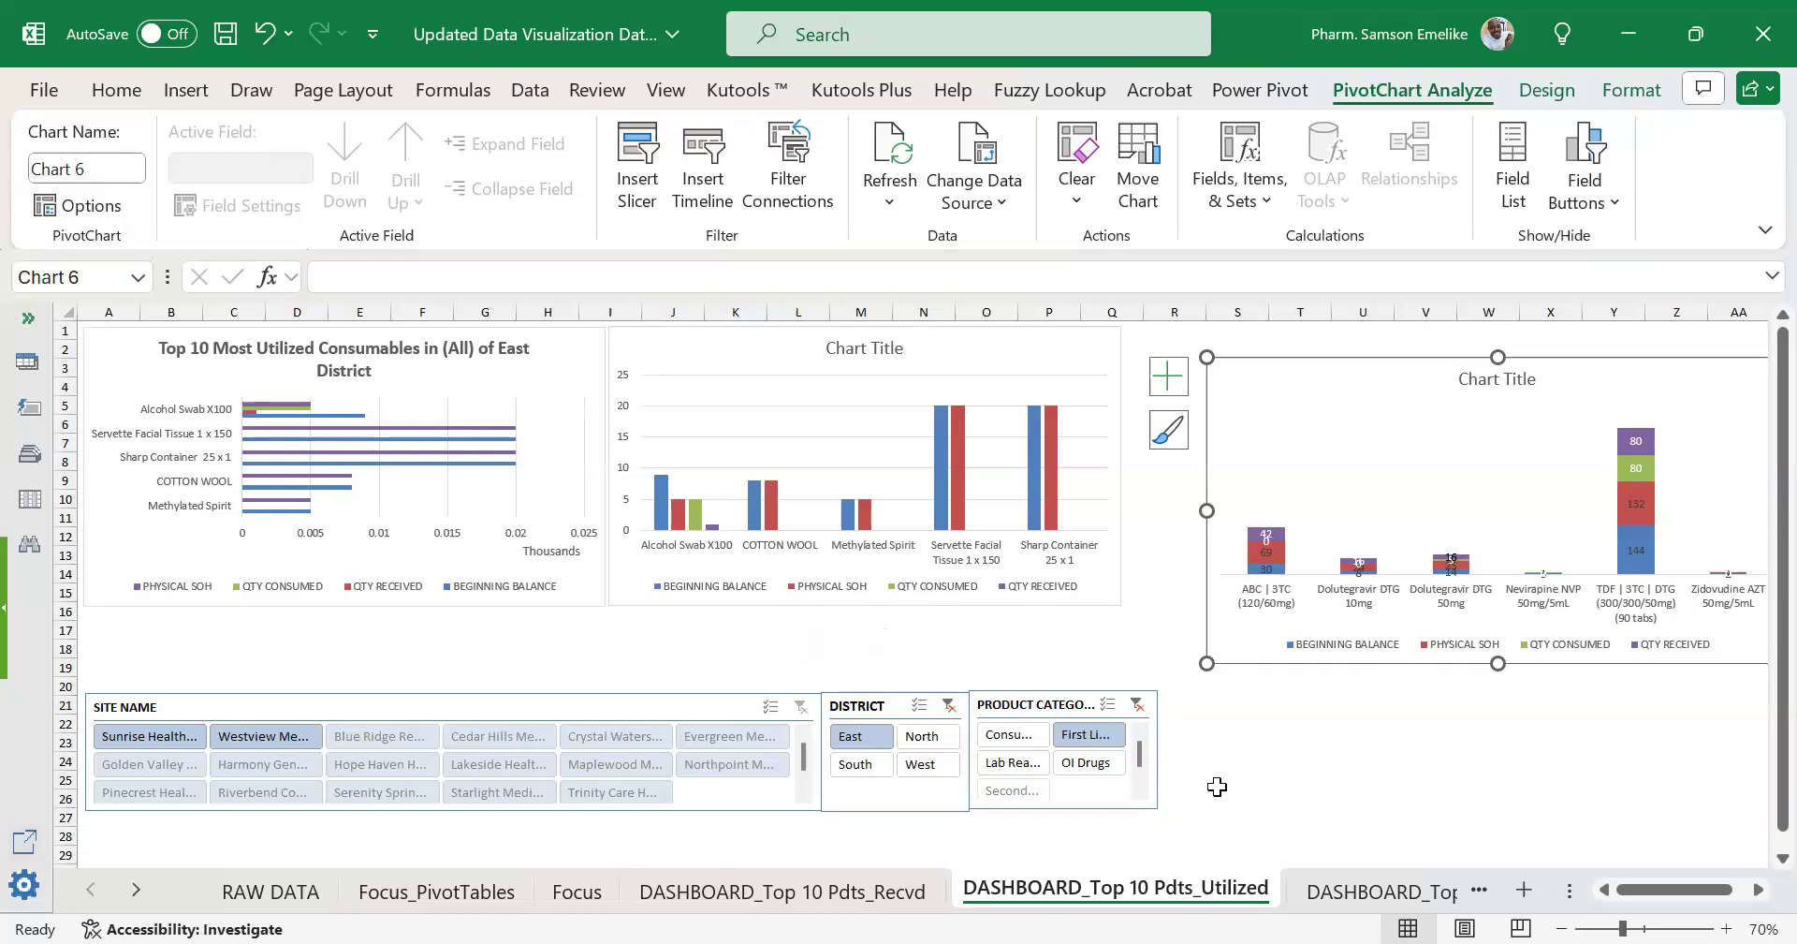
Move the stacked column chart so it starts near cell R3, beside the clustered column chart, and remove its chart title.
drag(1454, 650, 1394, 616)
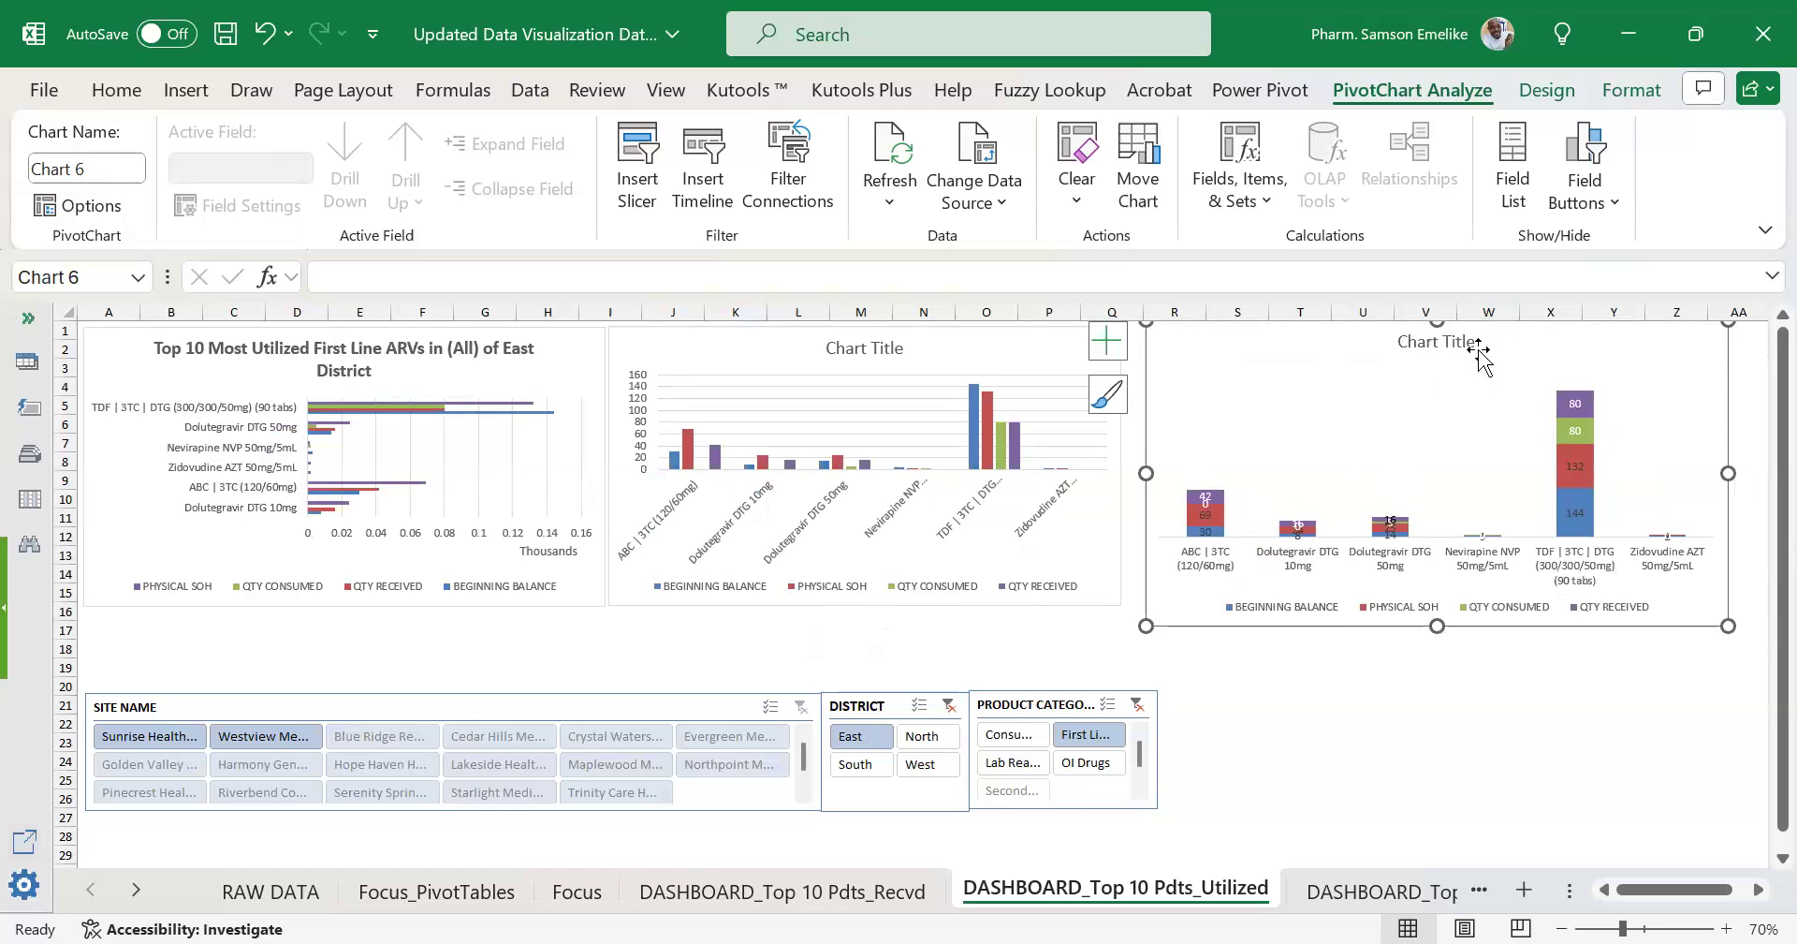
drag(1401, 630, 1399, 667)
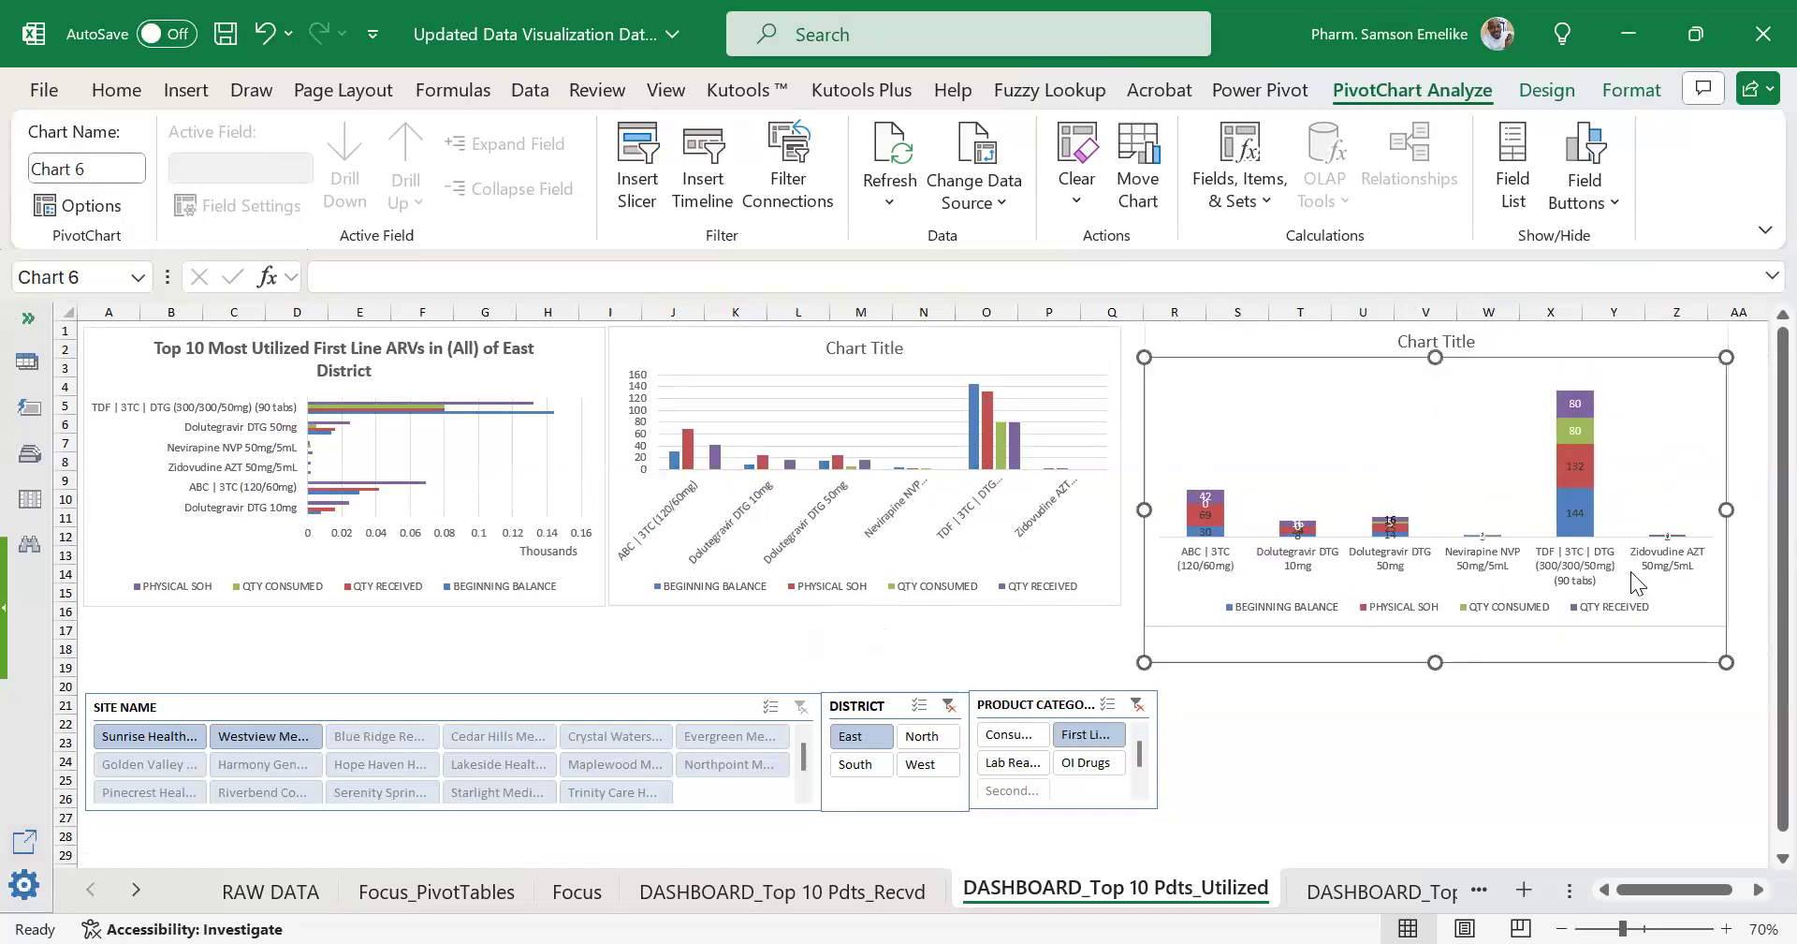
click(1106, 376)
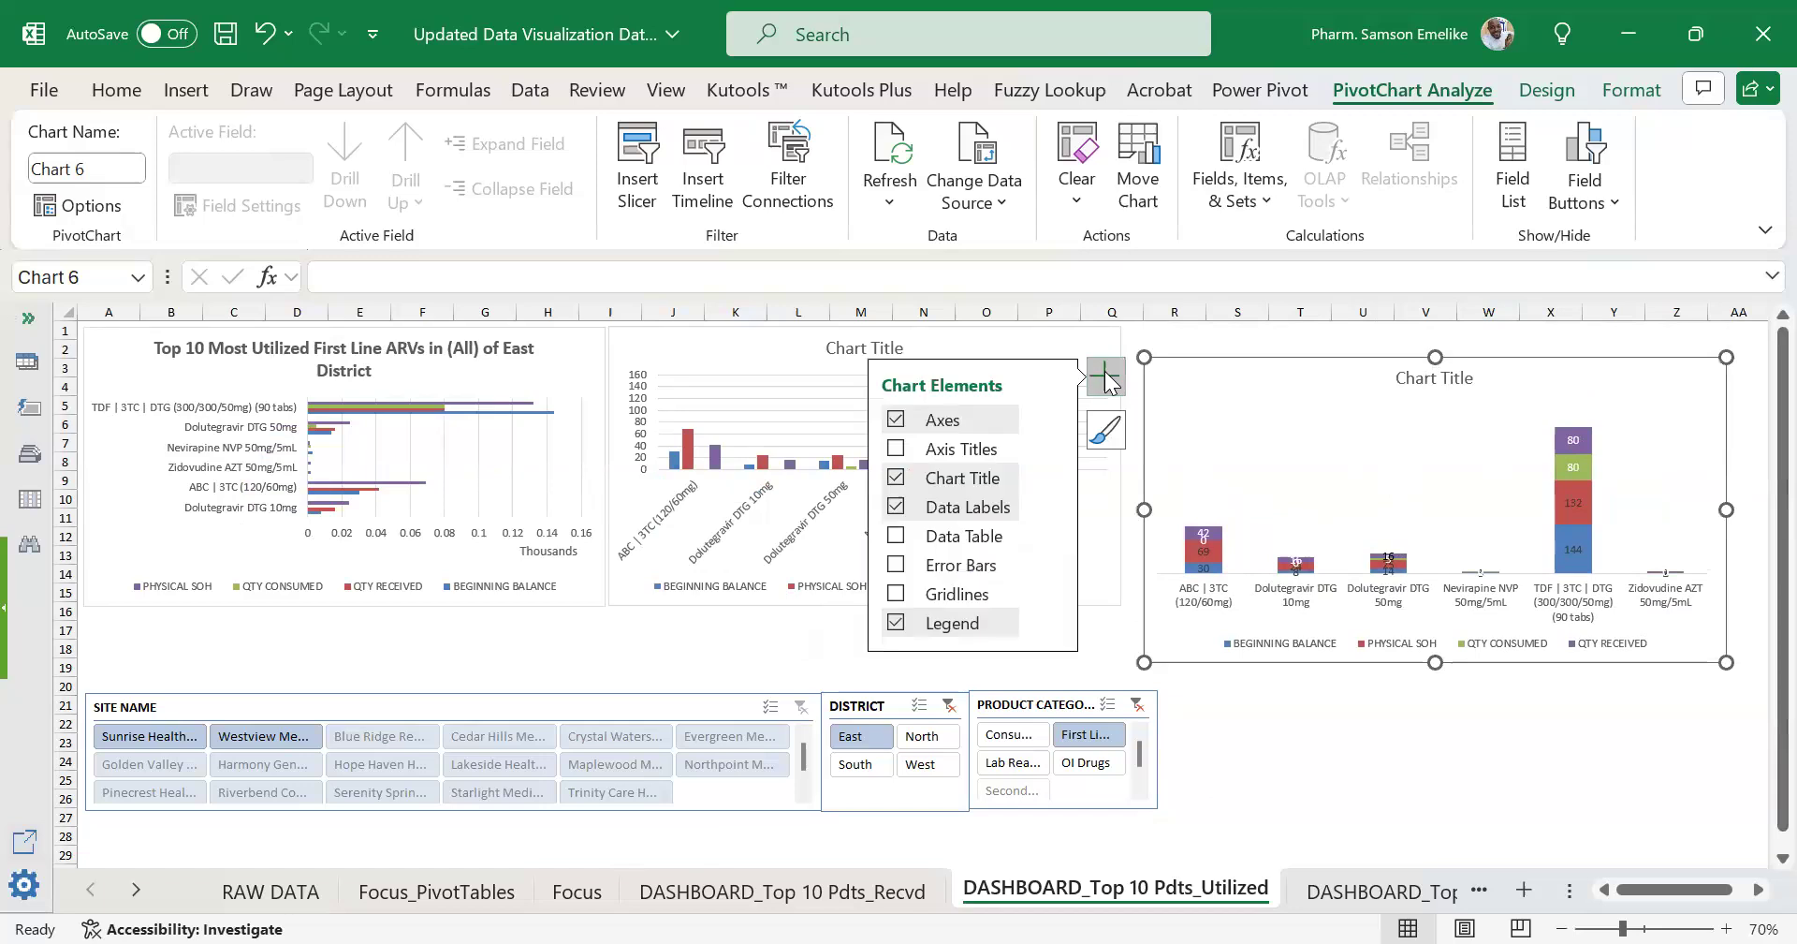
click(897, 478)
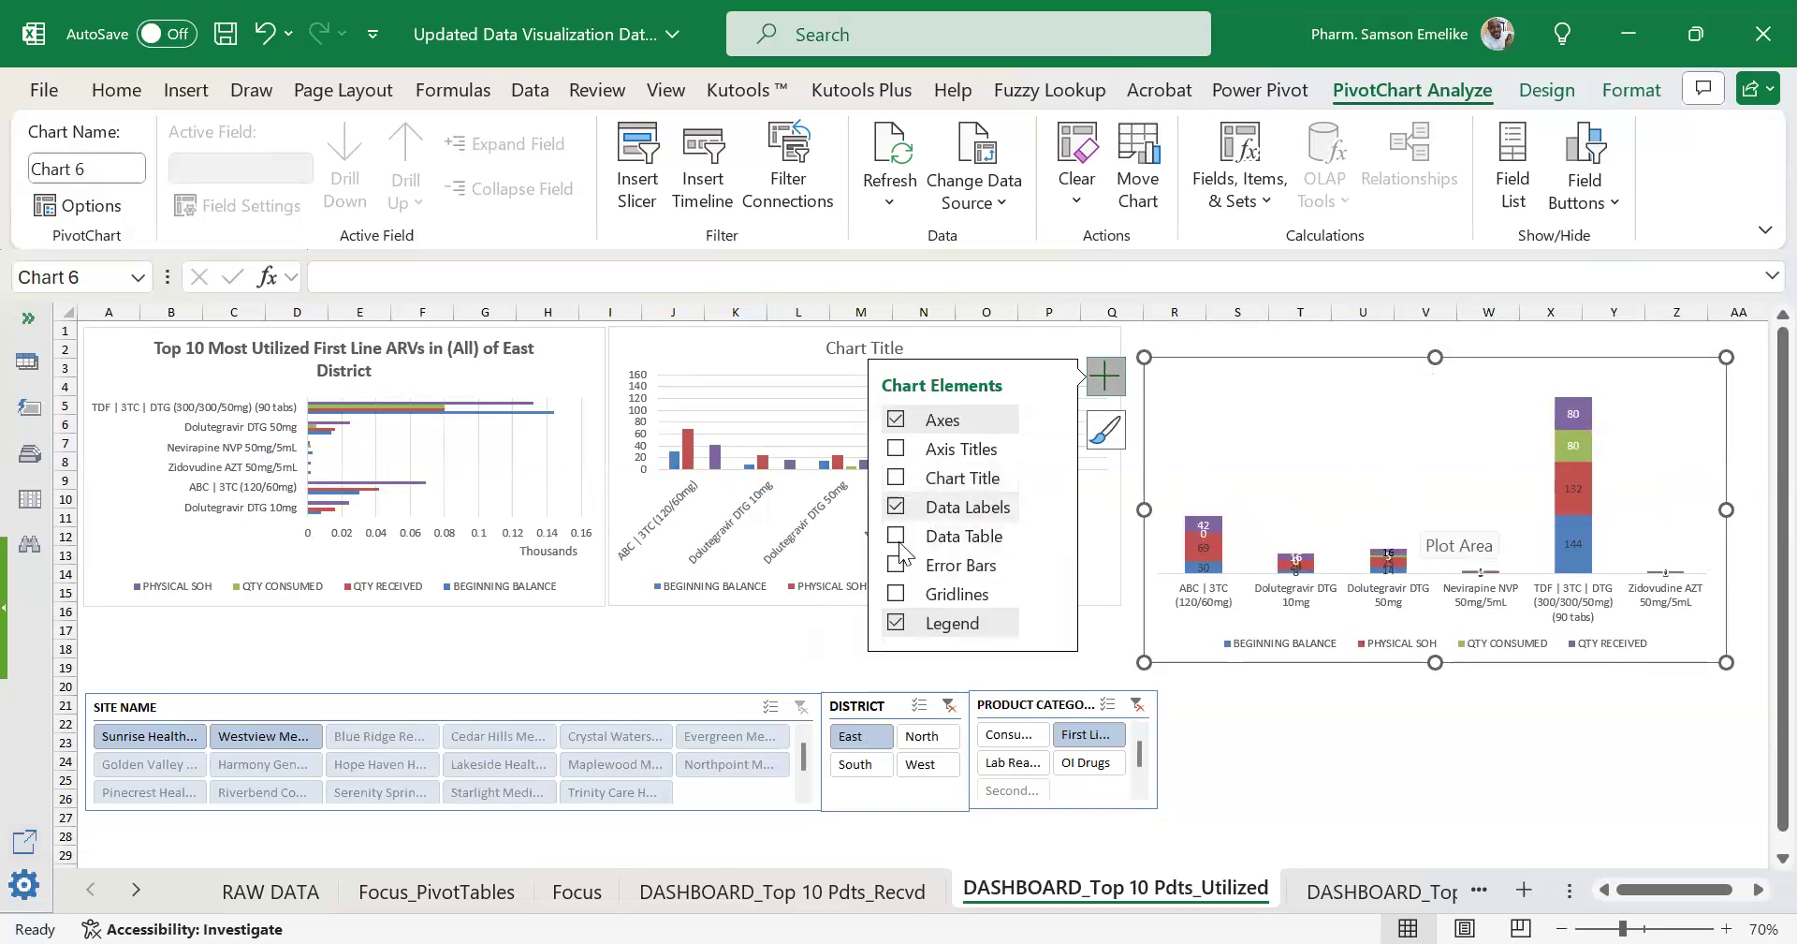
Remove the chart title from the clustered column chart and deselect the chart.
click(778, 606)
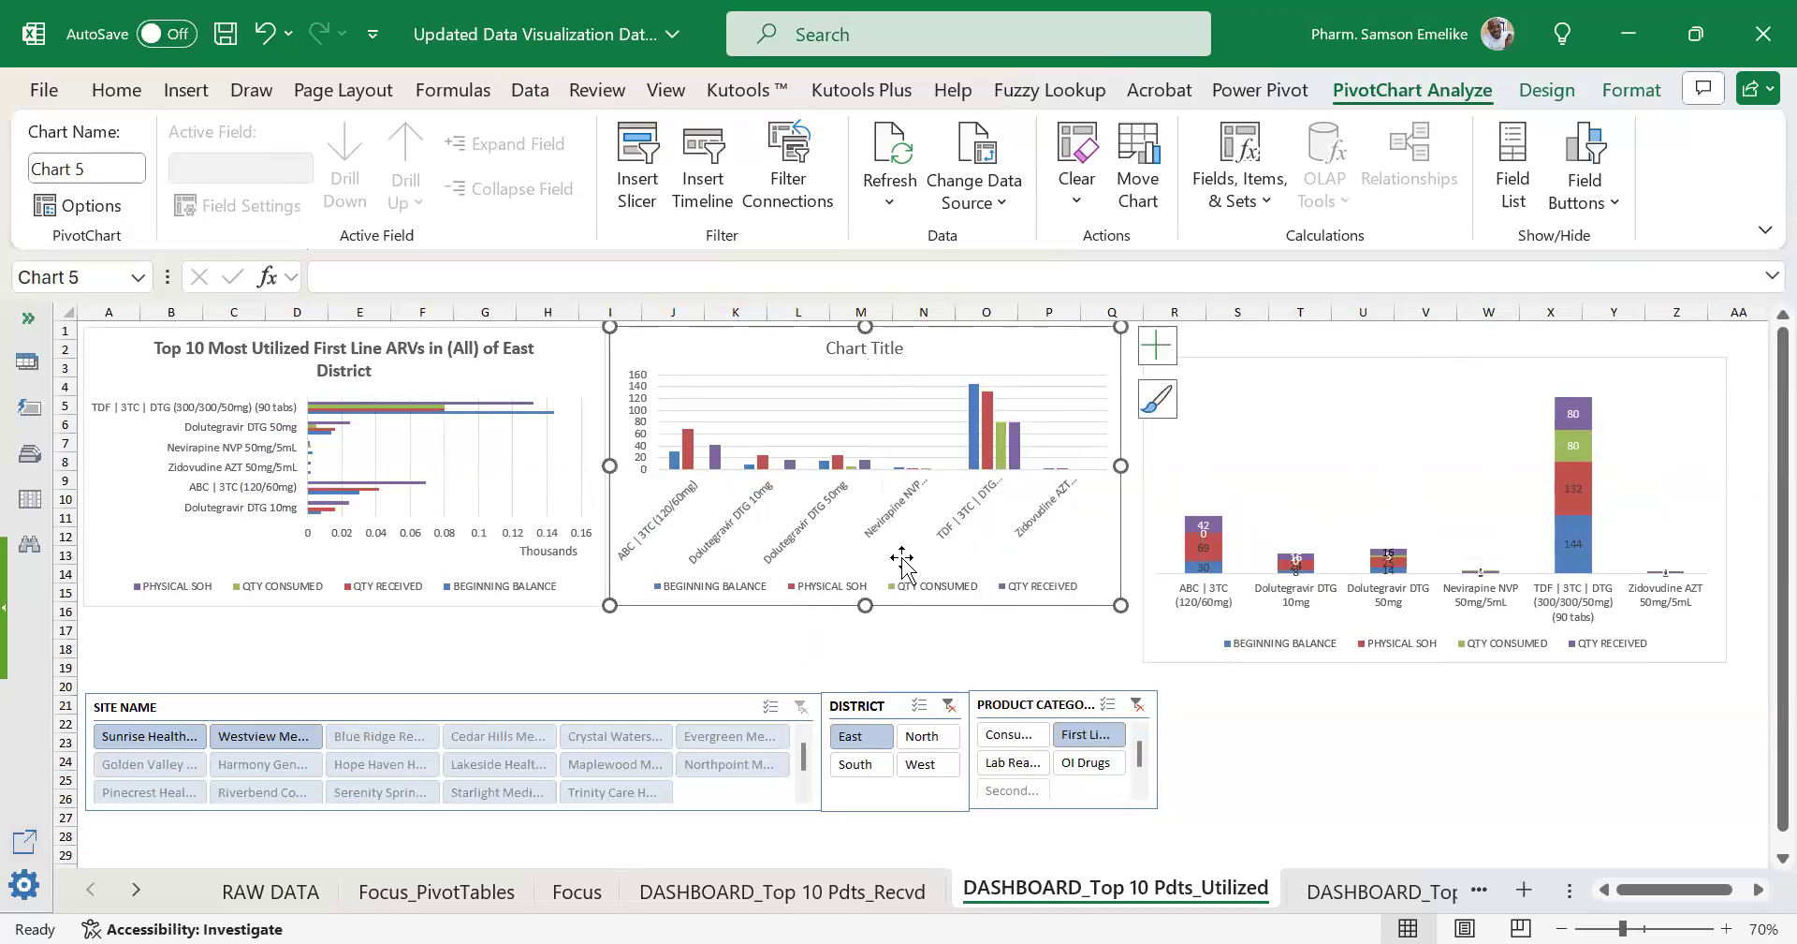
click(1160, 348)
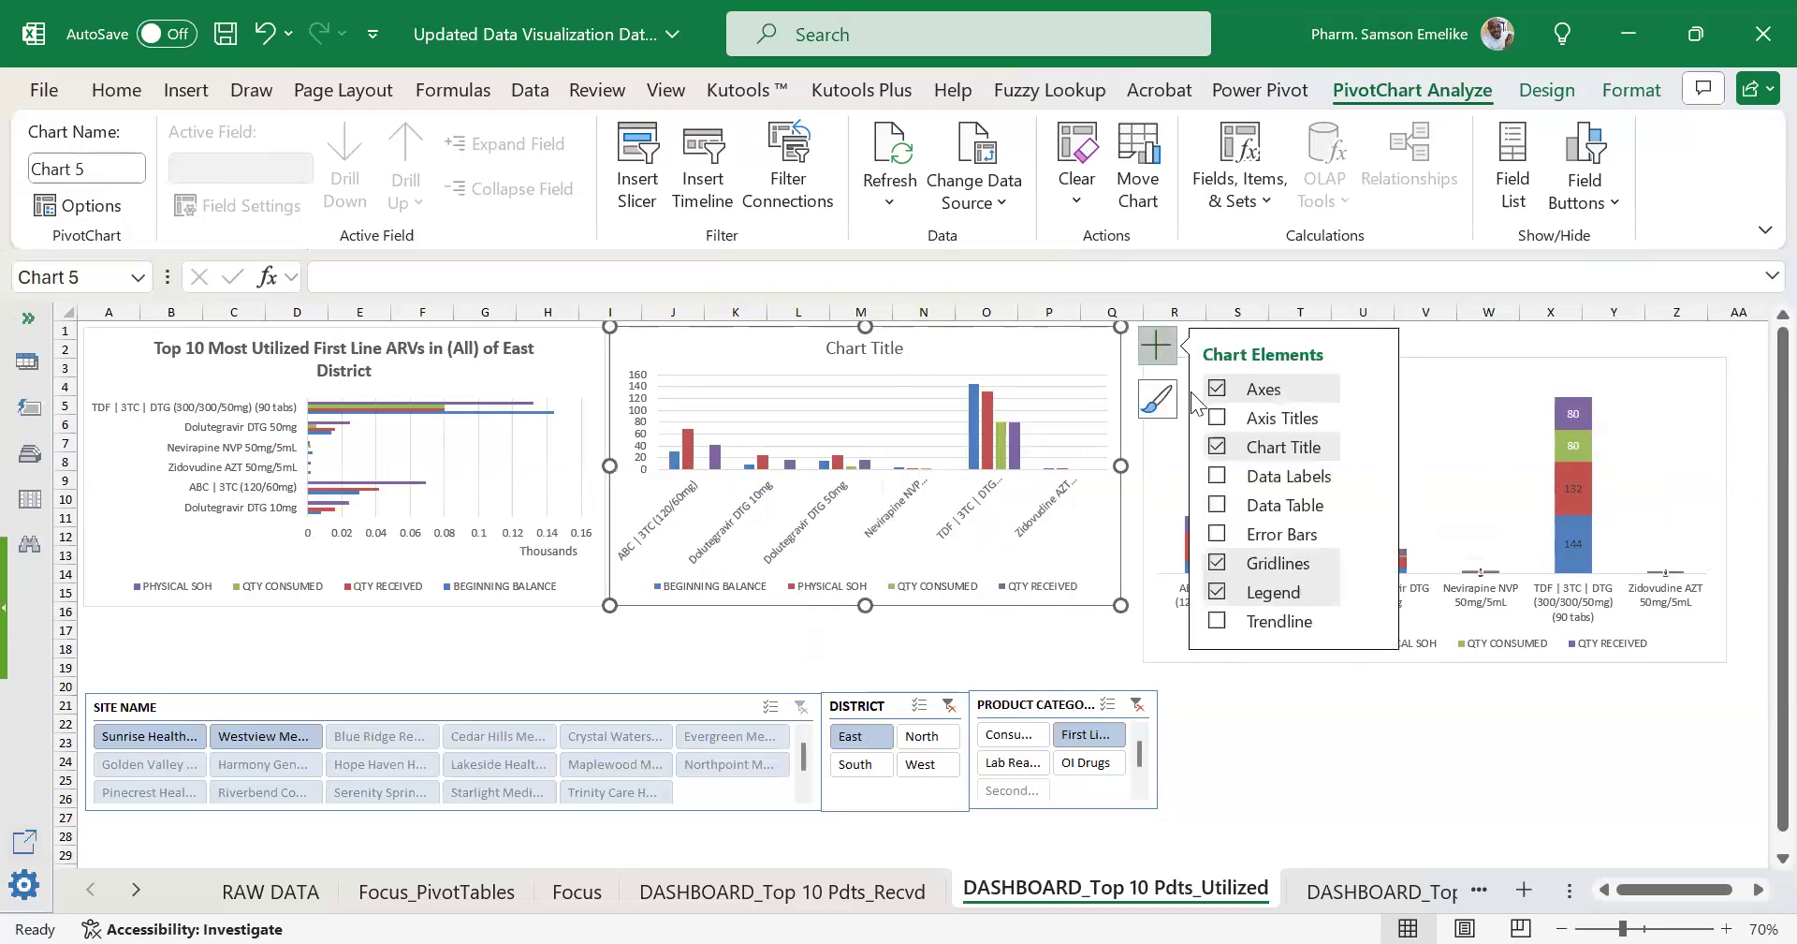
click(1217, 446)
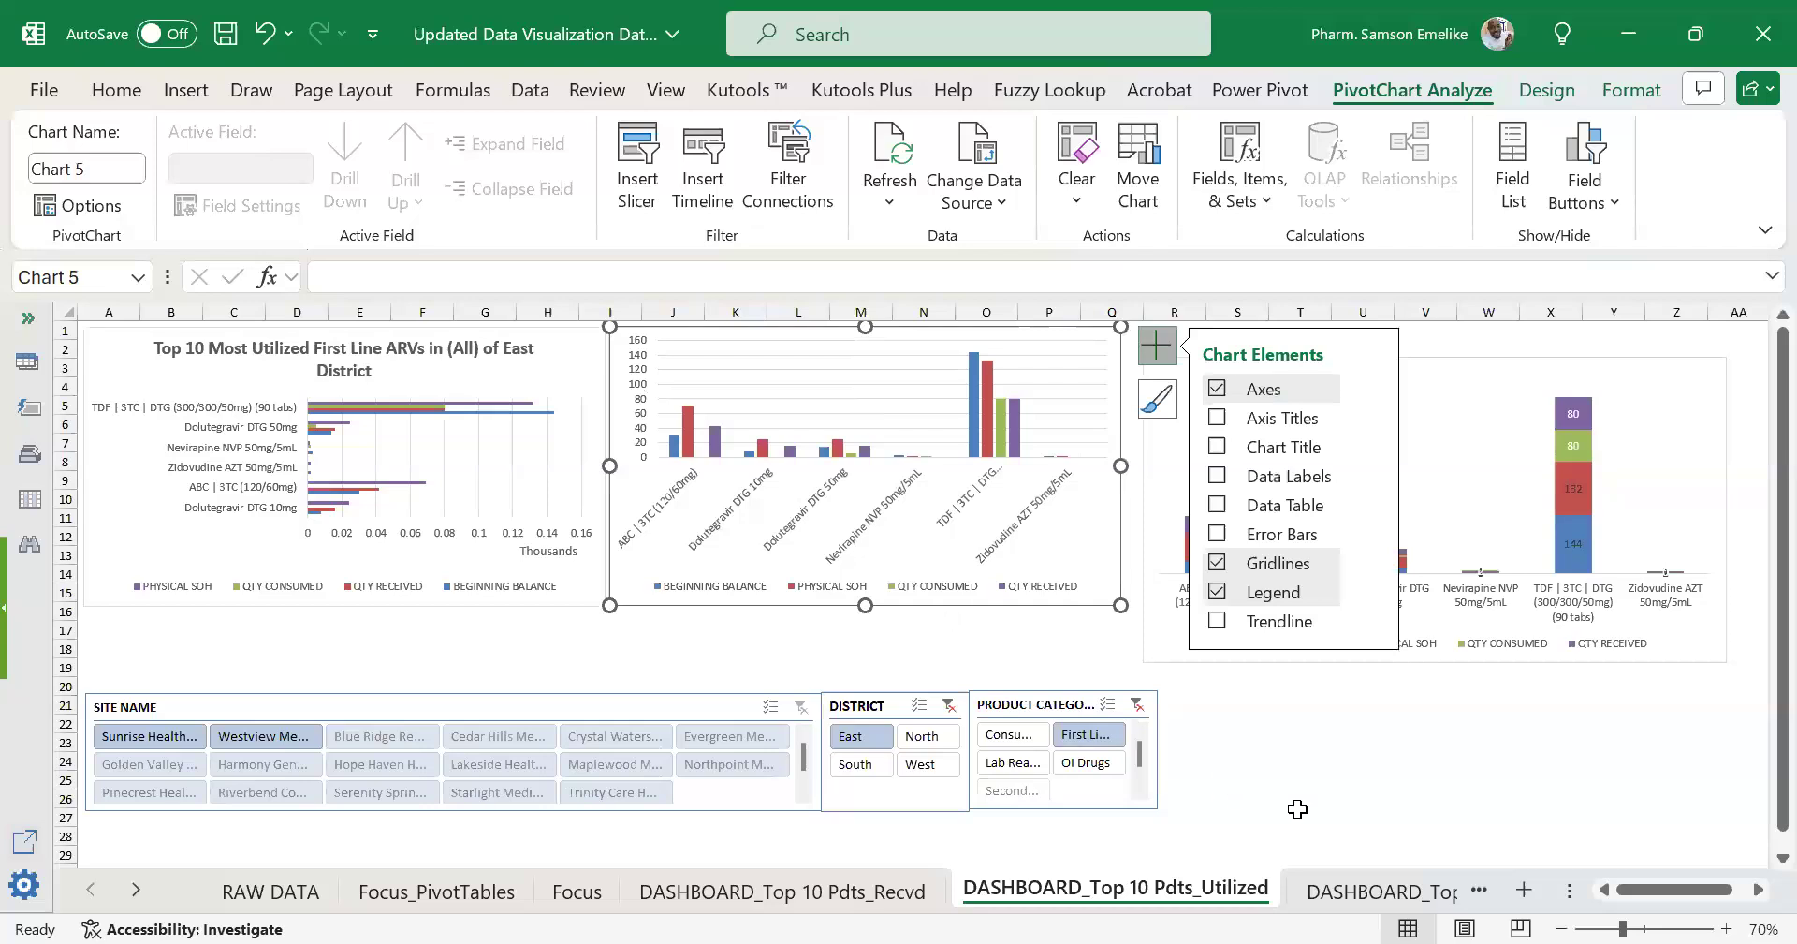
click(1363, 798)
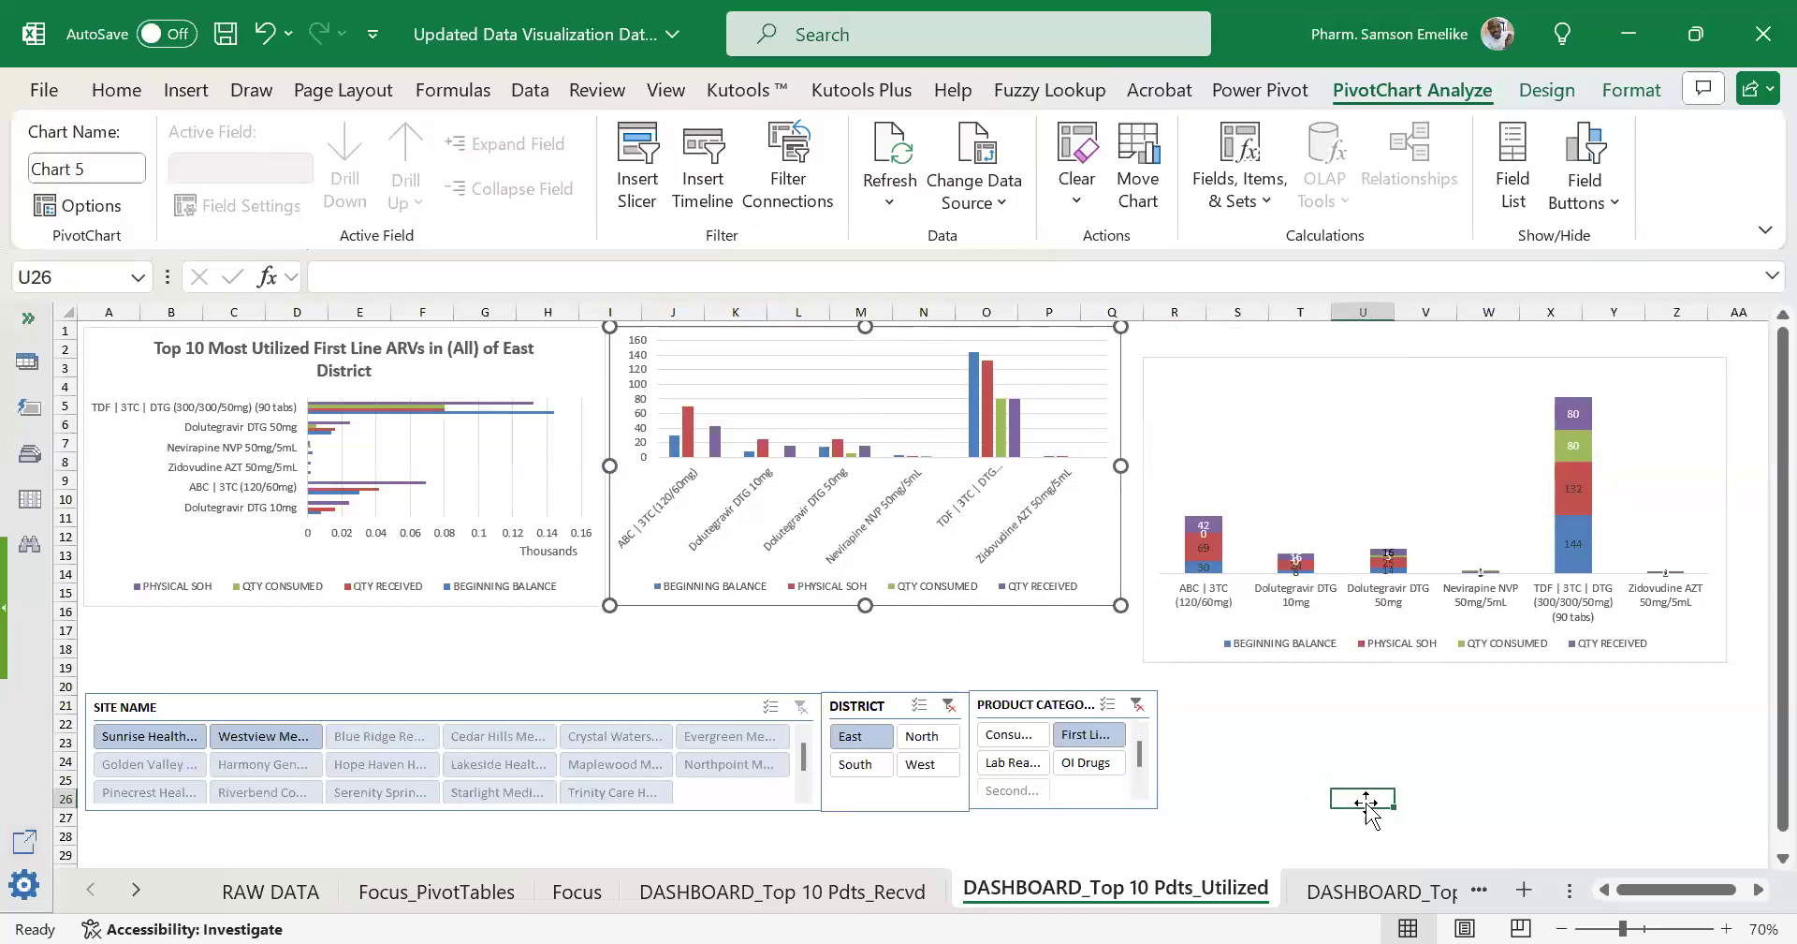
Select all three charts together and set their height to 6 cm and width to 12 cm.
click(1184, 654)
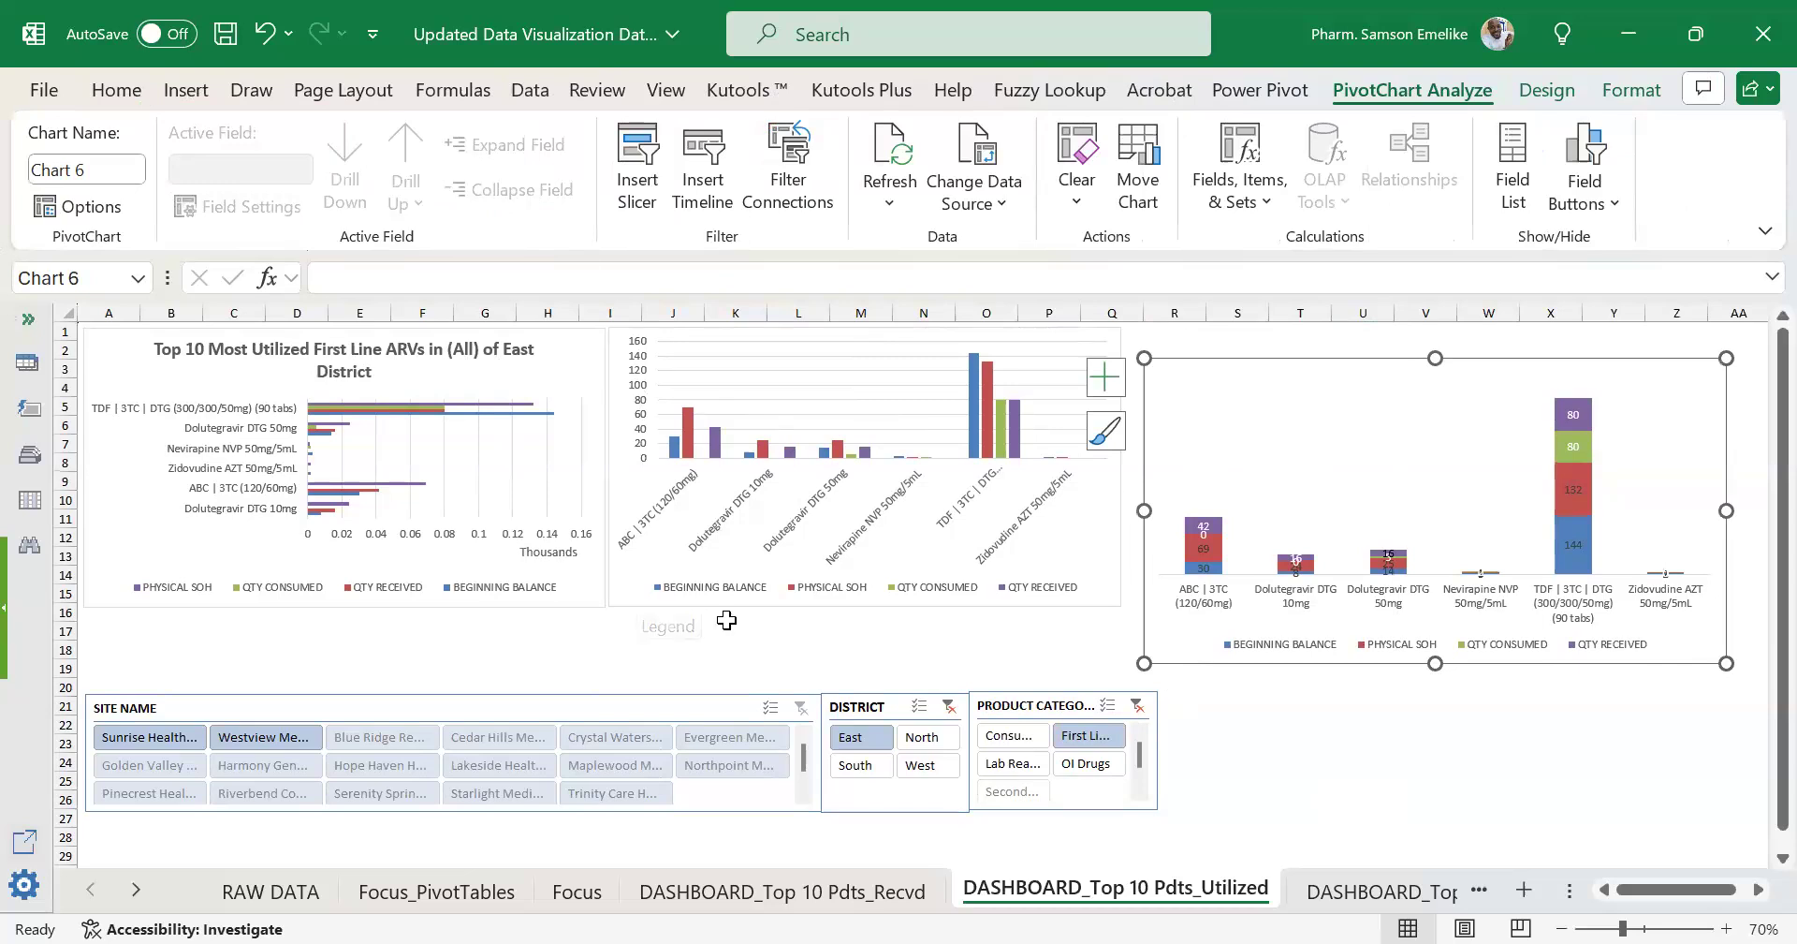
ctrl+click(769, 609)
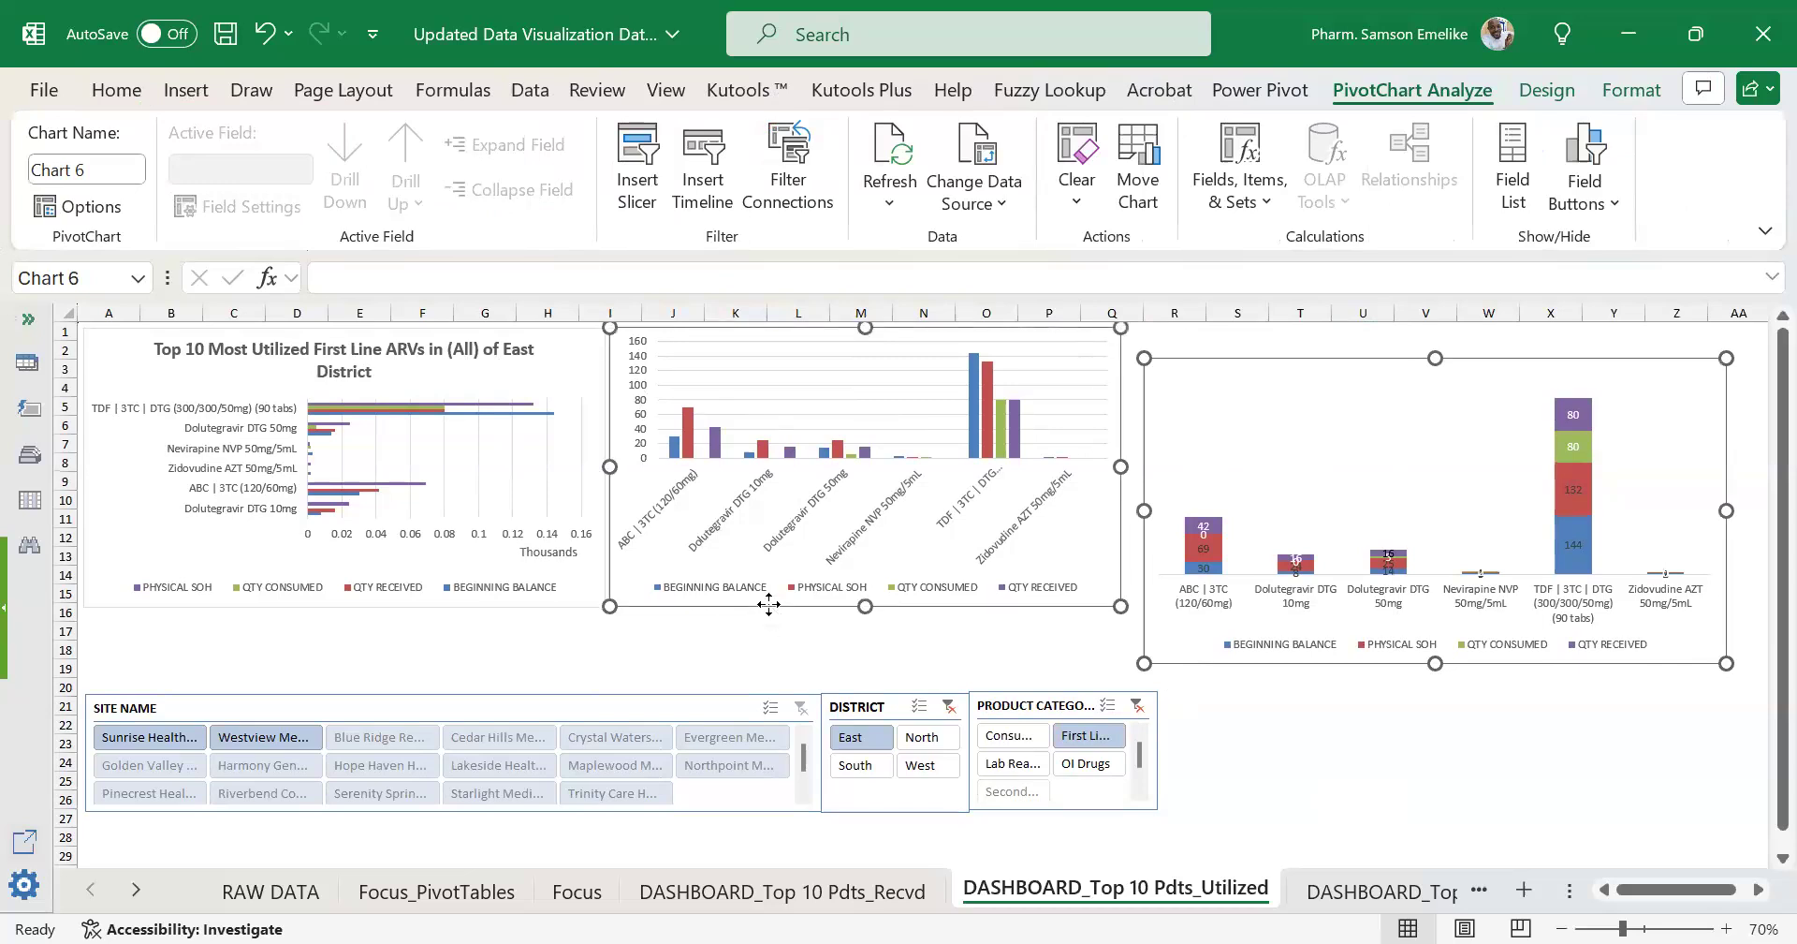
ctrl+click(572, 600)
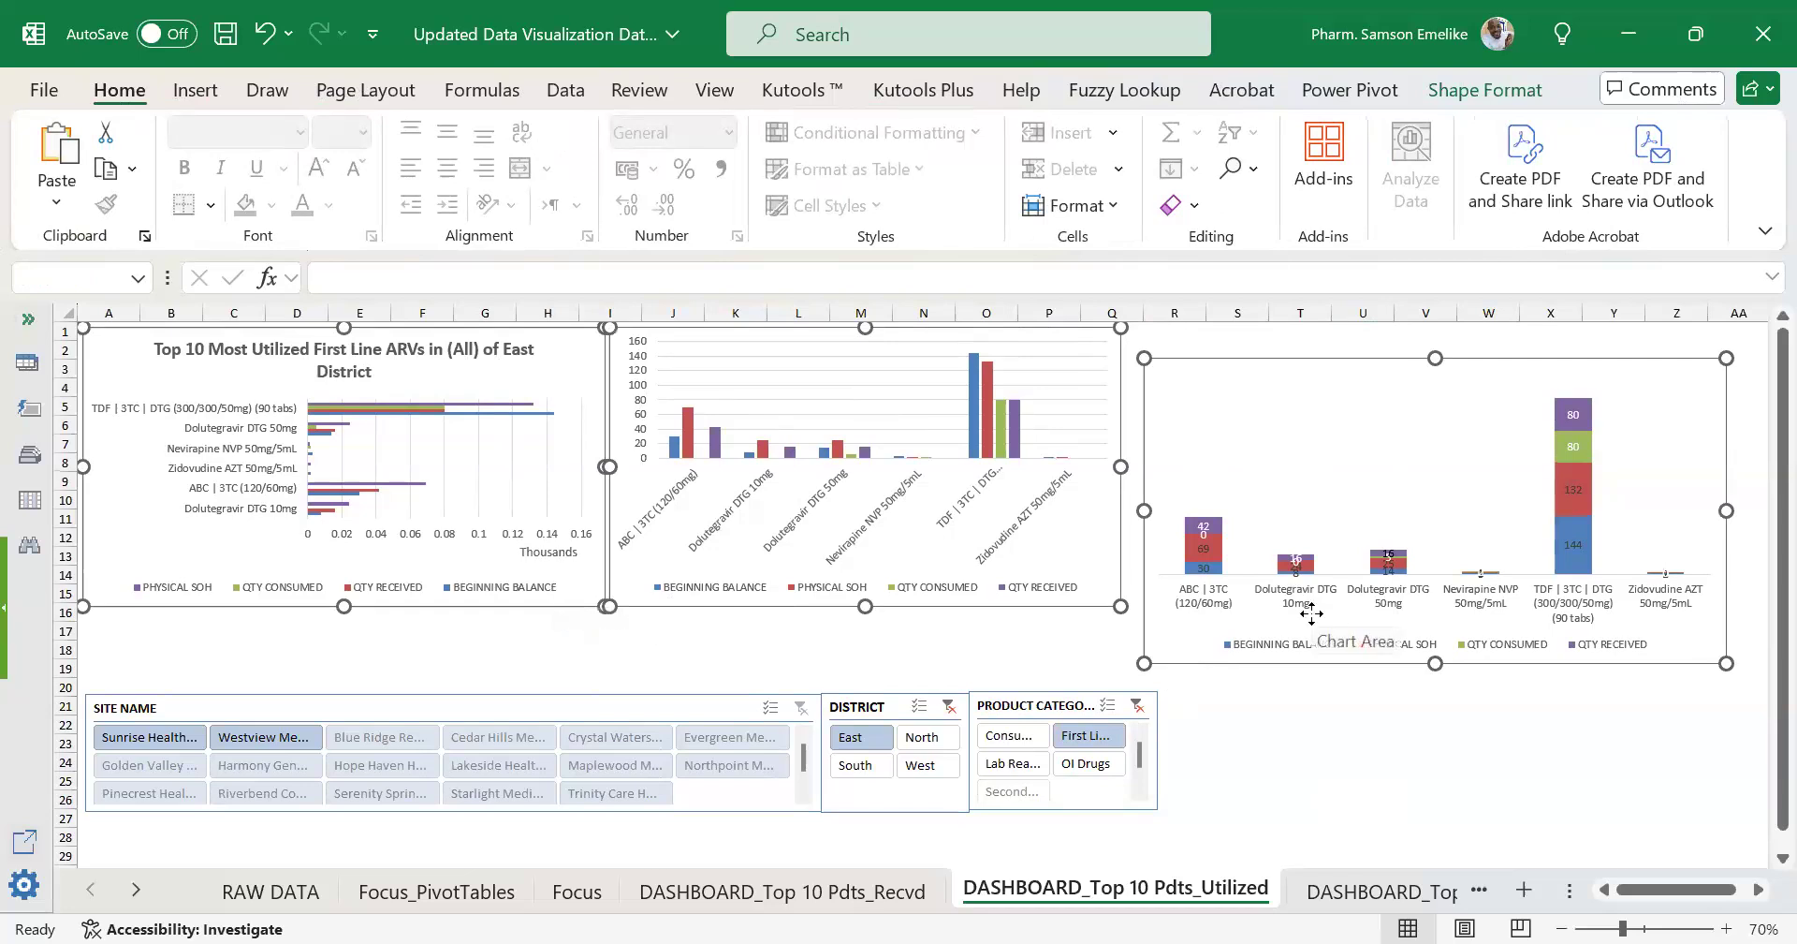
click(1502, 88)
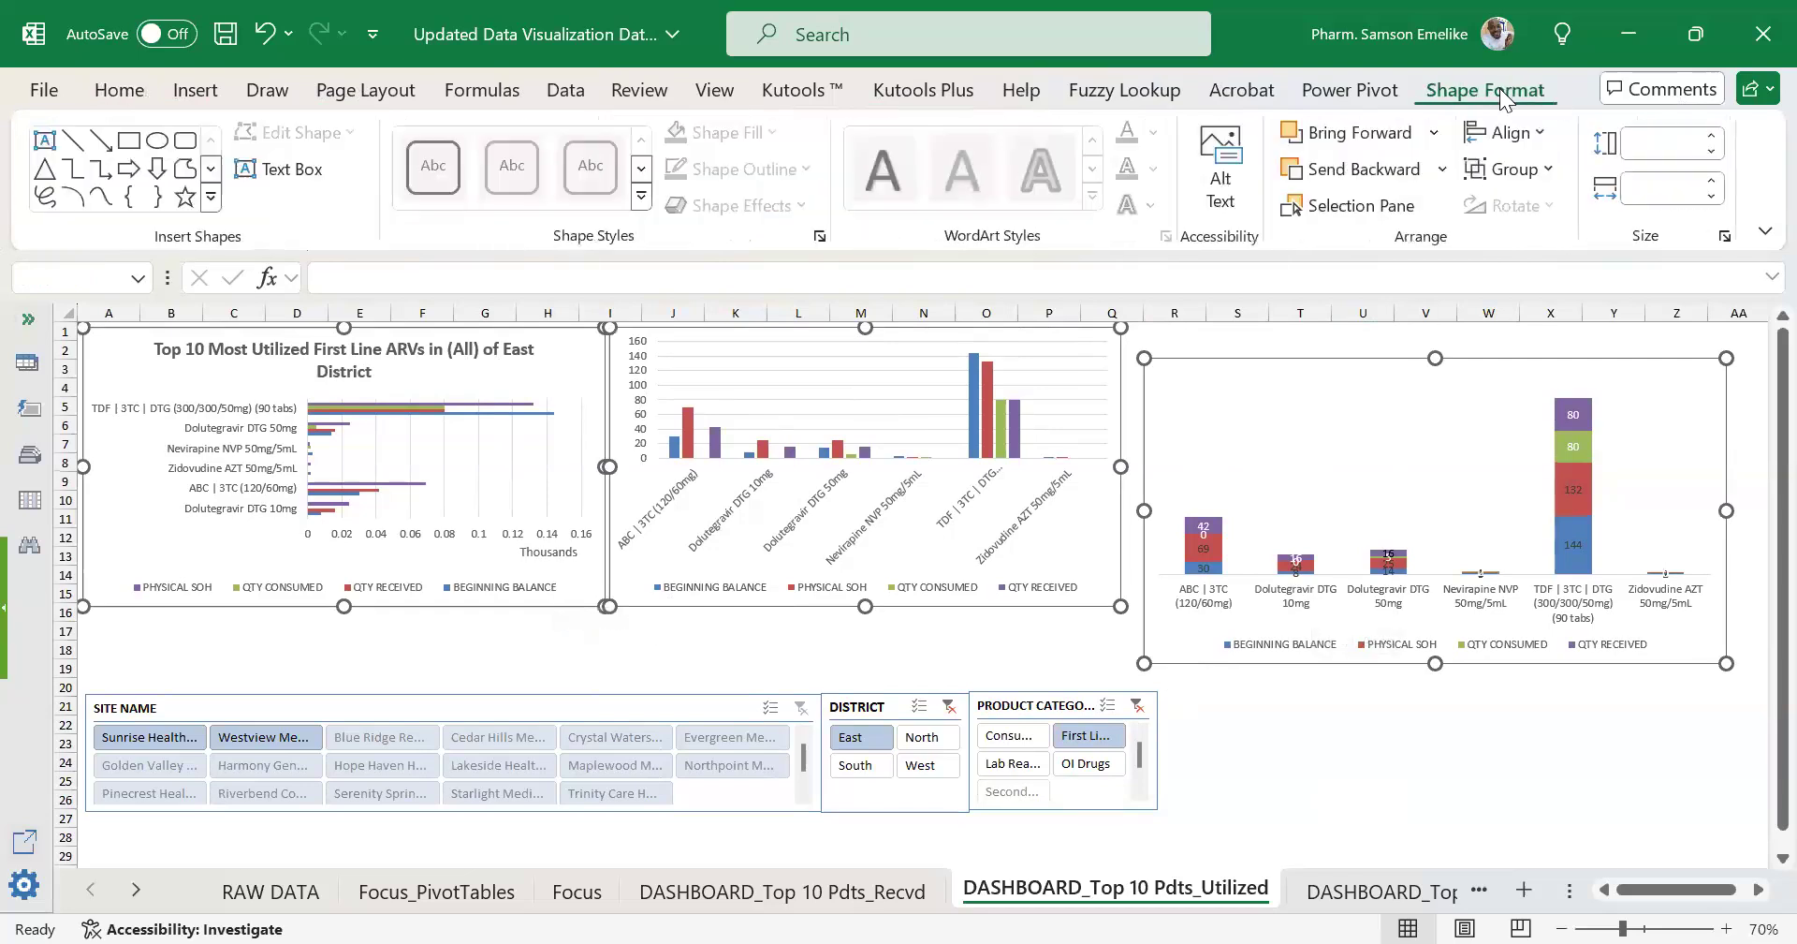
click(1629, 142)
text(6)
click(1643, 191)
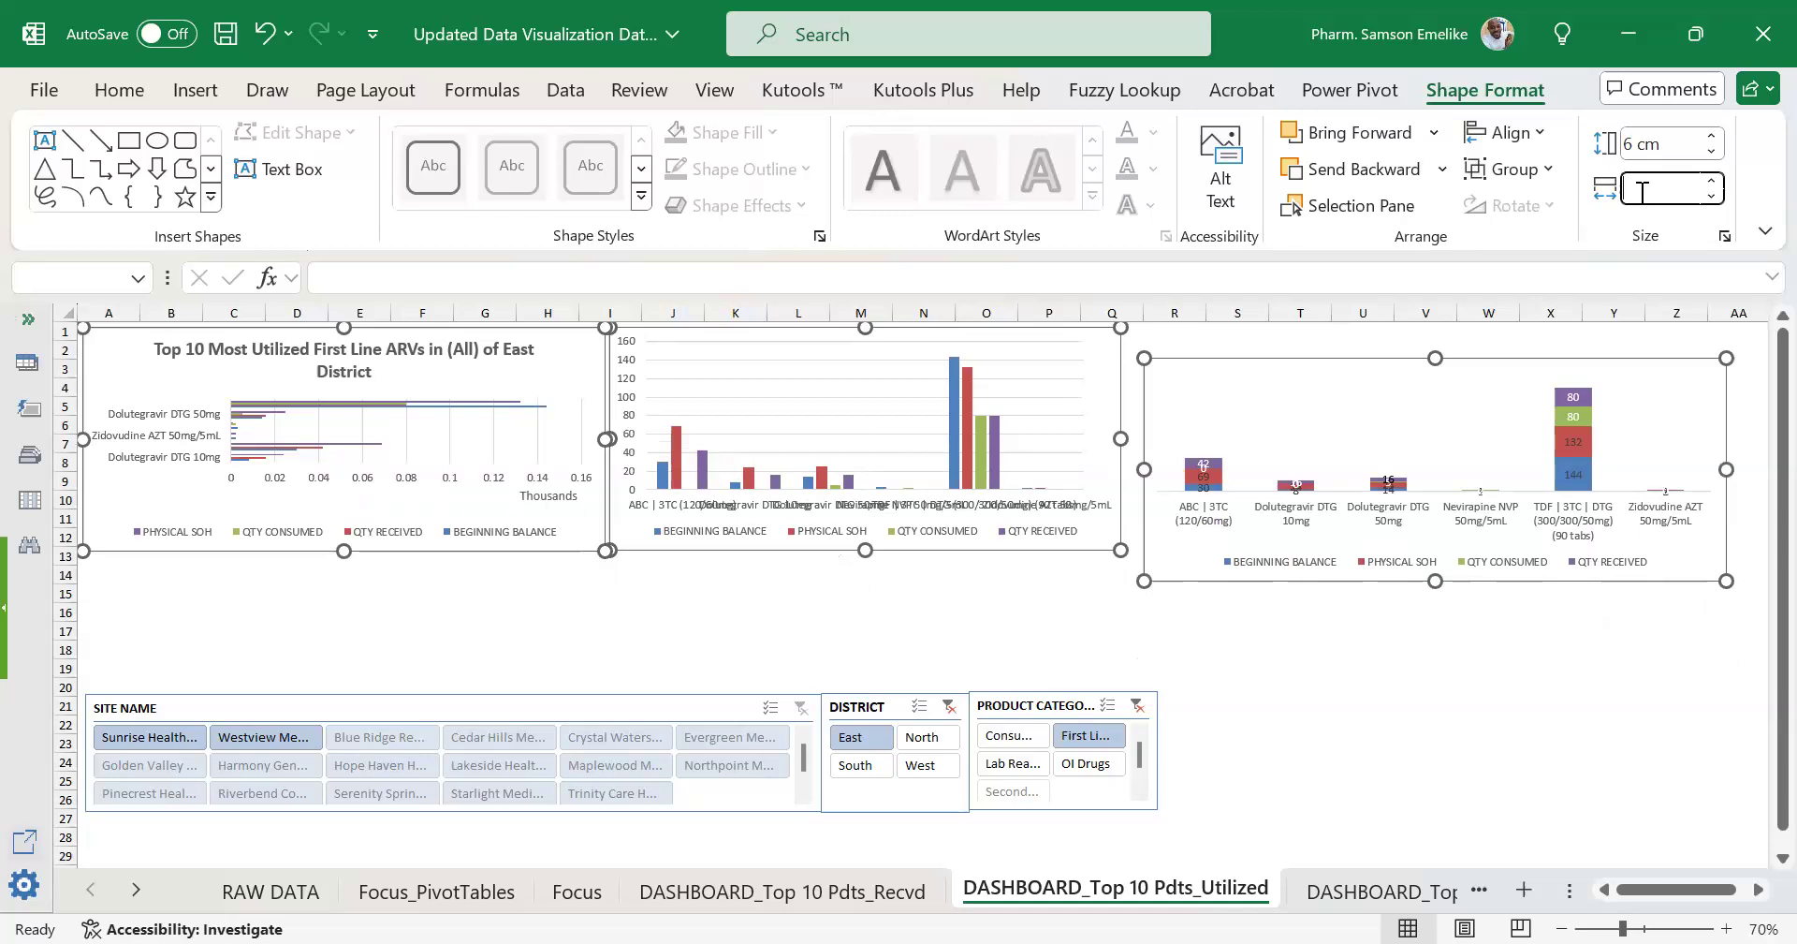
text(12)
key(Return)
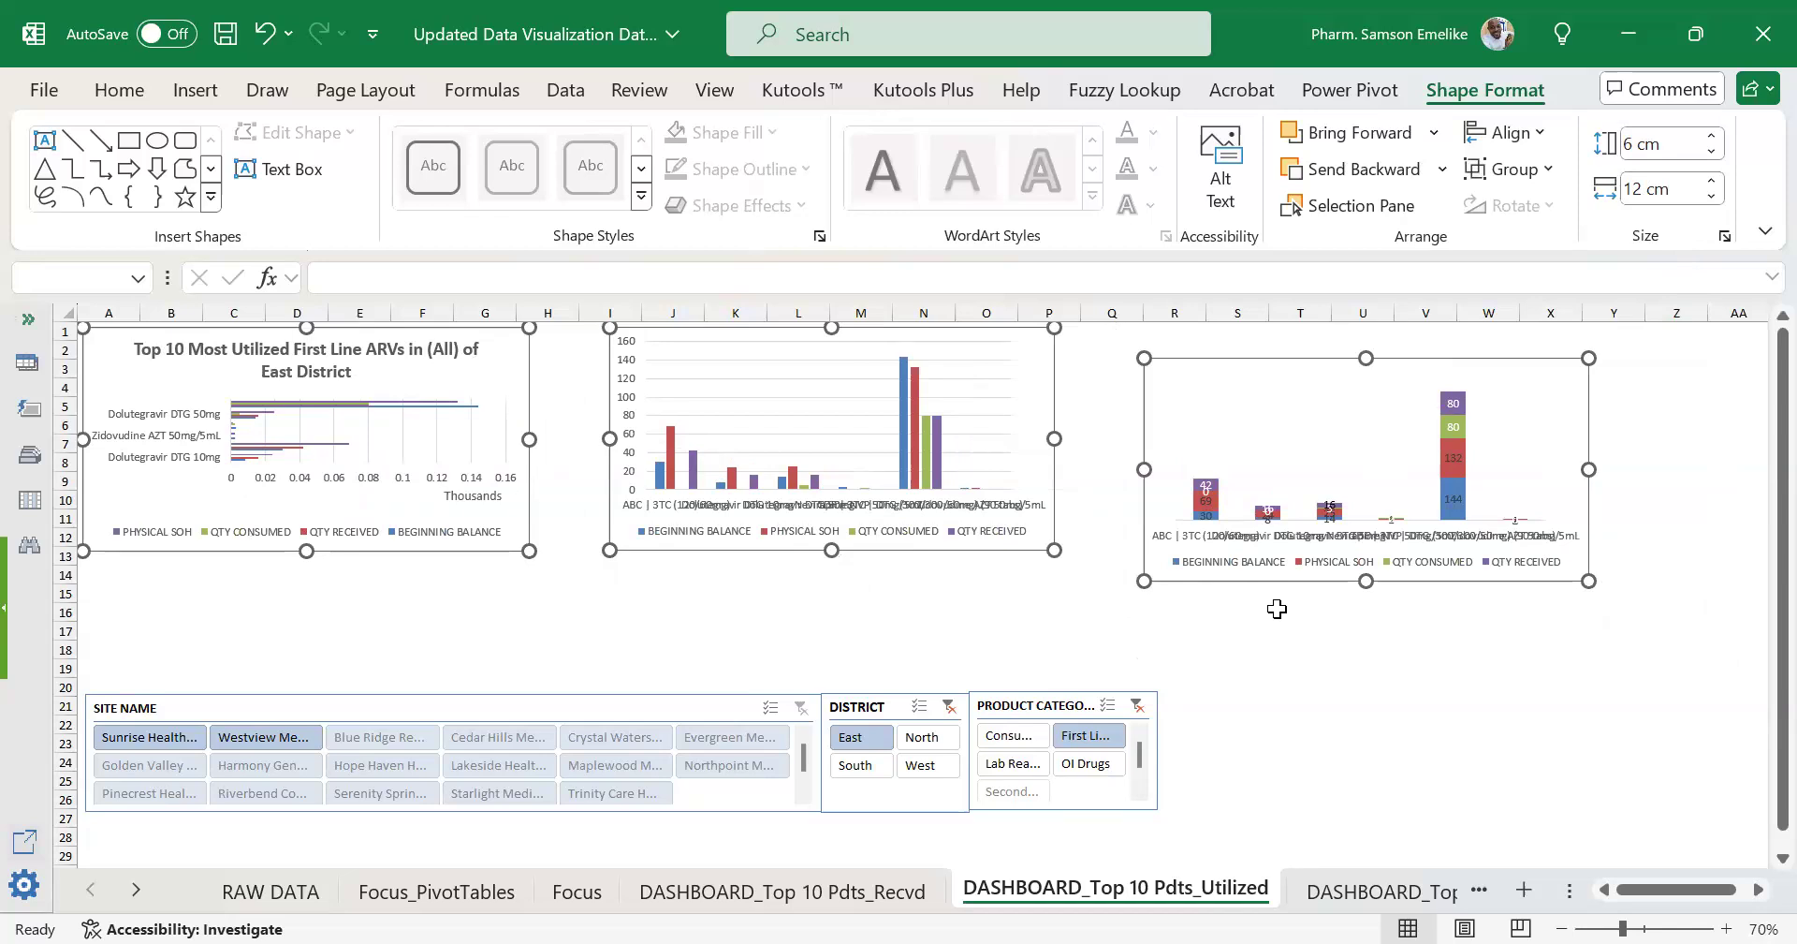
Try a height of 10 cm for the three selected charts.
click(1673, 144)
text(10)
key(Return)
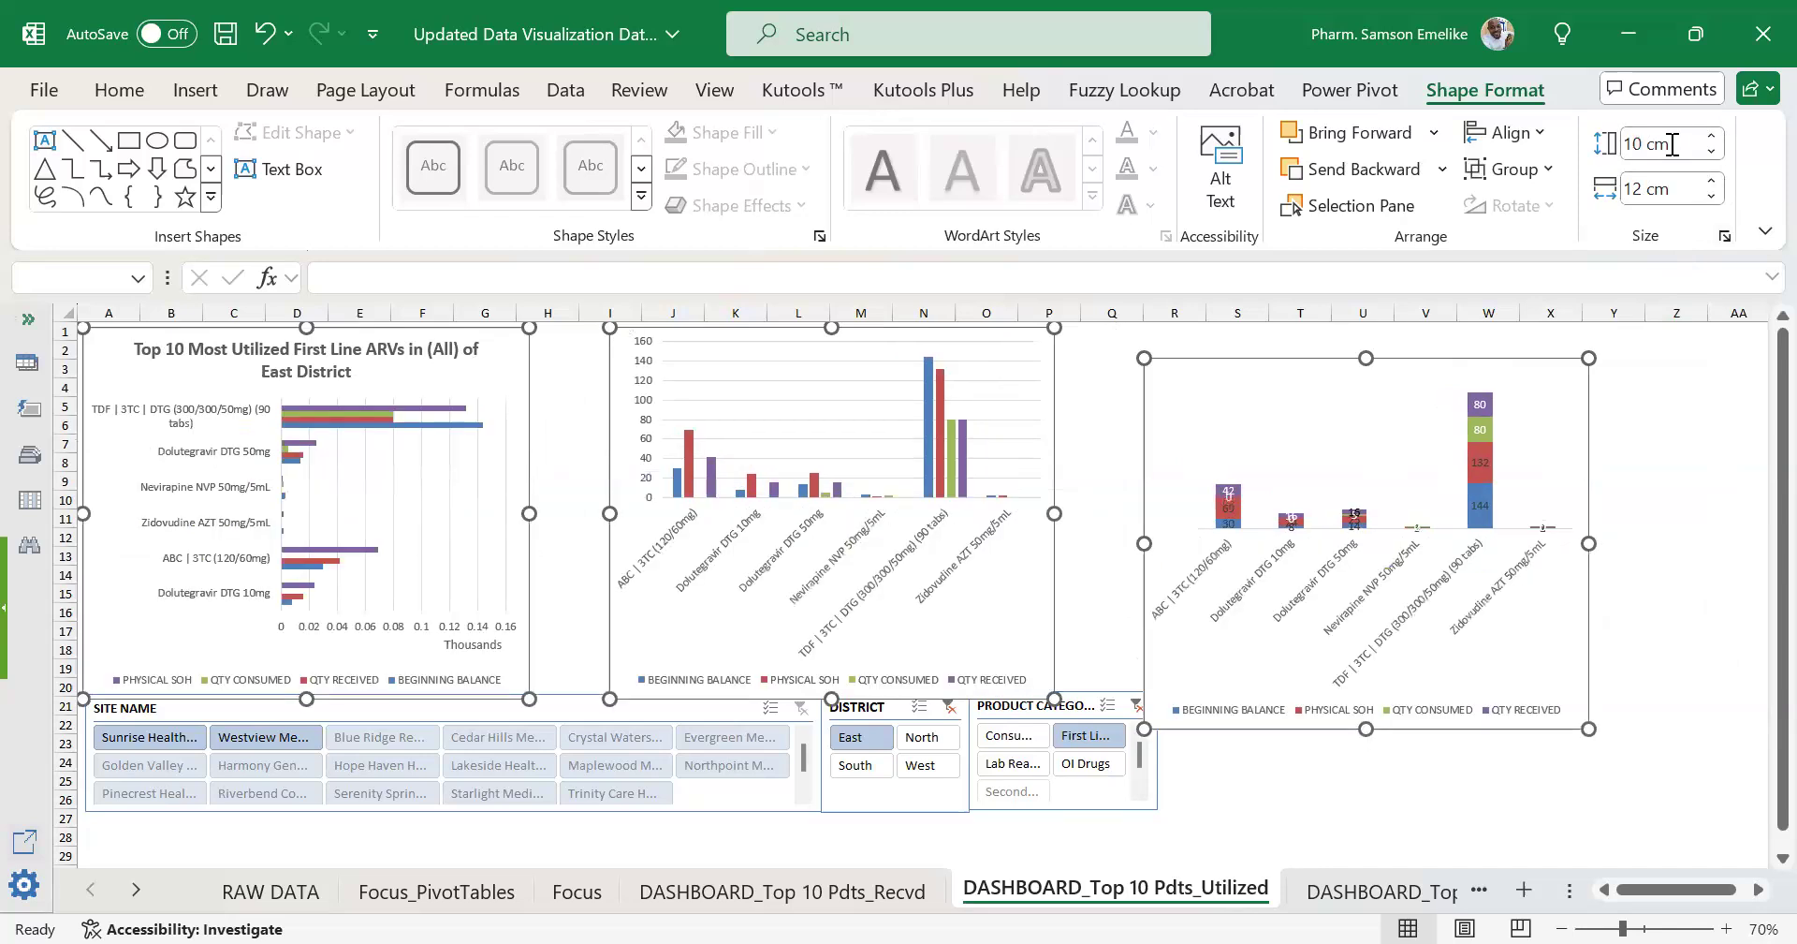
Resize the three selected charts to 8 cm high and 15 cm wide, and deselect them.
click(1673, 144)
text(8)
key(Return)
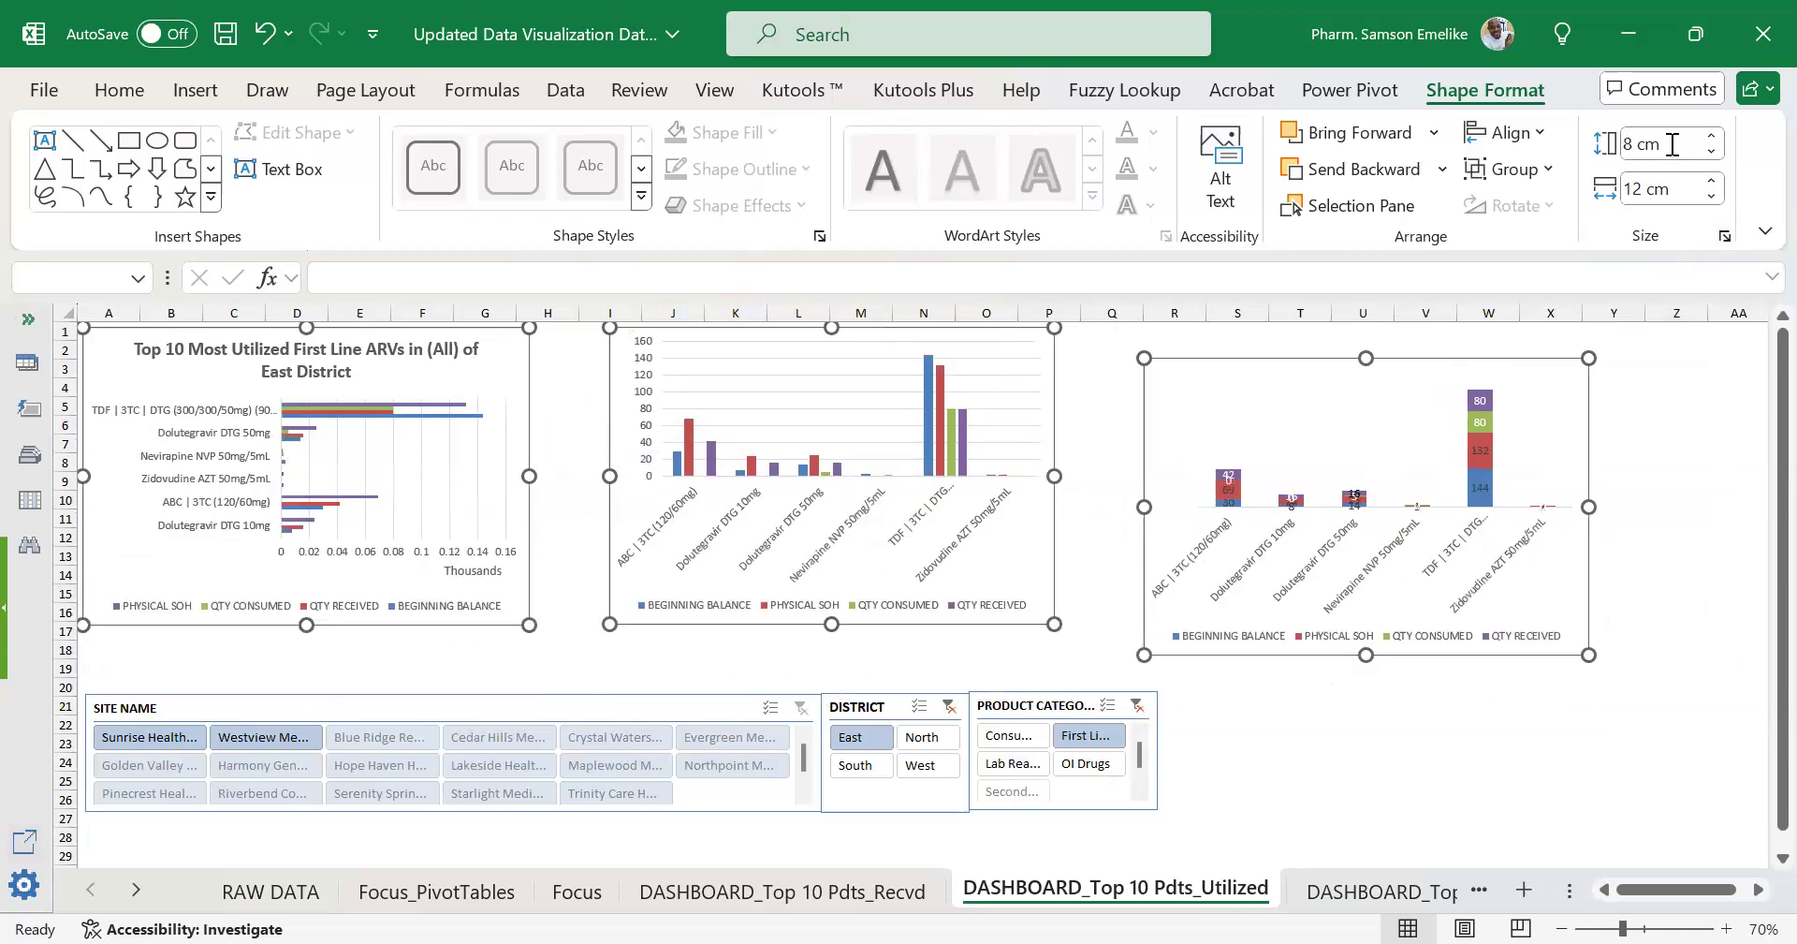
click(1685, 191)
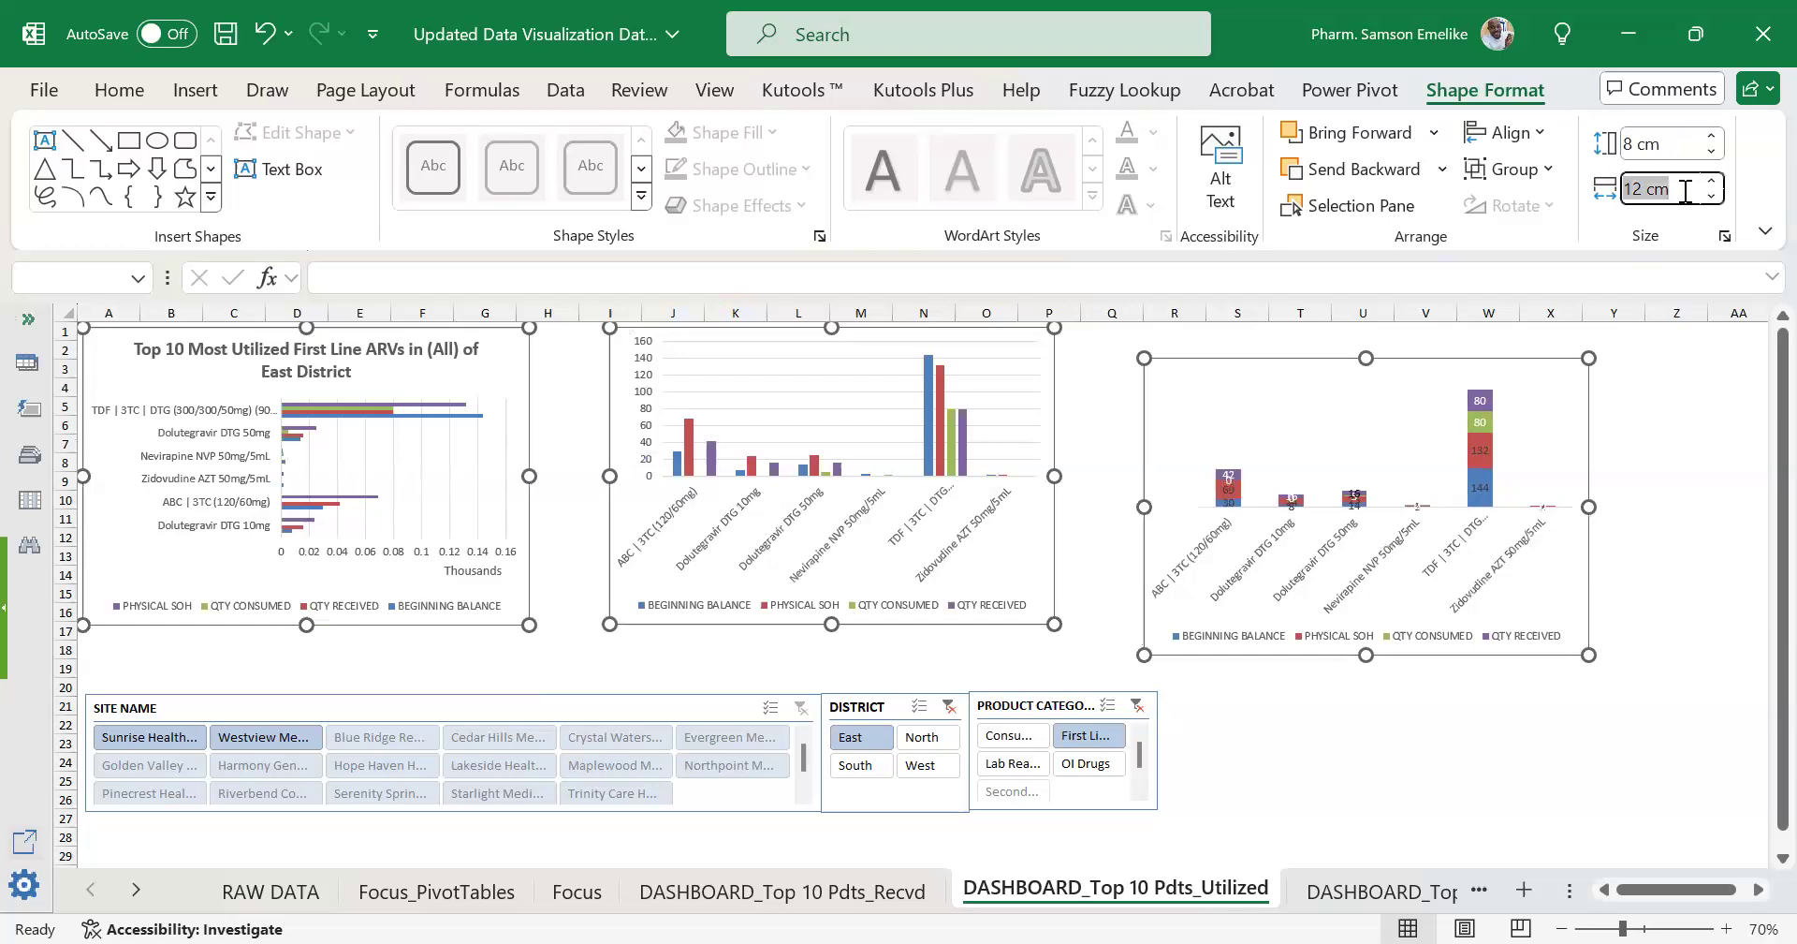
text(15)
key(Return)
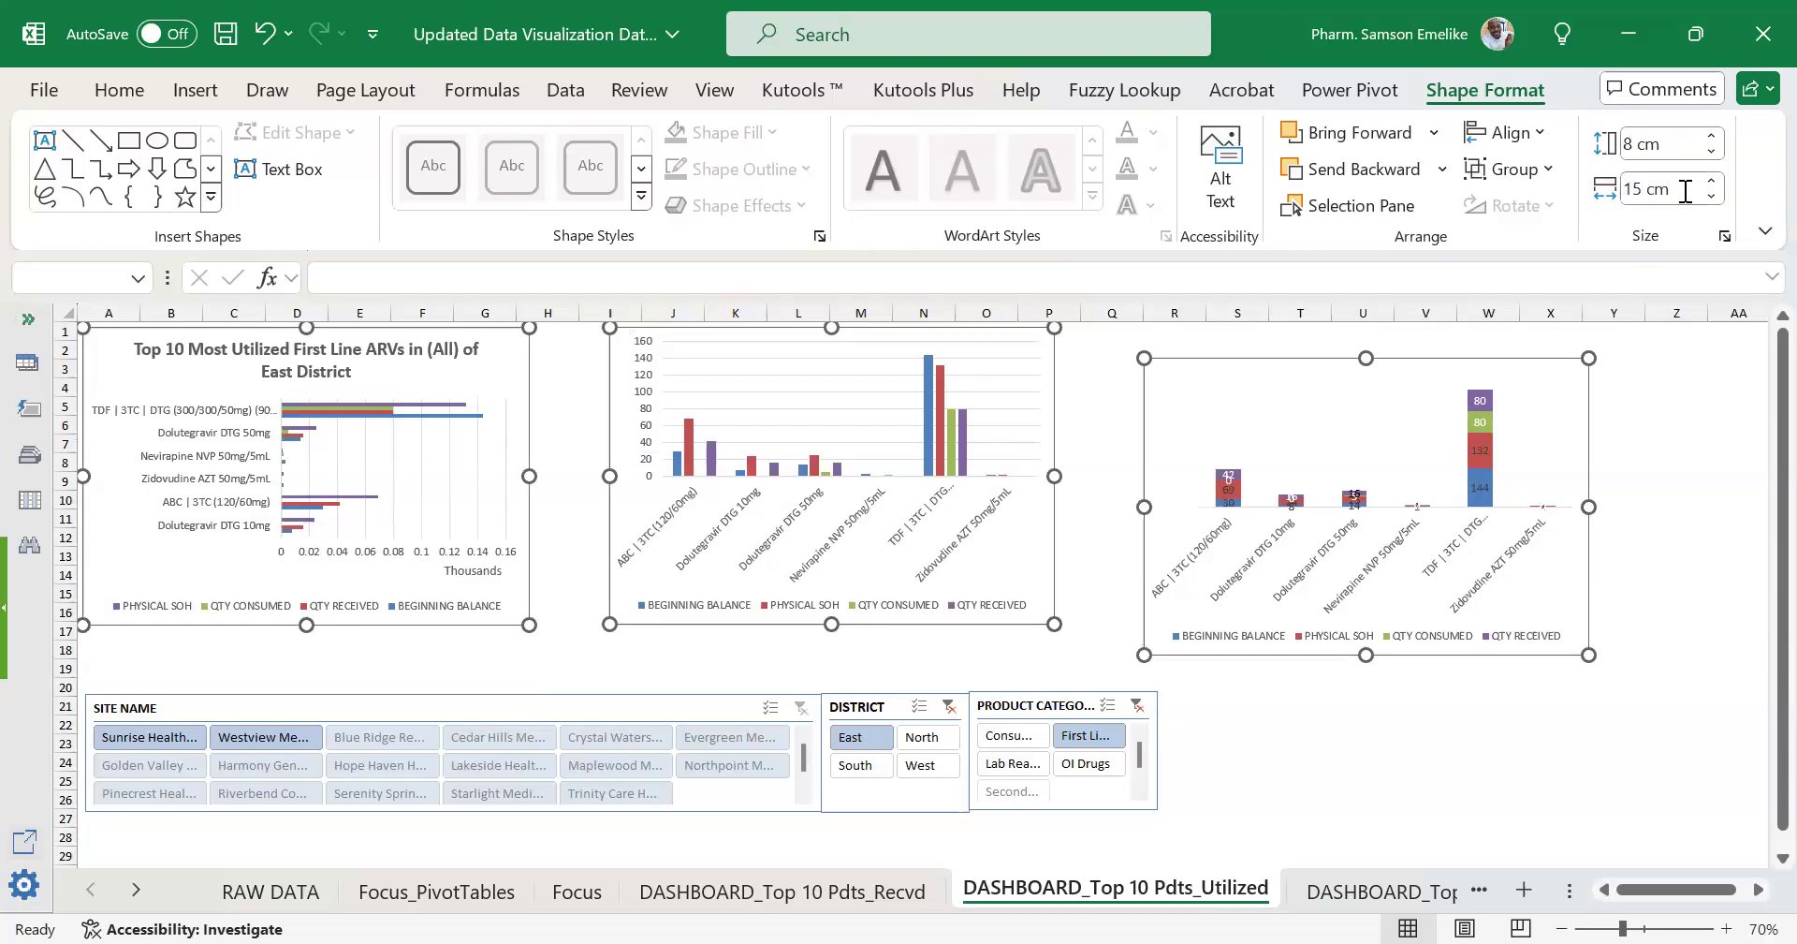
click(1512, 724)
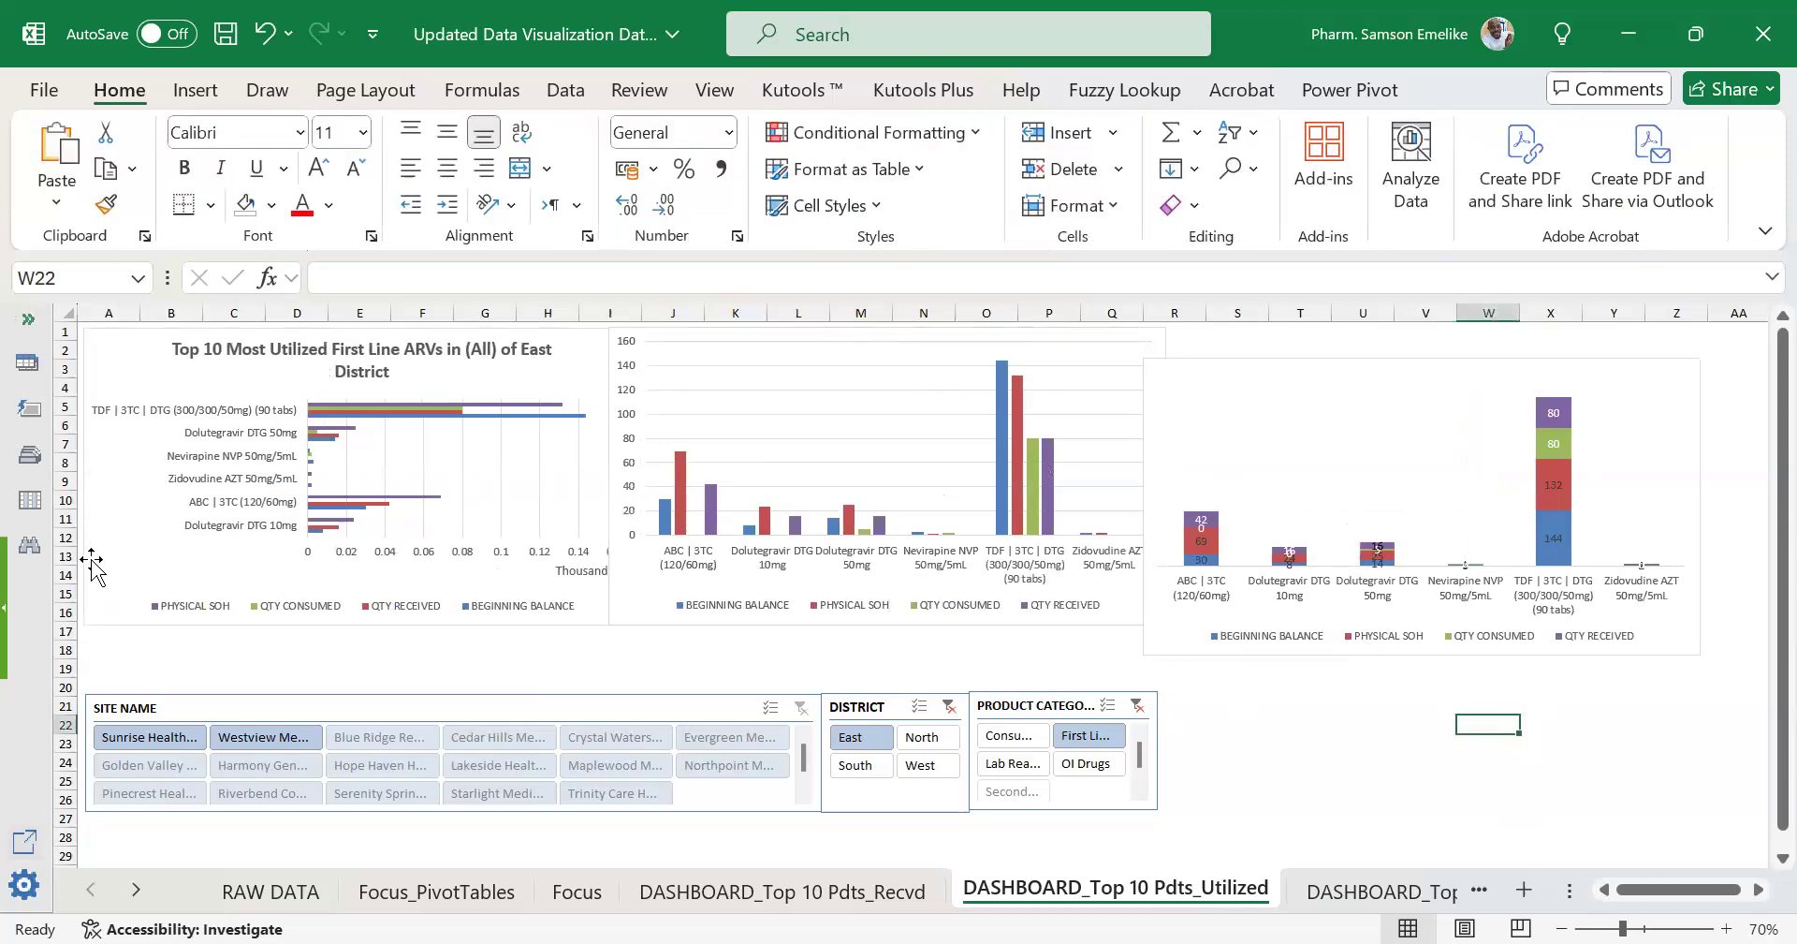
Space the charts apart by moving the stacked column chart to about column S and the clustered column chart to about column J.
click(462, 629)
drag(1260, 654, 1363, 653)
click(1136, 626)
drag(1135, 625, 1184, 624)
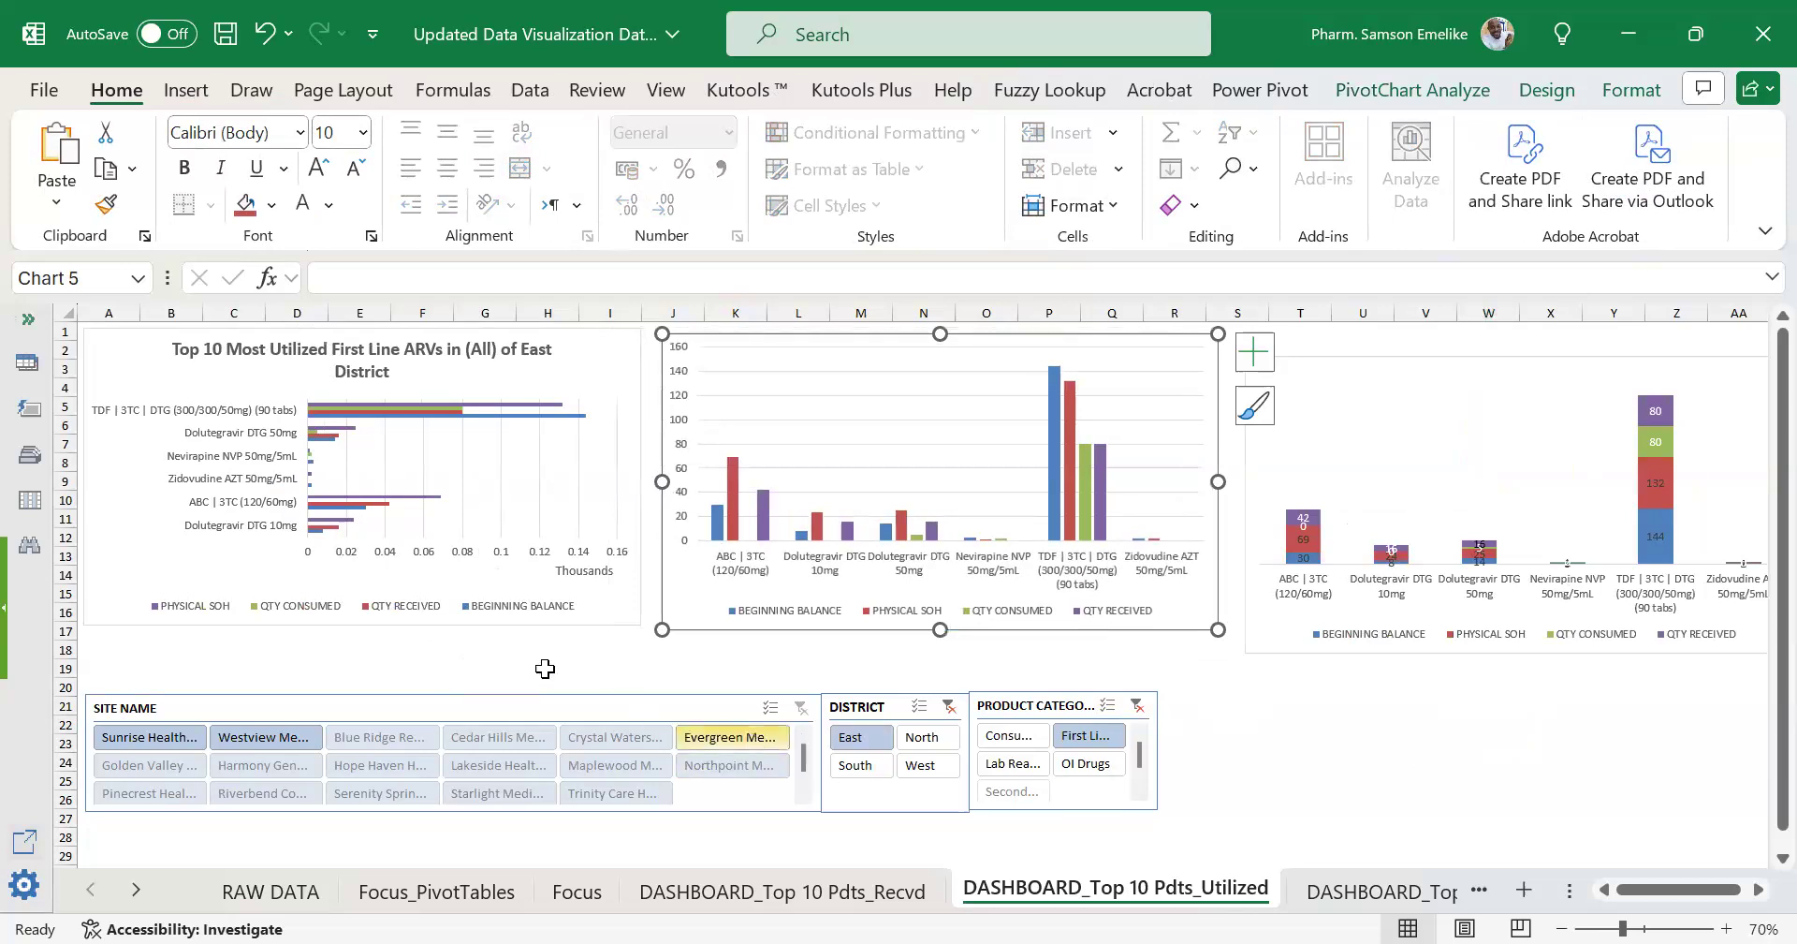
Fill the whole dashboard sheet's background with the dark purple theme color.
click(68, 312)
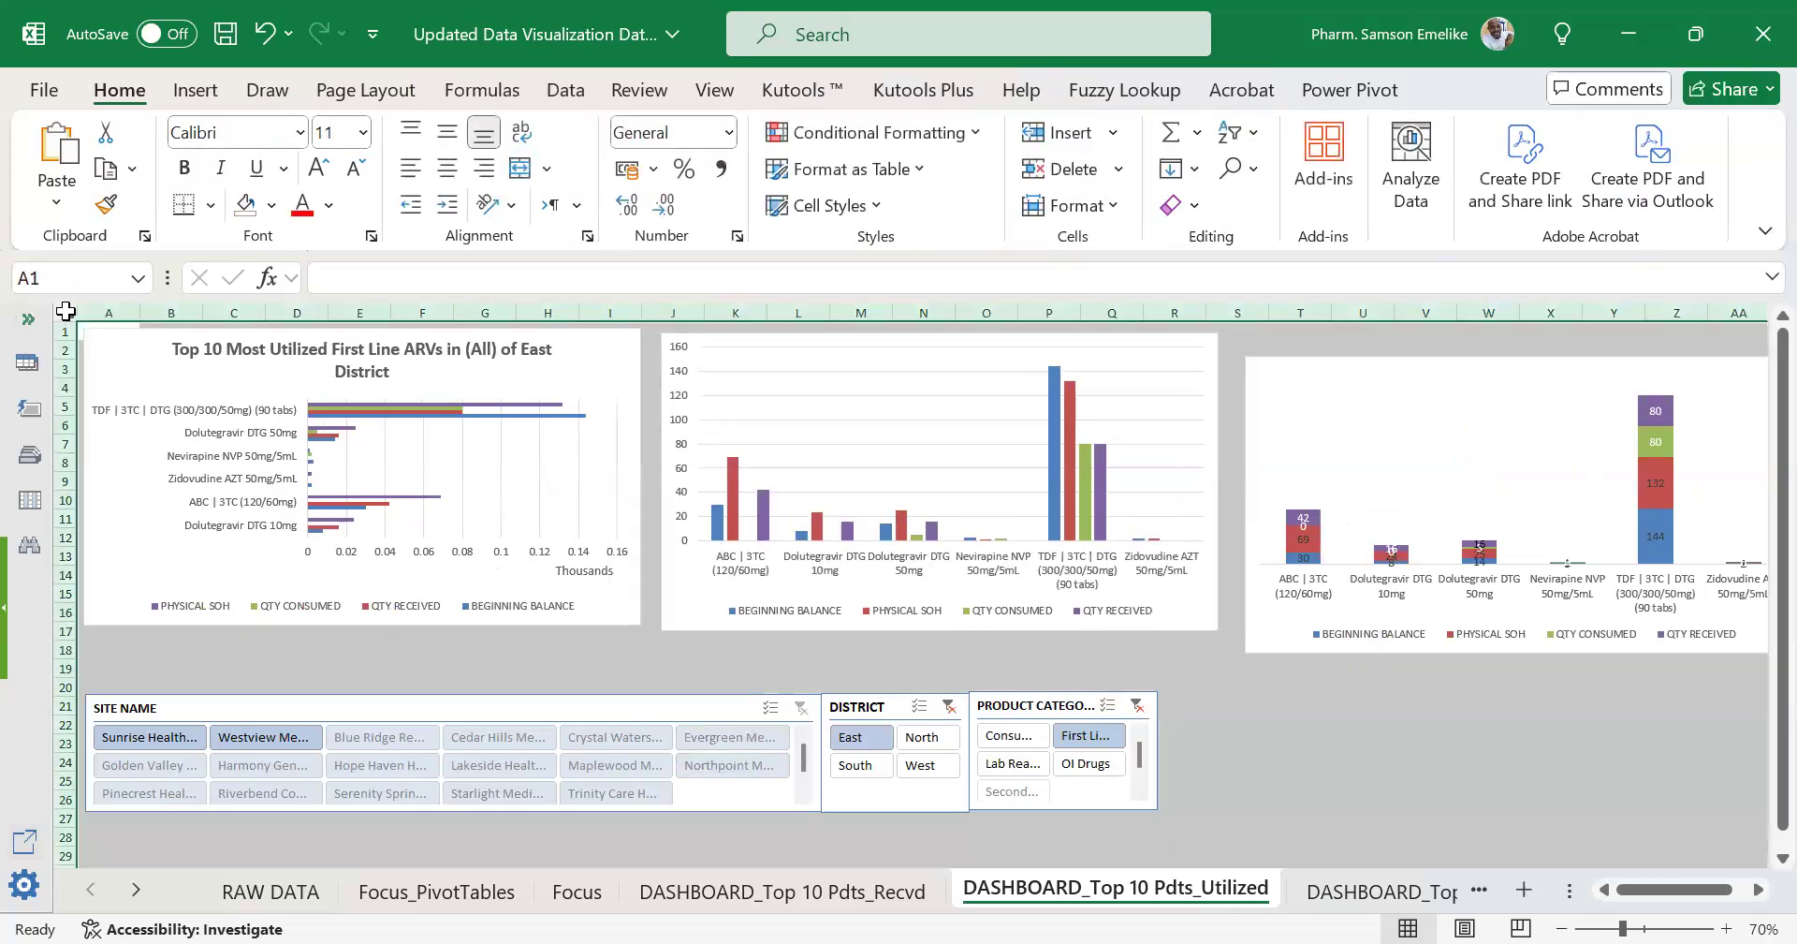
click(272, 205)
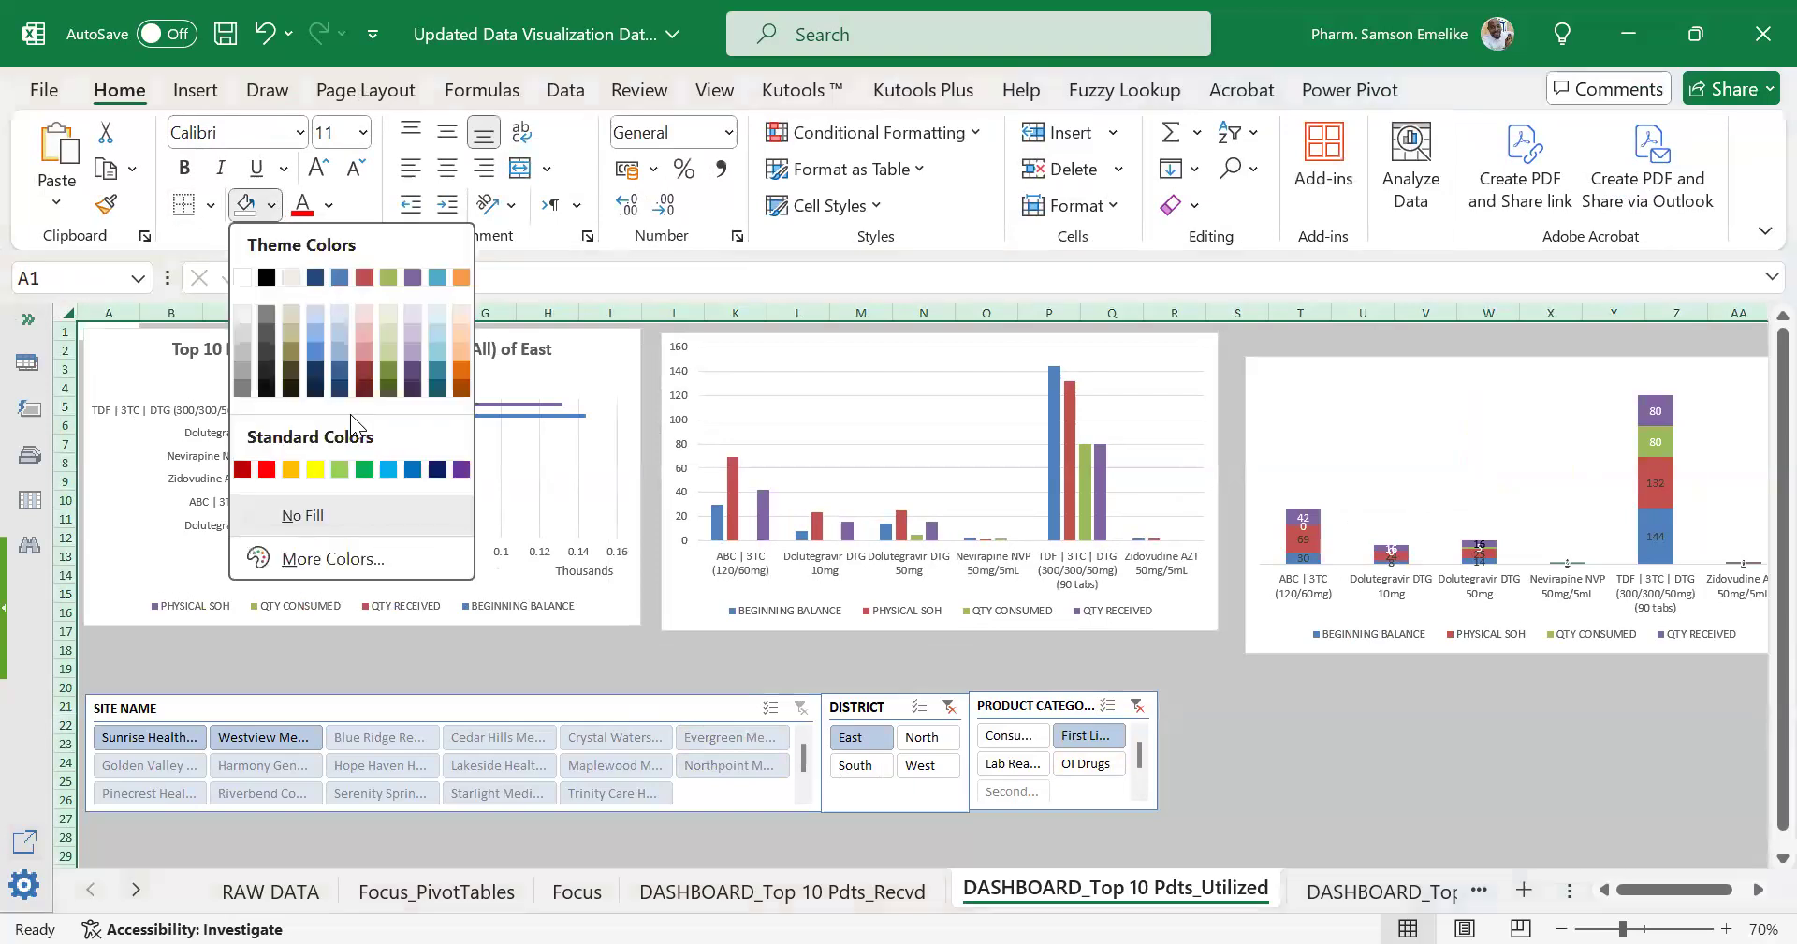
click(408, 364)
click(1365, 713)
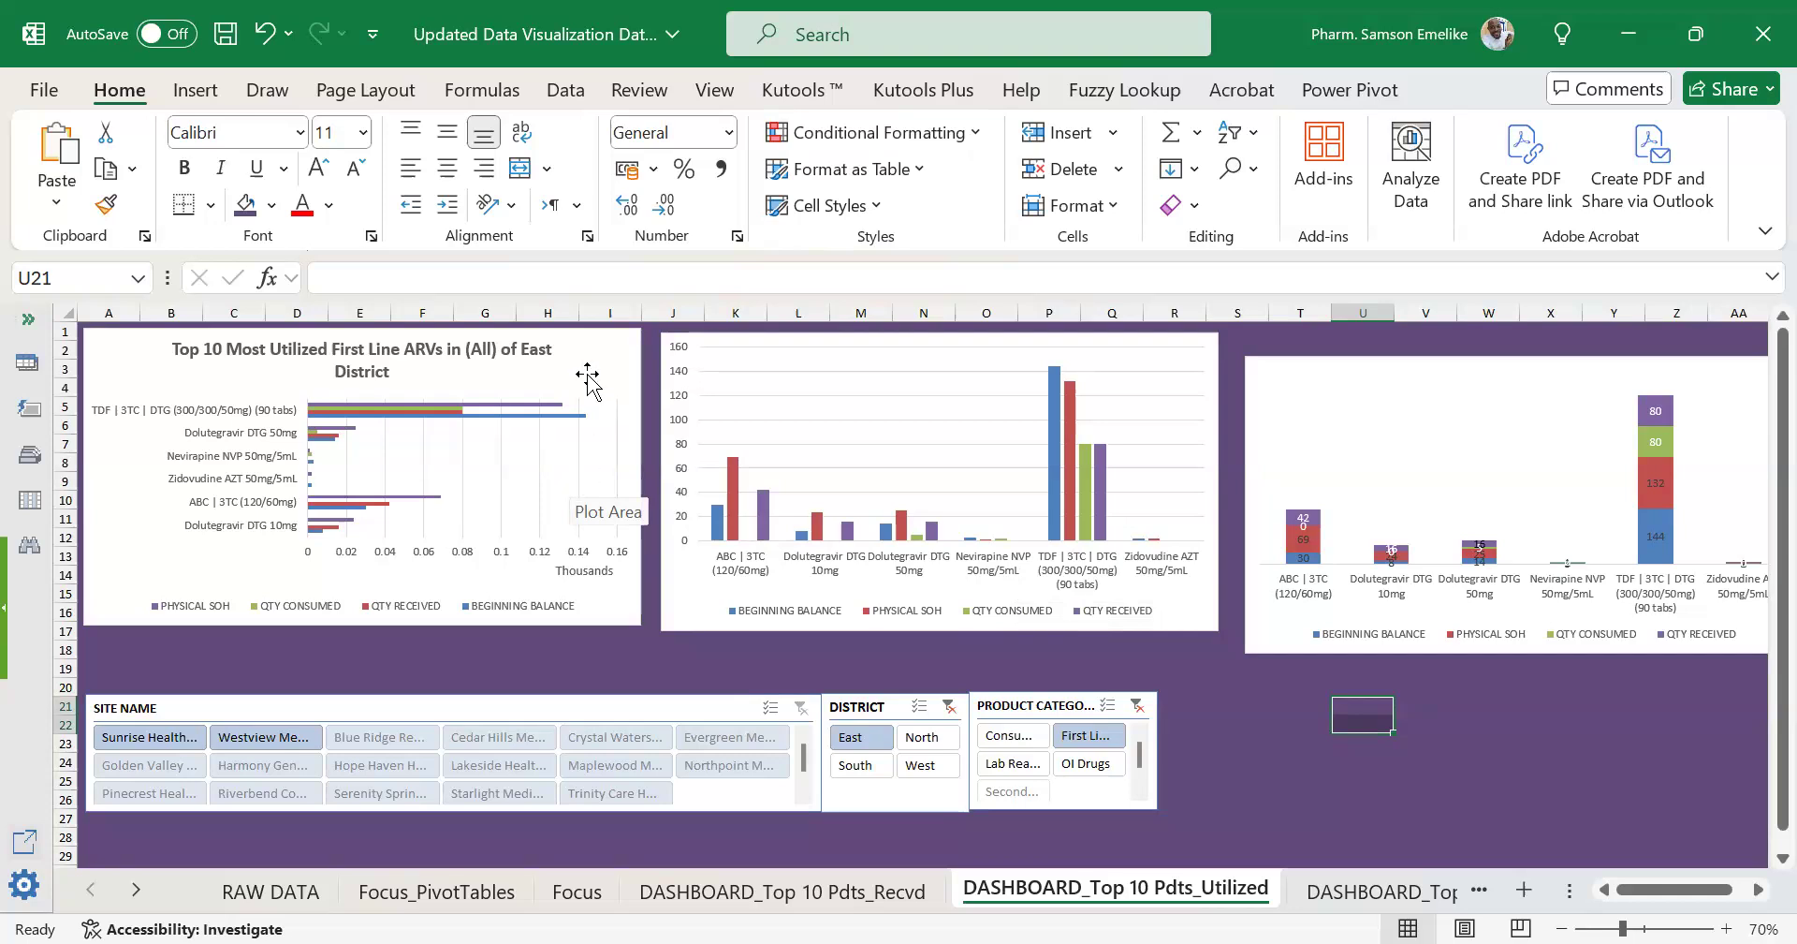
Reposition the clustered column chart to start near cell H5, overlapping the bar chart, and the stacked column chart near cell S6.
drag(1149, 627, 933, 667)
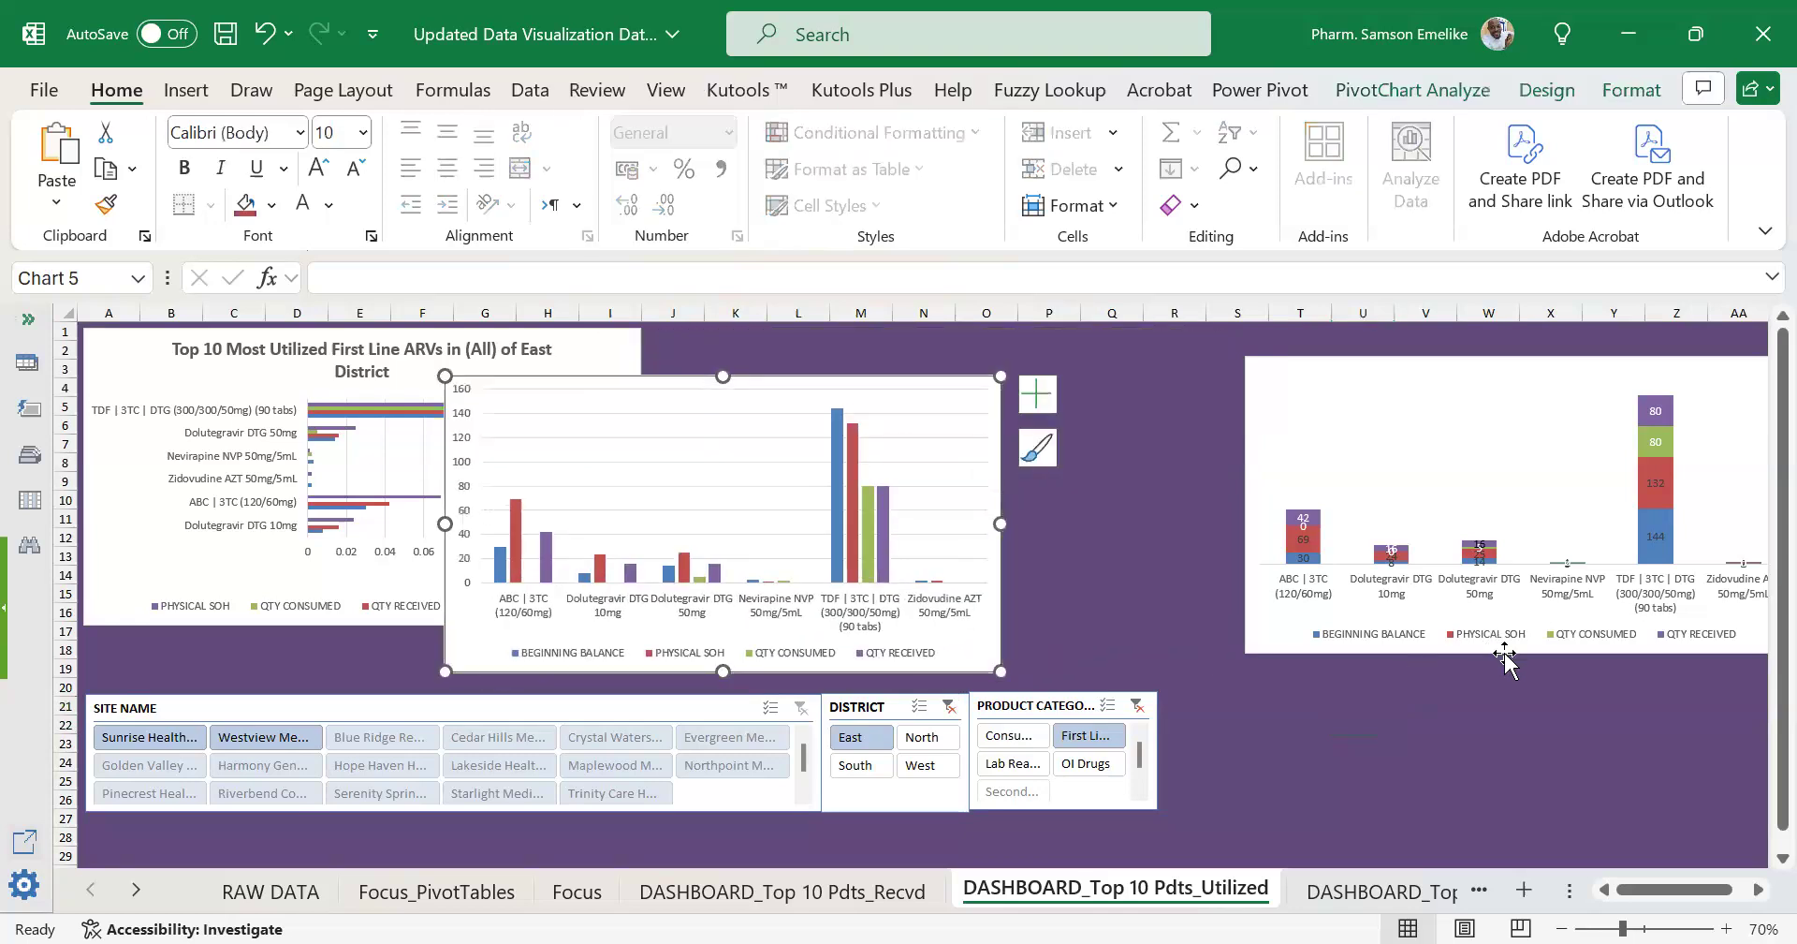
drag(1504, 657, 1386, 754)
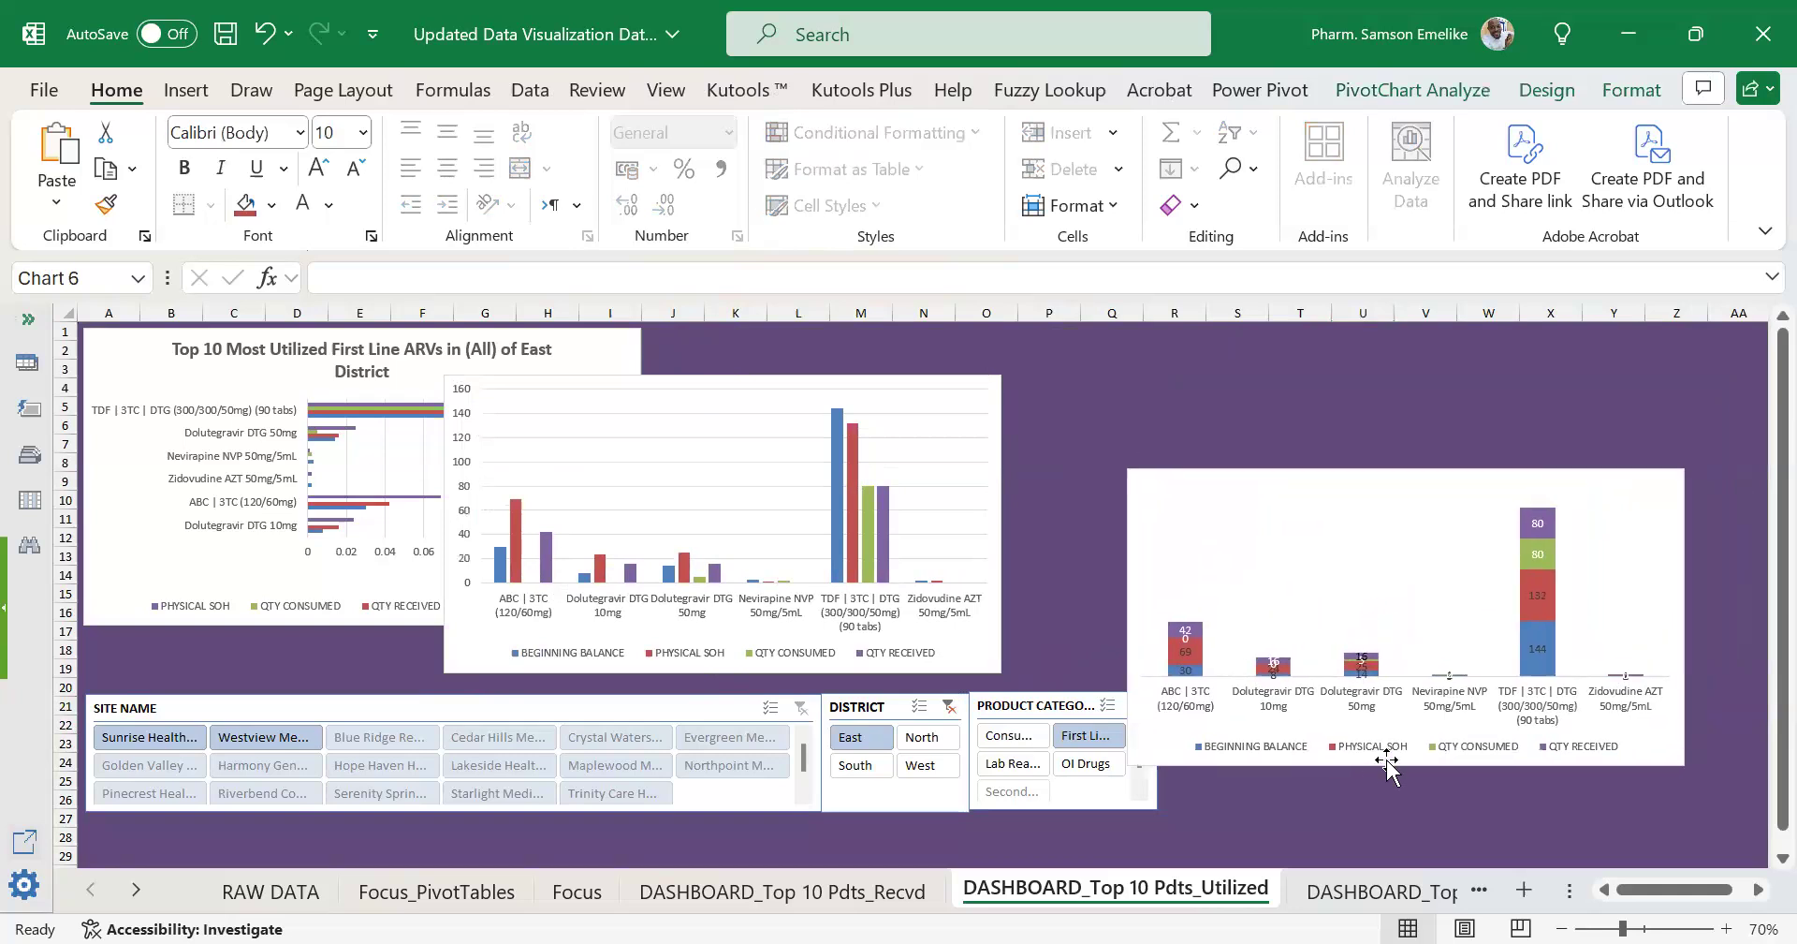
click(1385, 386)
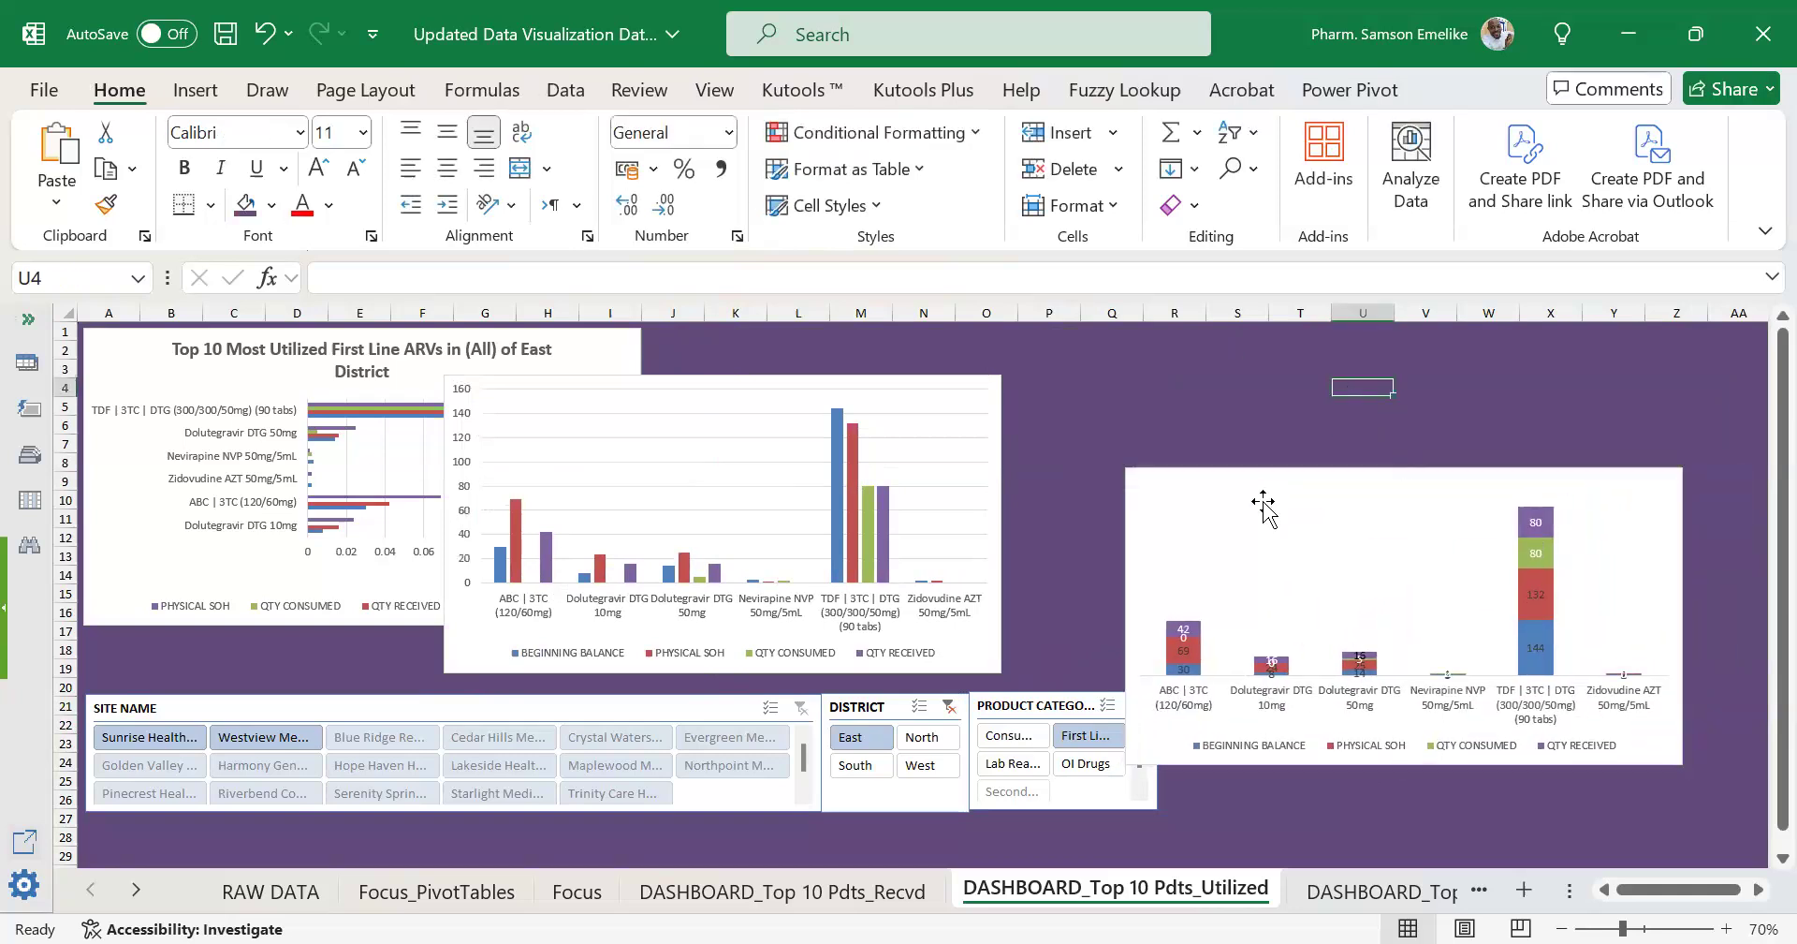
drag(798, 374, 925, 365)
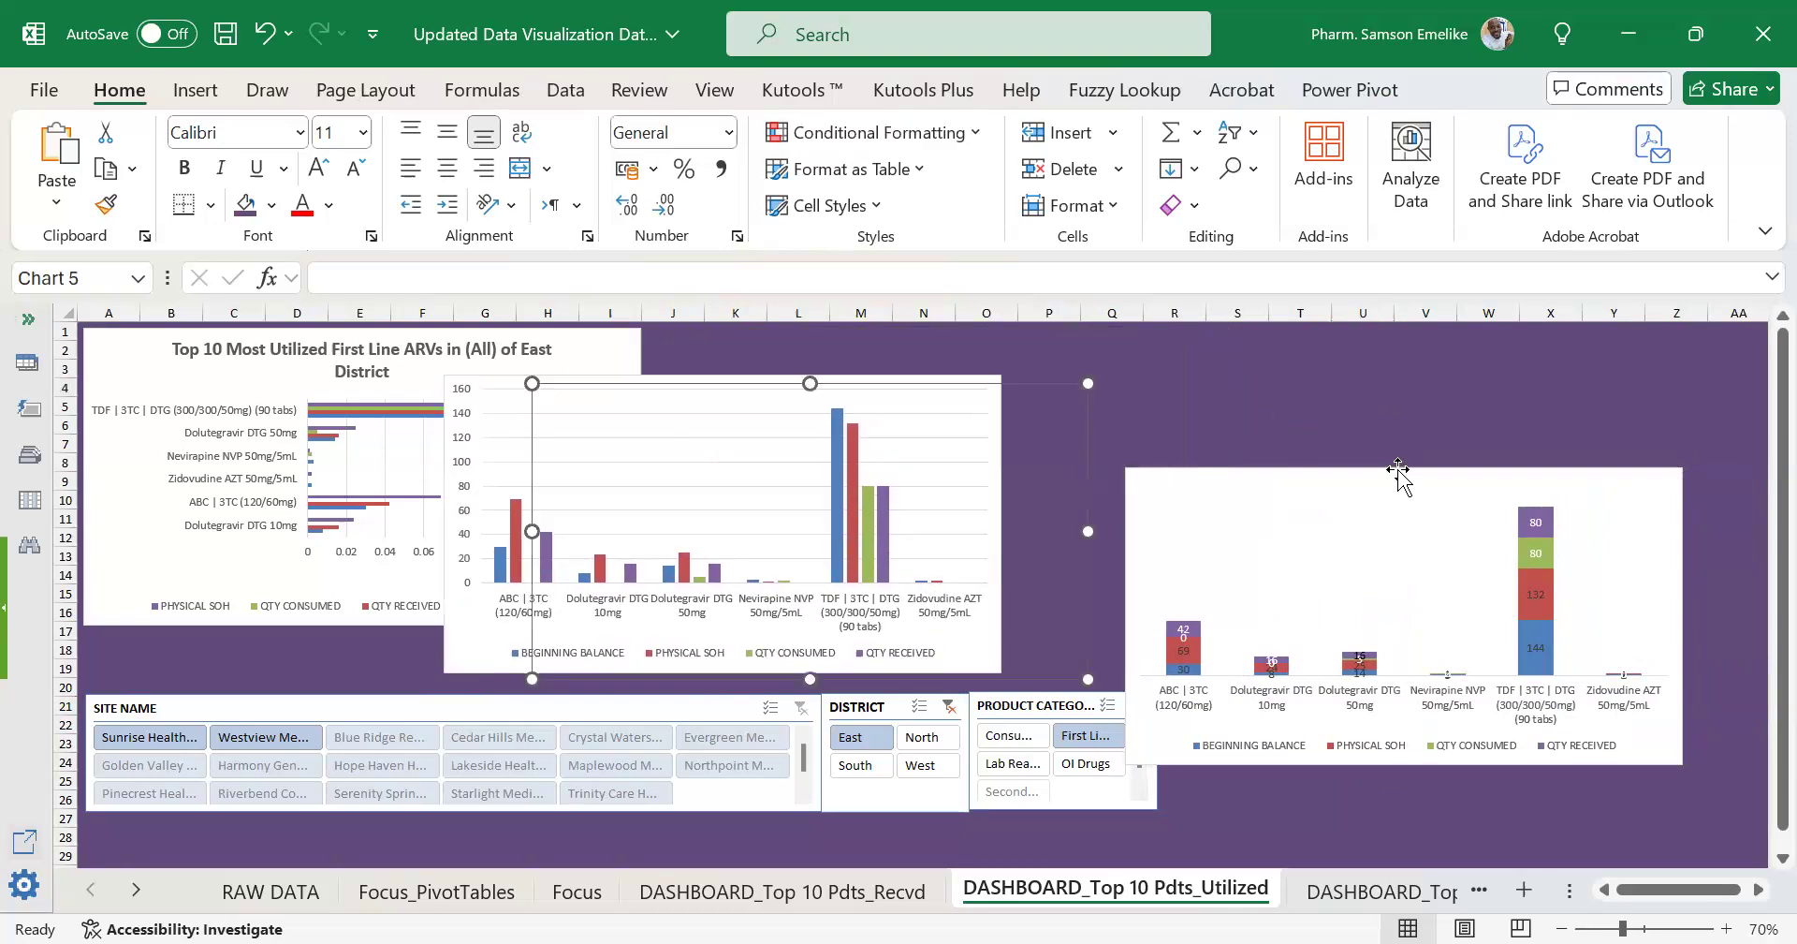
drag(1446, 425, 1526, 425)
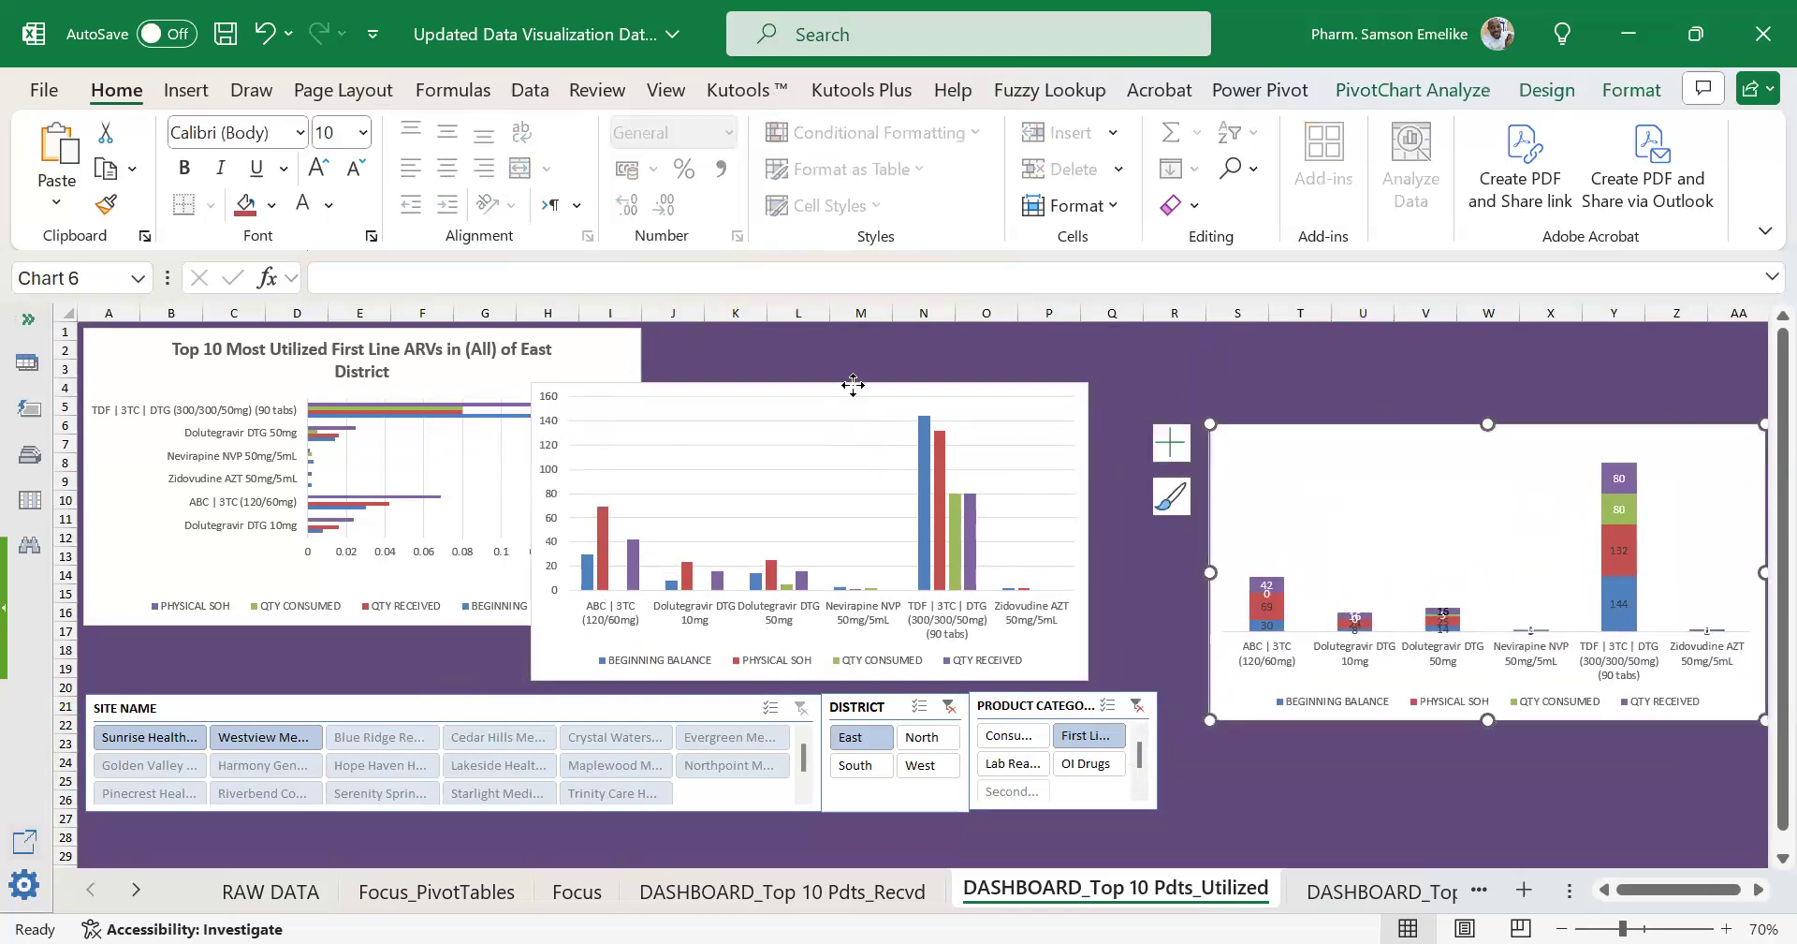
drag(862, 400, 857, 415)
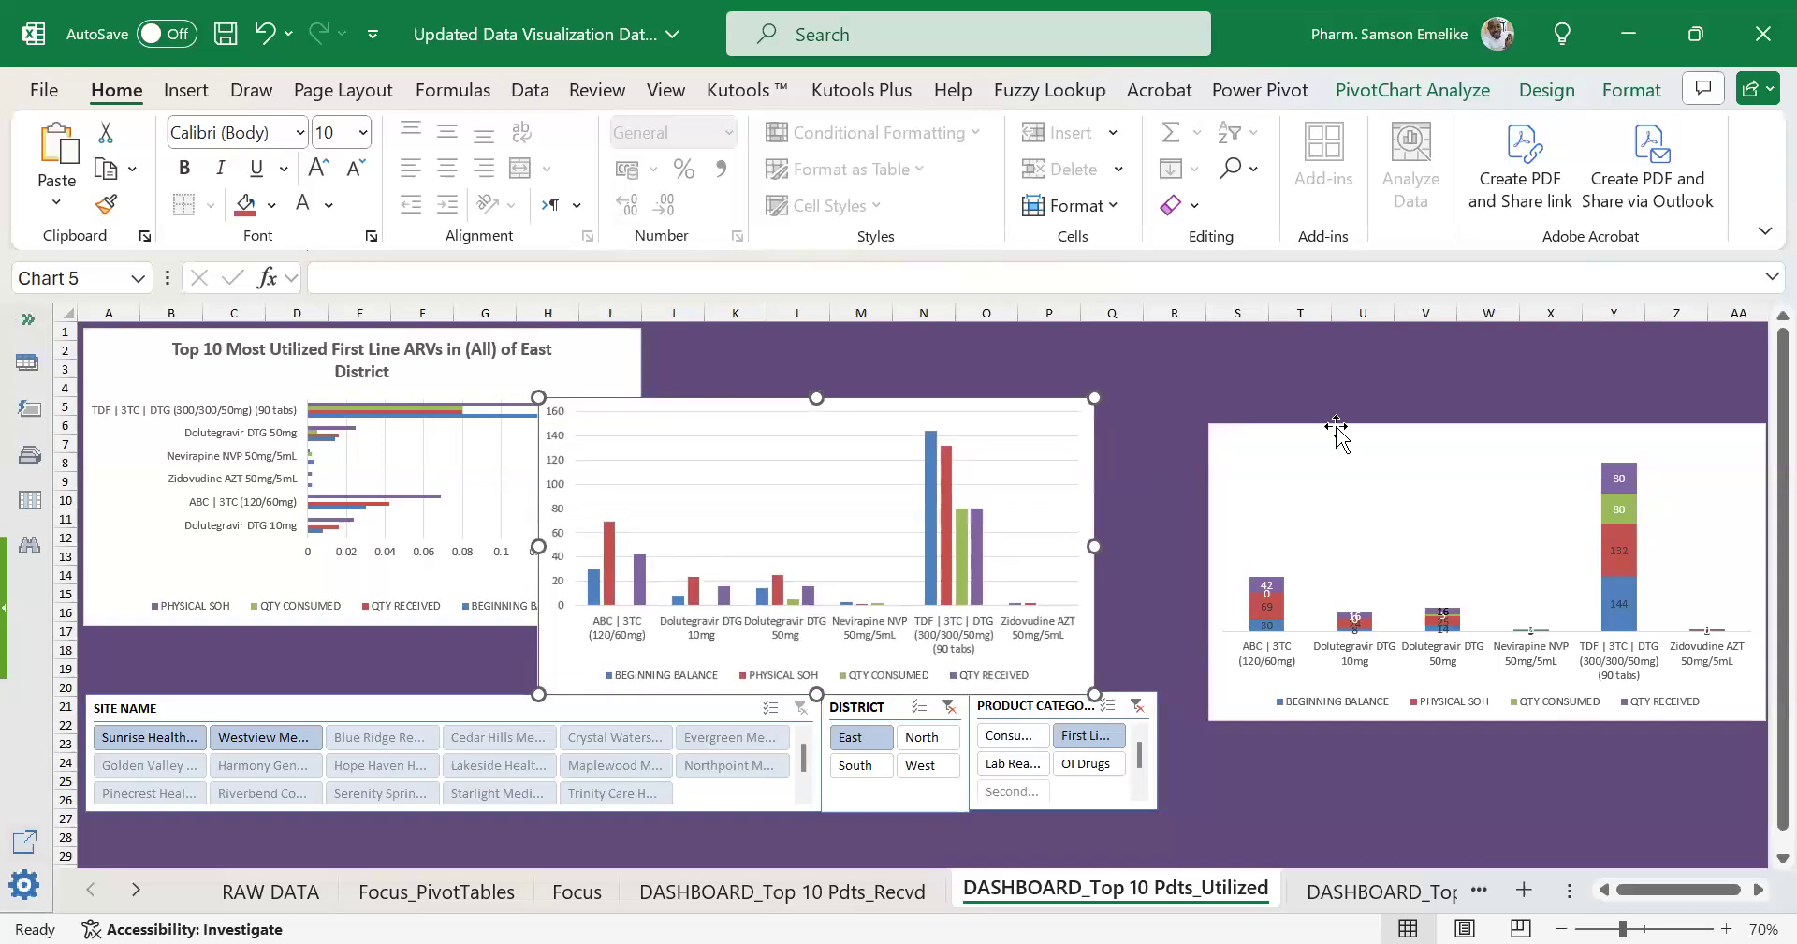
click(1340, 427)
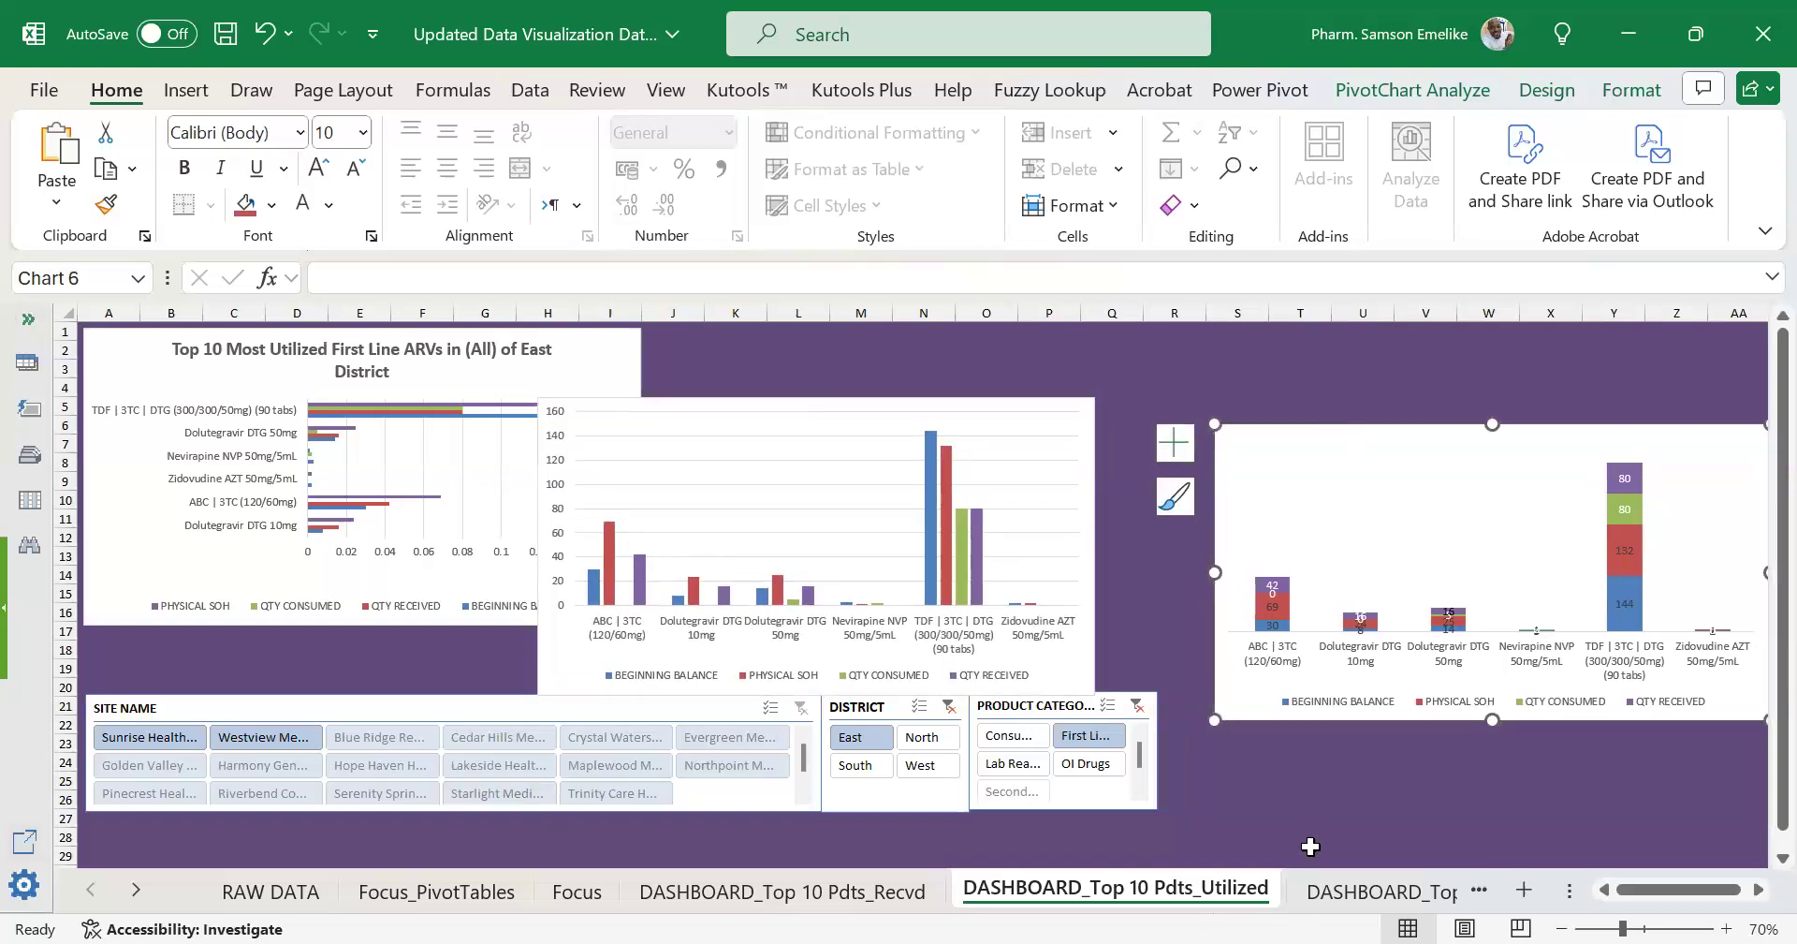
click(1348, 798)
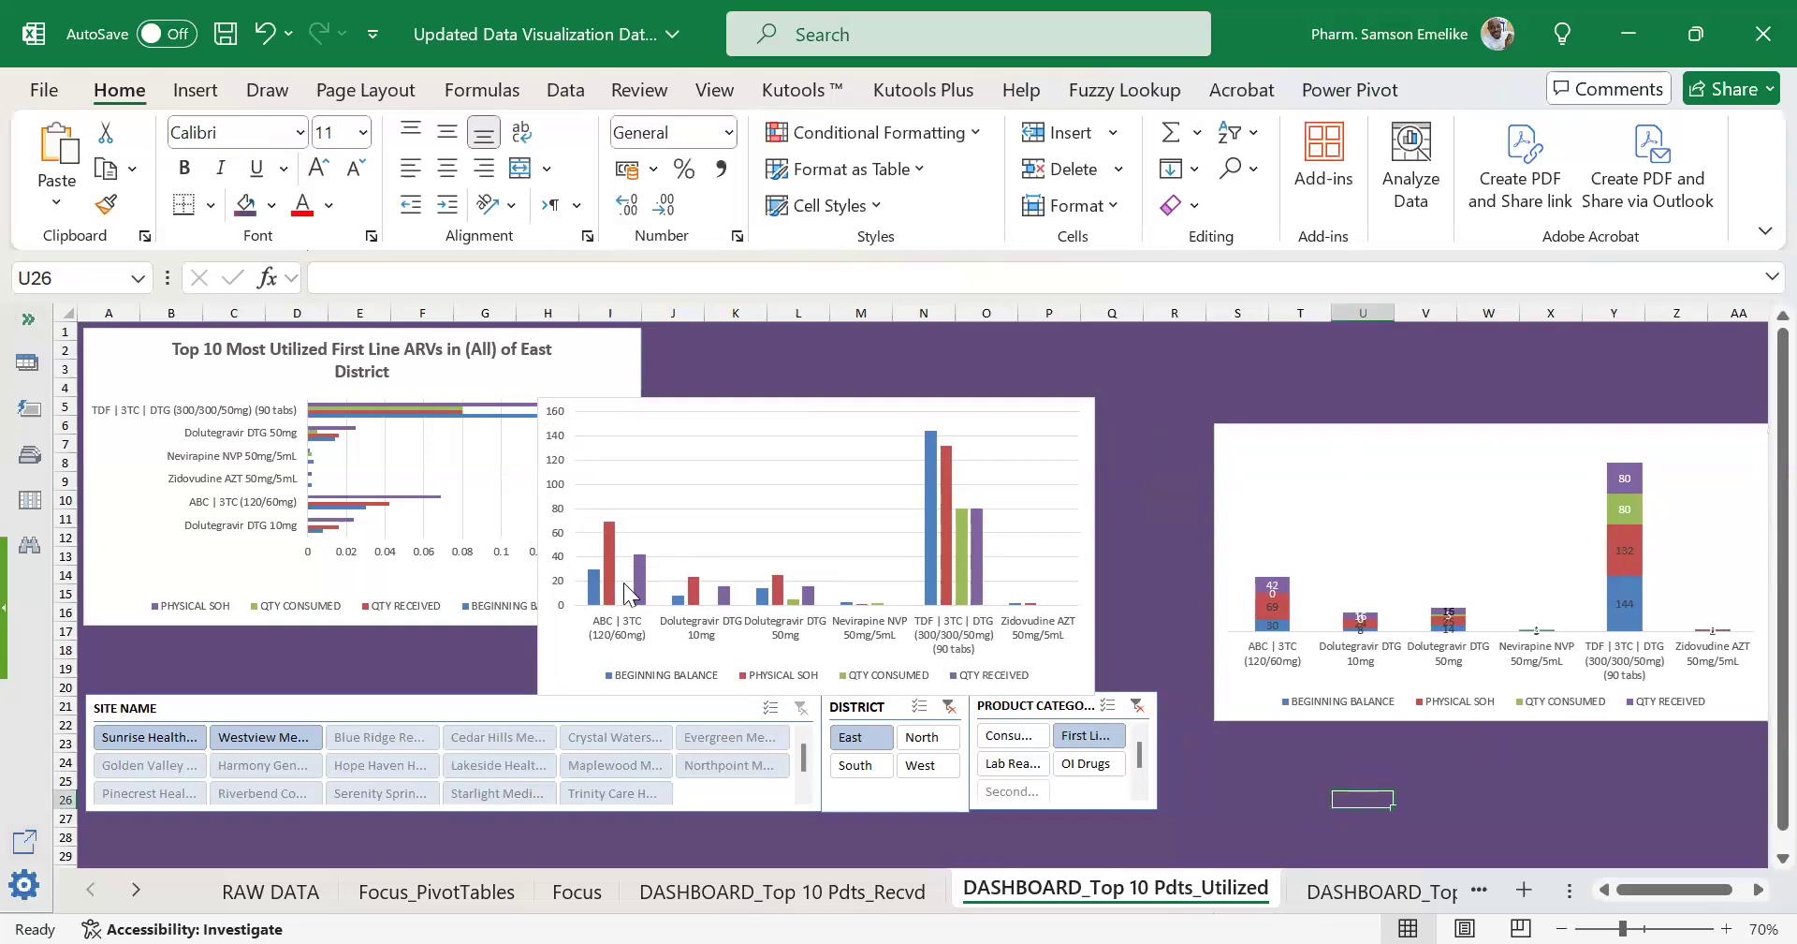
Select the bar, clustered column and stacked column charts and align them along their top edges.
click(138, 347)
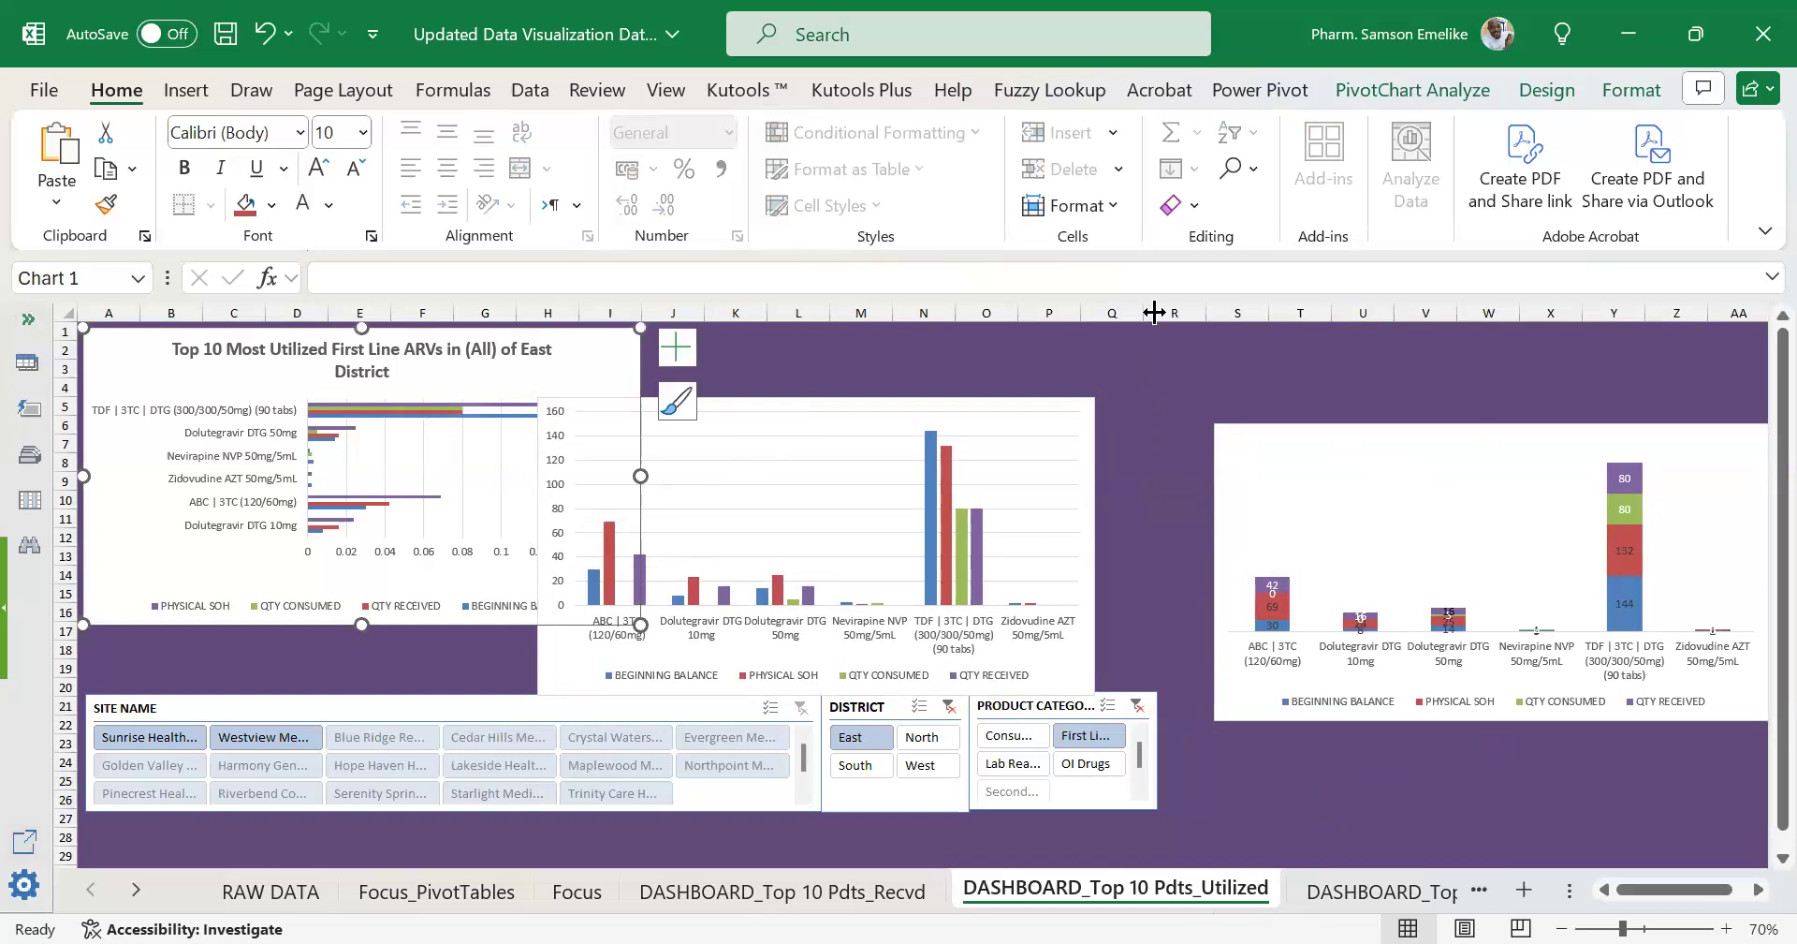
click(975, 405)
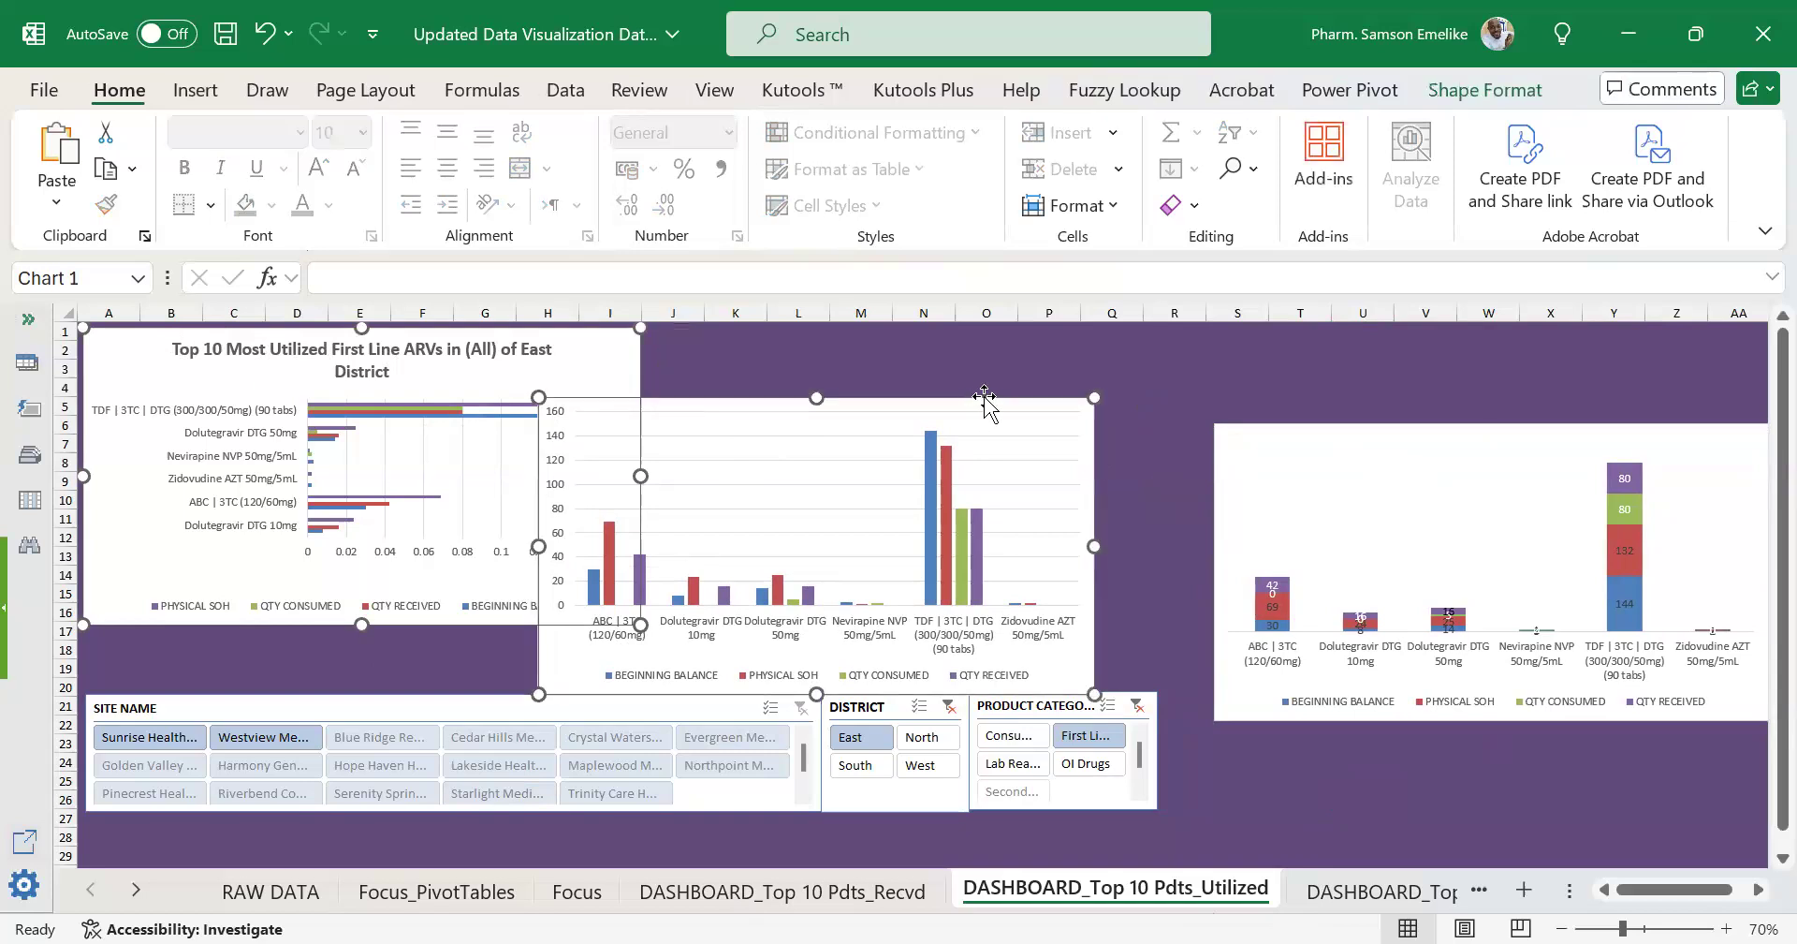
ctrl+click(1299, 430)
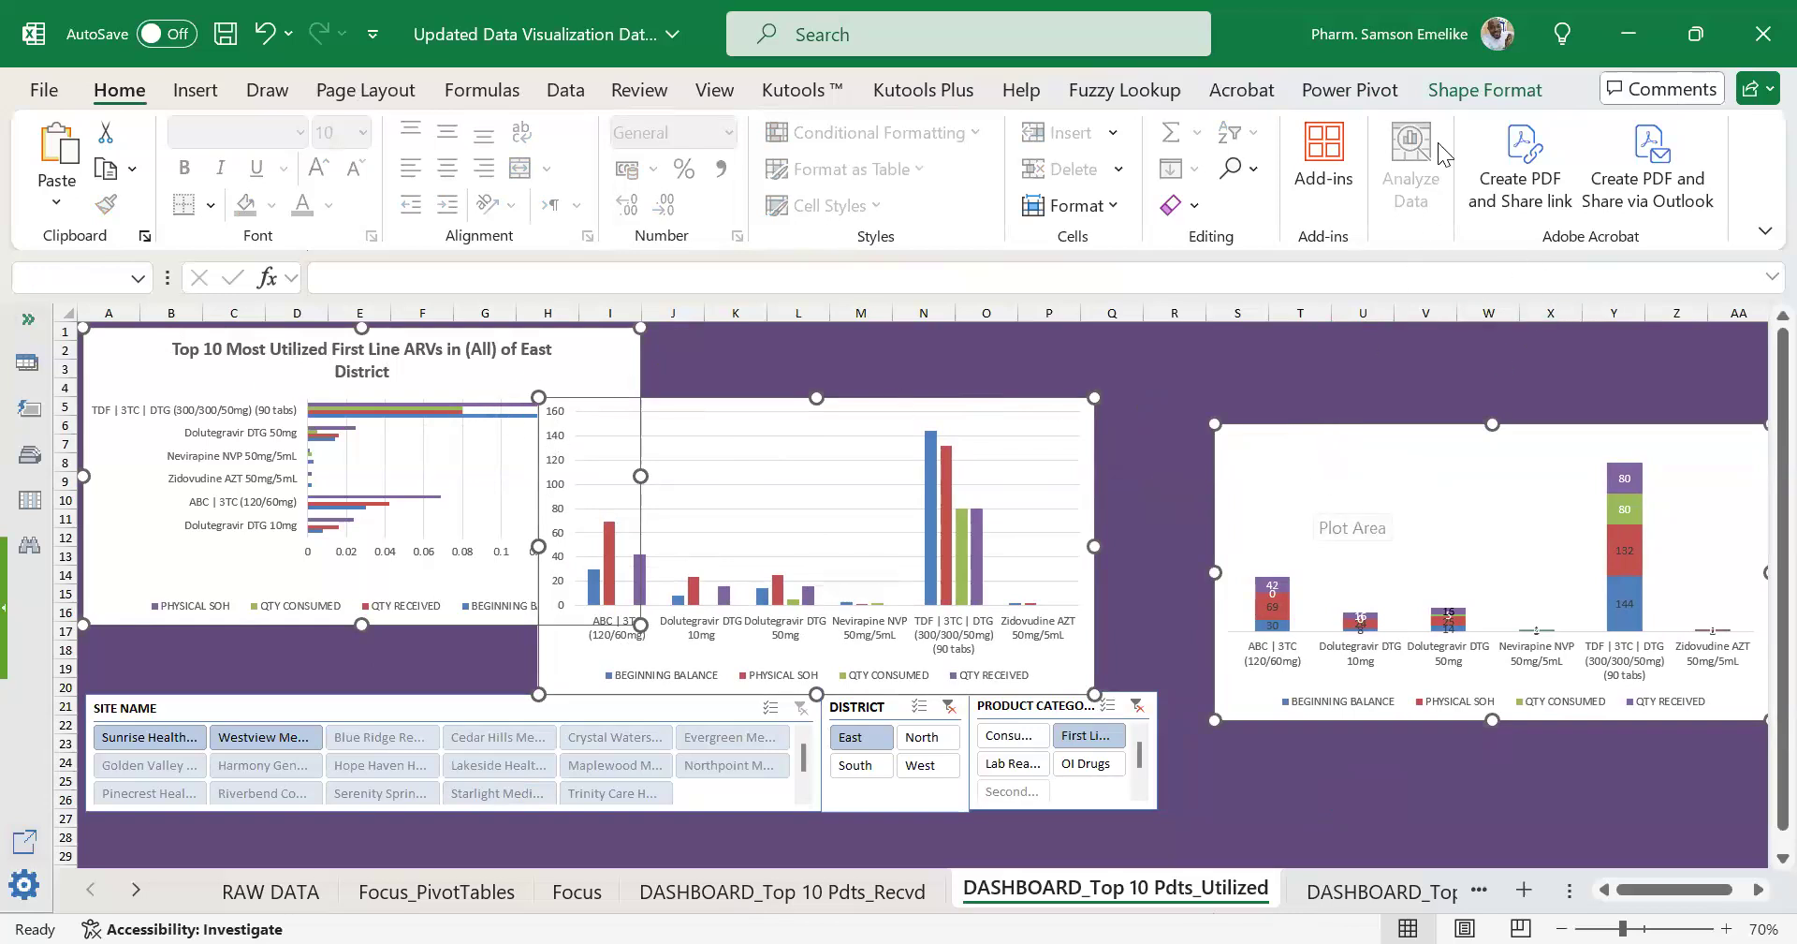
click(1488, 91)
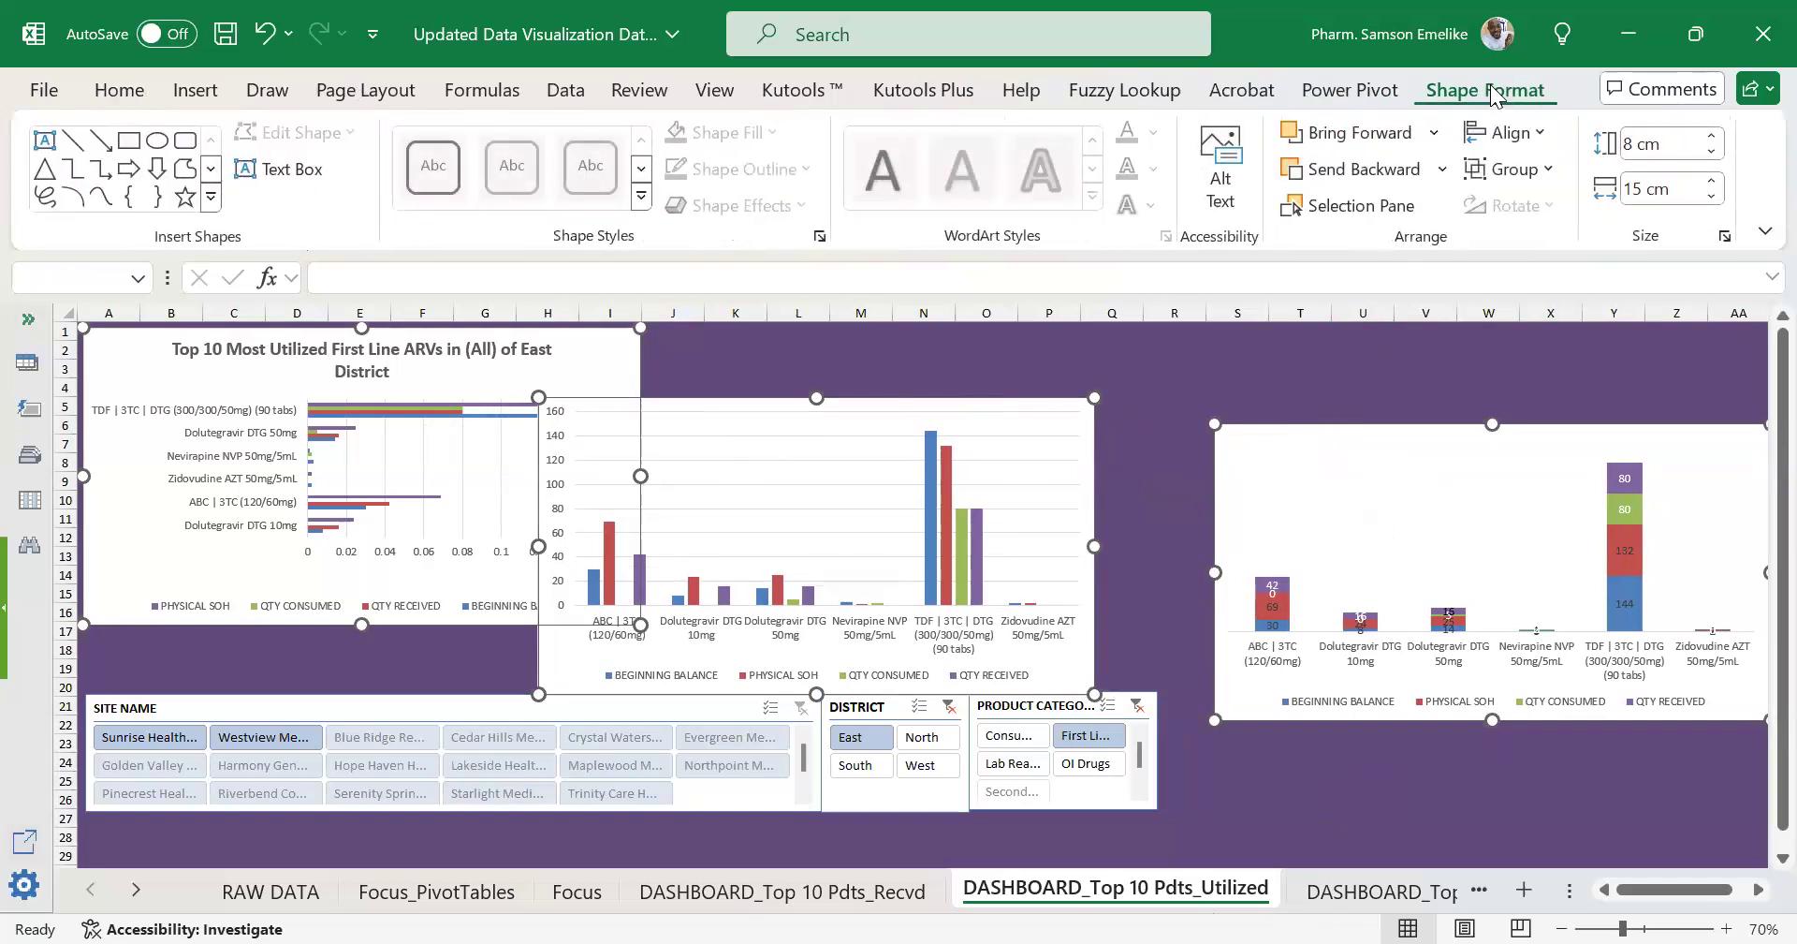
click(1520, 143)
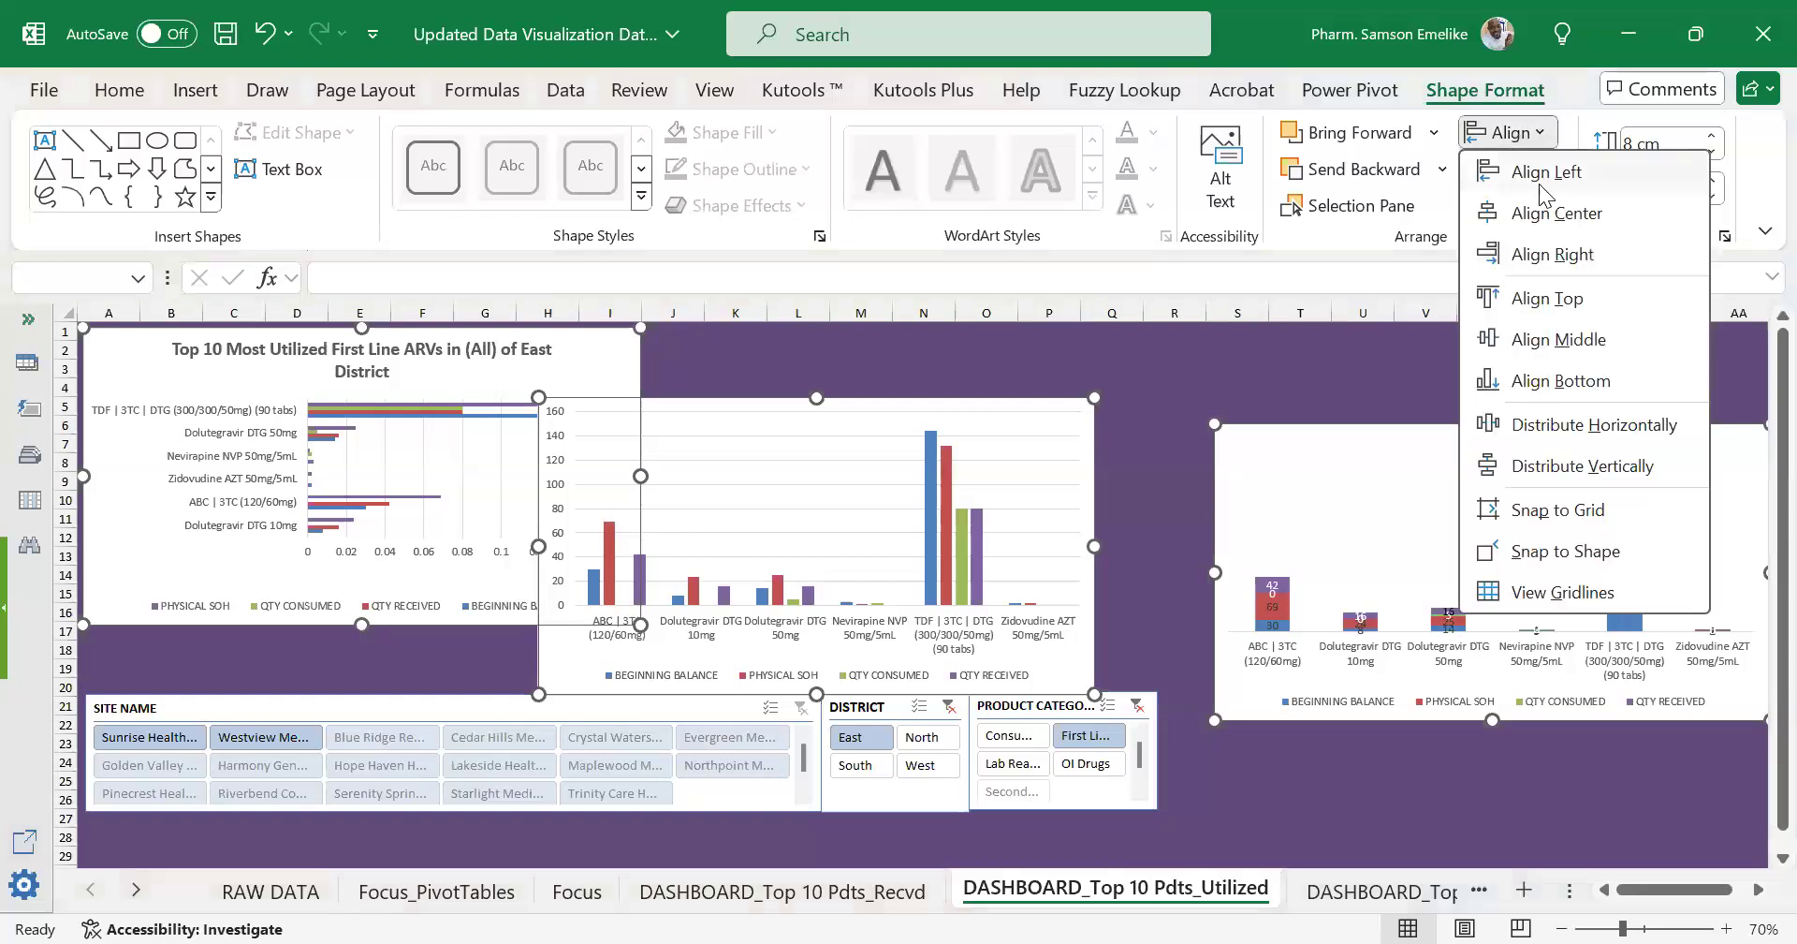
click(1567, 307)
Distribute the three charts evenly in the horizontal direction, and deselect them.
mouse_move(950, 495)
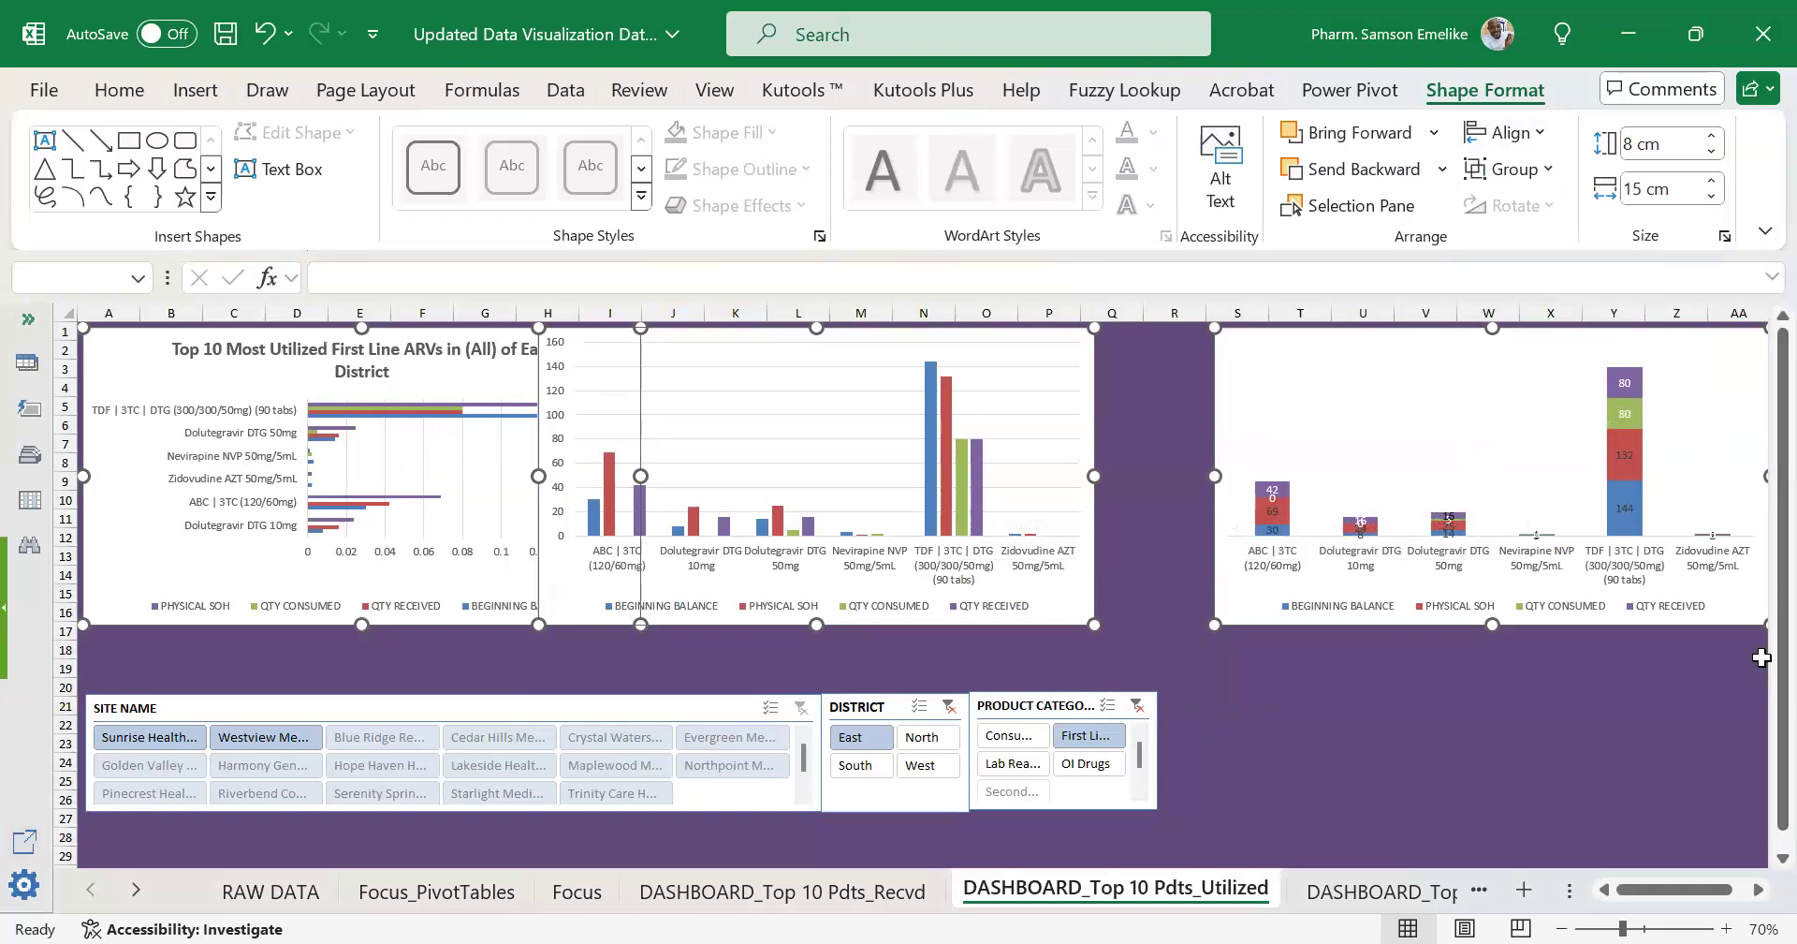
click(1511, 136)
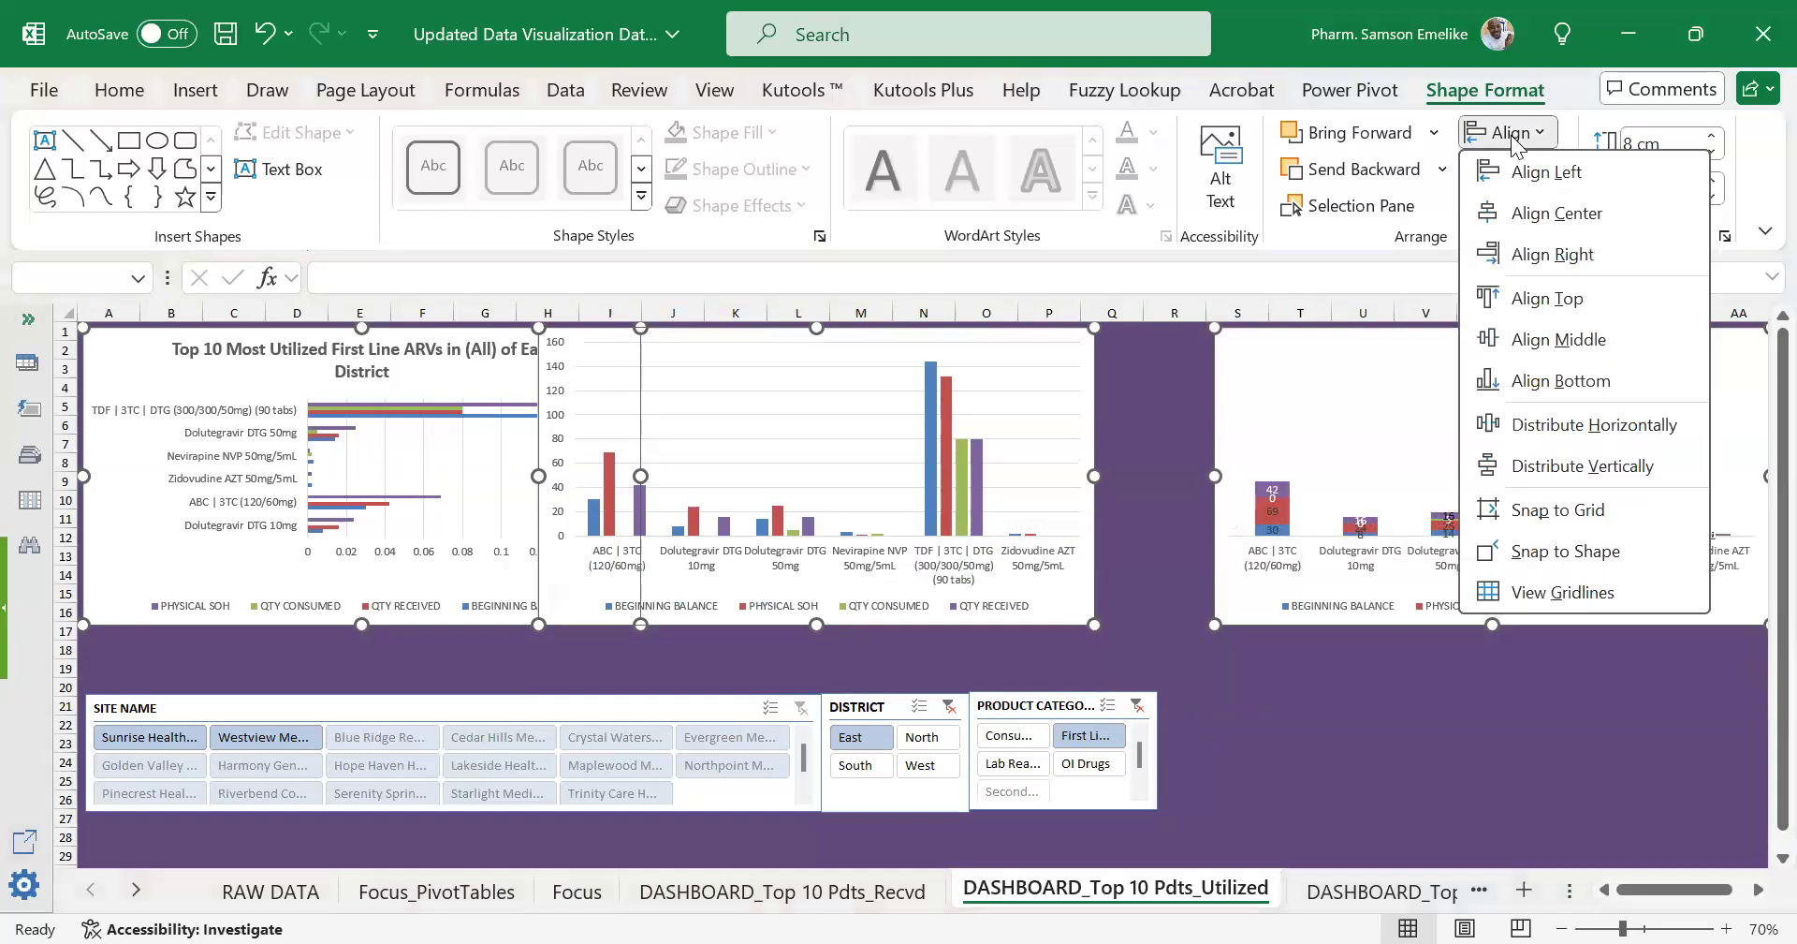
click(1581, 426)
click(1449, 725)
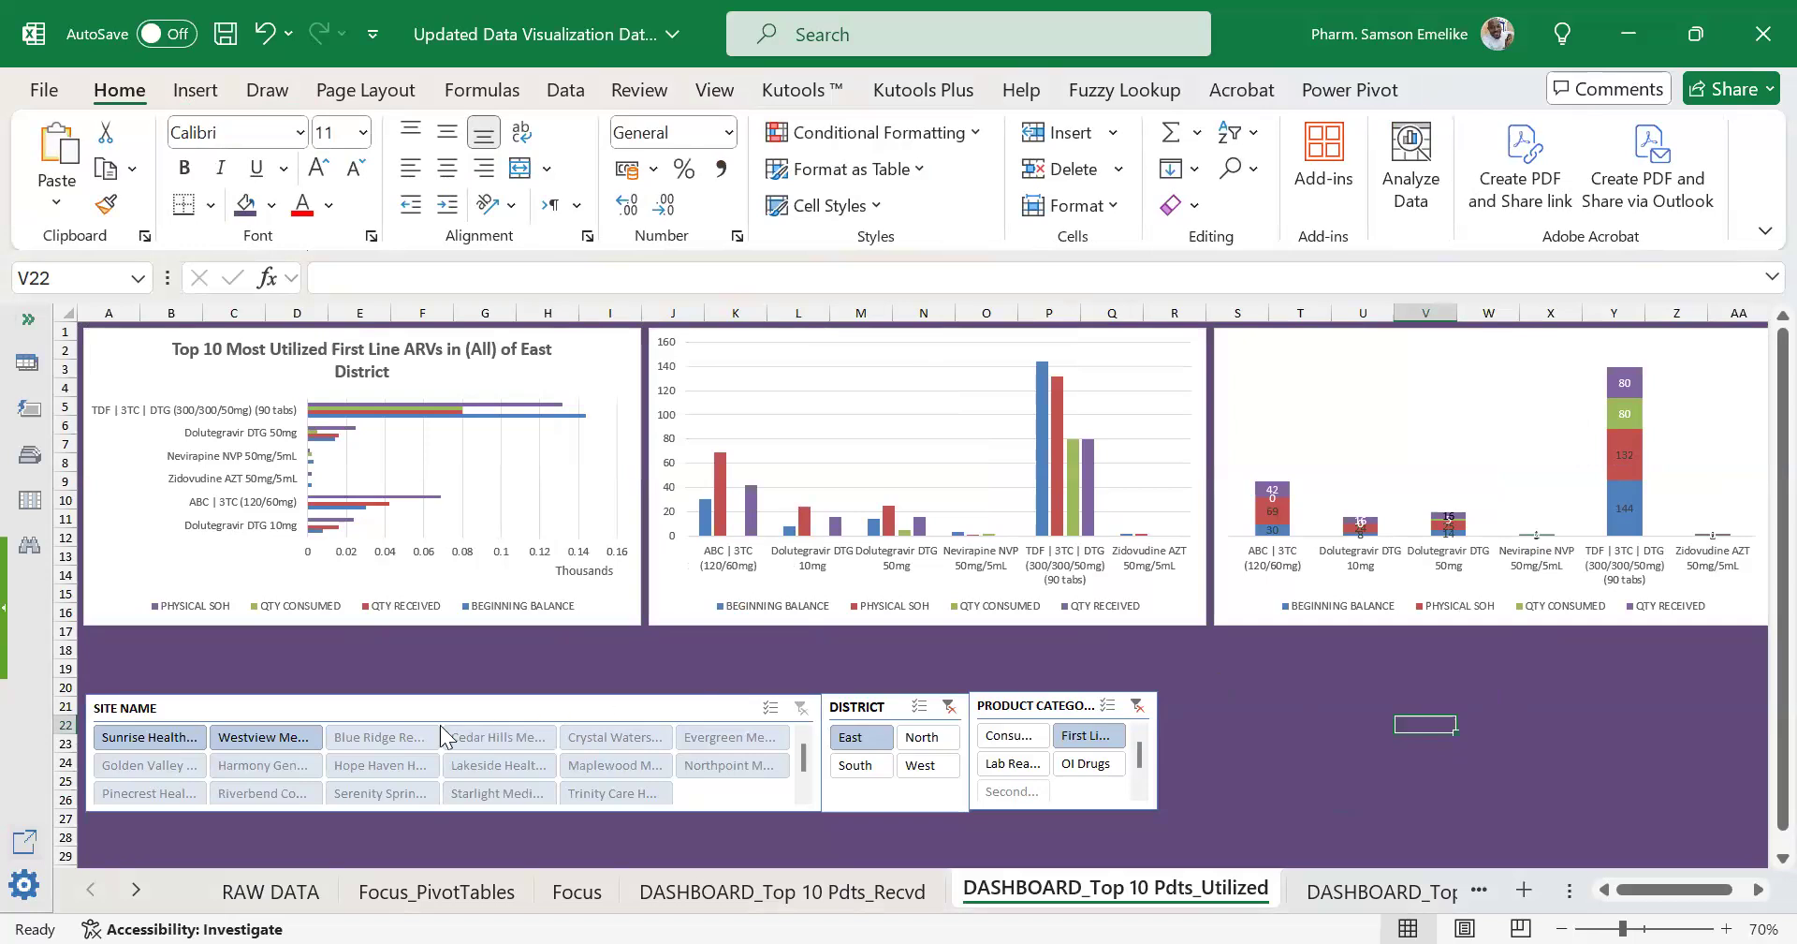
Move the SITE NAME slicer directly below the bar chart and extend its height down to about row 28.
click(315, 708)
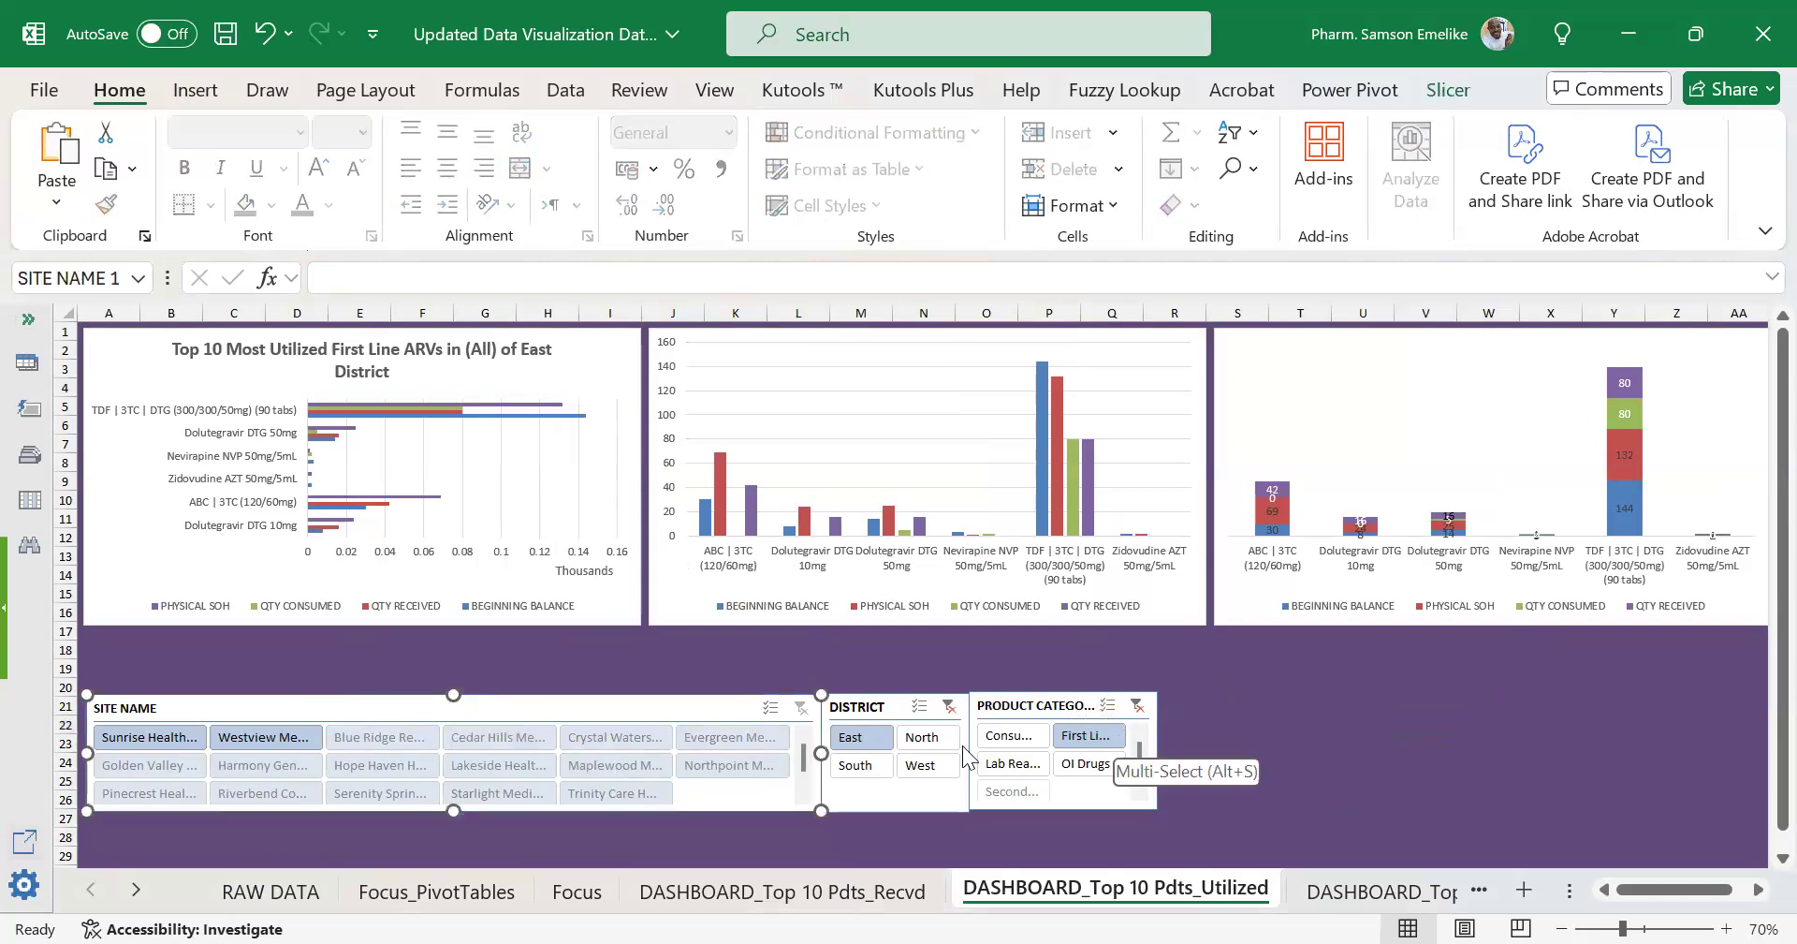
drag(581, 707, 578, 641)
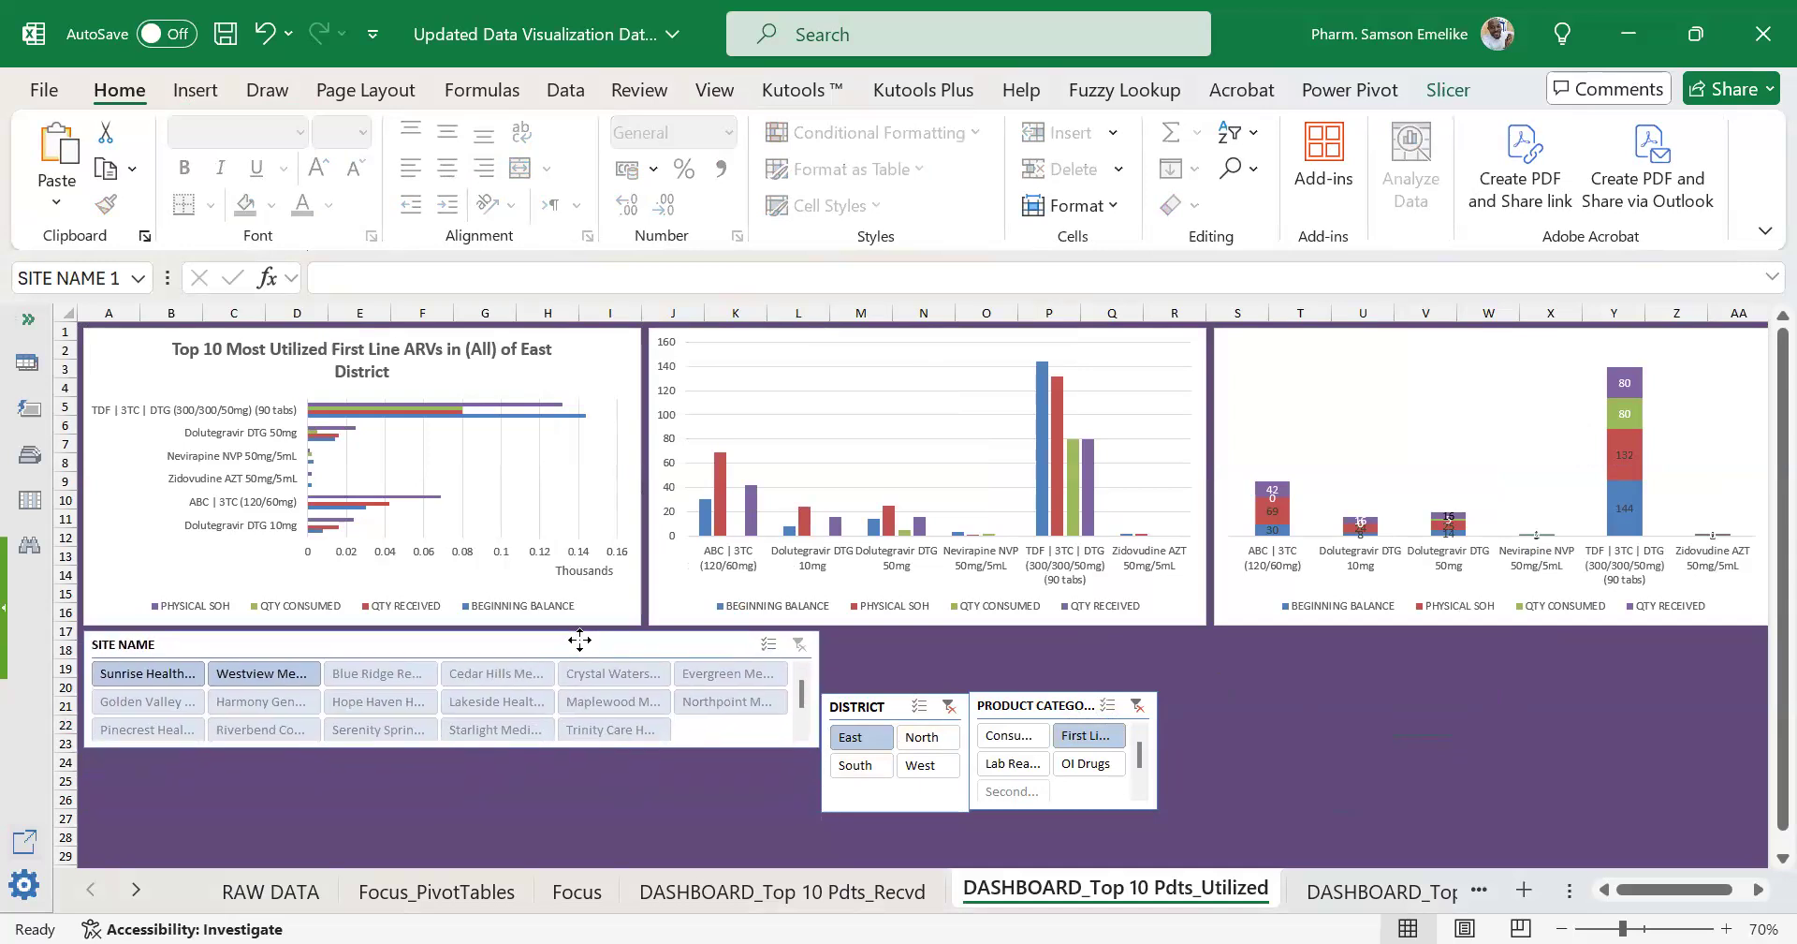
drag(451, 746, 454, 849)
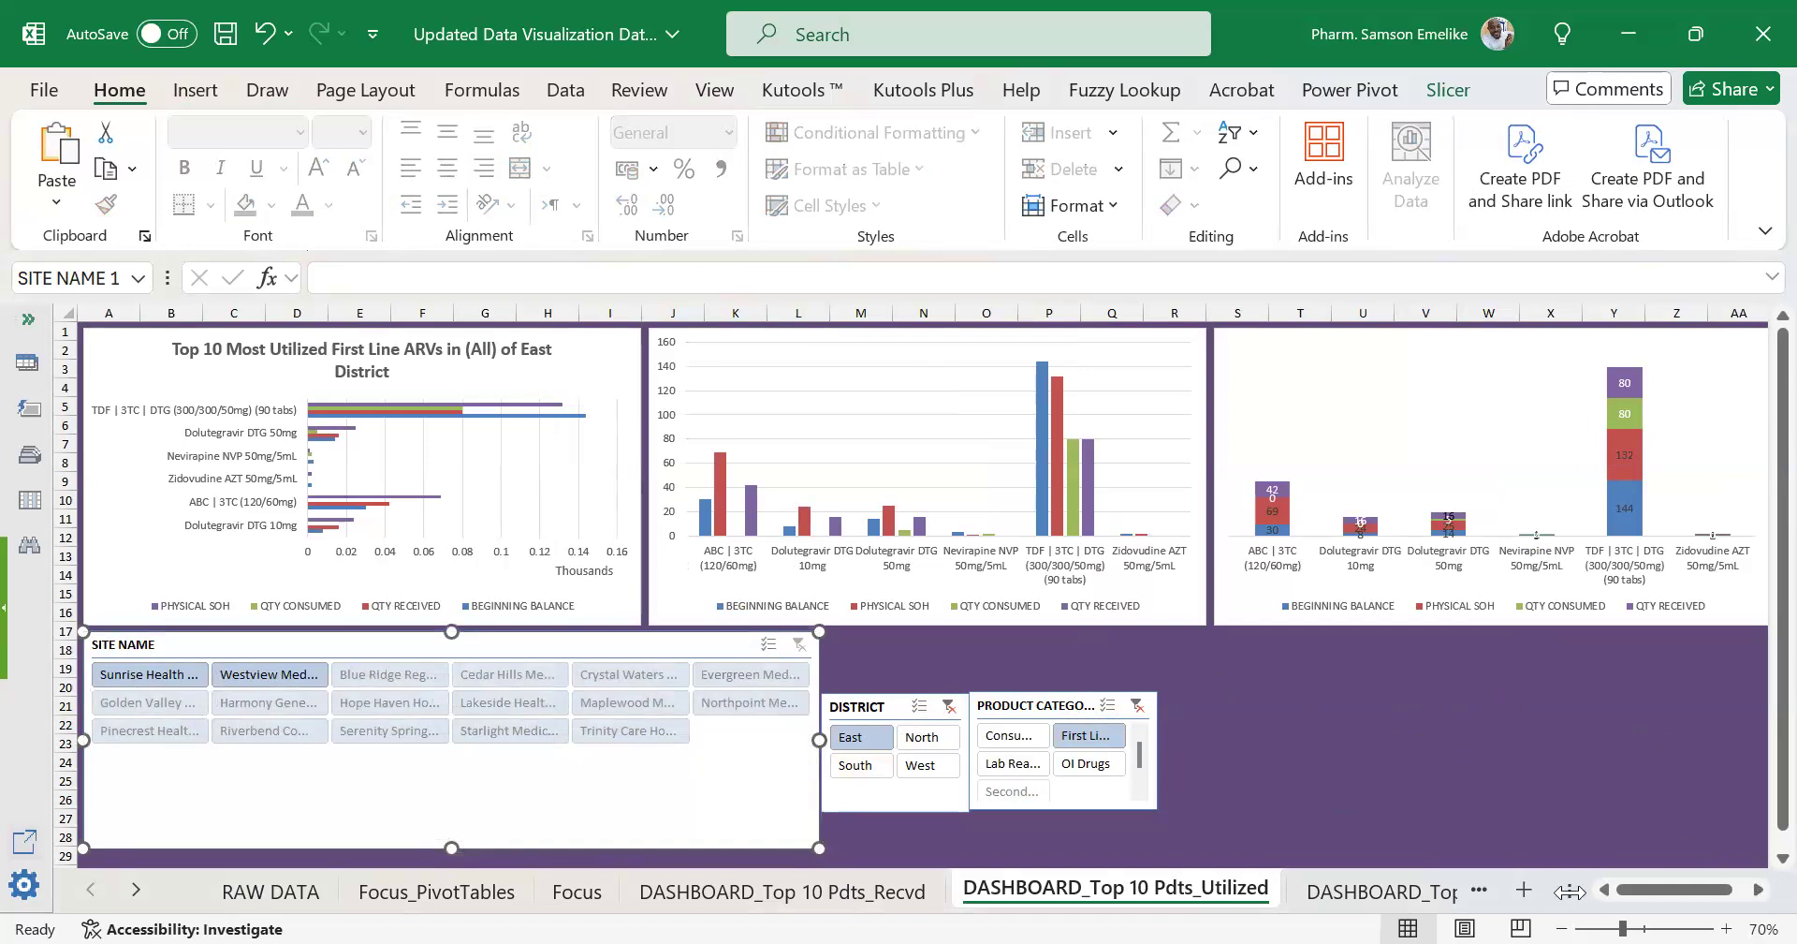
Set the DISTRICT and PRODUCT CATEGORY slicers aside below the stacked column chart, clearing the space beside the SITE NAME slicer.
drag(1570, 891, 1477, 890)
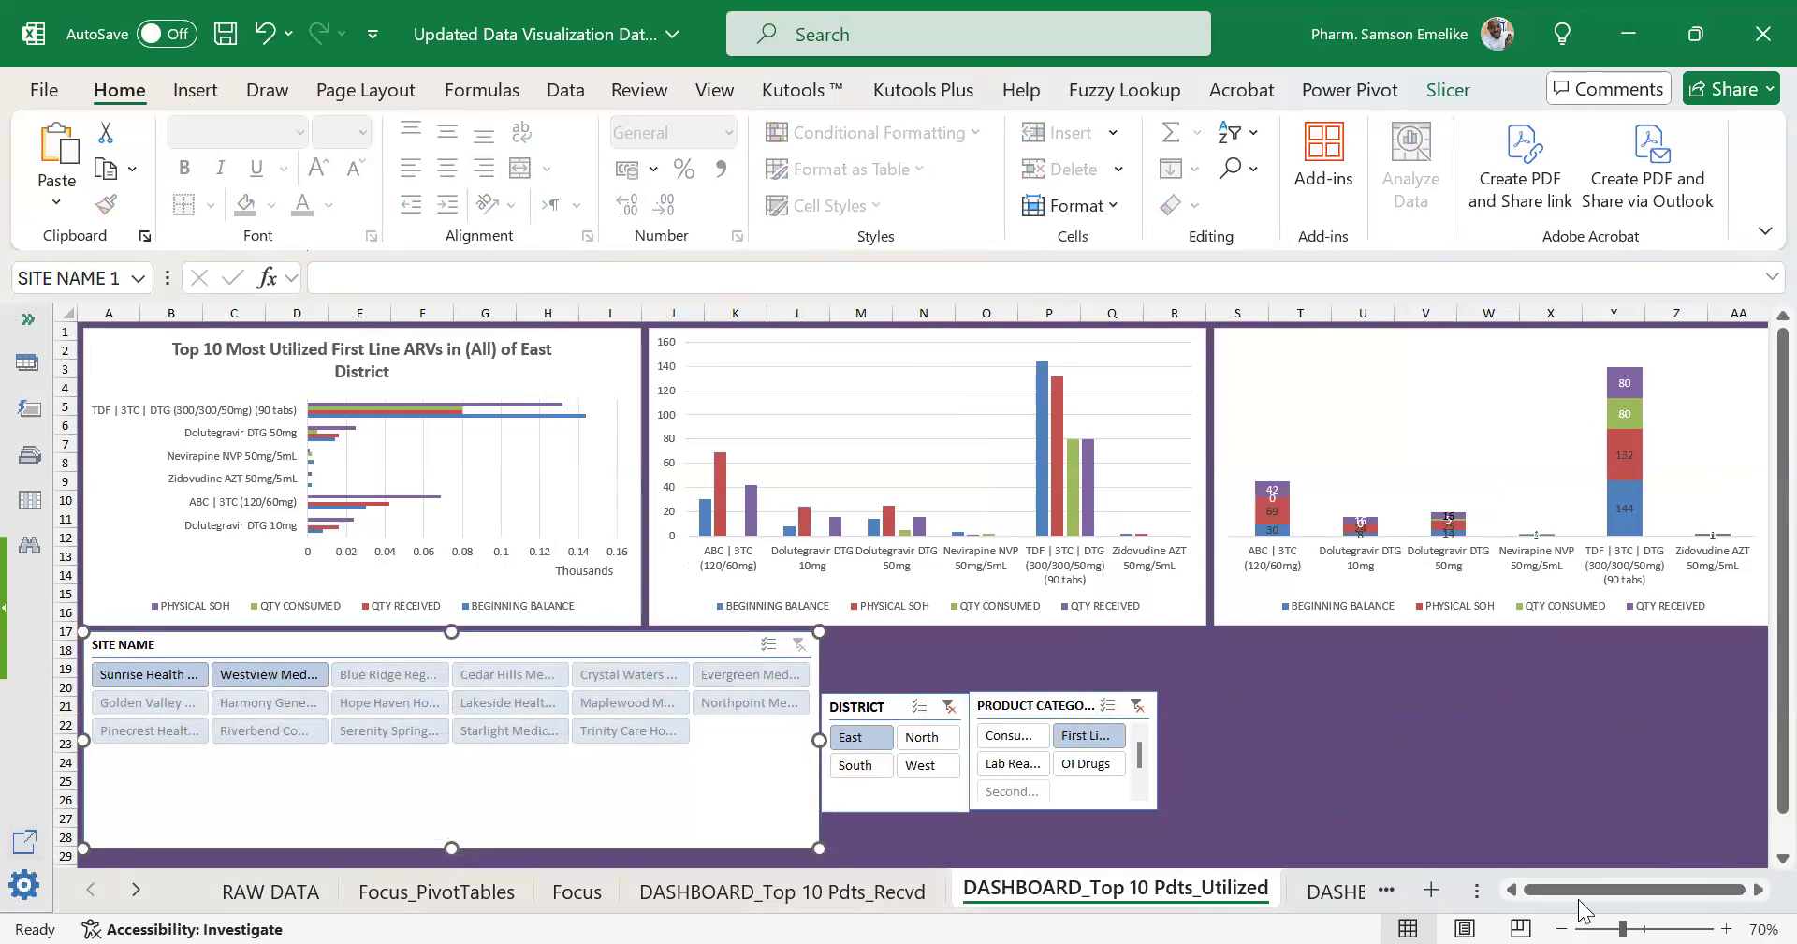
click(1563, 928)
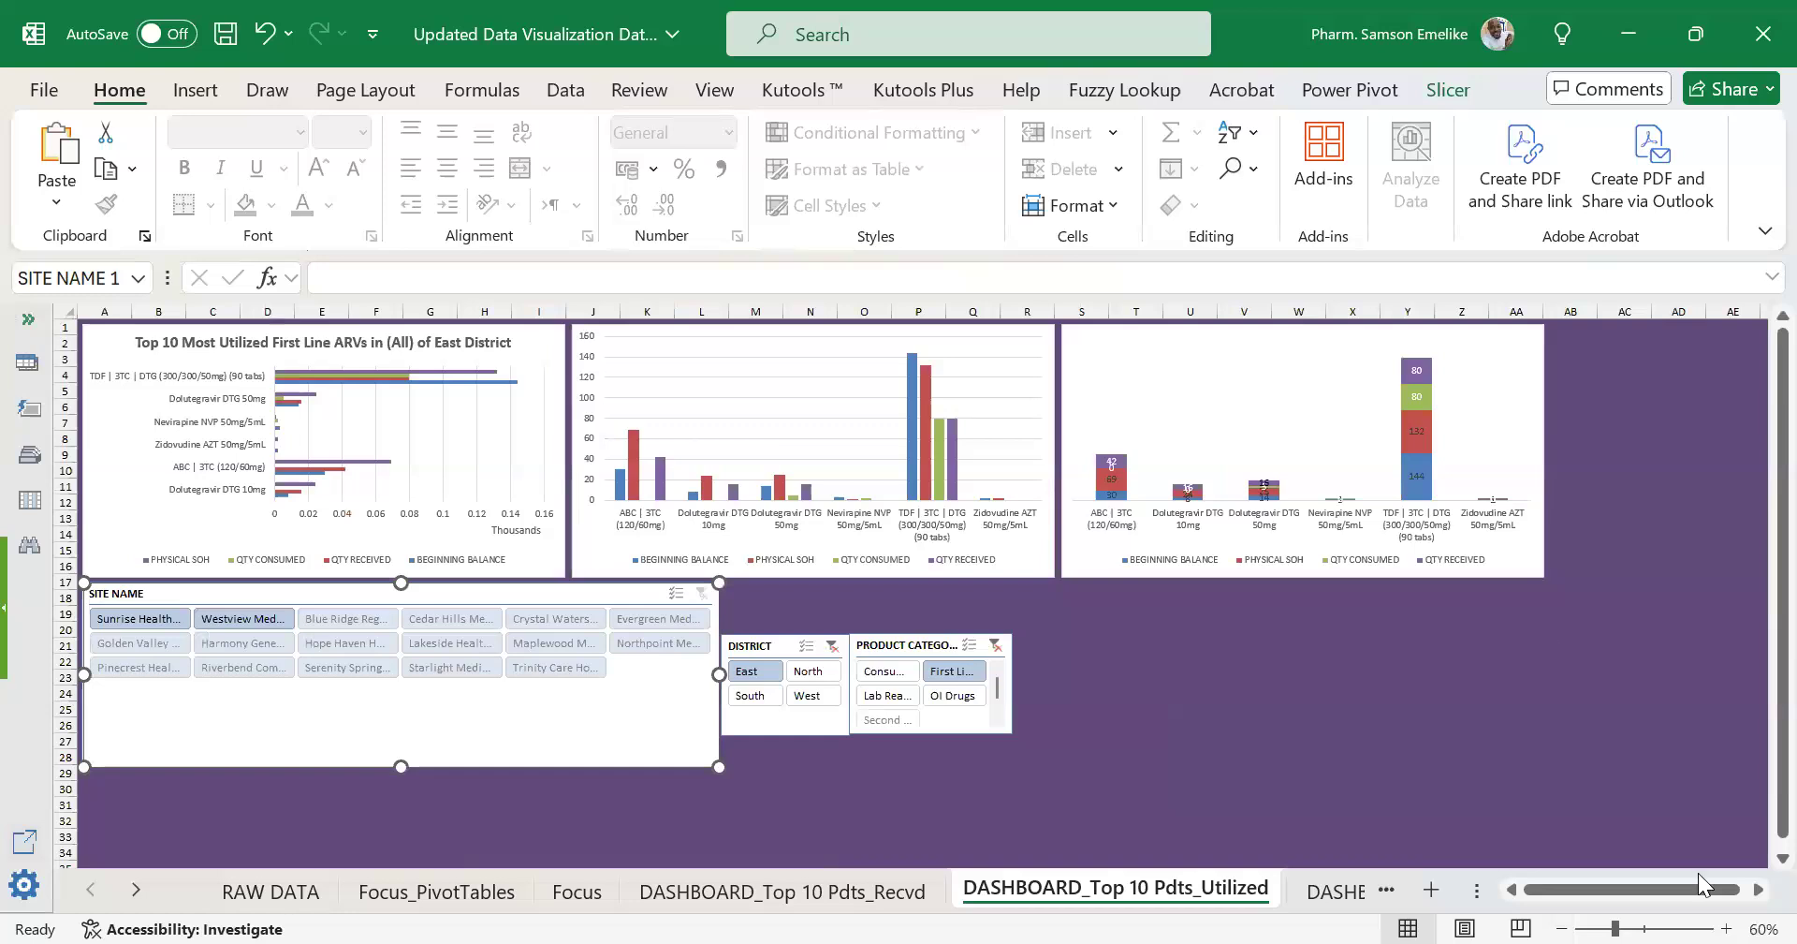
drag(789, 668, 1571, 647)
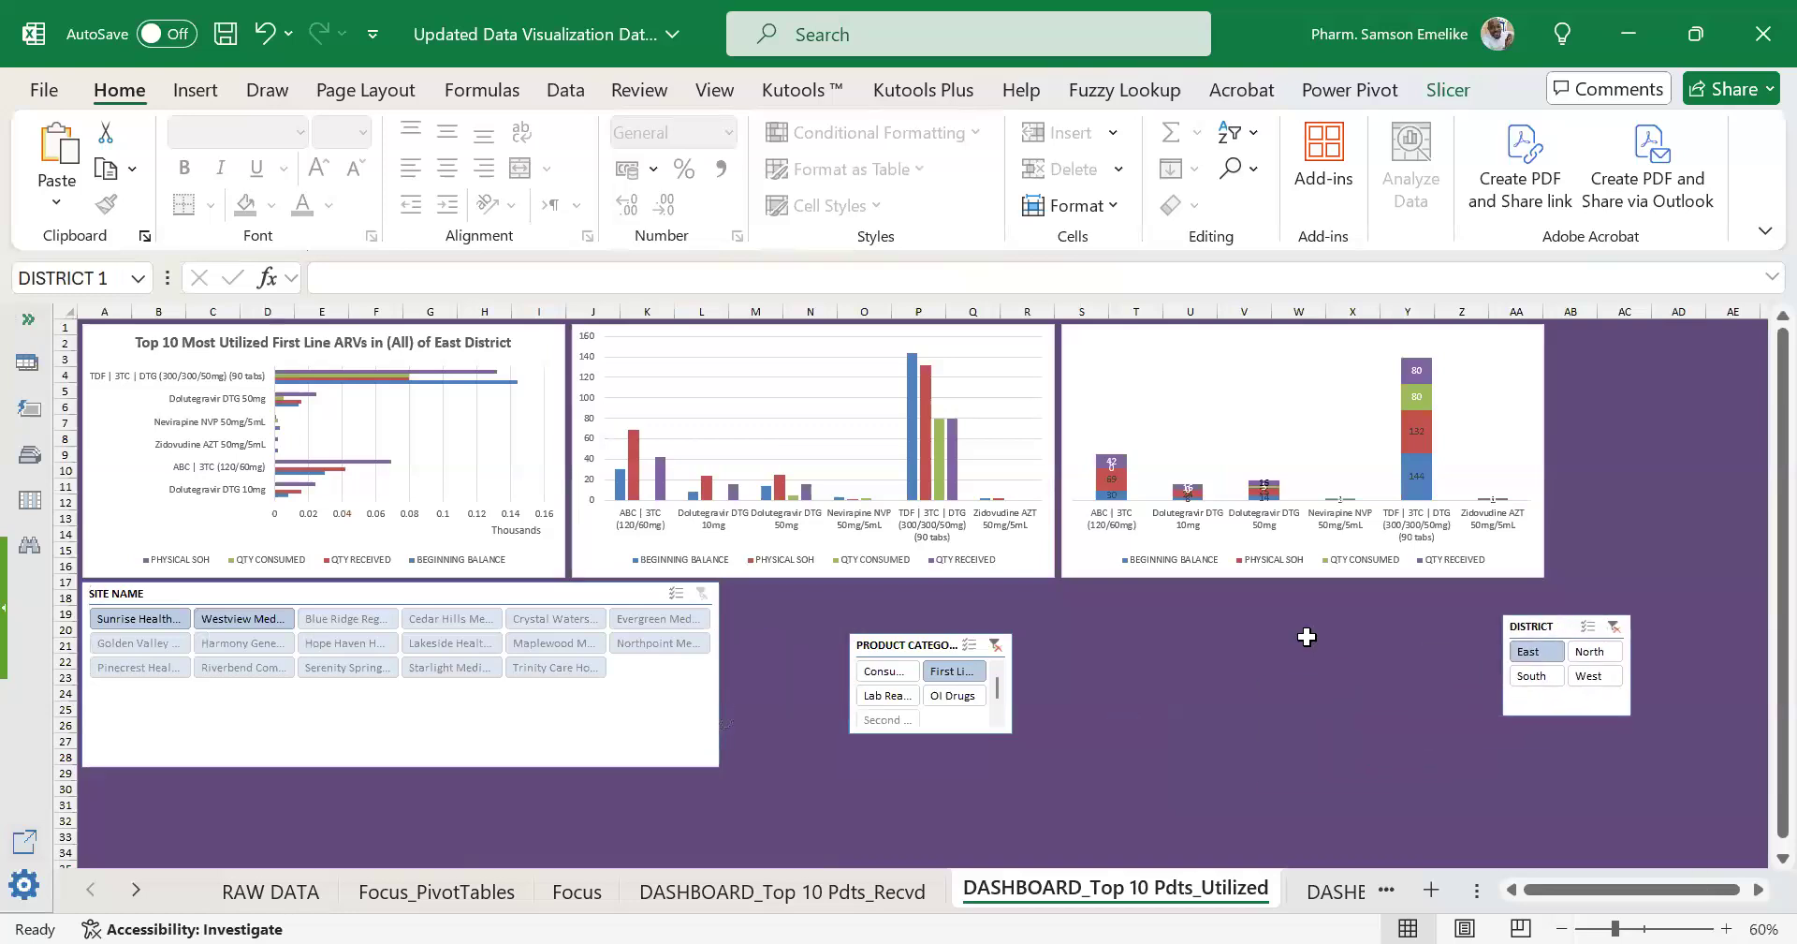
drag(1006, 671, 1473, 768)
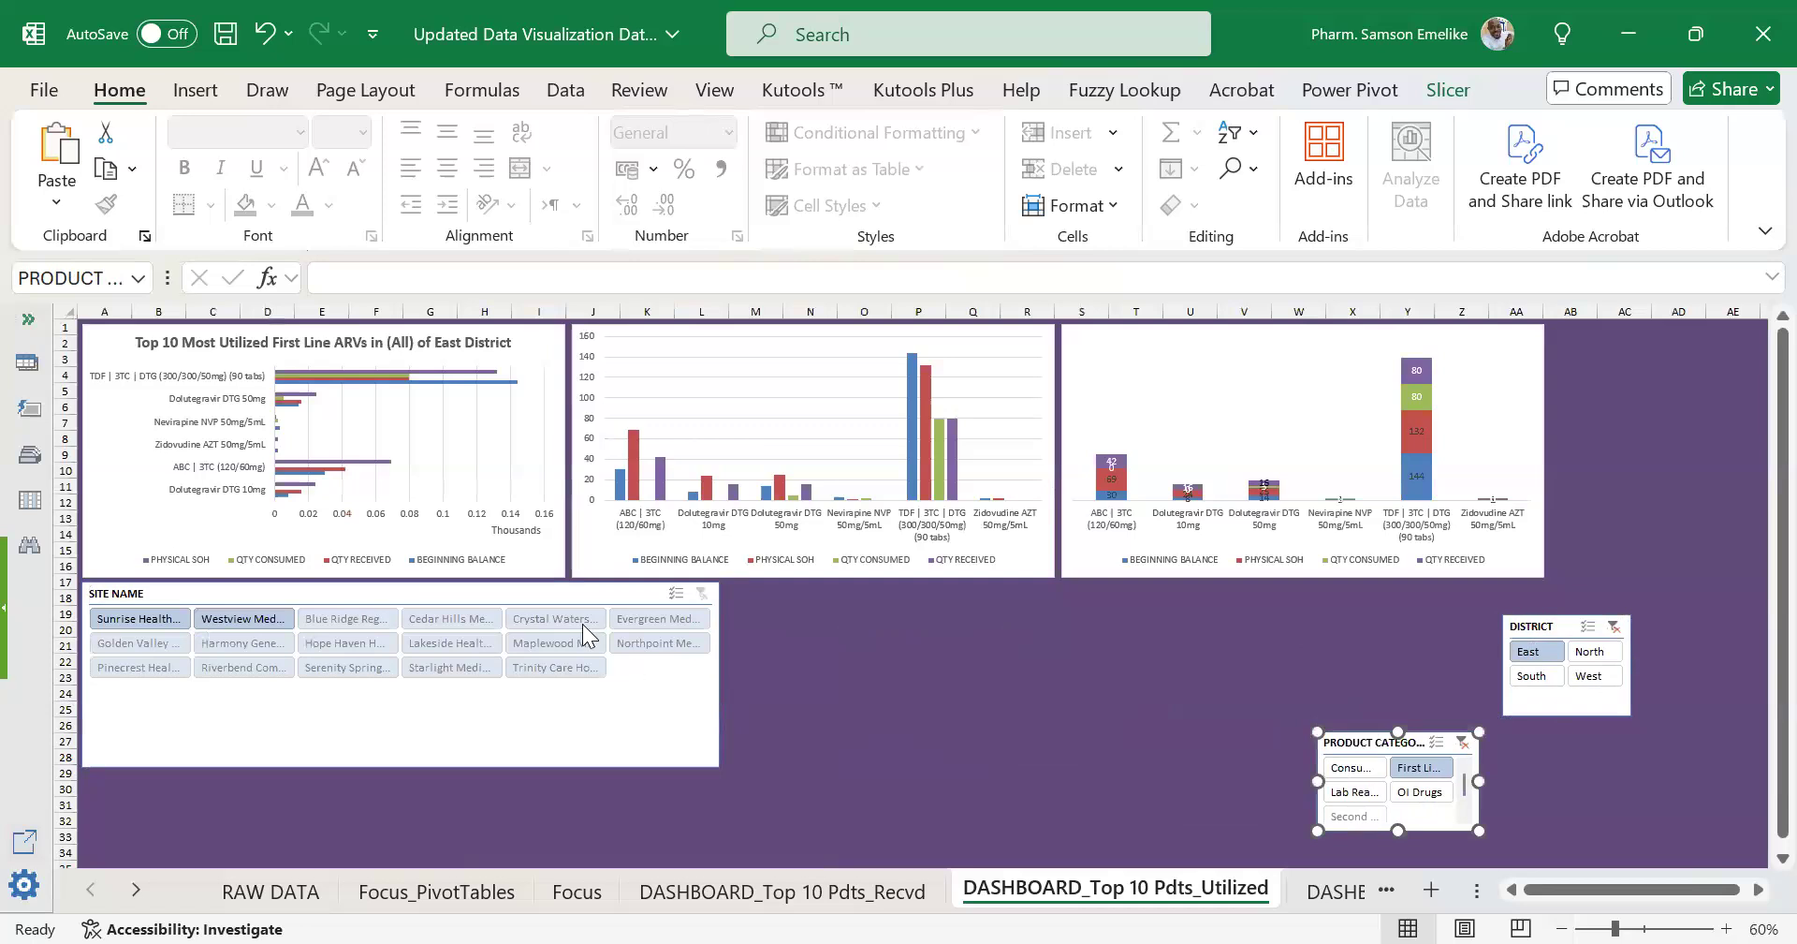
Widen the SITE NAME slicer to about 37.42 cm and arrange its buttons in 3 columns.
click(581, 594)
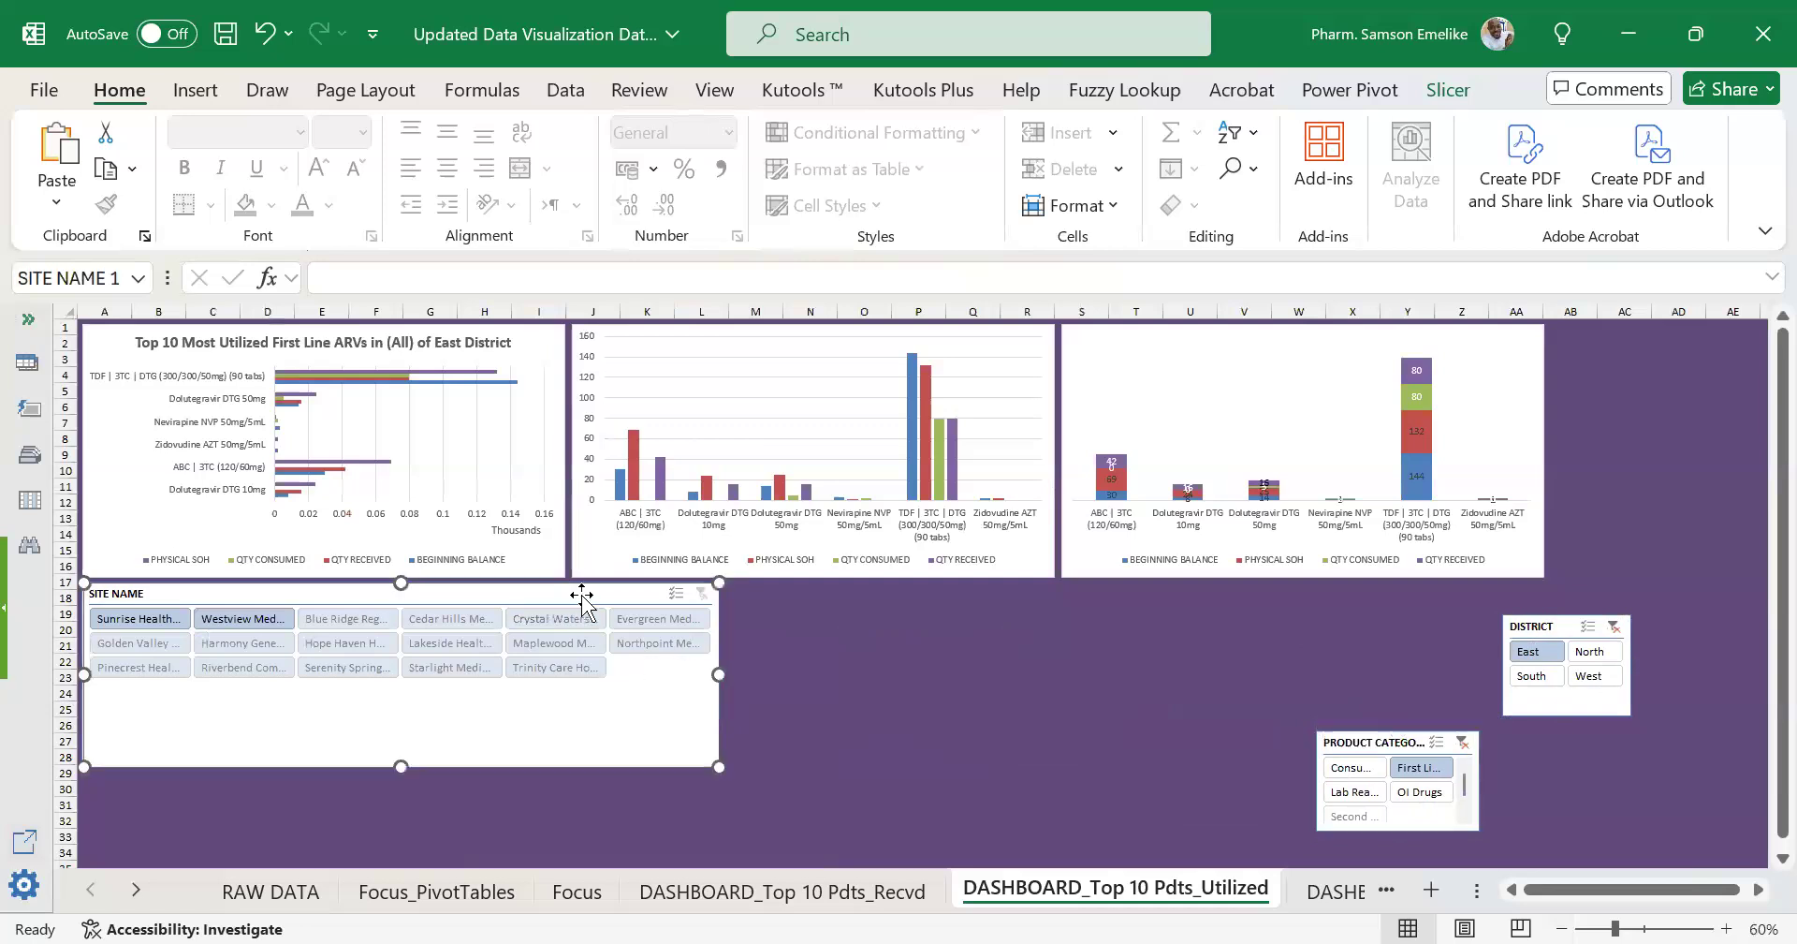
click(1449, 91)
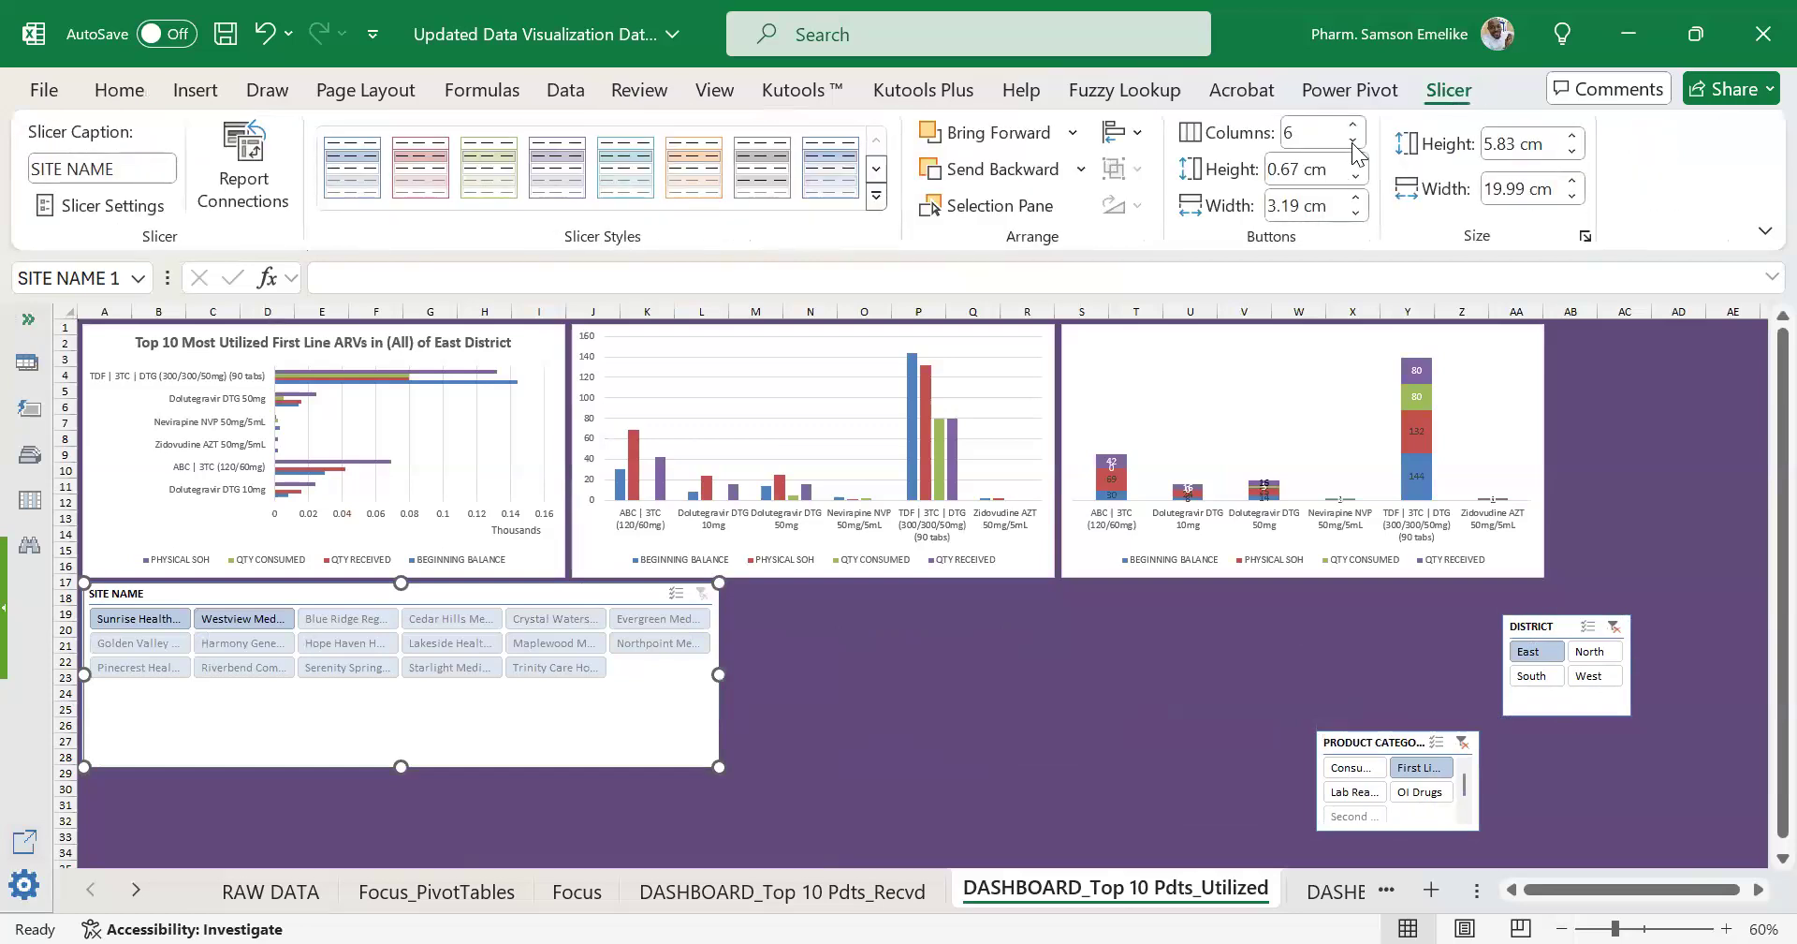
click(1352, 139)
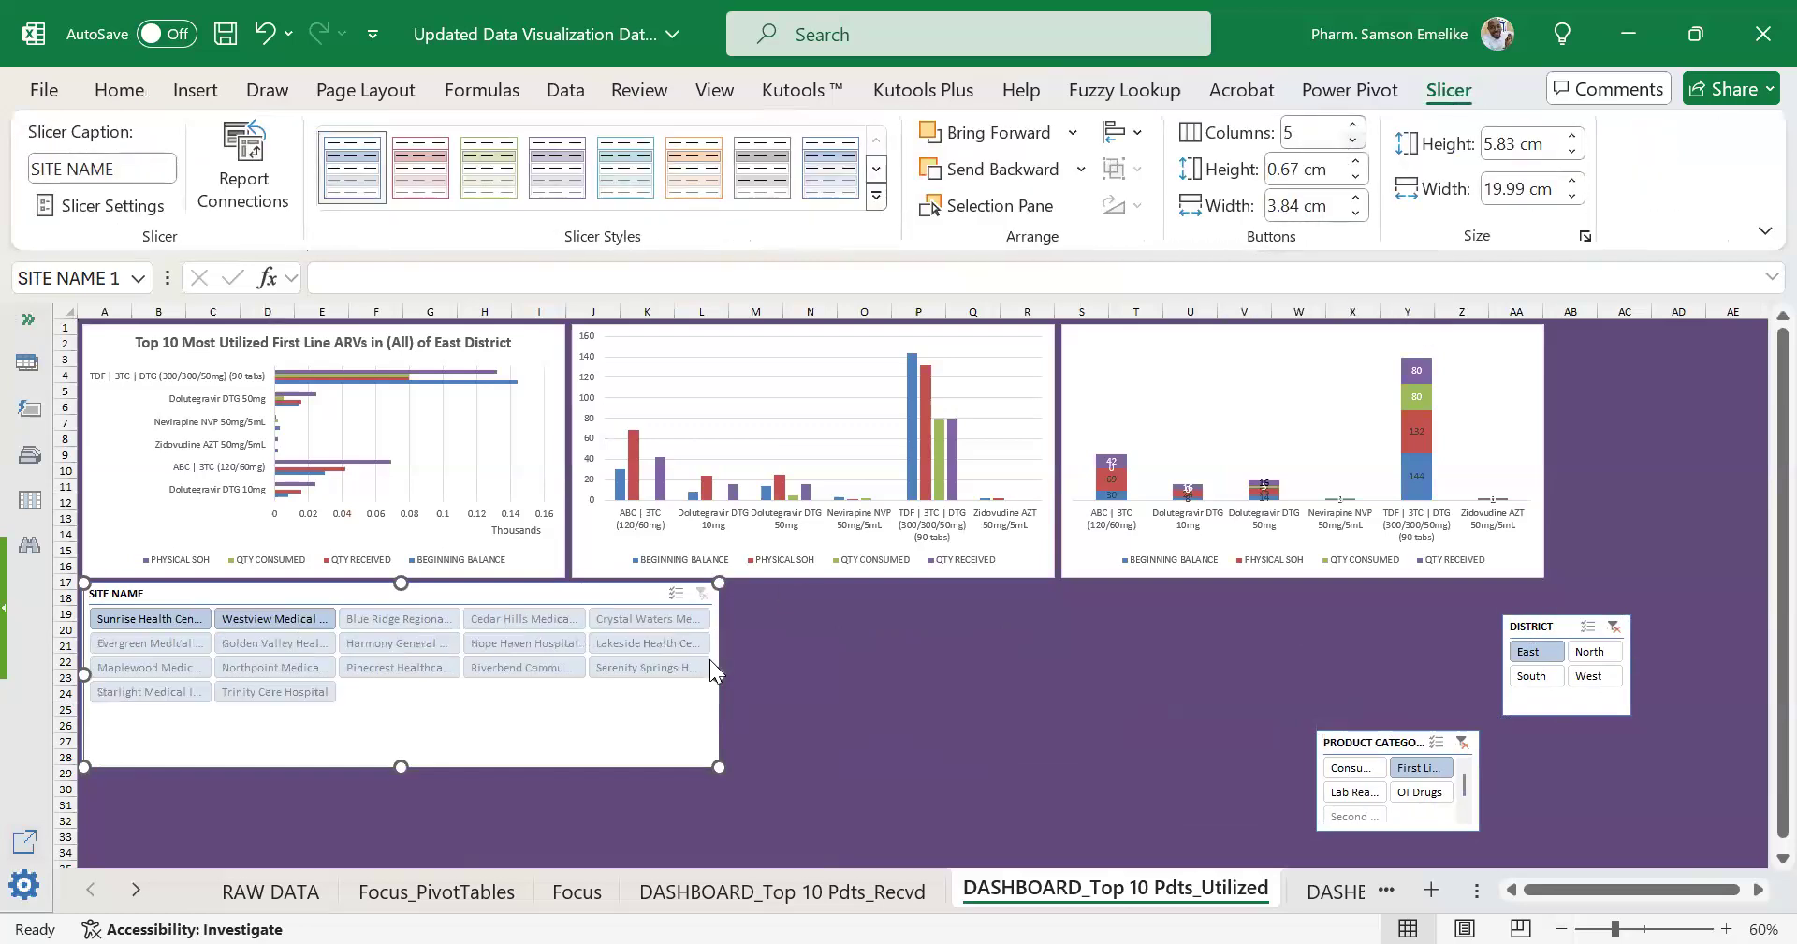
drag(1246, 613, 1275, 608)
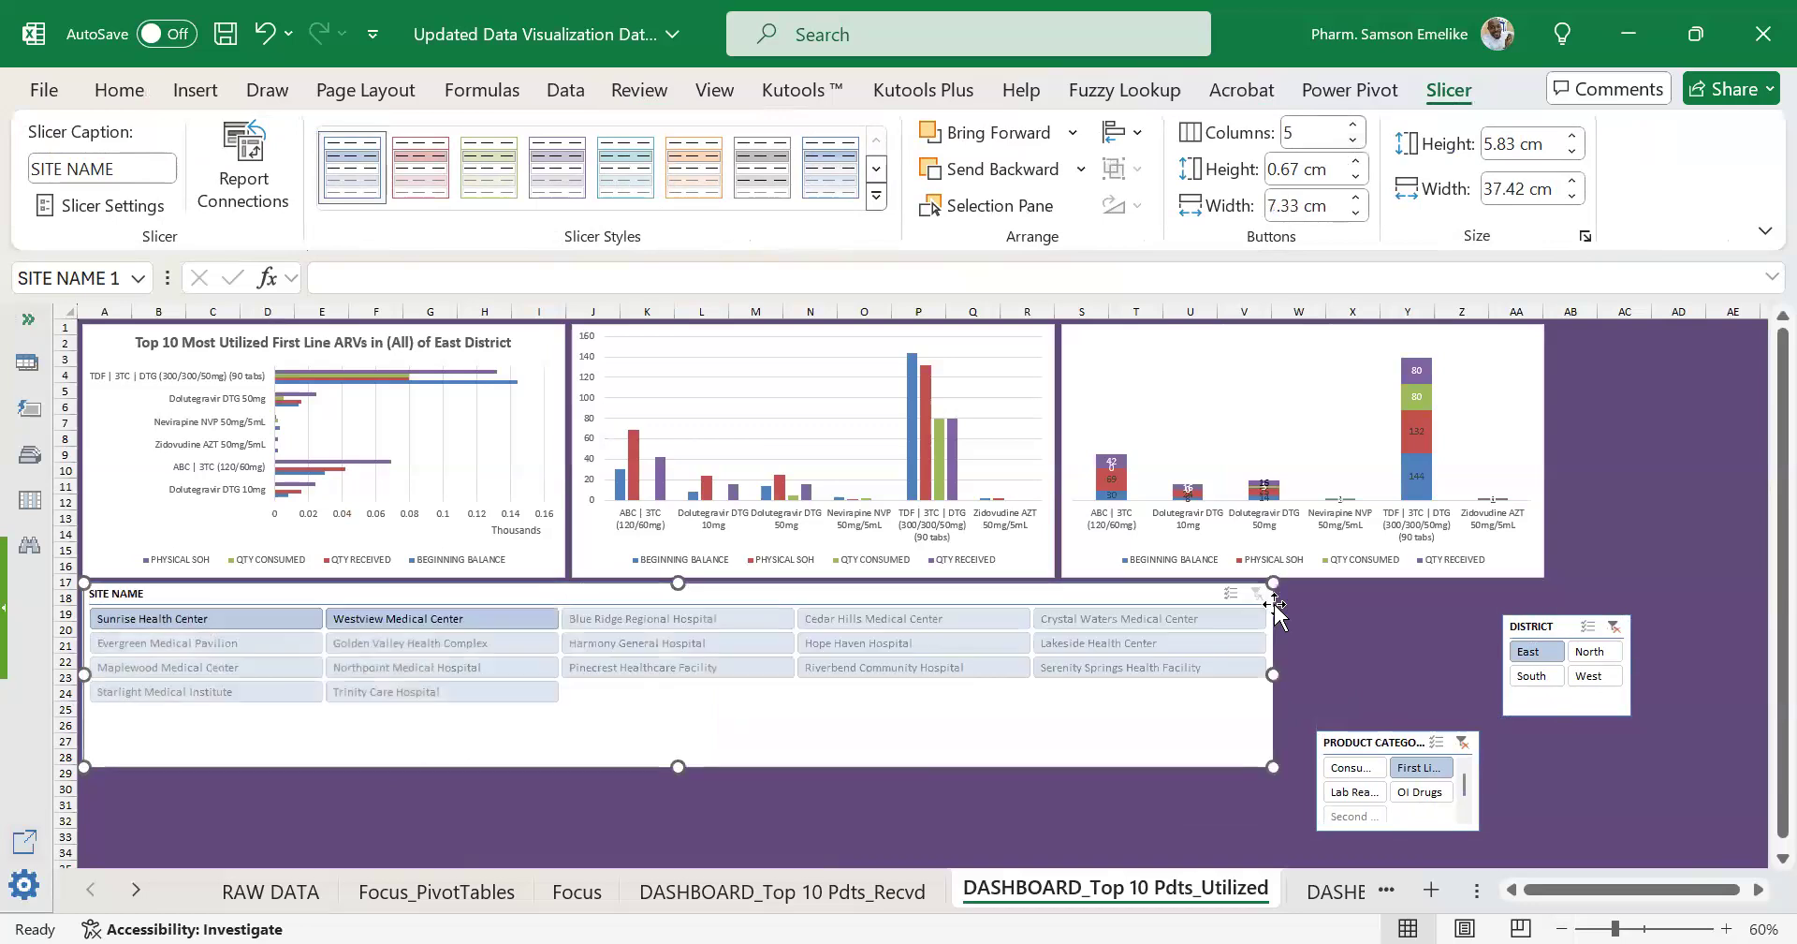
click(1355, 142)
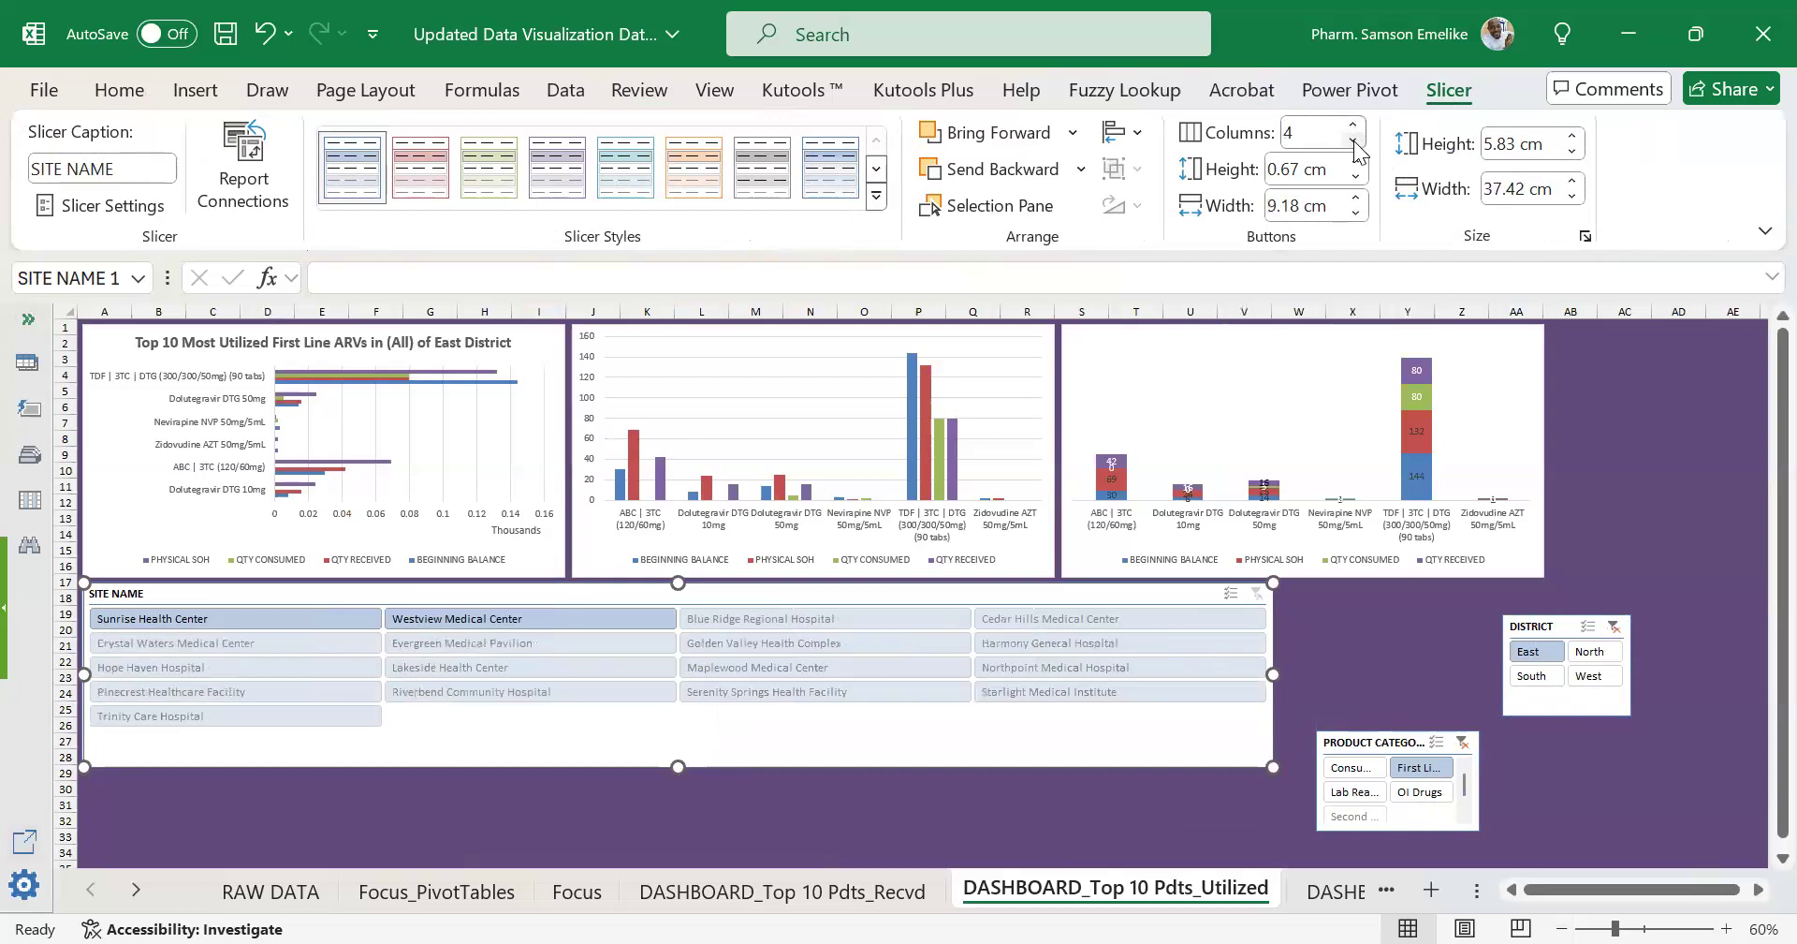
click(1356, 142)
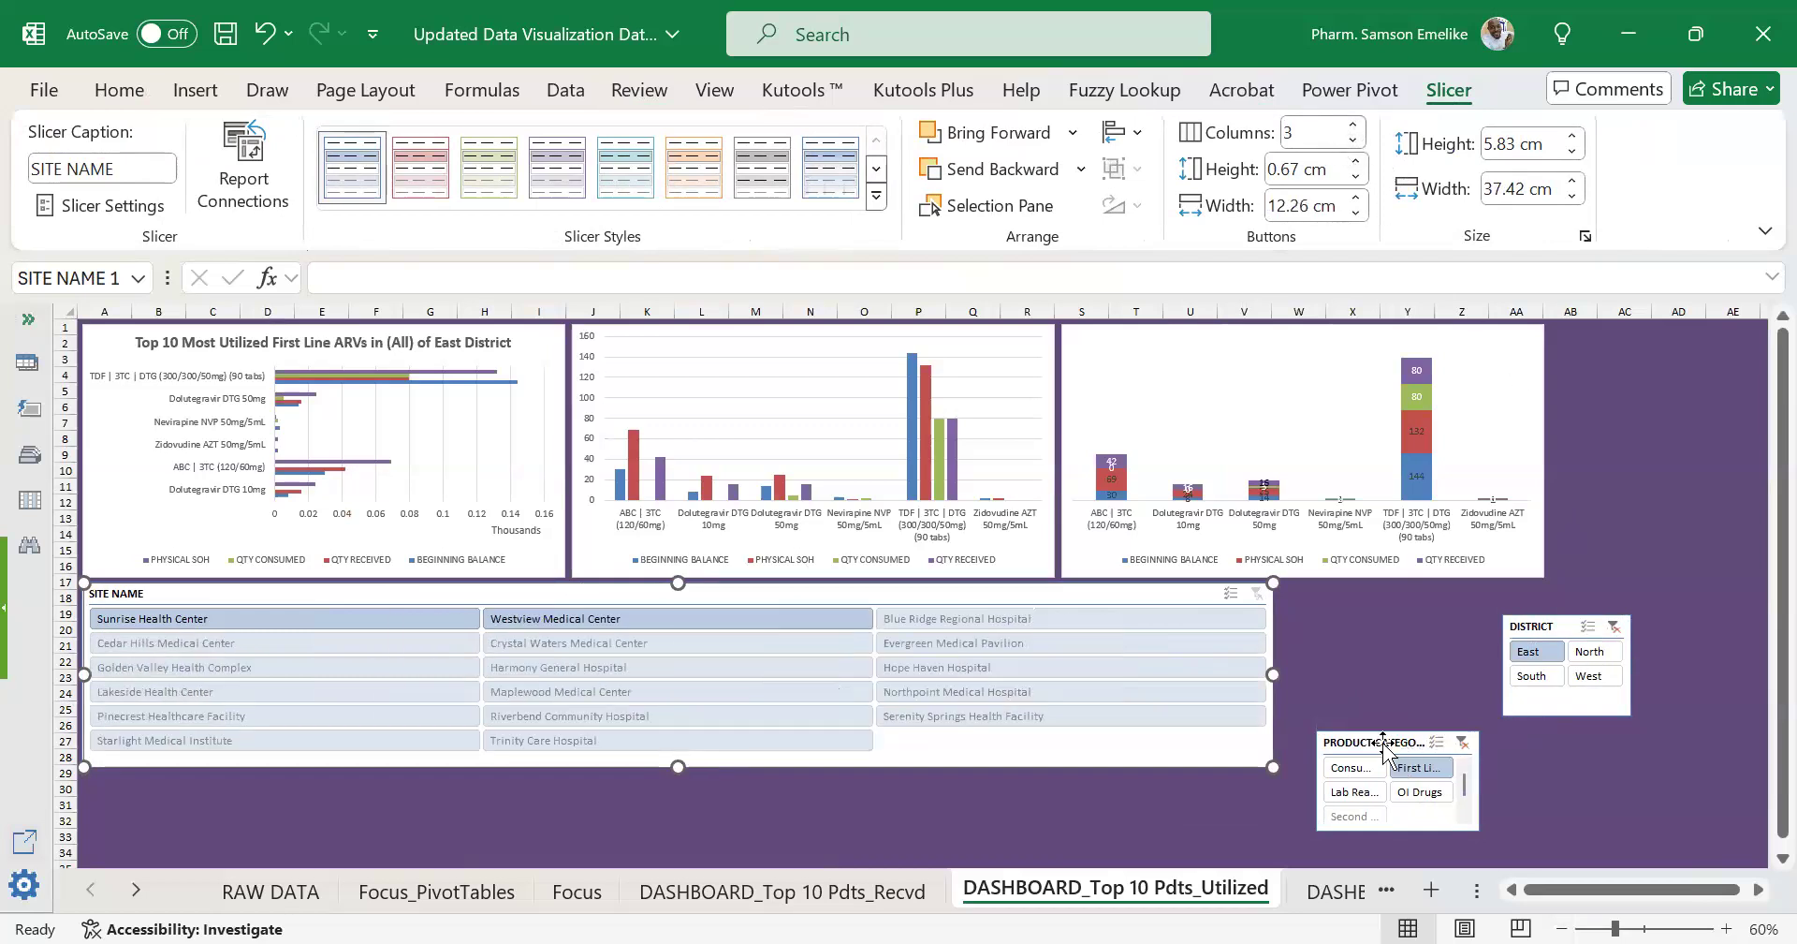
Place the PRODUCT CATEGORY and DISTRICT slicers side by side next to the SITE NAME slicer, and narrow the SITE NAME slicer to about 36.01 cm.
drag(1383, 741, 1342, 595)
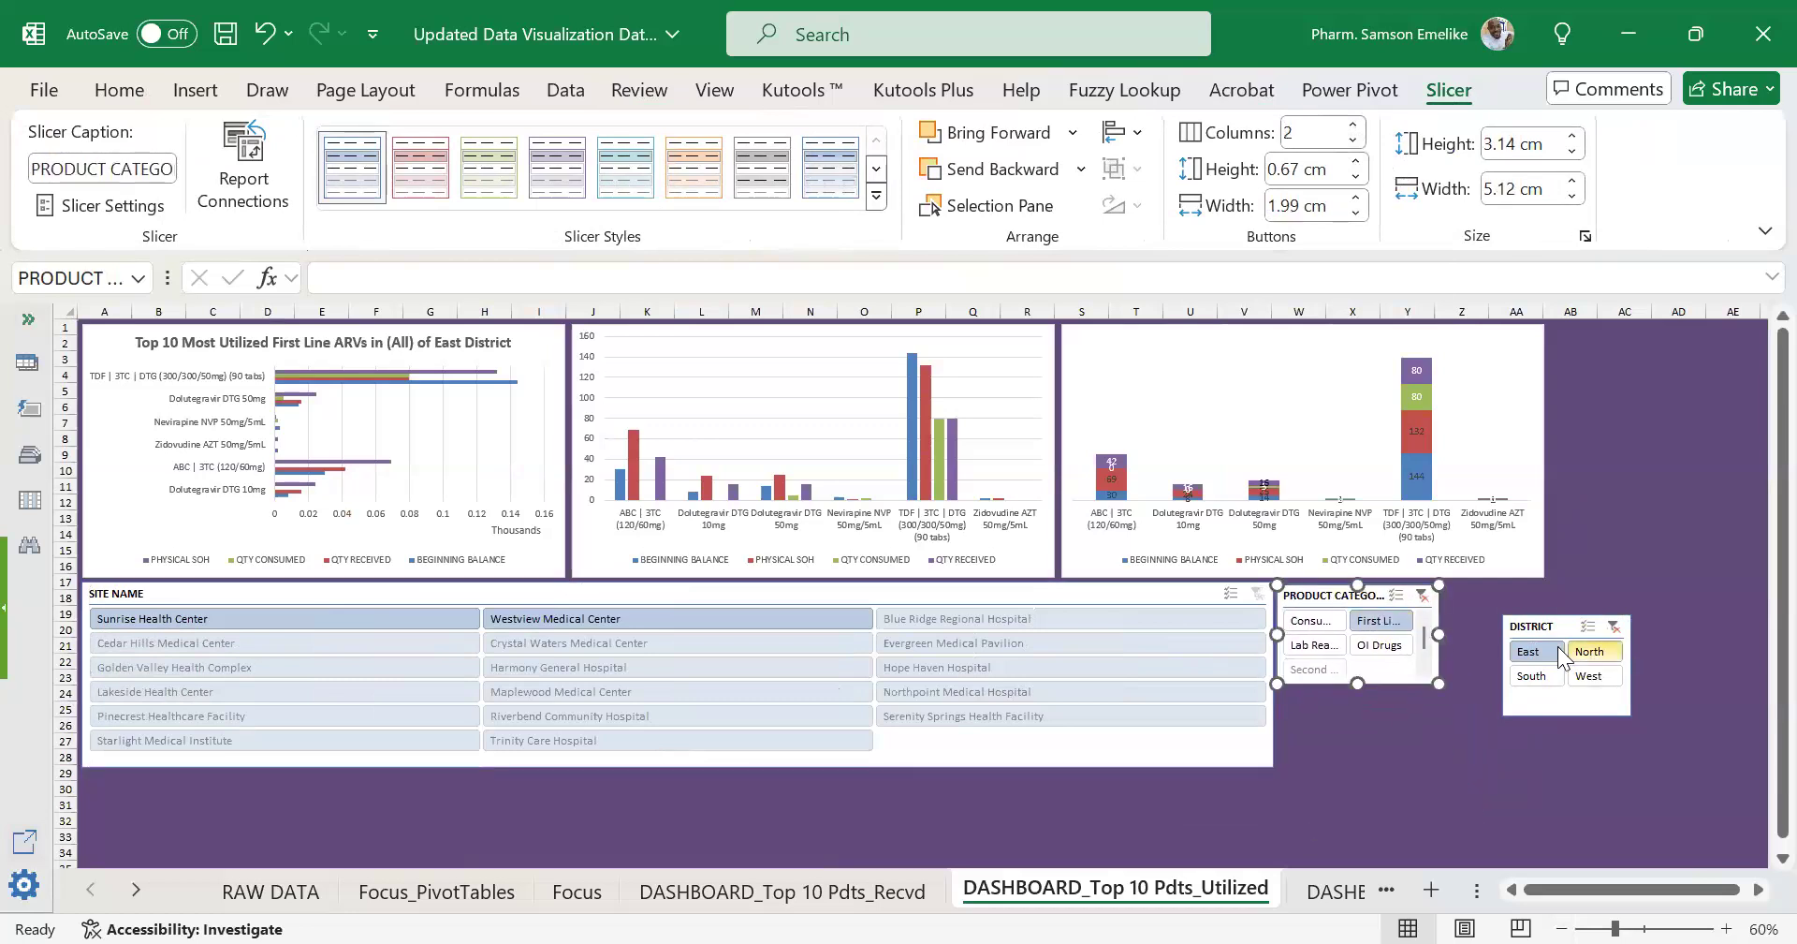
drag(1567, 618, 1506, 590)
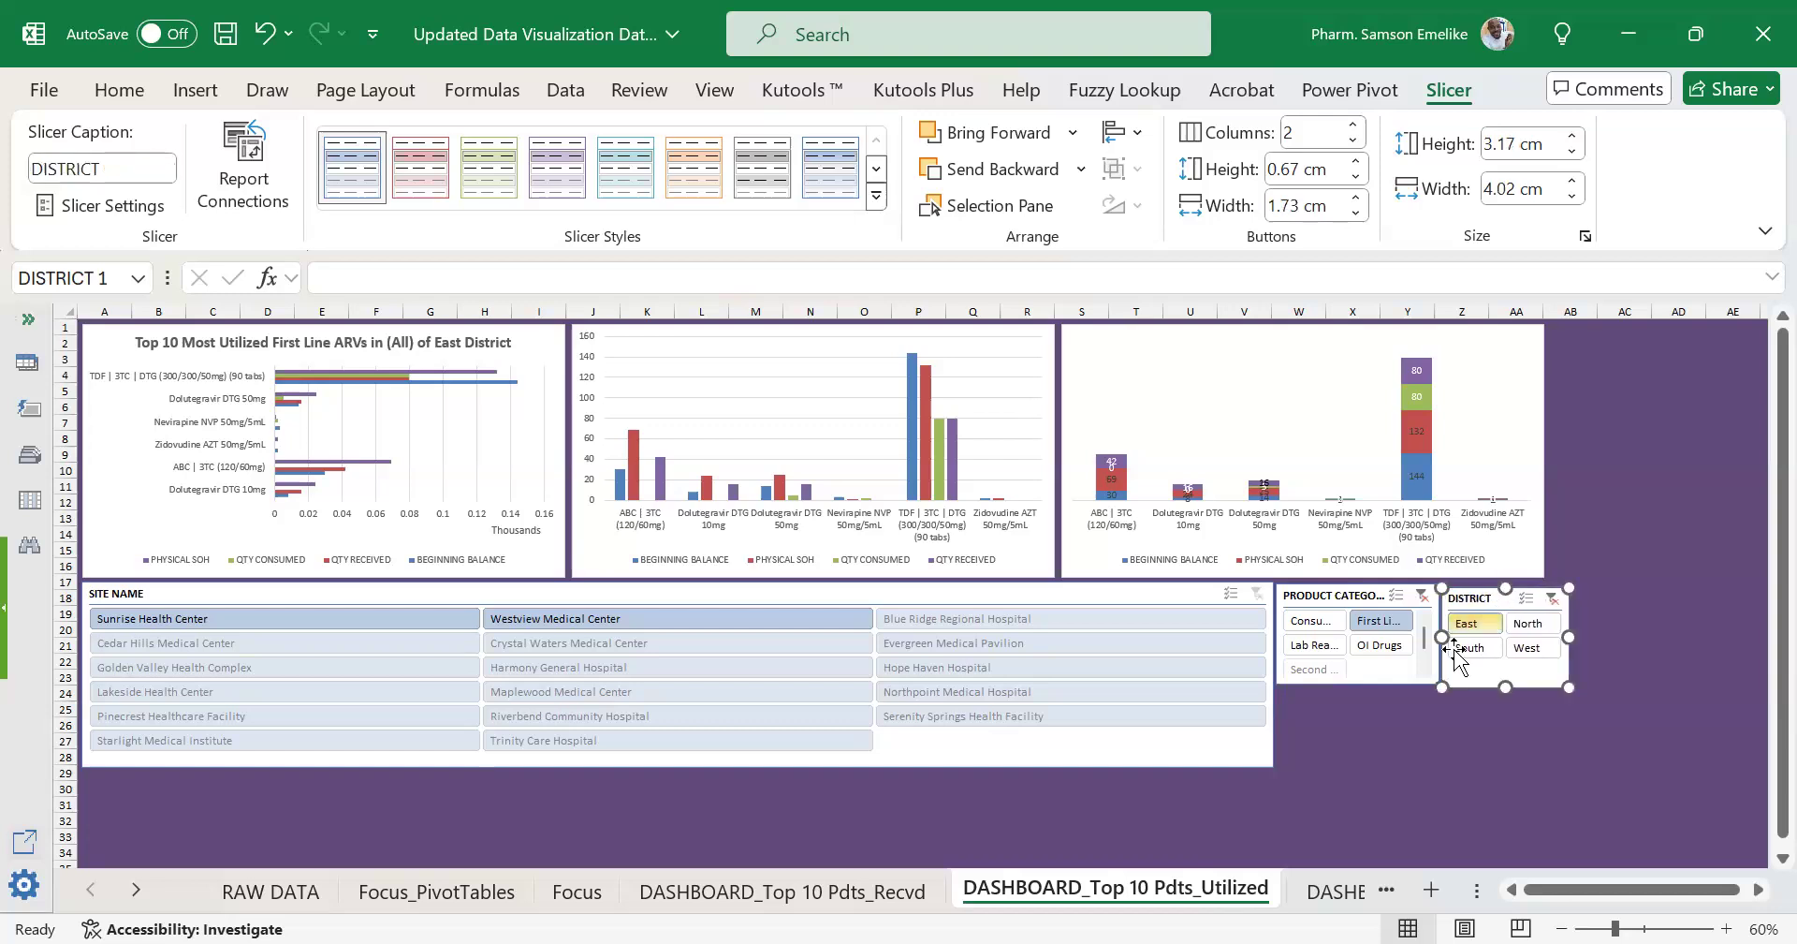
click(1273, 737)
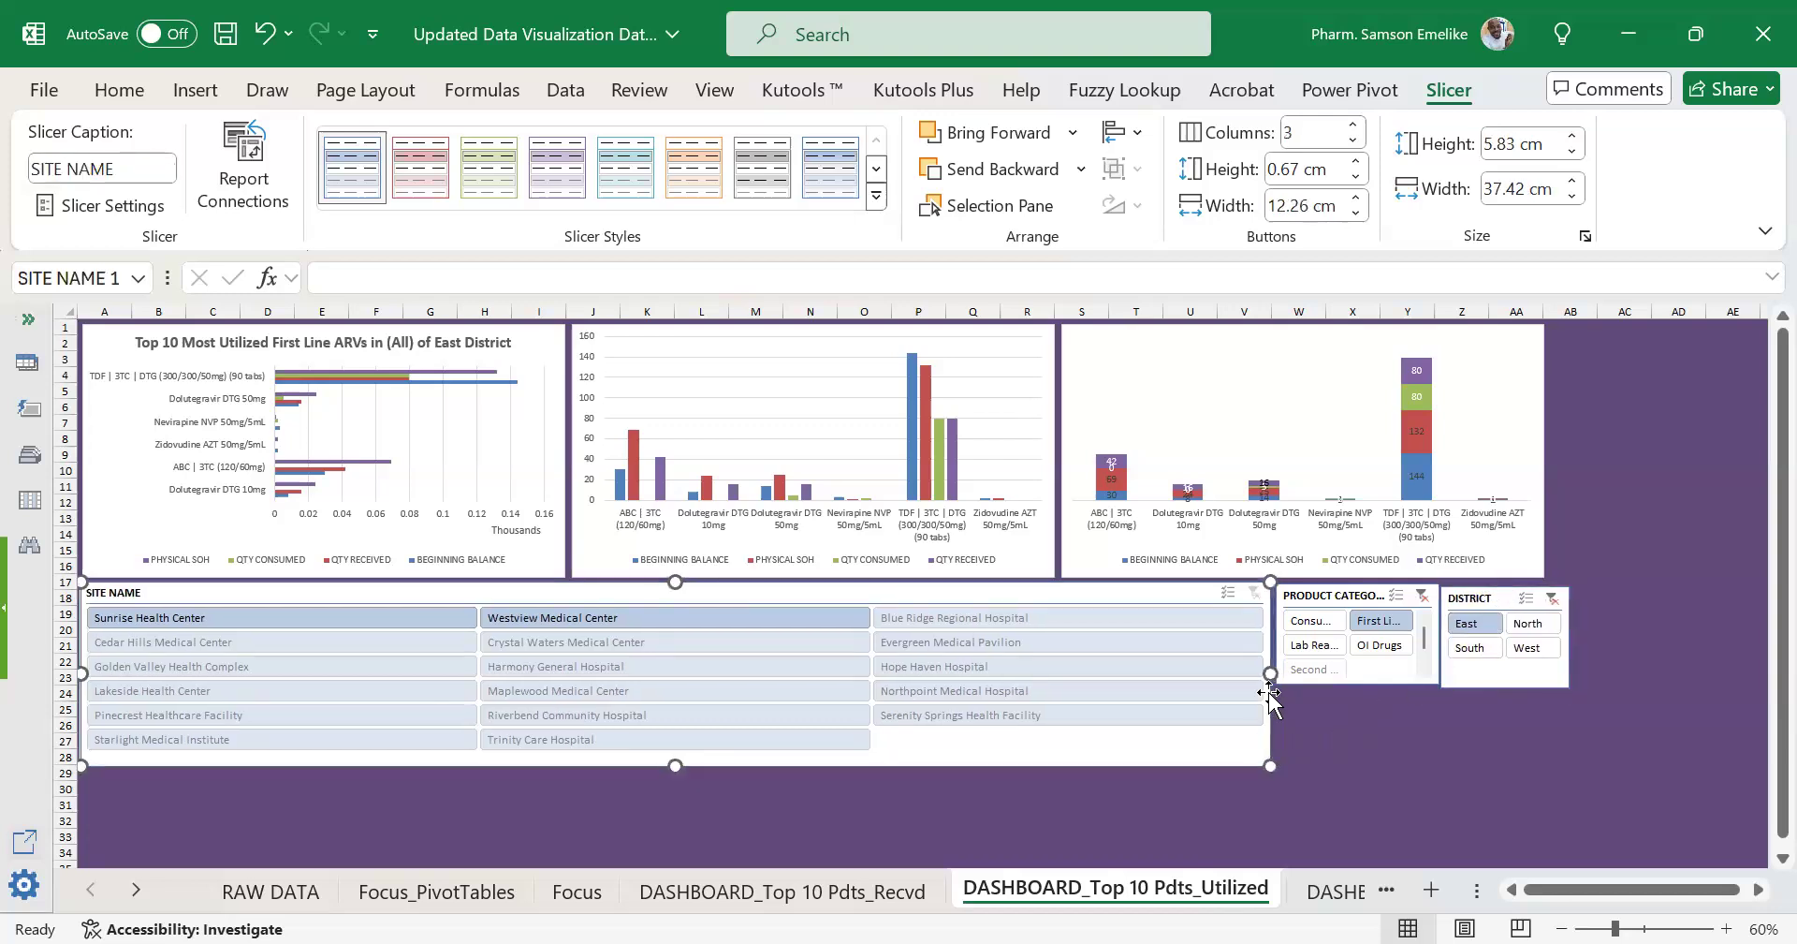
drag(1270, 673, 1225, 673)
Shift the PRODUCT CATEGORY and DISTRICT slicers left to end flush with the stacked column chart's right edge, directly beneath it.
drag(1341, 599, 1317, 600)
click(1483, 592)
drag(1484, 591, 1482, 589)
drag(1343, 594, 1340, 595)
drag(1457, 593, 1453, 592)
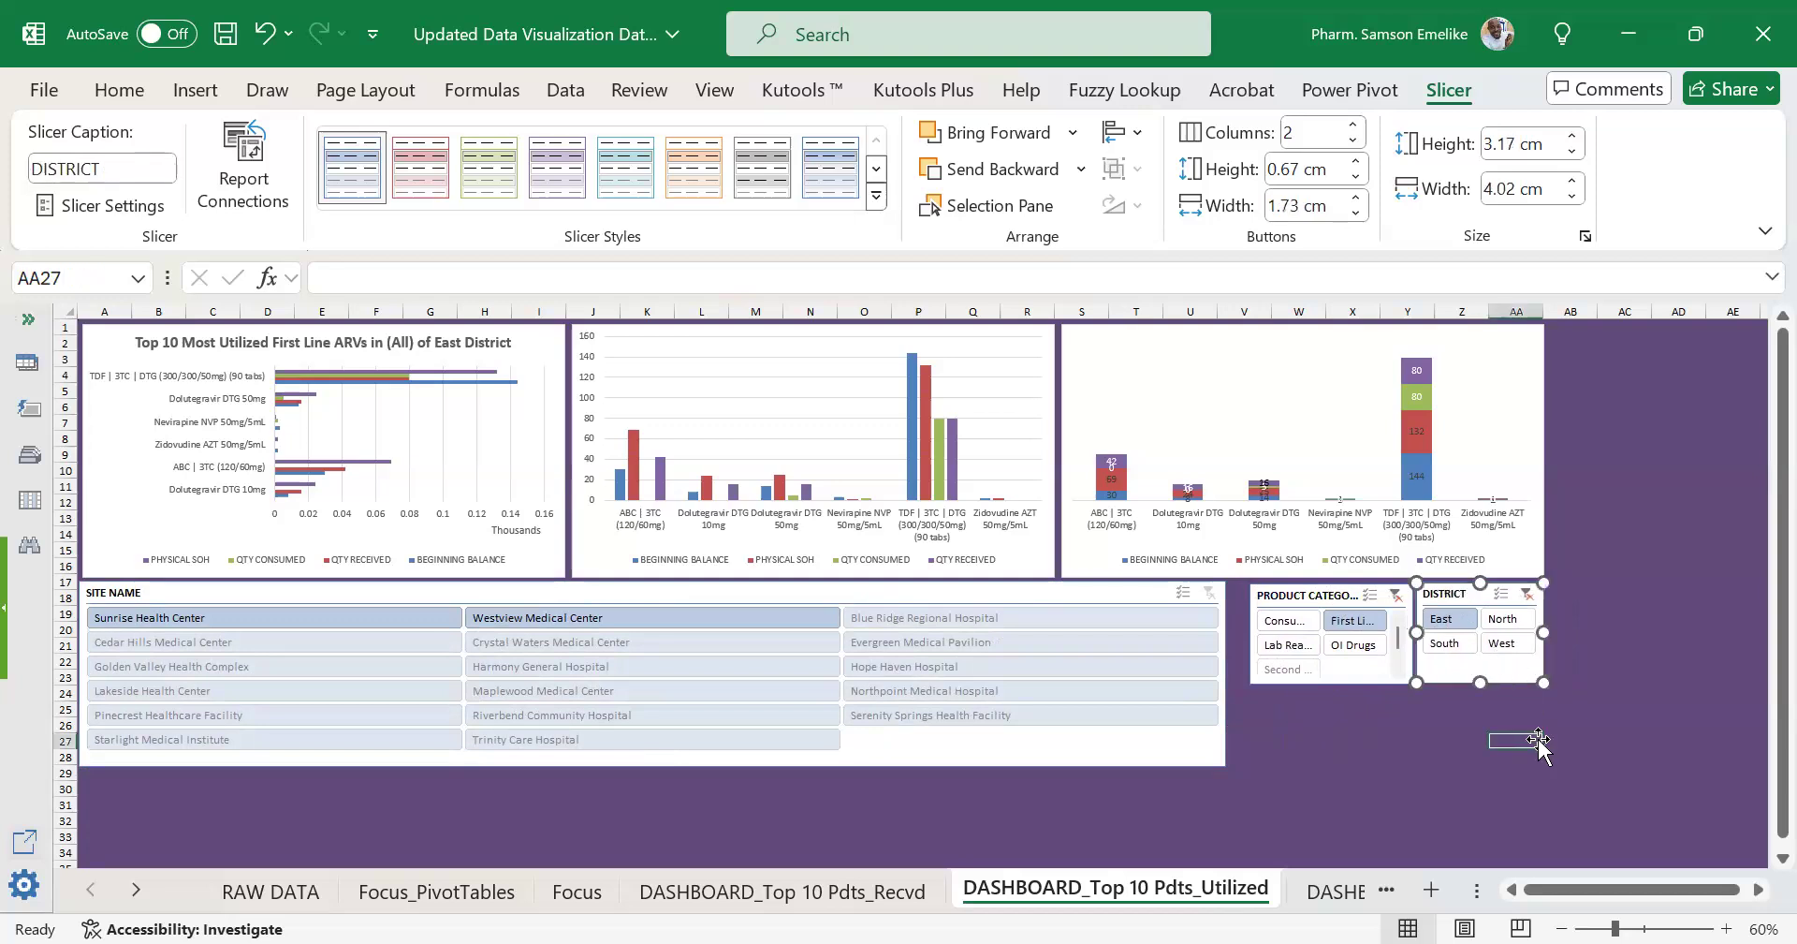
click(1539, 738)
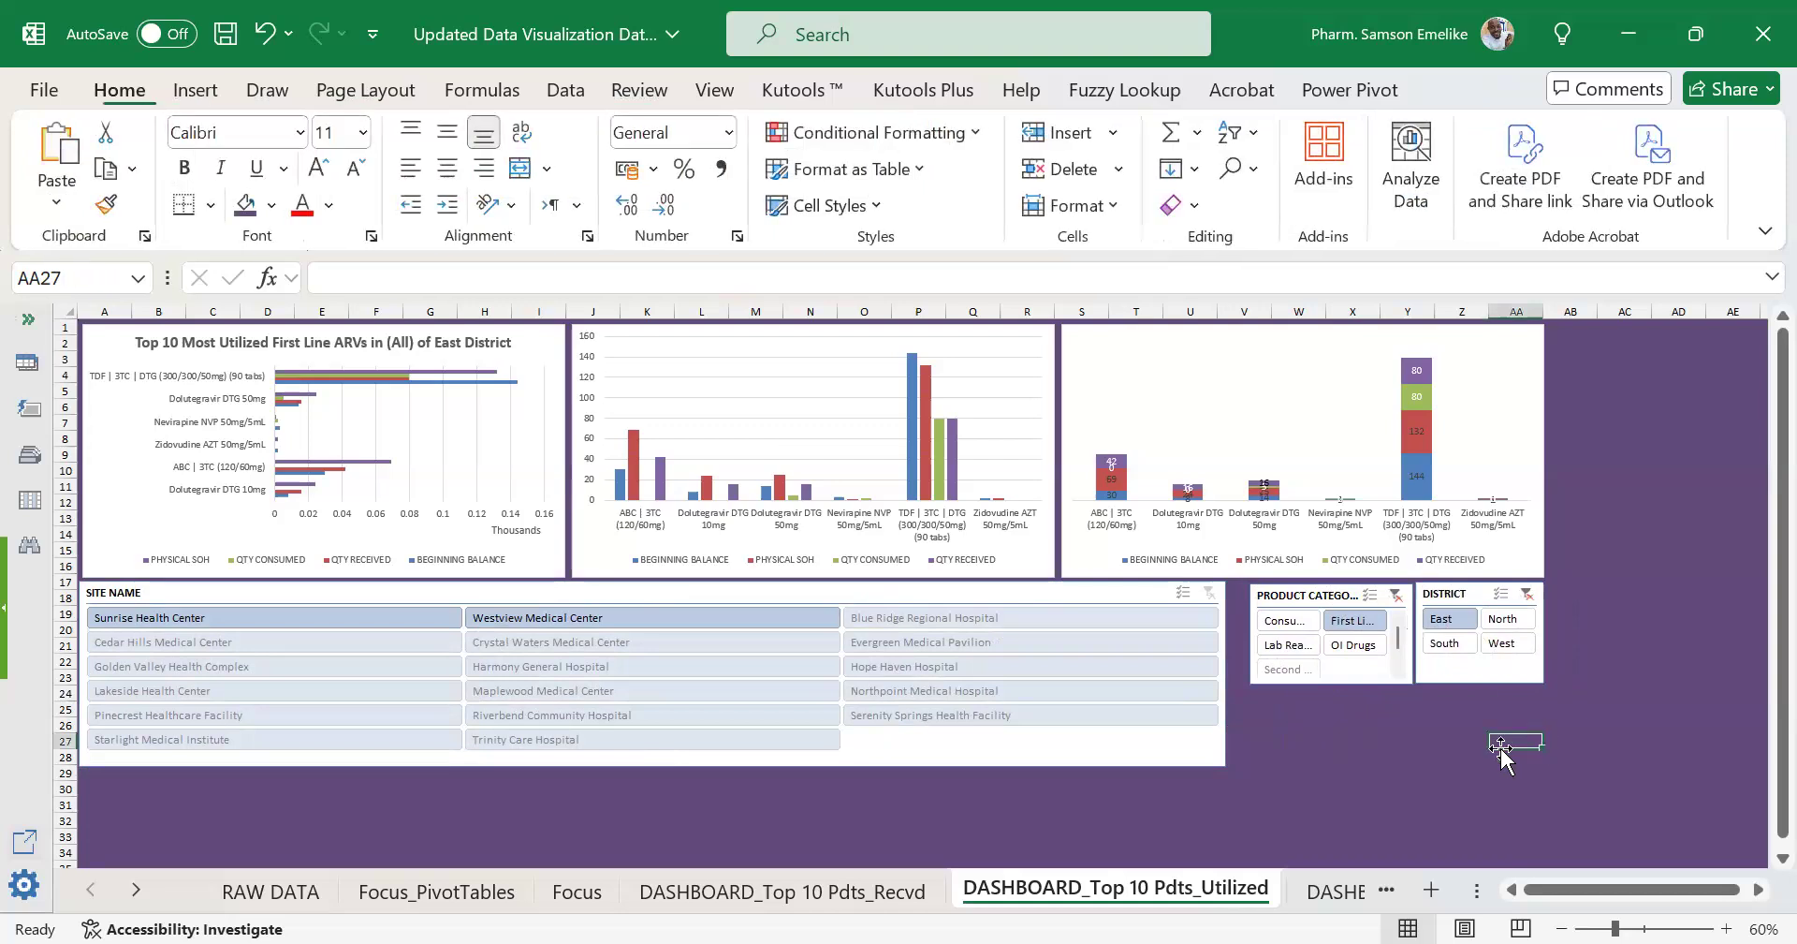
Widen the SITE NAME slicer slightly to close the gap to the PRODUCT CATEGORY slicer, and deselect it.
click(1228, 677)
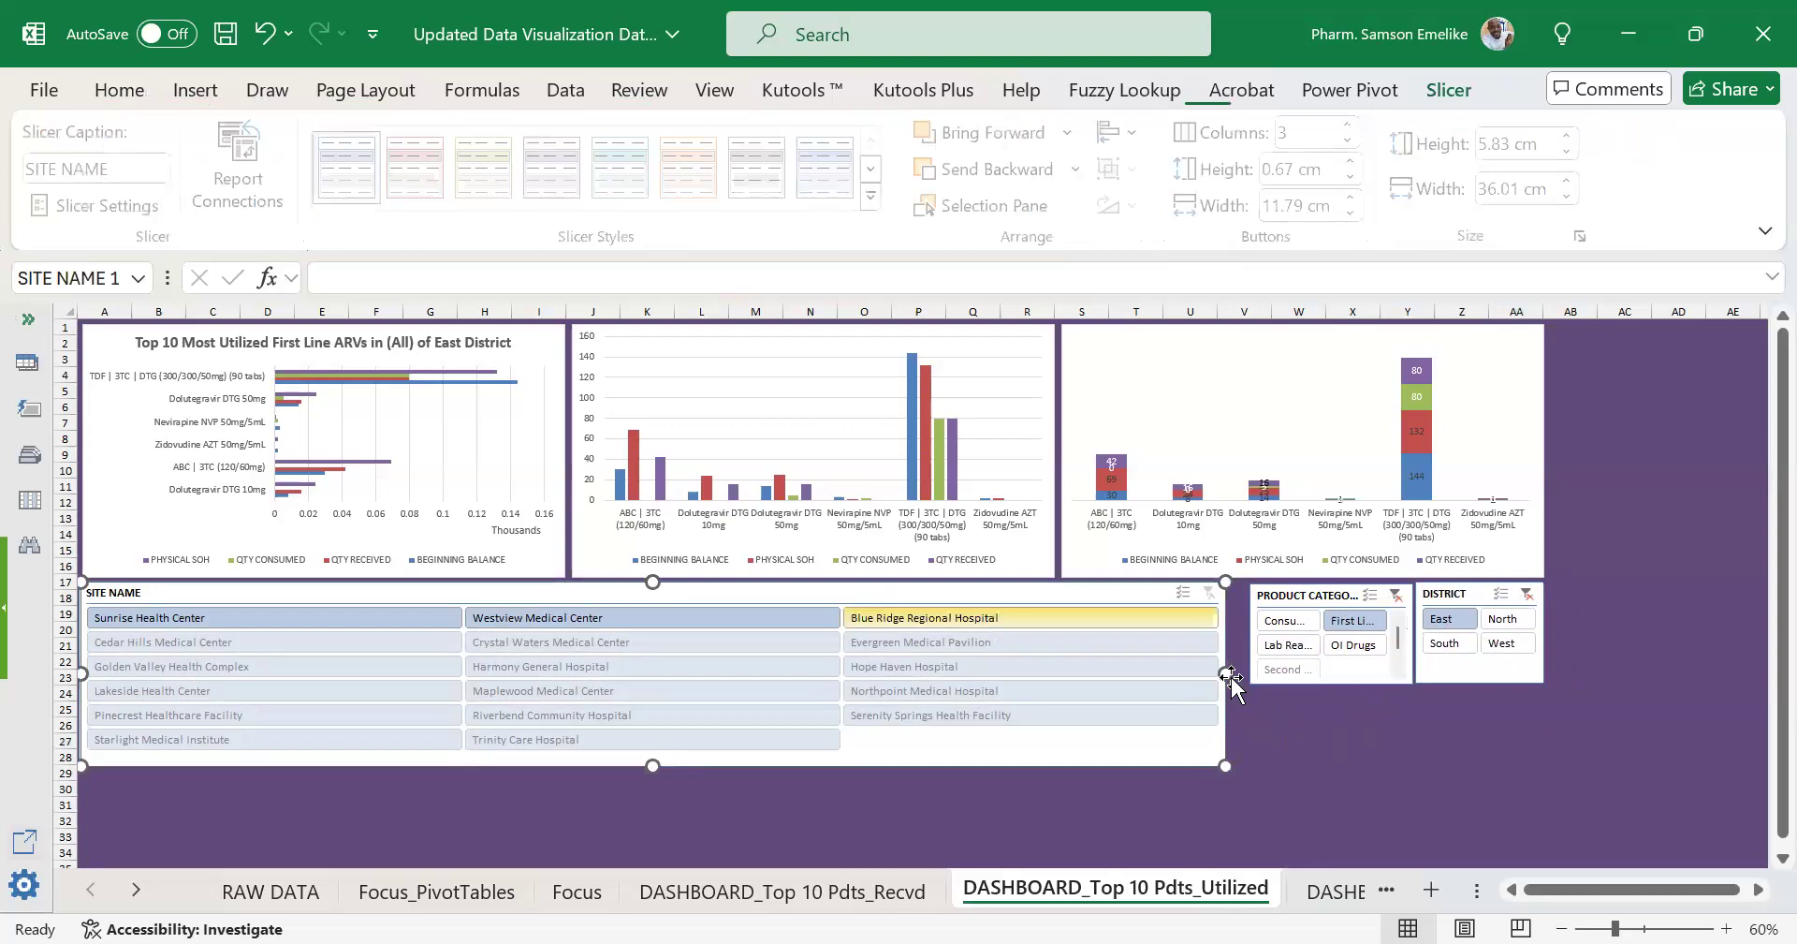
drag(1227, 676, 1241, 676)
click(1462, 755)
Show the dashboard in full-screen mode with the ribbon hidden.
click(1679, 500)
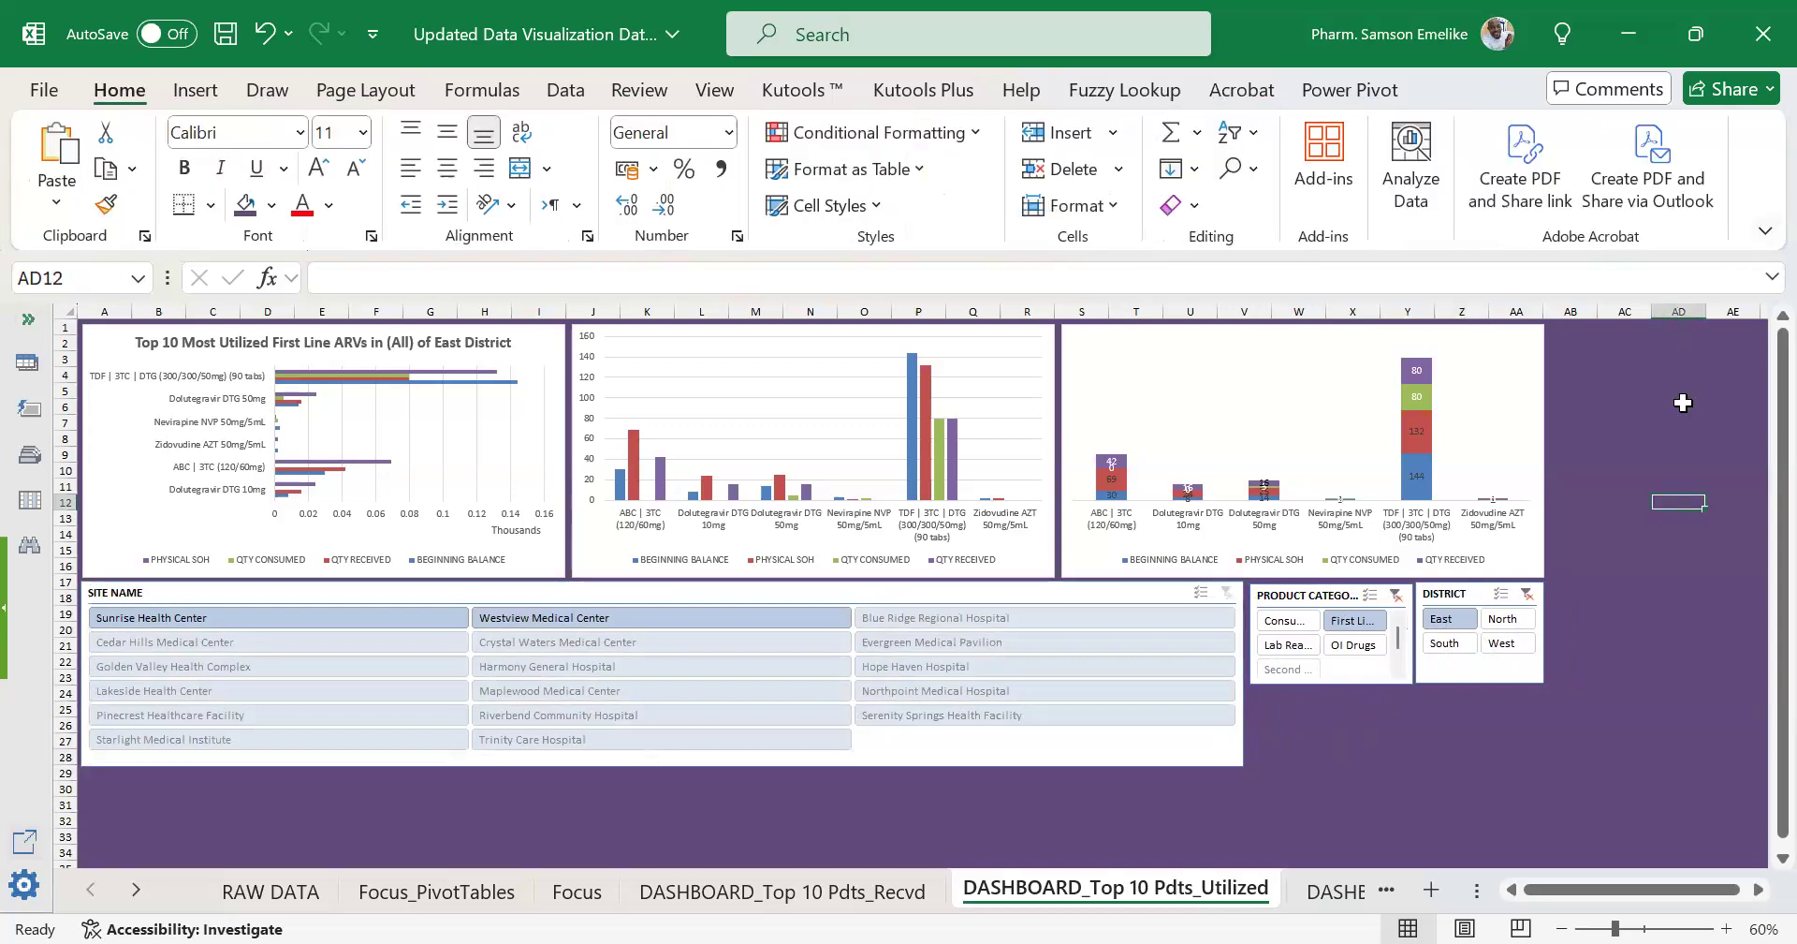
click(1765, 231)
click(1604, 309)
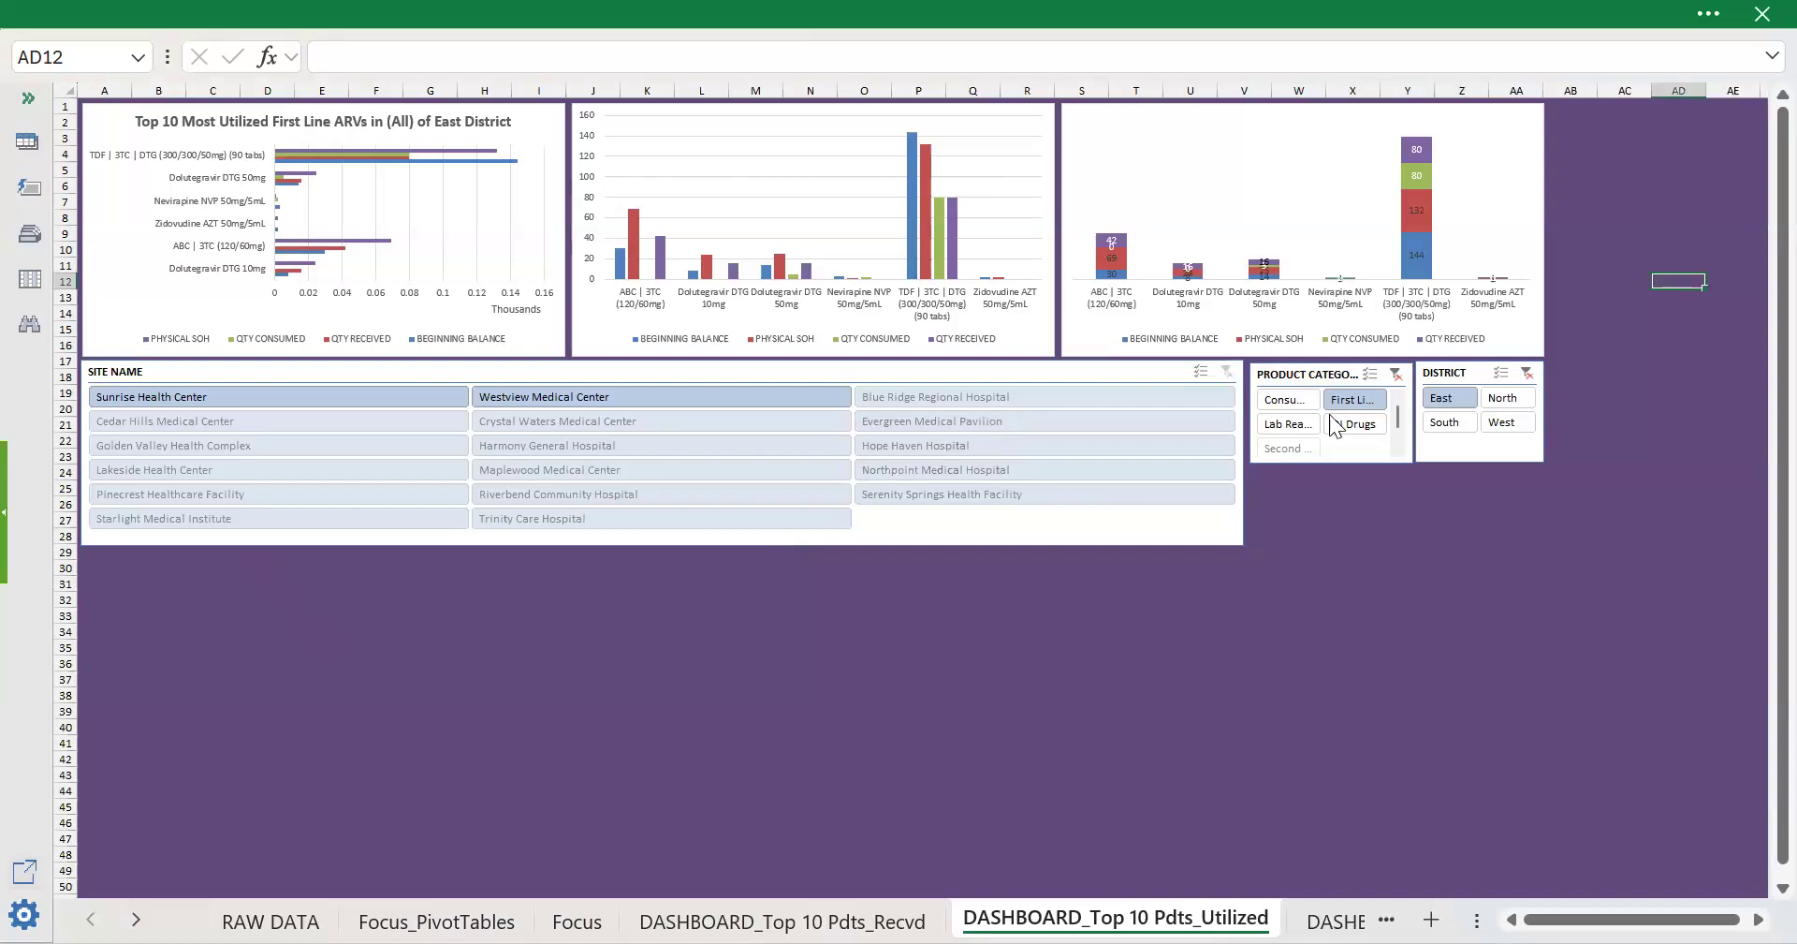
Filter the dashboard by product category in turn: Consumables, Lab Reagent, Second Line ARVs and finally OI Drugs.
click(1292, 400)
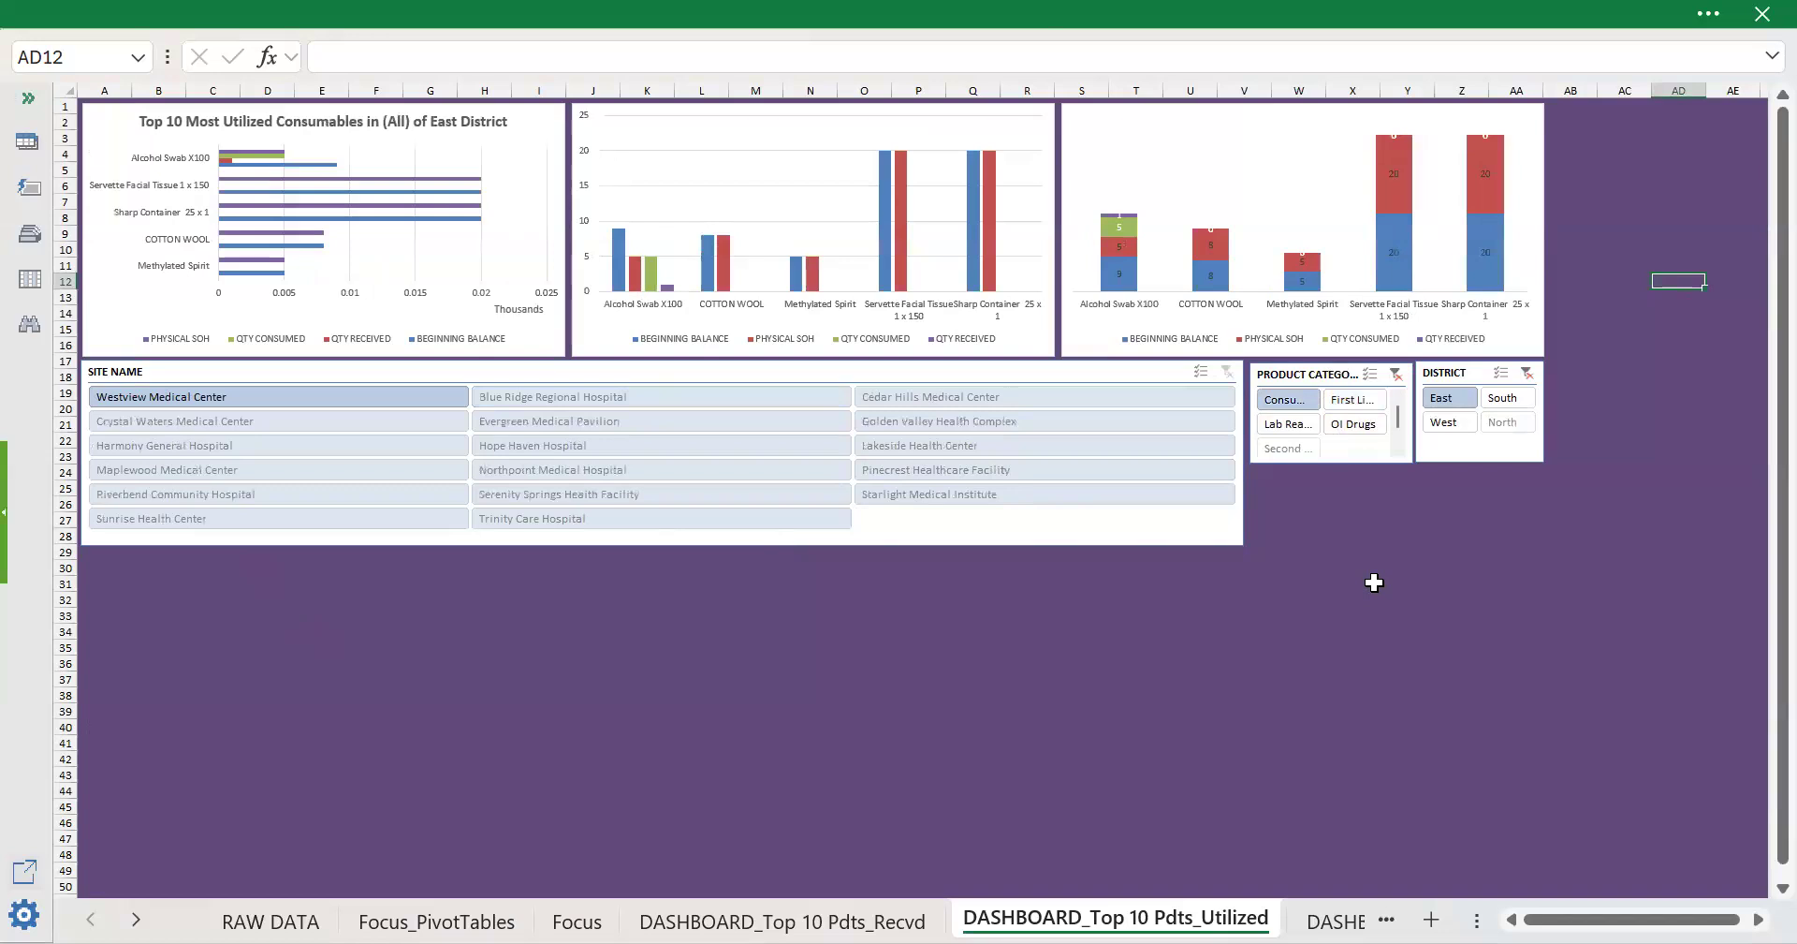
click(1286, 423)
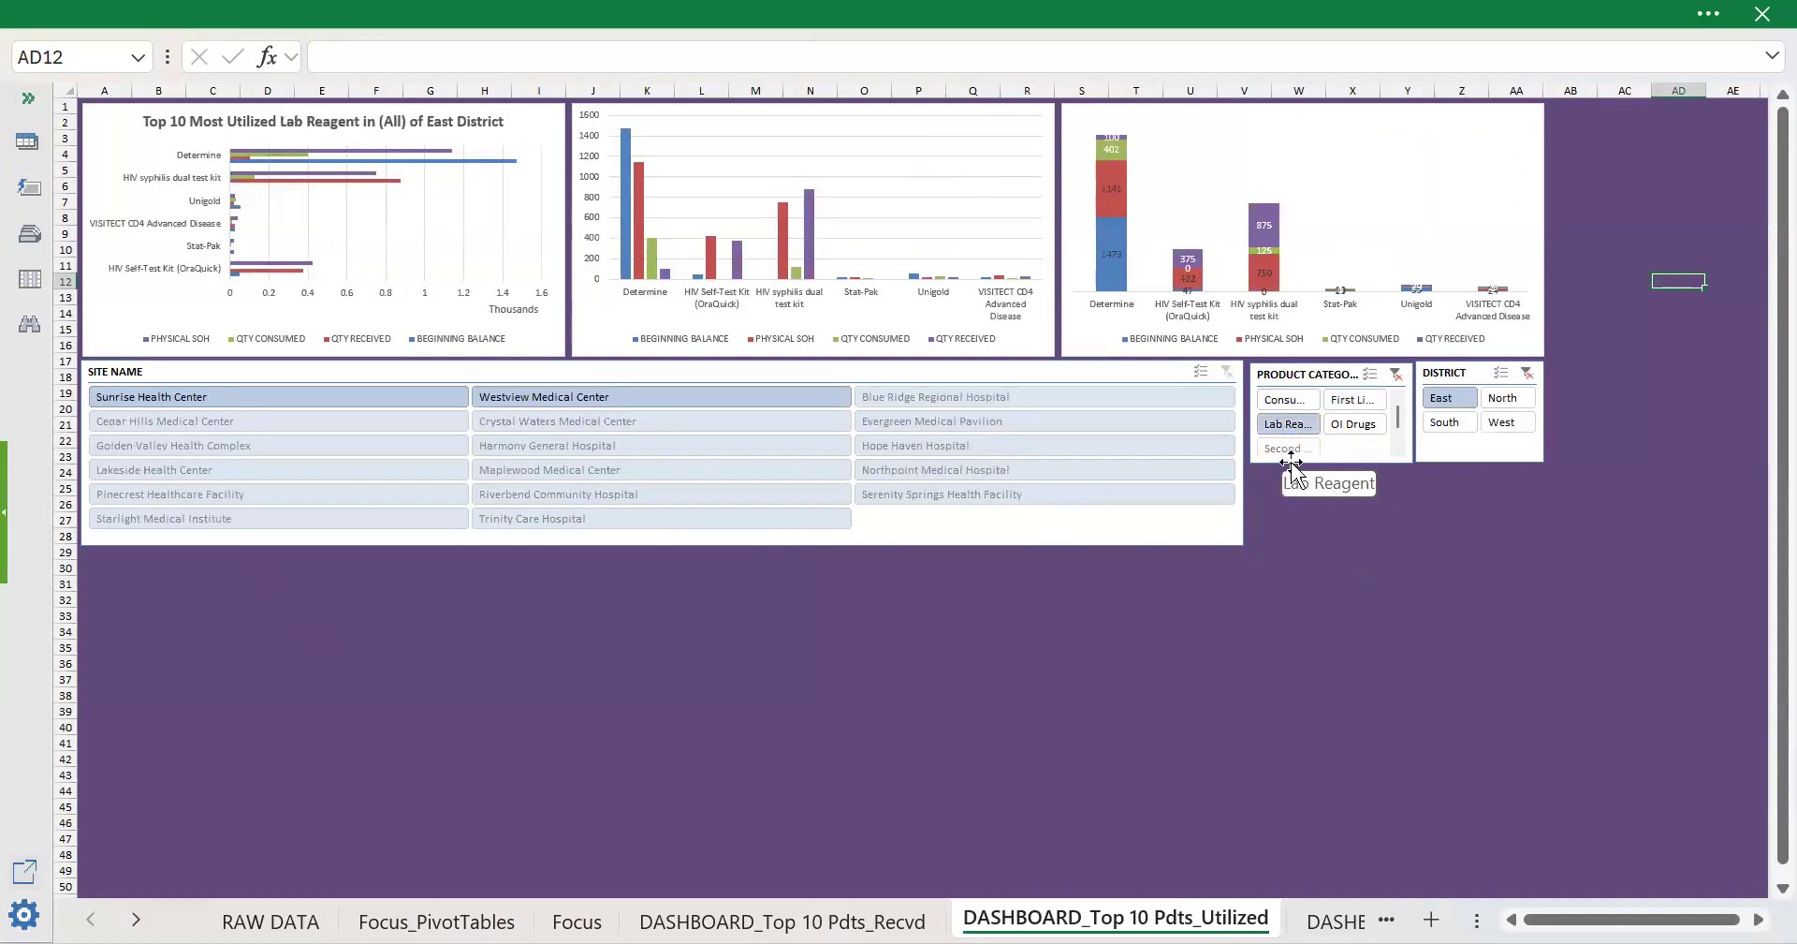
click(1288, 450)
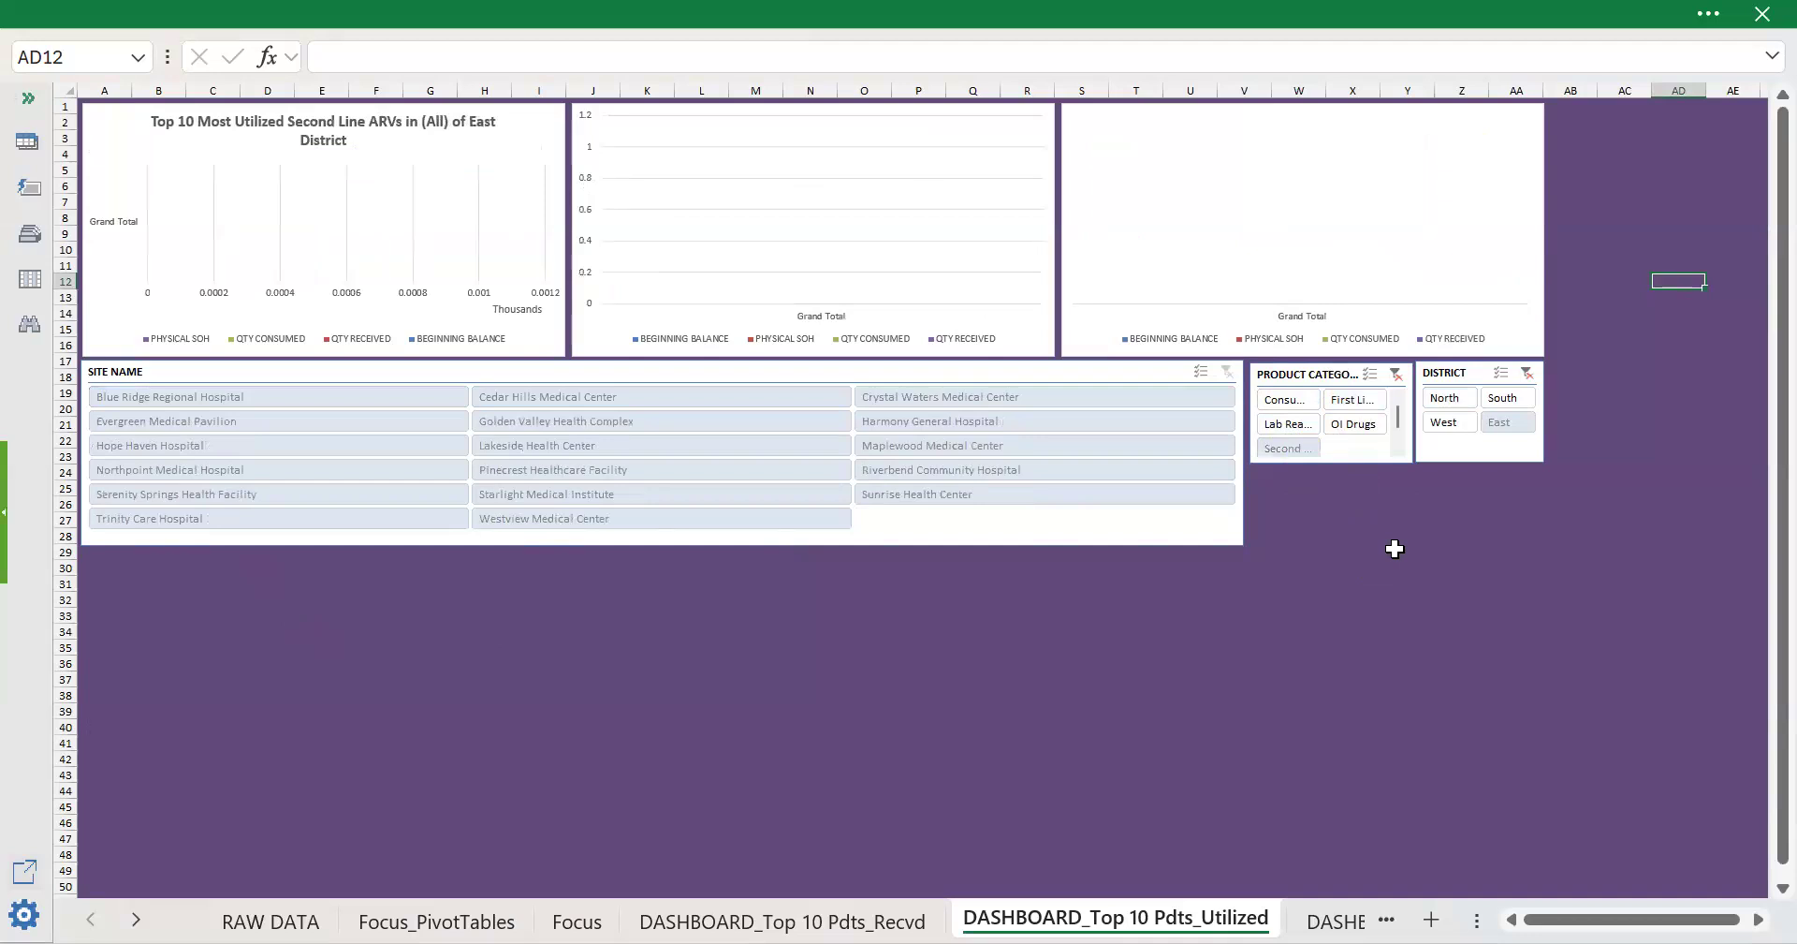
click(1353, 425)
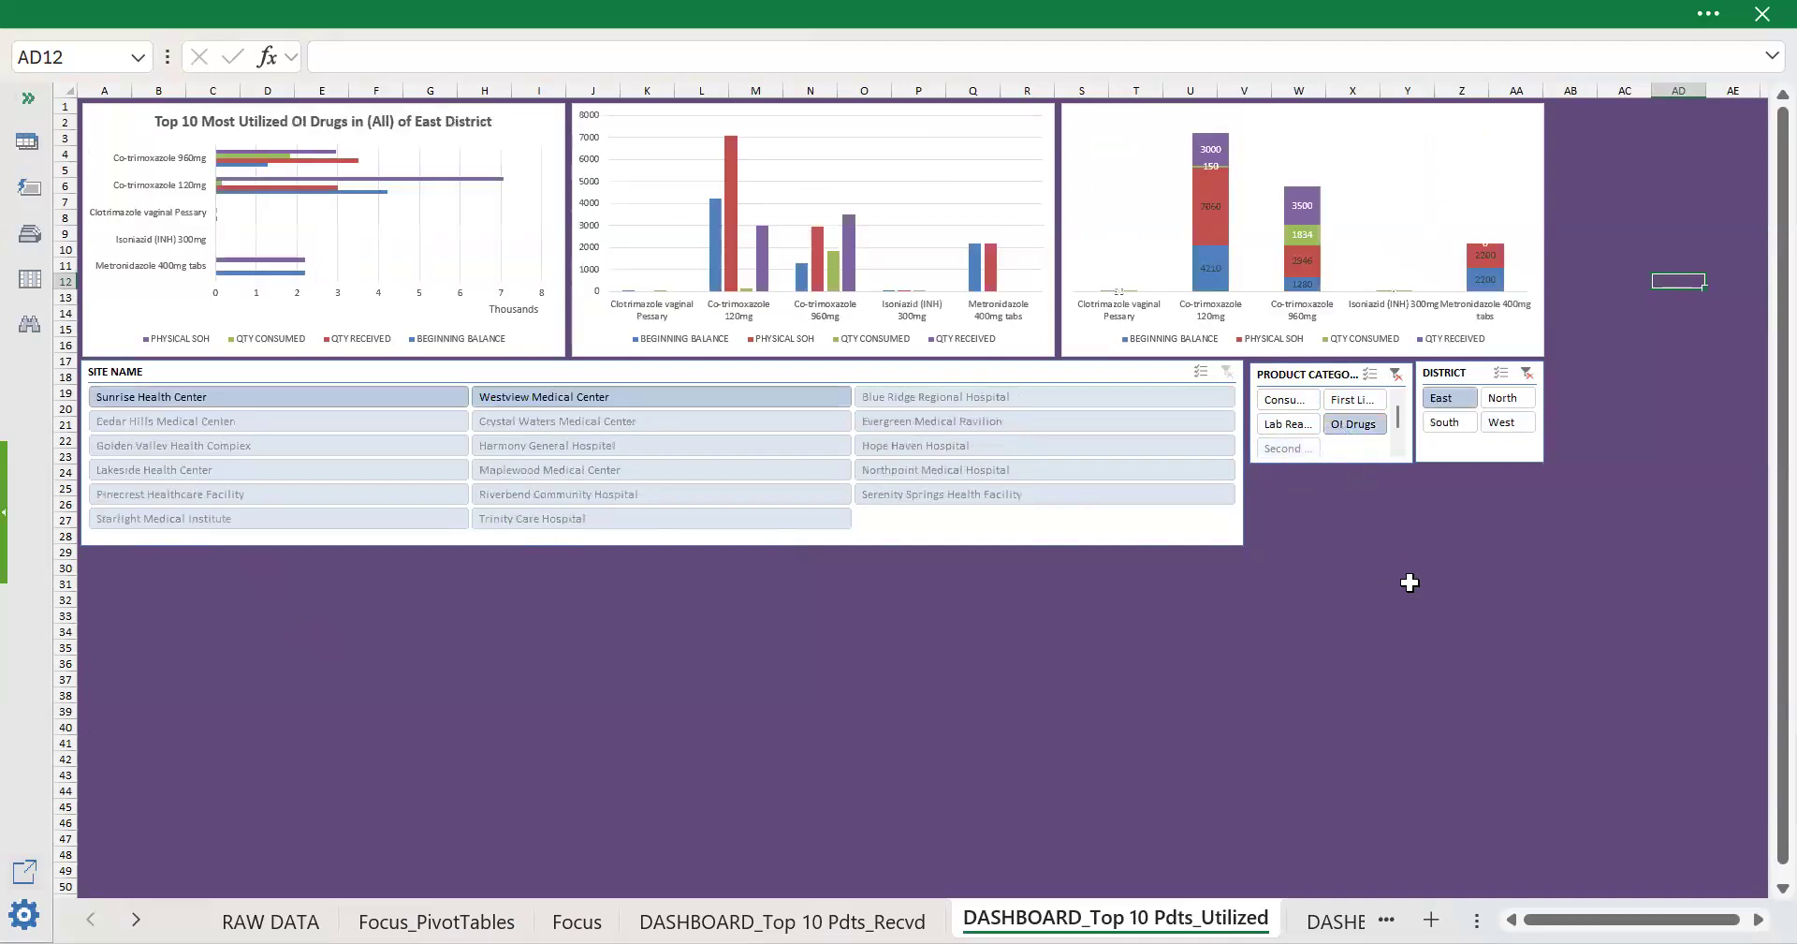
Filter the OI Drugs charts by district in turn: North, West and finally South.
click(1502, 400)
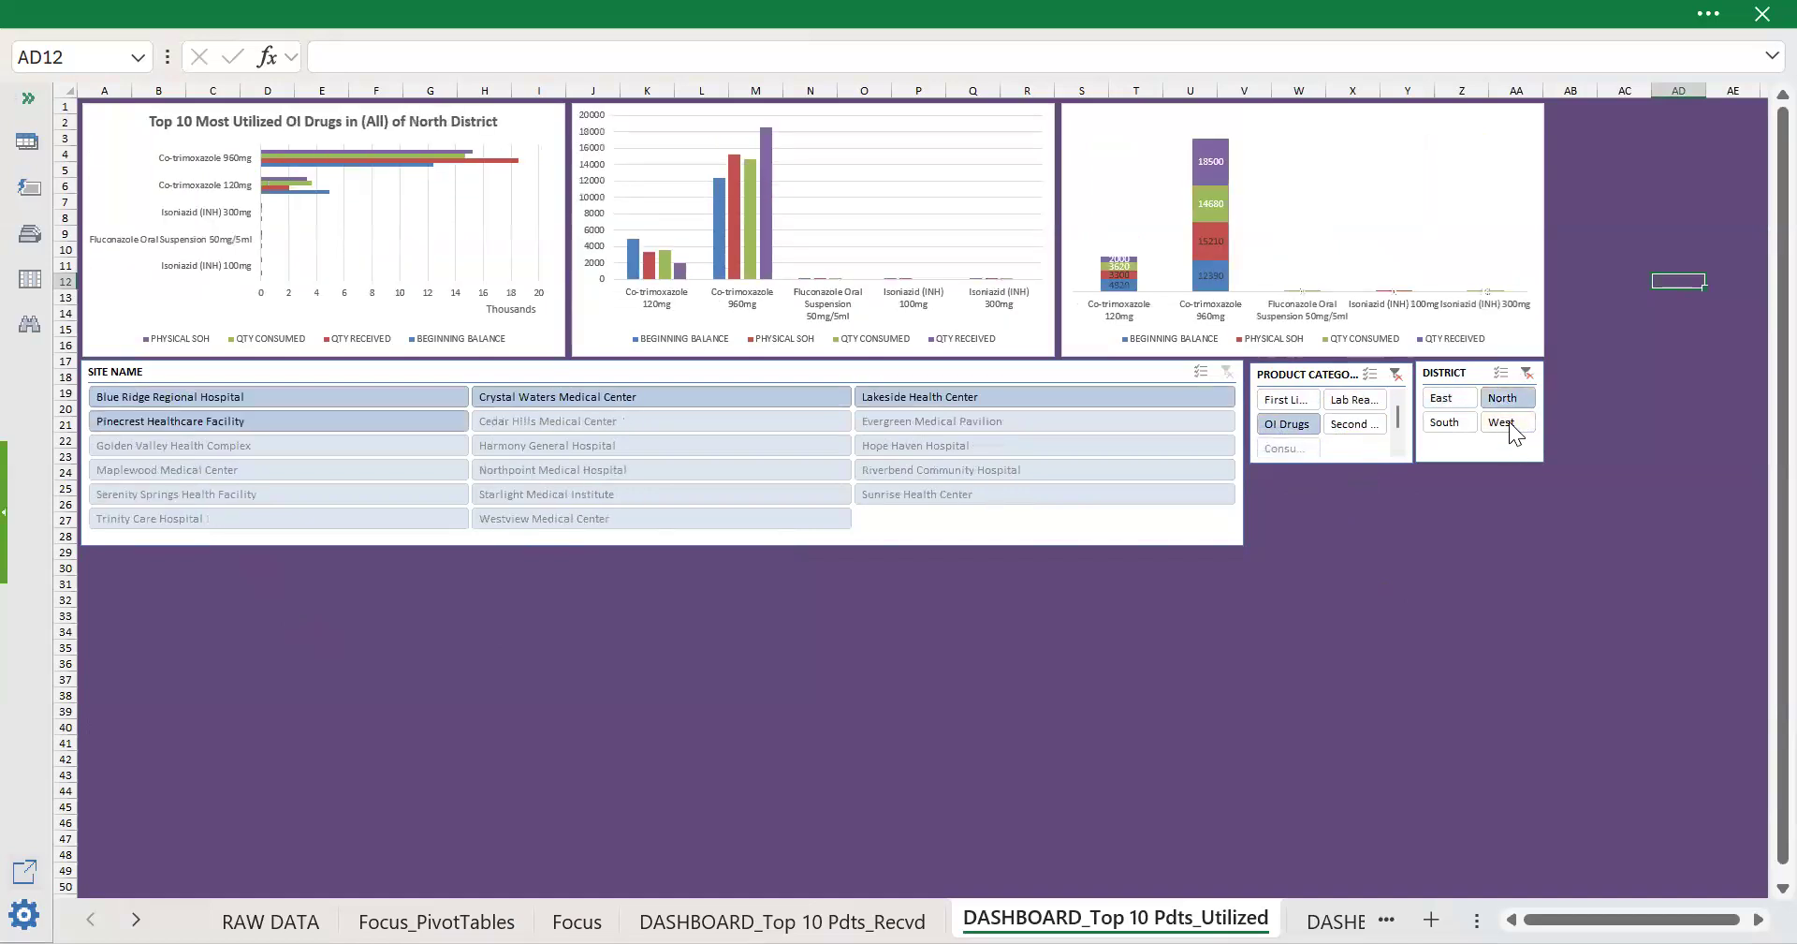
click(1506, 423)
click(1446, 426)
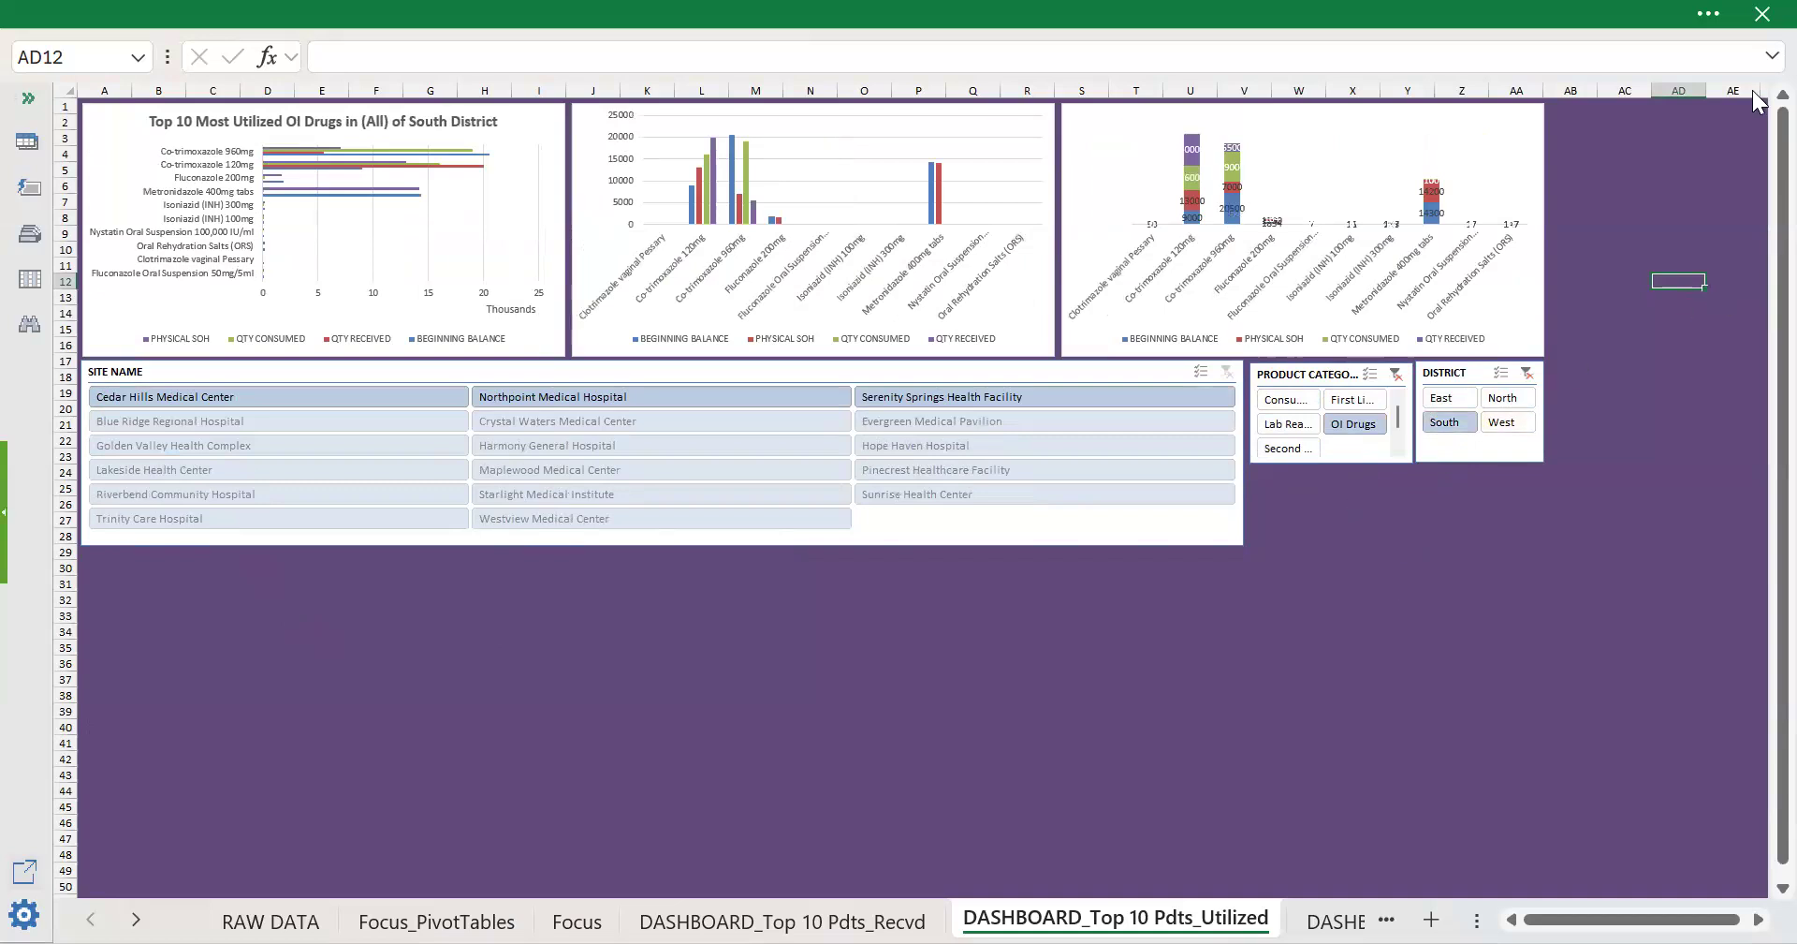
Expand the formula bar and leave full-screen mode so the ribbon is always shown.
click(1760, 60)
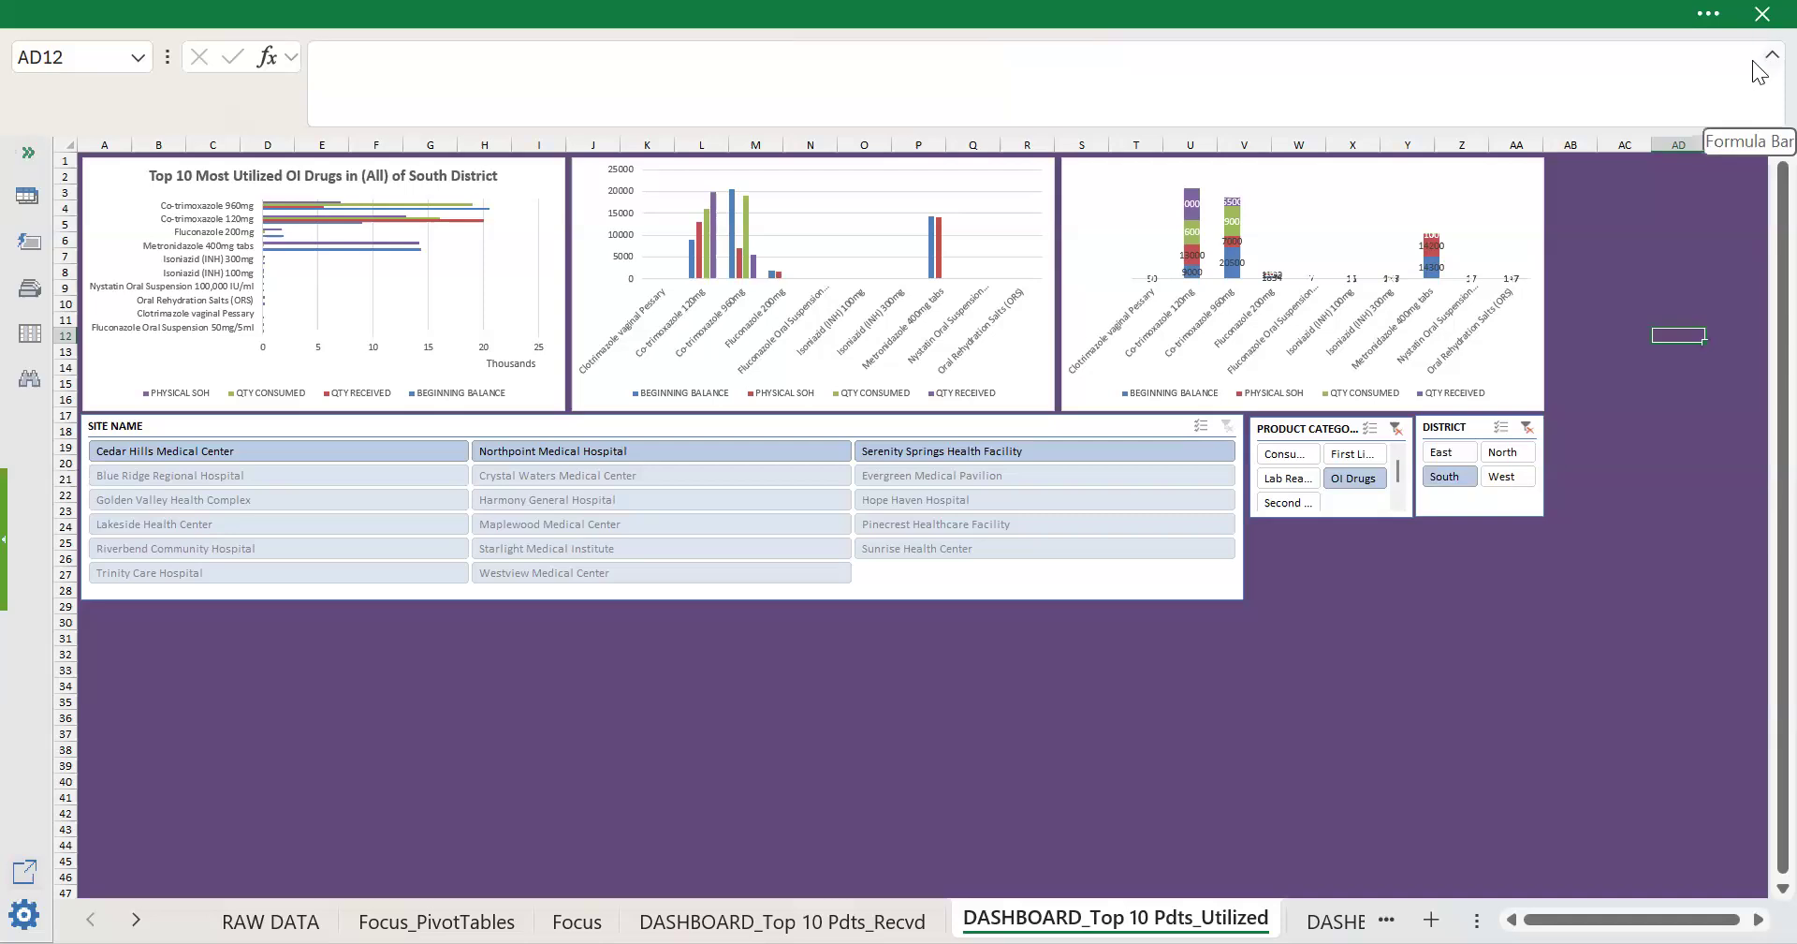
click(1731, 35)
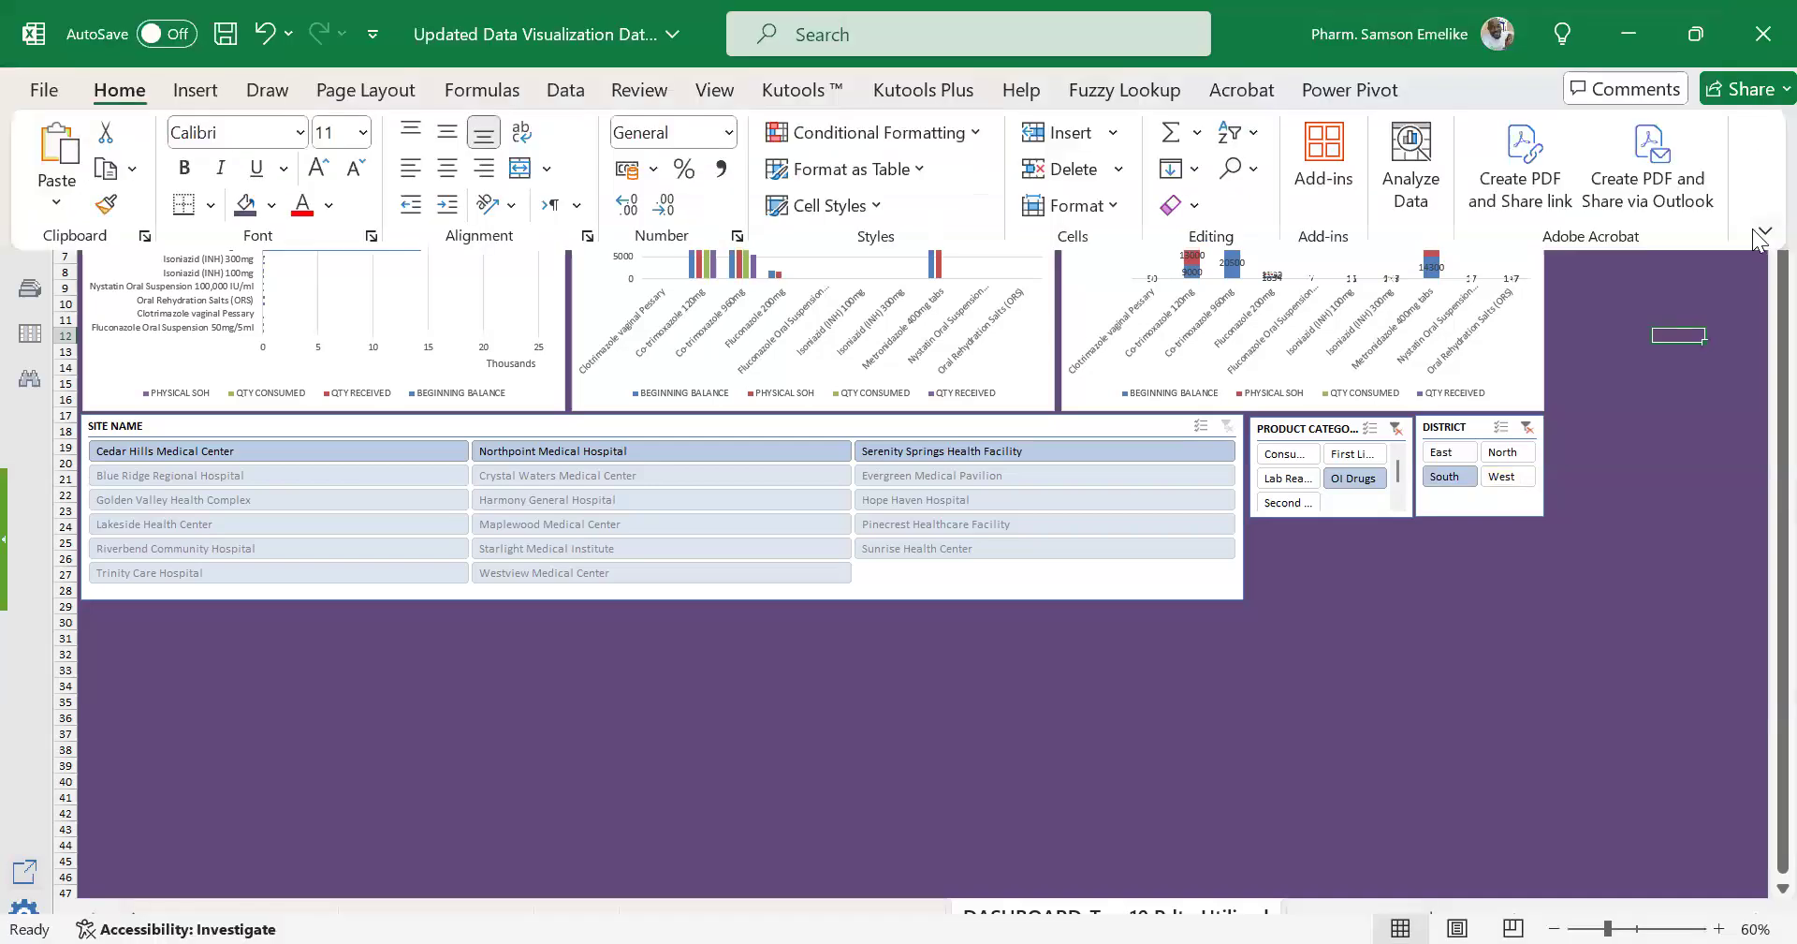
click(1758, 232)
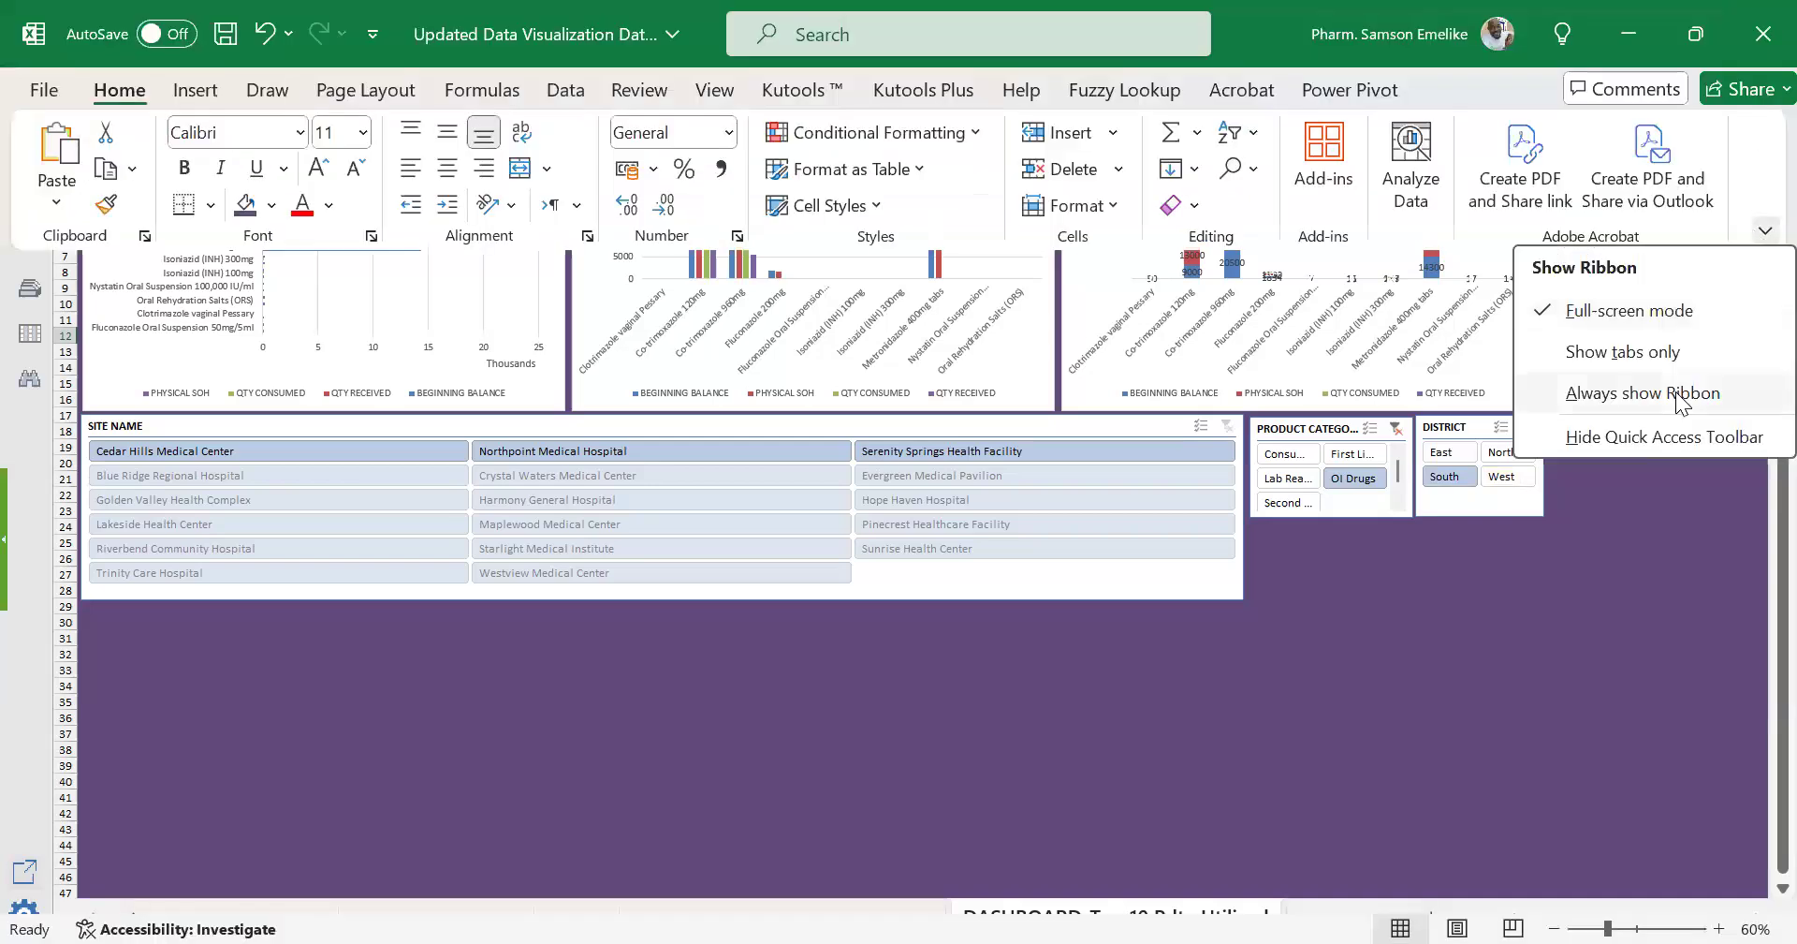
click(1614, 396)
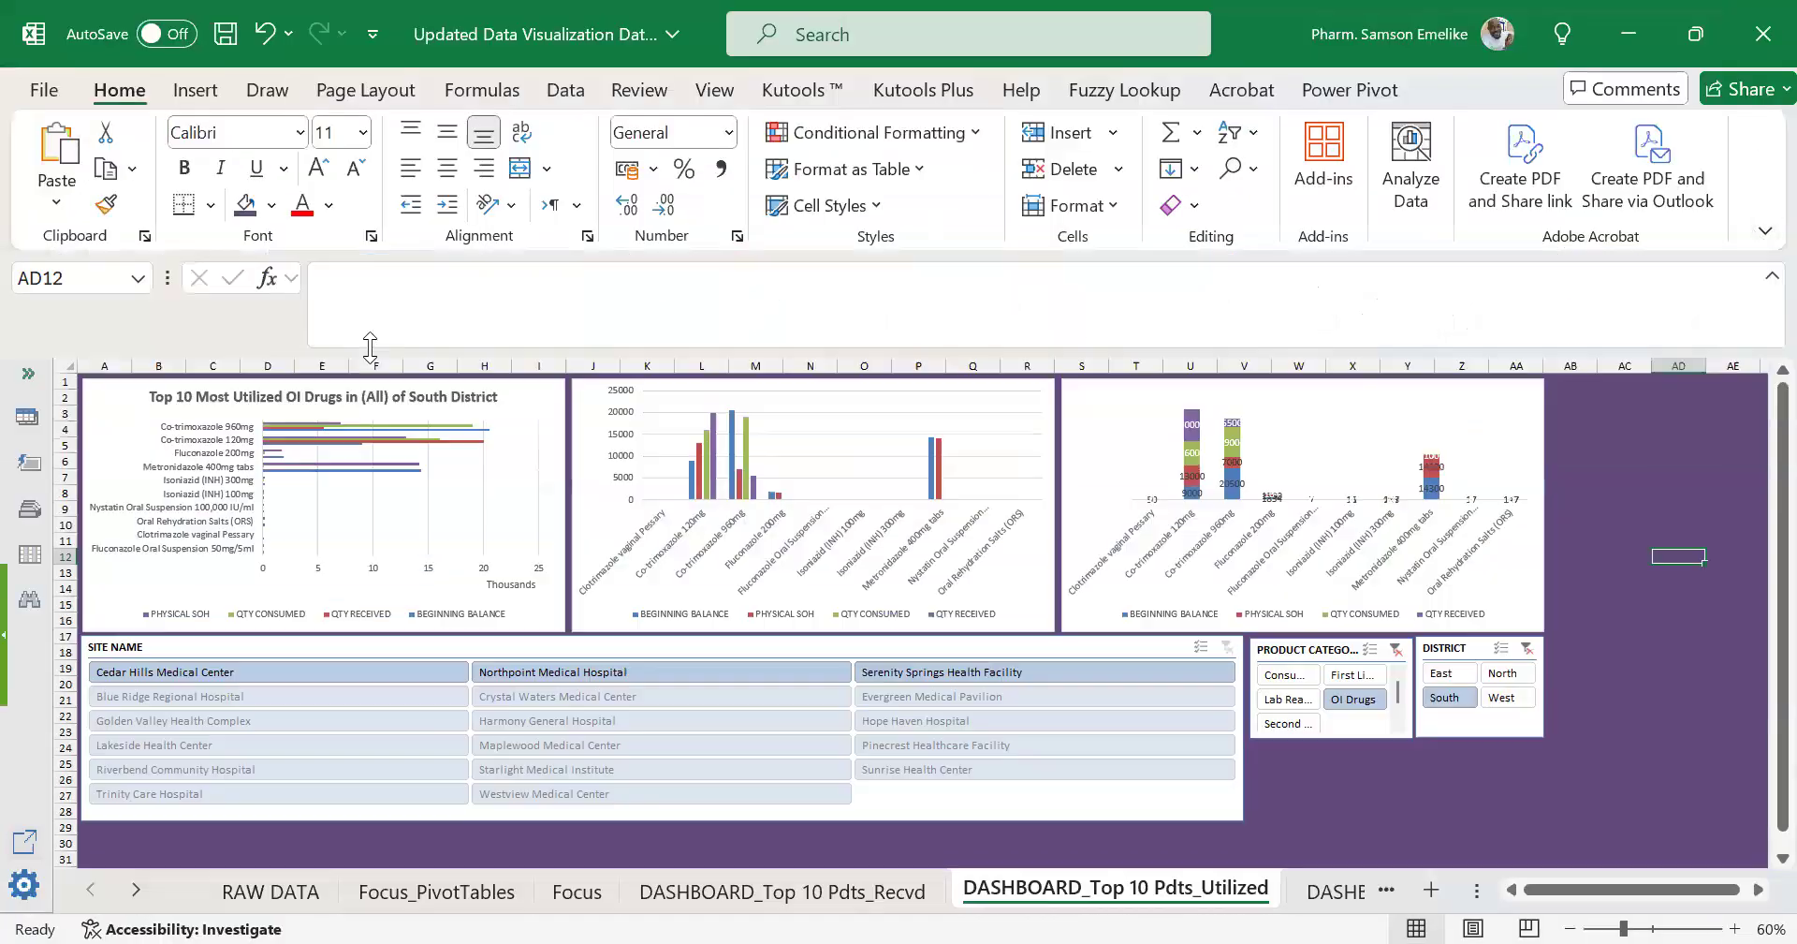
Draw a rectangle shape about 1.26 cm high across the upper part of the third chart.
click(196, 91)
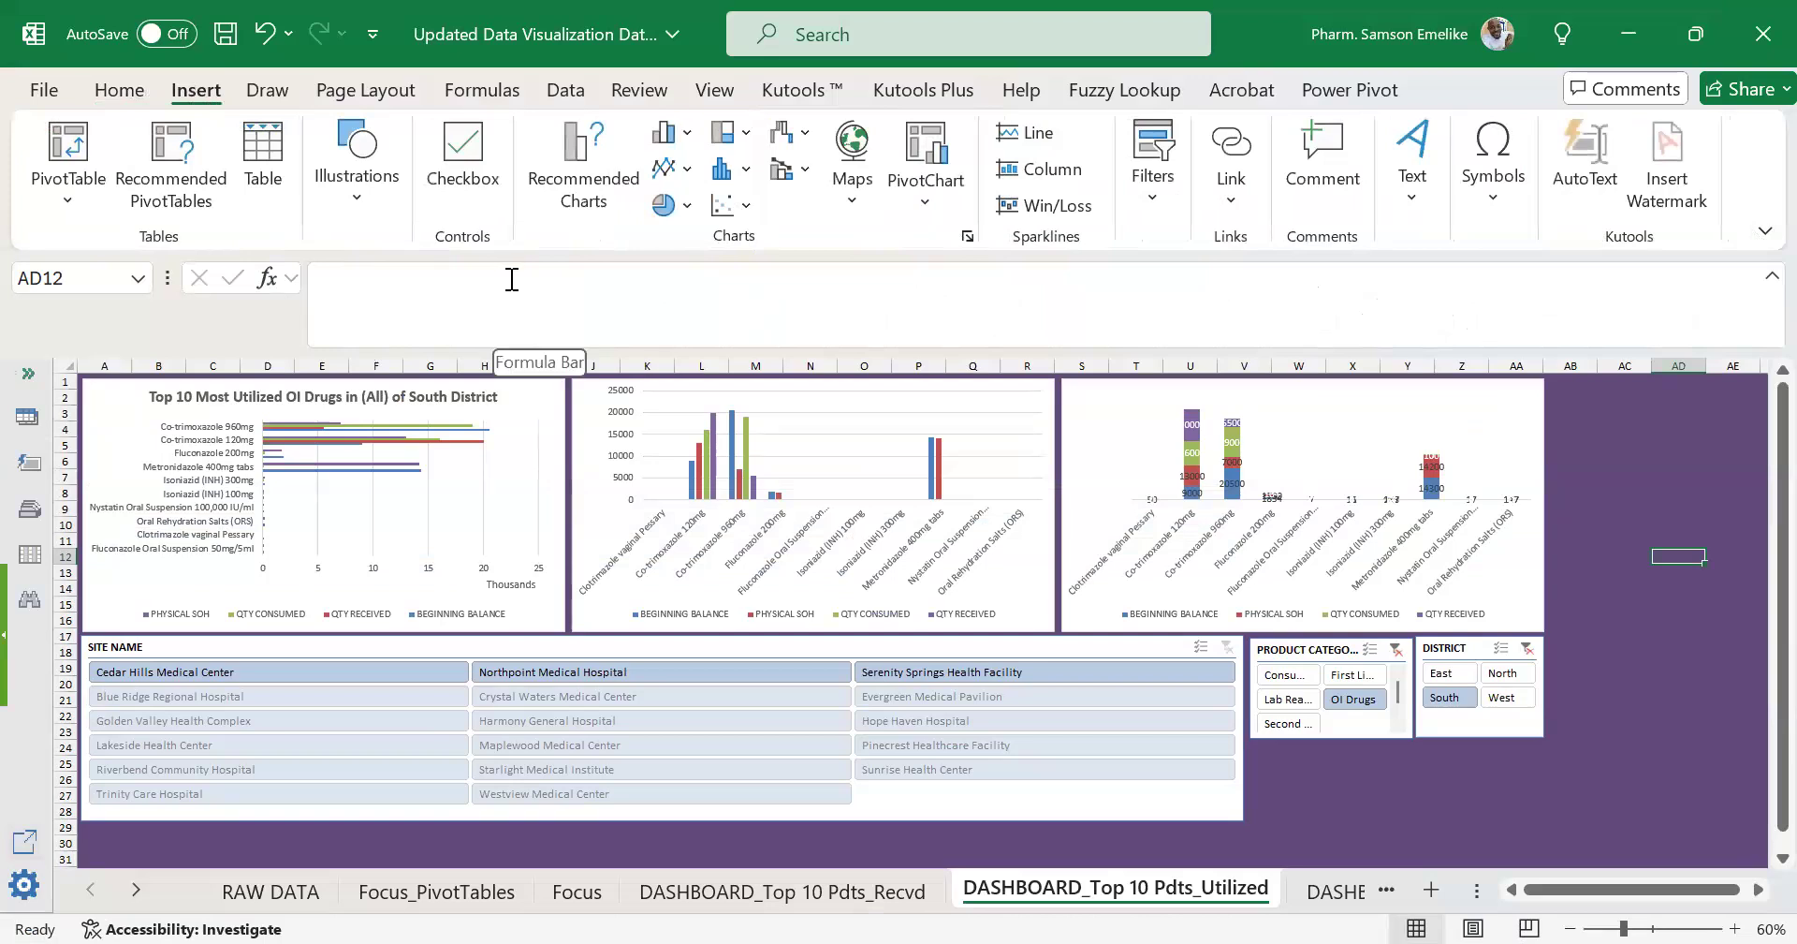
click(357, 193)
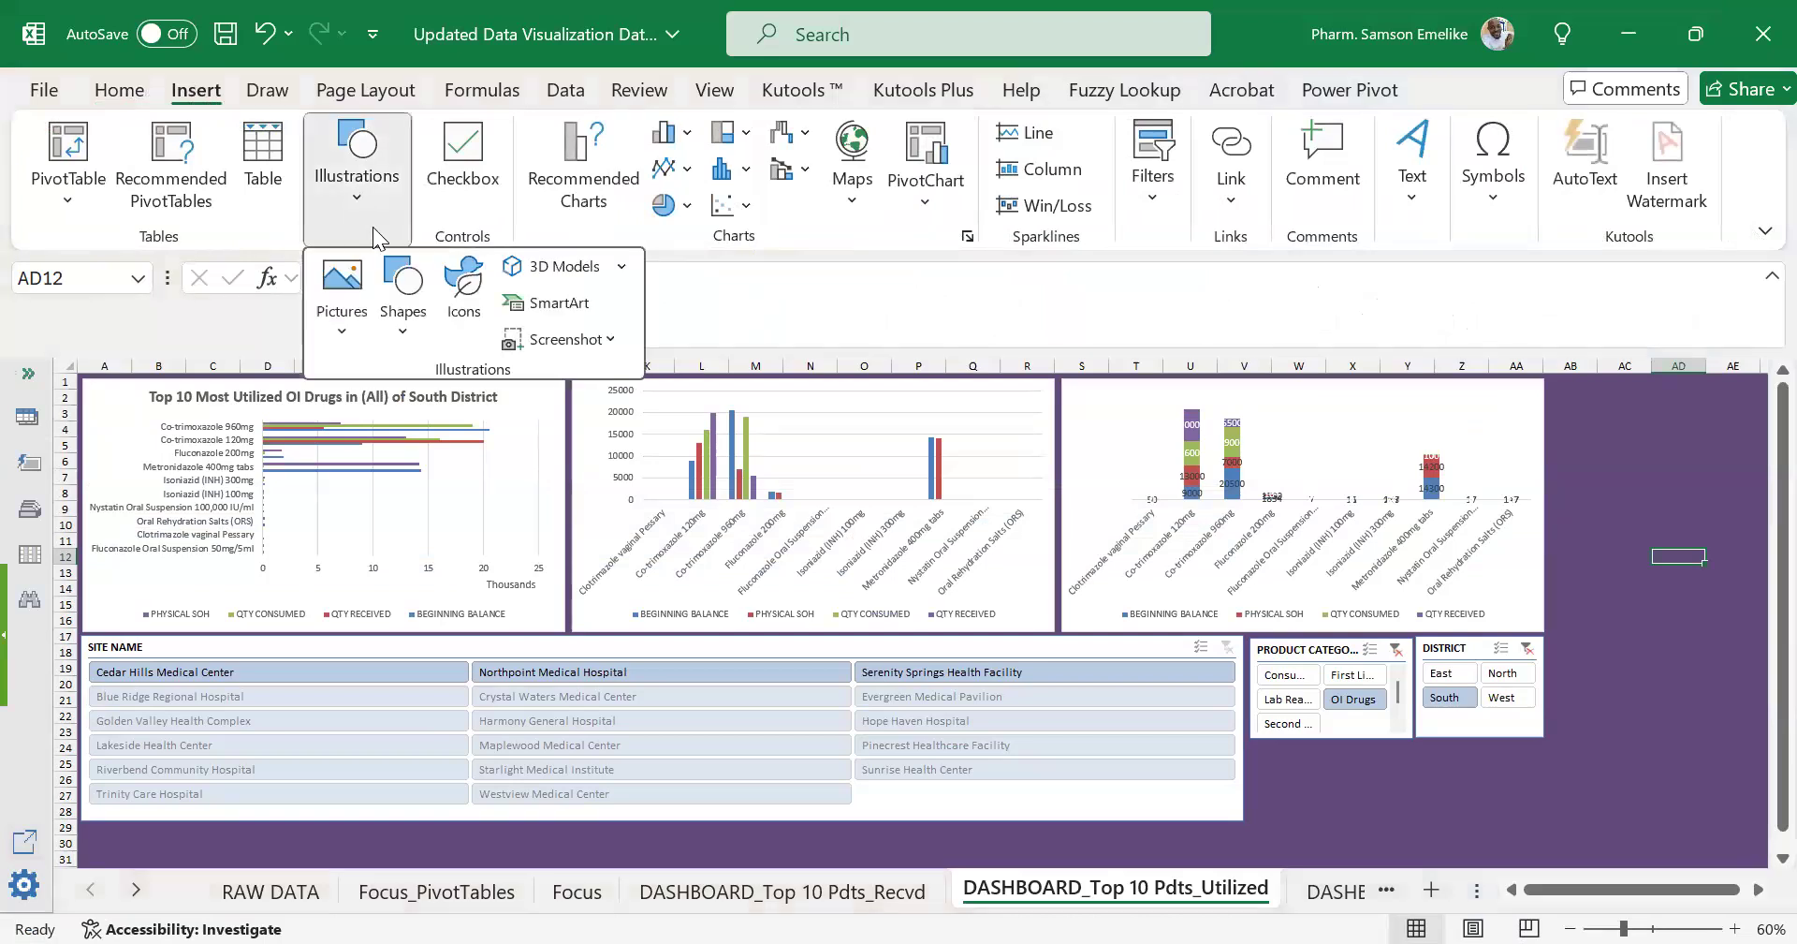
click(407, 306)
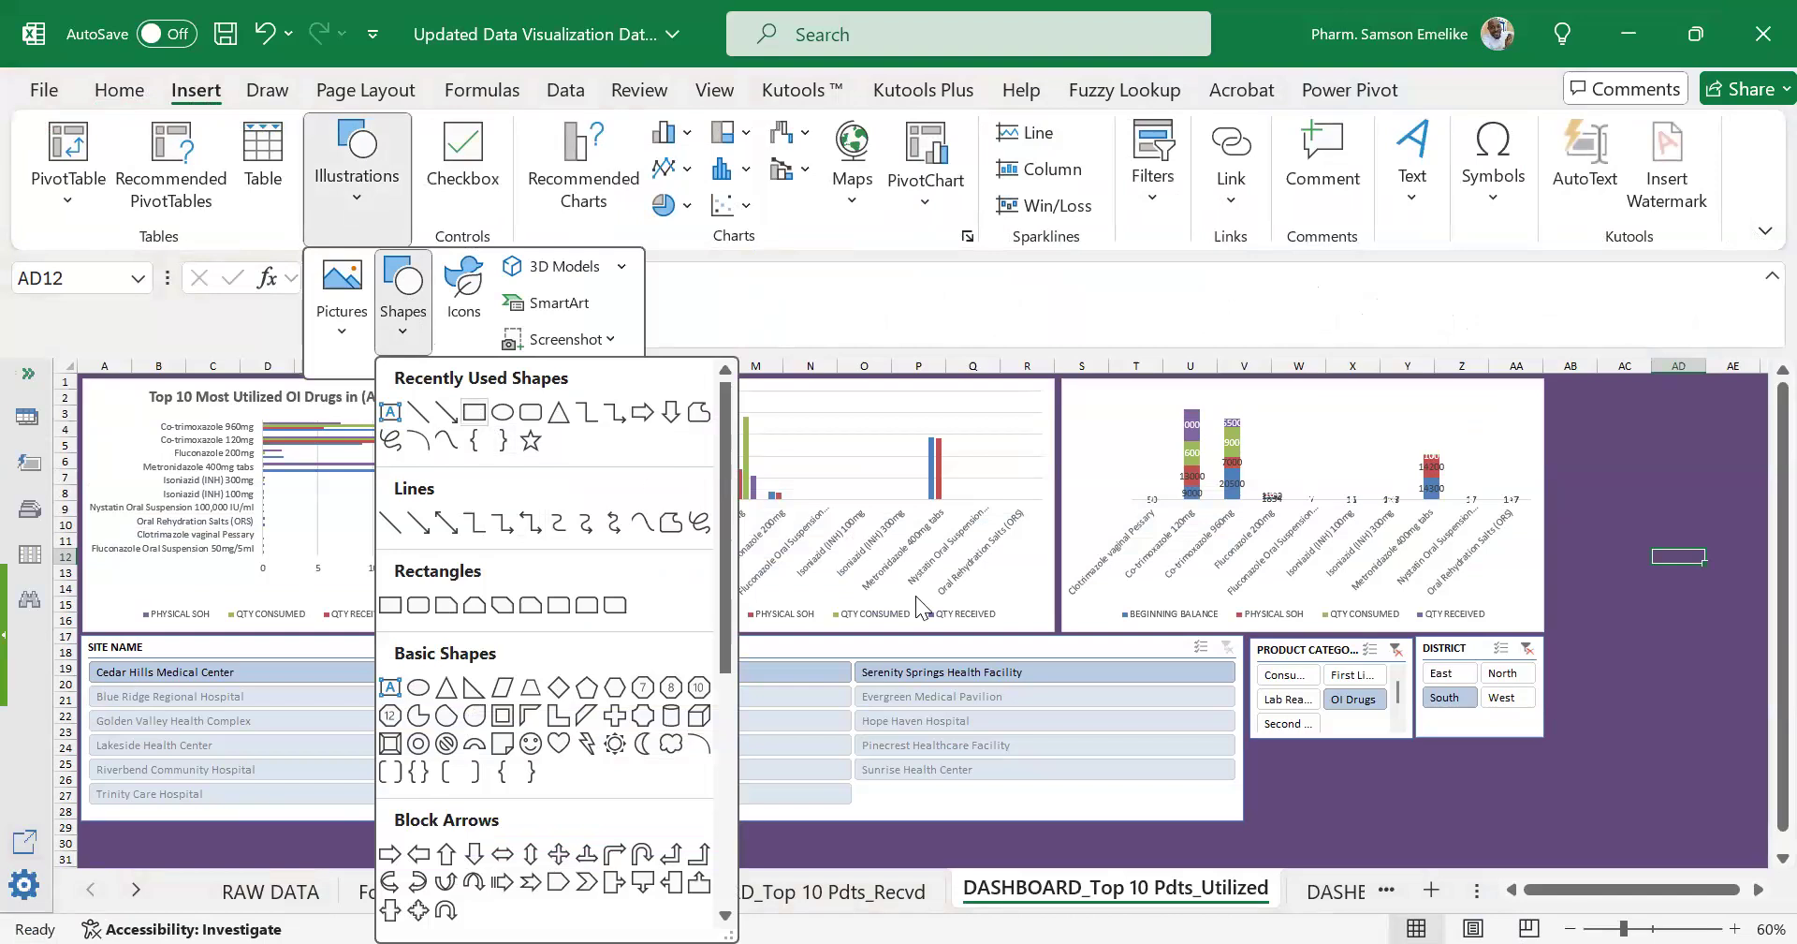
click(474, 412)
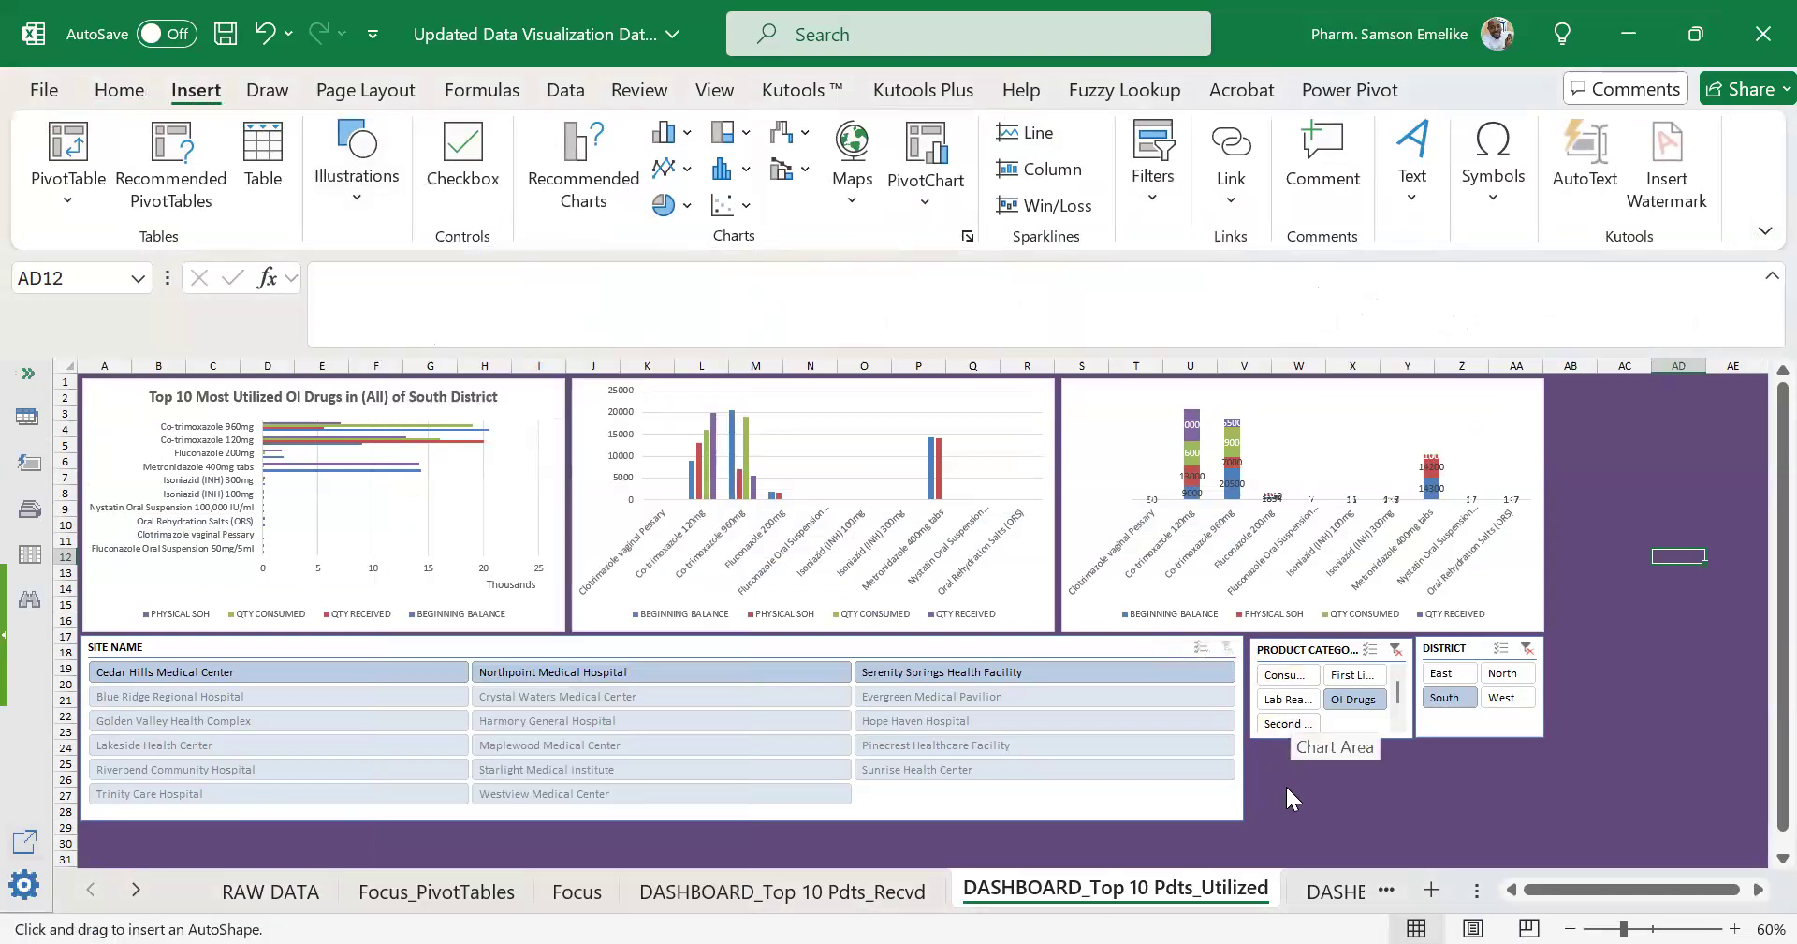
drag(1583, 411, 1100, 409)
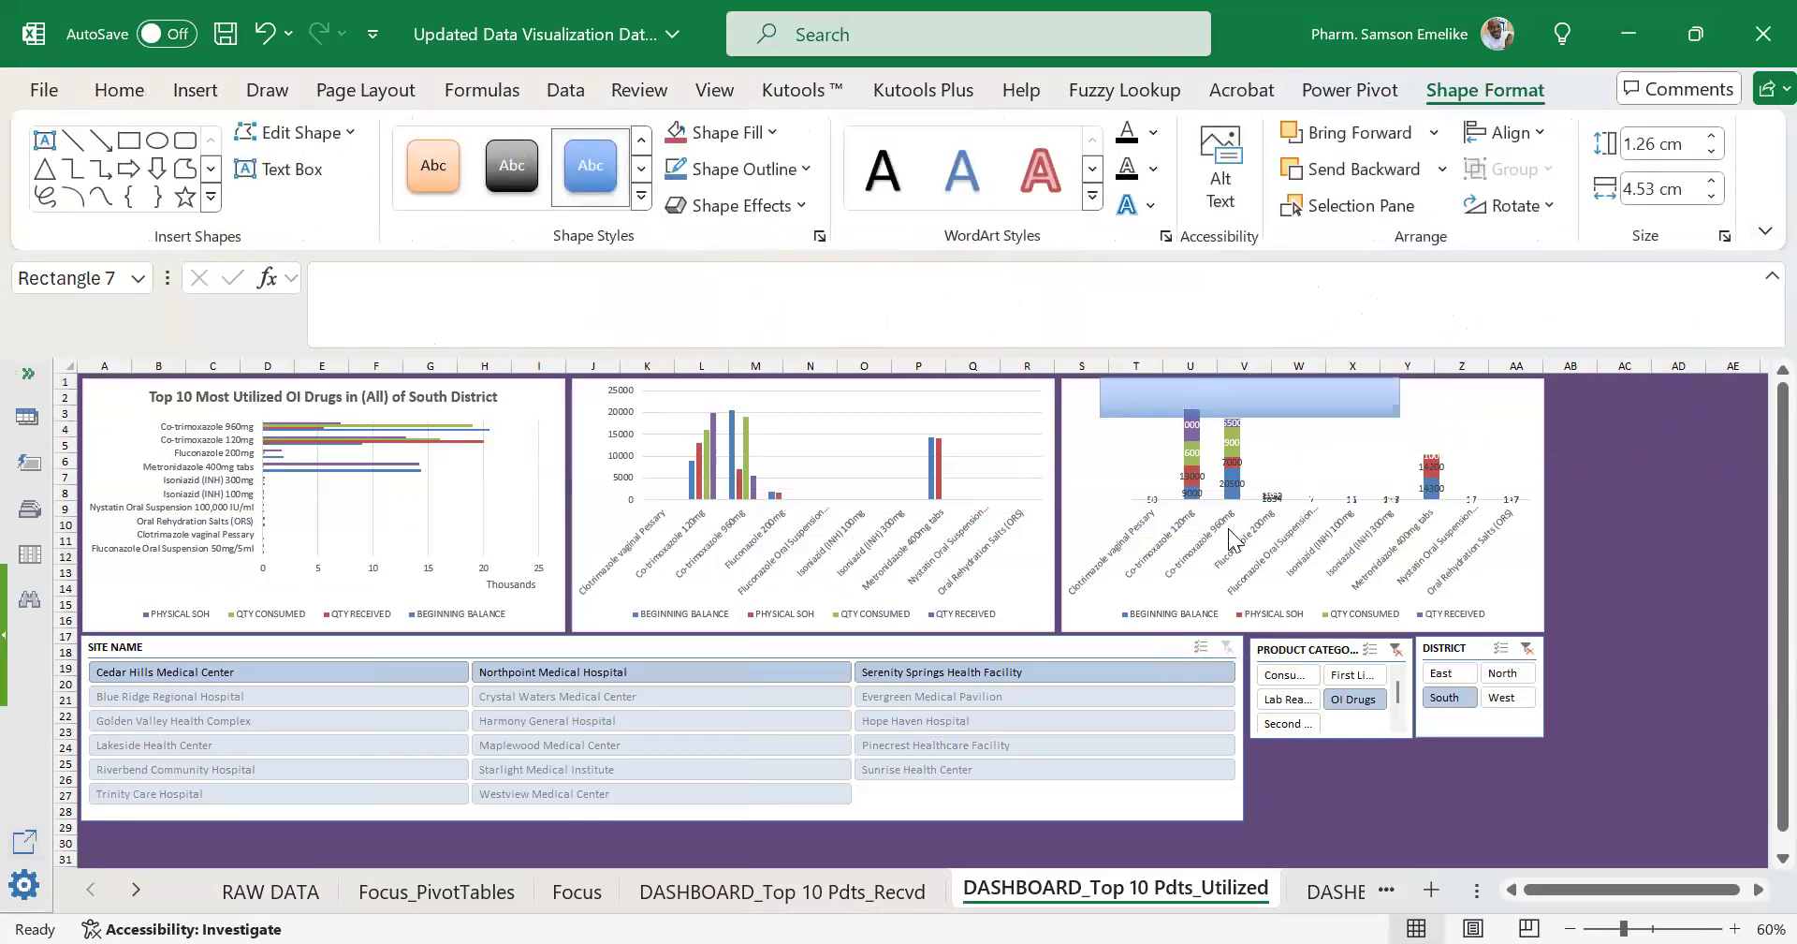
Move the SITE NAME, PRODUCT CATEGORY and DISTRICT slicers down together to leave a gap of about two rows beneath the charts.
click(263, 646)
ctrl+click(1325, 648)
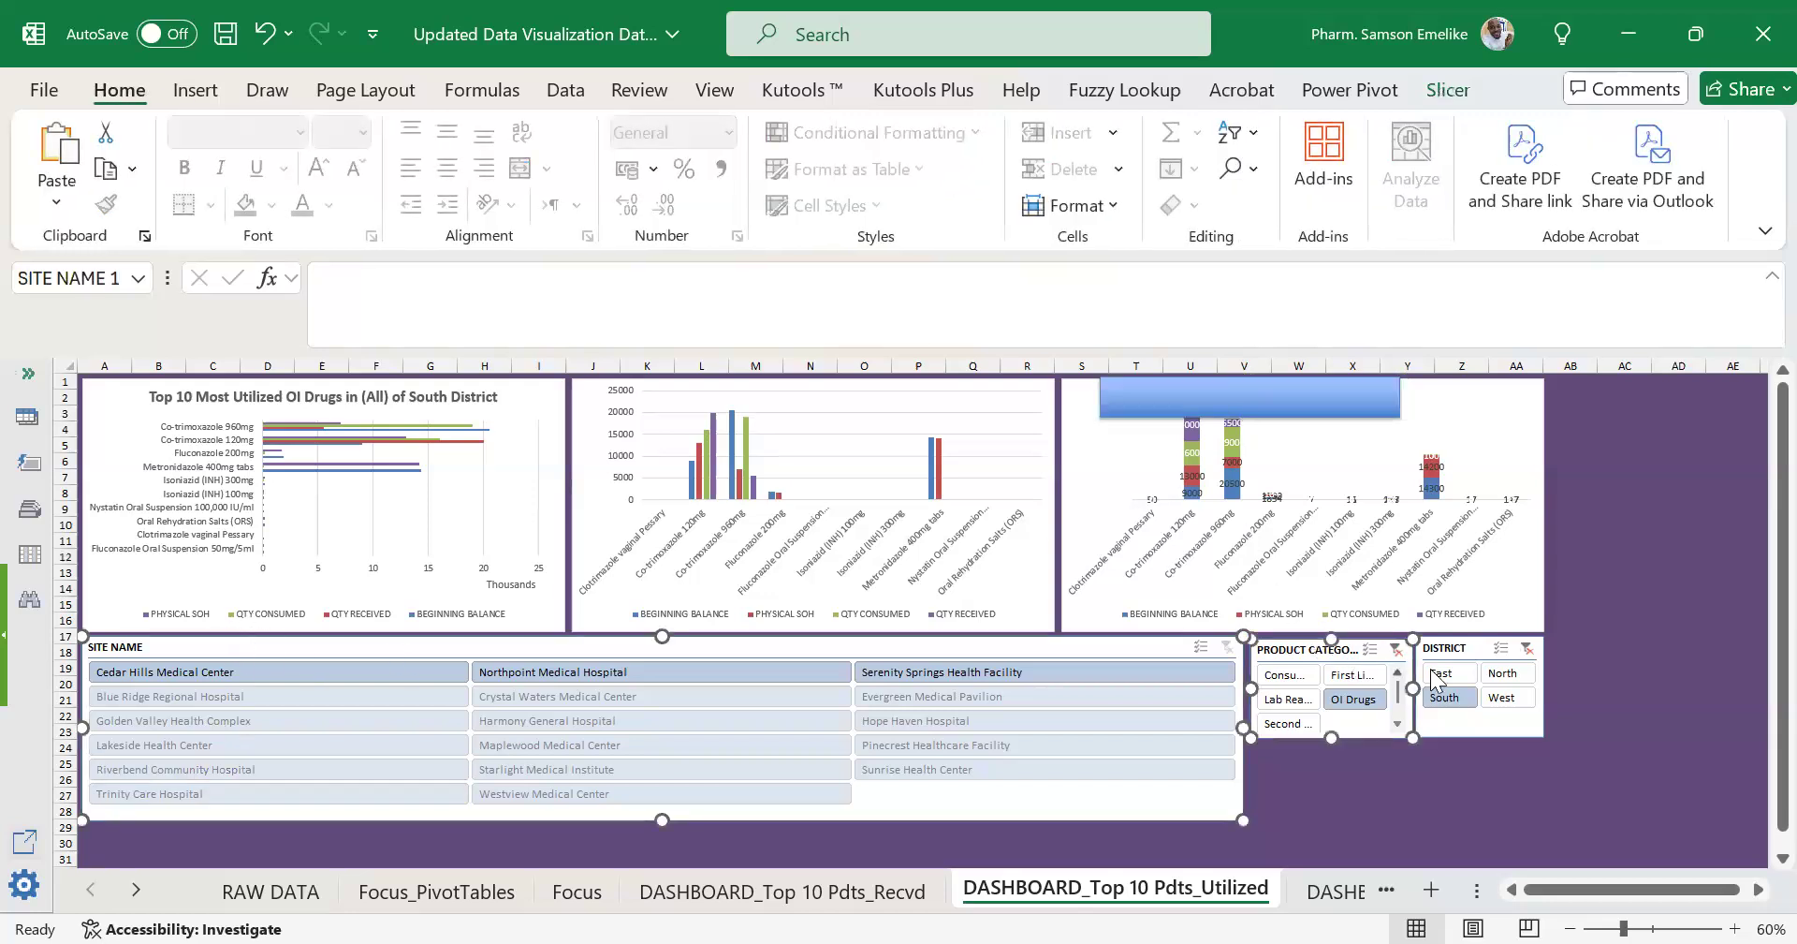
ctrl+click(1463, 648)
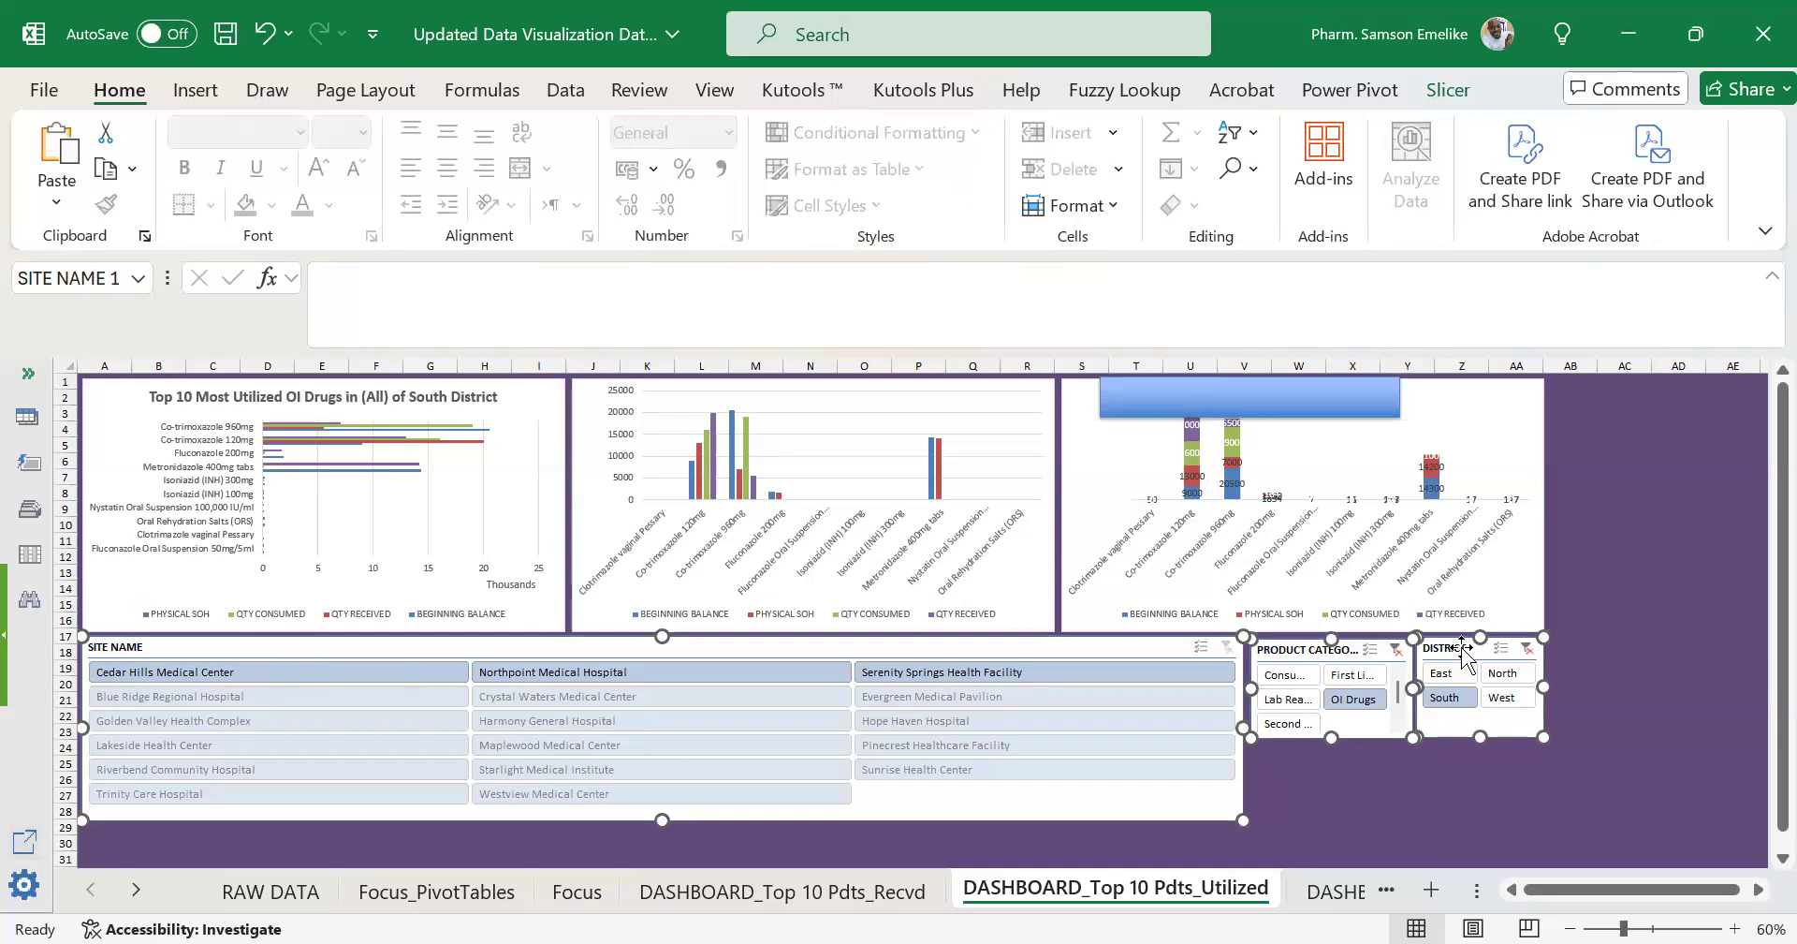
key(Down)
key(Down)
key(Down)
key(Down)
key(Down)
key(Down)
key(Down)
key(Down)
key(Down)
key(Down)
key(Down)
Move the rectangle into the gap beneath the third chart and widen it to about 15.14 cm to match the chart's width.
click(1320, 402)
drag(1320, 401, 1548, 655)
click(1613, 629)
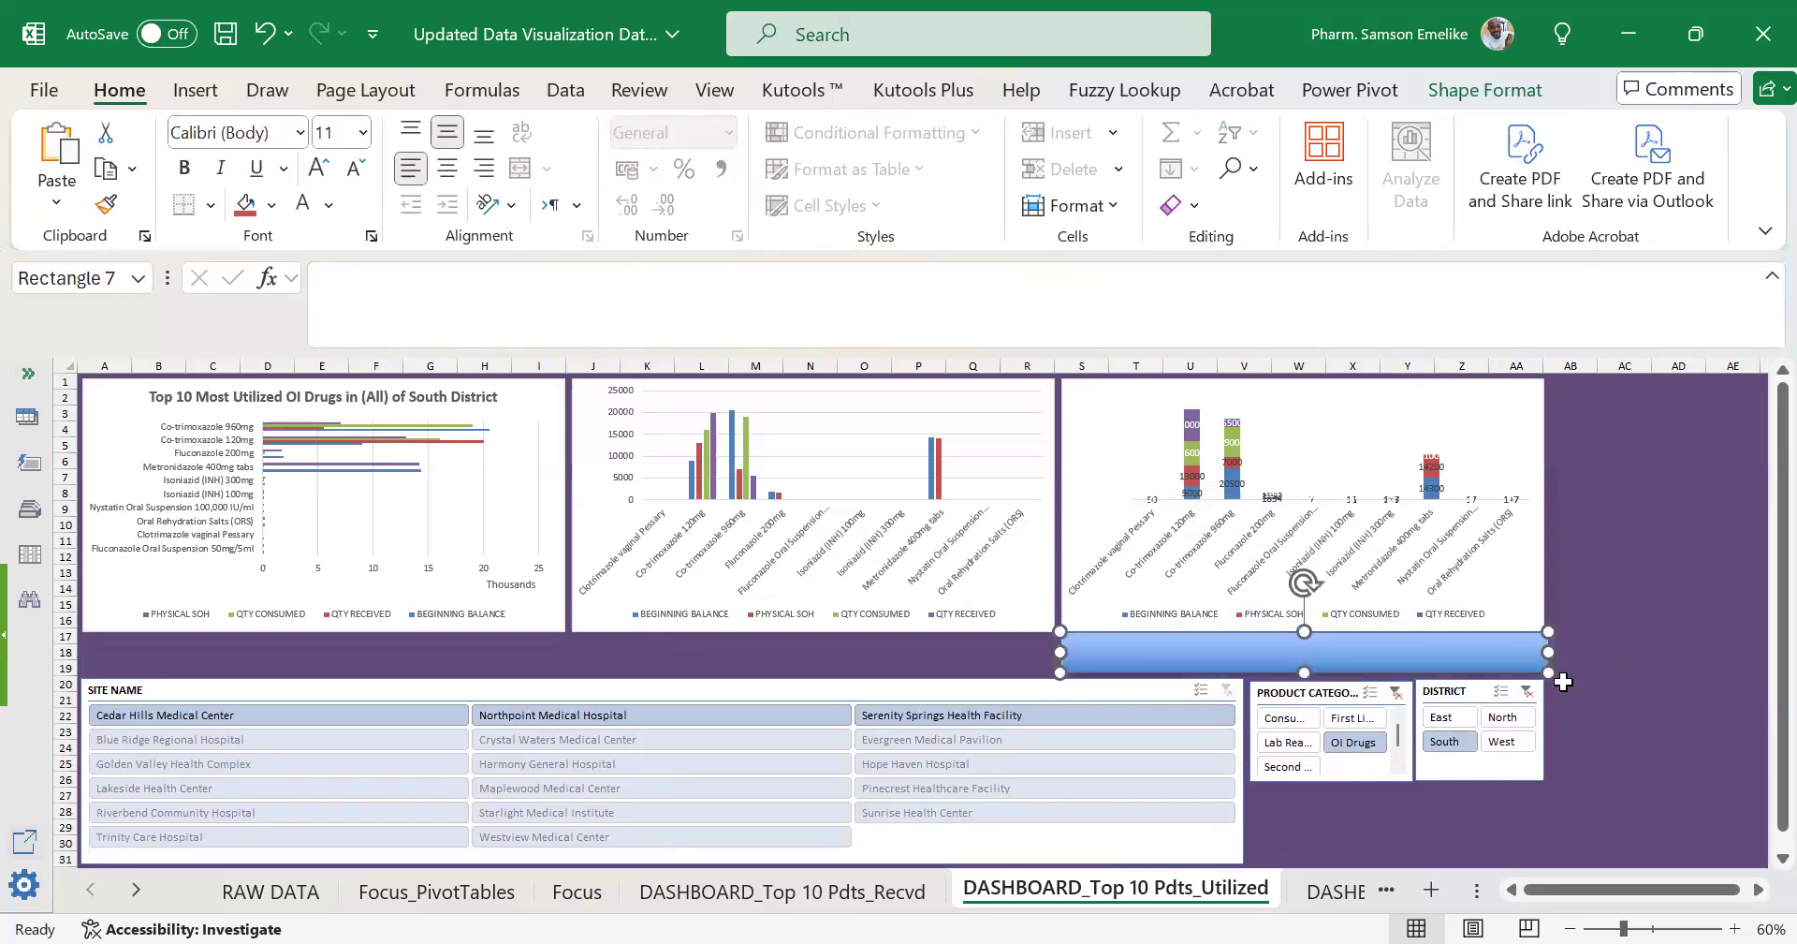
click(1540, 652)
drag(1538, 654, 1538, 654)
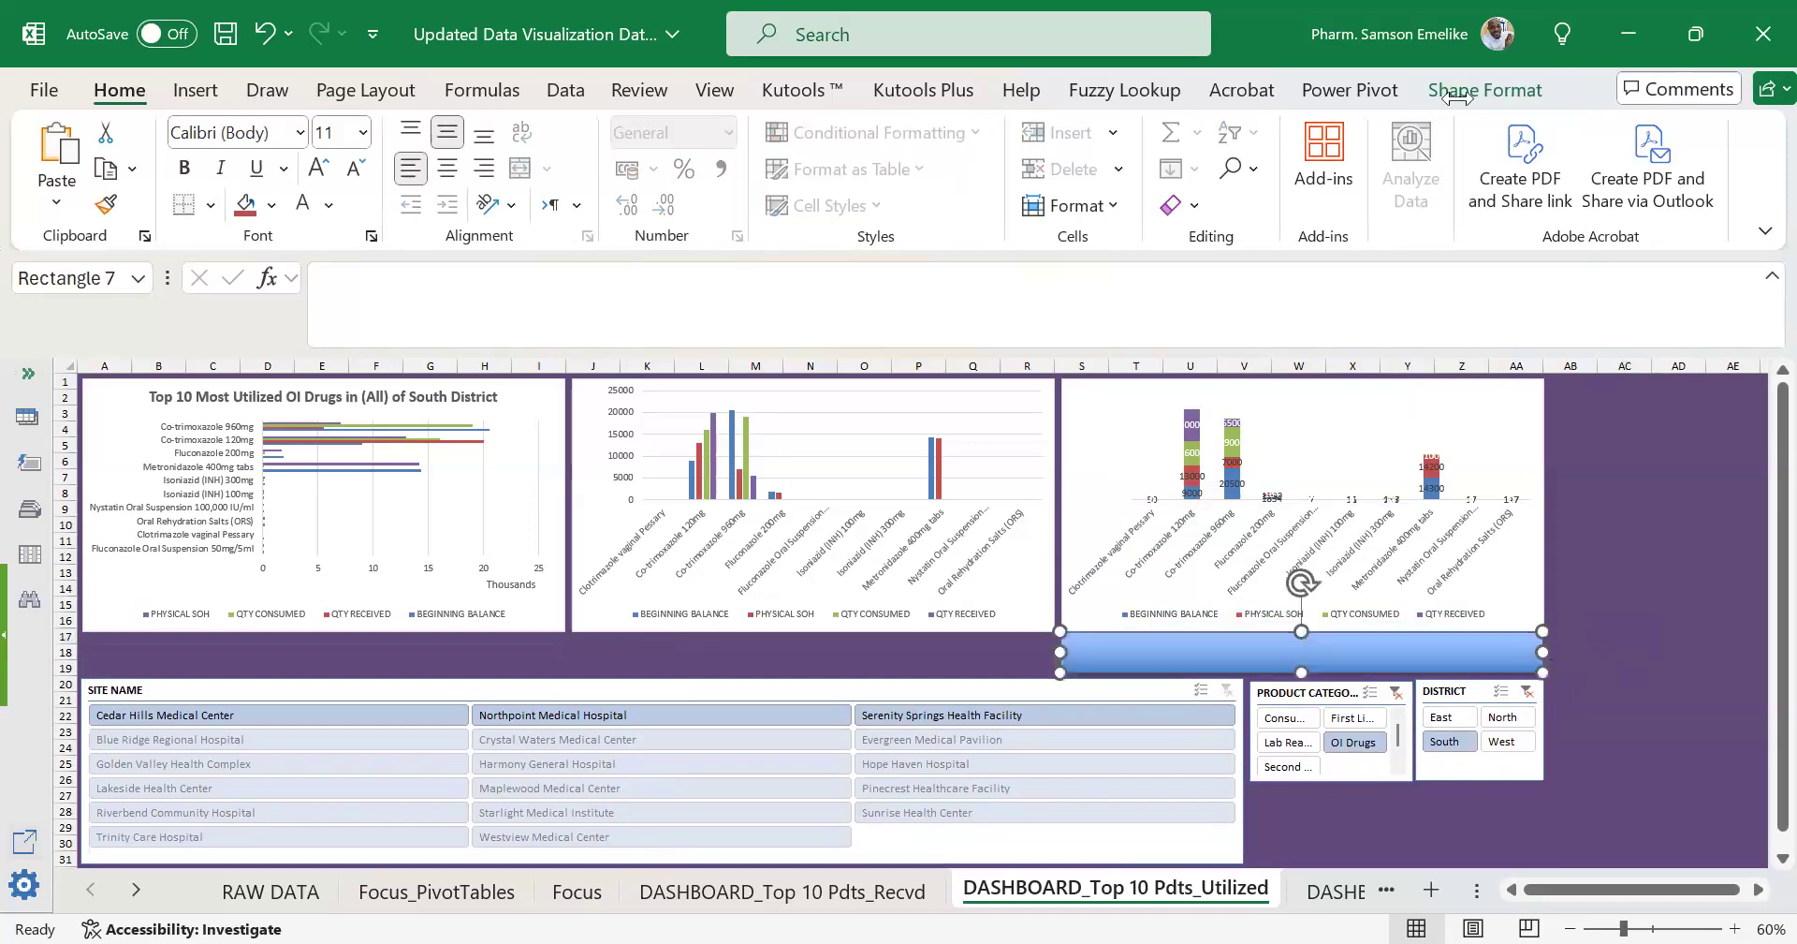
Compare the height and width of the third chart with those of the rectangle beneath it.
click(1545, 437)
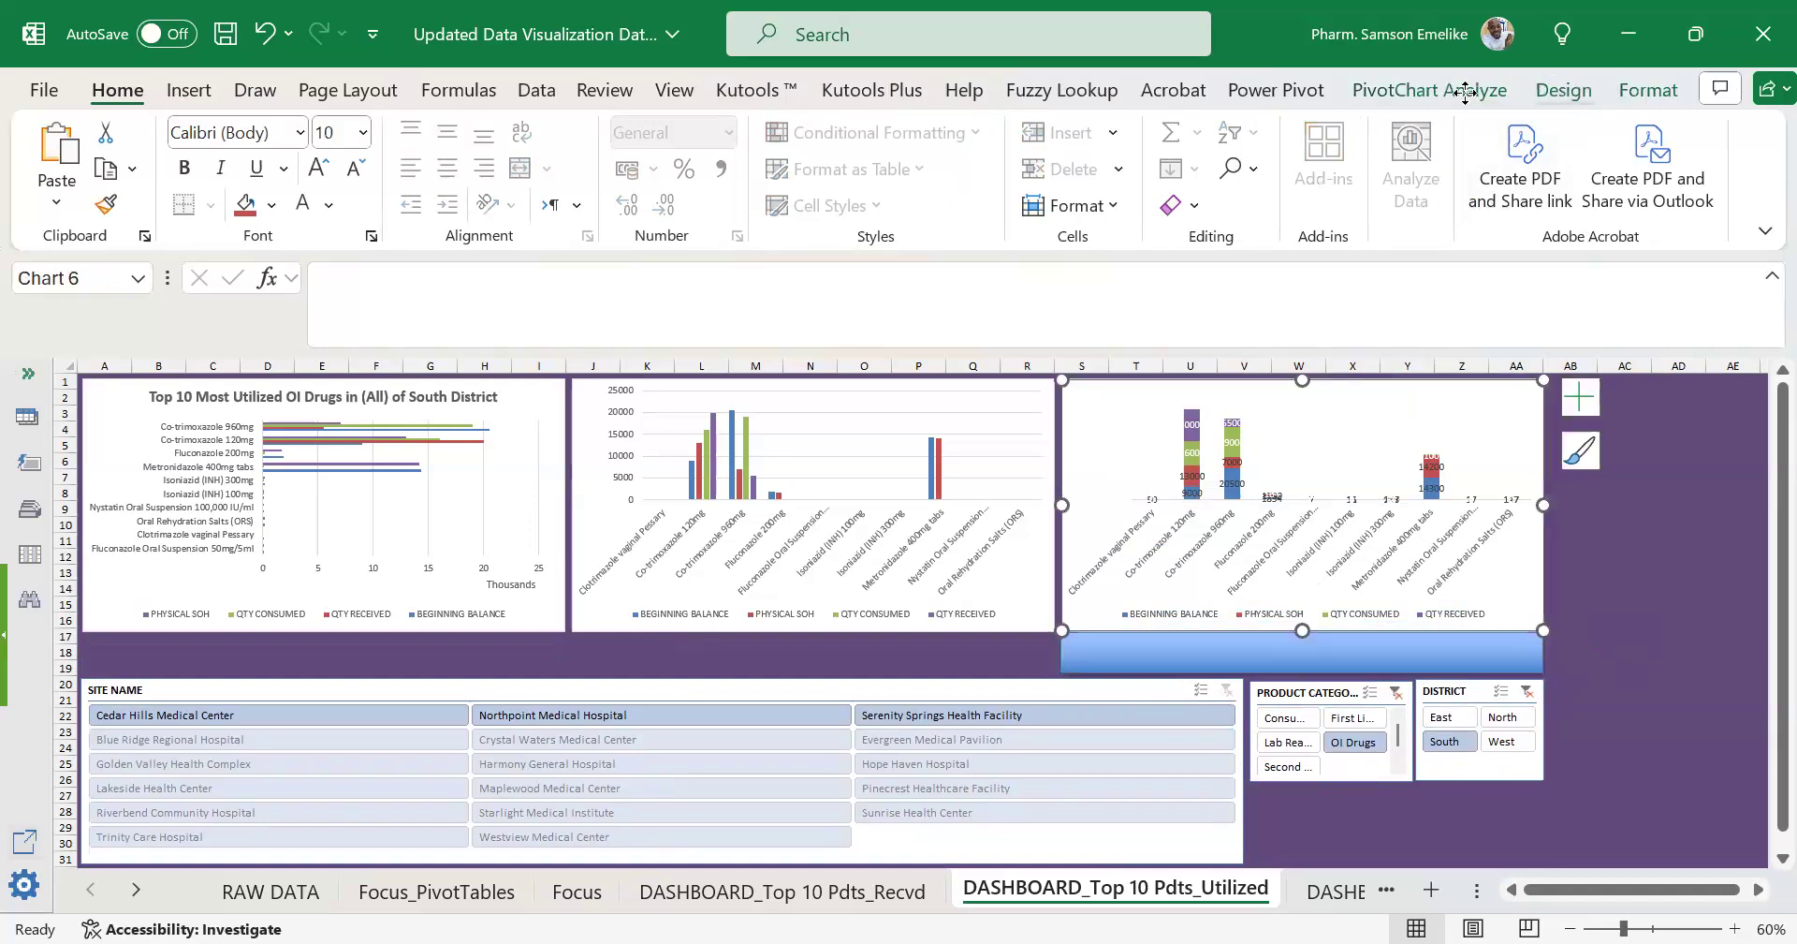
click(1649, 91)
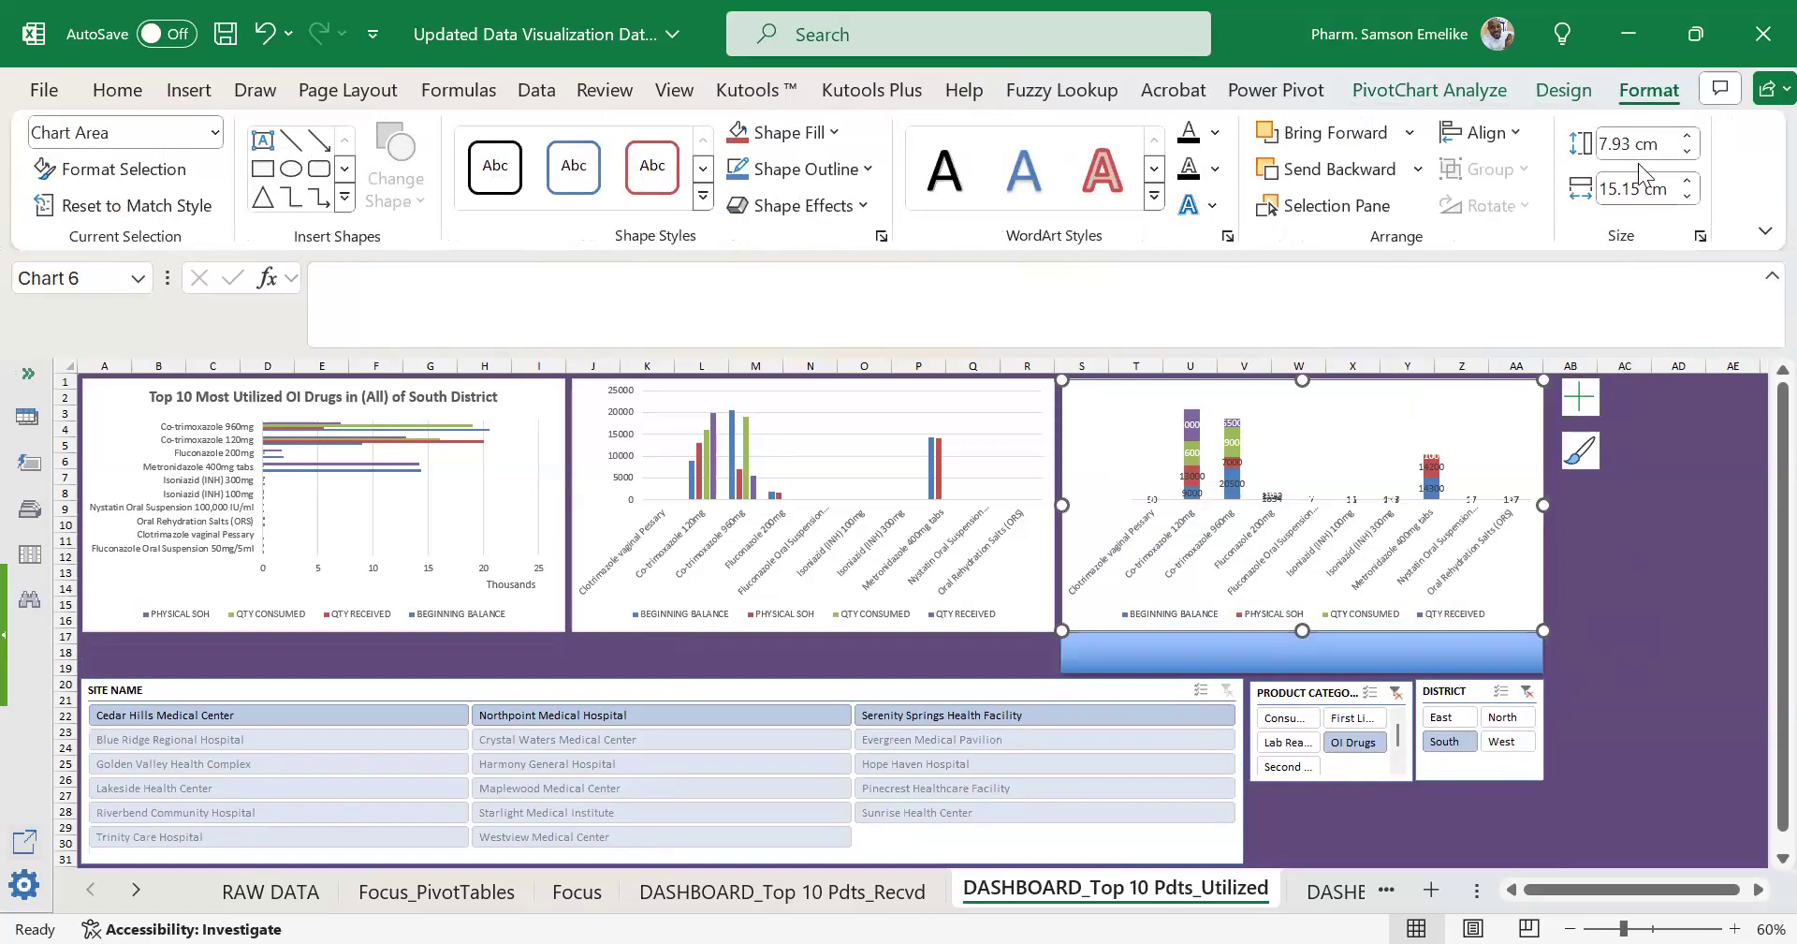
click(1533, 661)
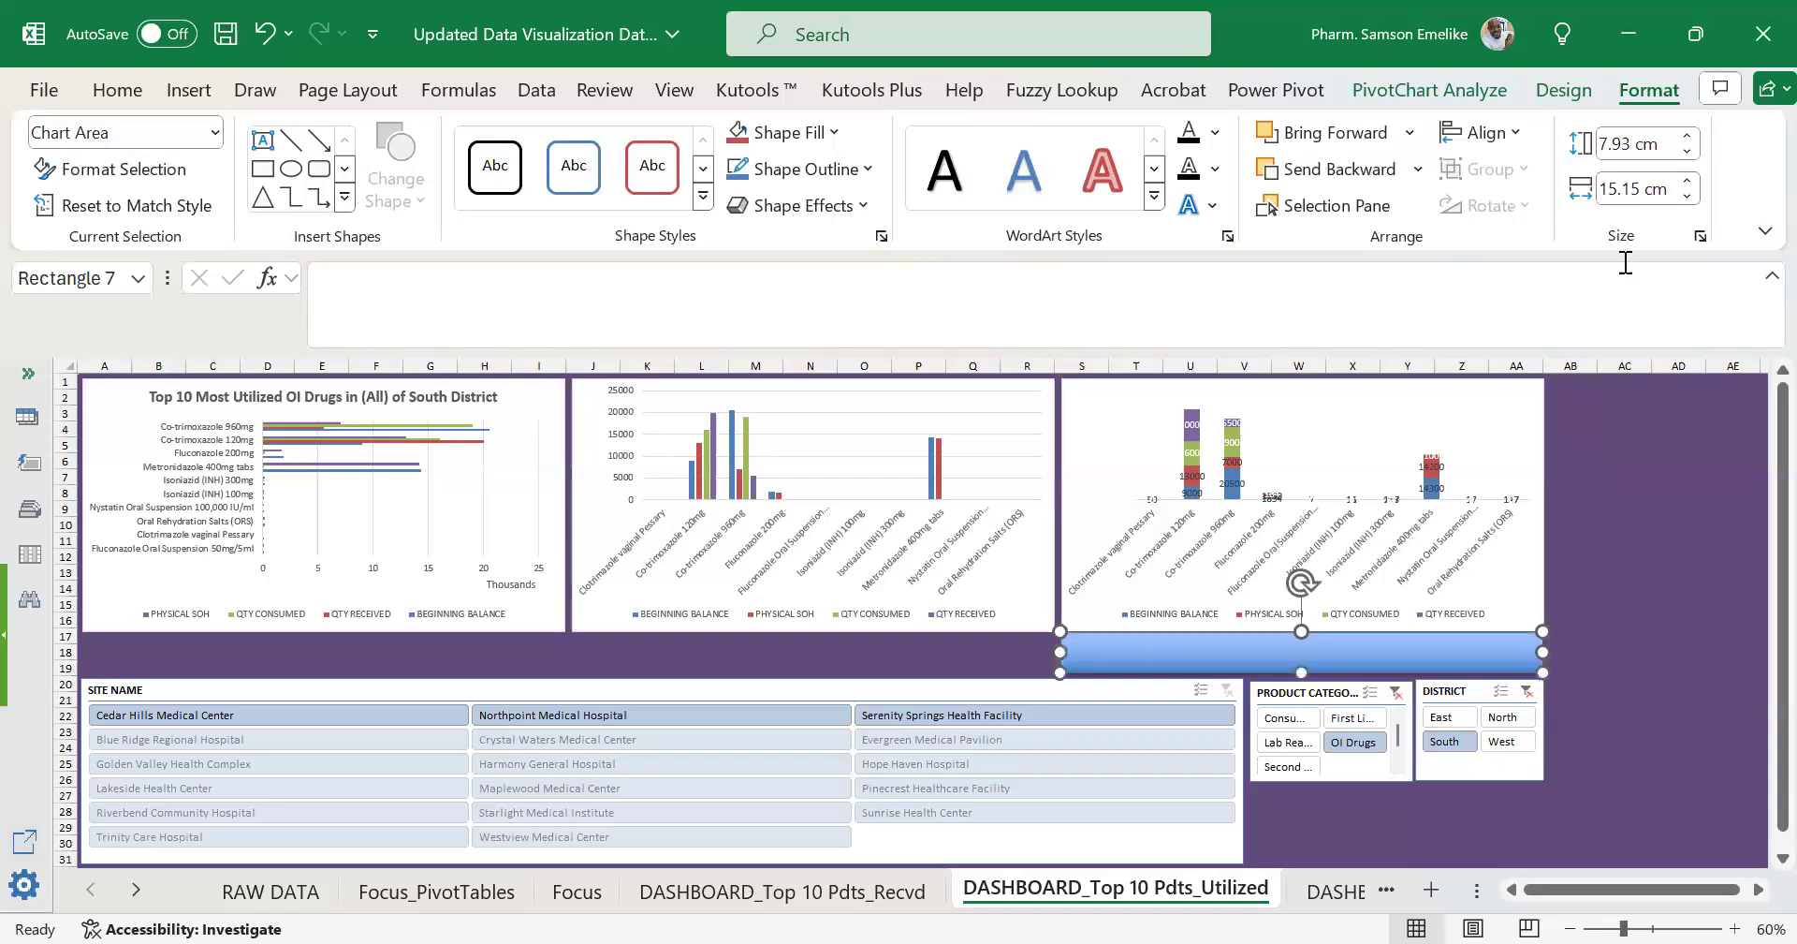
click(1667, 143)
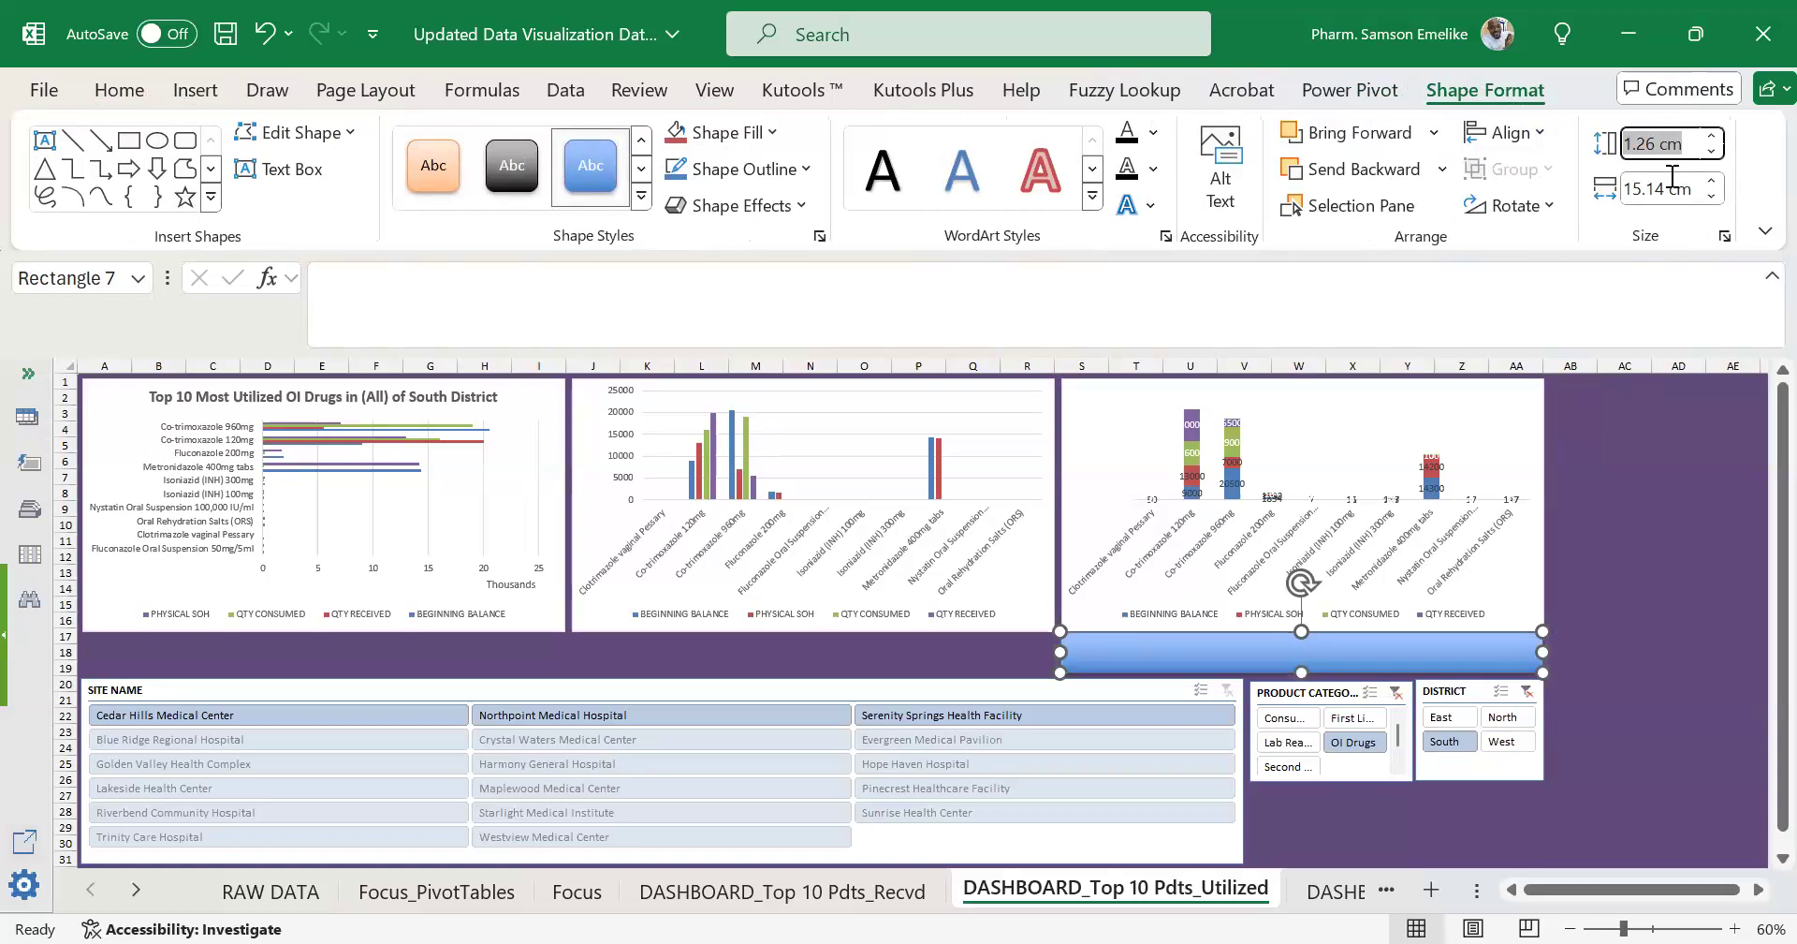
click(1665, 188)
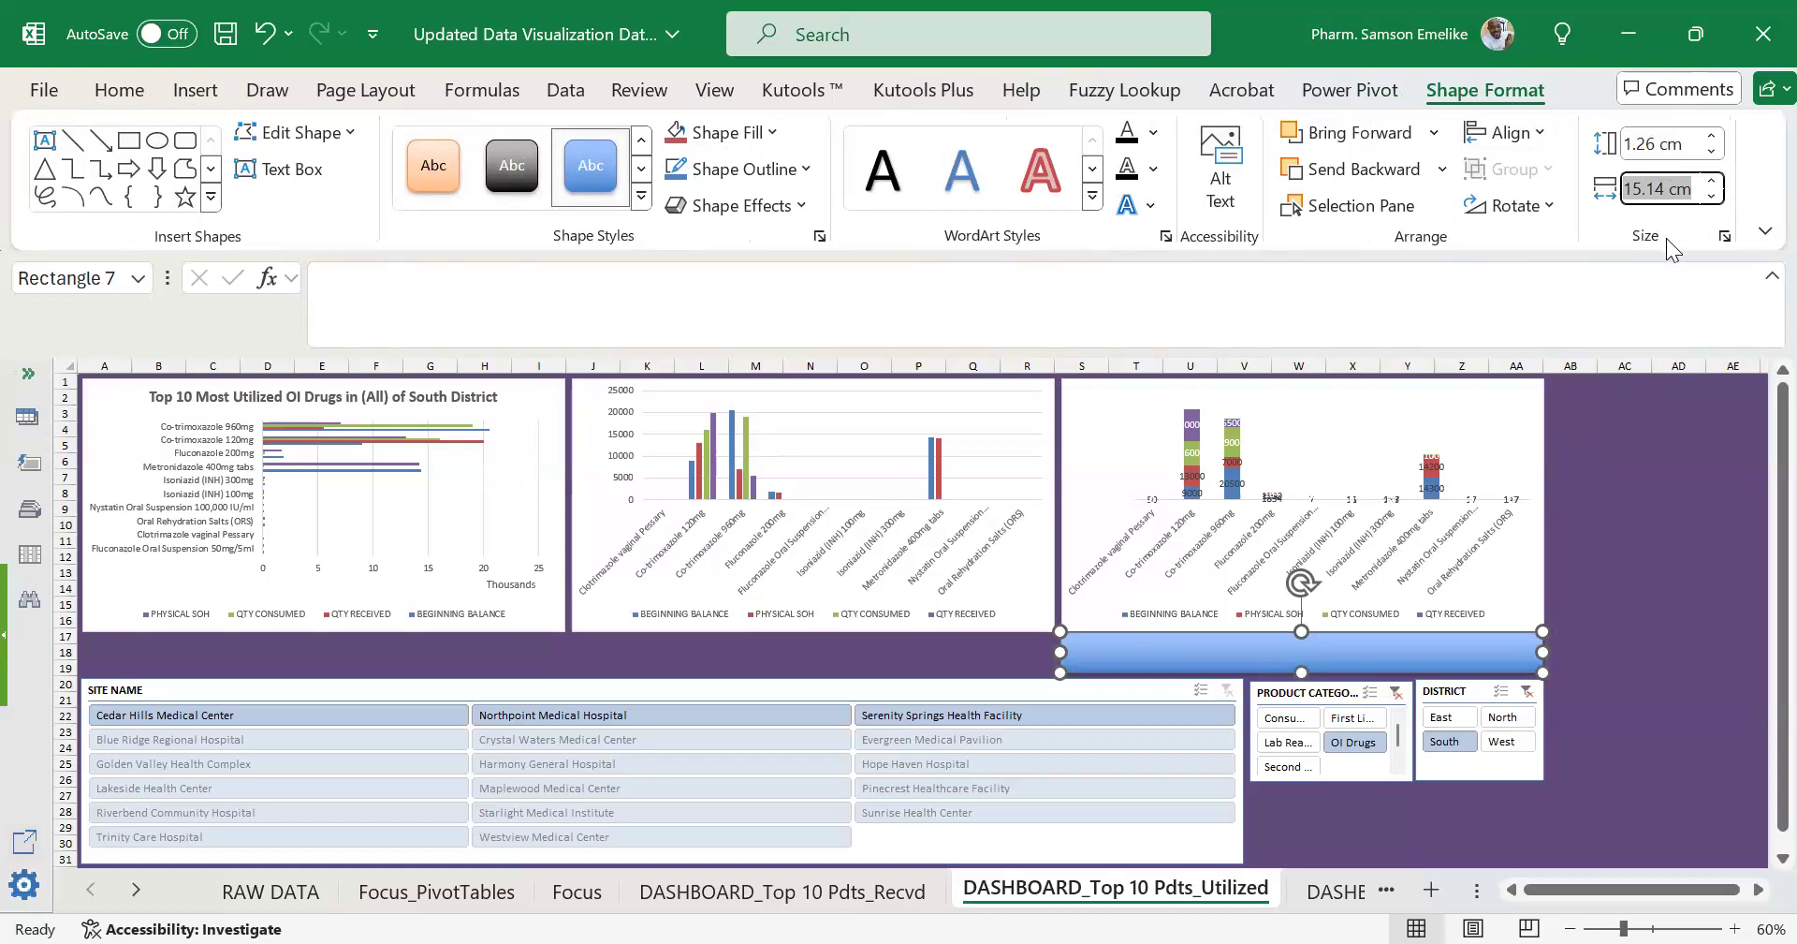
click(1676, 588)
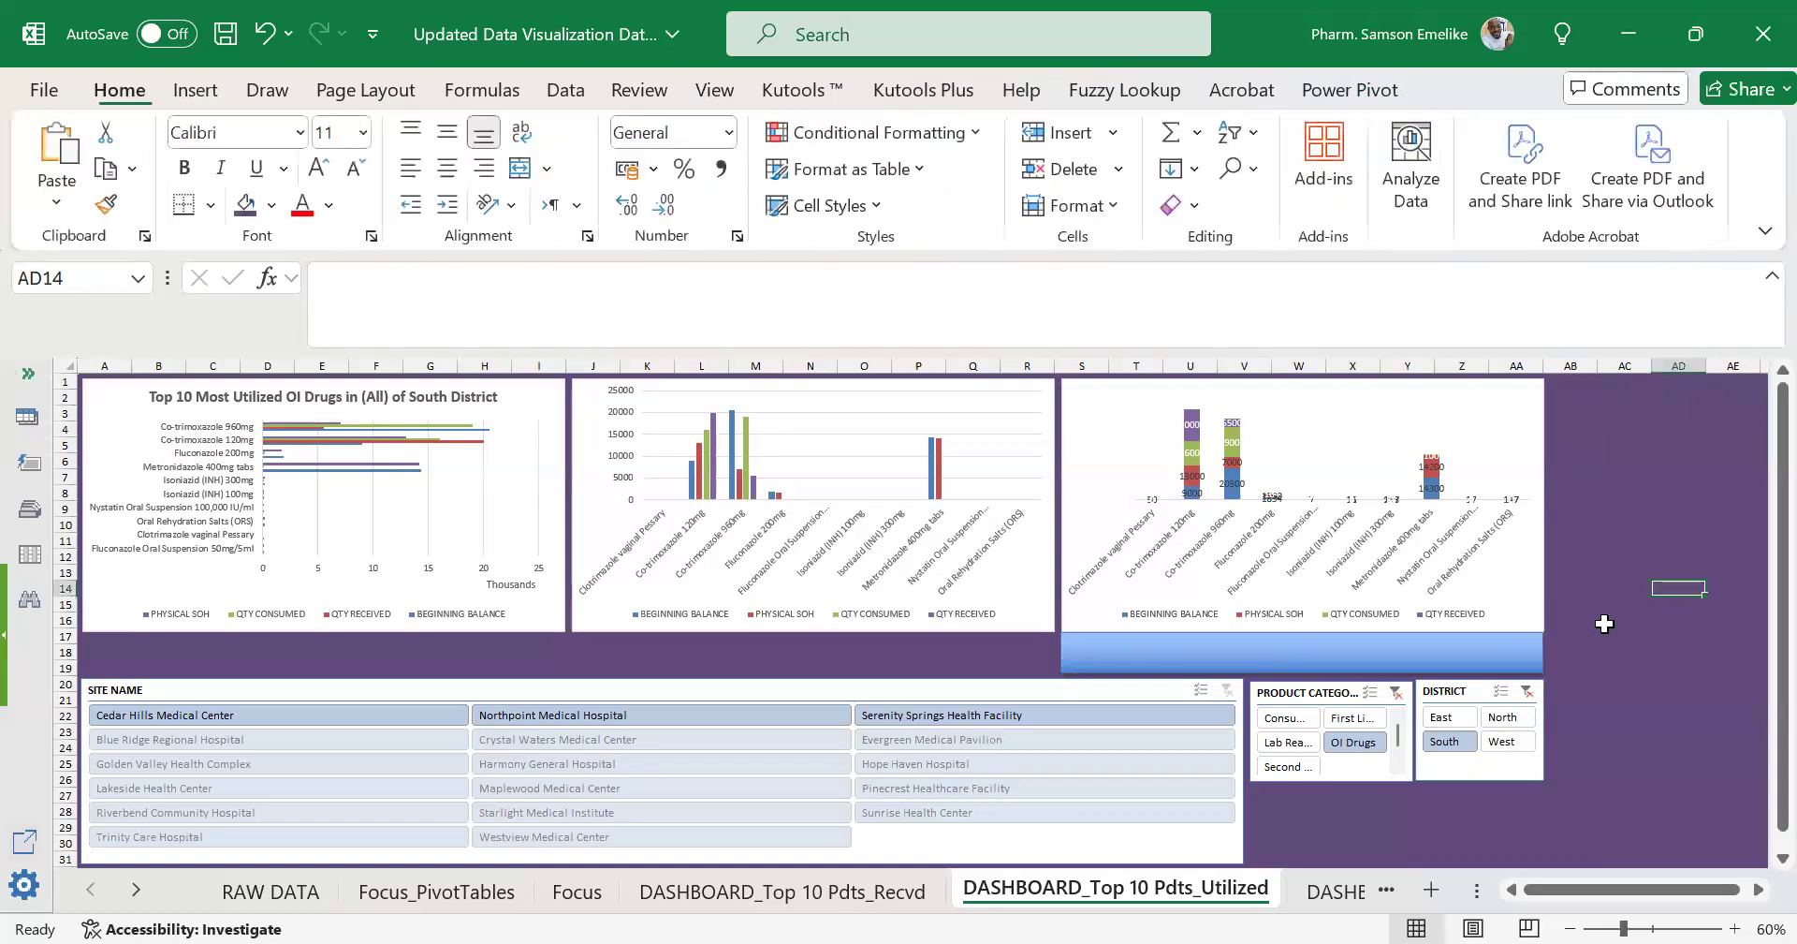
Fill the rectangle beneath the third chart with the standard purple color.
click(1540, 656)
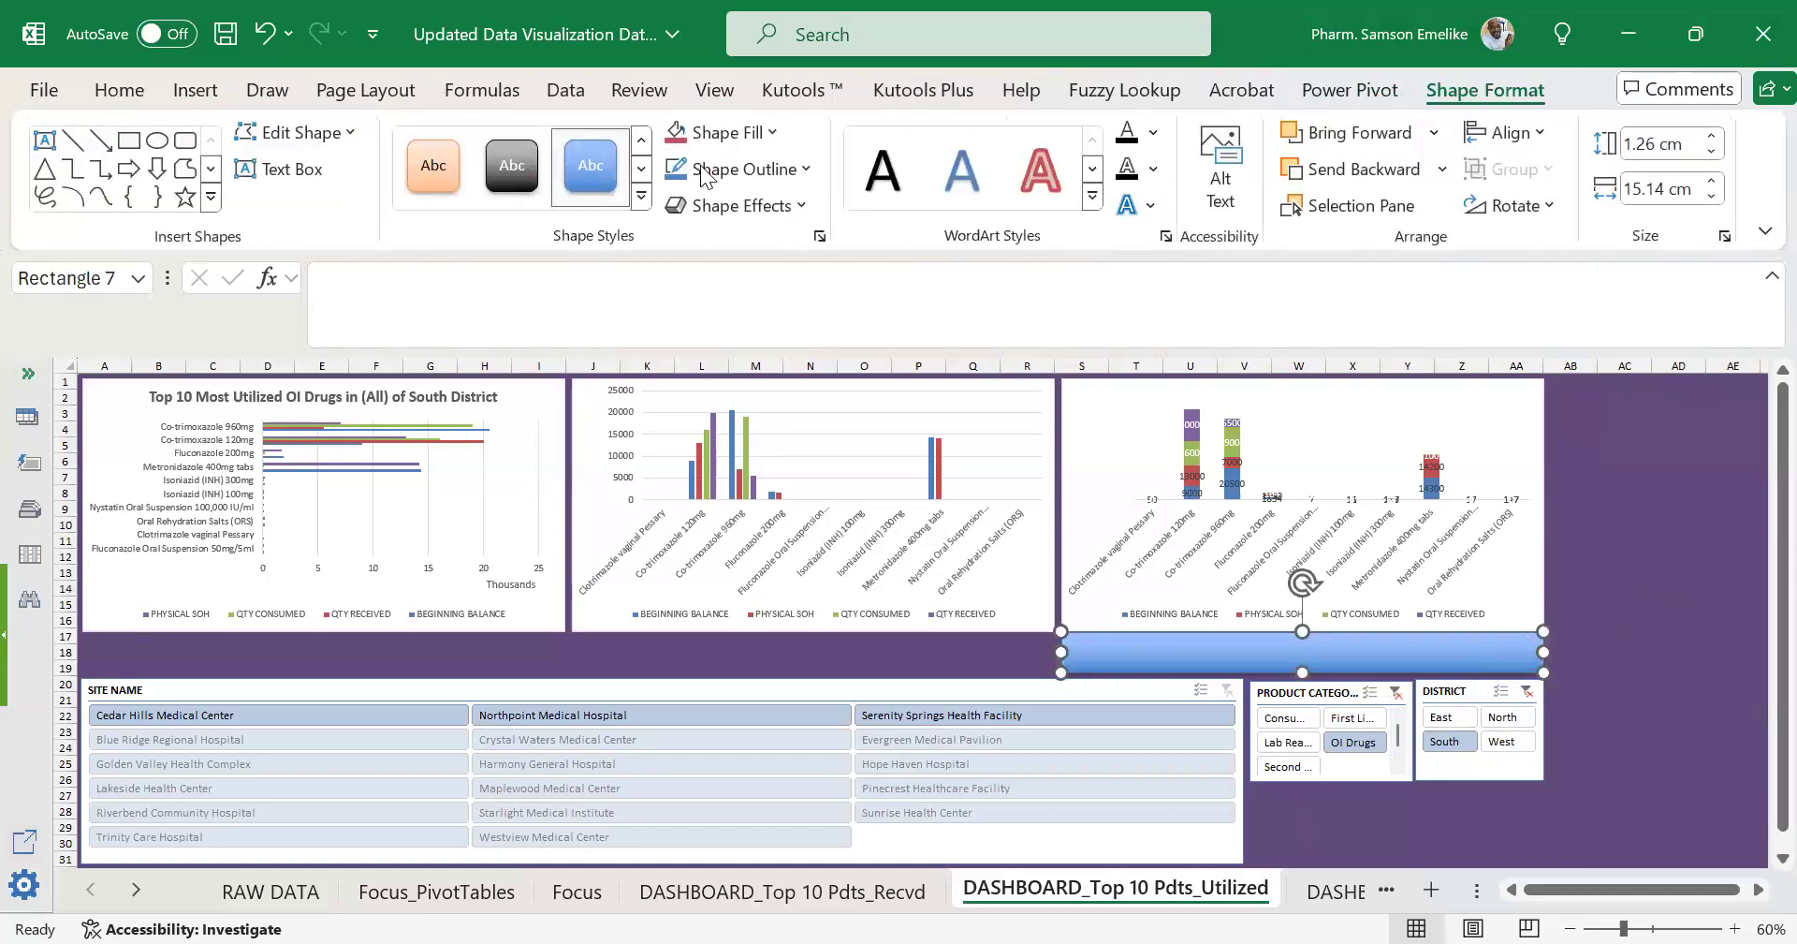
click(711, 133)
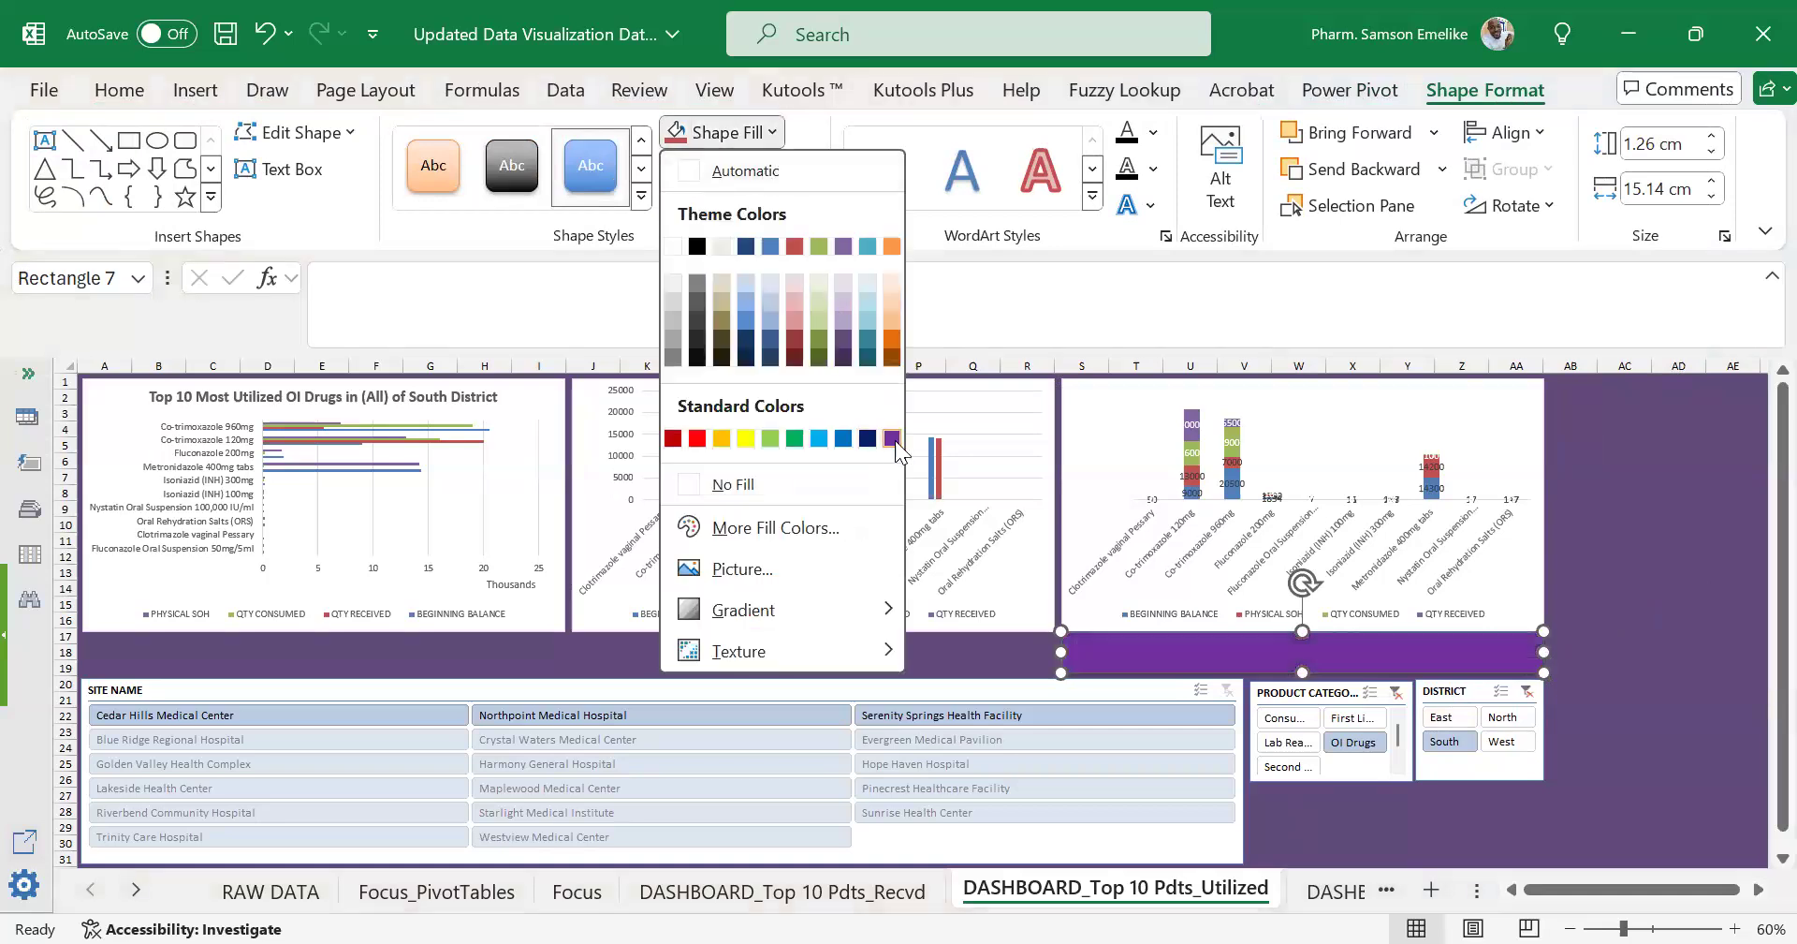
click(894, 440)
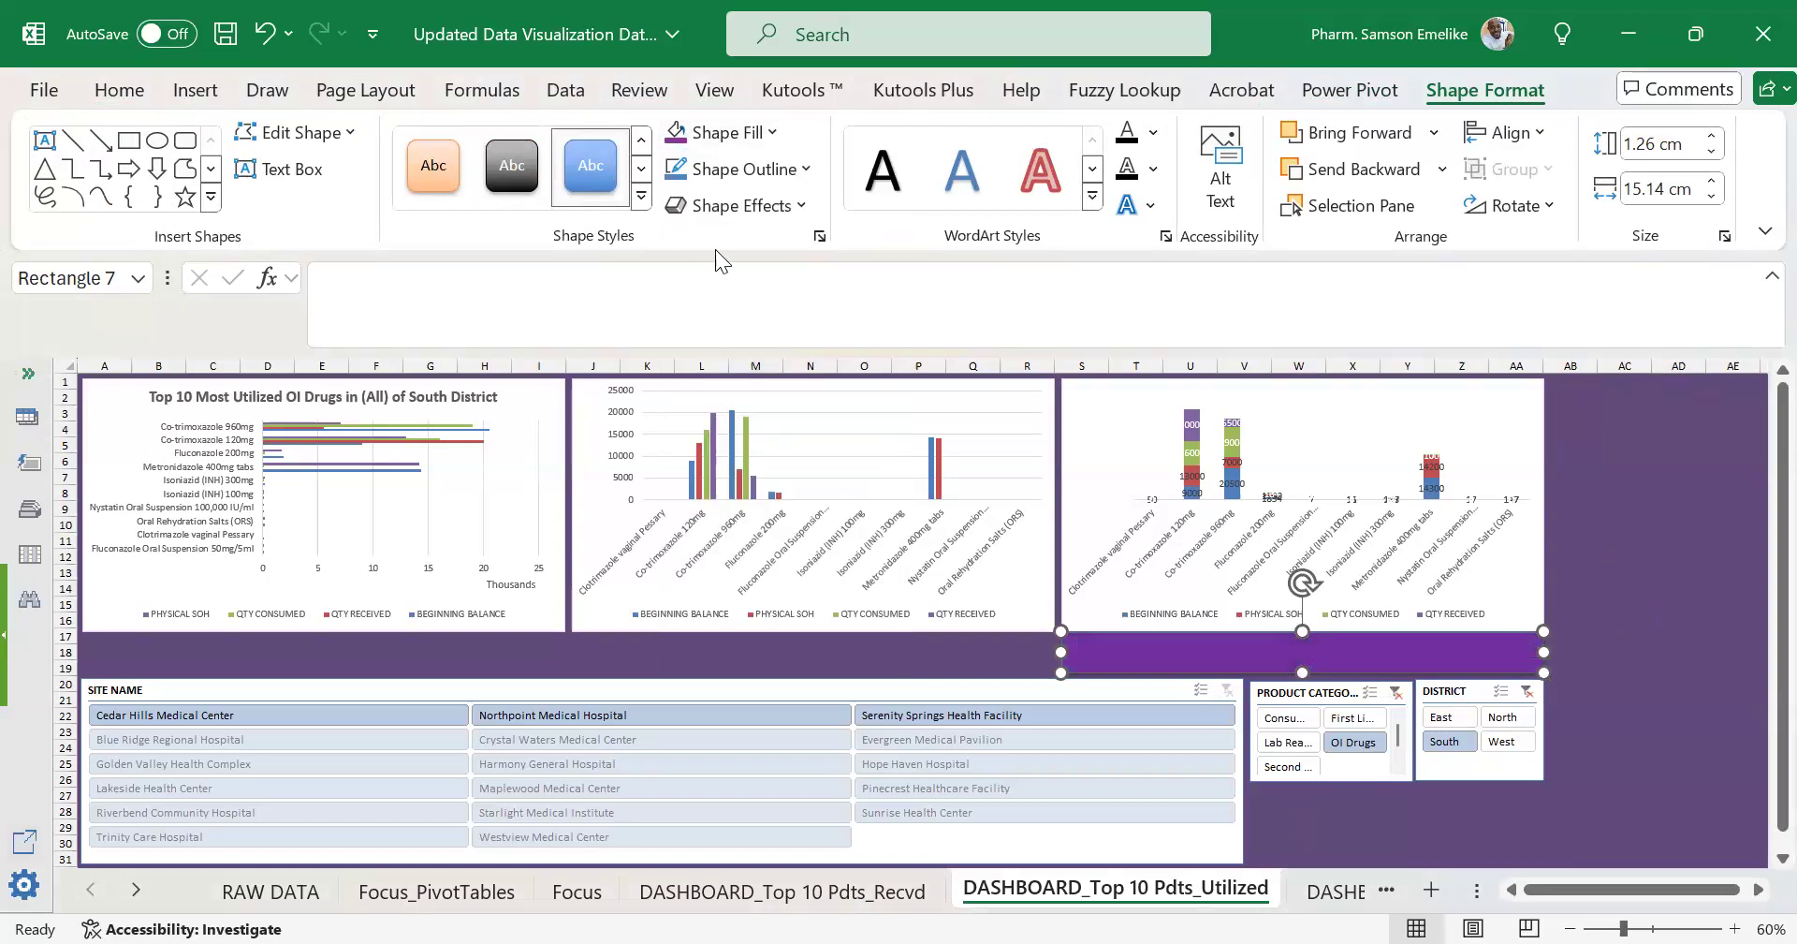
Give the rectangle an angled bevel effect and fill it with a dark tan theme color.
click(723, 204)
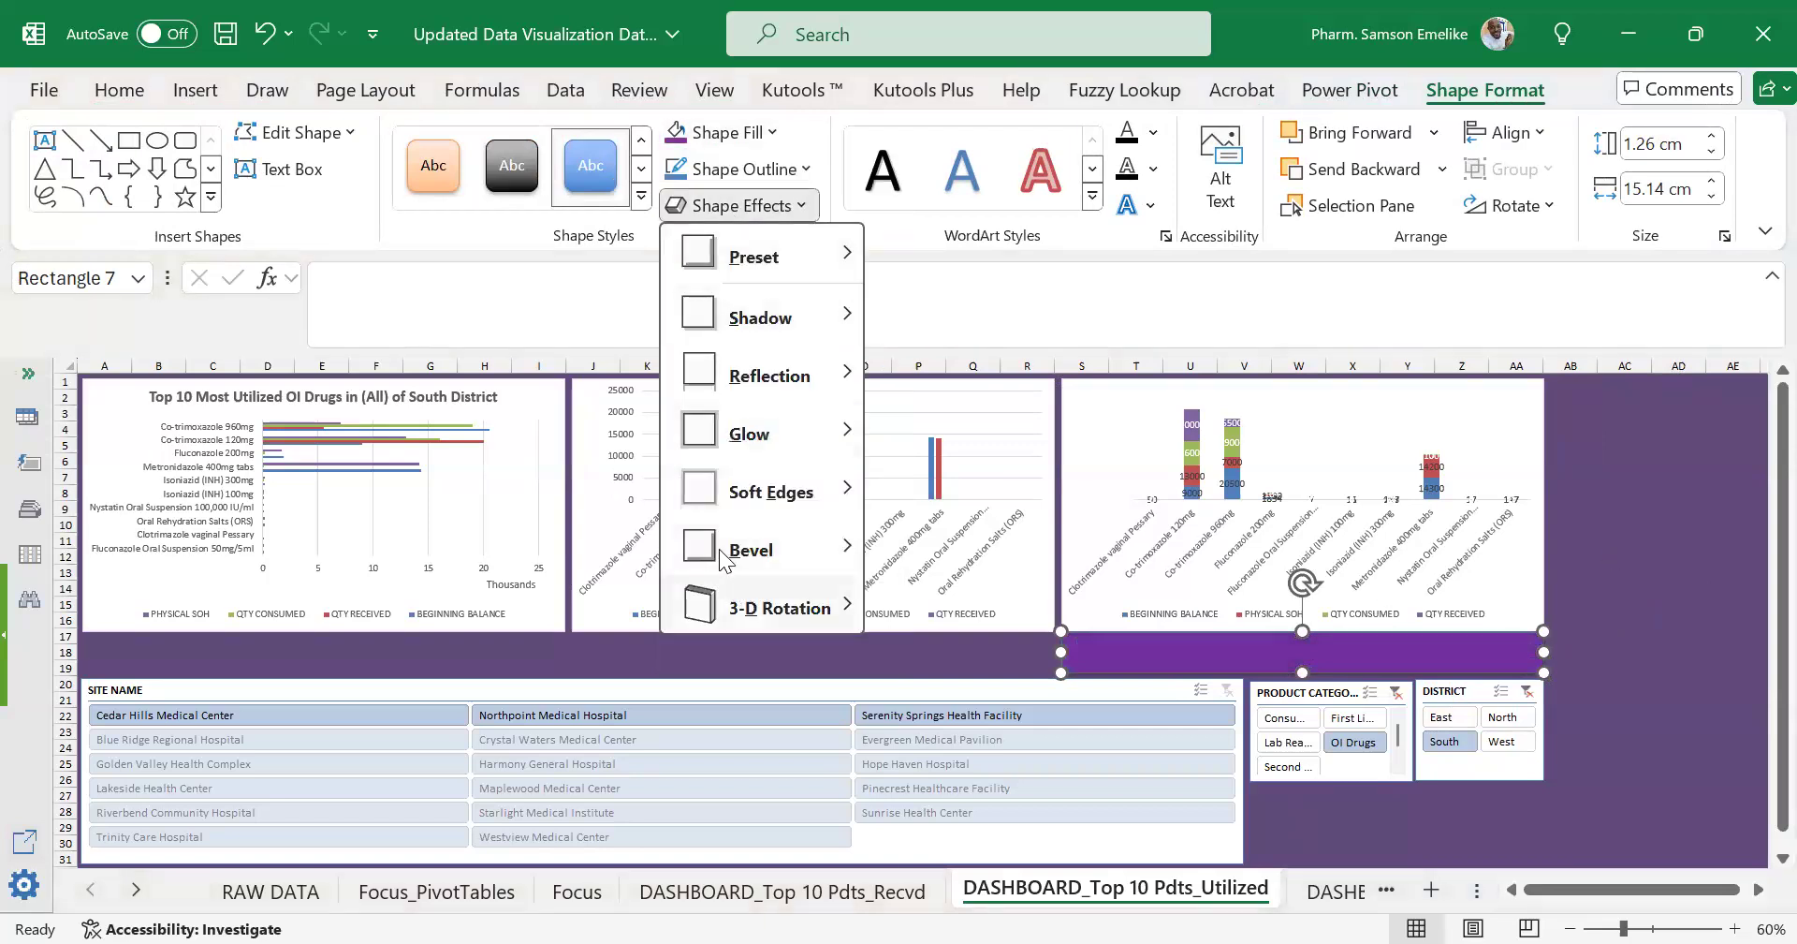
mouse_move(768, 550)
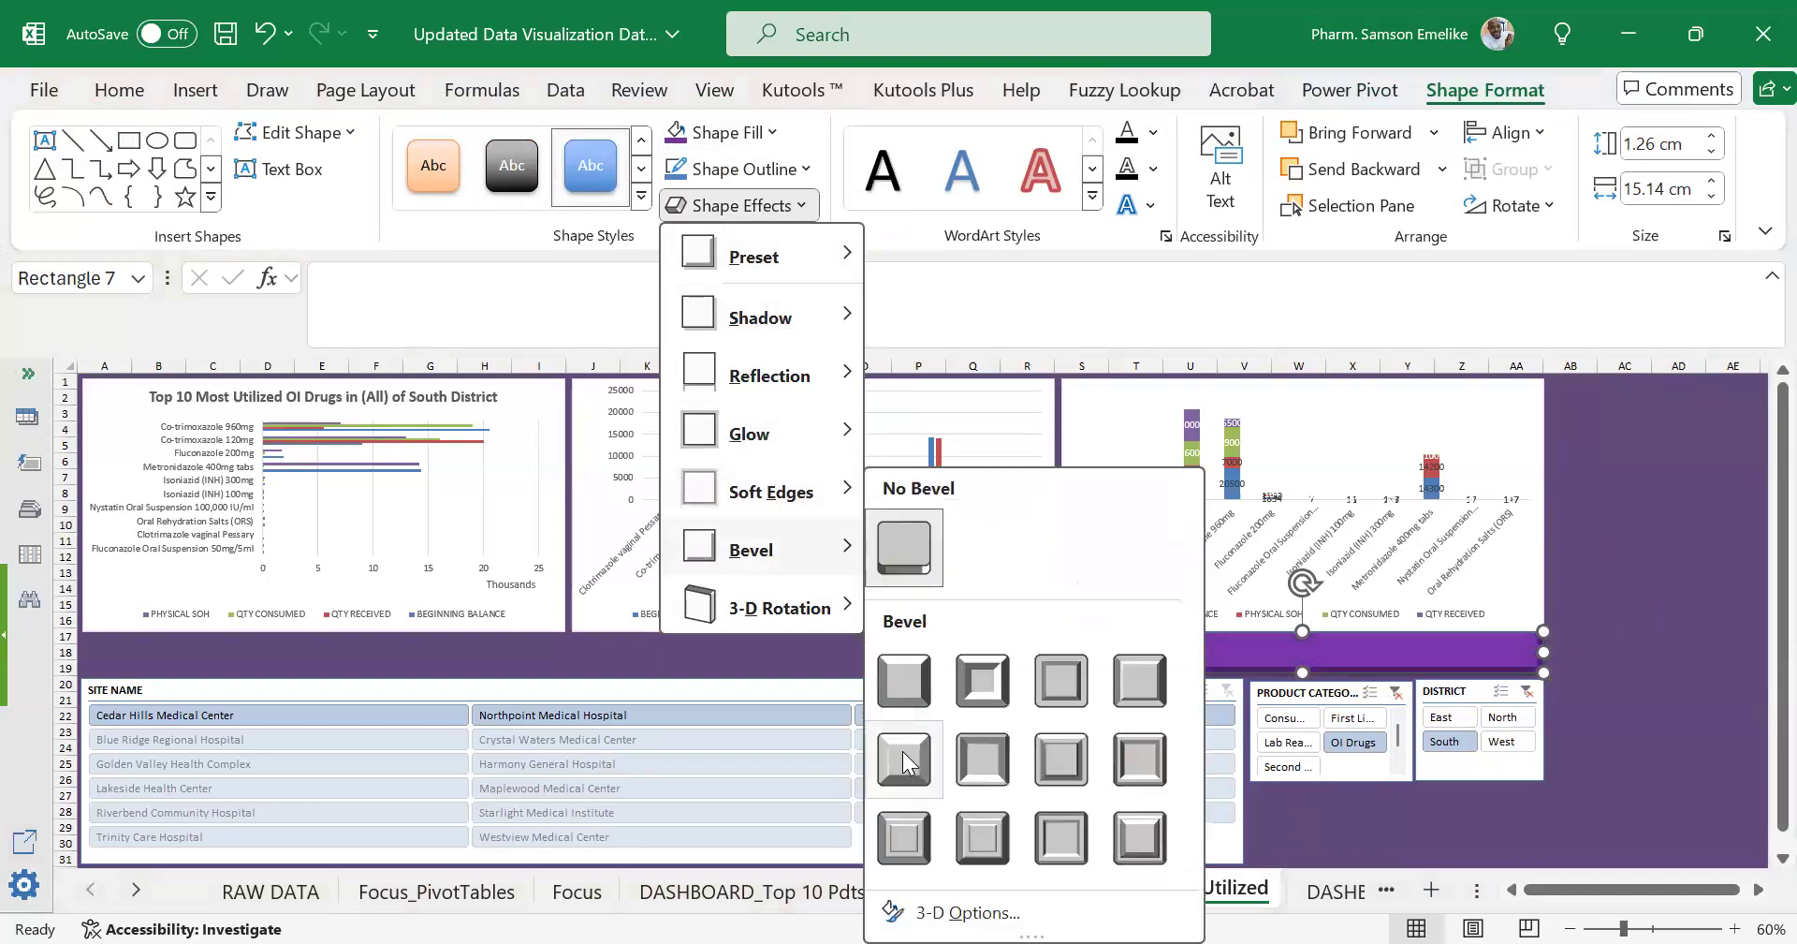
click(902, 756)
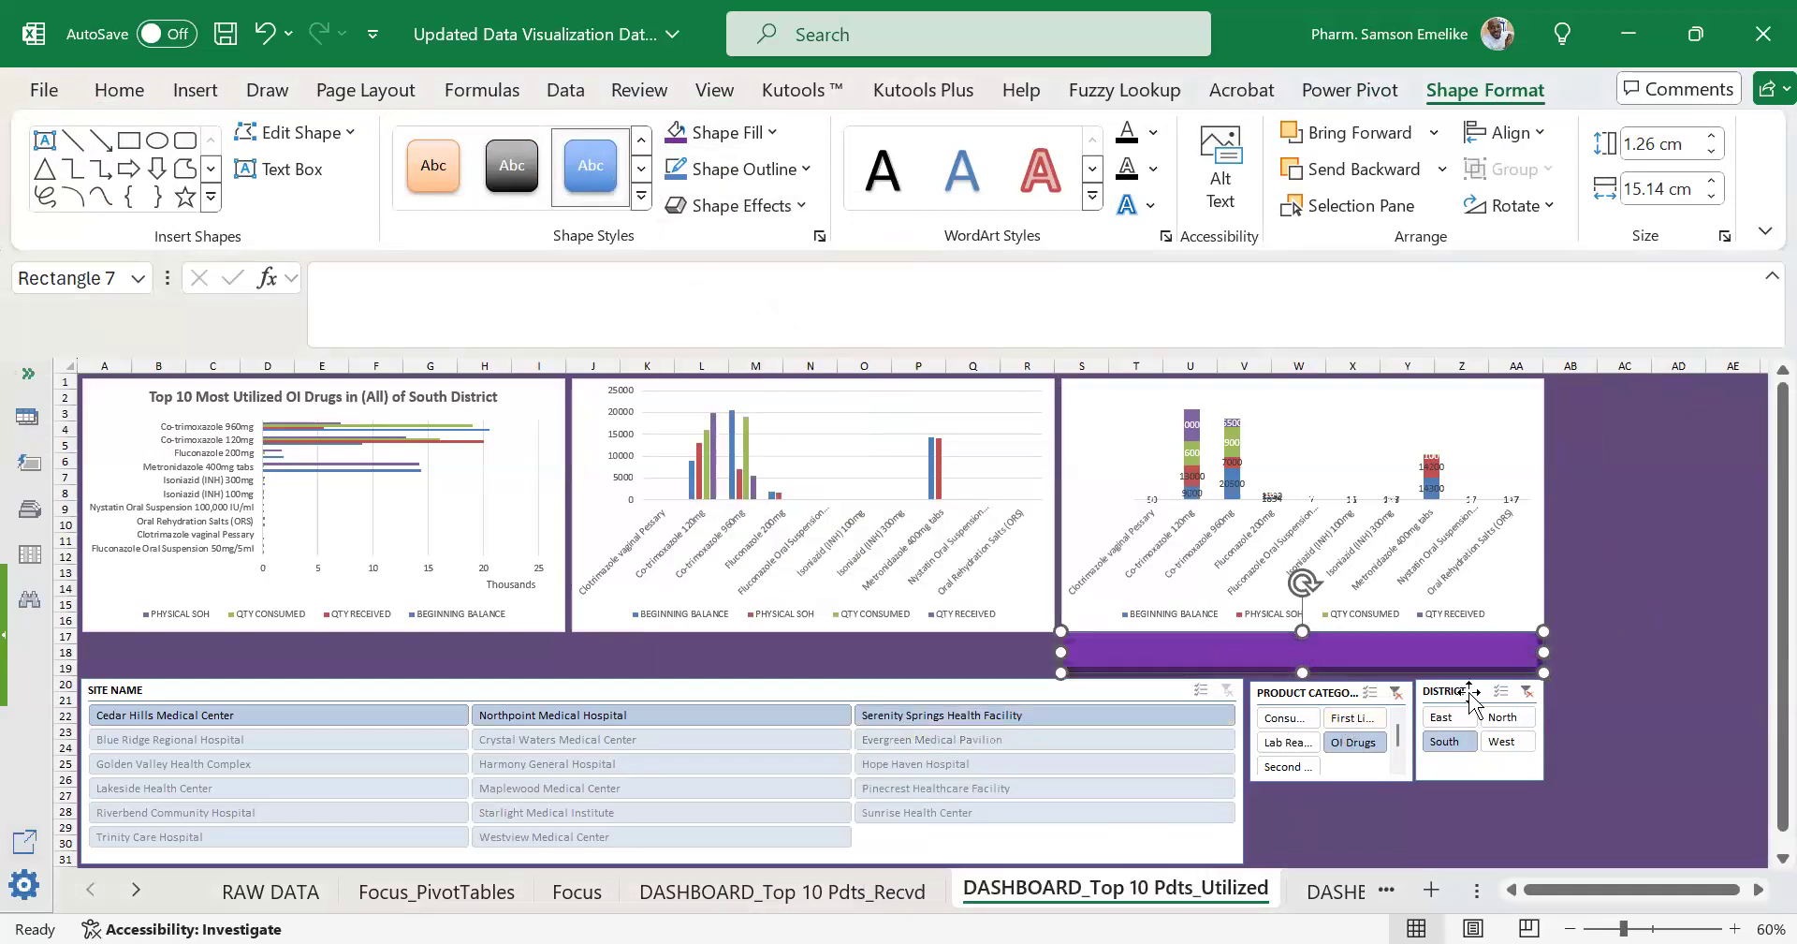
click(719, 133)
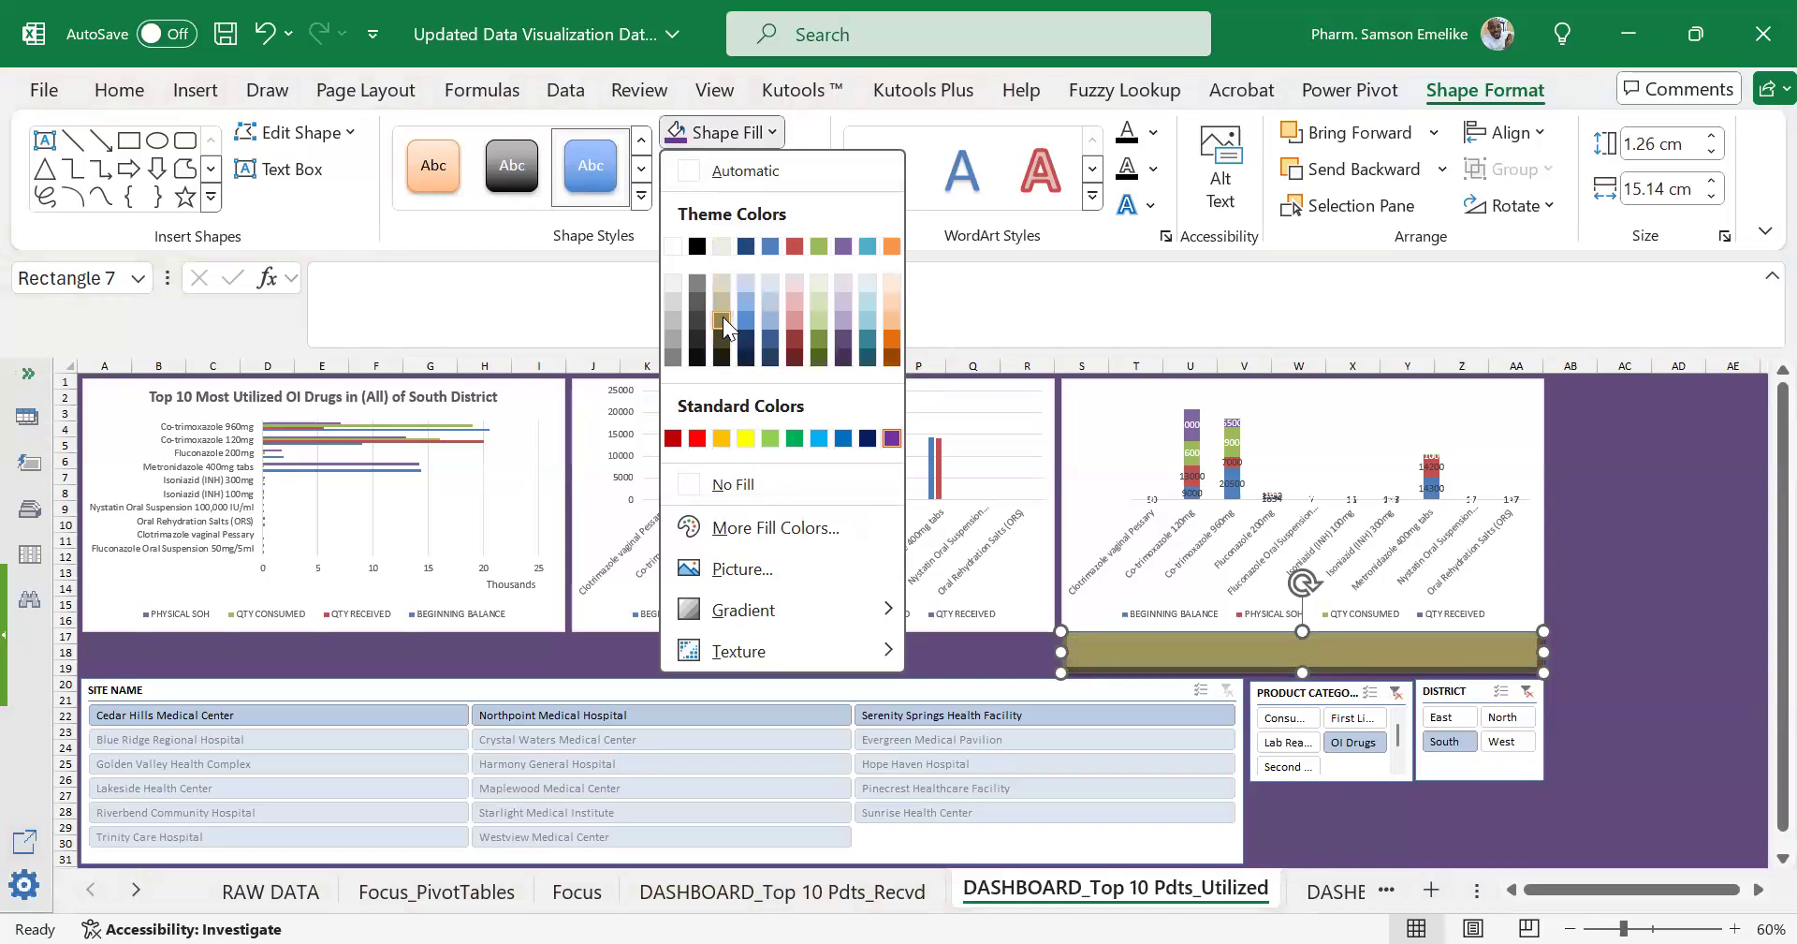
click(1624, 586)
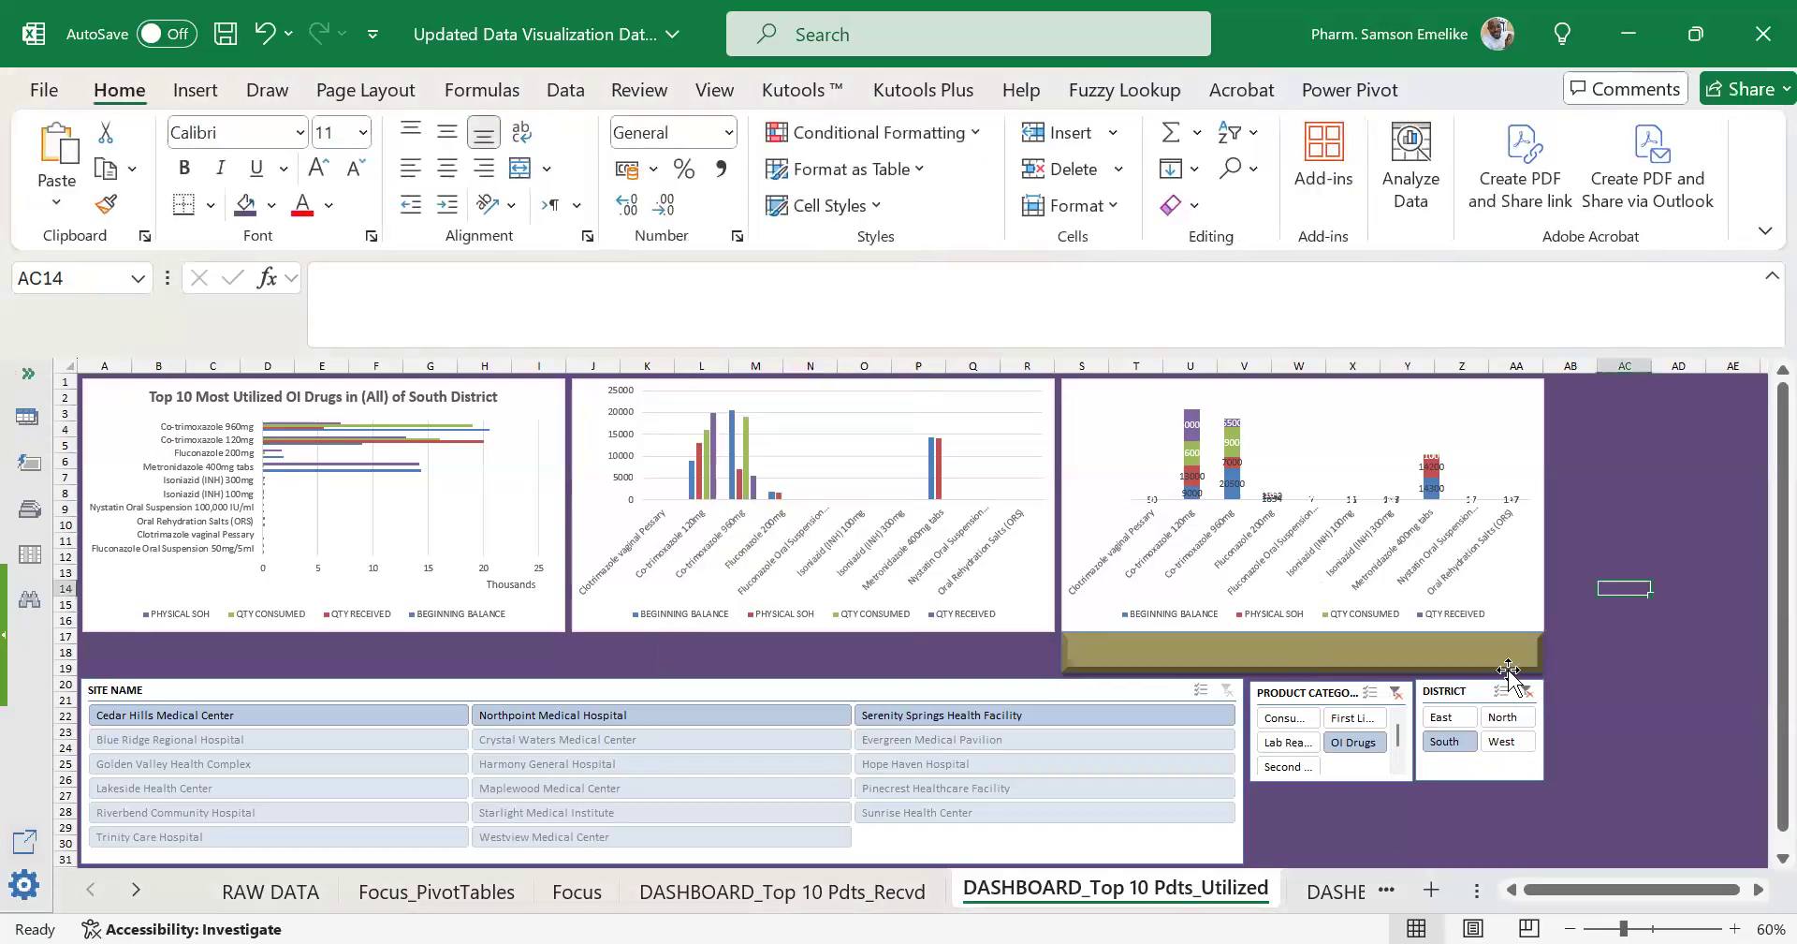
Link the rectangle's text to the dynamic title cell with the formula =Focus_PivotTables!X1.
click(1536, 659)
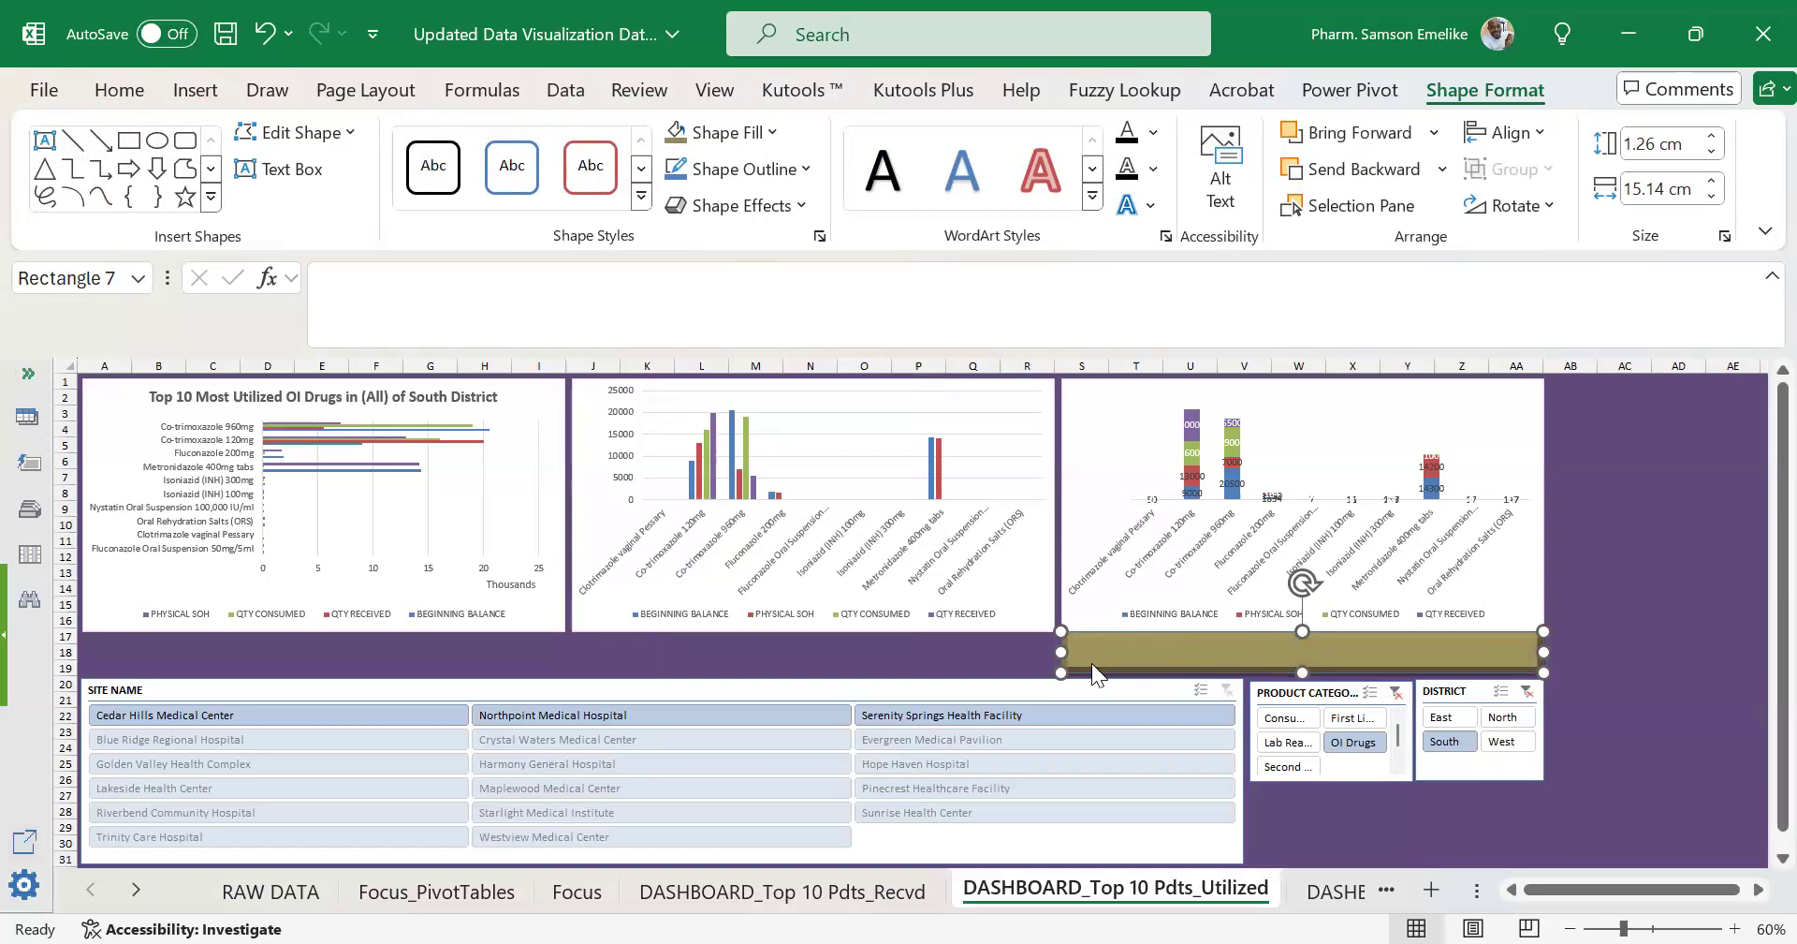
click(483, 283)
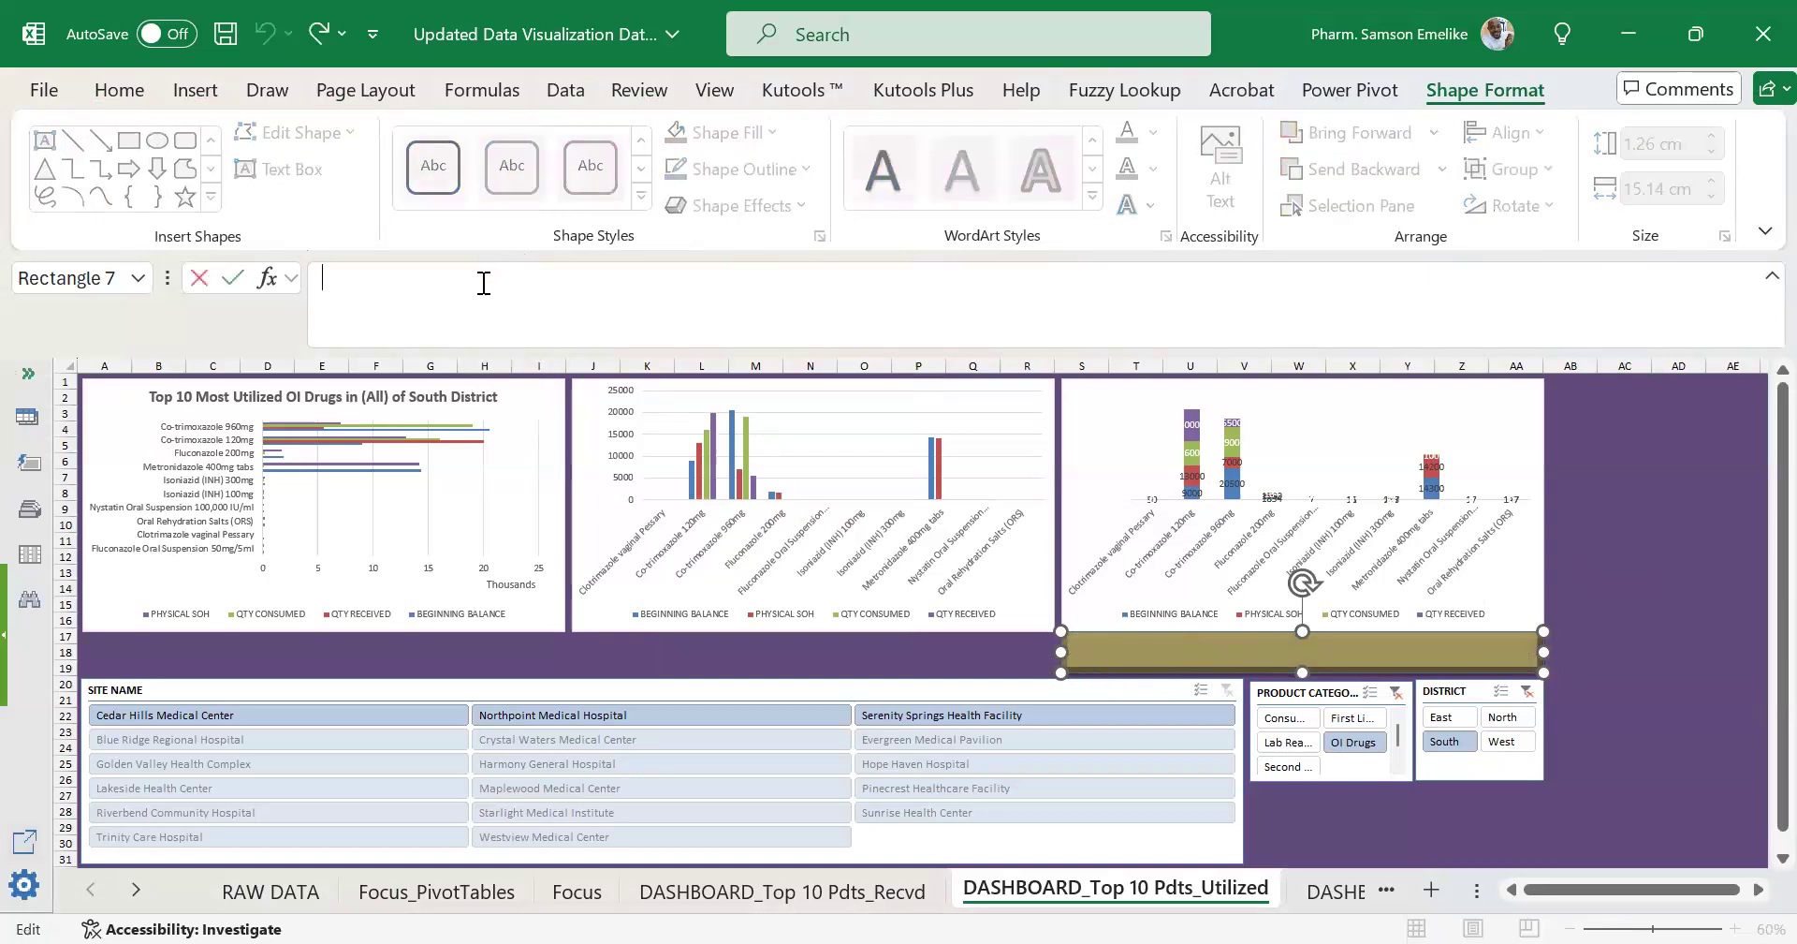
text(=)
click(433, 891)
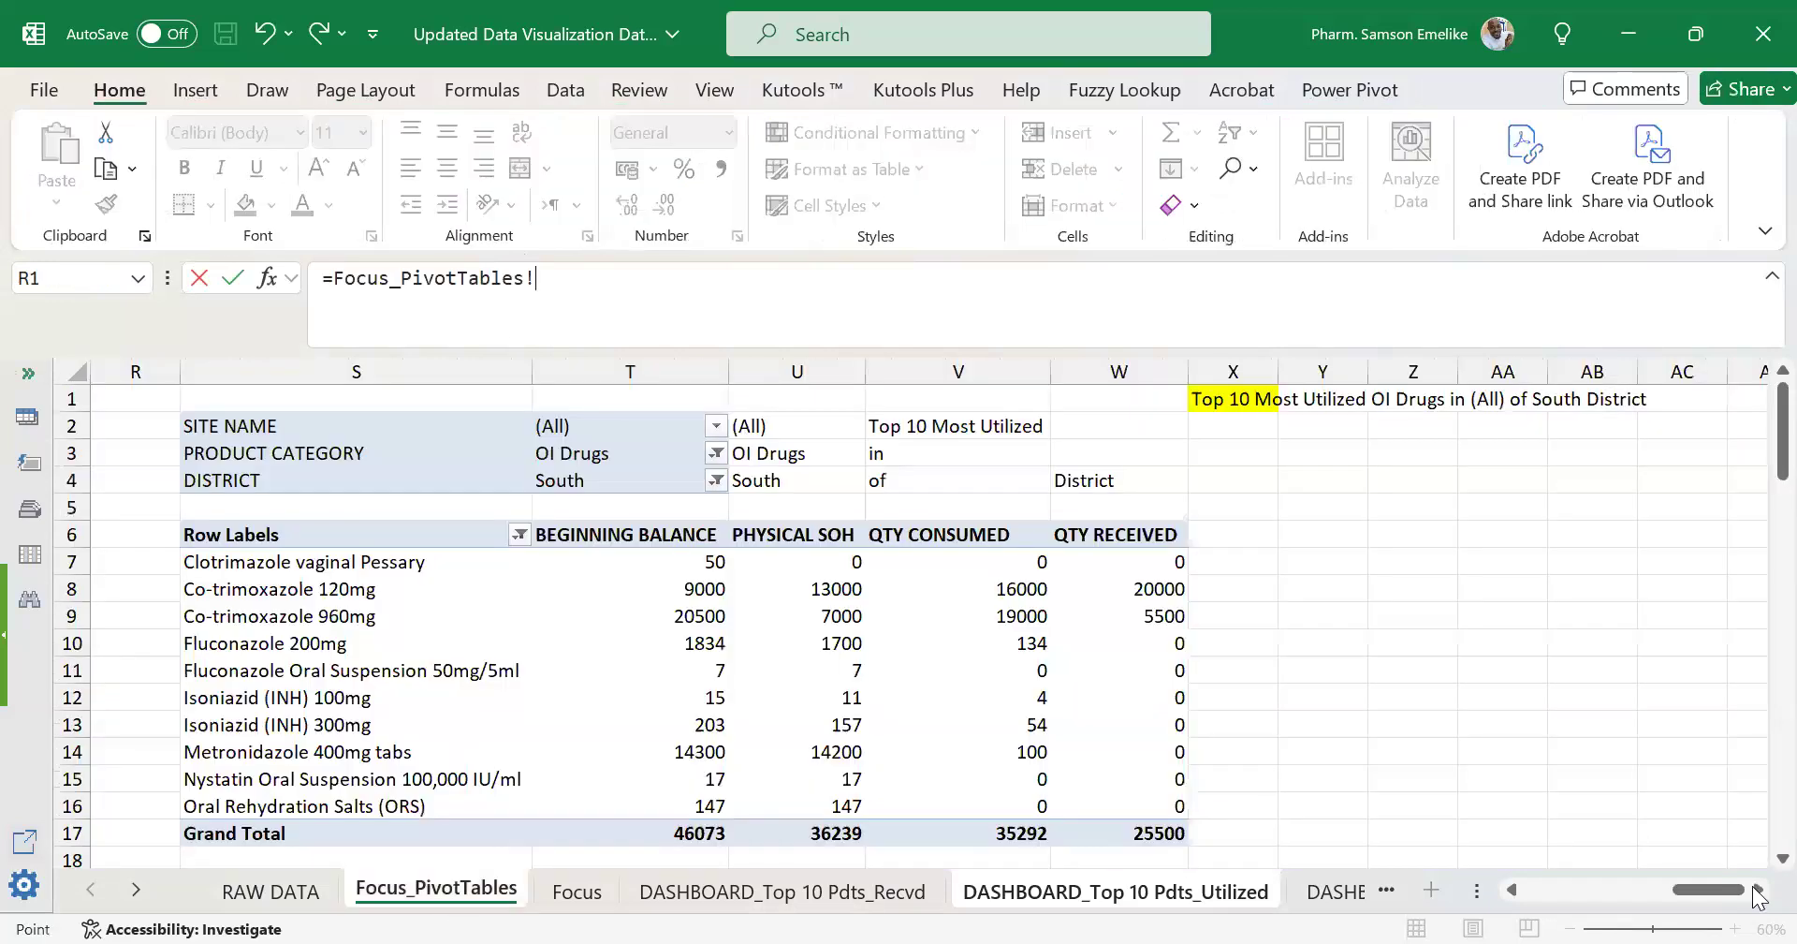
click(1759, 890)
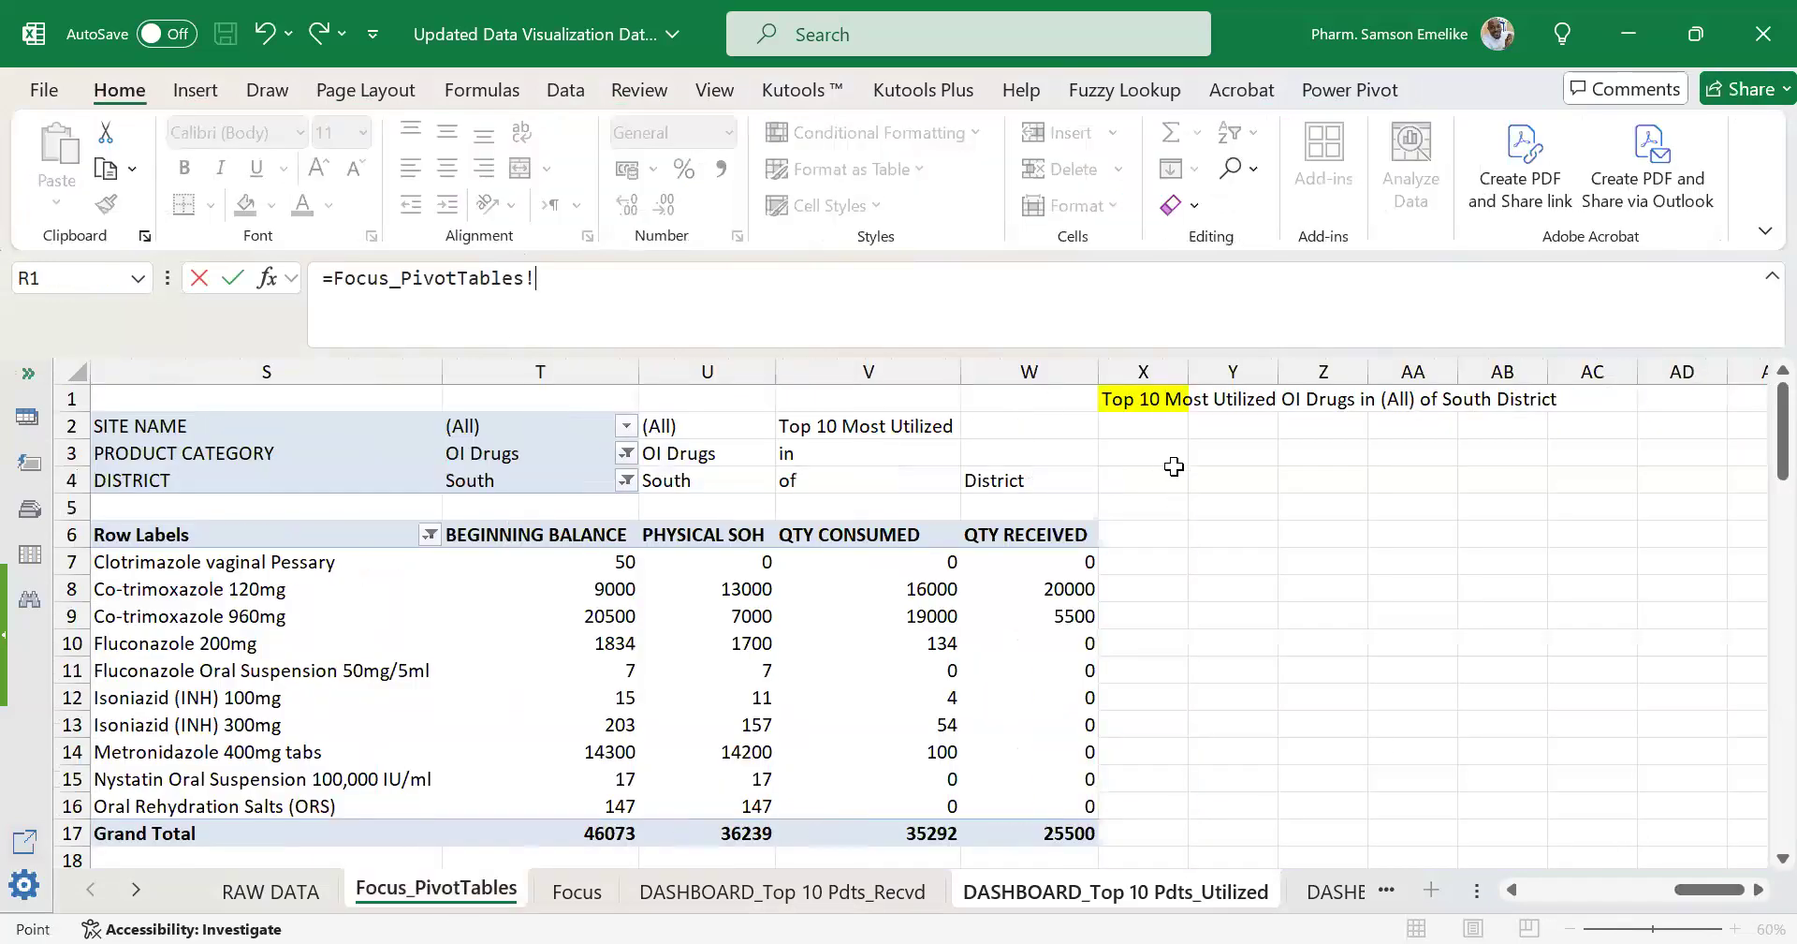
click(1141, 398)
key(Return)
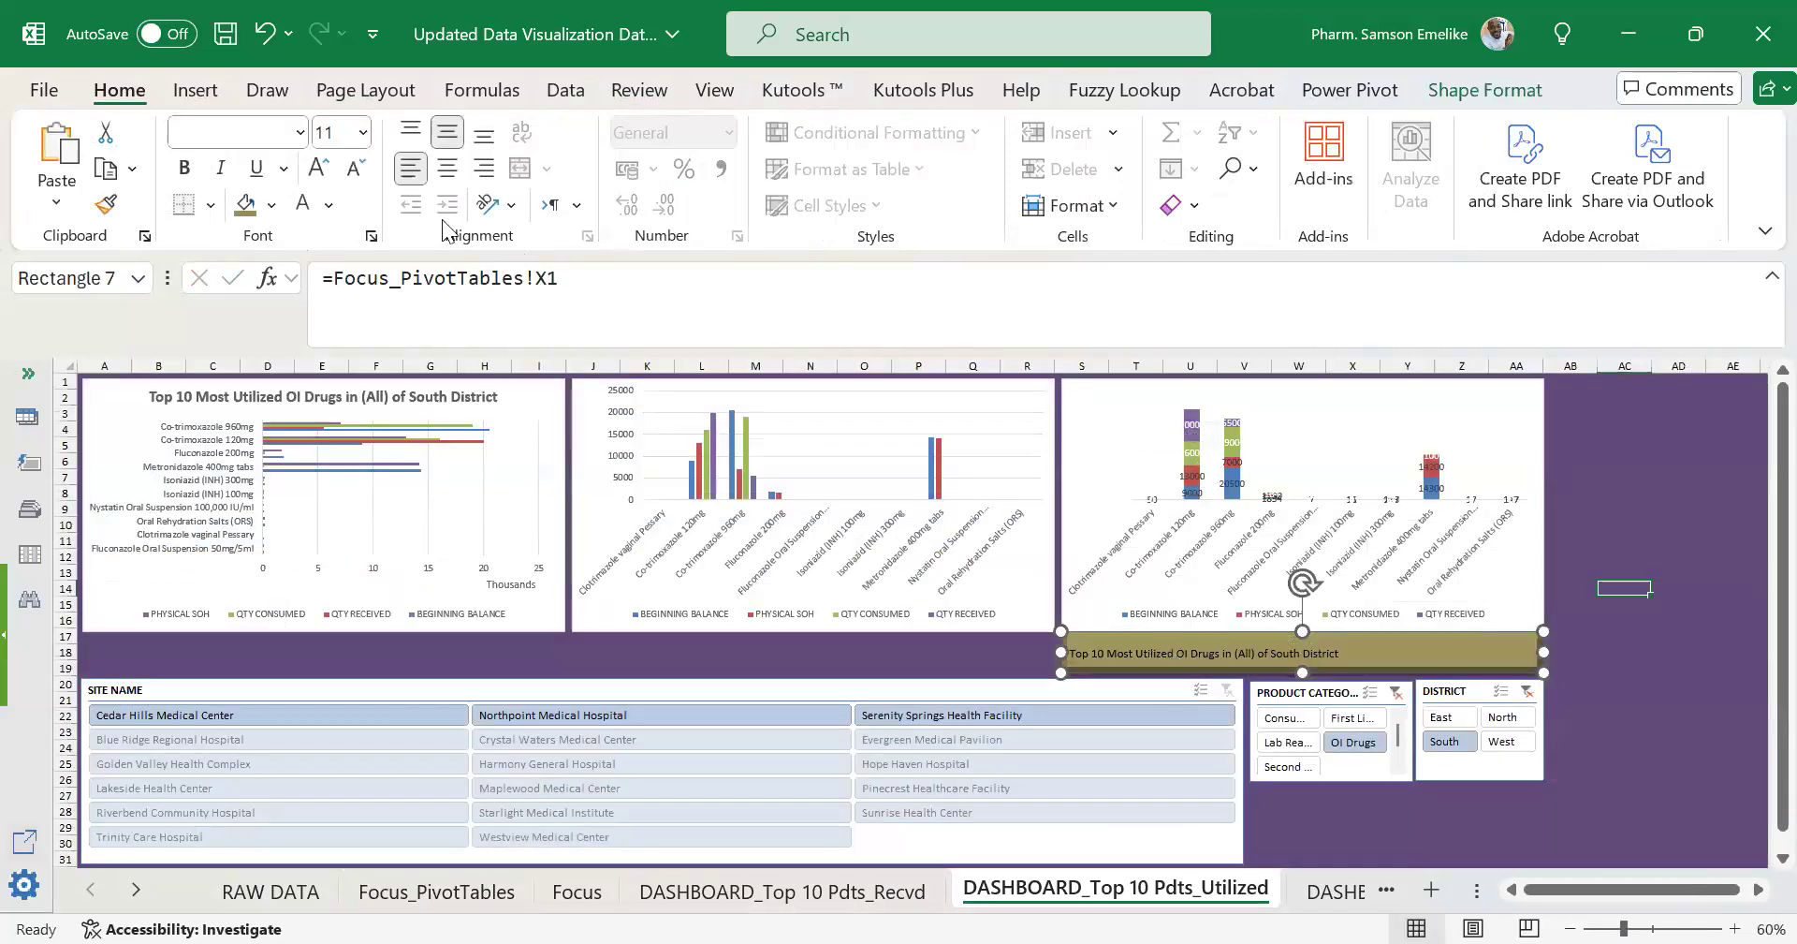
Format the rectangle's title text as bold, size 16, aligned to the top and centered horizontally.
click(193, 174)
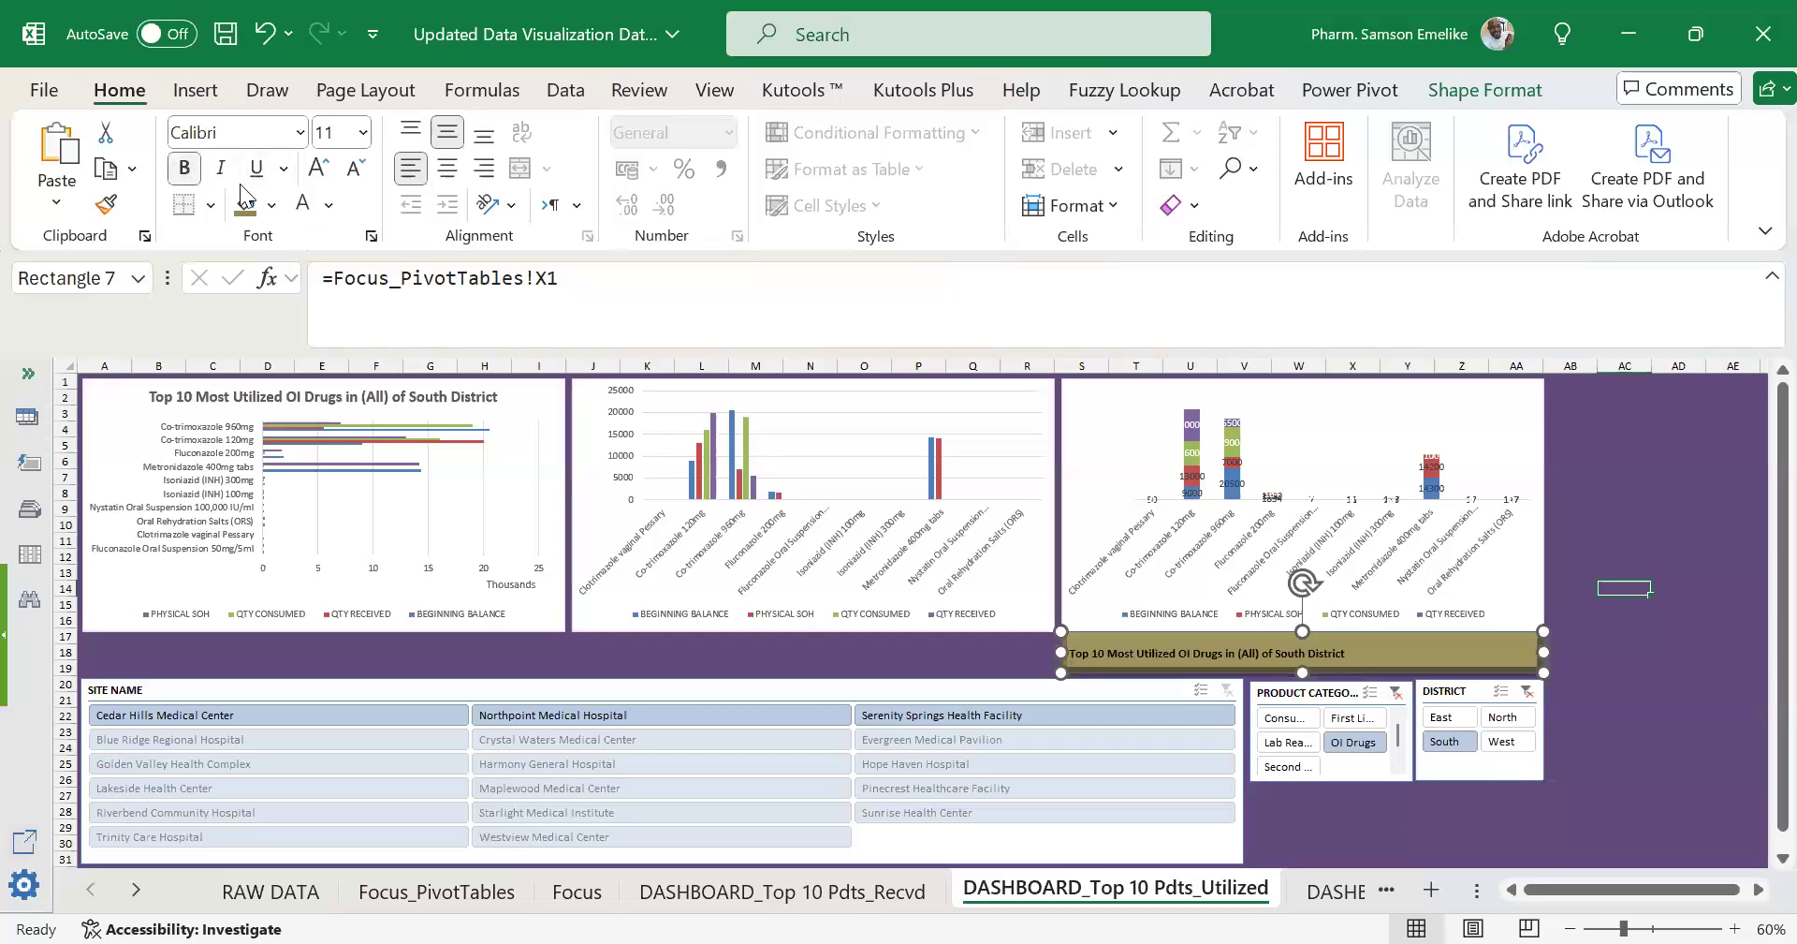
click(412, 134)
click(448, 168)
click(320, 170)
click(319, 169)
click(319, 169)
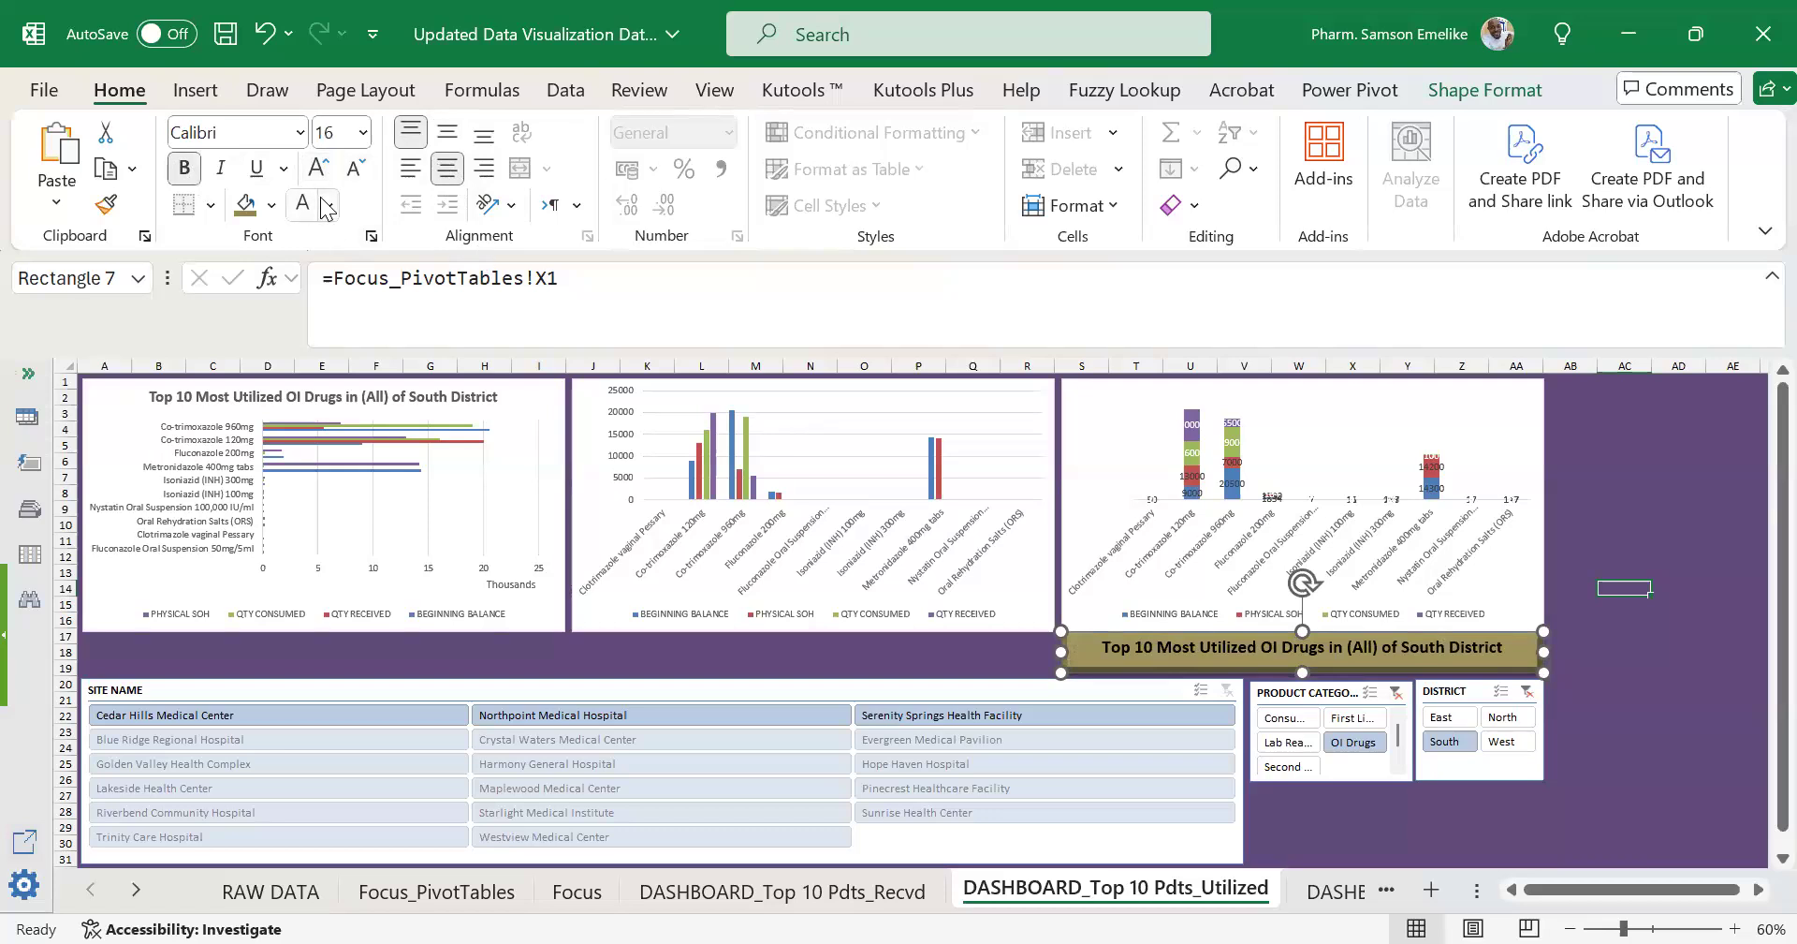
Color the rectangle's title text with the lightest orange theme tint and try darker theme fill colors for the rectangle.
click(328, 205)
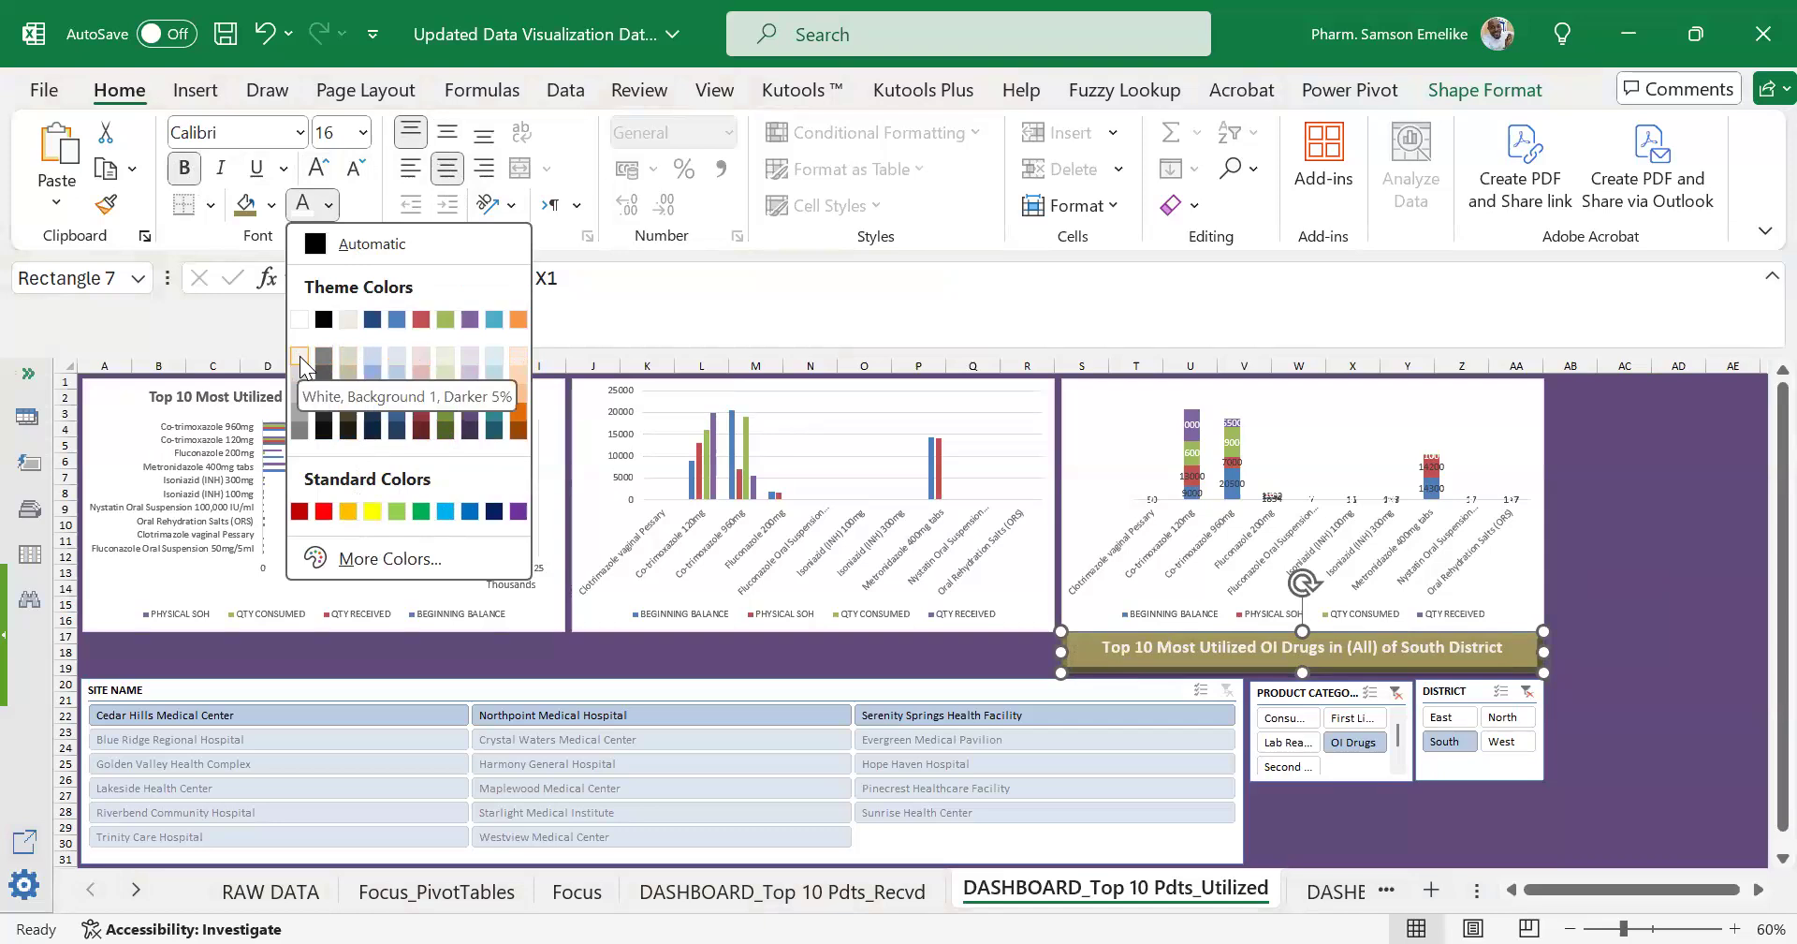
click(519, 350)
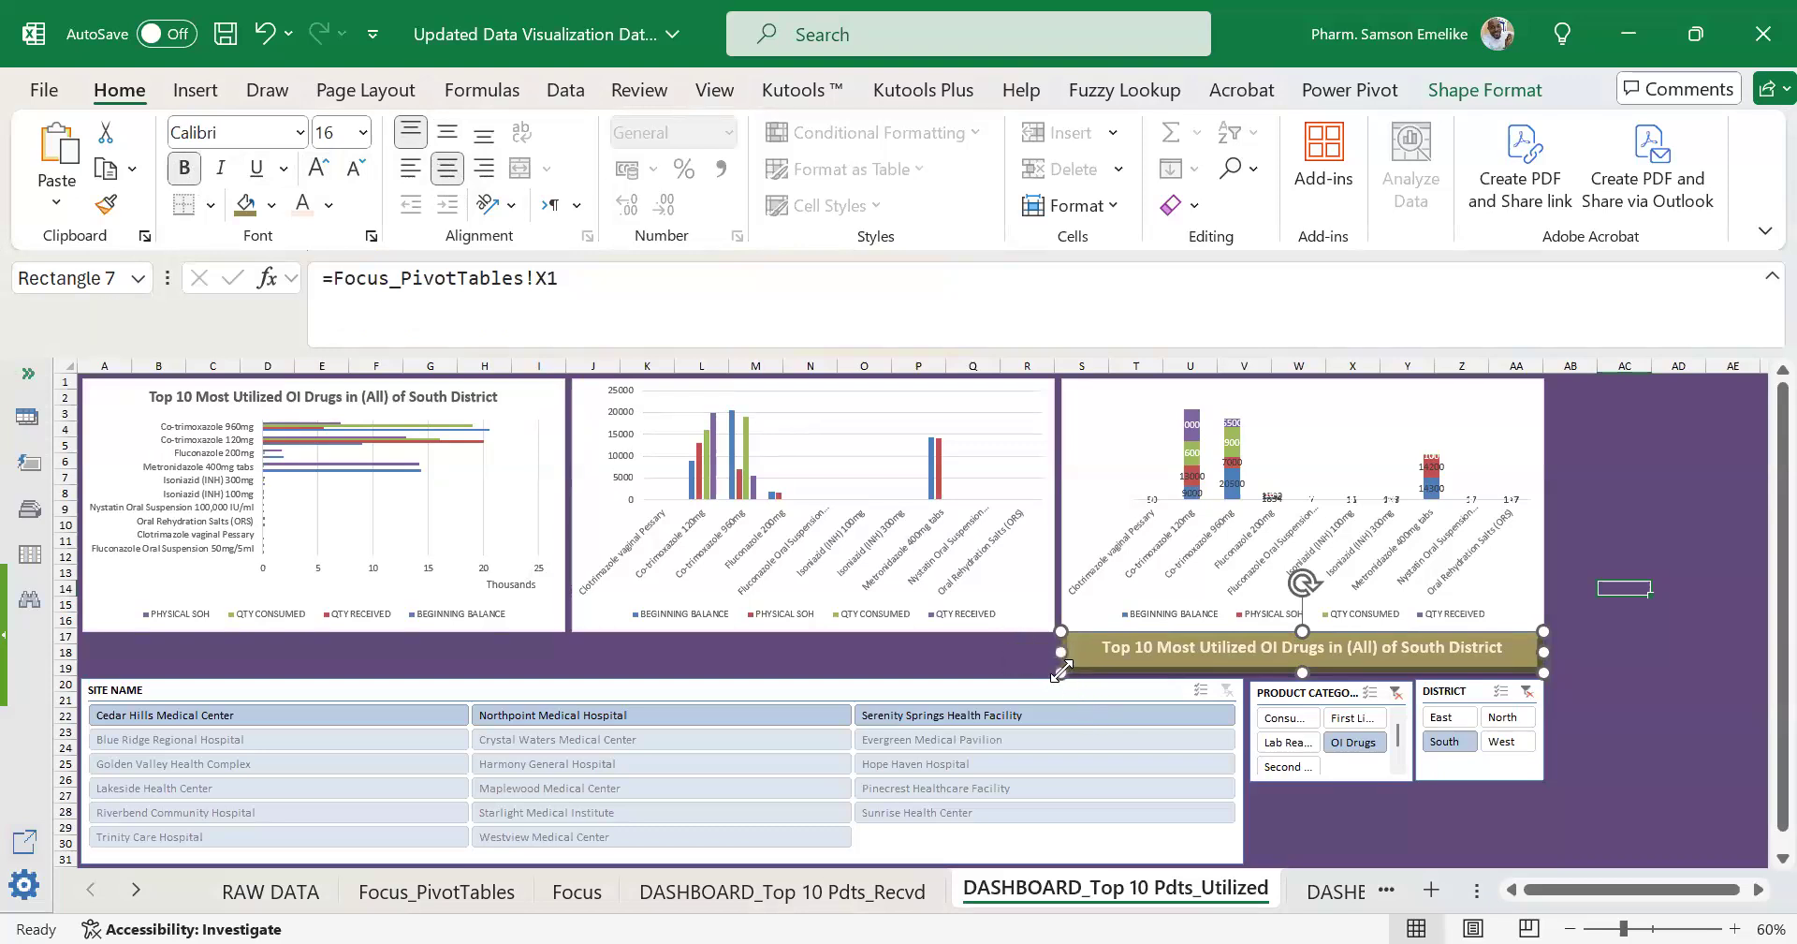
click(1485, 90)
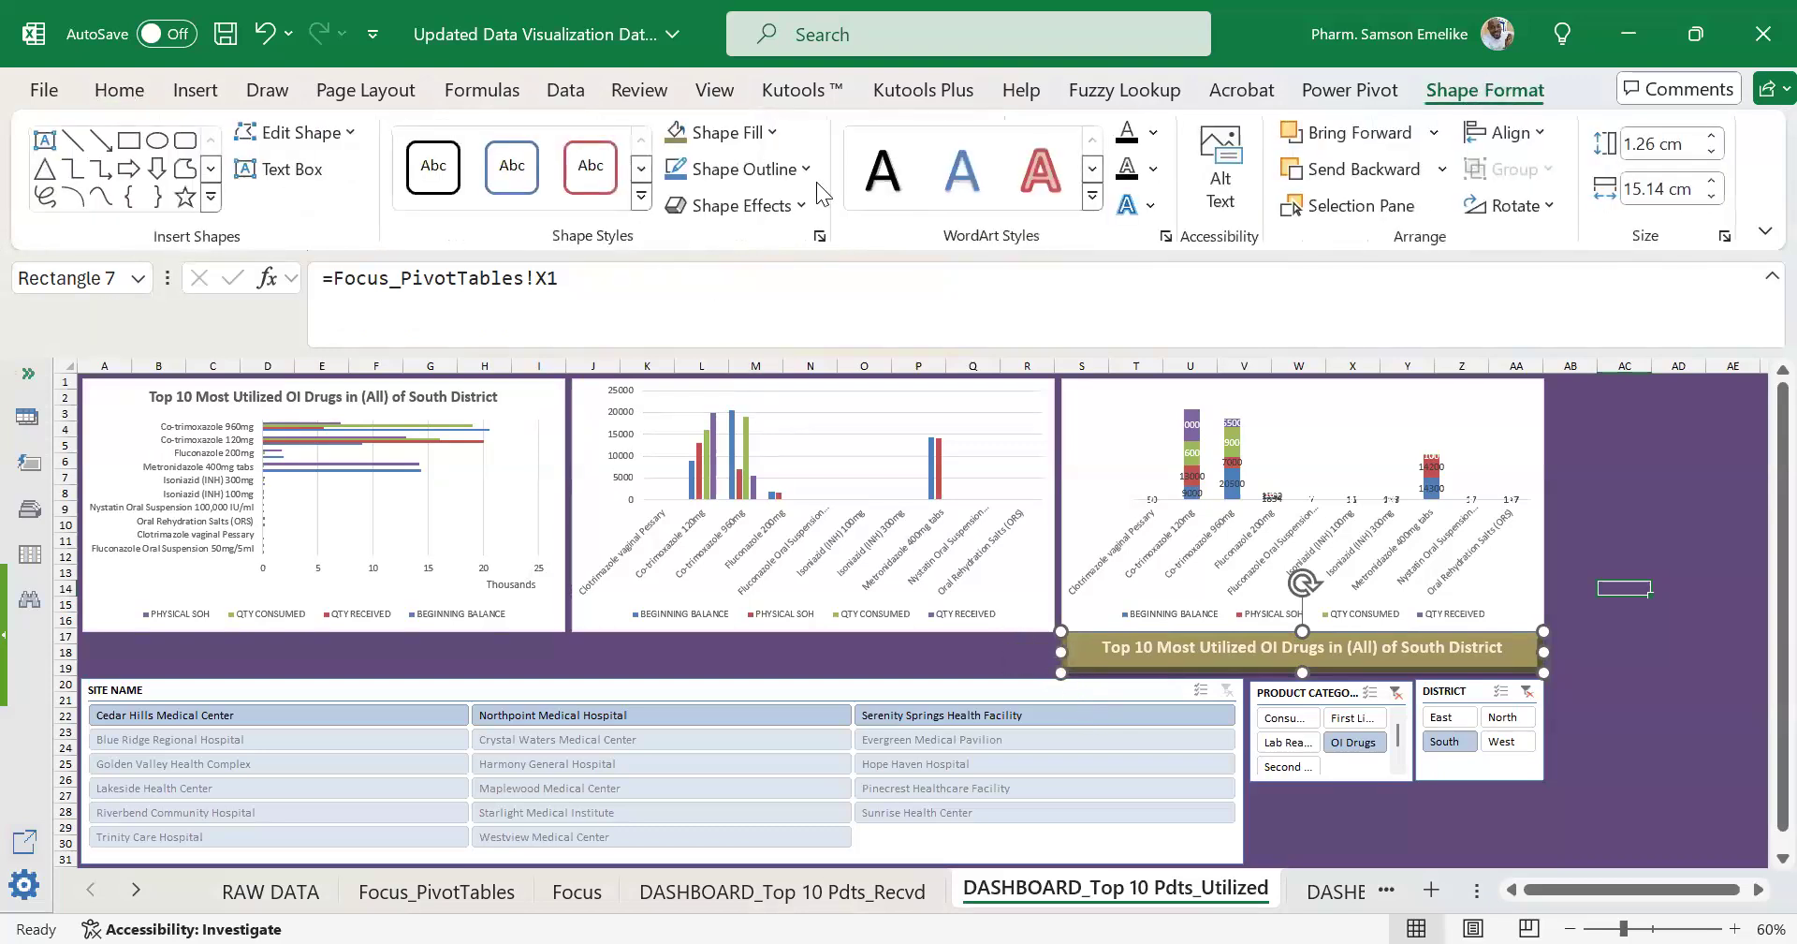
click(726, 132)
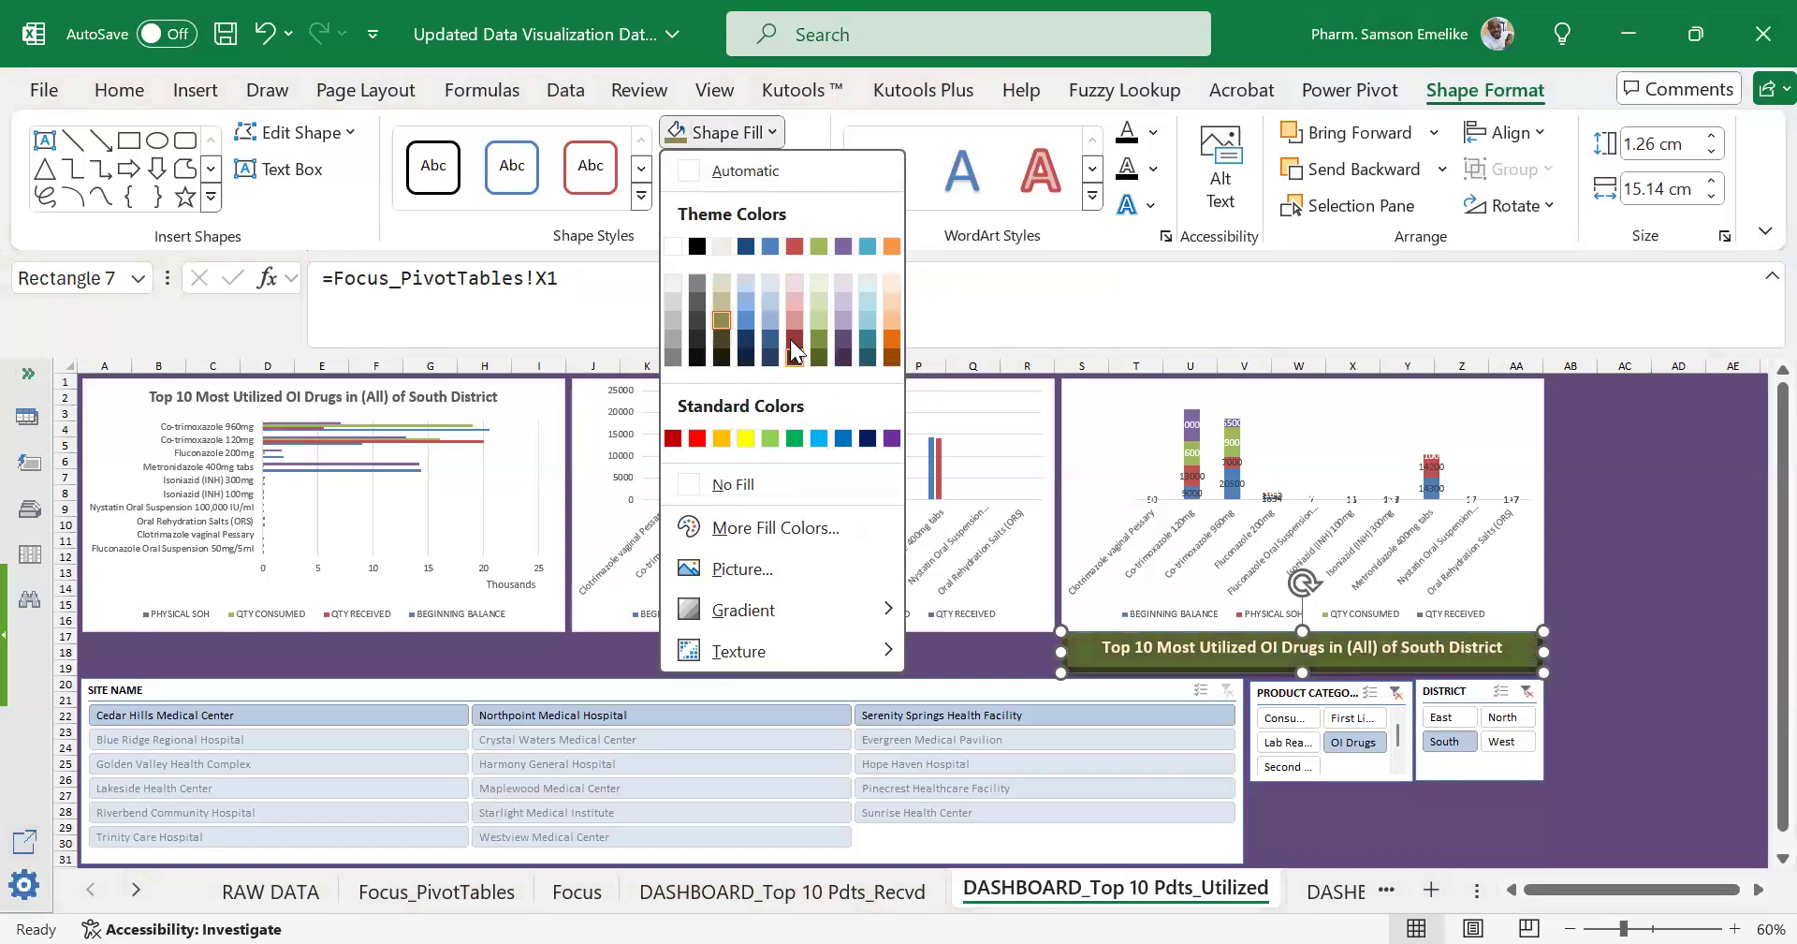
click(1624, 509)
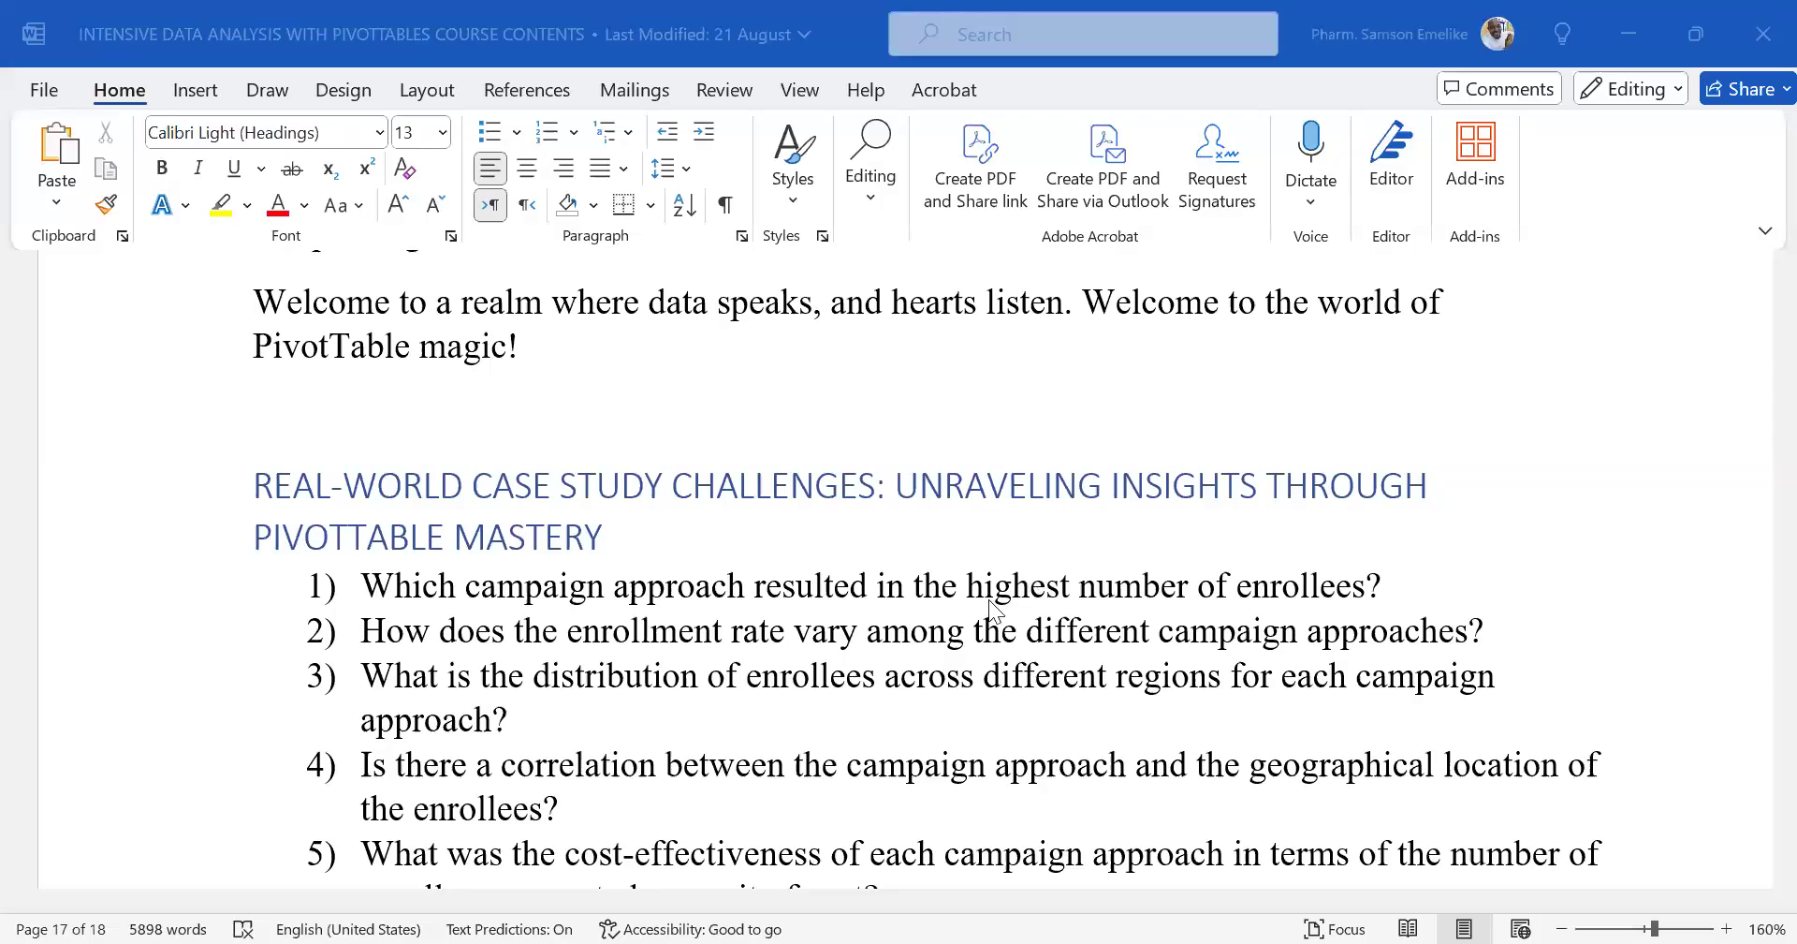
Review the case study narrative in the Word course contents document, and its table of contents from the start of the document.
scroll(986, 599, up, 4)
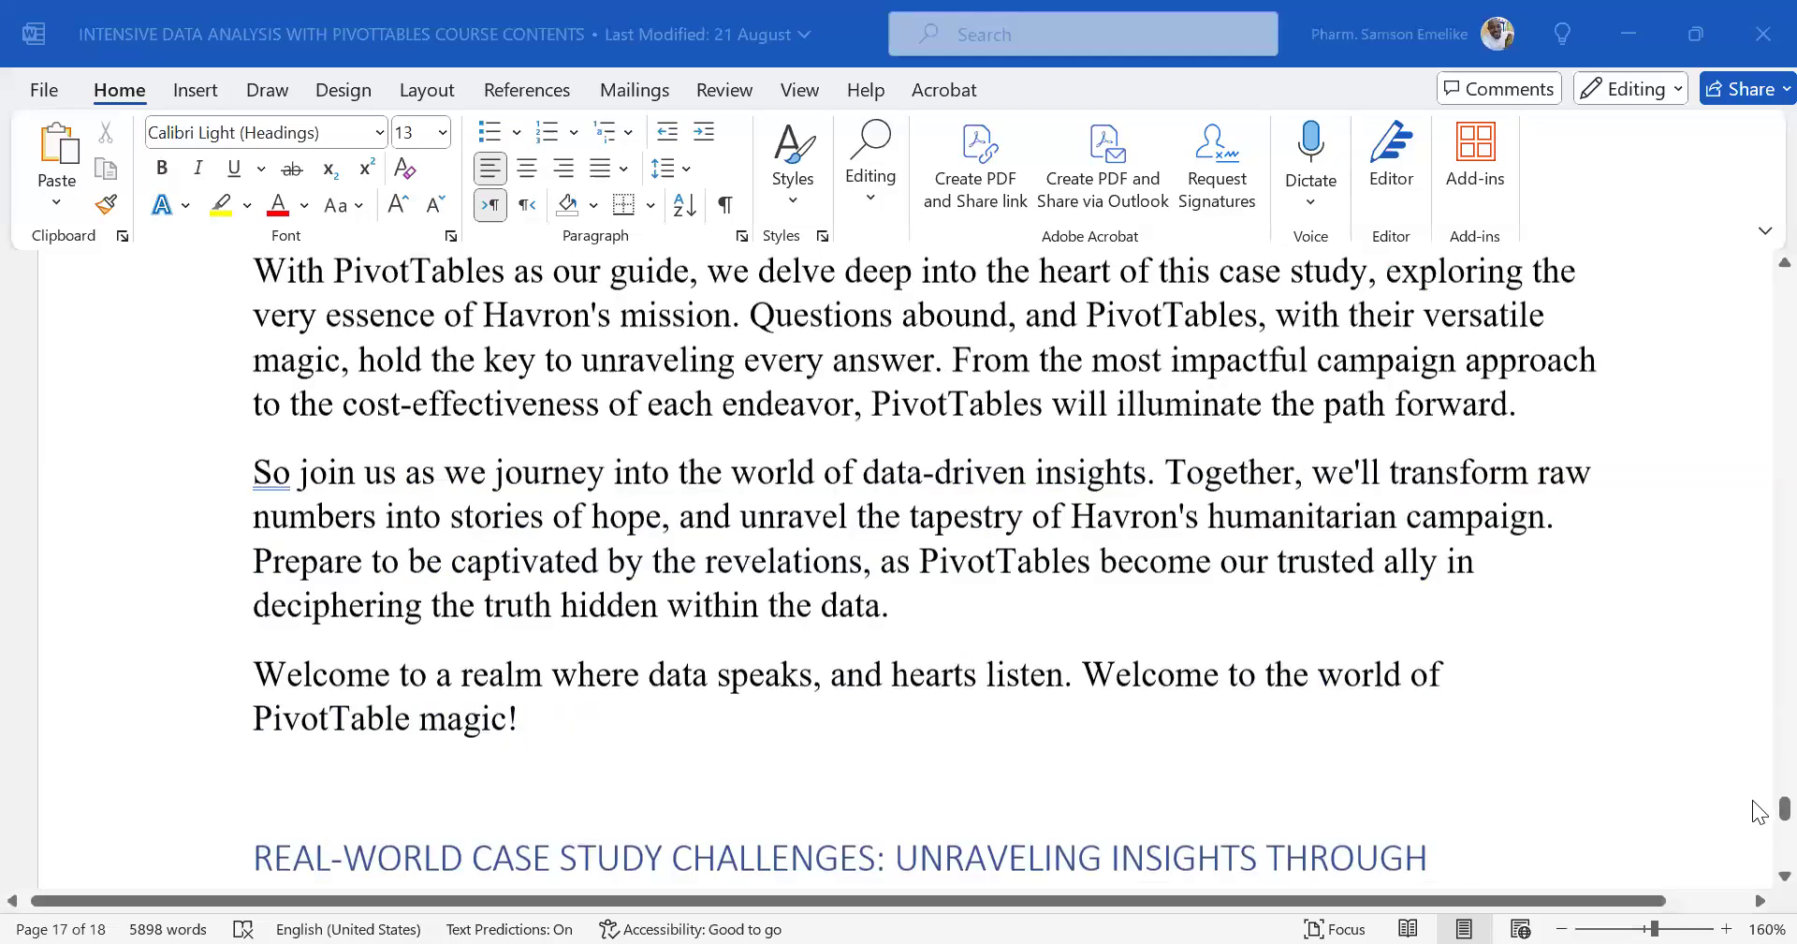
scroll(1760, 807, up, 4)
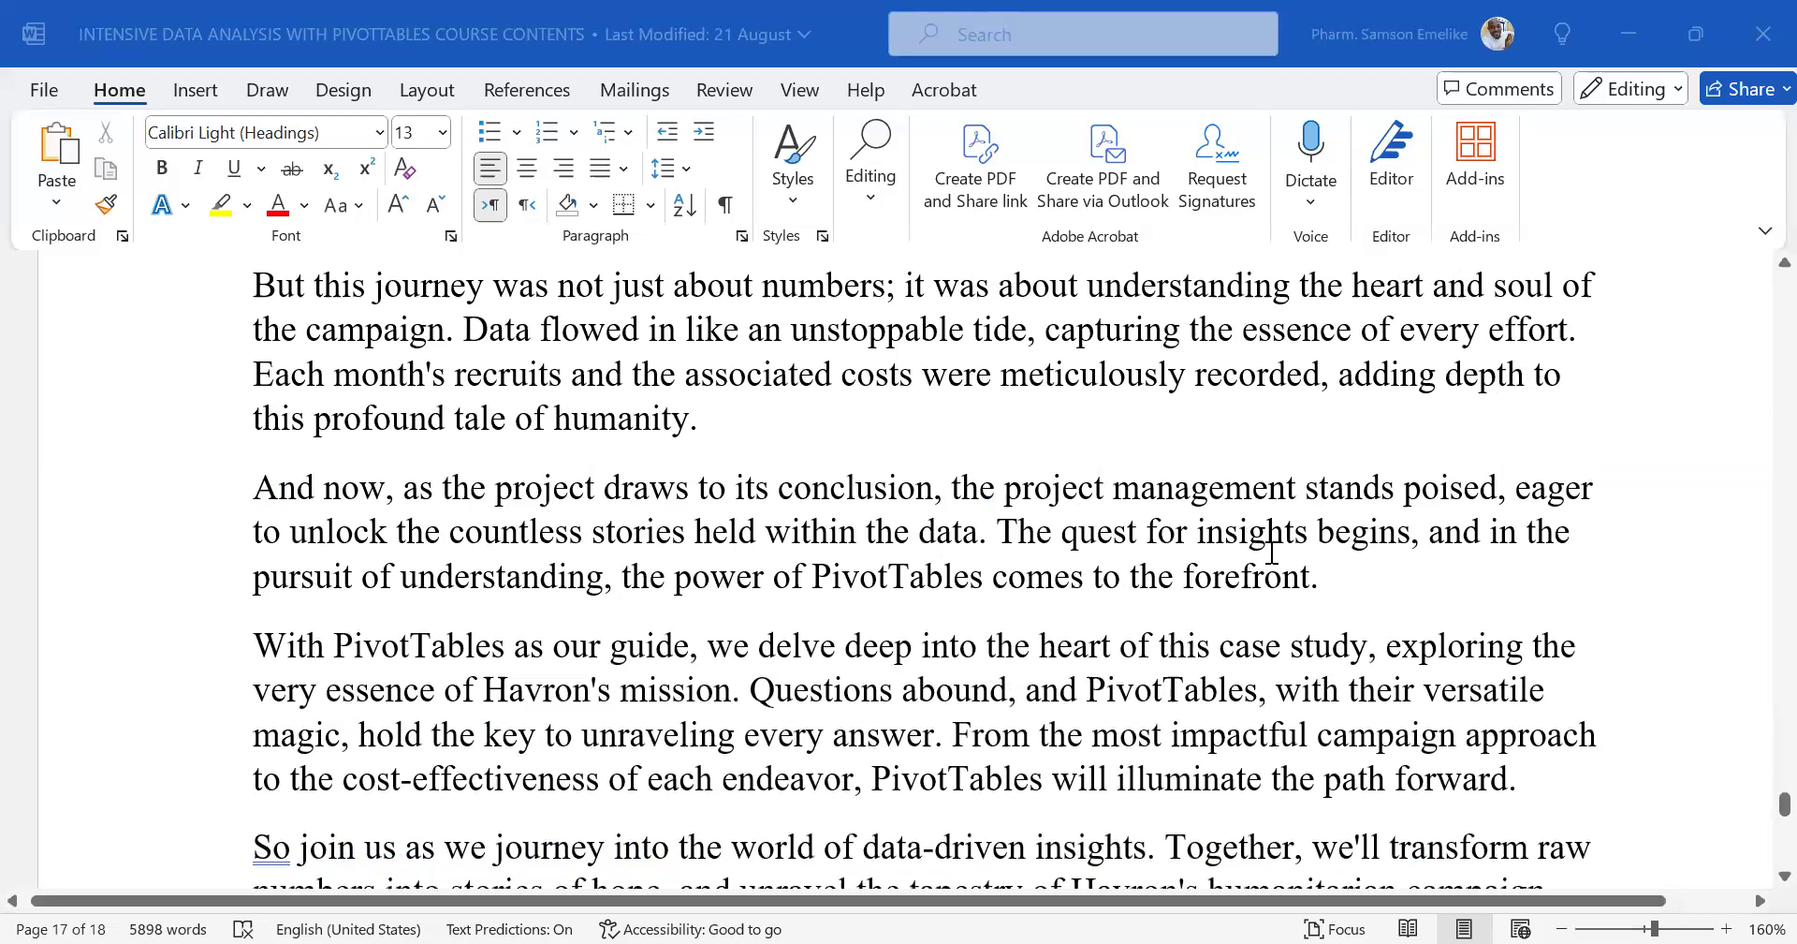
key(ctrl+Home)
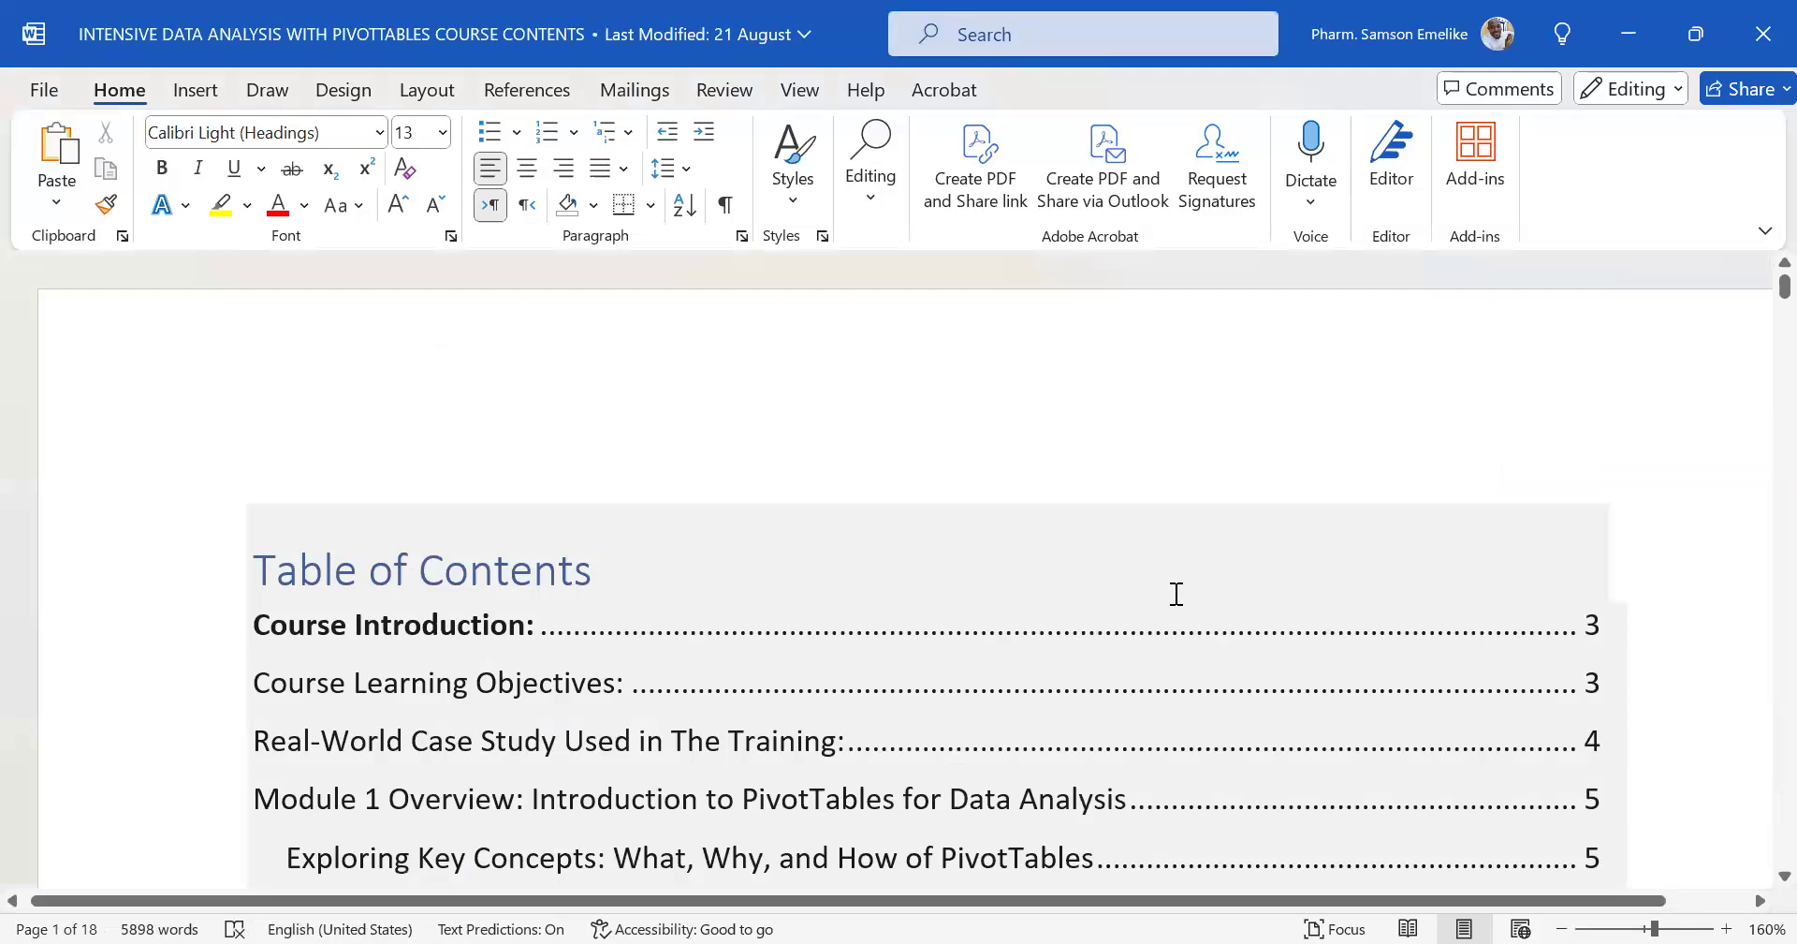
click(961, 595)
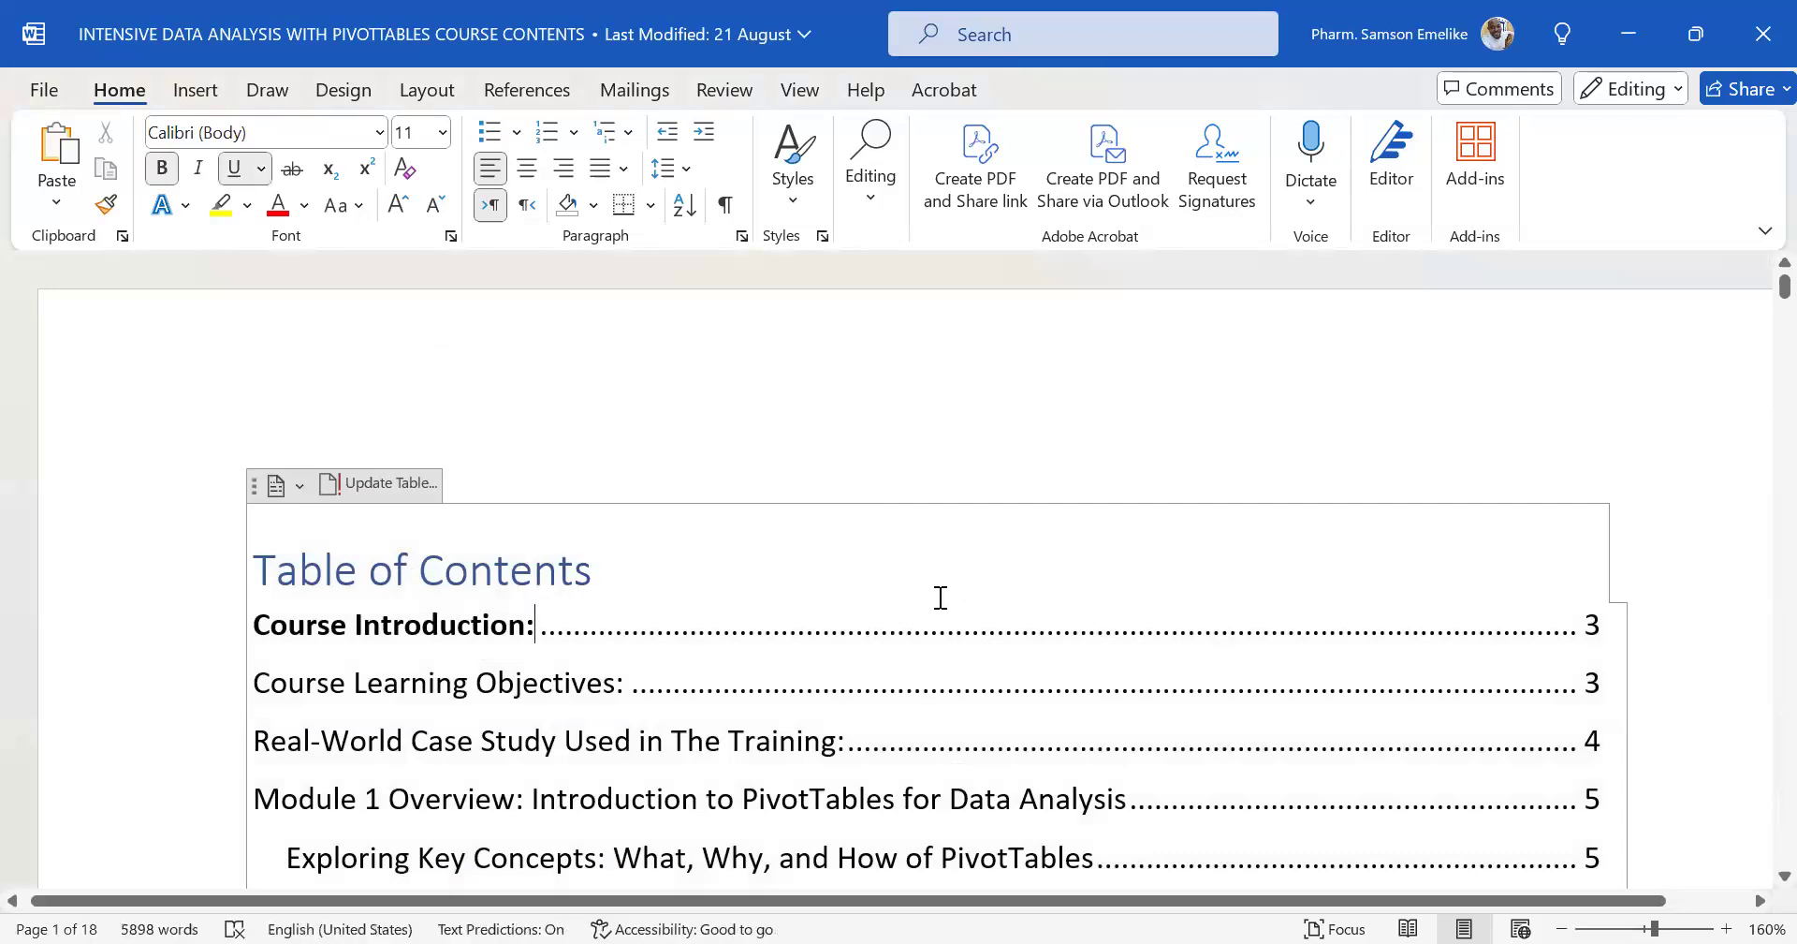
scroll(944, 599, down, 1)
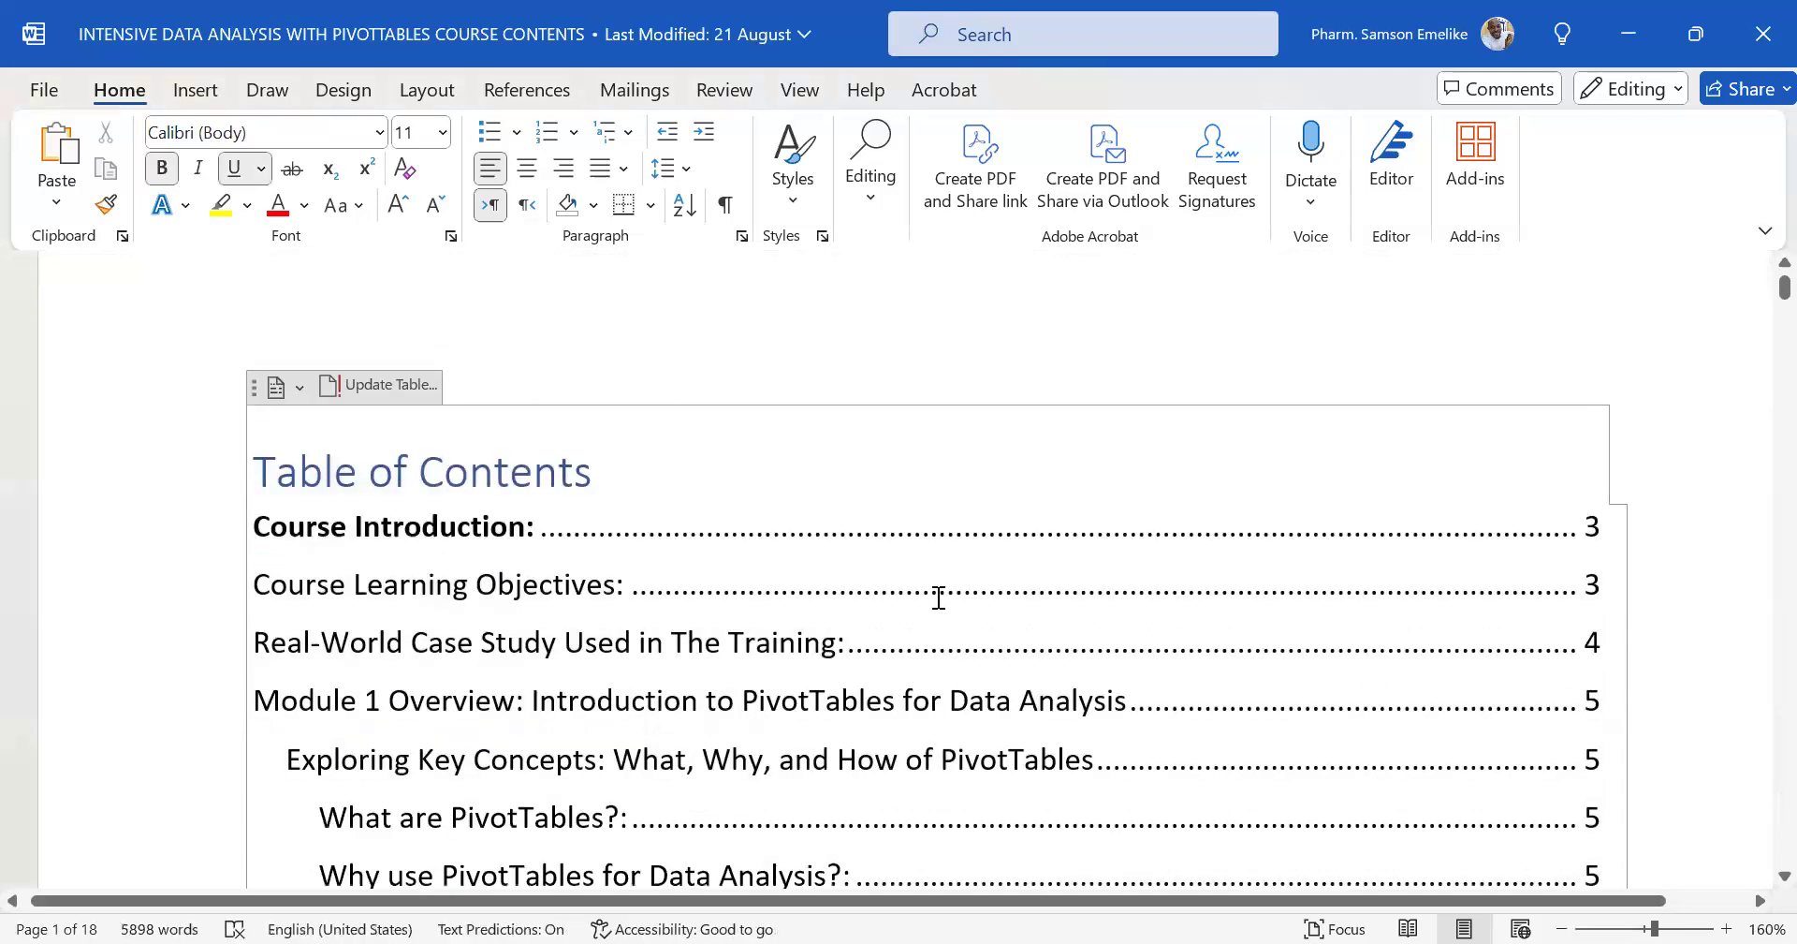
scroll(940, 598, down, 6)
scroll(934, 601, down, 12)
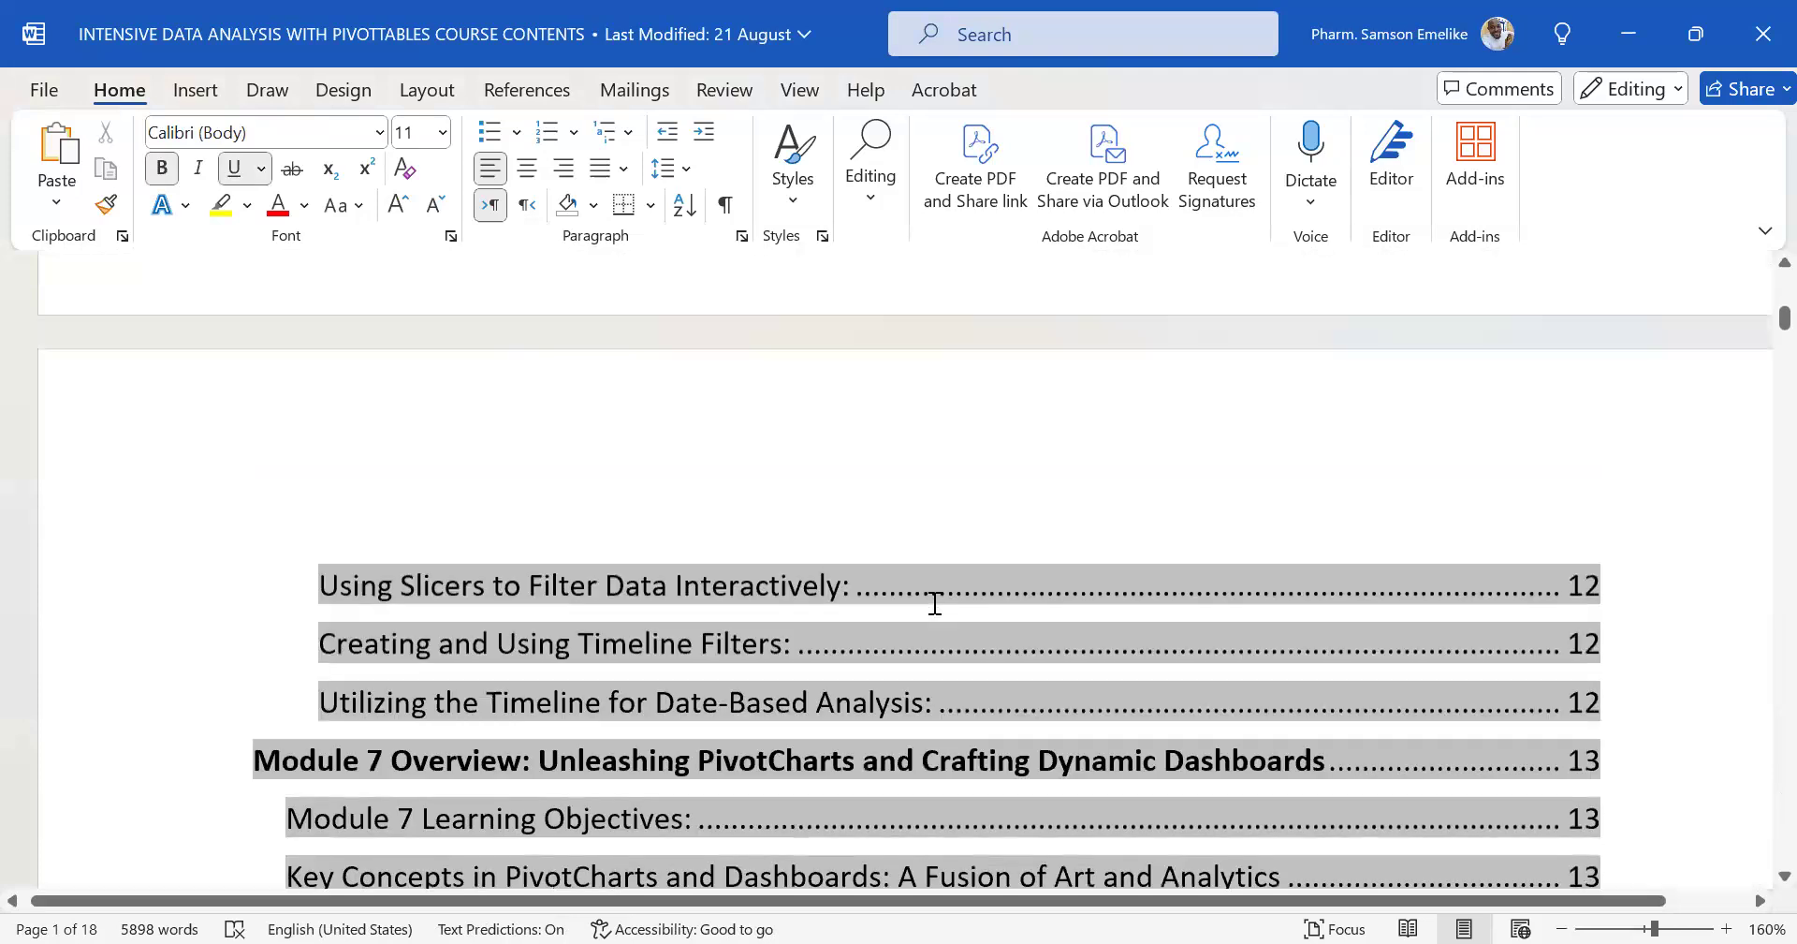
scroll(935, 603, down, 15)
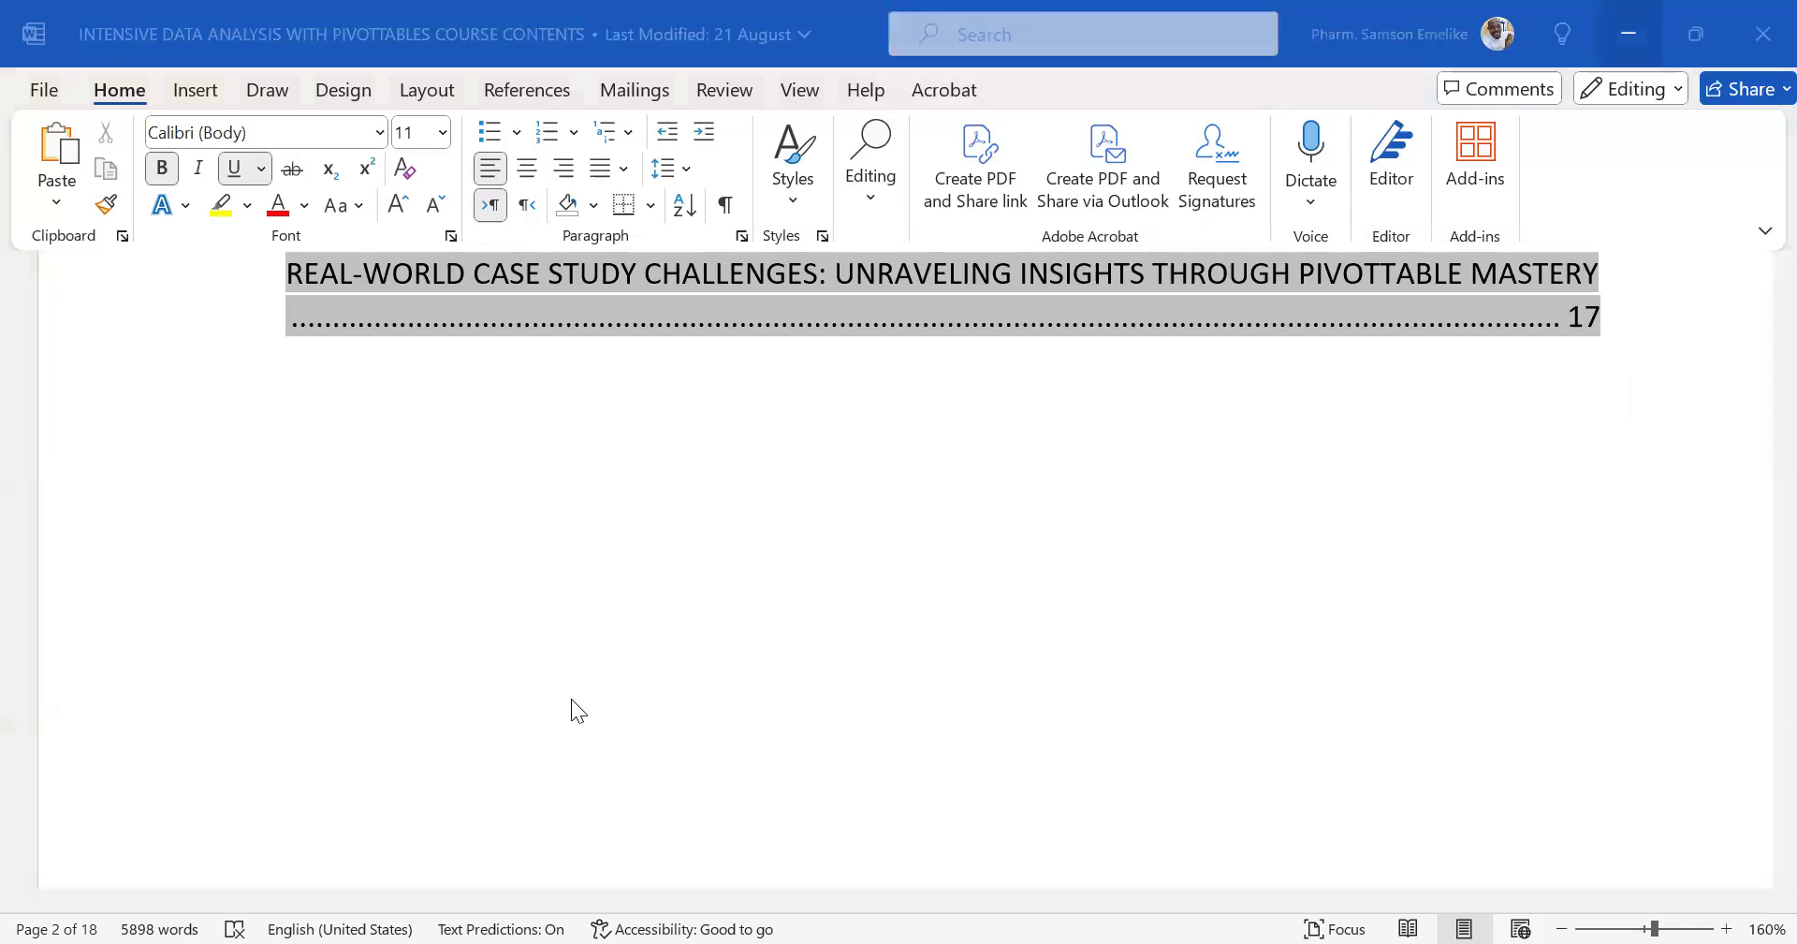
Read through the course introduction and the Module 1 and Module 2 overview sections of the course document.
scroll(1142, 538, down, 6)
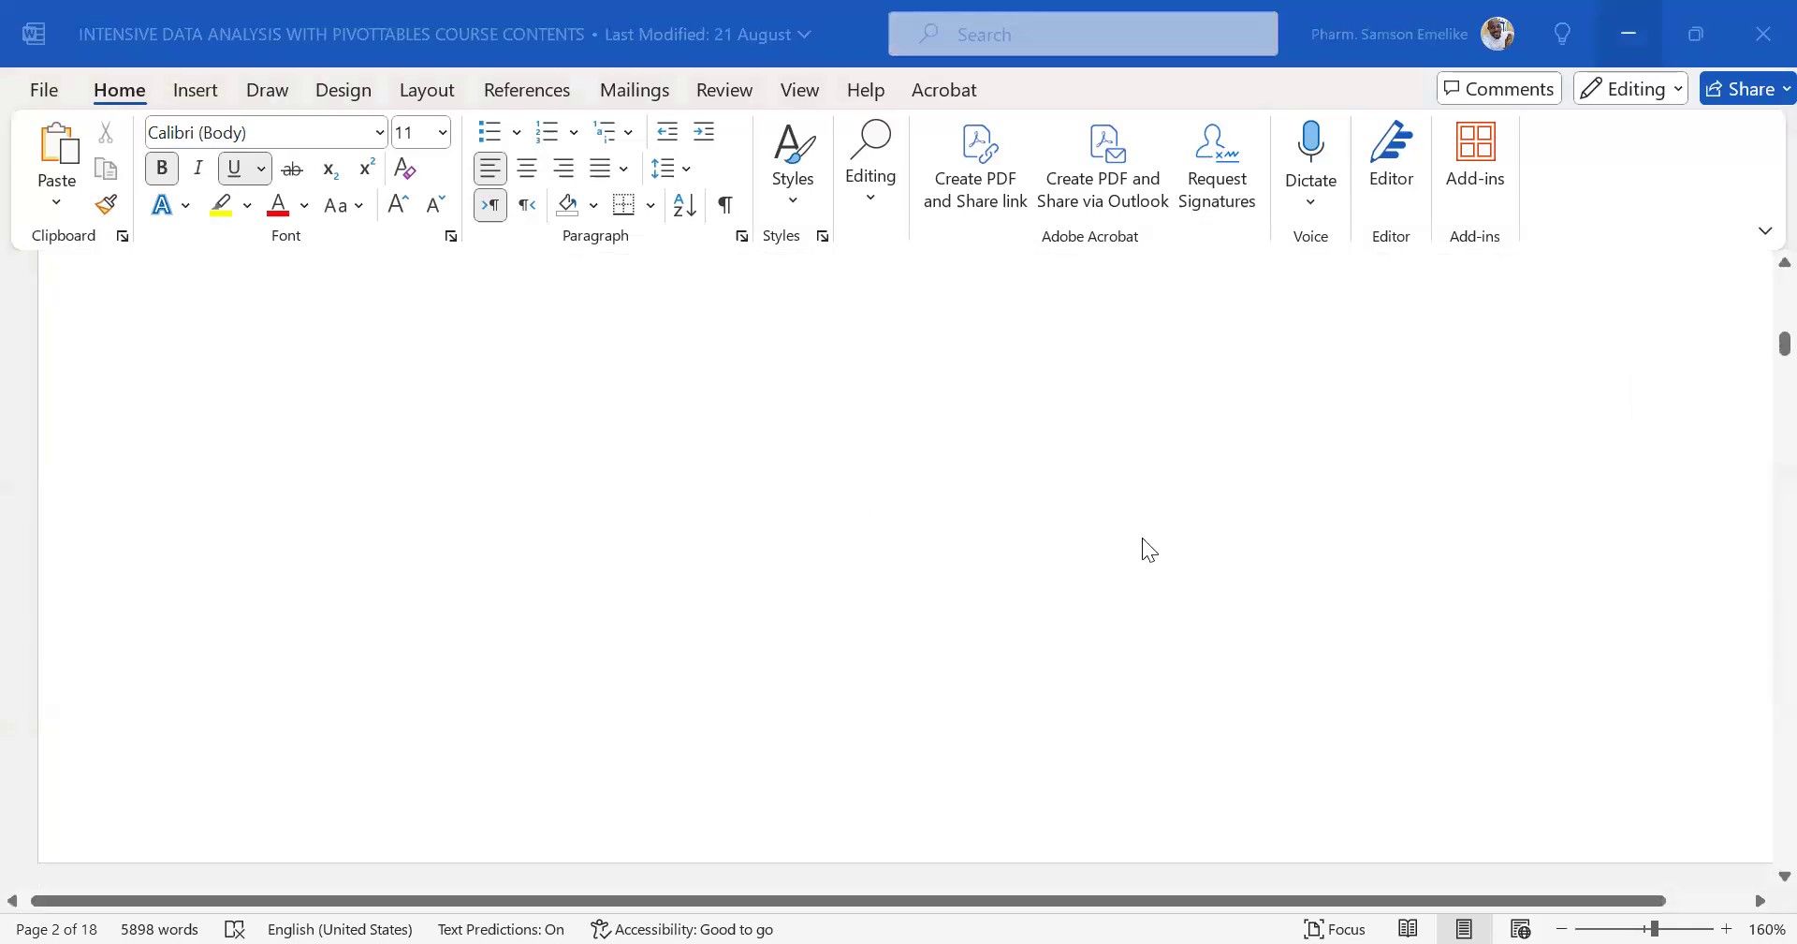
scroll(1144, 530, down, 7)
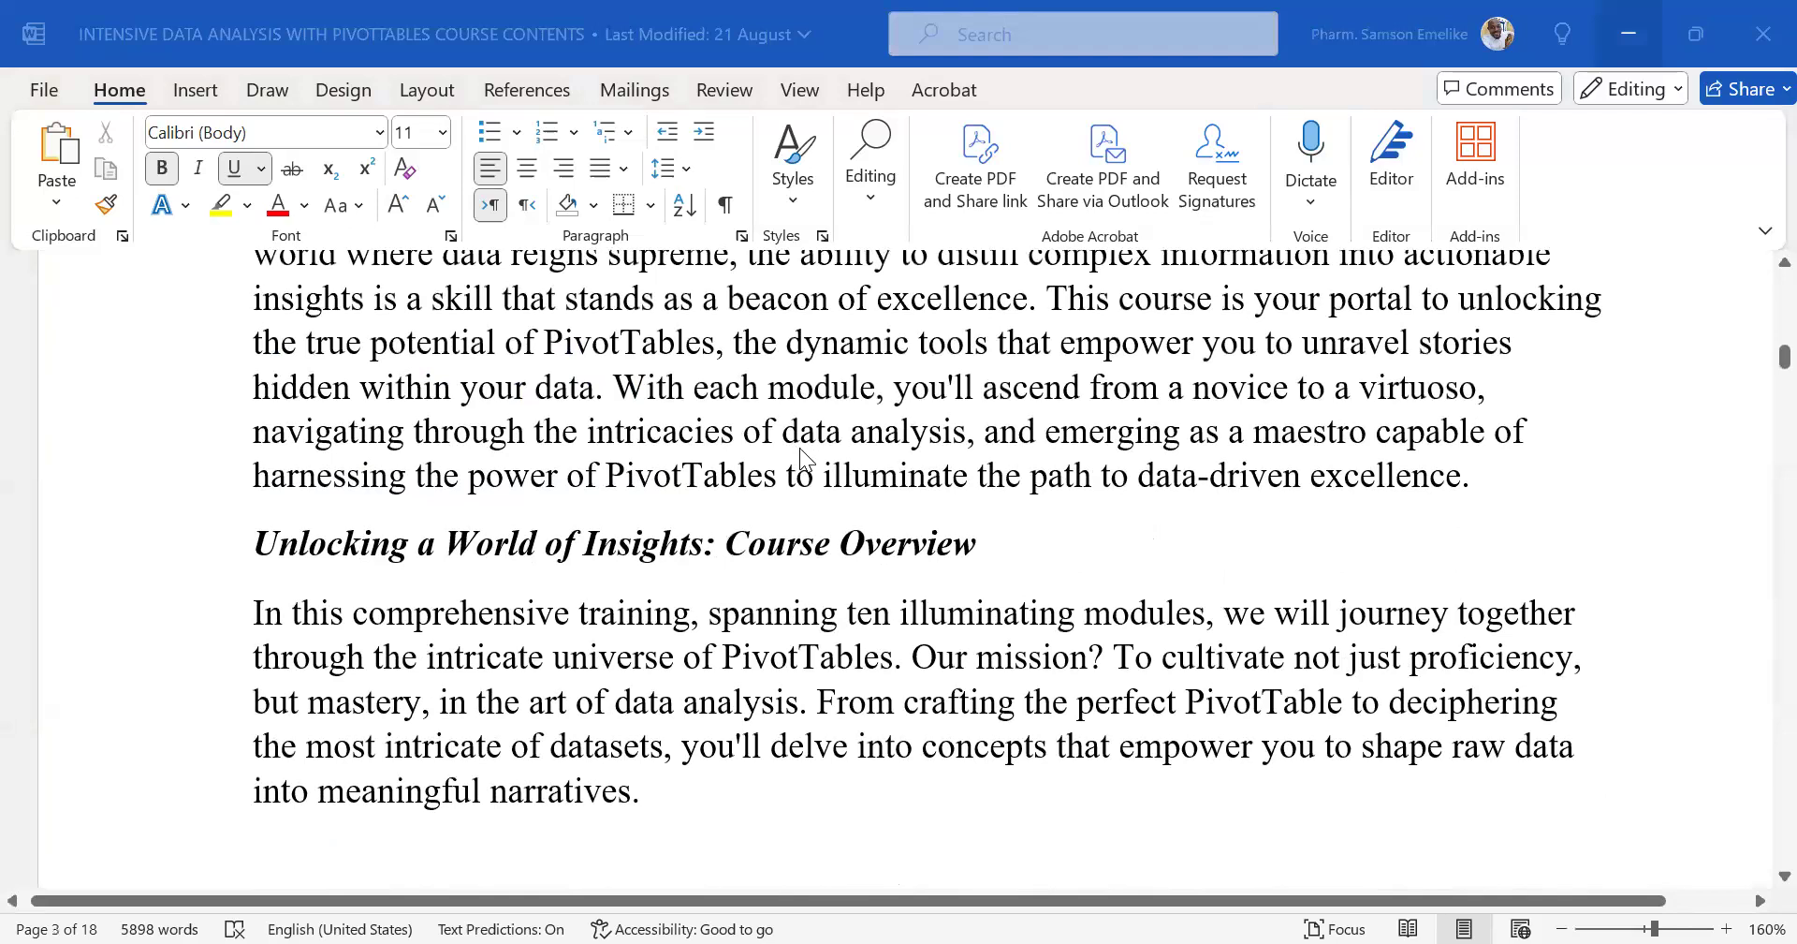
scroll(799, 447, down, 5)
scroll(798, 447, down, 5)
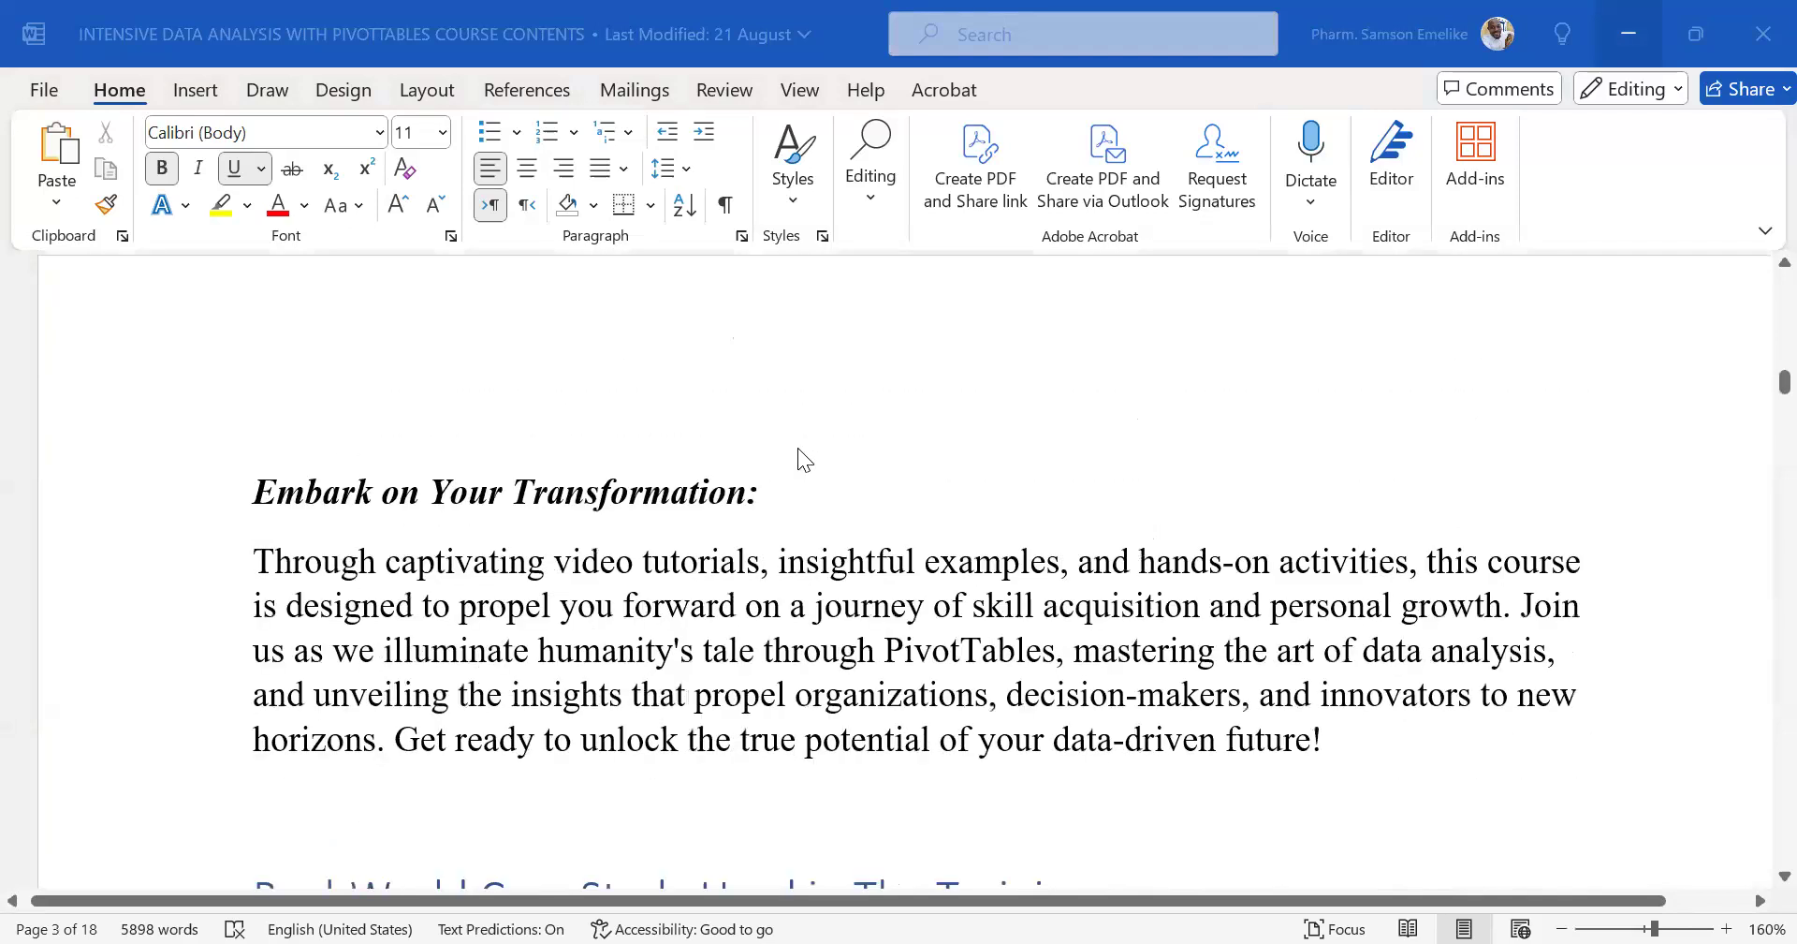
scroll(798, 447, down, 5)
scroll(797, 447, down, 5)
scroll(798, 447, down, 5)
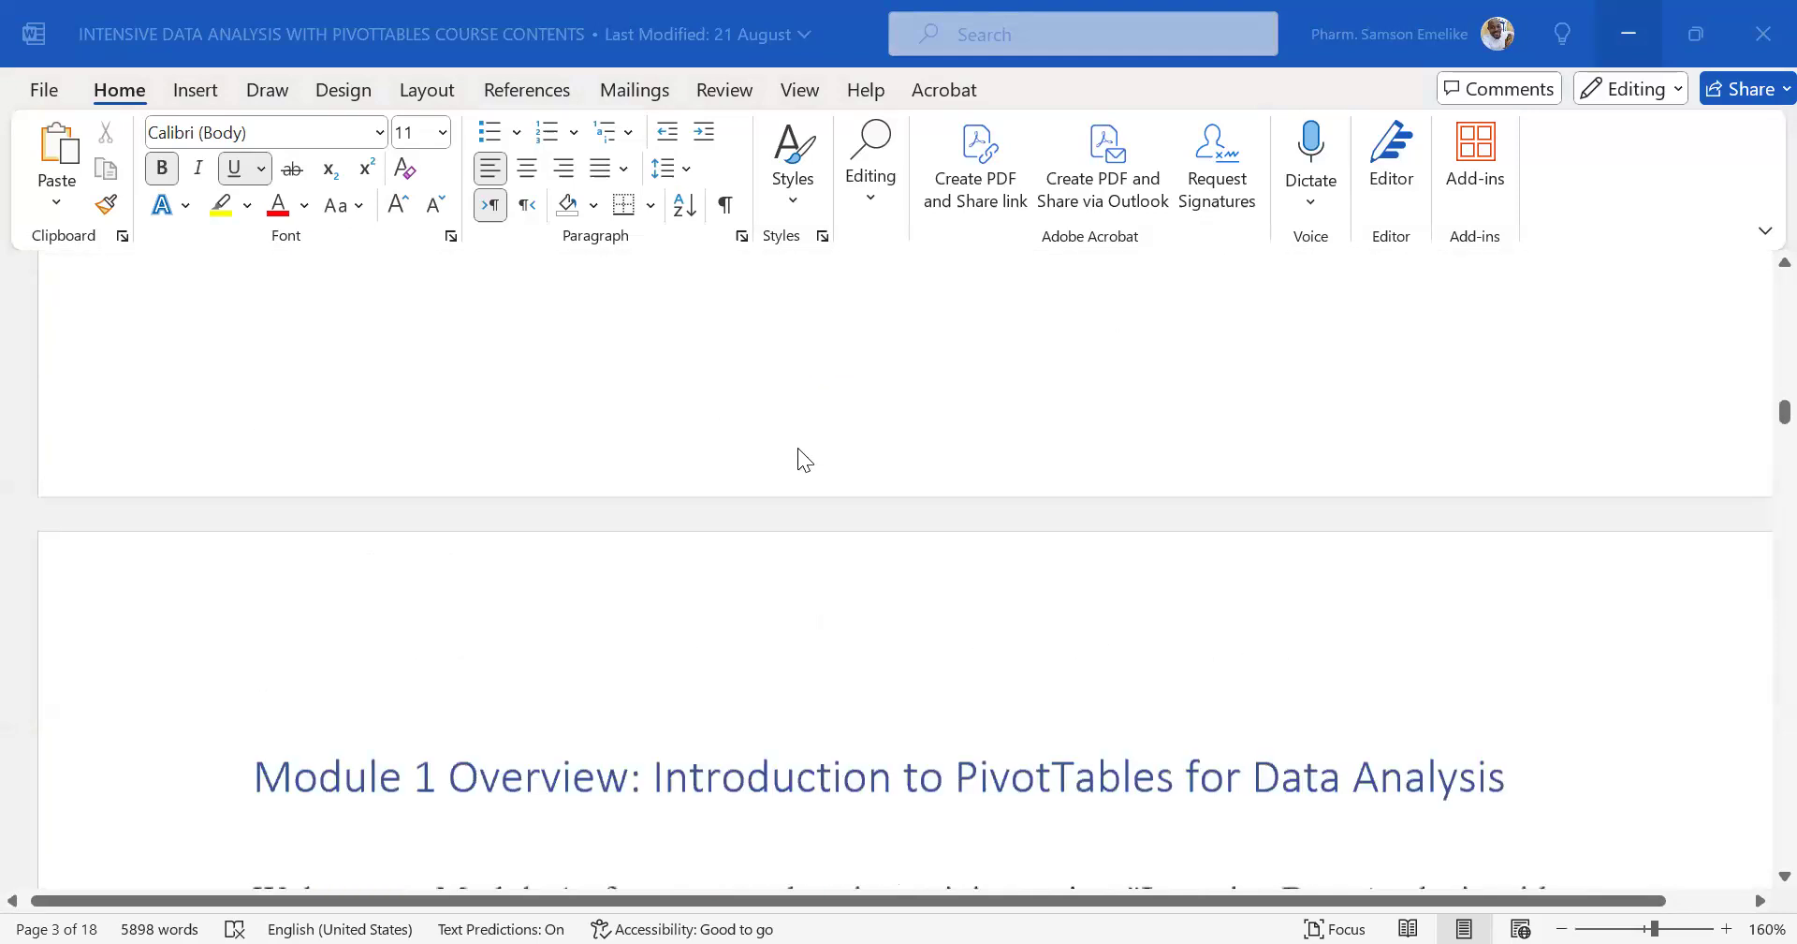
scroll(797, 448, down, 3)
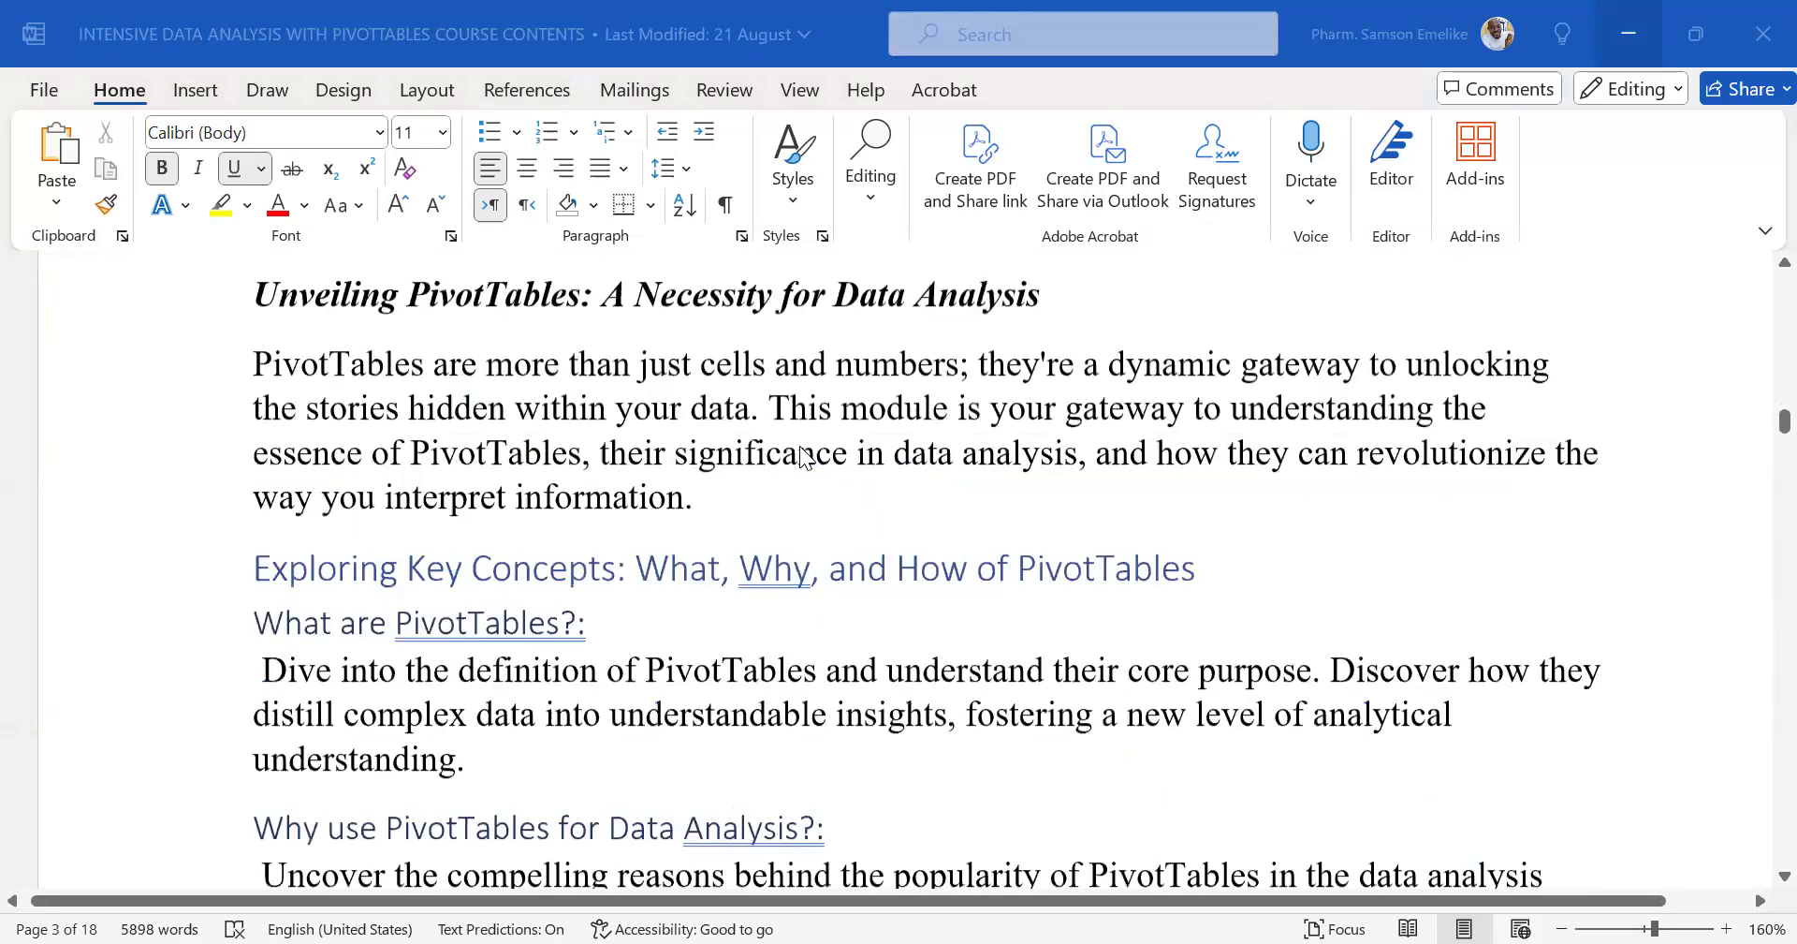
scroll(800, 447, down, 10)
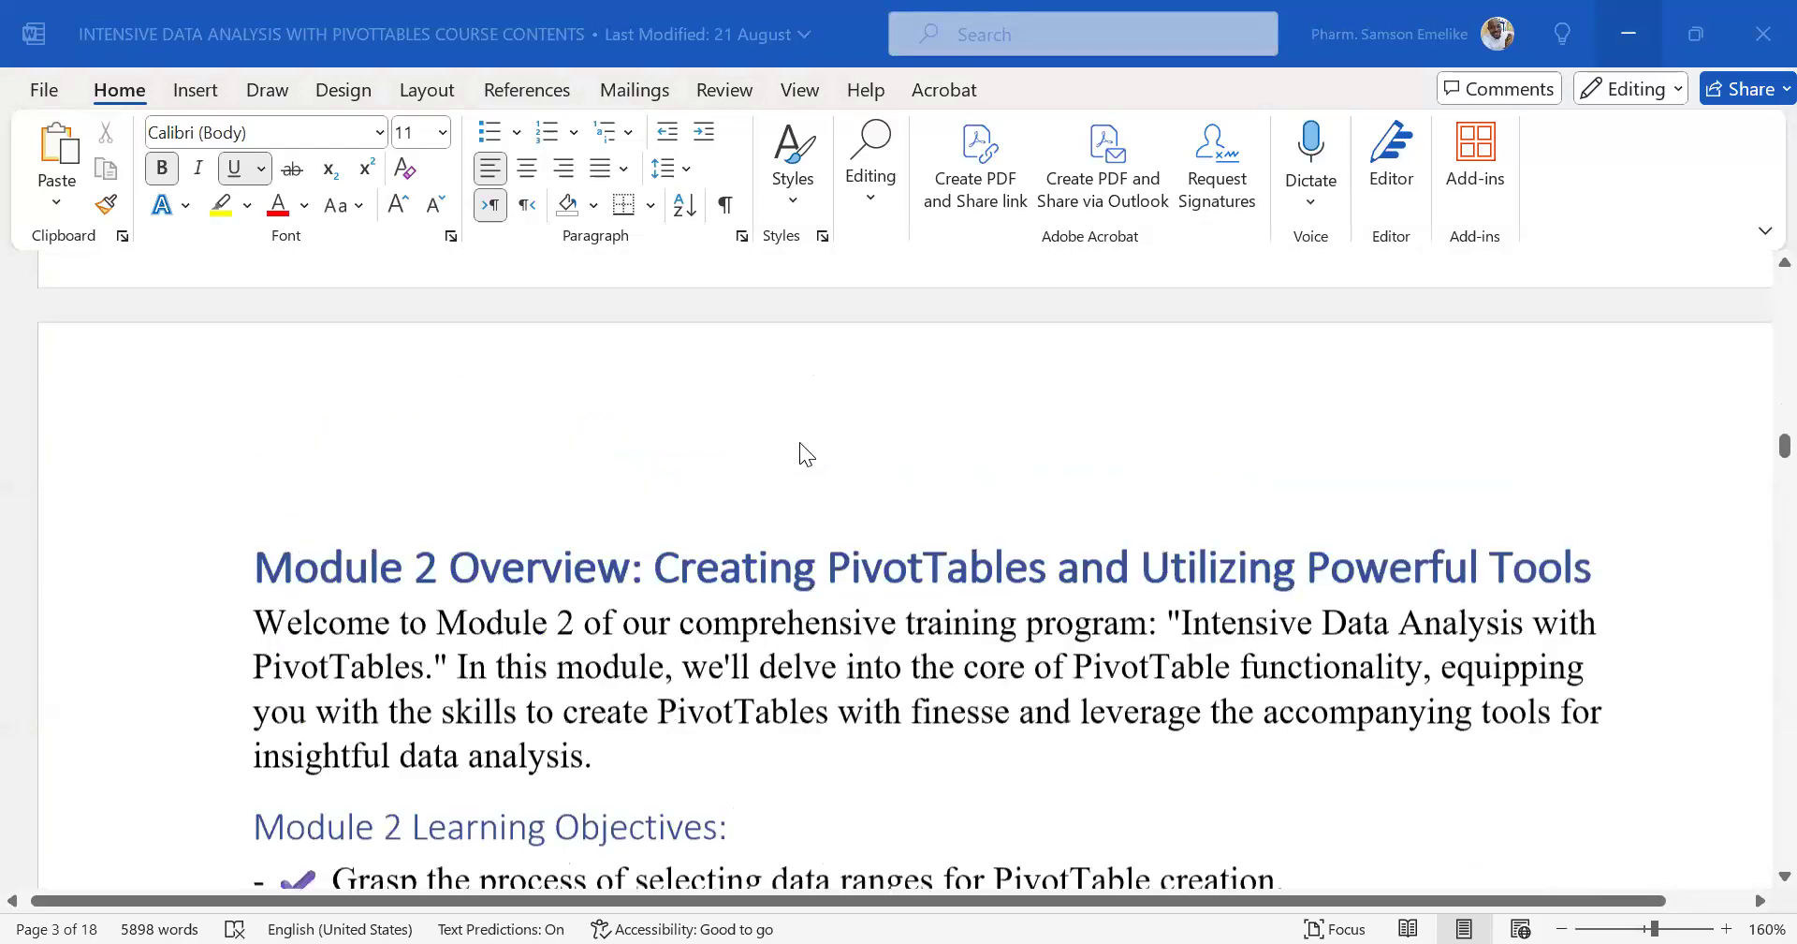
scroll(801, 445, down, 5)
scroll(801, 443, down, 5)
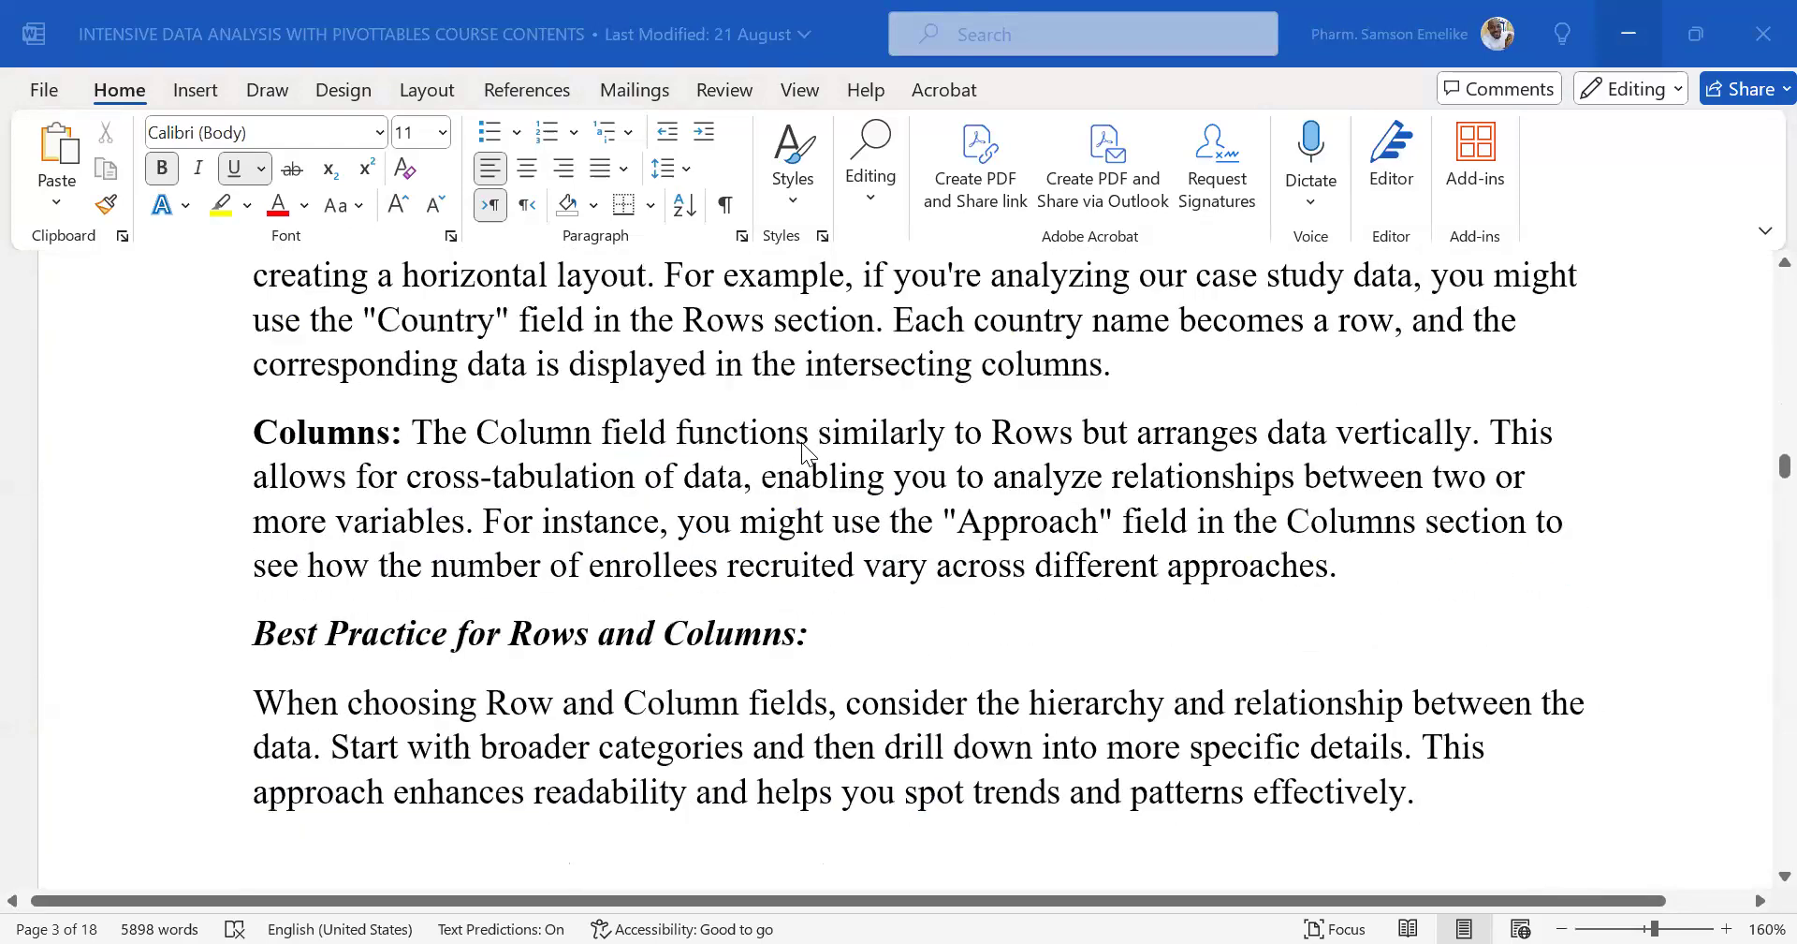
scroll(801, 444, down, 5)
scroll(801, 454, down, 5)
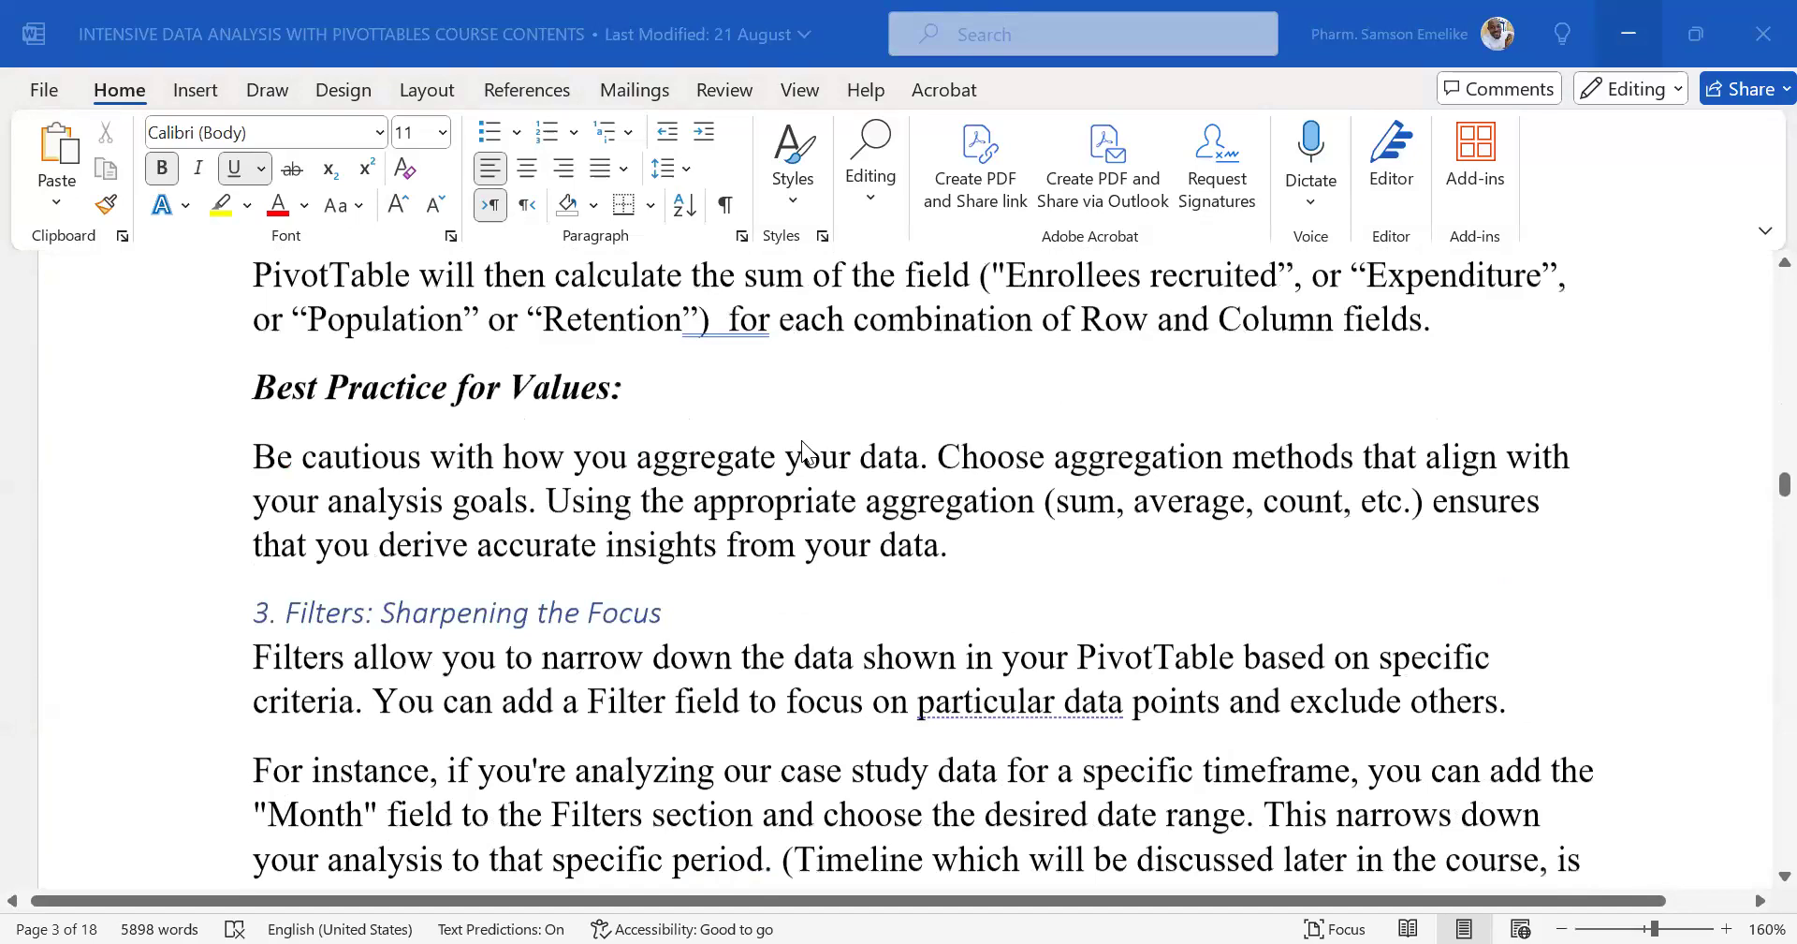
scroll(803, 452, down, 15)
scroll(805, 442, down, 5)
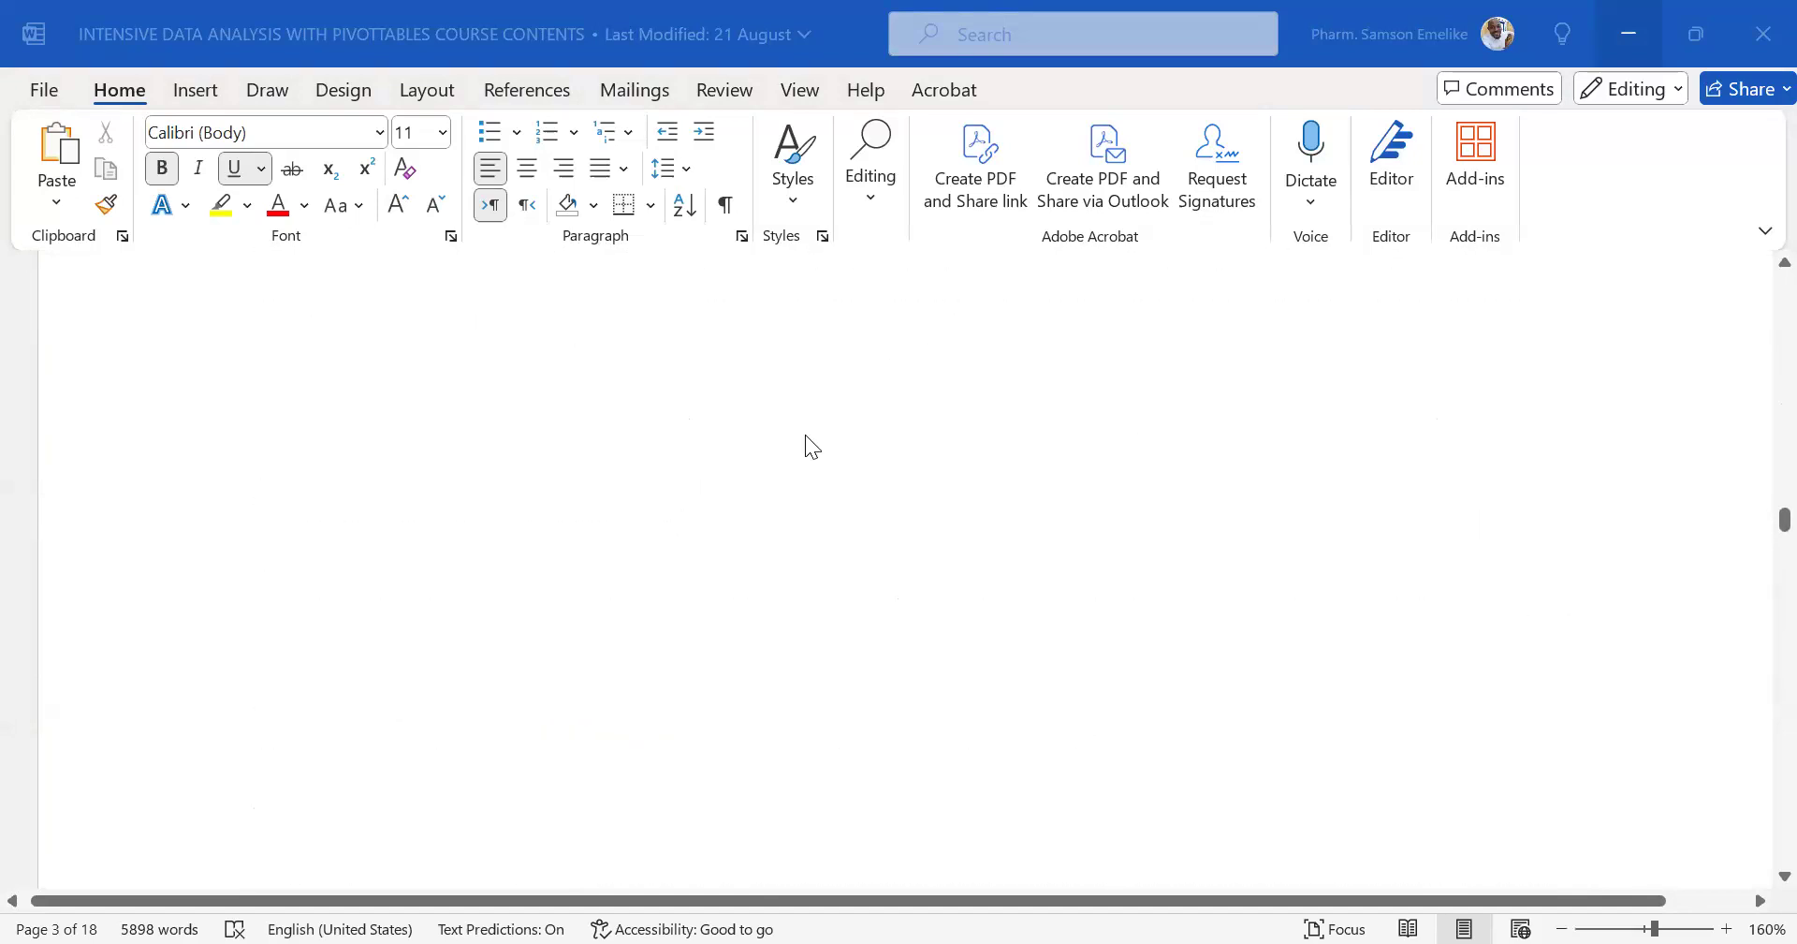
scroll(805, 436, up, 6)
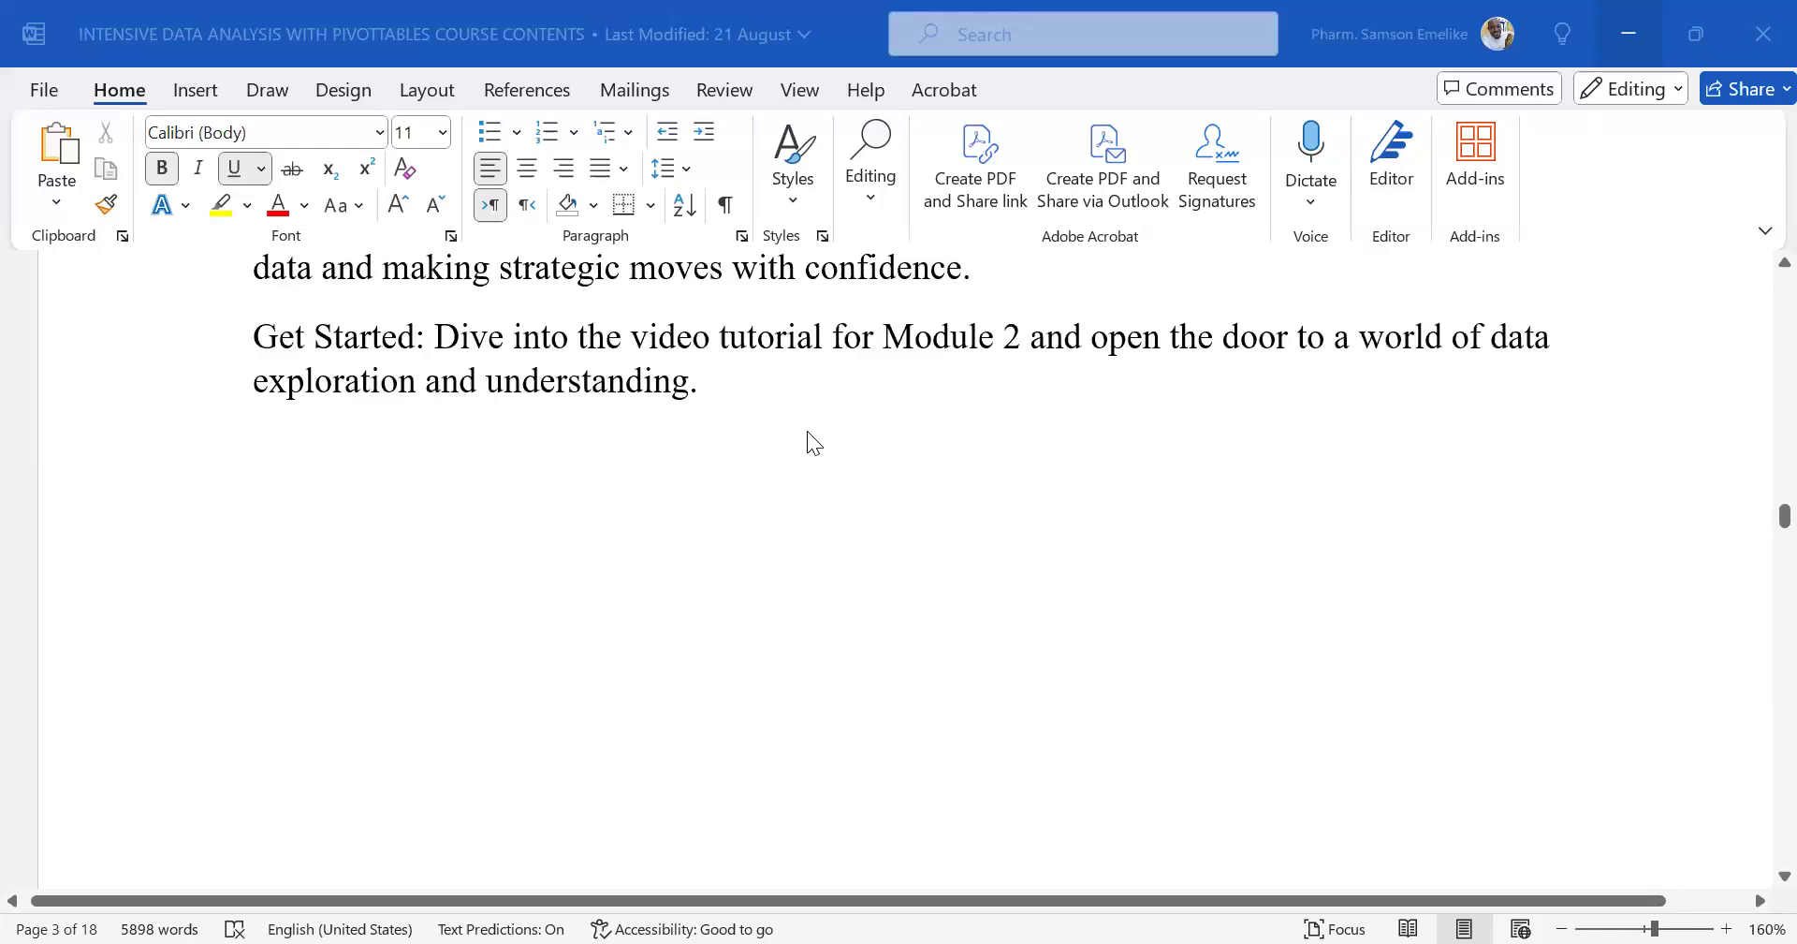
Examine the layout of the whole course document as a multi-page overview at 20% zoom, through to the case study pages.
scroll(807, 431, down, 5)
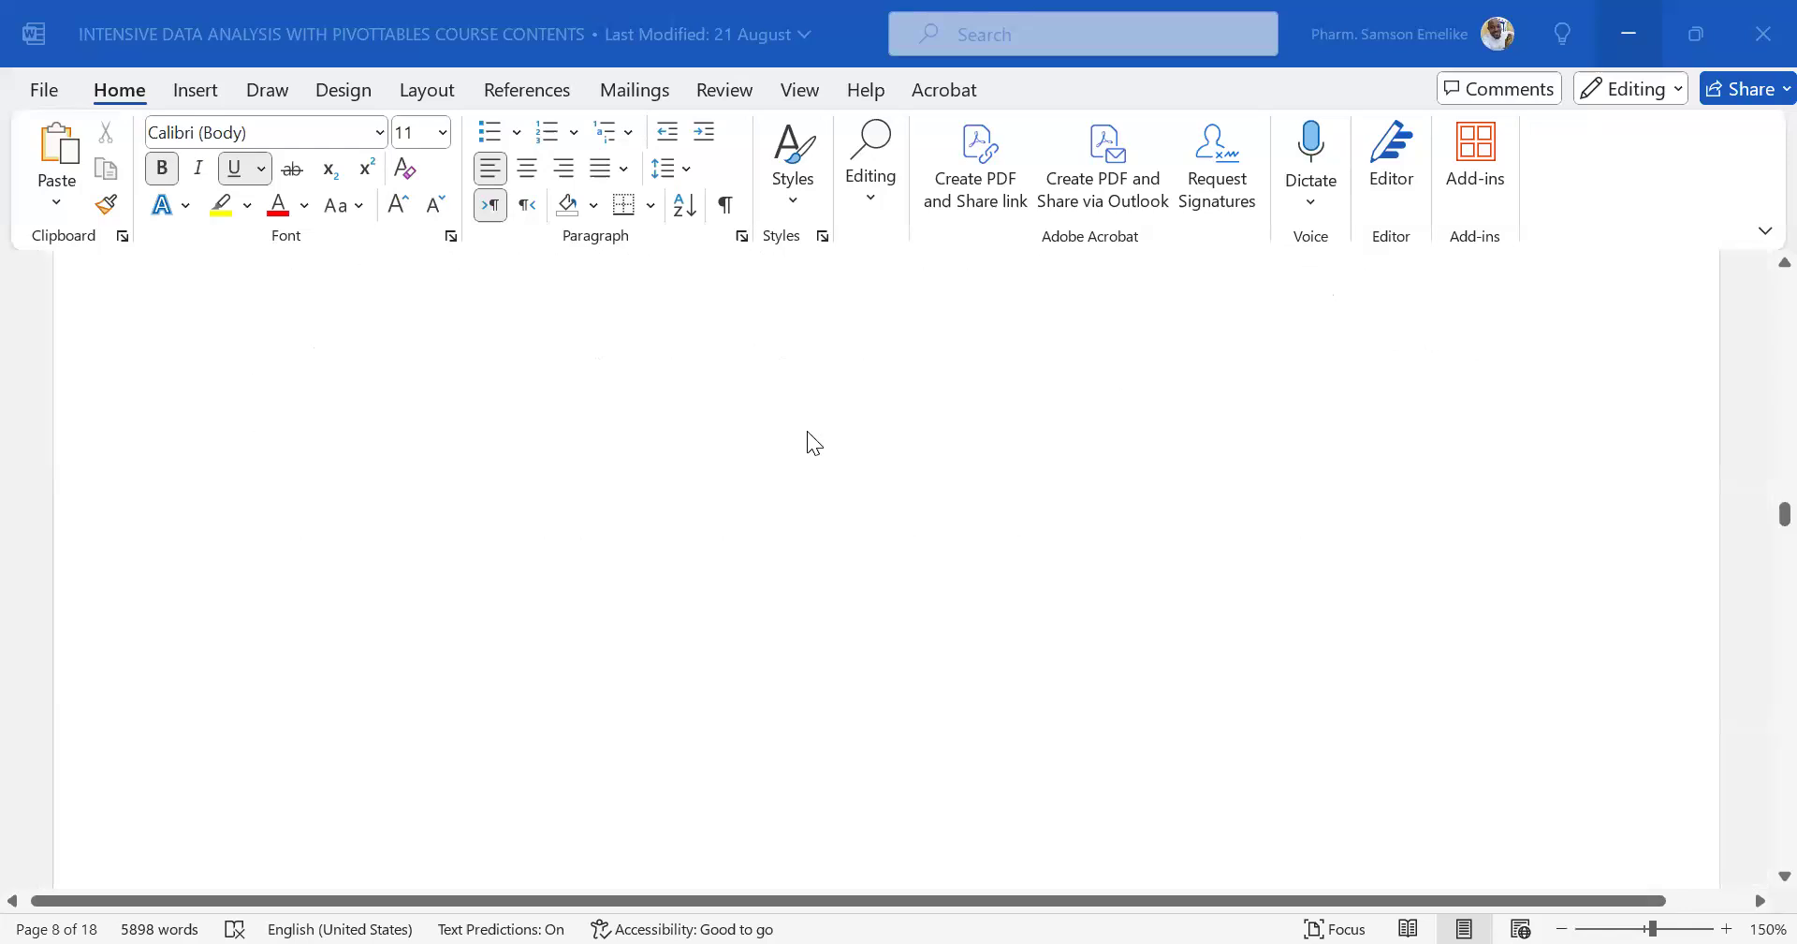
scroll(807, 430, up, 4)
scroll(807, 431, down, 8)
scroll(810, 428, down, 1)
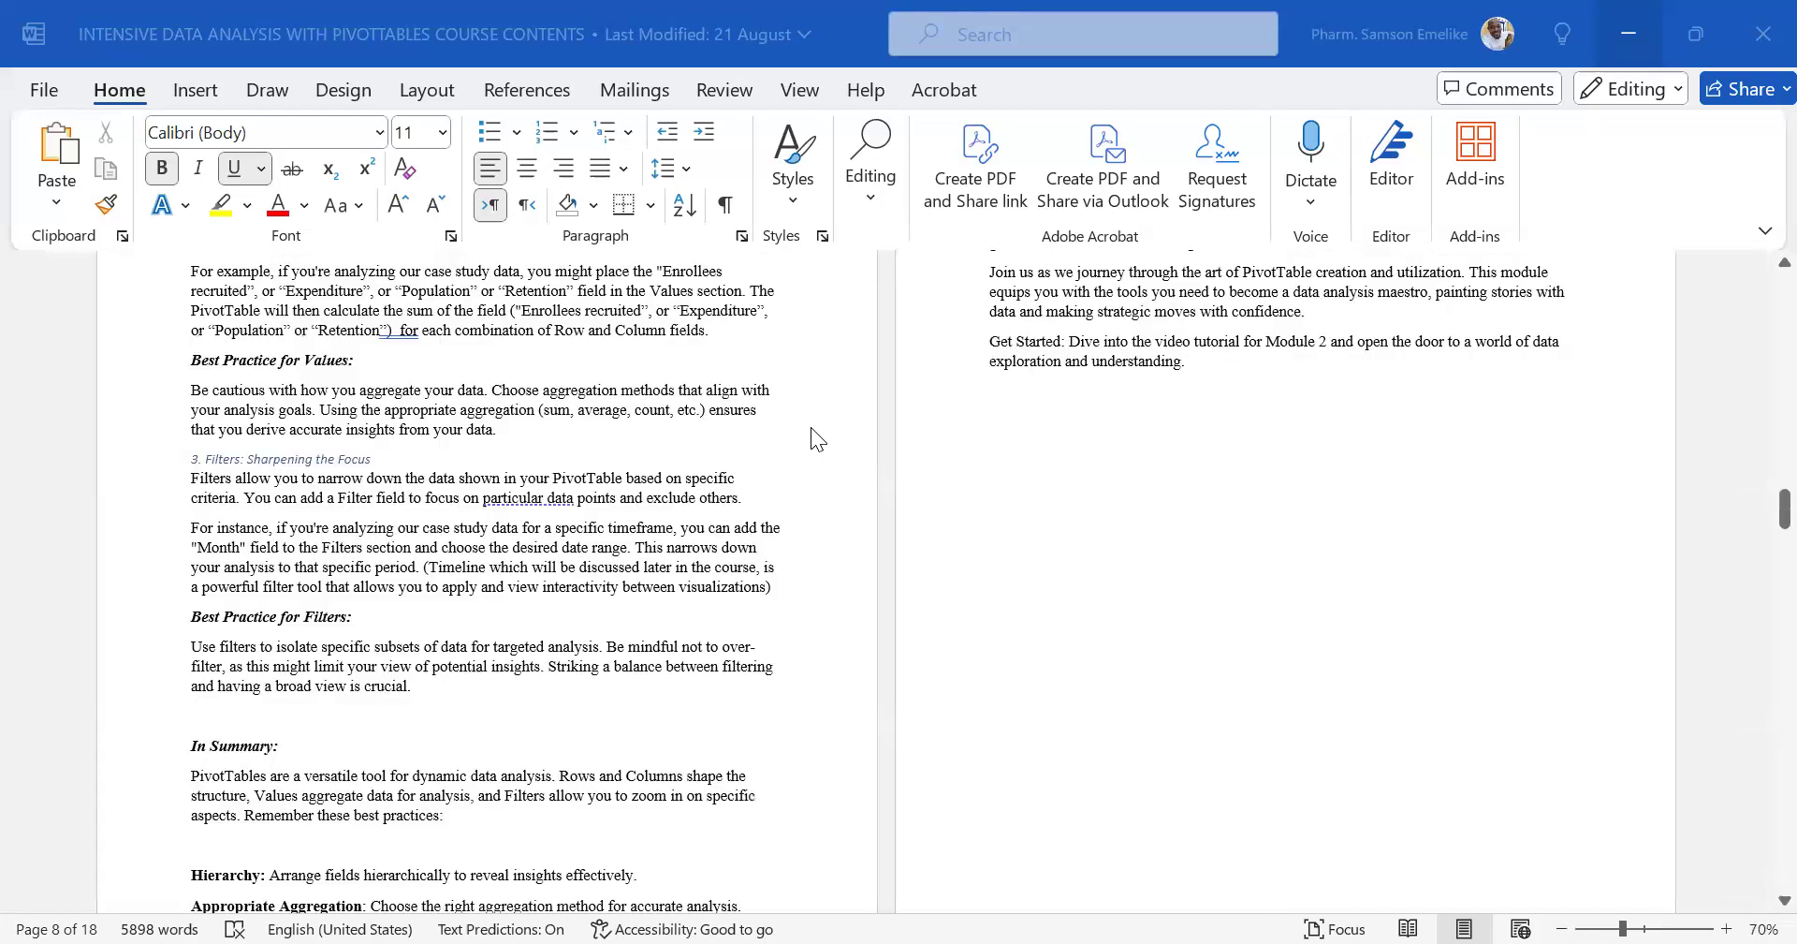
scroll(811, 427, down, 2)
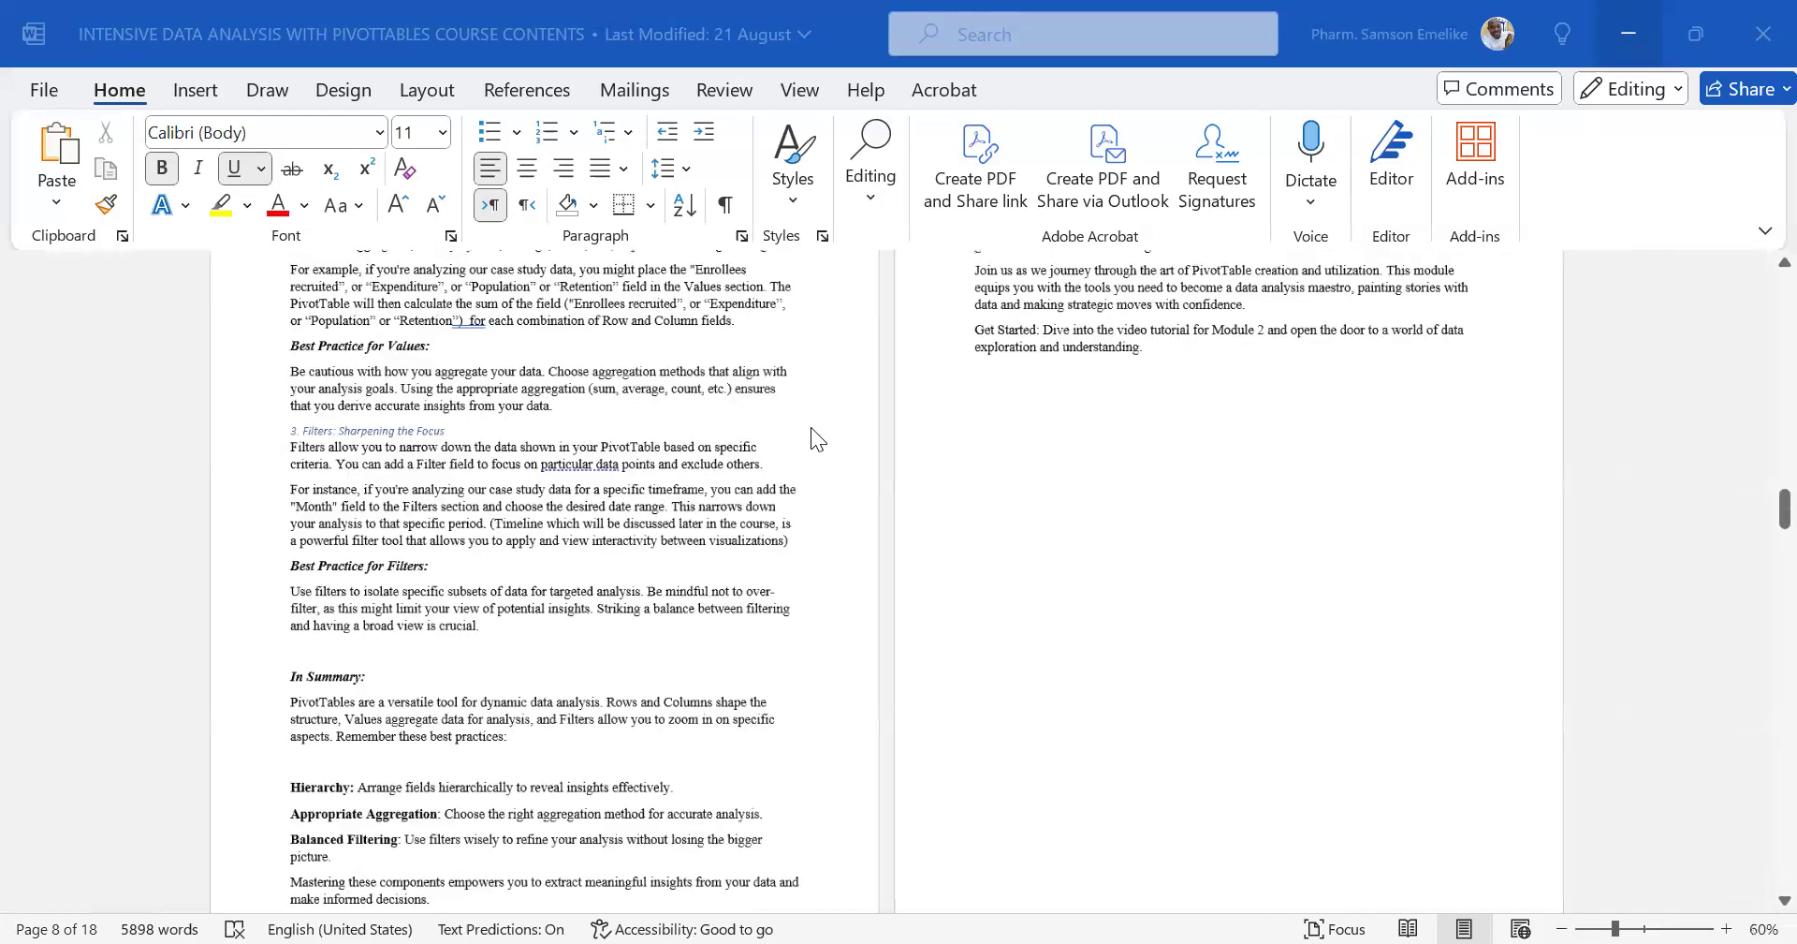
scroll(810, 425, down, 3)
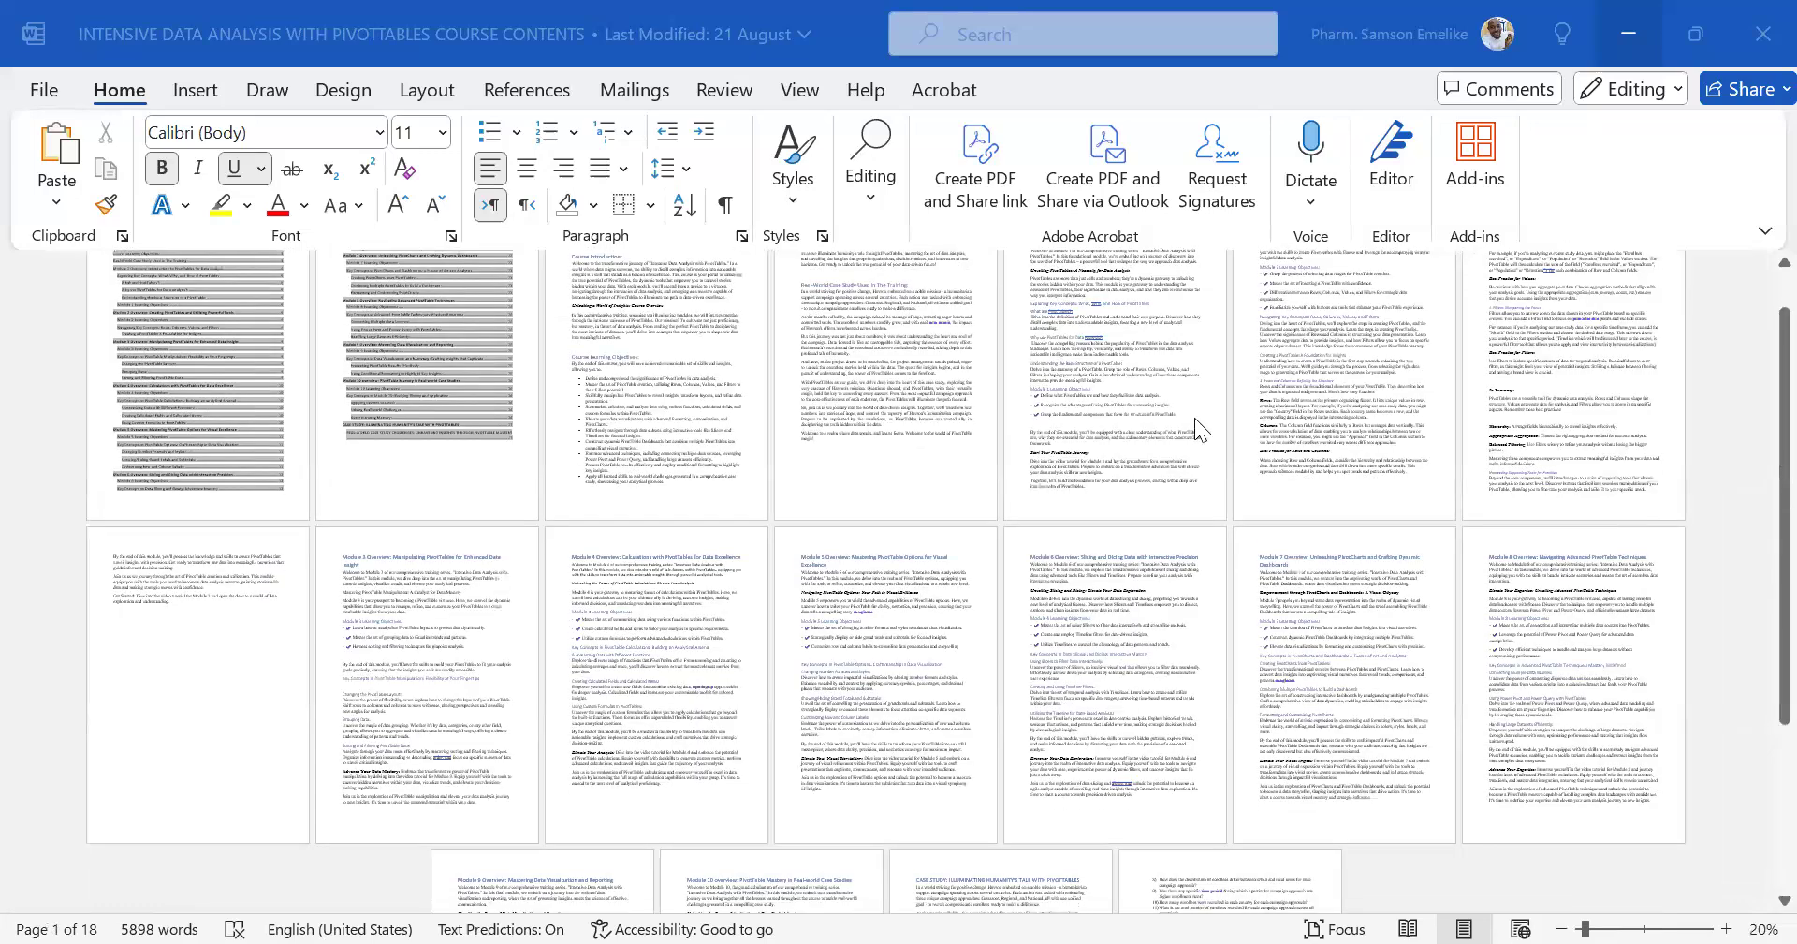
scroll(1195, 418, down, 1)
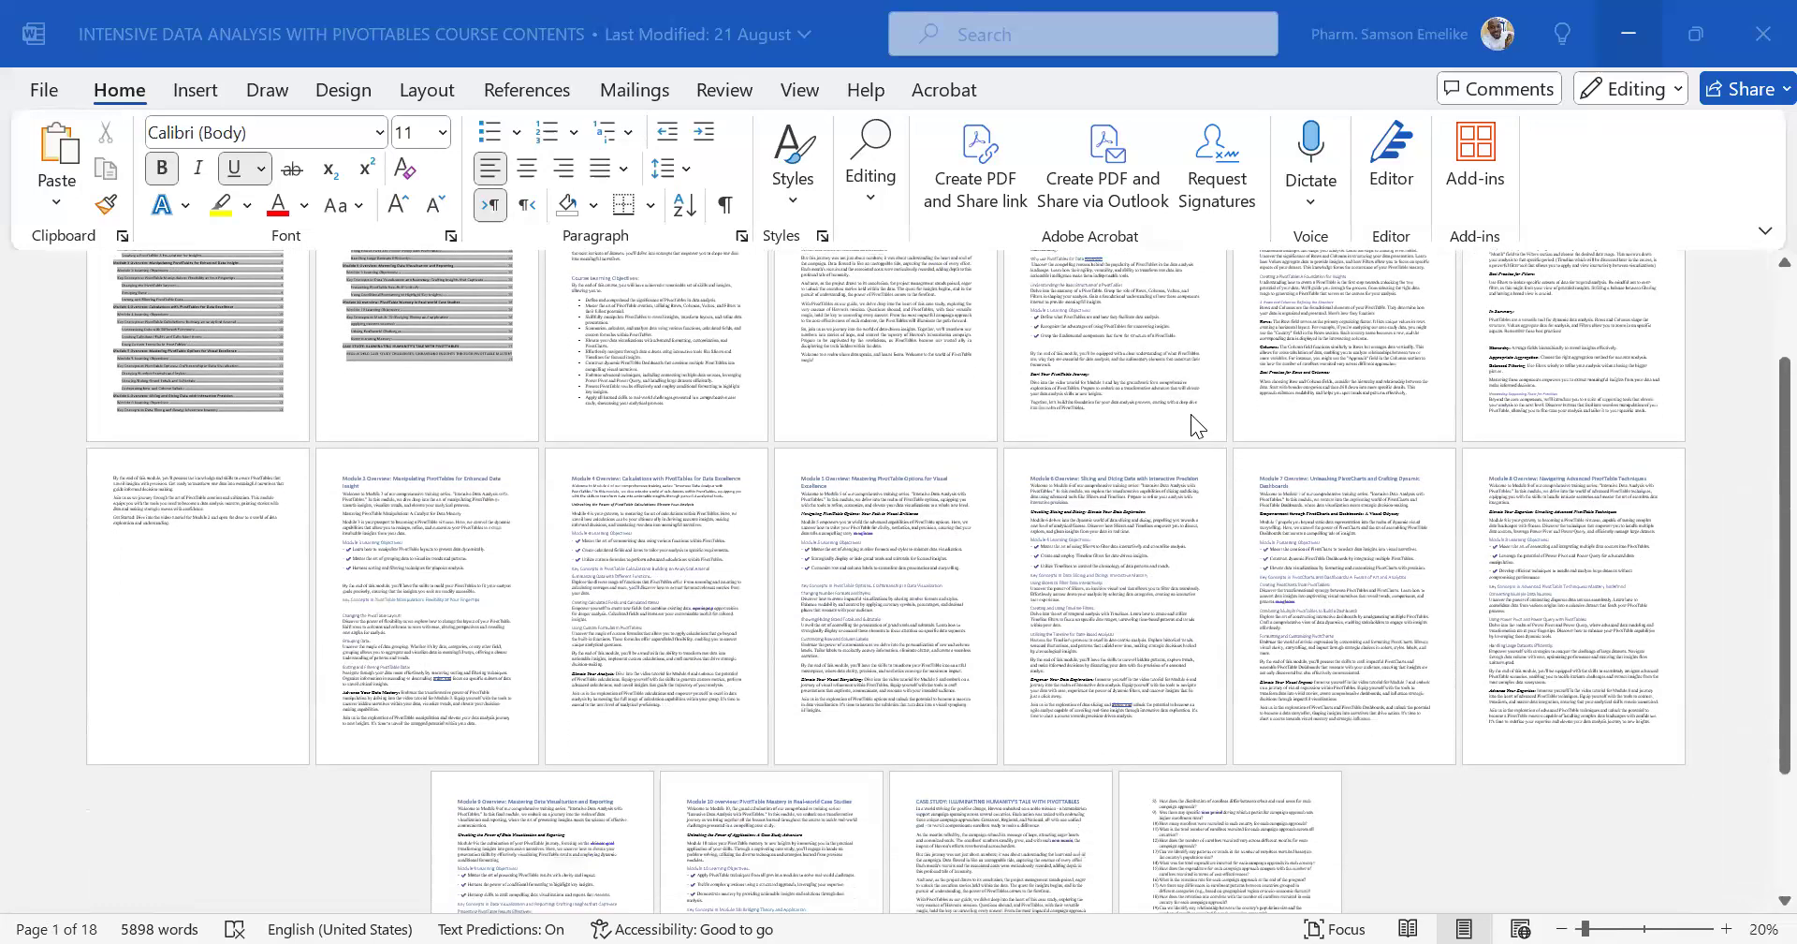
scroll(1191, 414, down, 4)
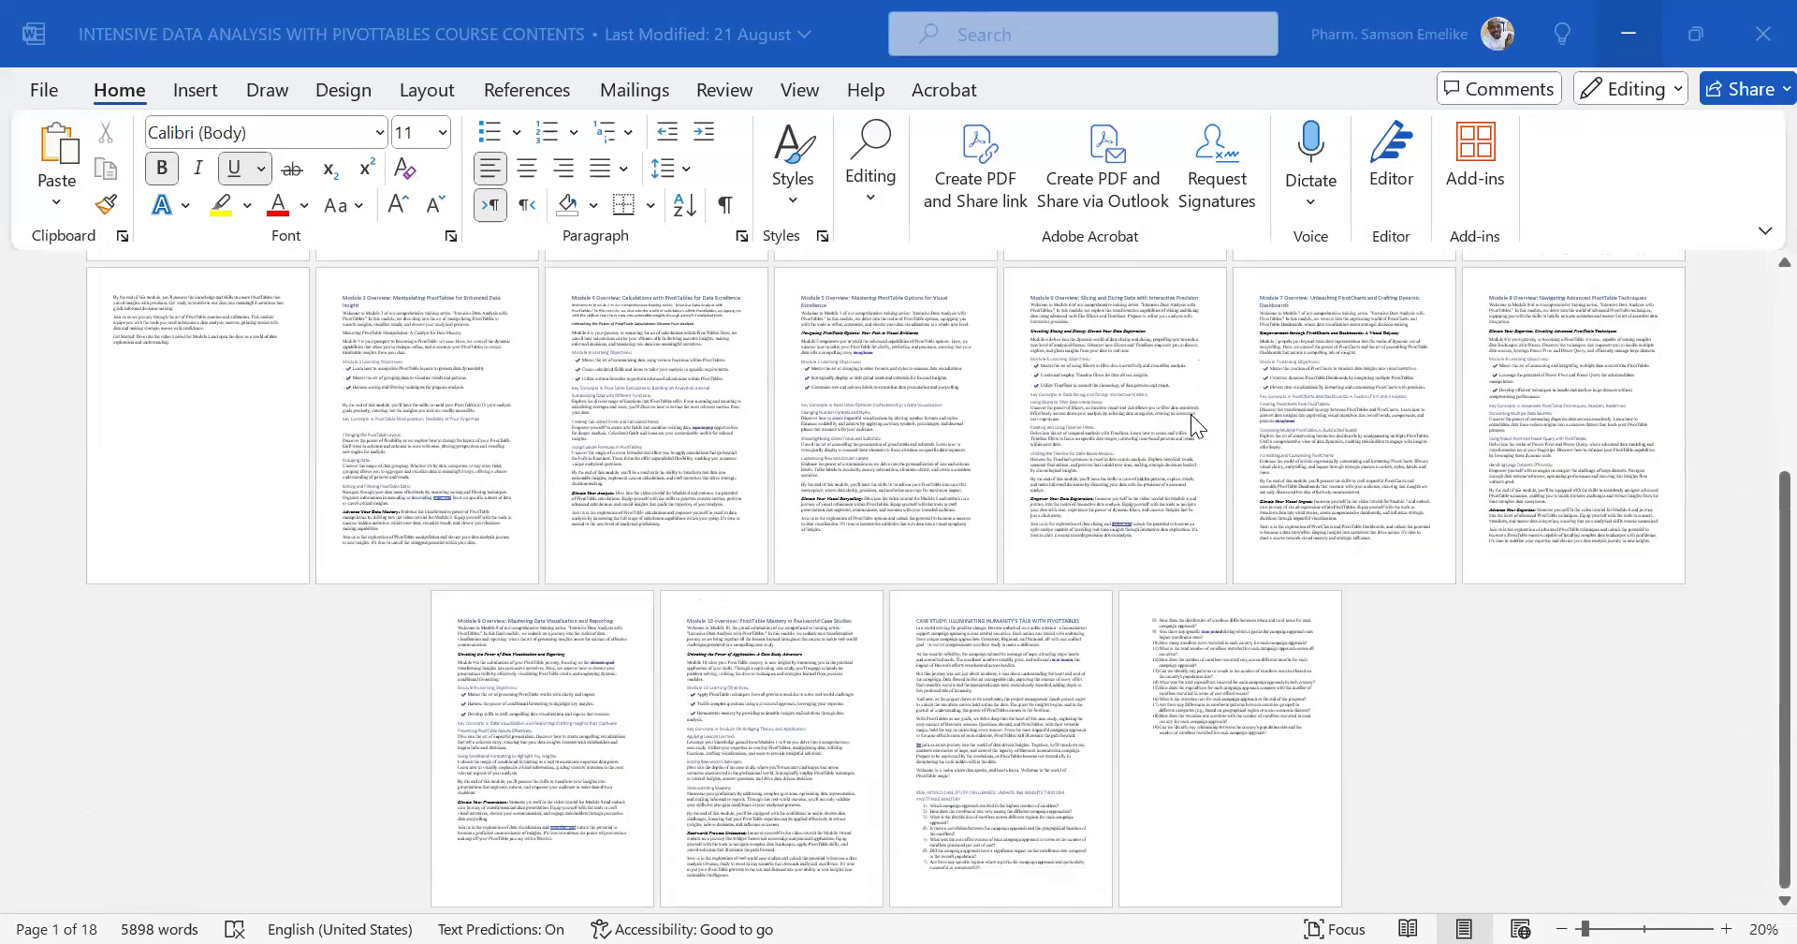
scroll(1191, 414, up, 2)
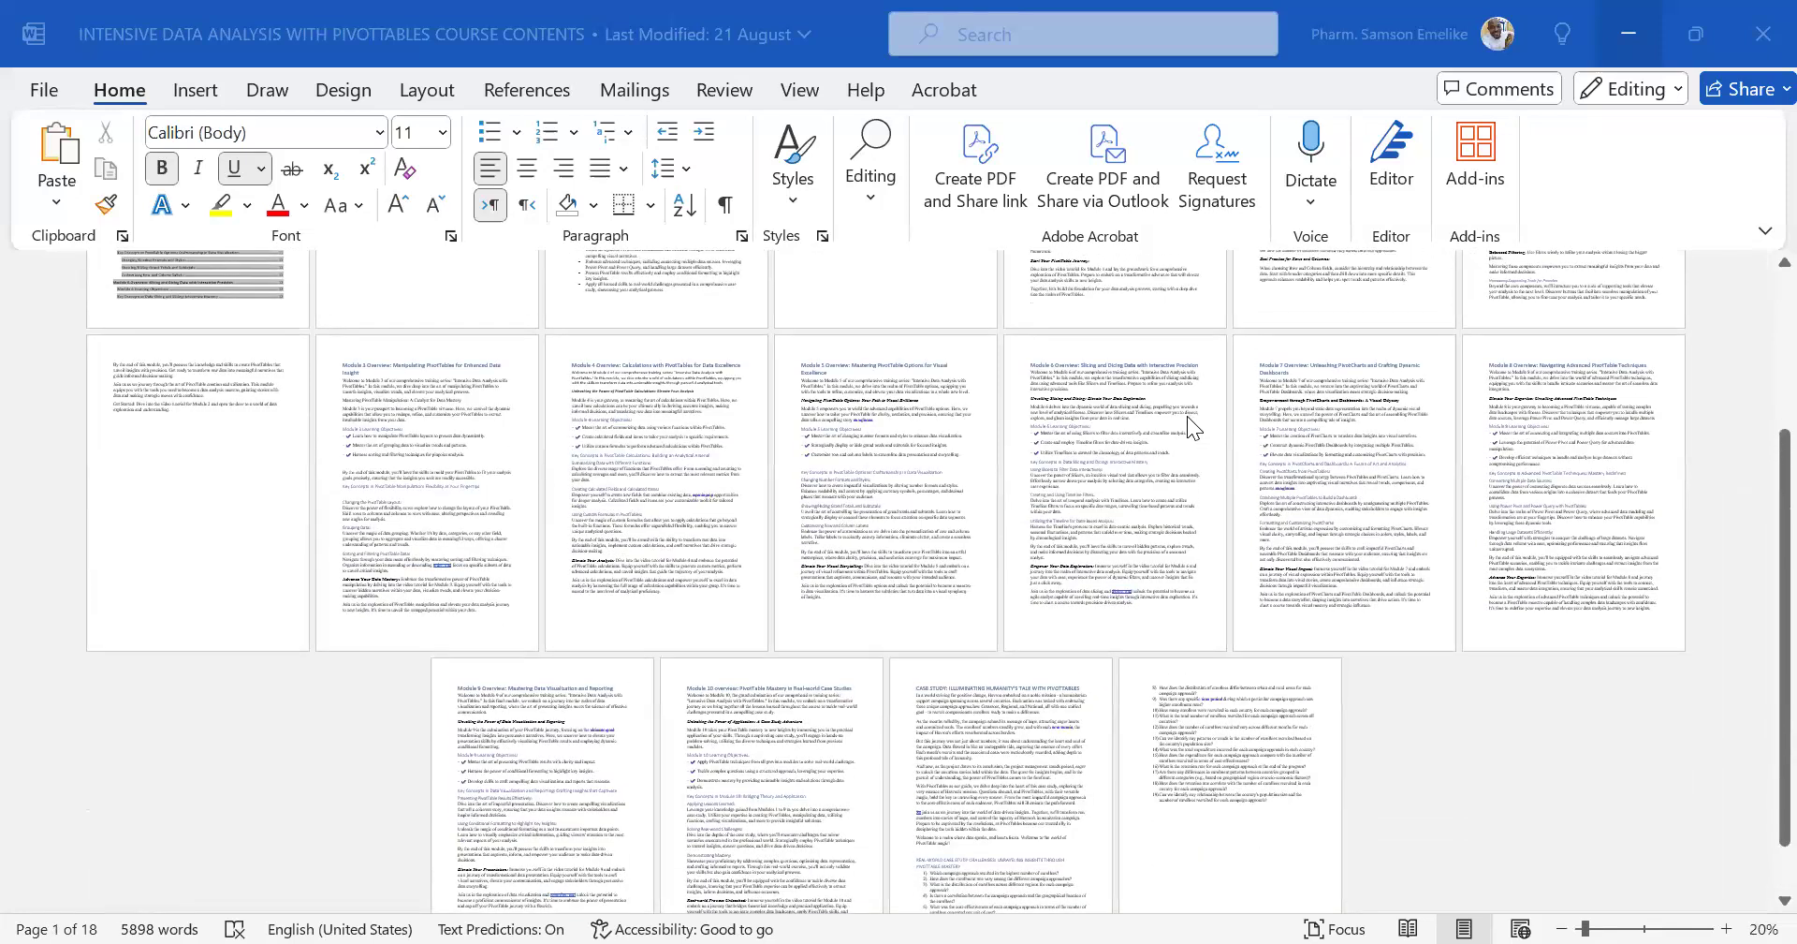
Examine the table of contents entries for the course introduction and the first modules at 120% zoom.
scroll(1187, 416, up, 2)
scroll(1187, 416, up, 1)
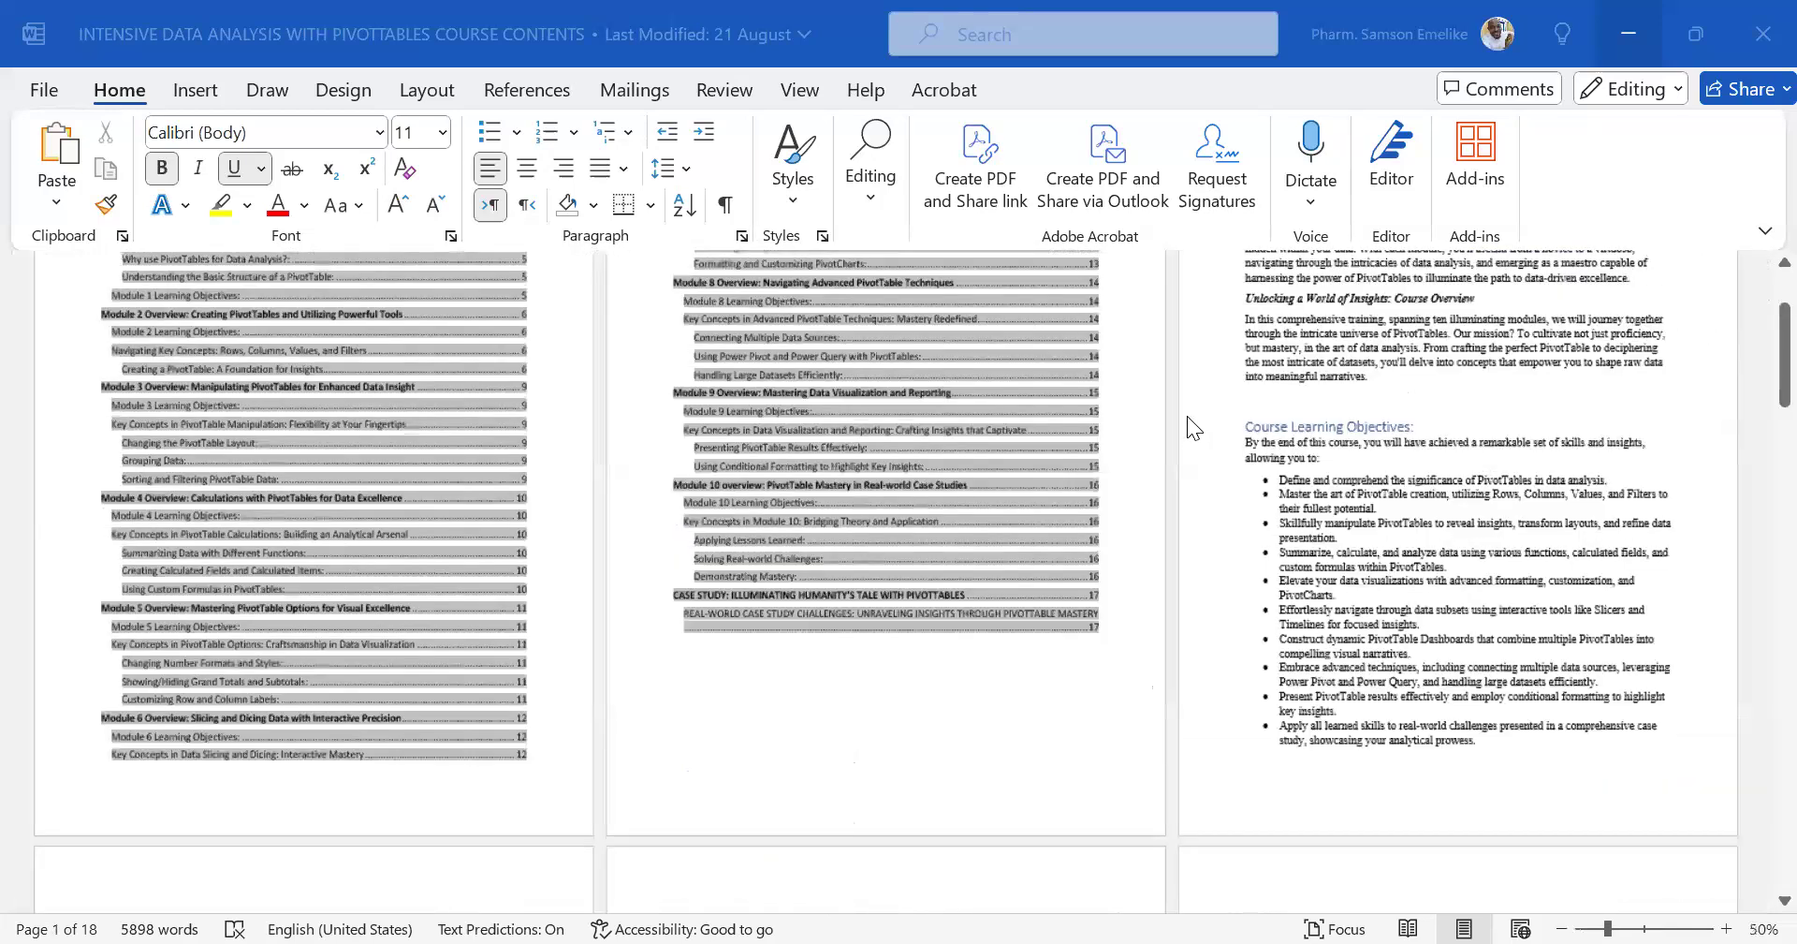
scroll(1187, 416, up, 2)
scroll(1123, 541, up, 1)
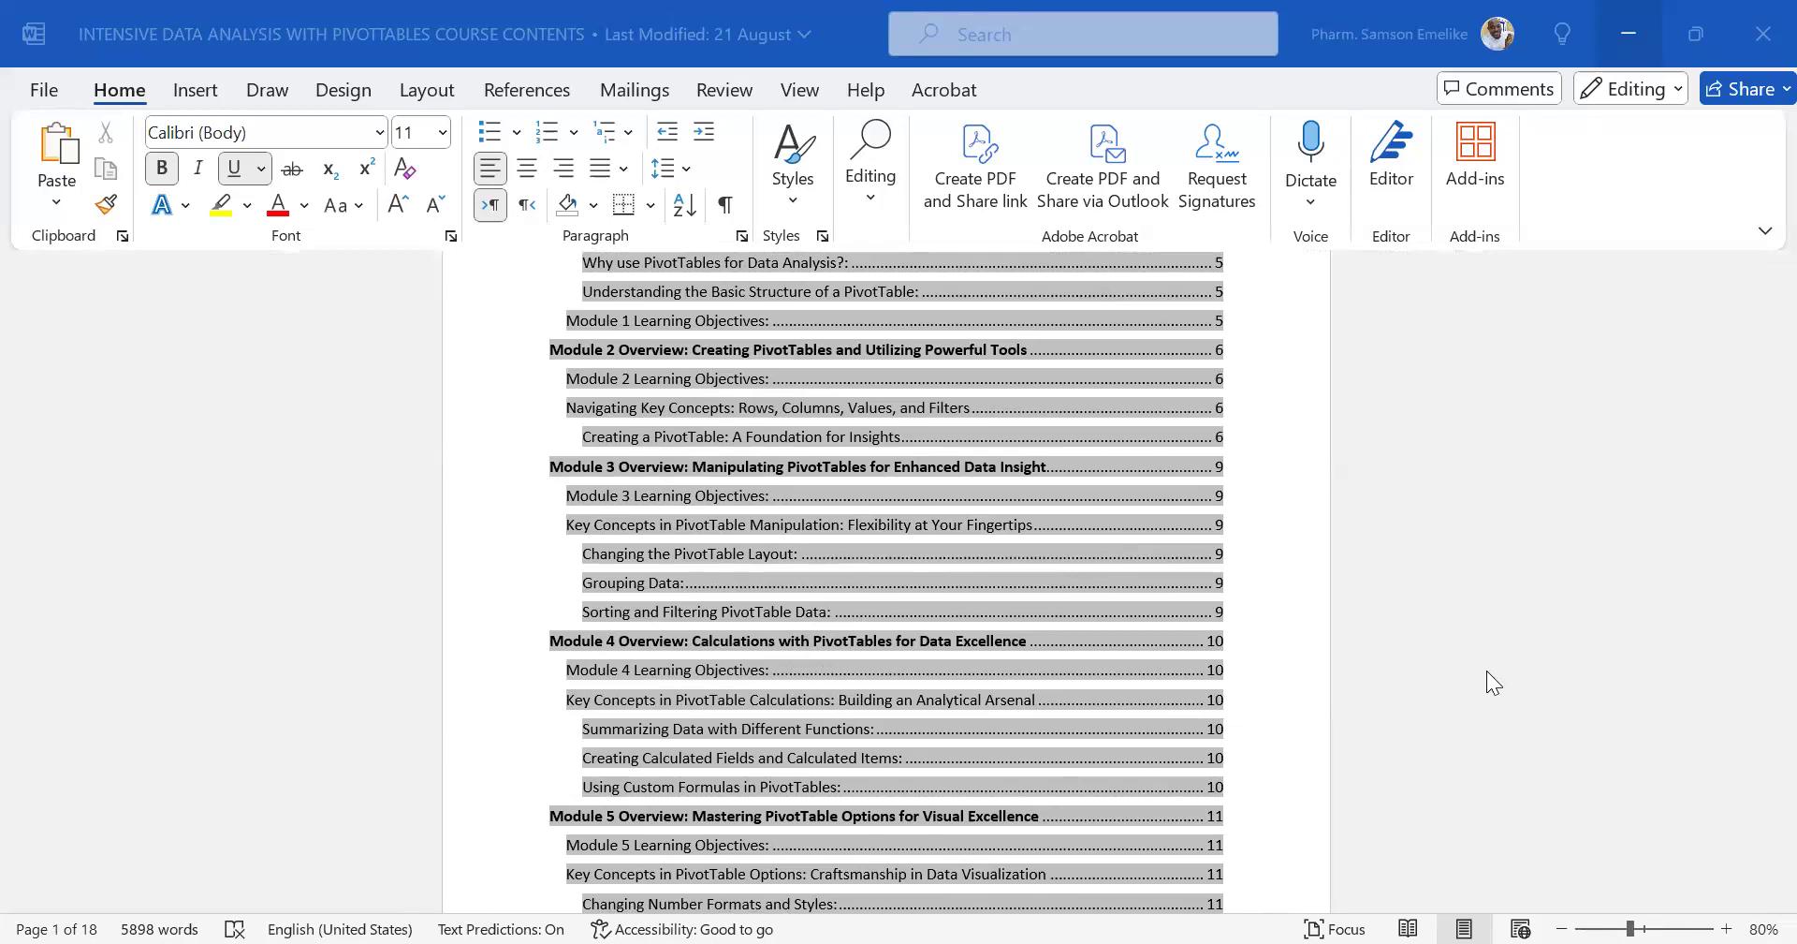
scroll(1487, 671, up, 4)
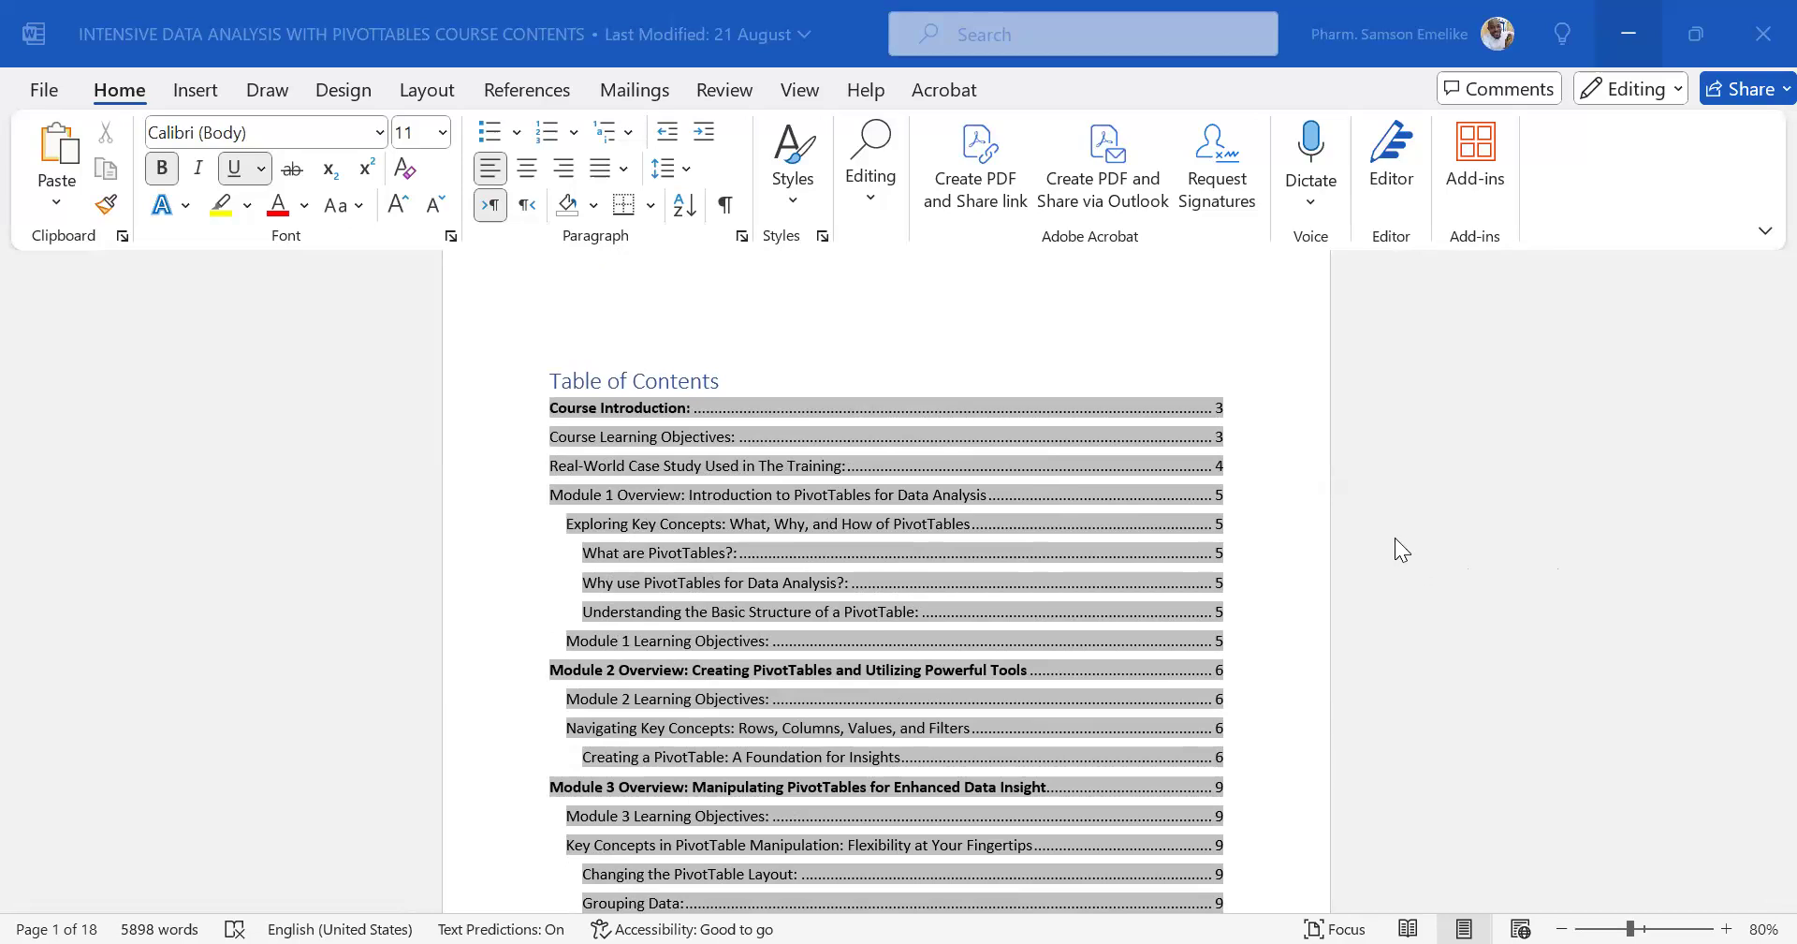
ctrl+scroll(1303, 575, up, 3)
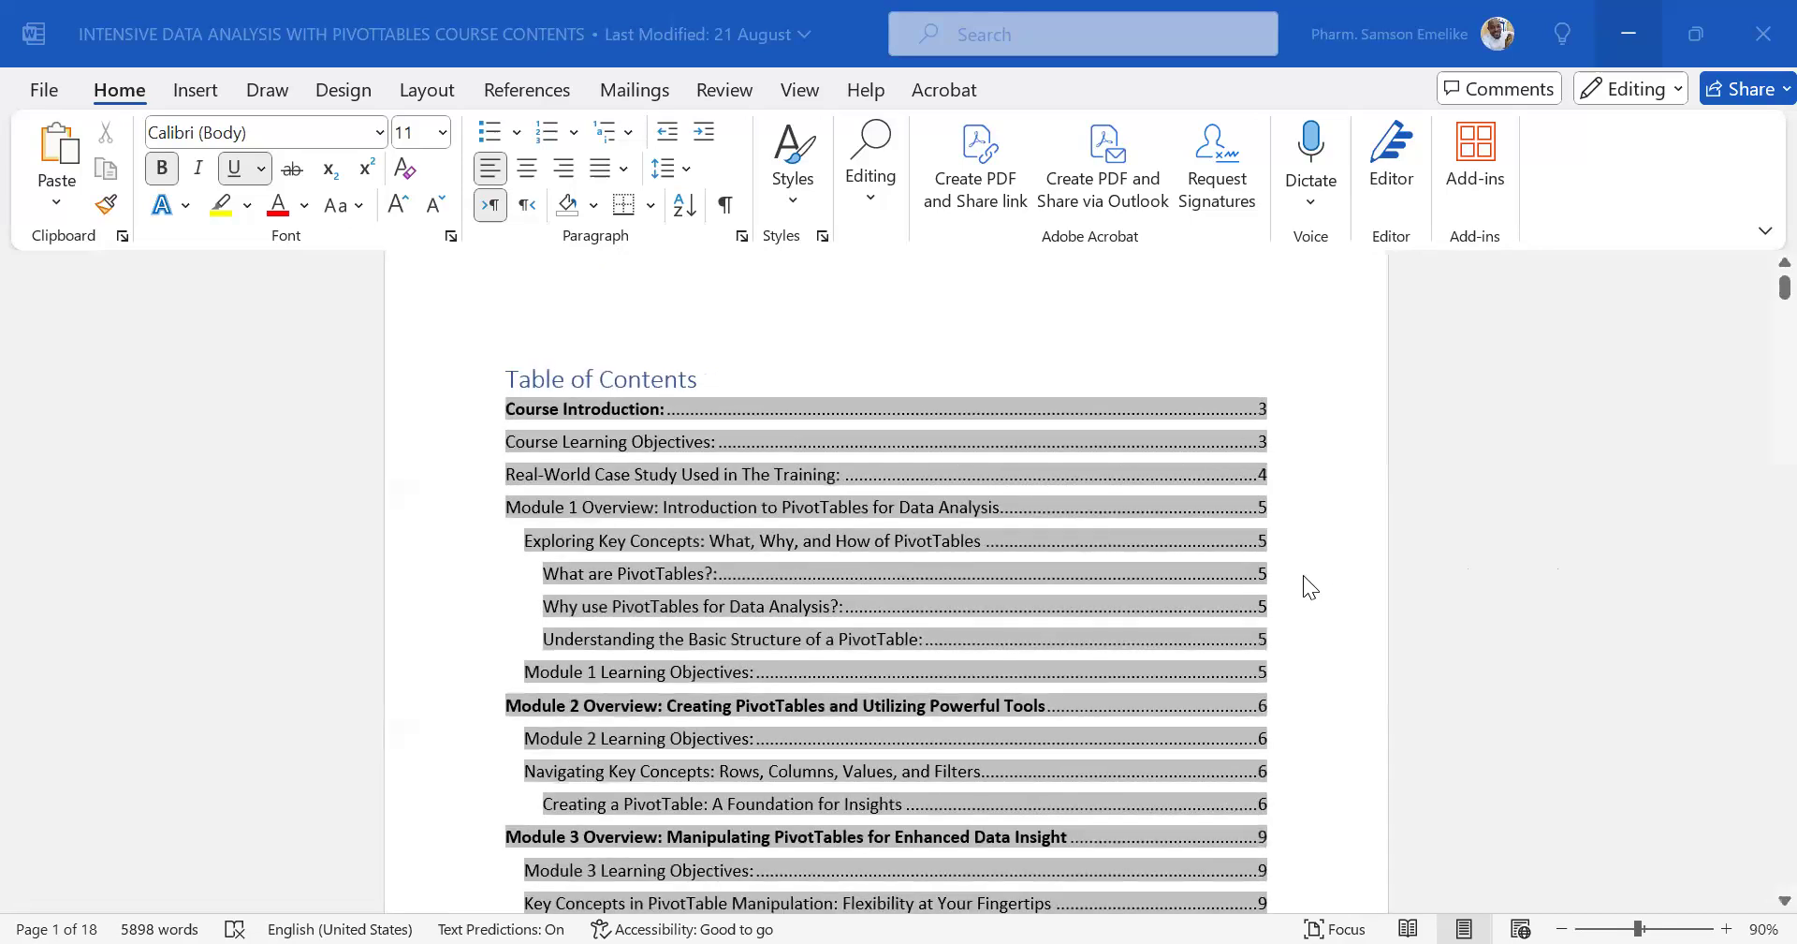
ctrl+scroll(1303, 574, up, 1)
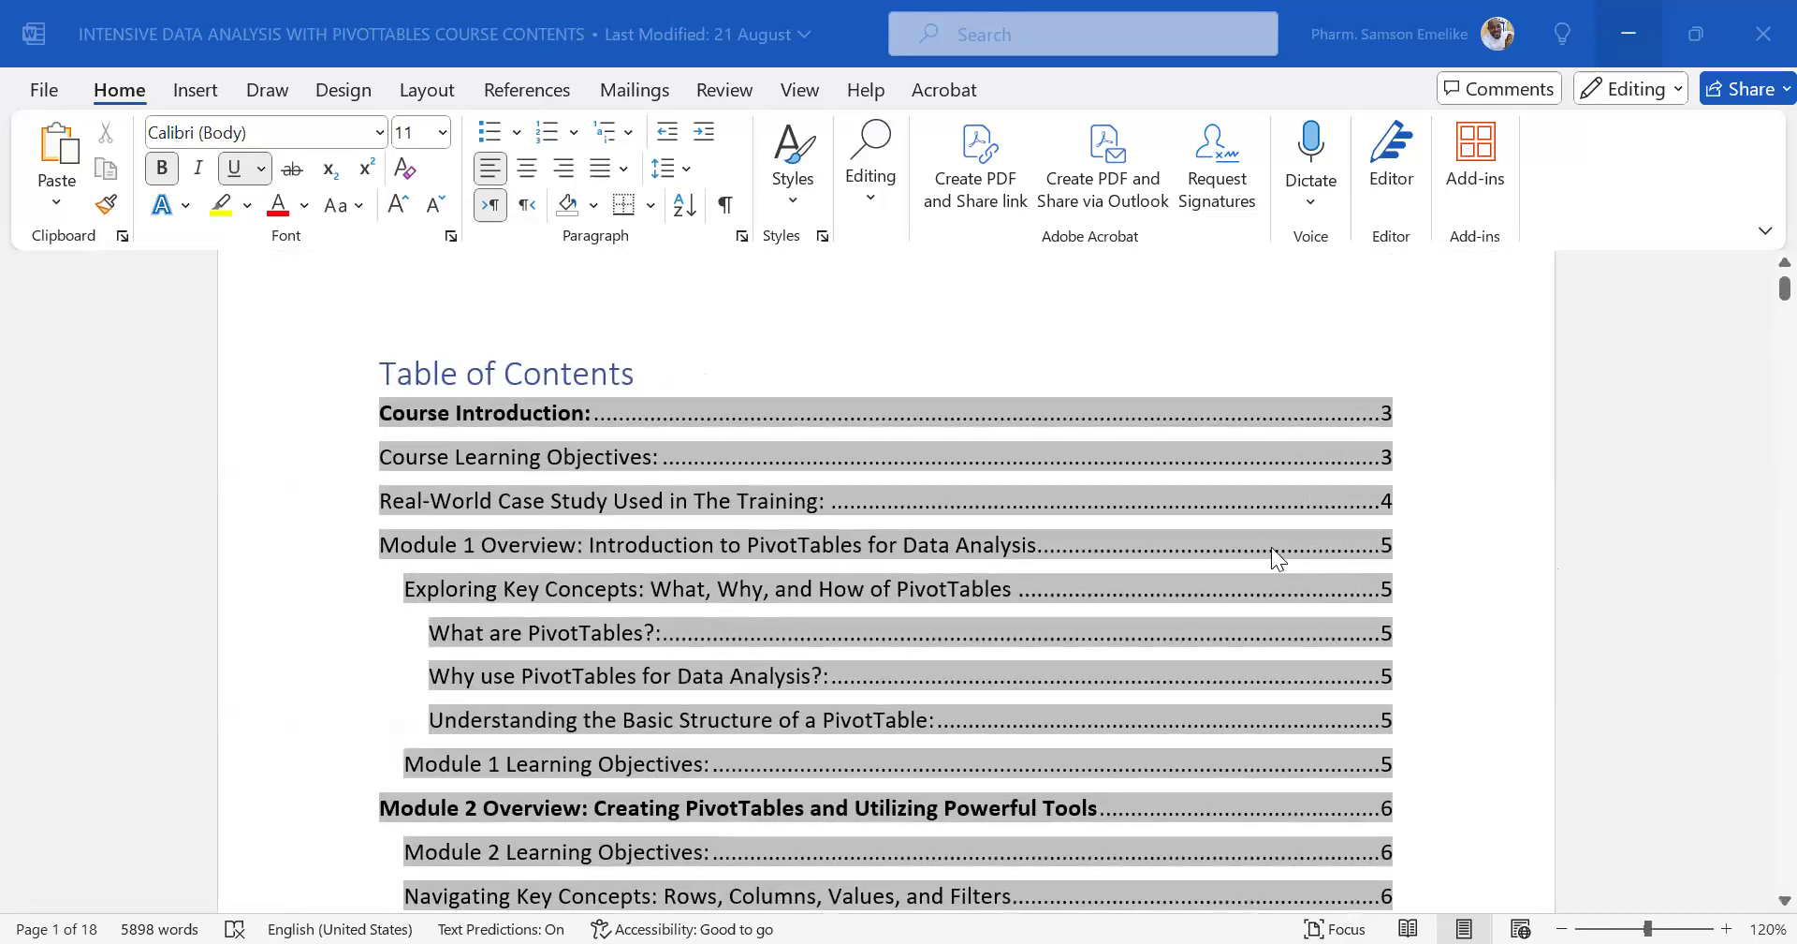
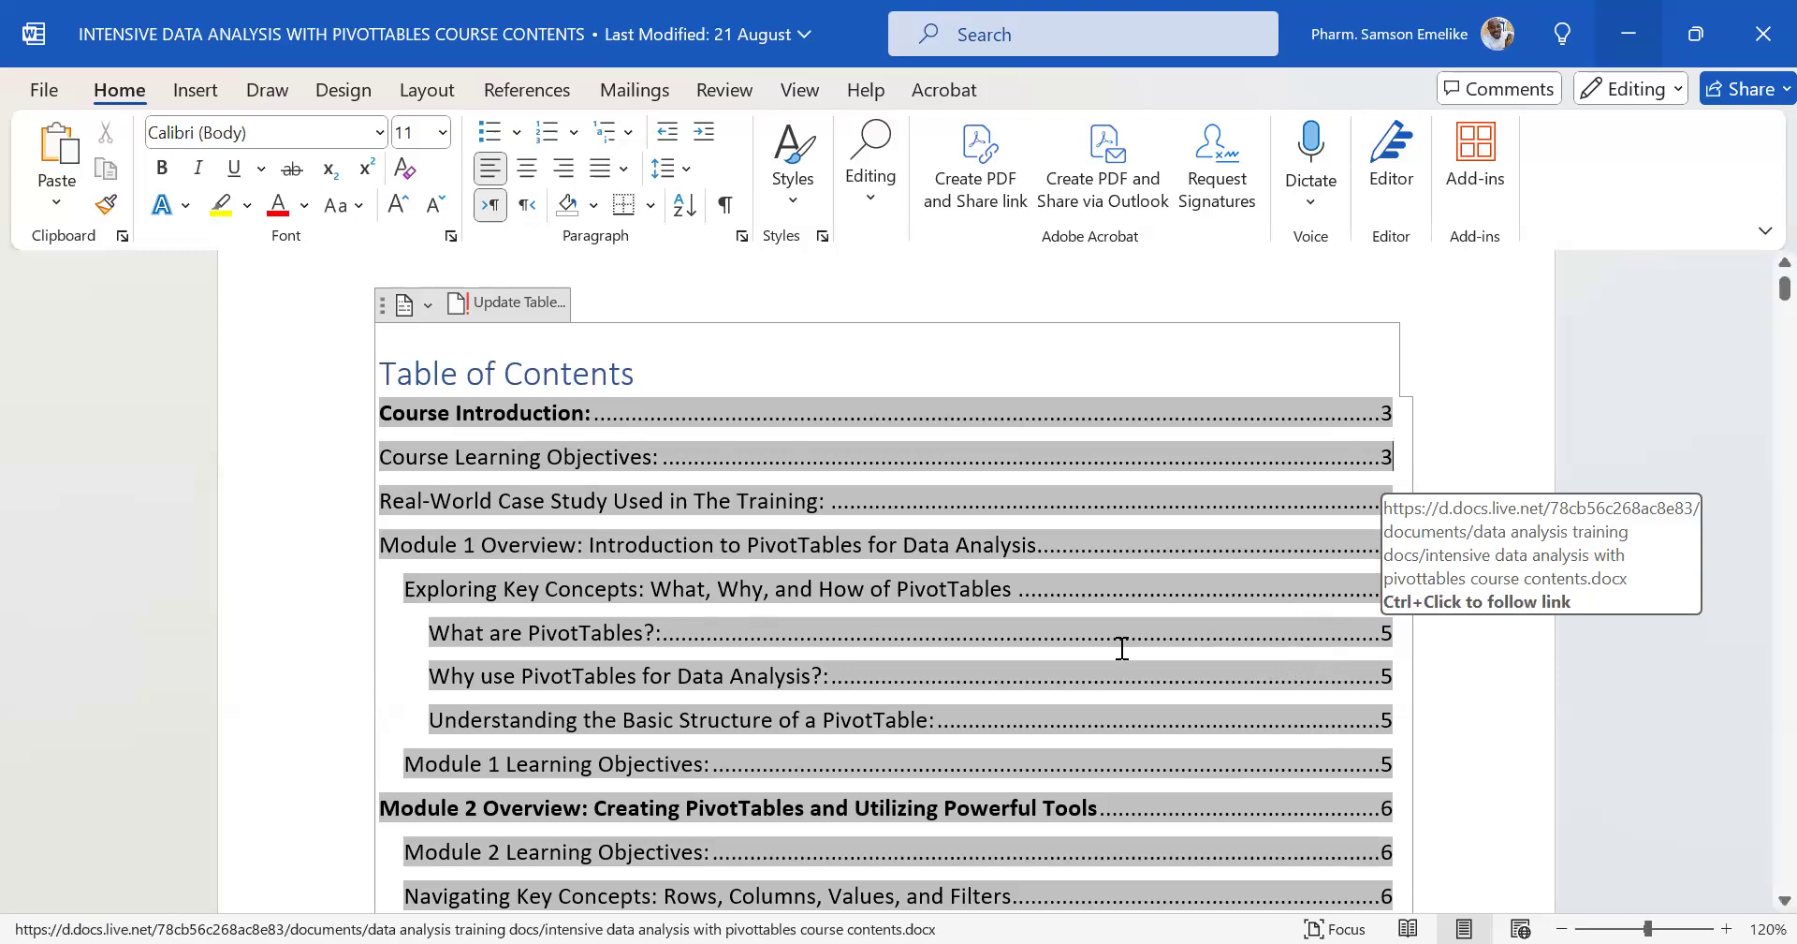
Read through the Course Introduction and the Course Learning Objectives bullets in the course contents document.
scroll(1121, 648, down, 8)
scroll(1125, 651, down, 15)
scroll(1118, 642, down, 8)
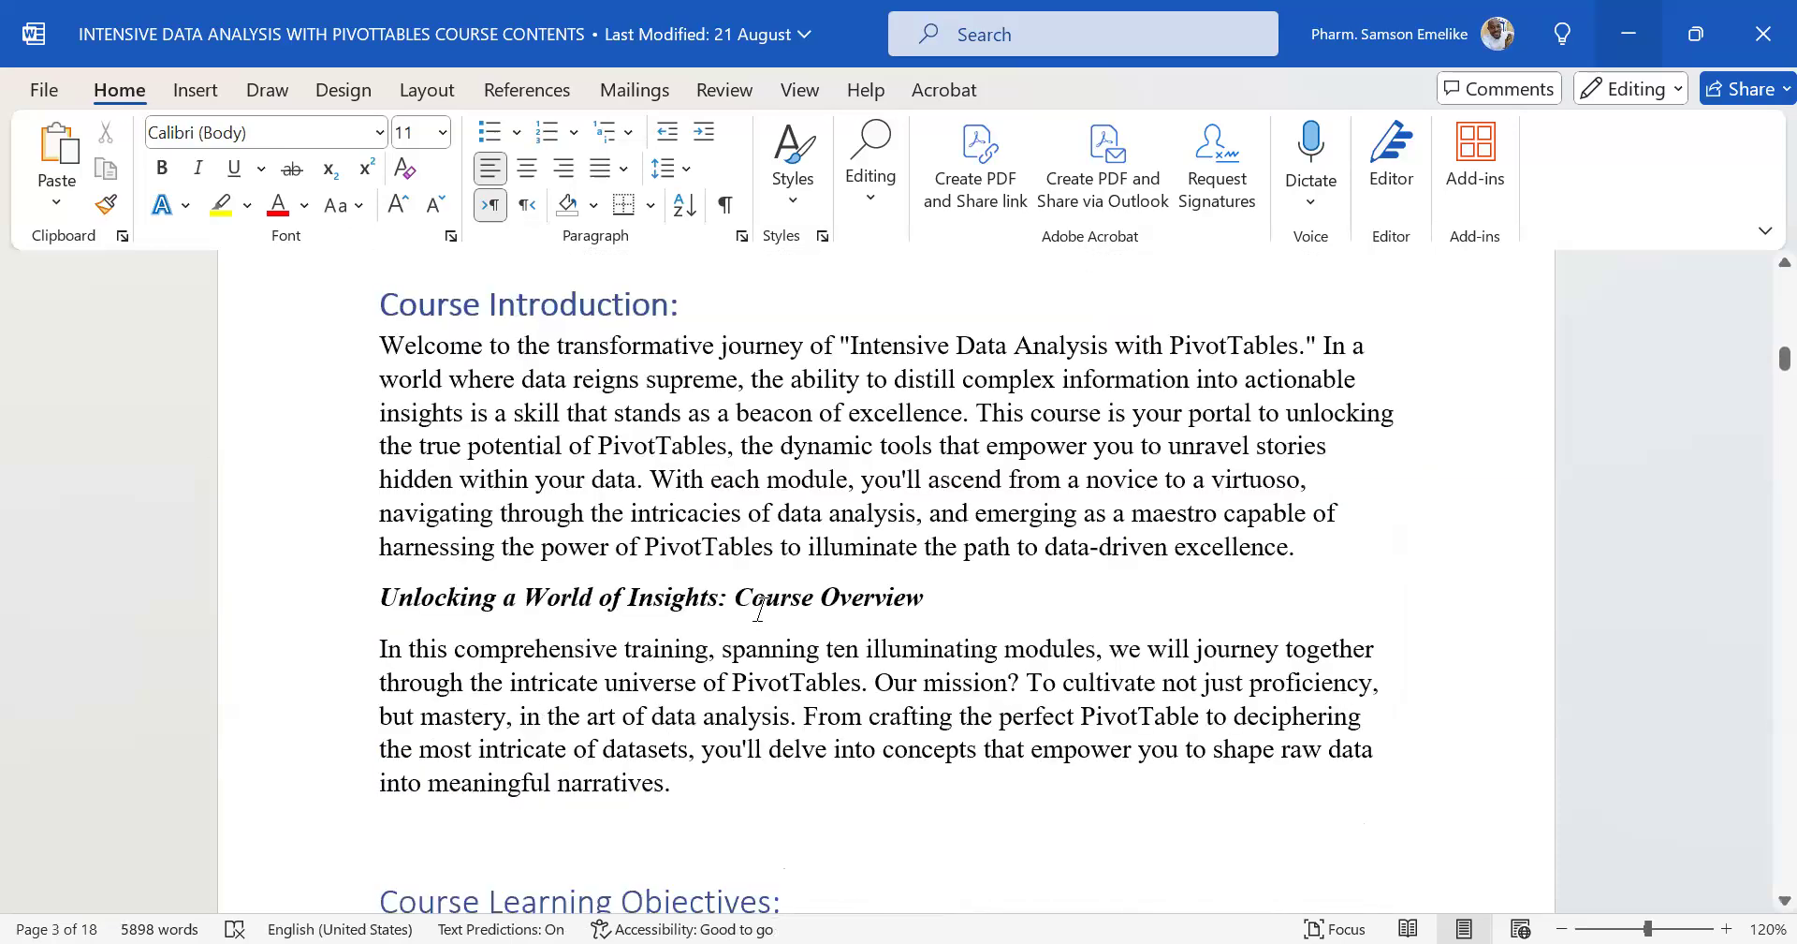
scroll(760, 607, down, 5)
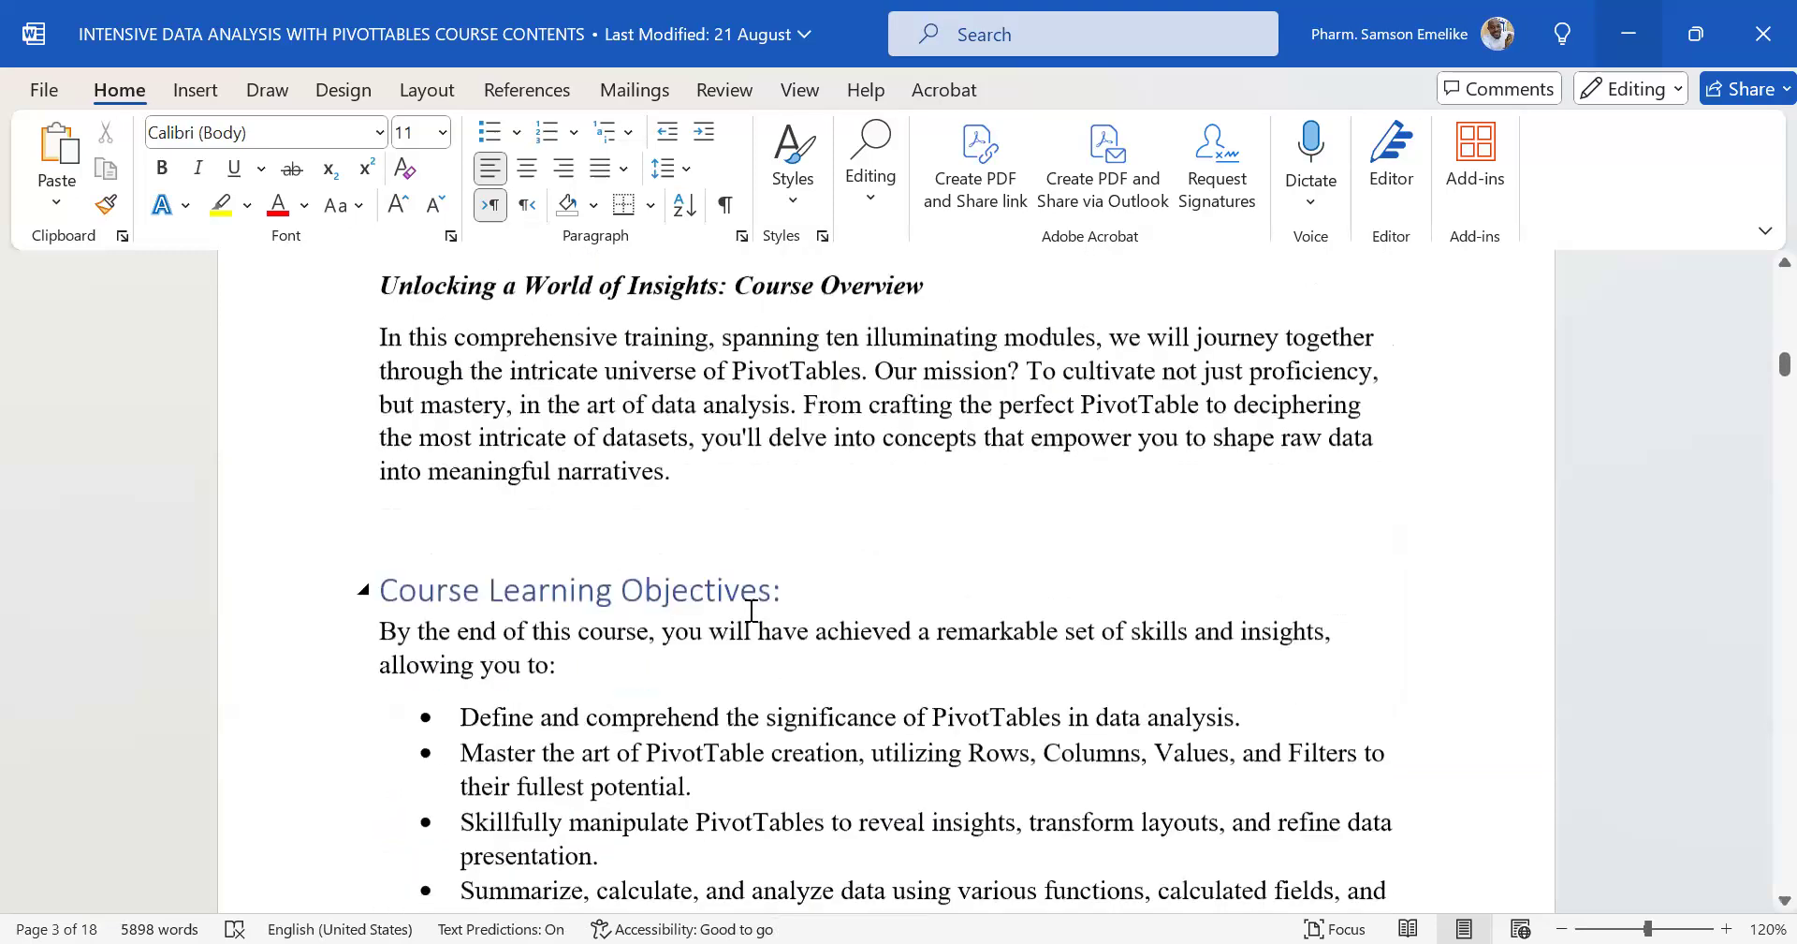
scroll(754, 609, down, 6)
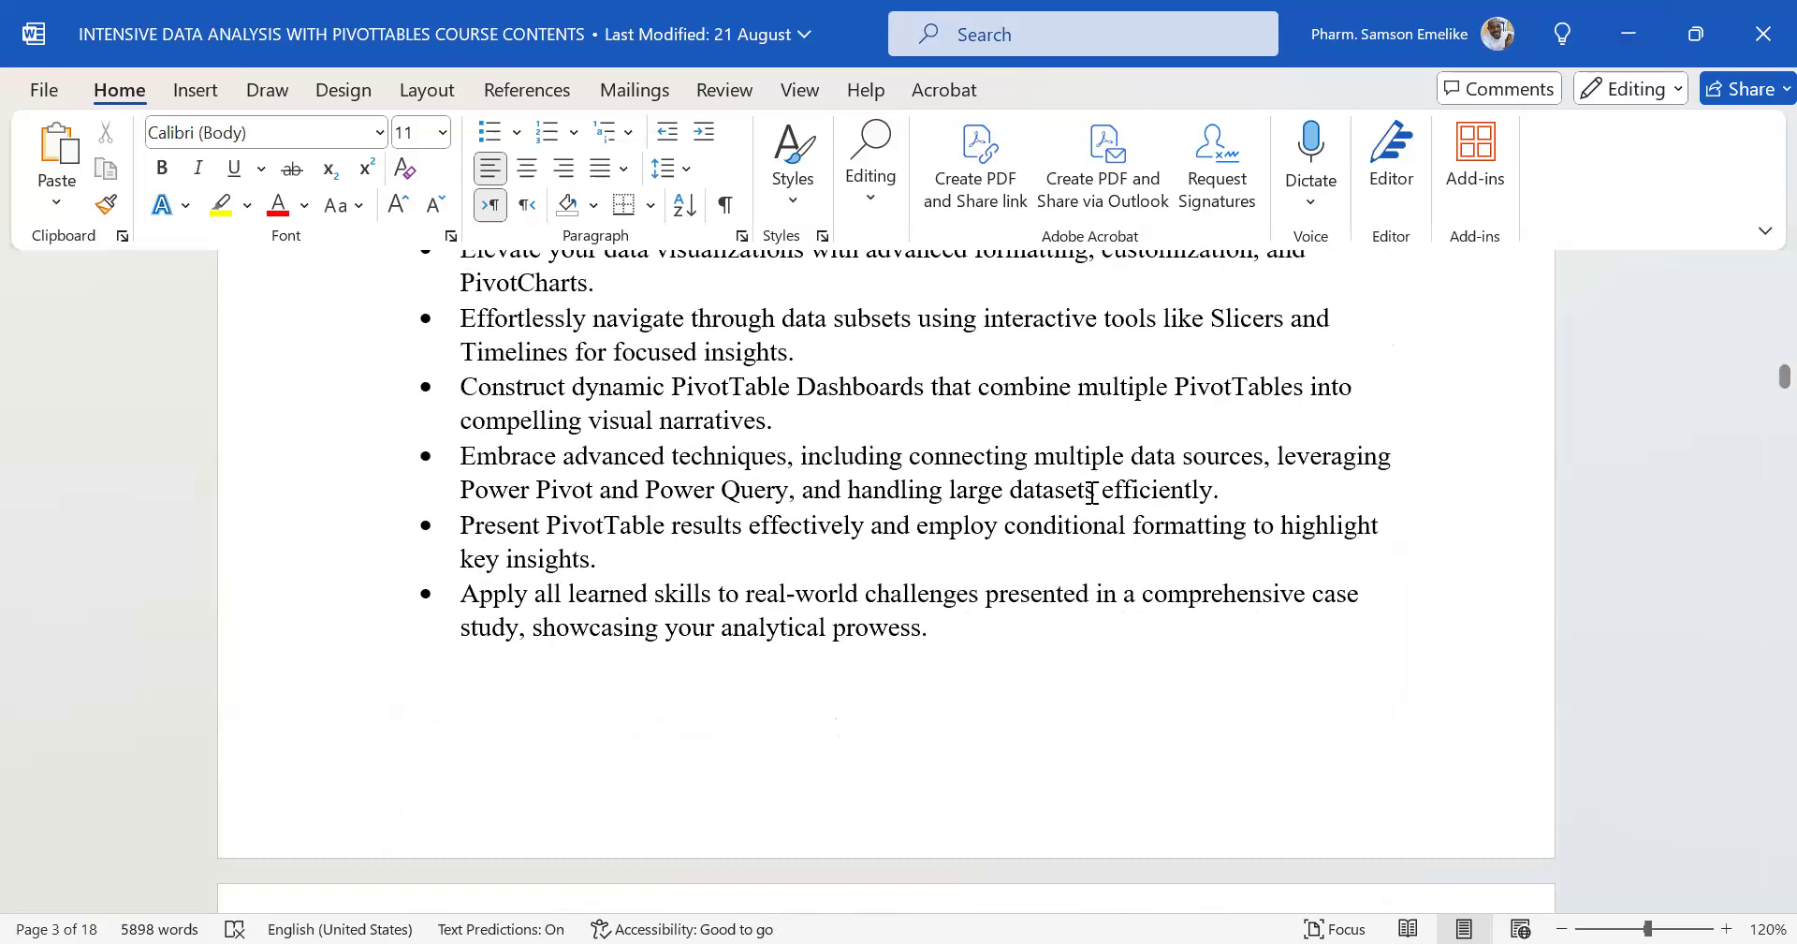
click(1119, 372)
scroll(1119, 372, up, 1)
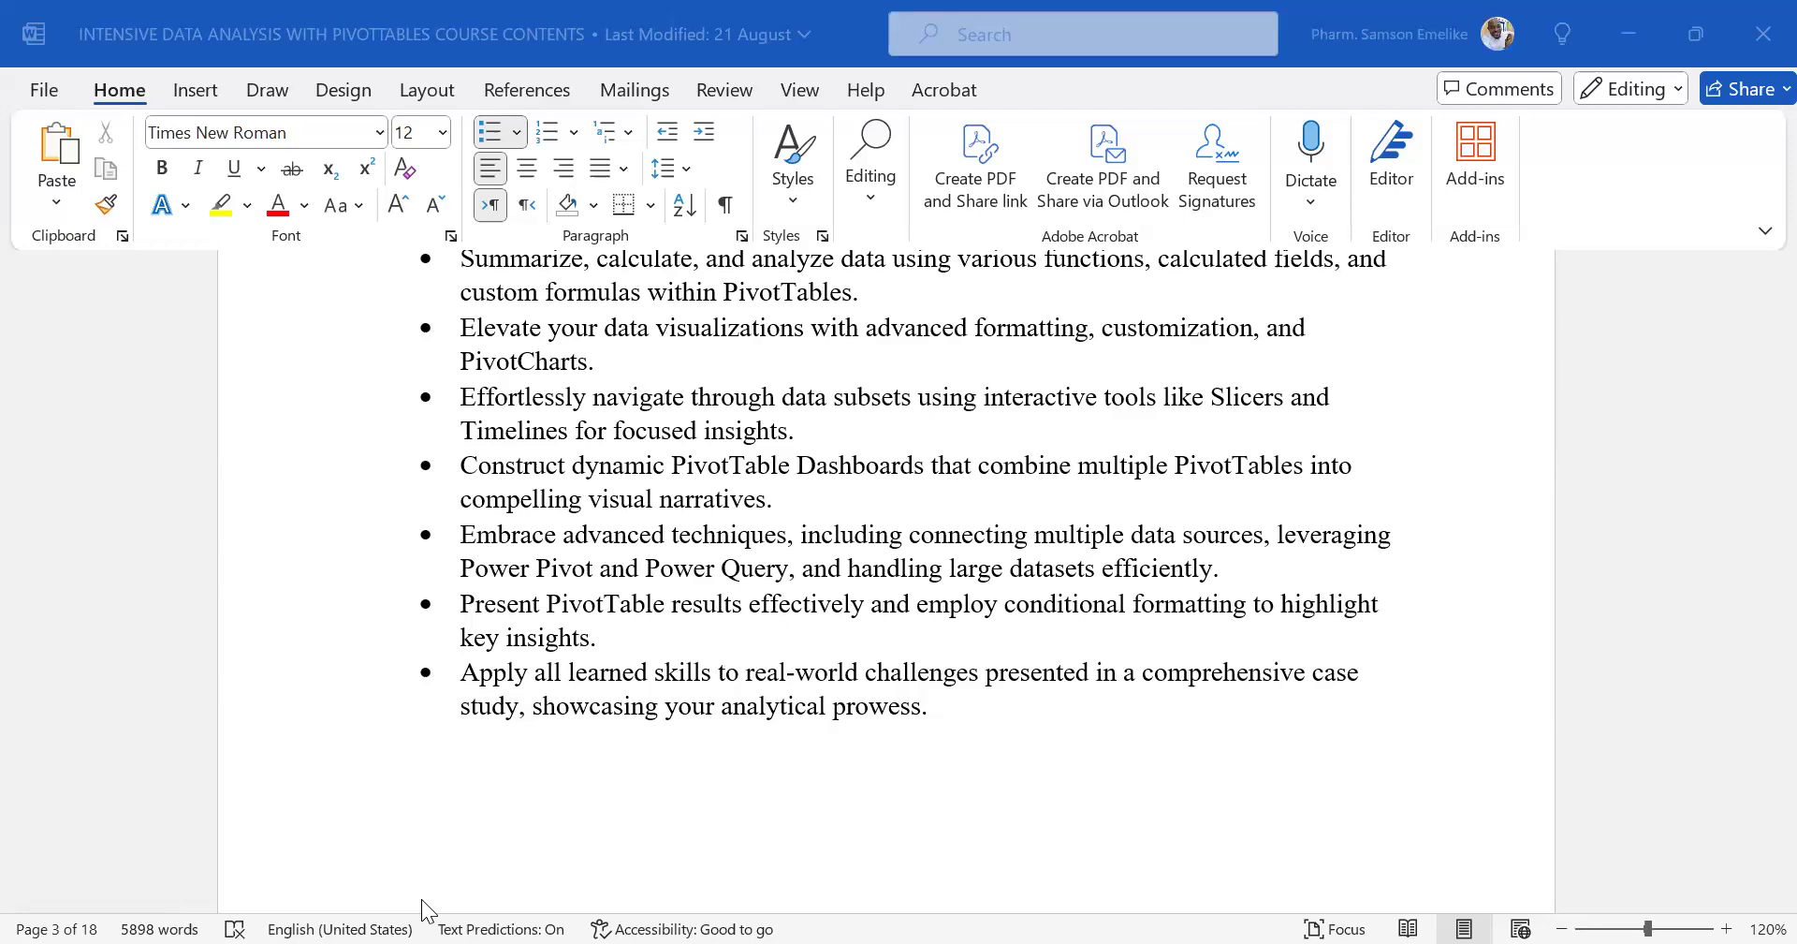
click(1077, 567)
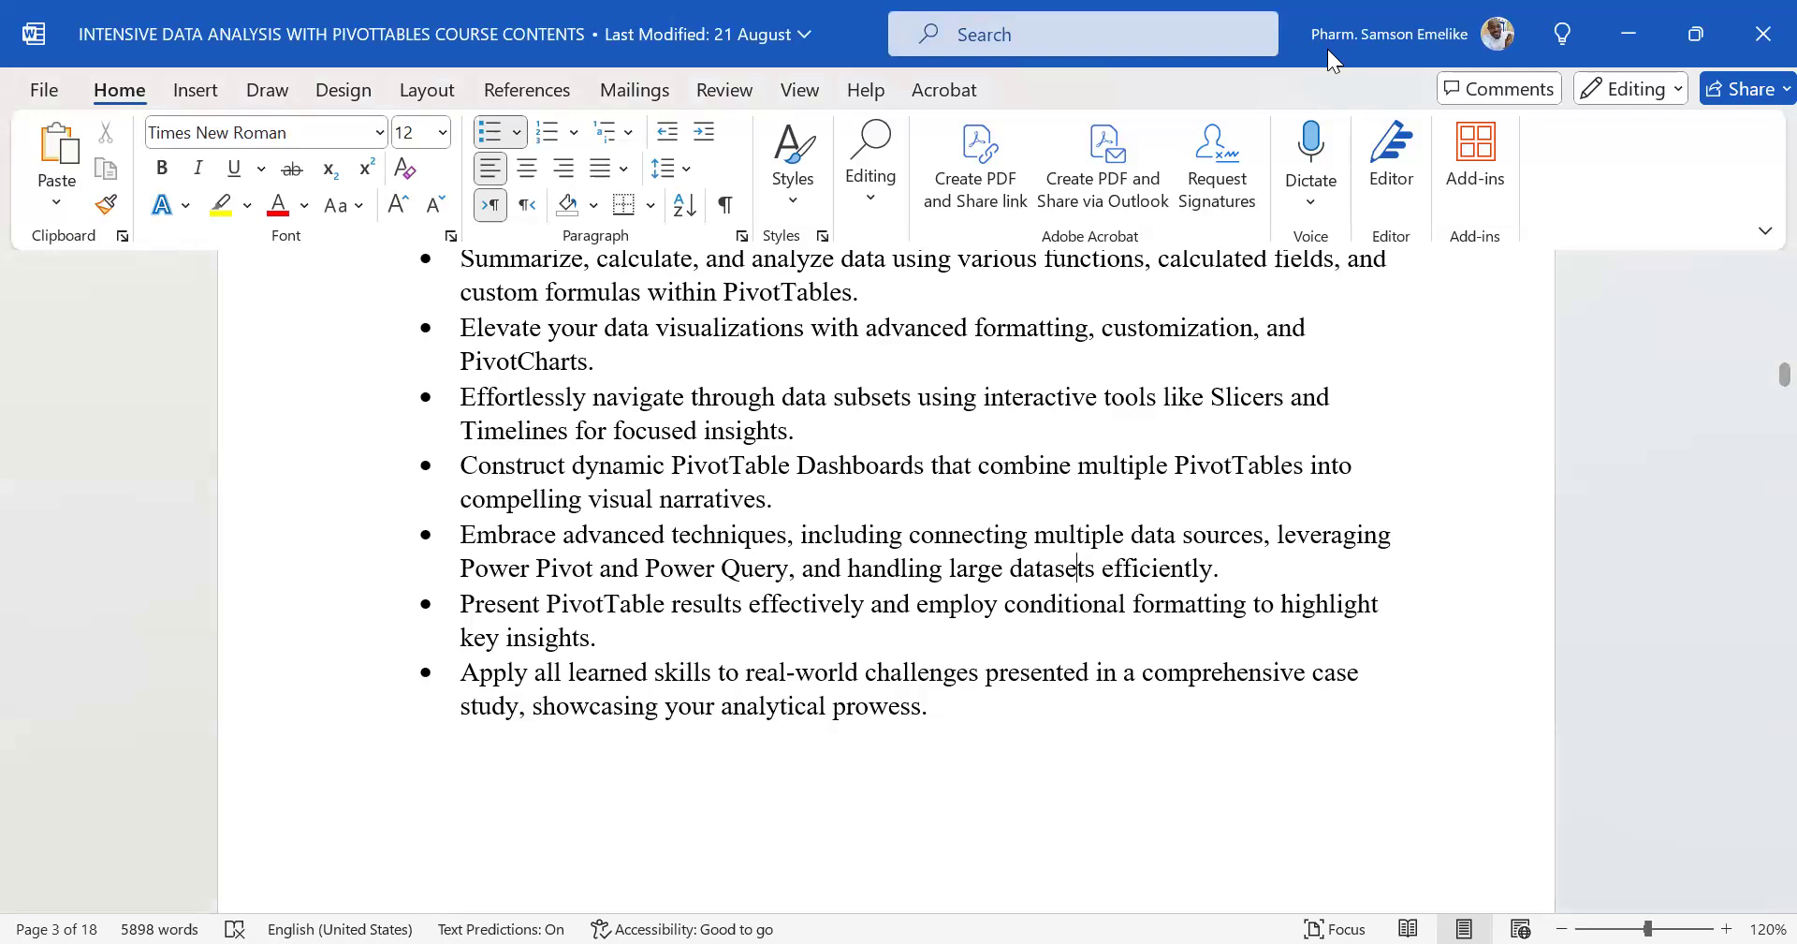
Switch to the Excel workbook and select the range B13:R17 on the DASHBOARD_Top 10 Pdts_Recvd sheet to indicate the slicer area.
key(alt+Tab)
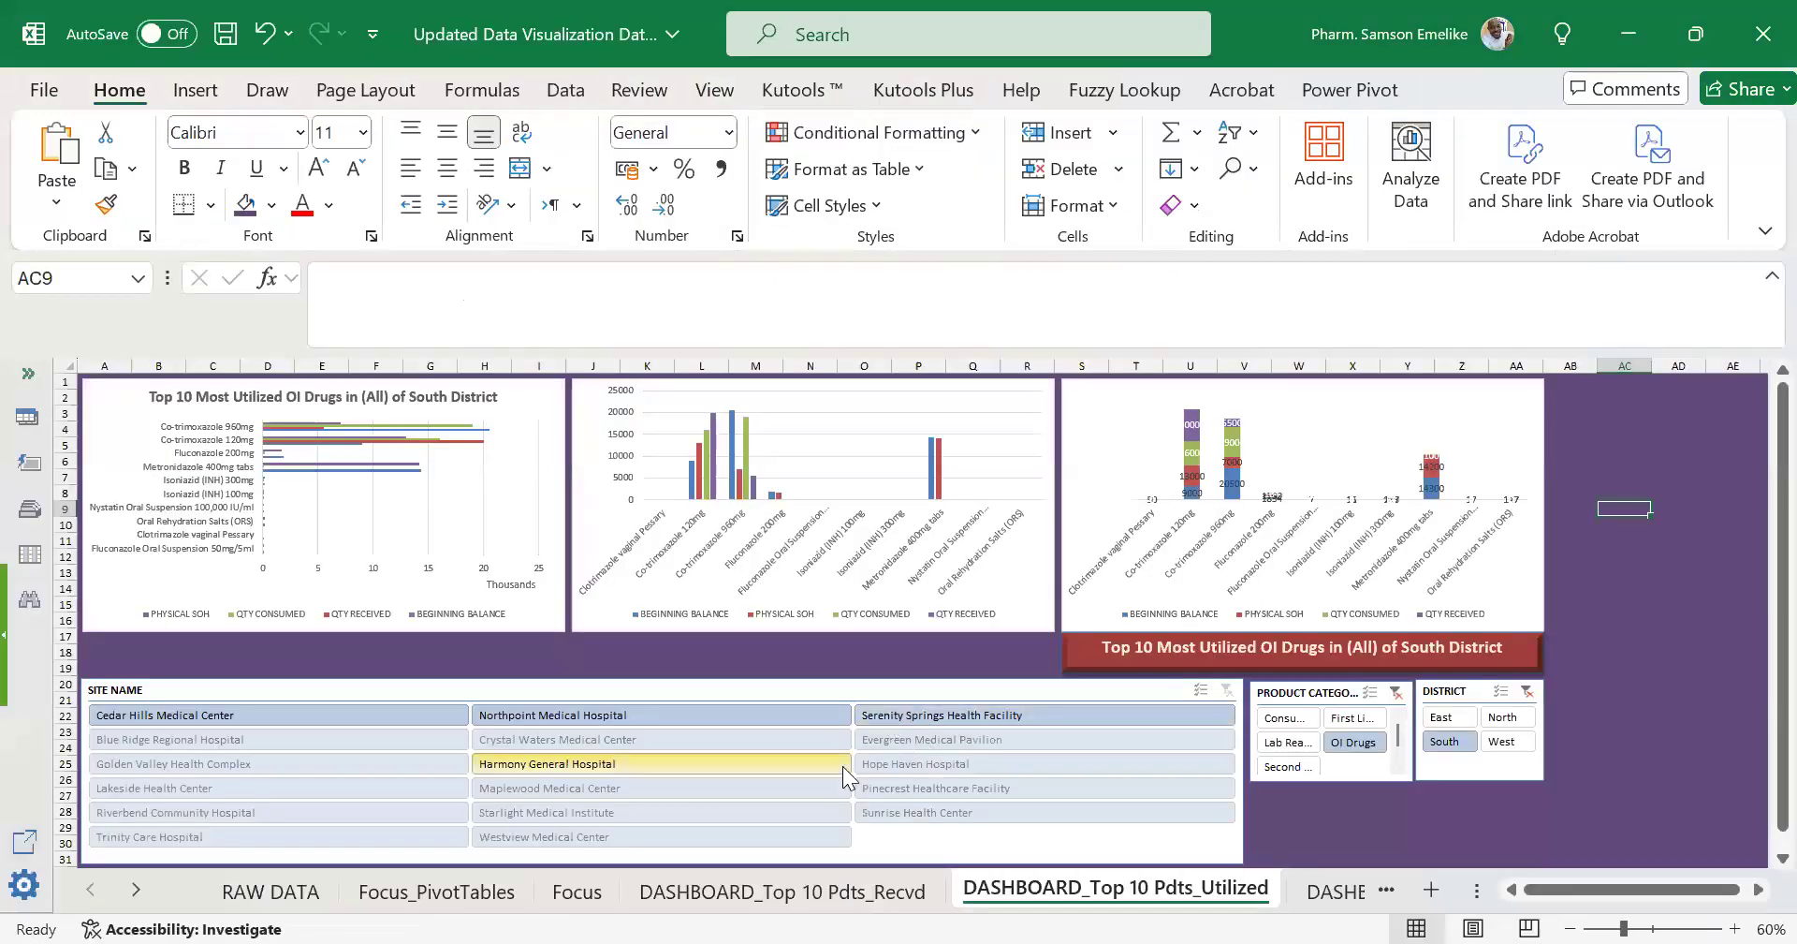
click(791, 901)
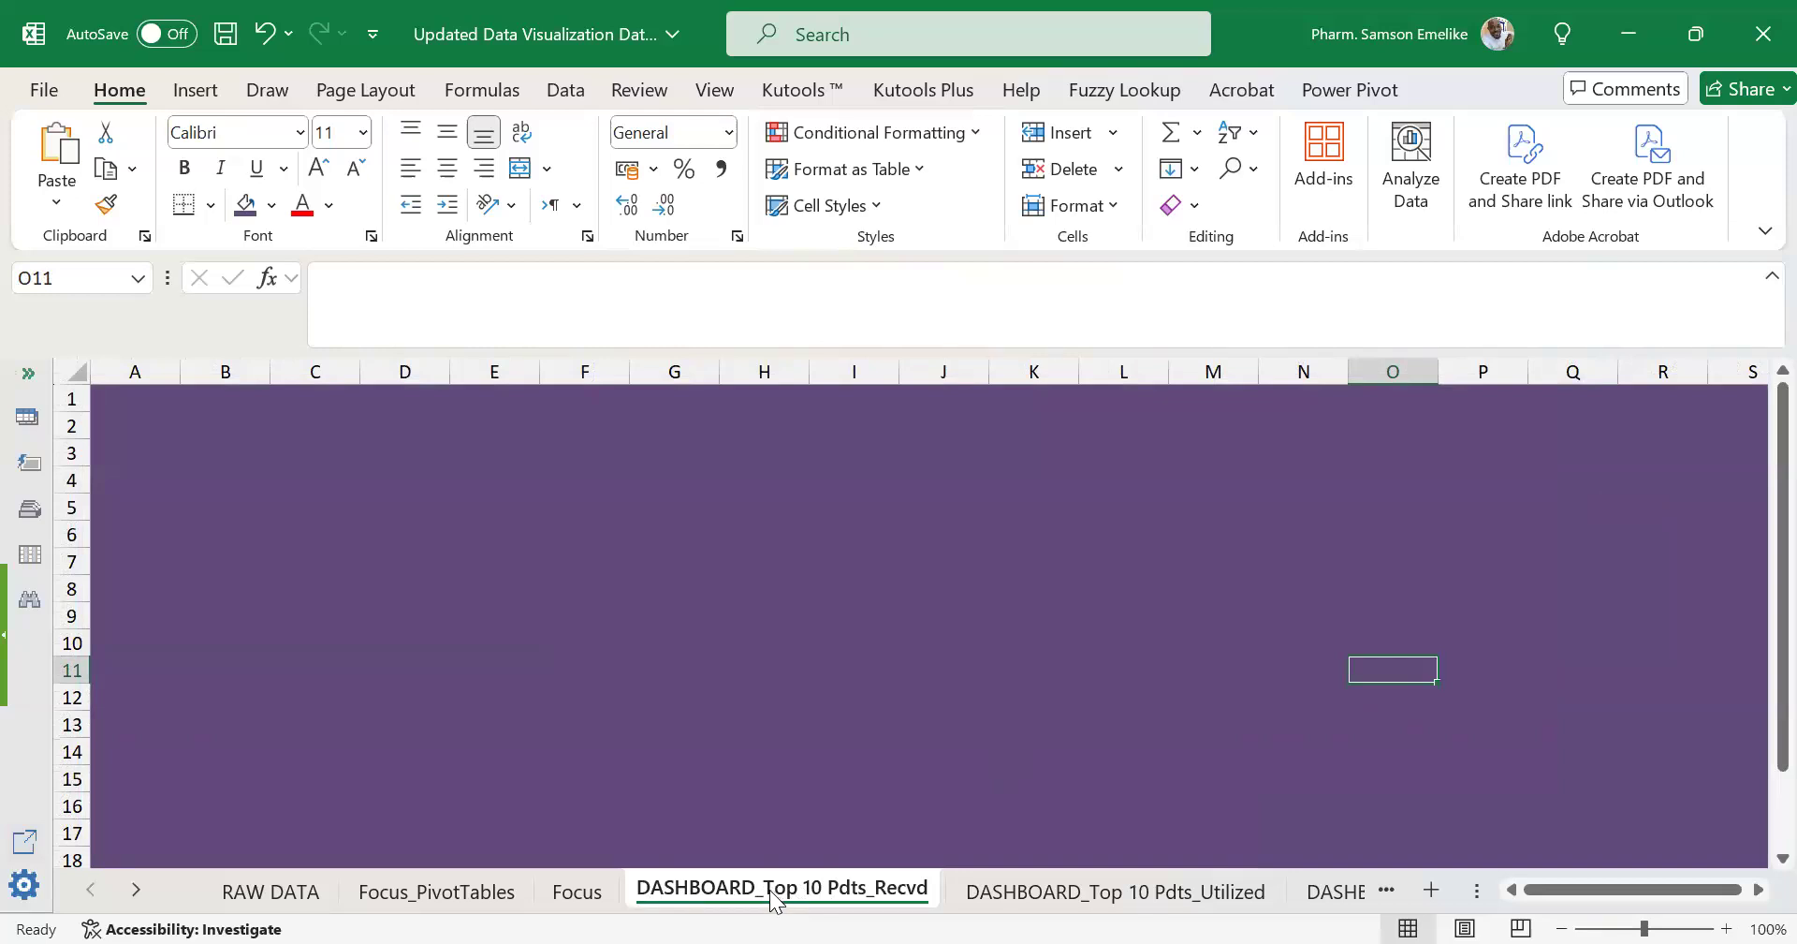
click(224, 423)
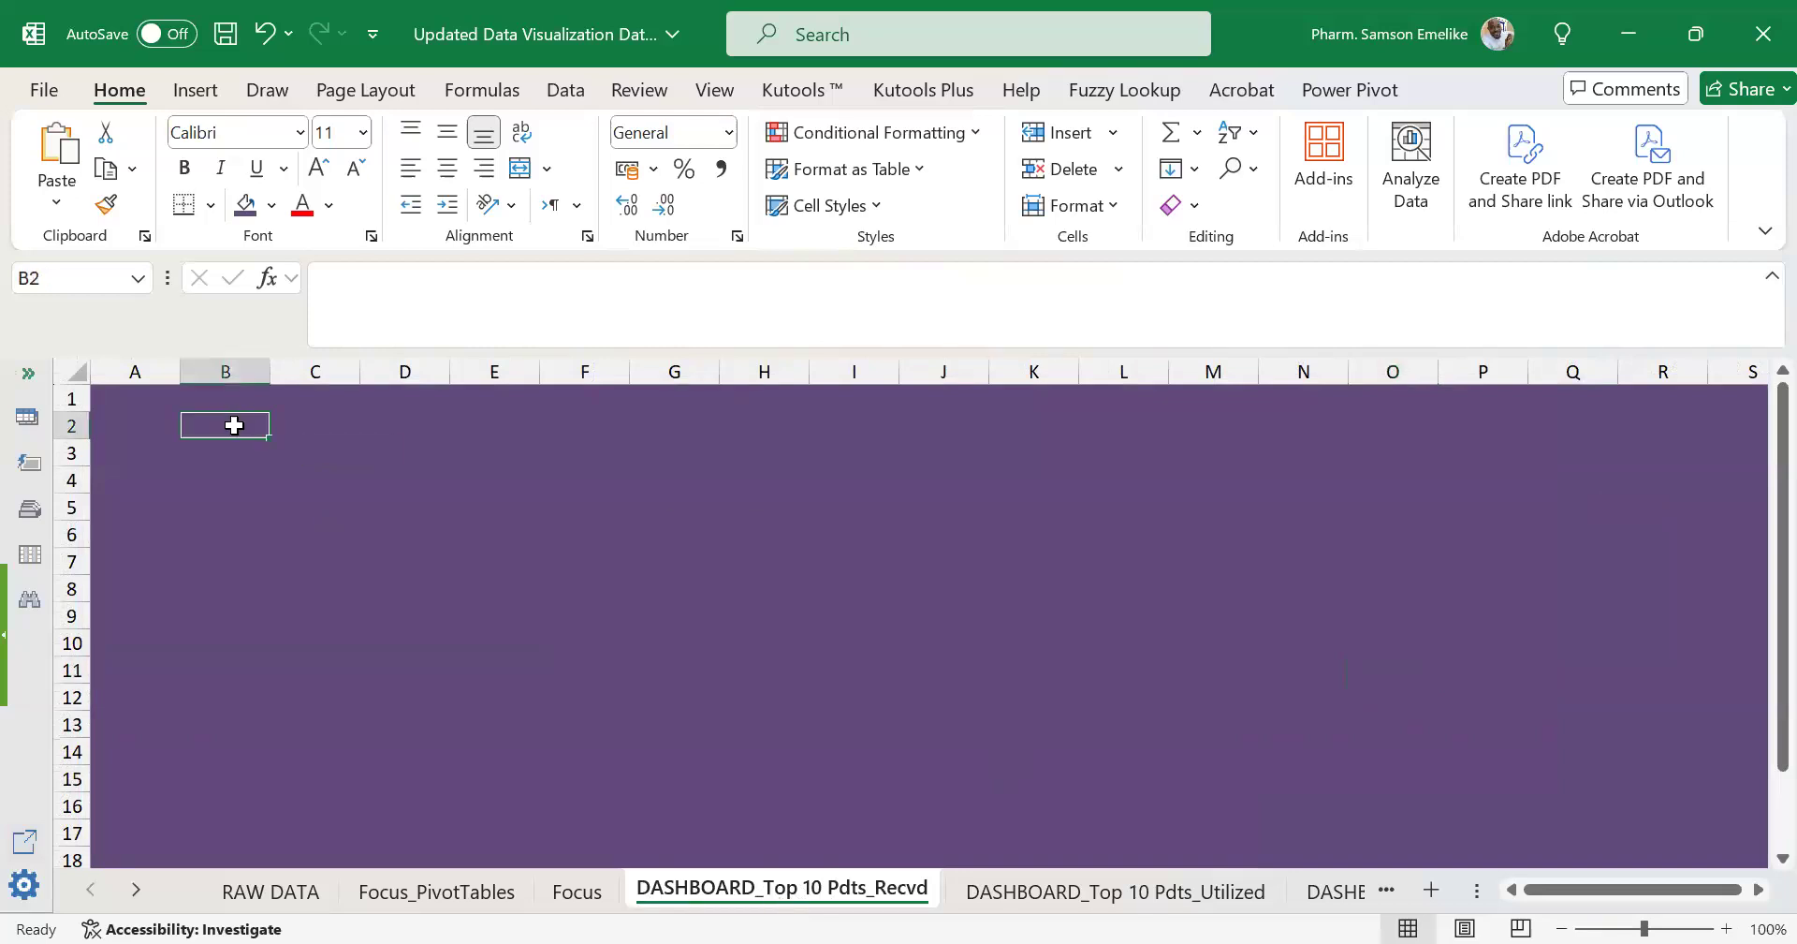
drag(225, 724, 1644, 836)
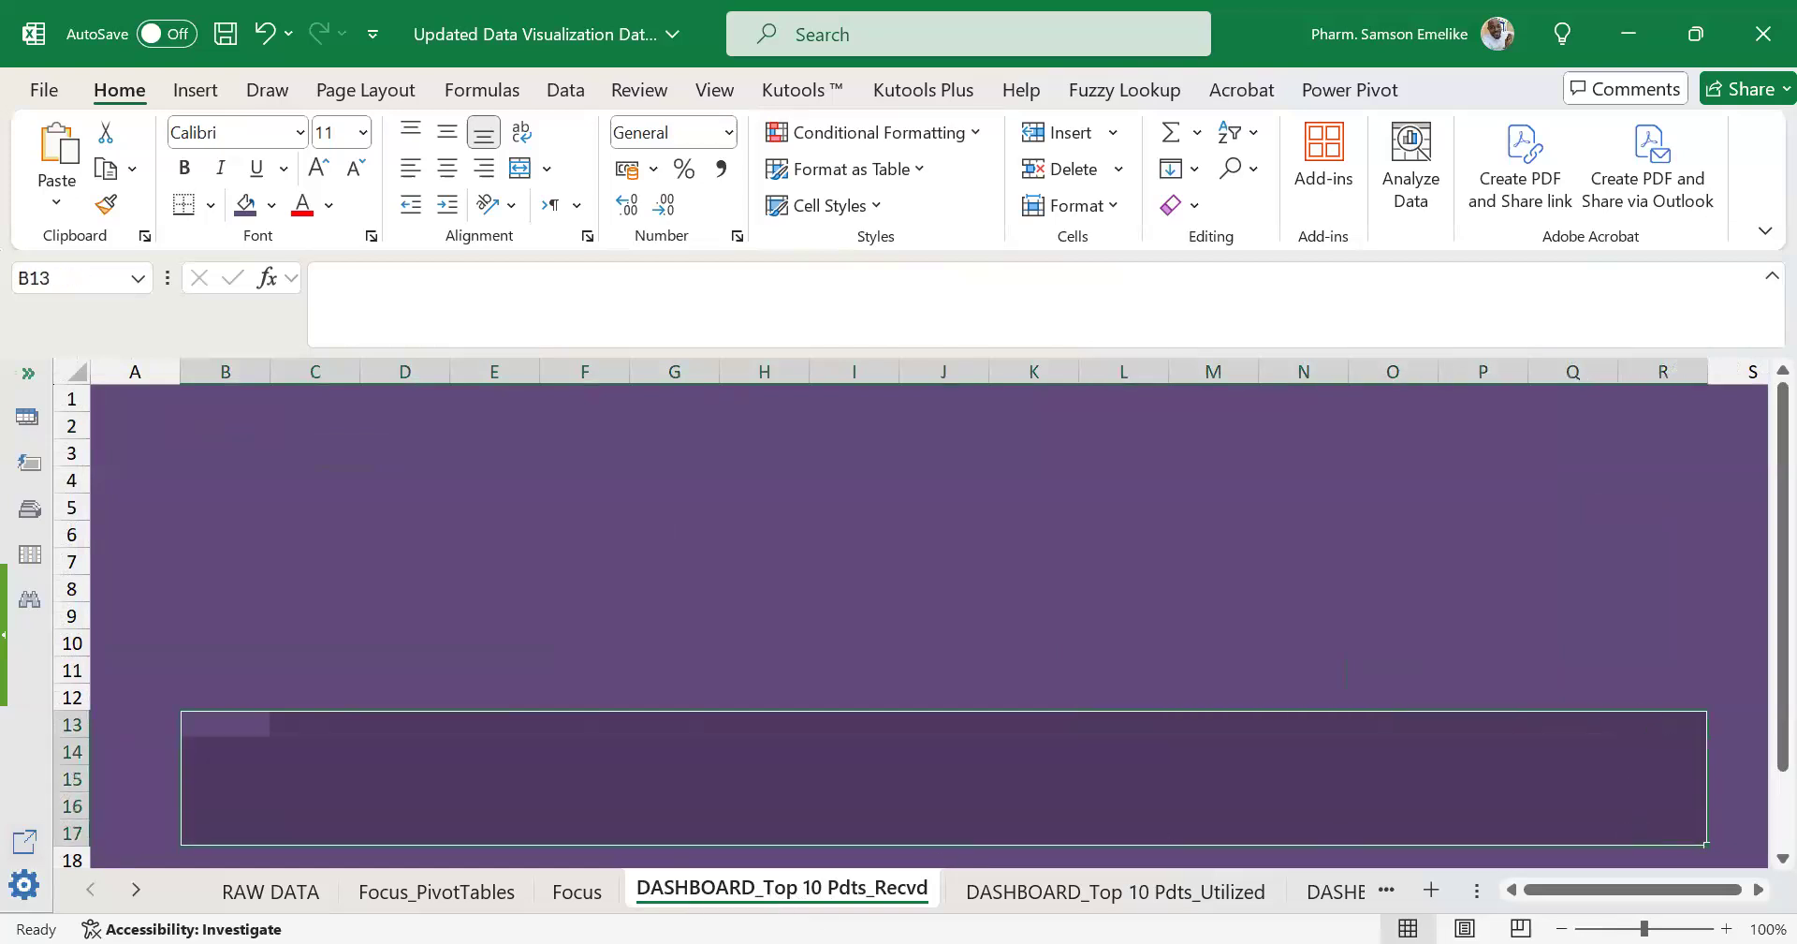
Examine the SITE NAME, PRODUCT CATEGORY and DISTRICT filter labels of the first pivot table on the Focus_PivotTables sheet.
click(417, 894)
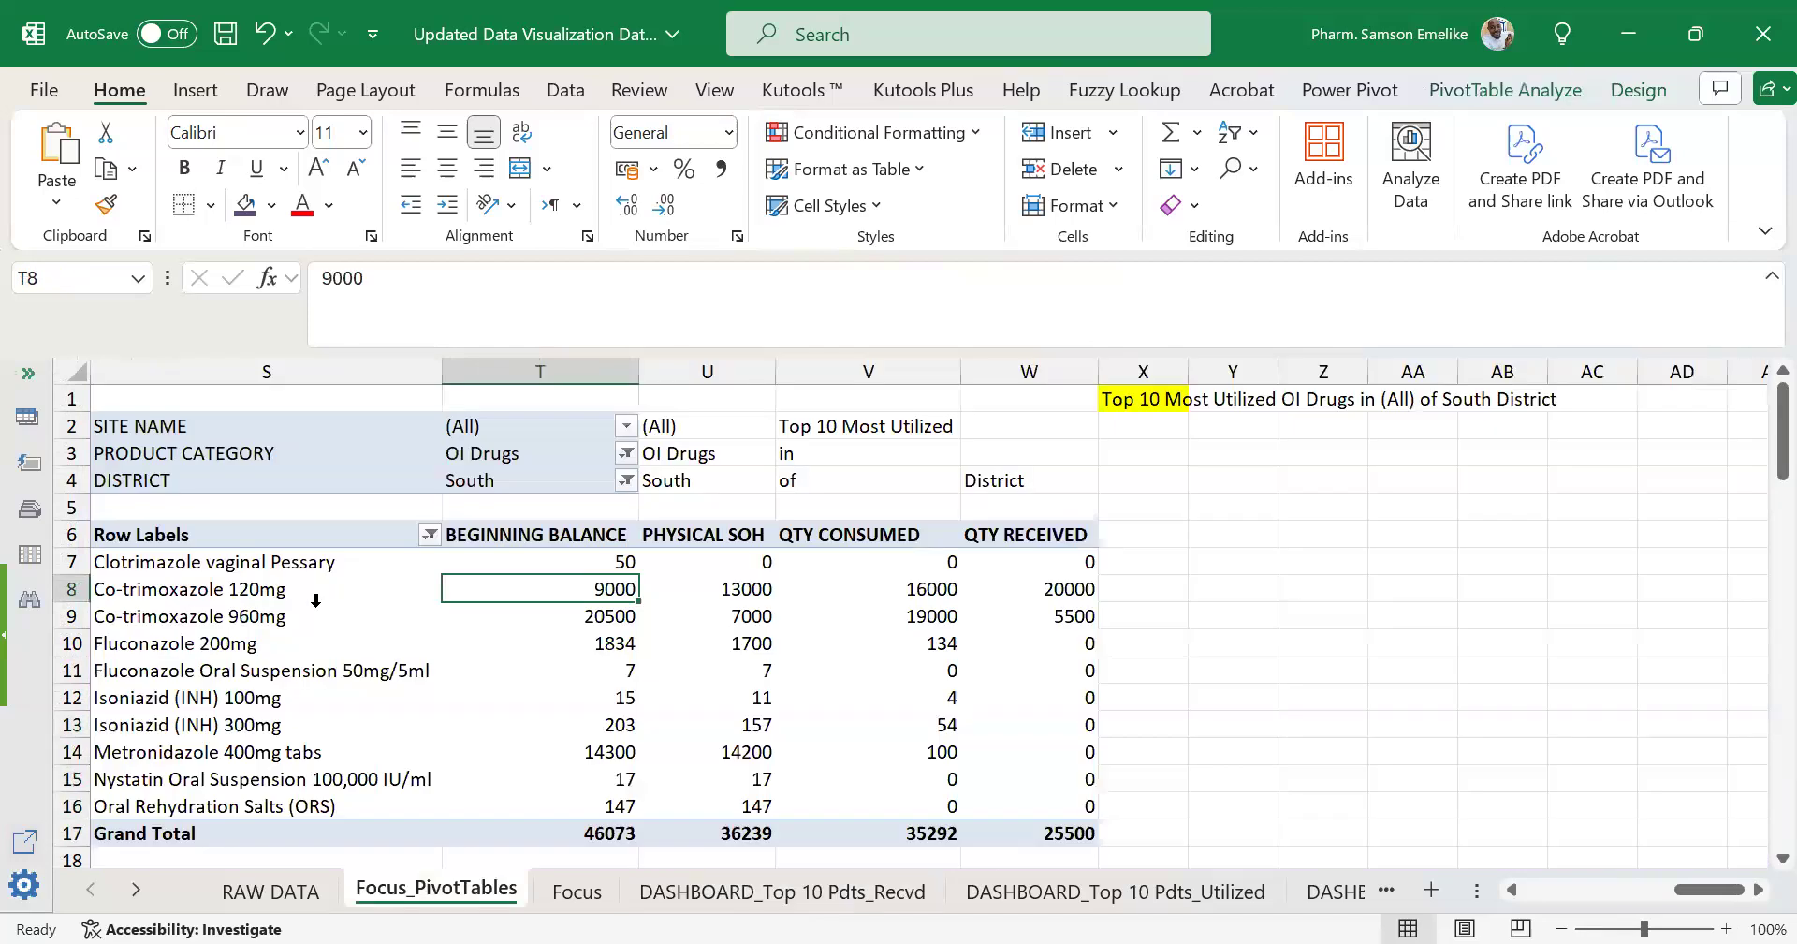
click(1582, 882)
drag(1582, 880, 1544, 888)
drag(225, 430, 245, 477)
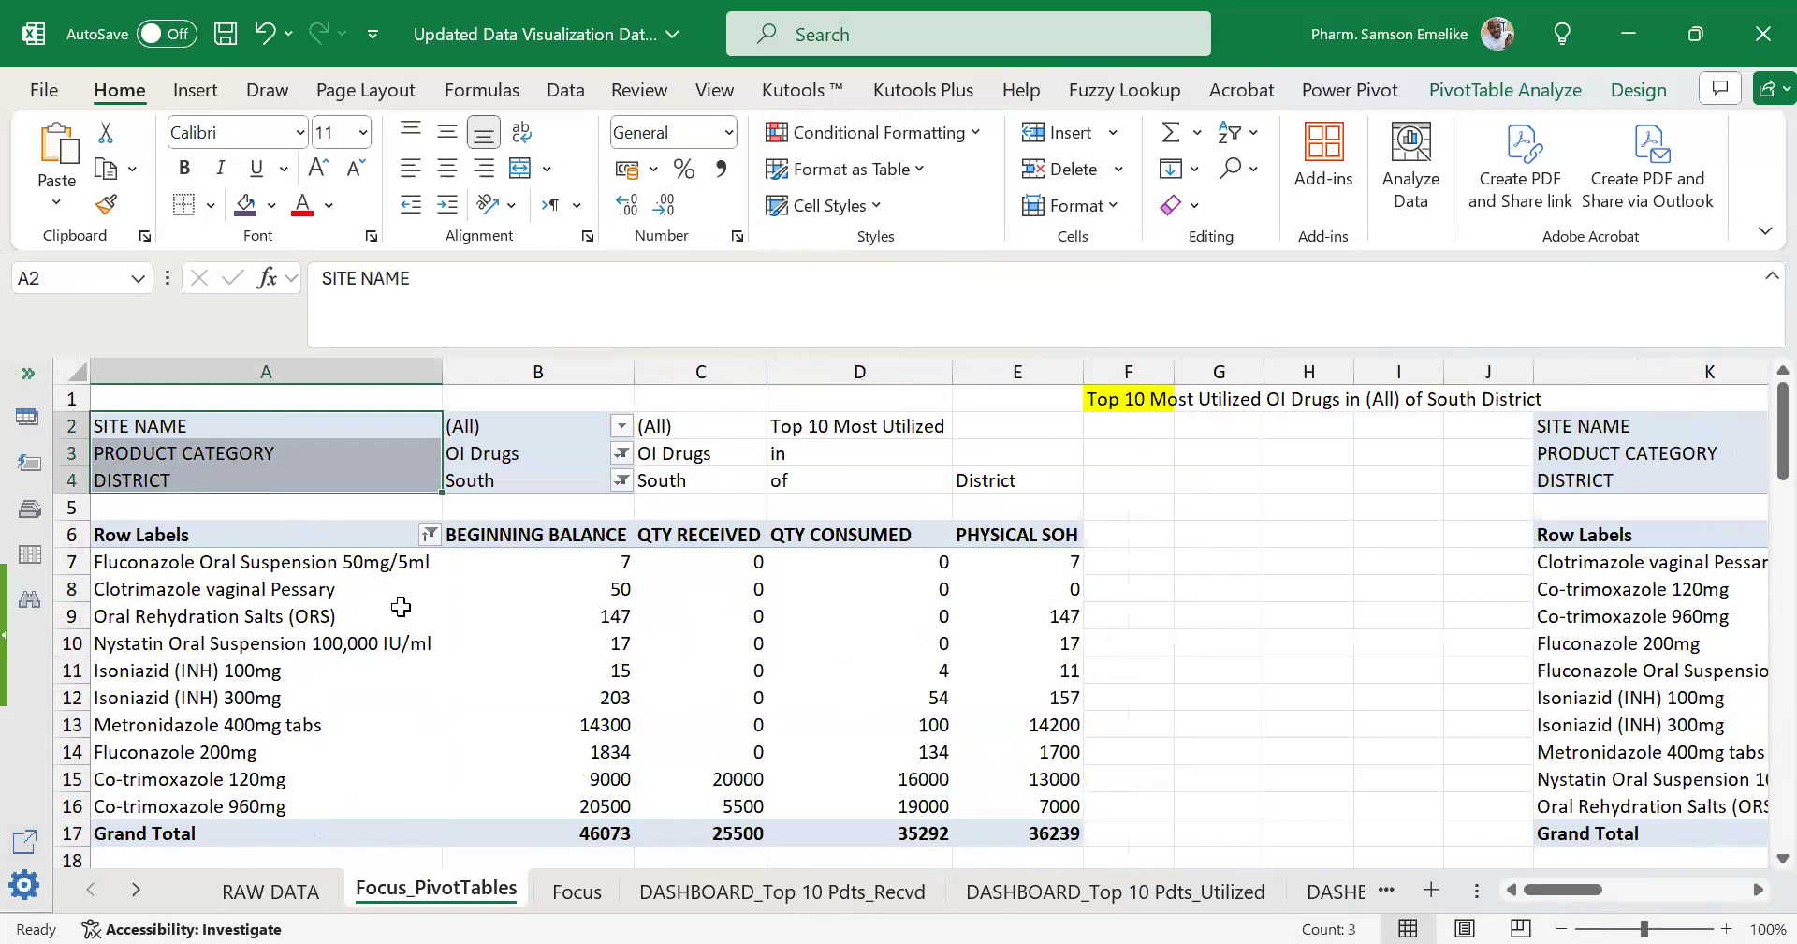
Compare the empty DASHBOARD_Top 10 Pdts_Recvd sheet with the charts and slicers on the DASHBOARD_Top 10 Pdts_Utilized sheet.
click(757, 893)
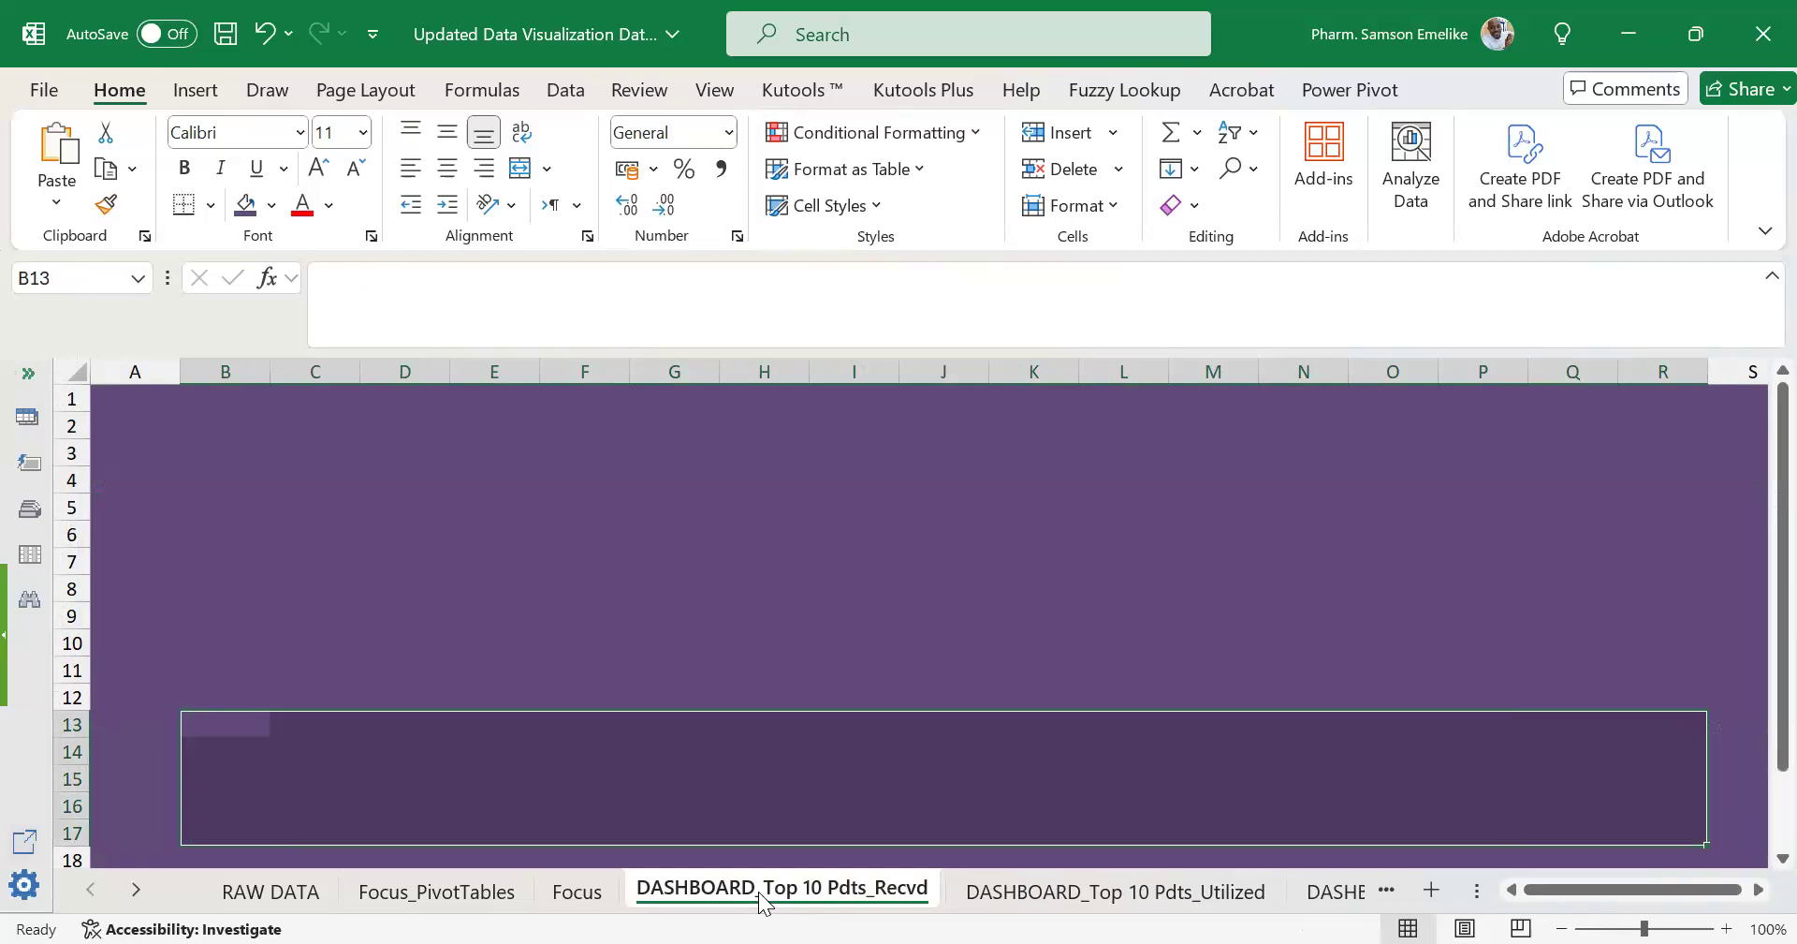
click(618, 587)
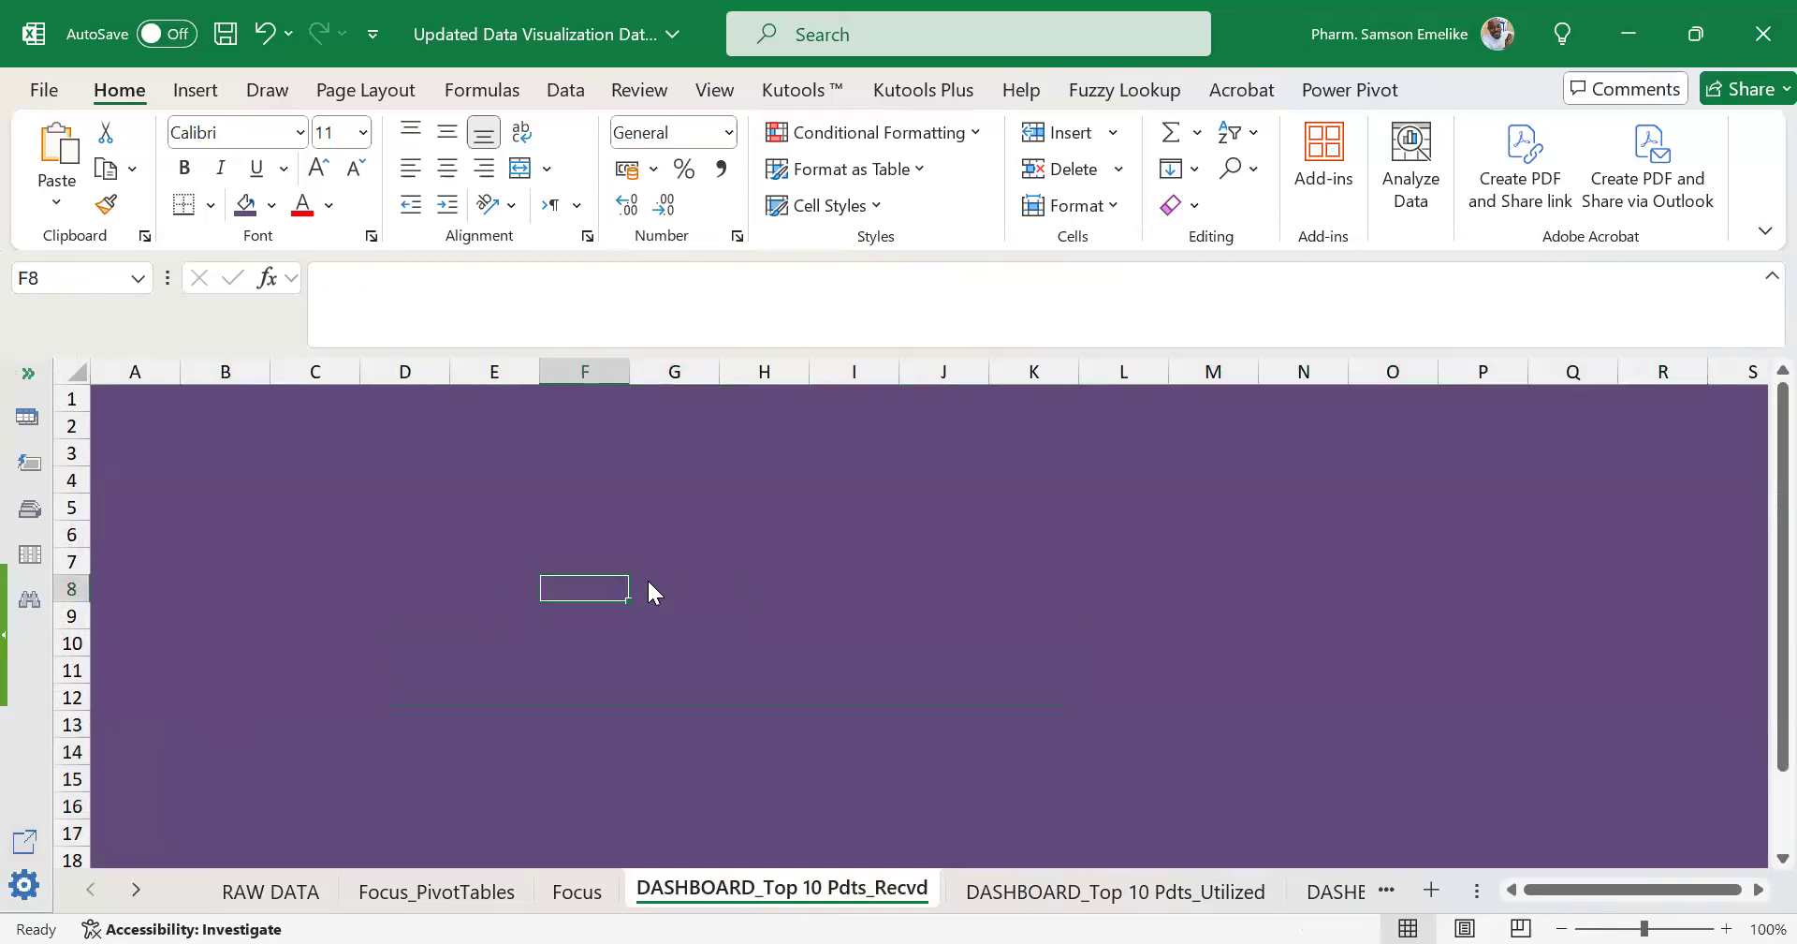
click(1107, 893)
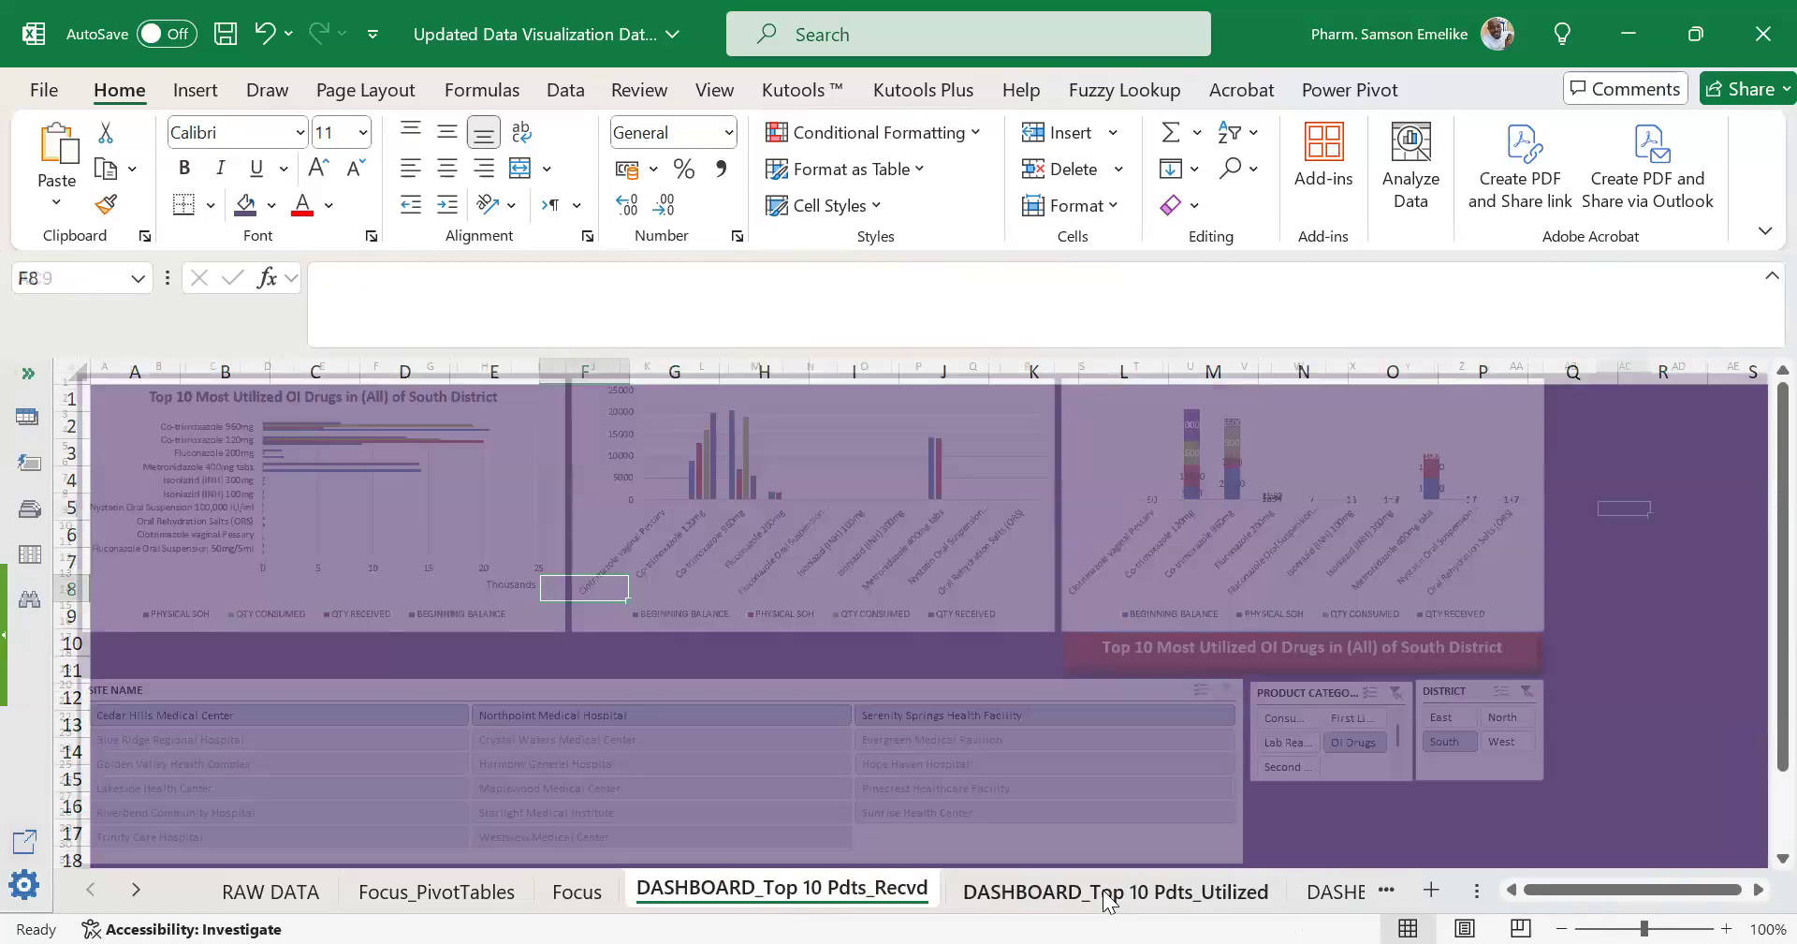
scroll(1108, 896, down, 4)
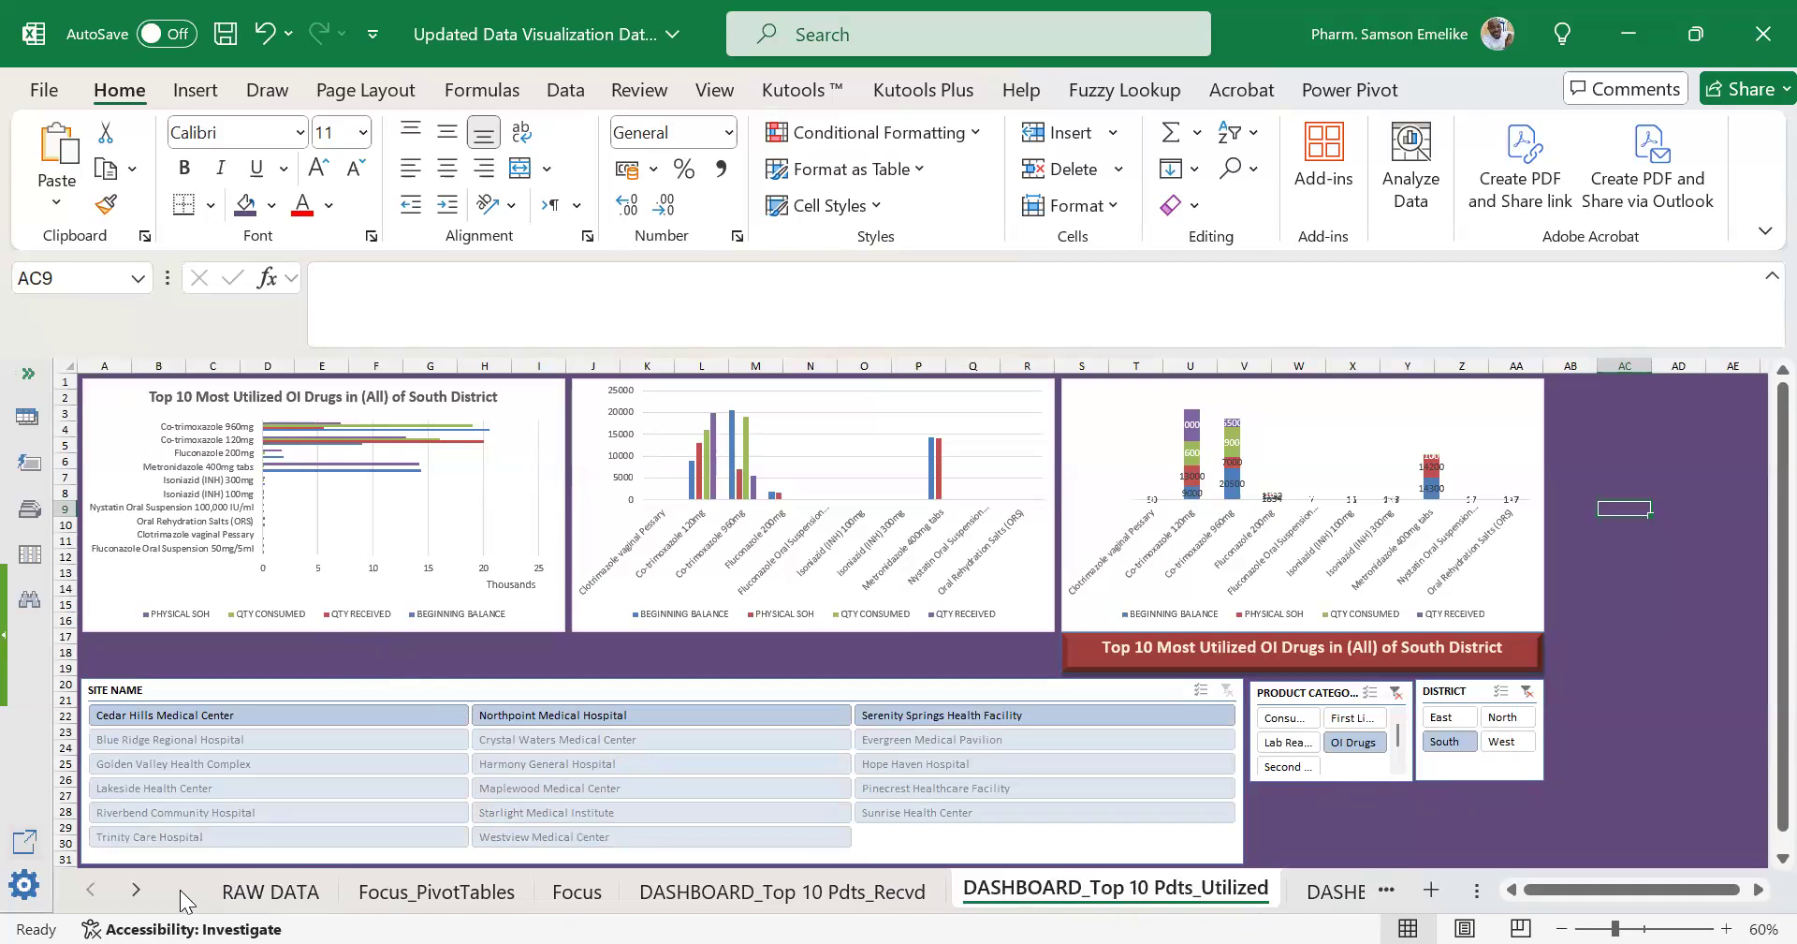
Add a new worksheet after the DASHBOARD_Top 10 Pdts_Utilized sheet and hide its gridlines.
click(136, 888)
click(137, 887)
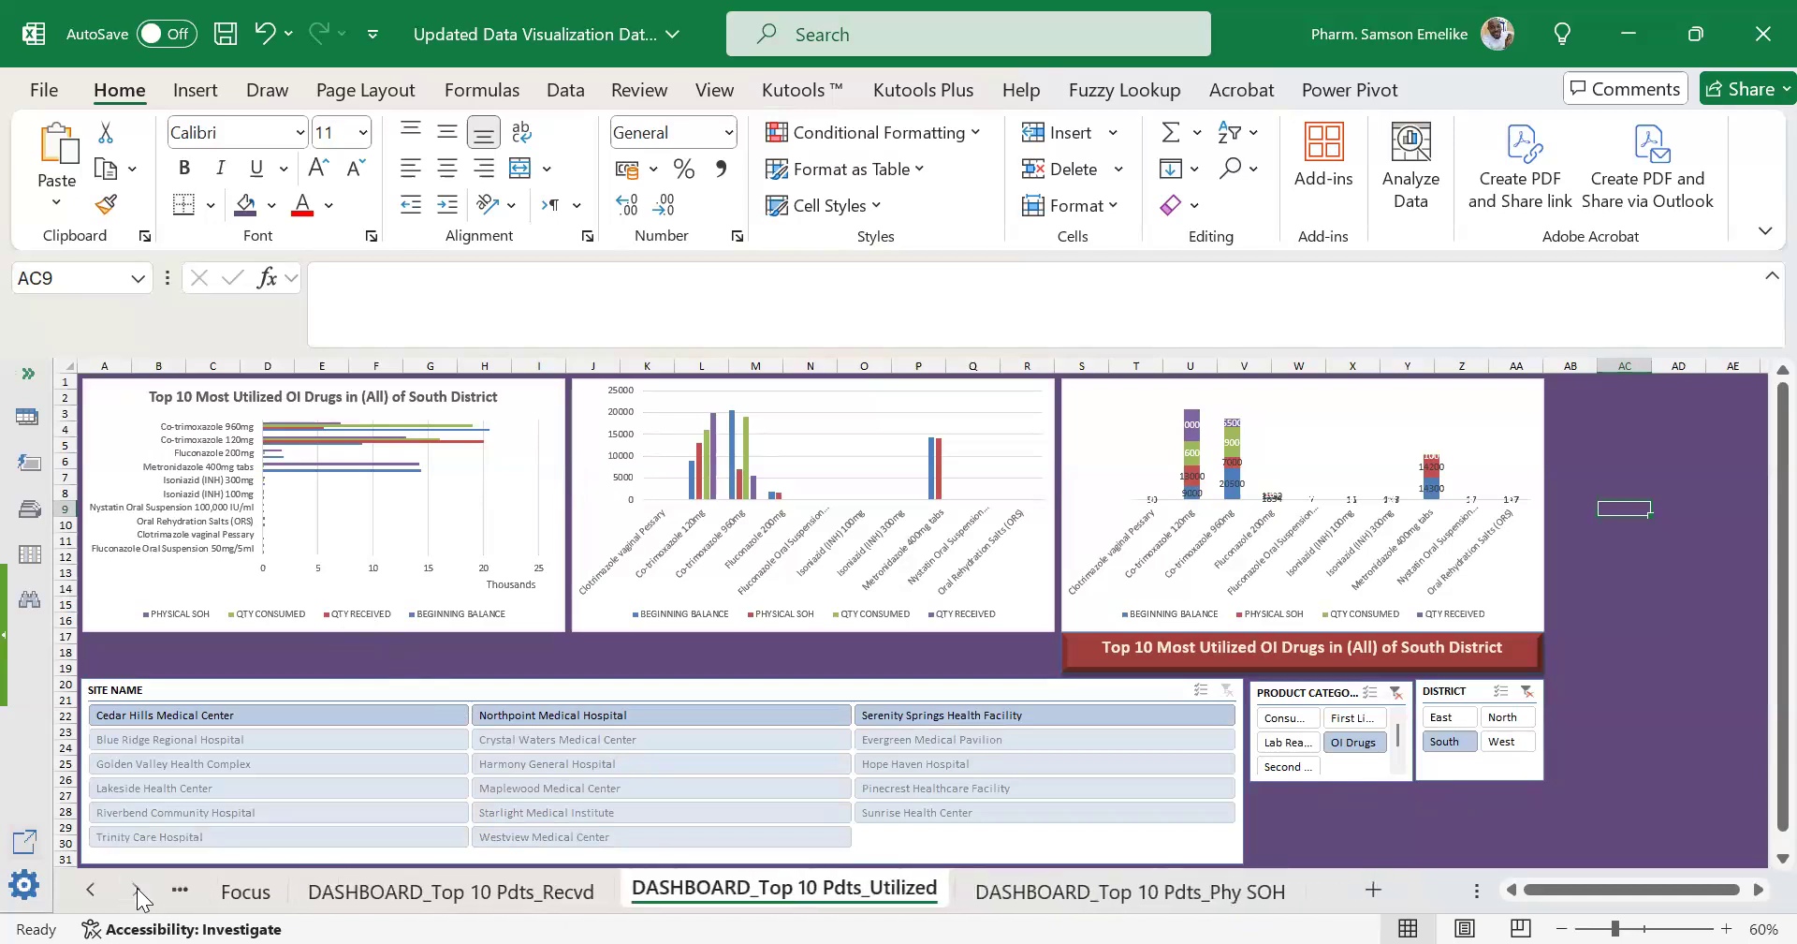
click(1373, 885)
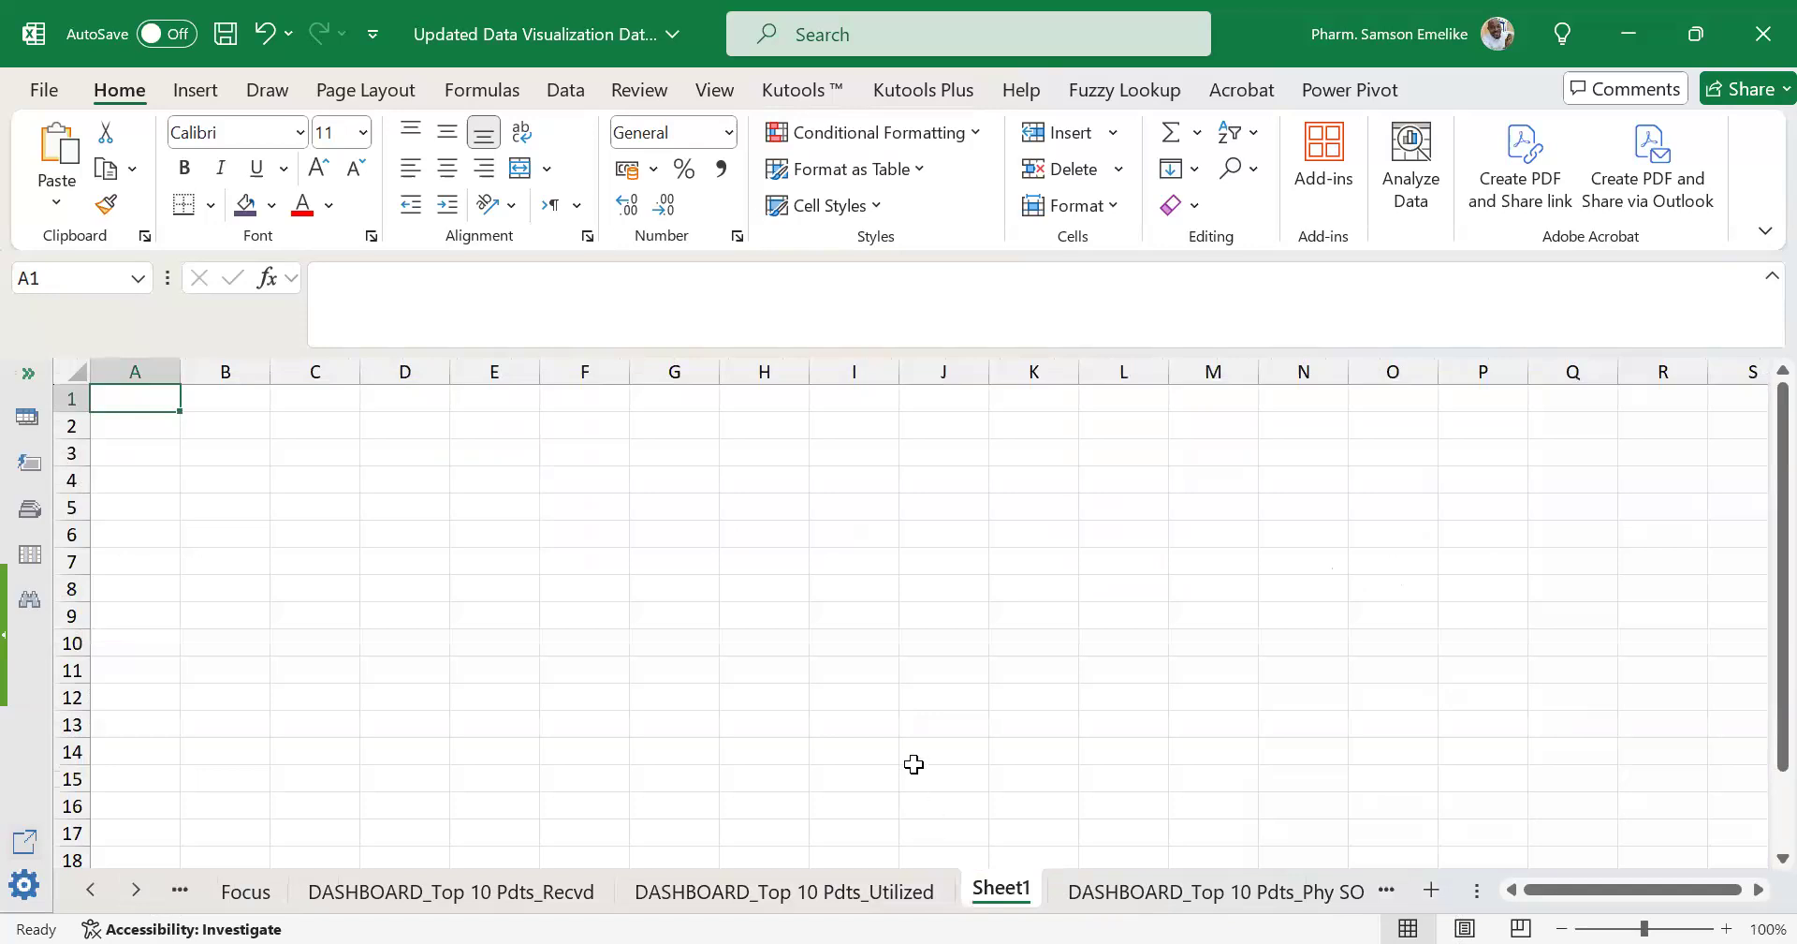
click(719, 90)
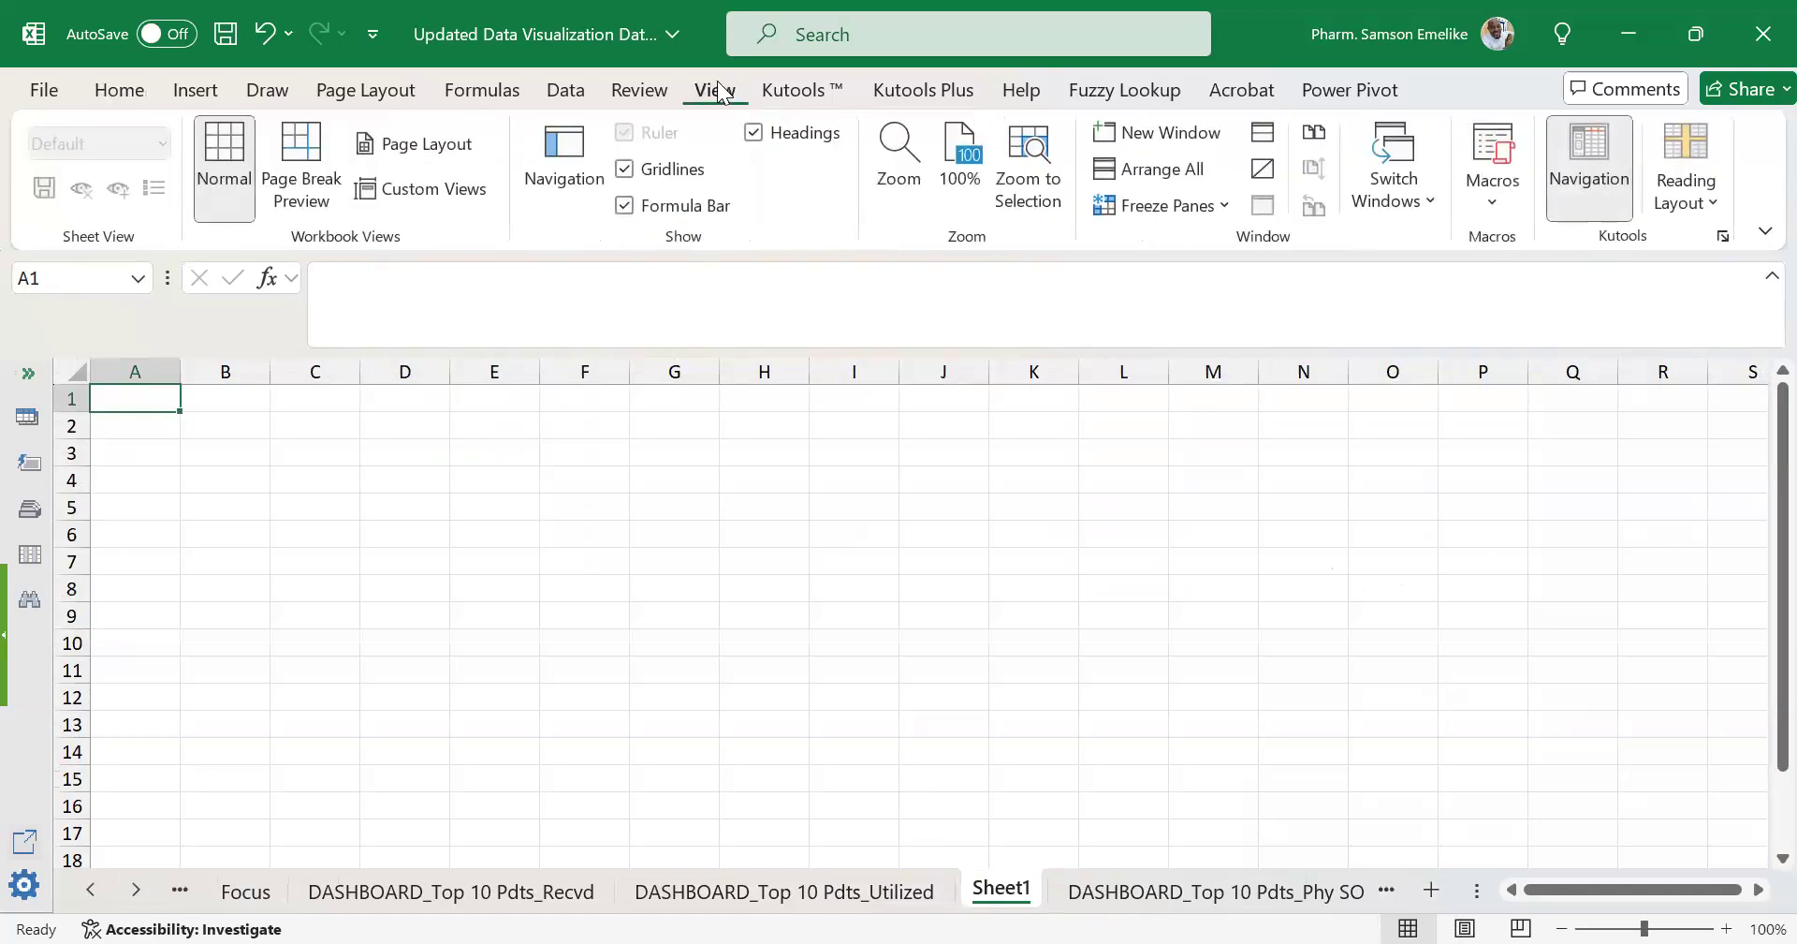
click(625, 169)
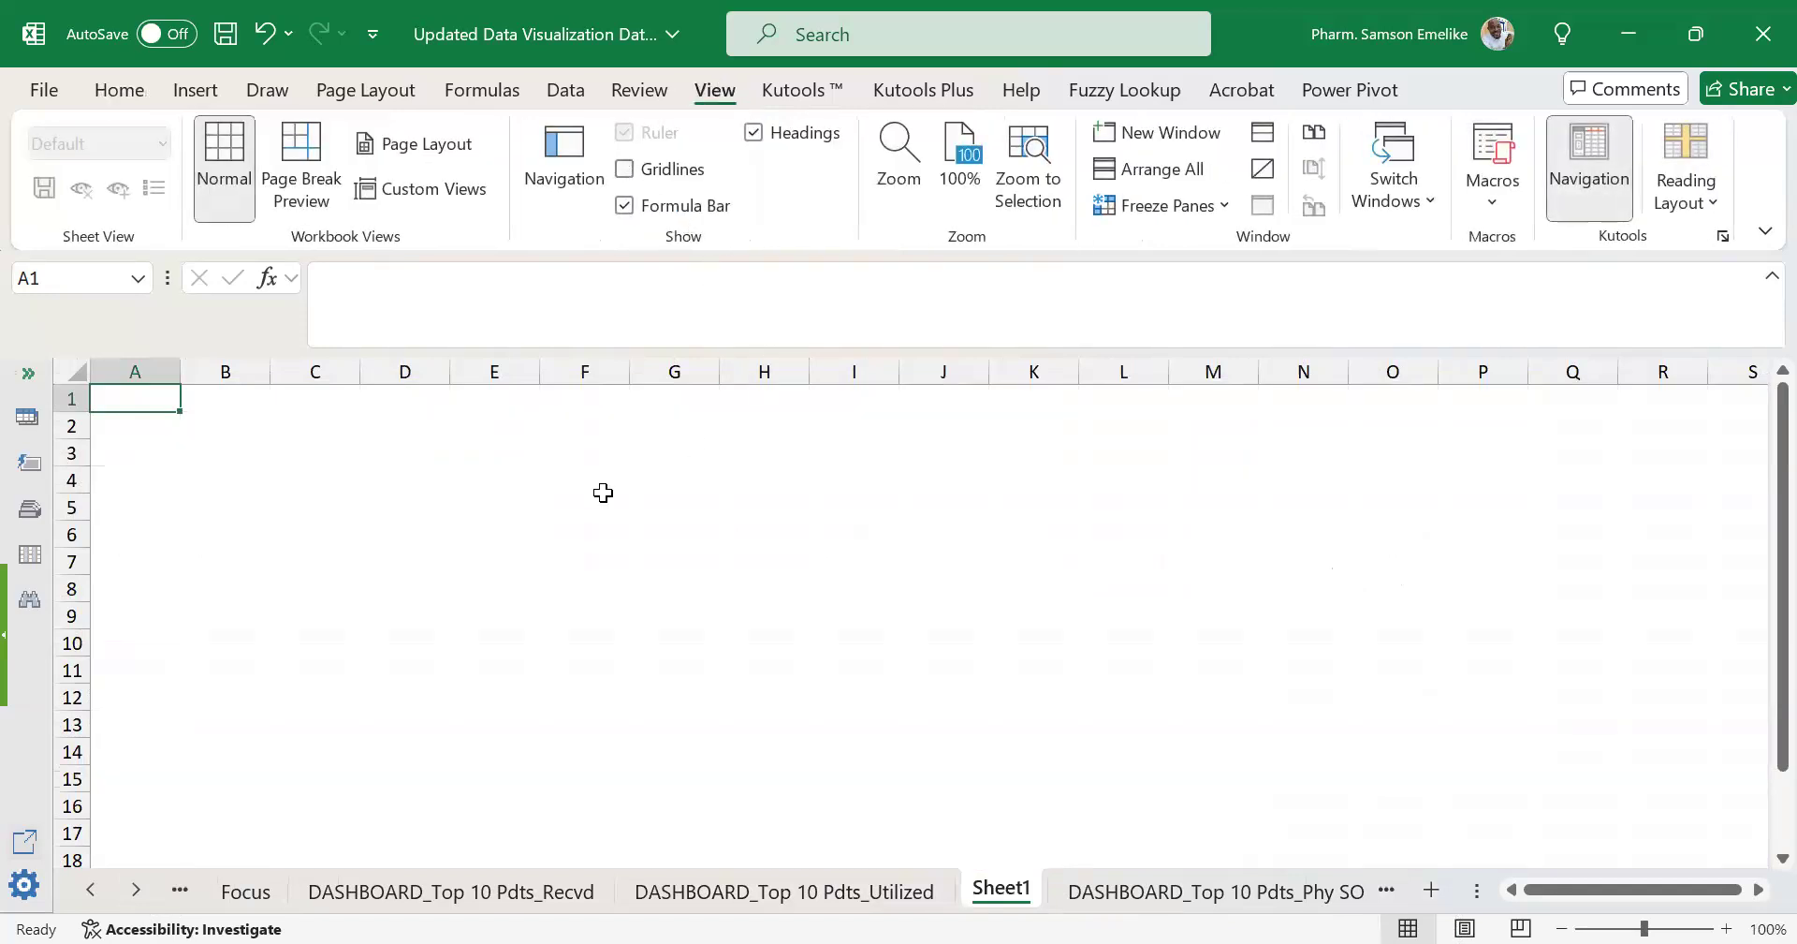
drag(353, 486, 983, 635)
click(871, 562)
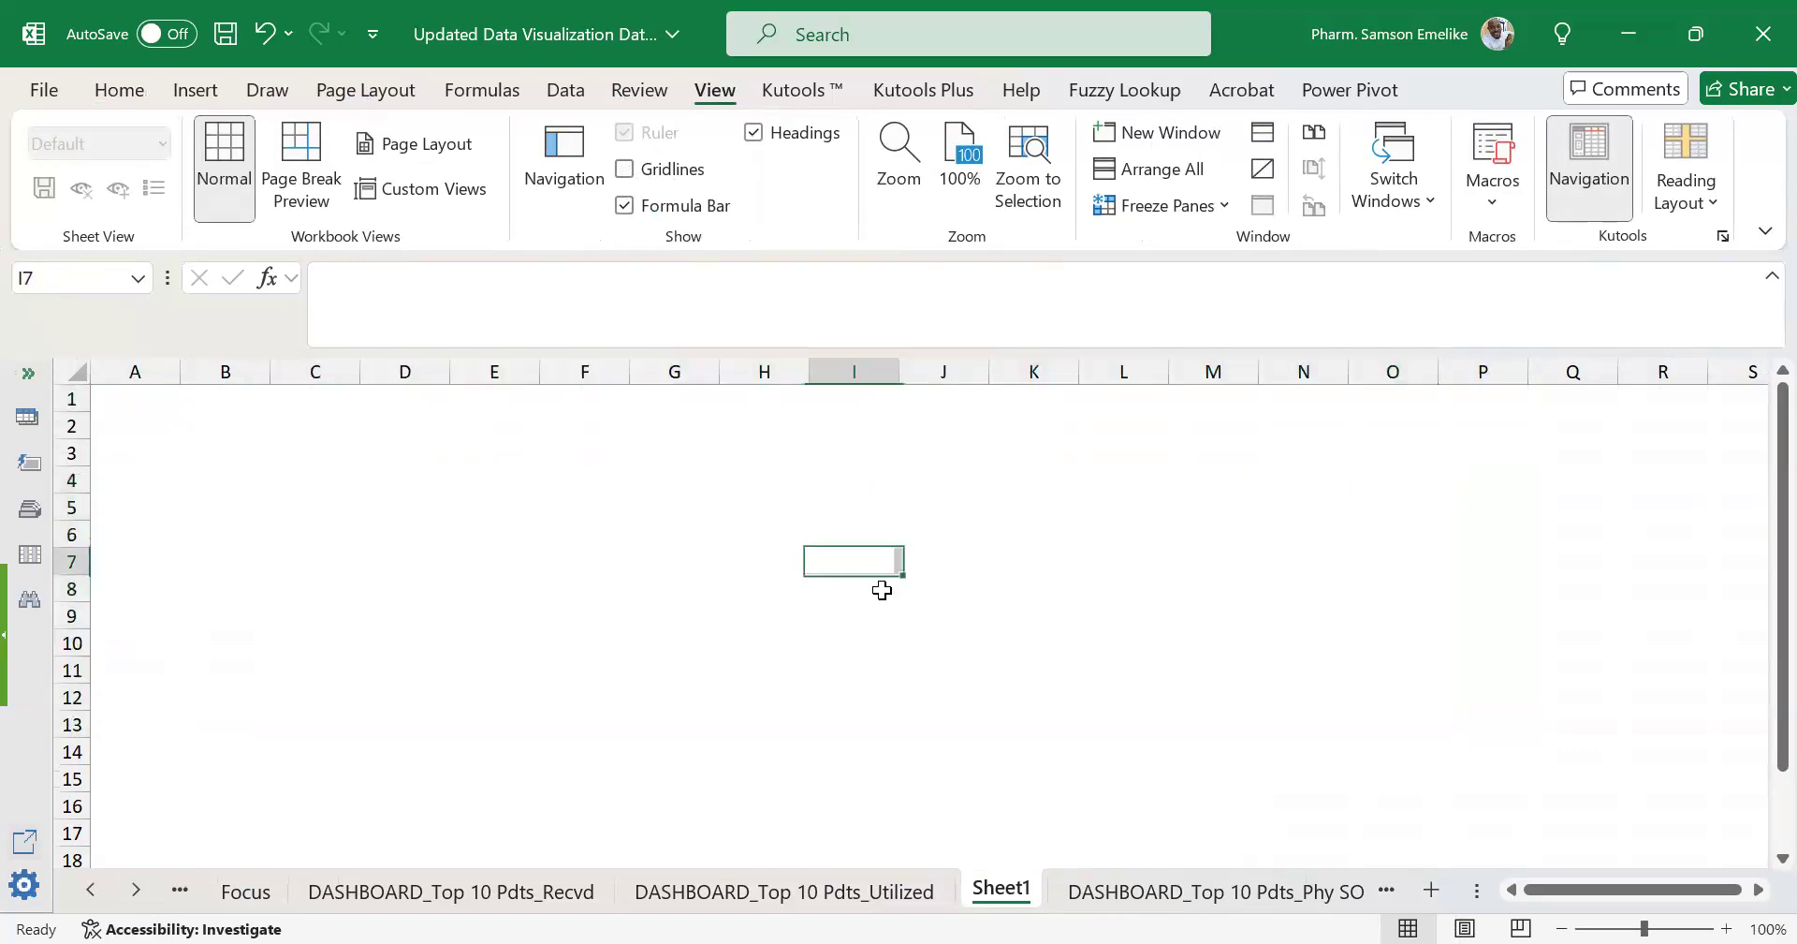
click(1032, 610)
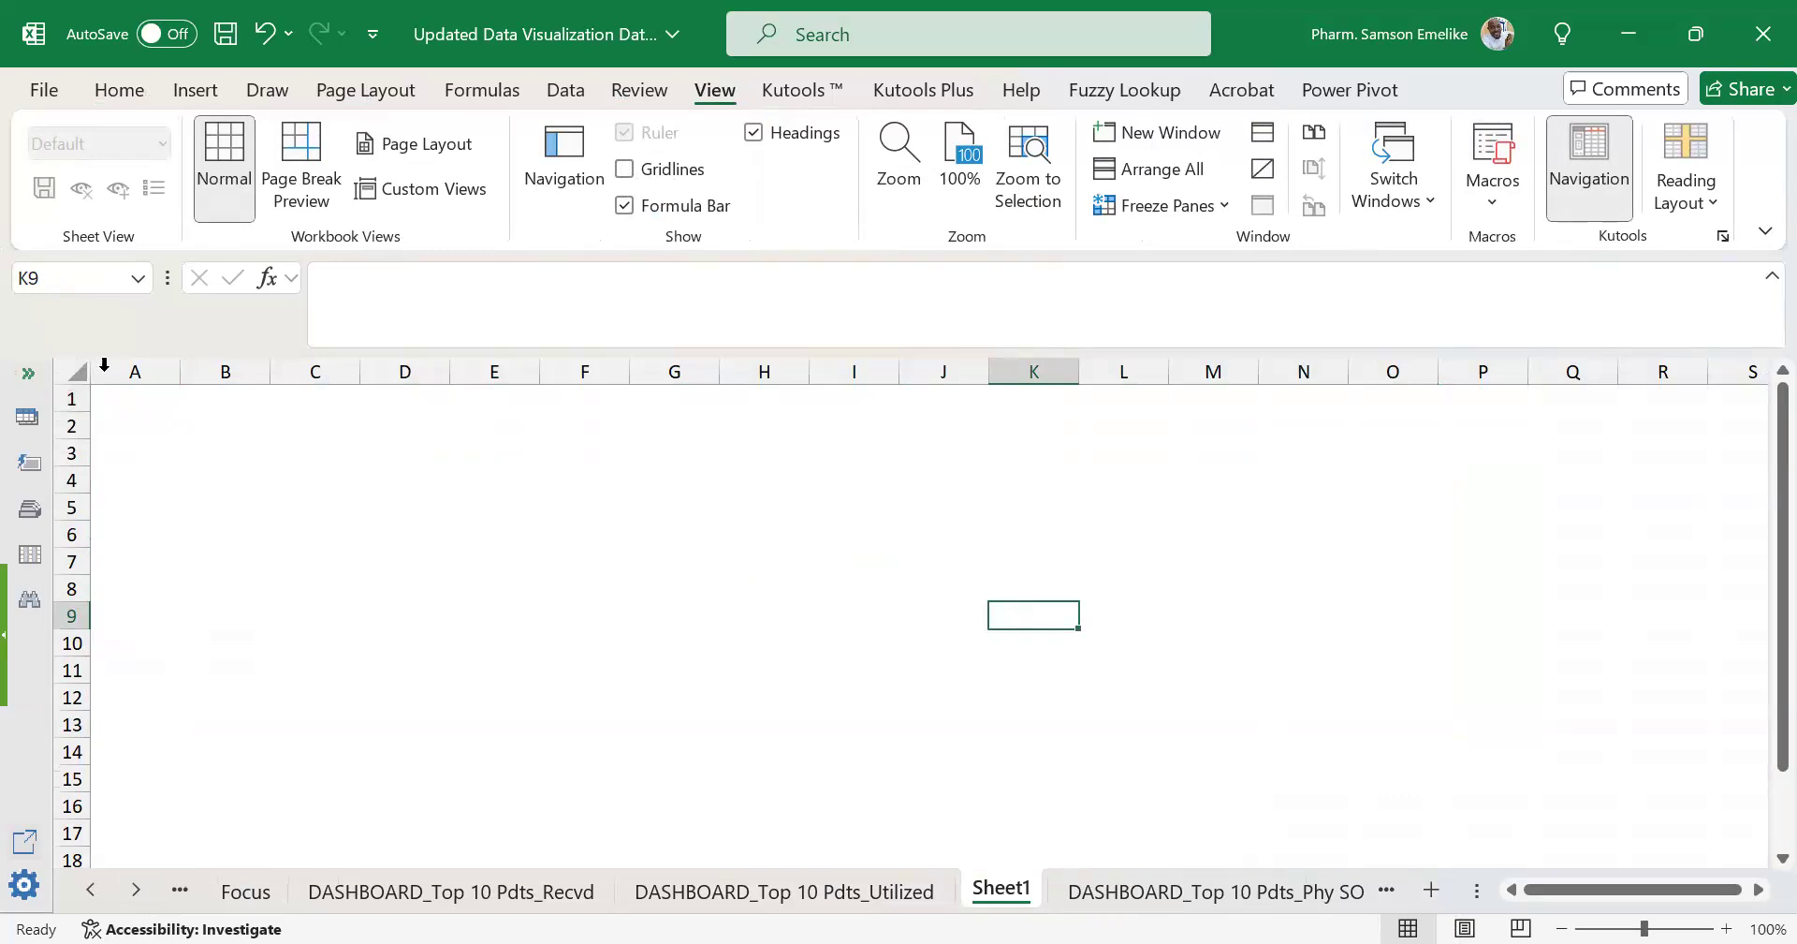
Hide the row and column headings on the new sheet and collapse the formula bar to a single line.
drag(103, 369, 267, 386)
drag(648, 384, 656, 379)
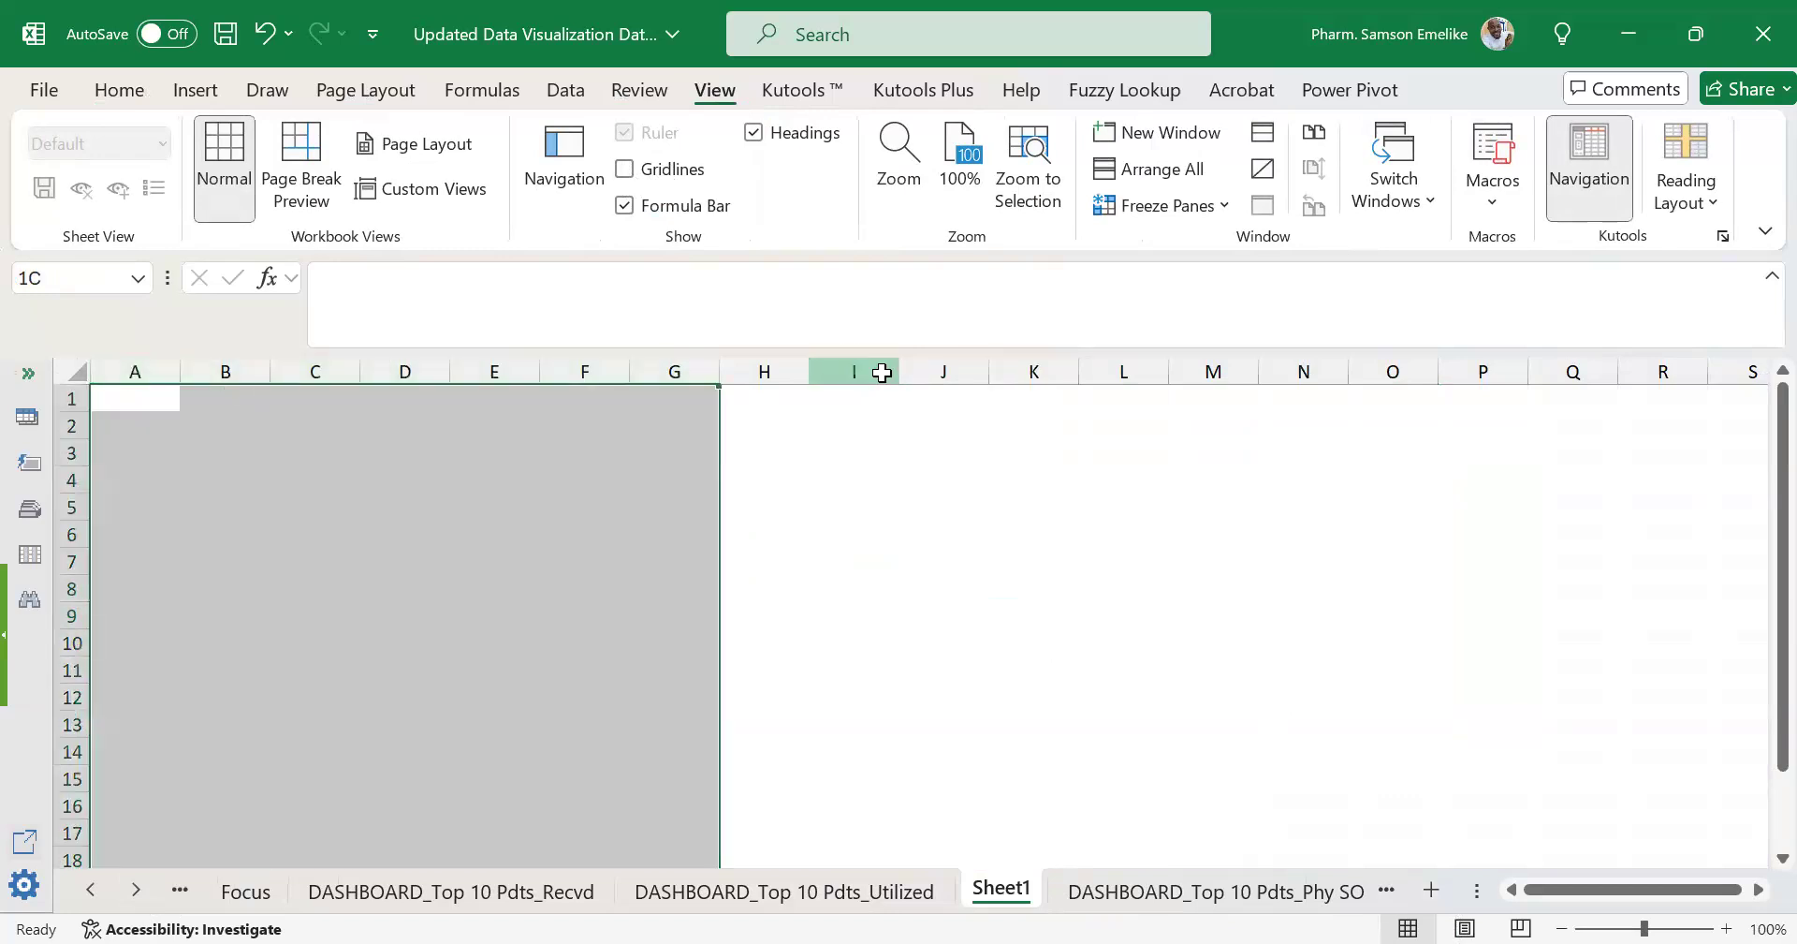
click(883, 370)
drag(300, 423, 209, 534)
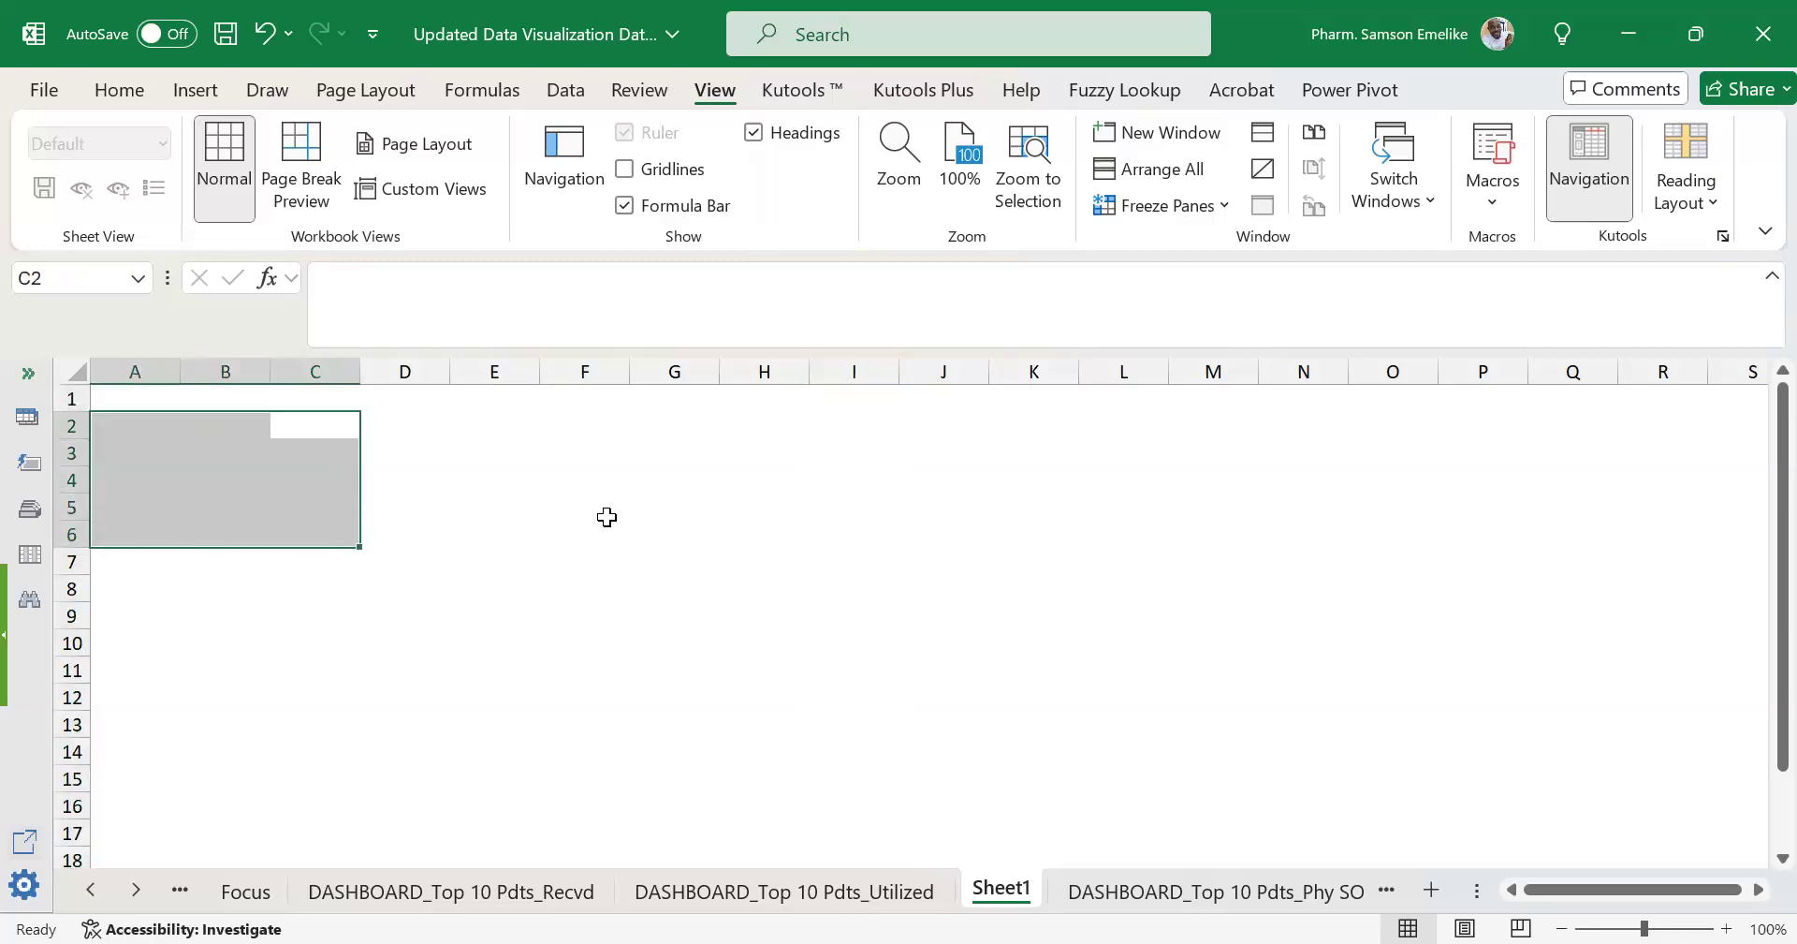
click(656, 485)
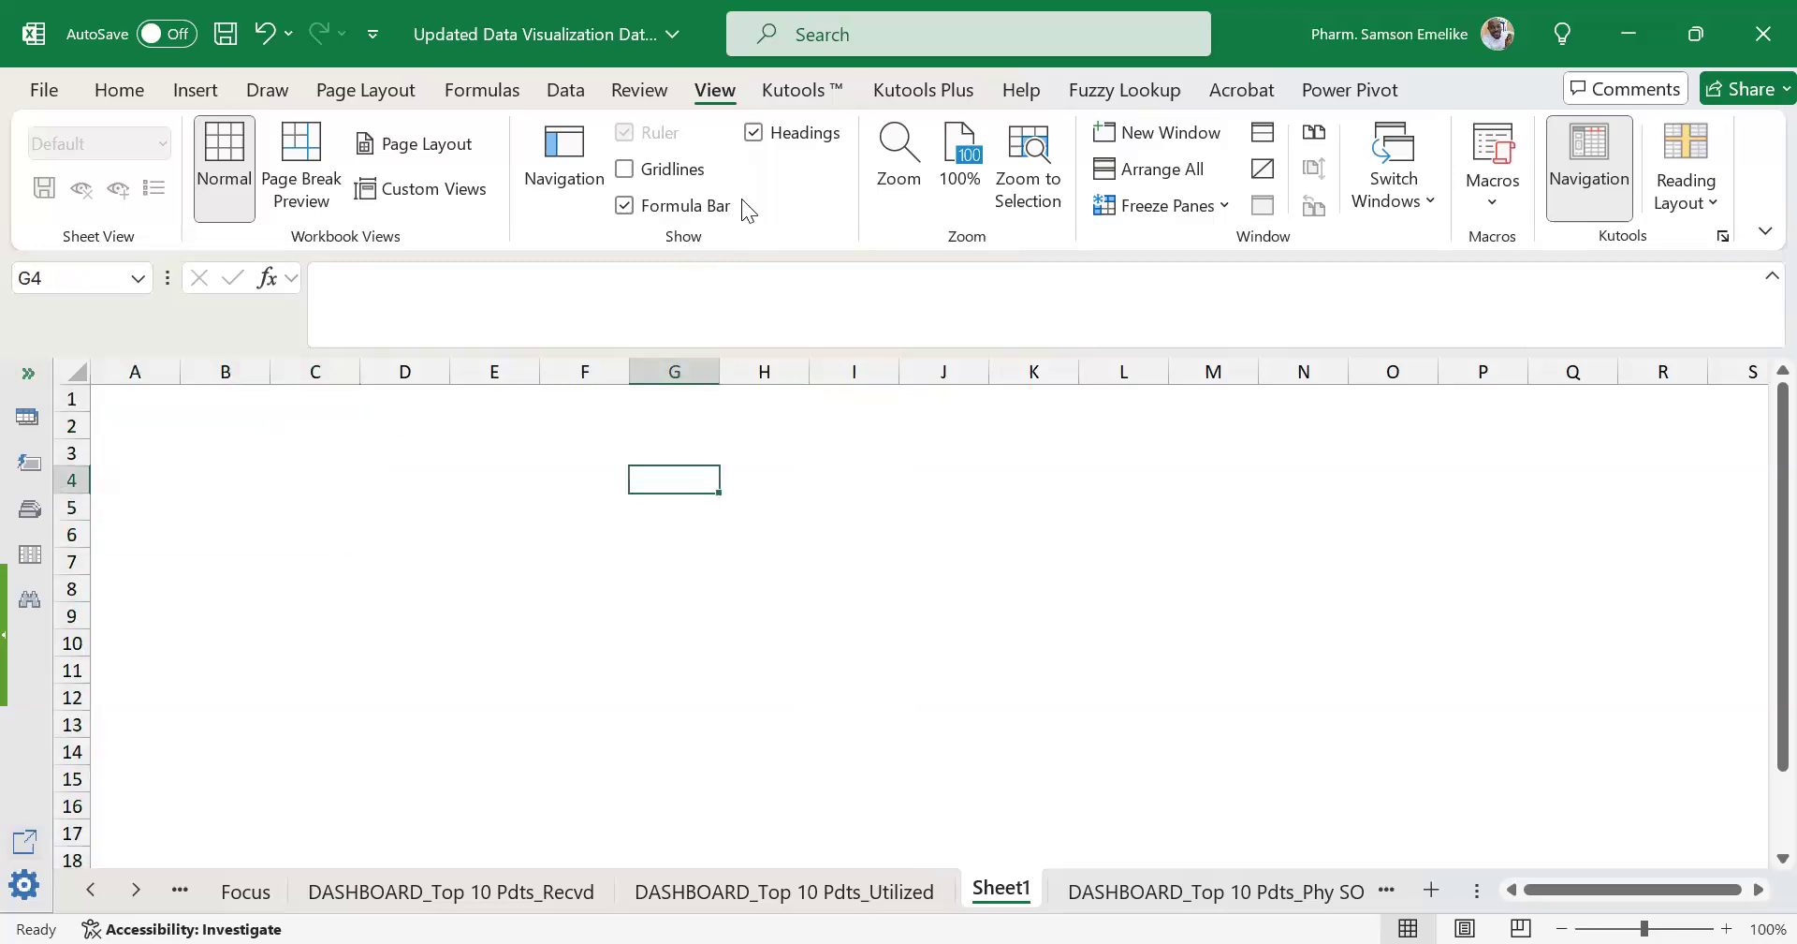
click(756, 135)
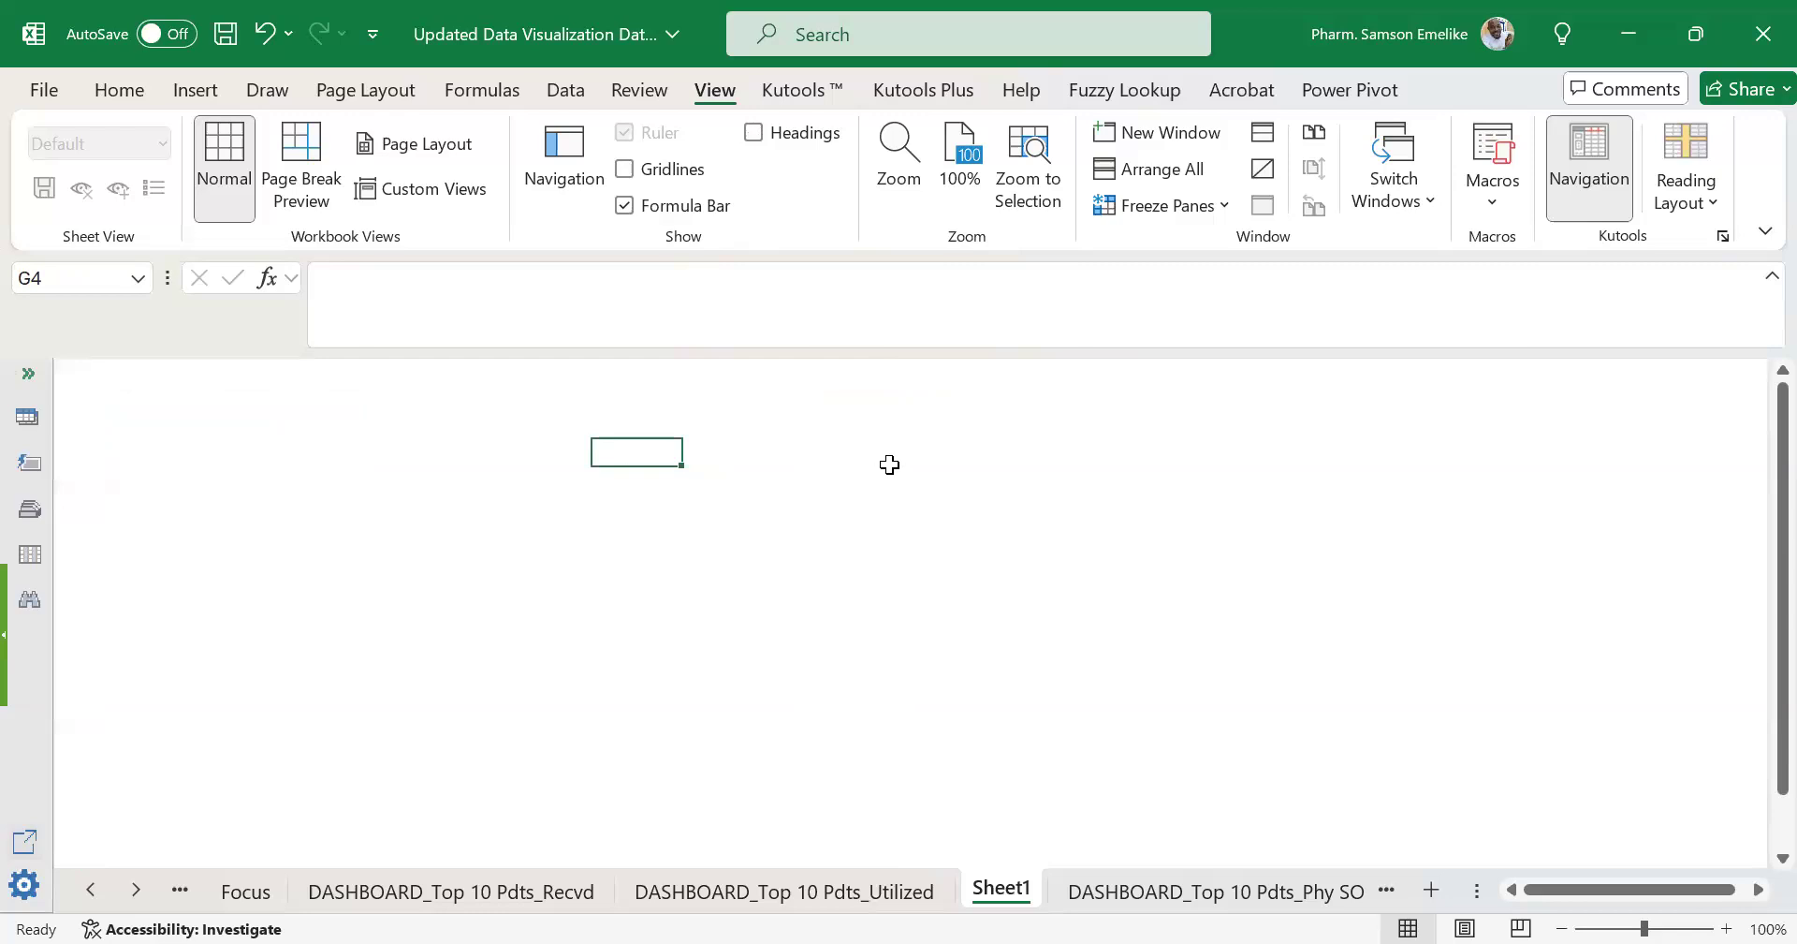
click(1773, 276)
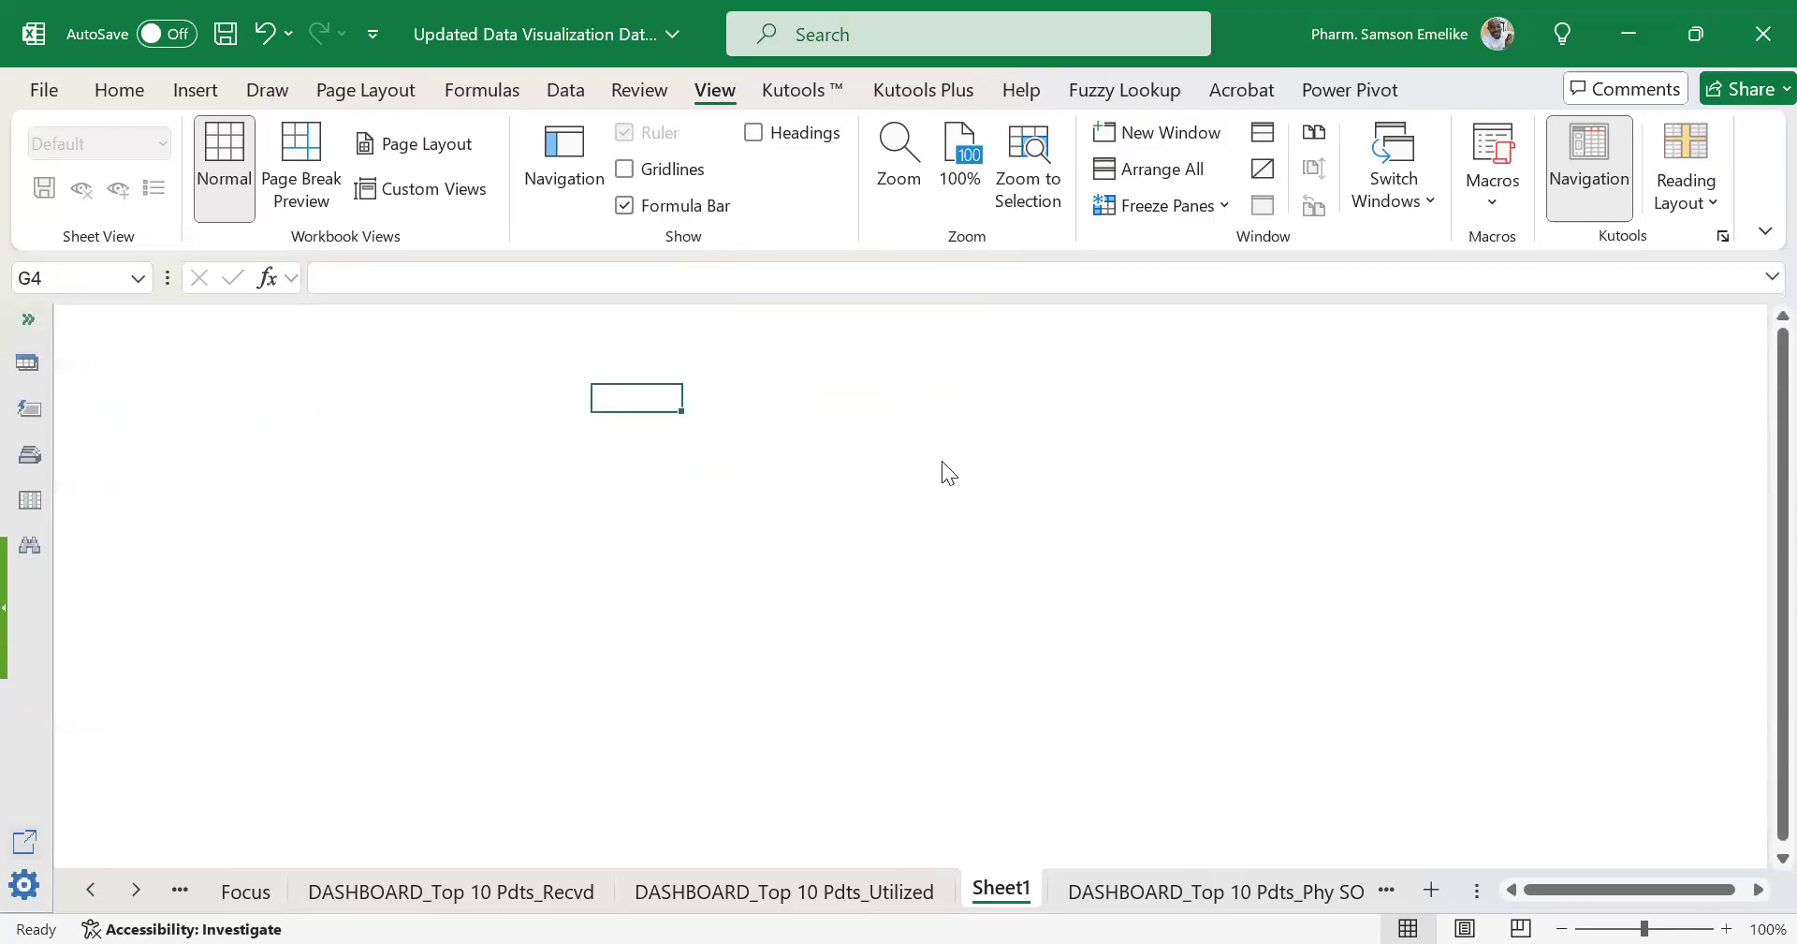
drag(113, 318, 1692, 852)
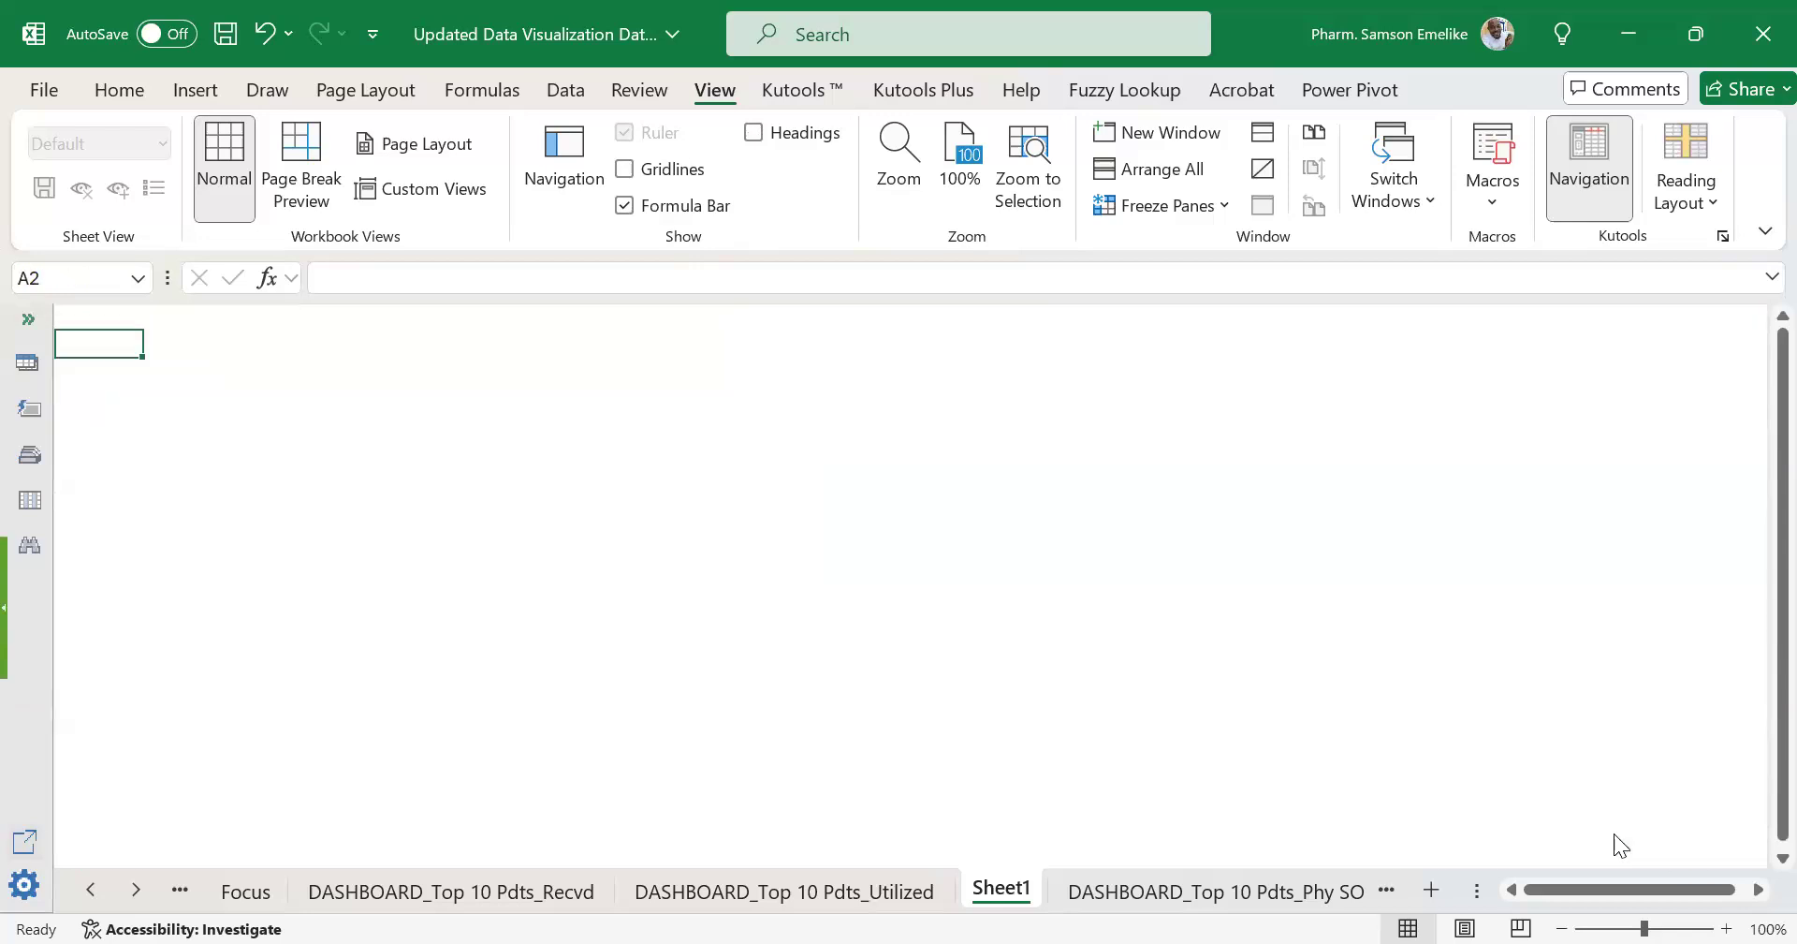
click(409, 407)
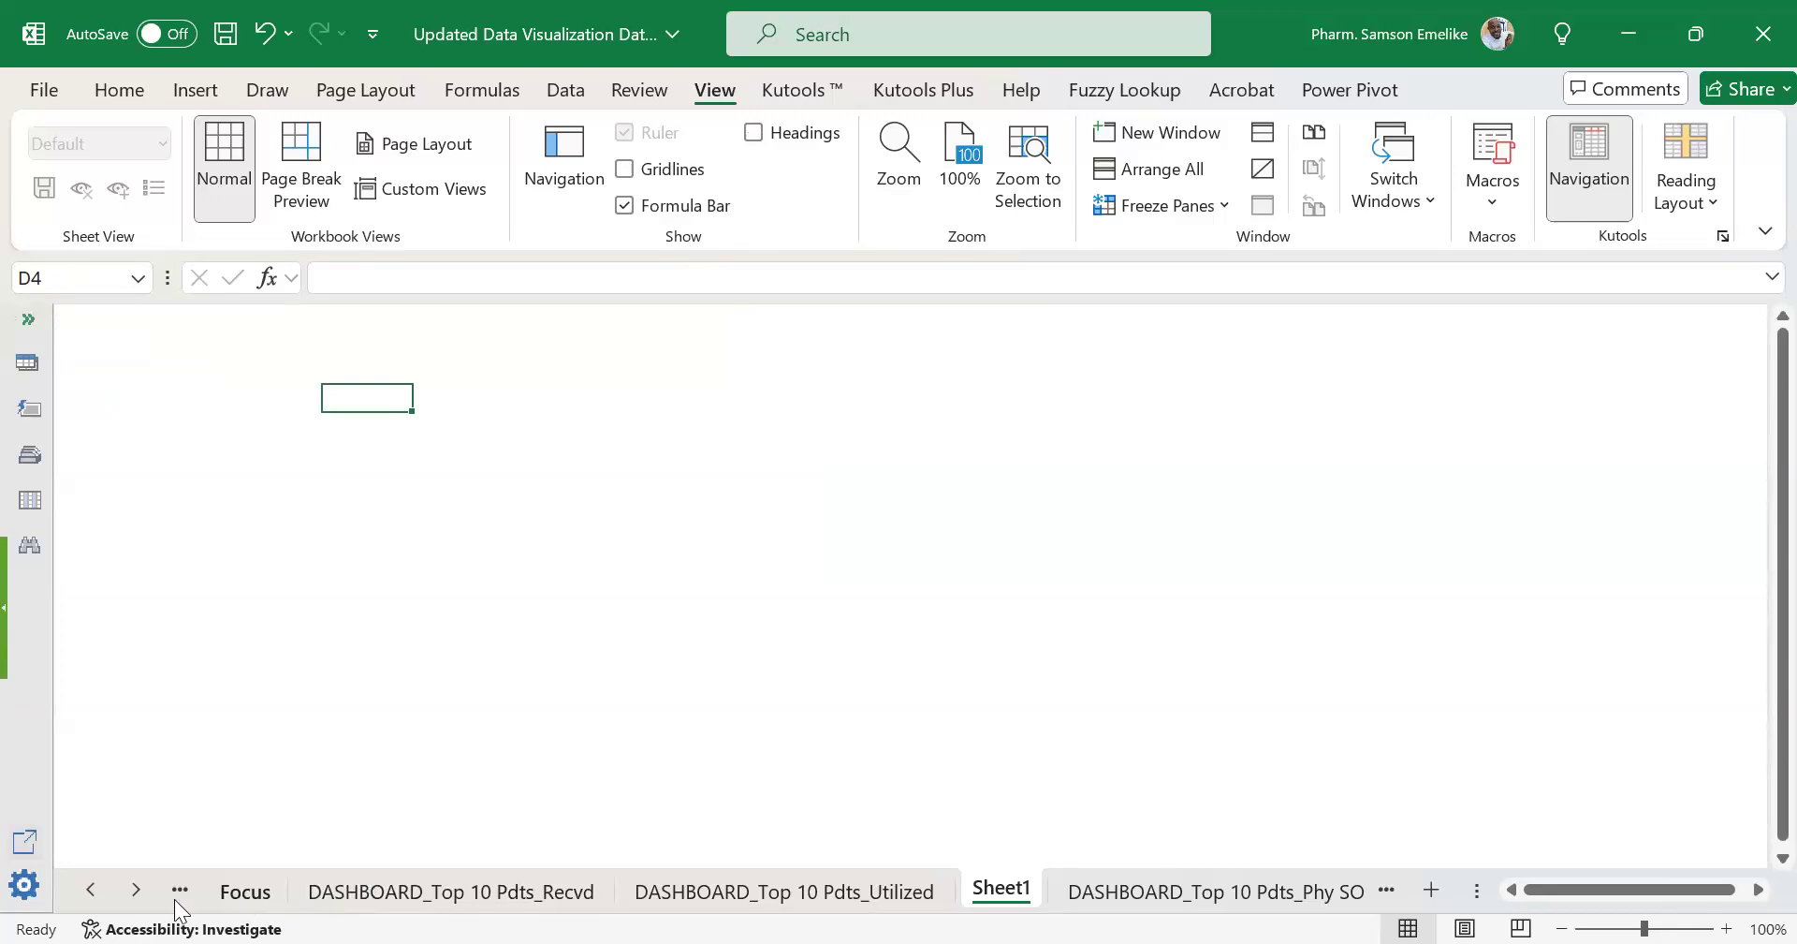
Narrow columns G to J between the first and second pivot tables on the Focus_PivotTables sheet.
click(90, 889)
click(295, 891)
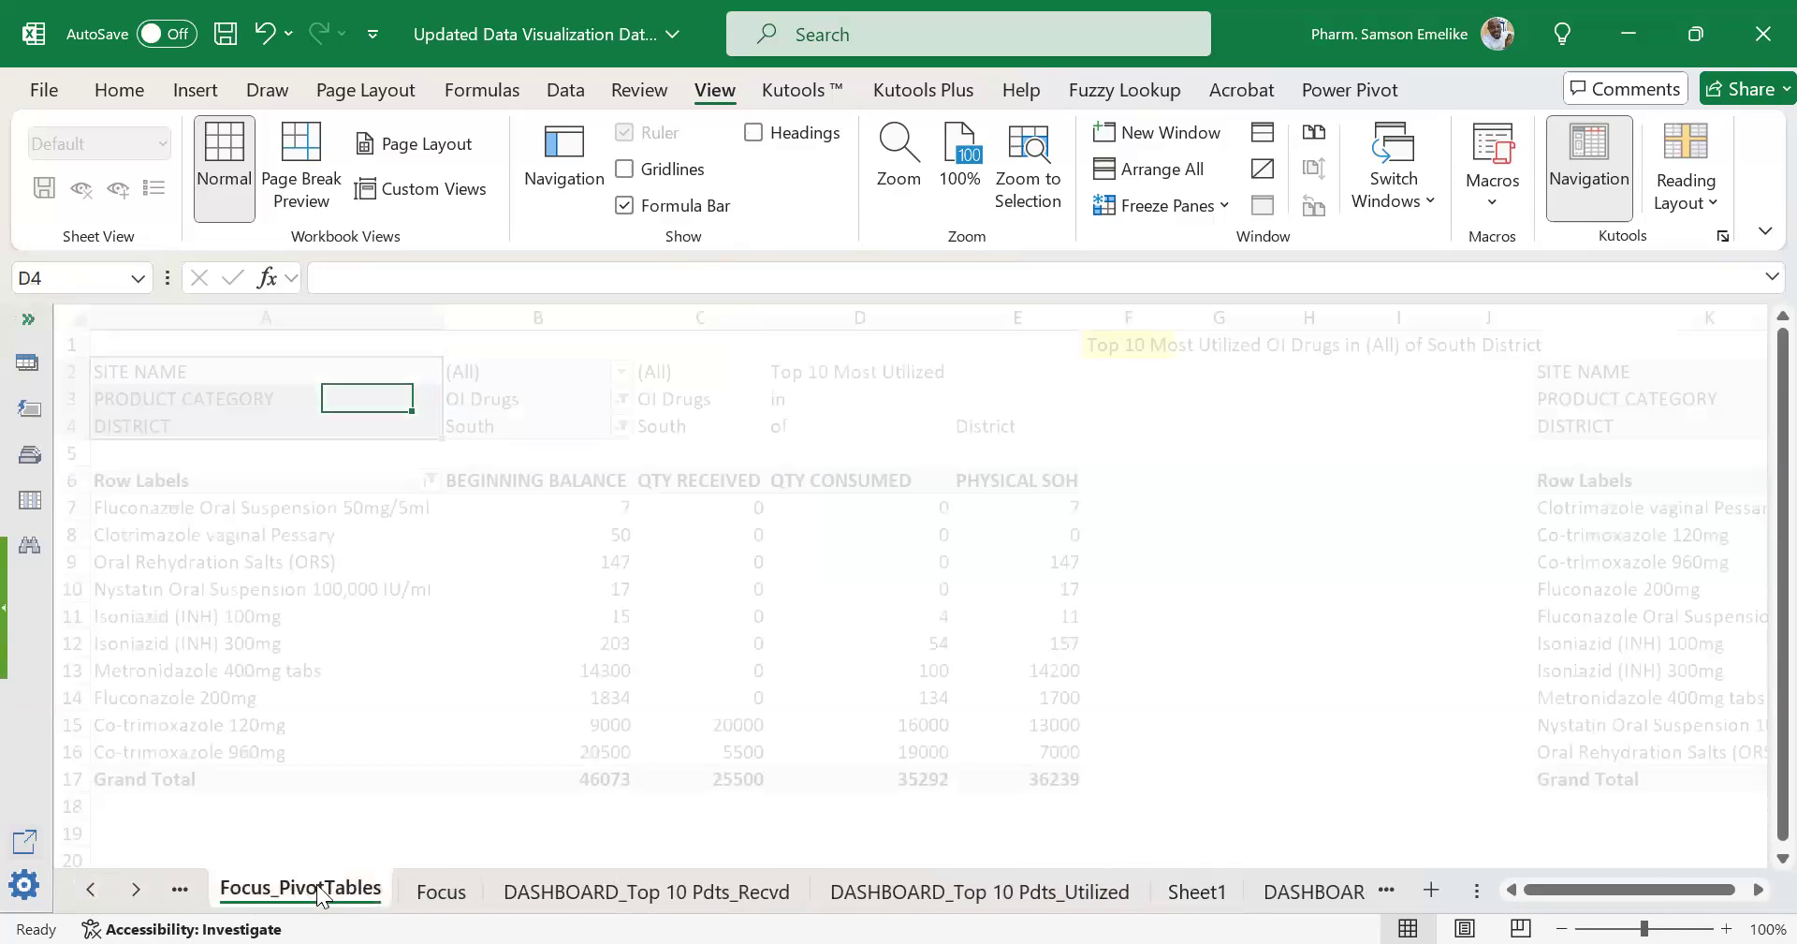
drag(1543, 884, 1633, 863)
drag(1334, 315, 648, 386)
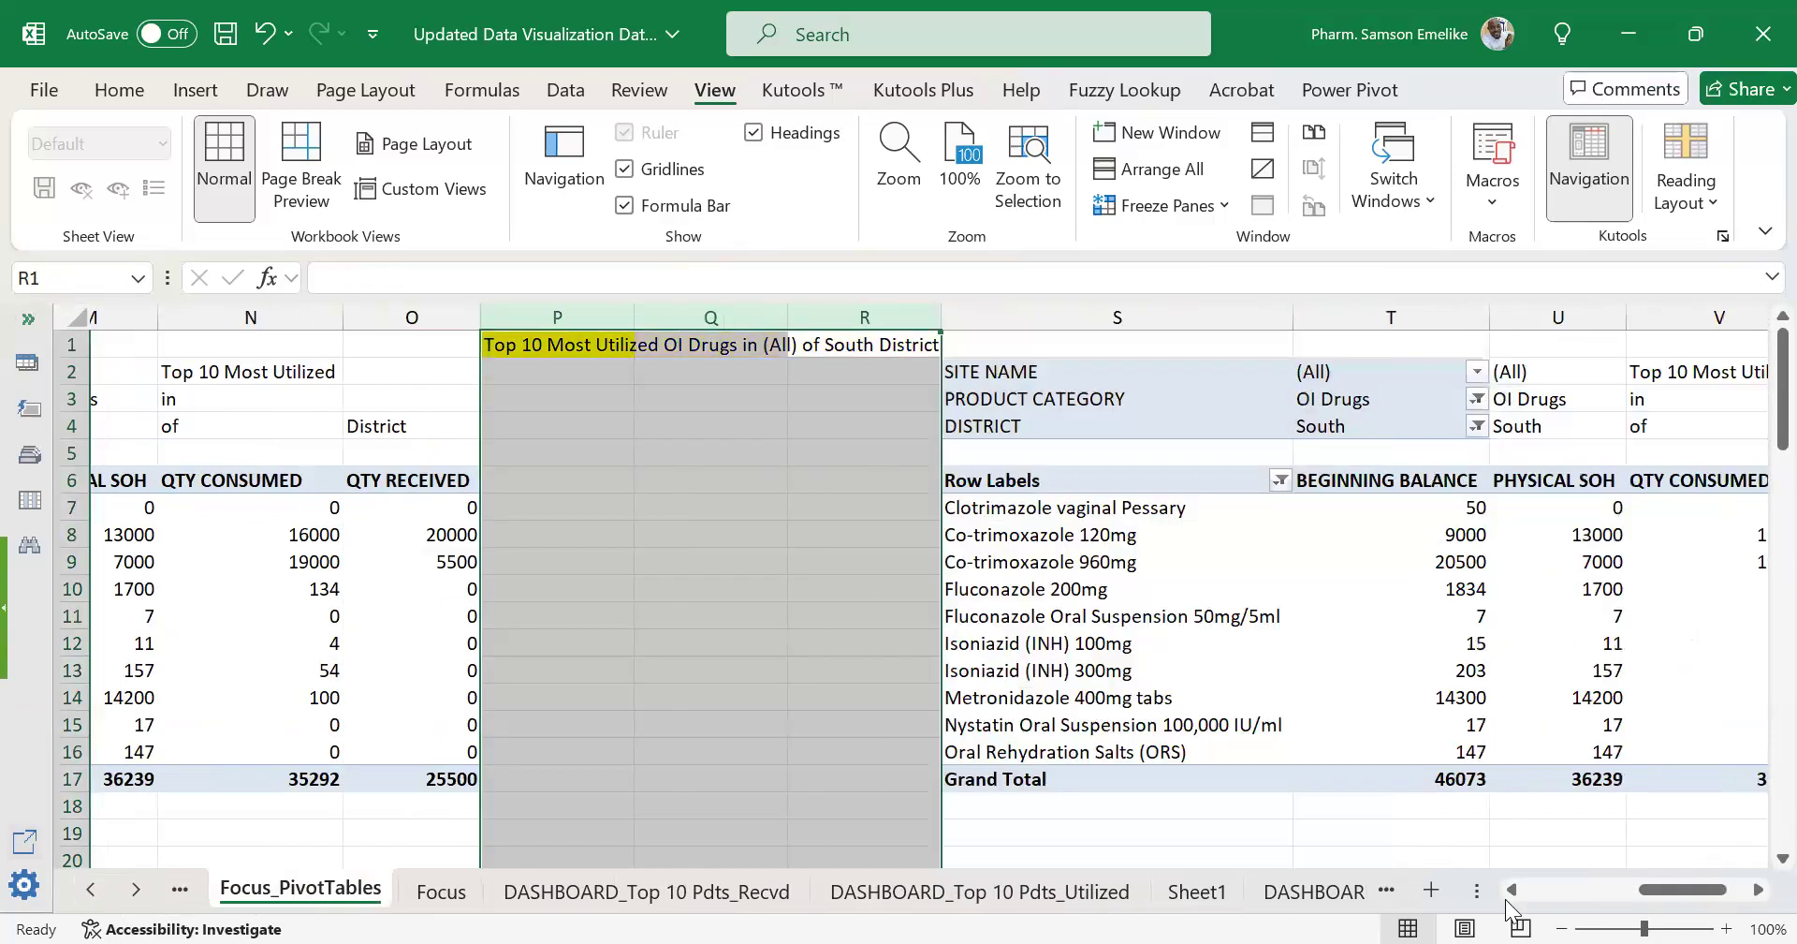
drag(1668, 889, 1542, 816)
drag(1488, 317, 1210, 318)
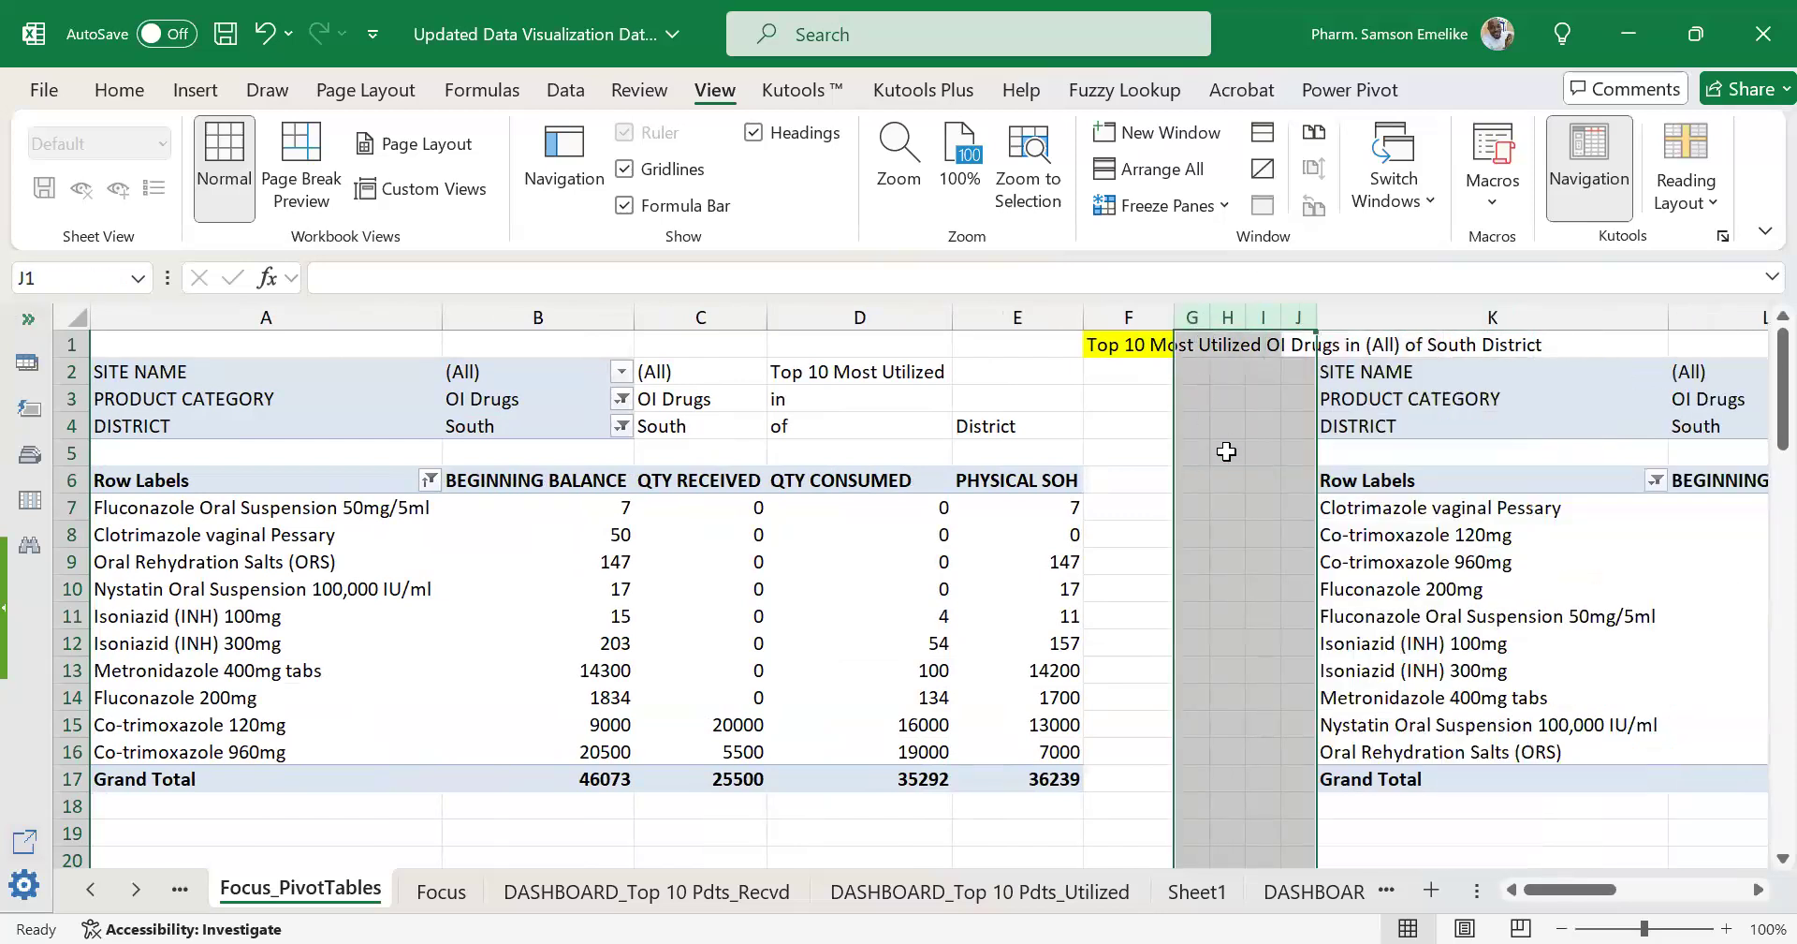
Review the Top 10 product filter settings of the second pivot table, in columns K to O.
click(1759, 890)
scroll(866, 525, right, 2)
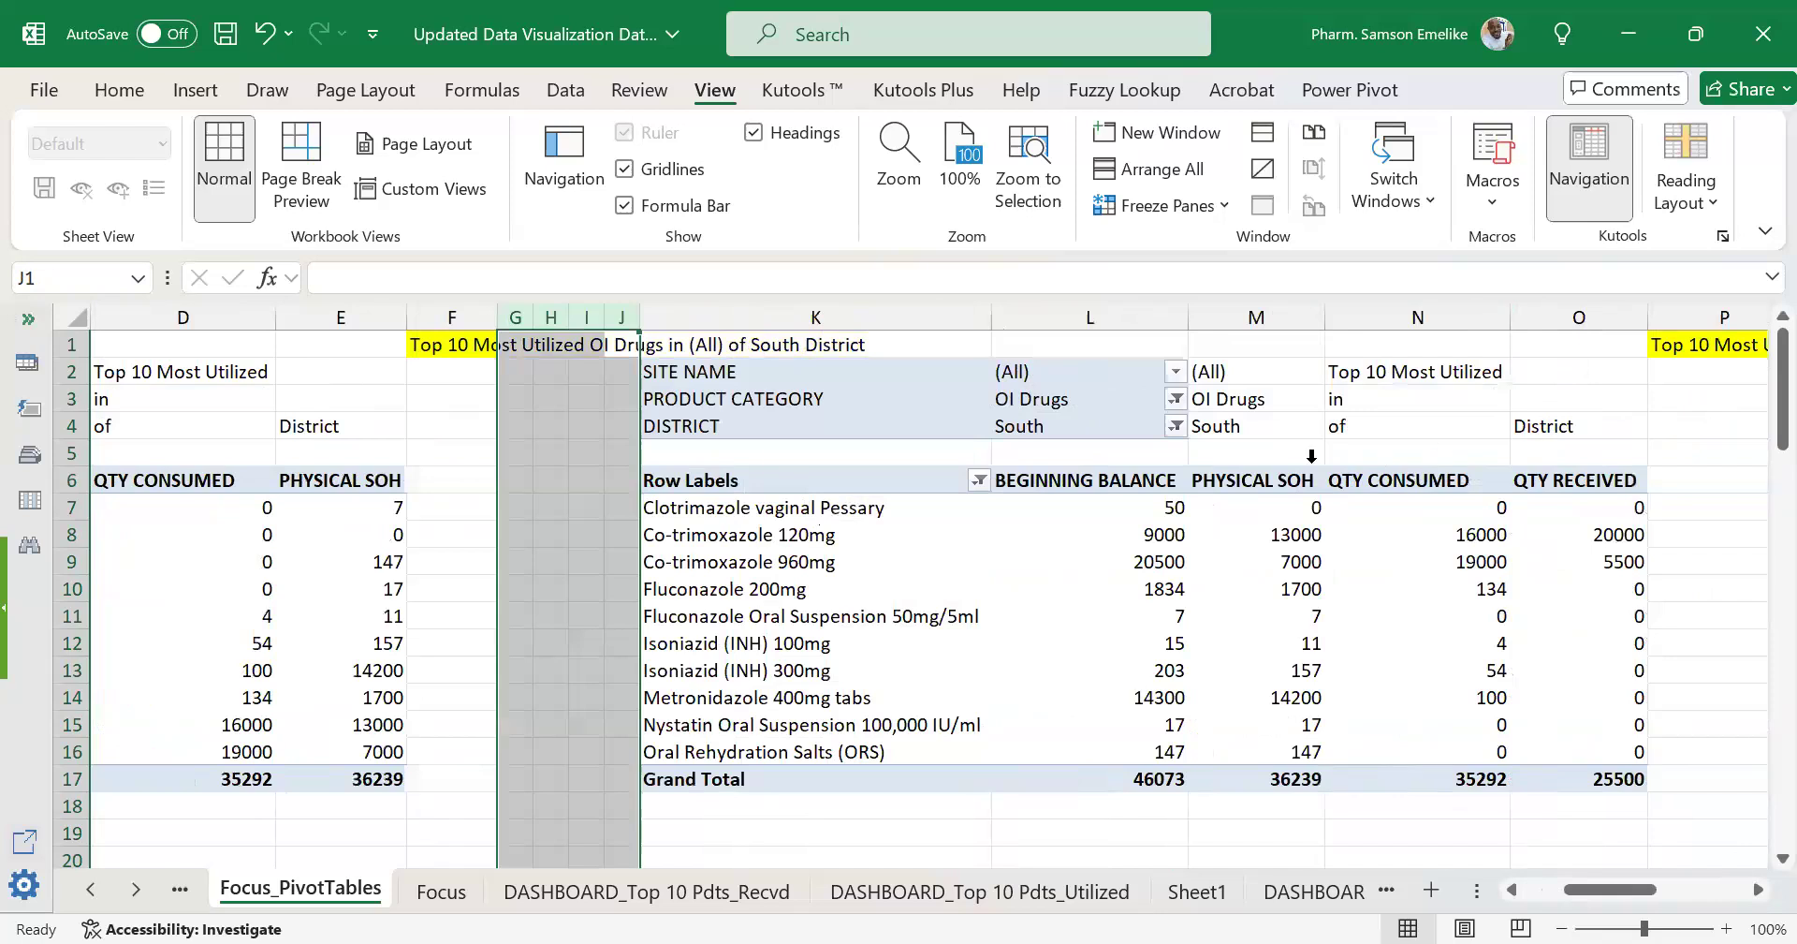
click(979, 481)
key(Return)
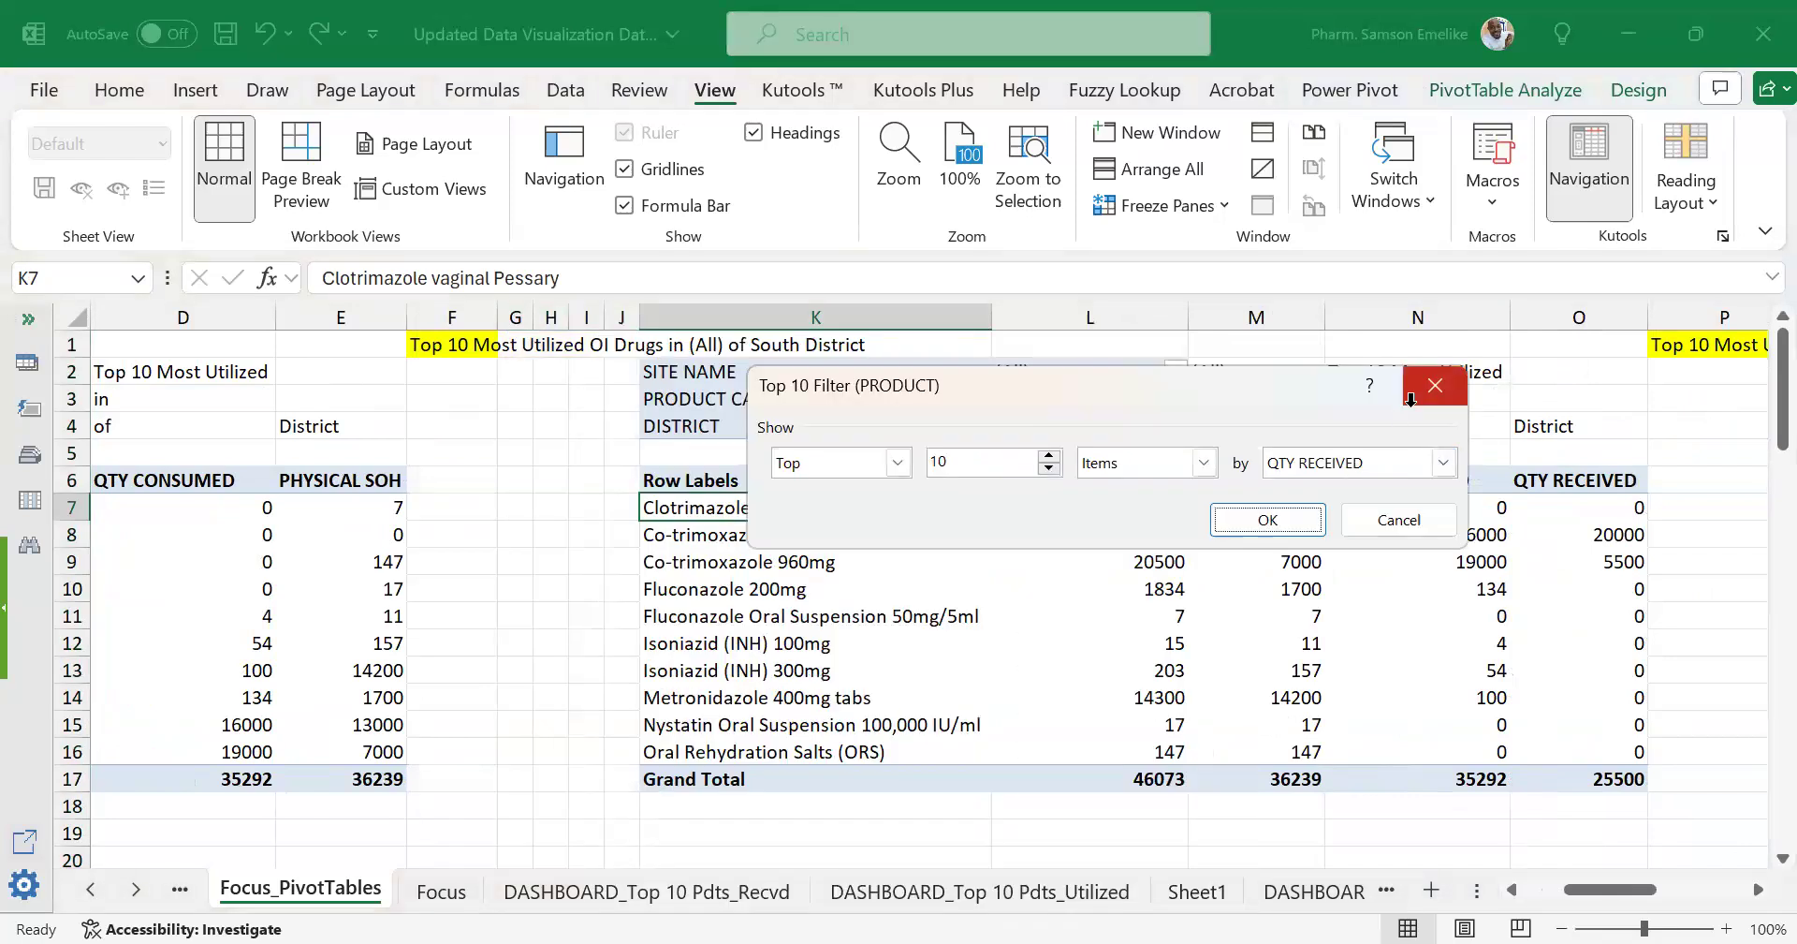
click(1303, 524)
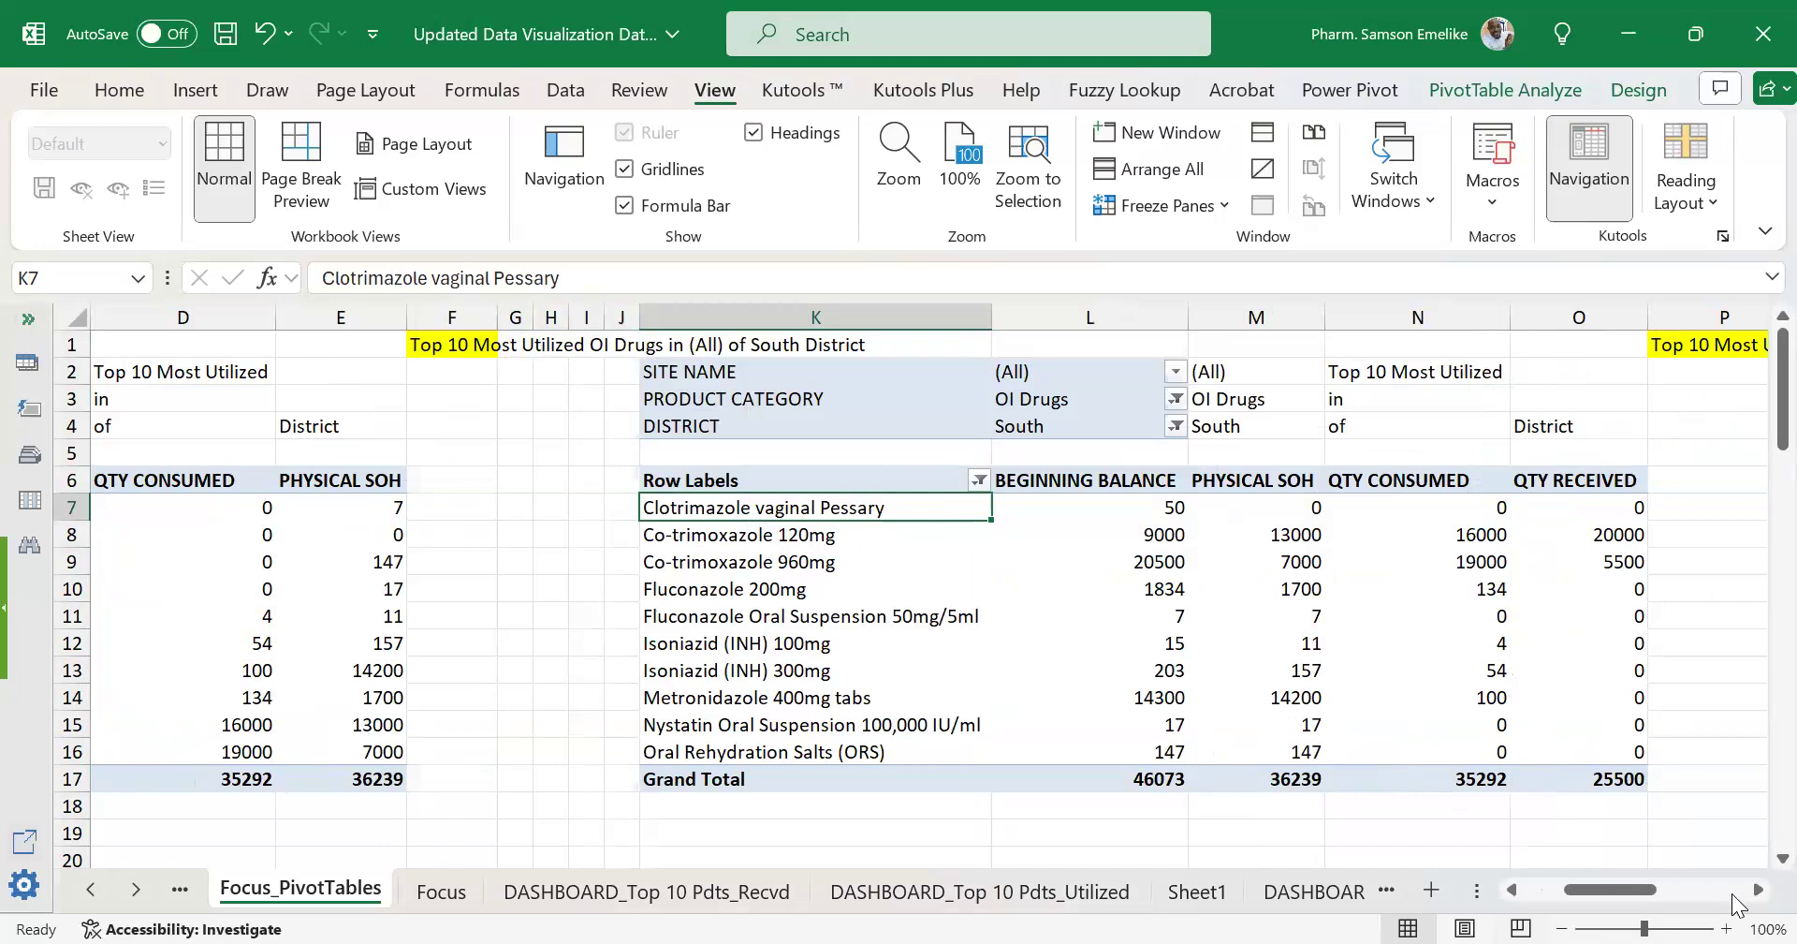
scroll(1052, 713, right, 5)
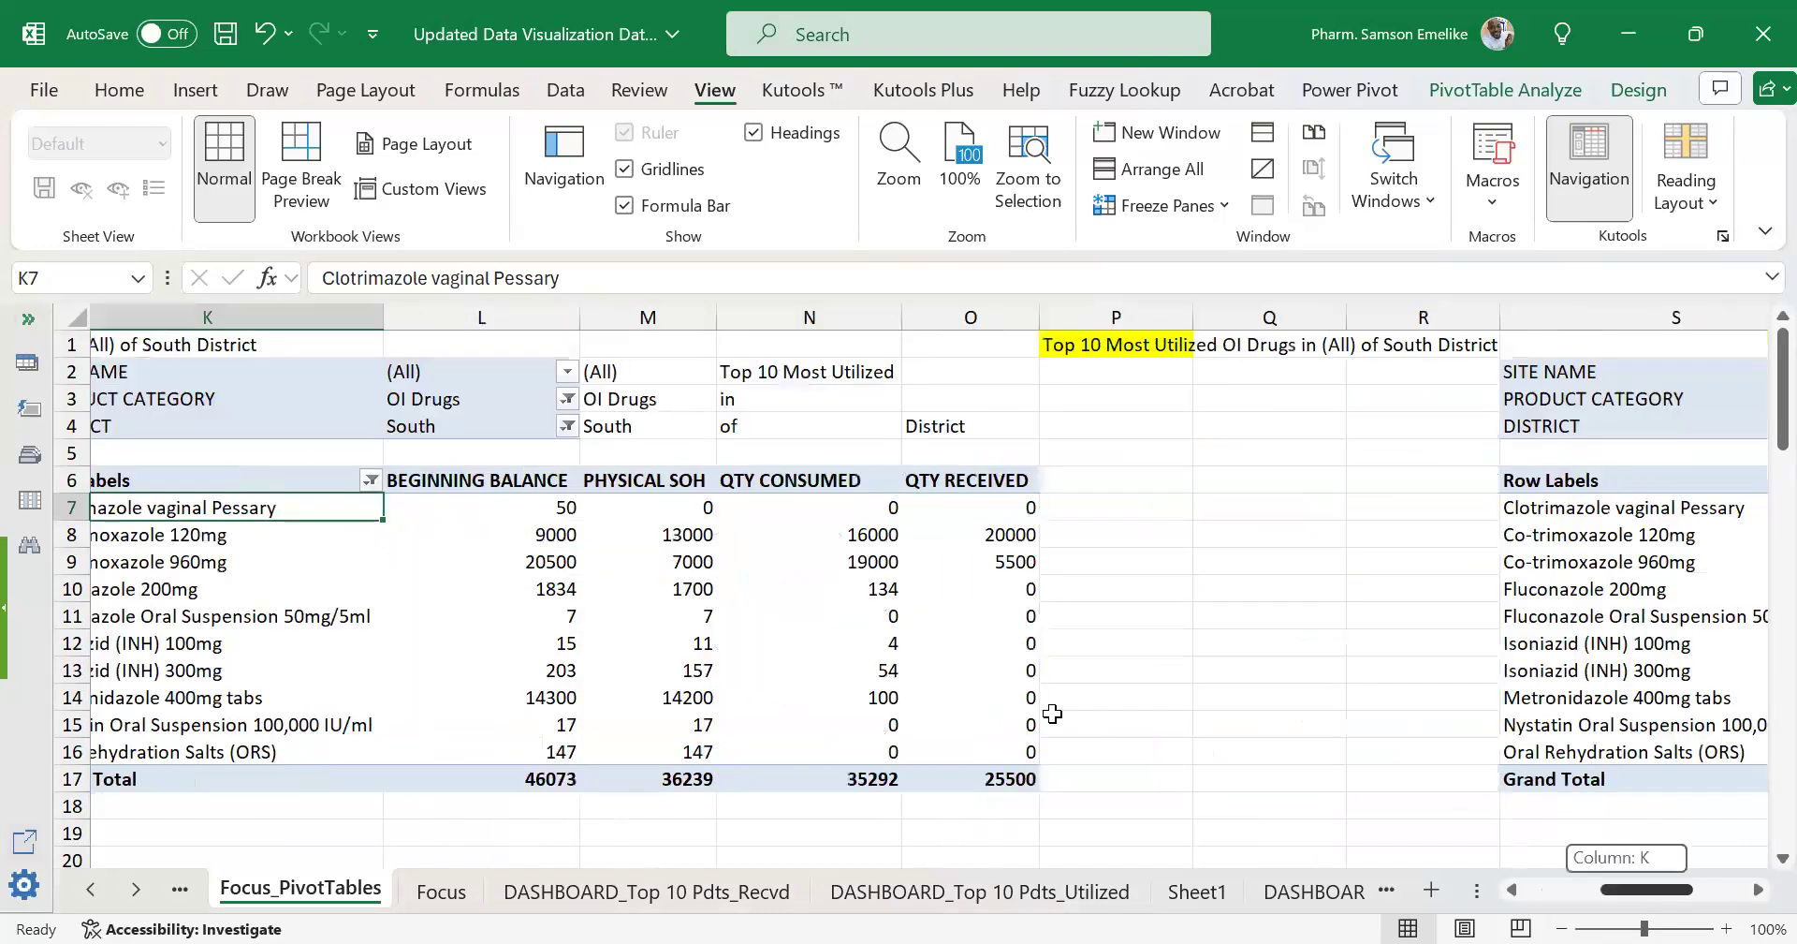
Review the Top 10 product filter settings of the third pivot table, in columns S to W.
scroll(1052, 713, right, 5)
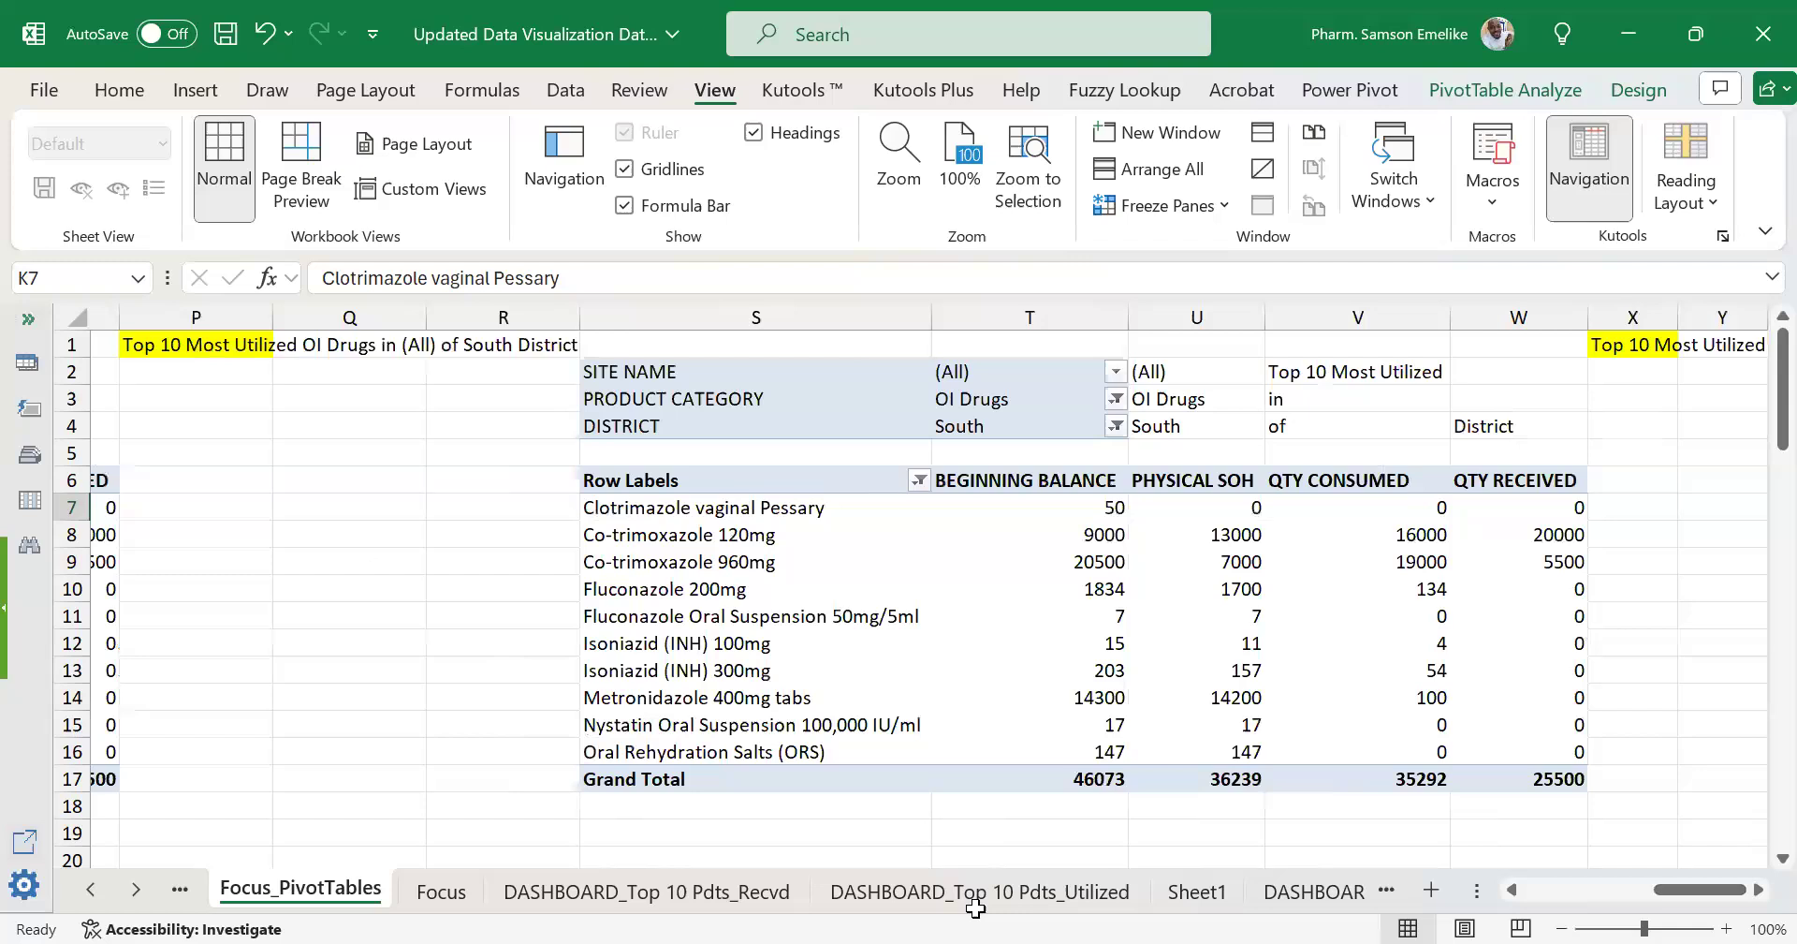
key(ctrl+Right)
key(ctrl+Right)
key(alt+Down)
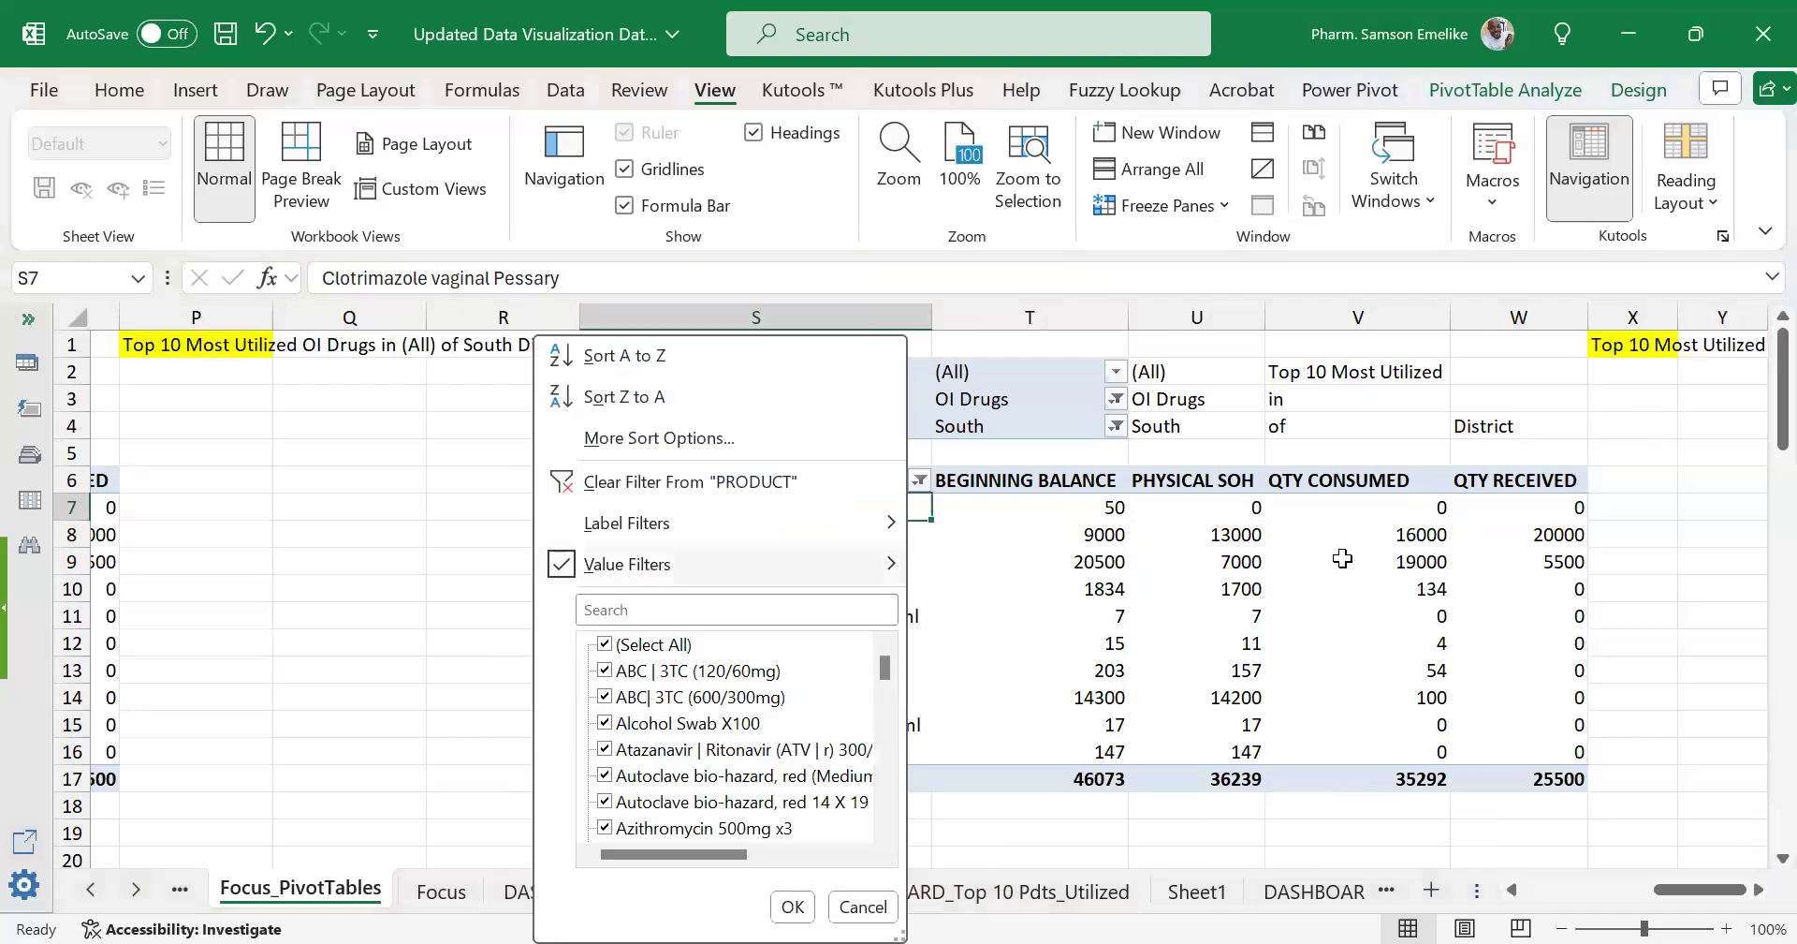
key(Right)
key(t)
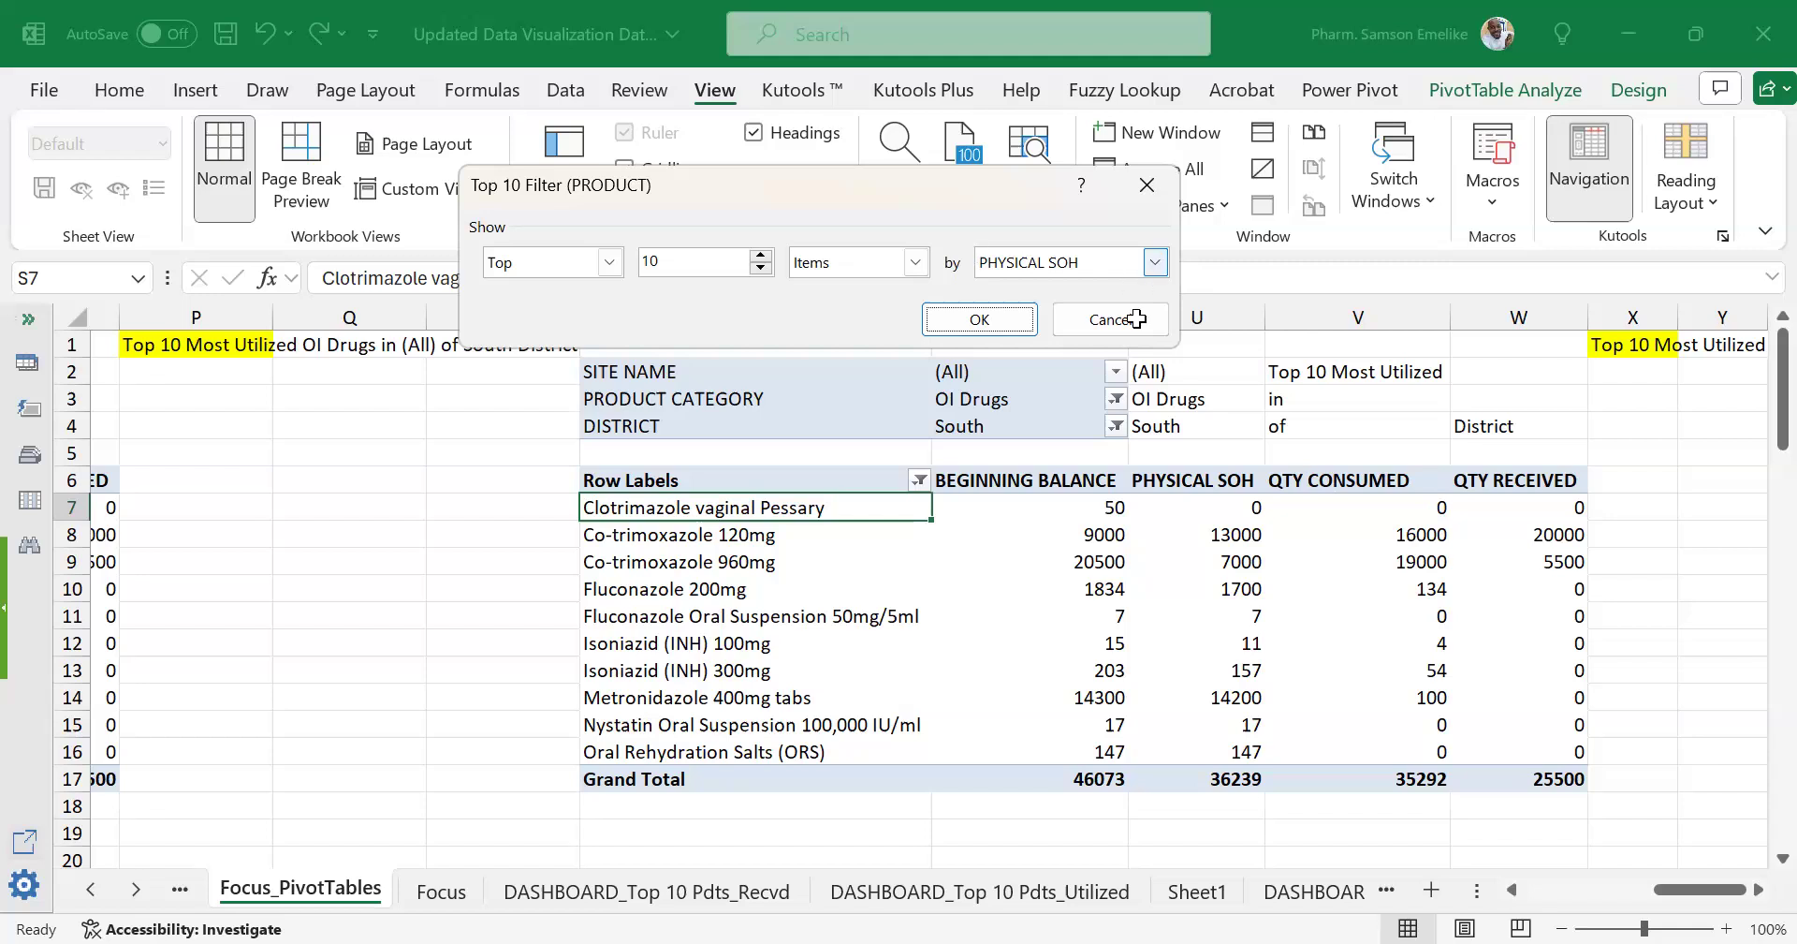
key(Tab)
key(Return)
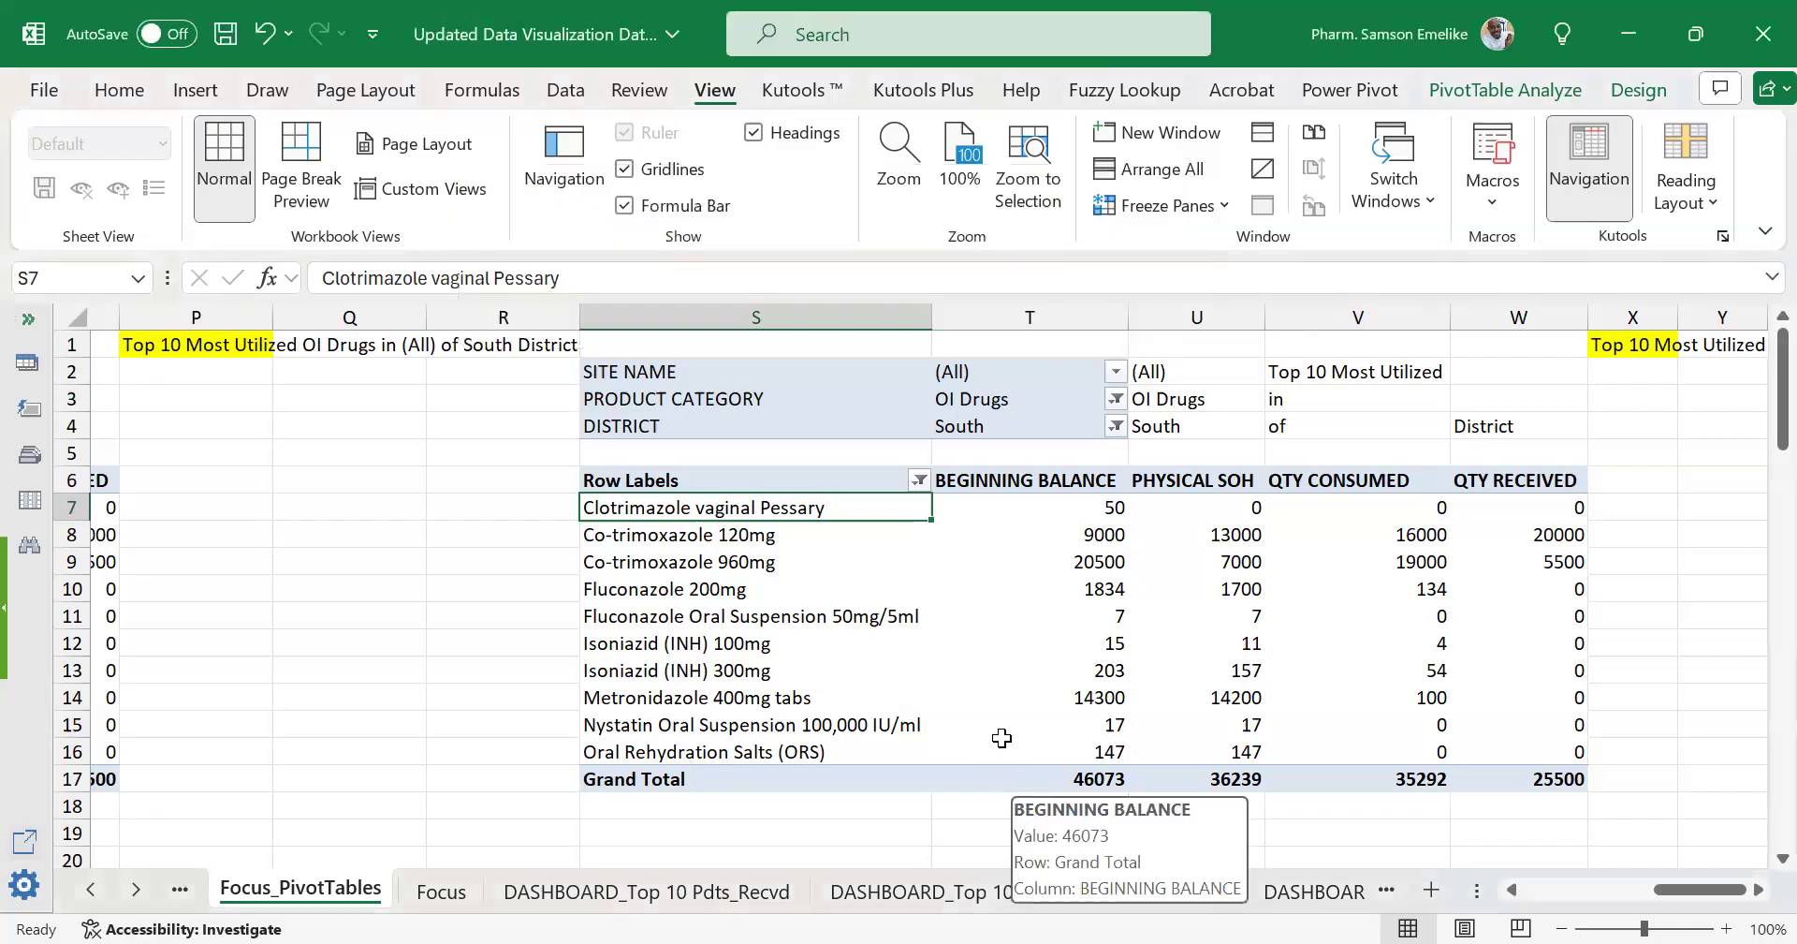
Rename Sheet1 as dashboard_2.
drag(1689, 882, 305, 519)
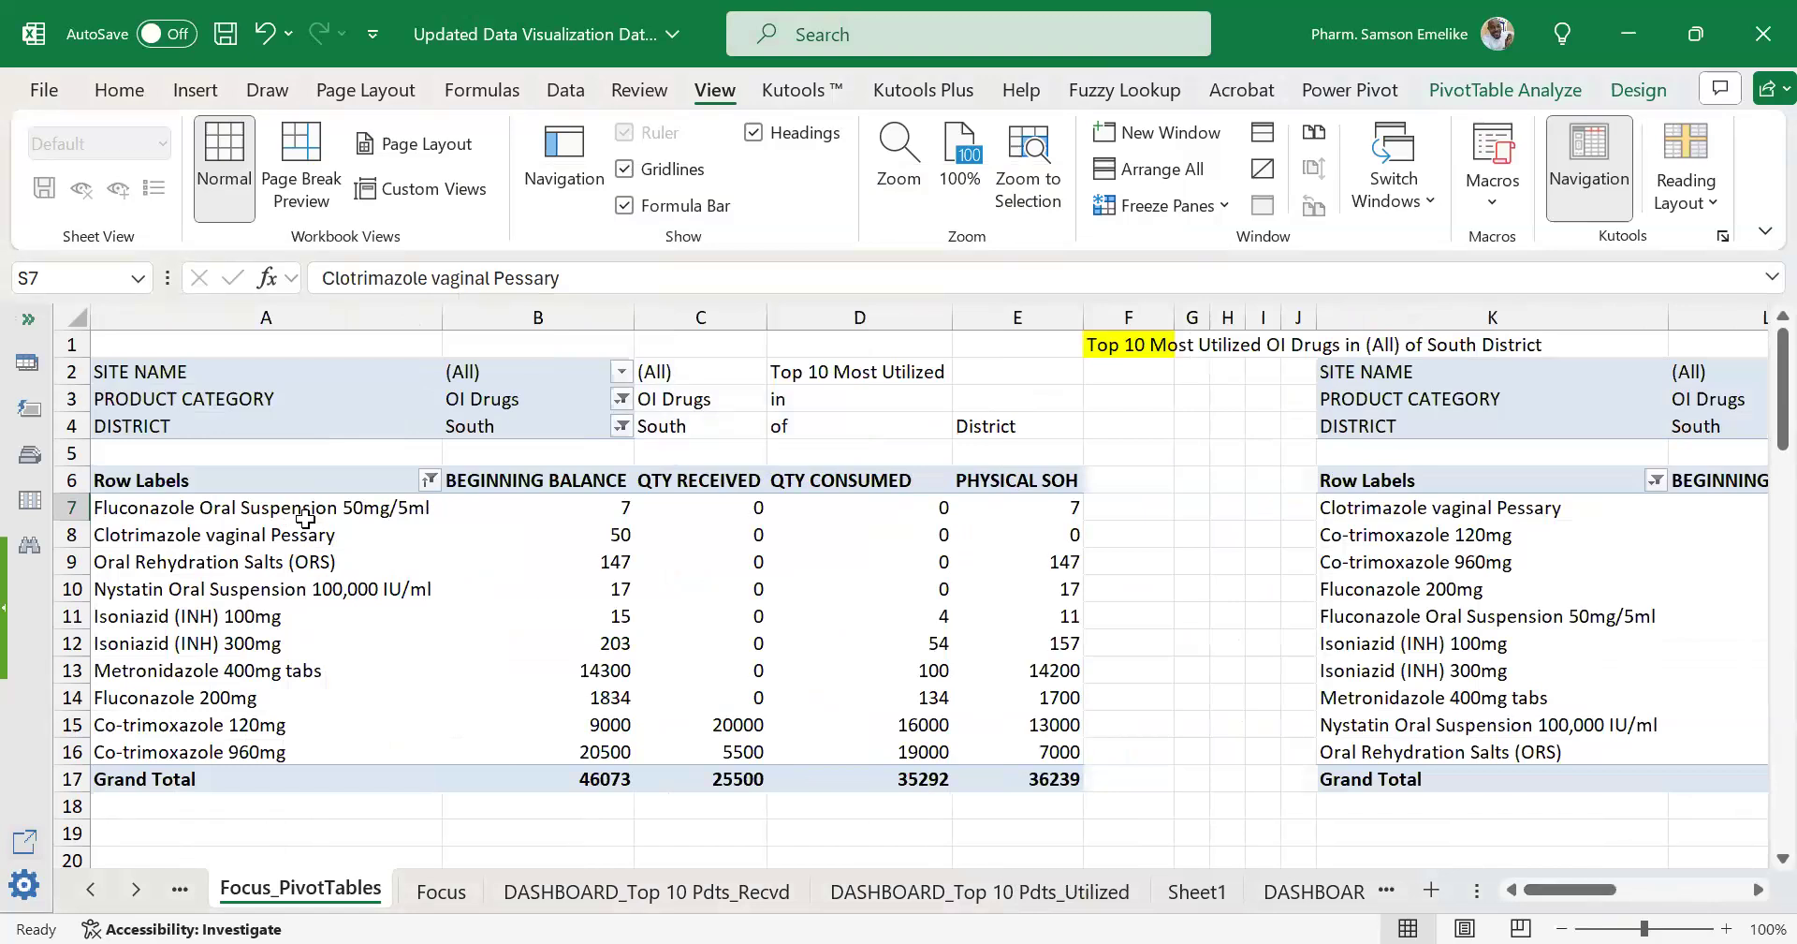
click(1194, 889)
double_click(1194, 889)
text(das)
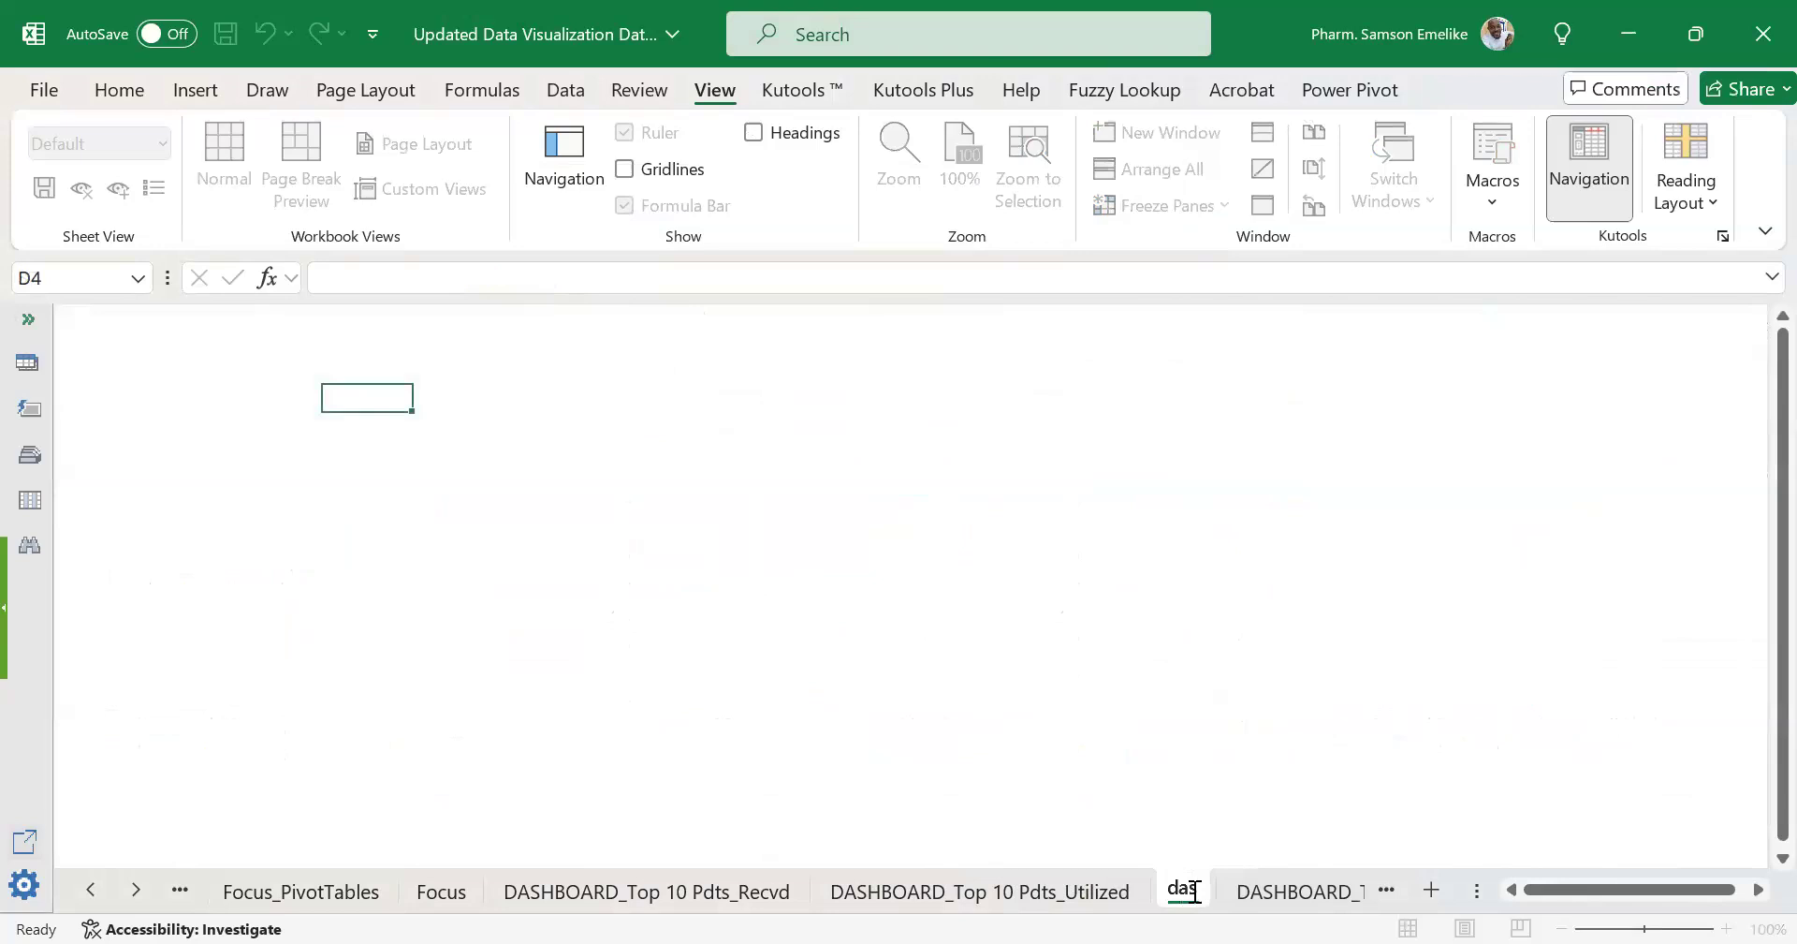
text(hb)
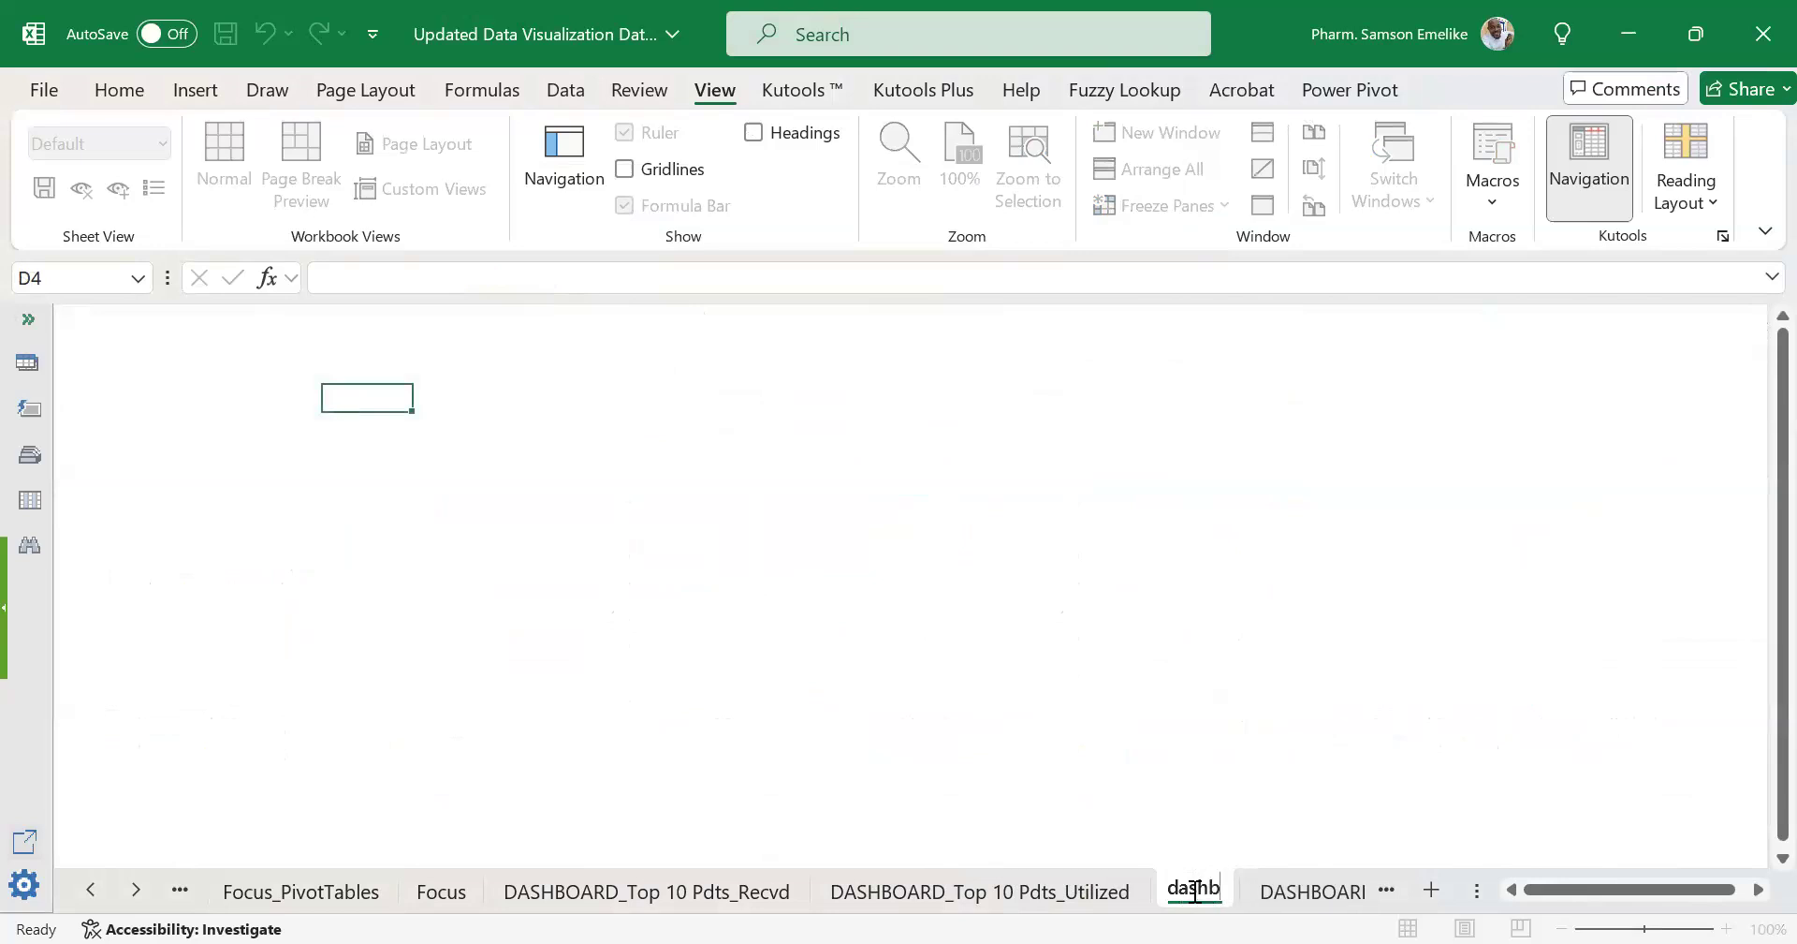
text(oard_2)
key(Return)
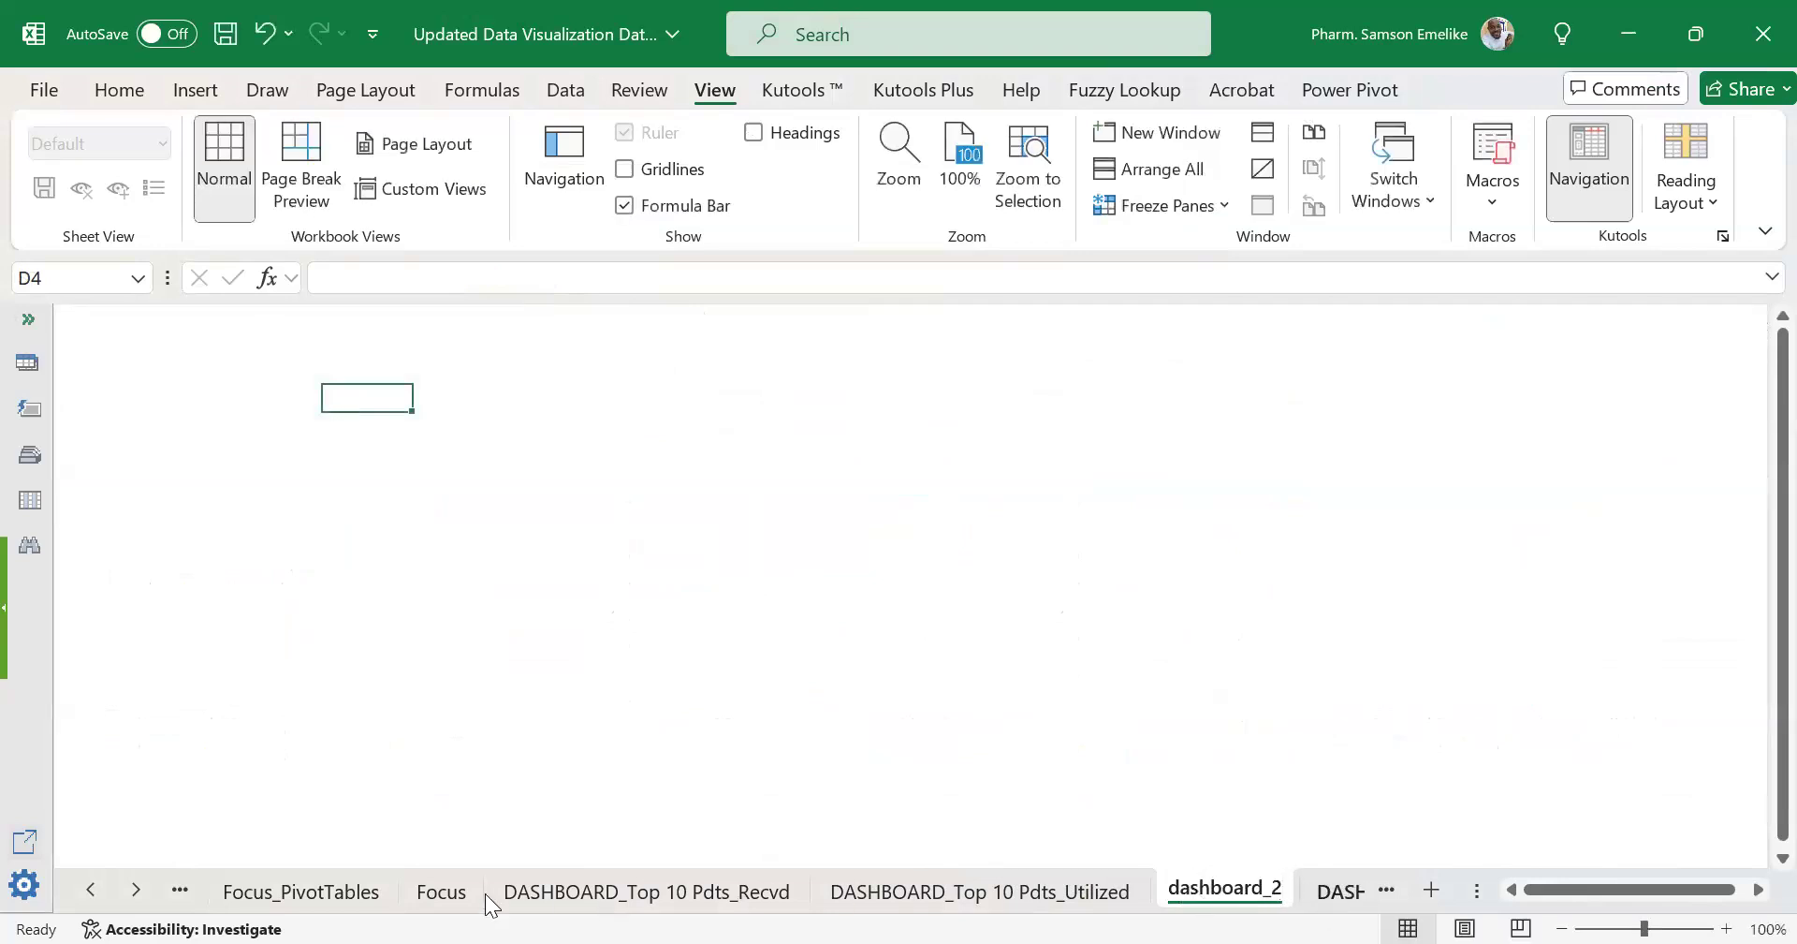
Insert a stacked column PivotChart from the first pivot table on the Focus_PivotTables sheet.
click(297, 894)
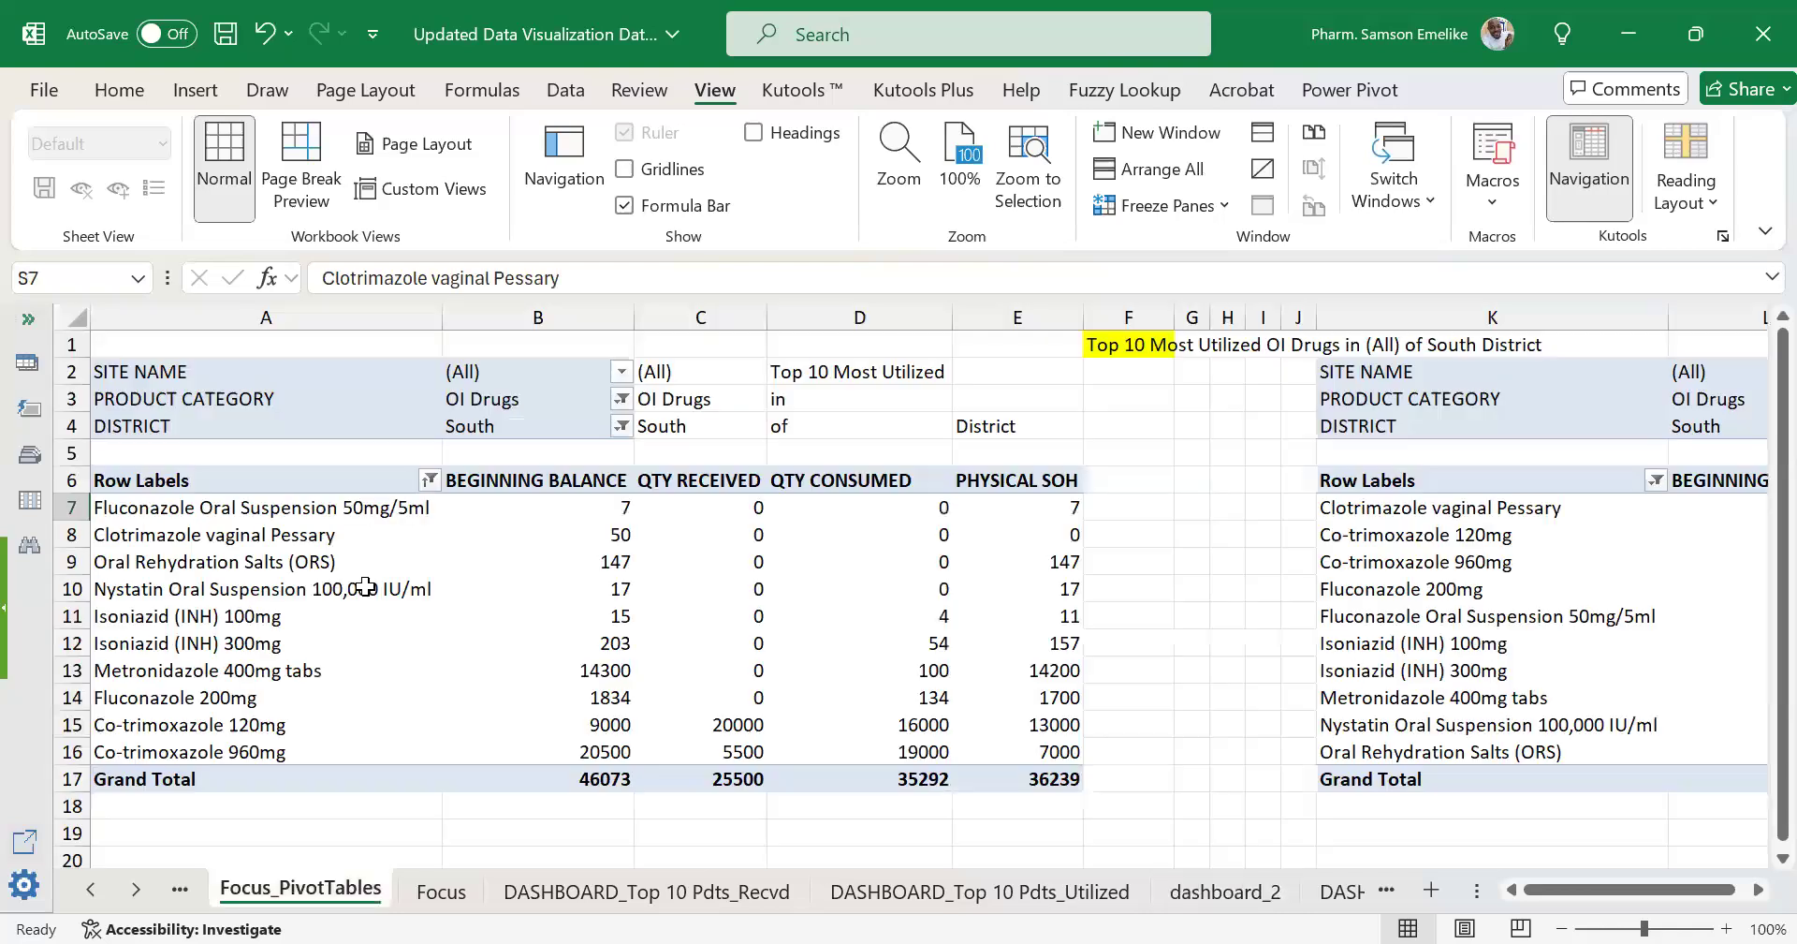
click(365, 587)
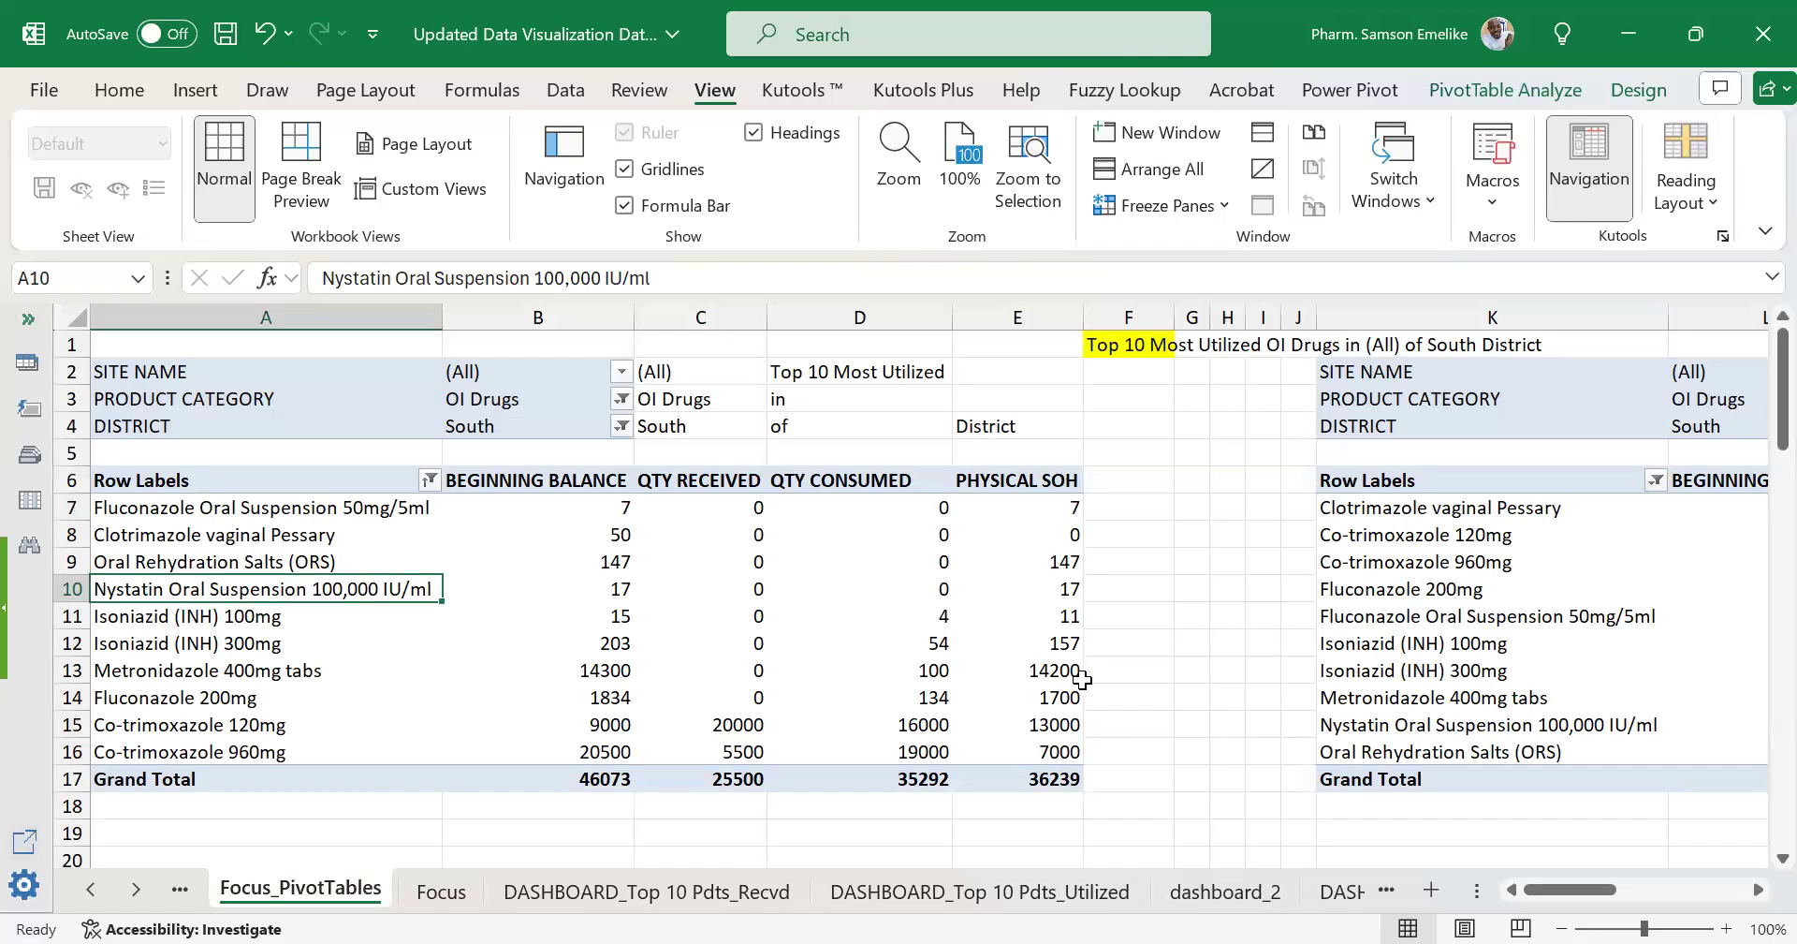
mouse_move(1082, 678)
click(195, 90)
click(591, 172)
click(791, 202)
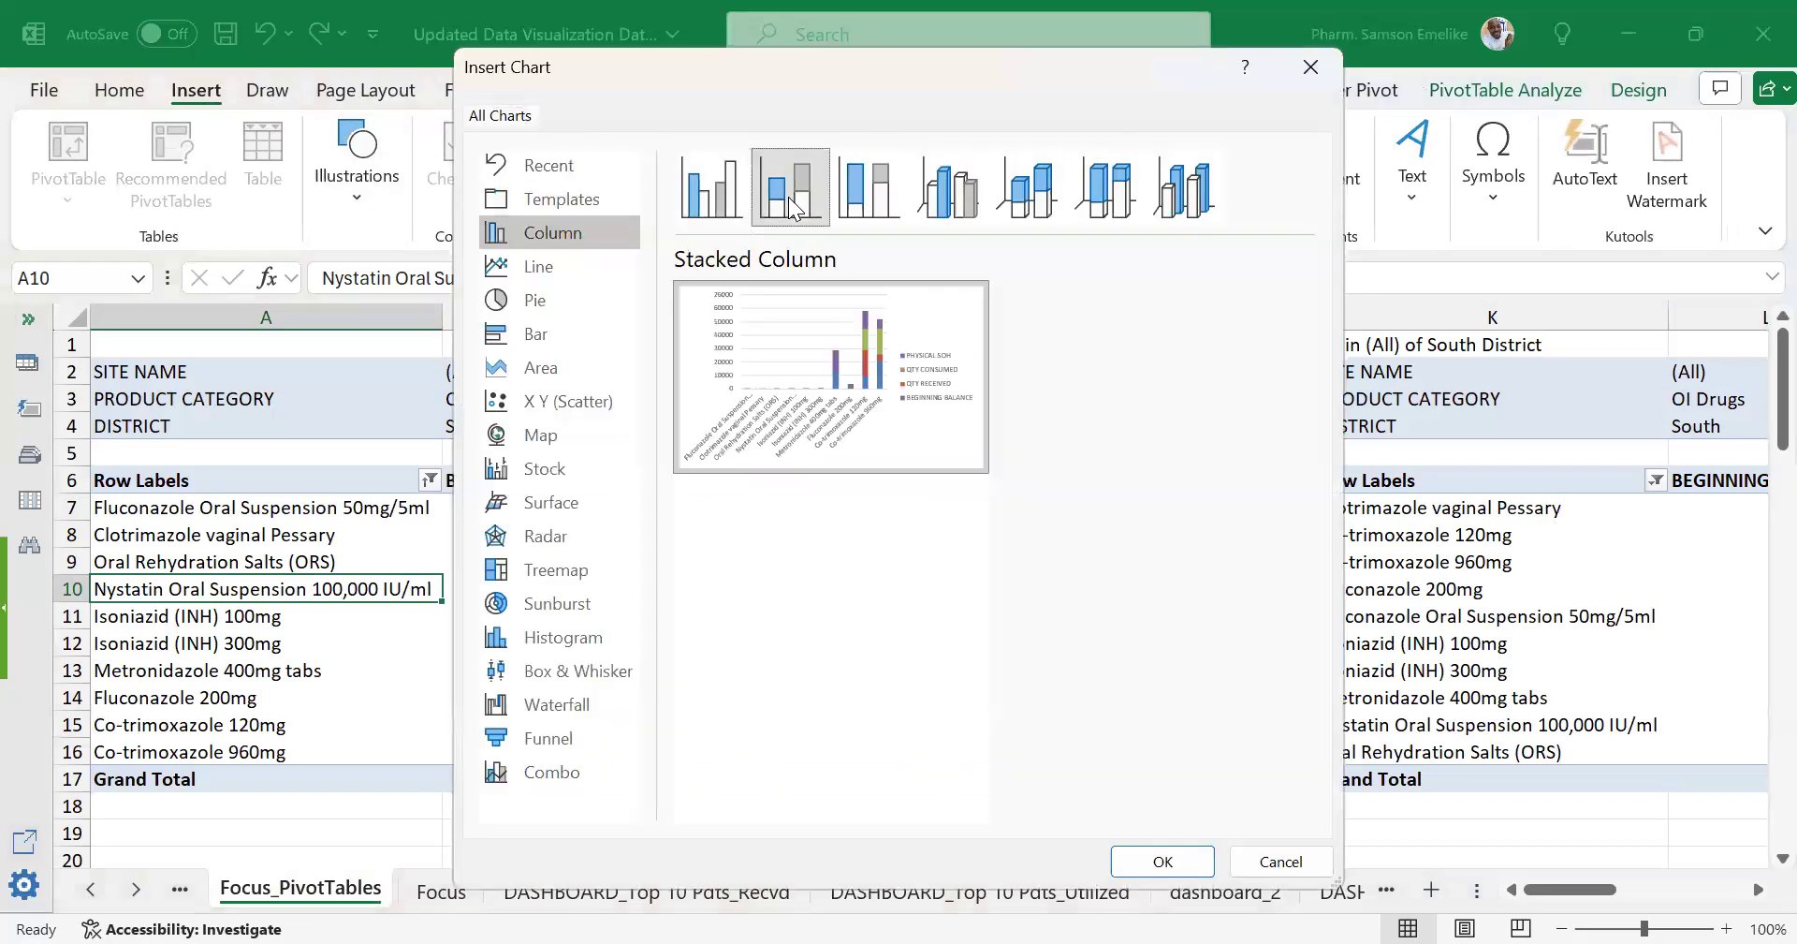
click(1199, 863)
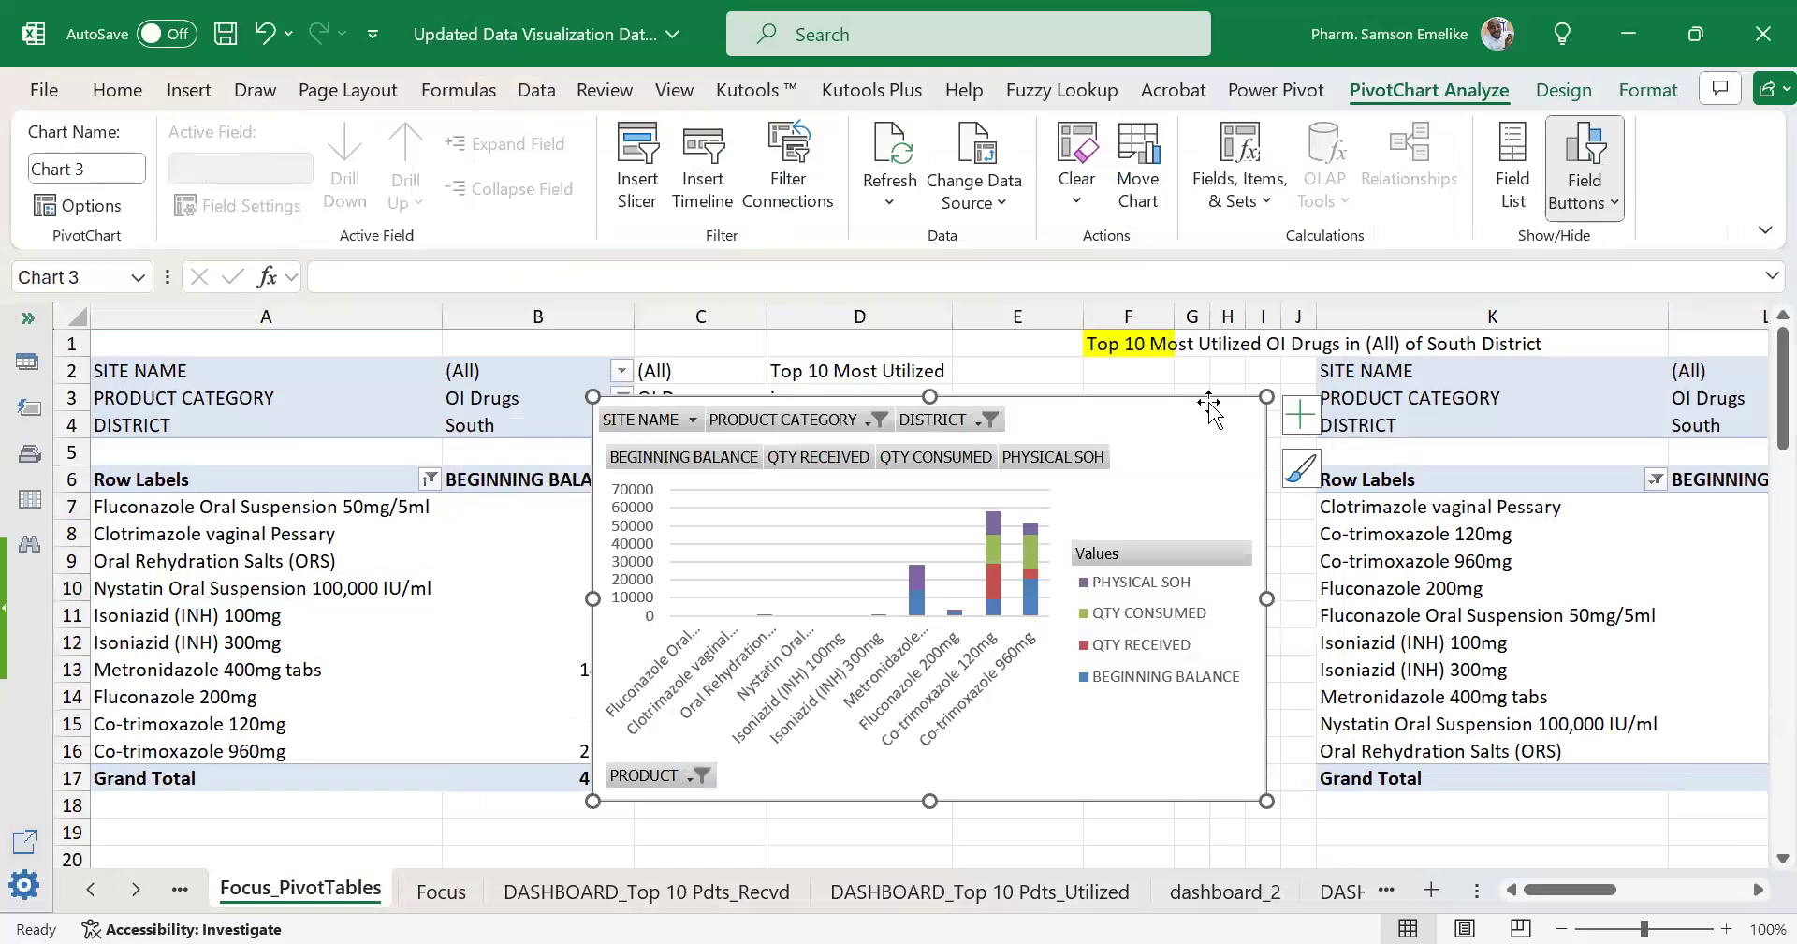
Place the chart's legend at the bottom and hide all field buttons on the chart.
drag(943, 464, 580, 512)
click(937, 461)
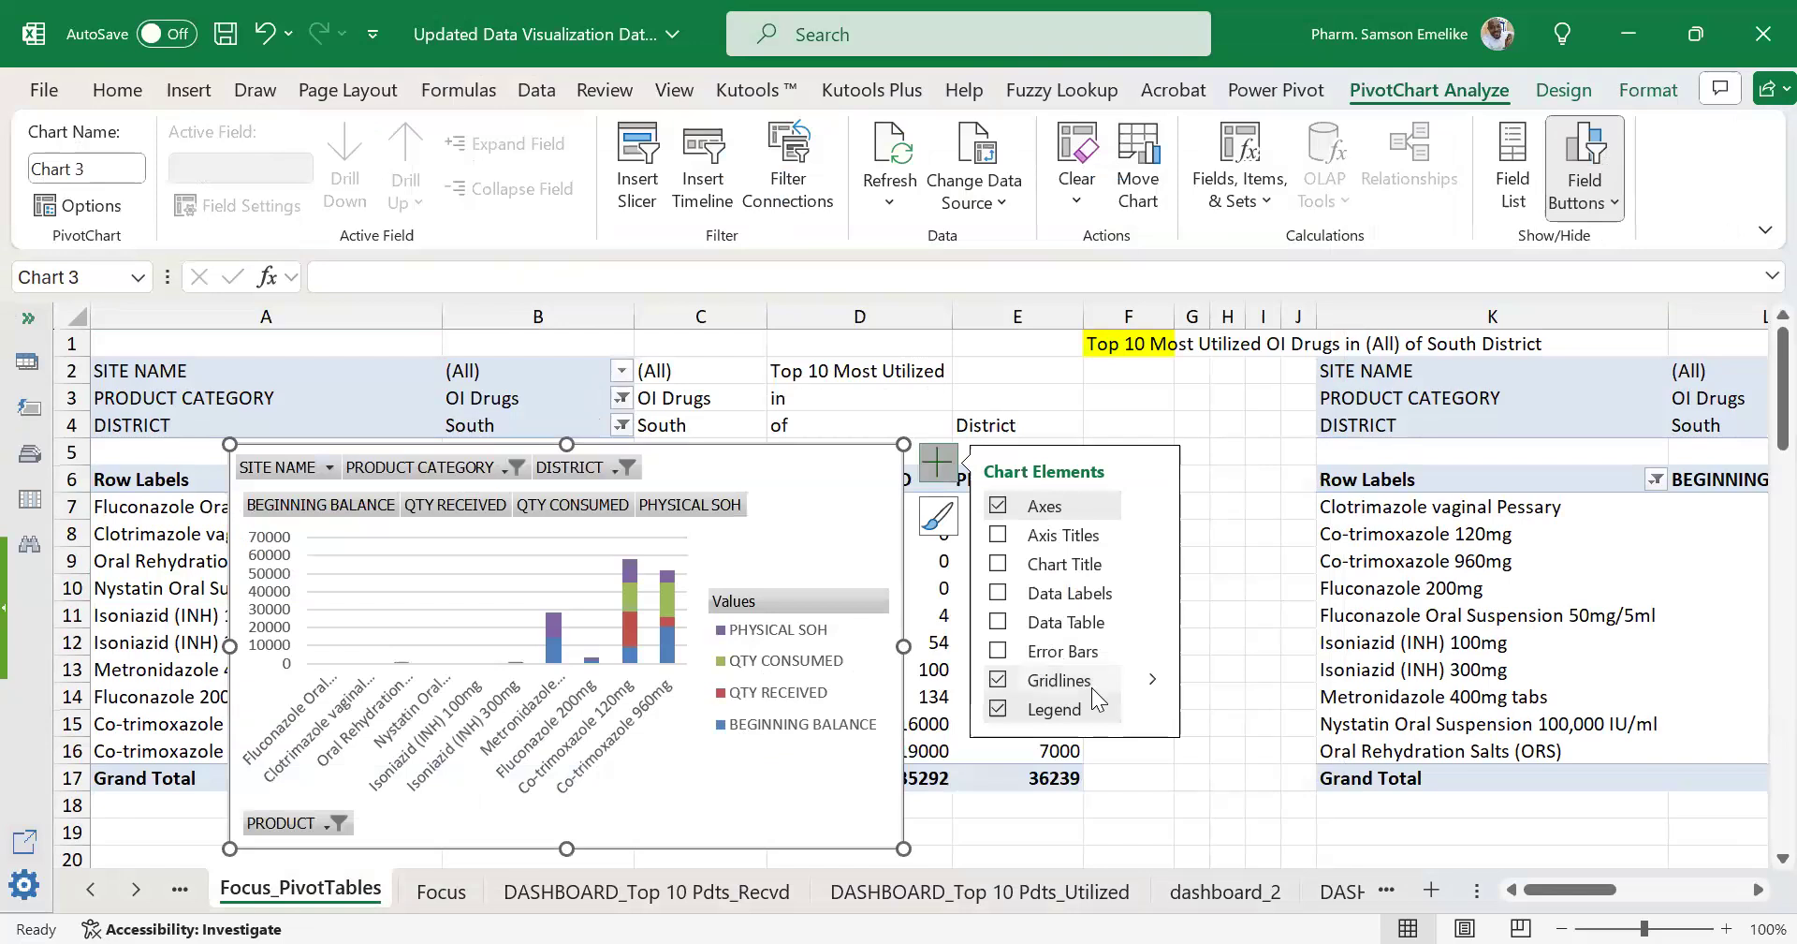
mouse_move(1153, 708)
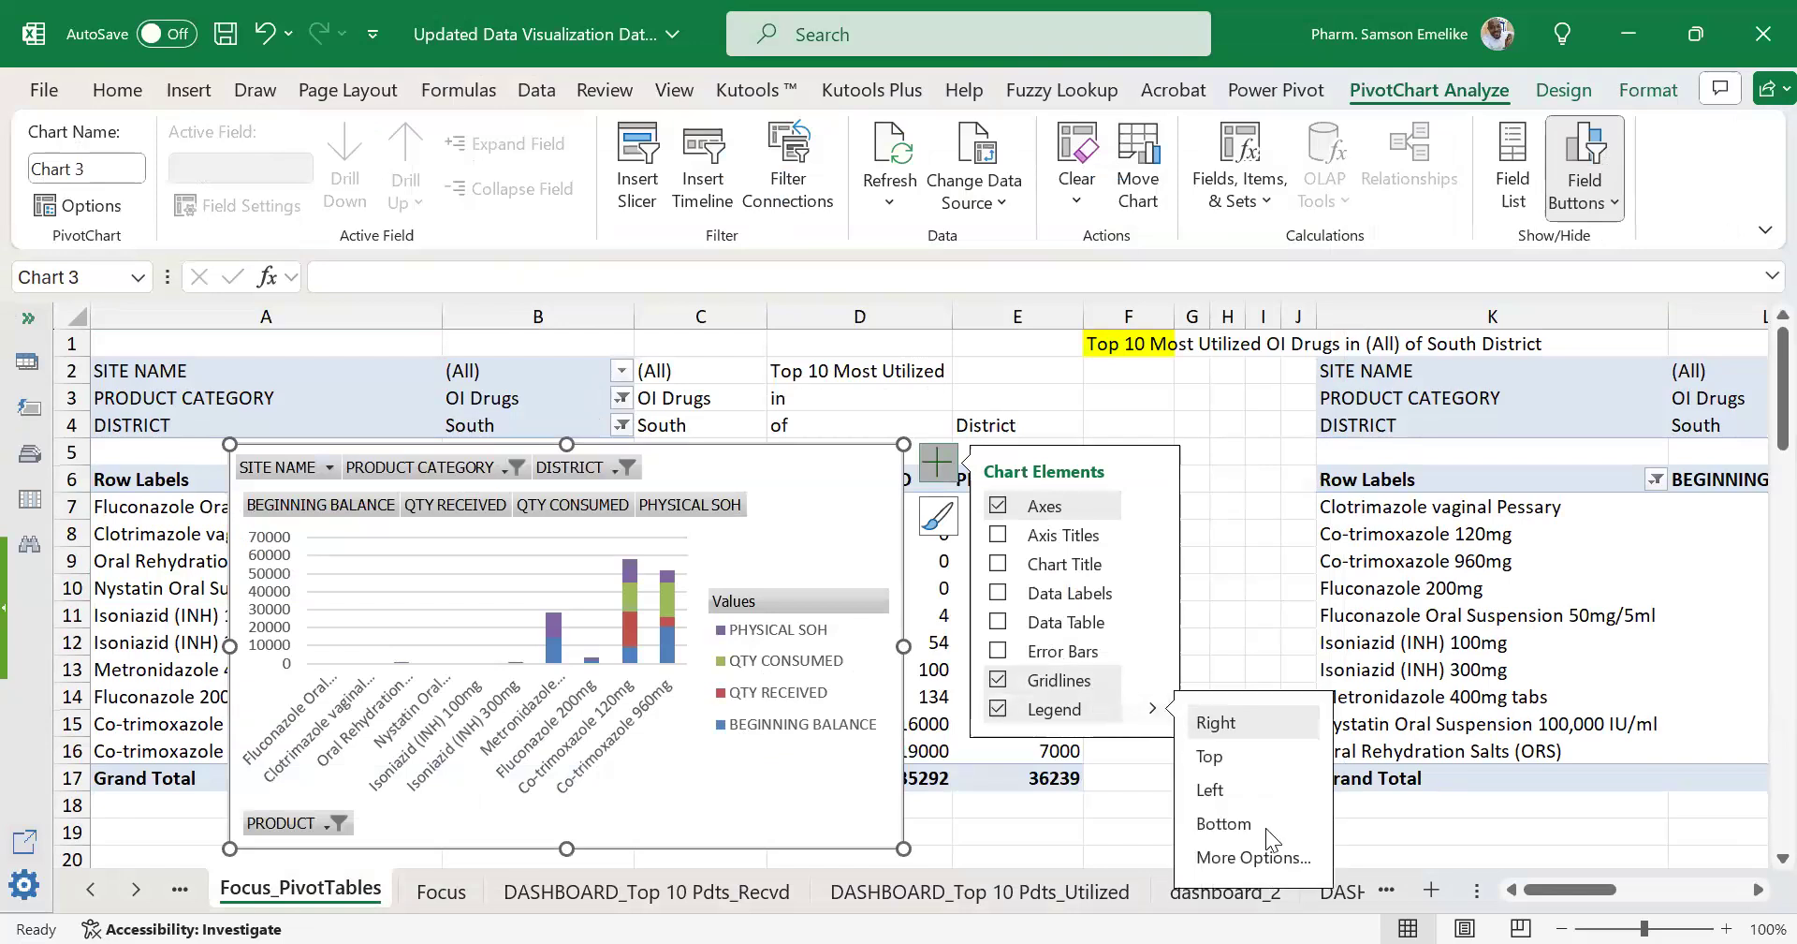
click(1251, 828)
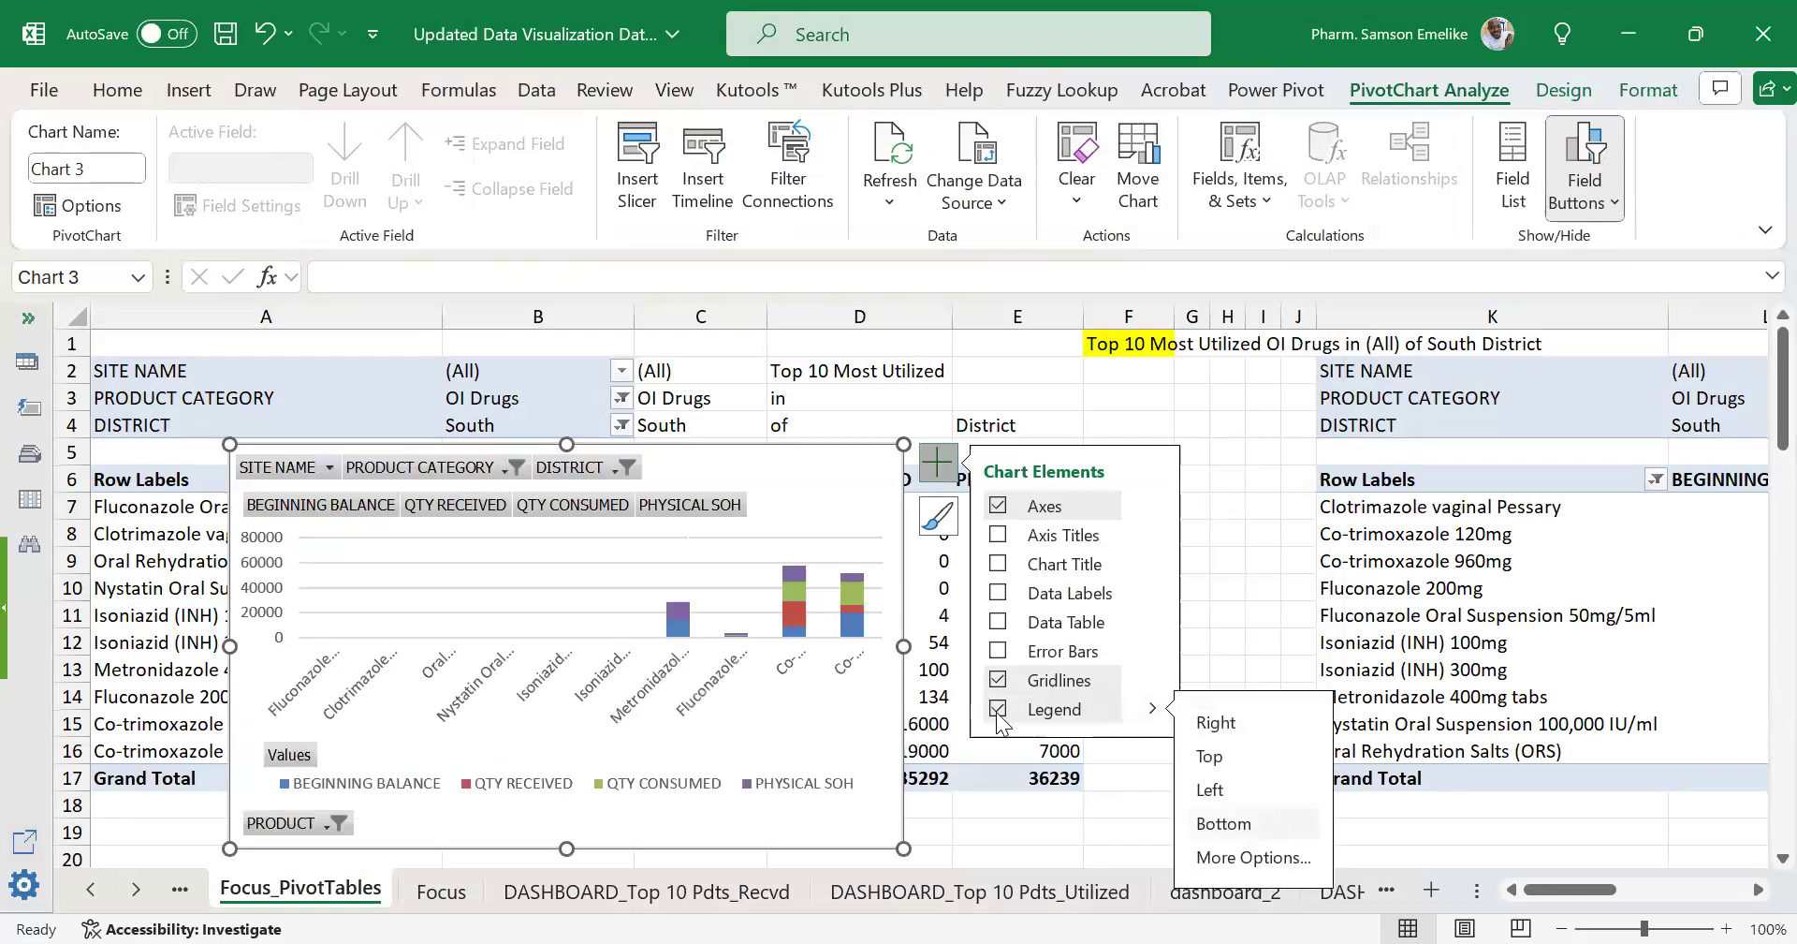
right_click(553, 503)
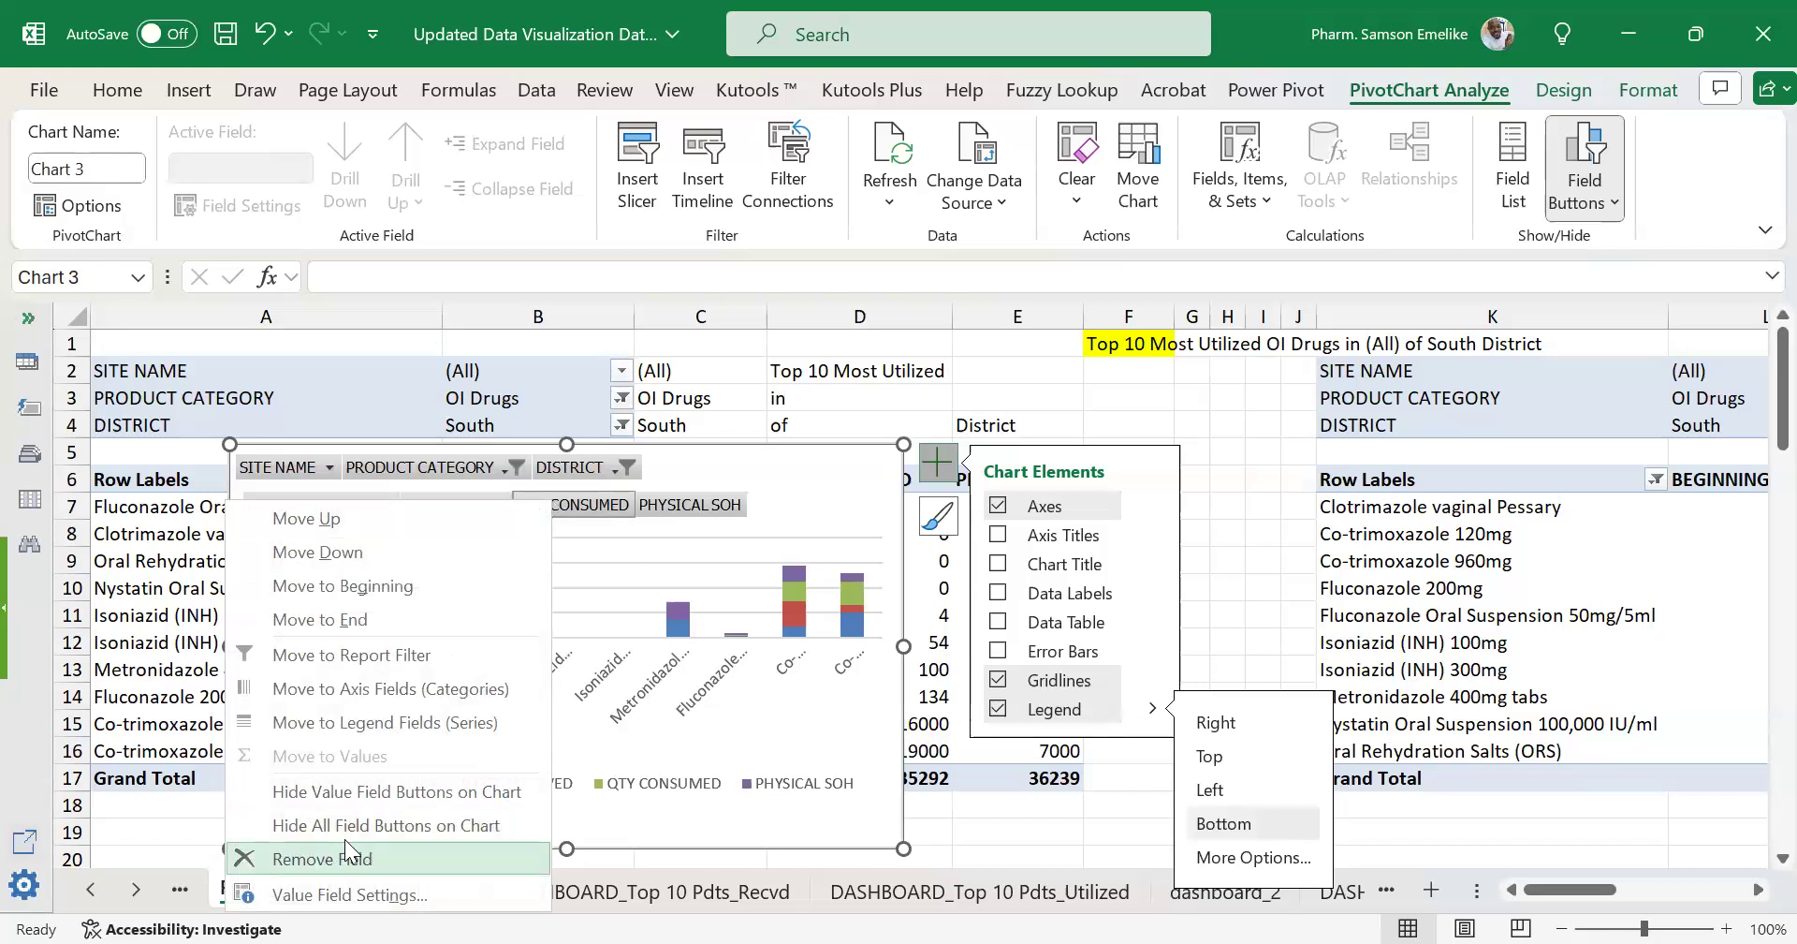
click(412, 828)
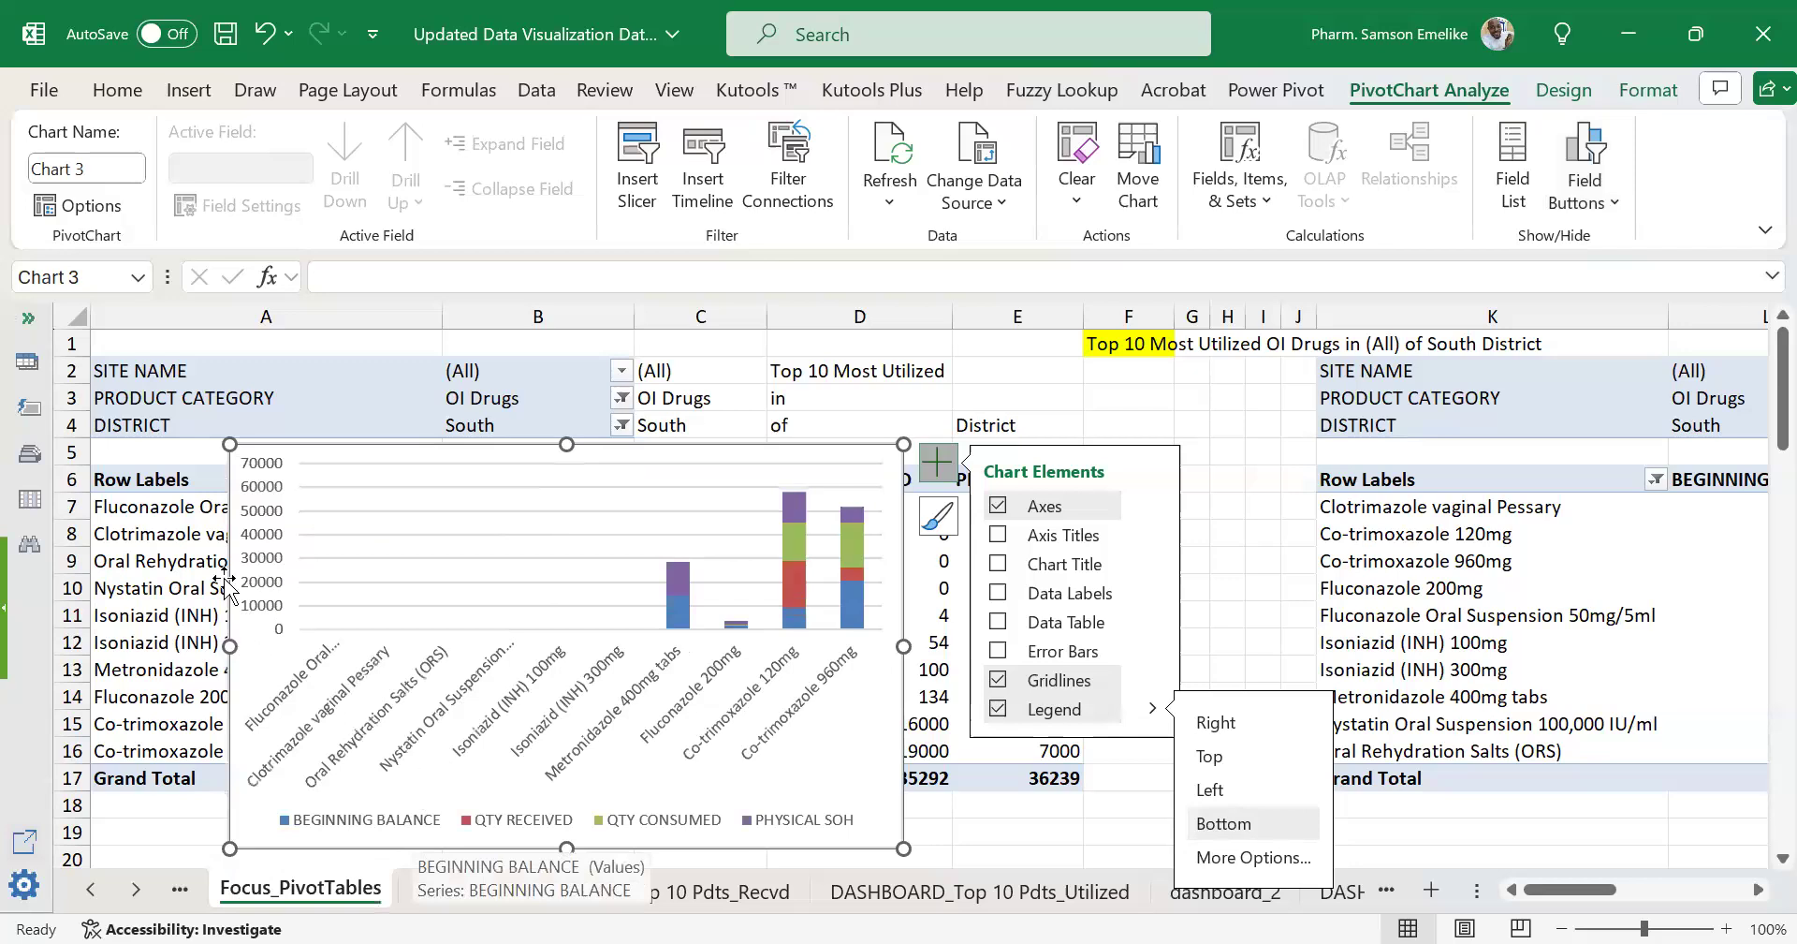
Set the vertical axis display units to Thousands and widen the chart slightly on its left side.
click(261, 493)
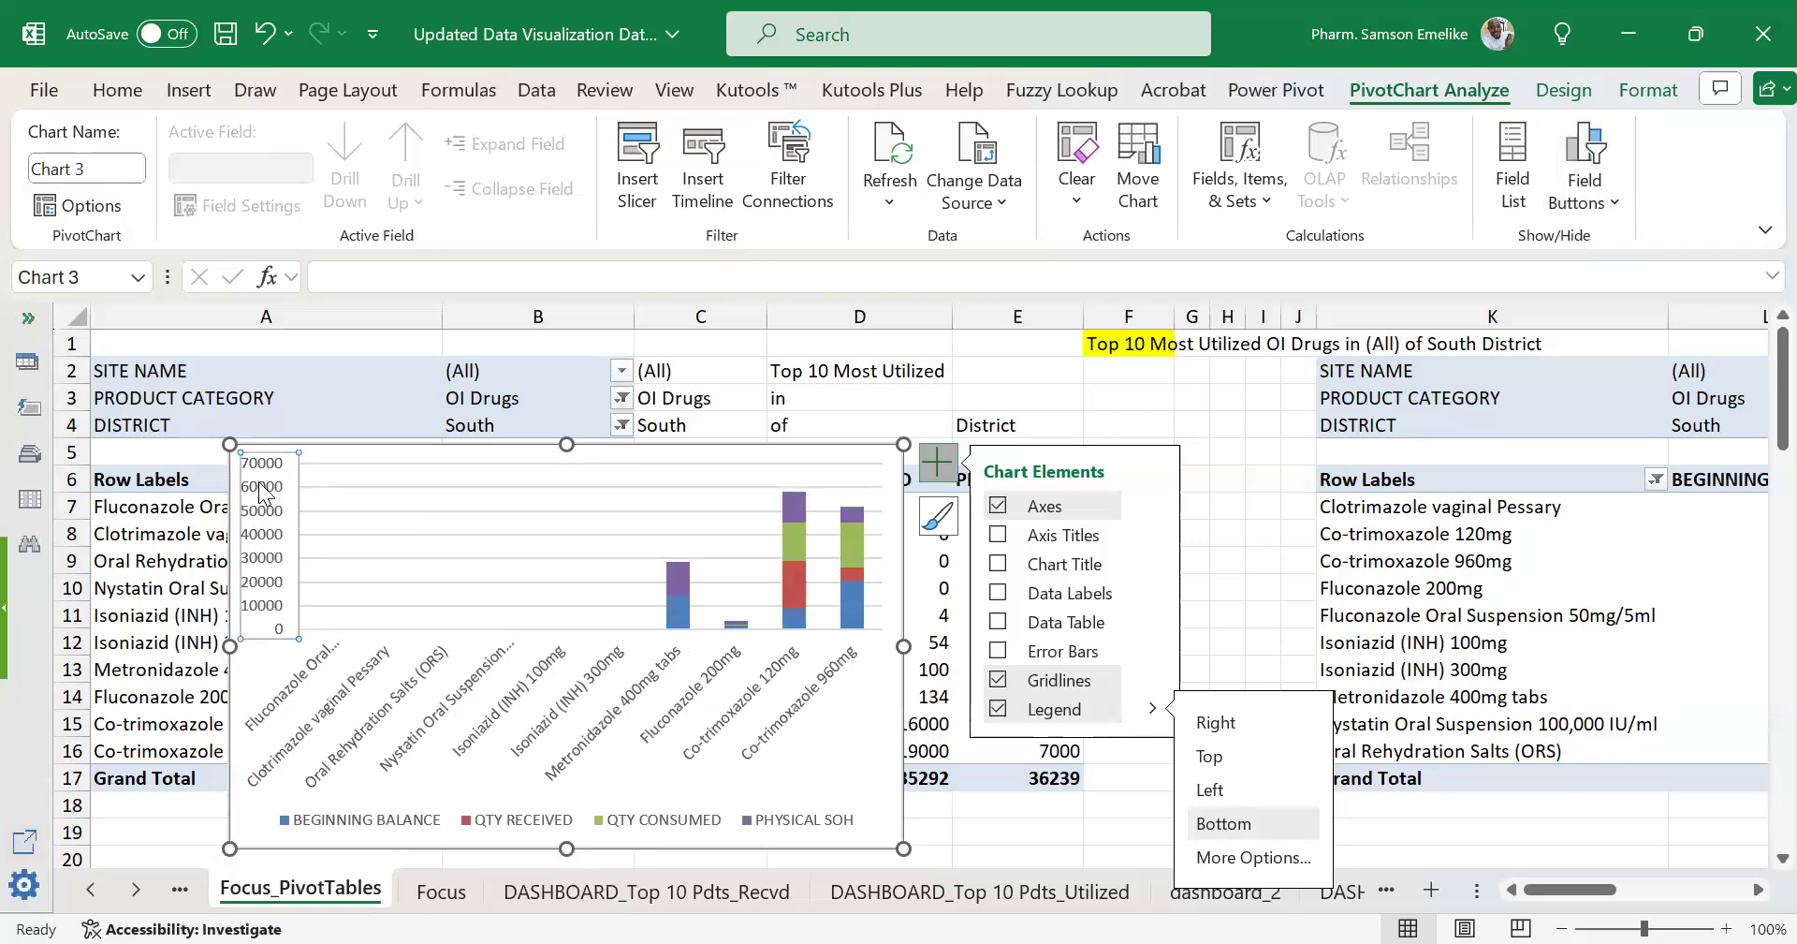
right_click(261, 493)
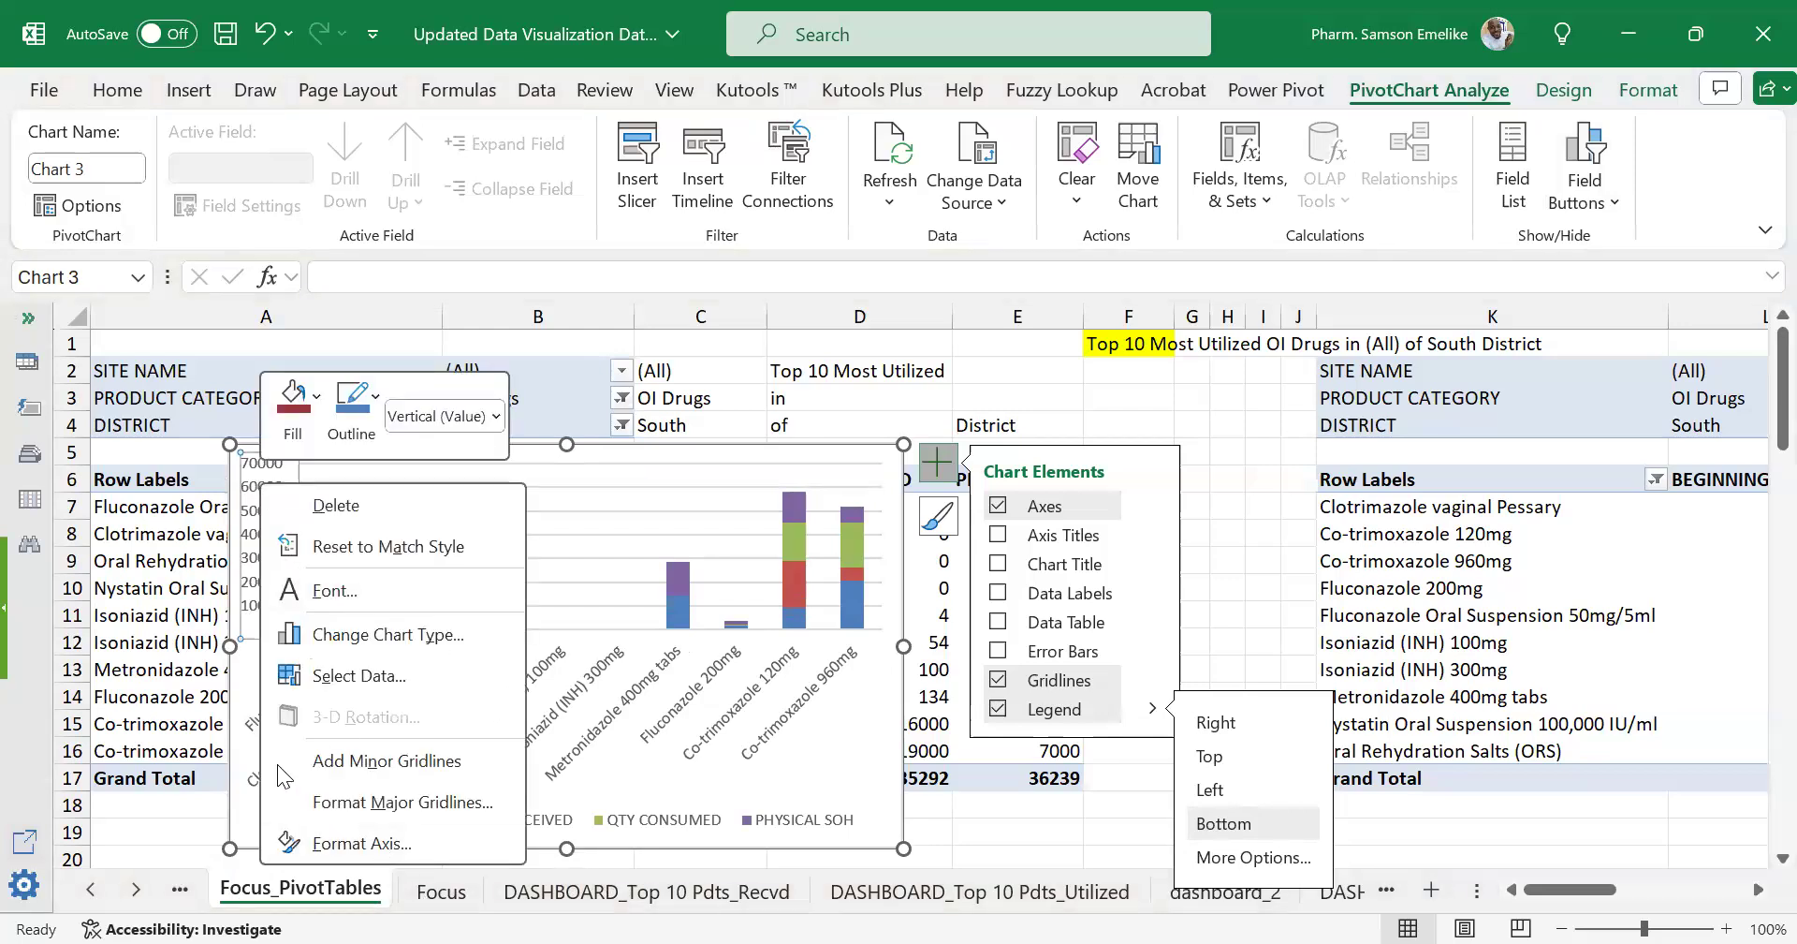
click(377, 842)
scroll(349, 770, down, 3)
click(348, 769)
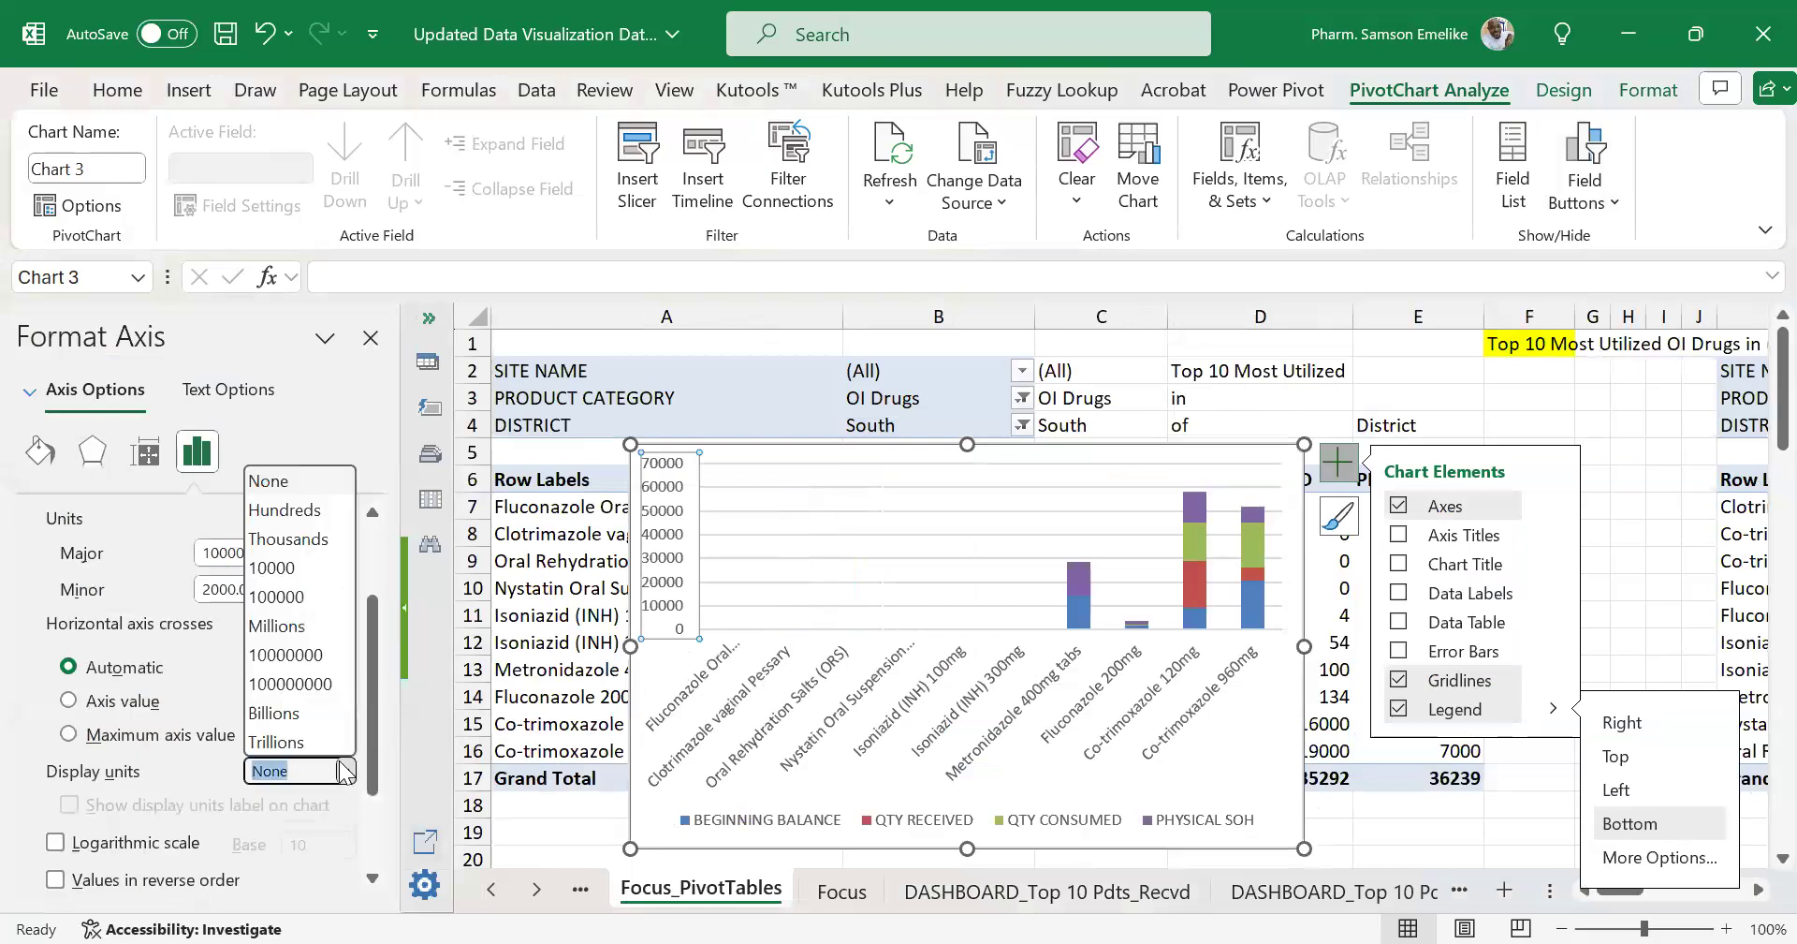
click(271, 541)
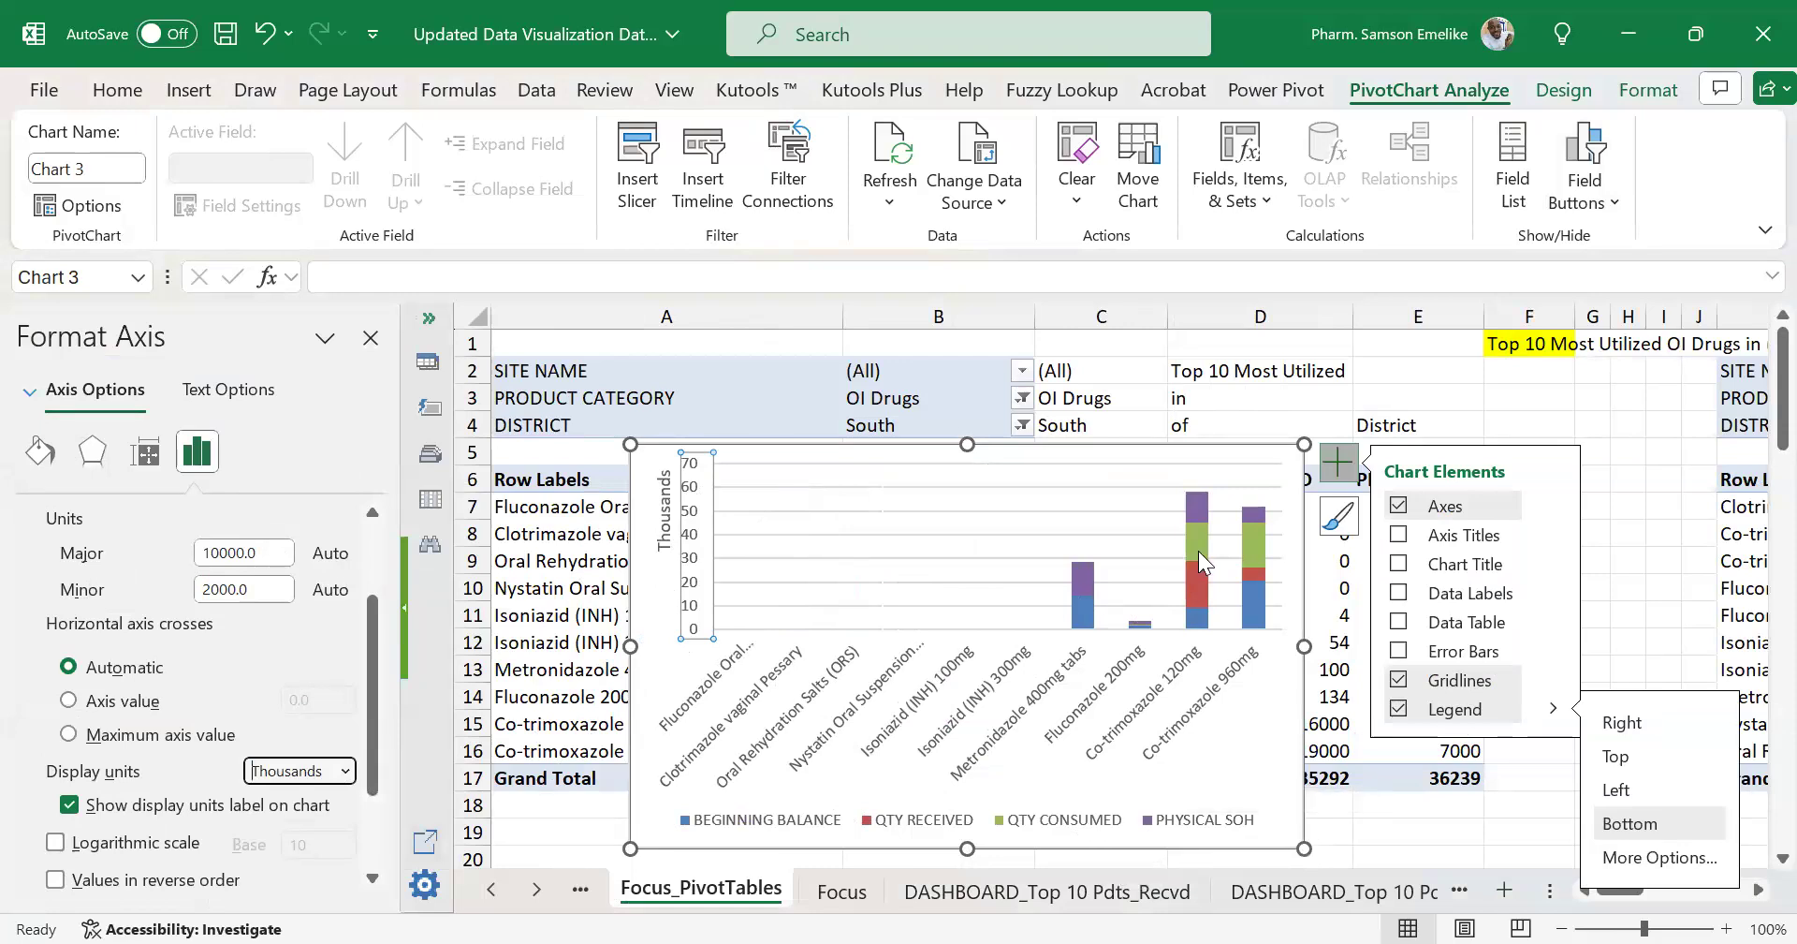
drag(635, 647, 572, 648)
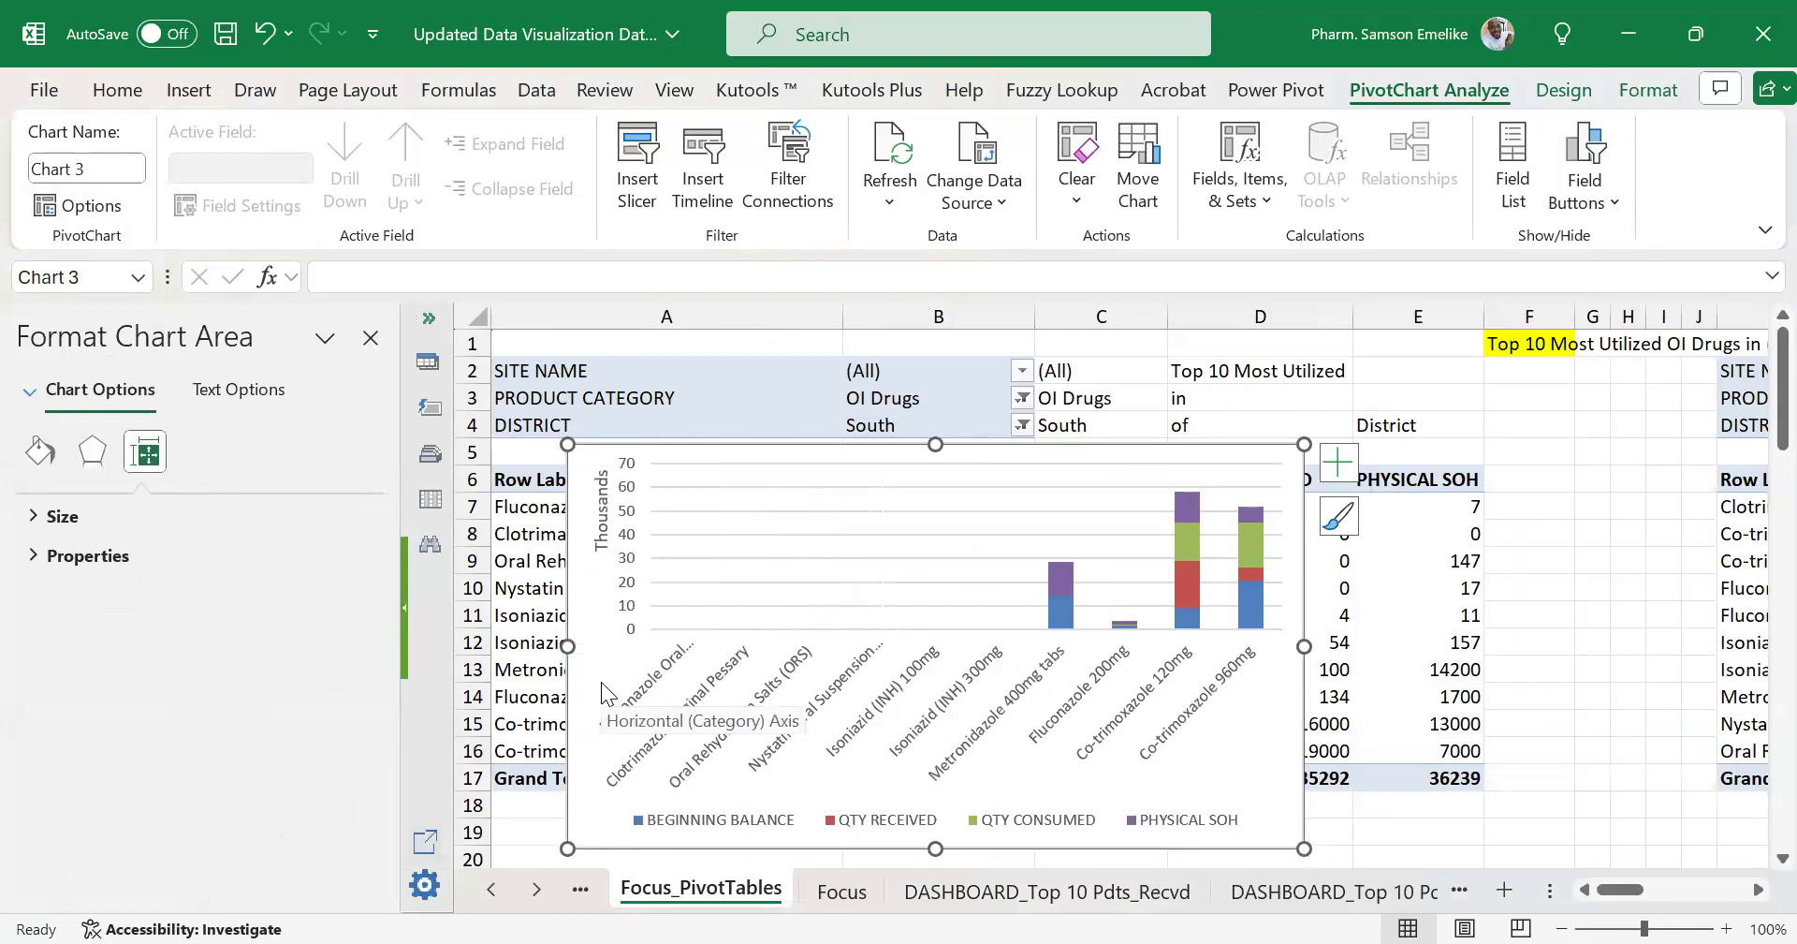
Move the chart from Focus_PivotTables to the dashboard_2 sheet and position it in the sheet's upper-left corner.
key(Delete)
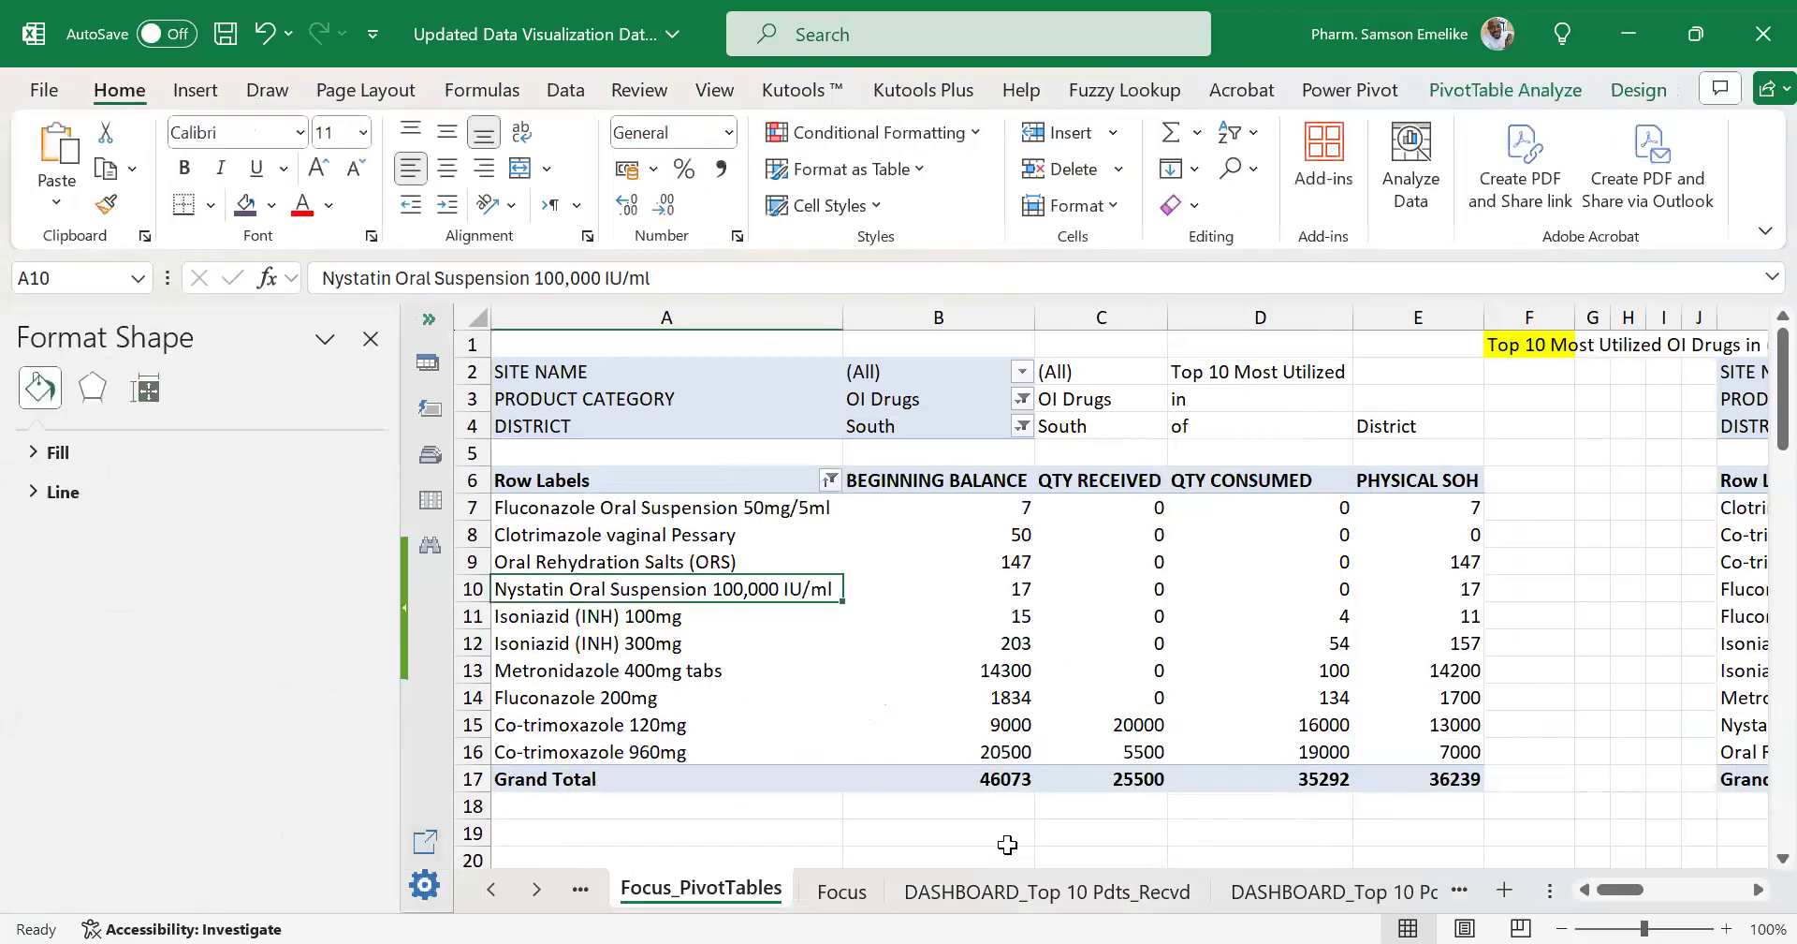
click(536, 889)
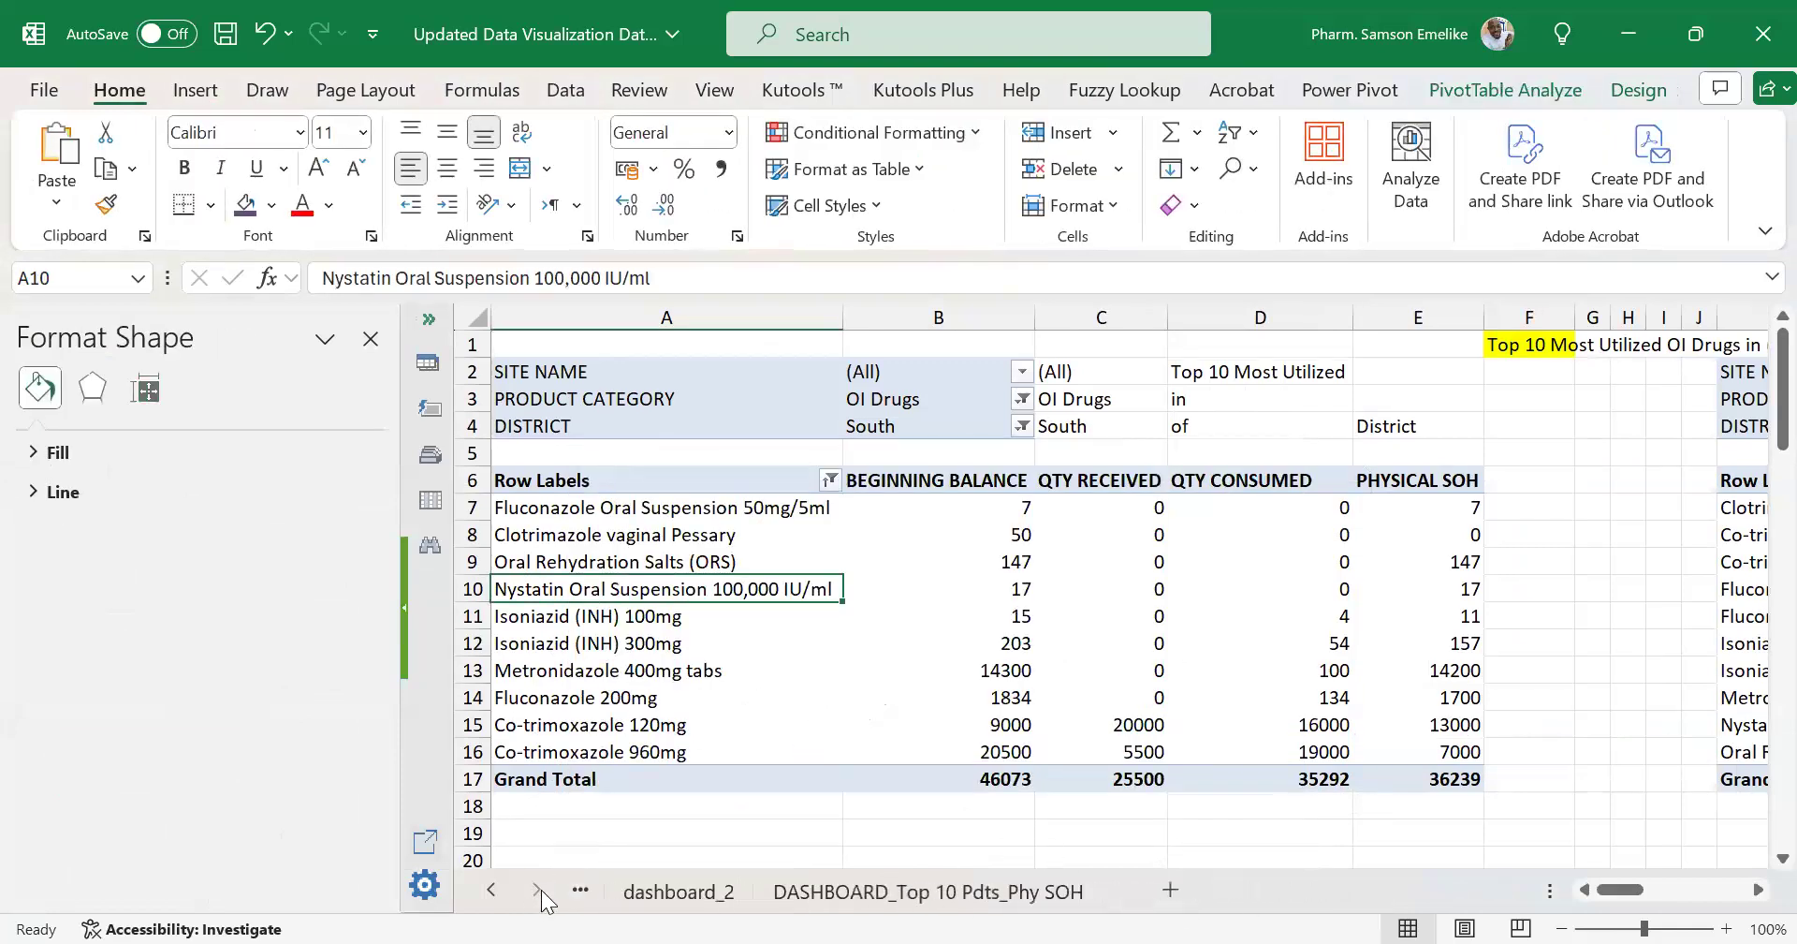
click(676, 891)
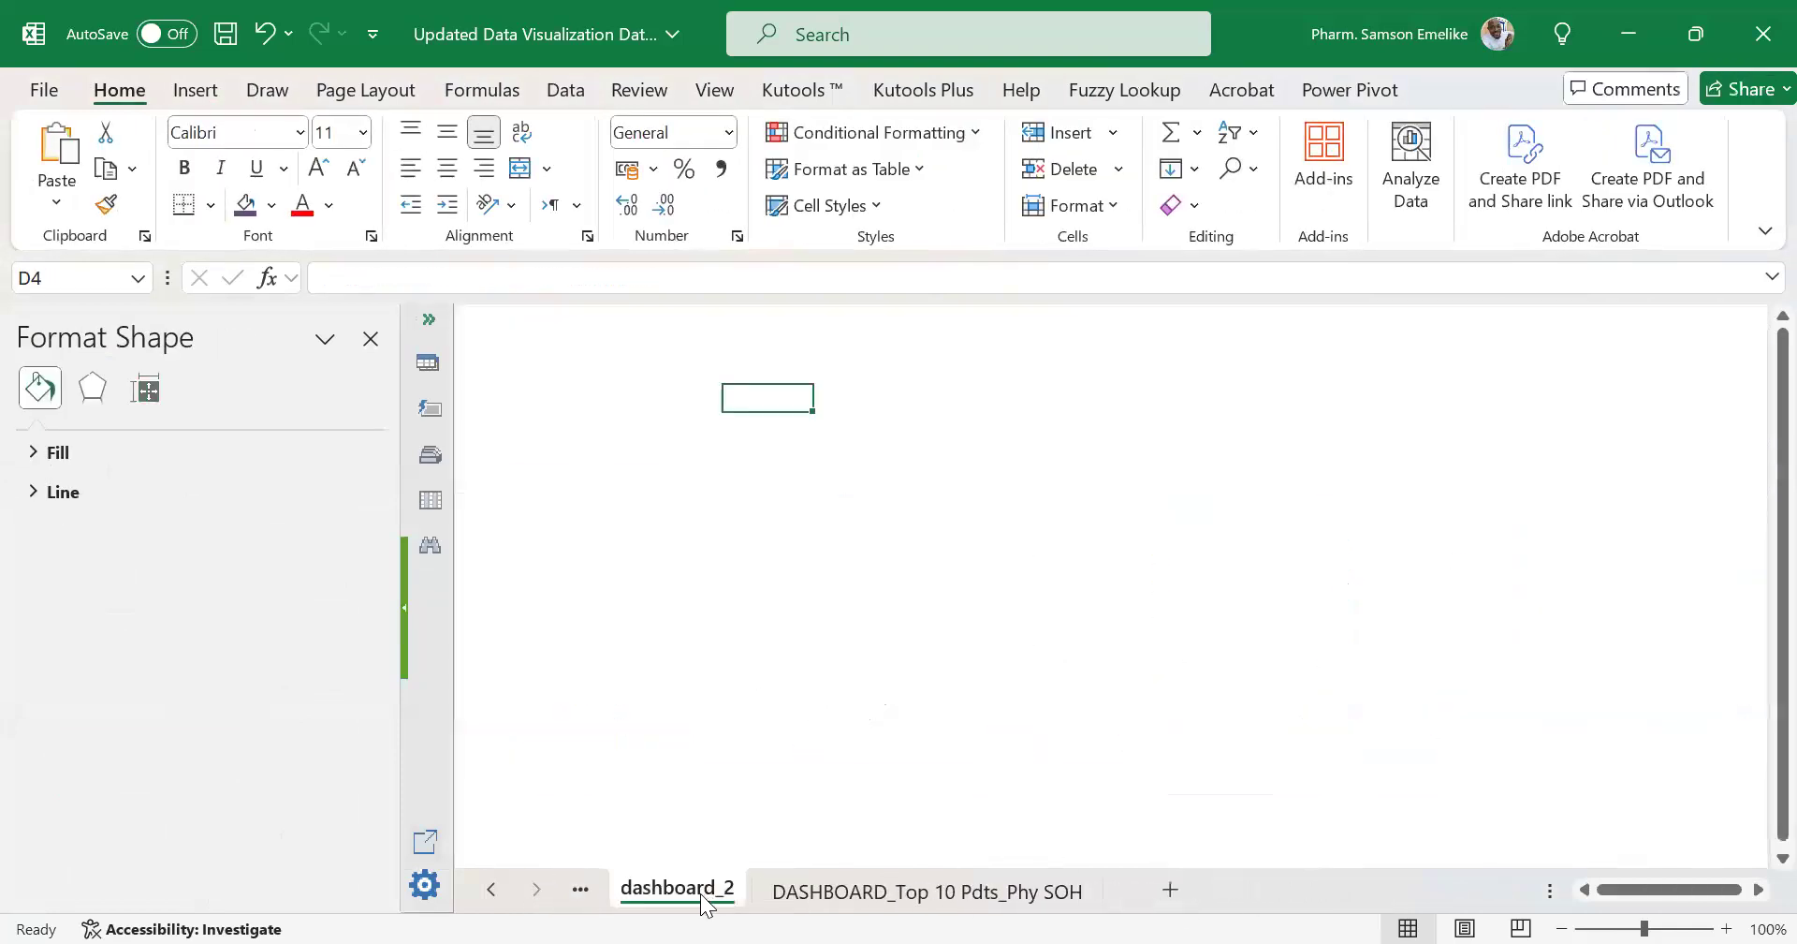
key(ctrl+v)
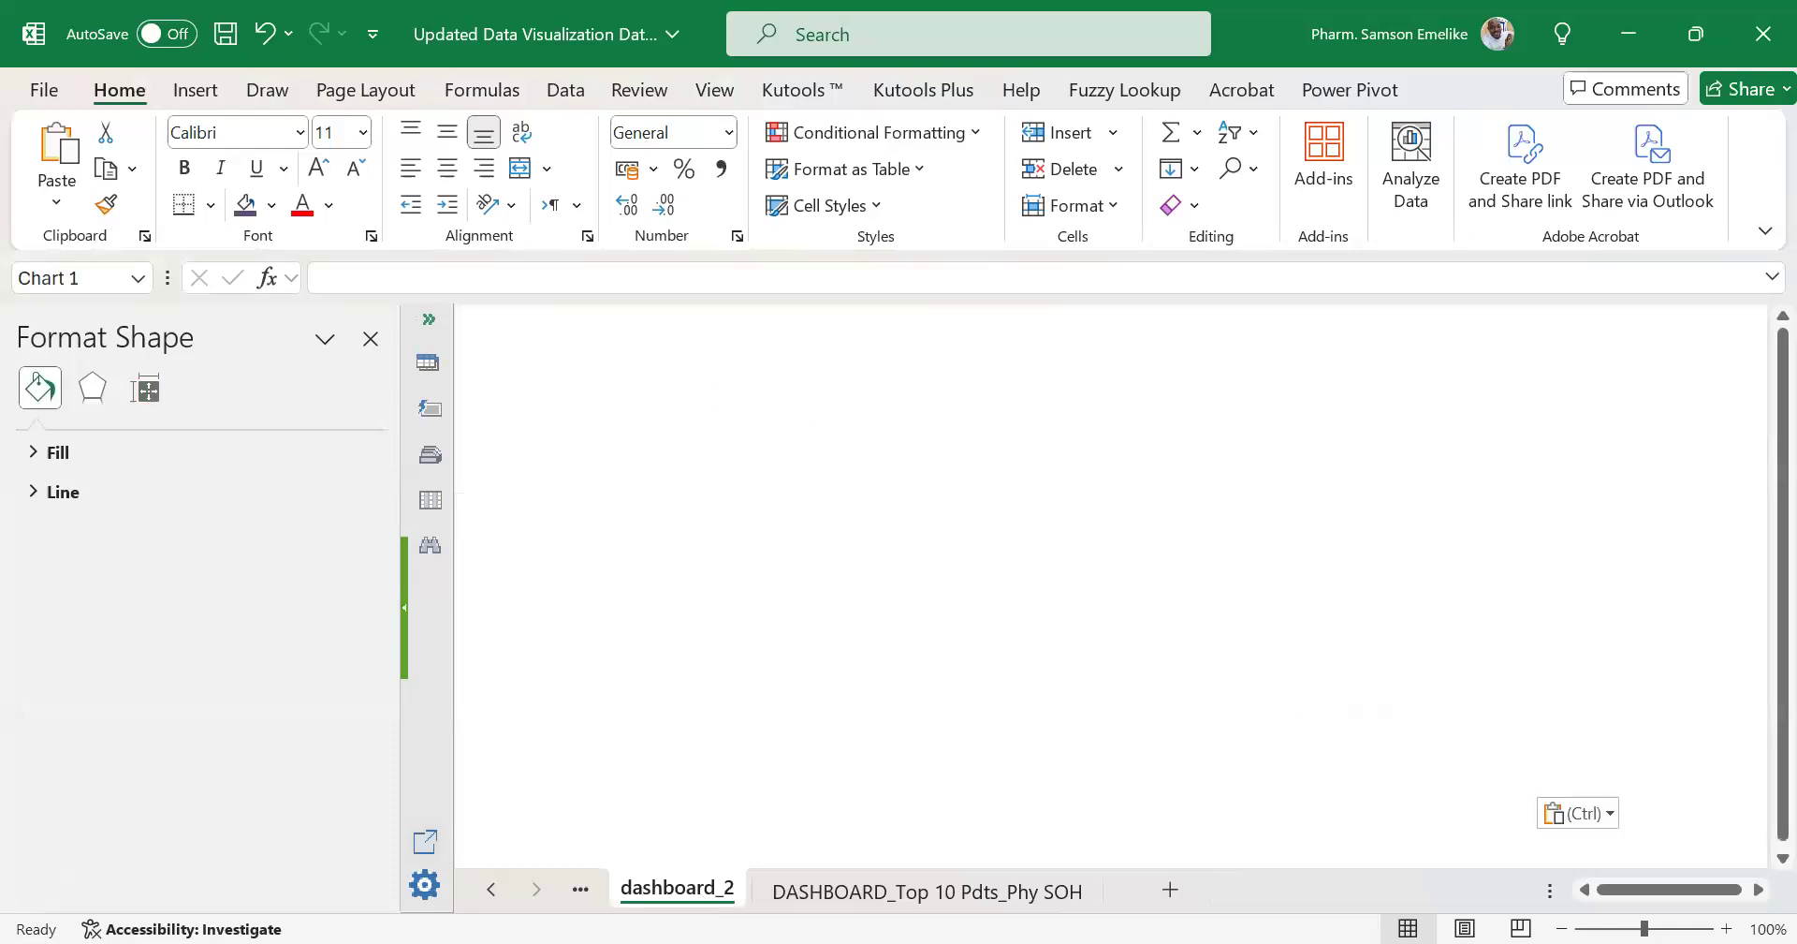
drag(1021, 783, 781, 723)
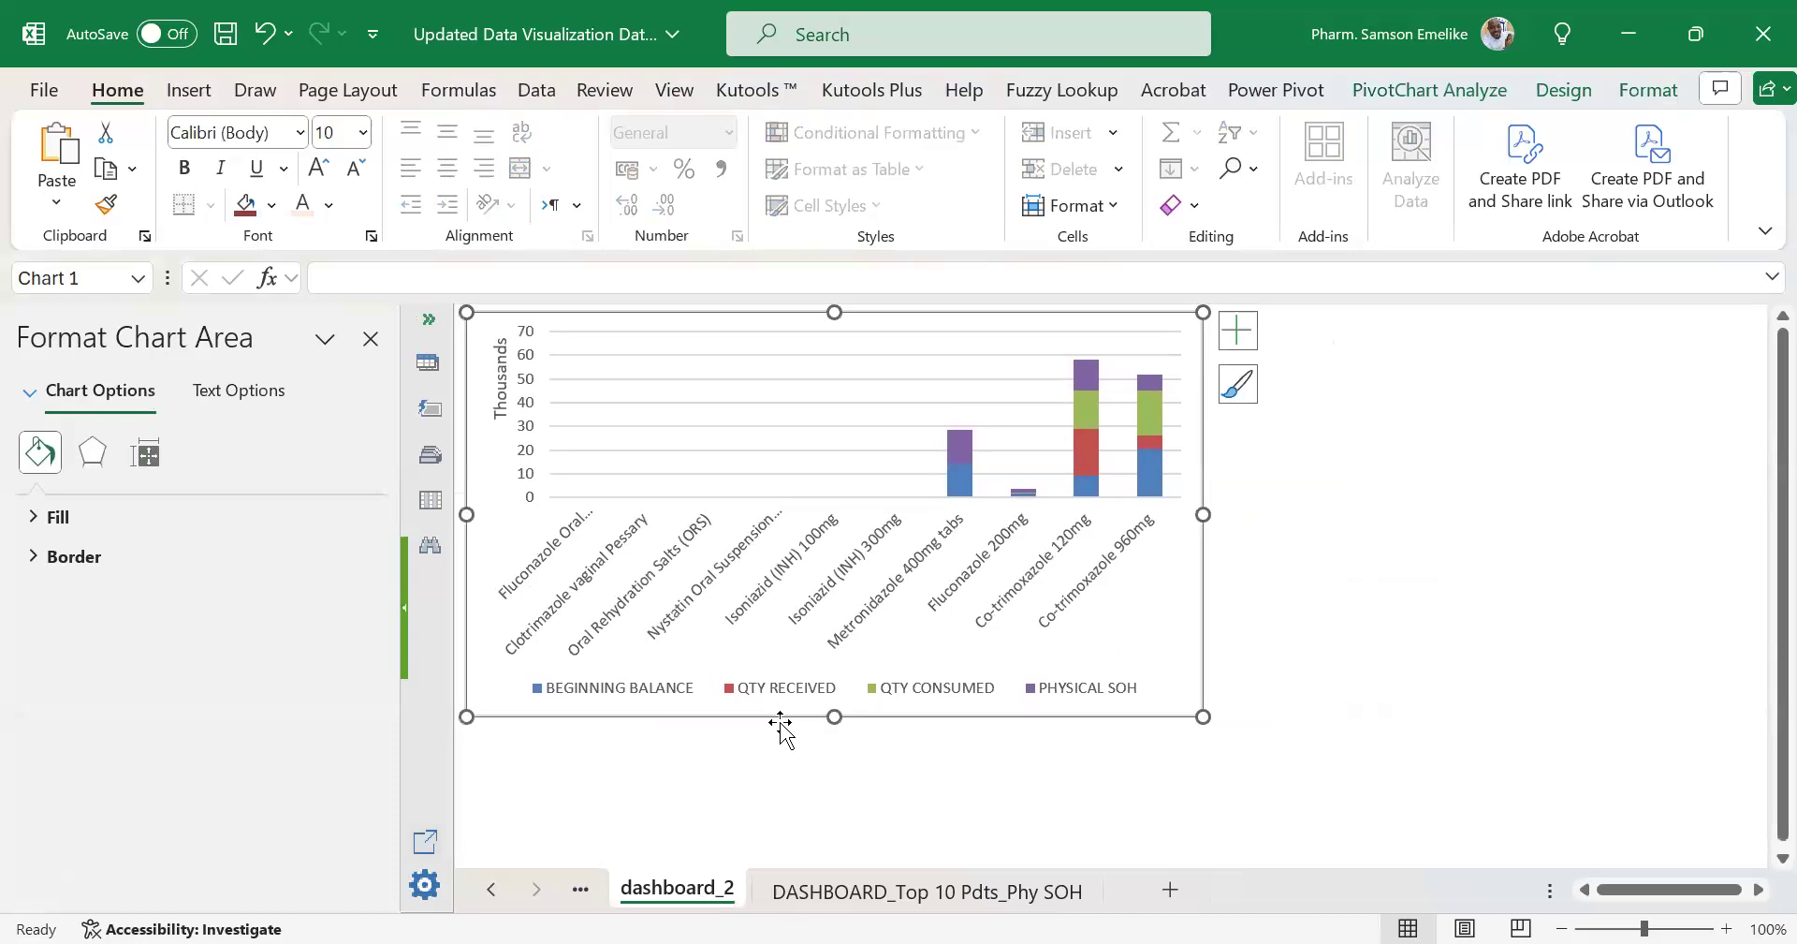
click(664, 777)
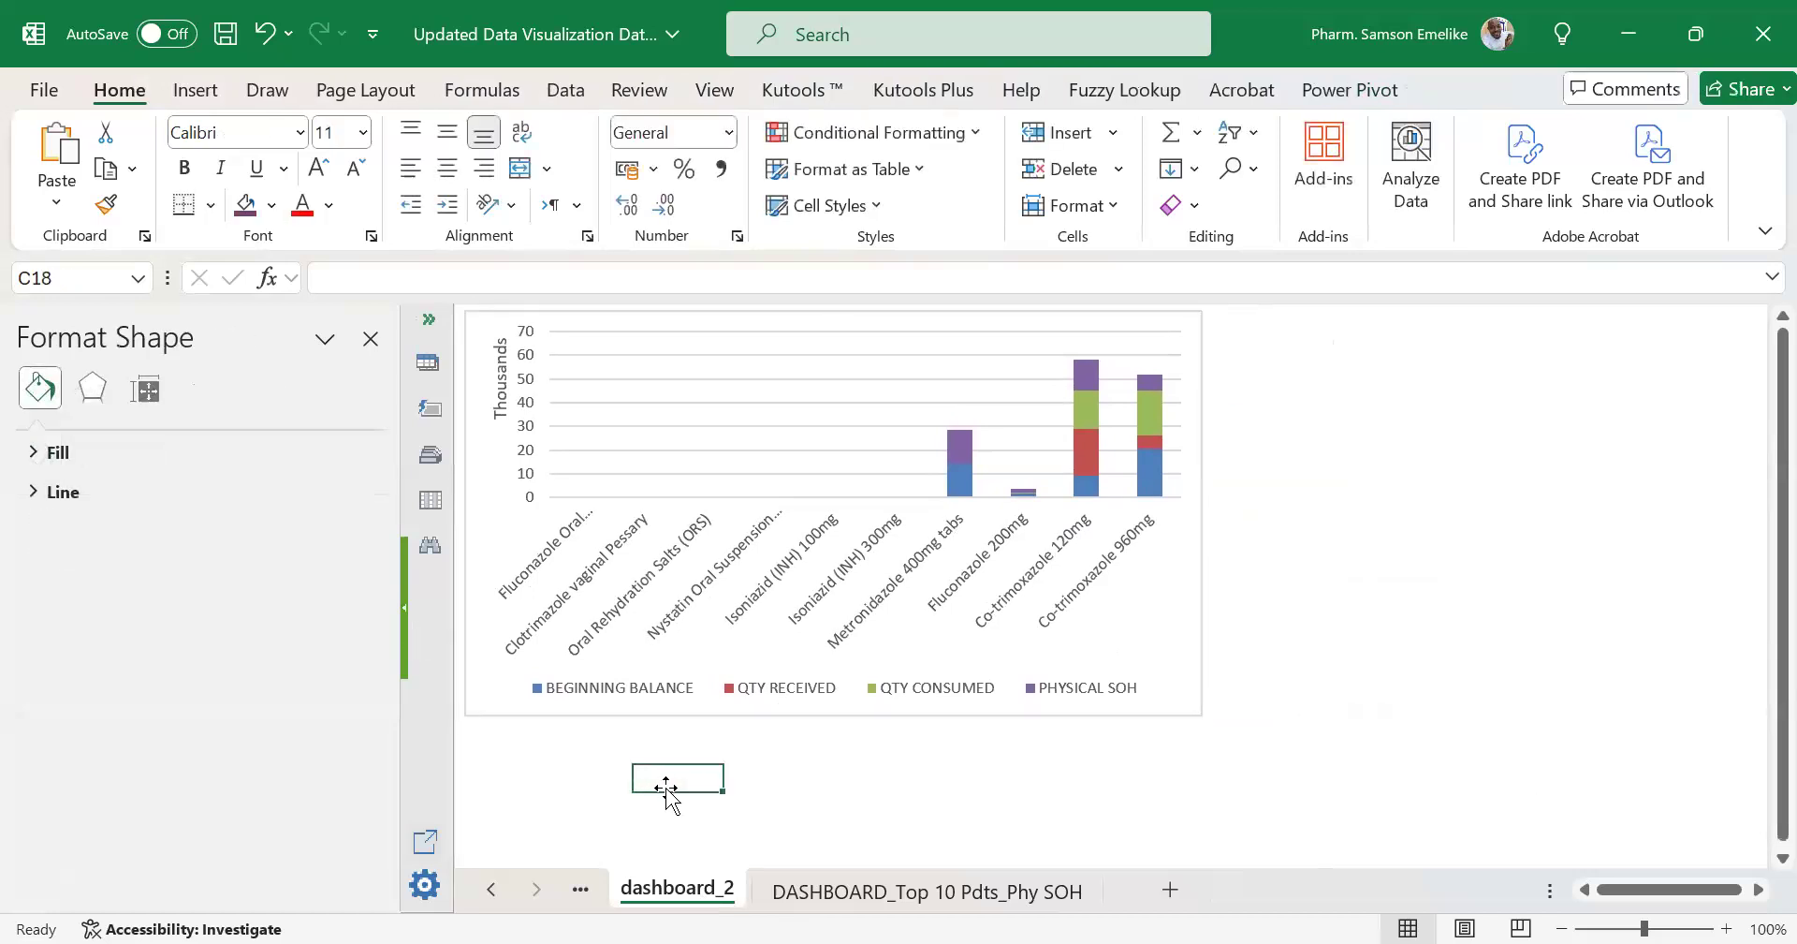
Copy the first pivot table with its filters, A2:E17 on Focus_PivotTables, to cell A27 below it.
click(490, 890)
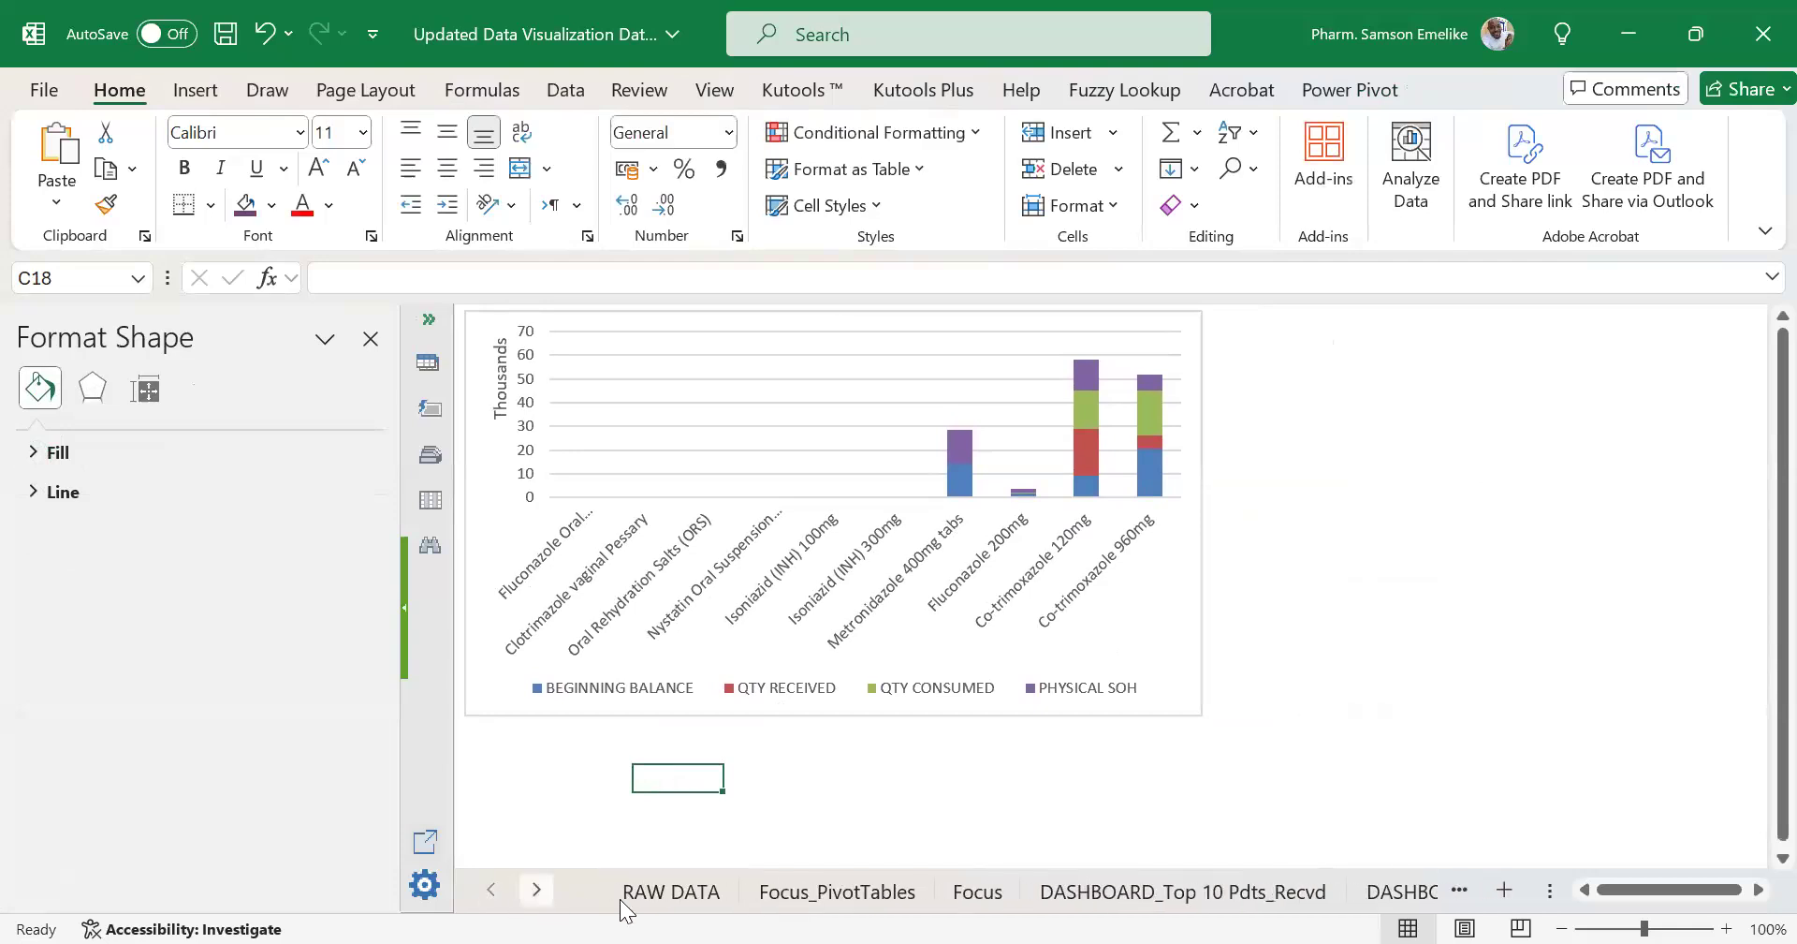
click(831, 888)
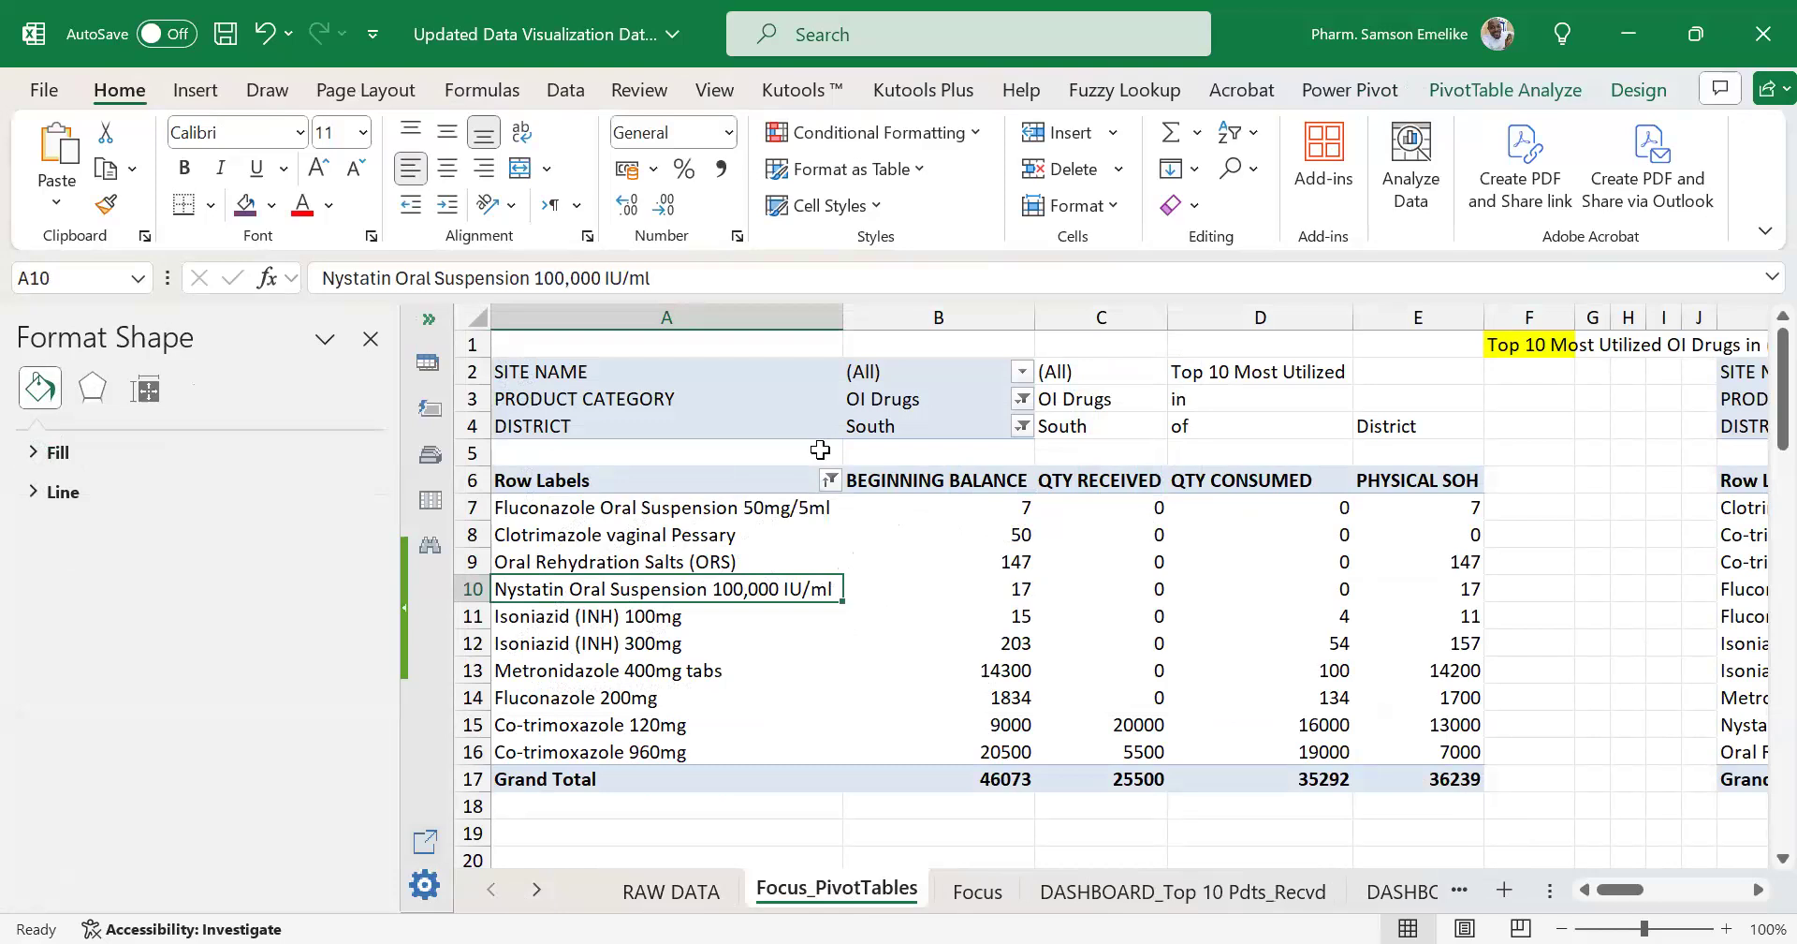
drag(547, 368, 1455, 777)
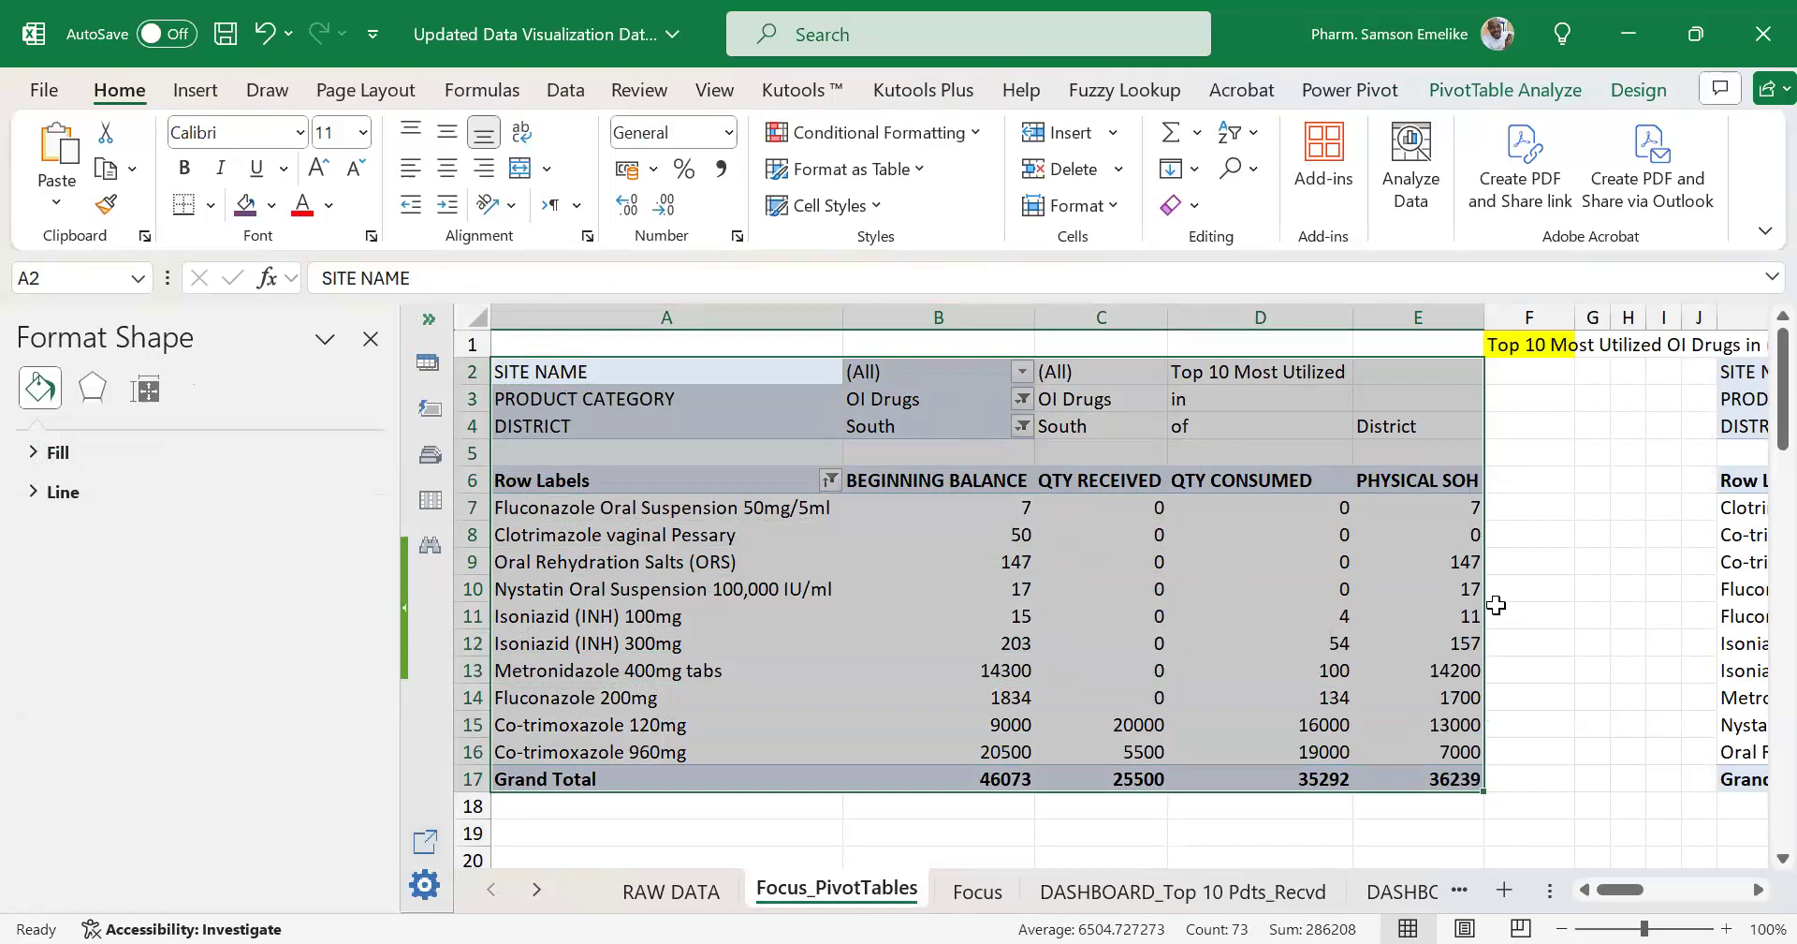
drag(984, 355, 987, 358)
drag(1020, 816, 1016, 744)
scroll(1039, 586, down, 5)
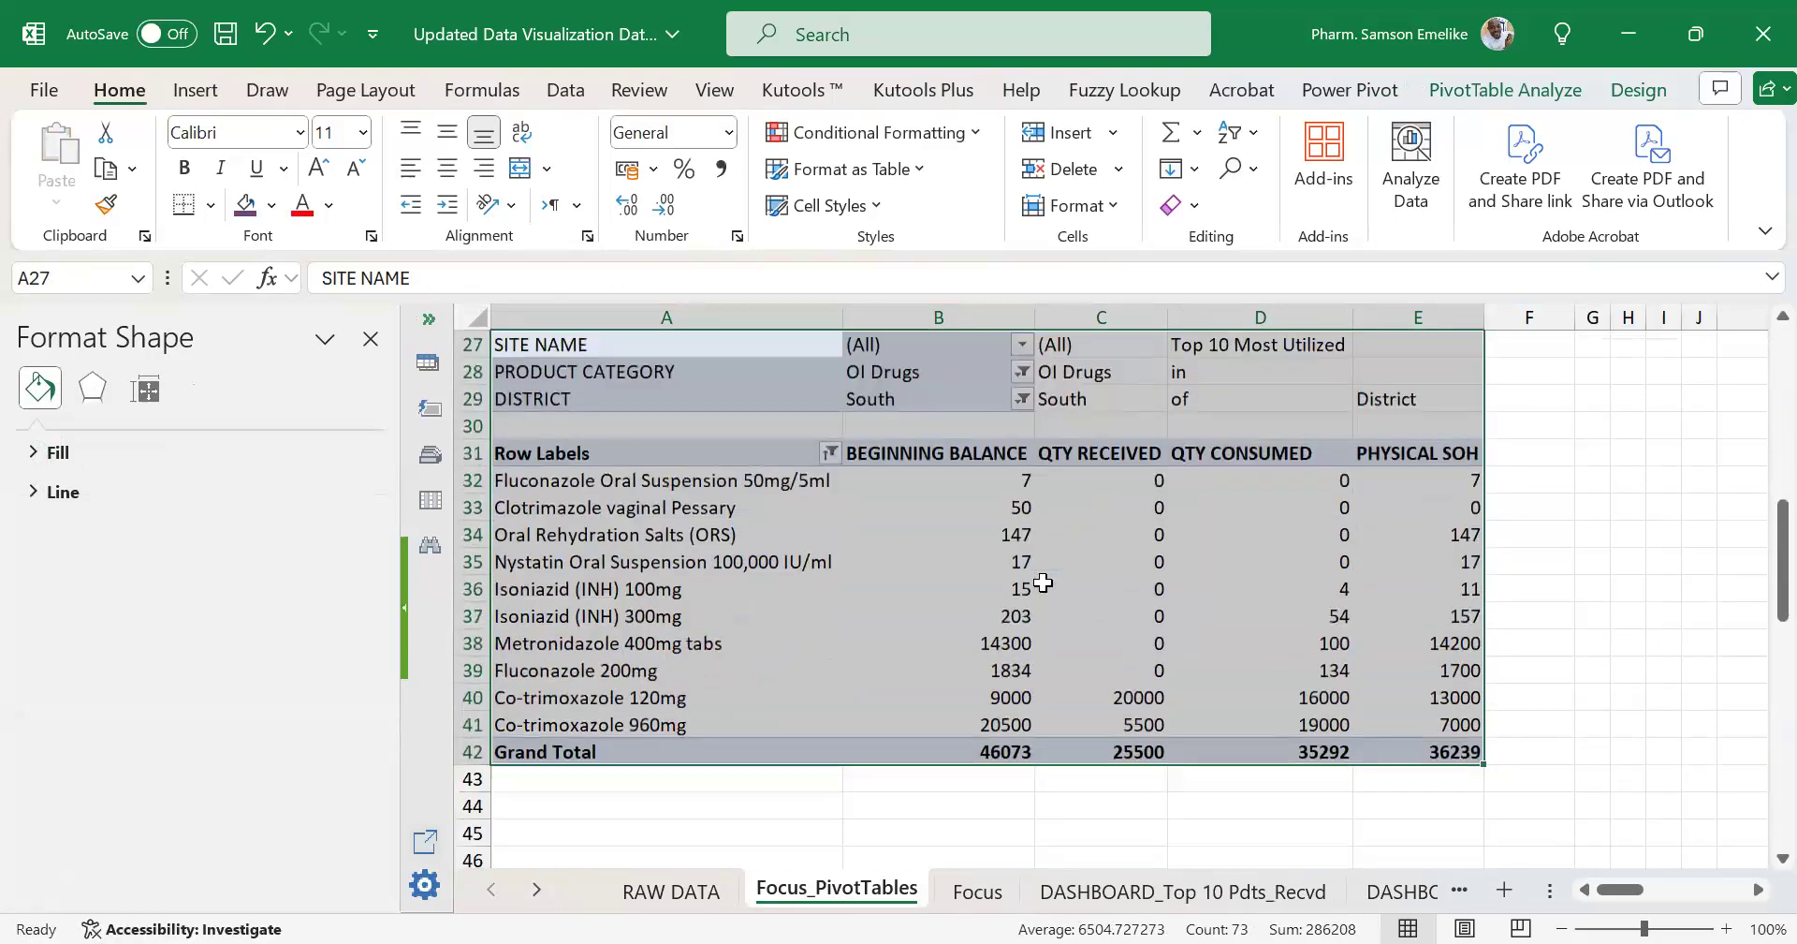
Examine the BEGINNING BALANCE values and their grand total in the copied pivot table.
click(1017, 537)
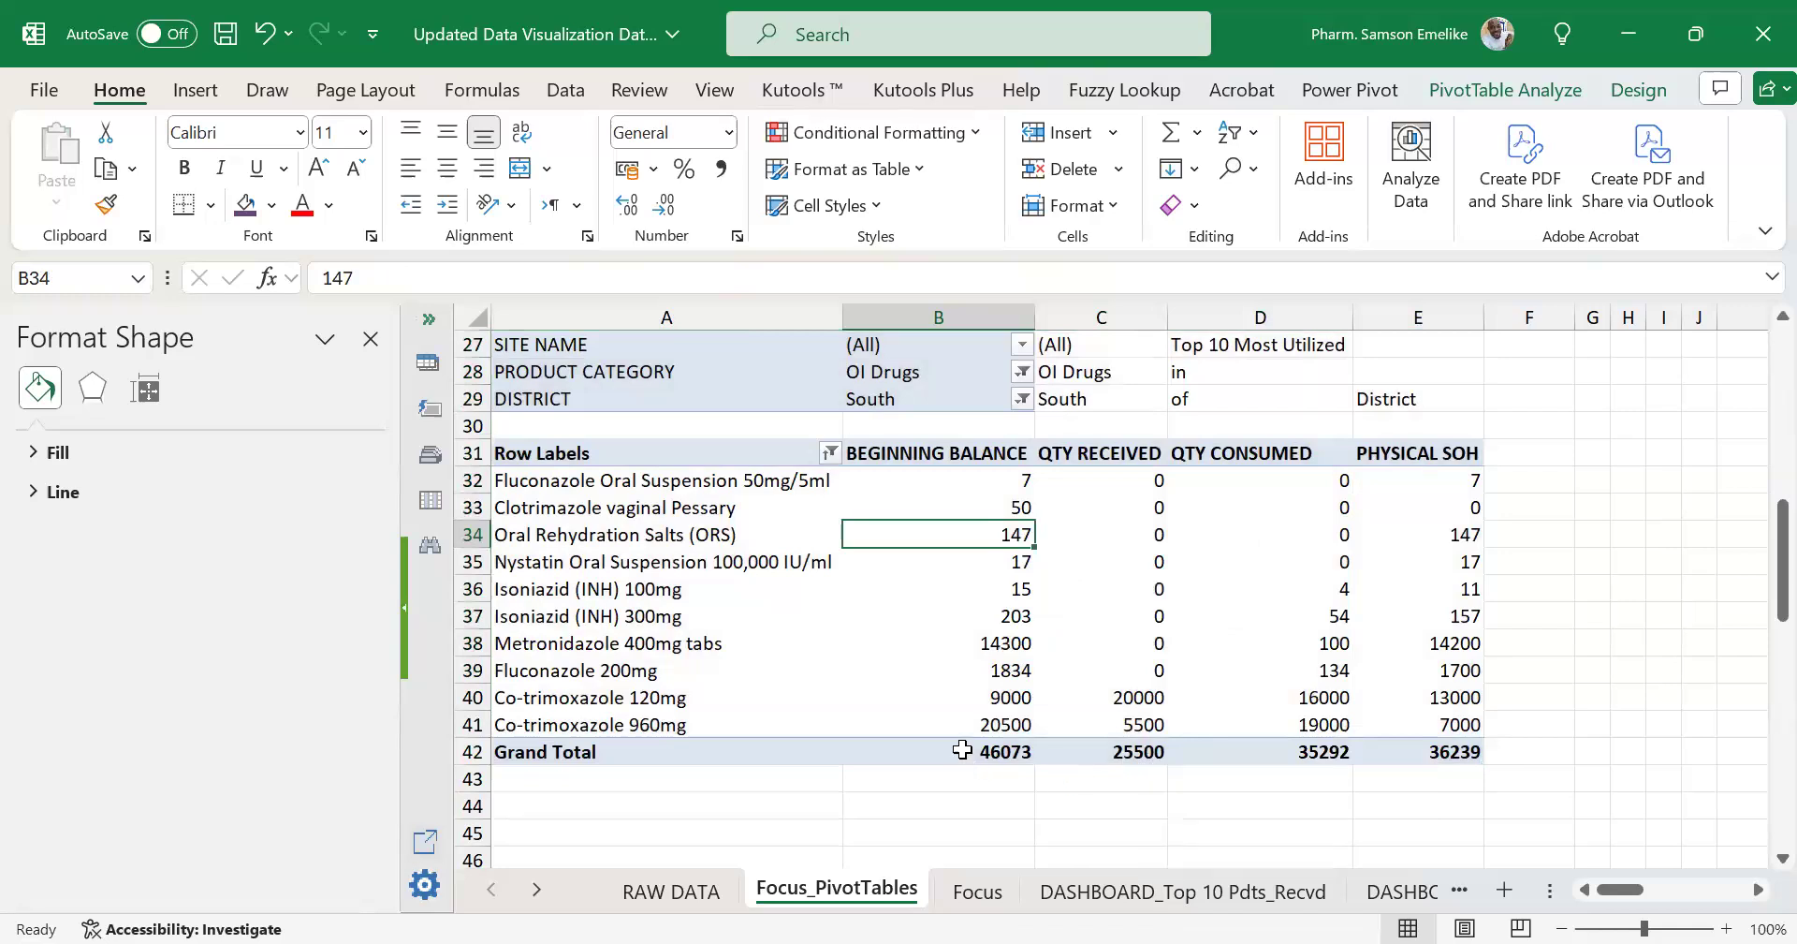
click(1011, 478)
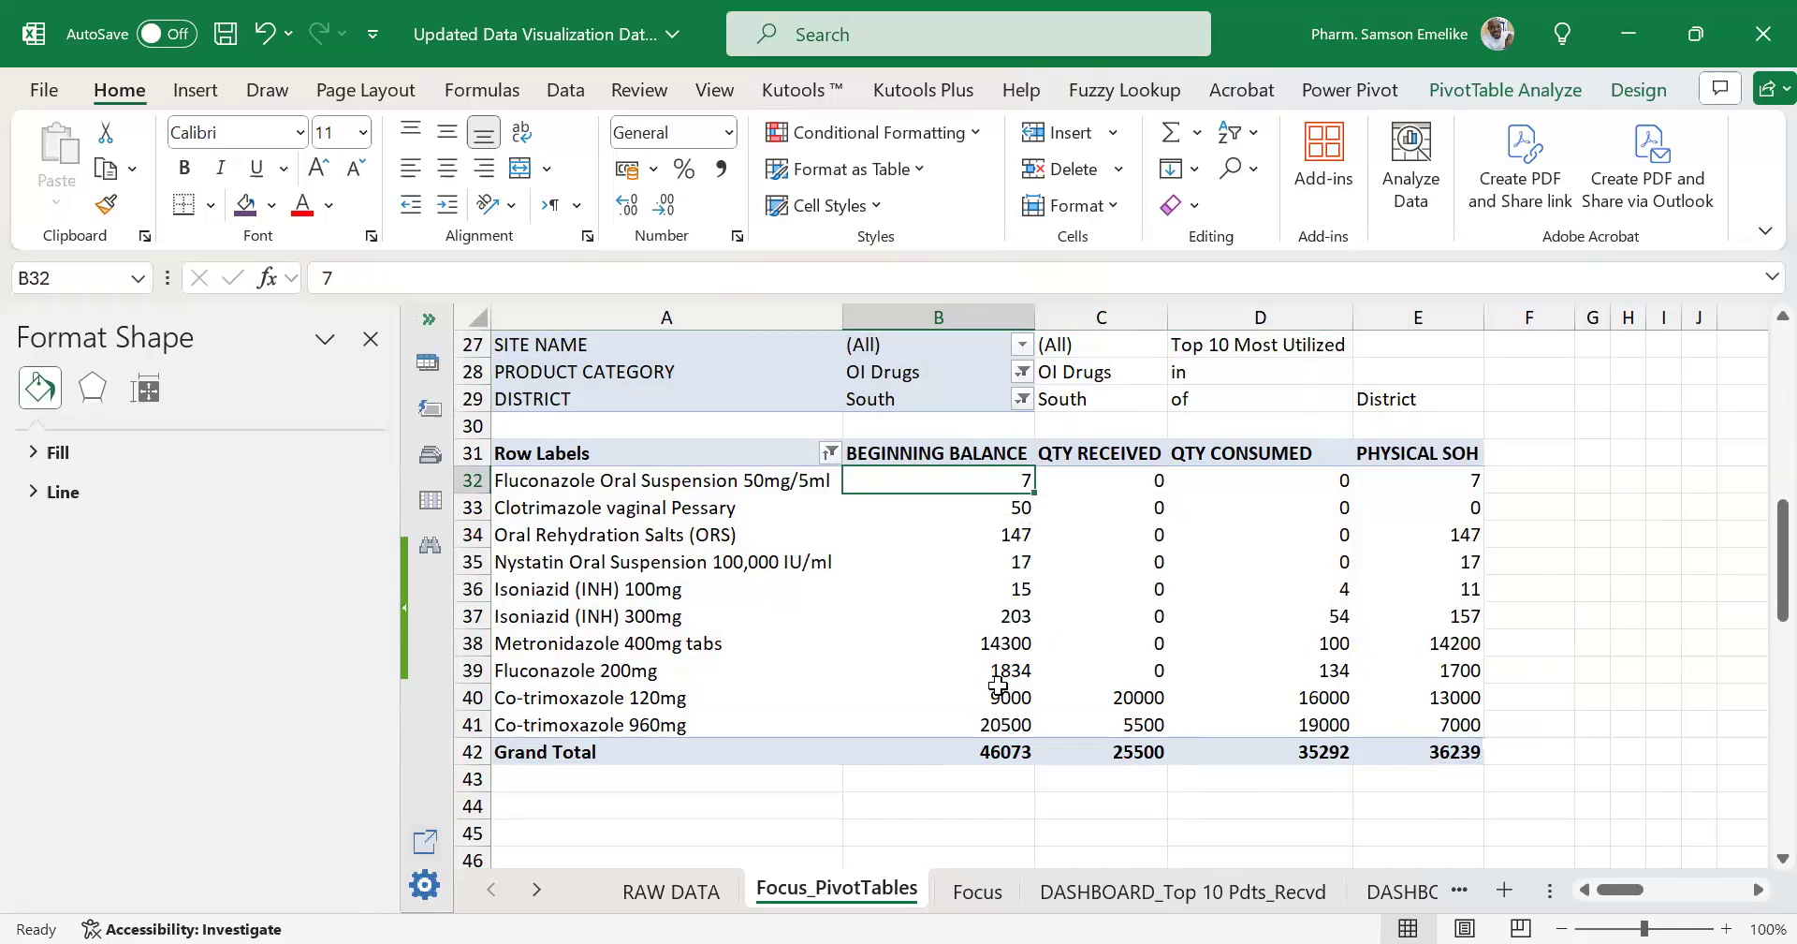
click(992, 750)
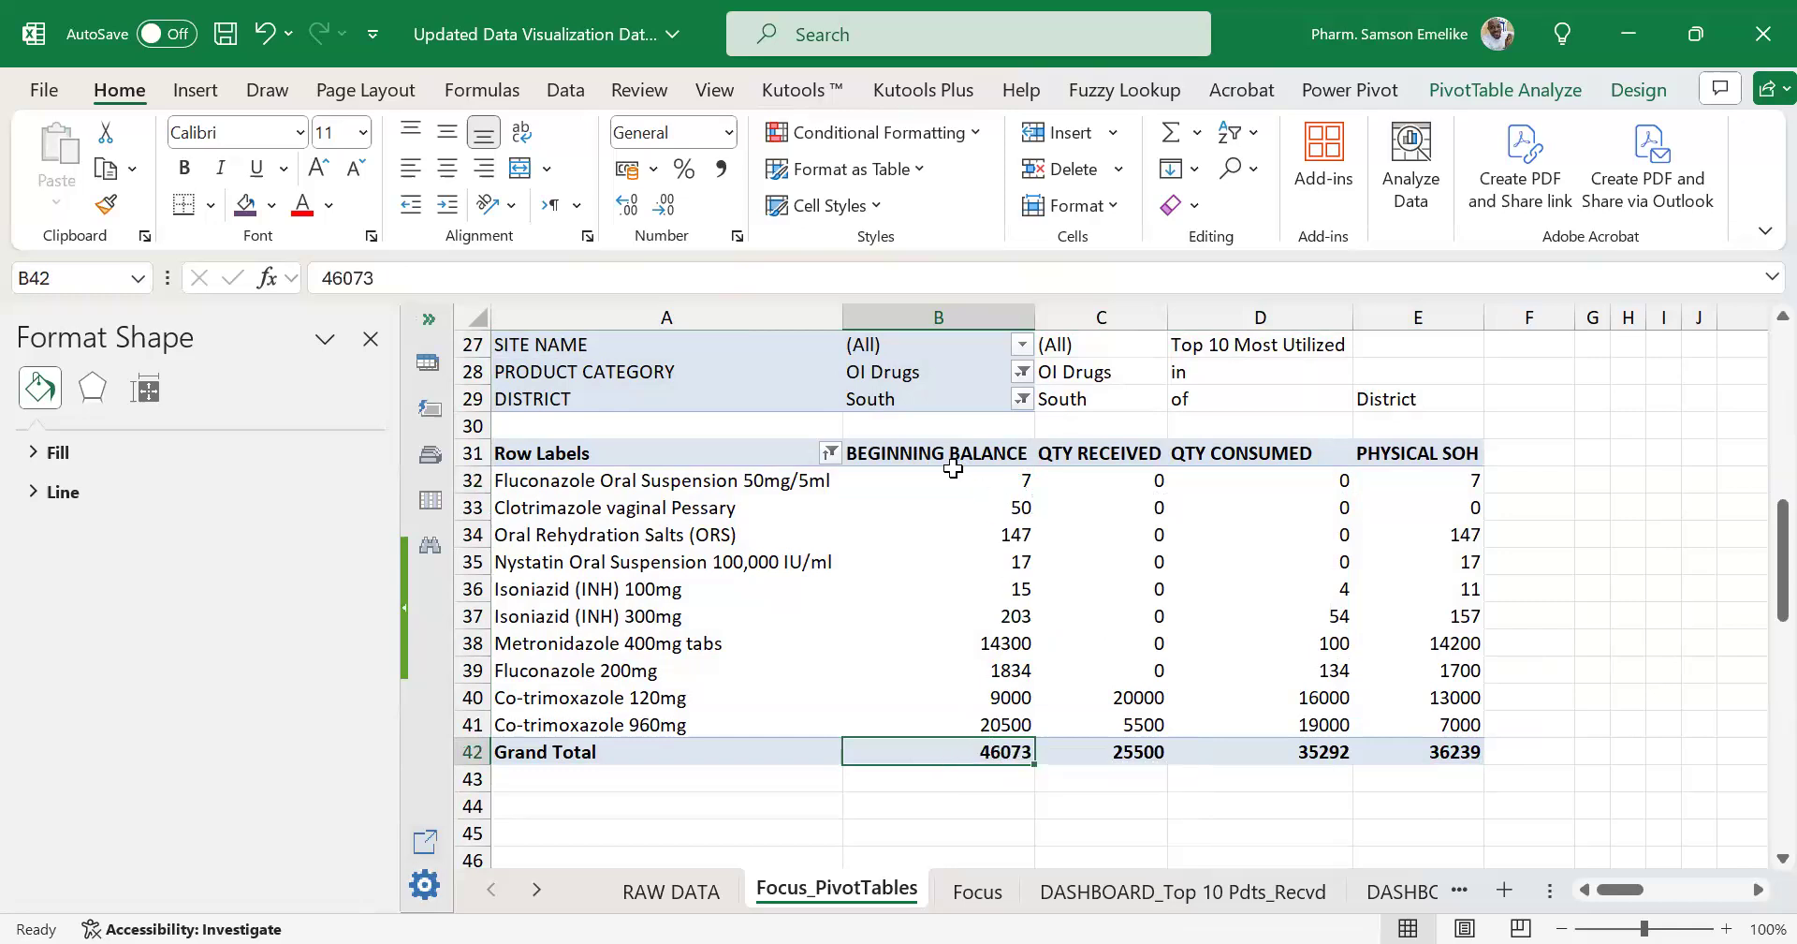
Compare single products' BEGINNING BALANCE values with that column's grand total, and check the QTY RECEIVED values.
click(1000, 480)
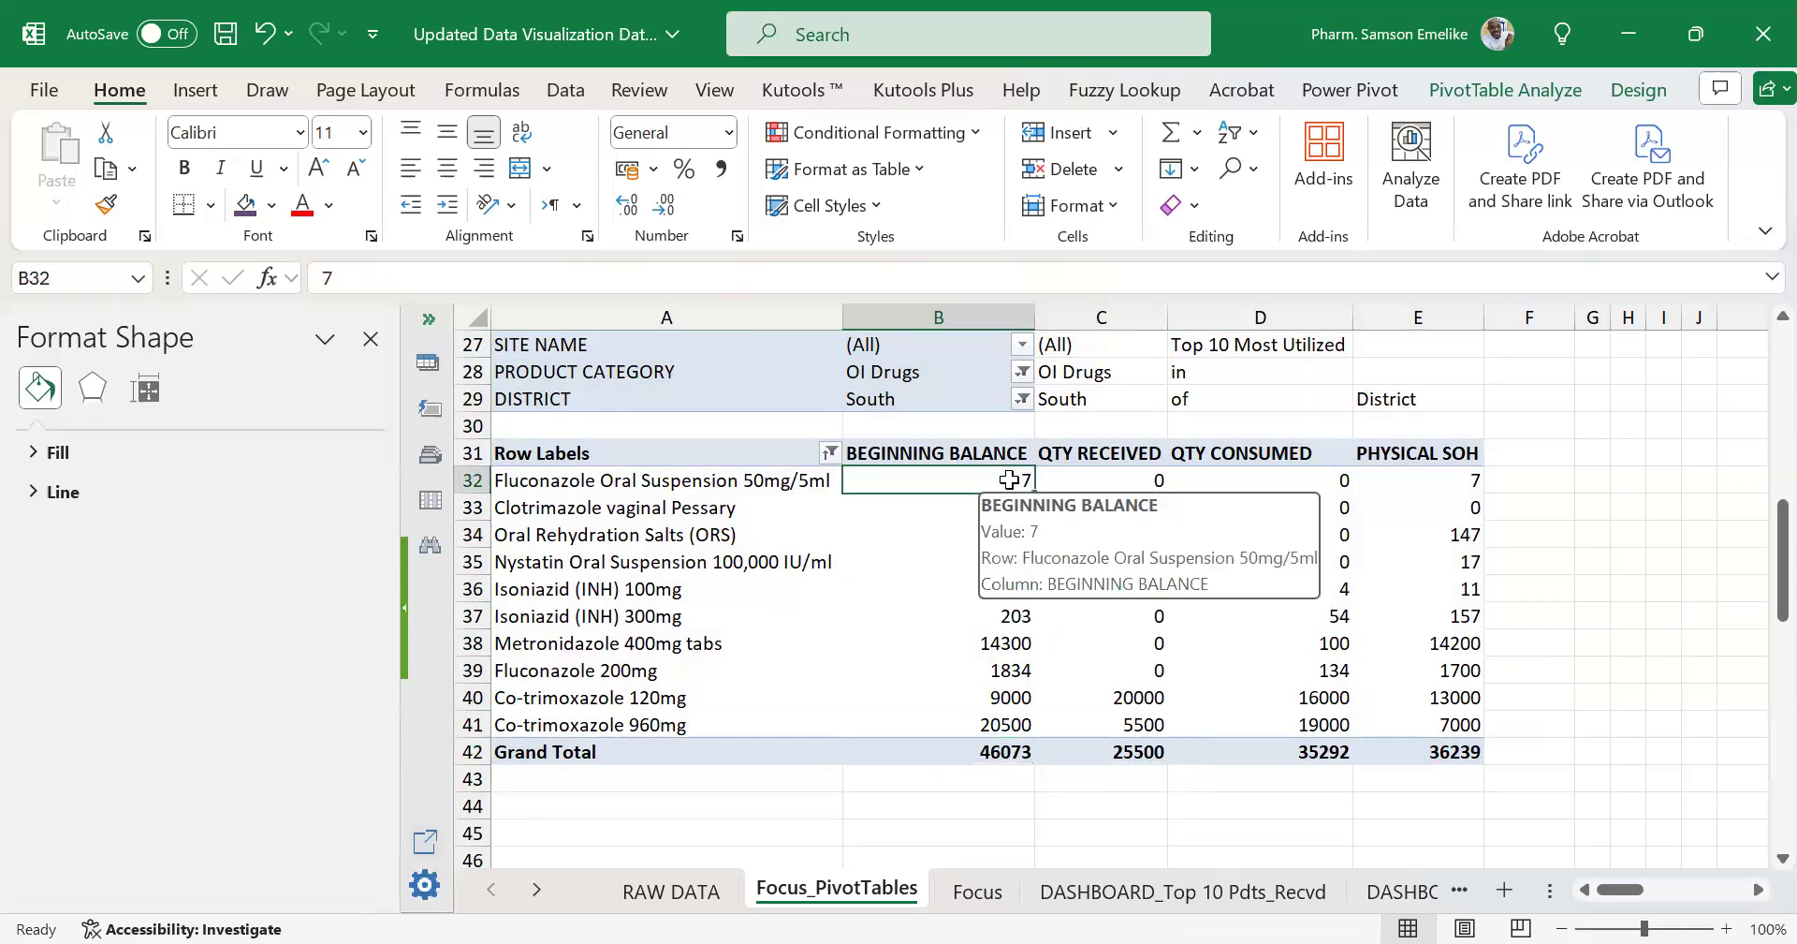
click(1011, 754)
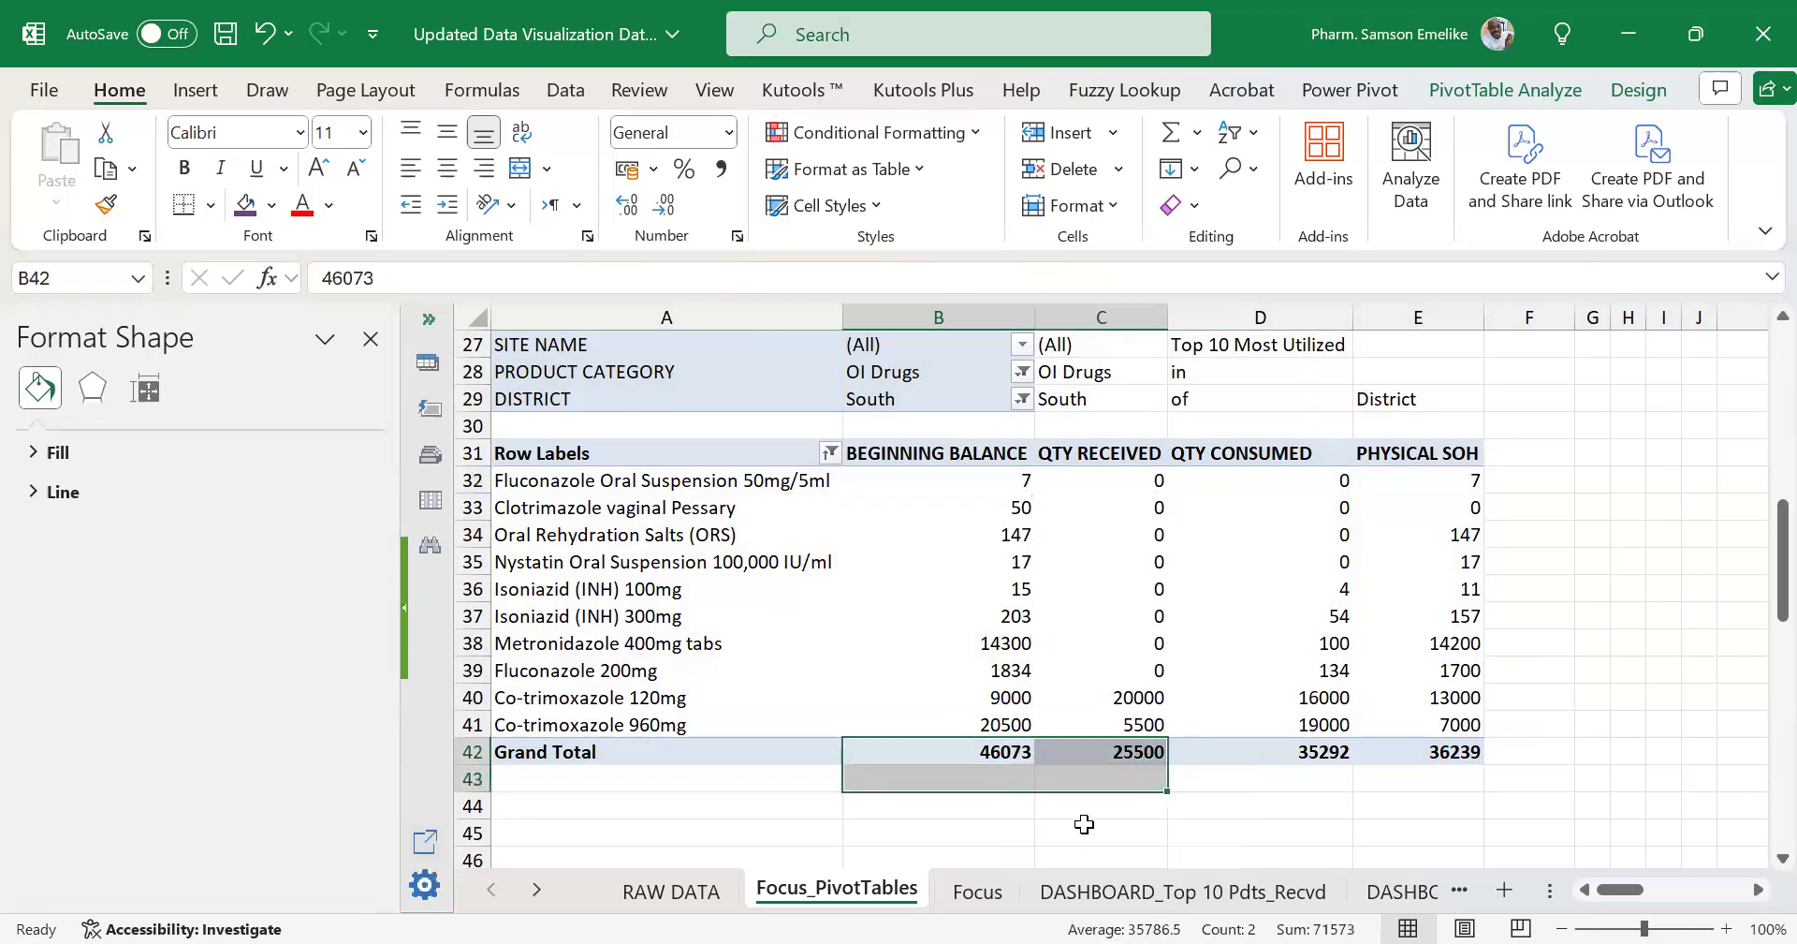
click(1009, 505)
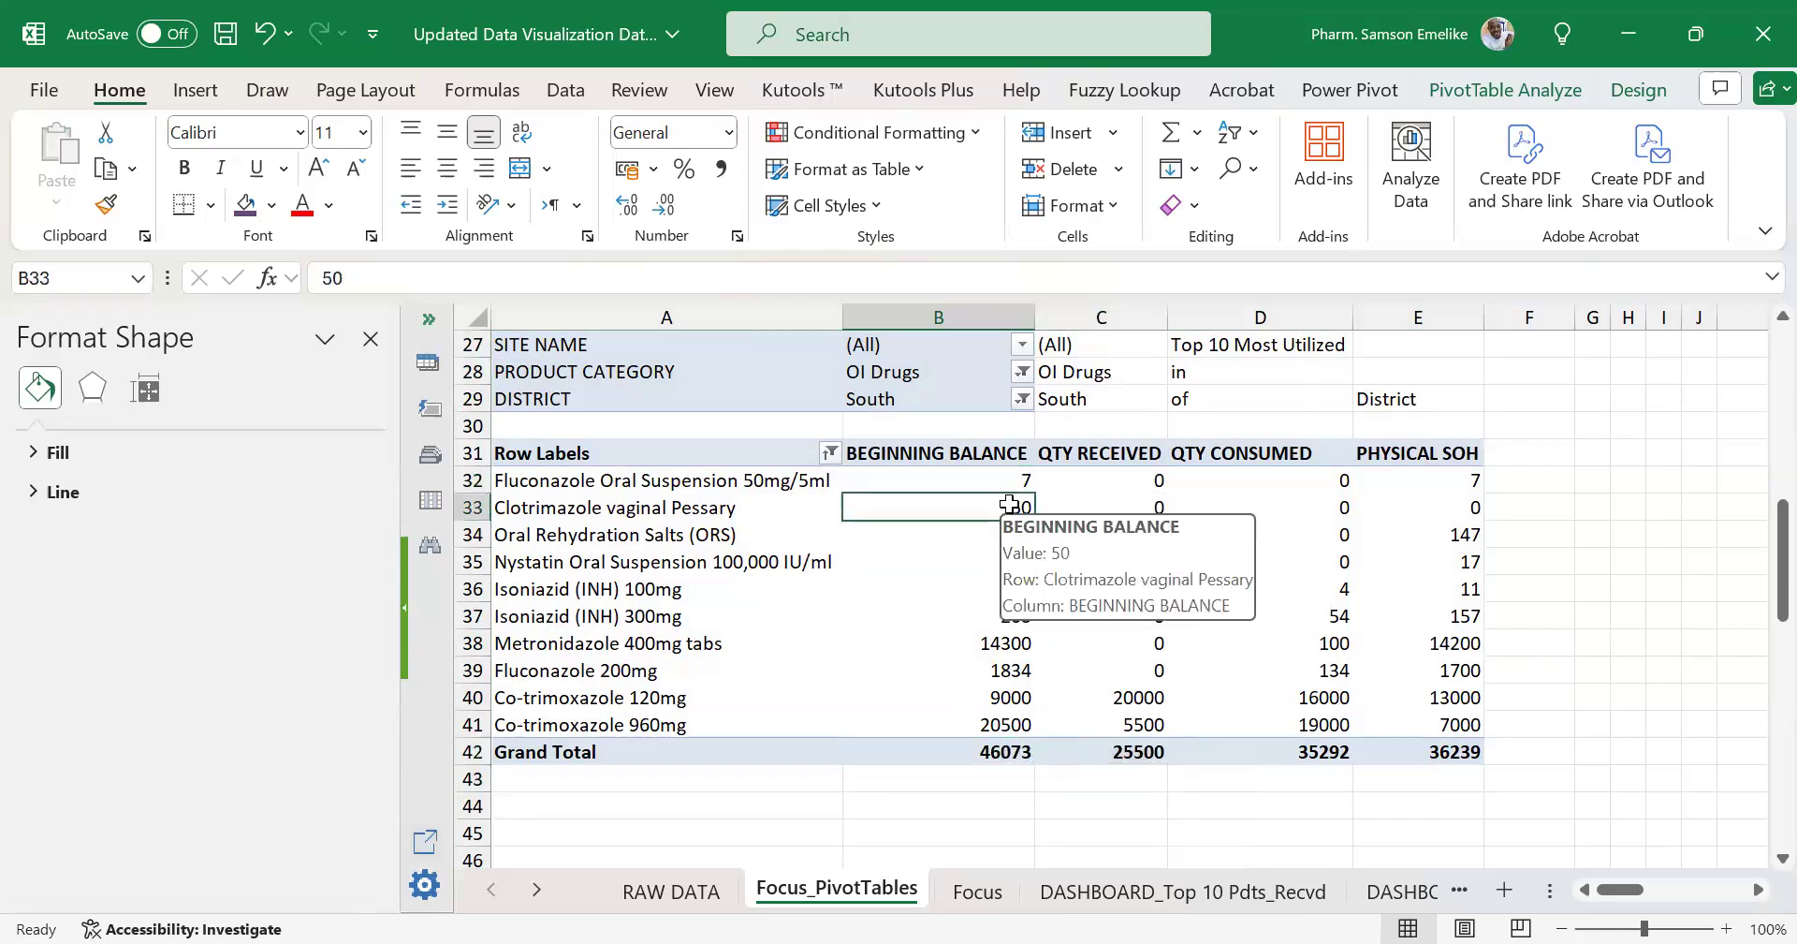
click(1004, 752)
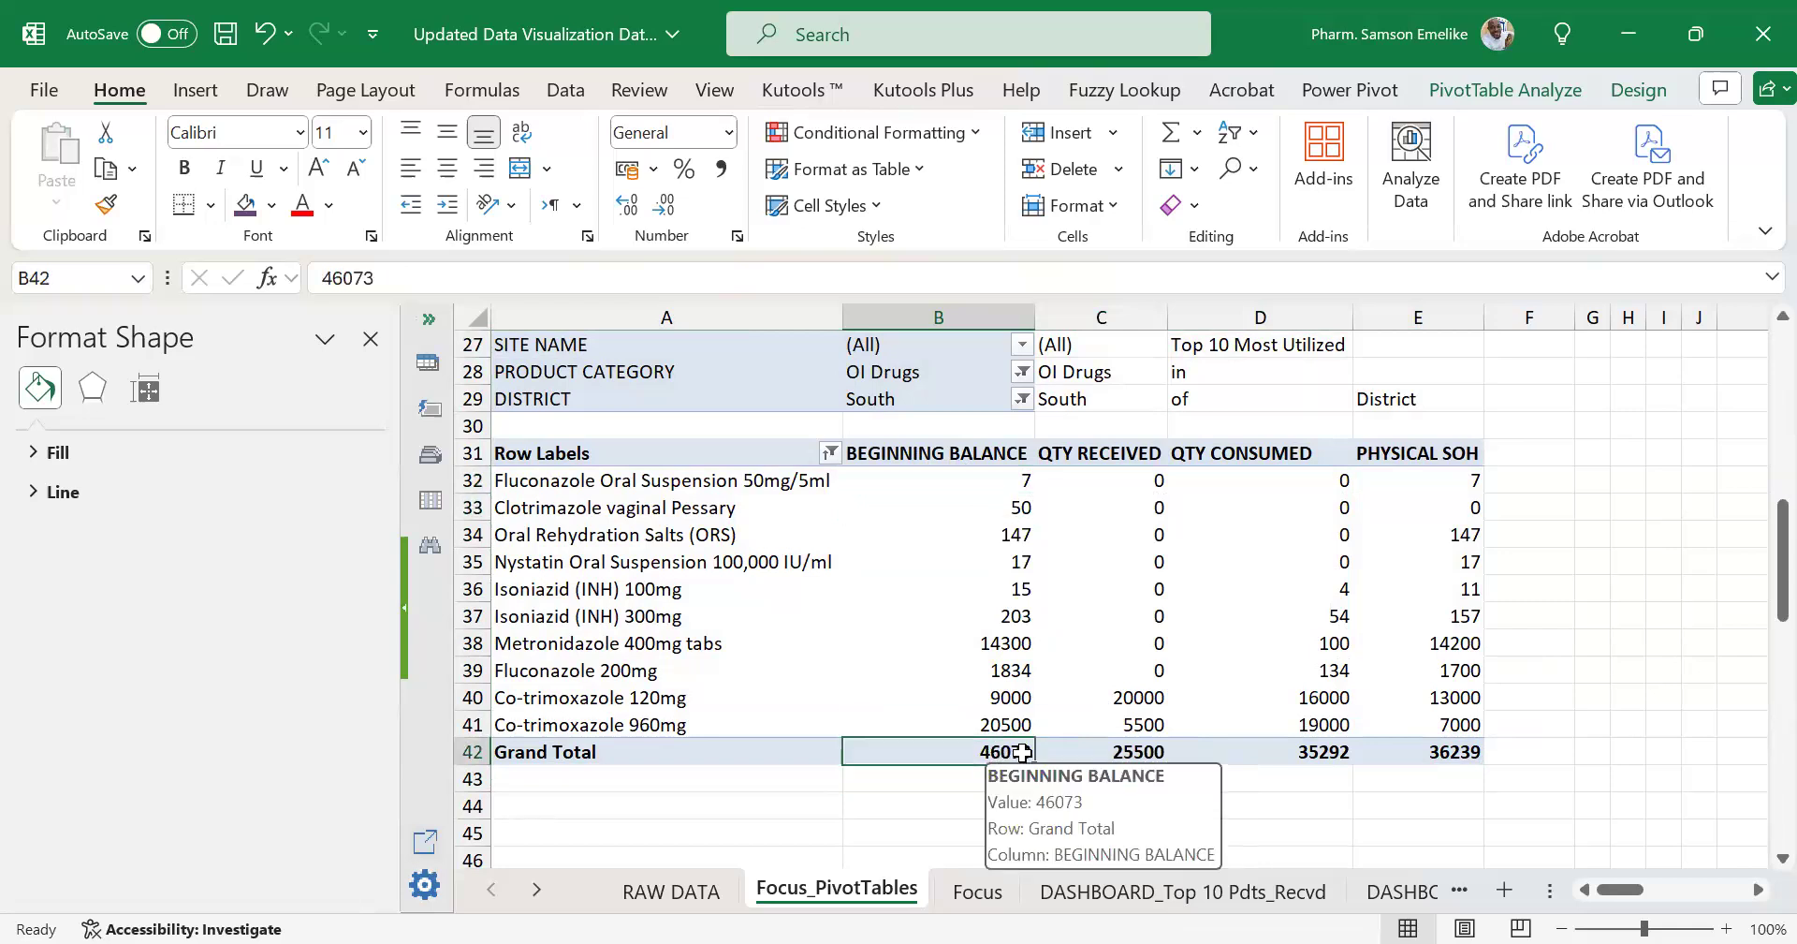
drag(1138, 483, 1155, 640)
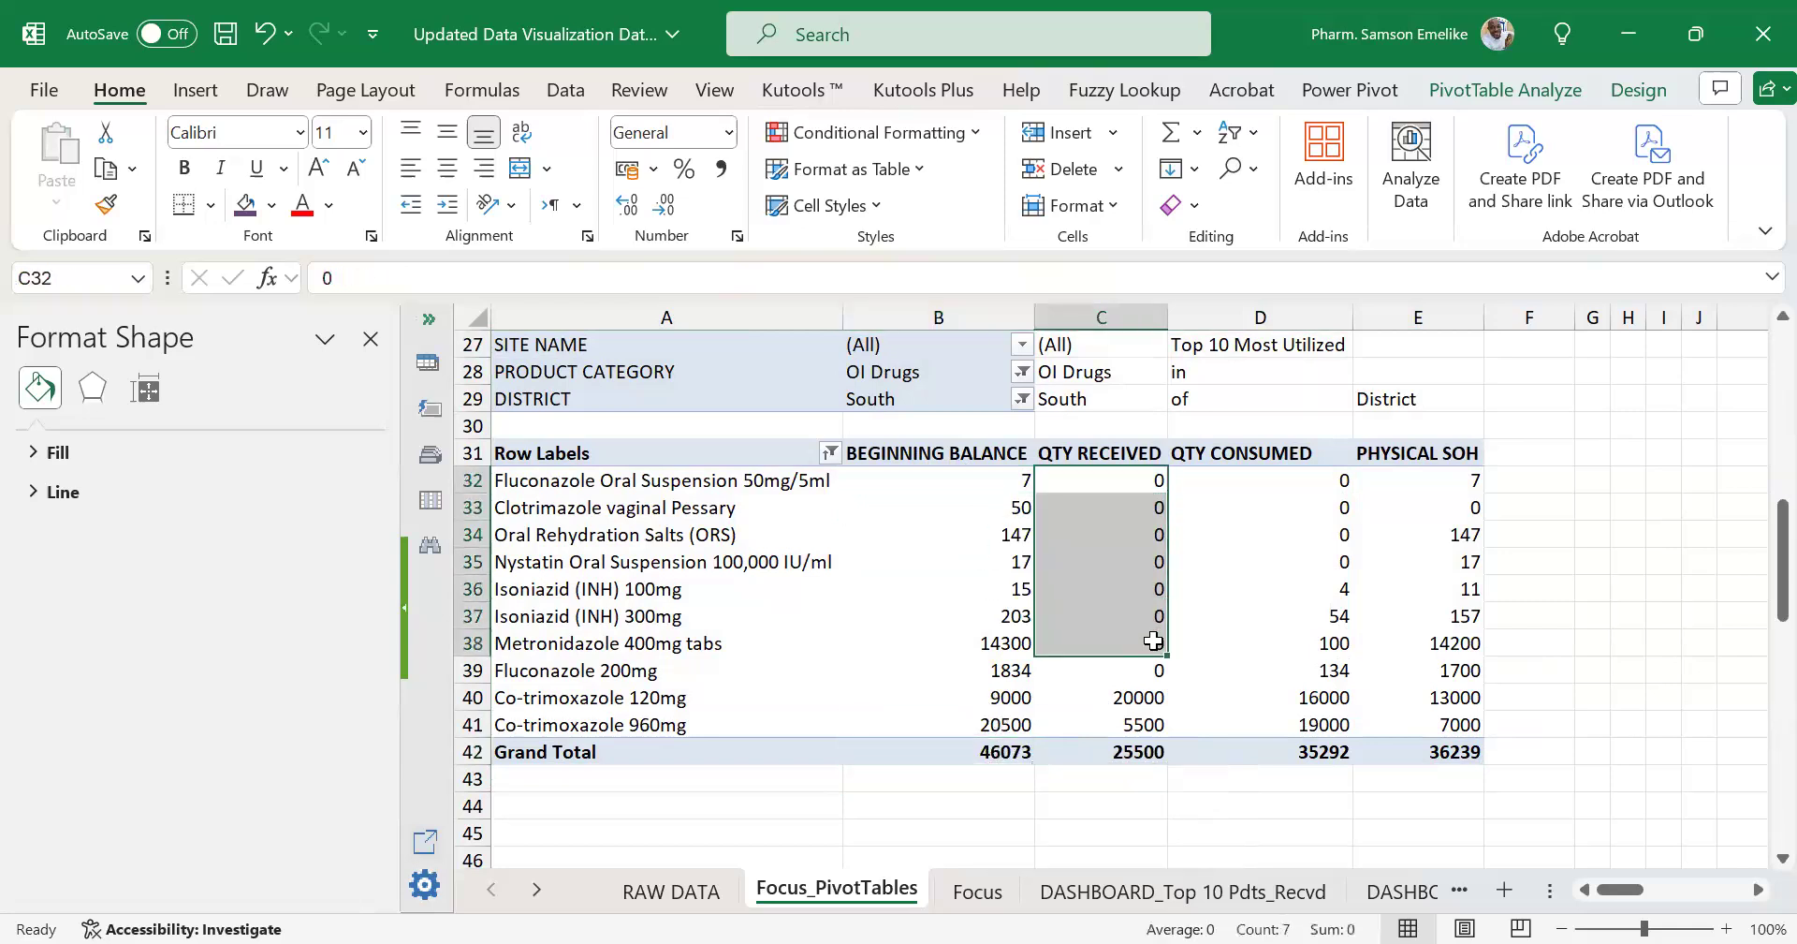
Show the BEGINNING BALANCE values in the copied pivot table as % of Column Total.
click(962, 483)
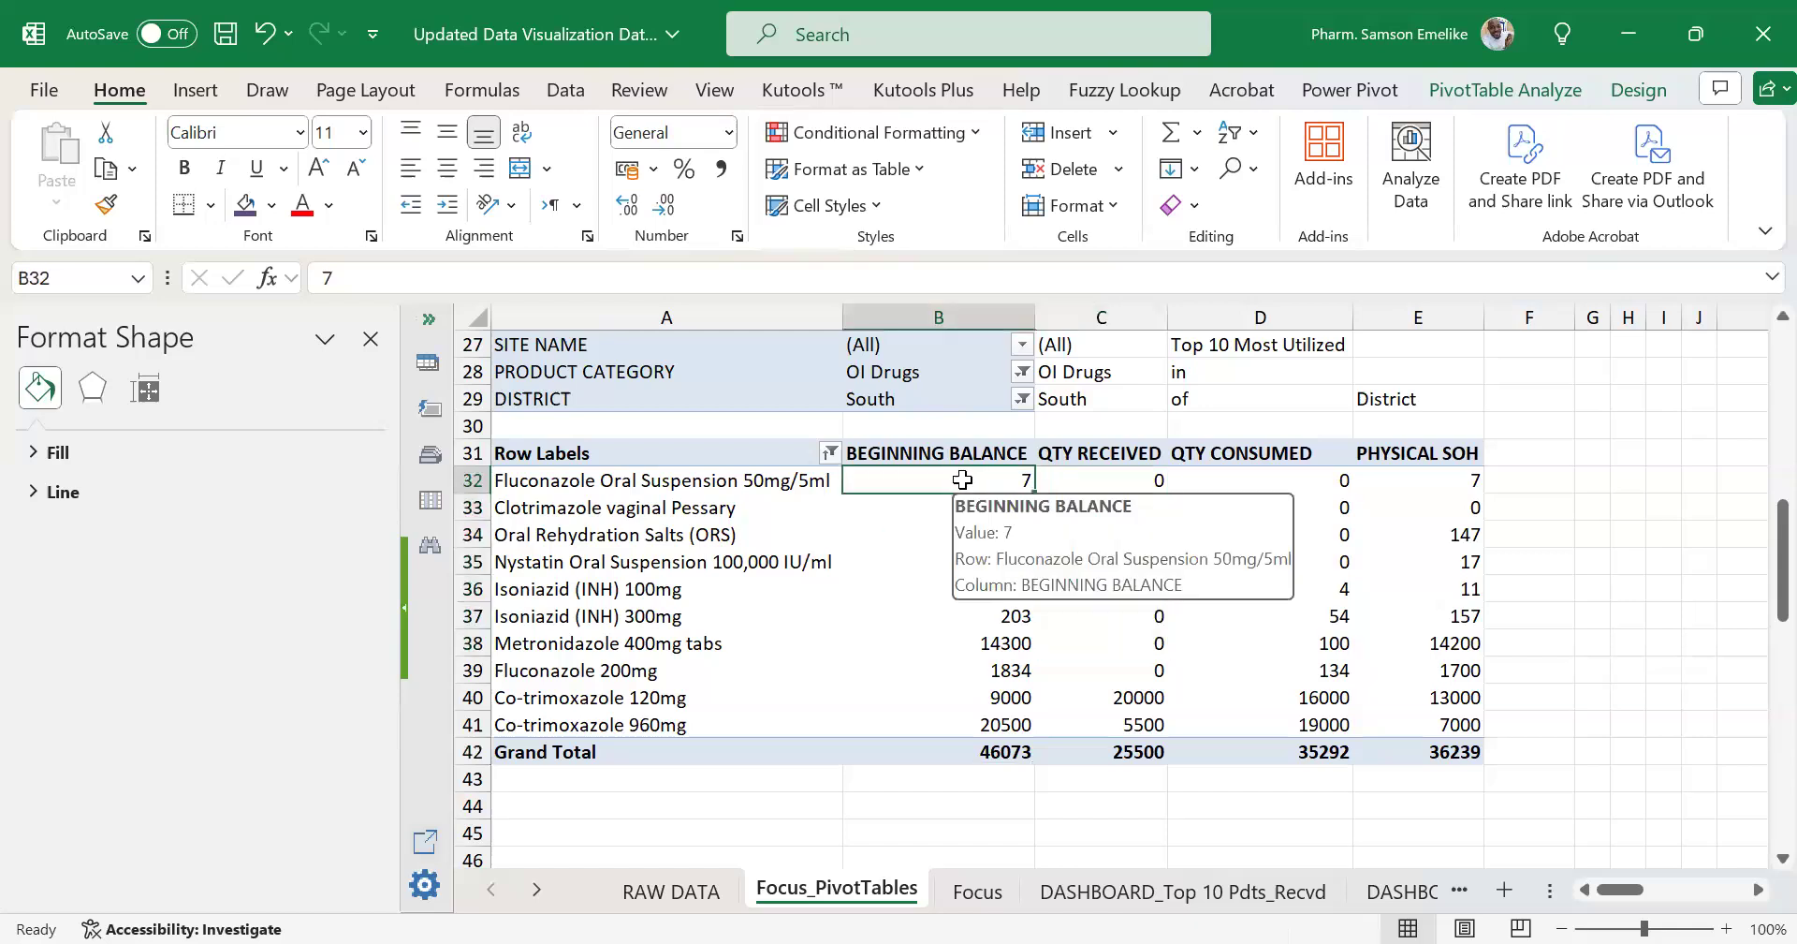
right_click(959, 483)
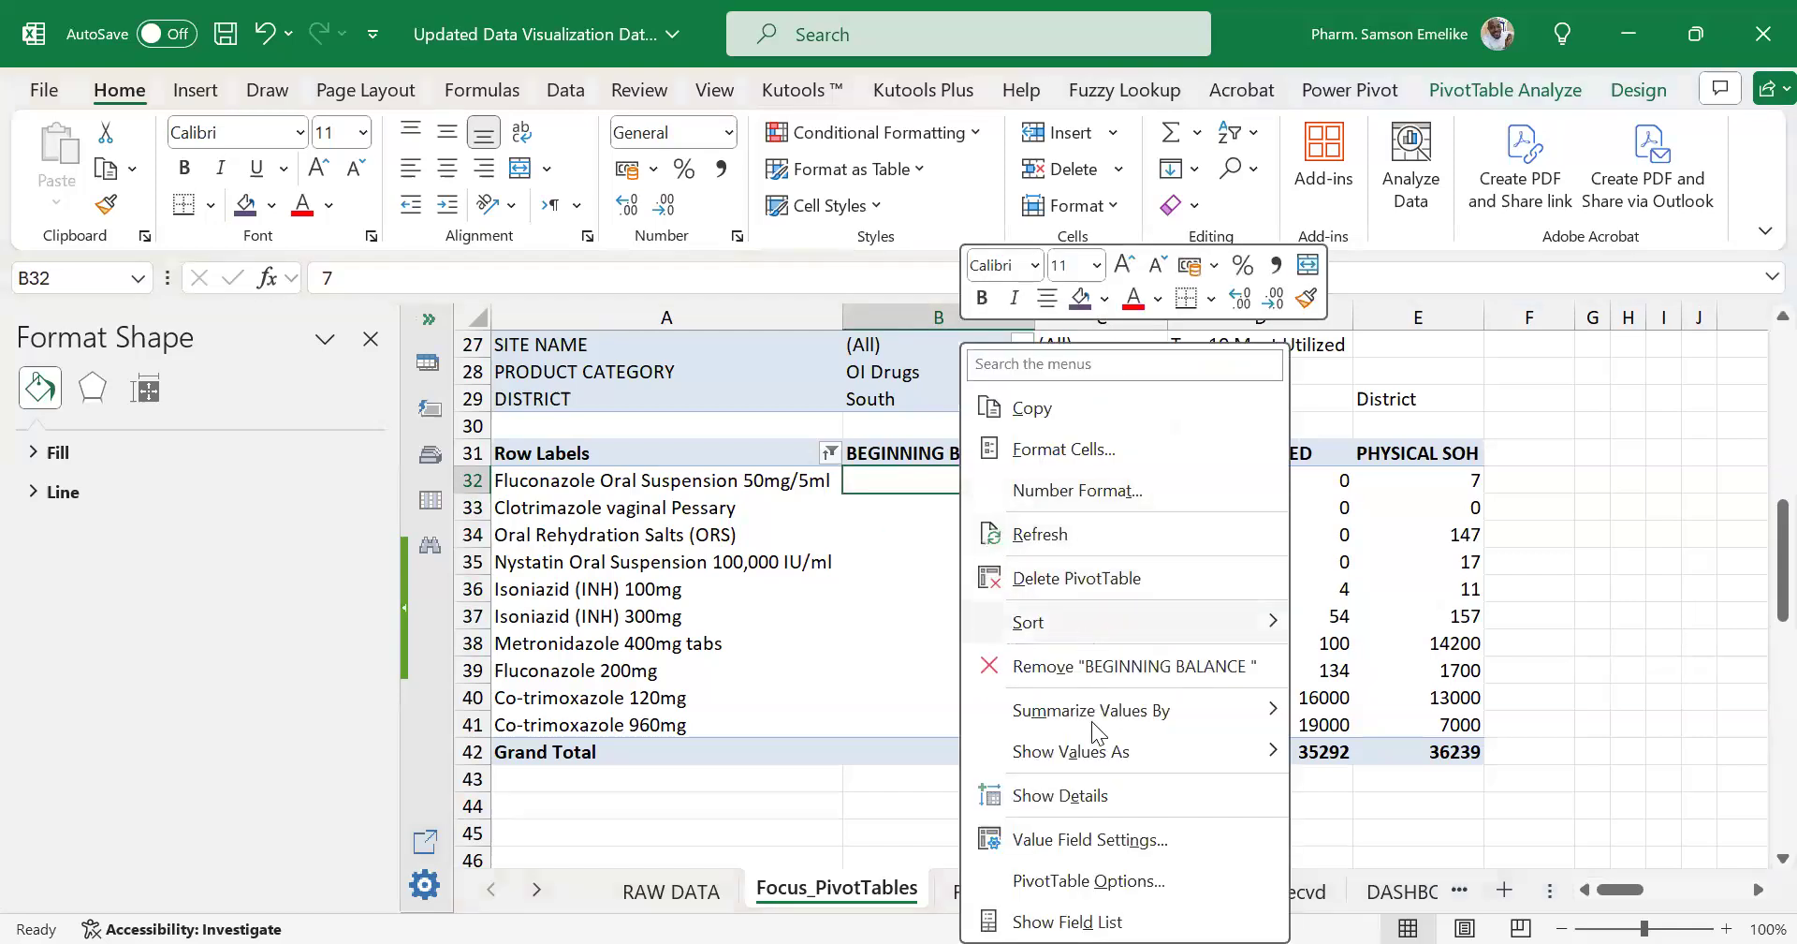
mouse_move(1091, 756)
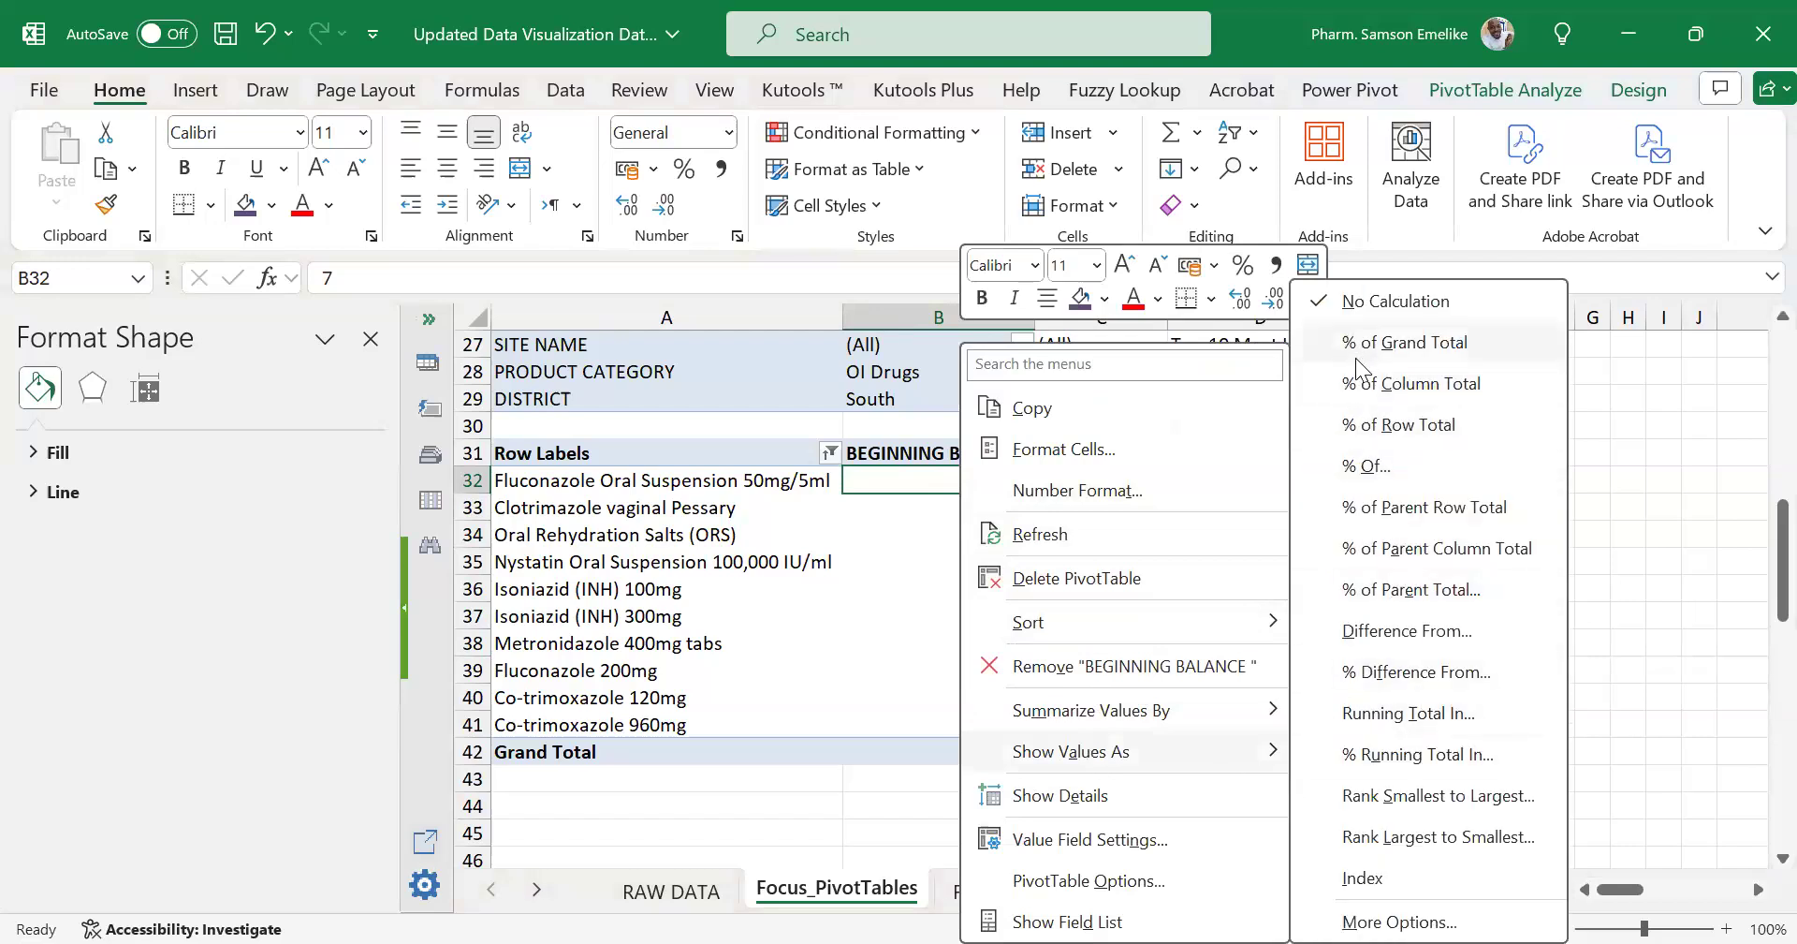
click(1429, 393)
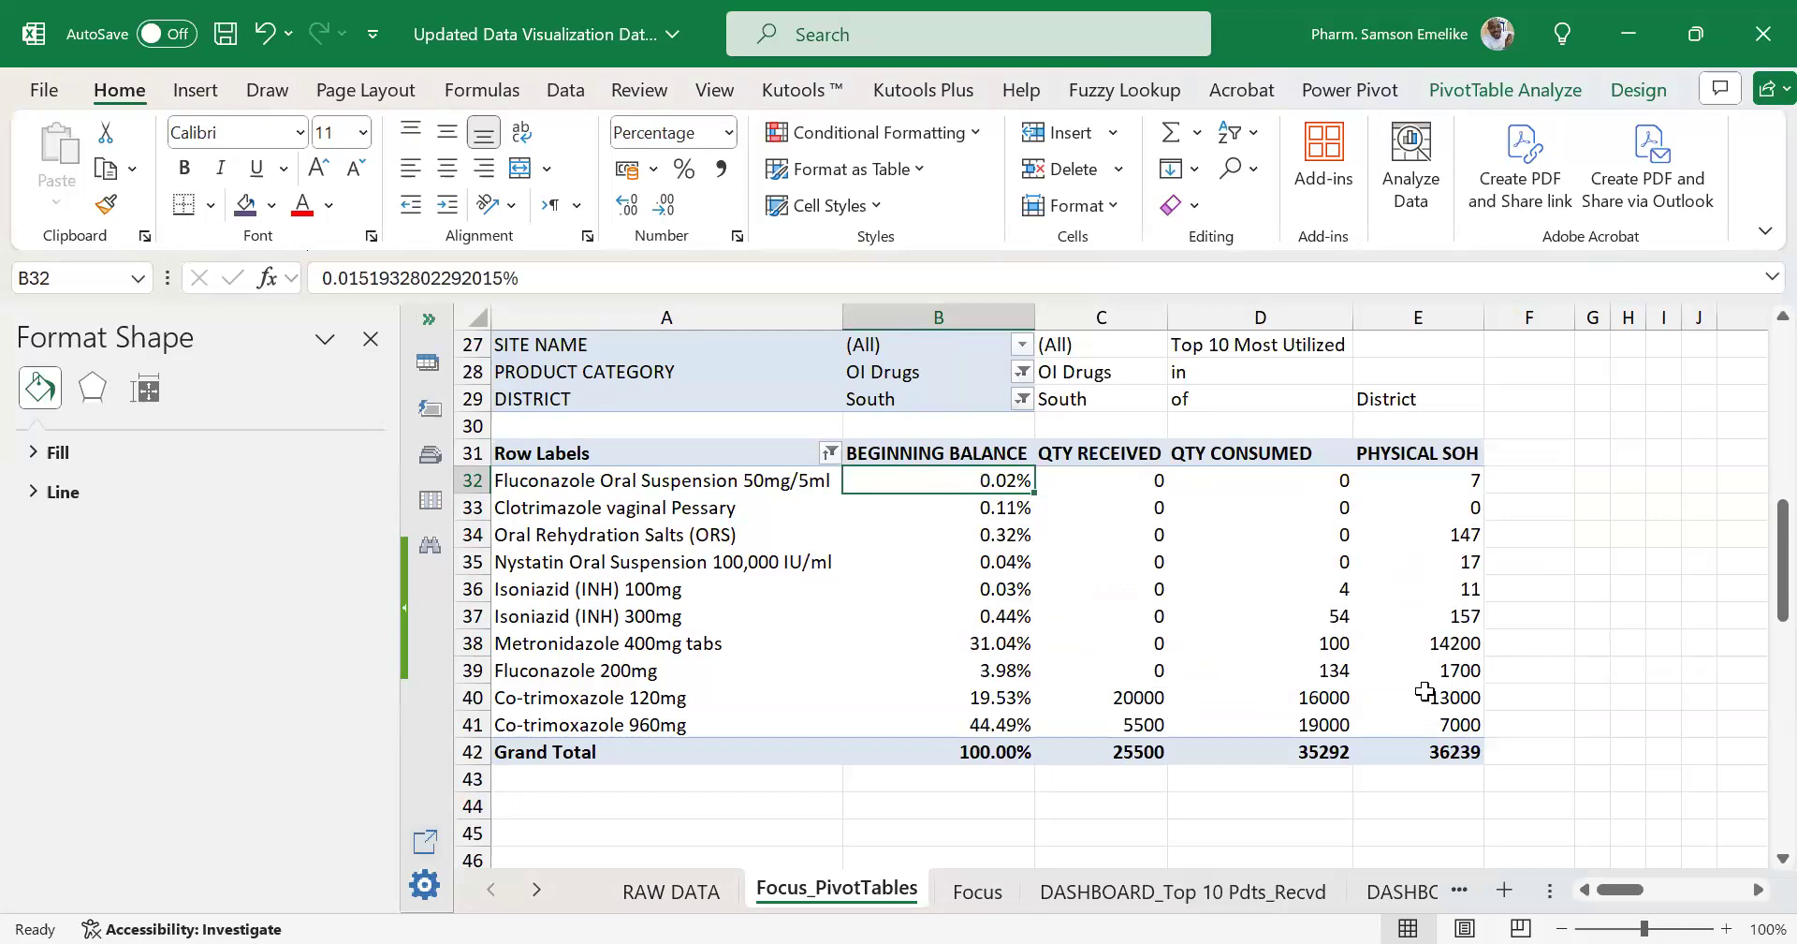
Show the QTY RECEIVED and QTY CONSUMED values in the copied pivot table as % of Column Total.
click(1126, 479)
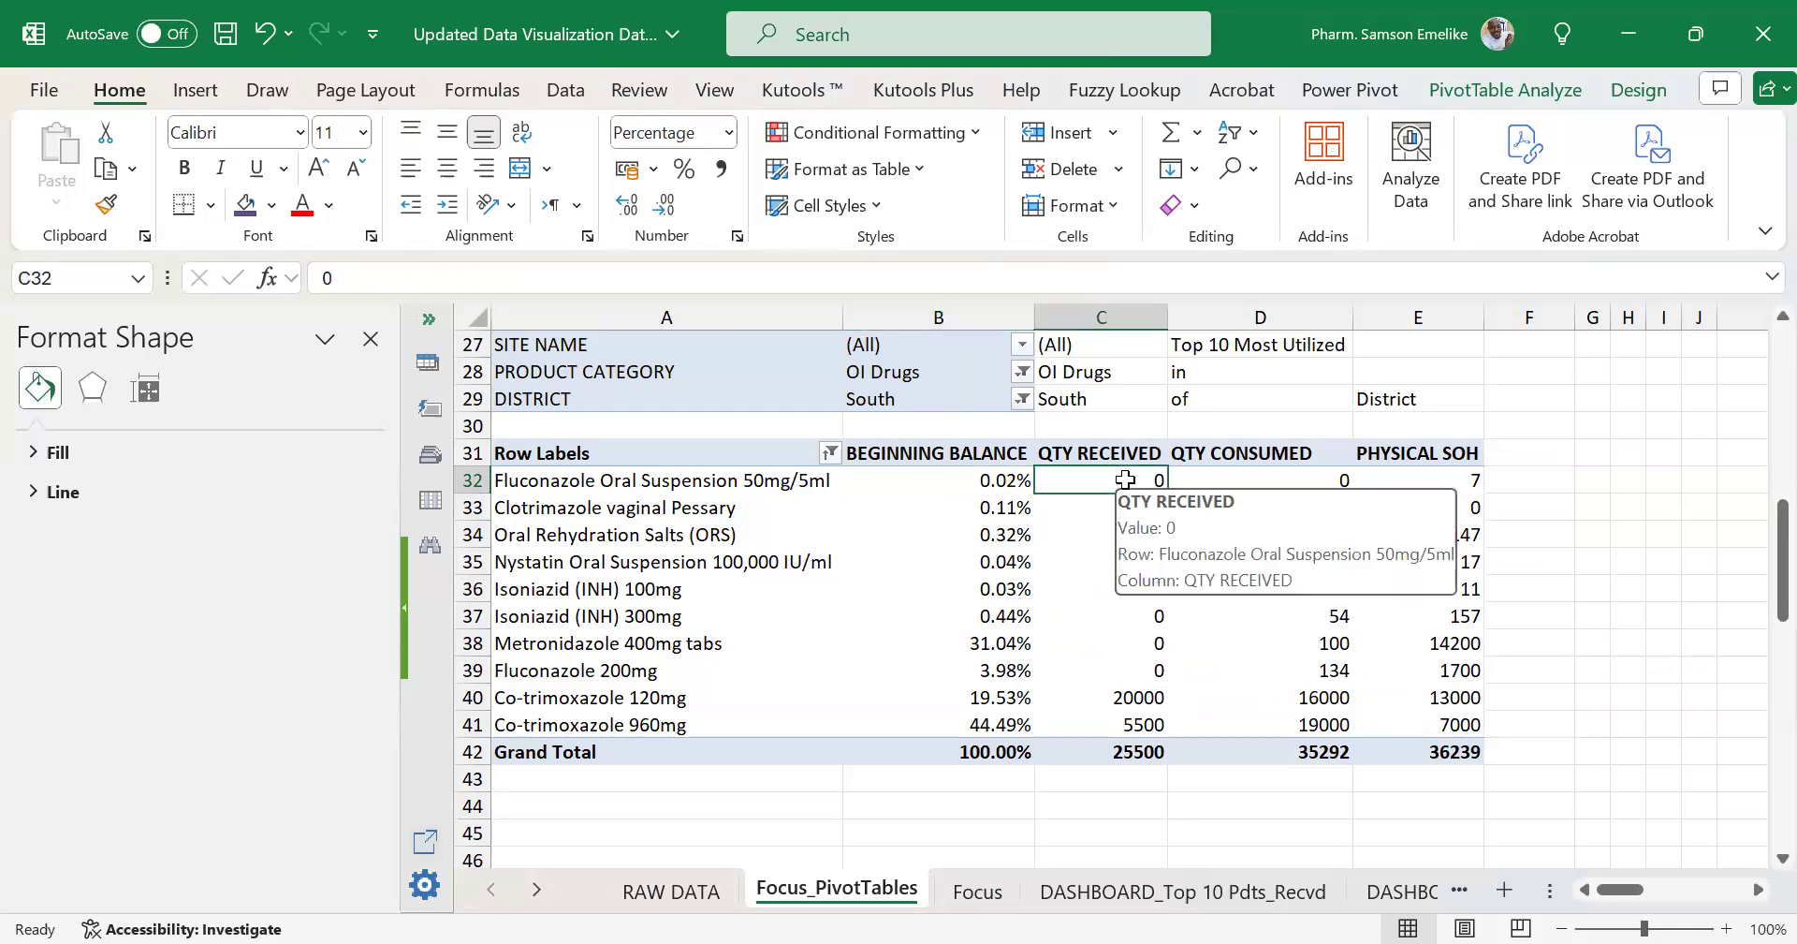
right_click(1125, 481)
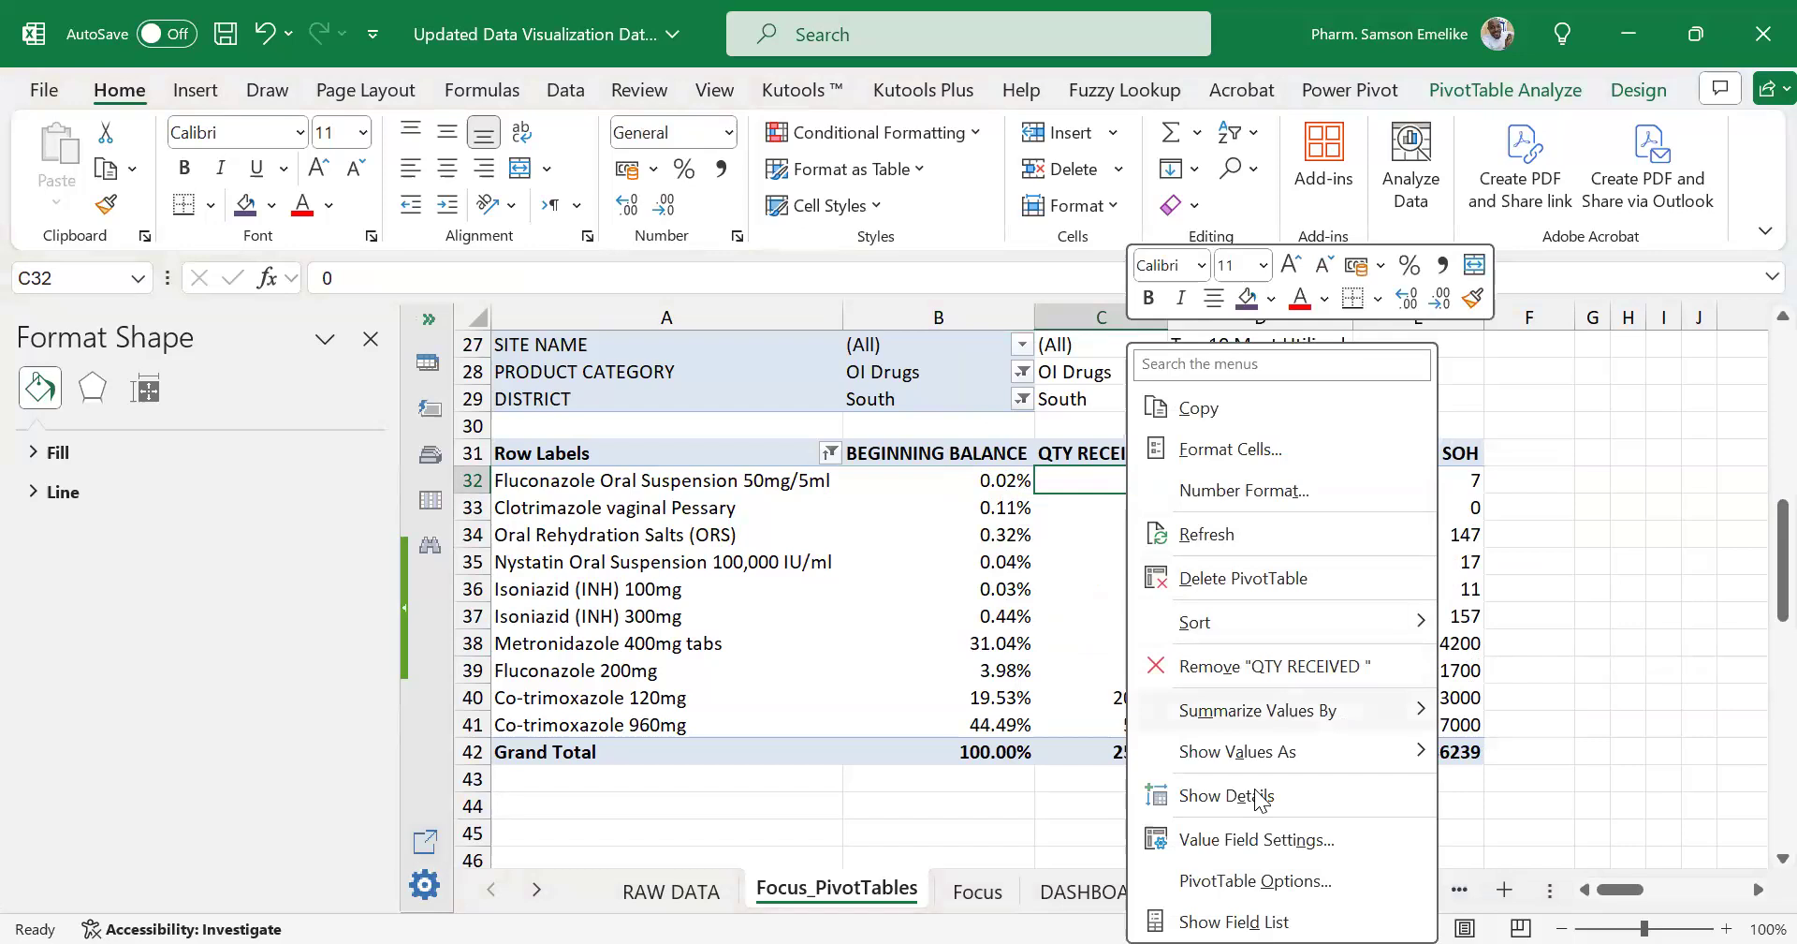
mouse_move(1237, 750)
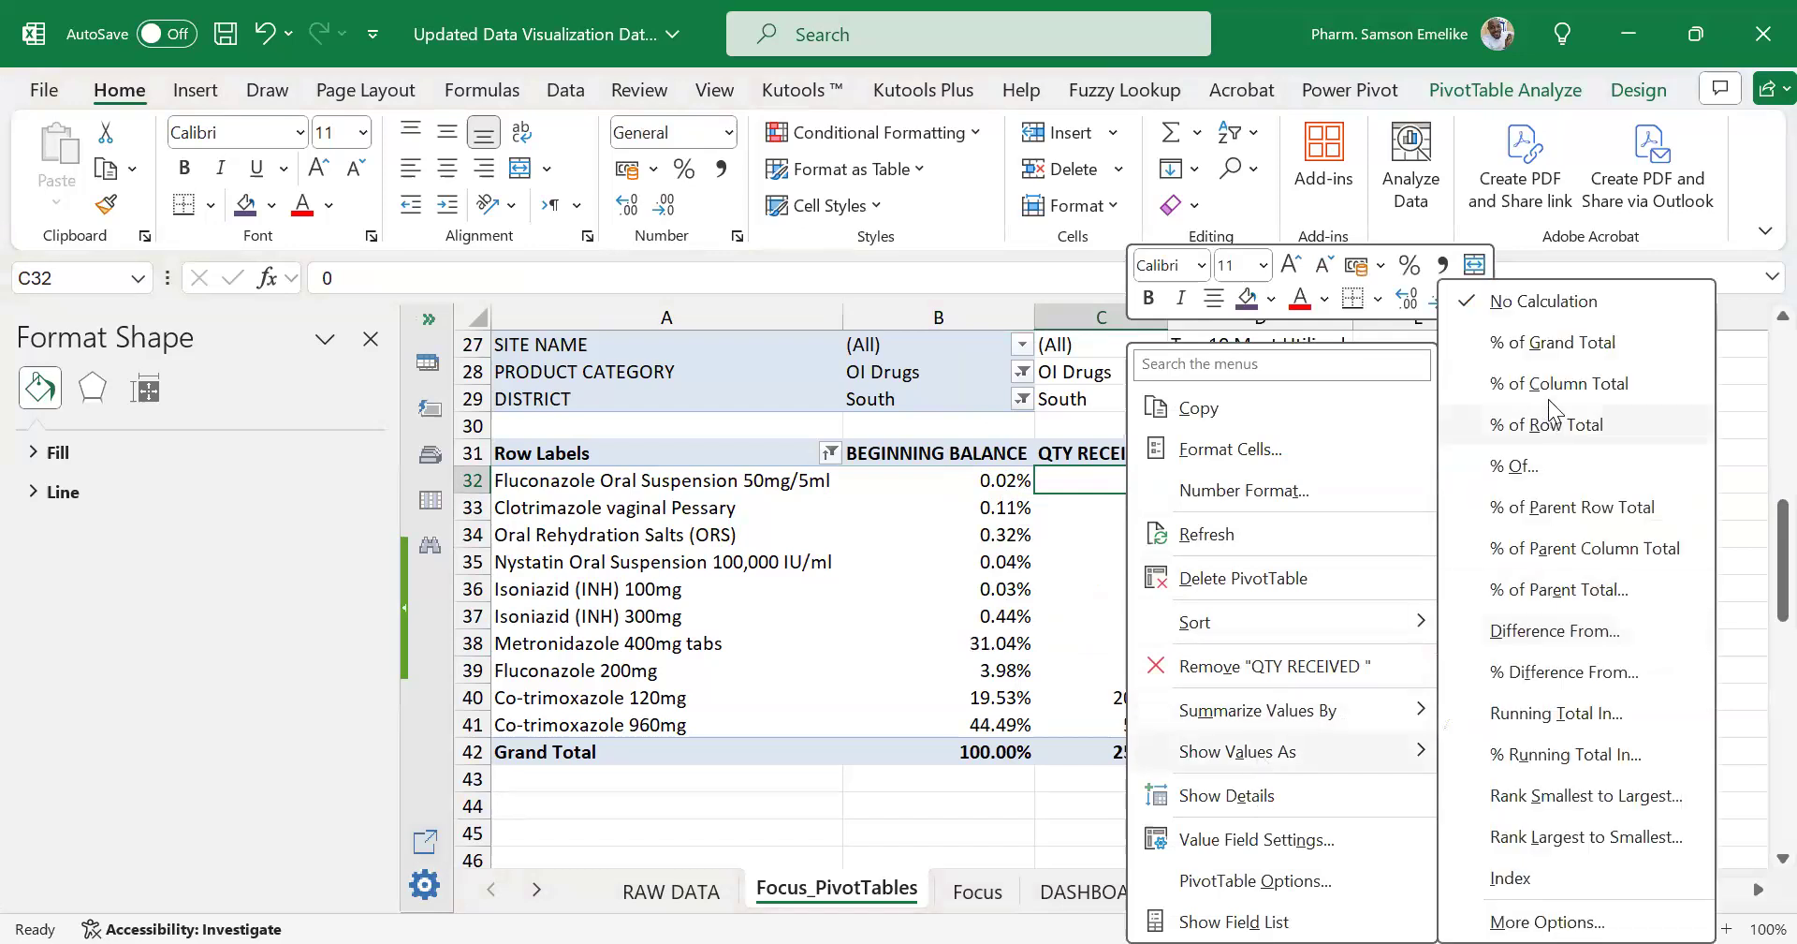
click(1549, 397)
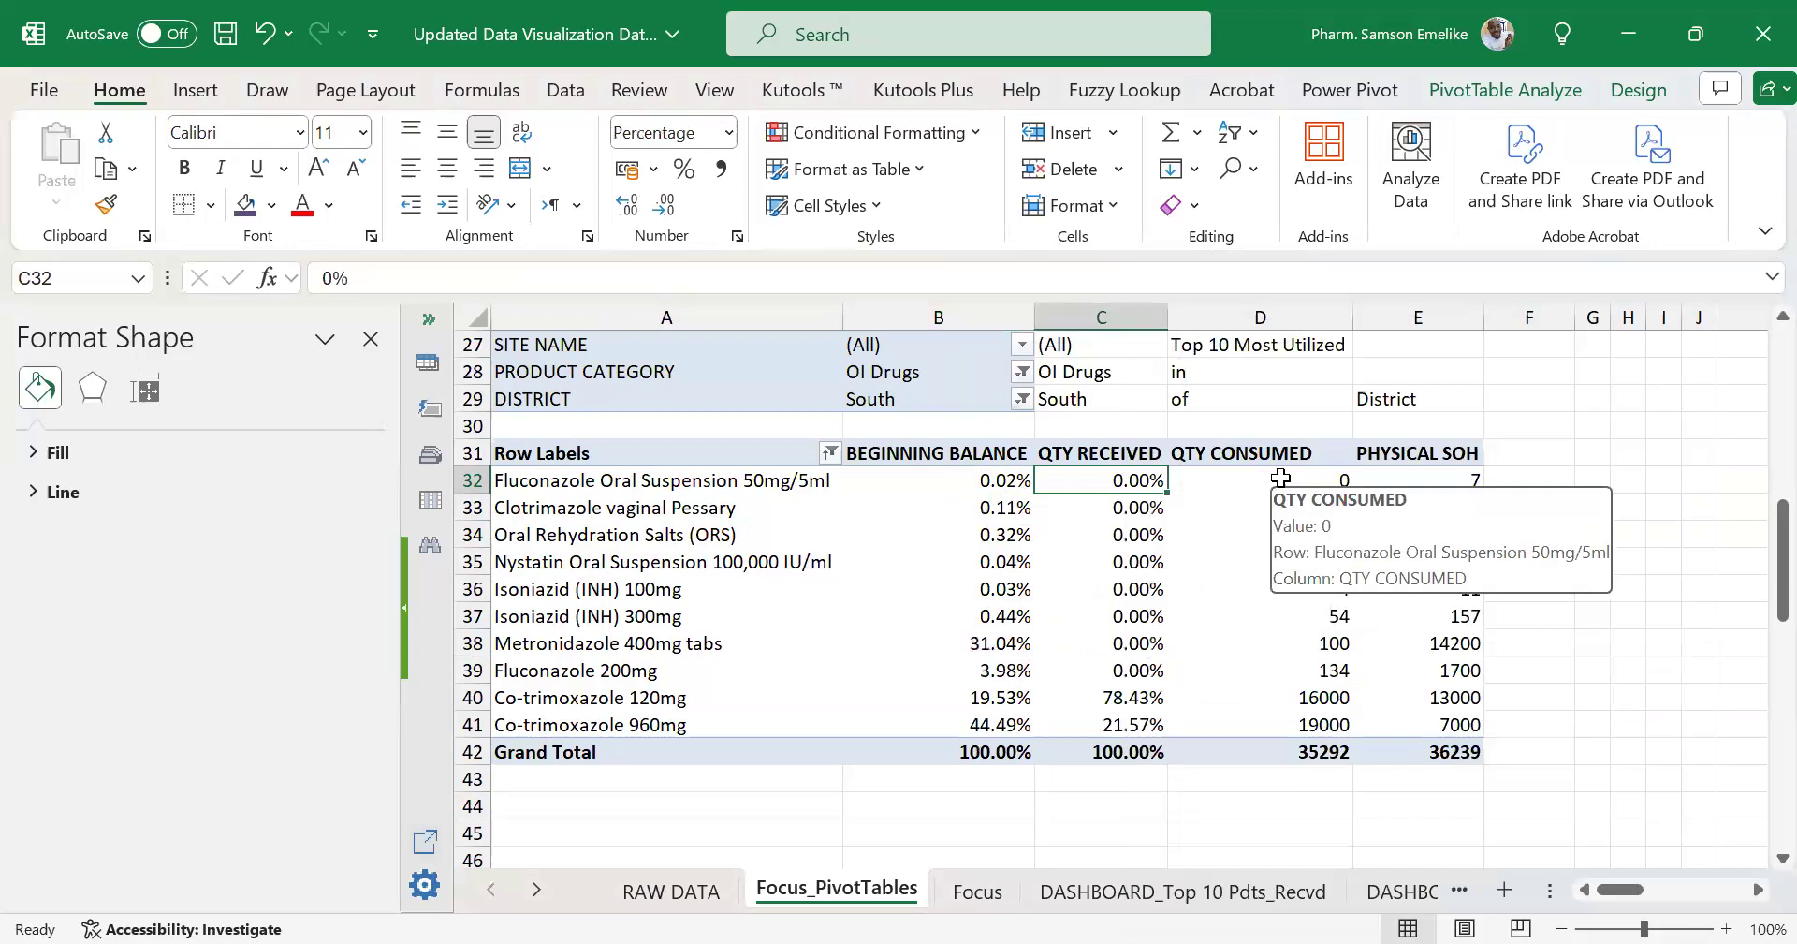
right_click(1286, 481)
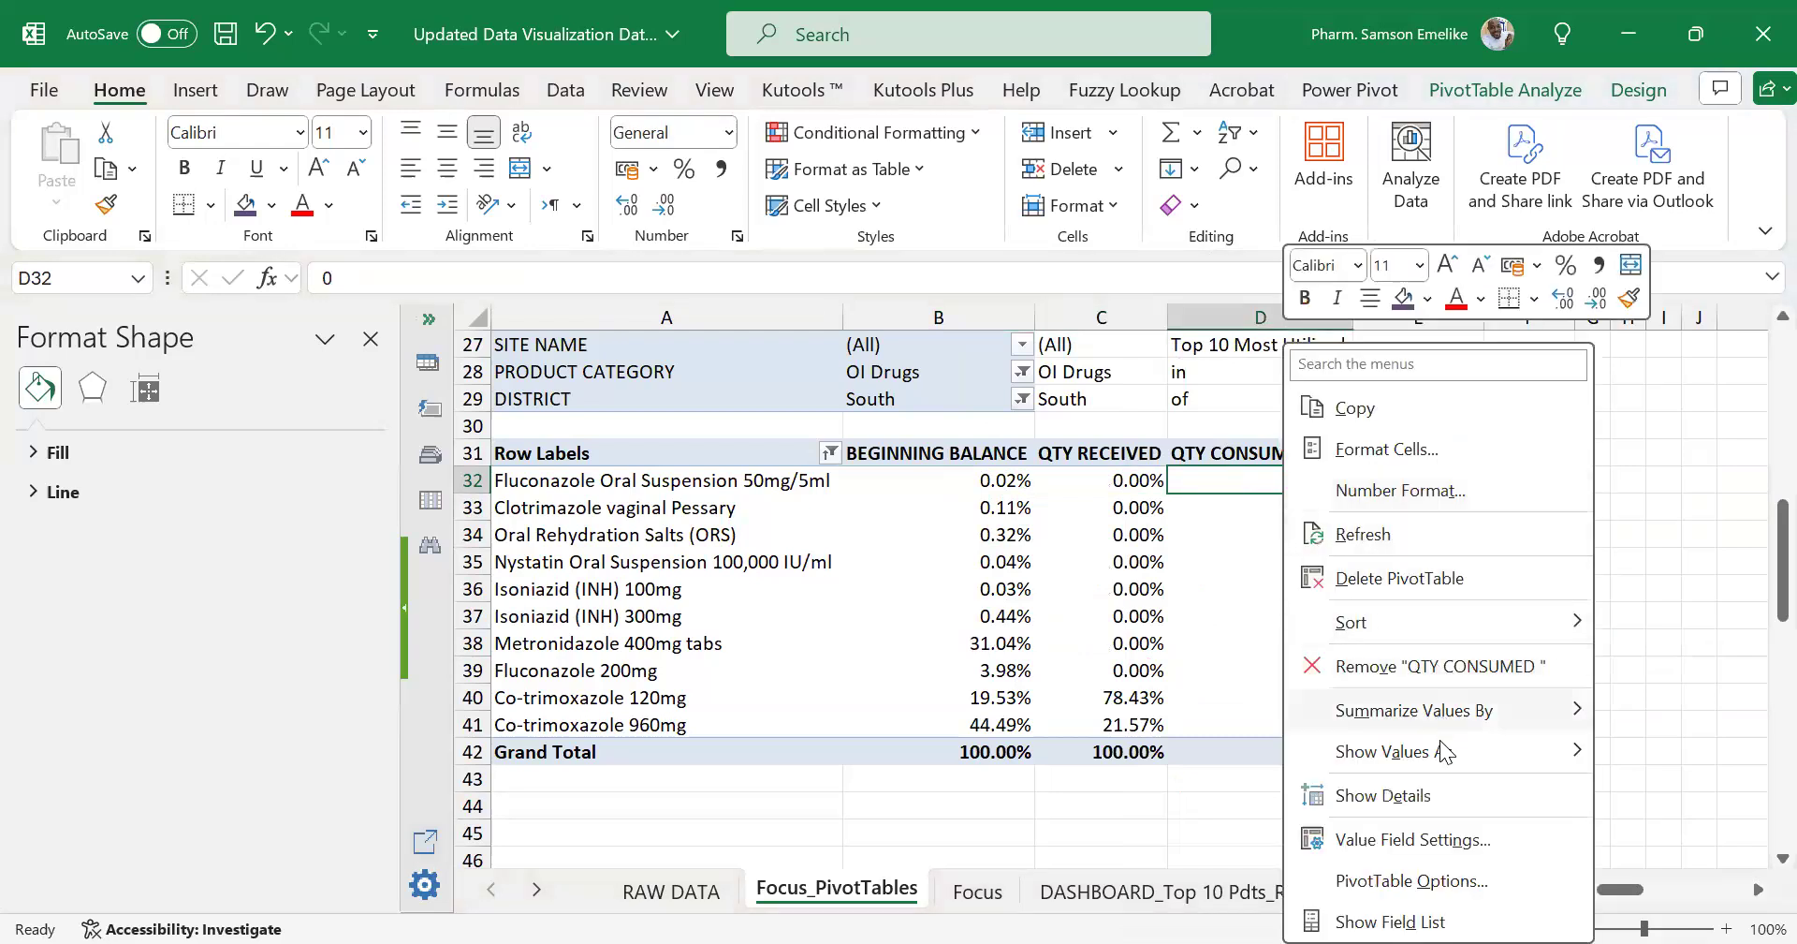
mouse_move(1460, 748)
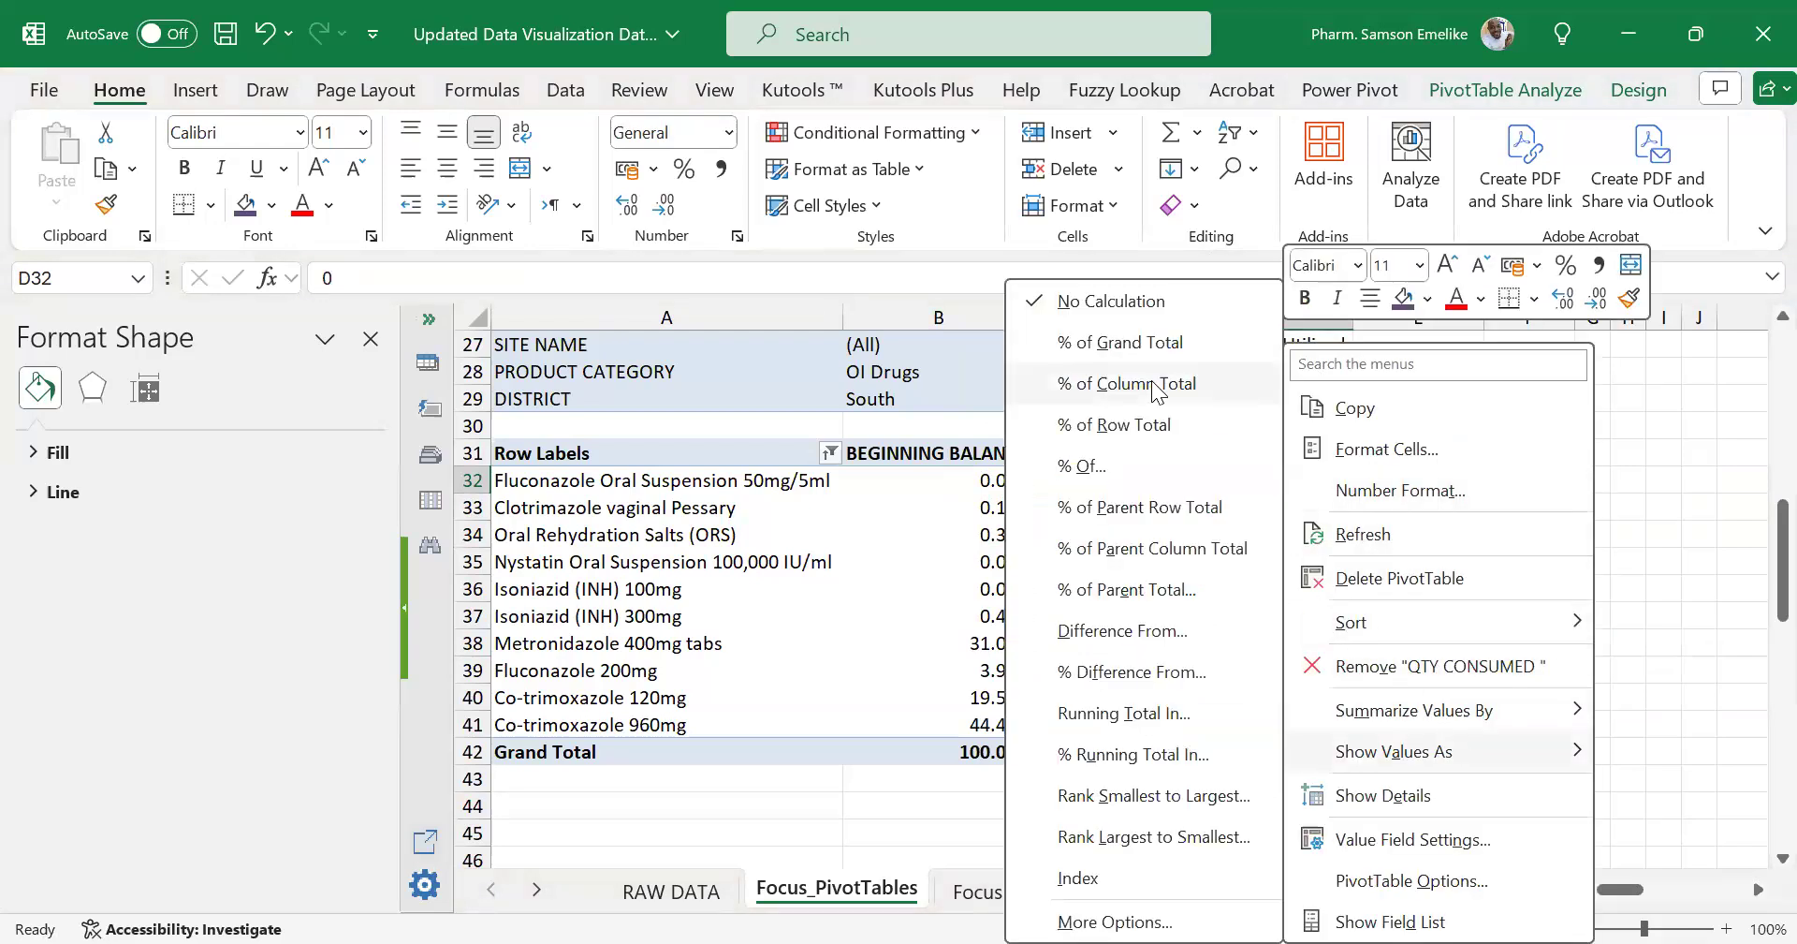
click(1158, 392)
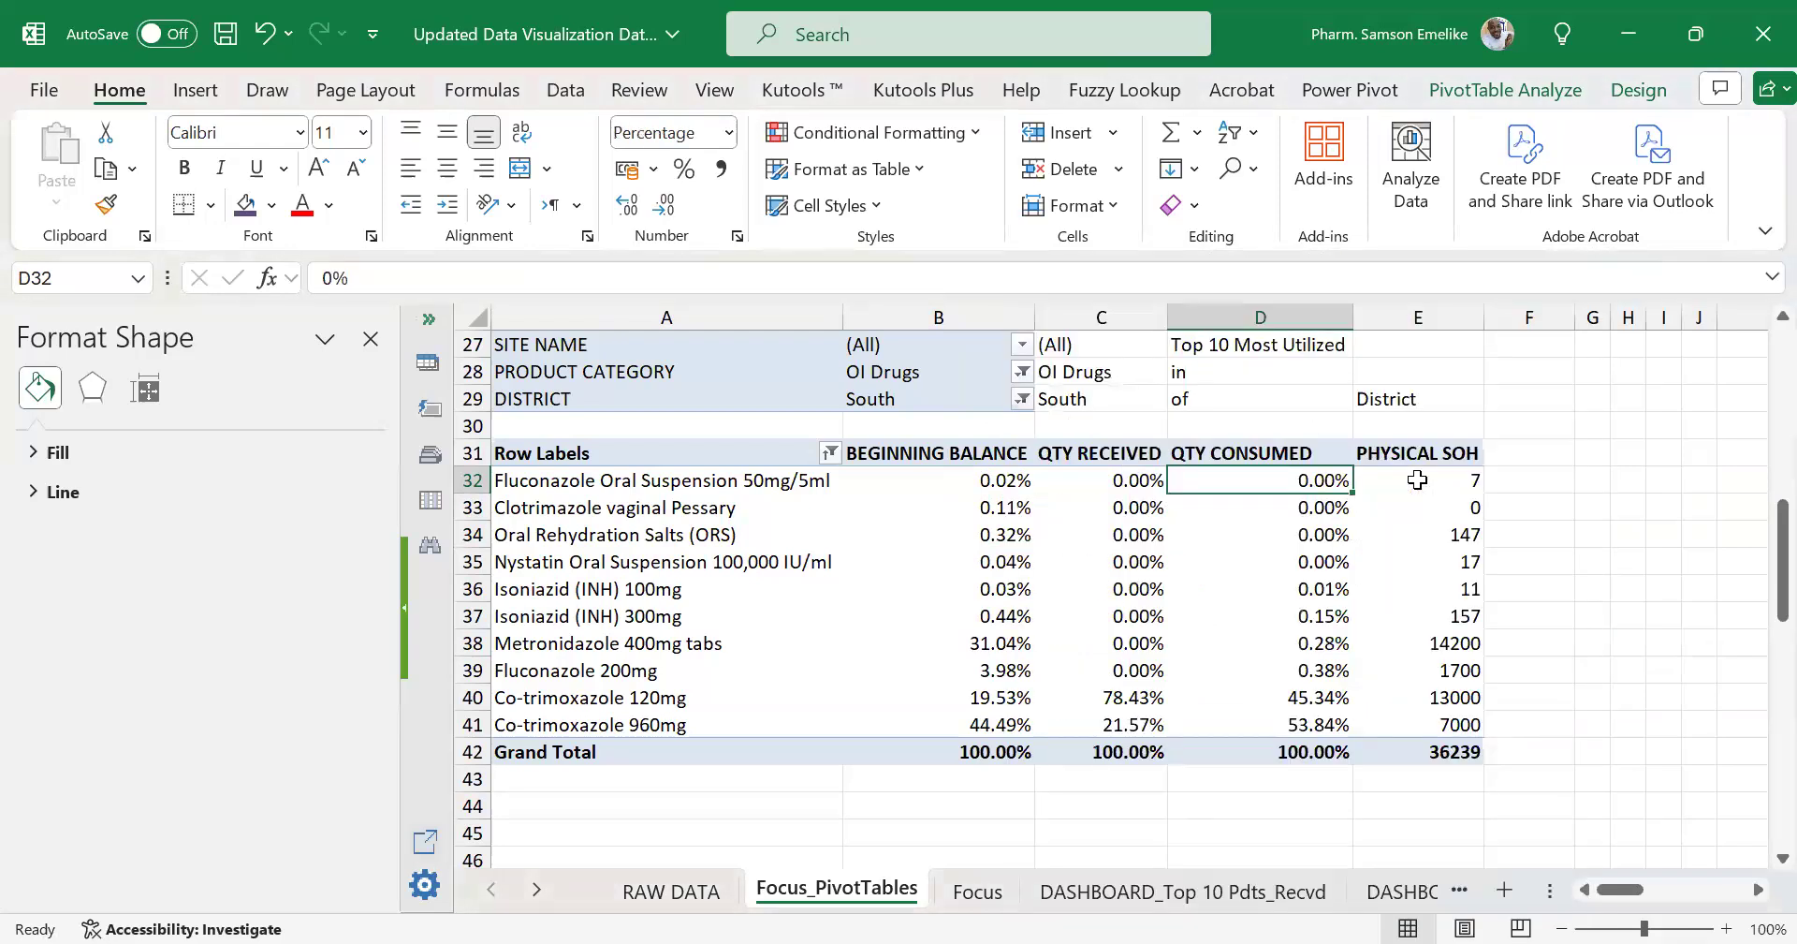
Show the PHYSICAL SOH values in the copied pivot table as % of Column Total.
right_click(1418, 479)
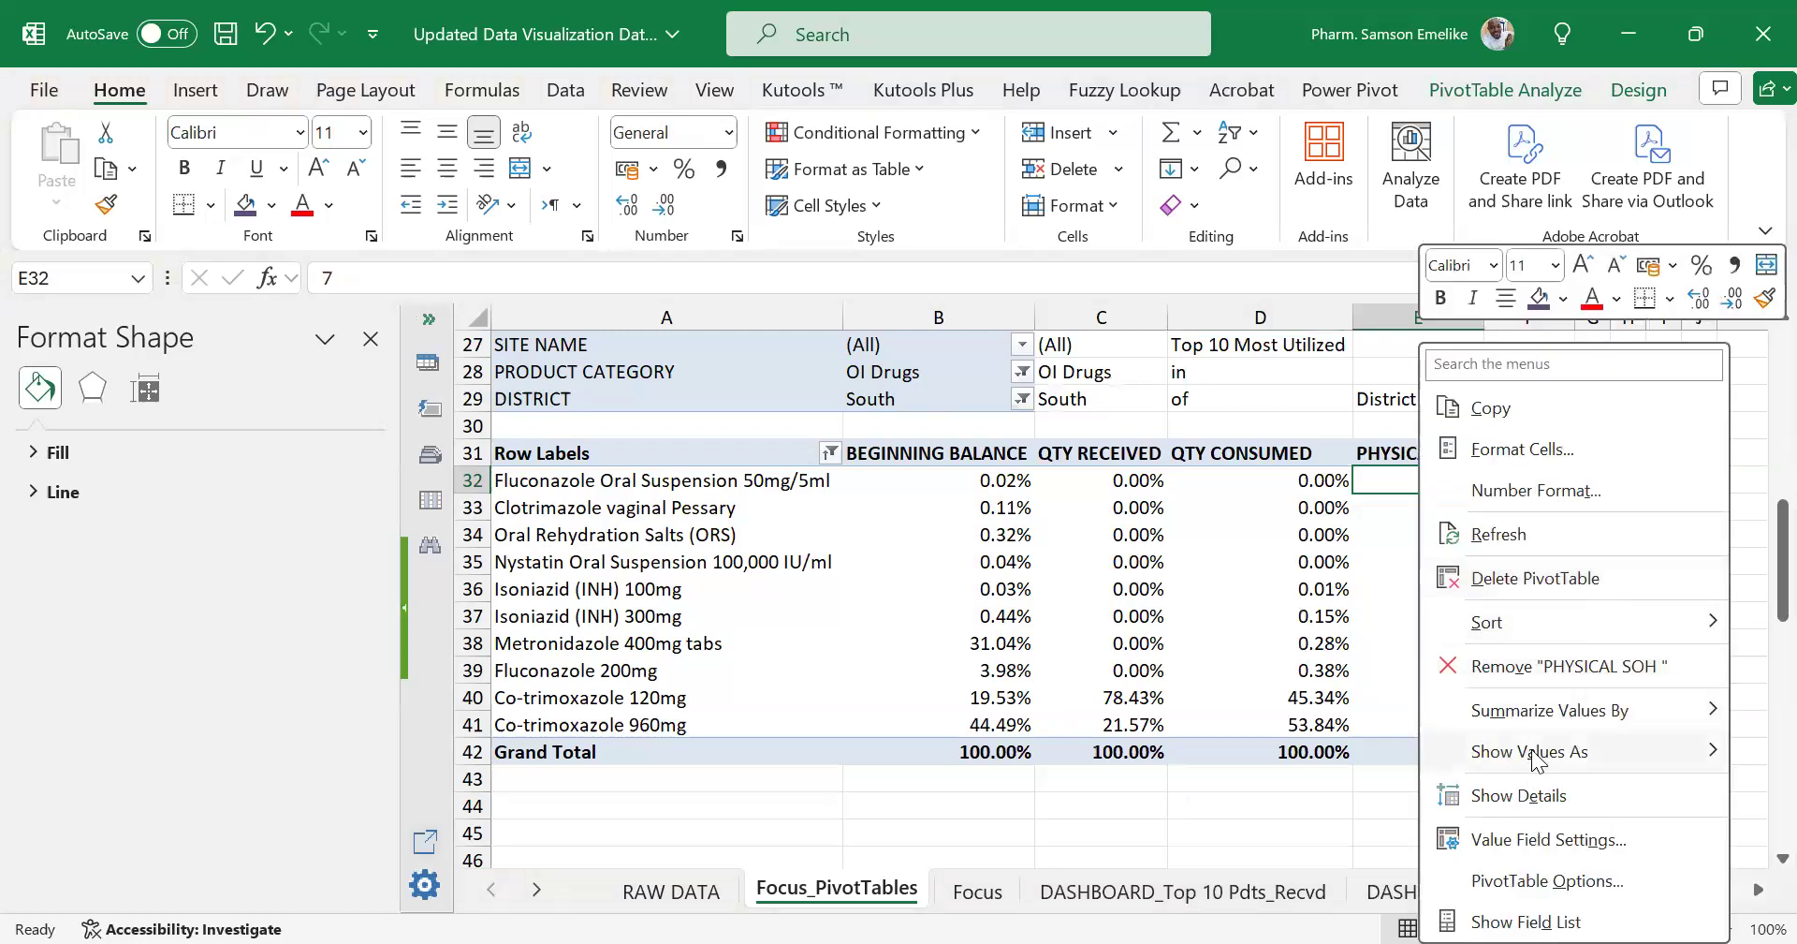
mouse_move(1535, 755)
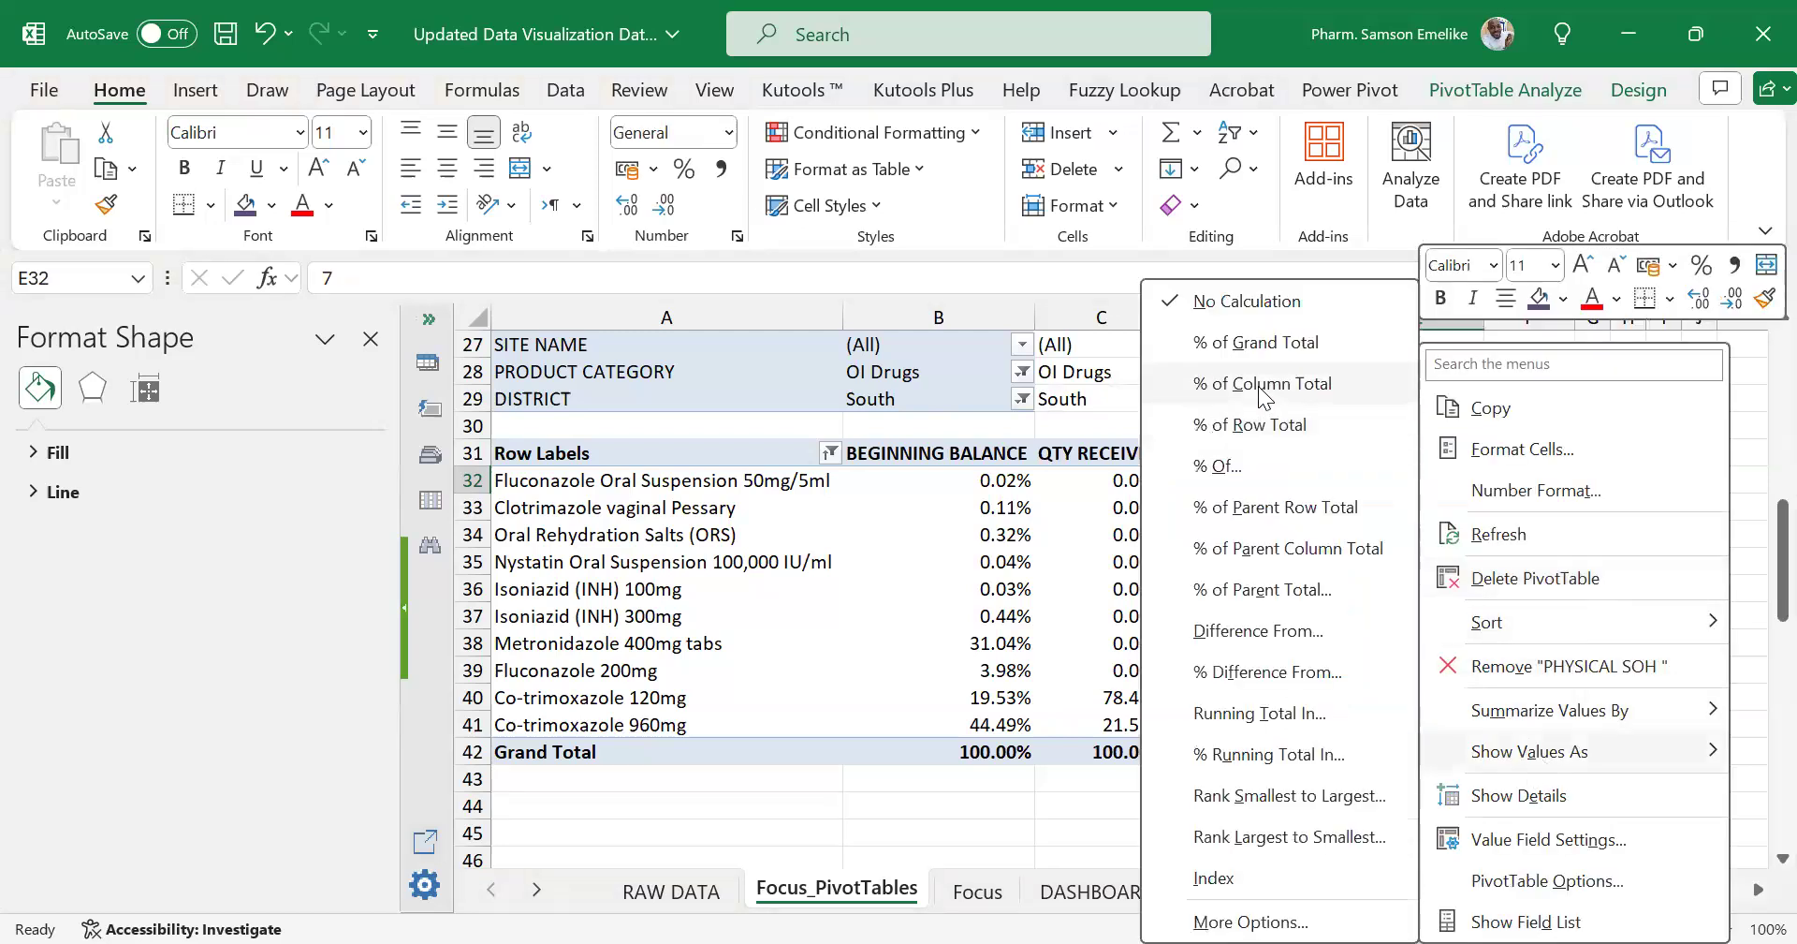
click(1331, 457)
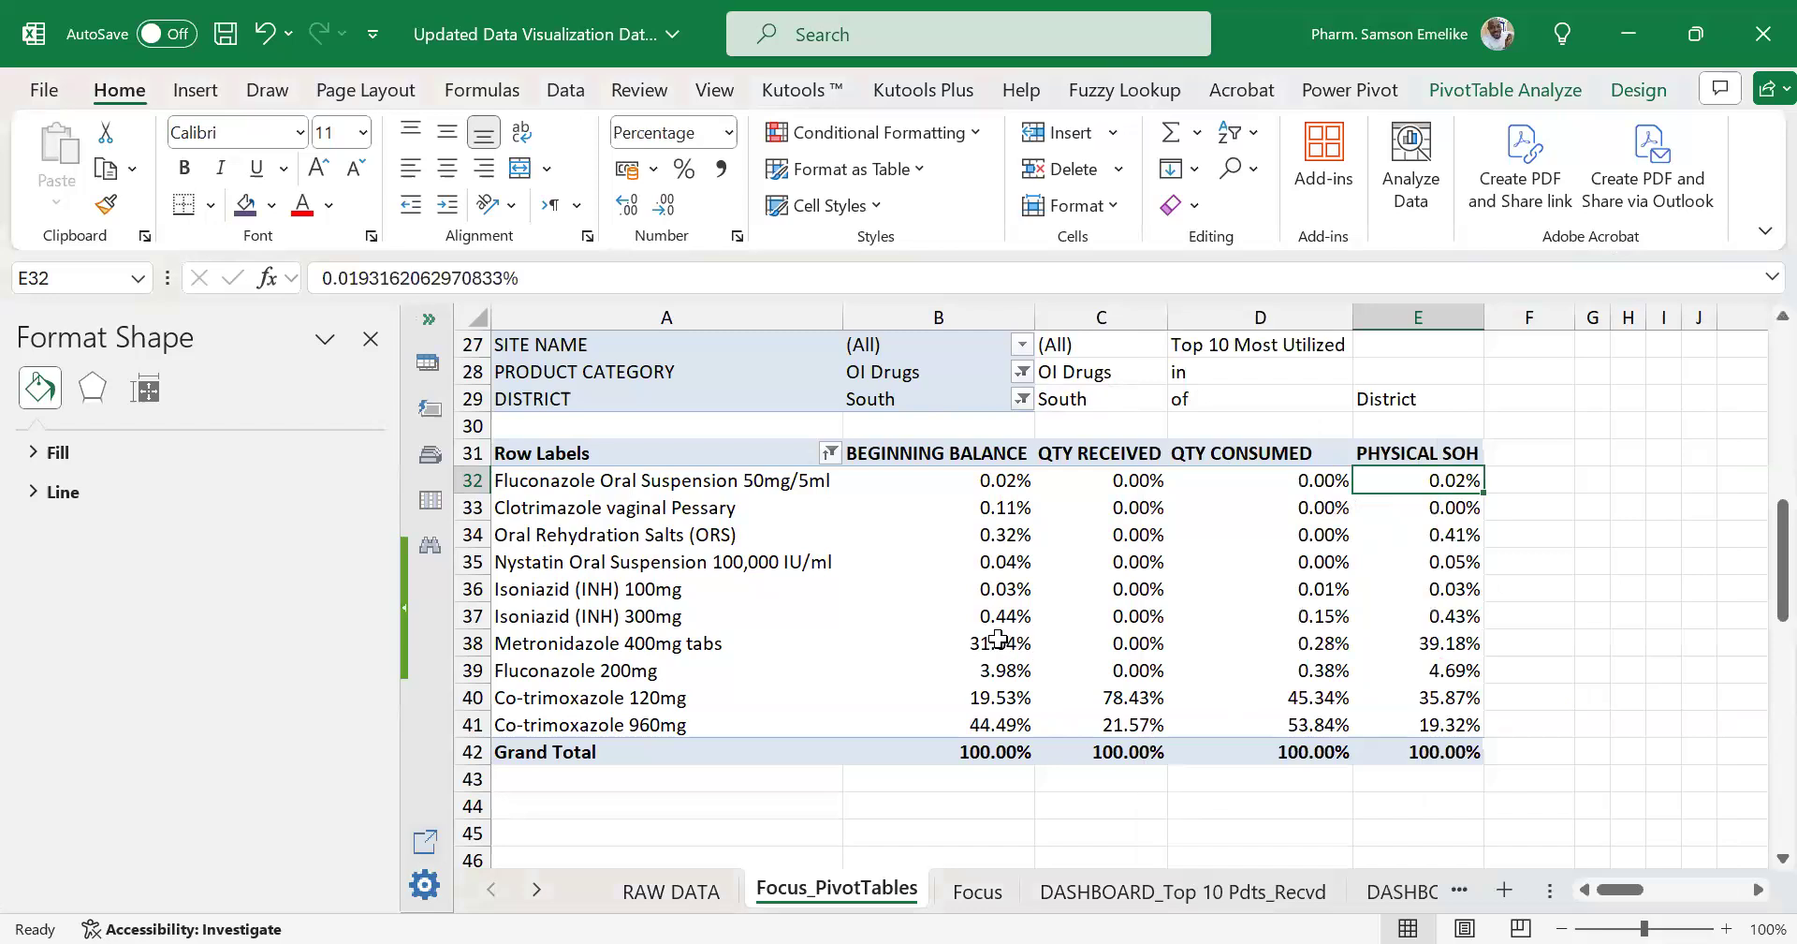
drag(972, 616, 970, 601)
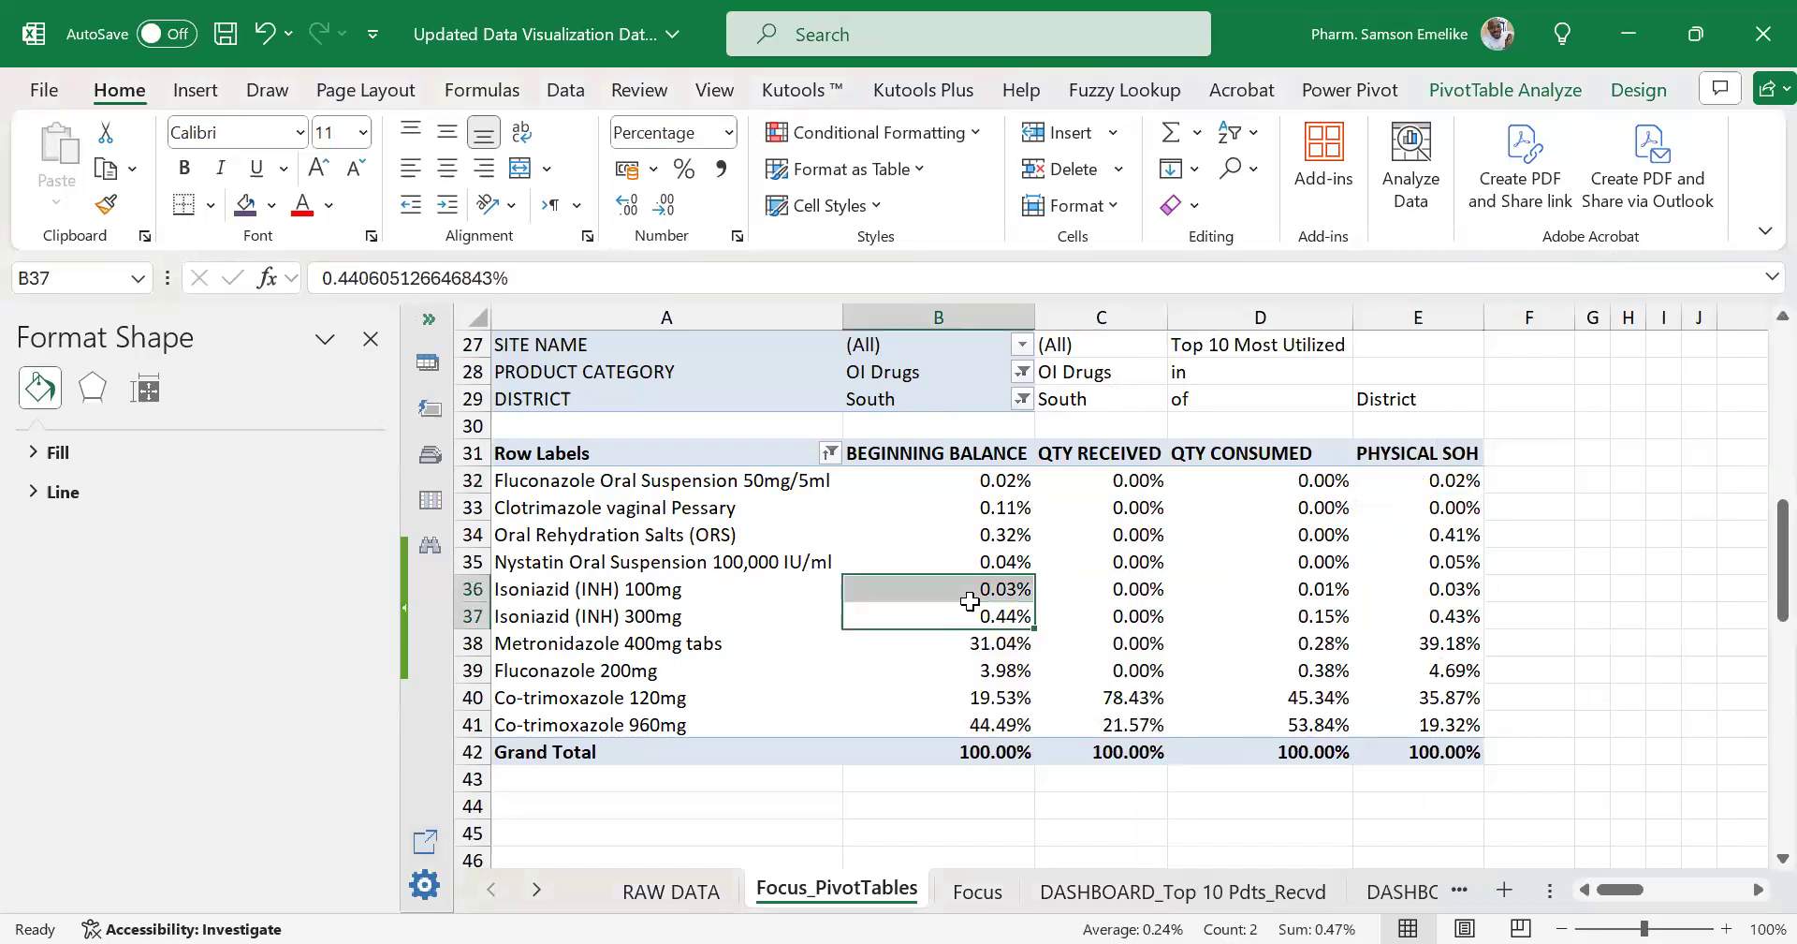
click(972, 615)
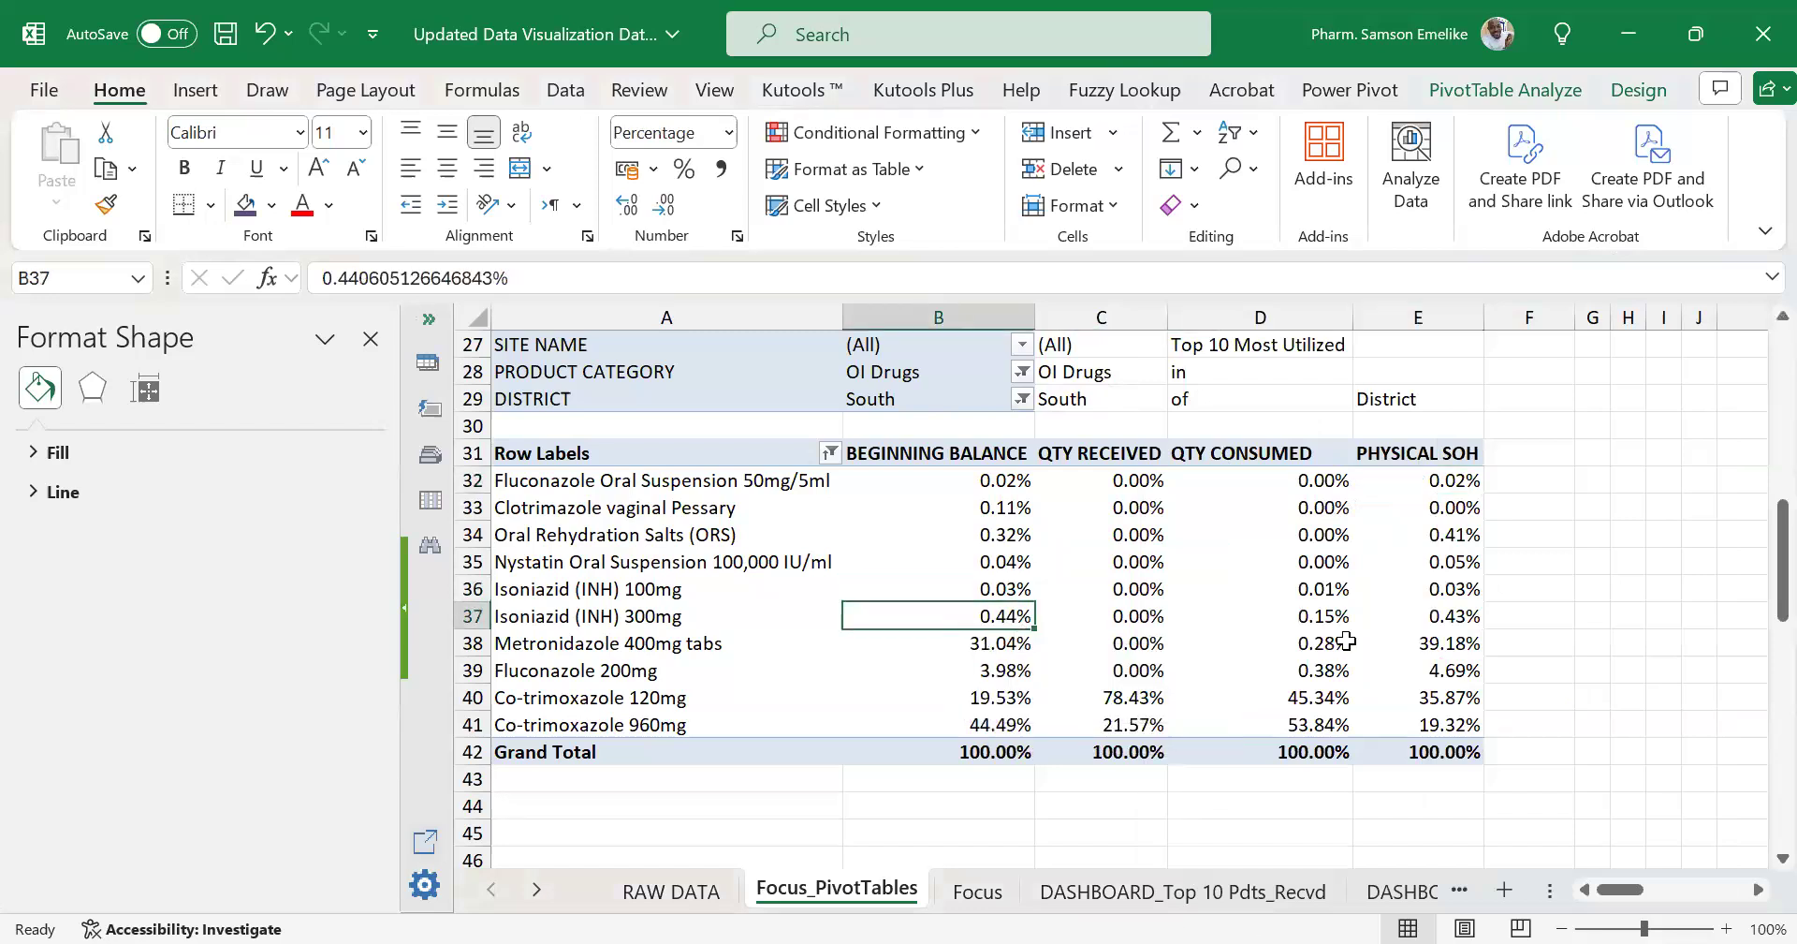
mouse_move(1344, 643)
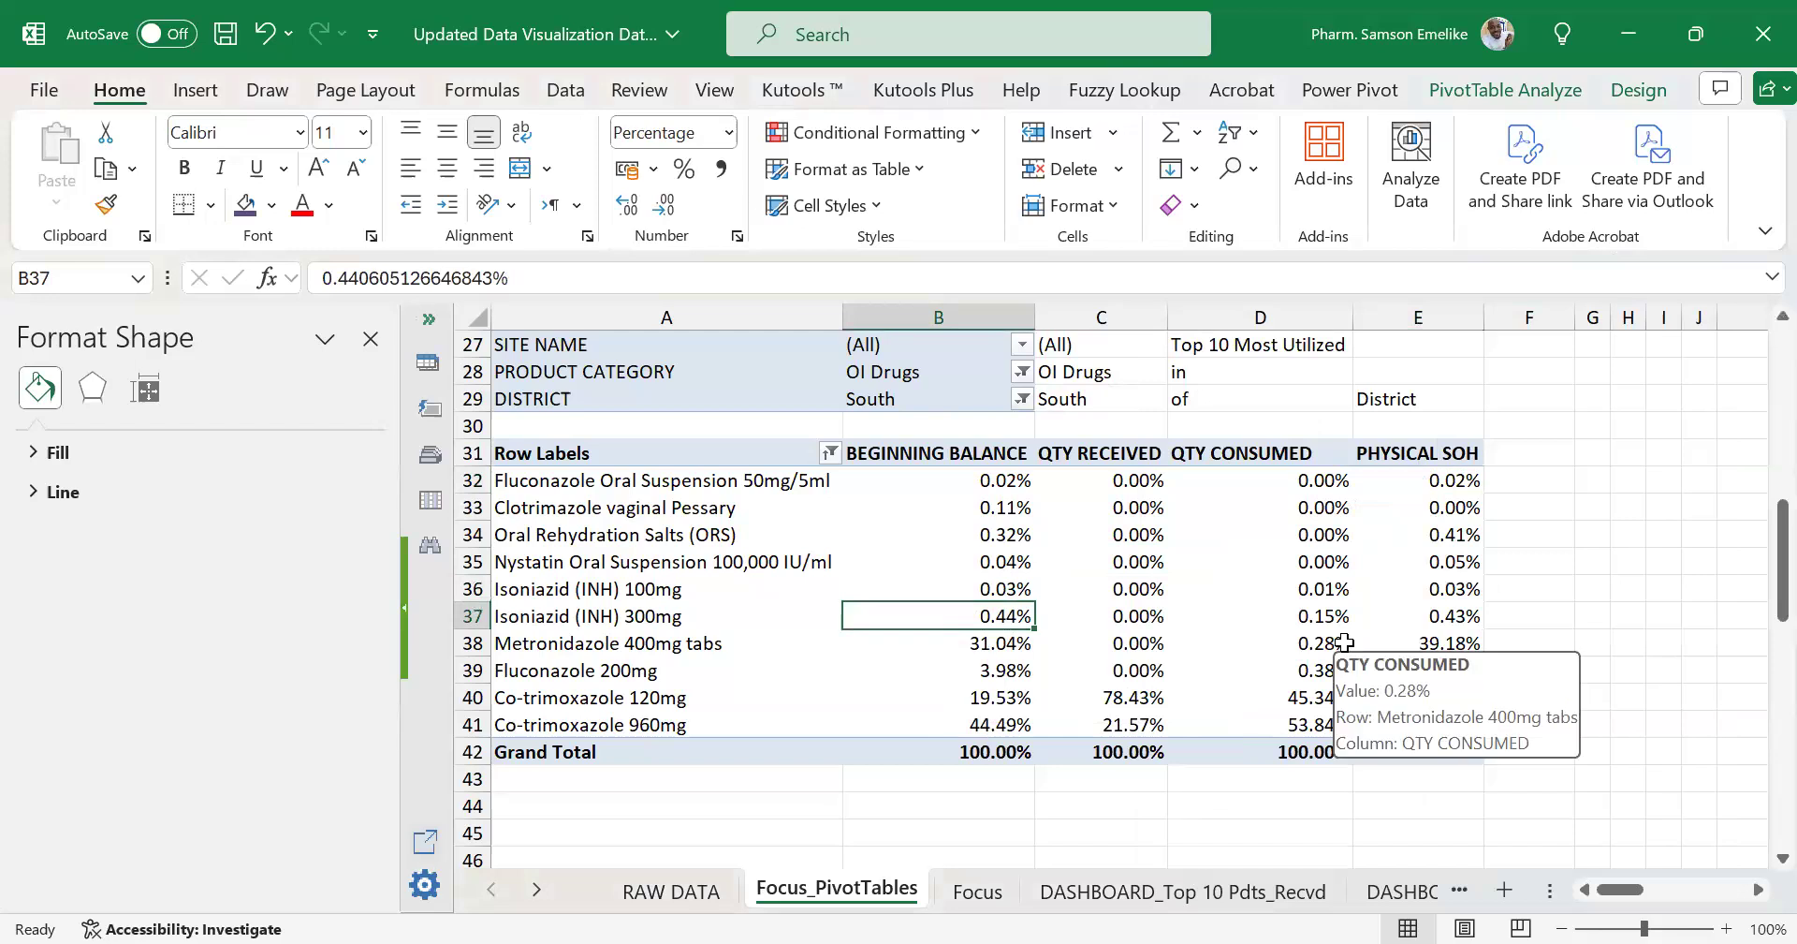
mouse_move(1295, 691)
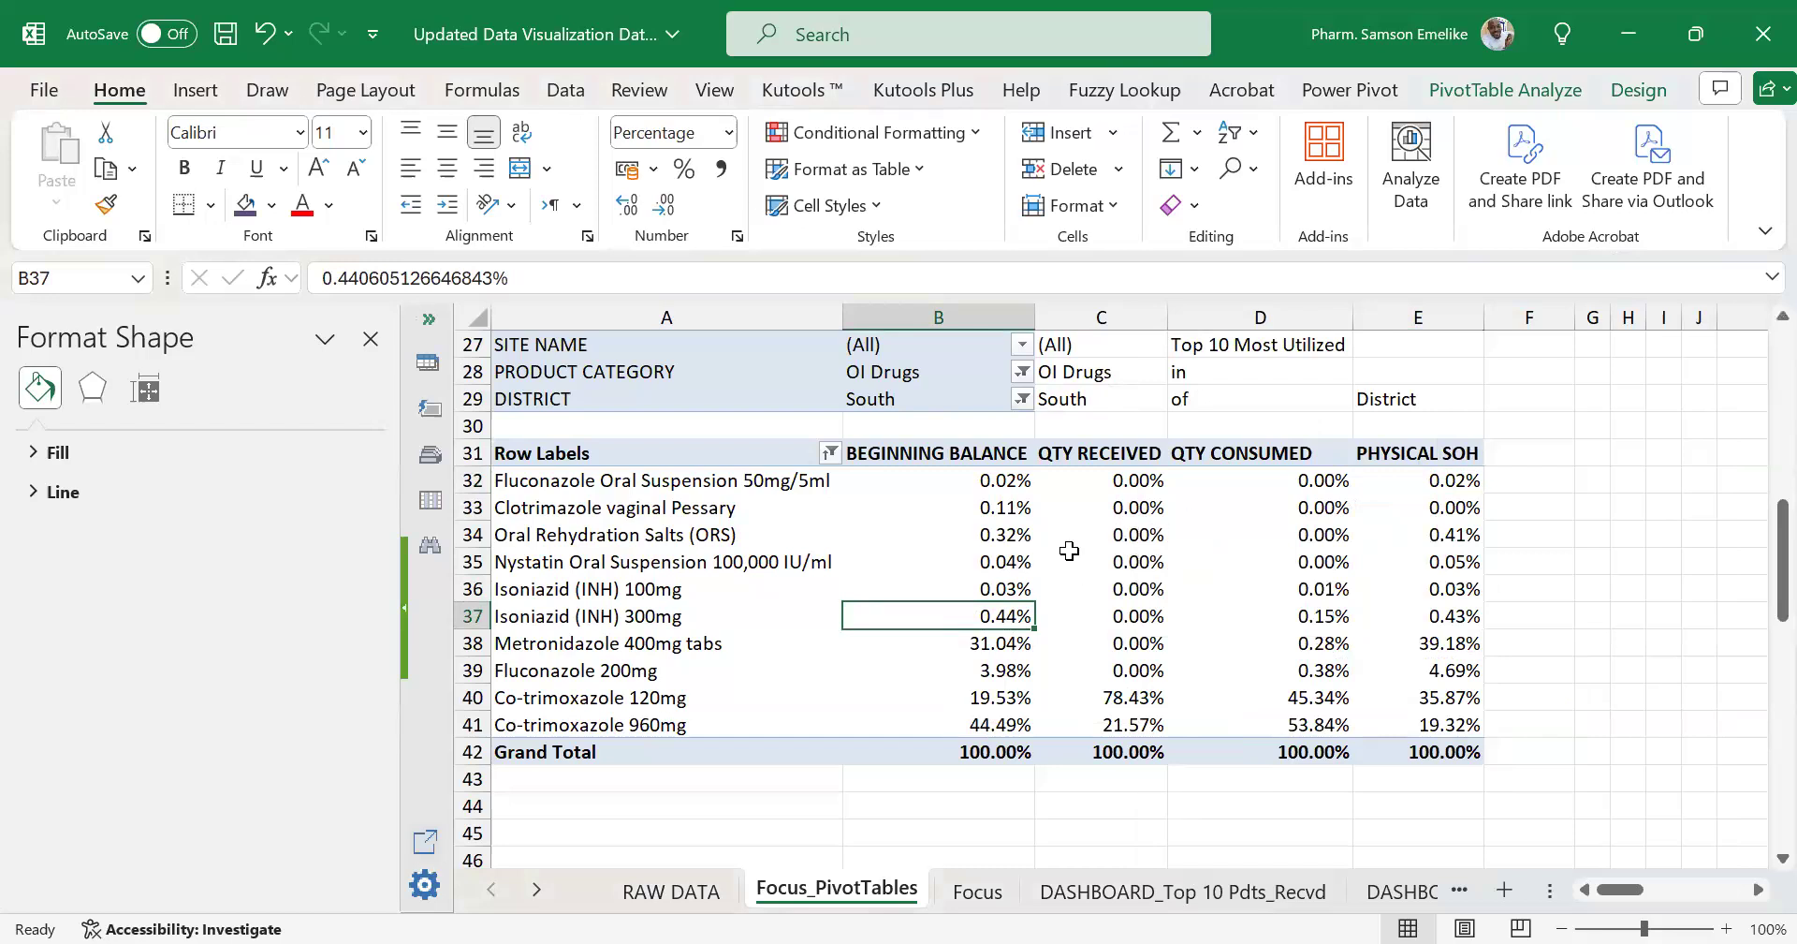
Copy the percentage pivot table without its filters, A31:E42, to cell A45 below it.
drag(560, 452, 1410, 750)
scroll(1189, 627, down, 5)
scroll(1159, 503, up, 2)
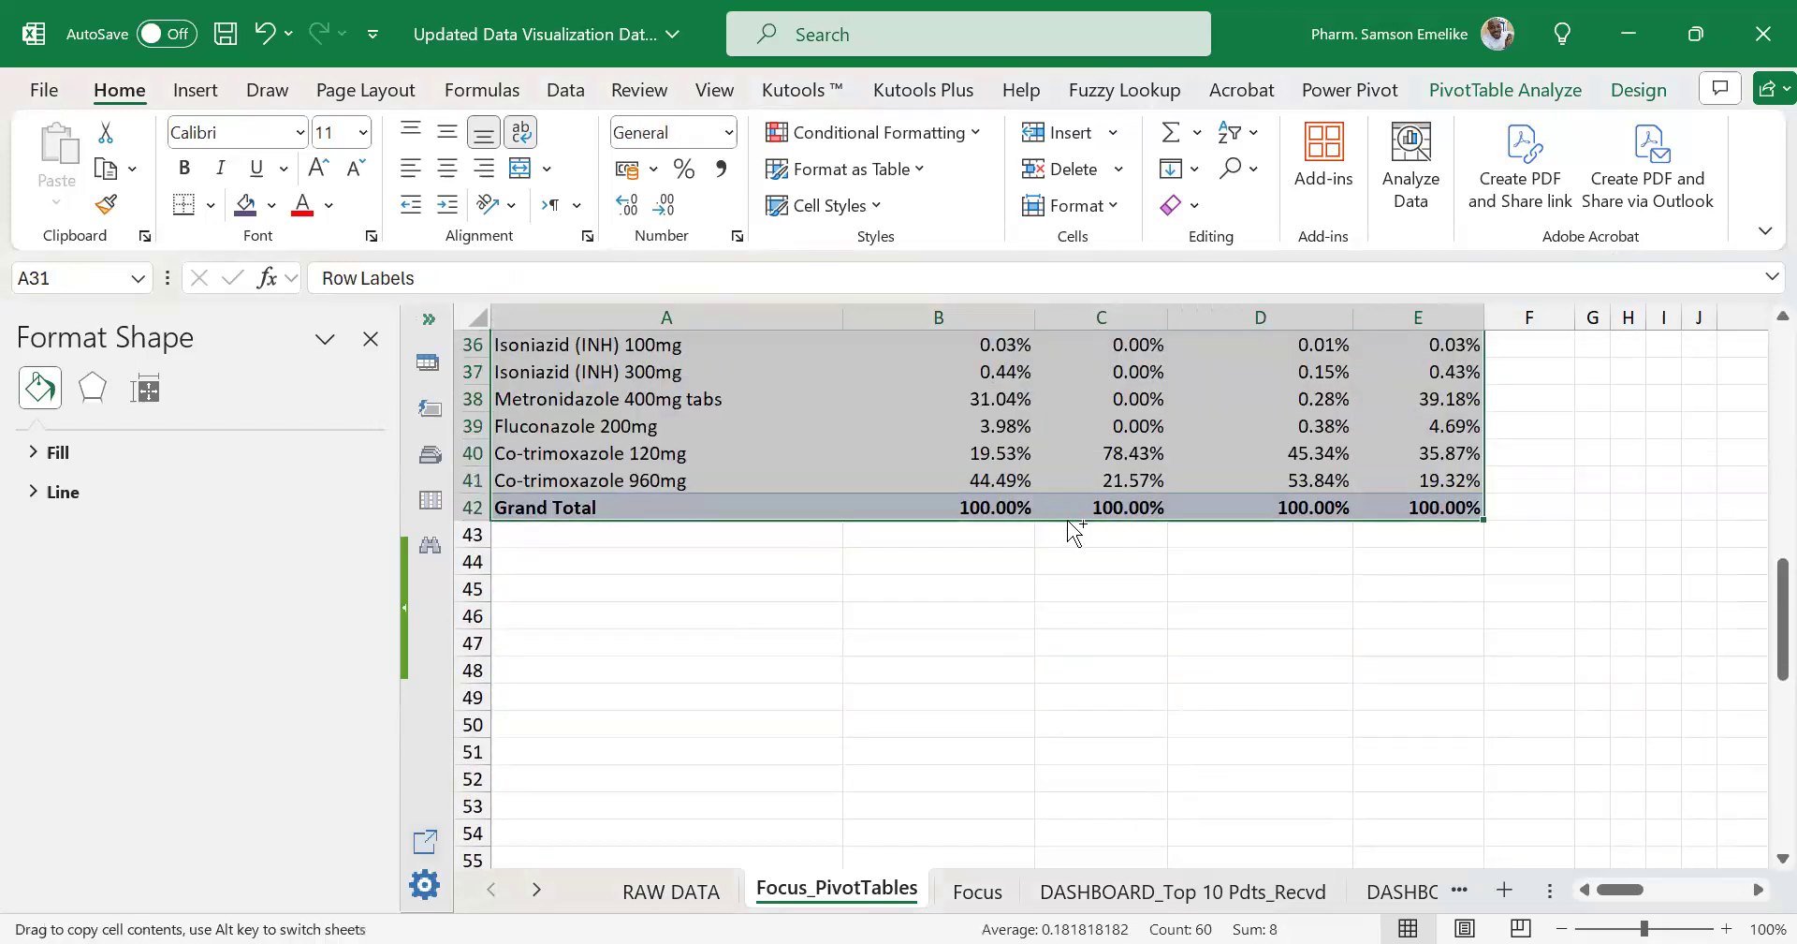
drag(1110, 807, 1092, 674)
scroll(1095, 674, down, 4)
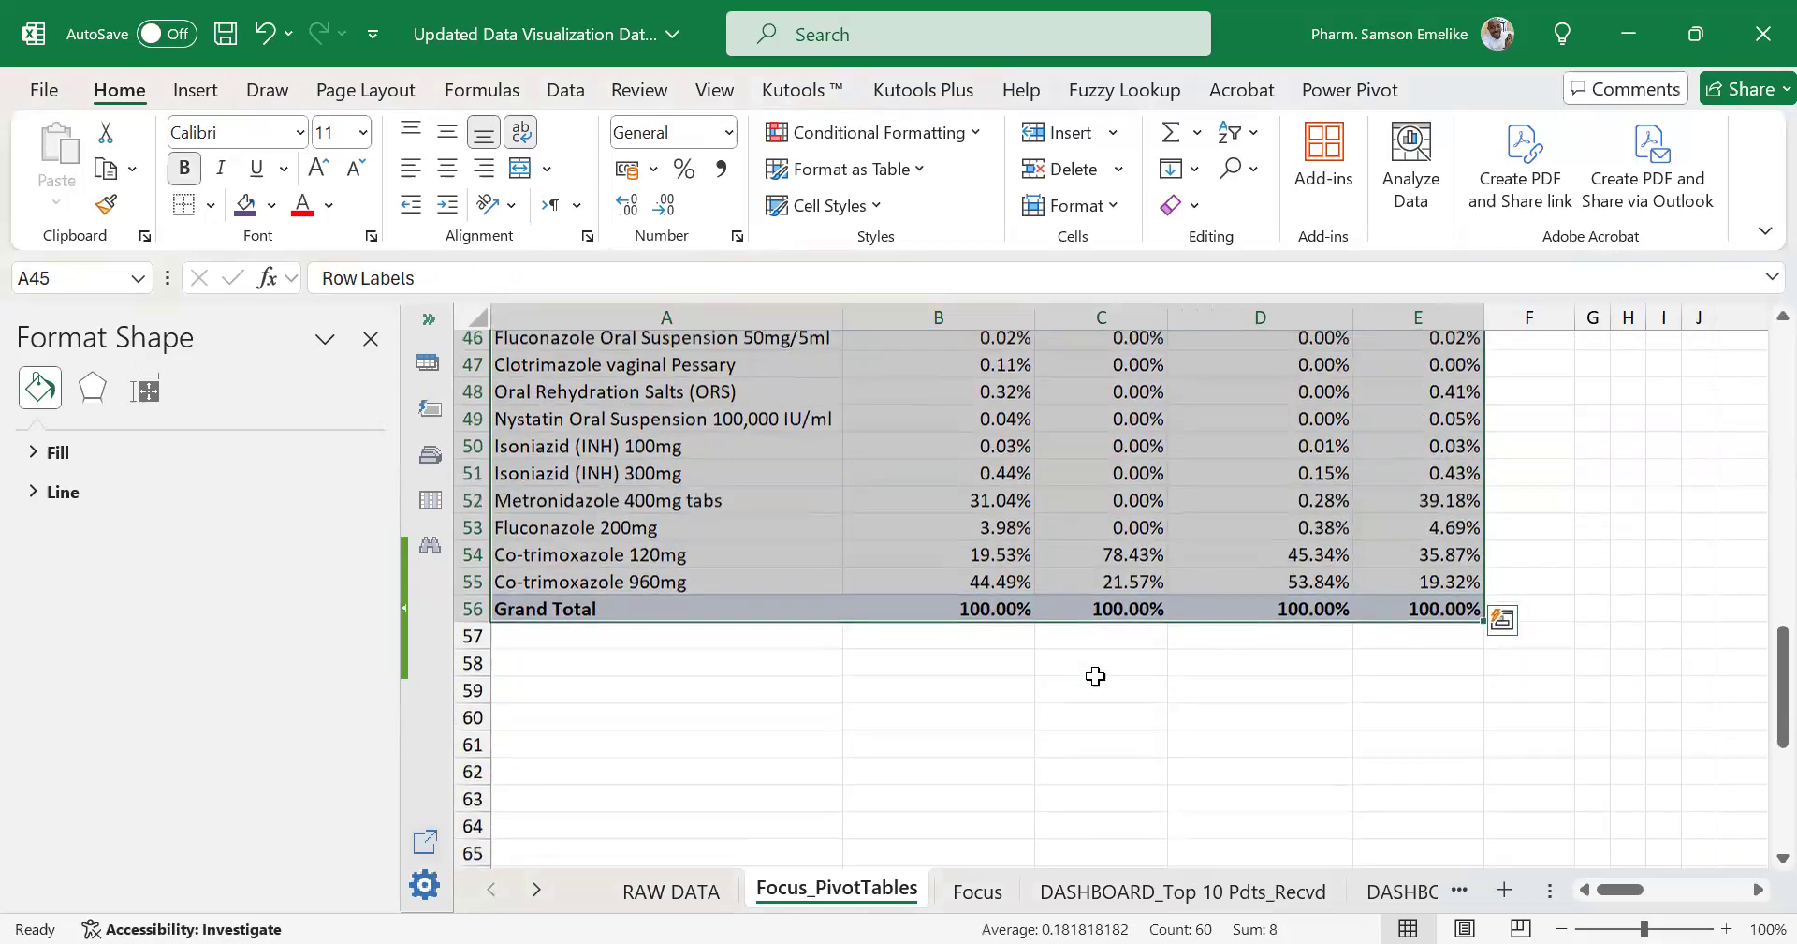
Place two further copies of the percentage table below, starting at cells A61 and A76.
drag(1053, 601, 1111, 816)
drag(1134, 751, 1058, 510)
scroll(1051, 521, down, 7)
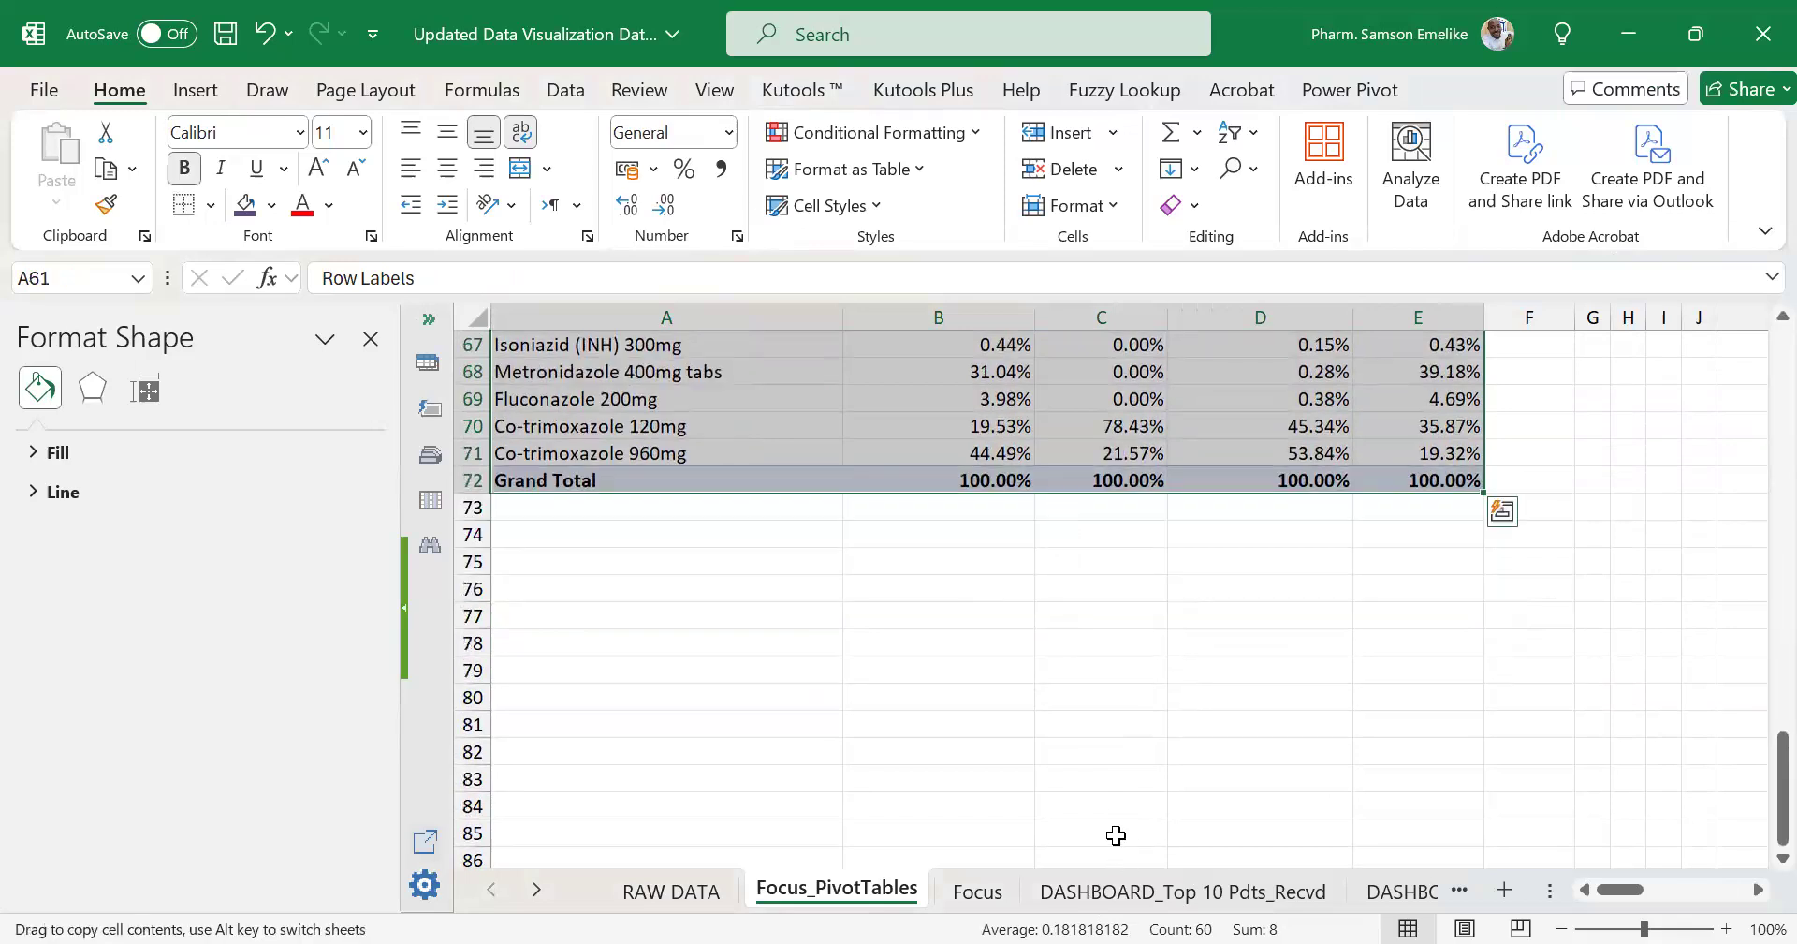
drag(1116, 835, 1112, 813)
drag(966, 596, 1056, 660)
Move QTY RECEIVED from Values to Rows in the pivot table at A31, agreeing to replace the overlapped sheet data.
scroll(1149, 590, up, 8)
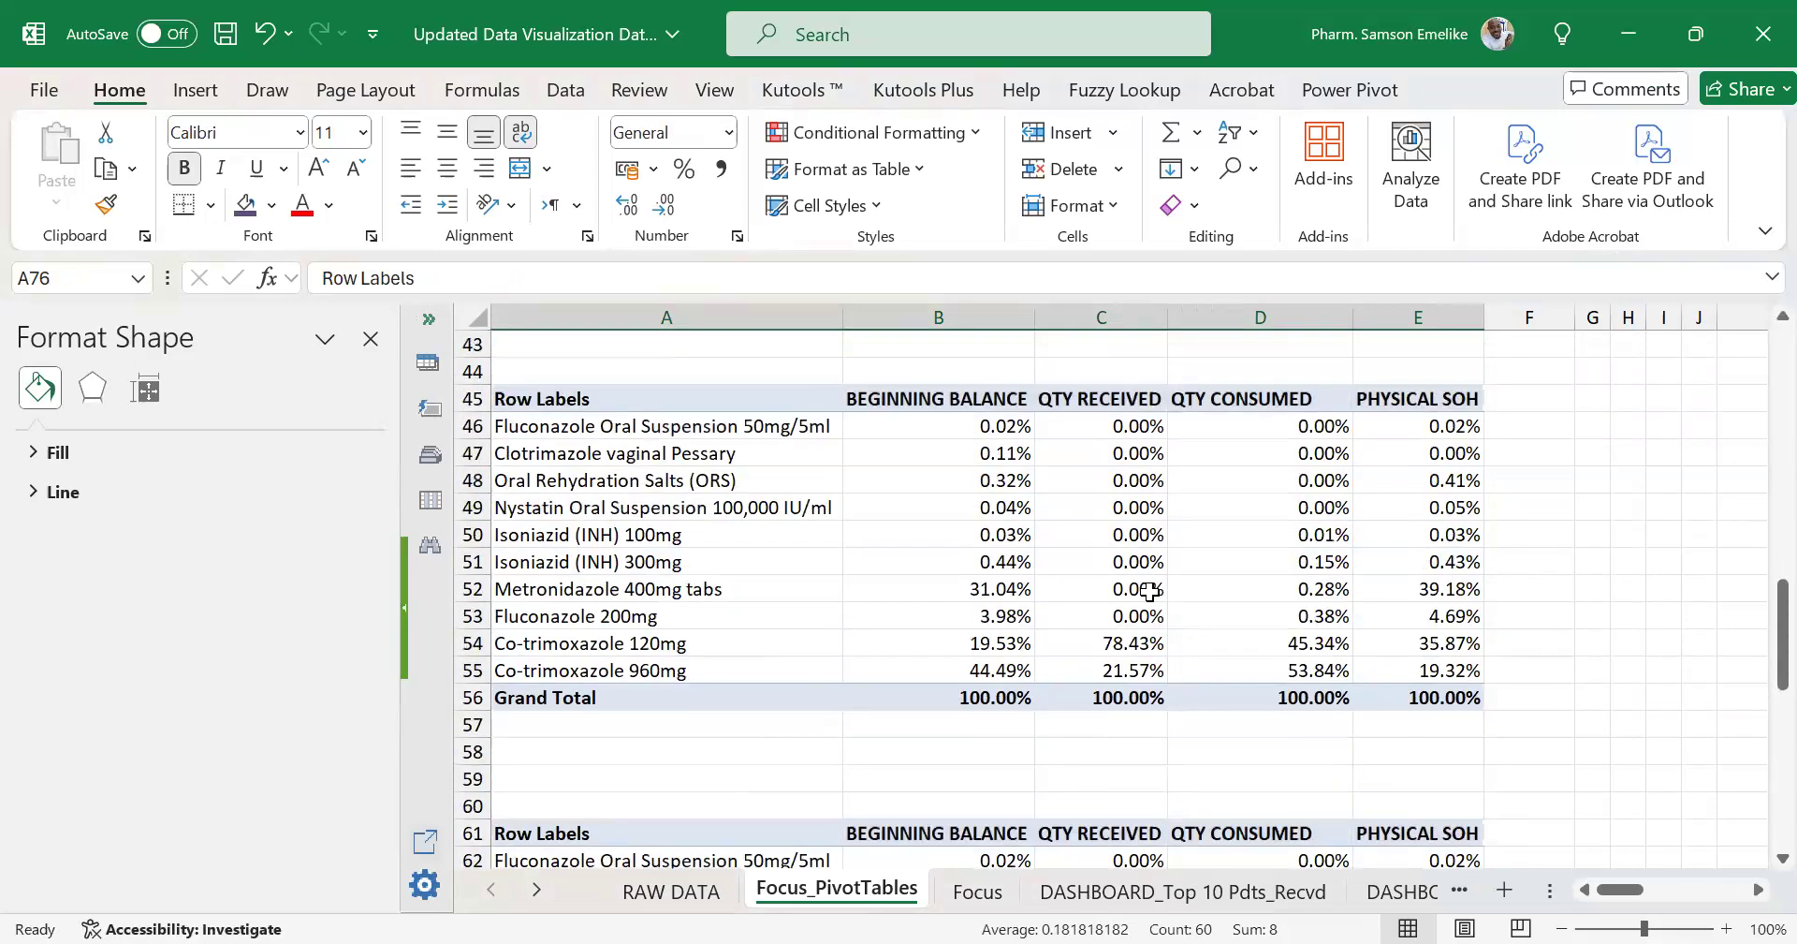
scroll(1149, 590, up, 5)
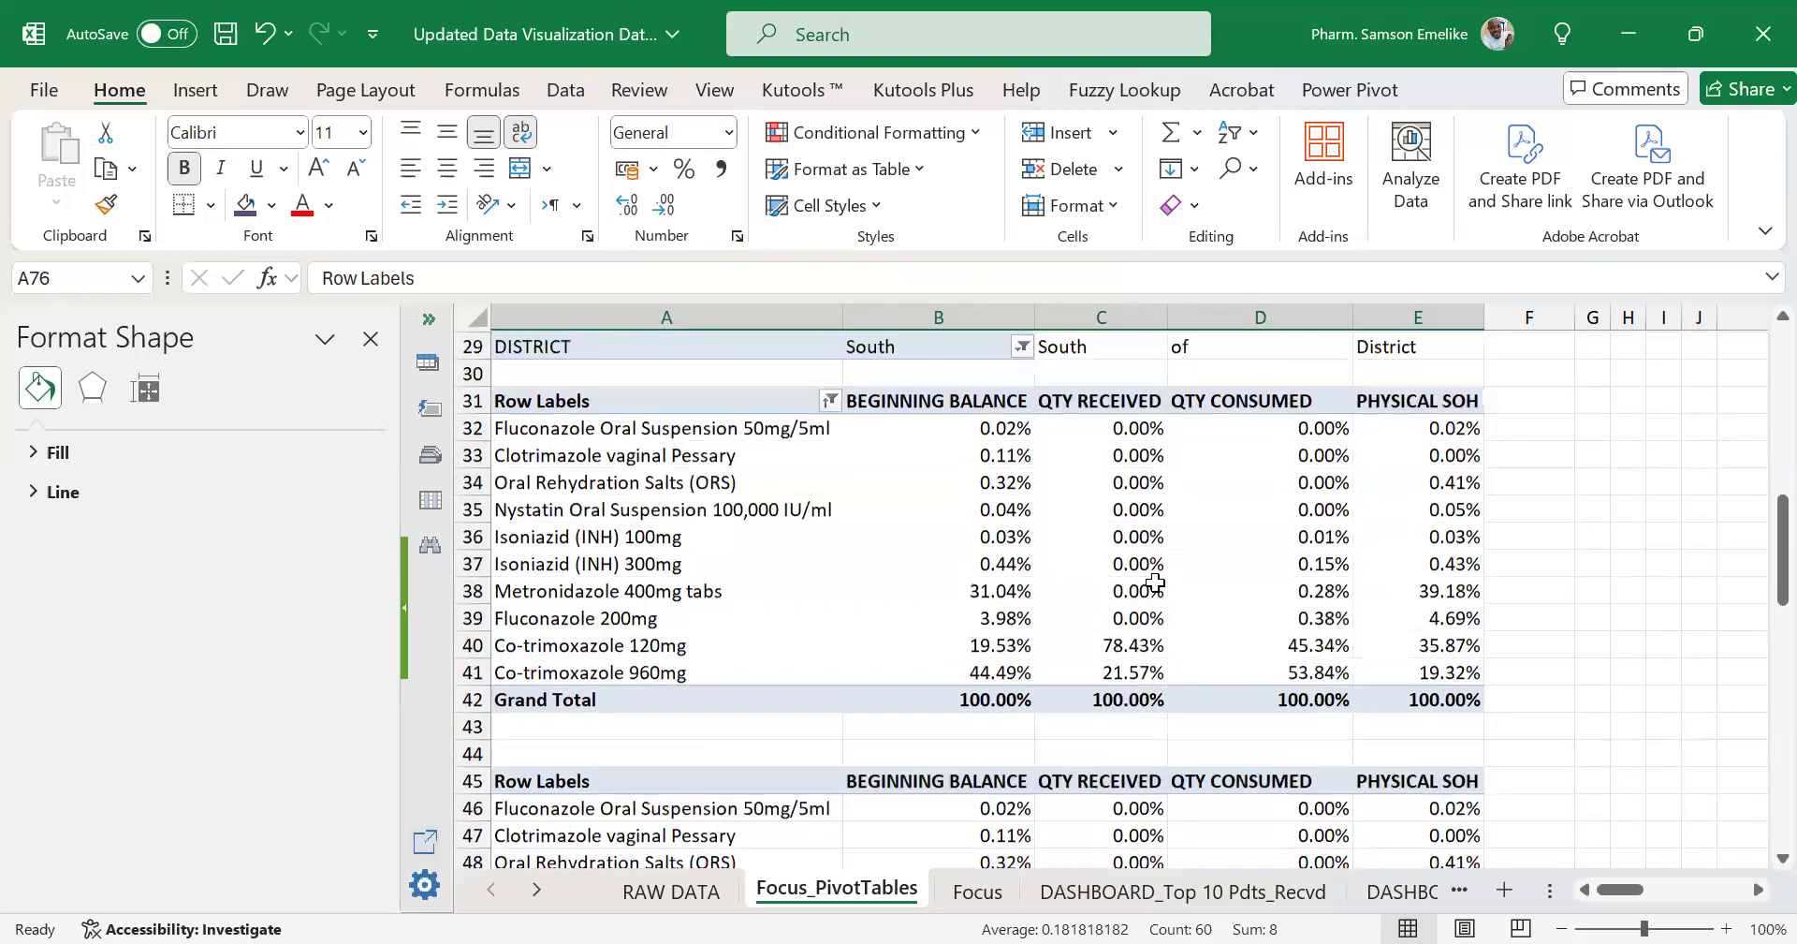
scroll(1155, 584, up, 3)
scroll(1155, 580, down, 1)
click(1095, 646)
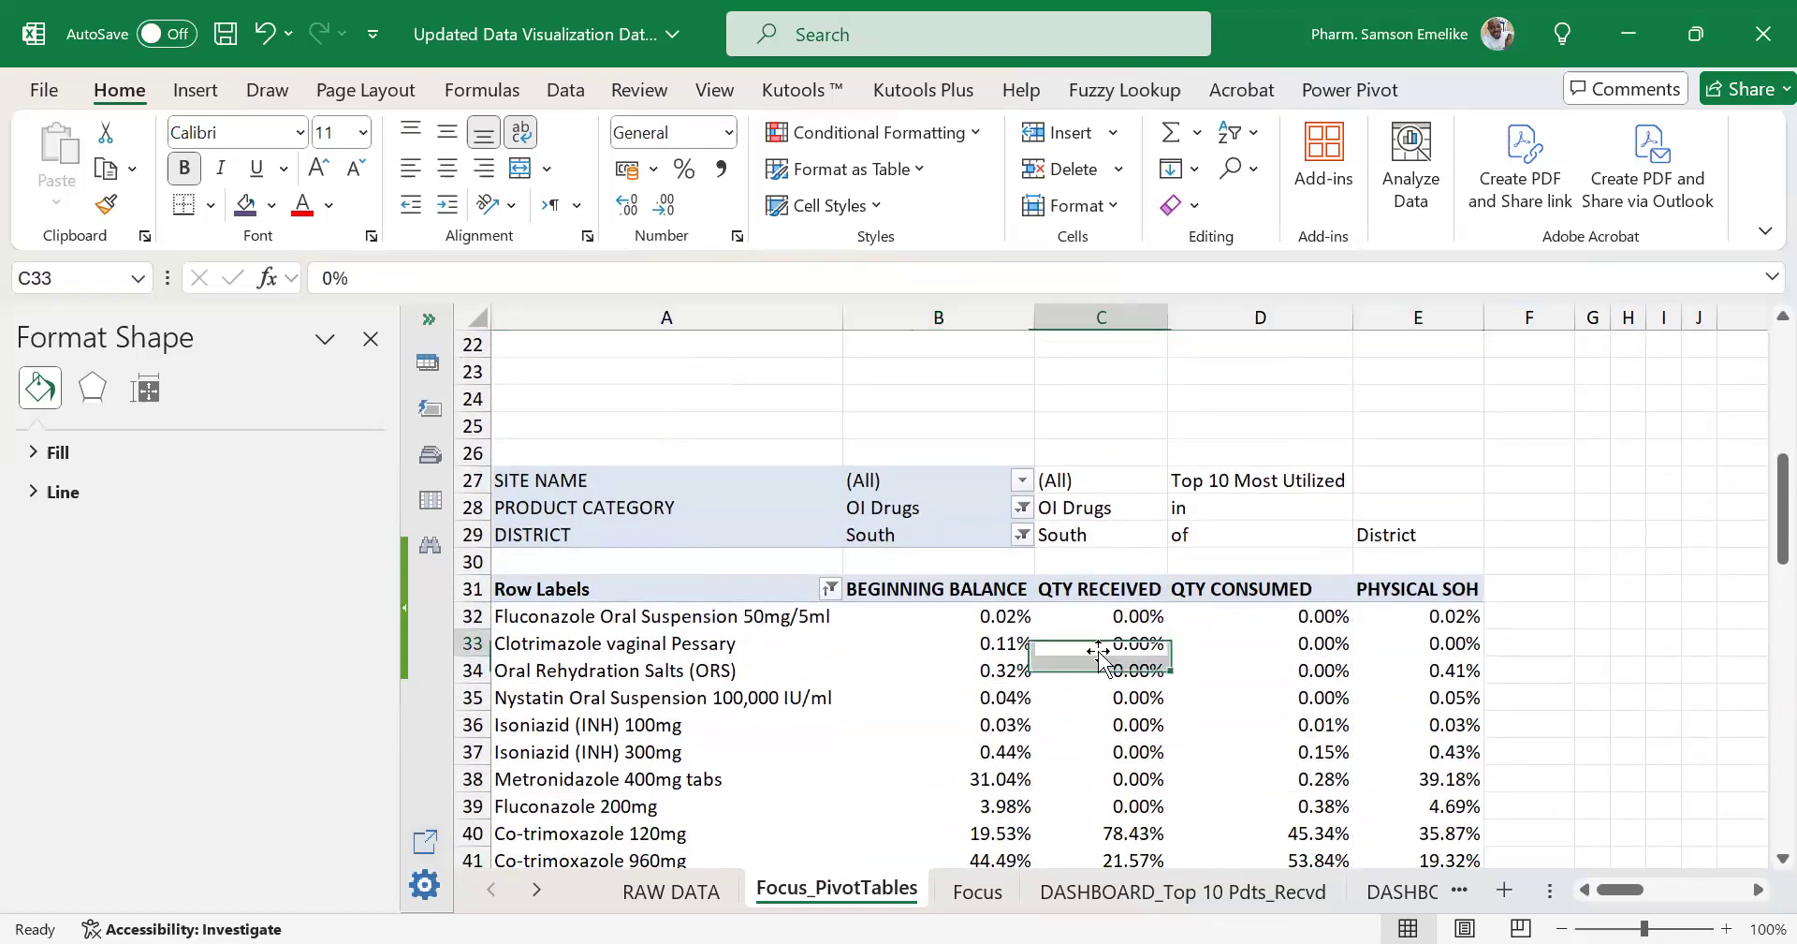
click(1498, 94)
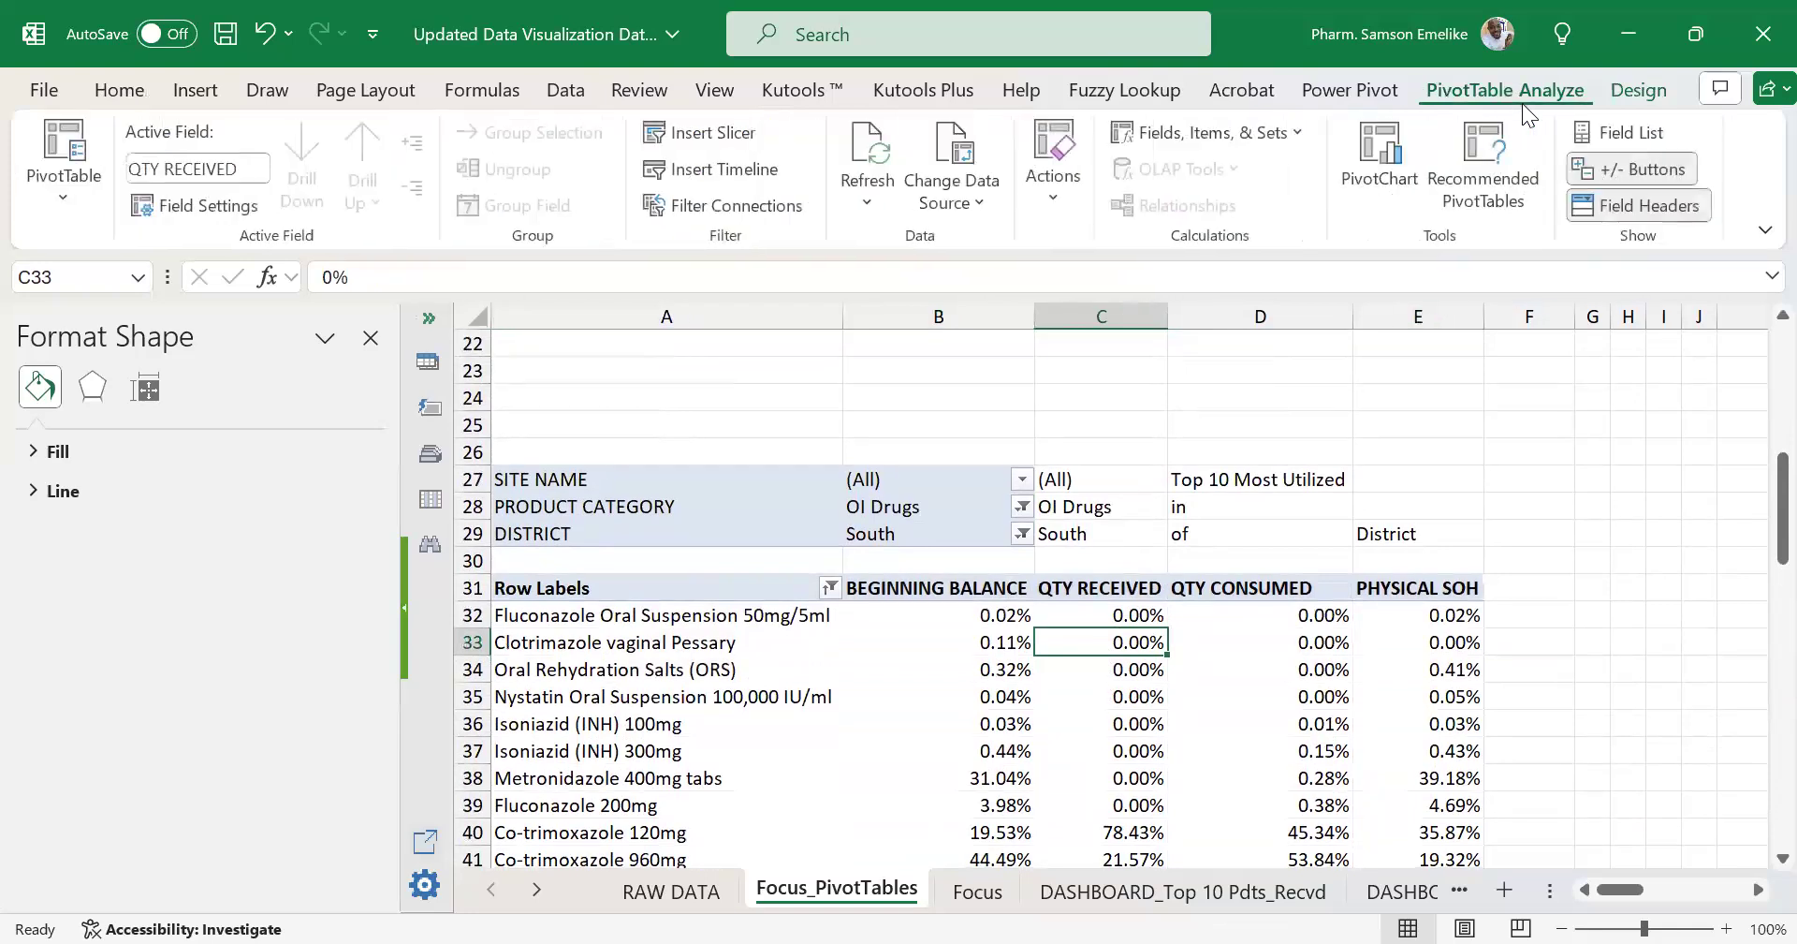
click(1625, 132)
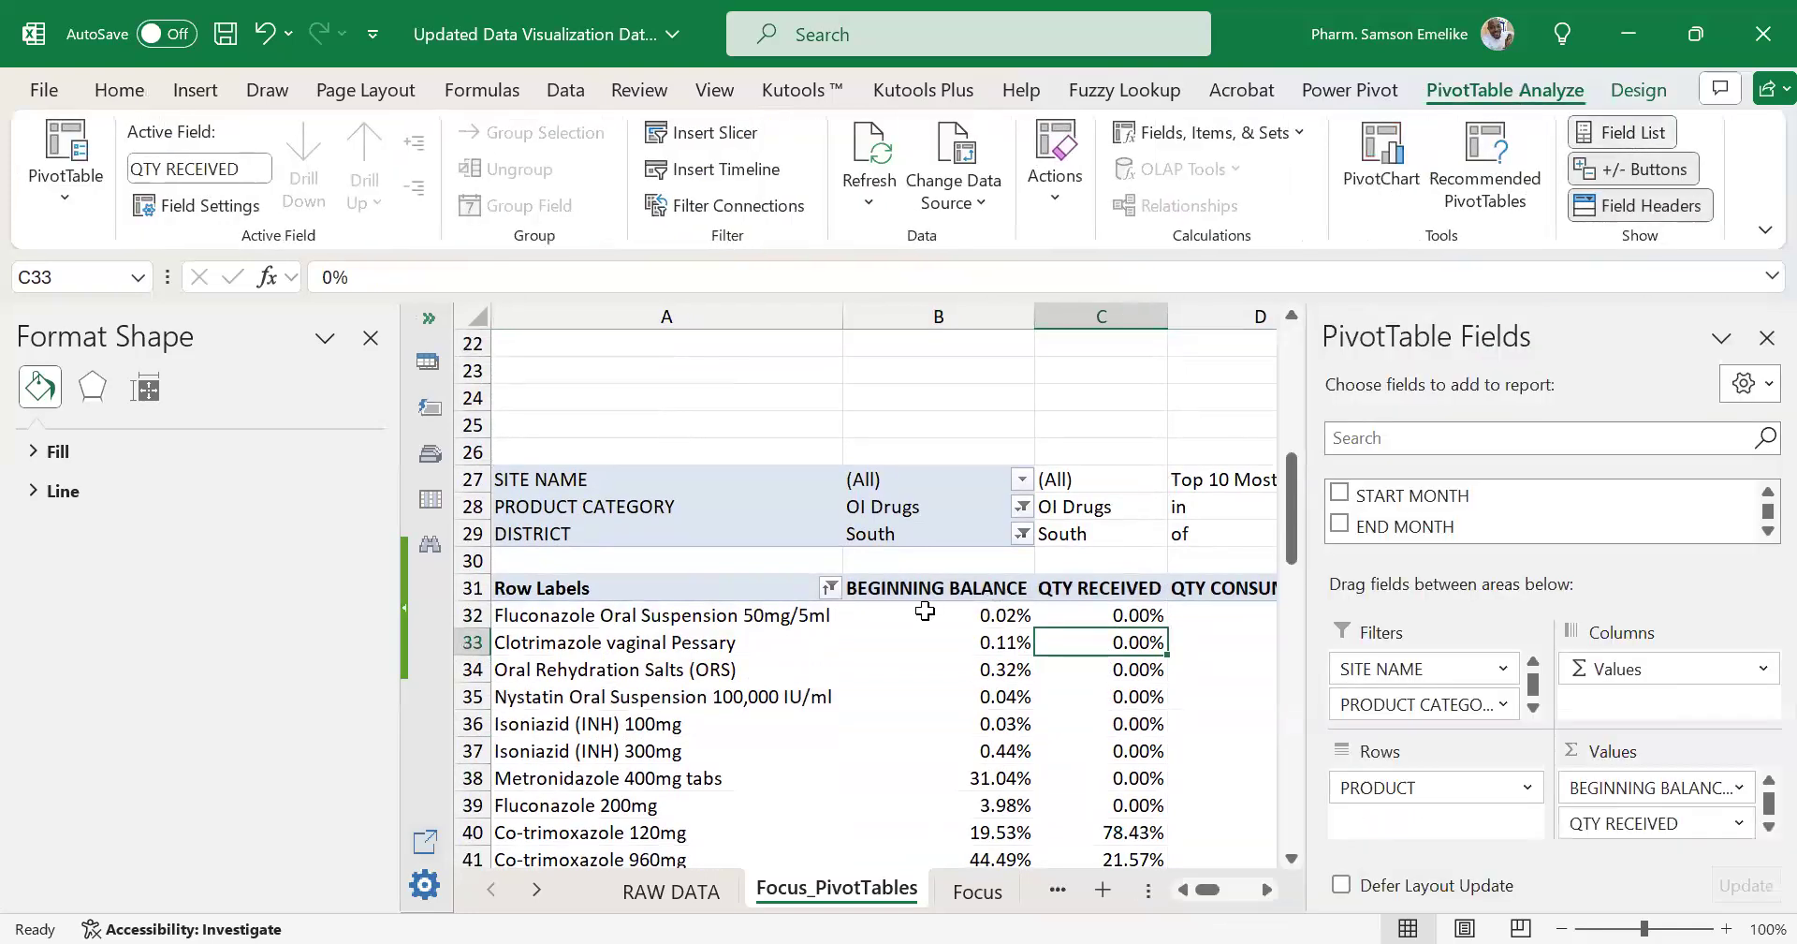
drag(1636, 828, 1509, 833)
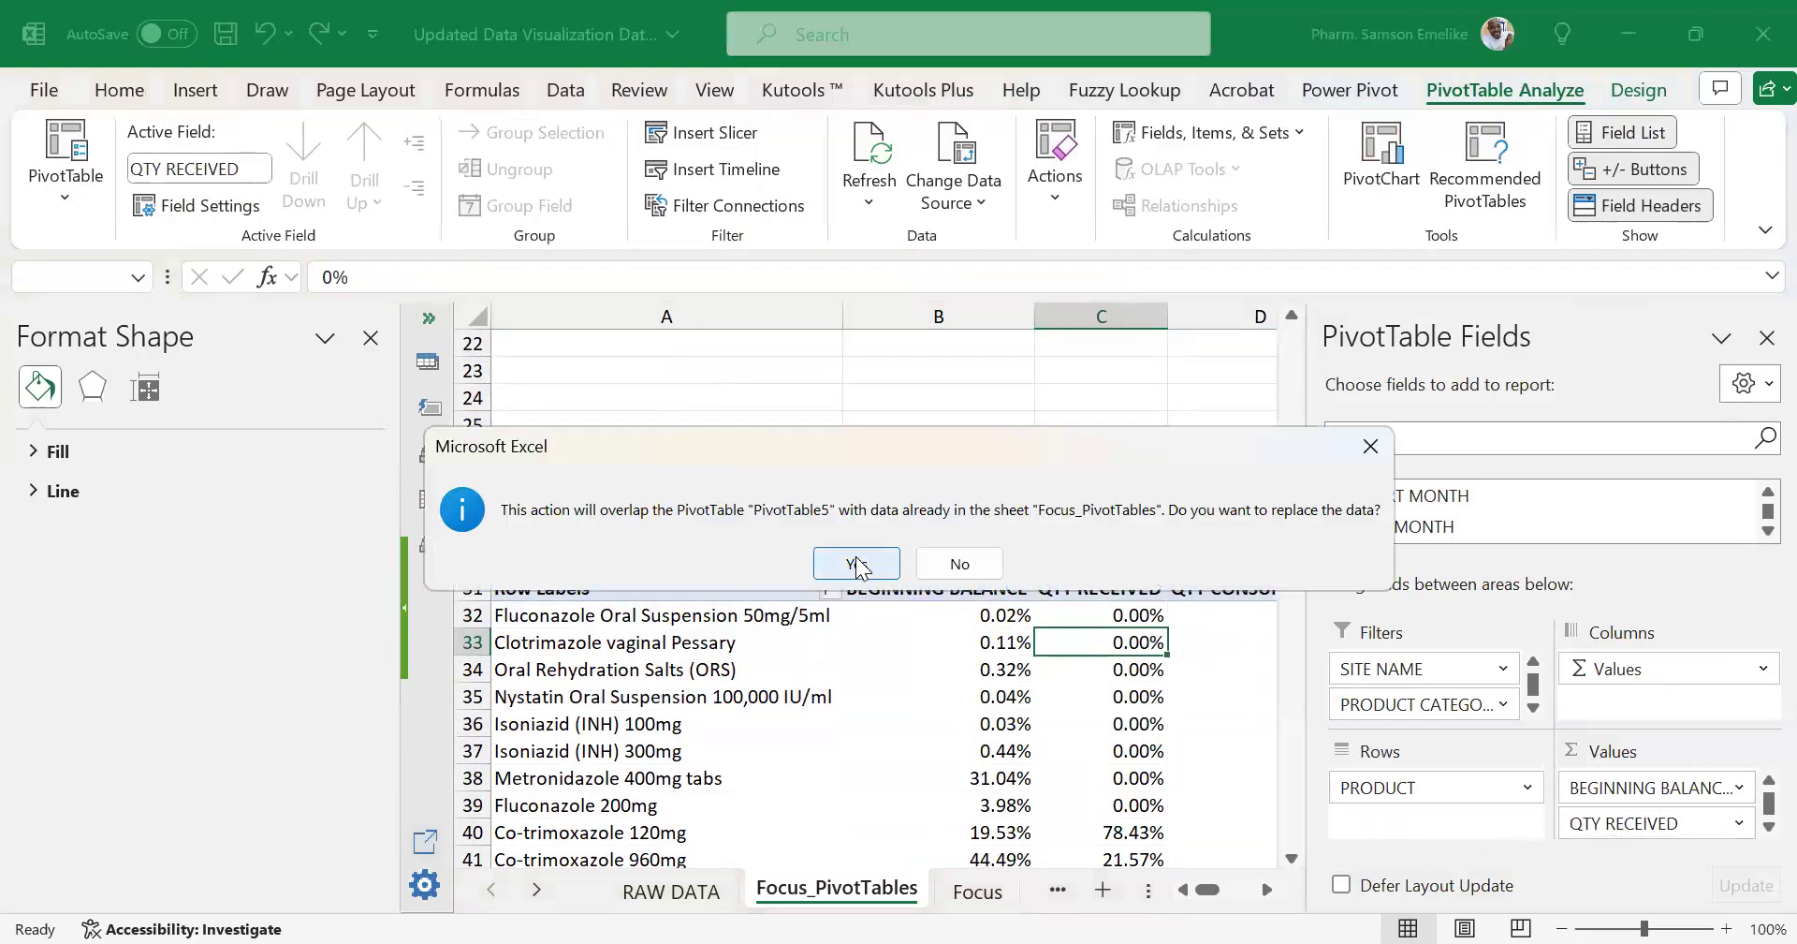
click(858, 564)
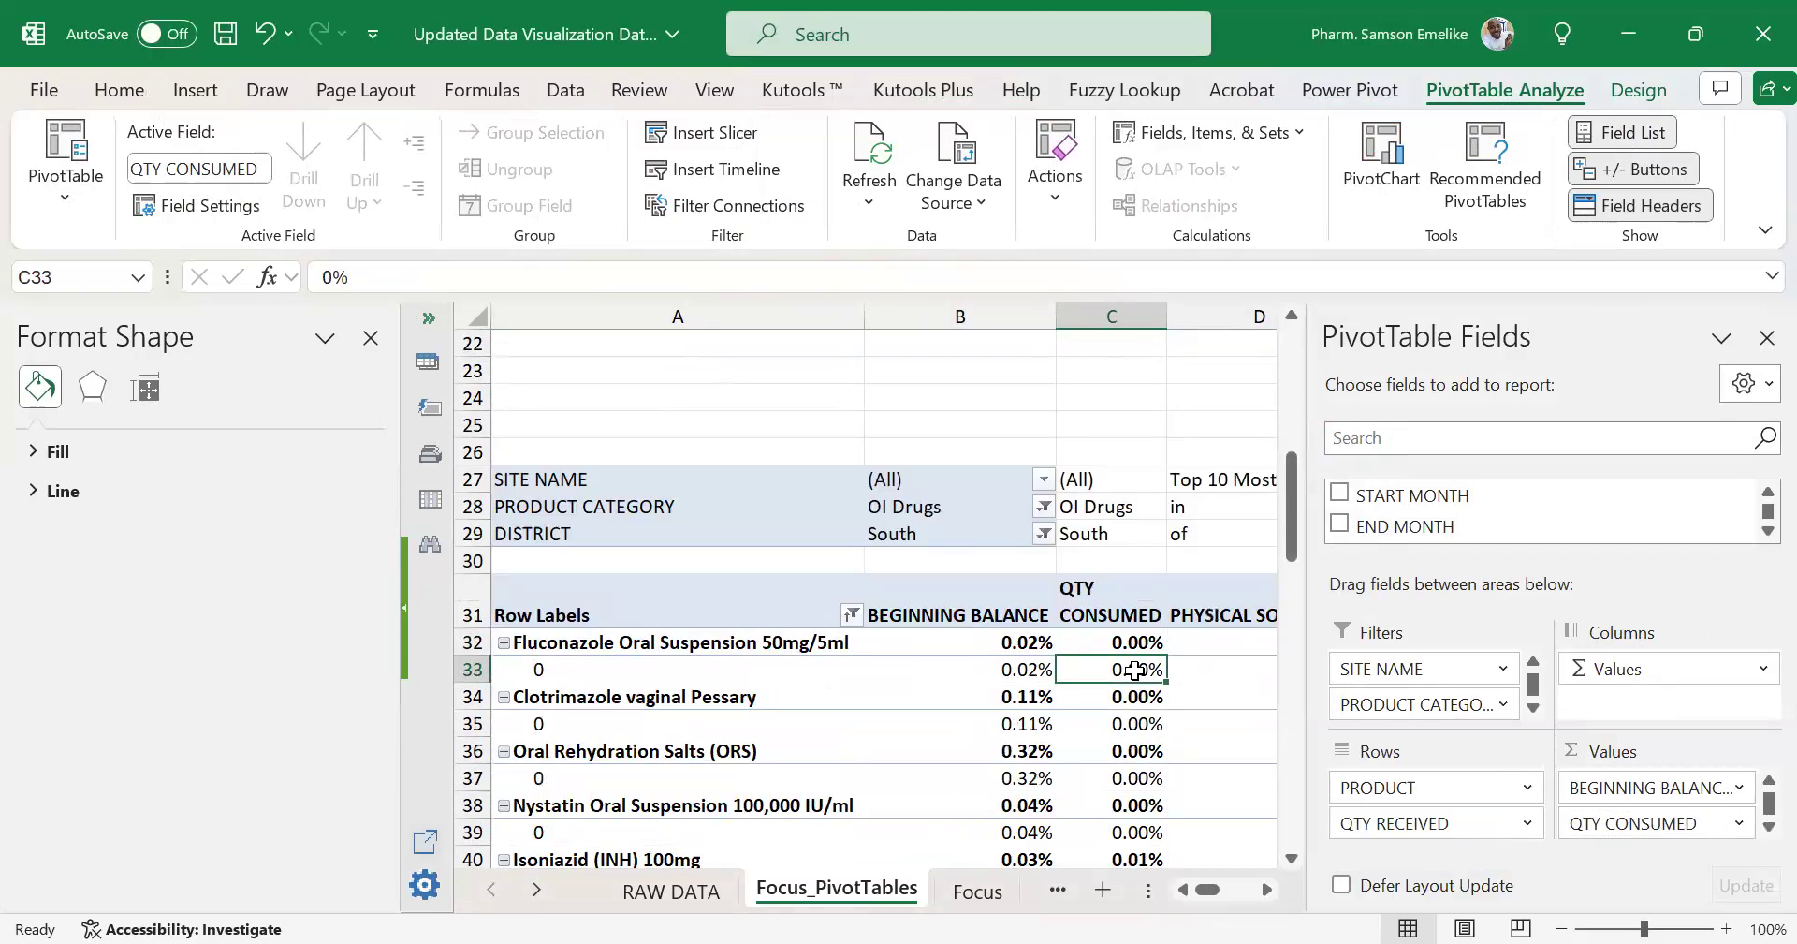
Examine the rows where the expanded pivot table meets the copied table that starts at A45.
click(1267, 889)
scroll(875, 697, down, 5)
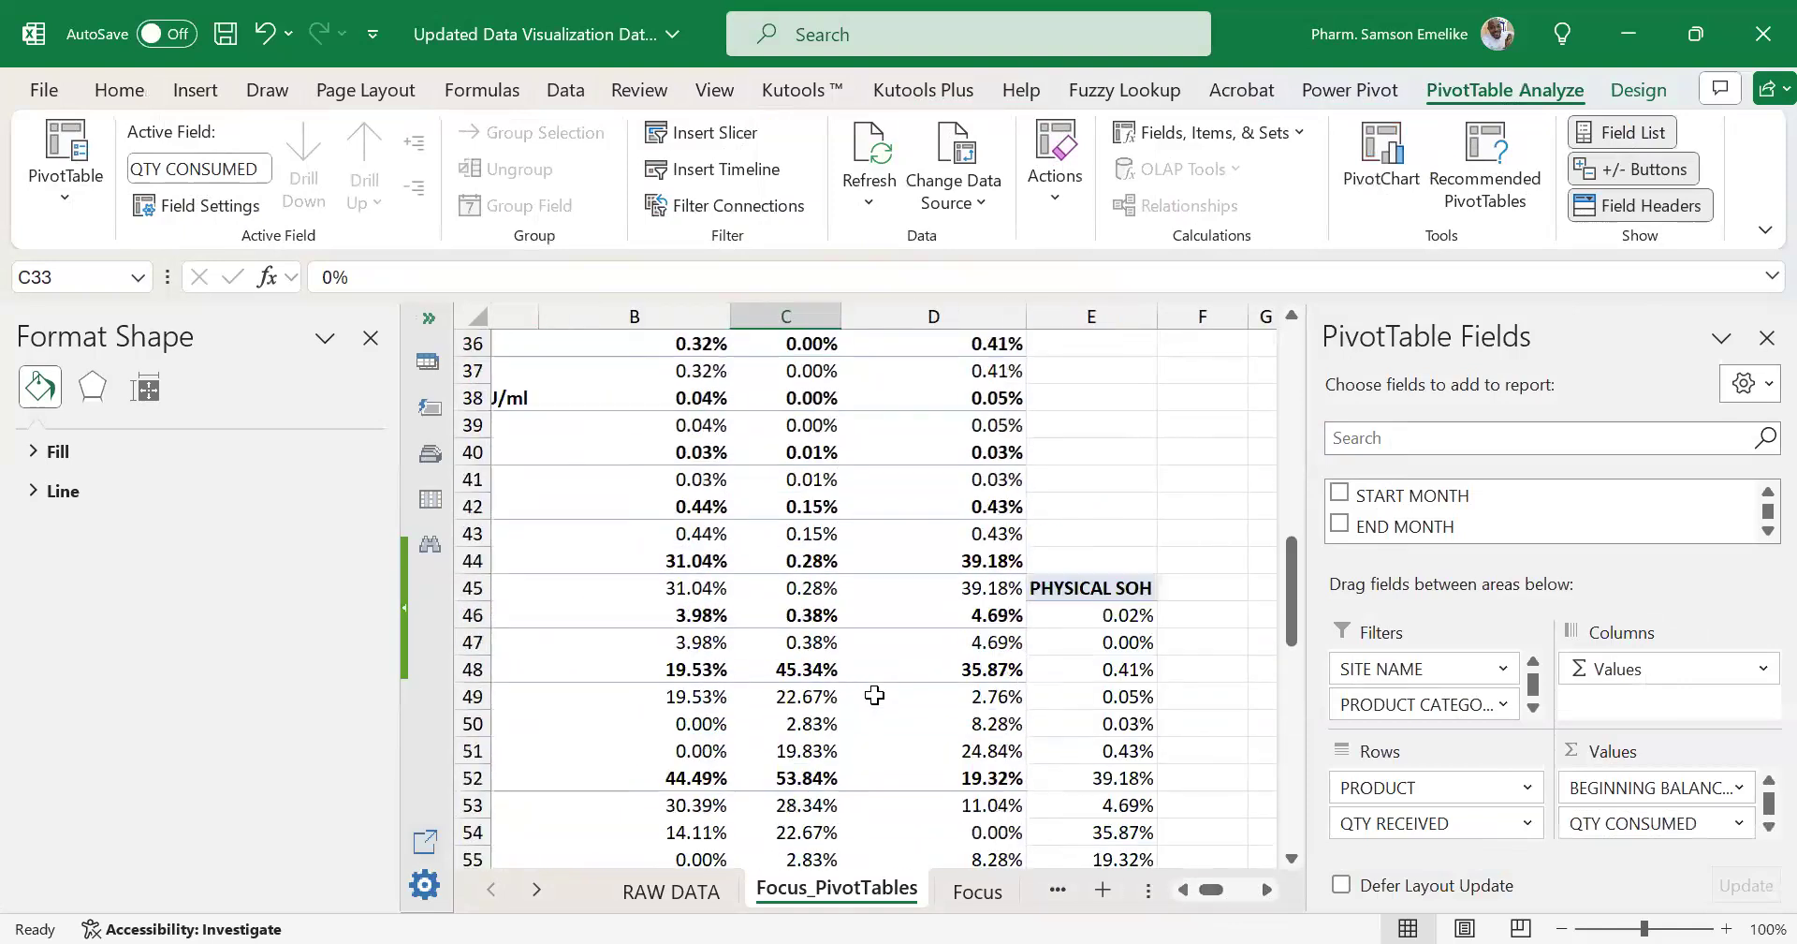
scroll(913, 678, down, 2)
scroll(931, 674, up, 1)
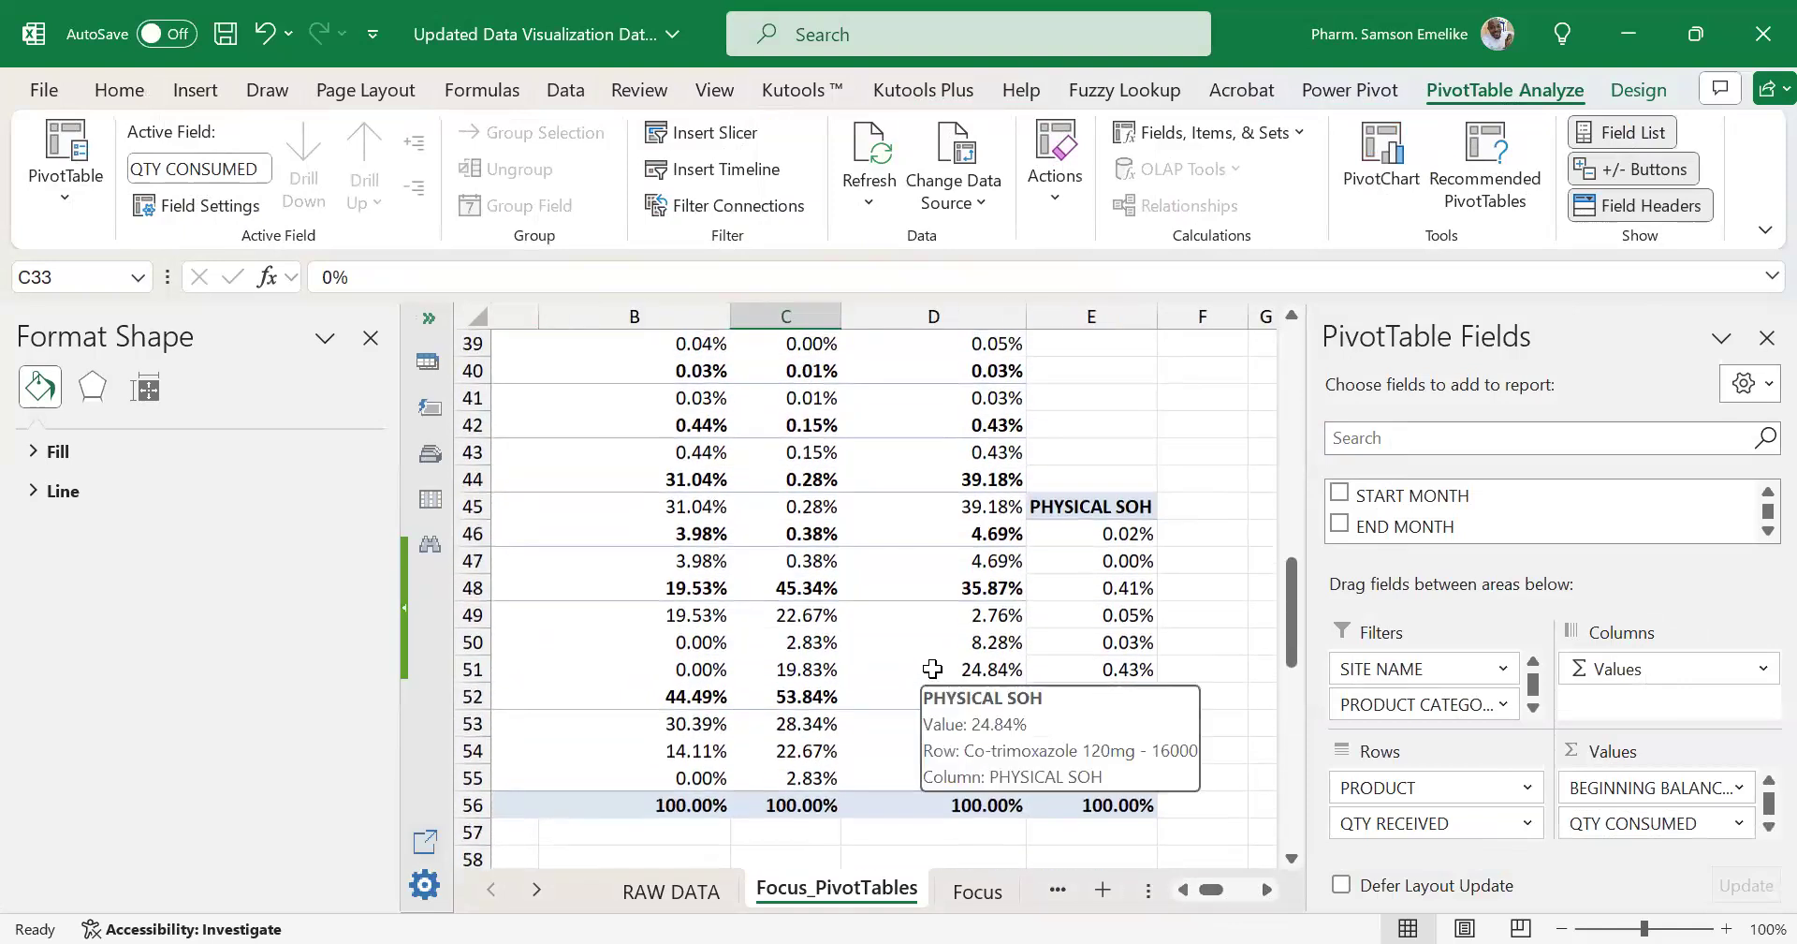
Undo the move of QTY RECEIVED into Rows in the percentage pivot table and close the Format Shape pane.
mouse_move(931, 634)
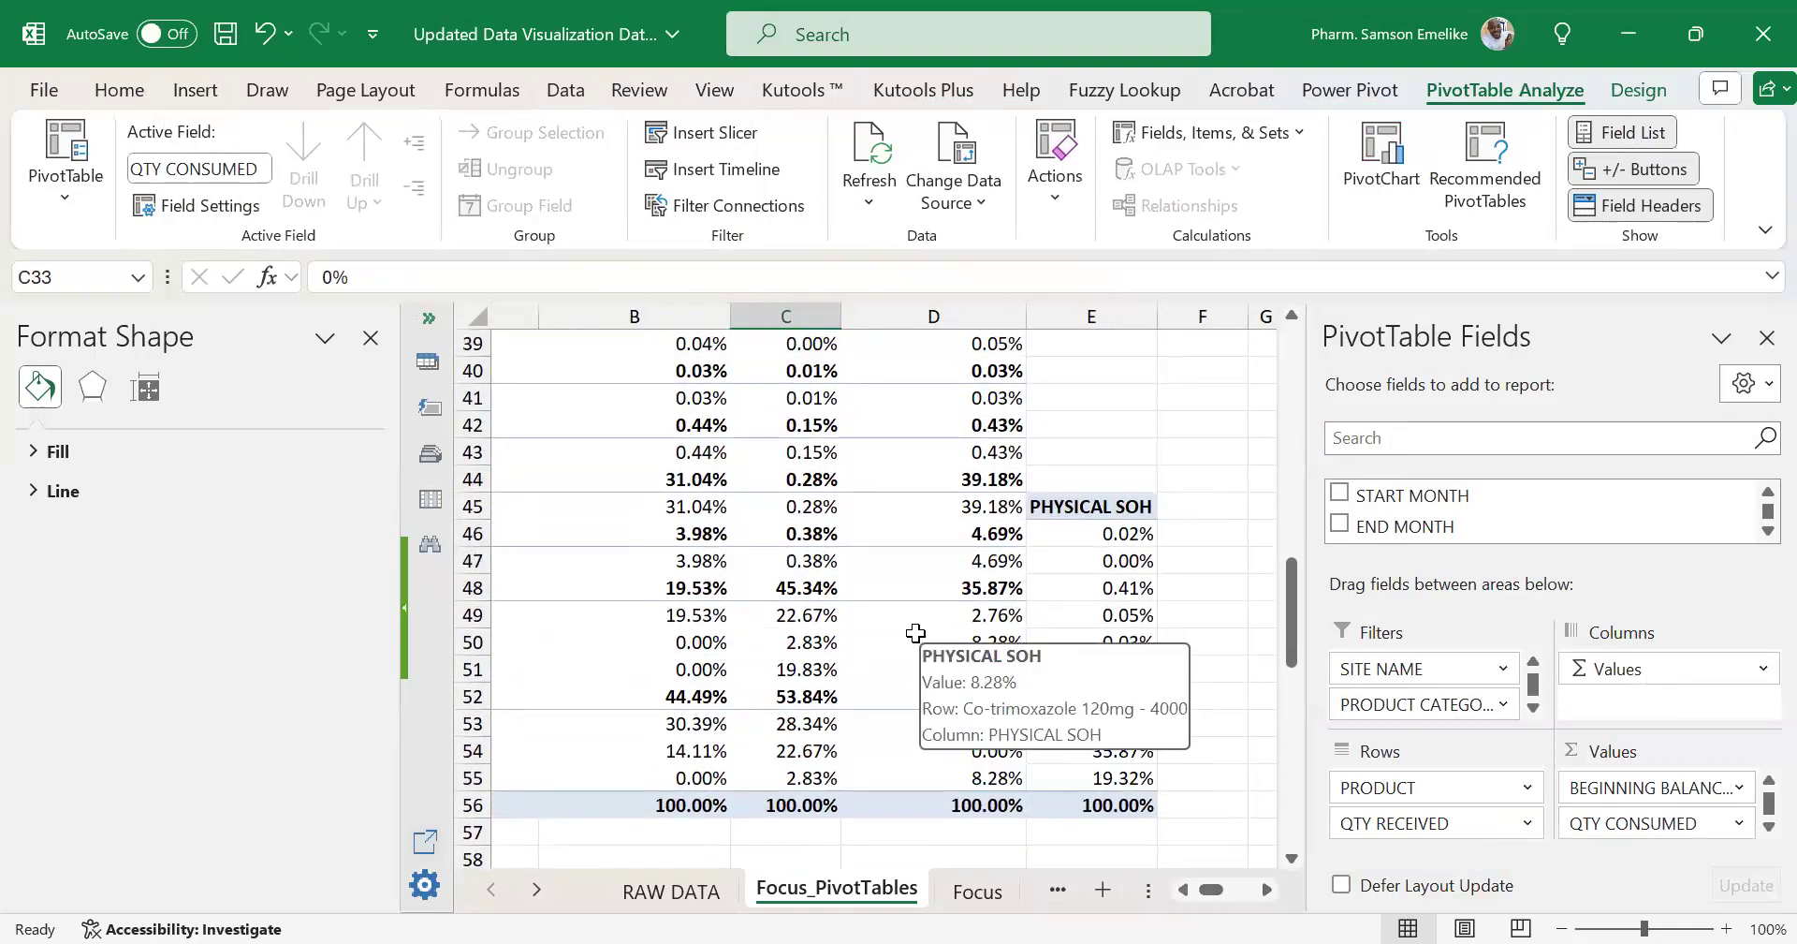
key(ctrl+z)
scroll(1015, 635, down, 3)
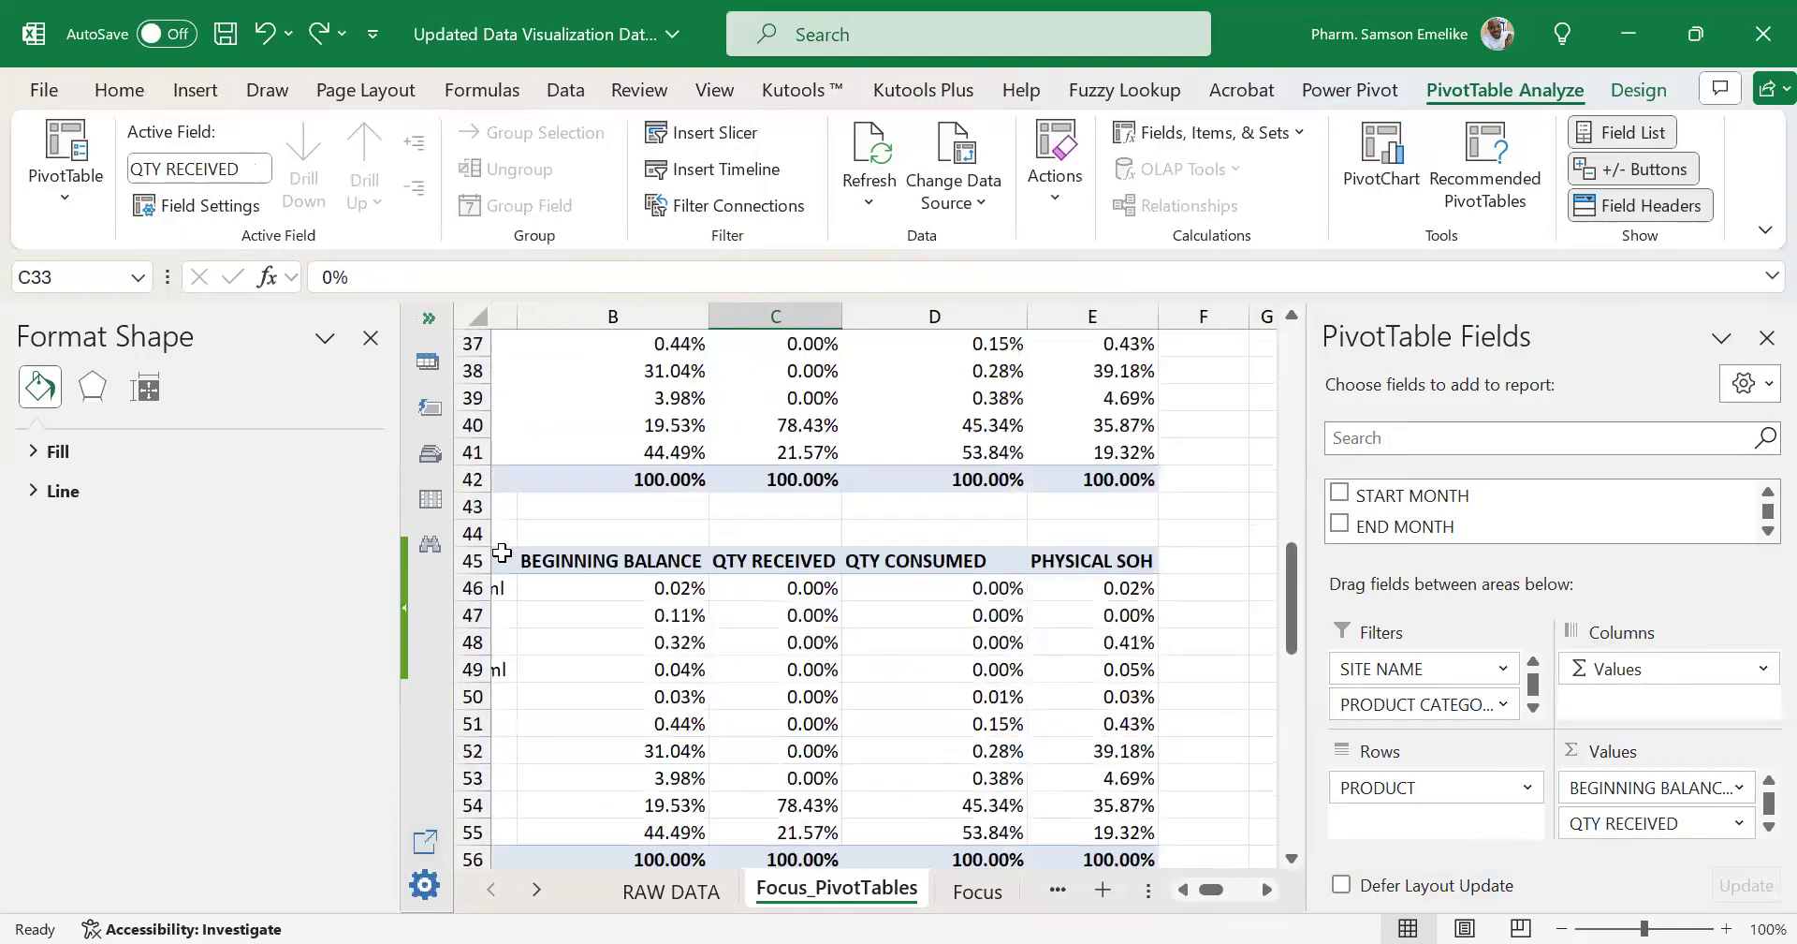
scroll(1170, 745, down, 4)
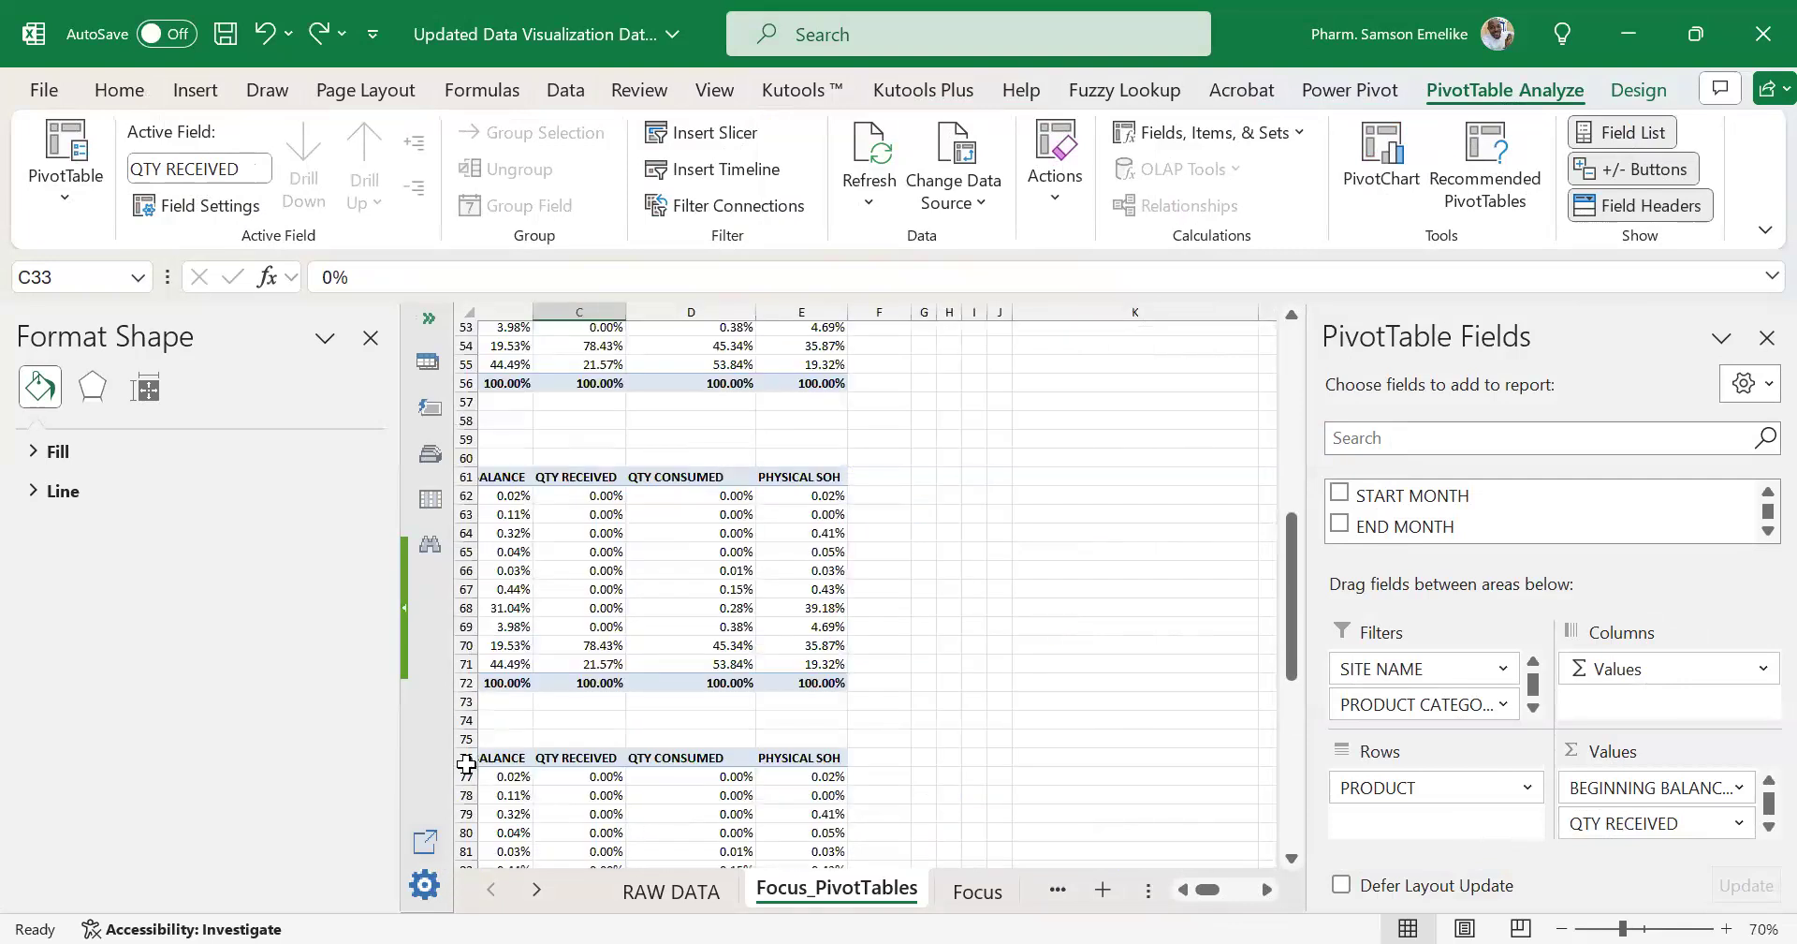
click(370, 339)
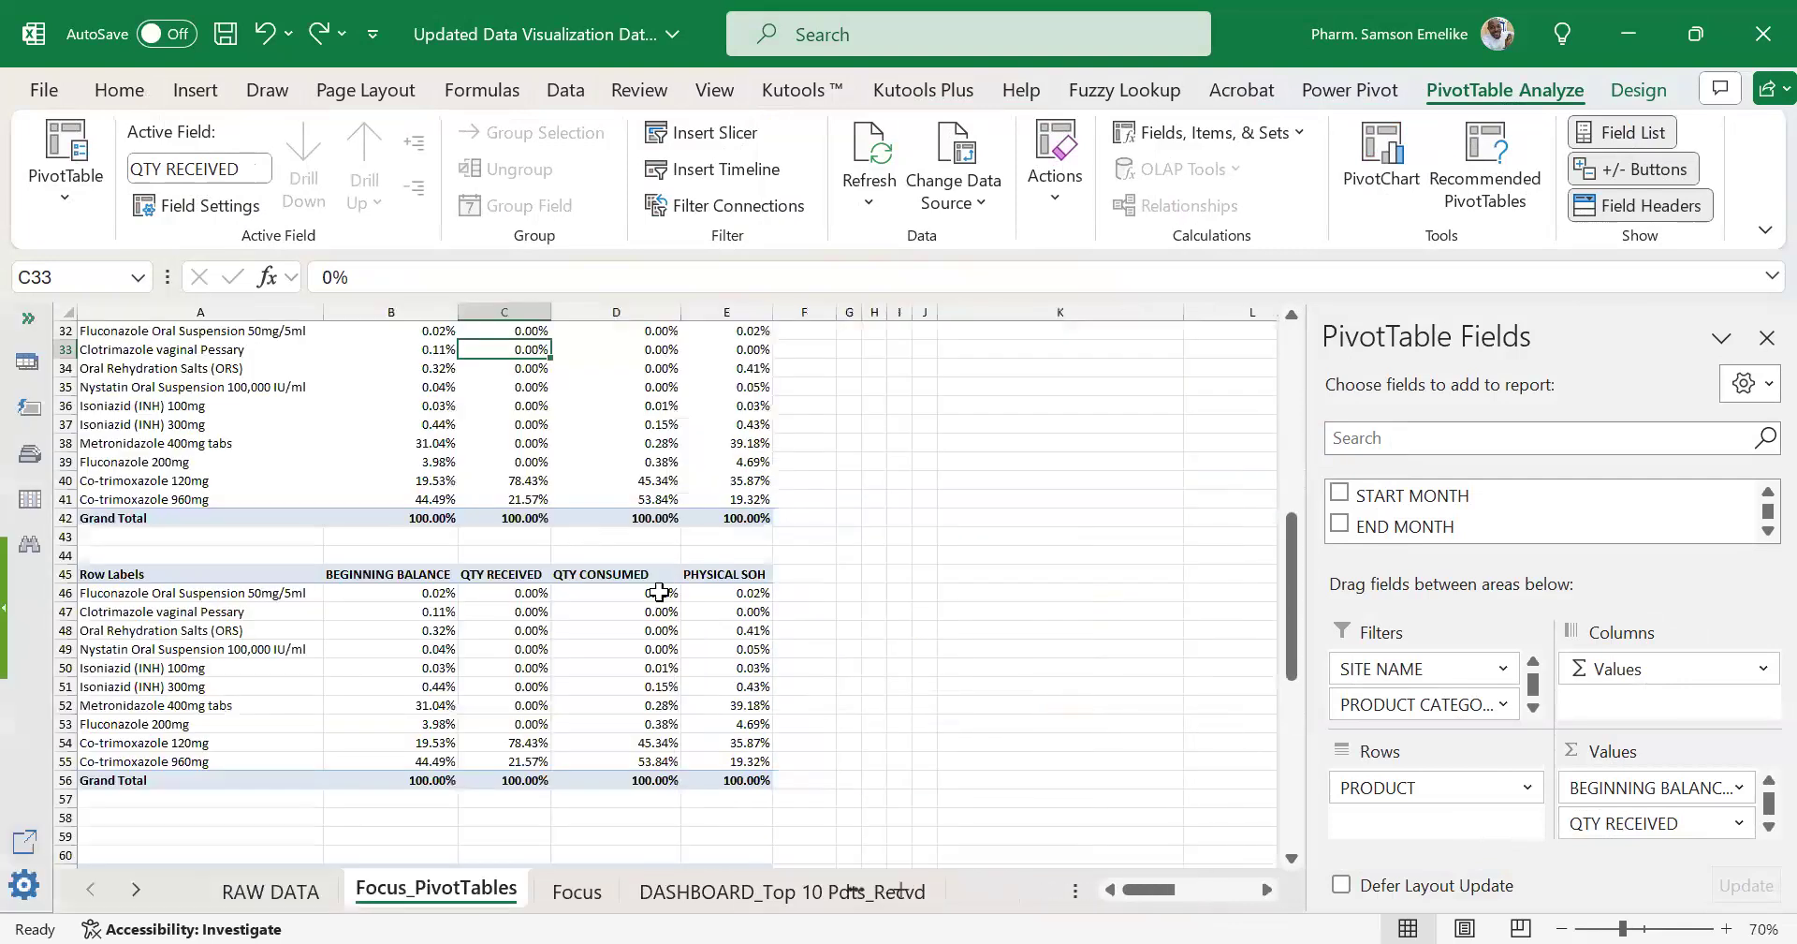
Copy the percentage table in A45:E56 to the empty area starting at cell J44.
drag(1135, 889, 1103, 897)
scroll(414, 502, up, 8)
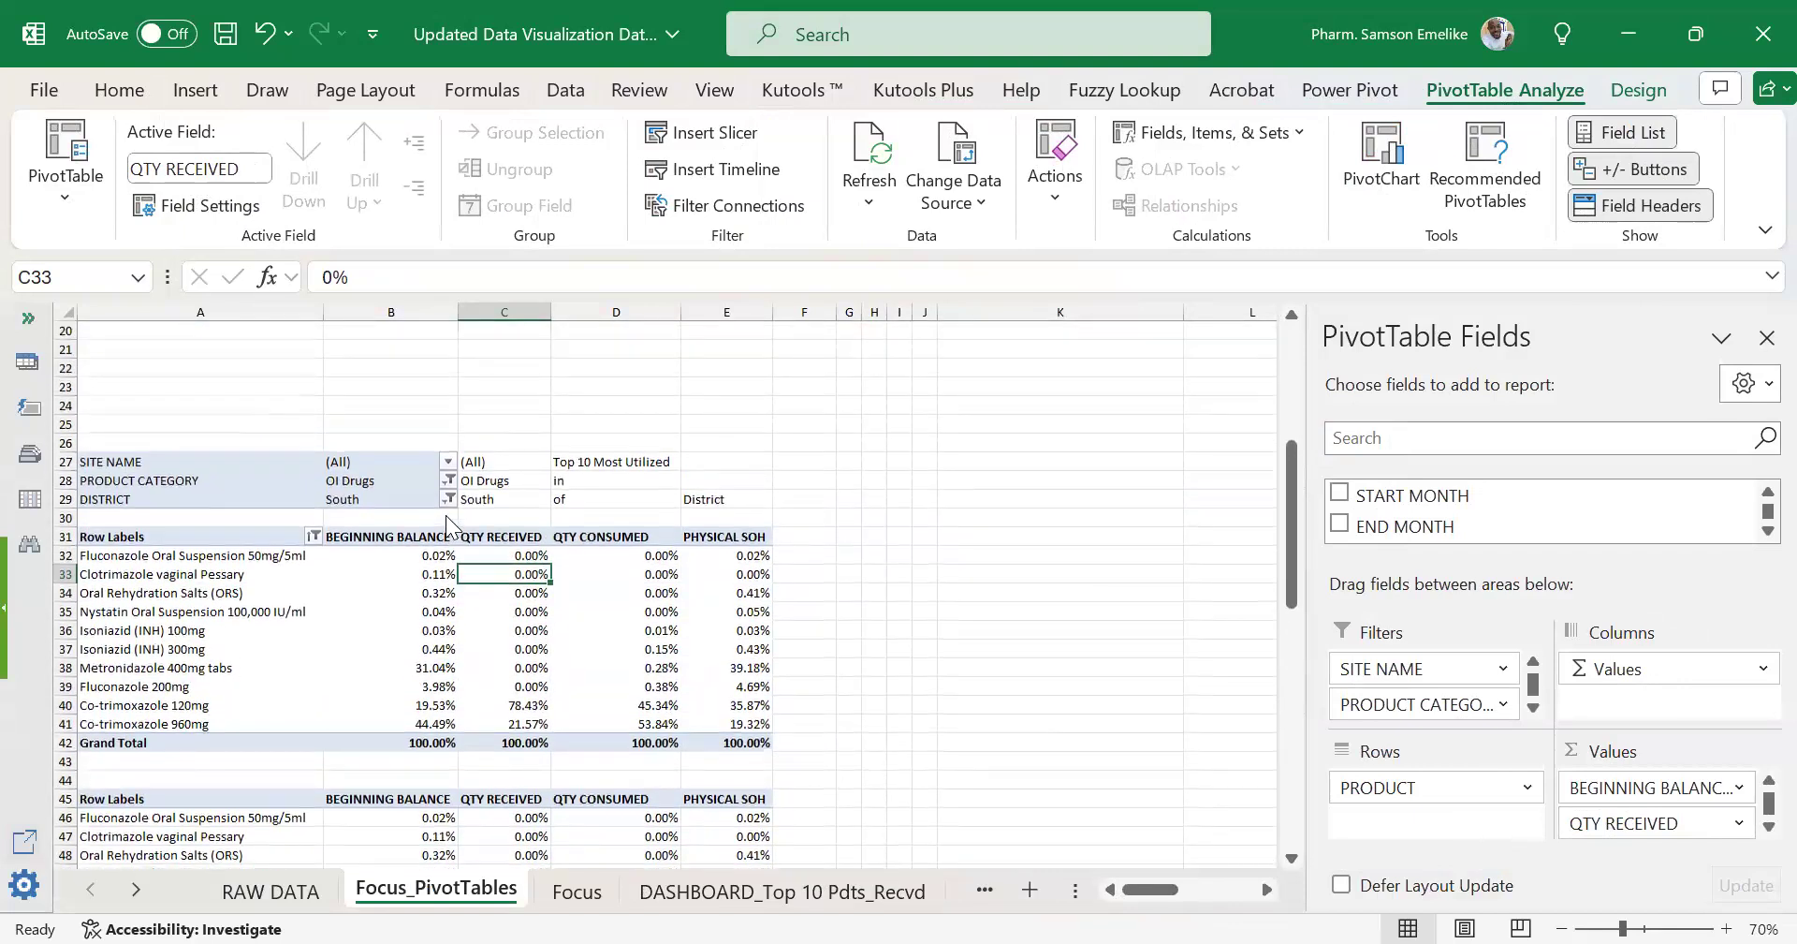
scroll(486, 477, up, 3)
scroll(541, 440, down, 5)
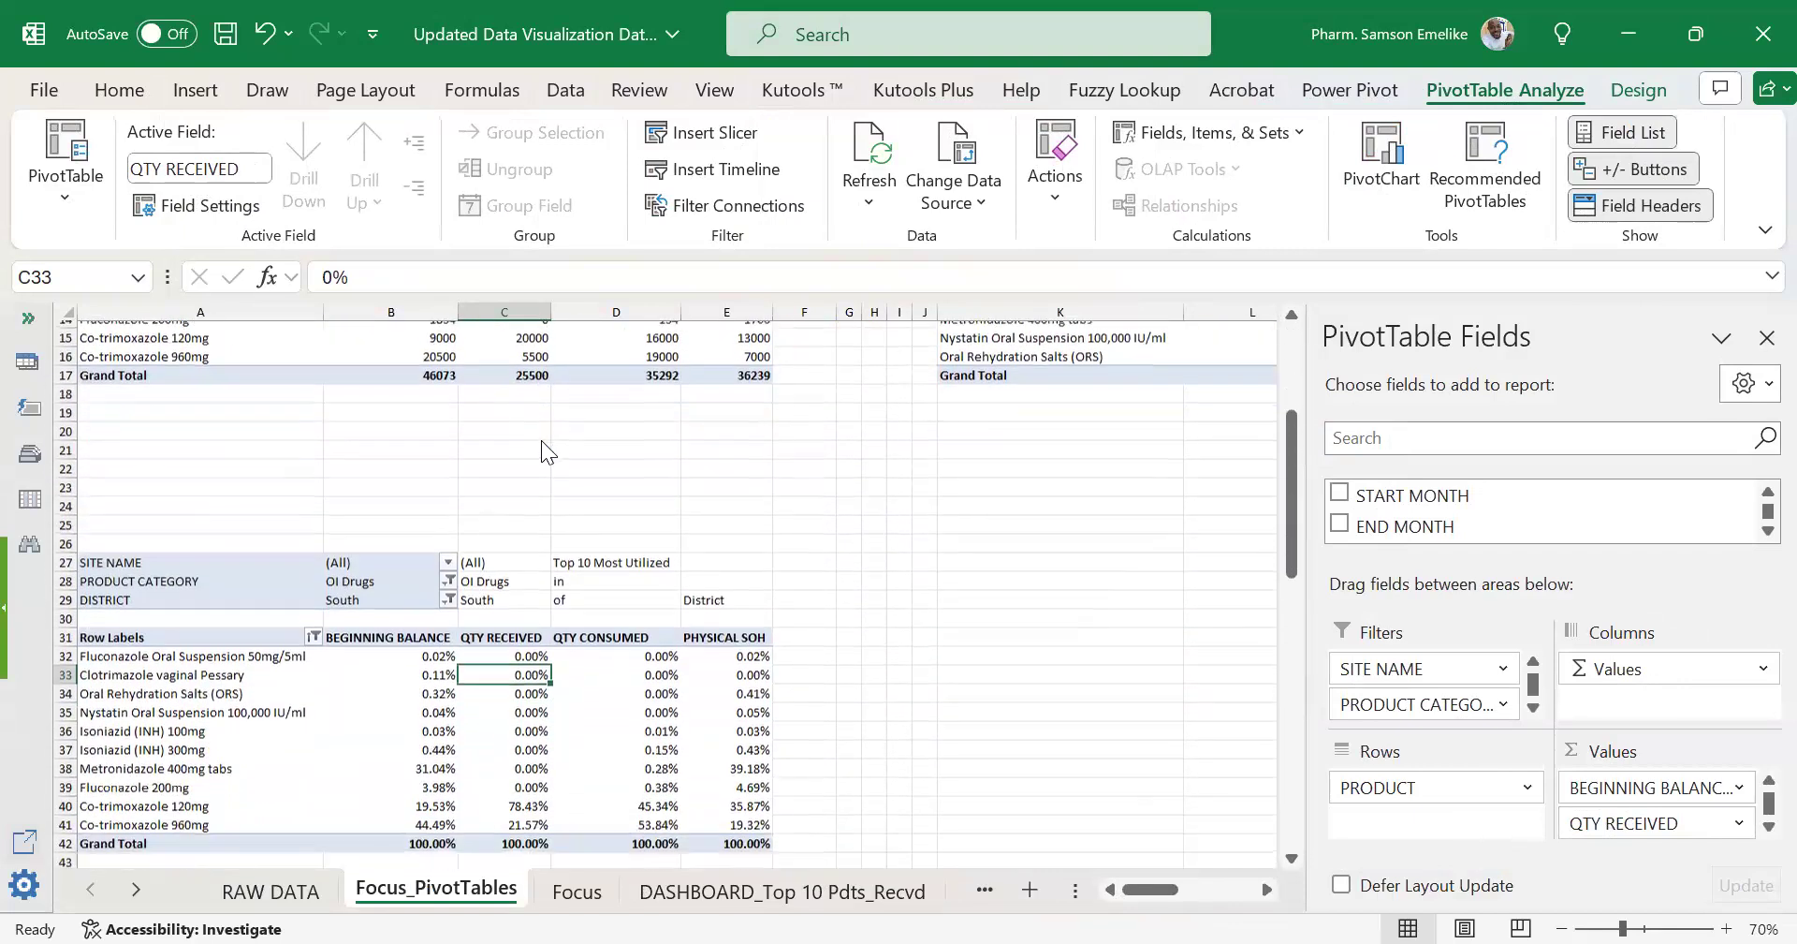
scroll(545, 436, down, 3)
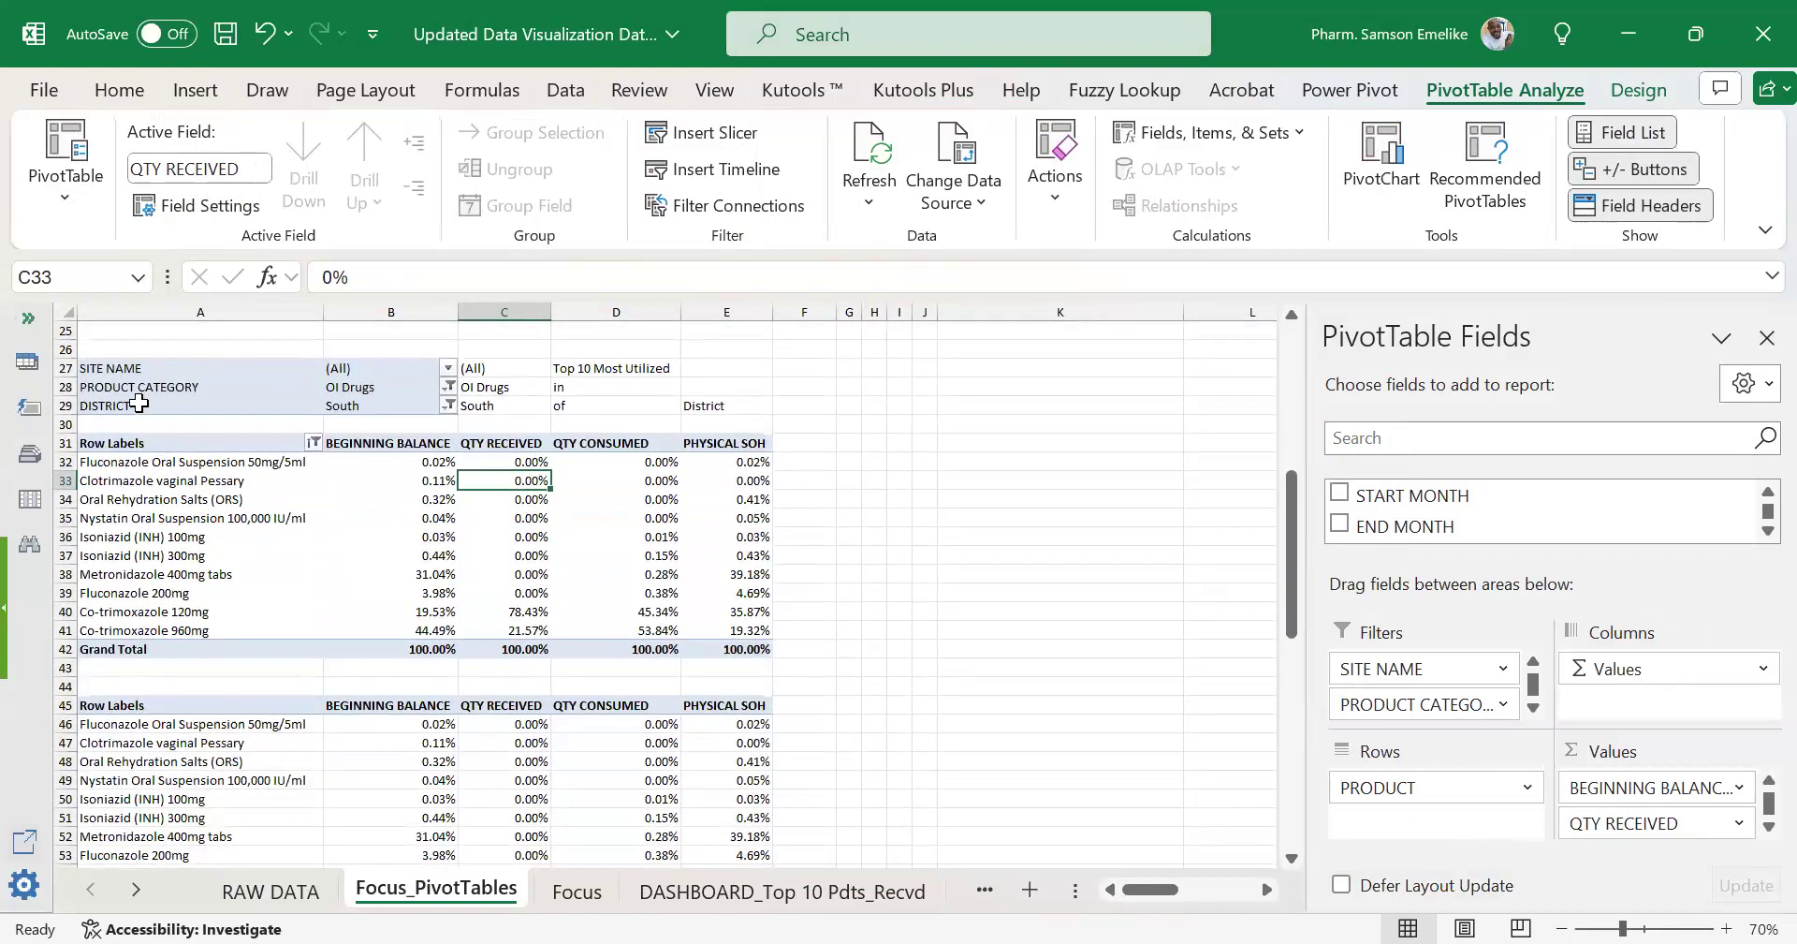
click(89, 370)
drag(723, 486, 766, 646)
scroll(87, 479, down, 4)
scroll(87, 479, down, 1)
drag(87, 479, 766, 693)
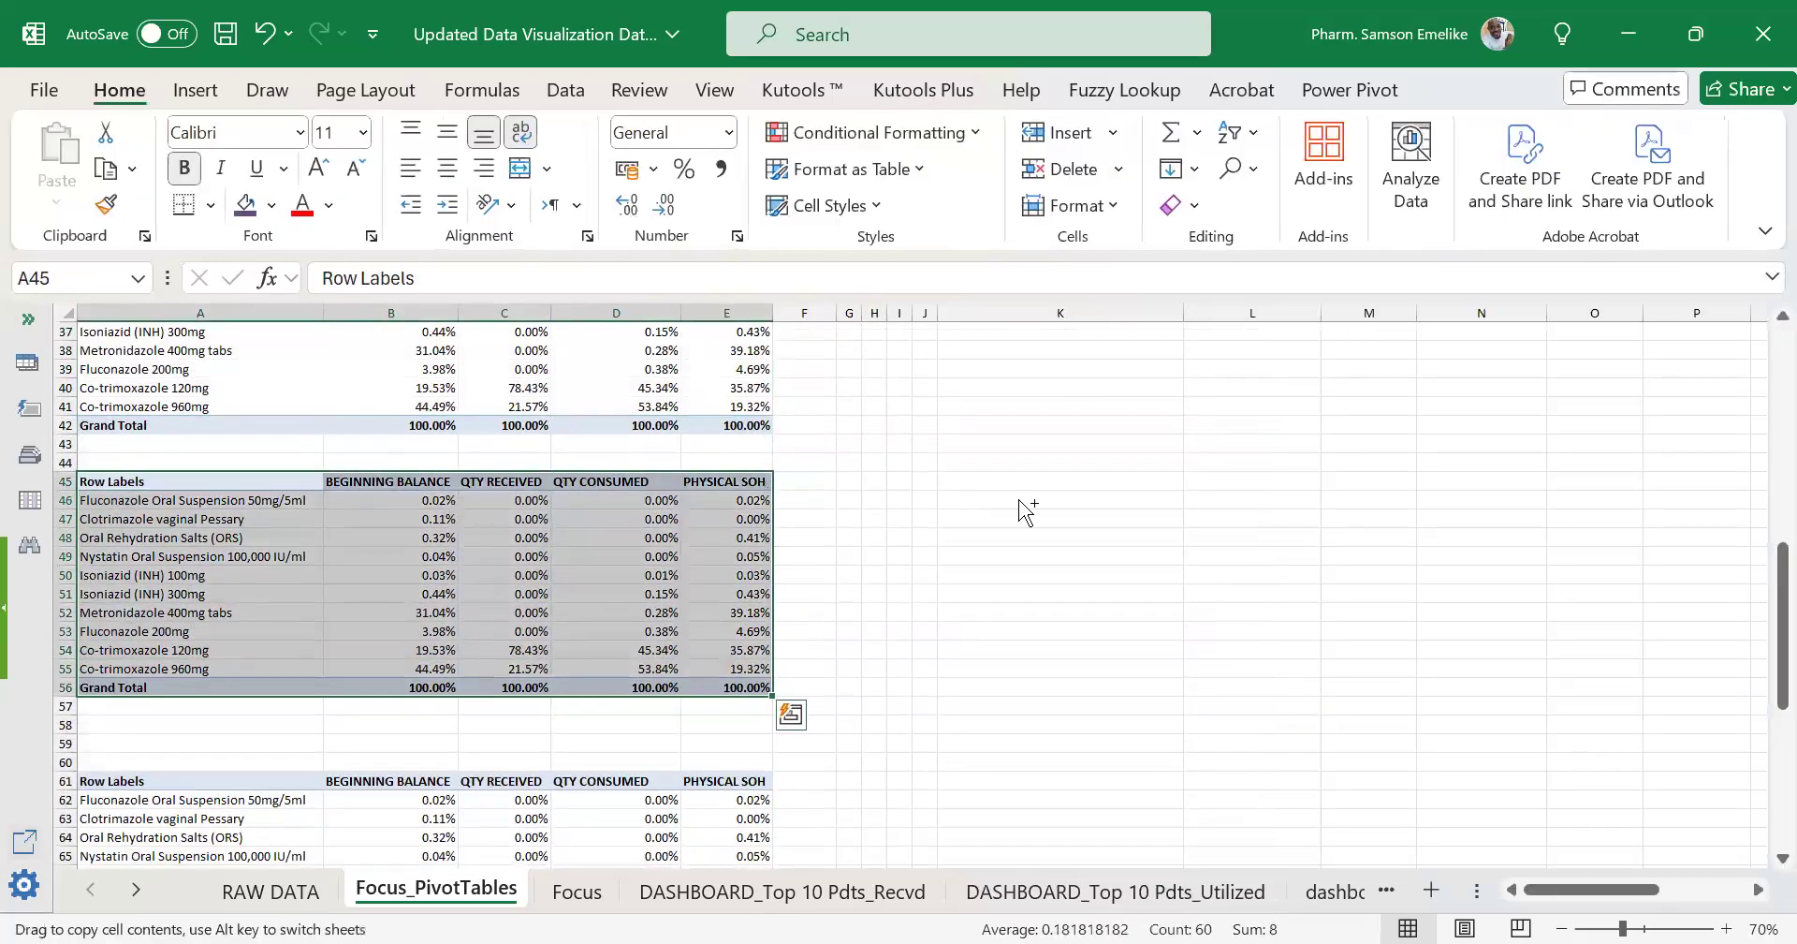
drag(1171, 461, 1166, 466)
scroll(1116, 462, down, 2)
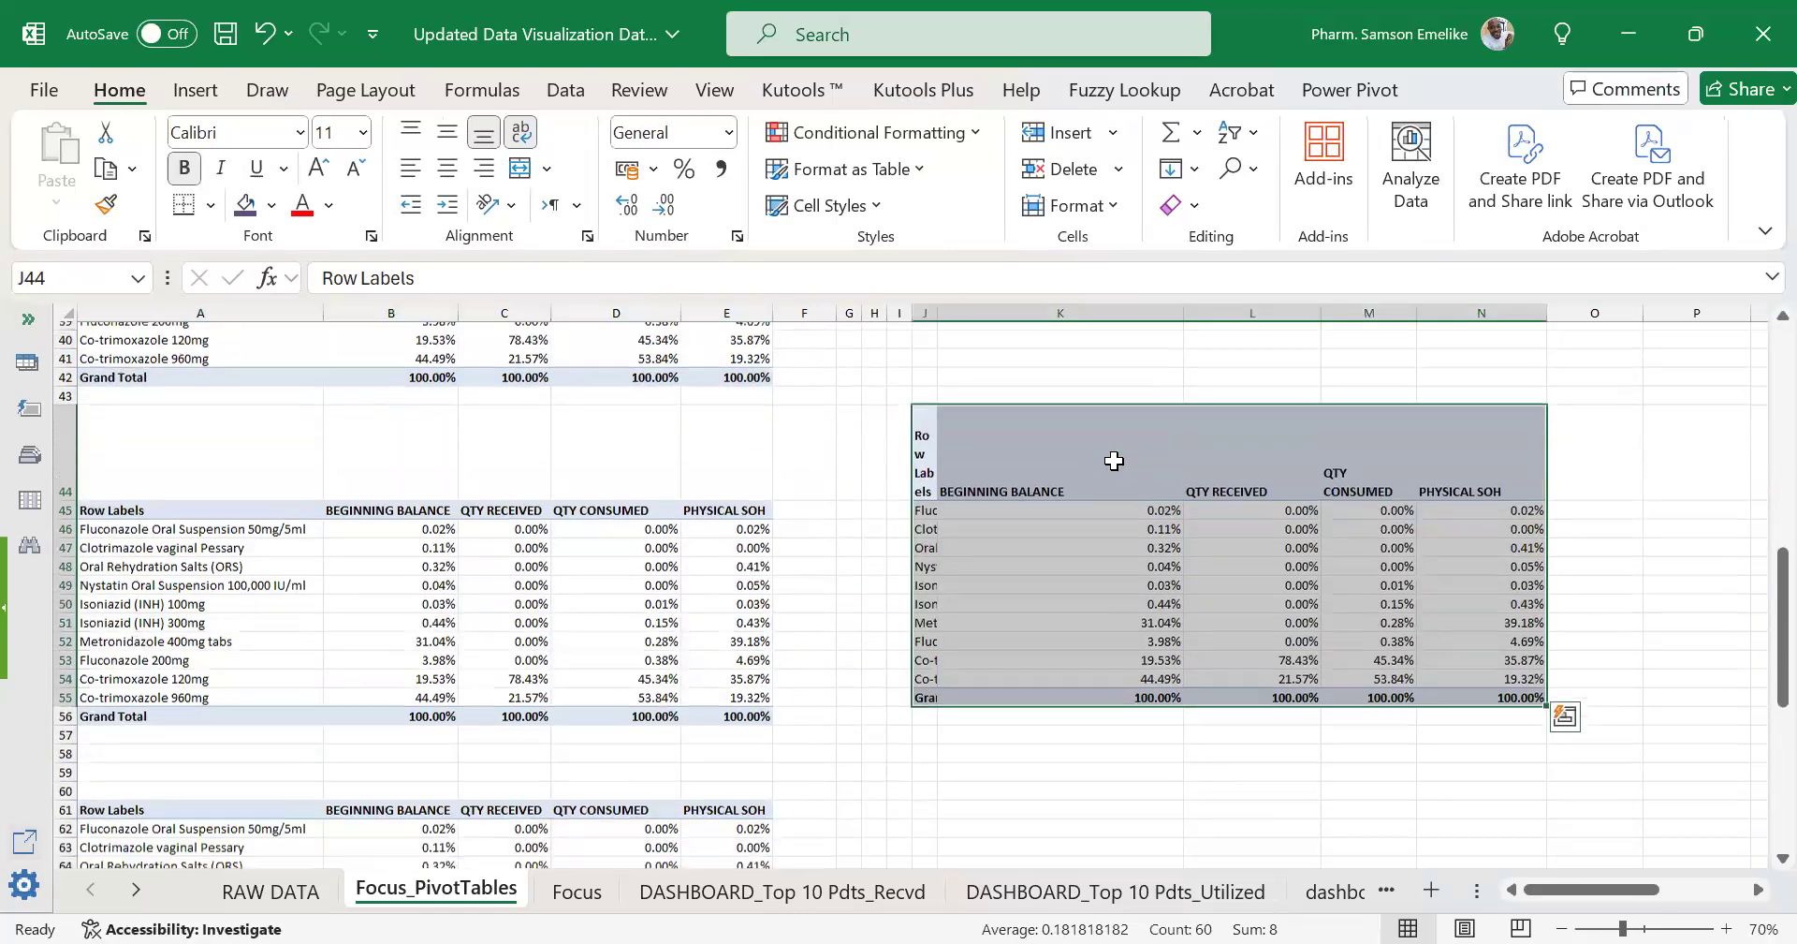
Widen column J to make room for the product names in the copied table.
click(1087, 486)
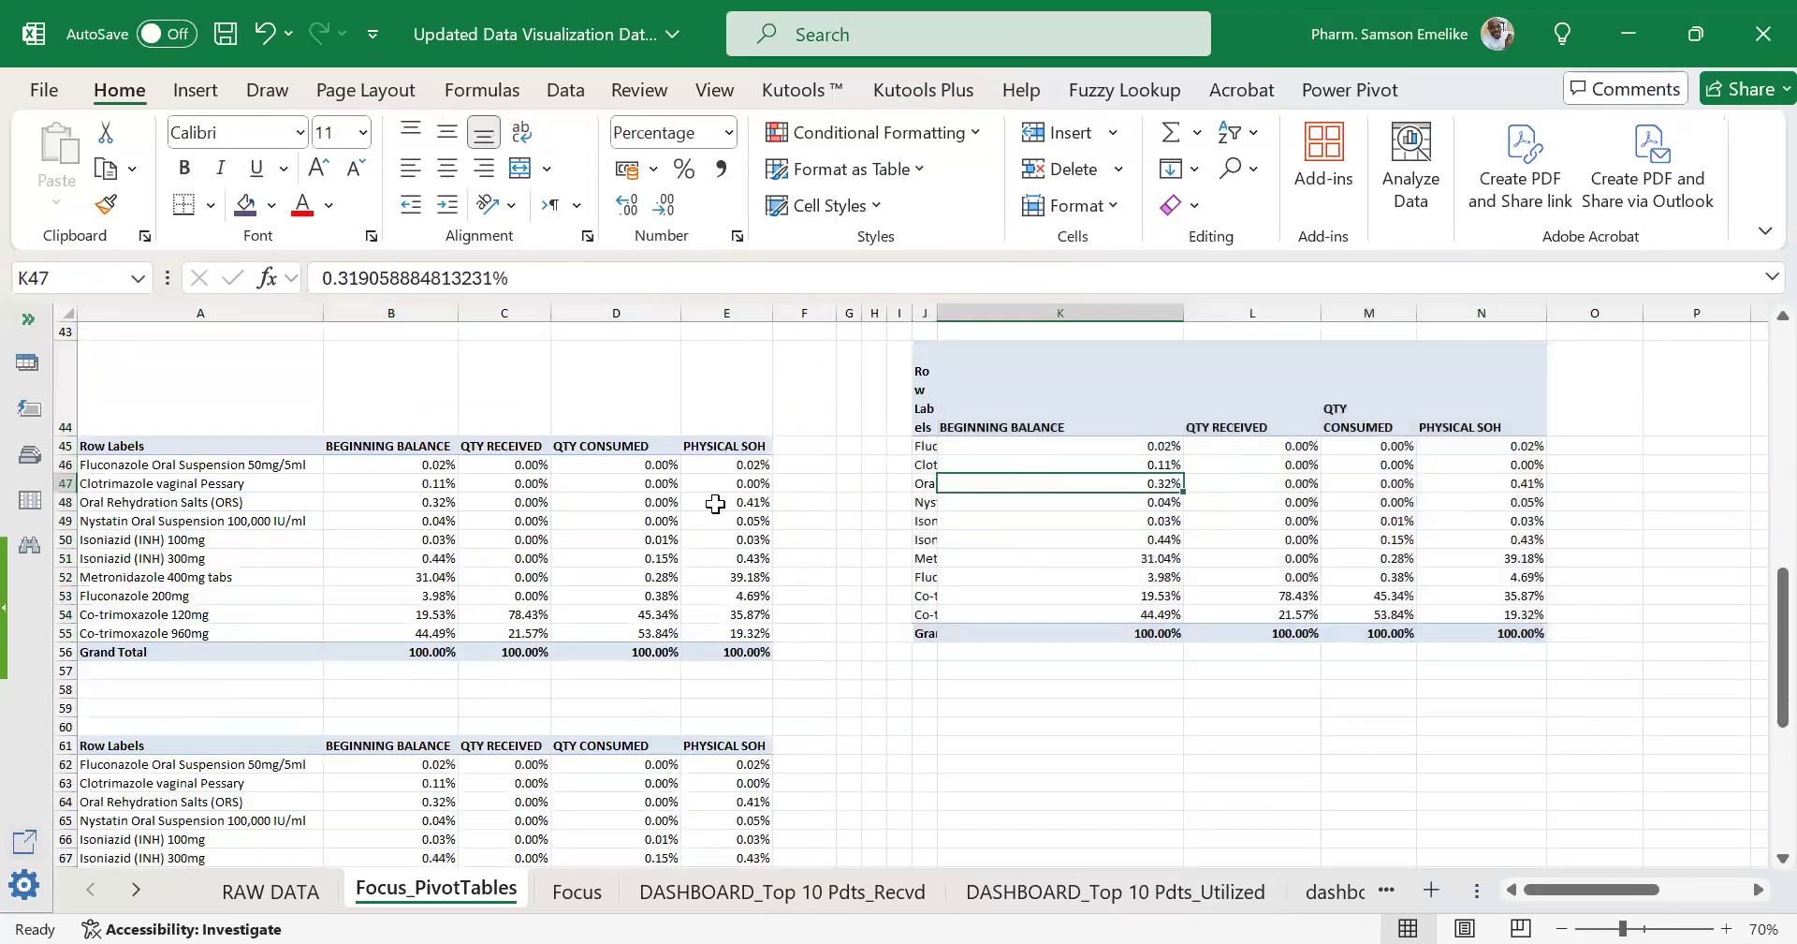
click(676, 517)
scroll(903, 421, up, 1)
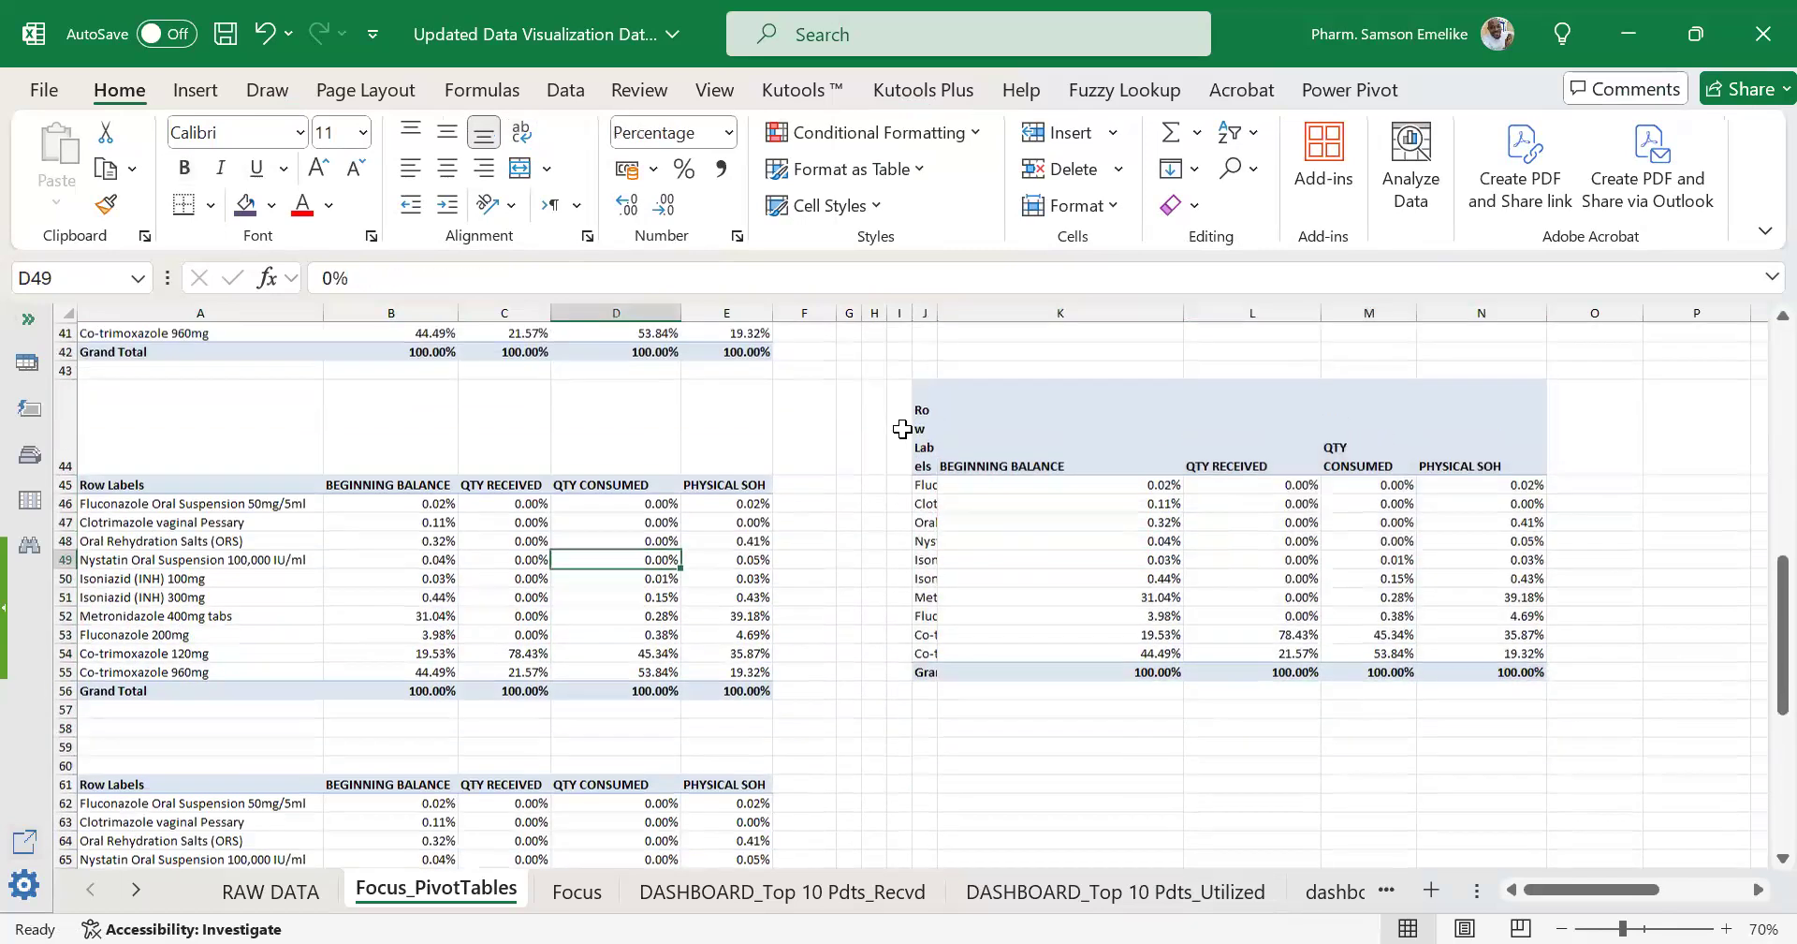
drag(938, 313, 1036, 408)
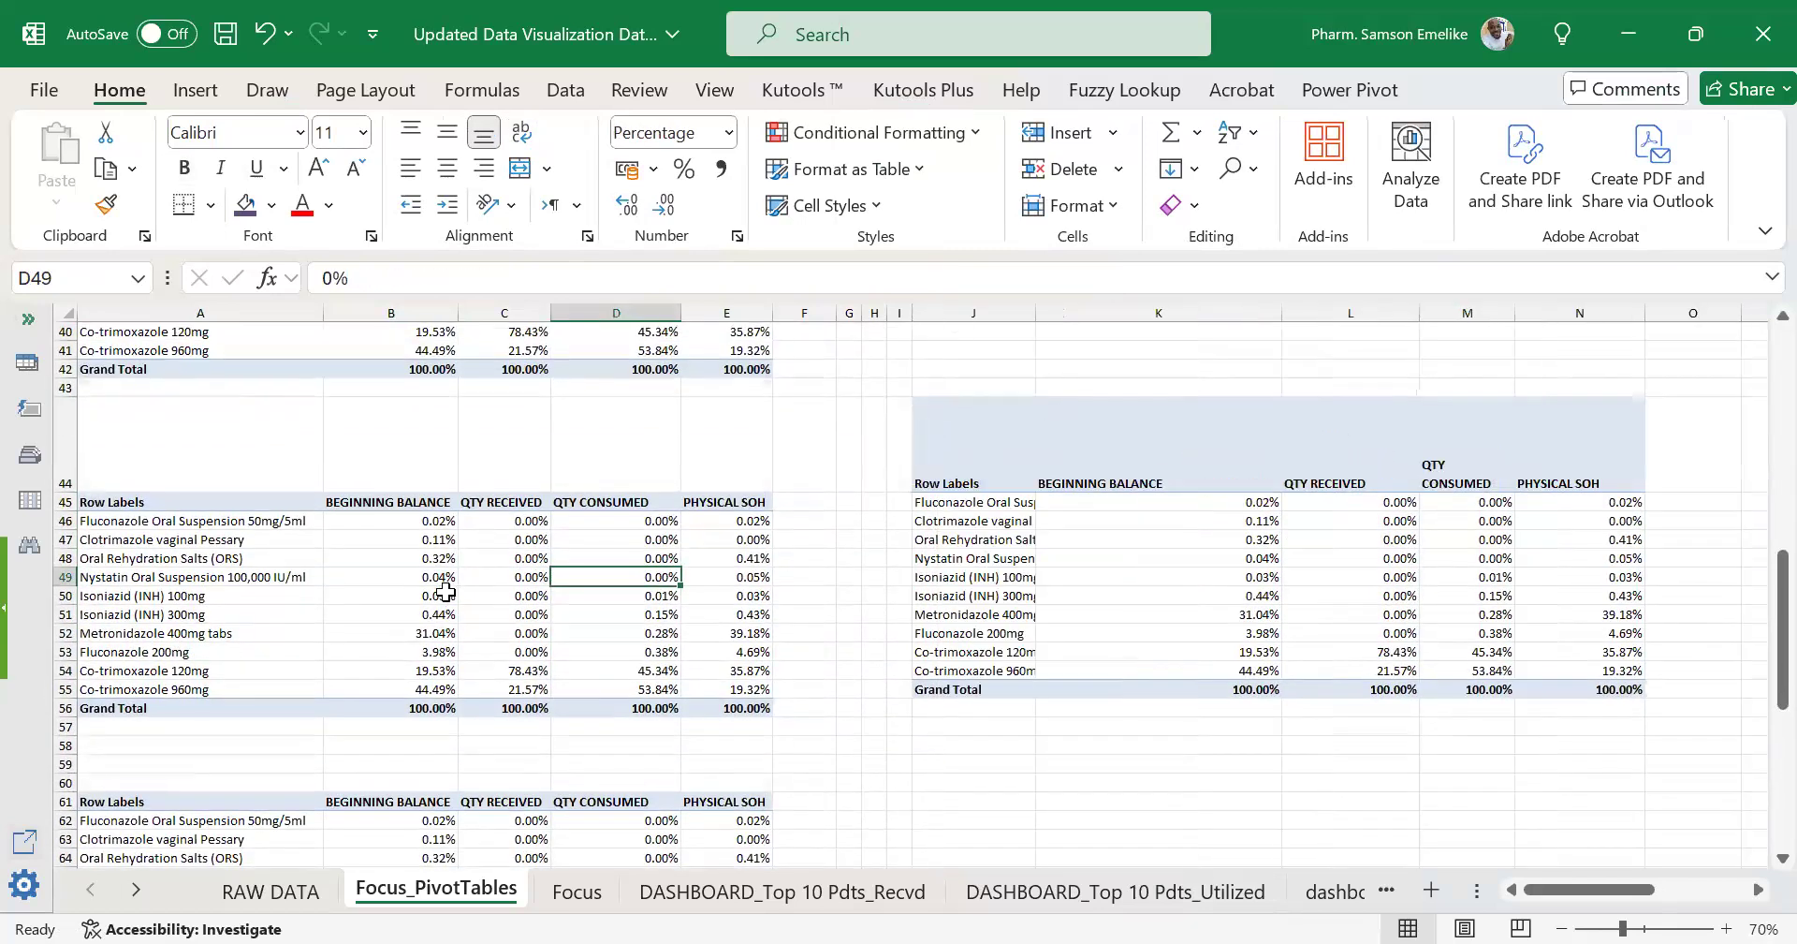
Undo the widening of column J and the copying of the percentage table to J44.
scroll(449, 580, up, 5)
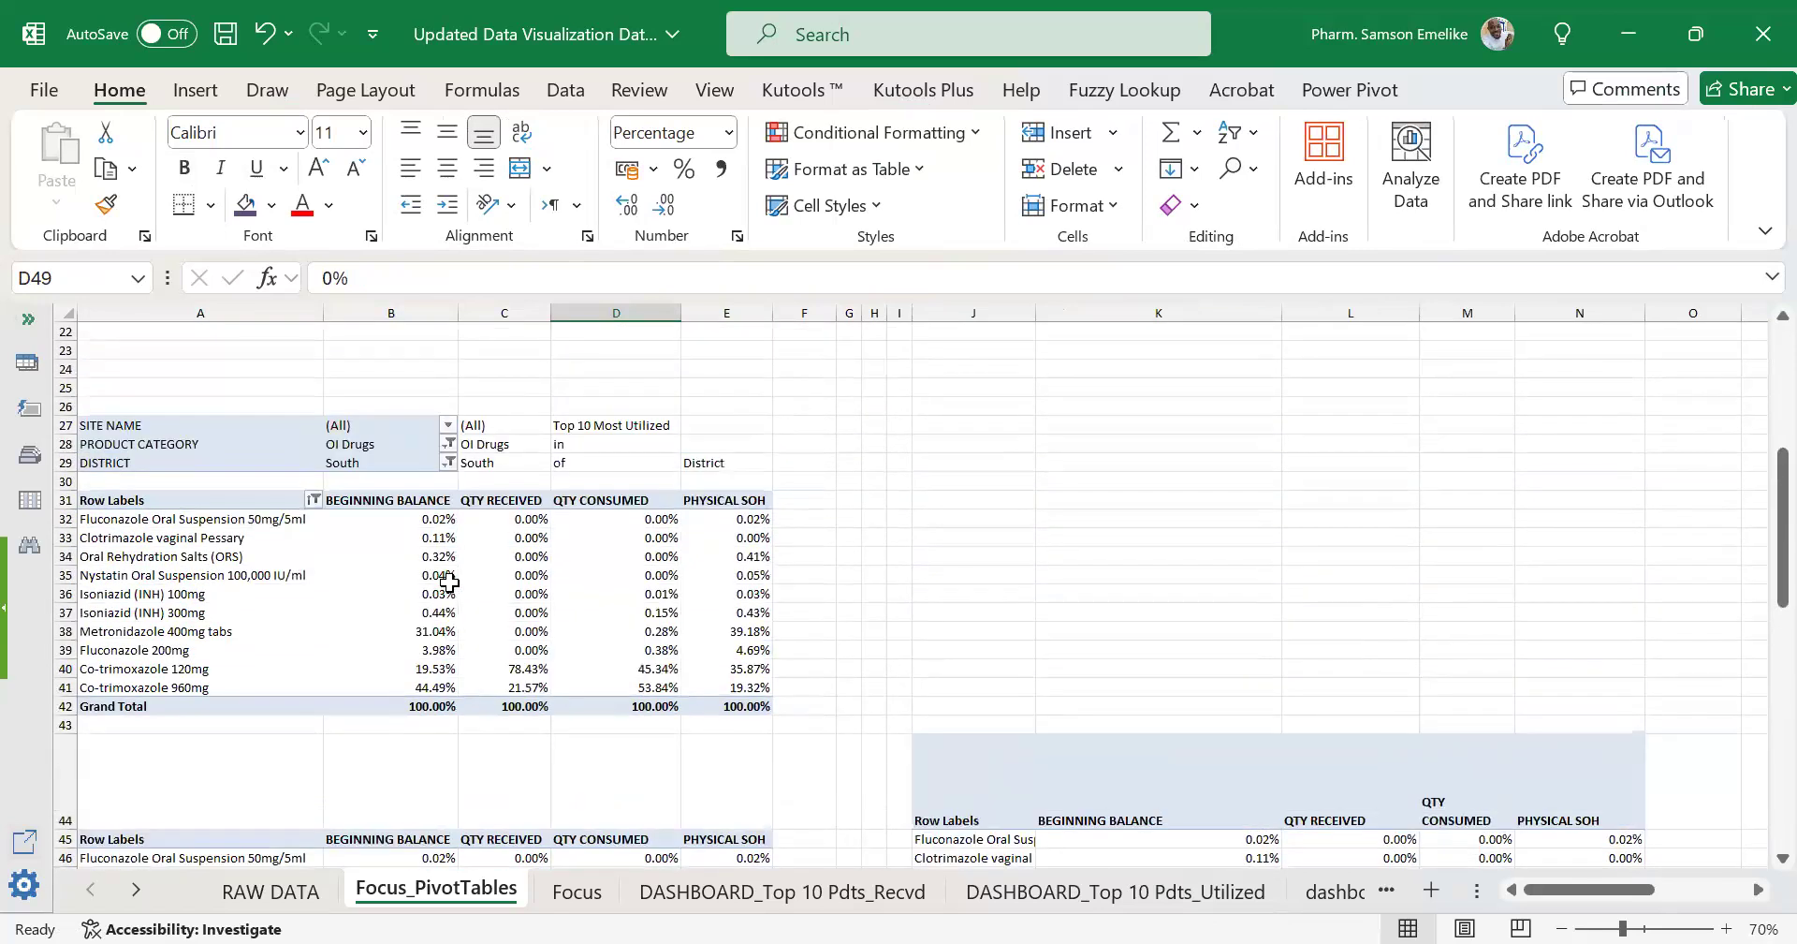
scroll(465, 575, down, 5)
scroll(469, 571, up, 4)
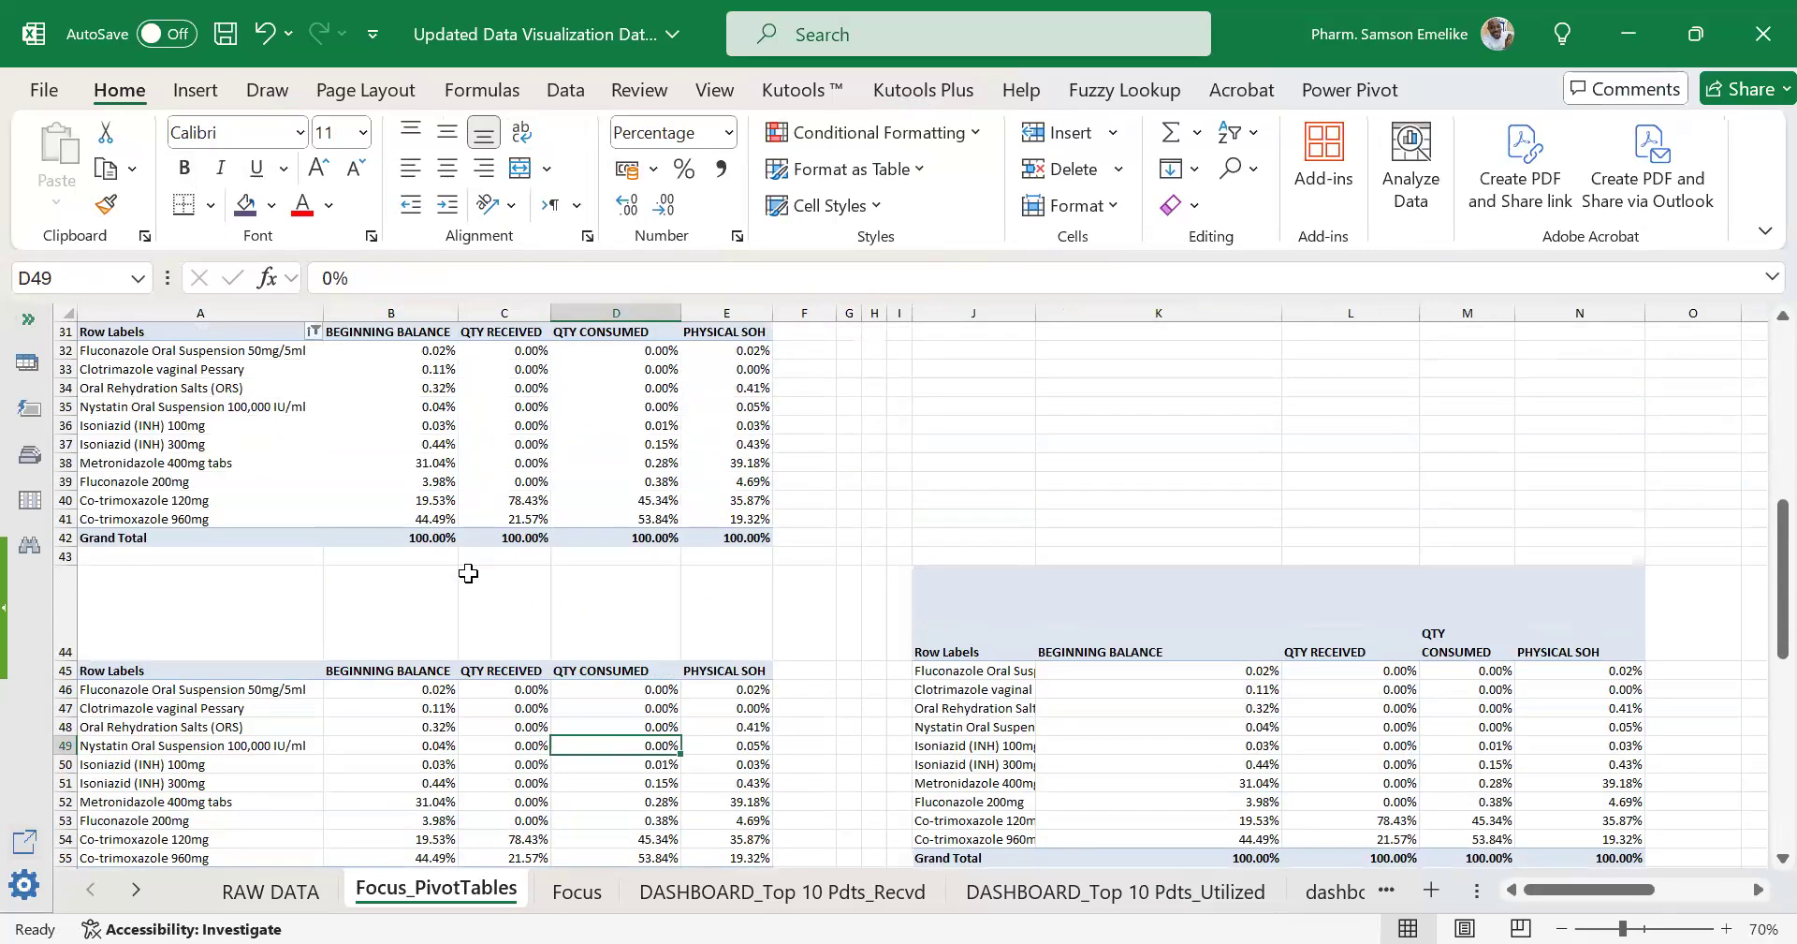
click(1082, 646)
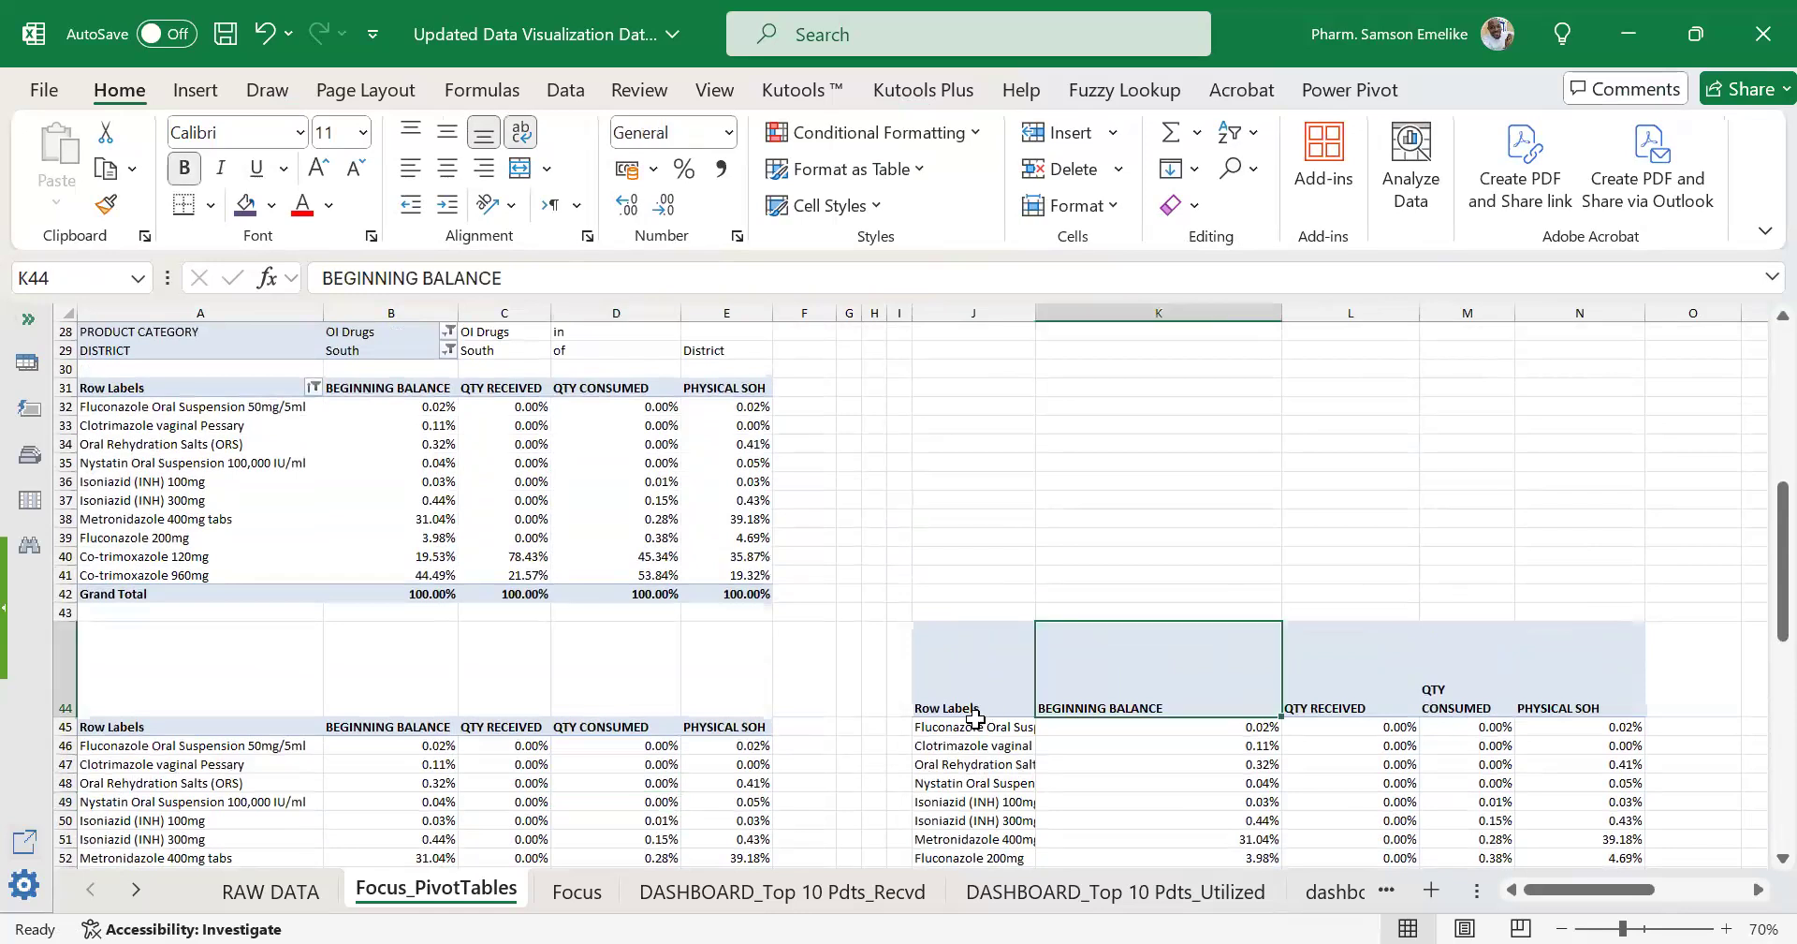
key(ctrl+z)
key(ctrl+z)
key(ctrl+z)
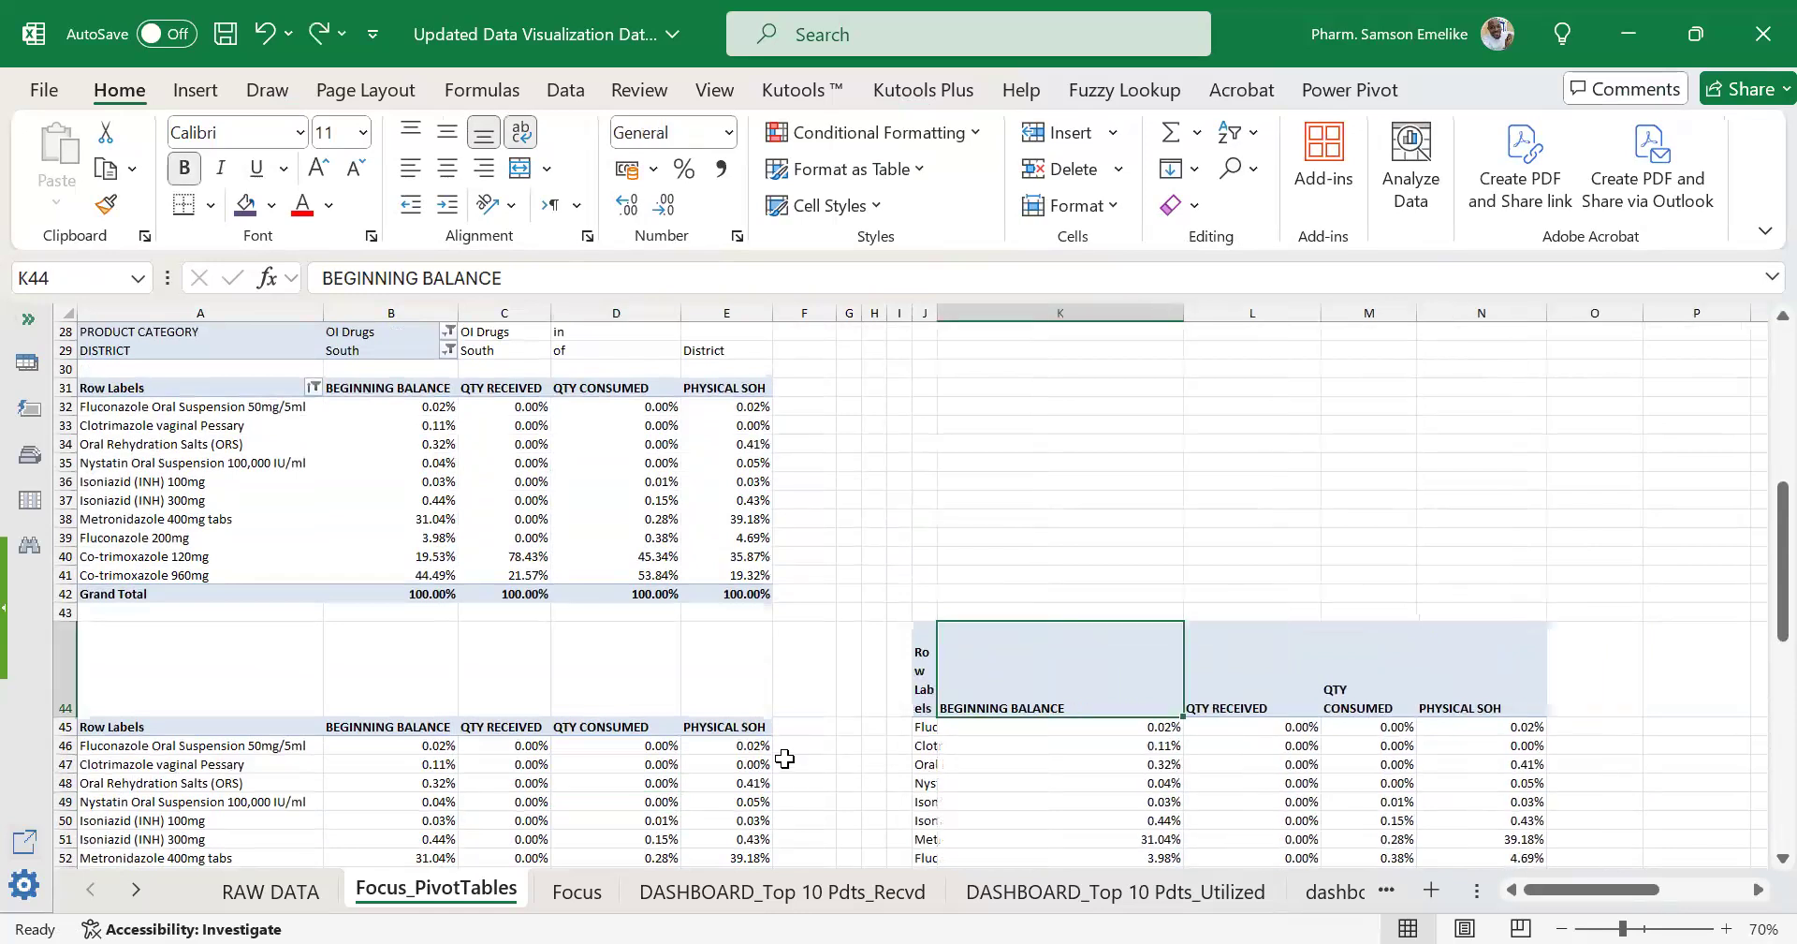
scroll(759, 718, down, 1)
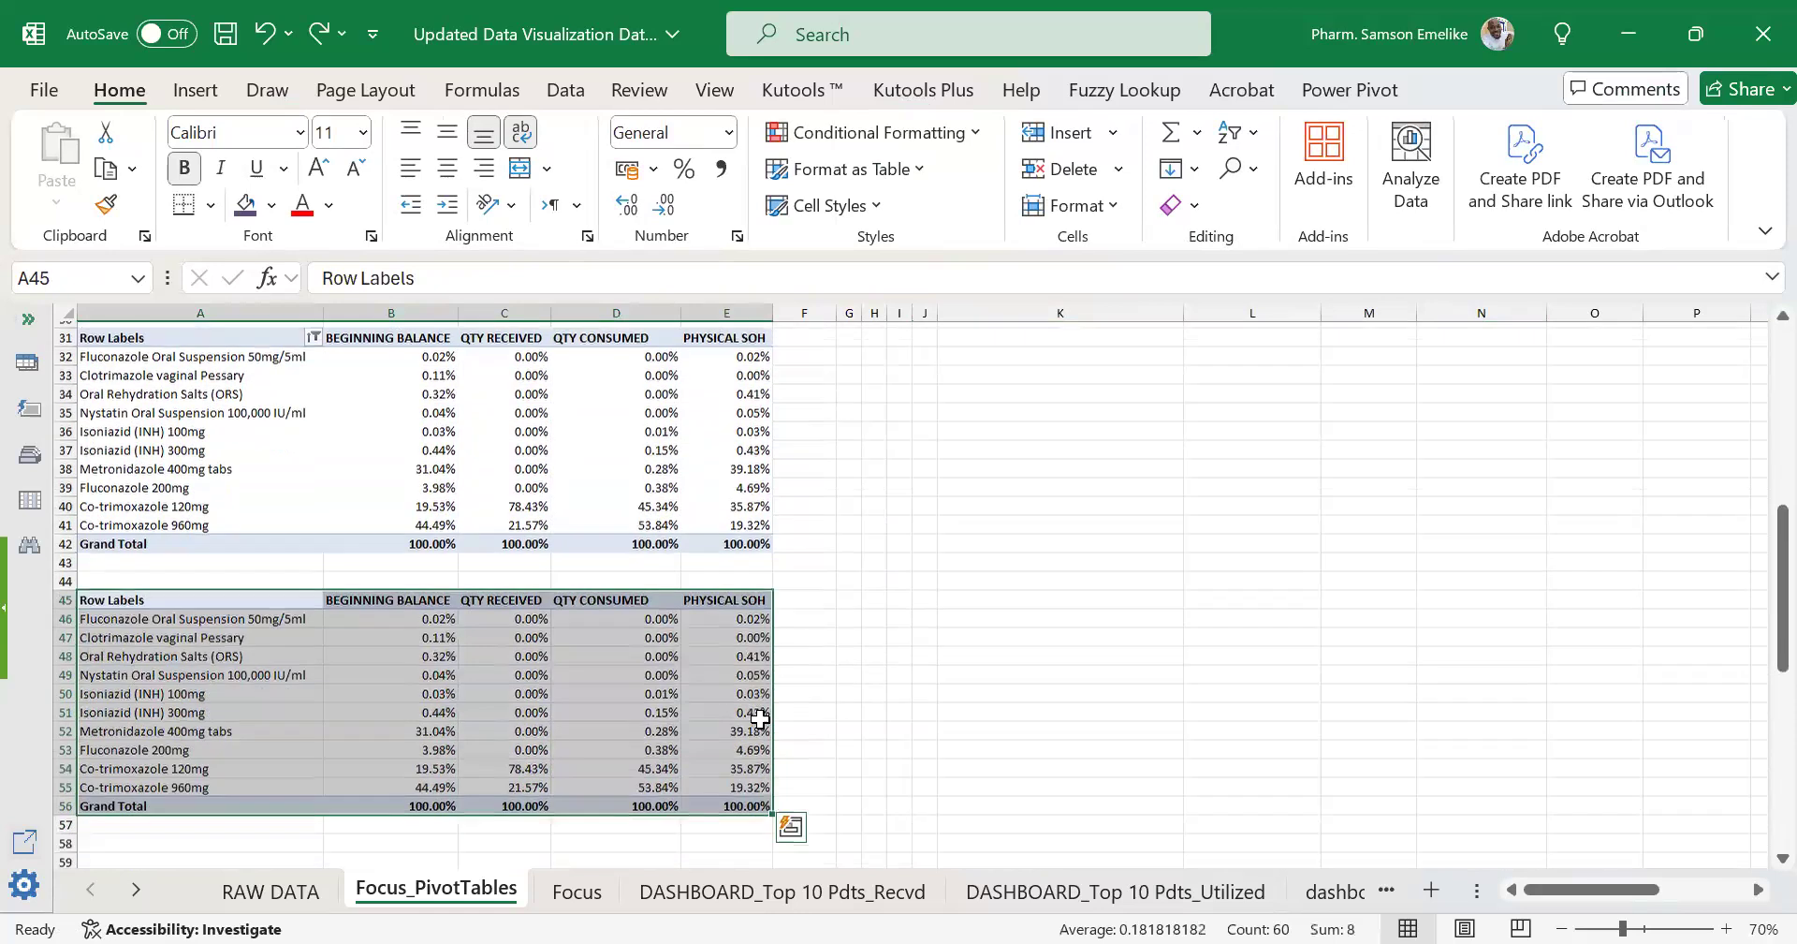
Clear the contents of the three copied percentage tables starting at cells A45, A61 and A76.
scroll(514, 595, up, 3)
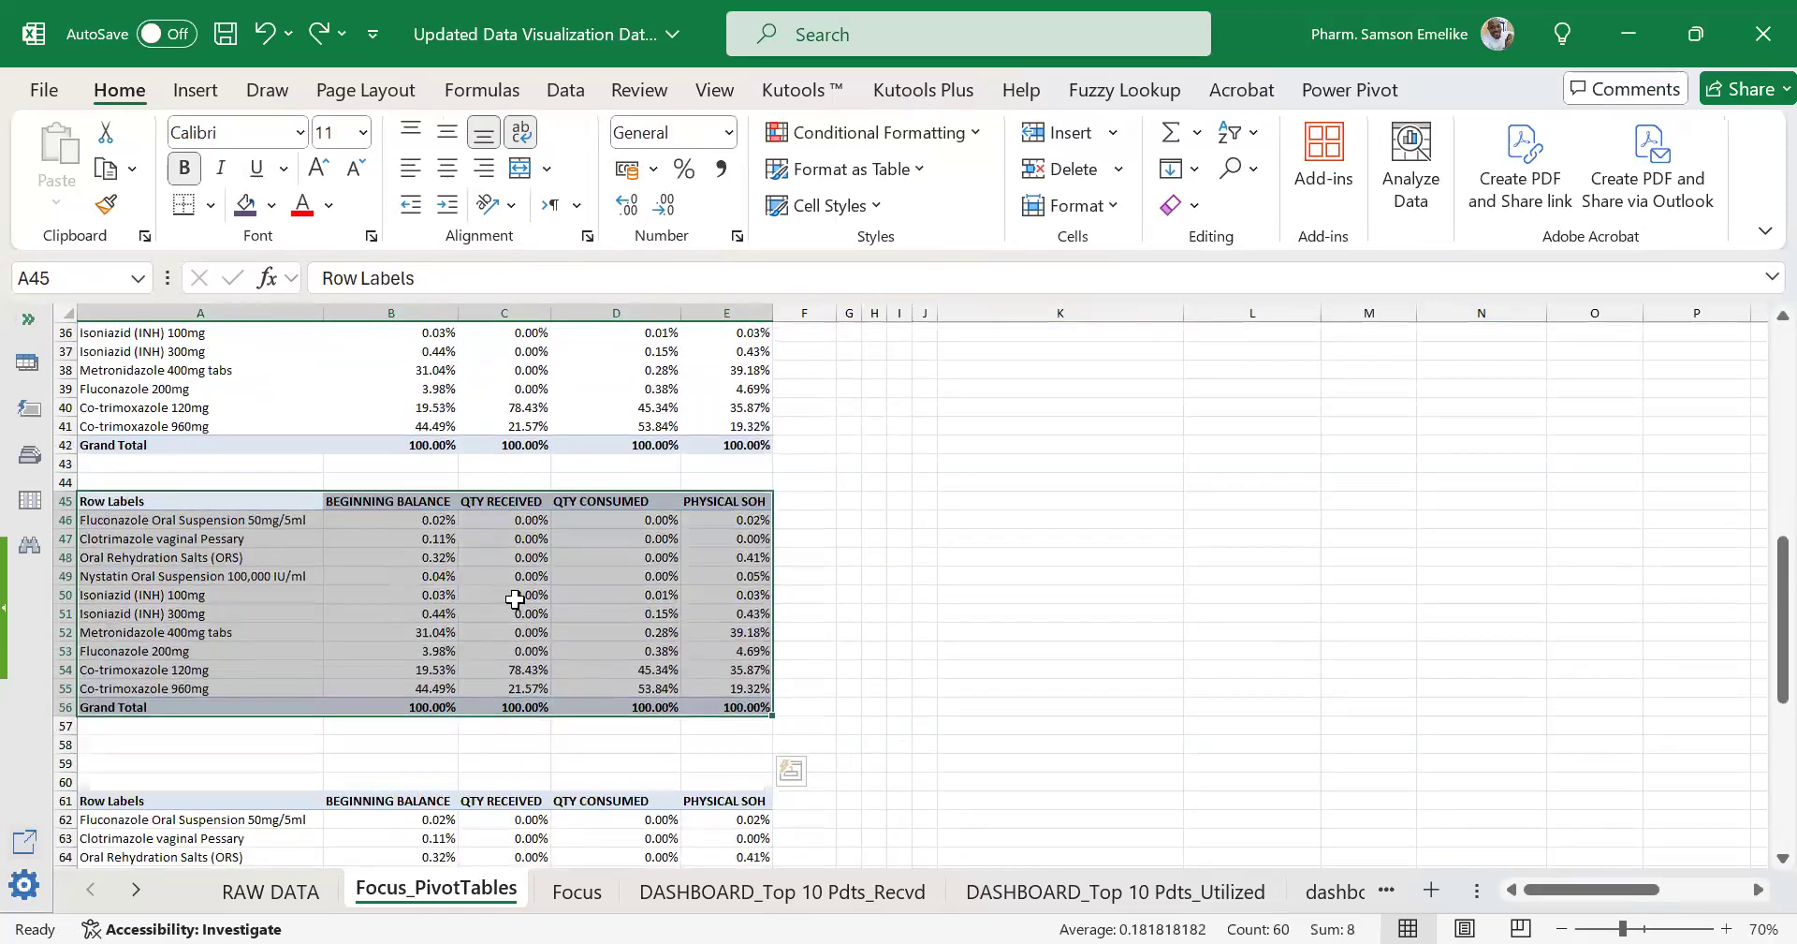
scroll(391, 749, down, 2)
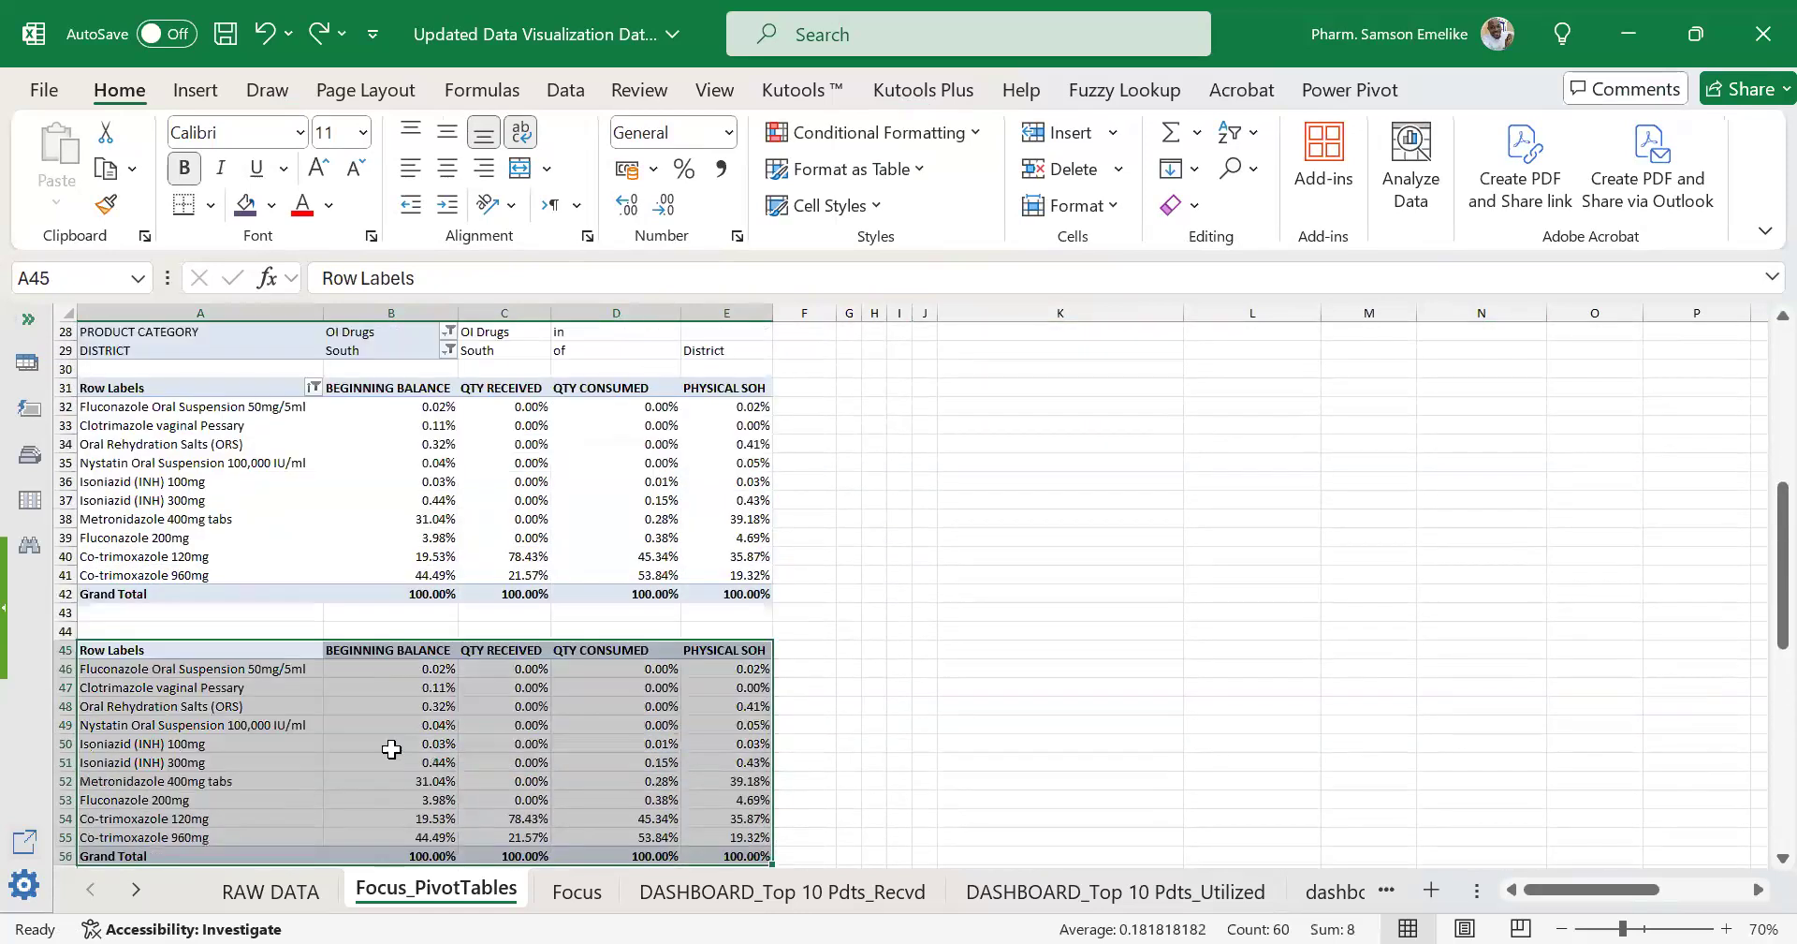
scroll(392, 749, down, 4)
key(Delete)
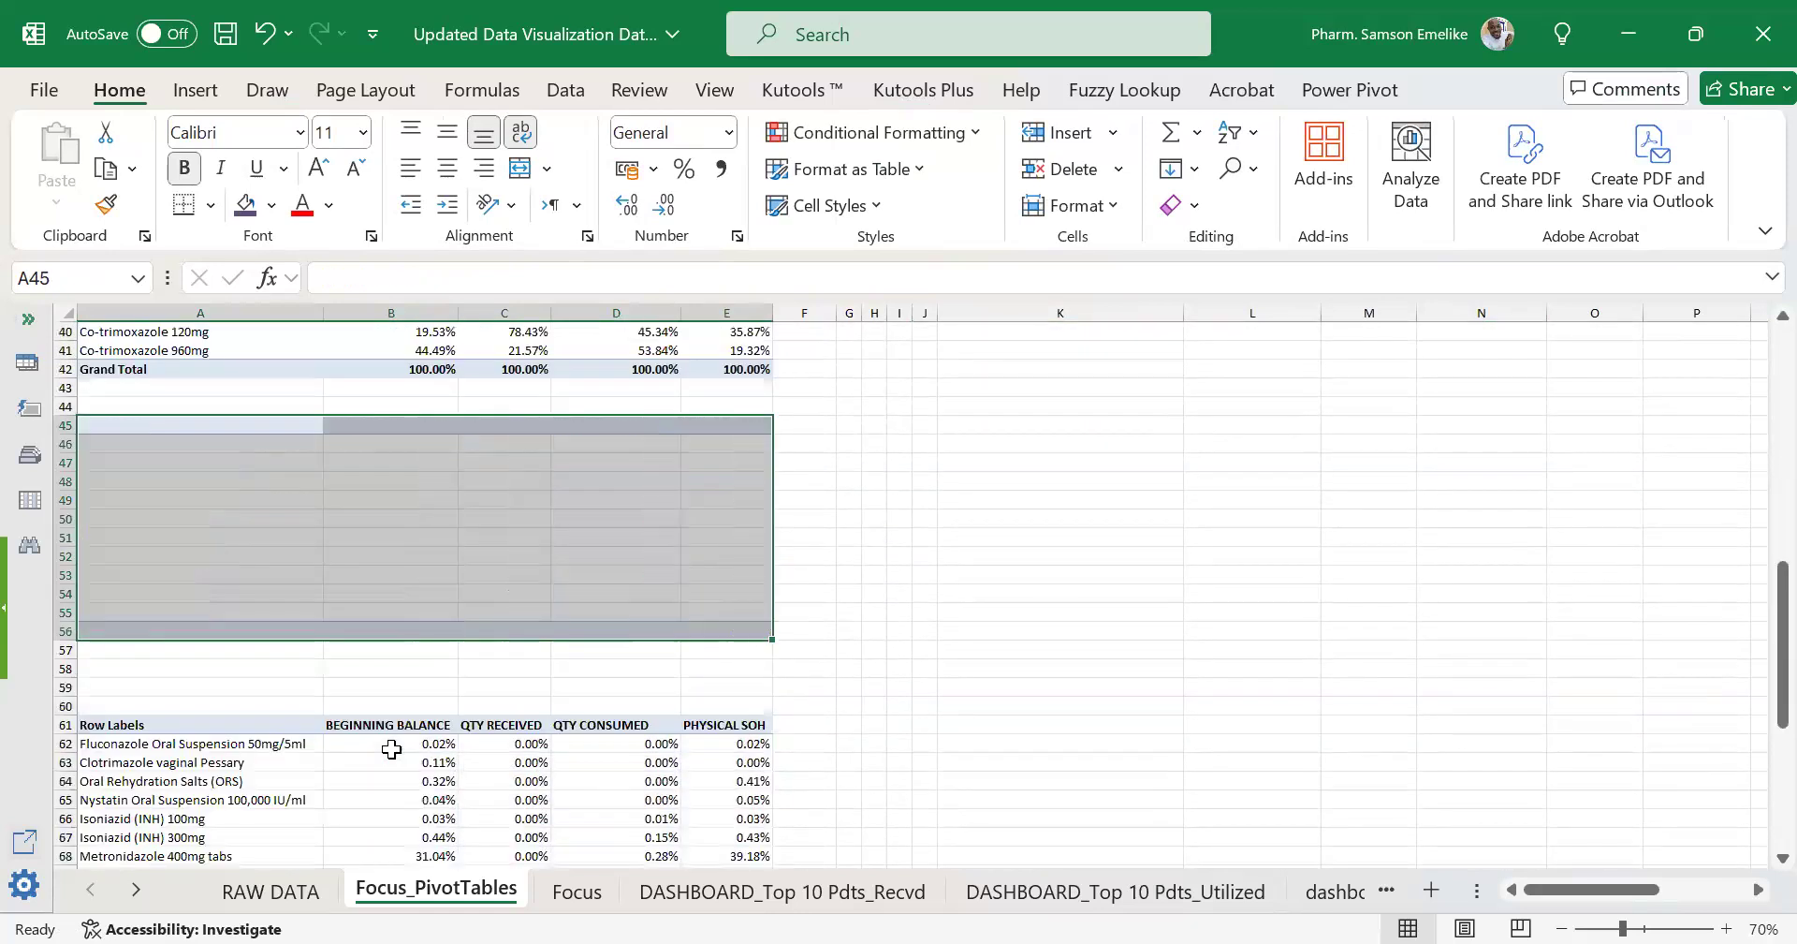
scroll(391, 749, down, 4)
drag(121, 500, 708, 717)
key(Delete)
scroll(690, 681, down, 5)
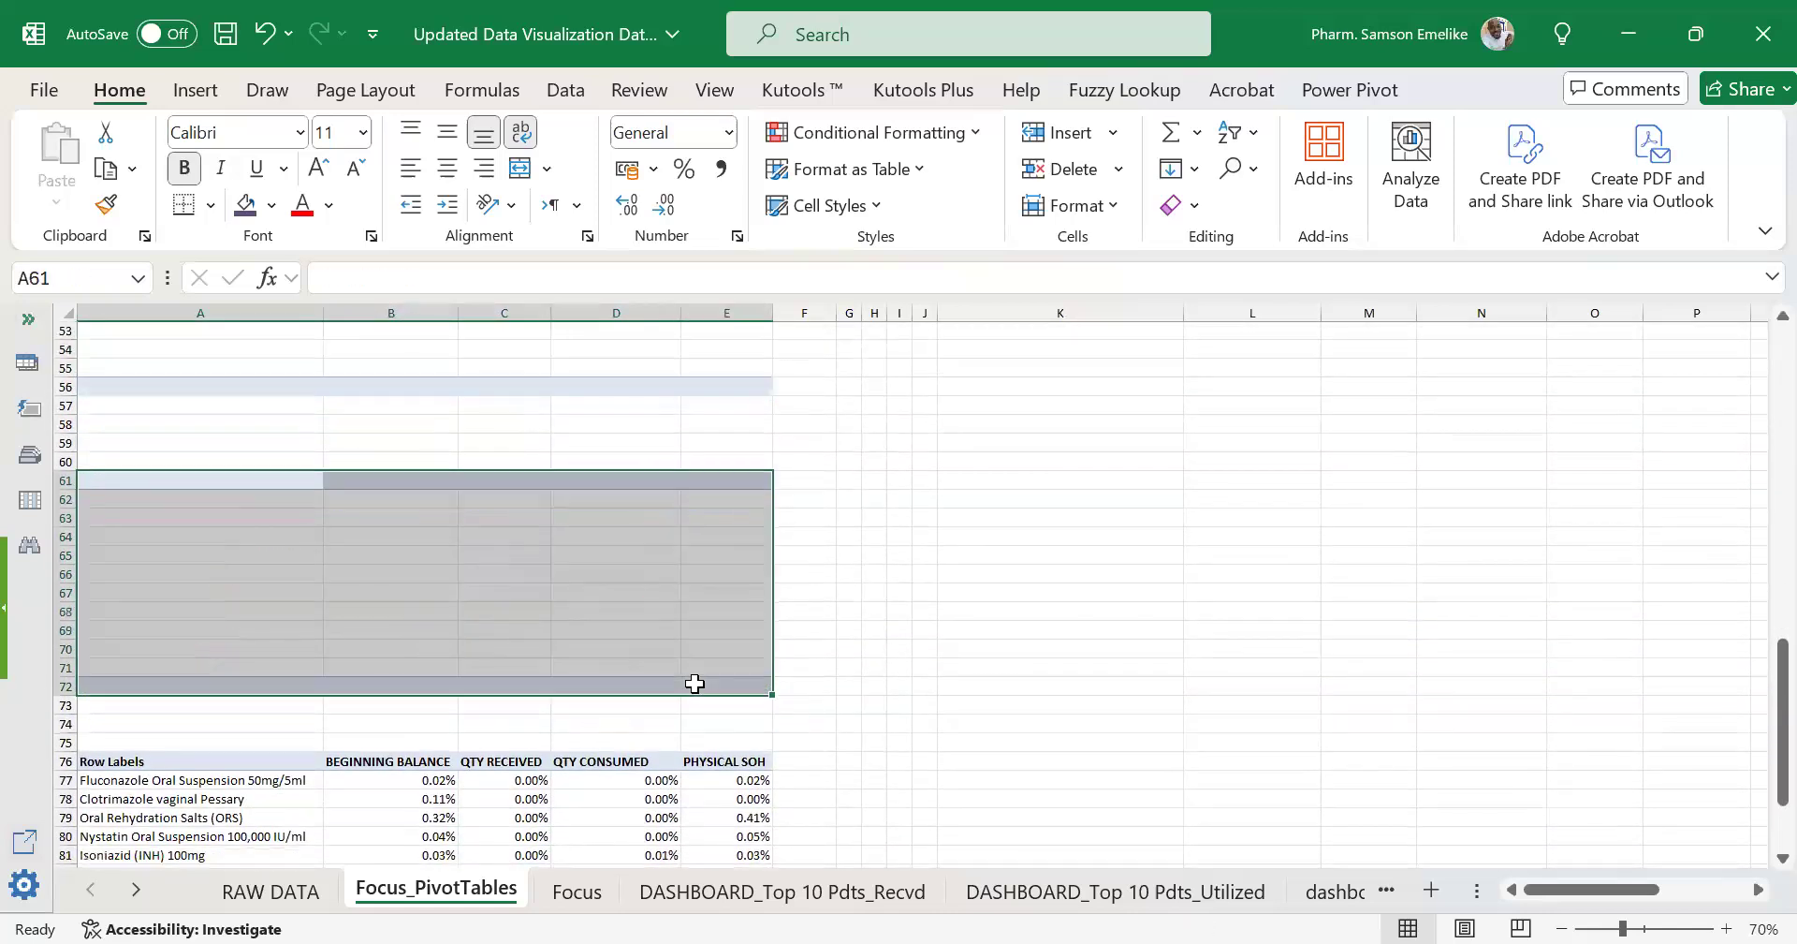
drag(126, 494, 732, 702)
key(Delete)
Copy the percentage pivot table together with its filters, A27:E42, to cell K27.
scroll(732, 703, up, 9)
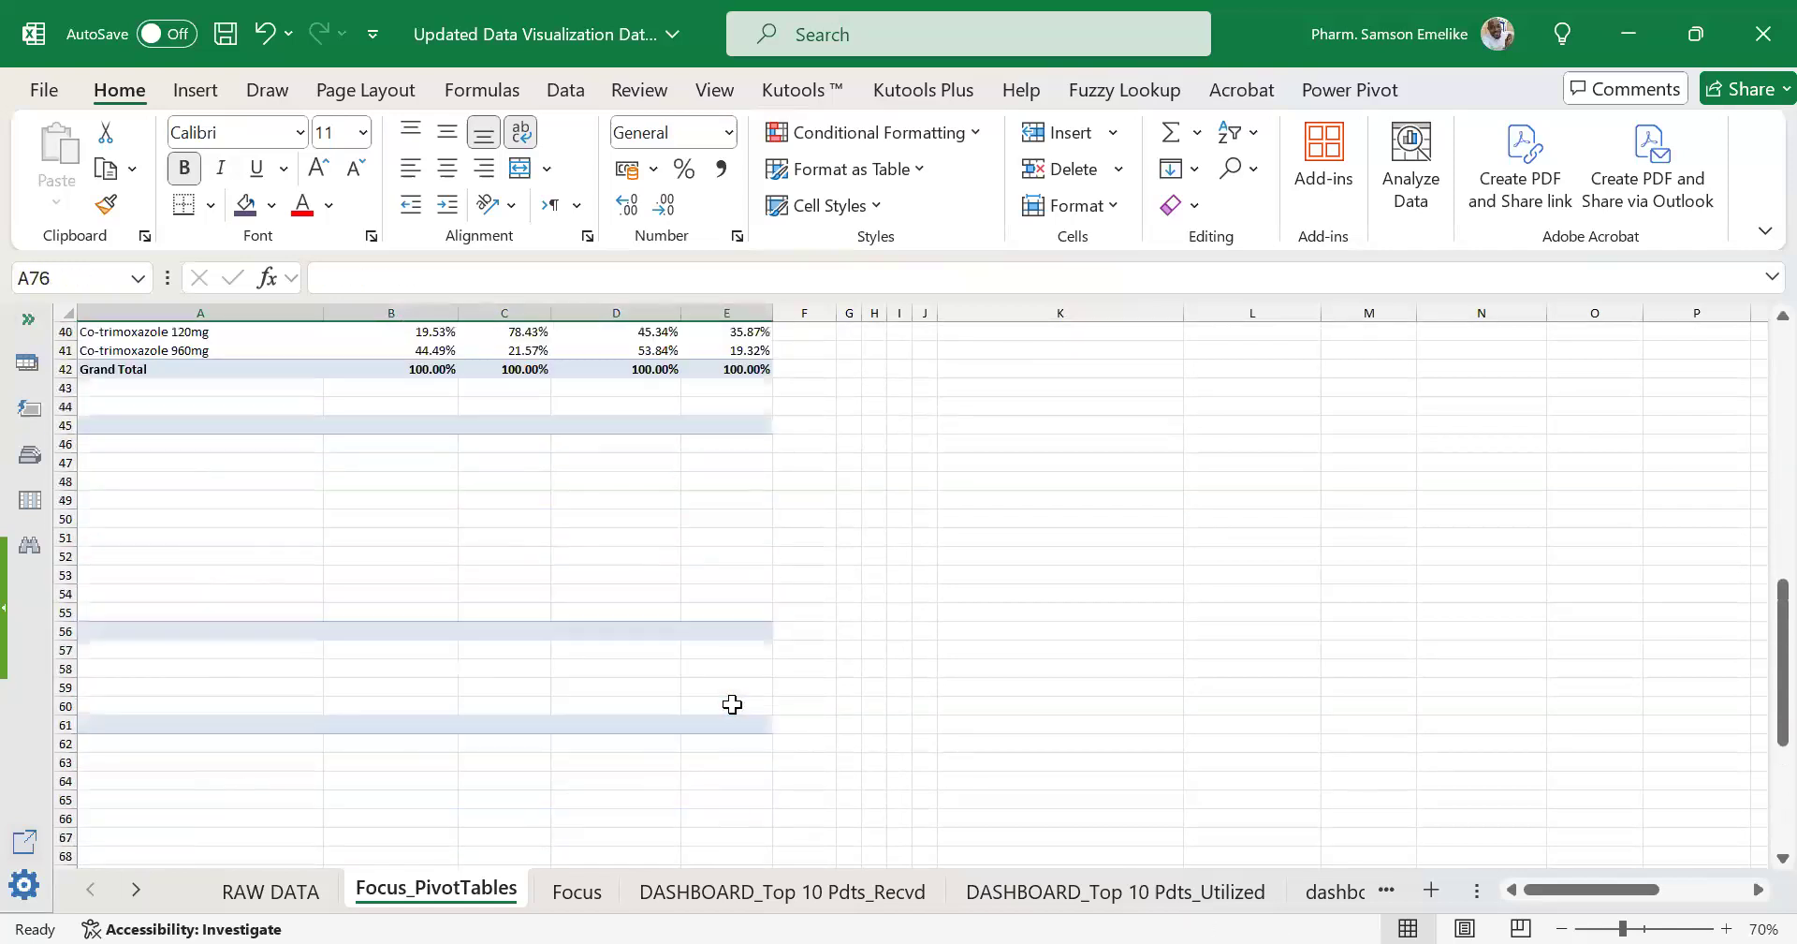
scroll(732, 704, up, 7)
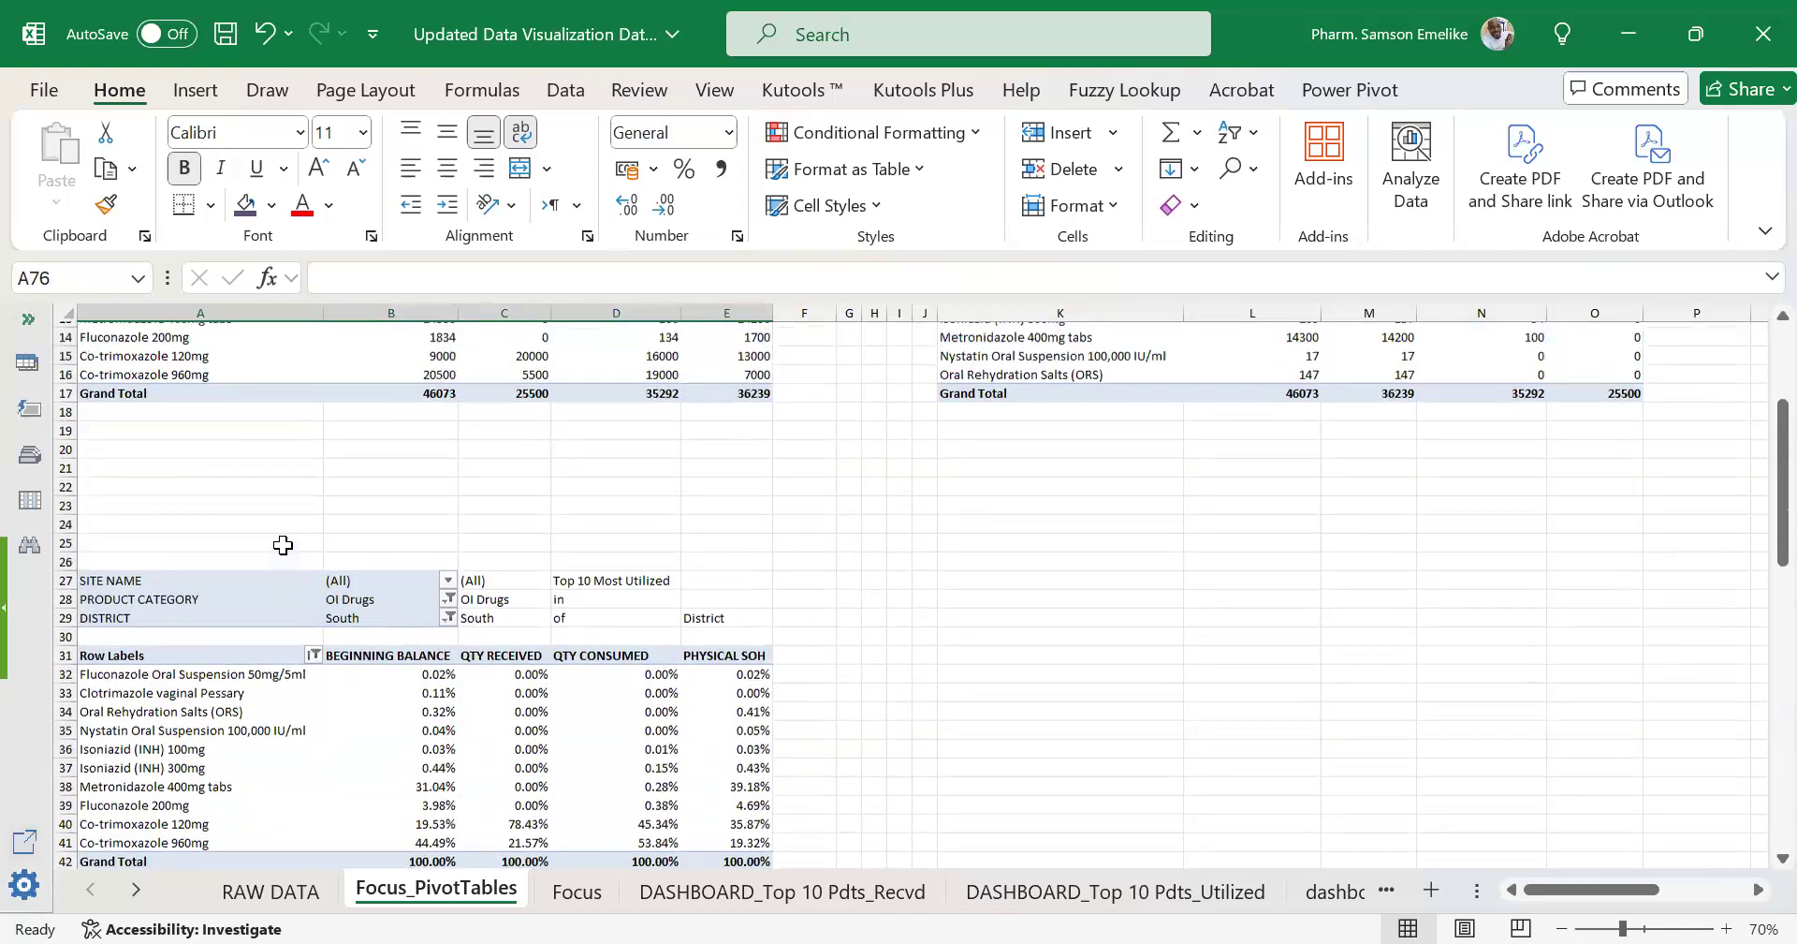
drag(98, 483, 725, 761)
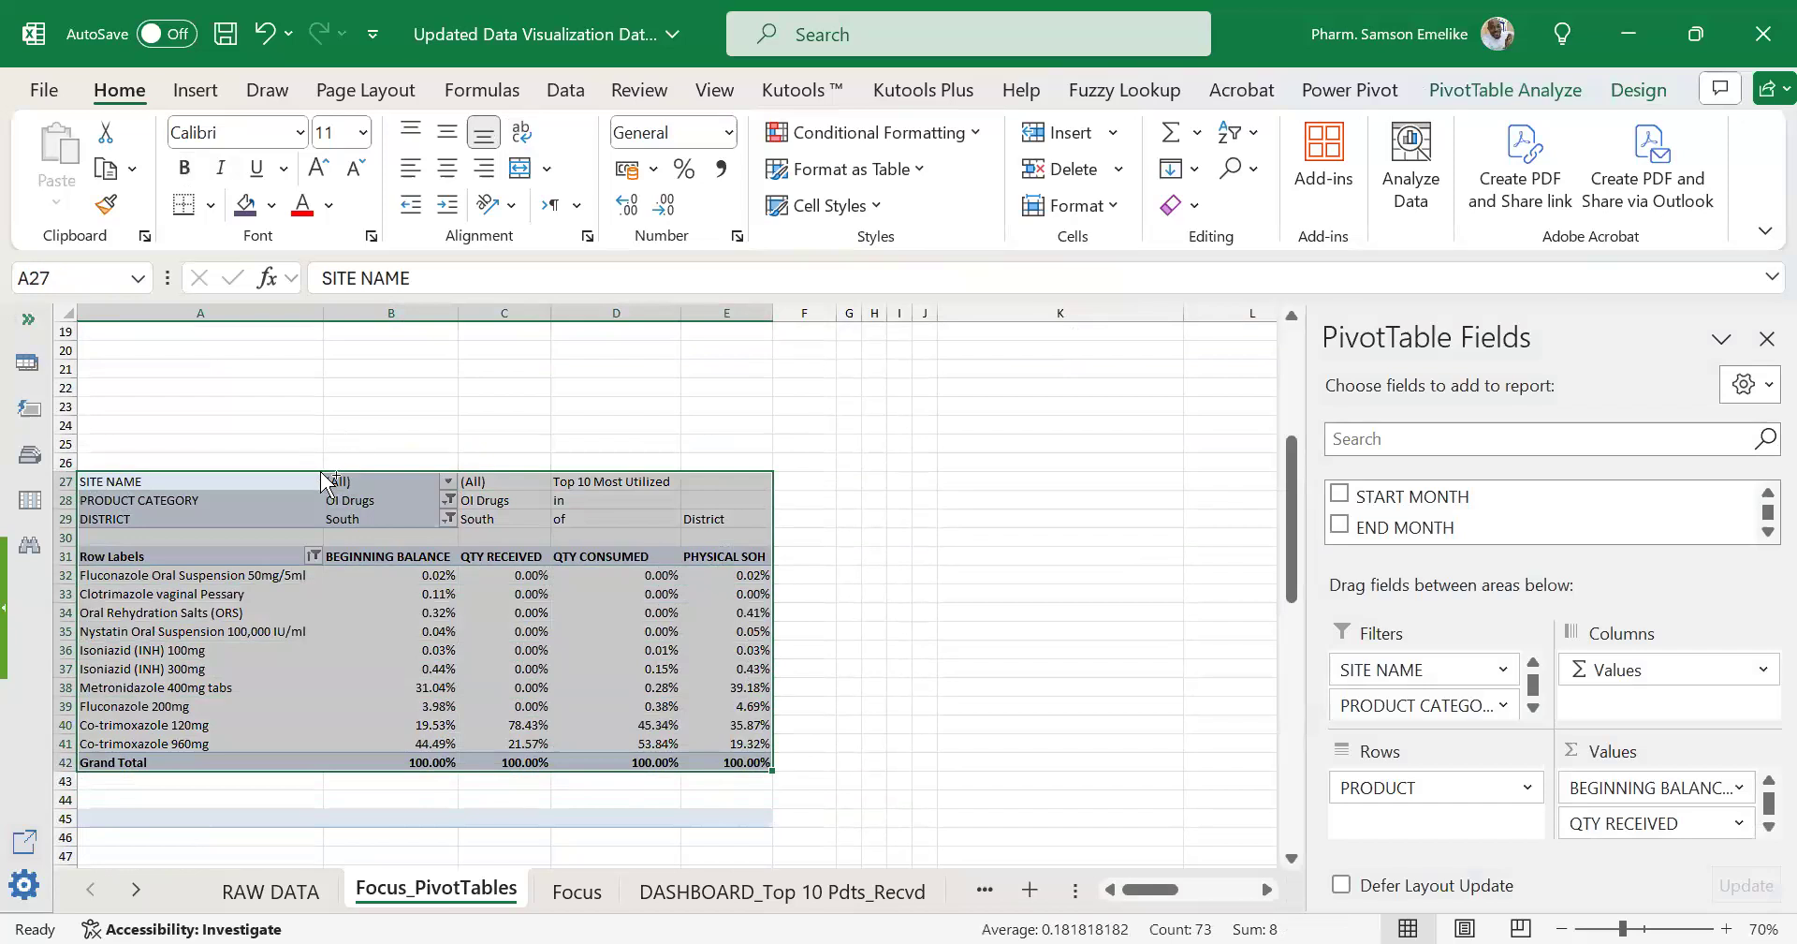
drag(321, 474, 363, 486)
drag(1102, 619, 1104, 489)
drag(1110, 558, 1109, 481)
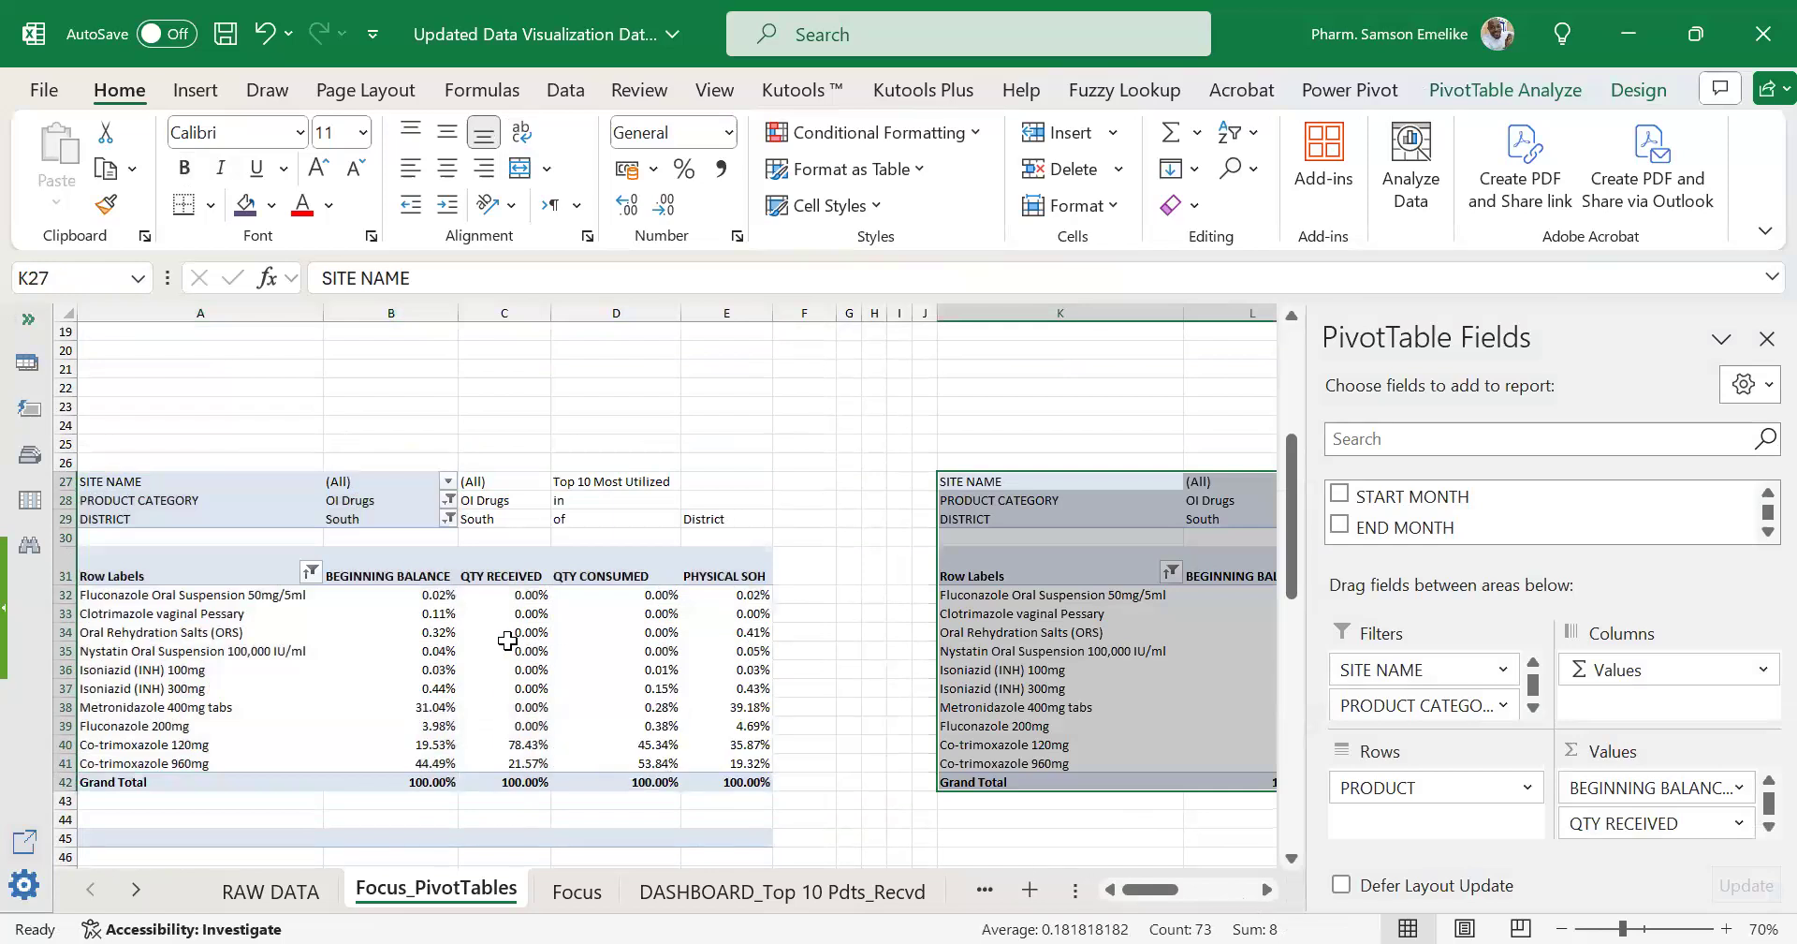
Move QTY RECEIVED, QTY CONSUMED and PHYSICAL SOH from Values to Rows in the pivot table at A31, leaving only BEGINNING BALANCE in Values.
click(429, 645)
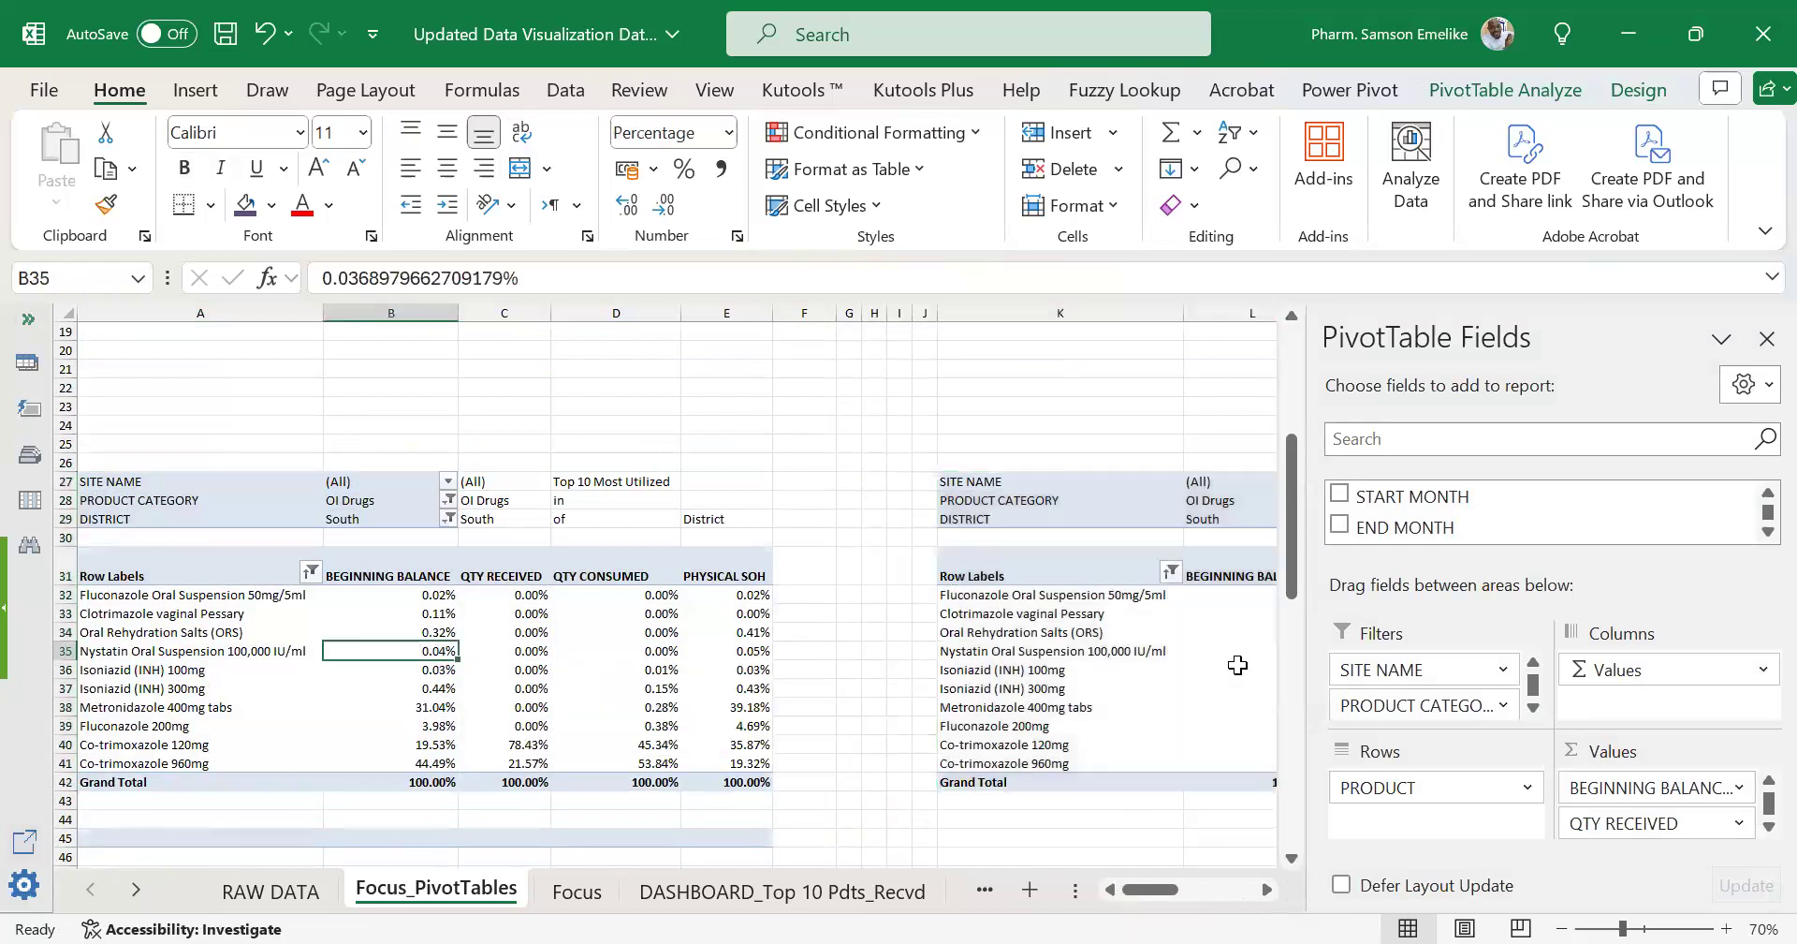
drag(1647, 824, 1427, 824)
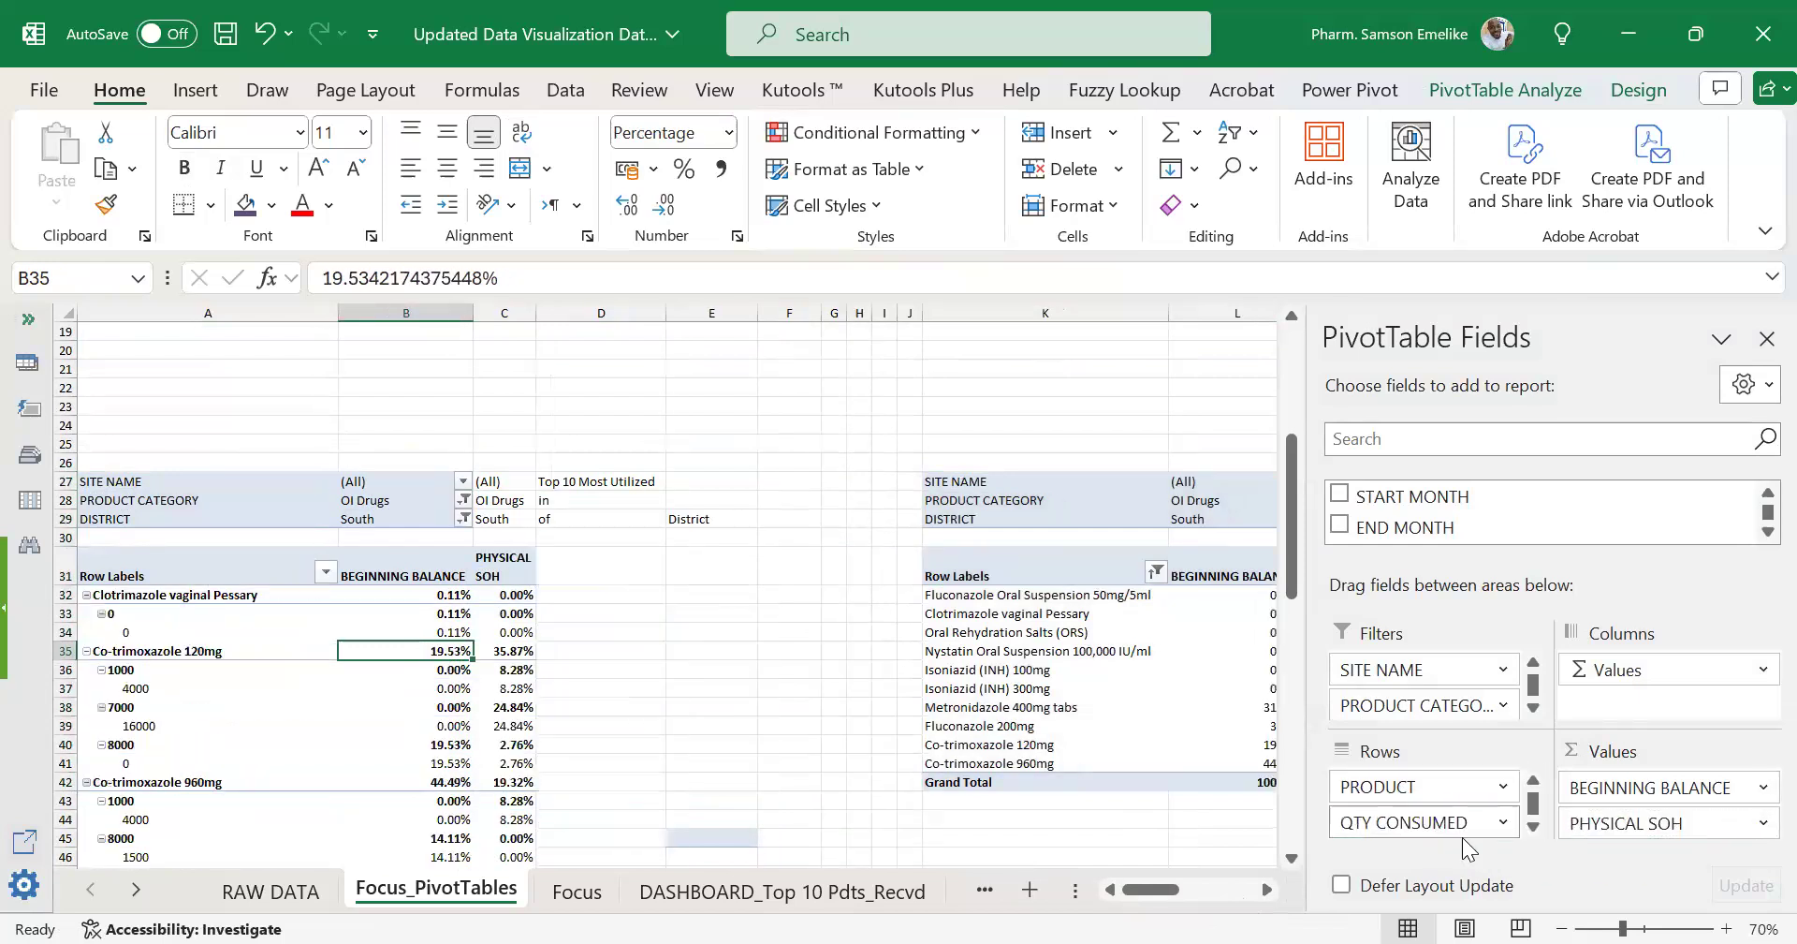
drag(1597, 823, 1428, 828)
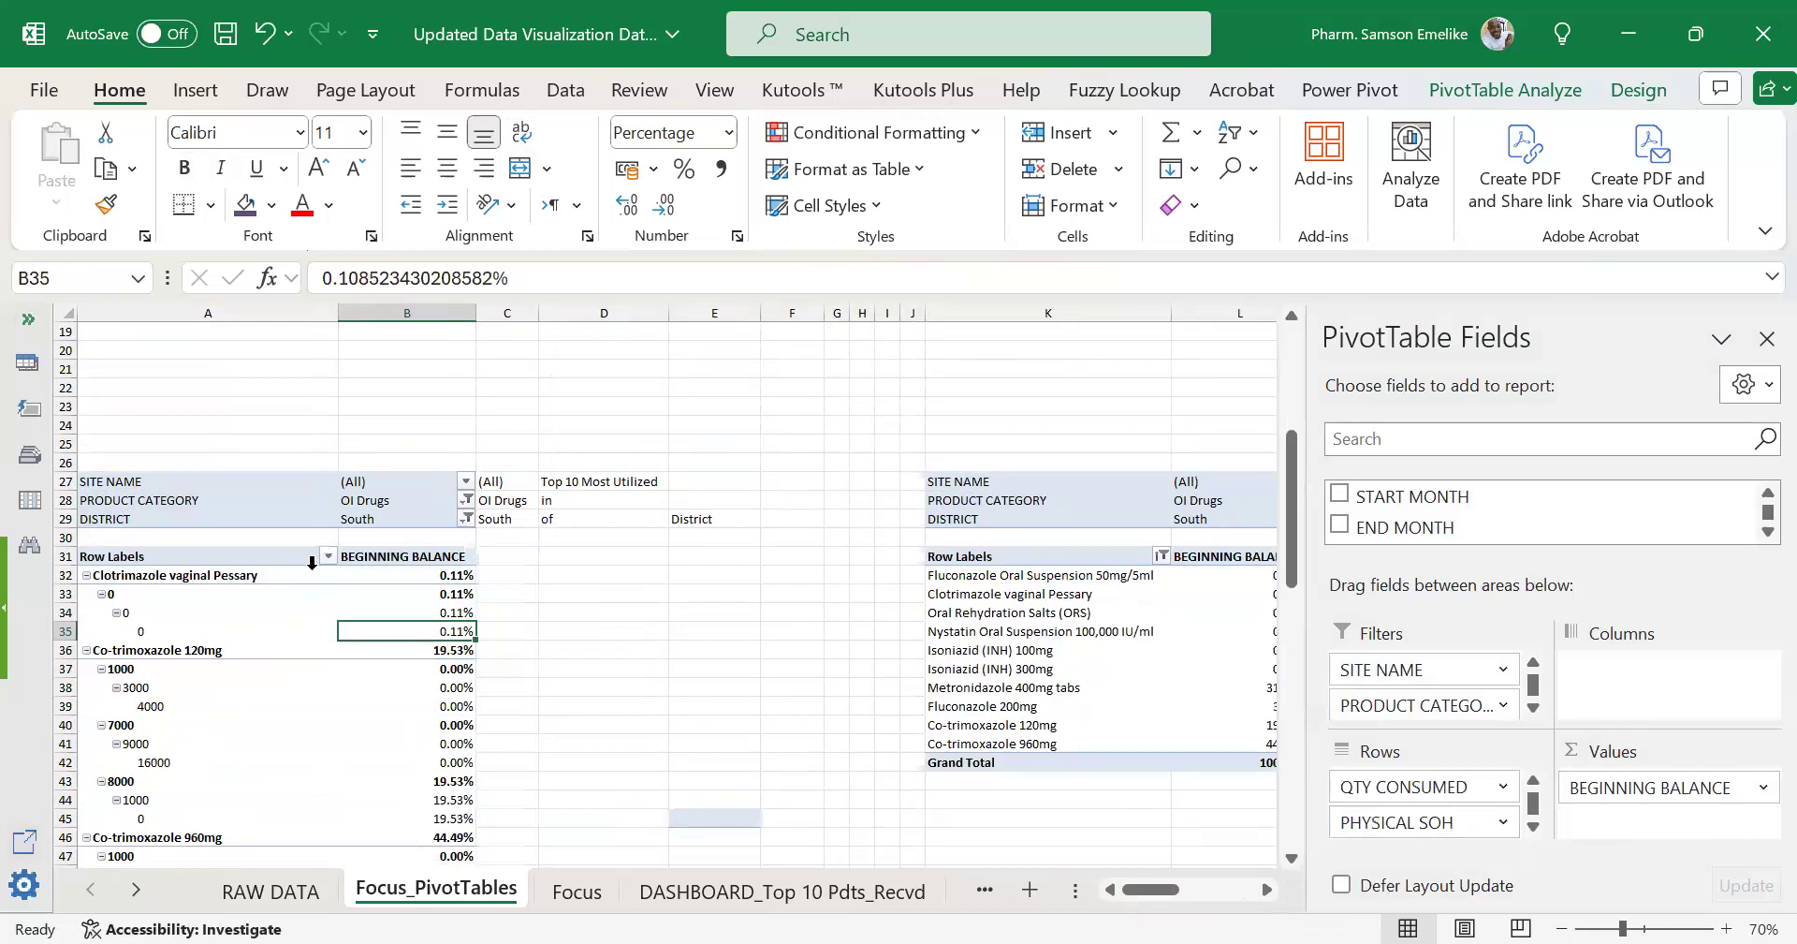
scroll(324, 575, down, 2)
scroll(324, 575, down, 2)
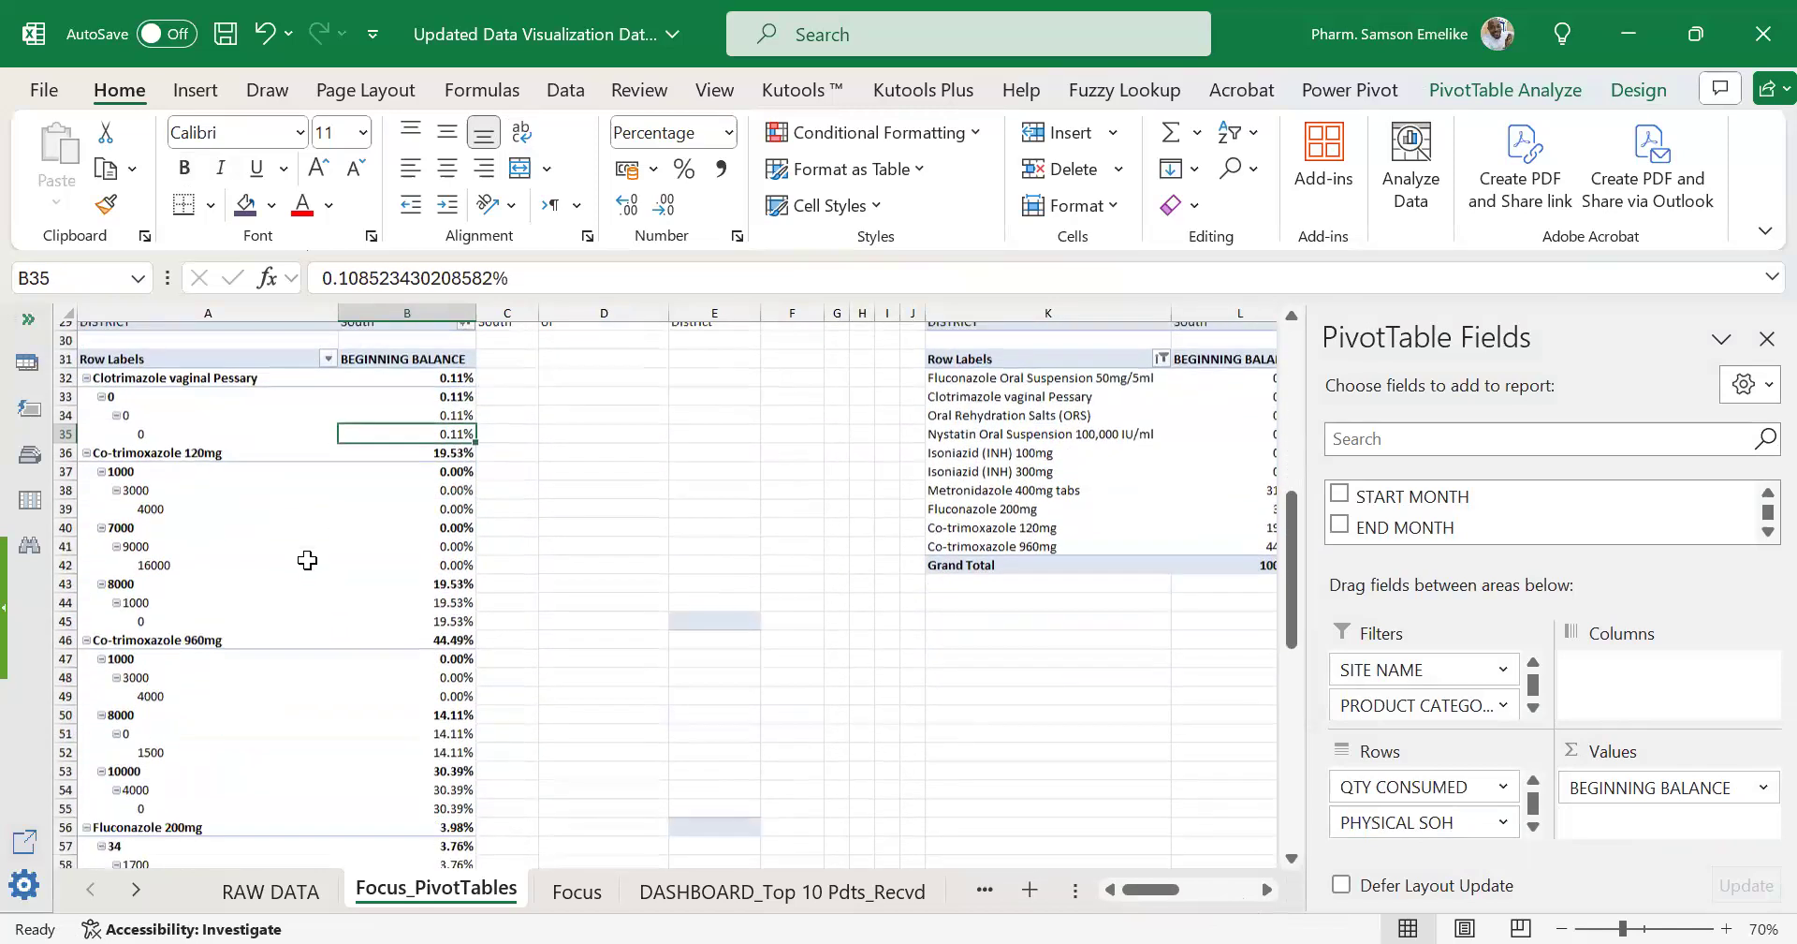
scroll(330, 668, up, 6)
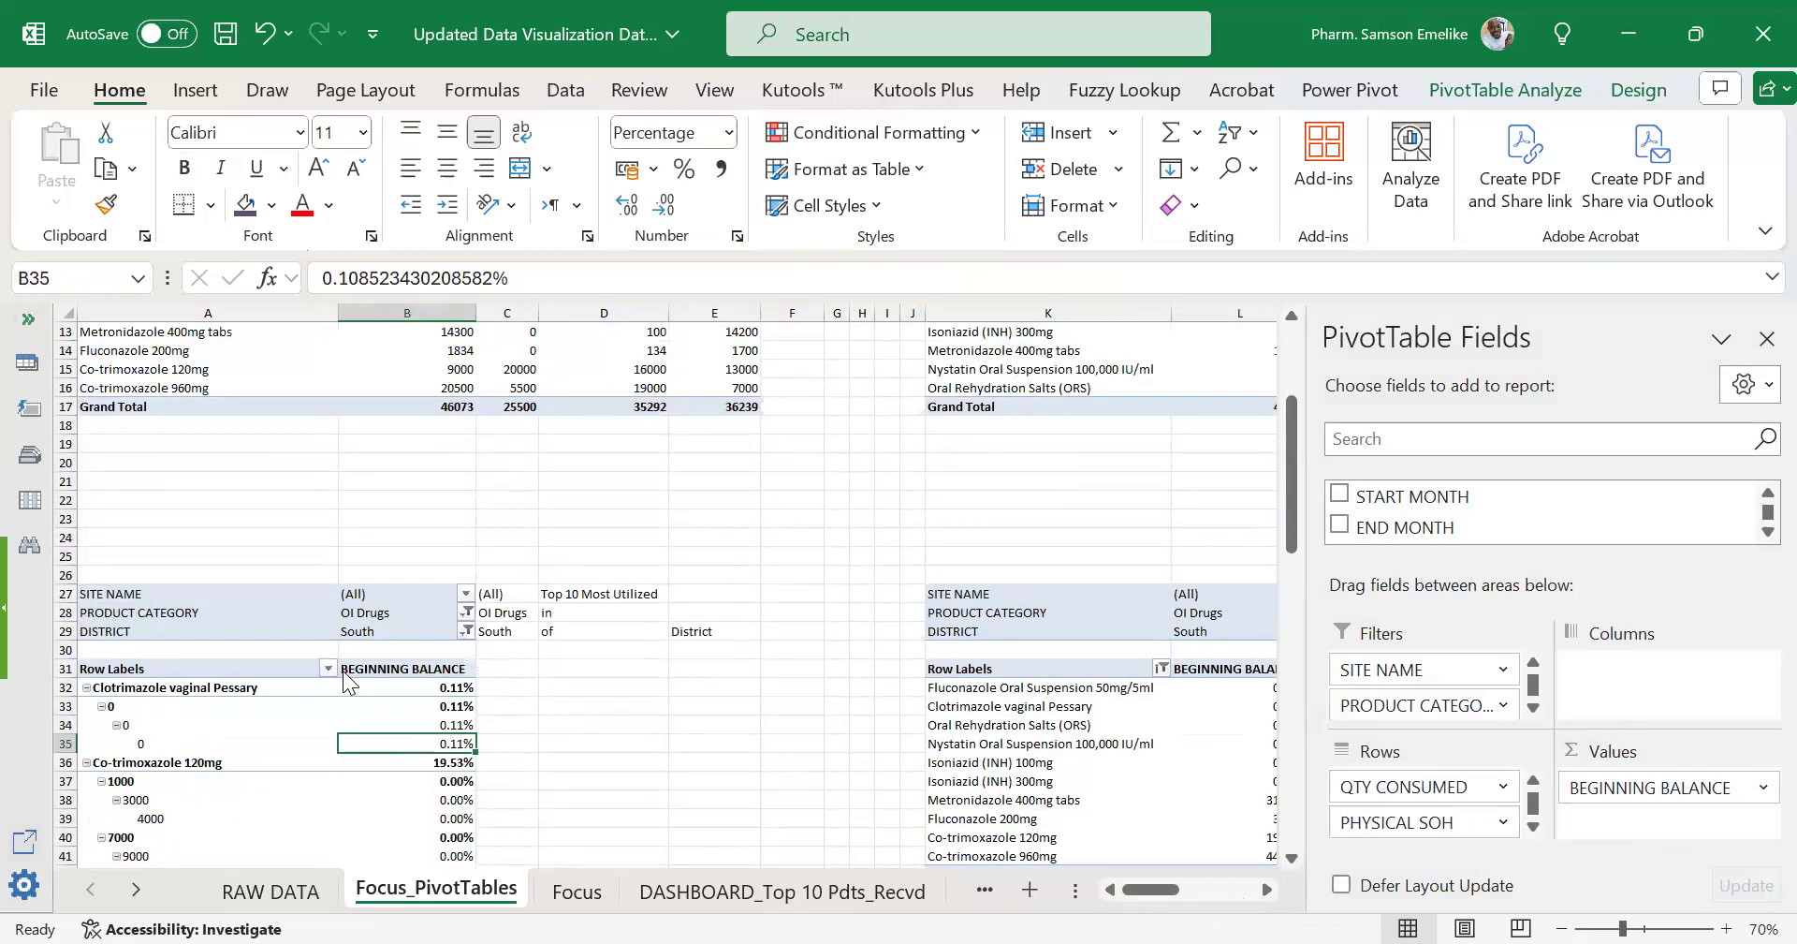
Filter PRODUCT in the pivot table at A31 to the top 10 items by BEGINNING BALANCE.
click(328, 668)
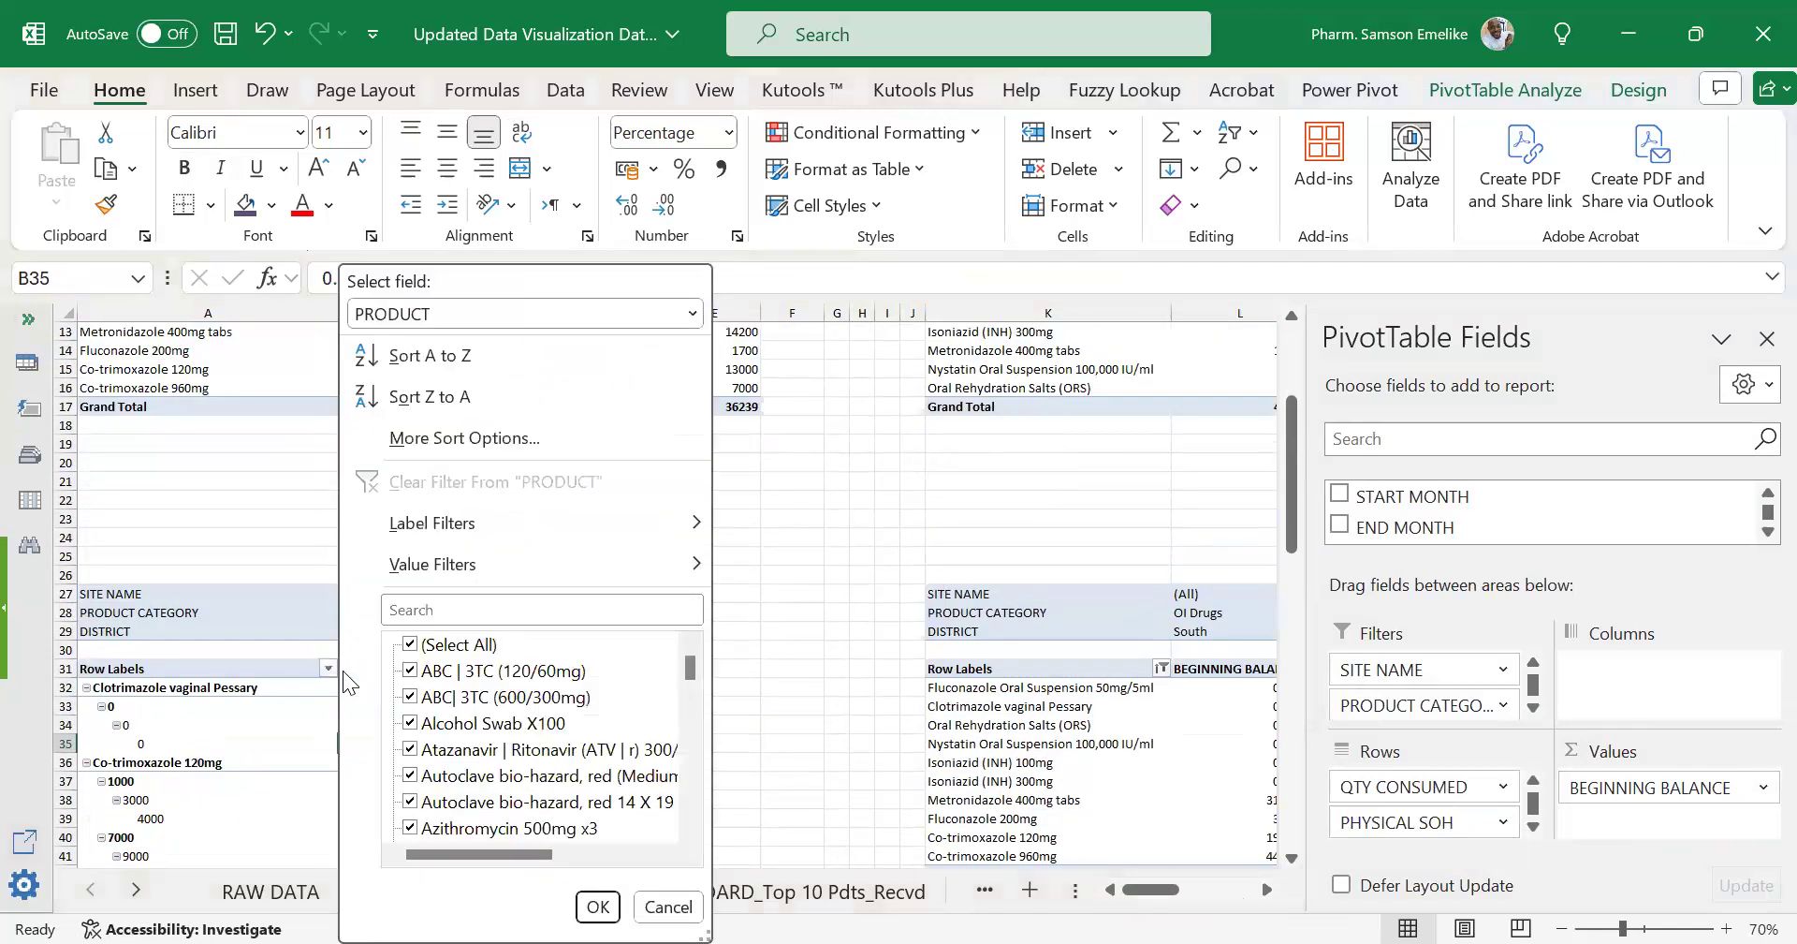
mouse_move(433, 564)
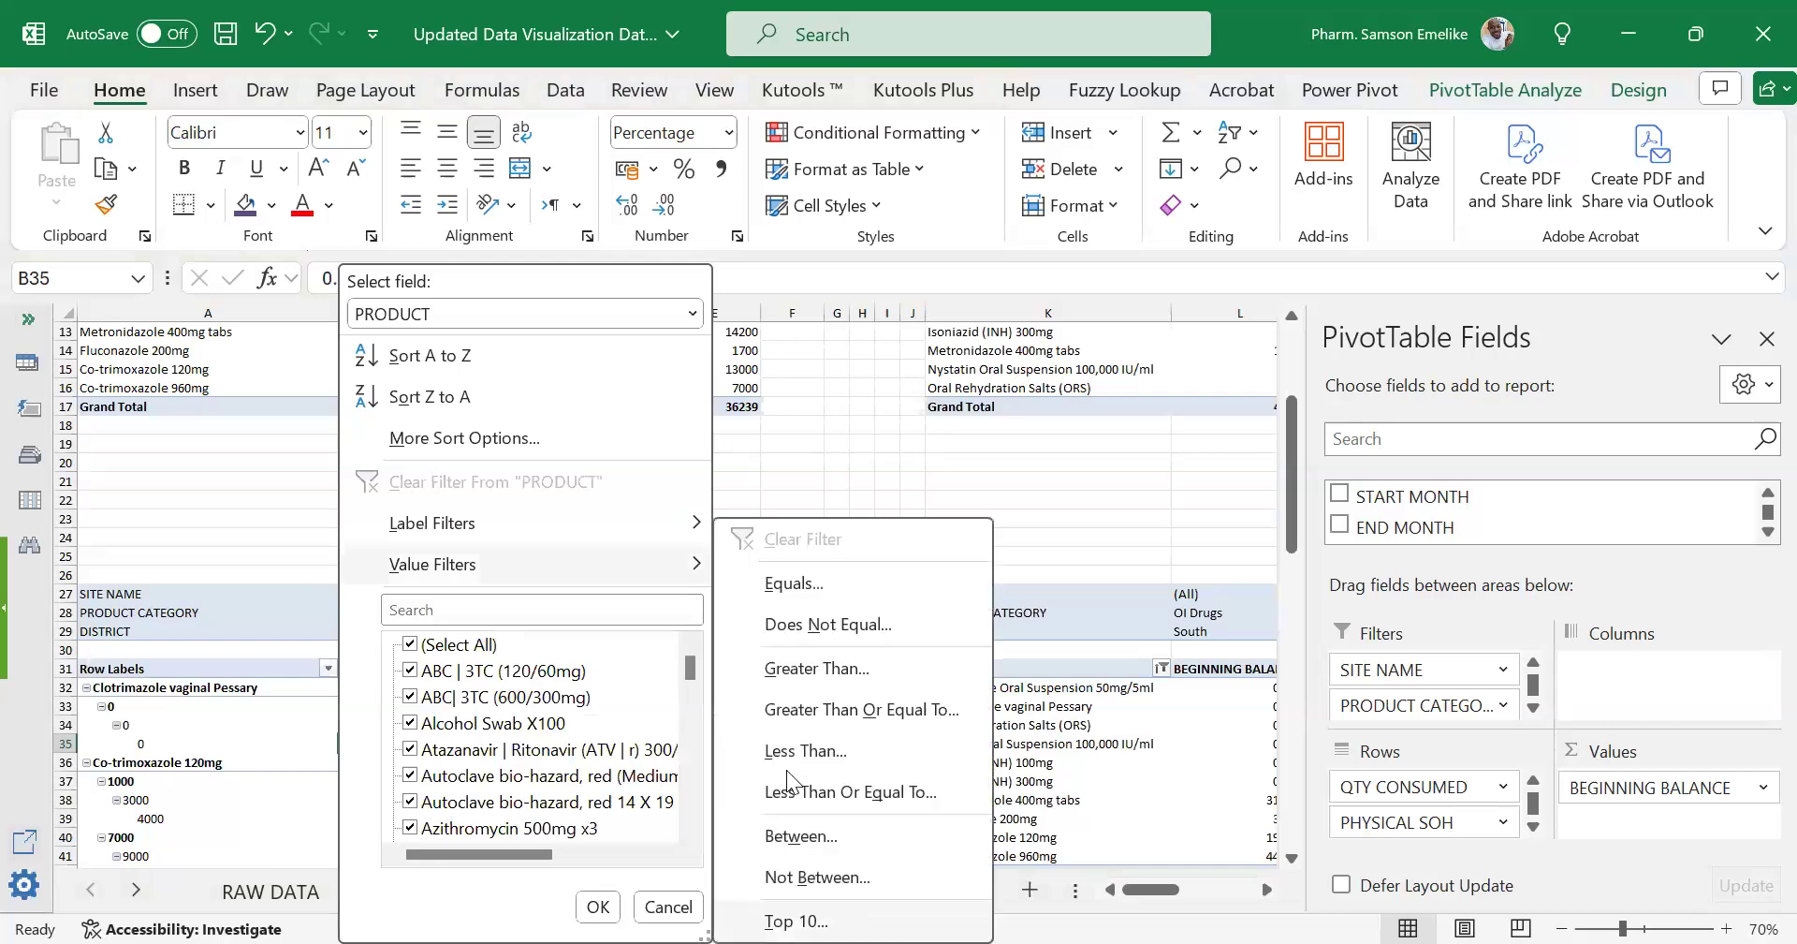
key(t)
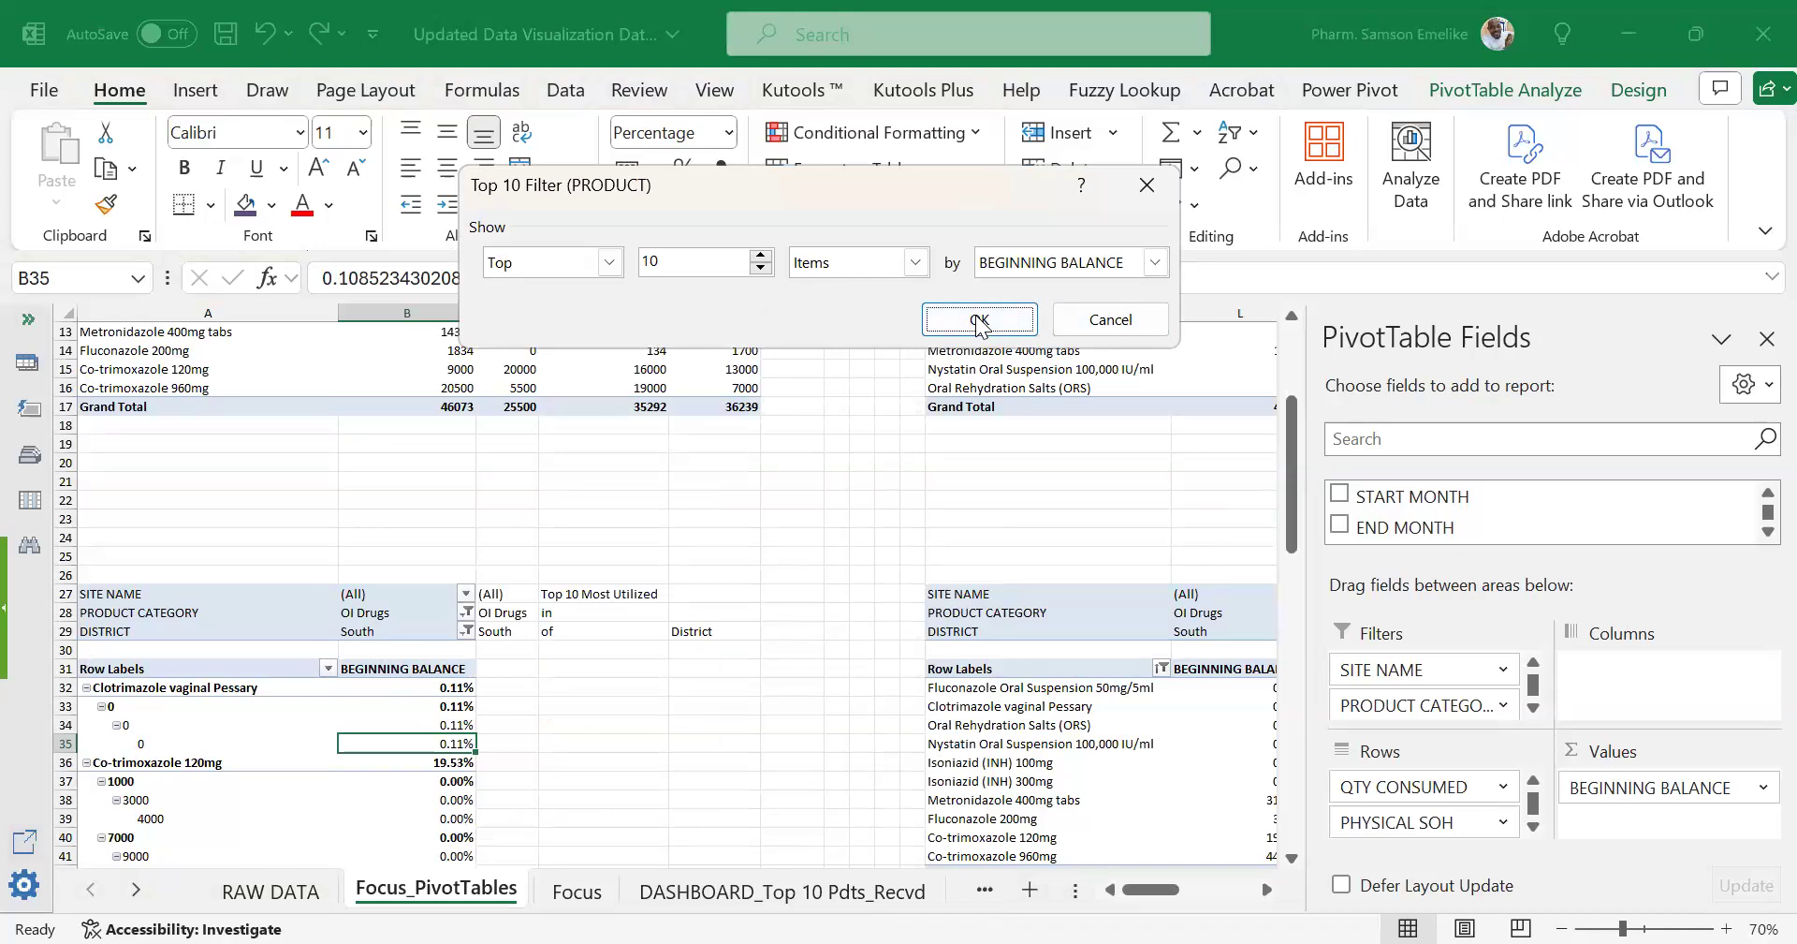
key(Return)
scroll(498, 725, down, 2)
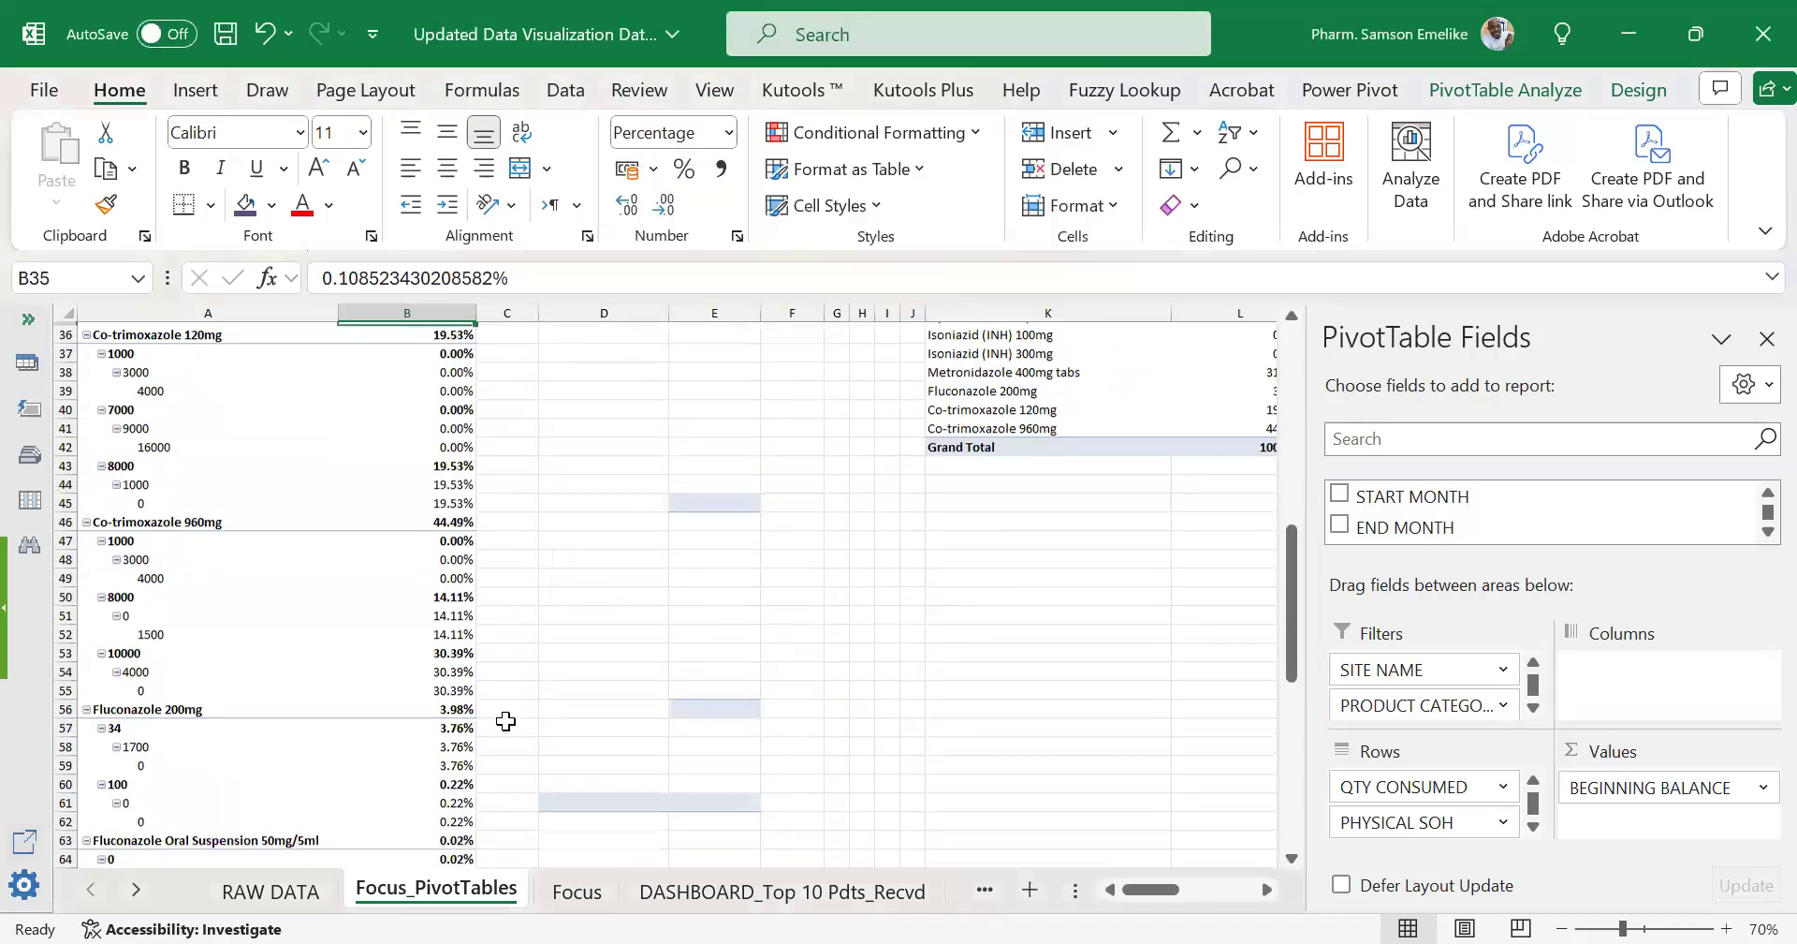
scroll(498, 721, up, 1)
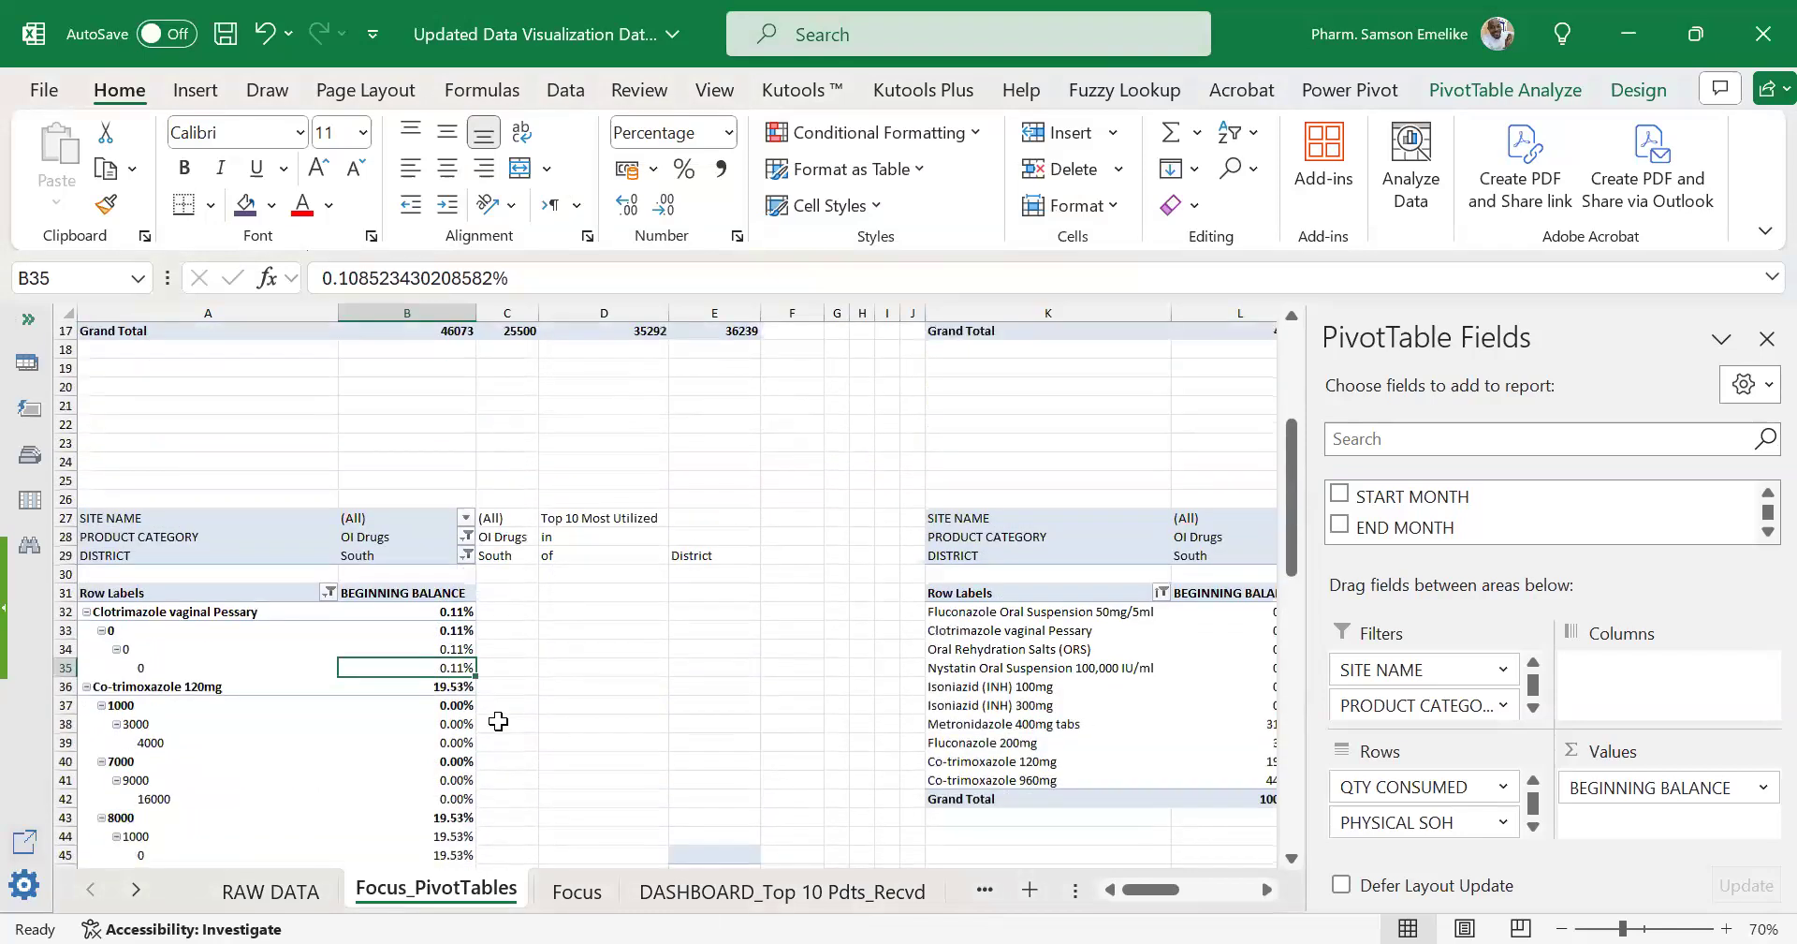
Remove PHYSICAL SOH, QTY RECEIVED and QTY CONSUMED from the Rows of the pivot table at A31, keeping only PRODUCT.
scroll(494, 723, down, 14)
scroll(444, 711, down, 5)
scroll(444, 712, up, 5)
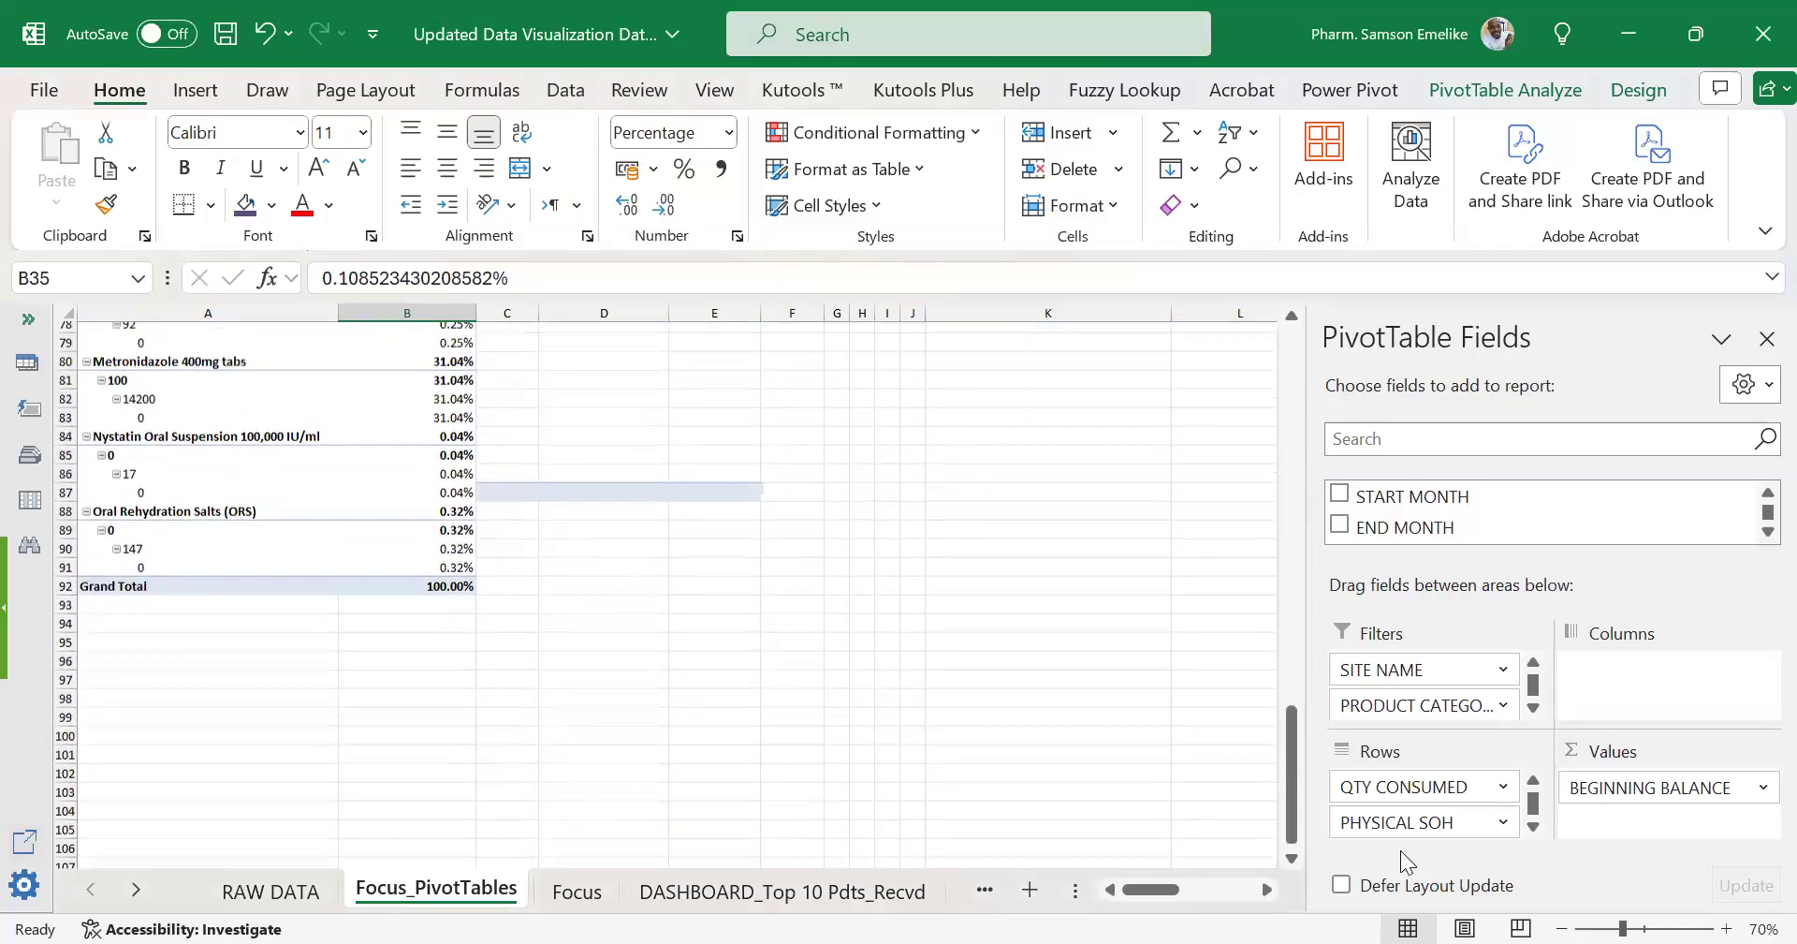
drag(1400, 828, 1166, 648)
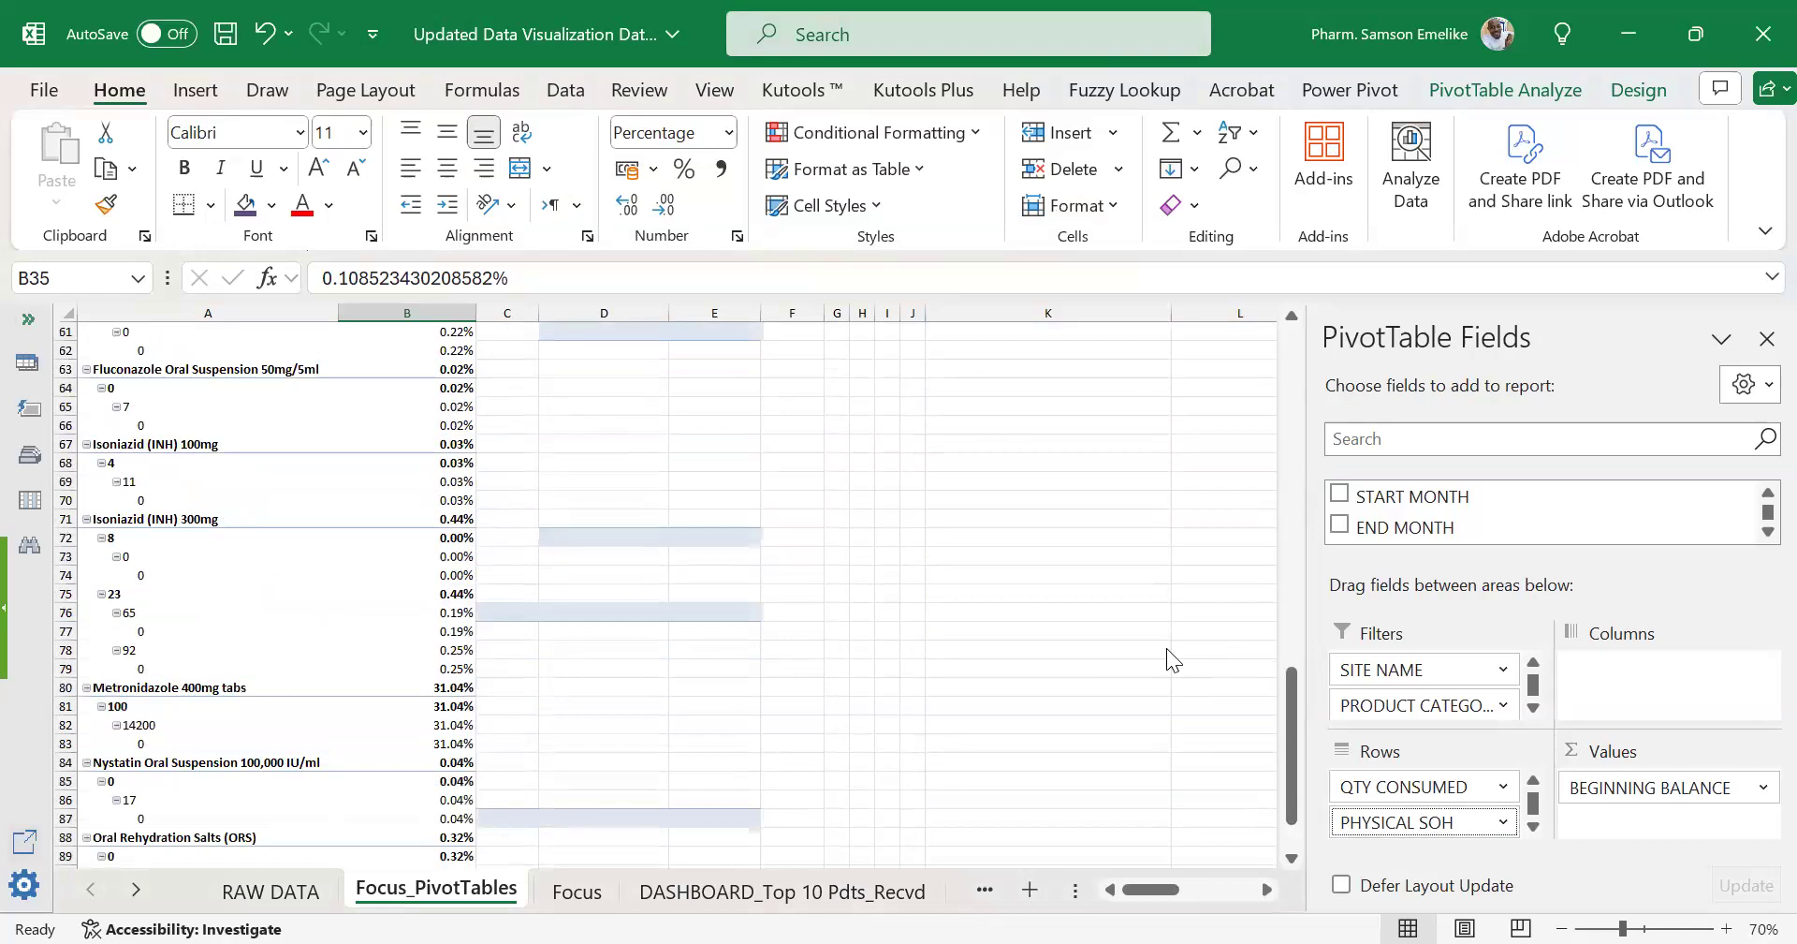
scroll(684, 685, up, 4)
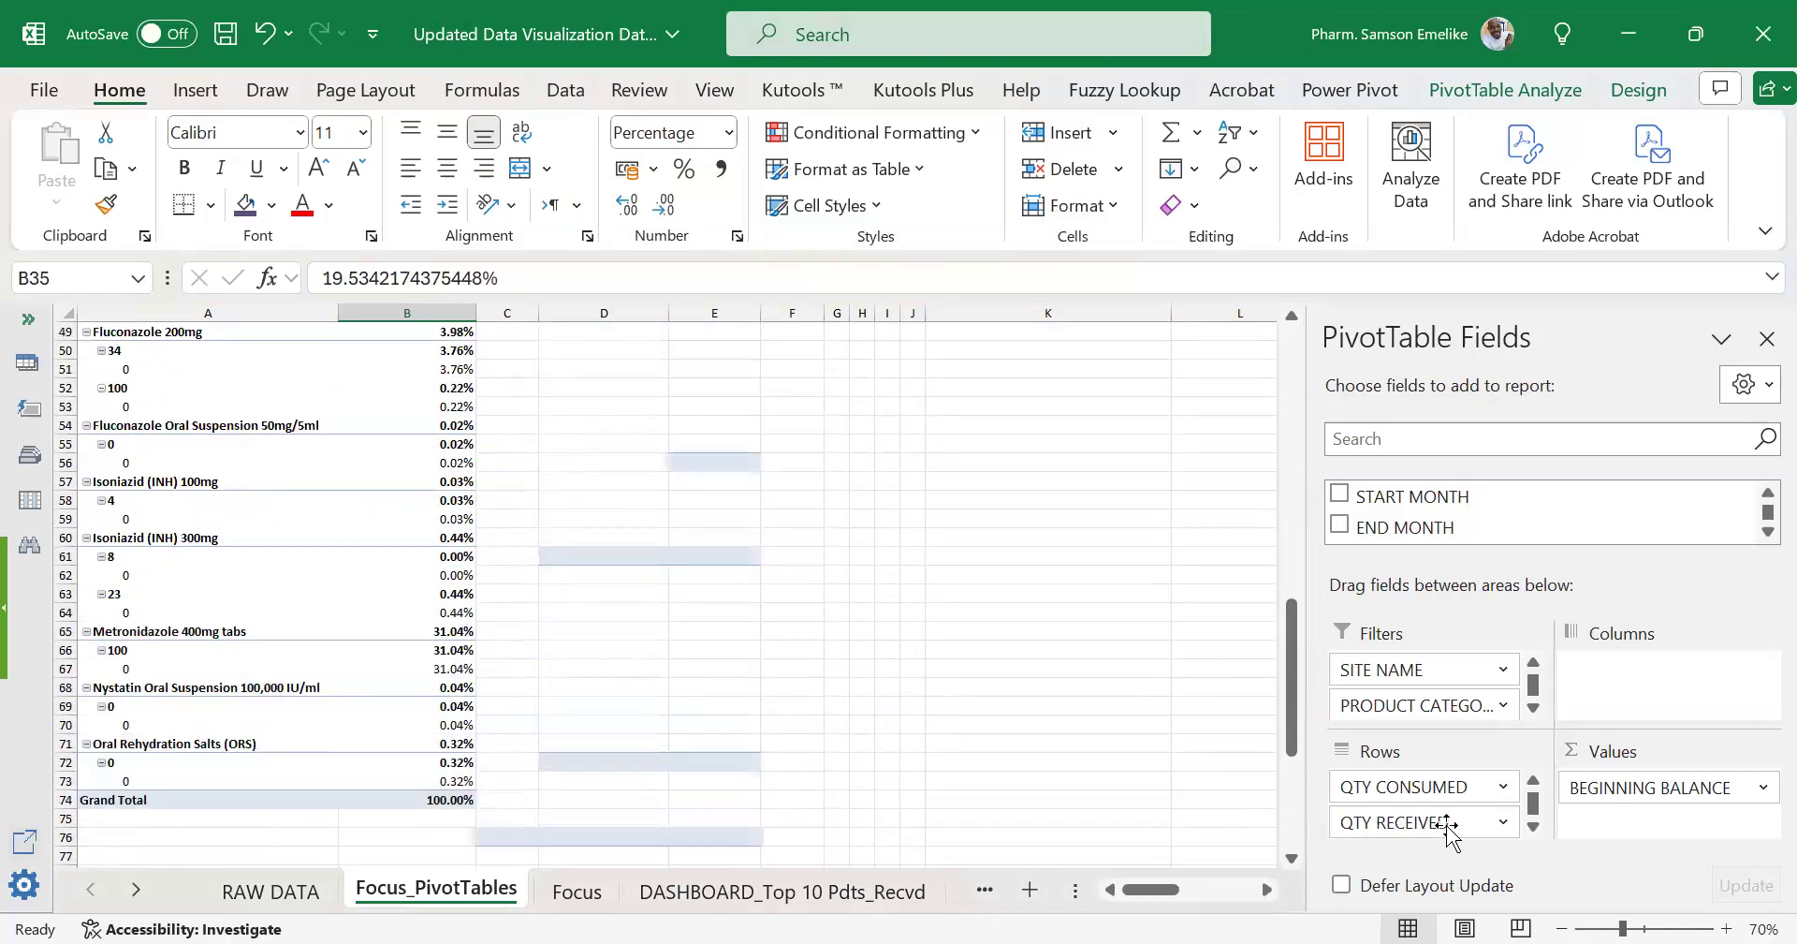
drag(1217, 822, 1217, 822)
drag(1444, 835, 1128, 786)
drag(1432, 840, 360, 636)
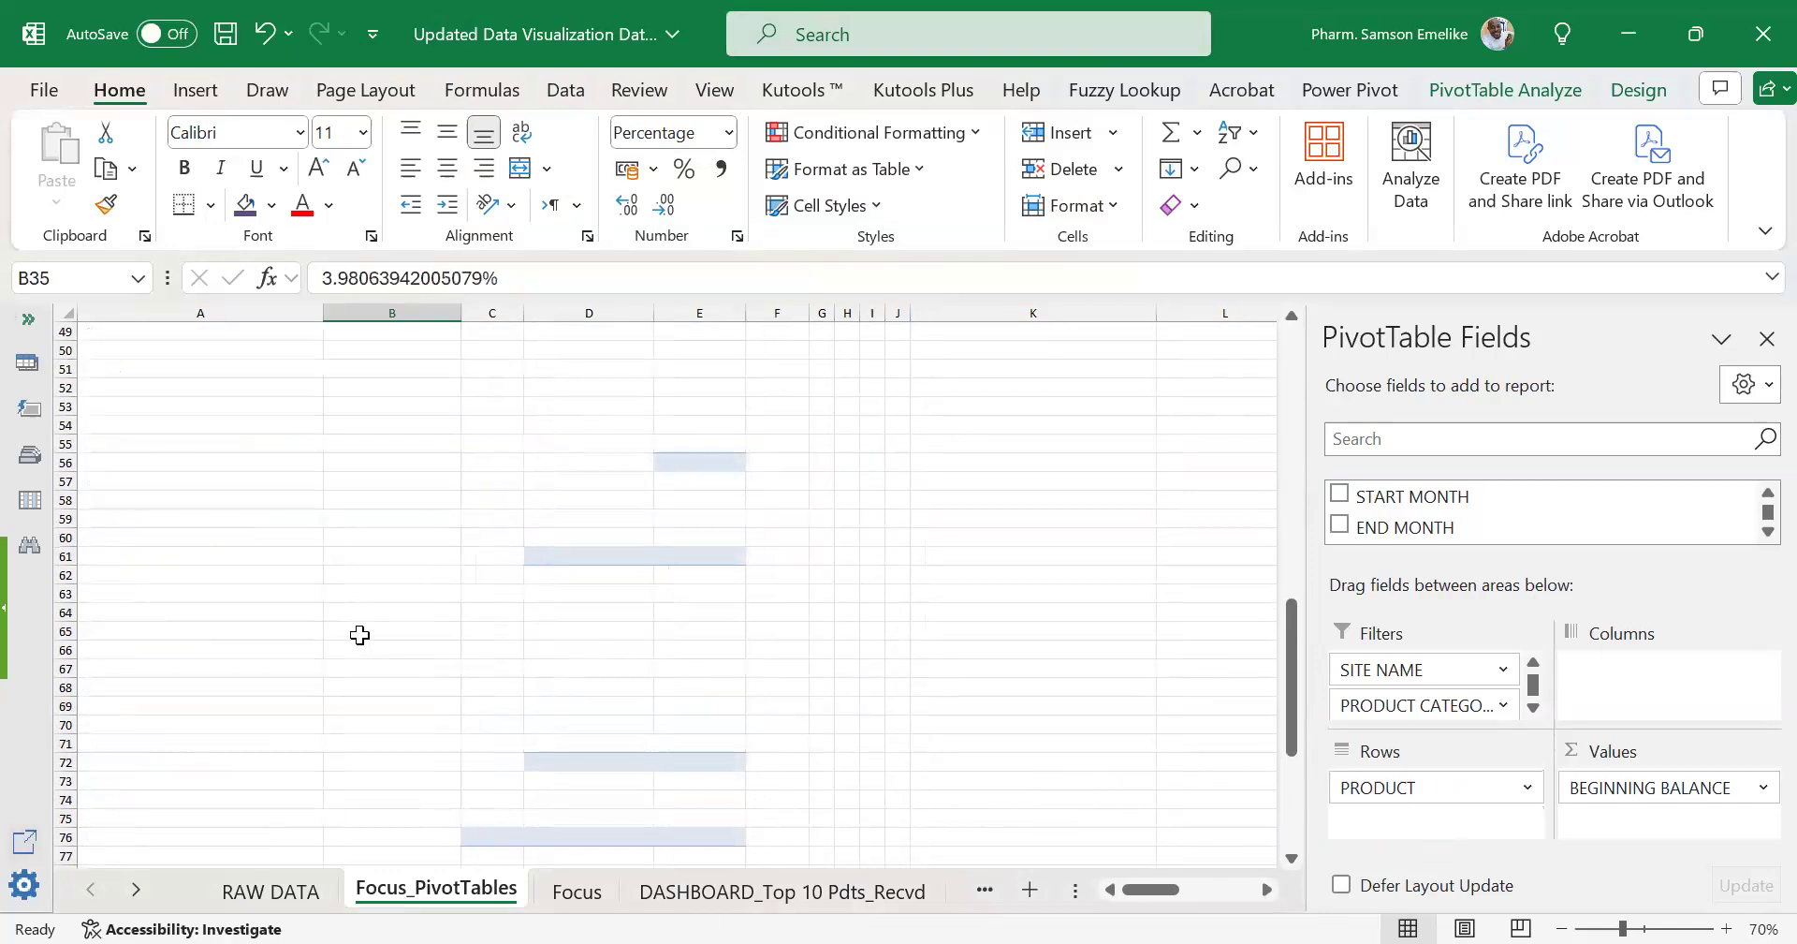
scroll(359, 636, up, 9)
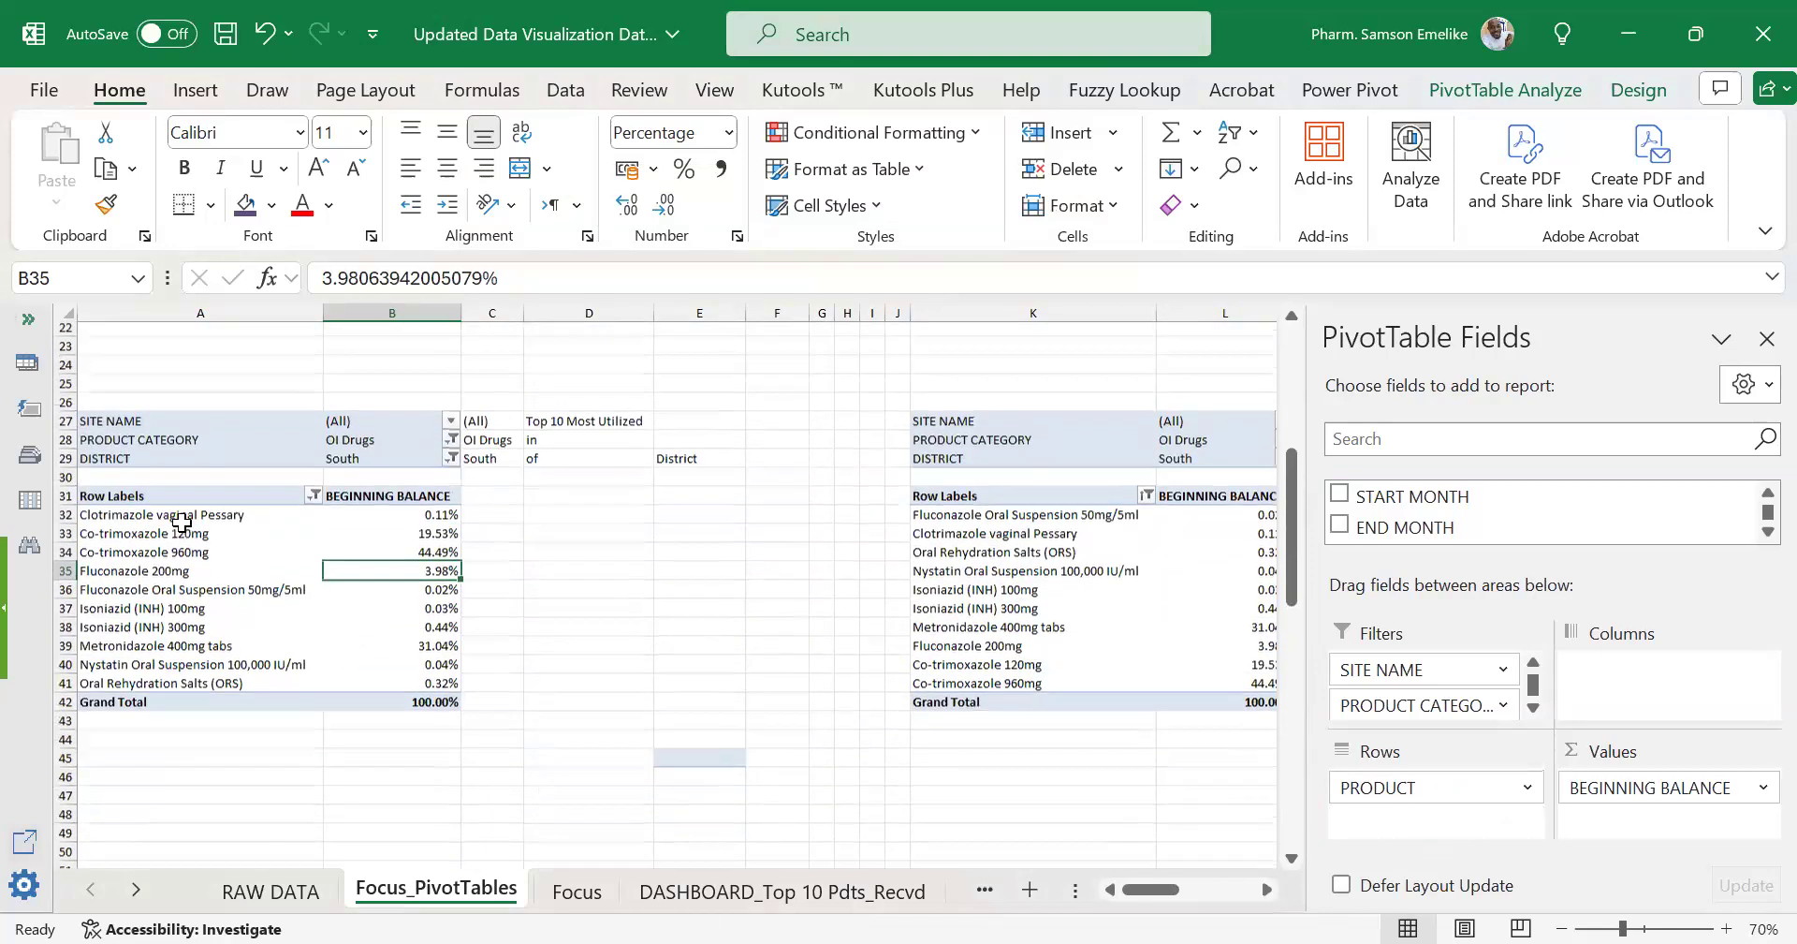
Insert a 3-D pie chart from the BEGINNING BALANCE pivot table at A31 and place its legend at the bottom.
click(381, 627)
click(195, 90)
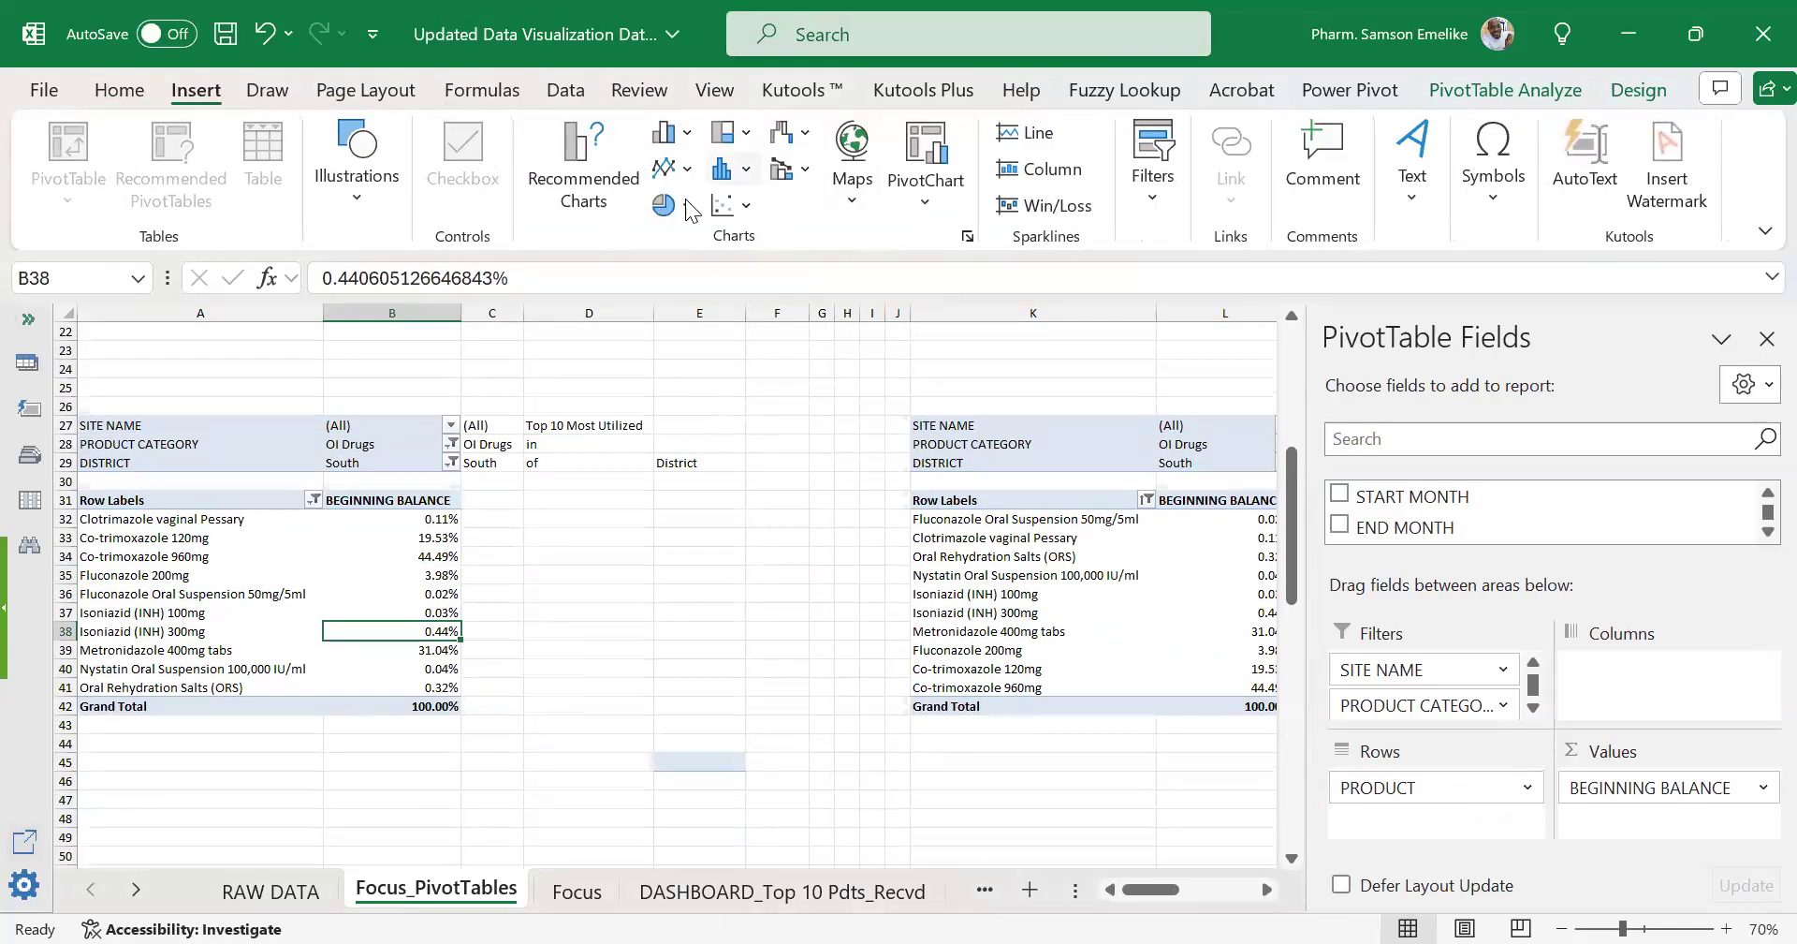
click(672, 204)
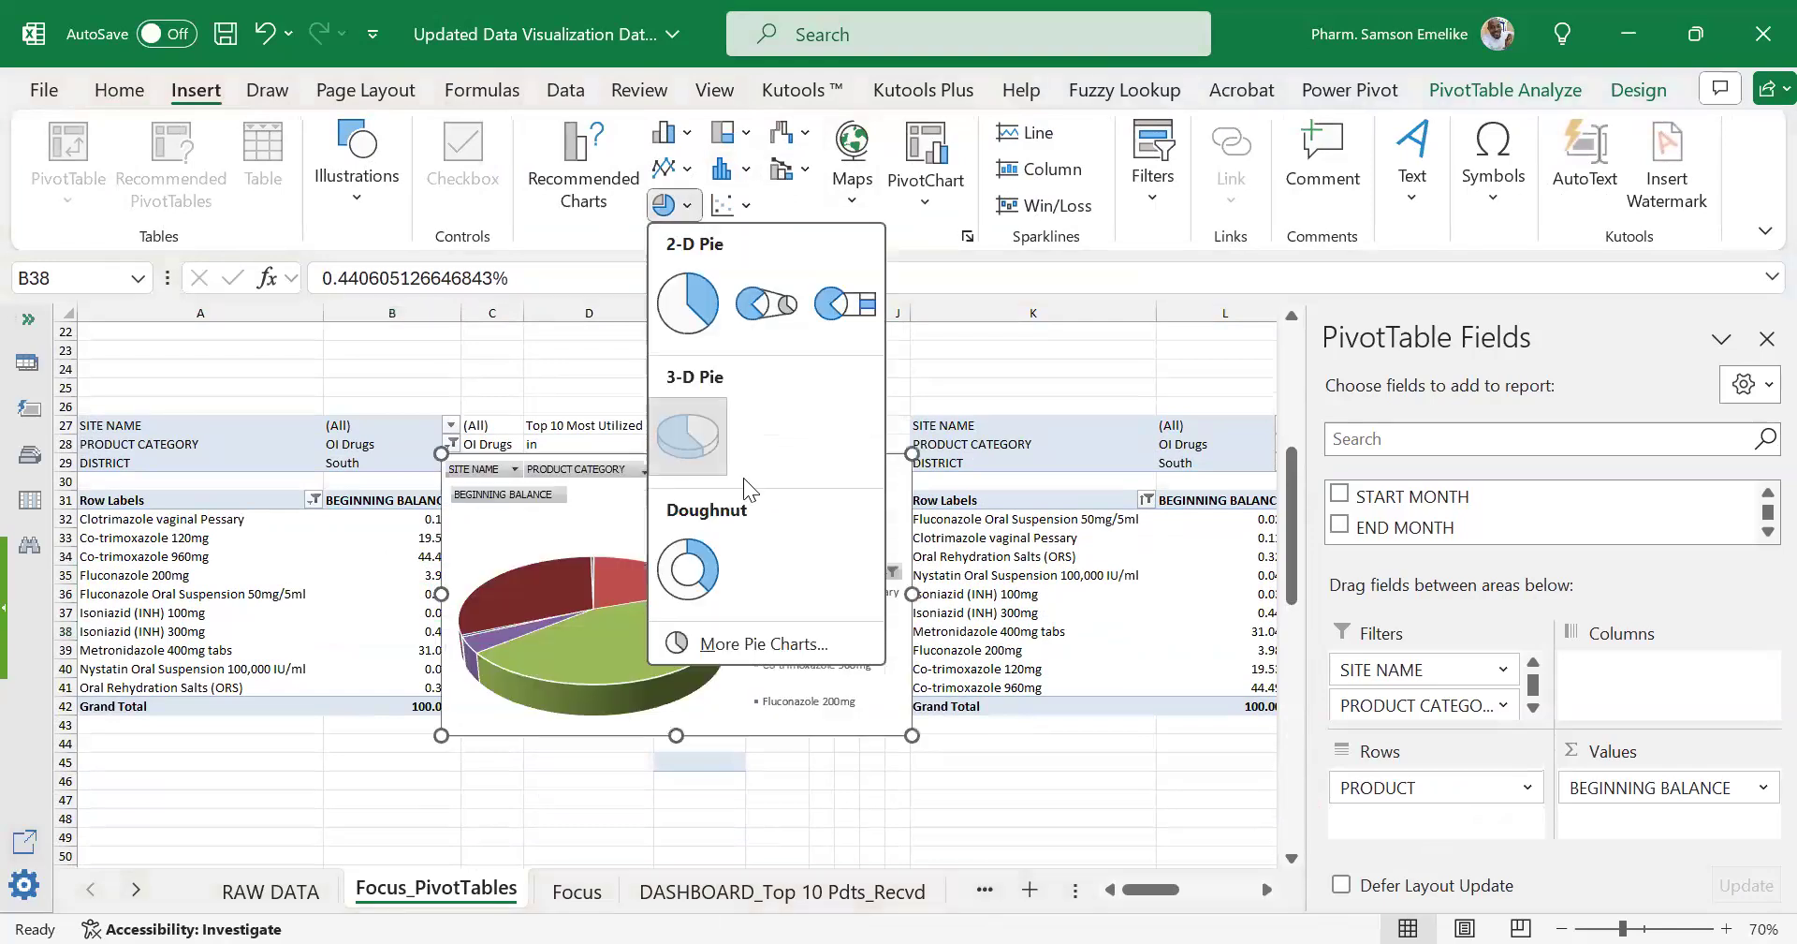
click(949, 471)
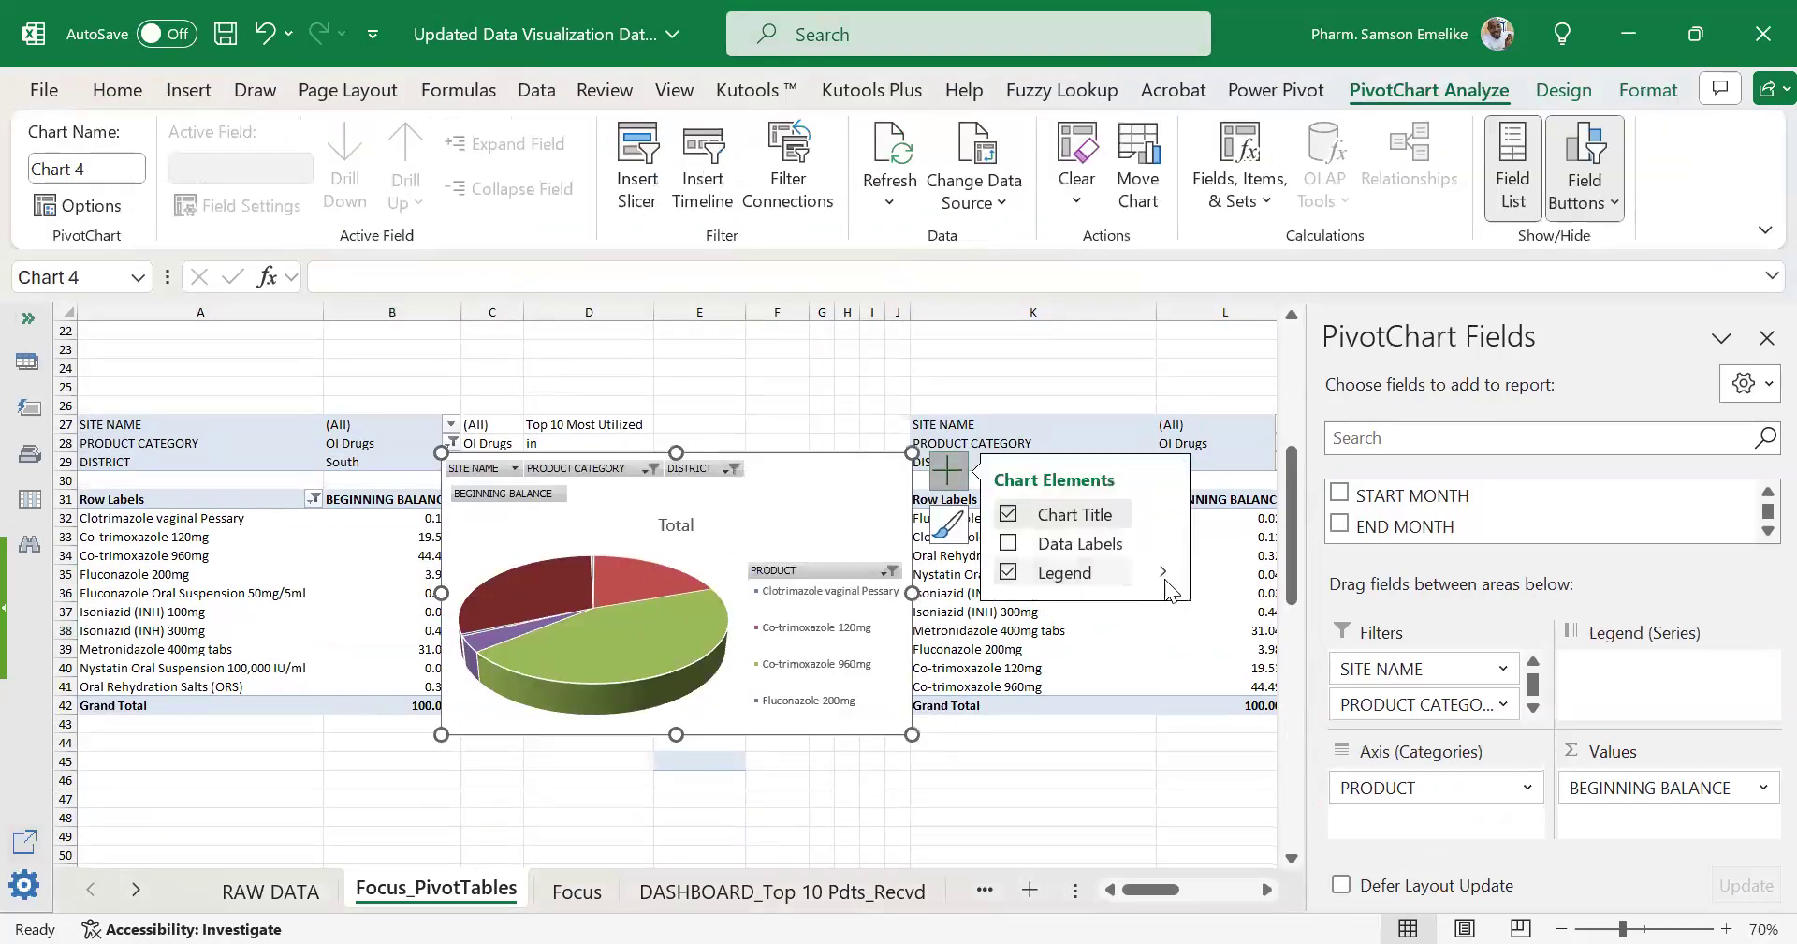
click(1163, 572)
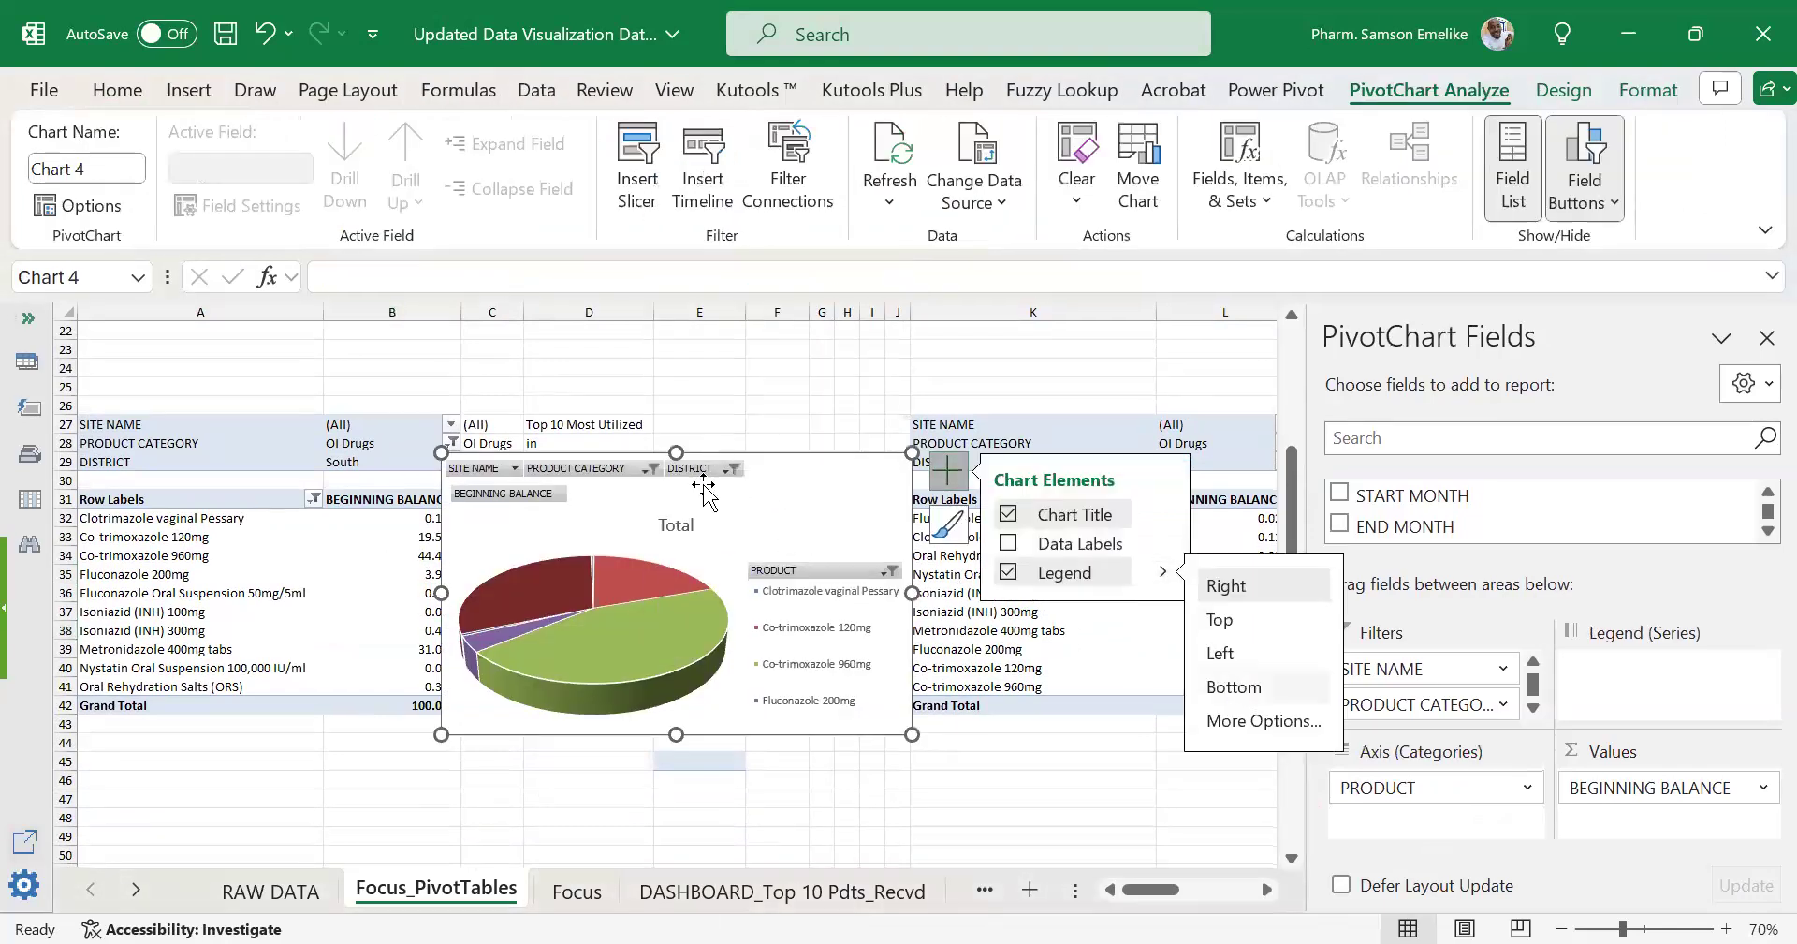
click(1233, 686)
Hide all field buttons on the BEGINNING BALANCE pie chart and enlarge the chart on its upper, left and right sides.
drag(676, 452, 667, 366)
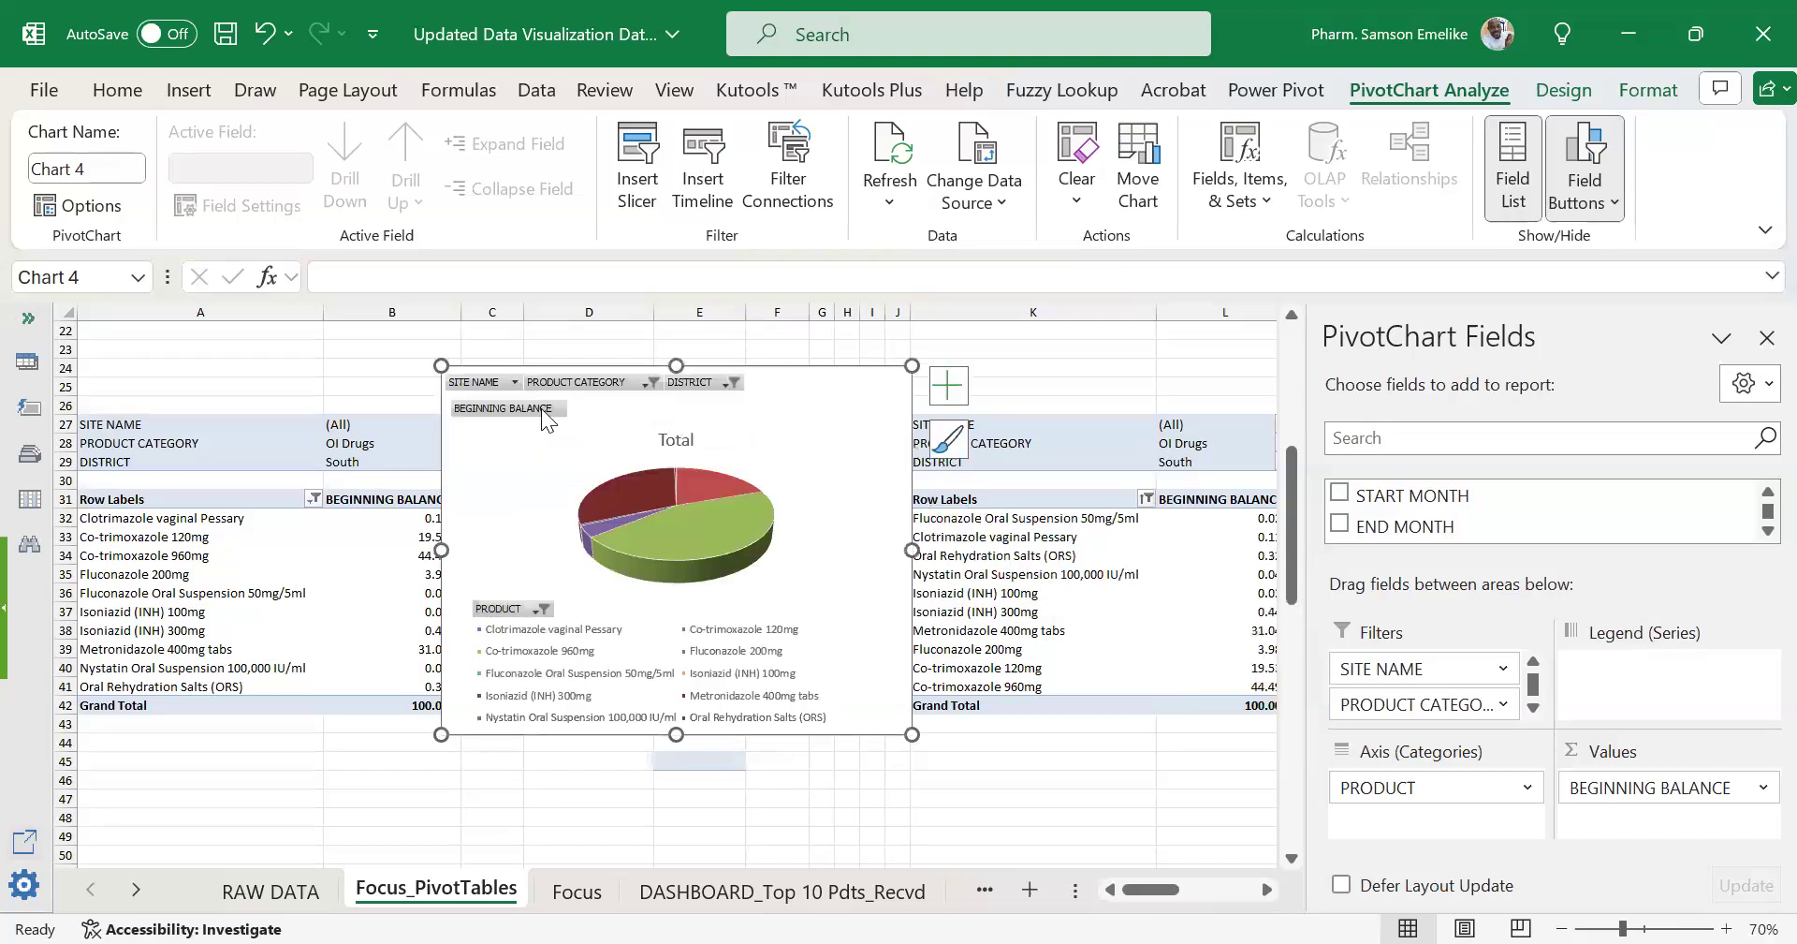
right_click(539, 406)
click(376, 732)
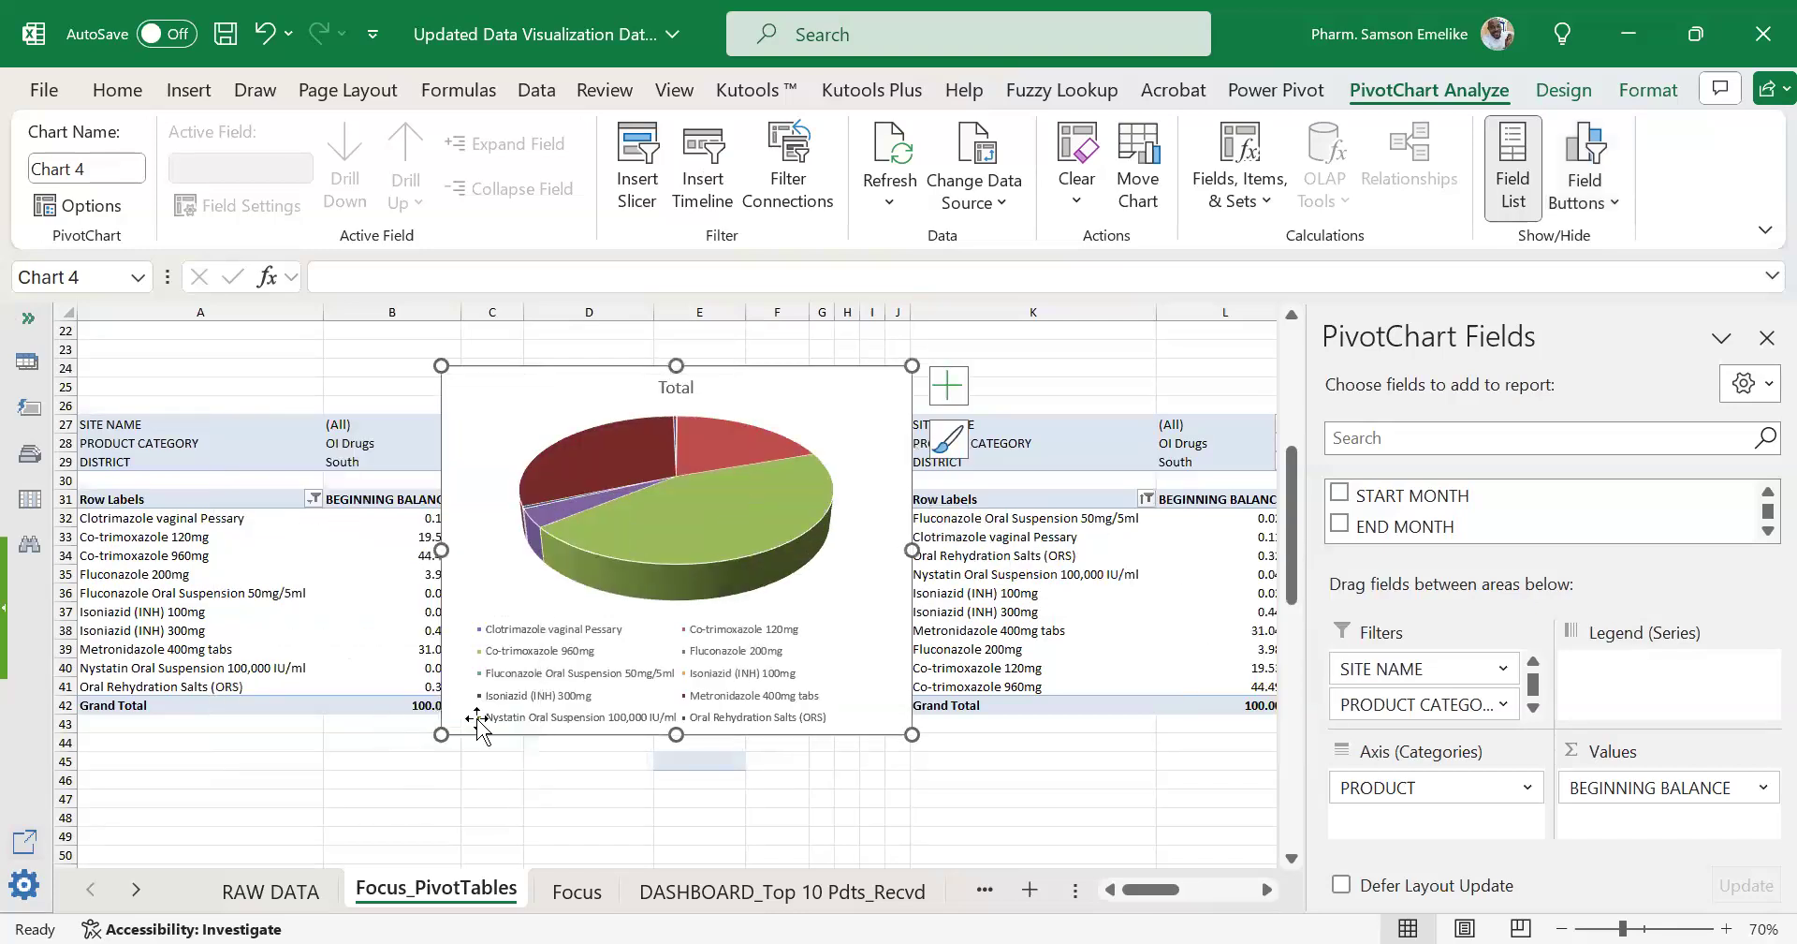
drag(441, 550, 323, 550)
drag(910, 540, 951, 549)
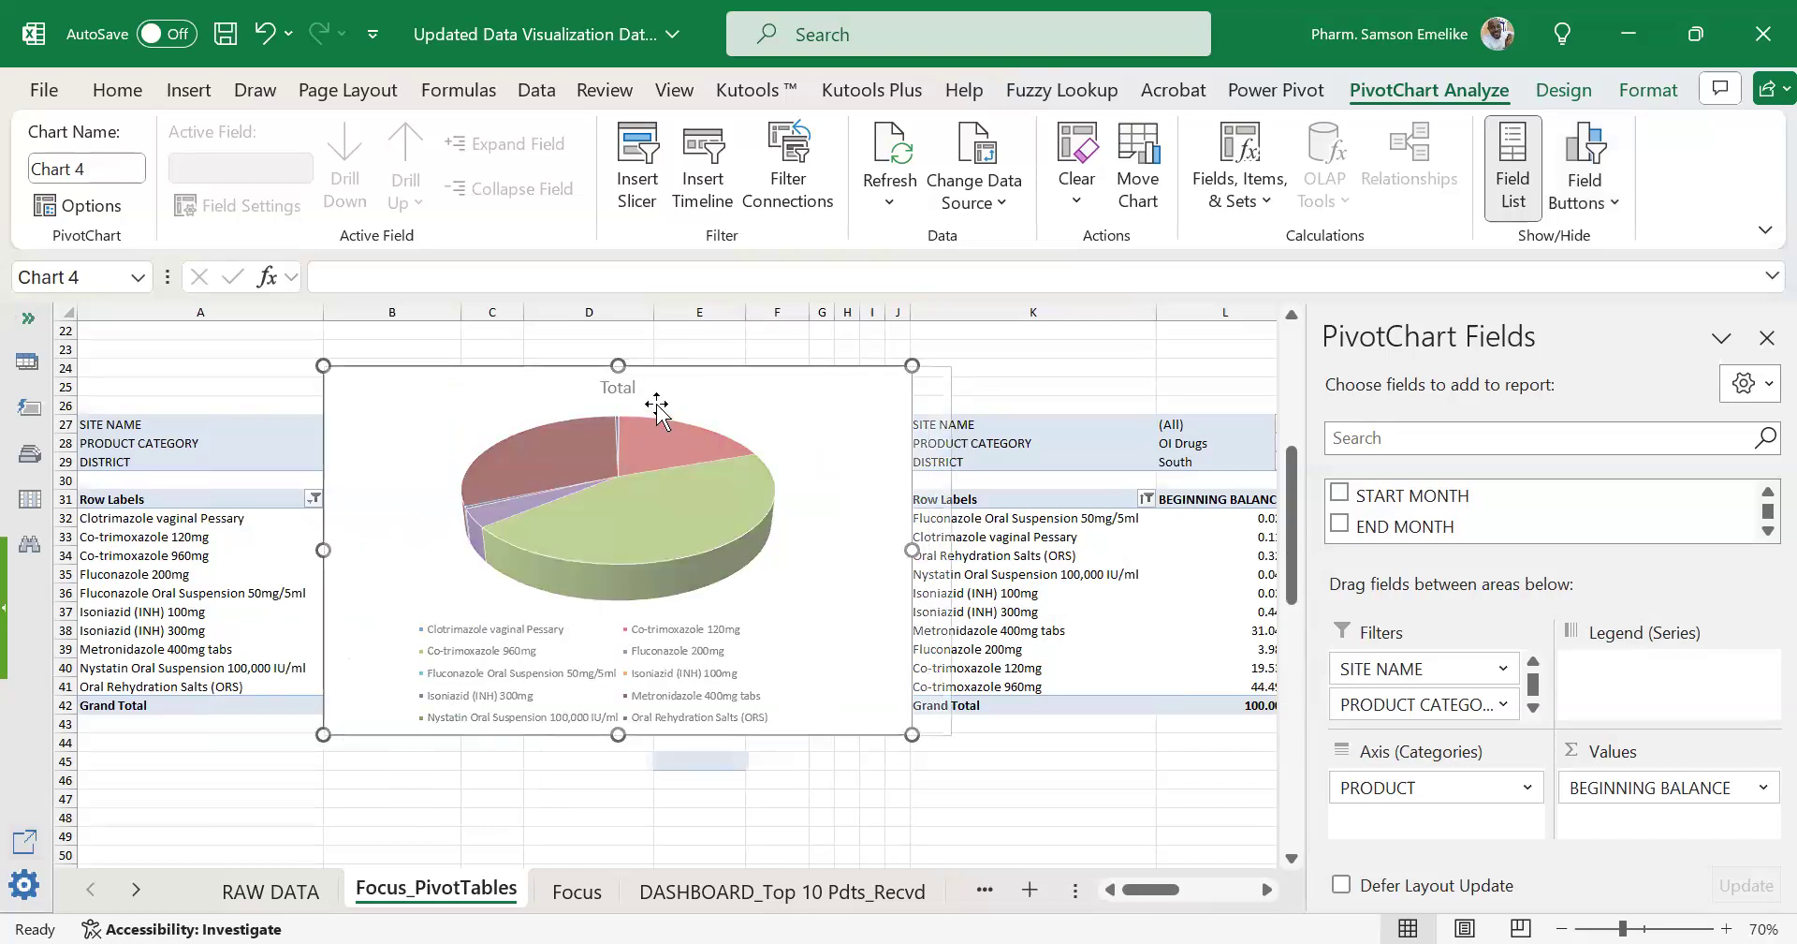
drag(636, 365, 635, 339)
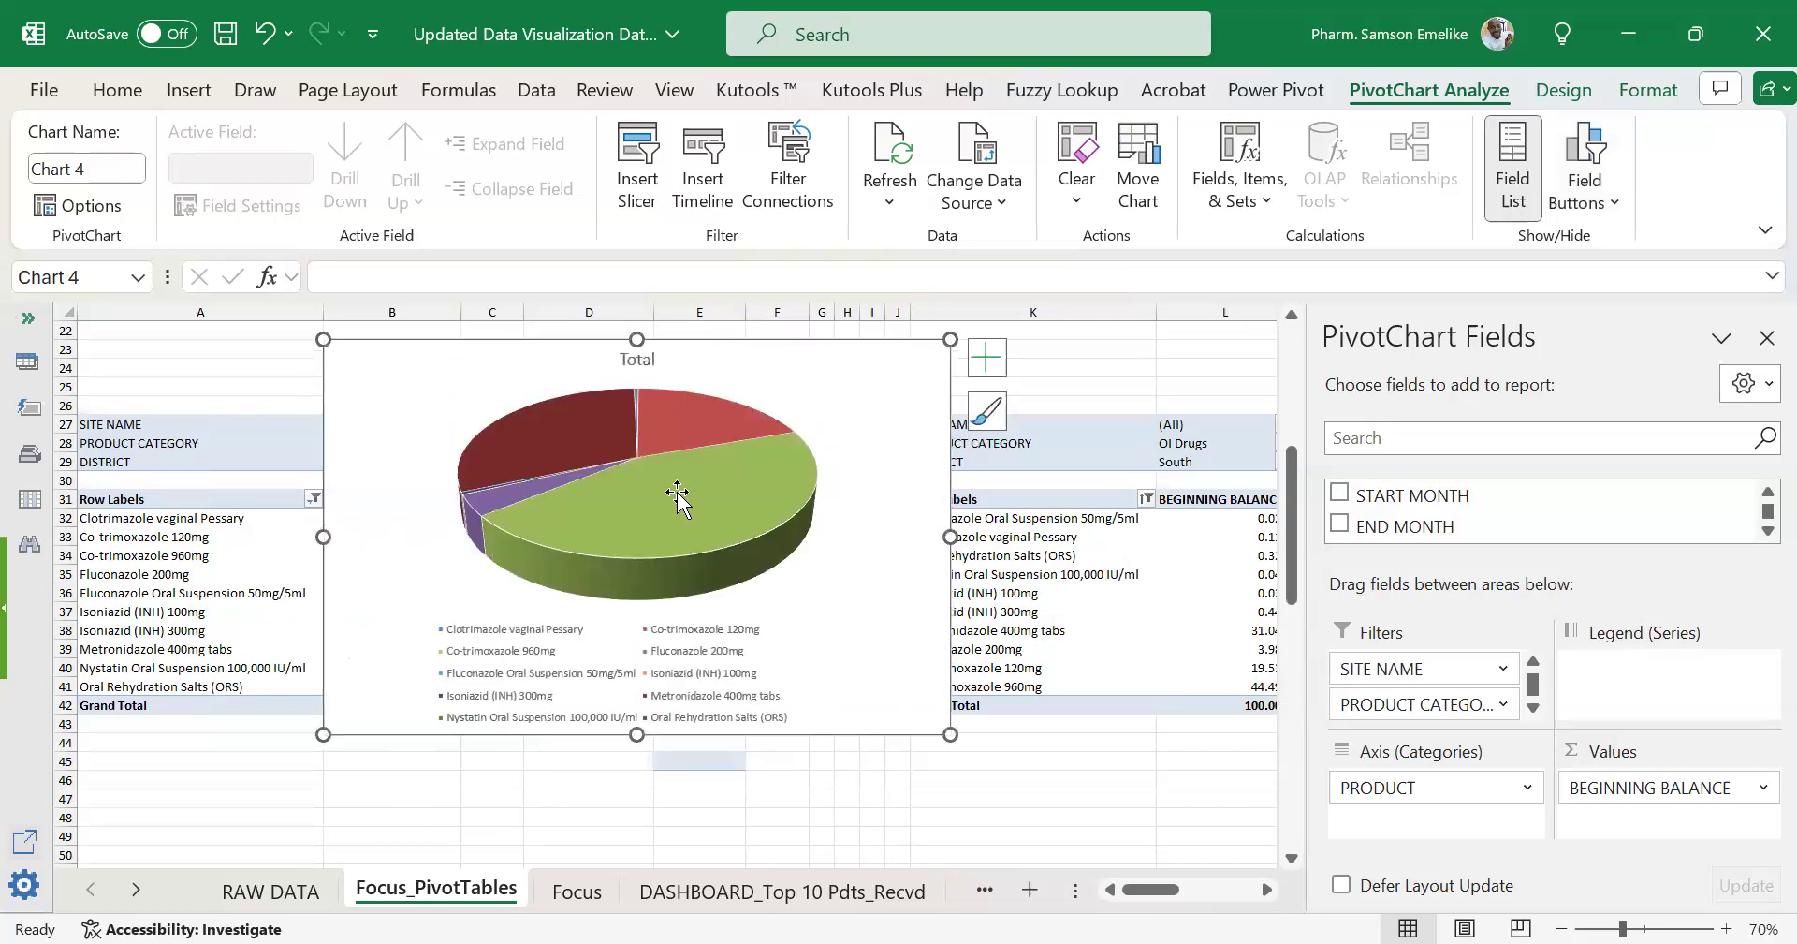
Move the BEGINNING BALANCE pie chart to the dashboard_2 sheet, placing it to the right of the stacked column chart.
key(ctrl+x)
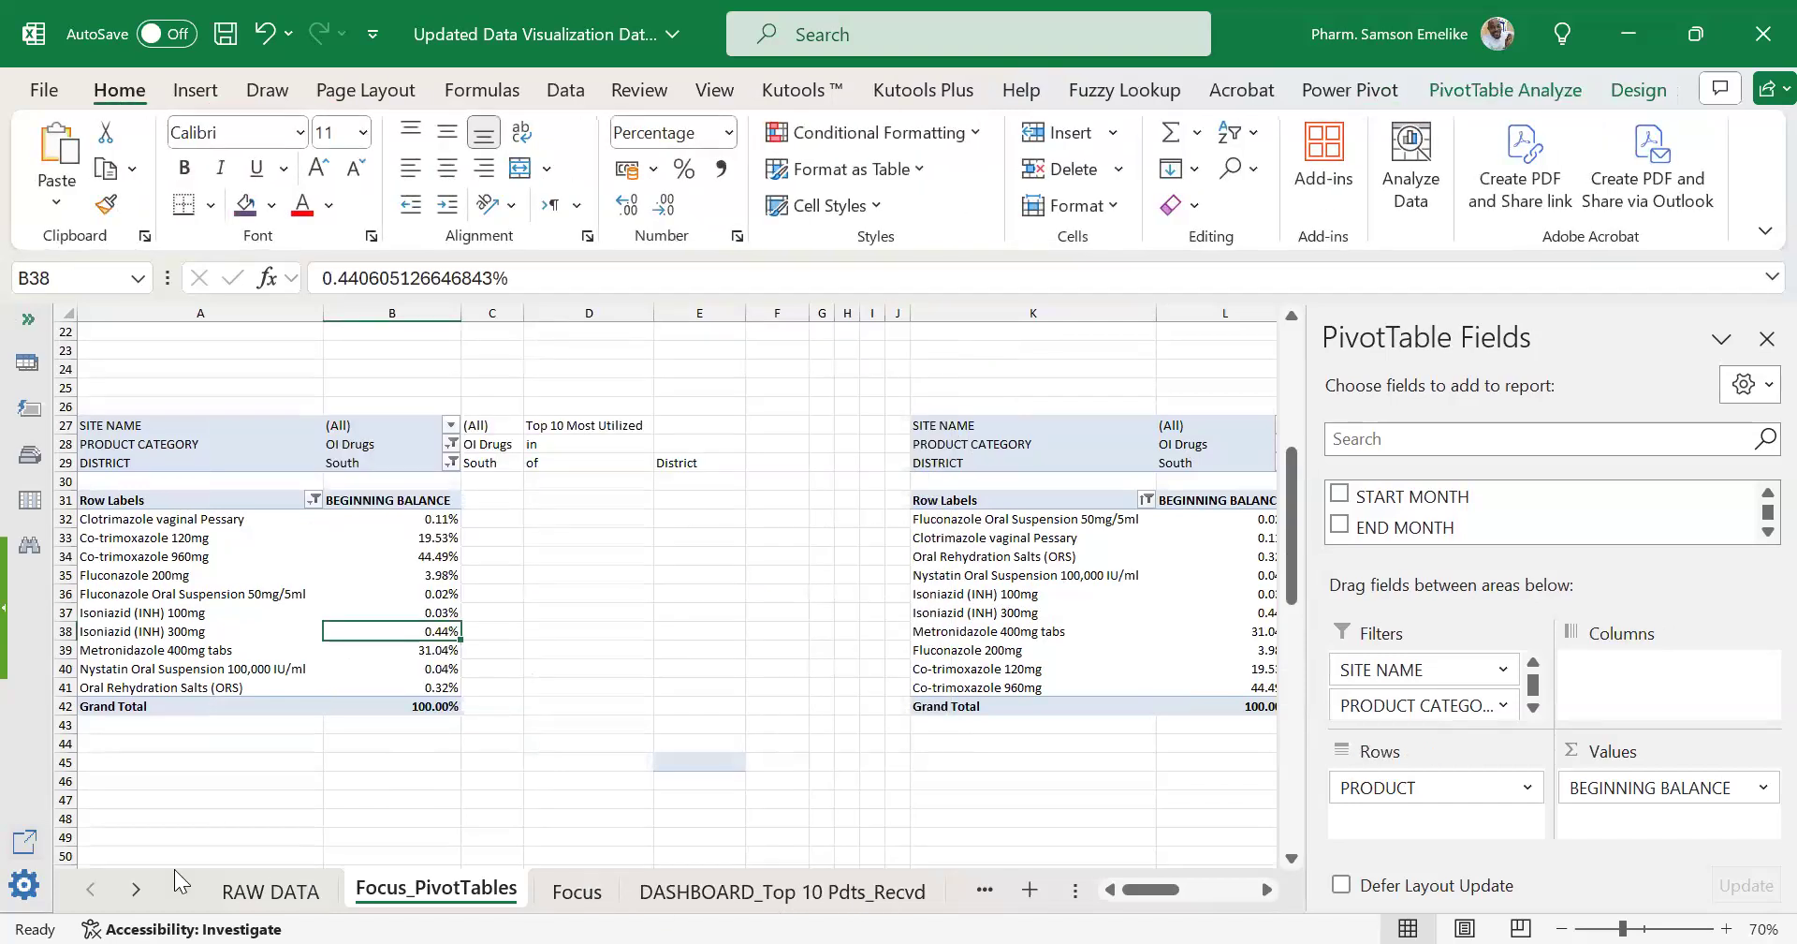
click(135, 888)
click(135, 888)
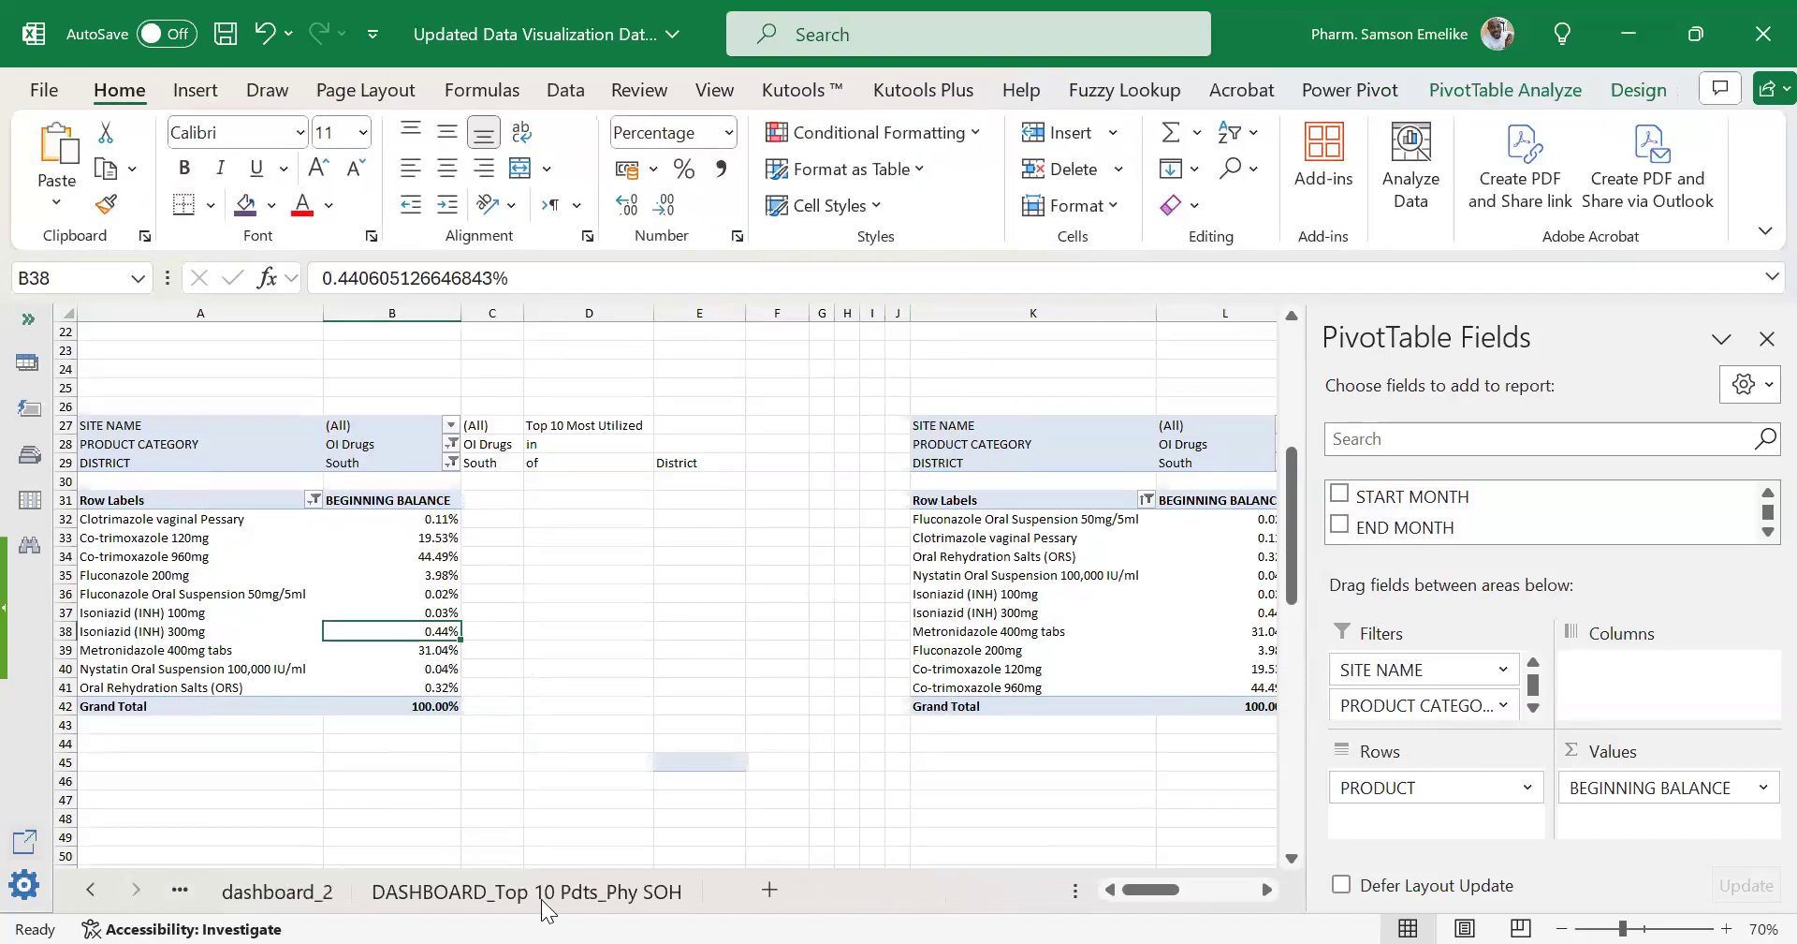
click(295, 890)
click(960, 335)
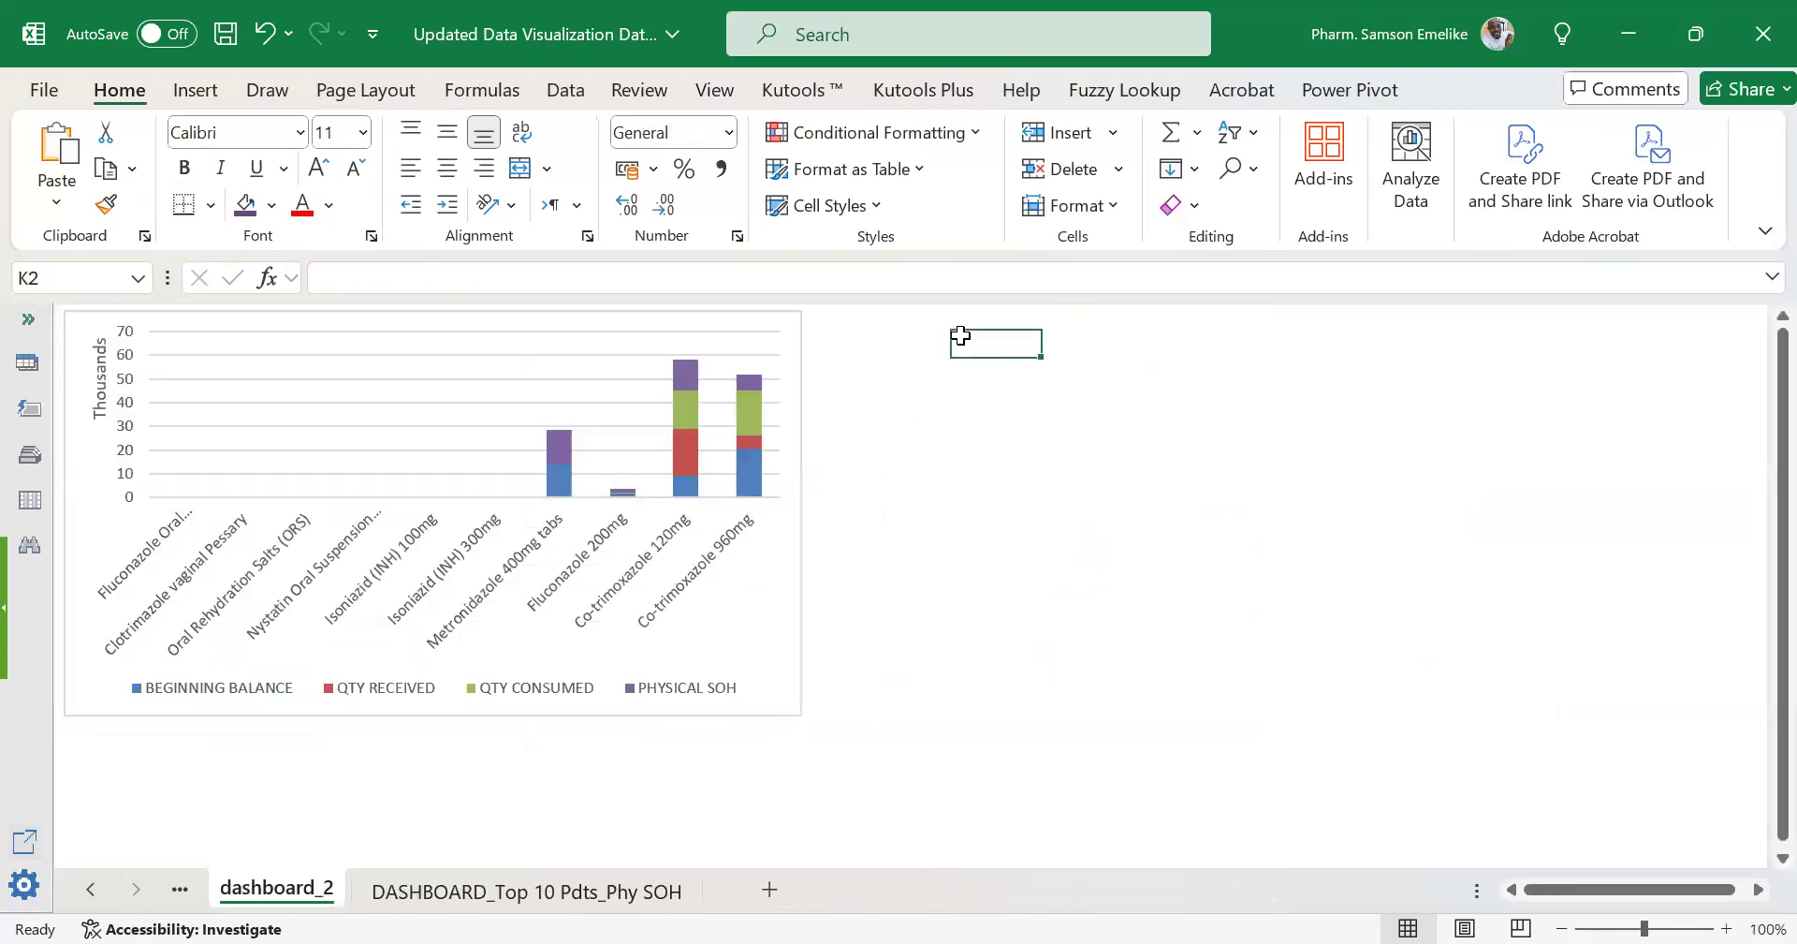
key(ctrl+v)
scroll(1176, 549, down, 7)
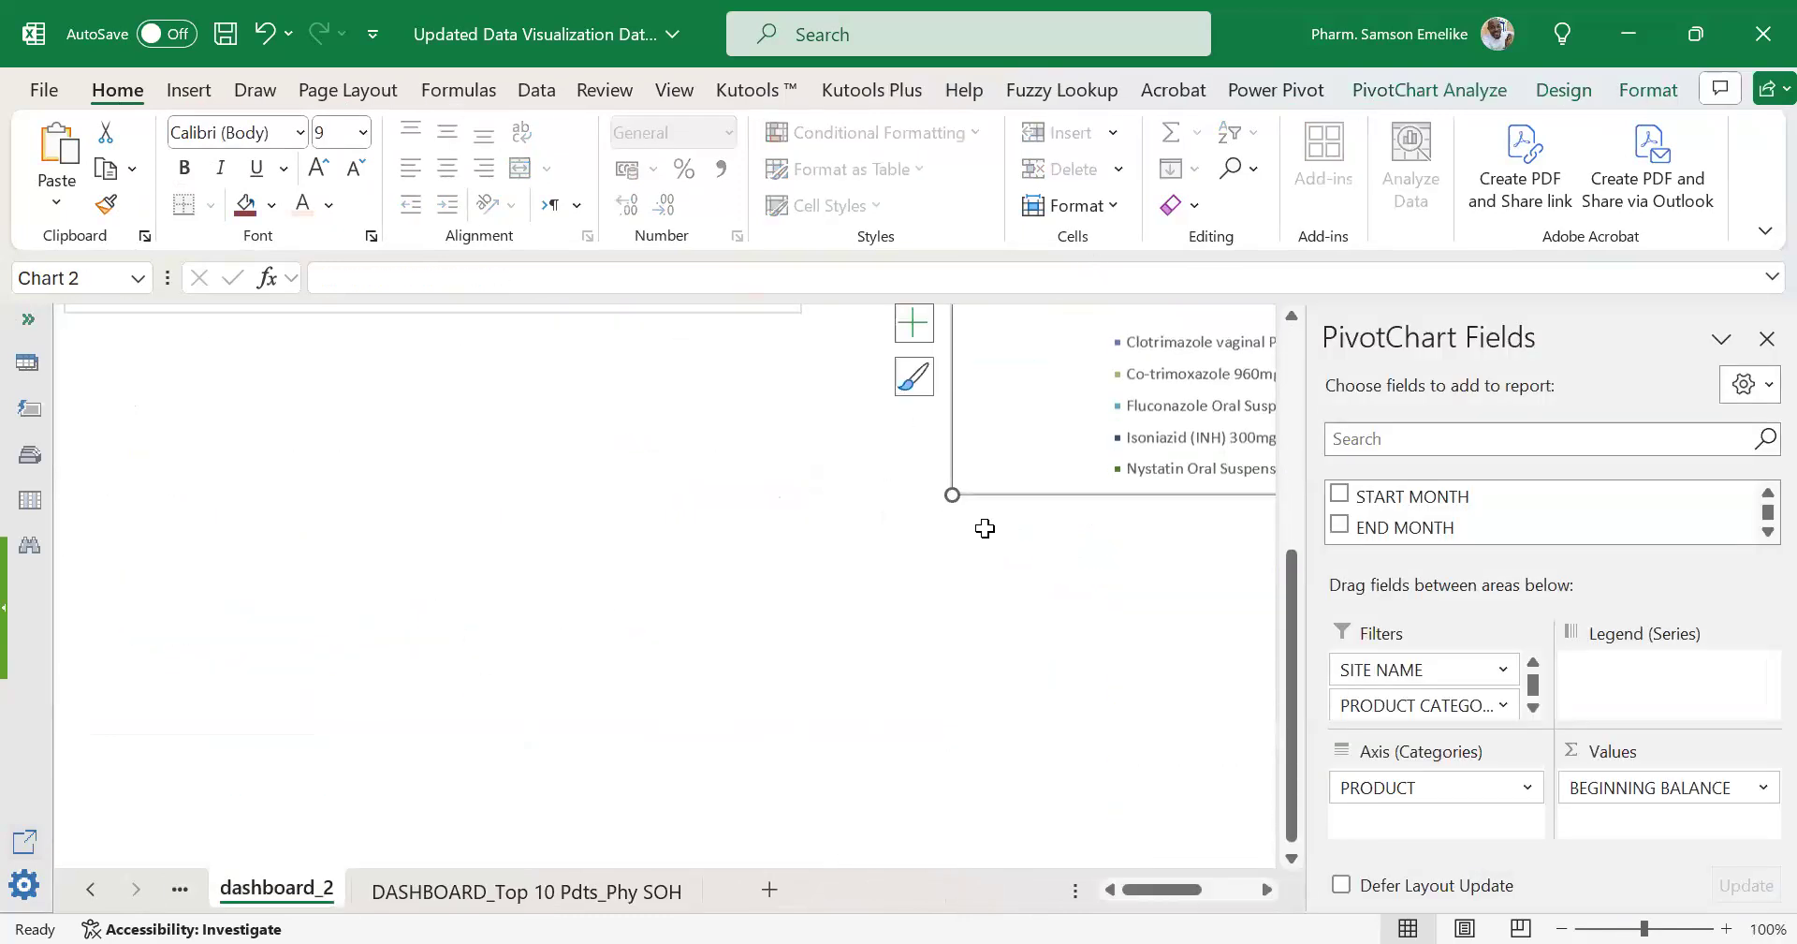
click(1185, 672)
scroll(714, 566, up, 7)
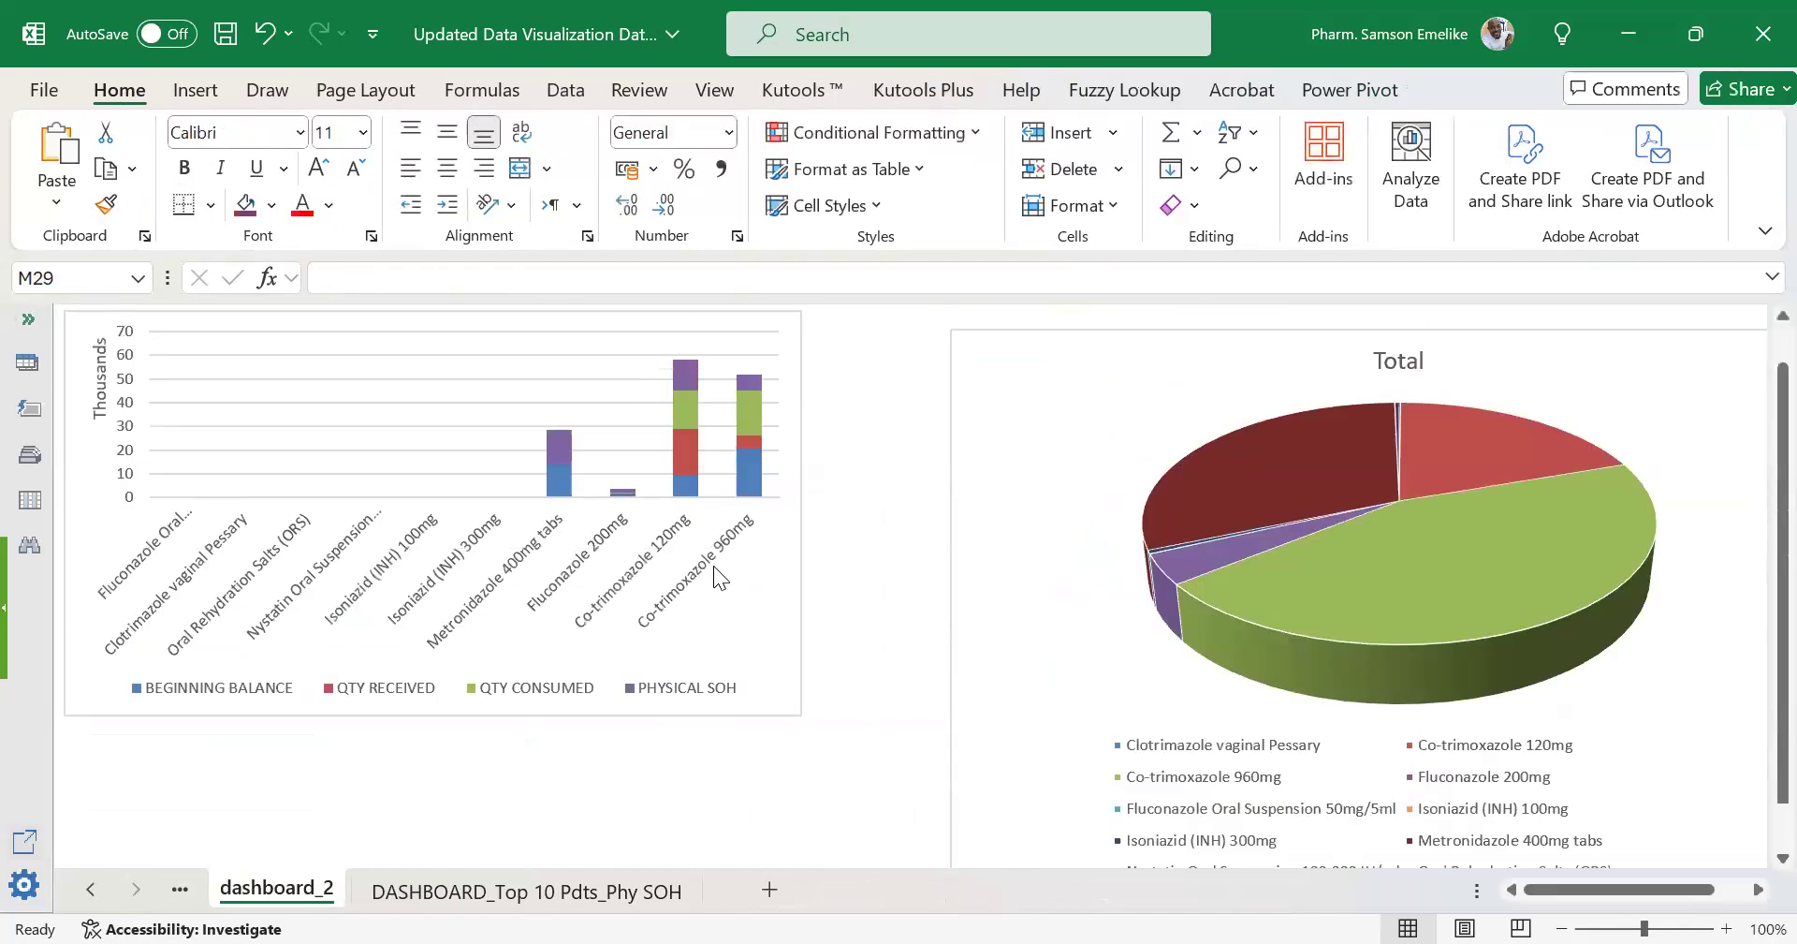
click(863, 433)
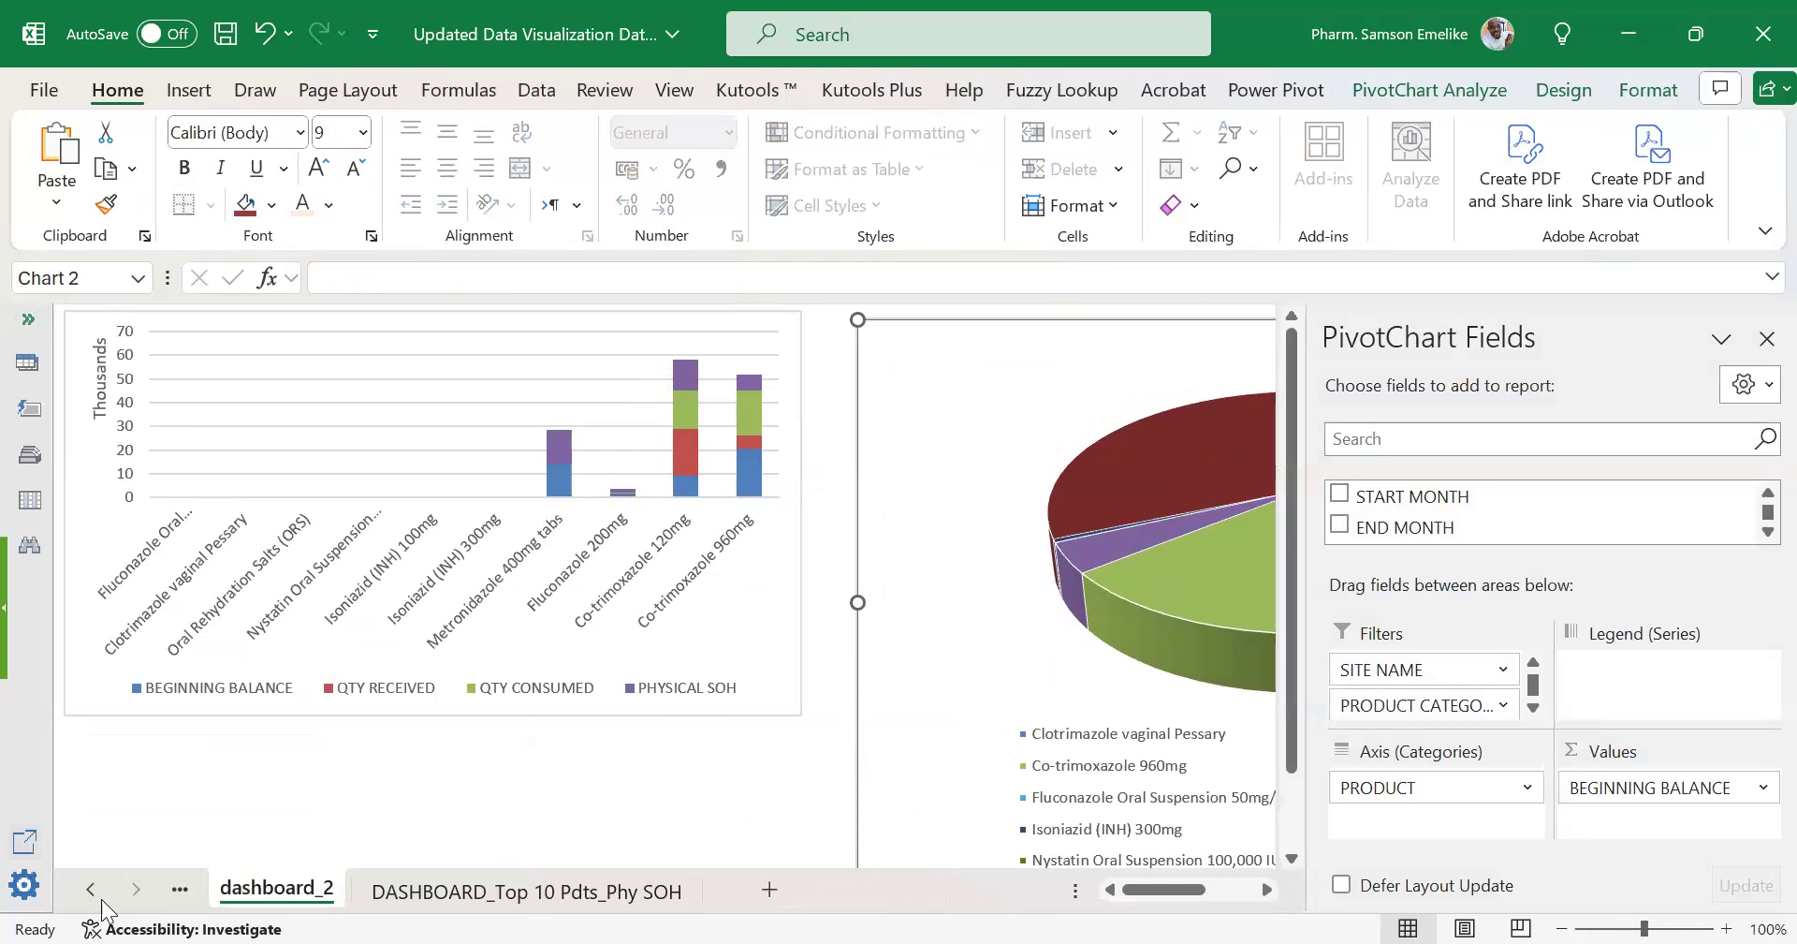
On Focus_PivotTables, reduce the Values of the pivot table at K31 to PHYSICAL SOH only, with PRODUCT in Rows.
scroll(493, 903, up, 3)
click(437, 891)
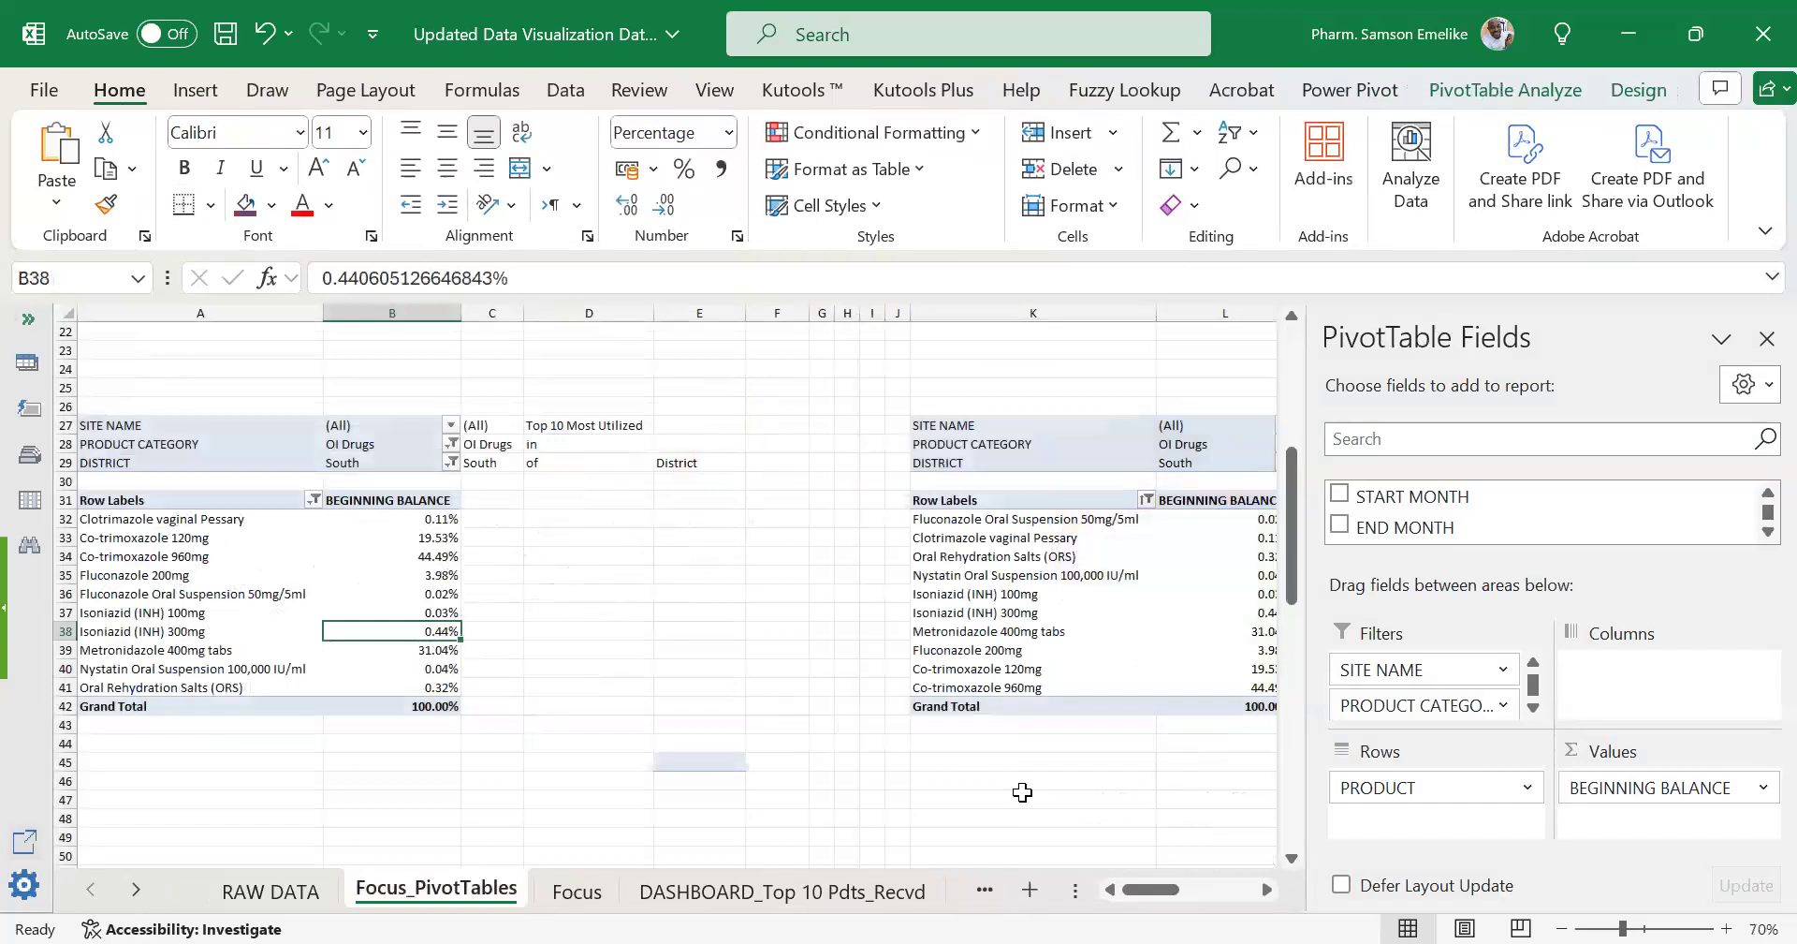
click(1268, 890)
click(1267, 889)
click(1267, 890)
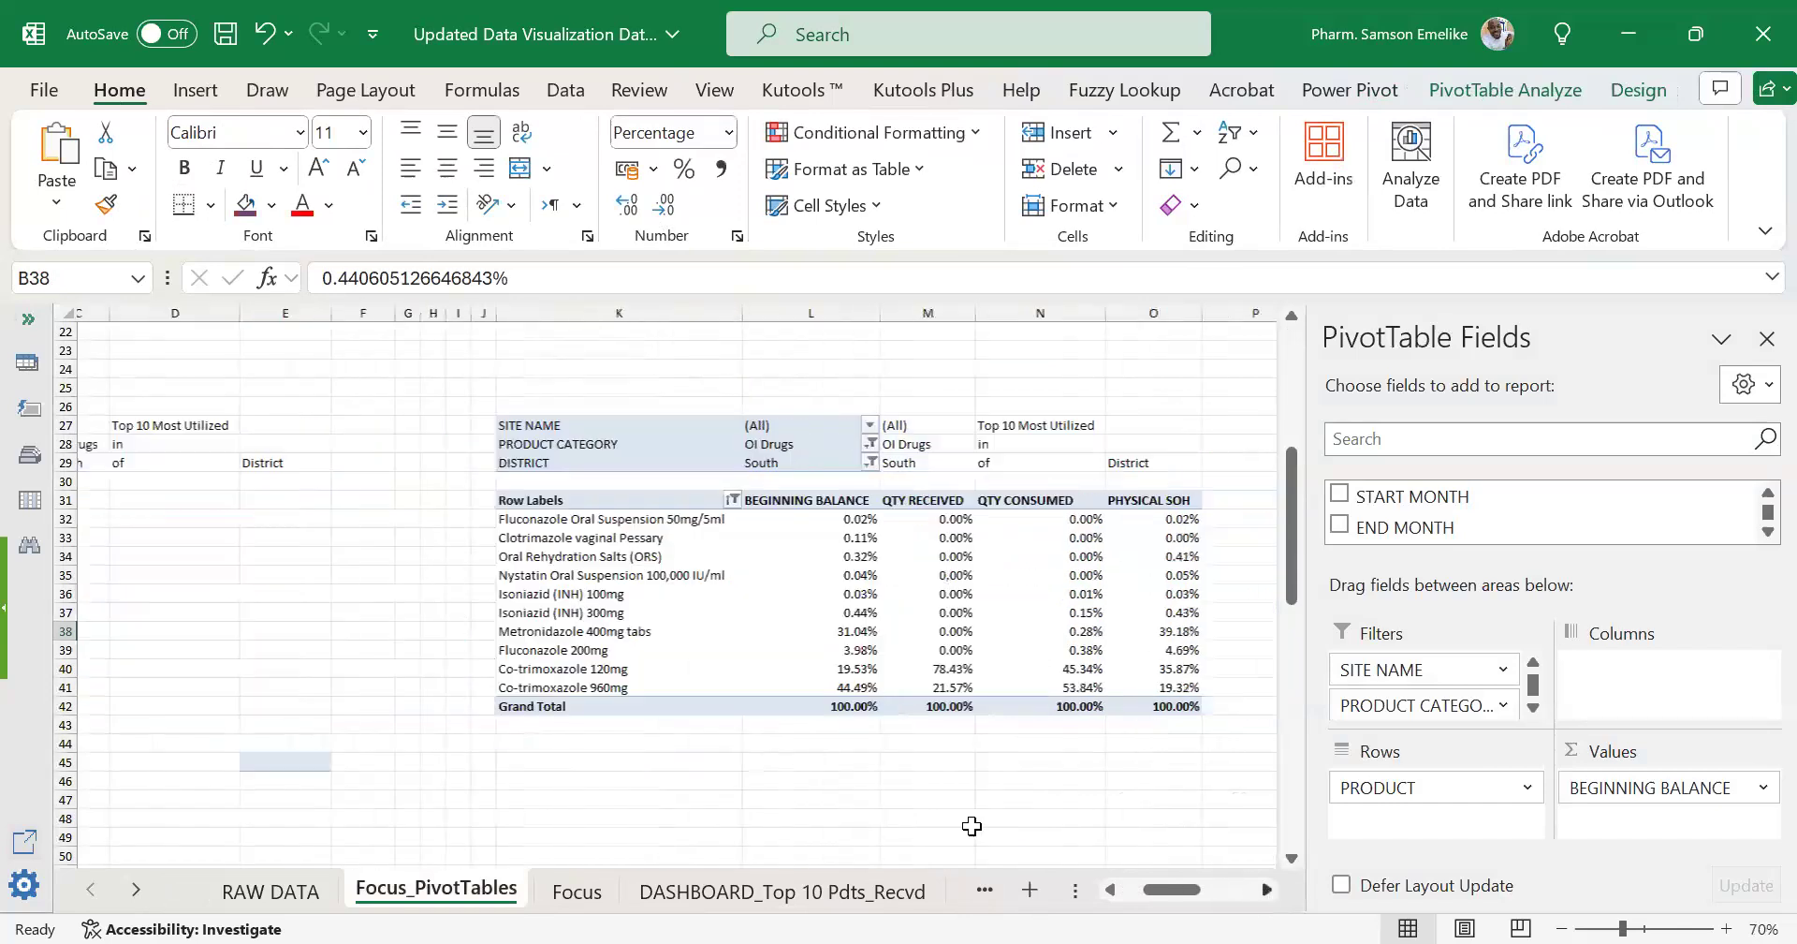
click(1268, 889)
click(656, 613)
drag(1633, 823, 1001, 798)
drag(1595, 823, 1137, 751)
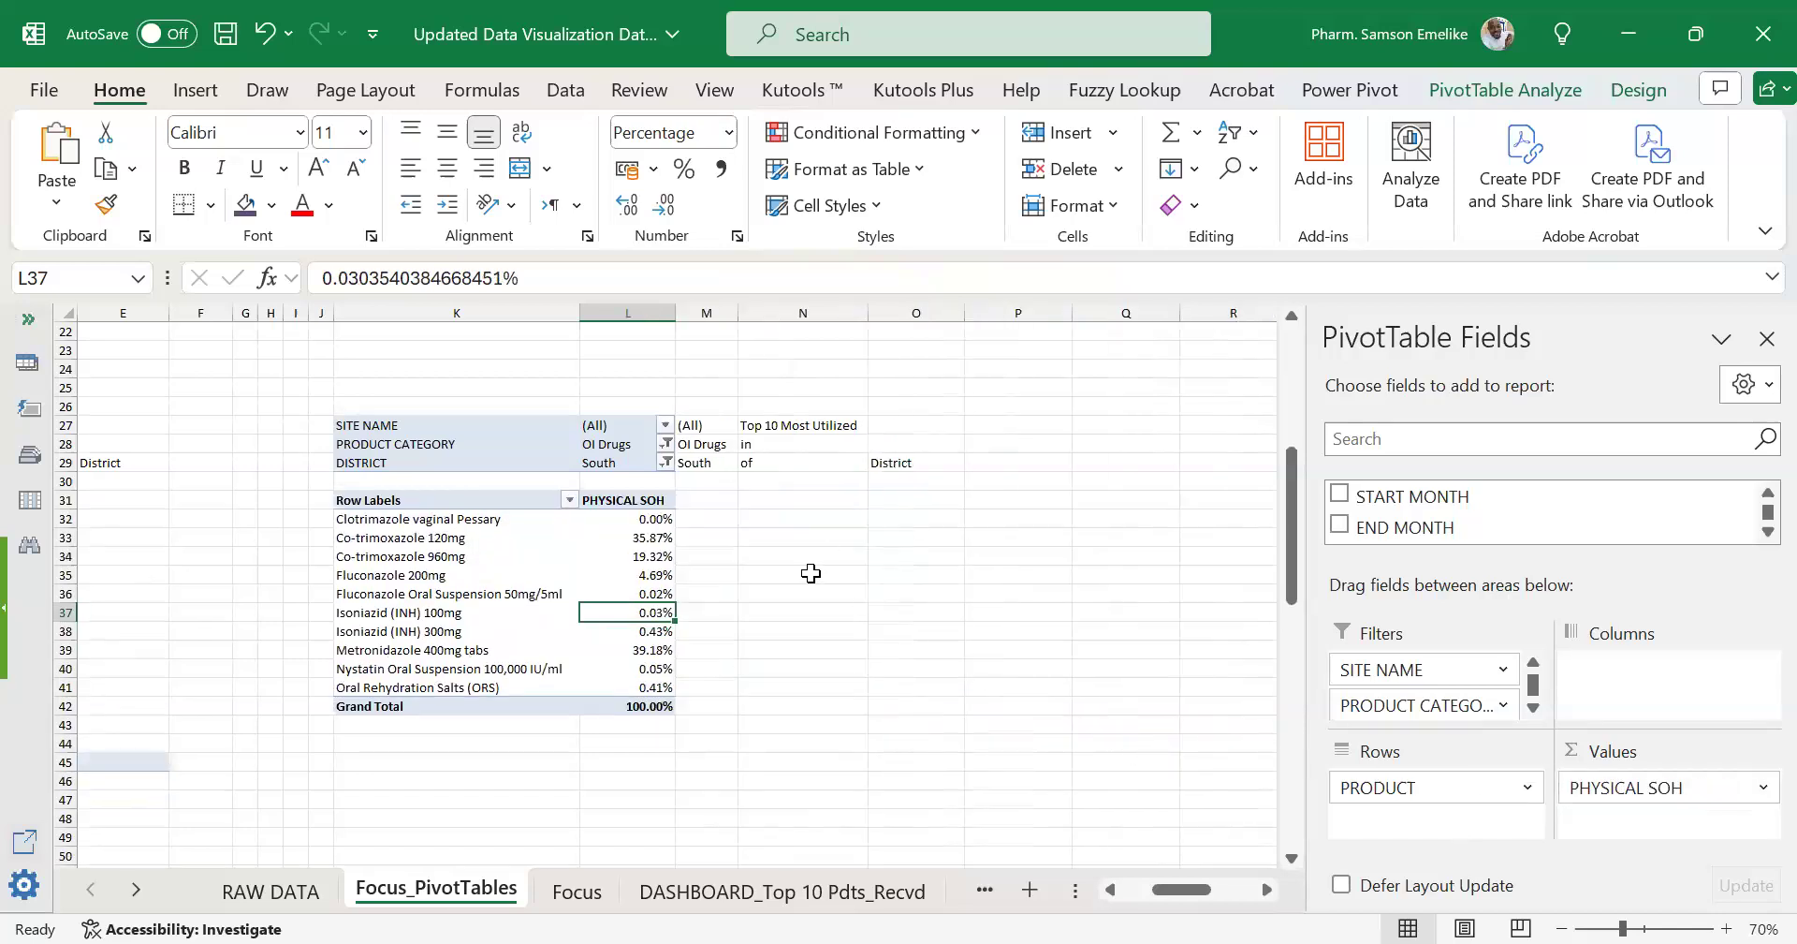
Filter PRODUCT in the pivot table at K31 to the top 10 items by PHYSICAL SOH.
mouse_move(649, 610)
click(476, 498)
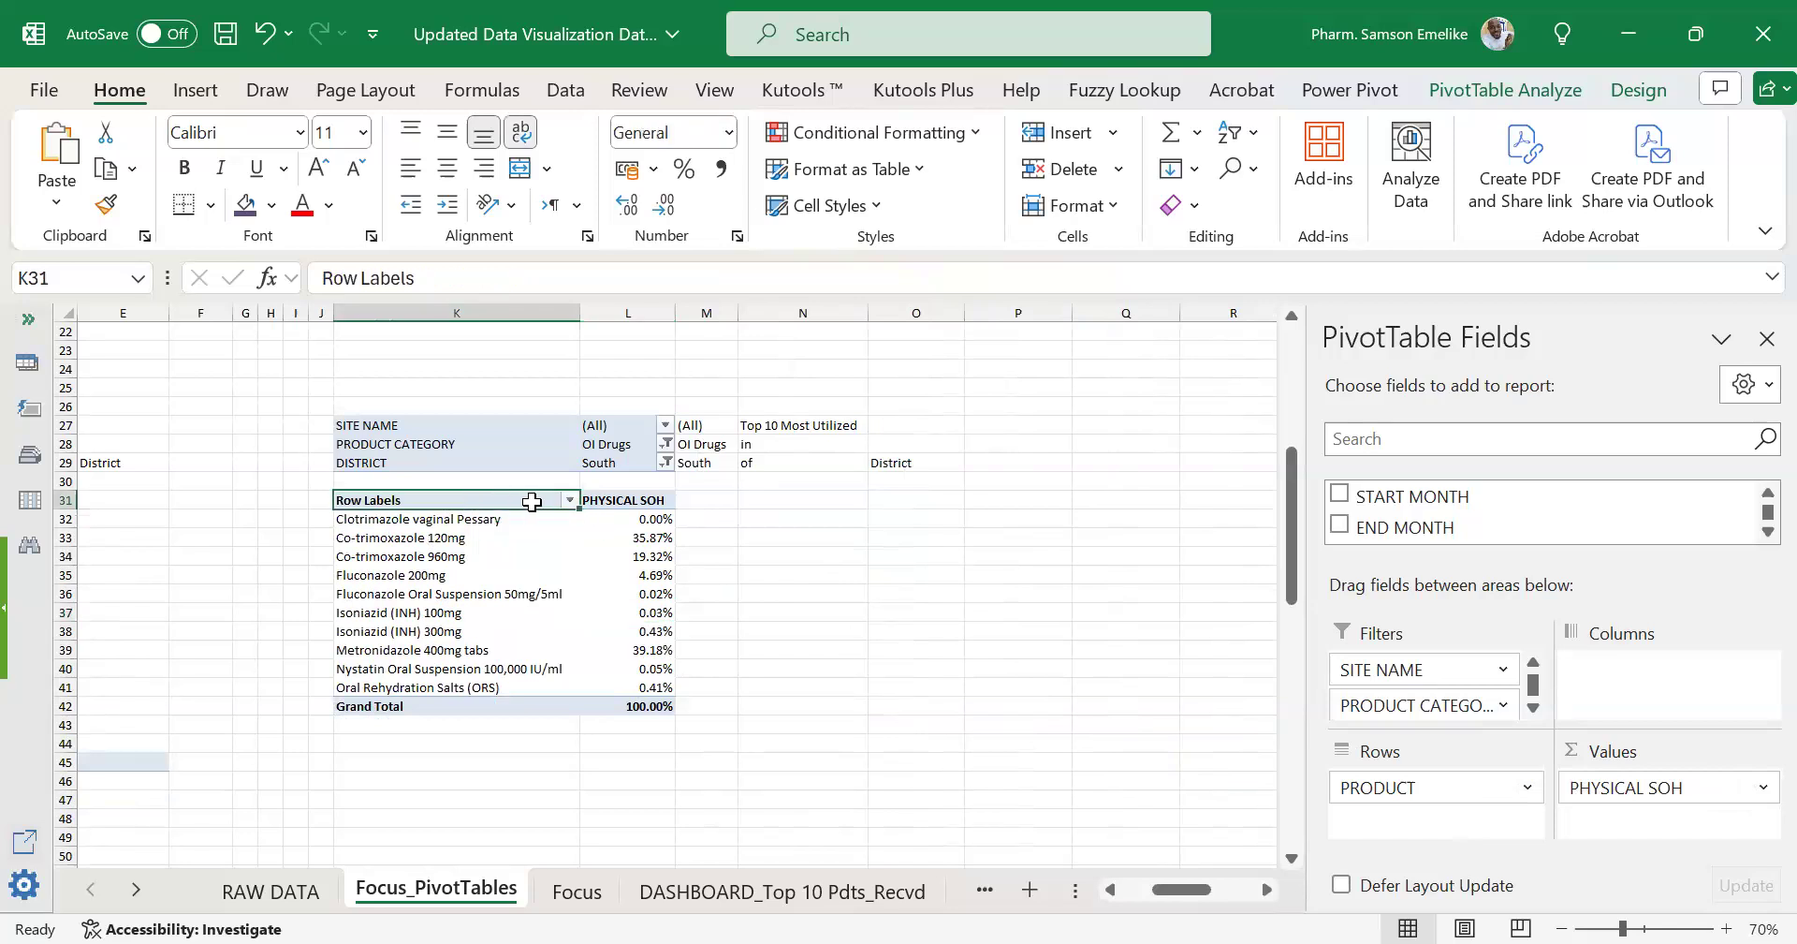
right_click(496, 539)
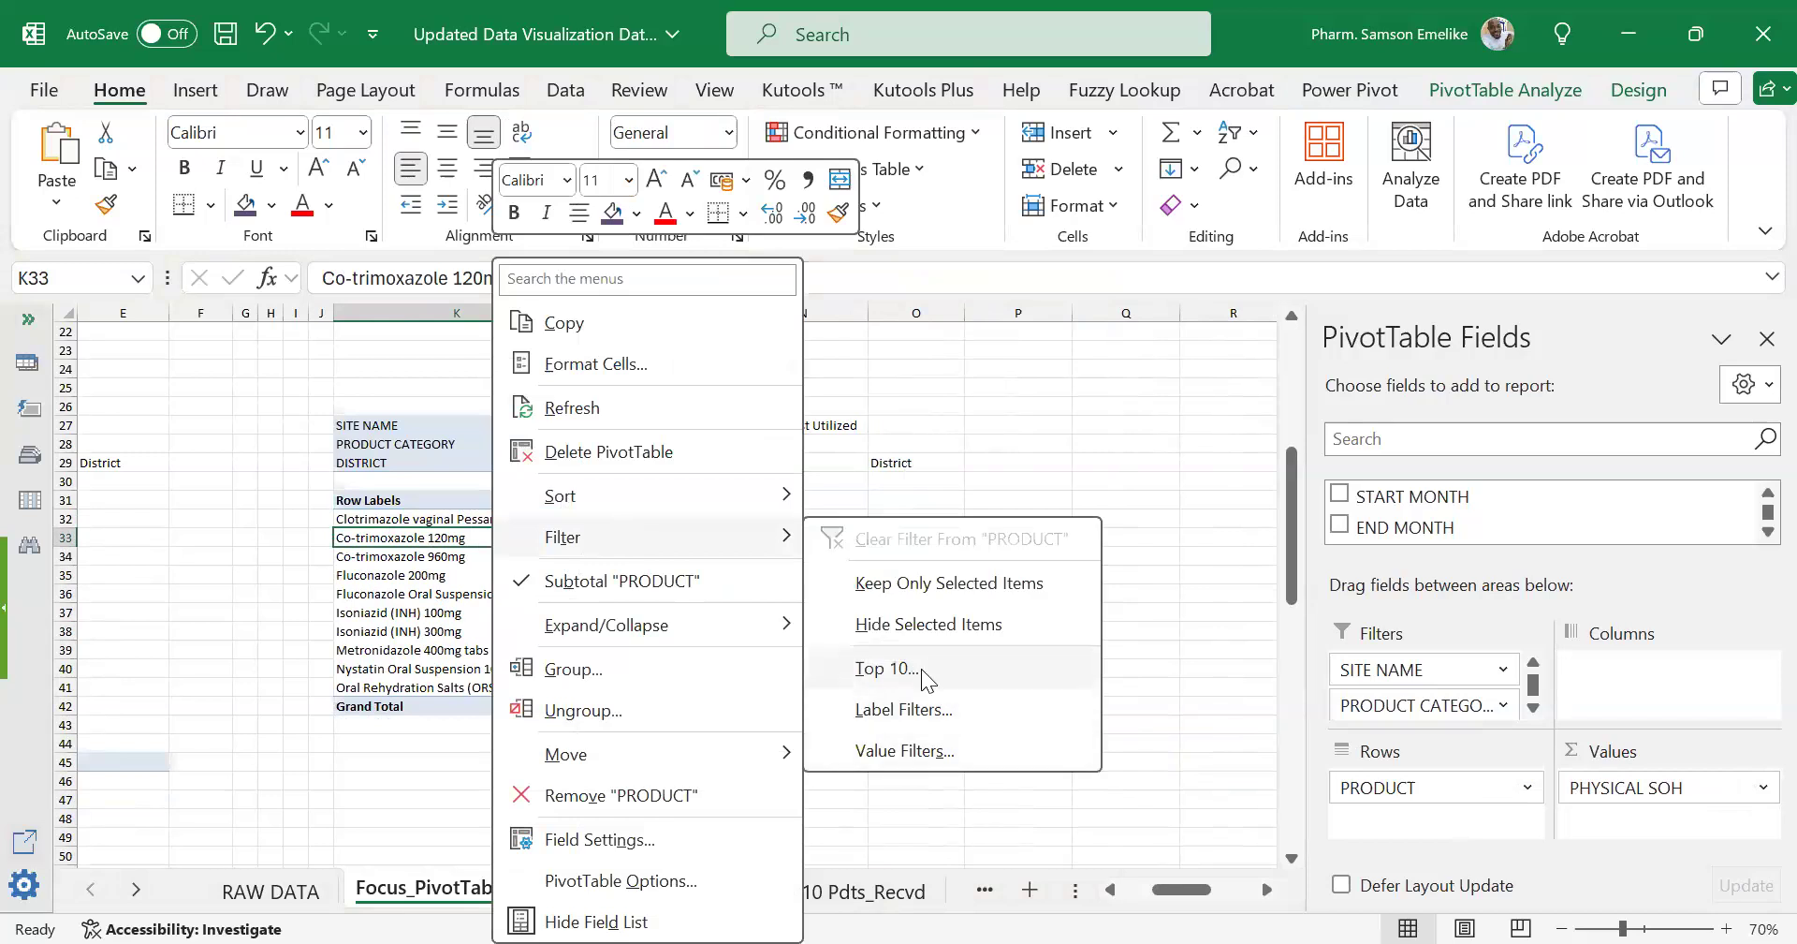
click(923, 672)
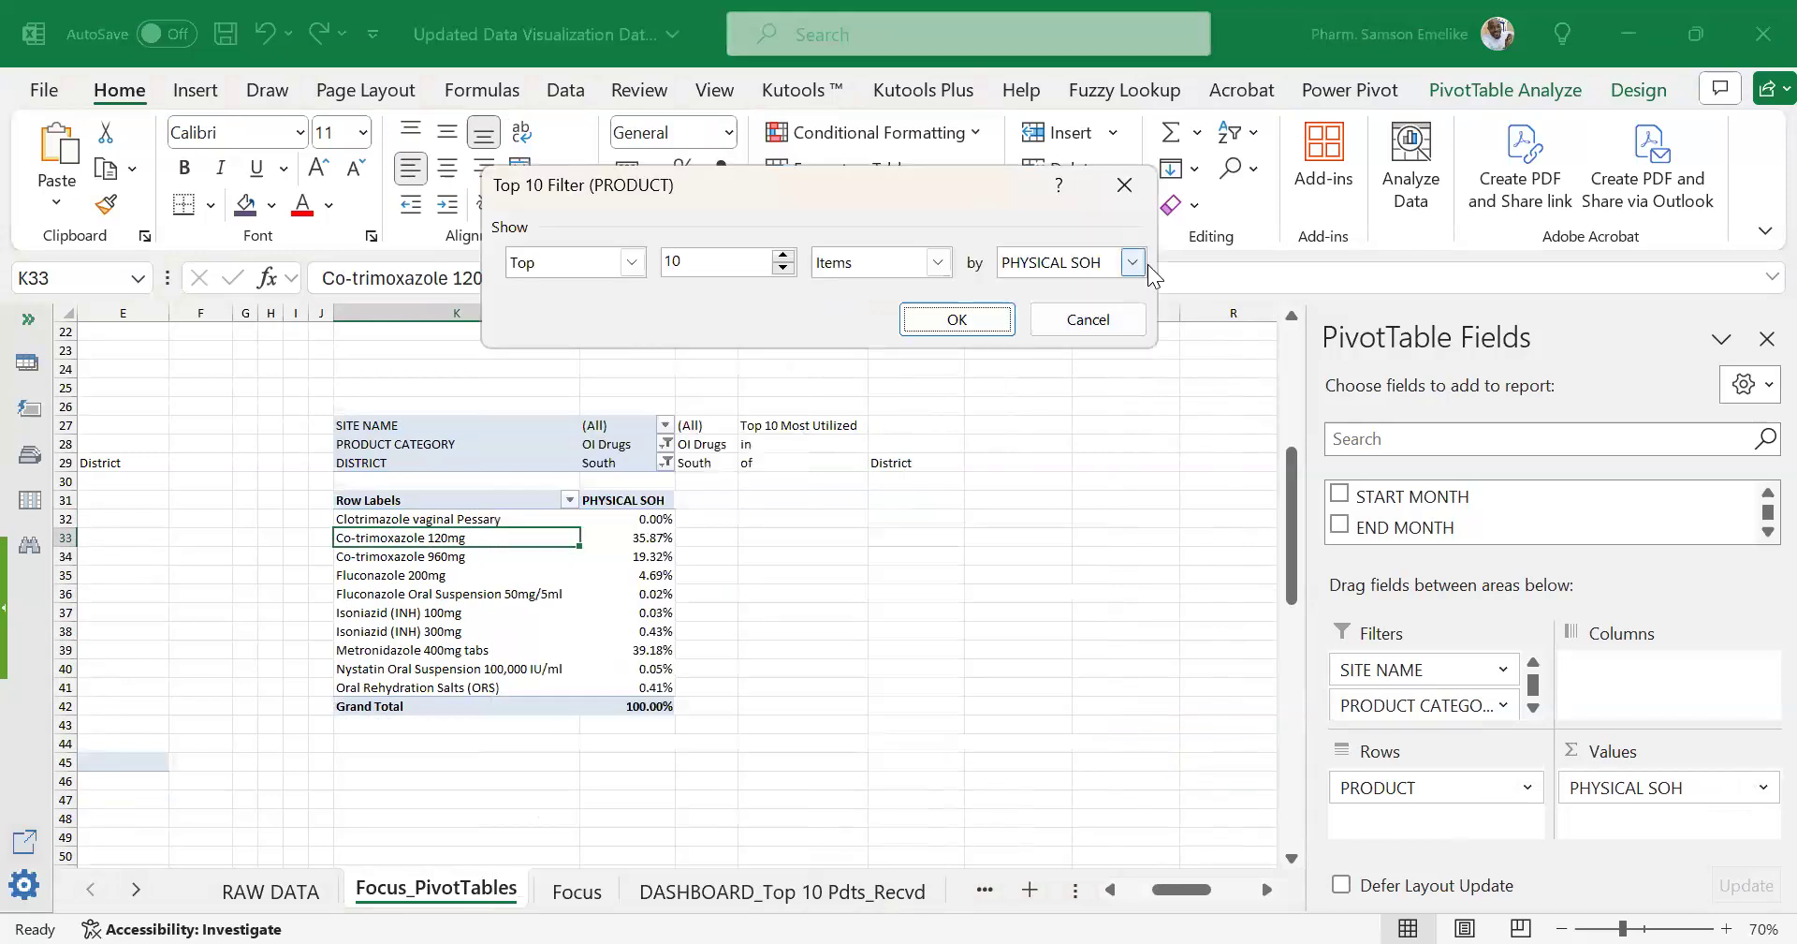
click(993, 327)
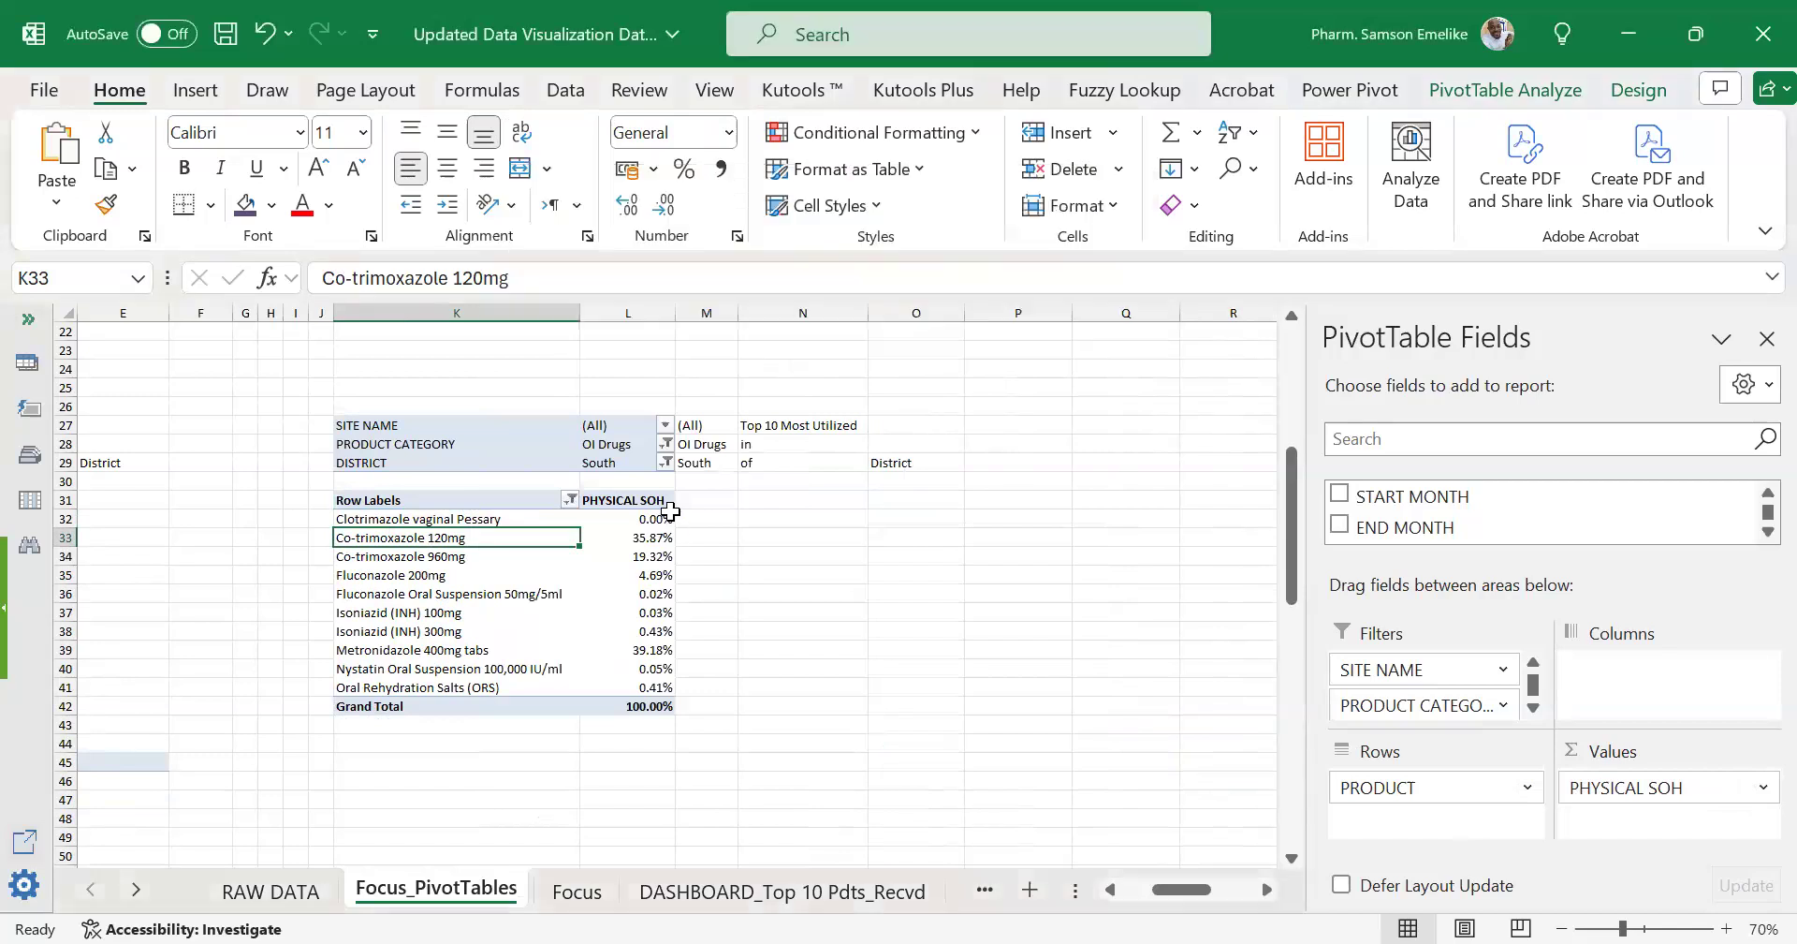
Insert a doughnut chart from the PHYSICAL SOH pivot table at K31 and hide all its field buttons.
click(195, 90)
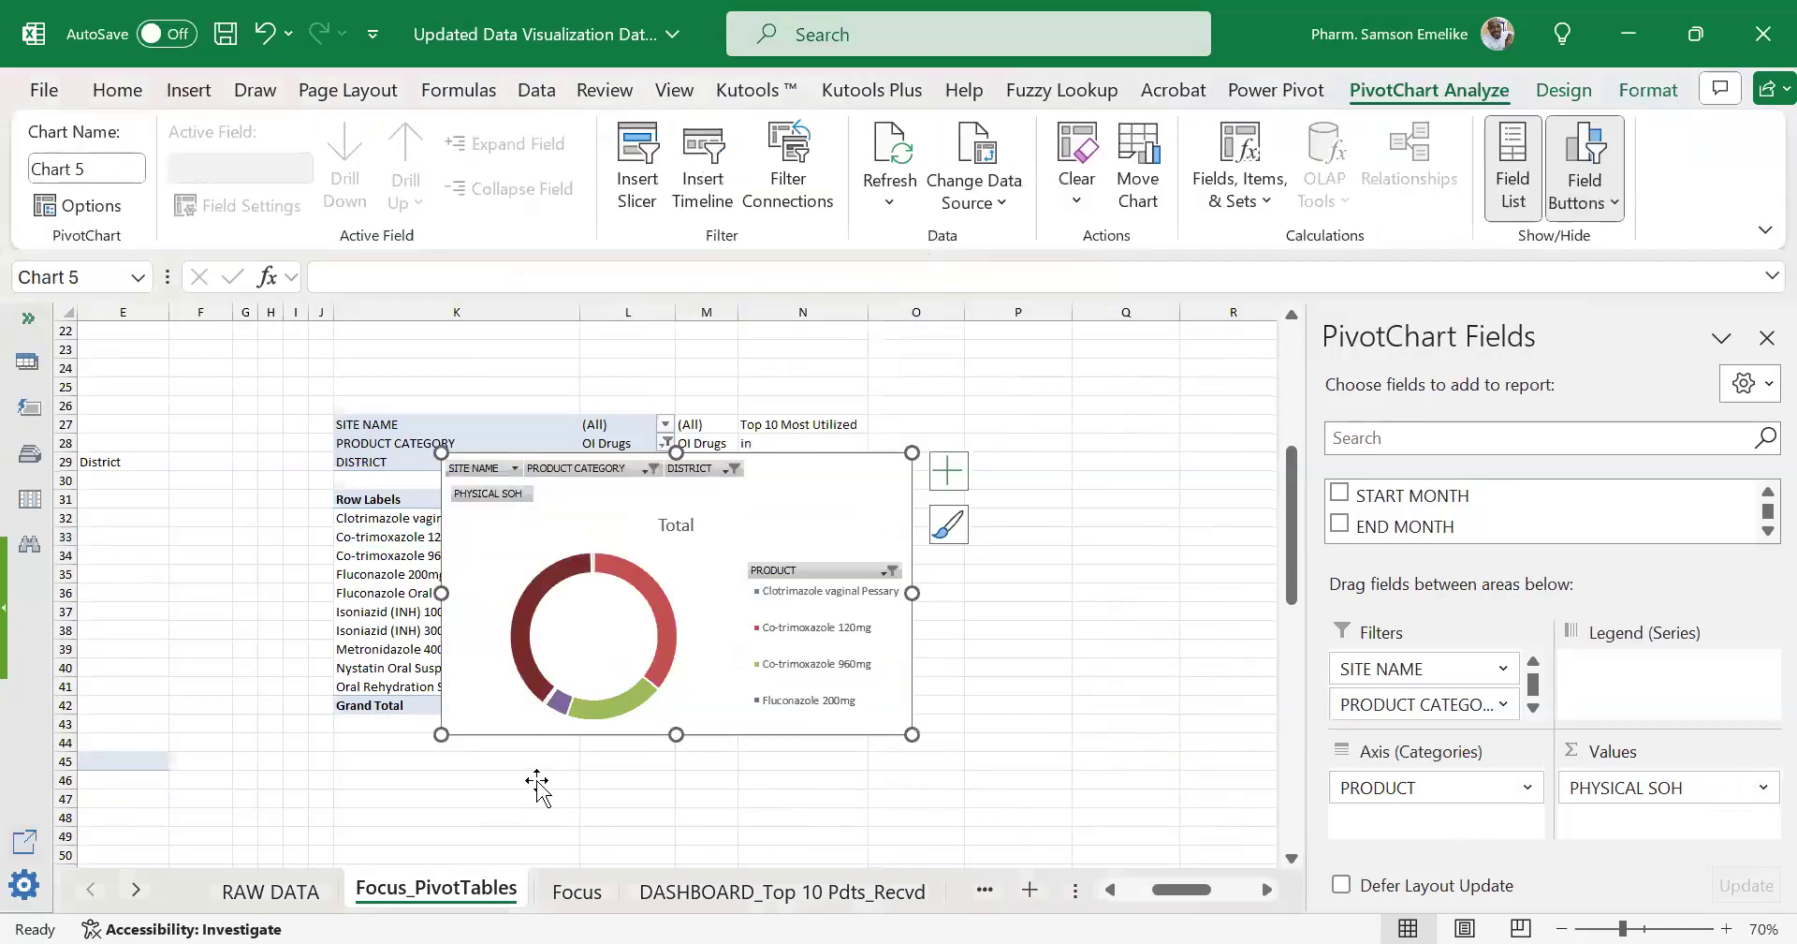
right_click(483, 807)
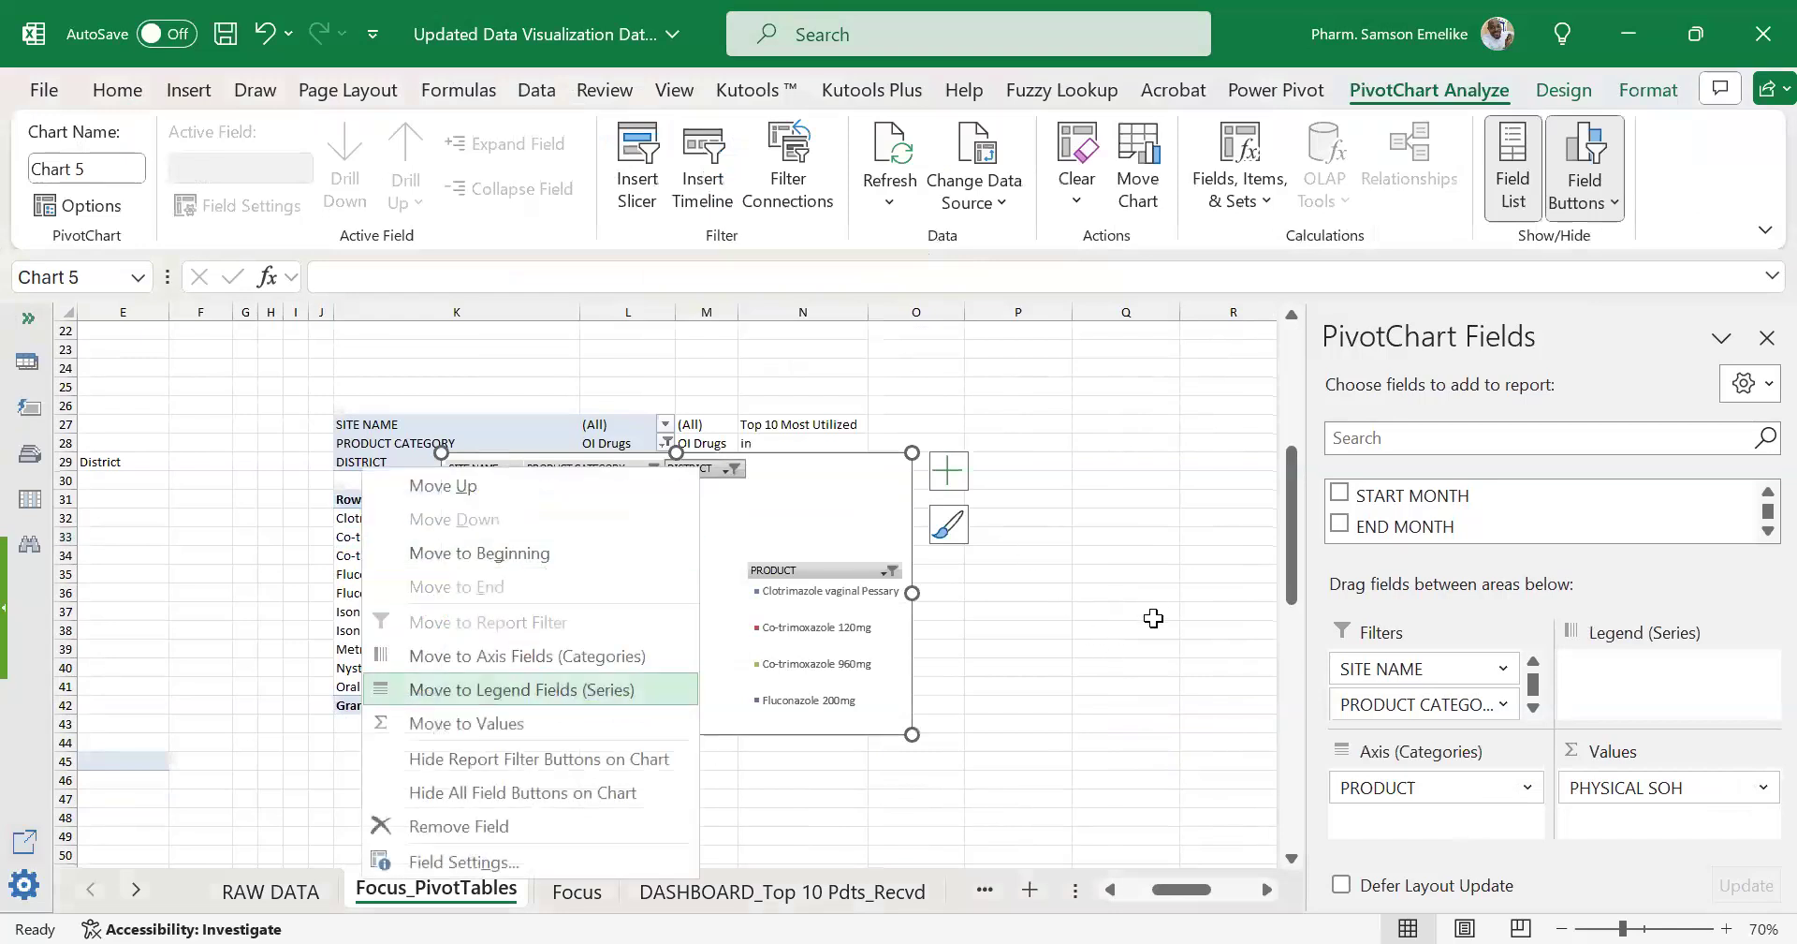
key(Down)
key(Down)
key(Down)
key(Down)
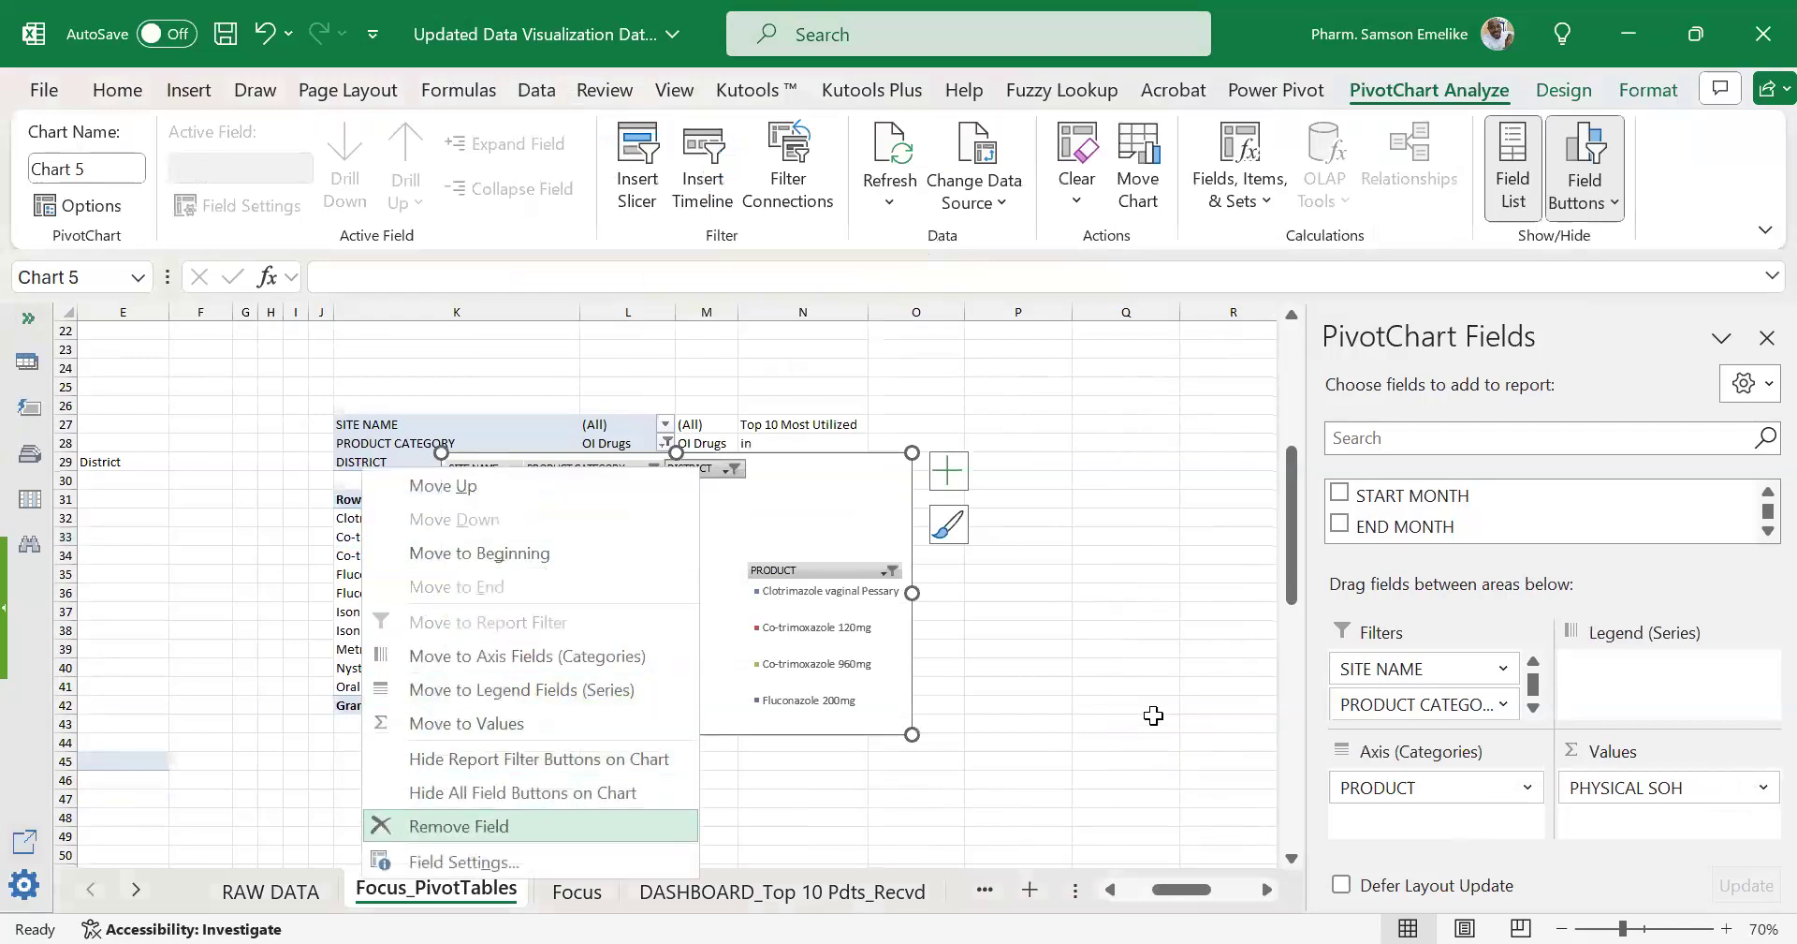
key(Up)
key(Return)
Place the legend of the PHYSICAL SOH doughnut chart at the bottom.
click(949, 470)
mouse_move(1163, 572)
click(1226, 685)
Enlarge the PHYSICAL SOH doughnut chart and set its doughnut hole size to 50%.
drag(913, 452, 1006, 391)
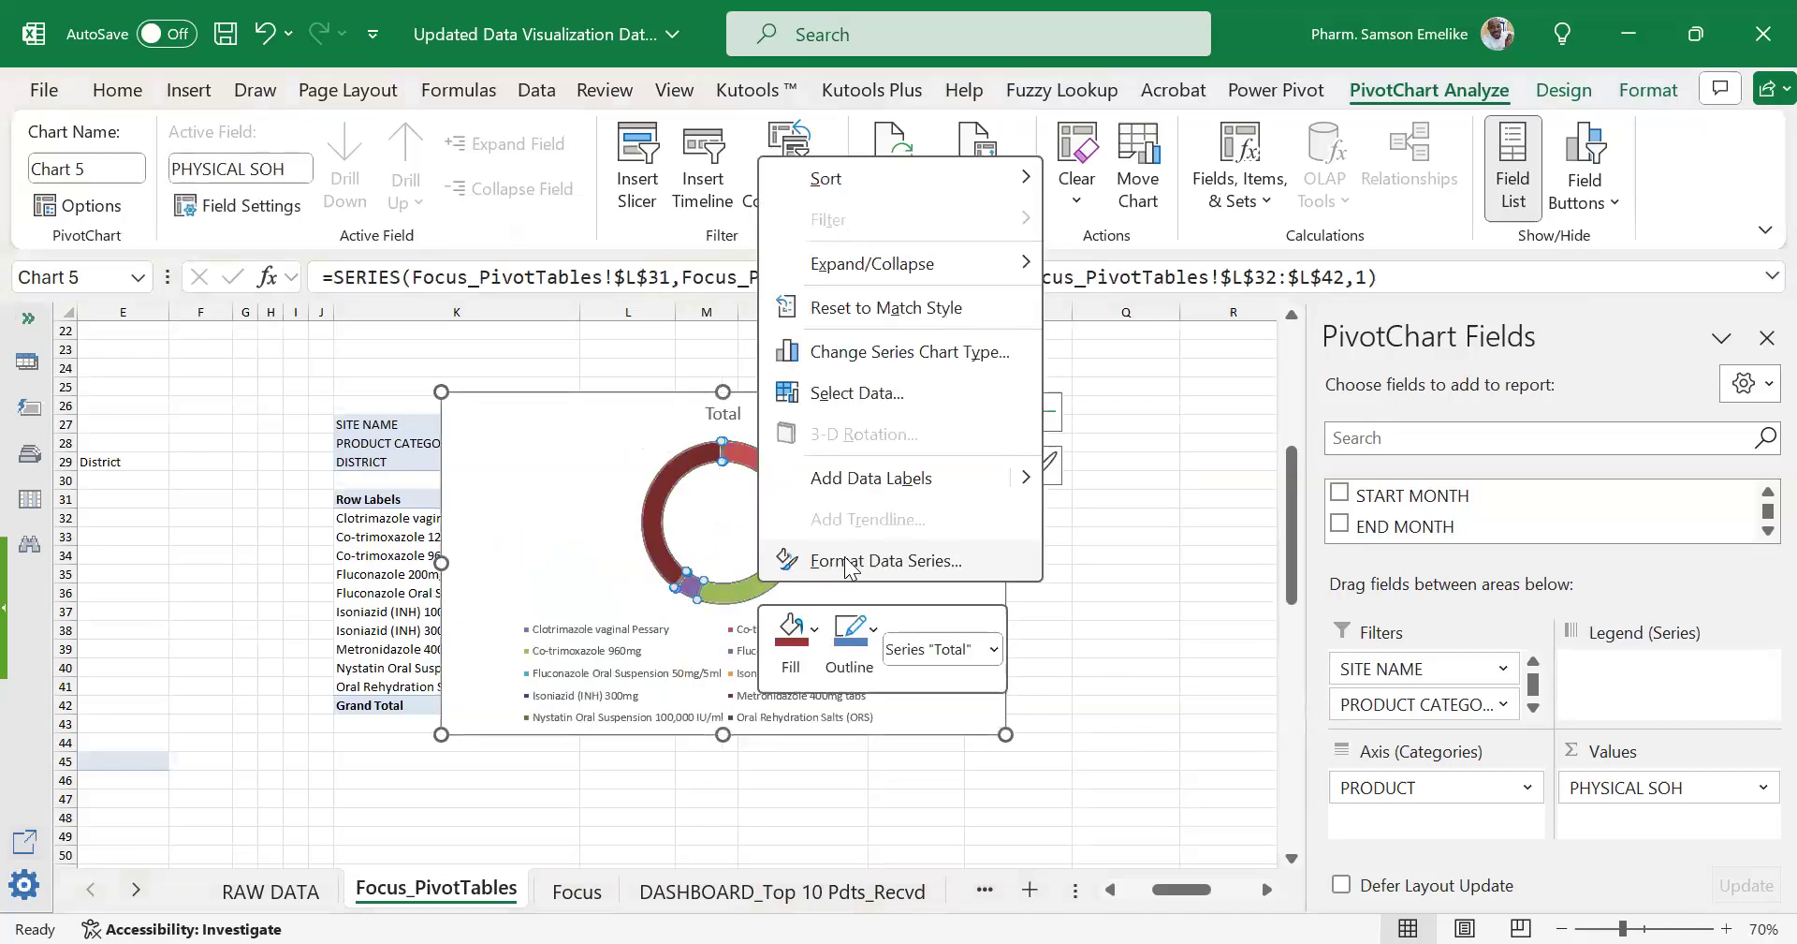
key(Return)
drag(182, 695, 164, 699)
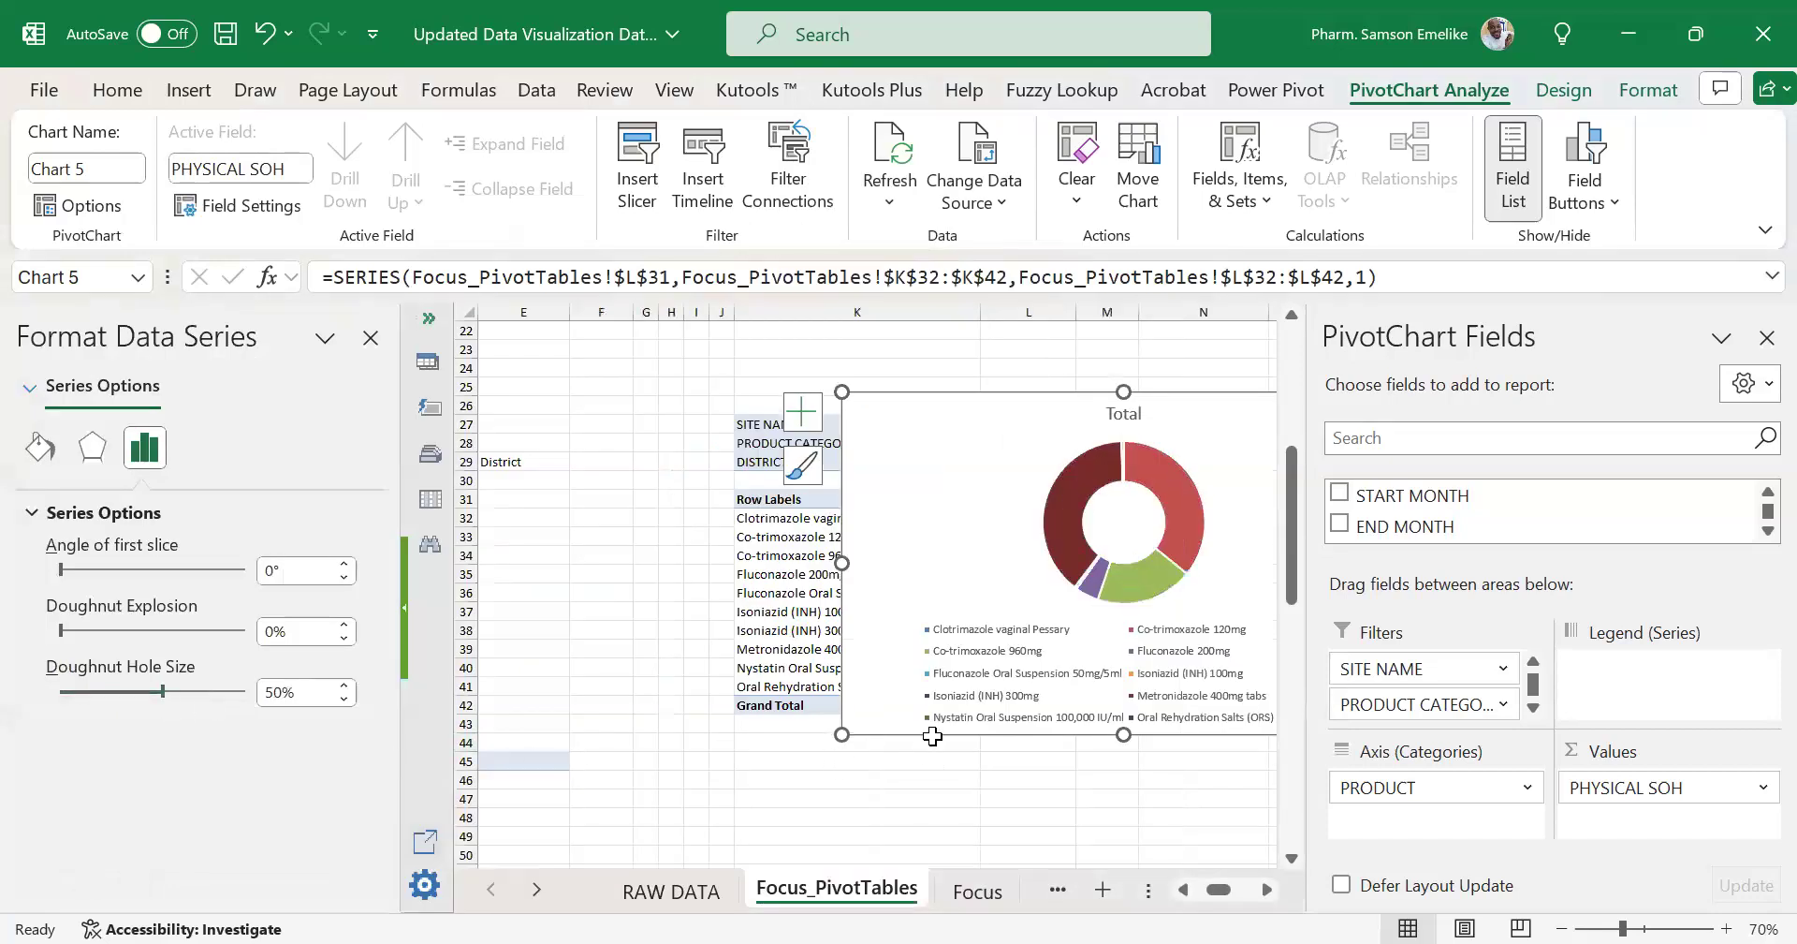
Move the PHYSICAL SOH doughnut chart to dashboard_2, below the pie chart, and close the formatting pane.
key(ctrl+x)
click(537, 888)
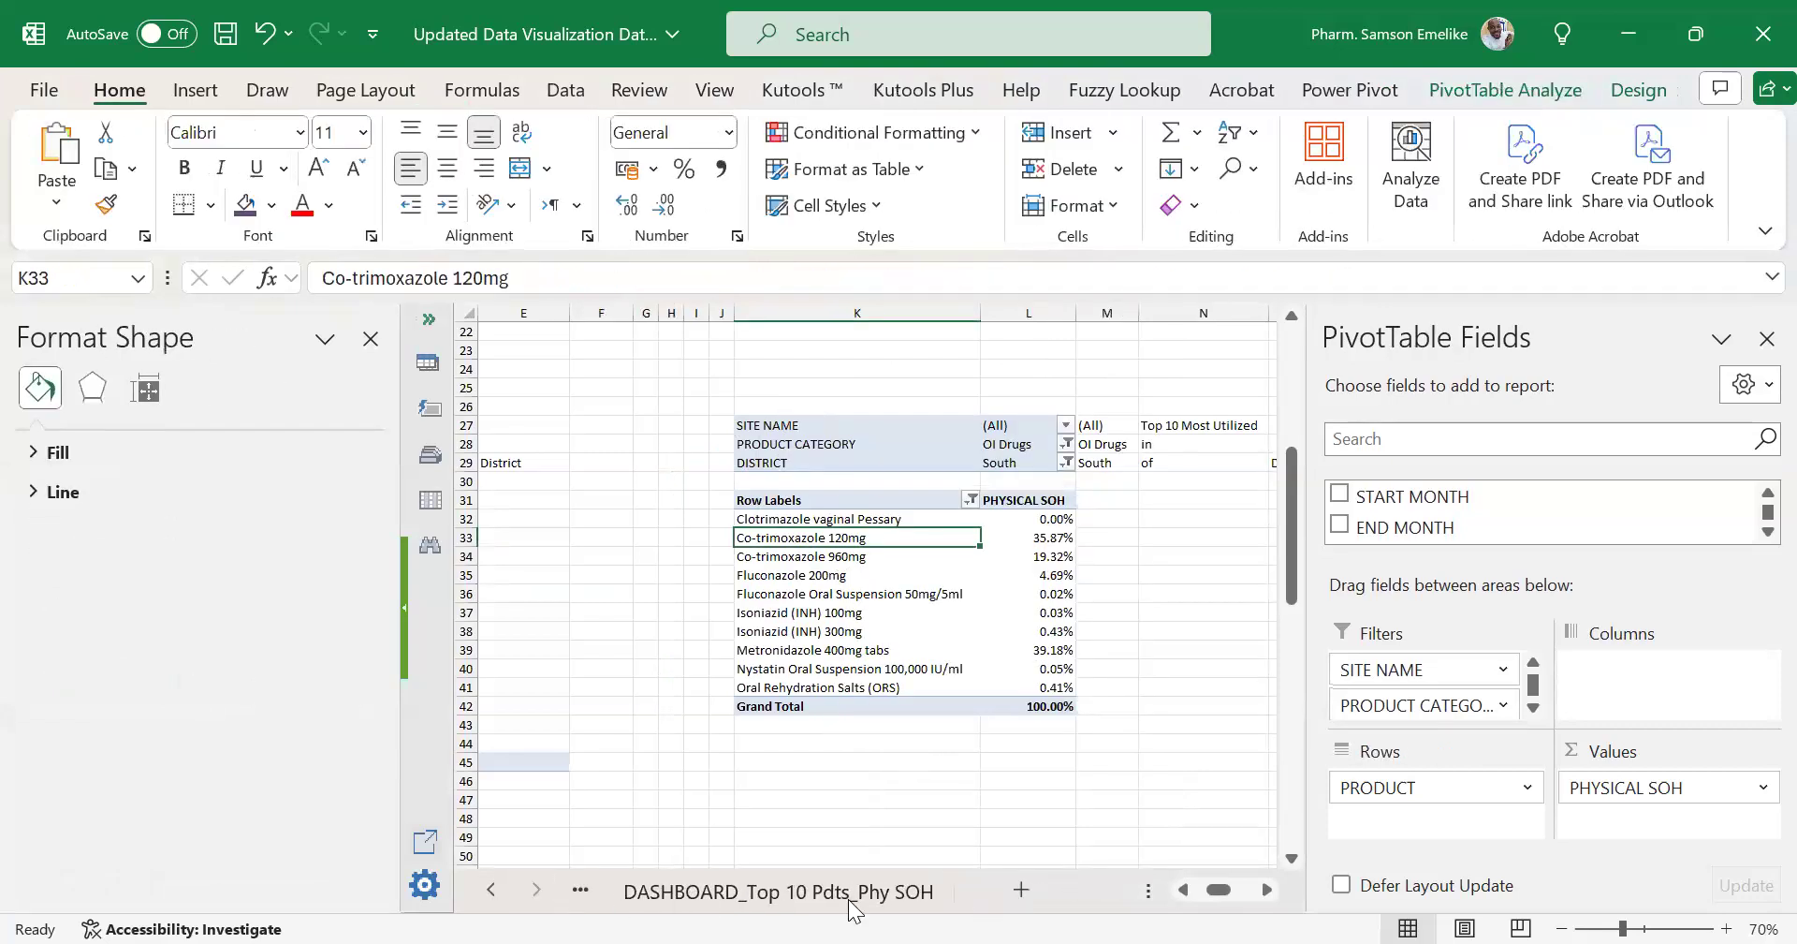
click(491, 889)
click(672, 891)
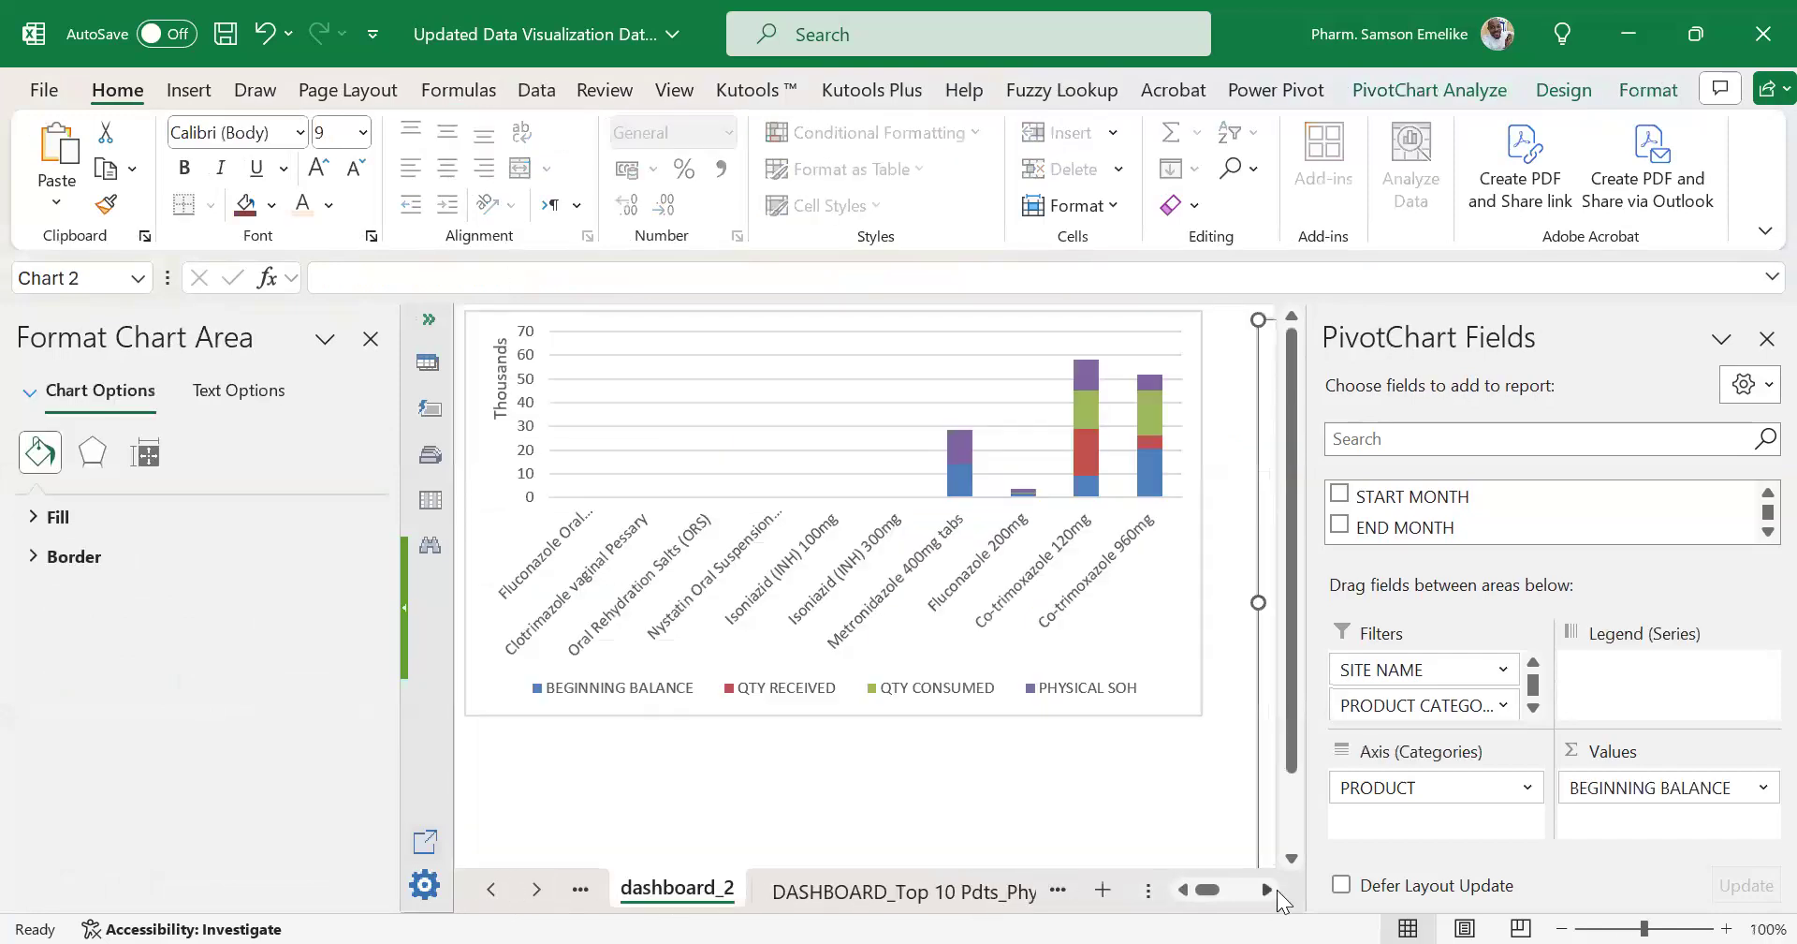
click(1266, 888)
scroll(641, 595, down, 5)
scroll(641, 595, right, 4)
click(624, 592)
click(688, 614)
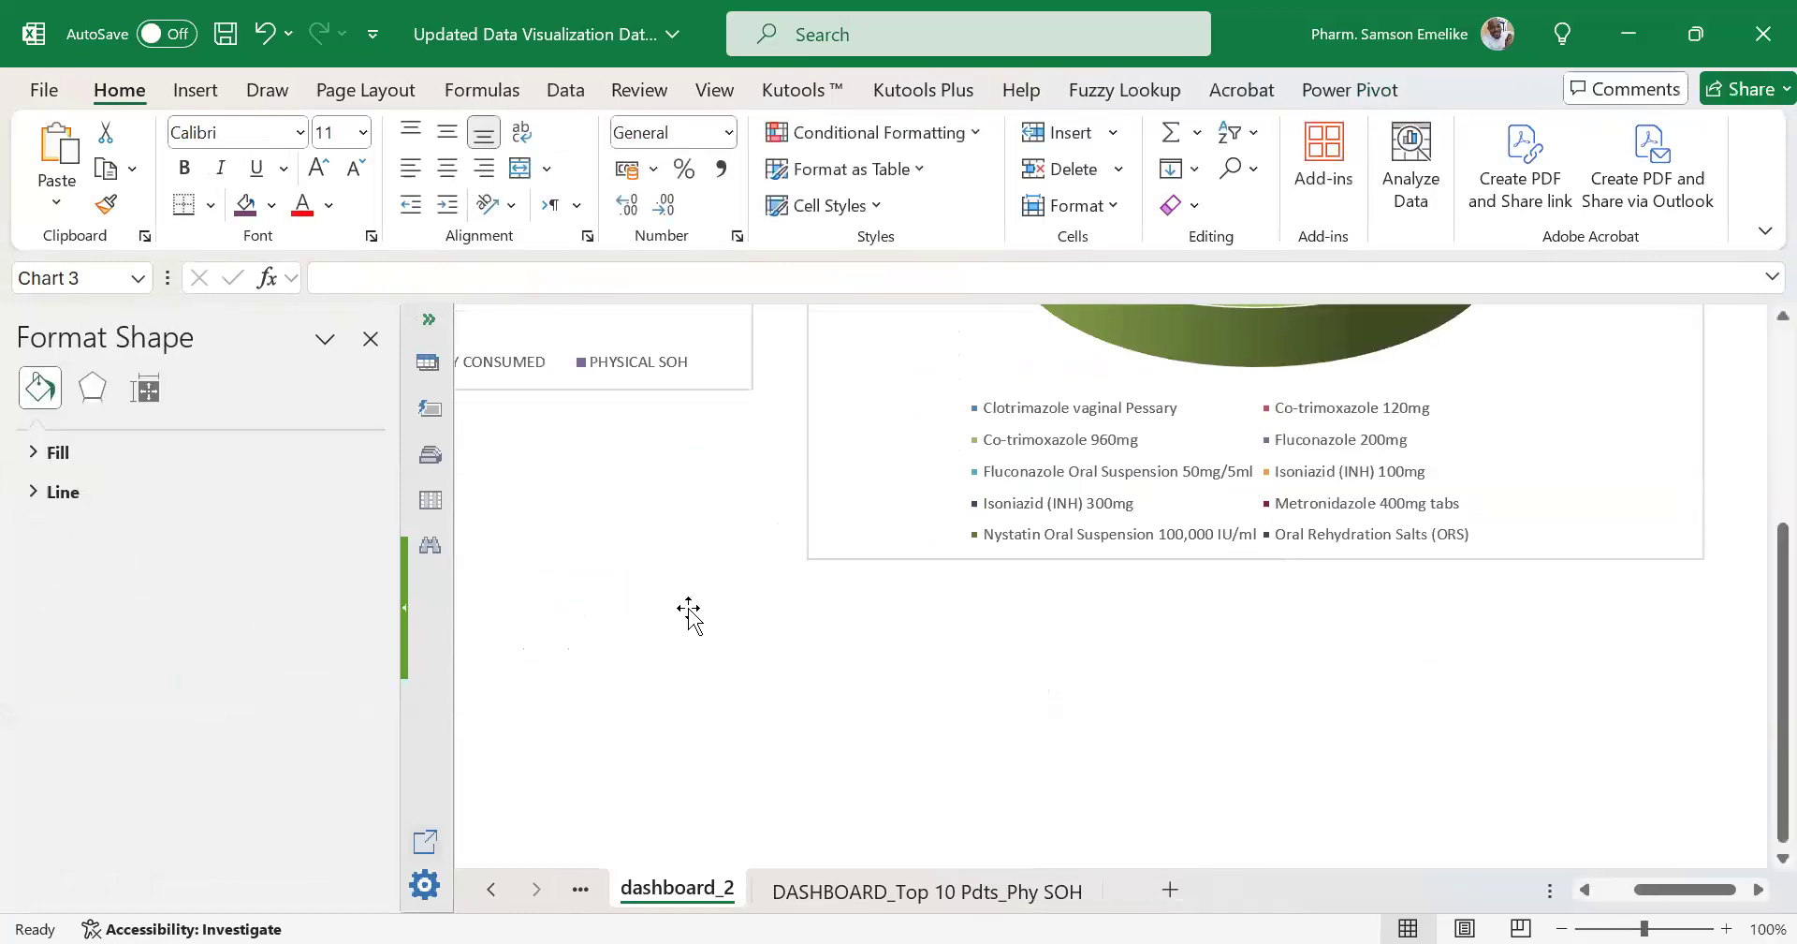
click(372, 341)
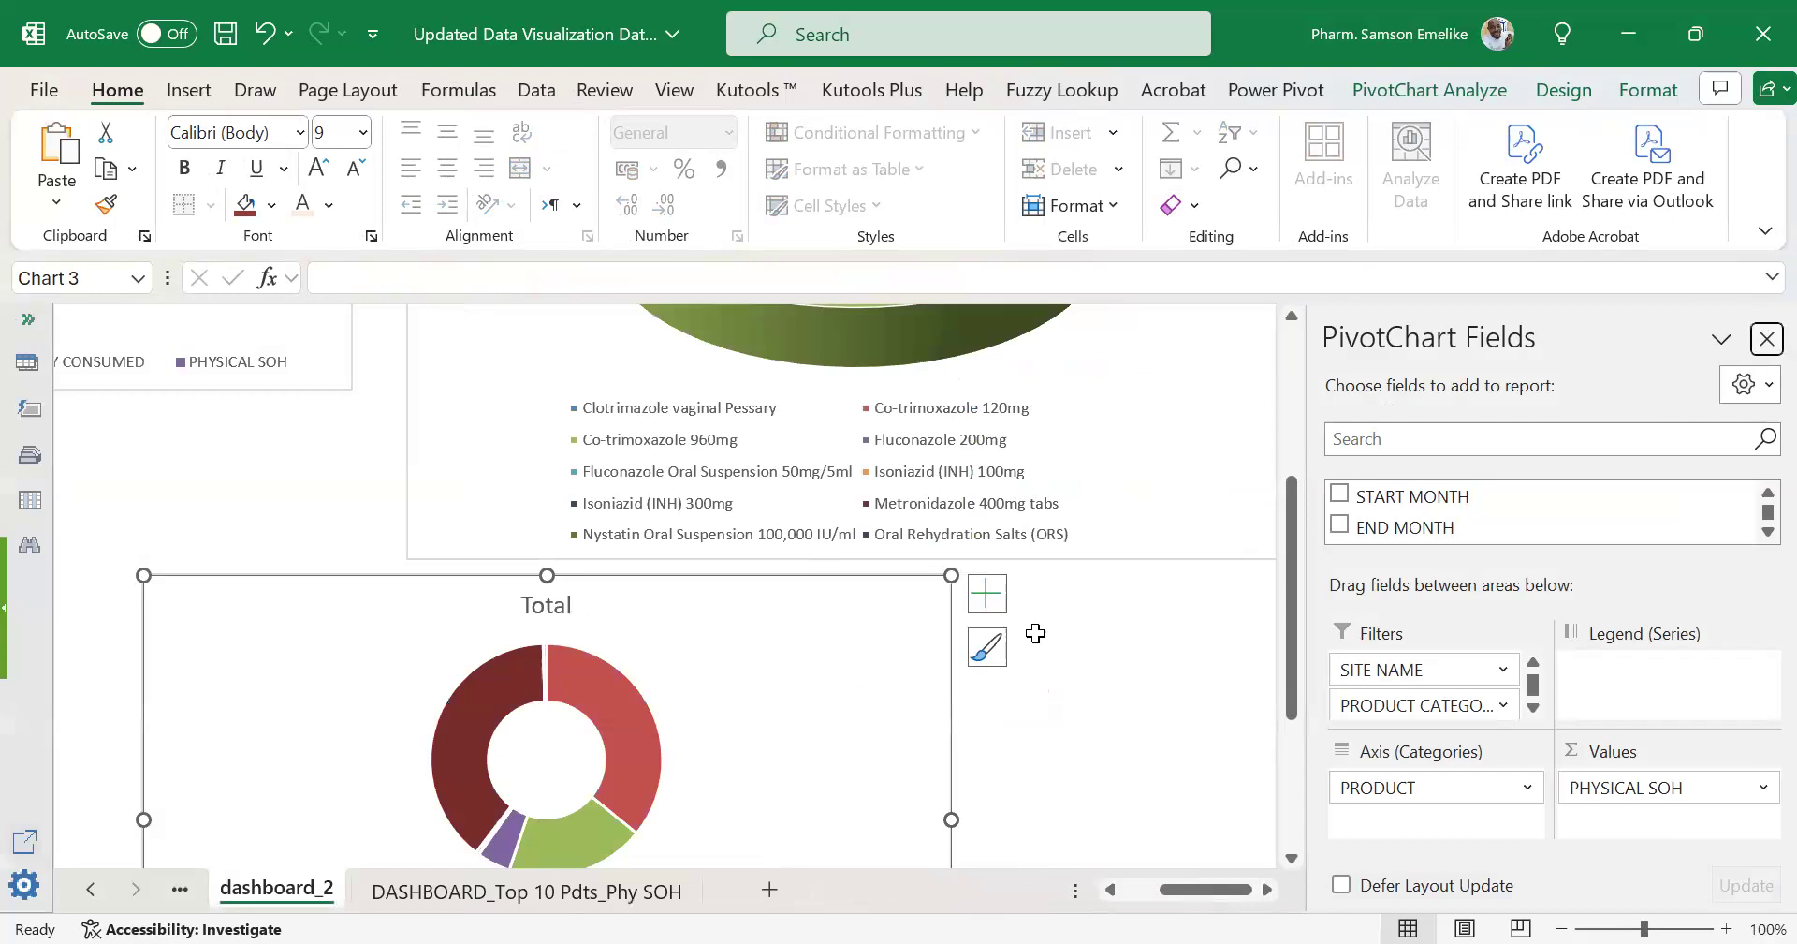
Select the pie and doughnut charts on dashboard_2 together and set their height to 6 cm.
key(ctrl+v)
scroll(1052, 586, down, 2)
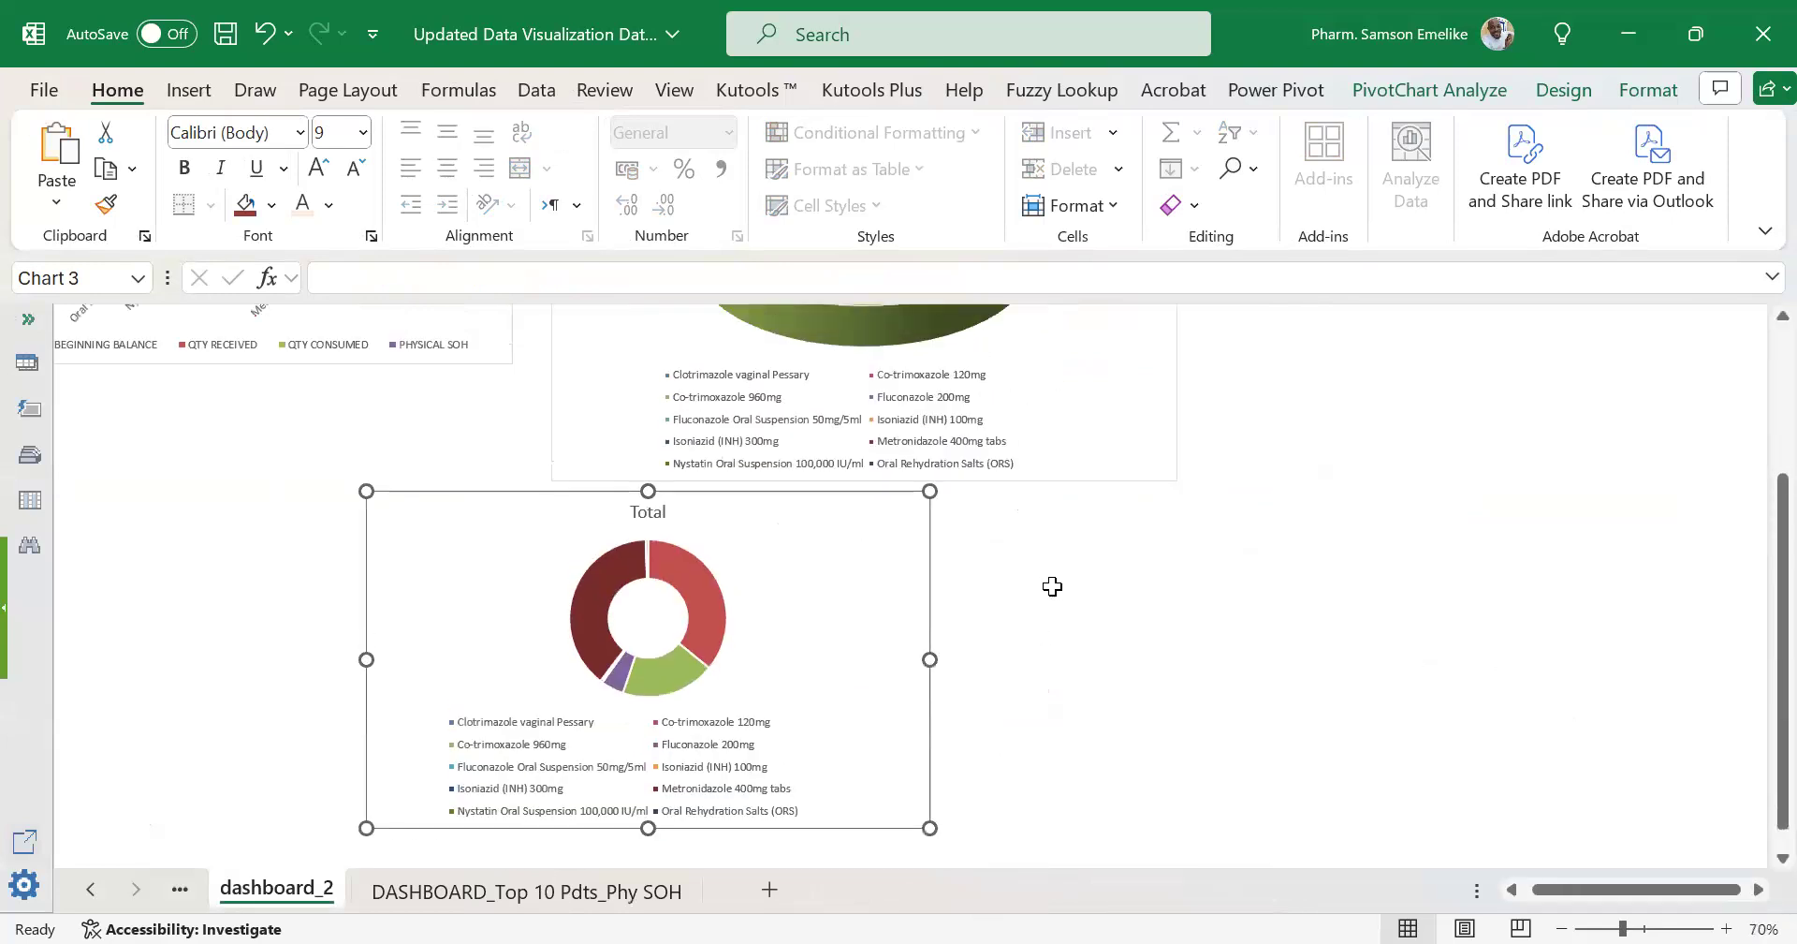
scroll(1076, 580, down, 3)
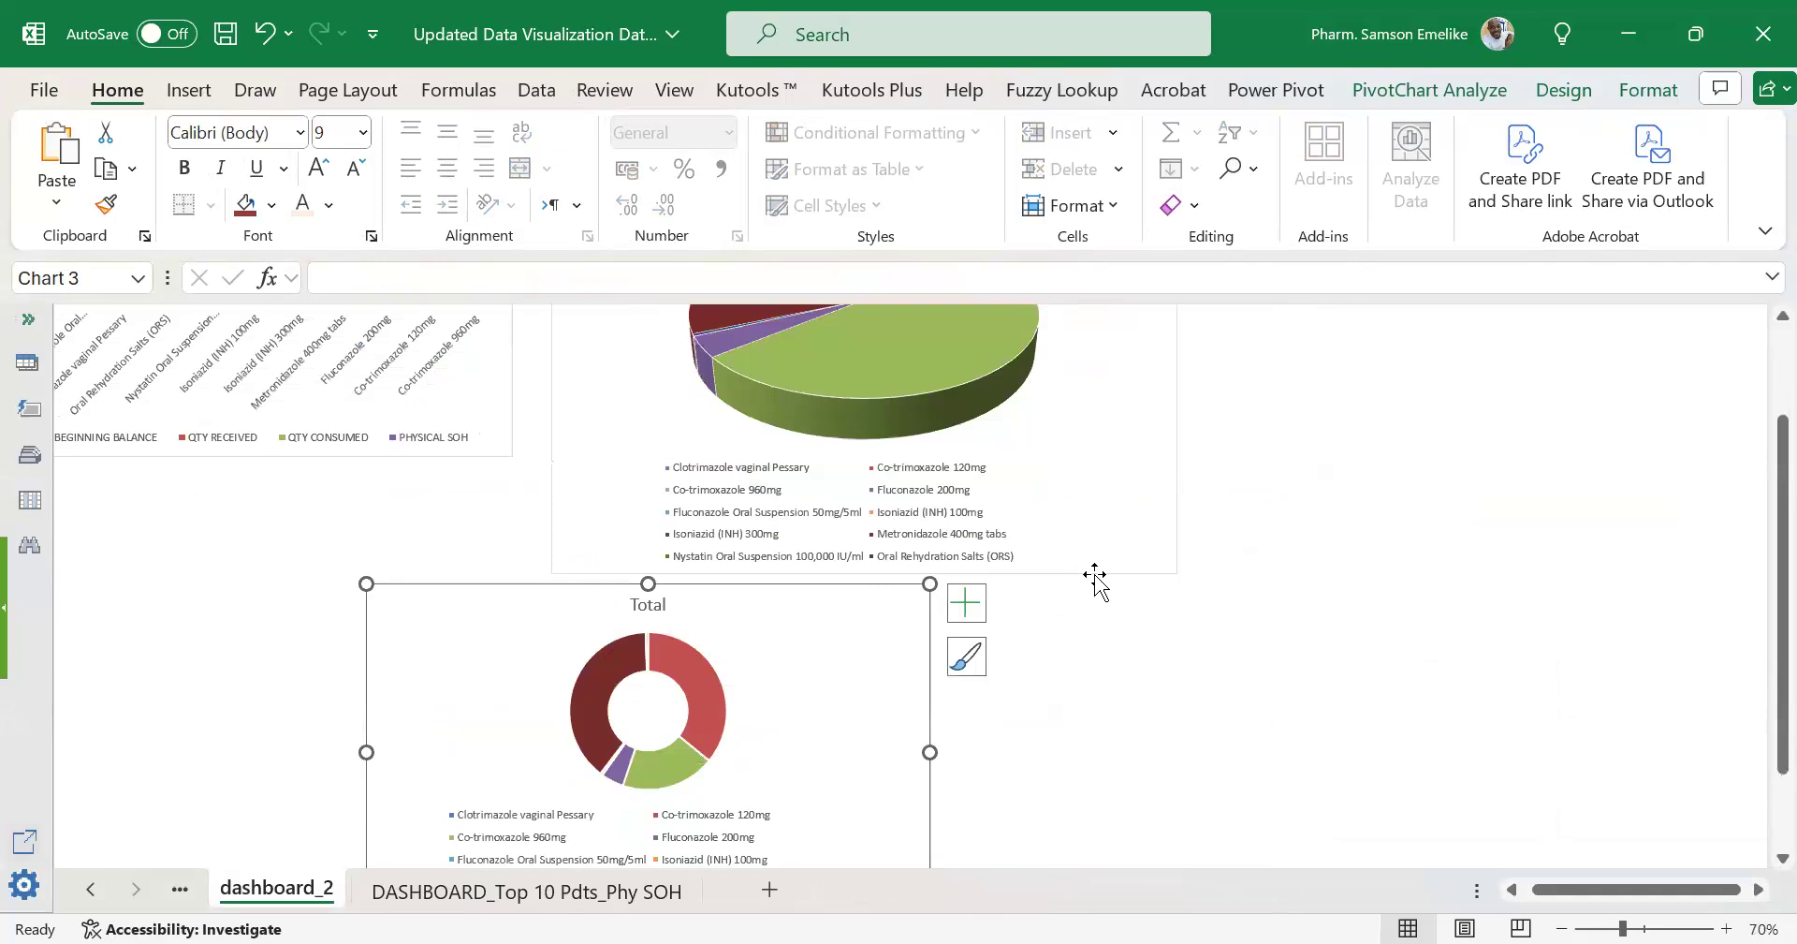
ctrl+click(1088, 569)
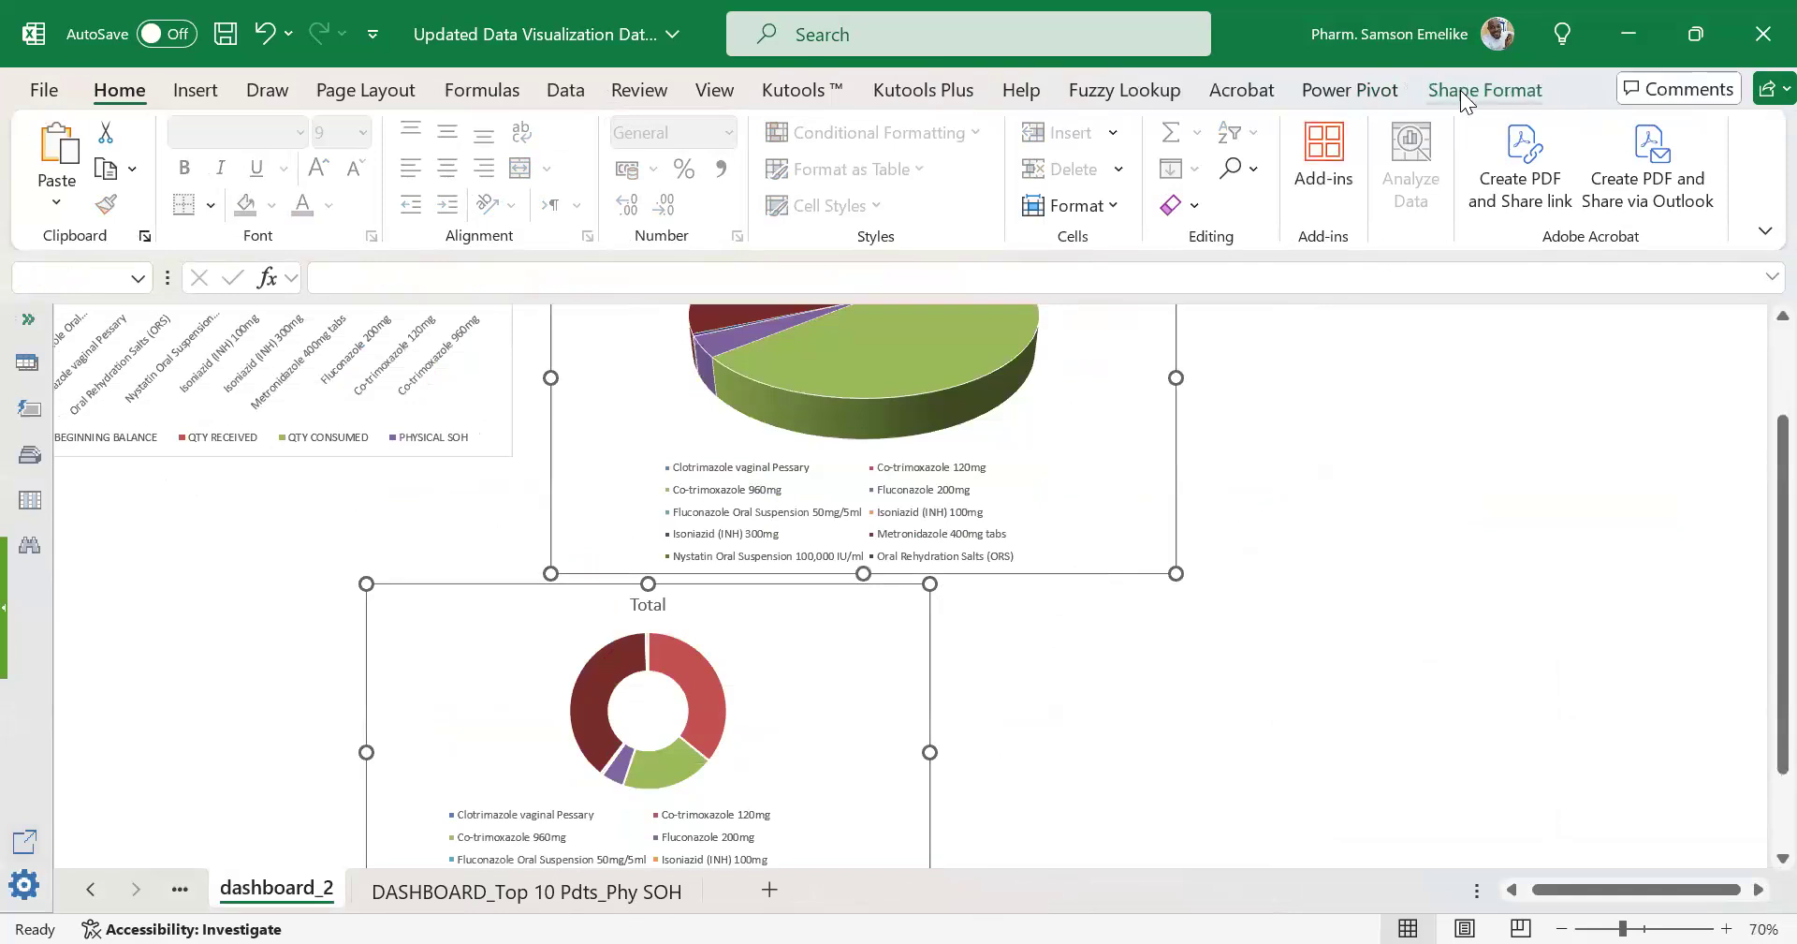
click(1460, 90)
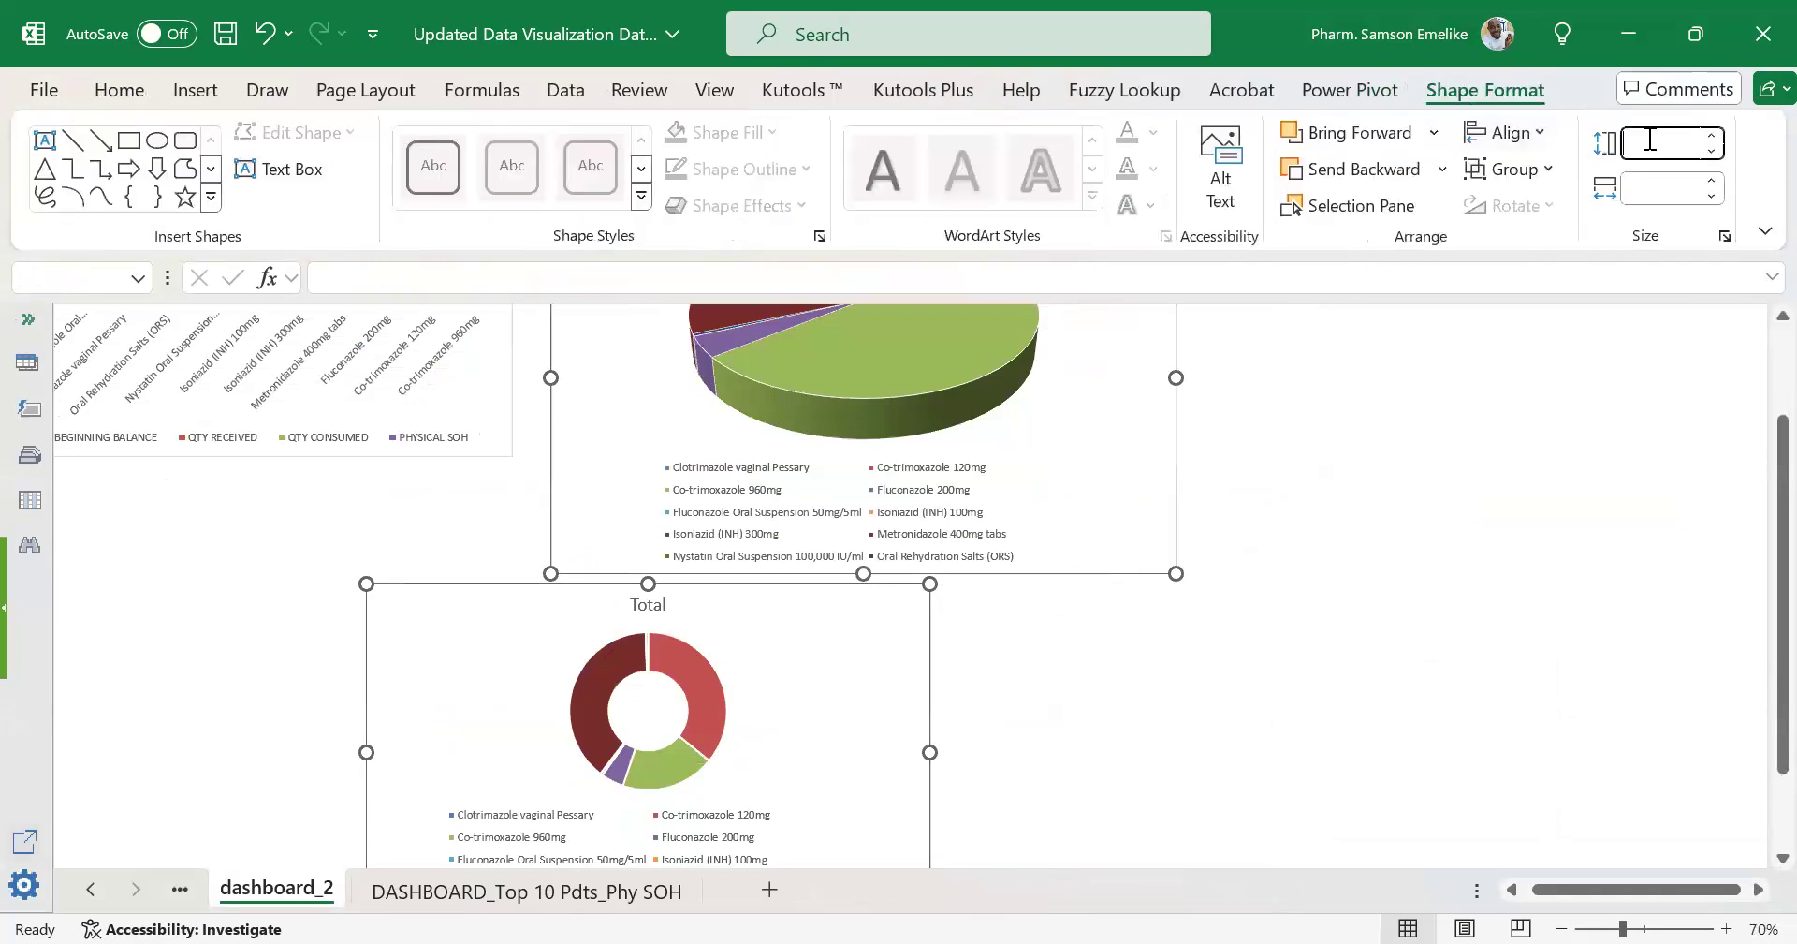
key(Tab)
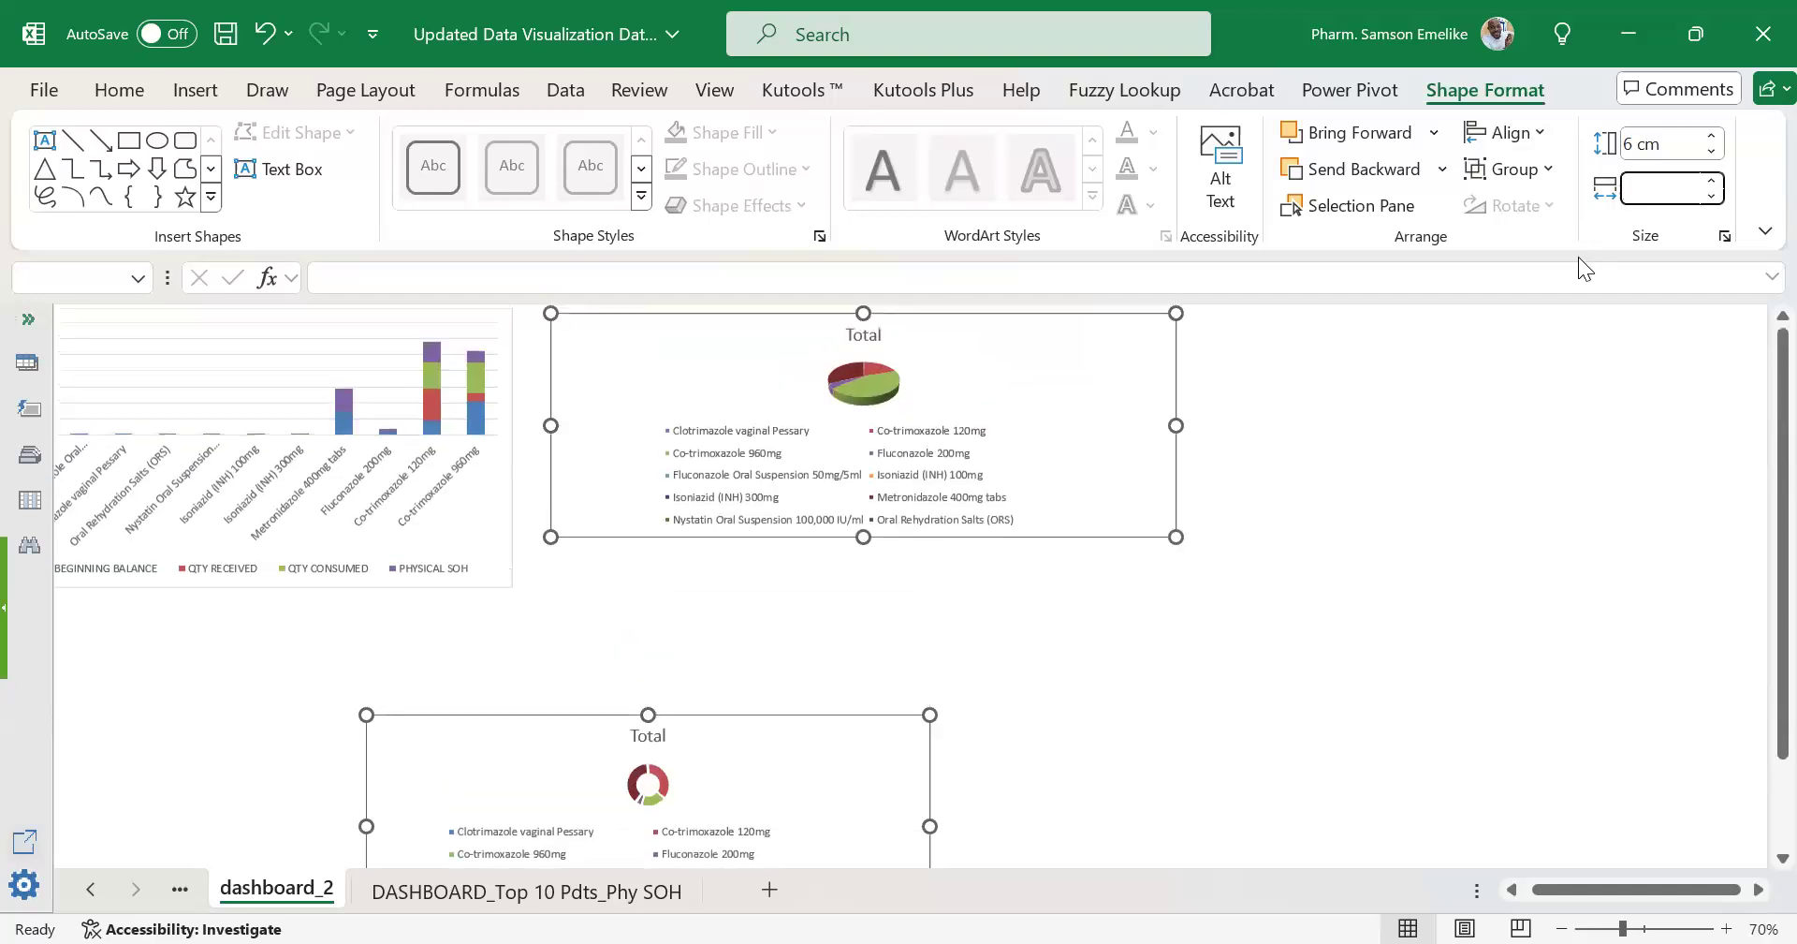
Set both the height and the width of the selected pie and doughnut charts to 10 cm.
click(1679, 143)
text(10)
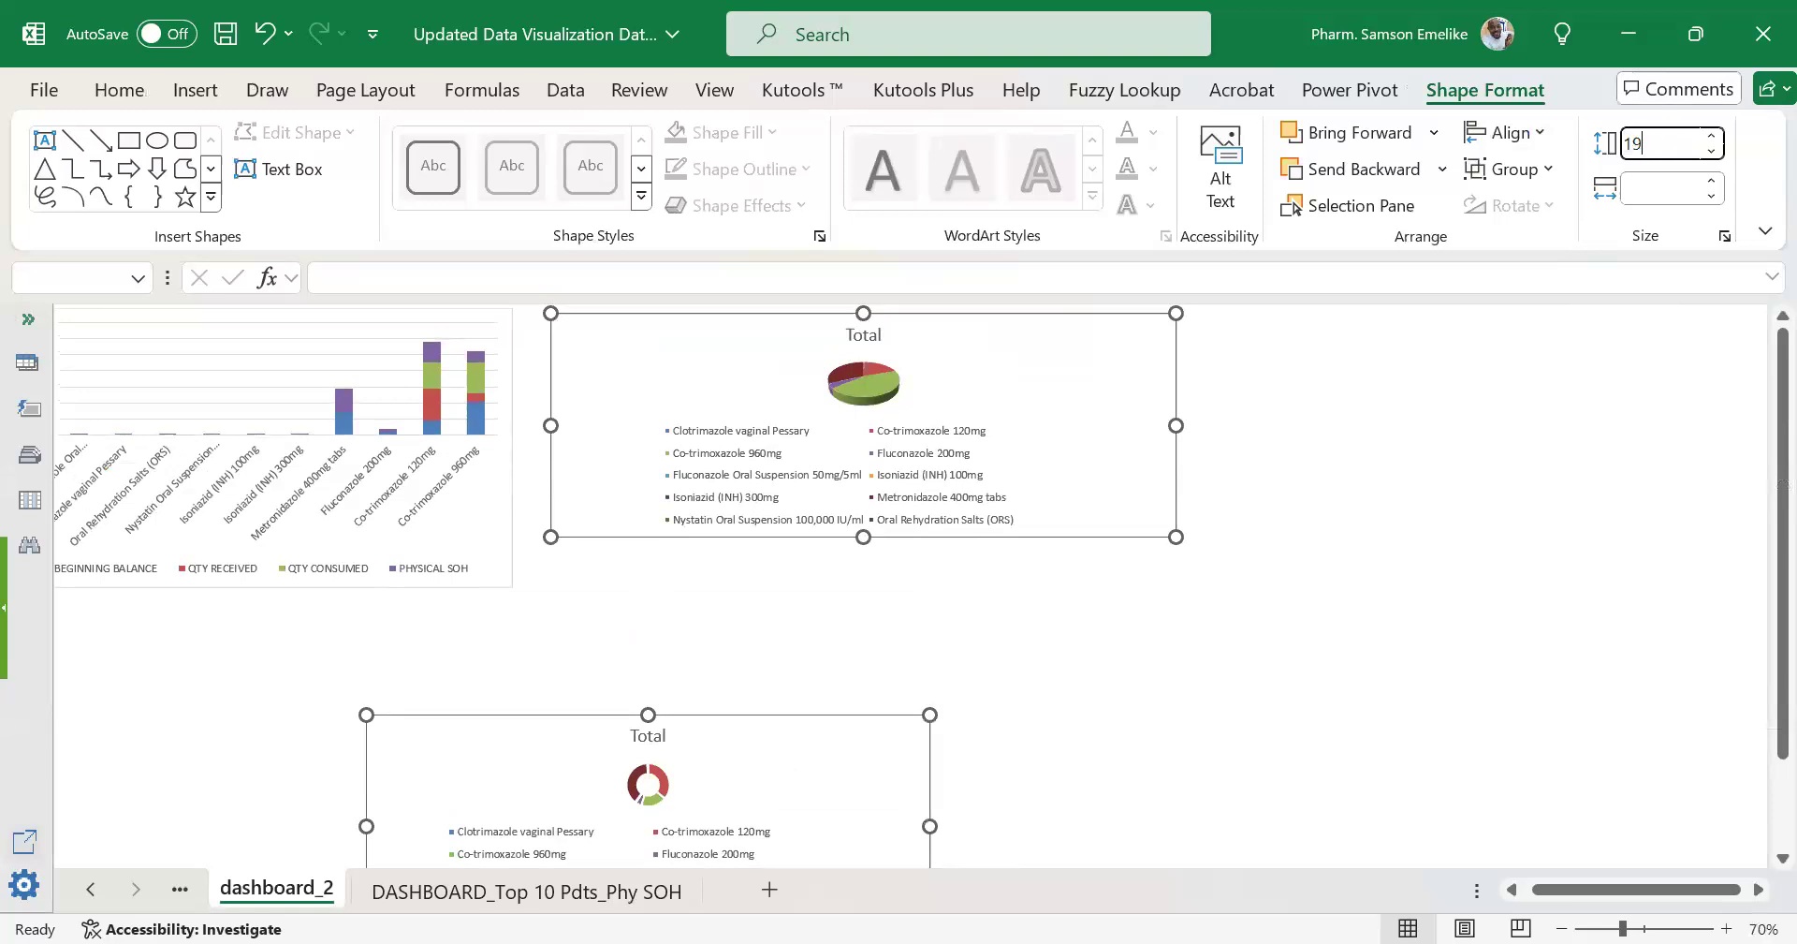
key(Return)
click(1655, 190)
key(Return)
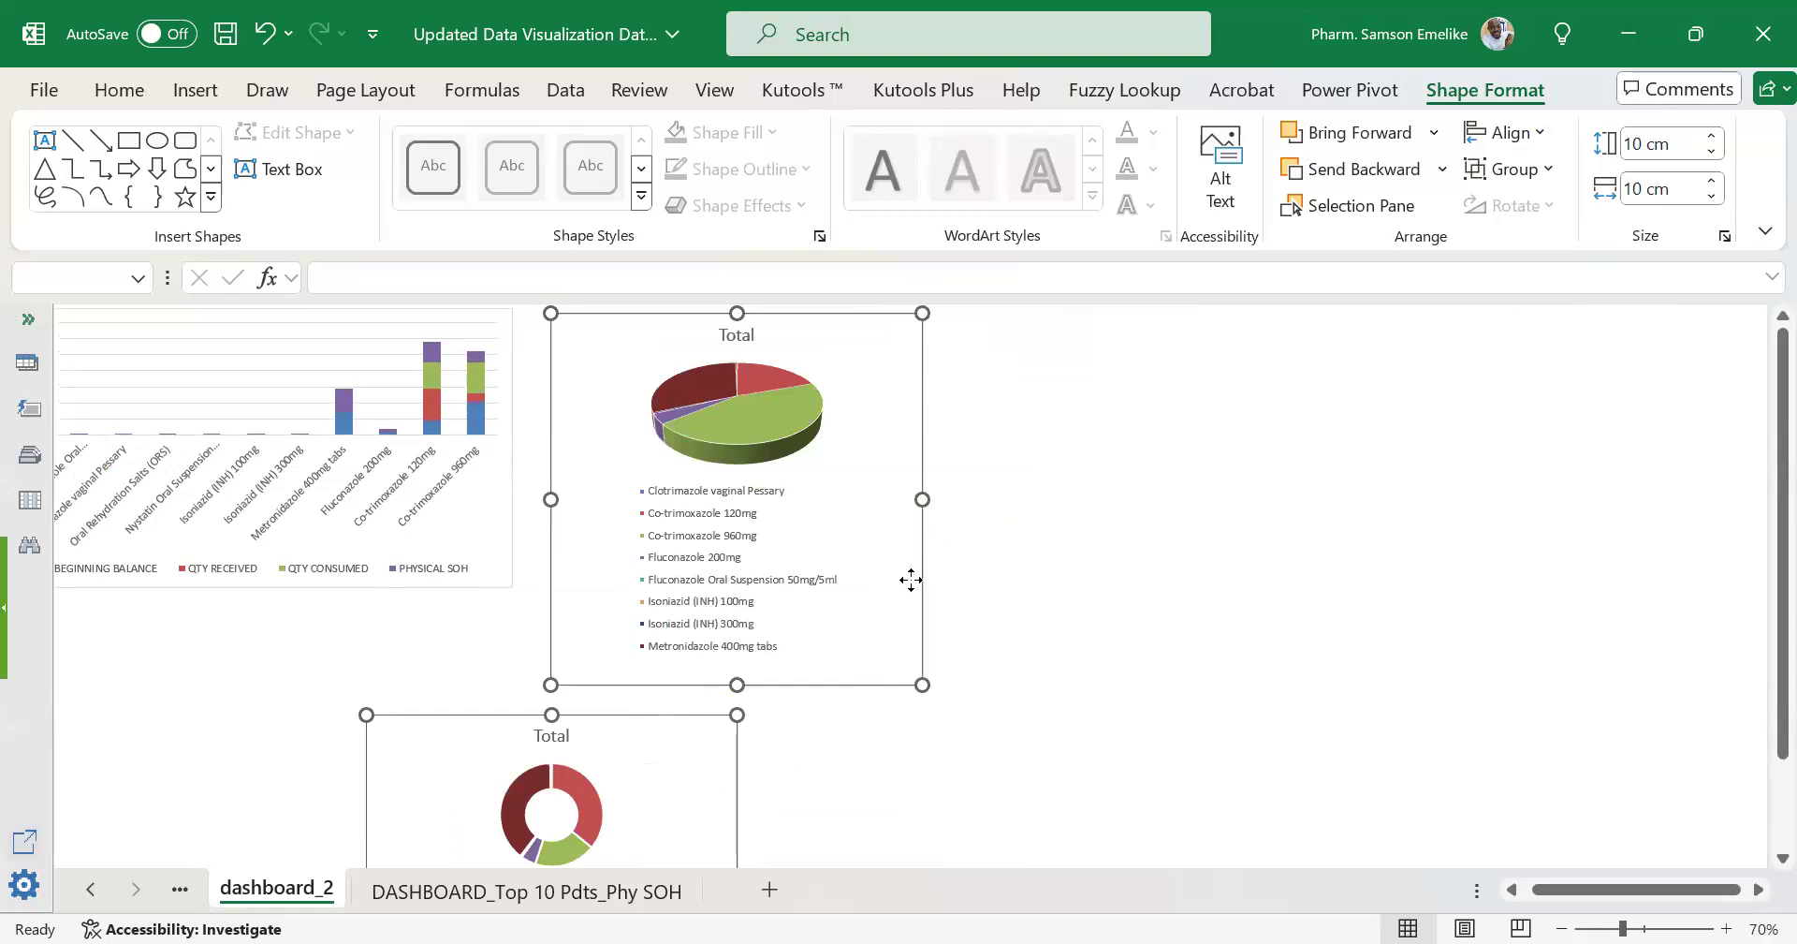
Widen the pie and doughnut charts together to about 20.44 cm, then deselect them.
scroll(774, 581, down, 5)
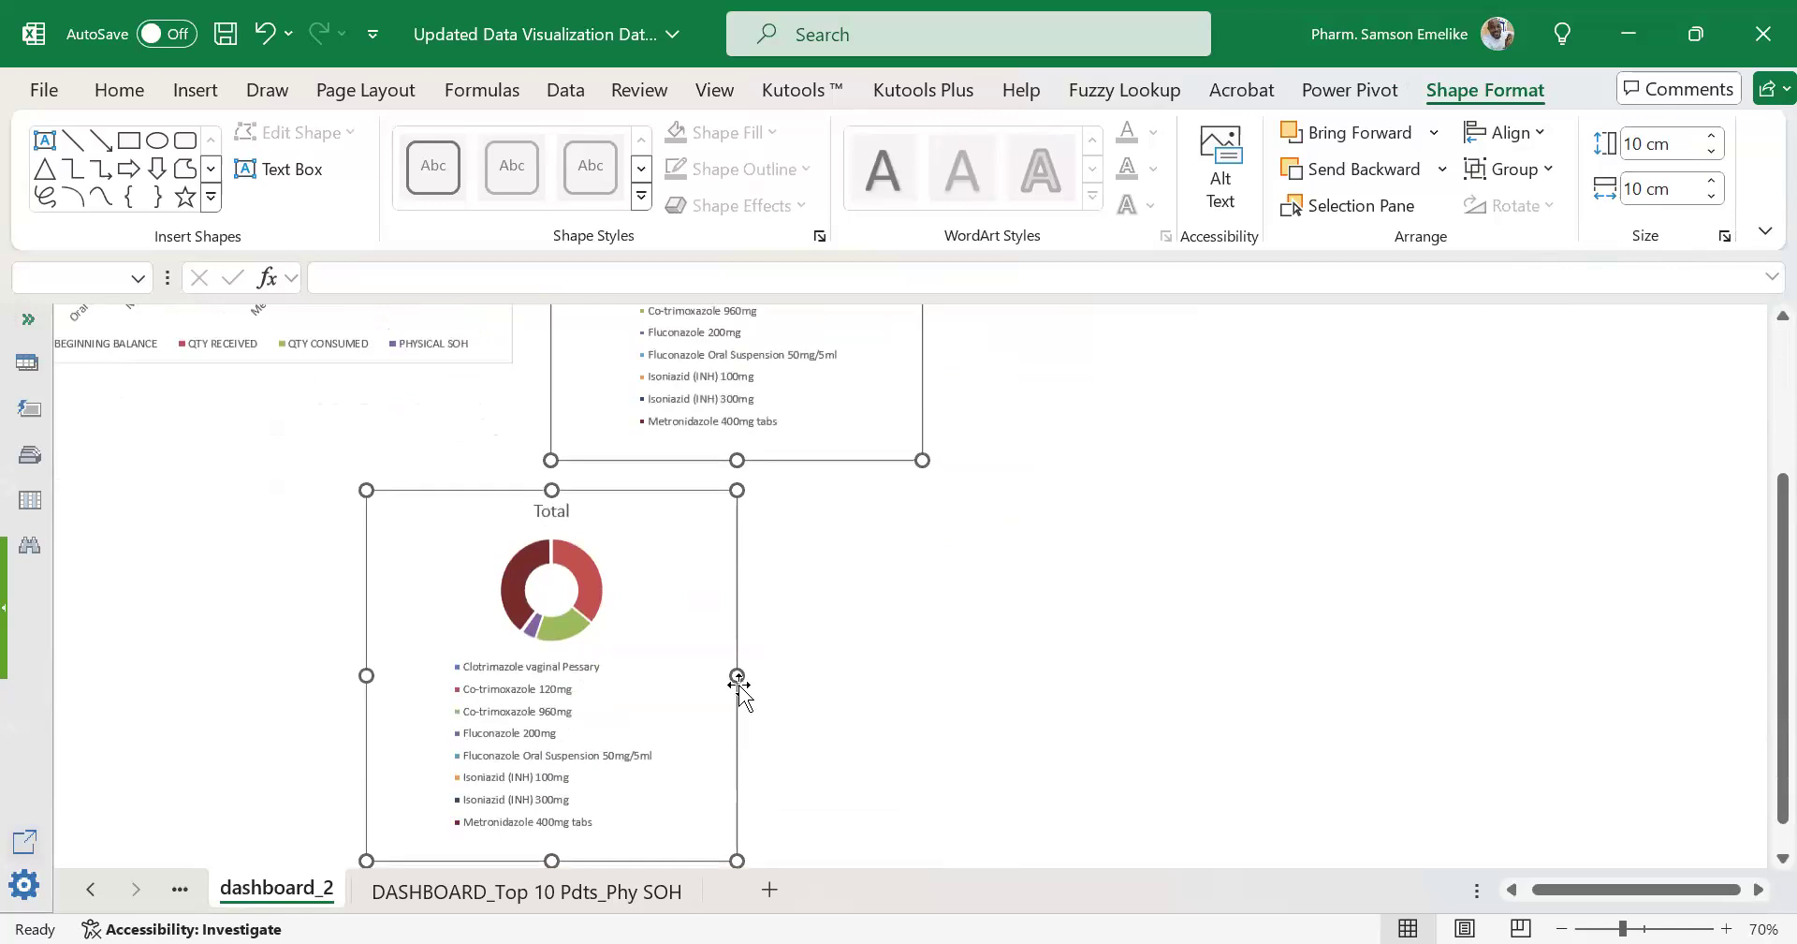
drag(939, 654, 938, 655)
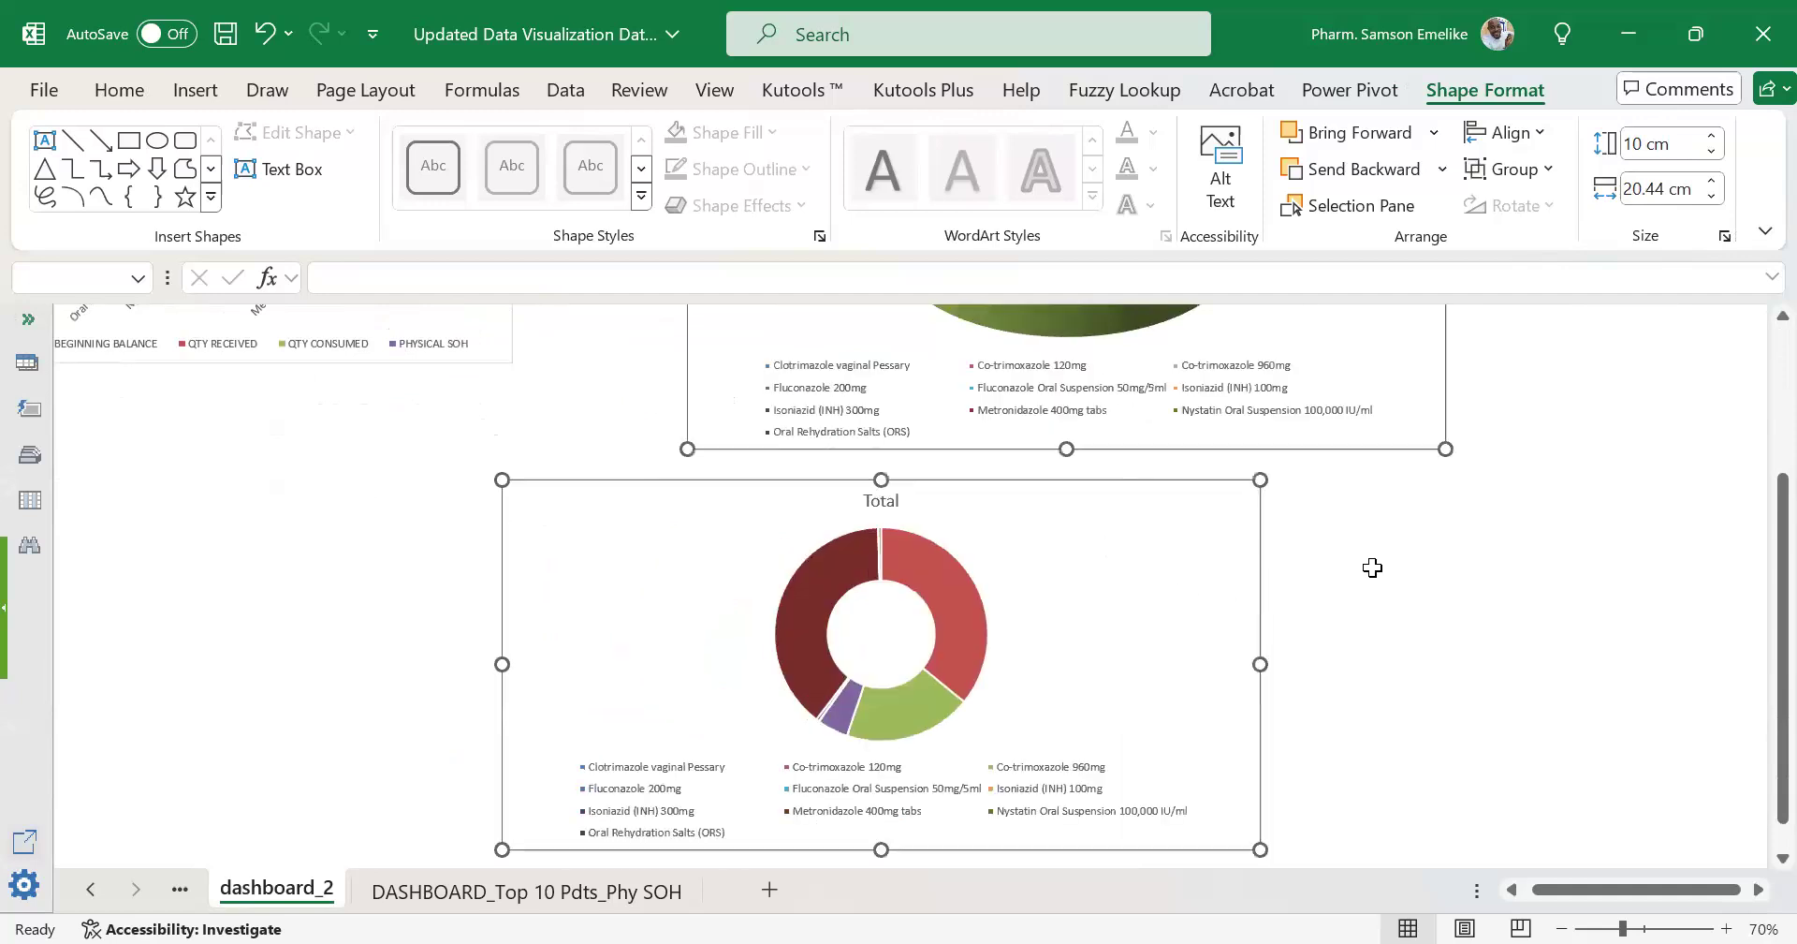
scroll(1365, 568, up, 3)
click(1421, 614)
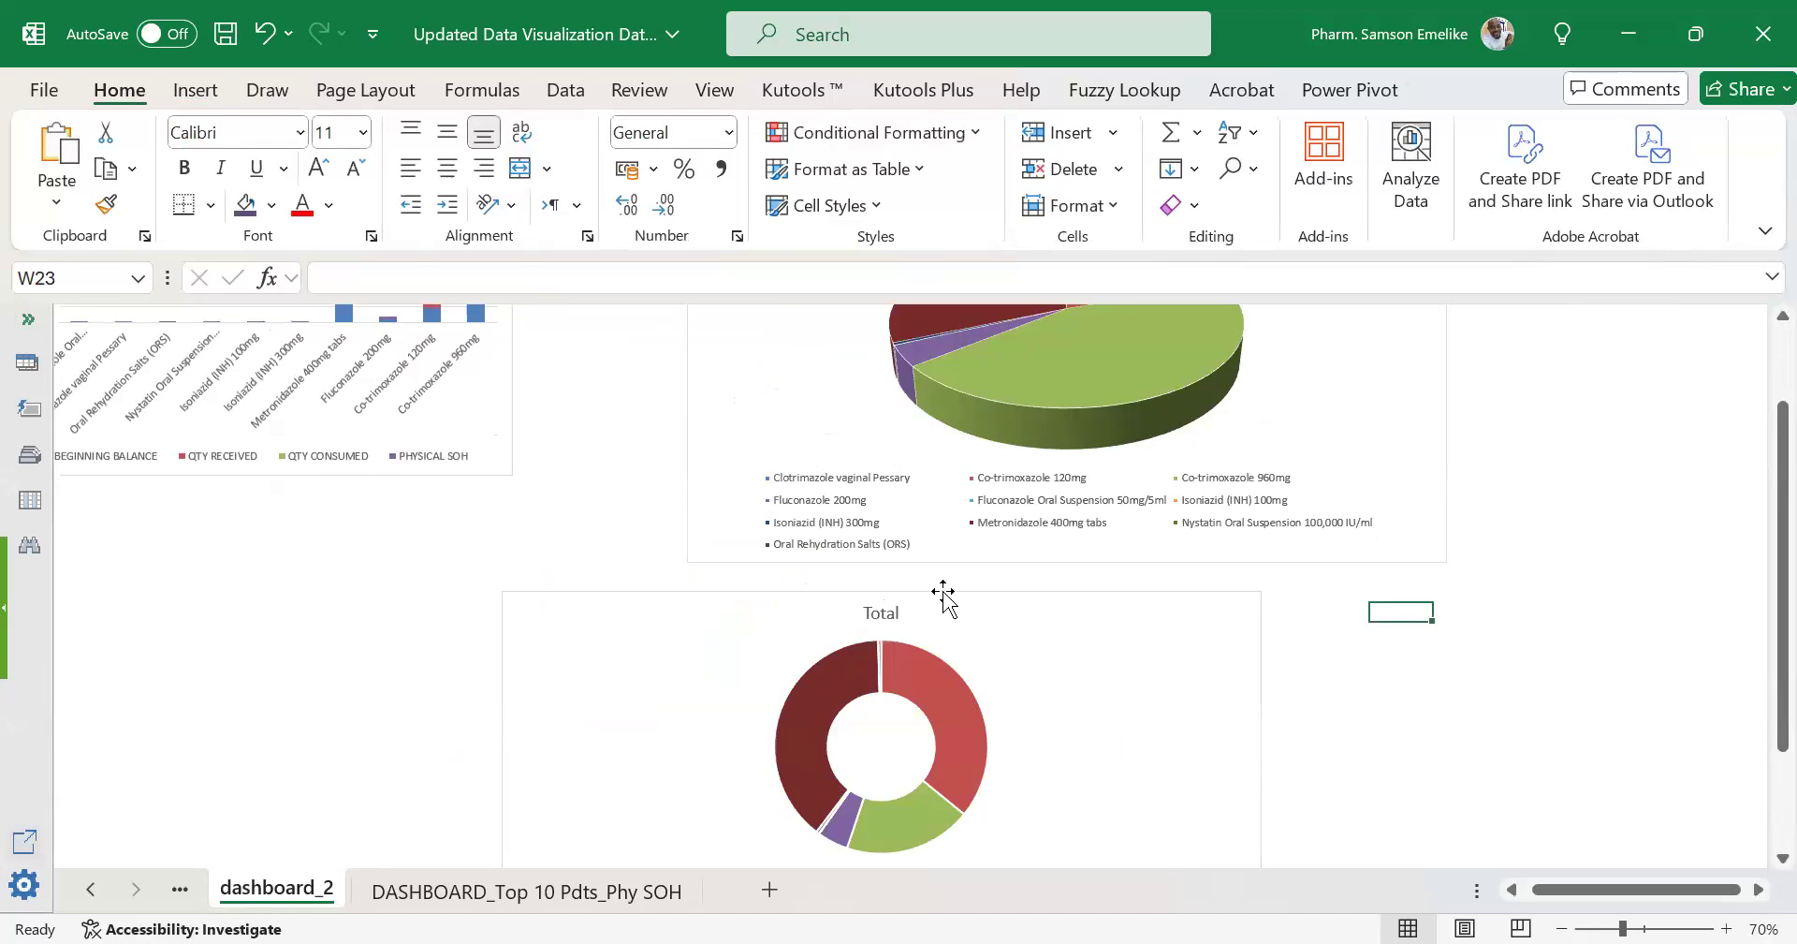
Reselect the pie and doughnut charts together to check their shared height and width, then deselect them.
click(690, 417)
ctrl+click(603, 601)
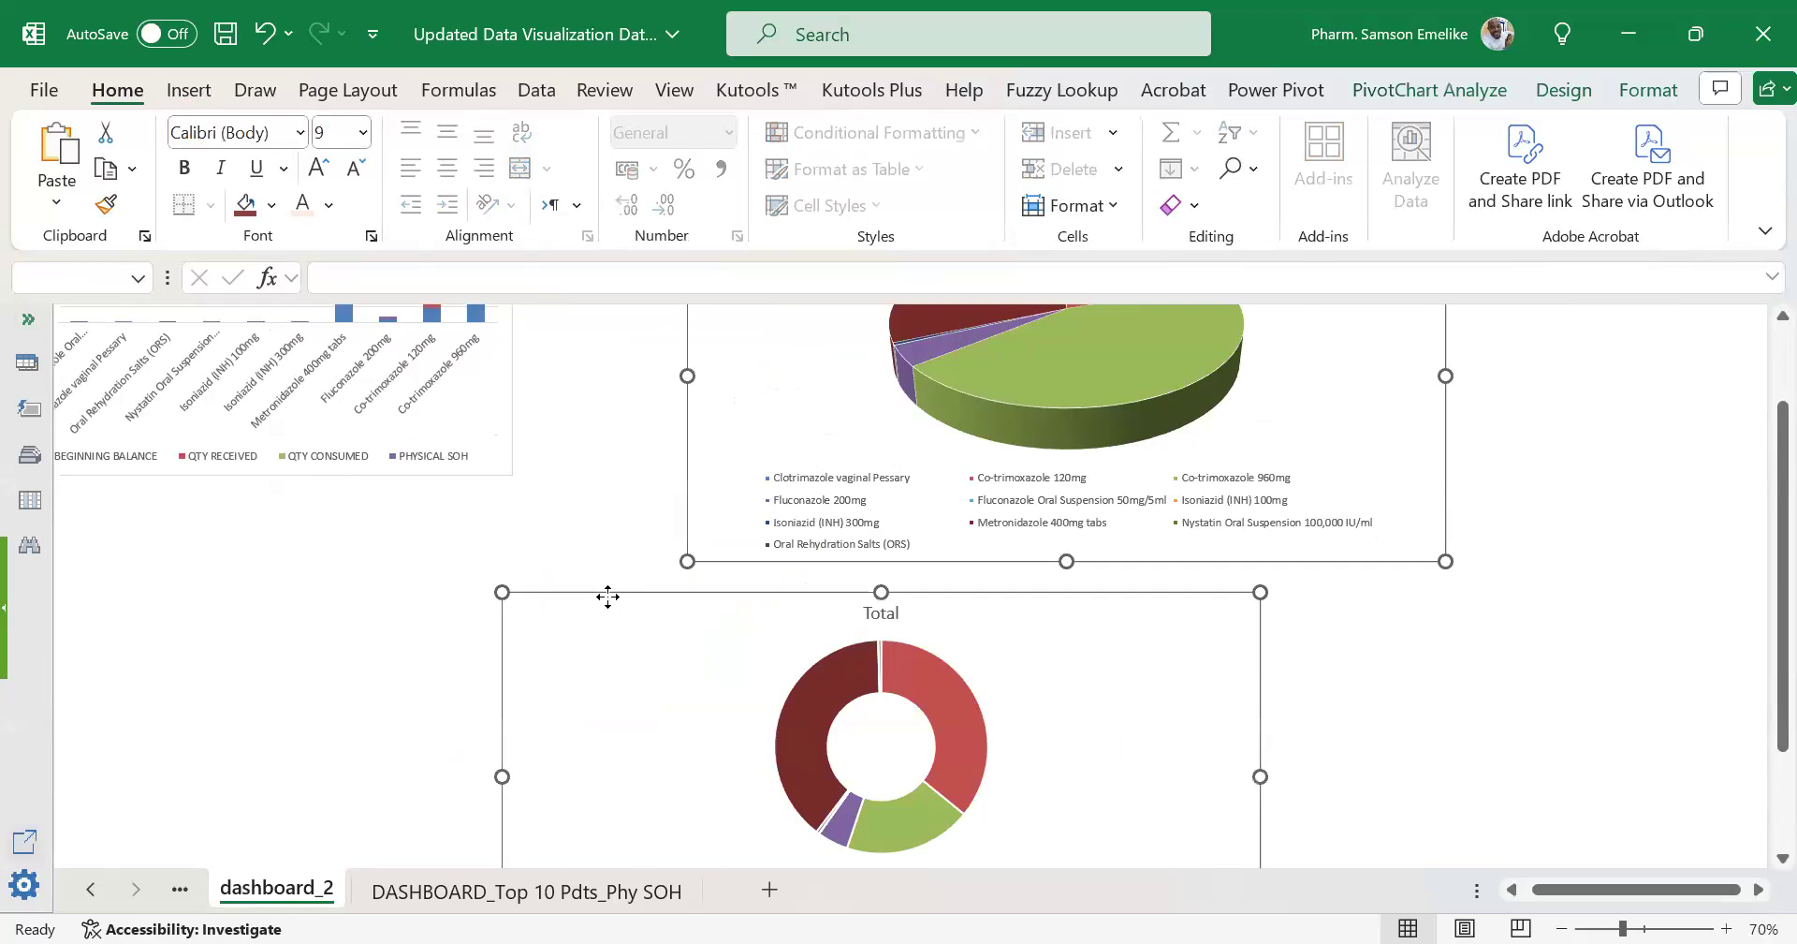
click(1488, 90)
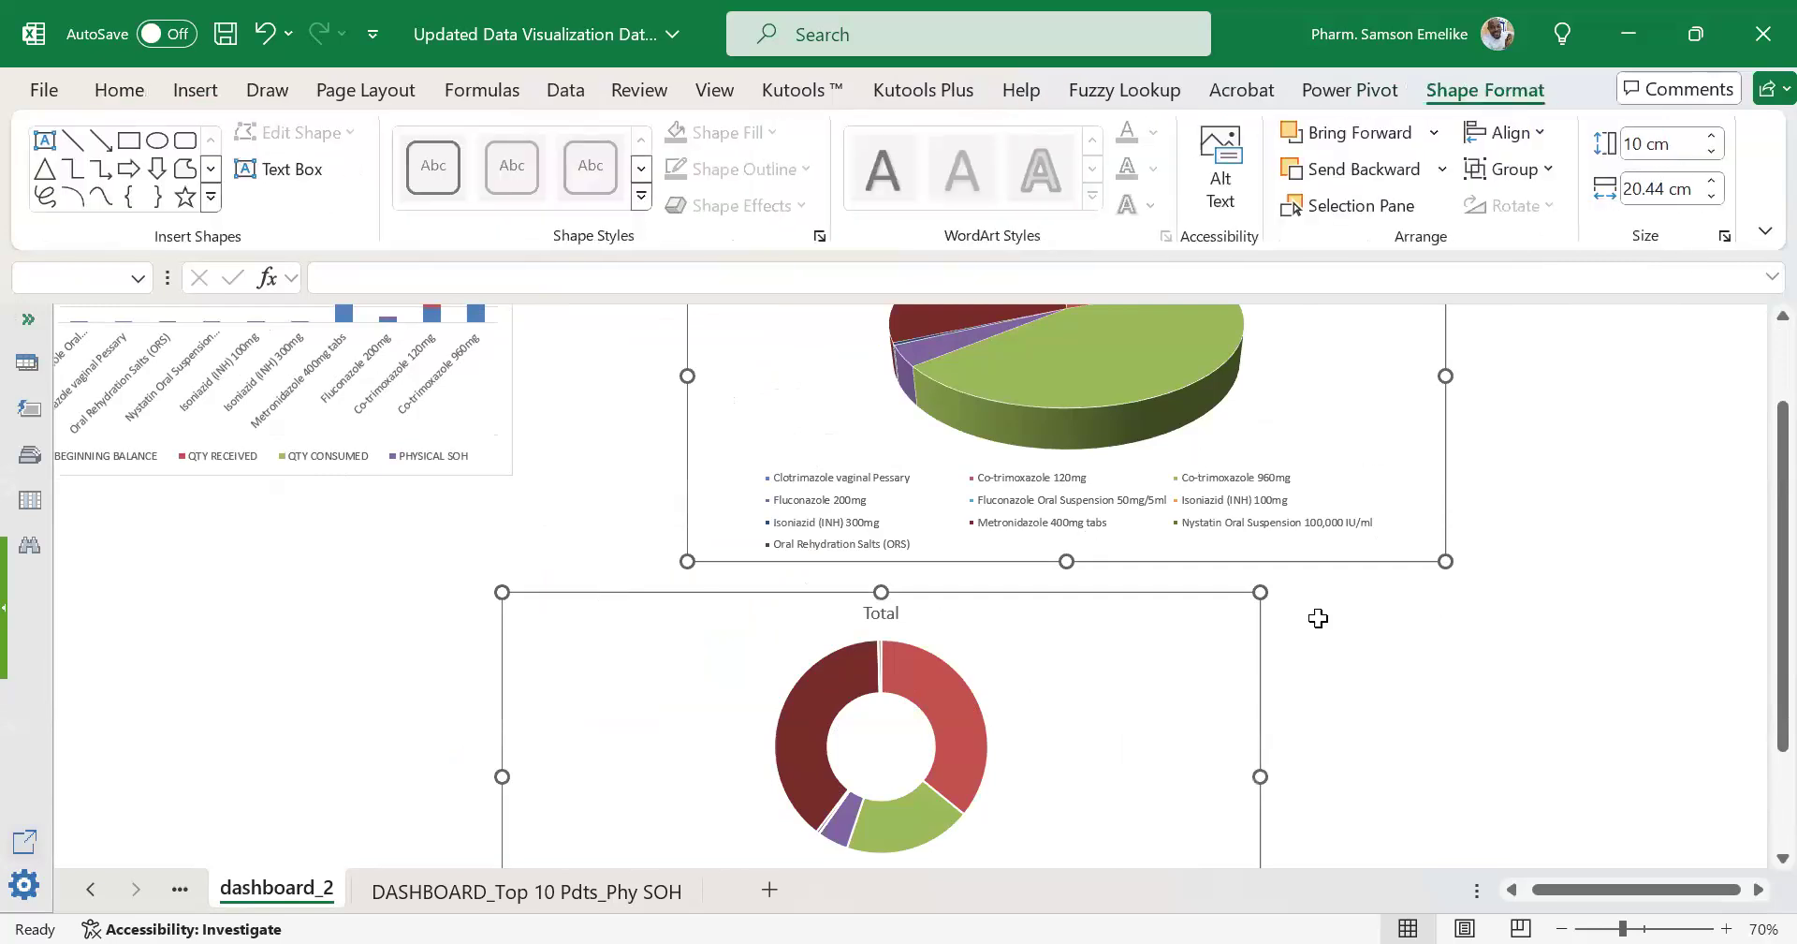
click(413, 603)
Spread out the dashboard_2 charts: pie chart far off in empty space, doughnut chart beside the column chart, column chart slightly lower.
ctrl+scroll(438, 534, down, 3)
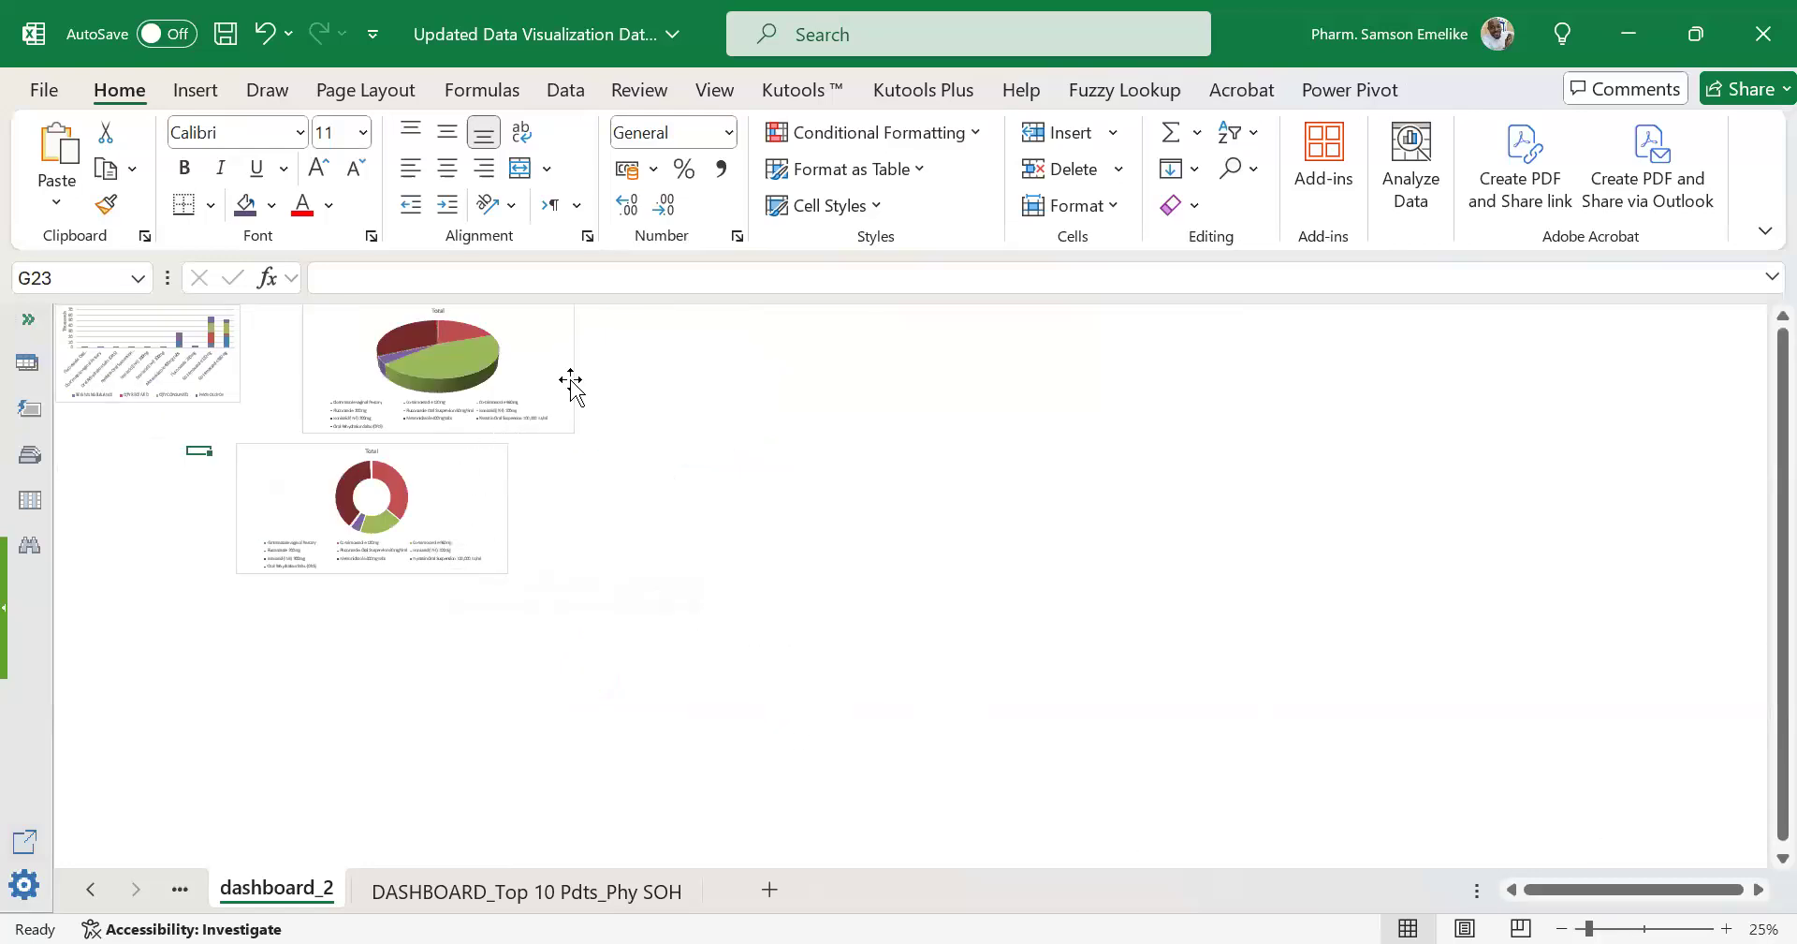
click(590, 433)
drag(574, 430, 1329, 674)
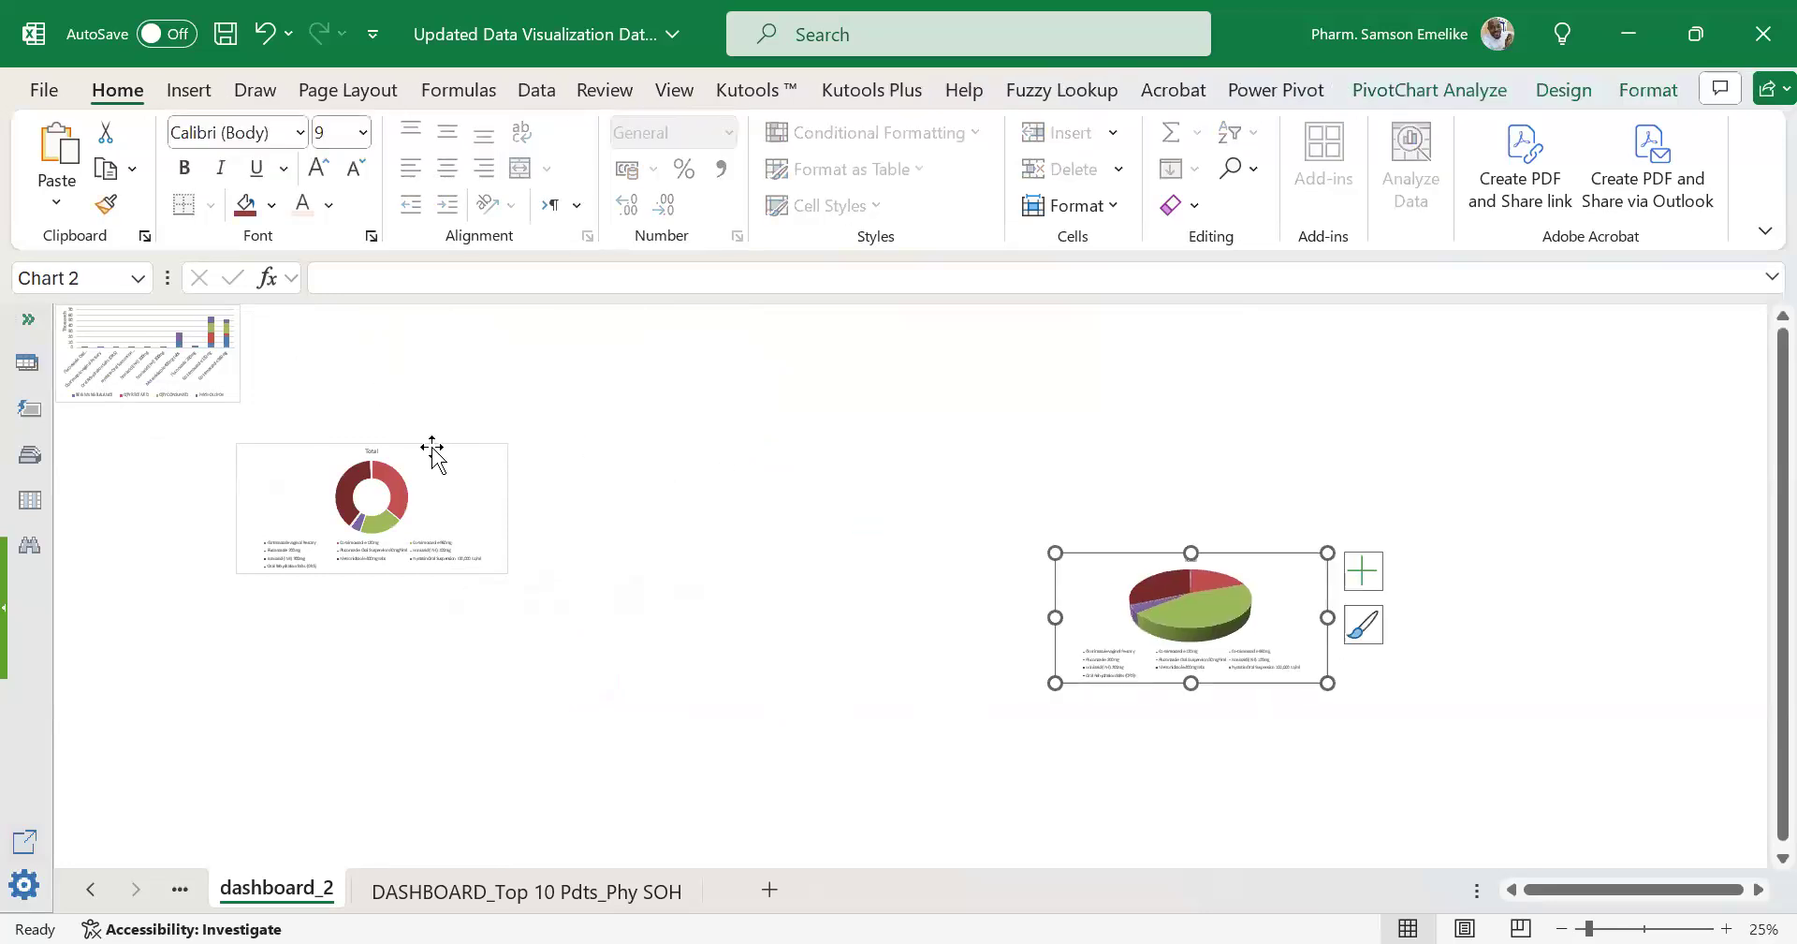
drag(433, 453, 560, 373)
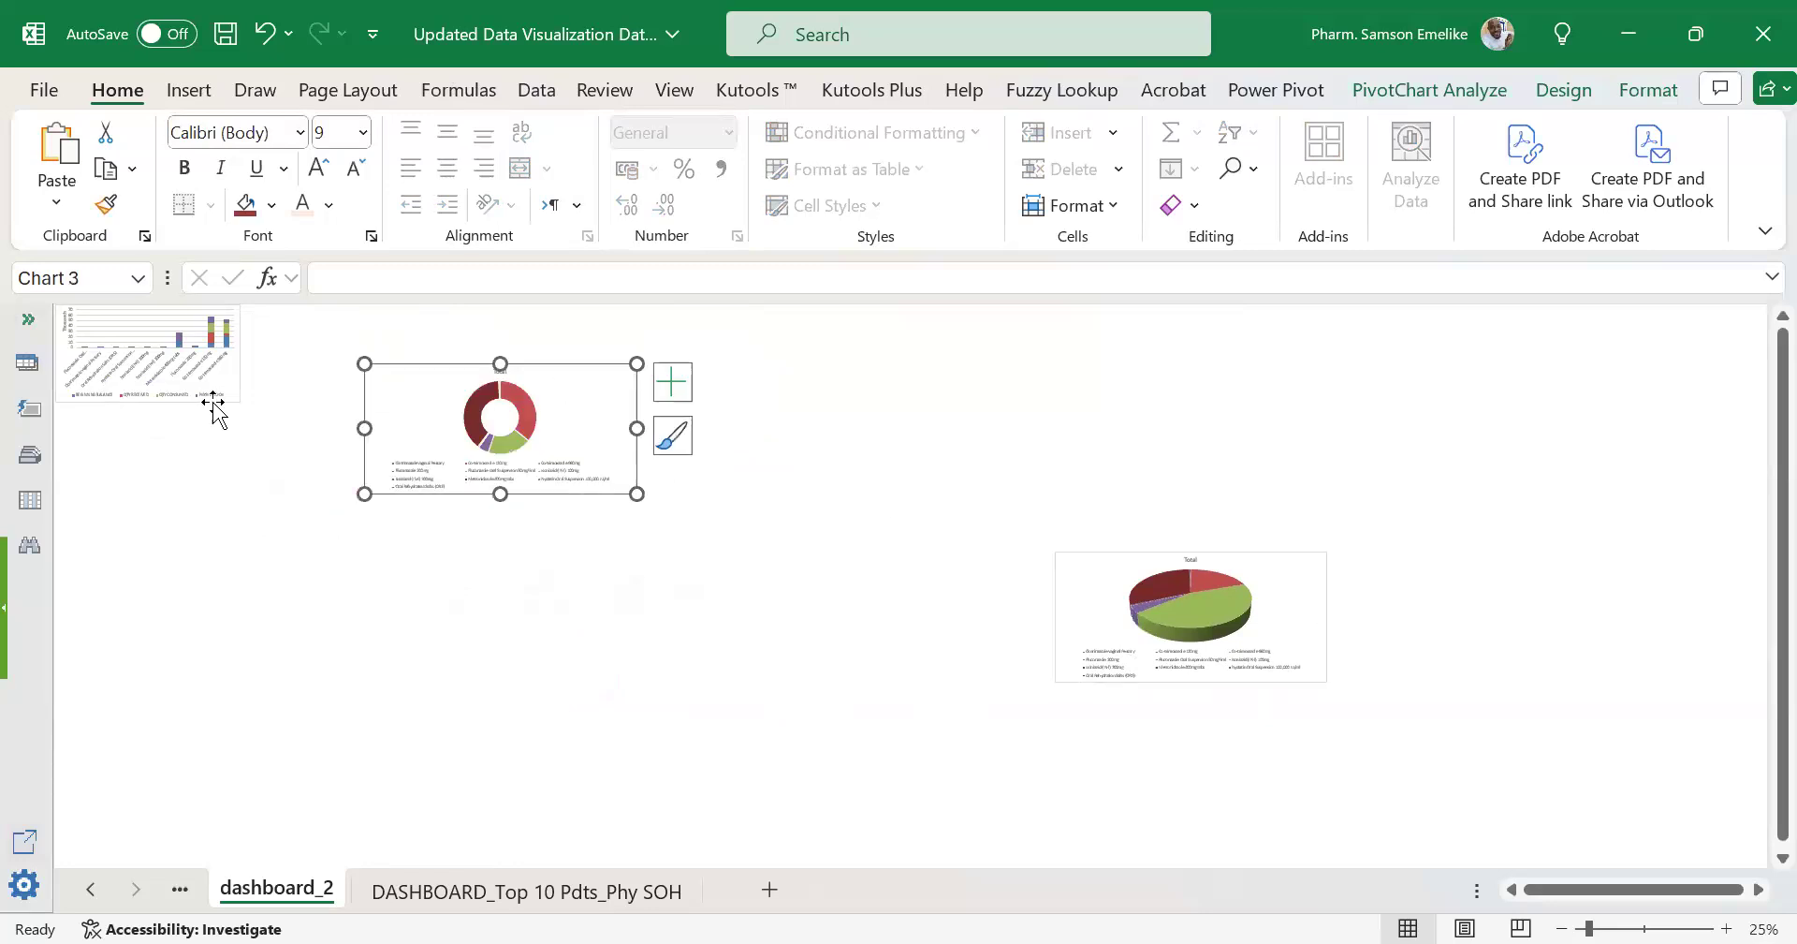
drag(233, 403, 264, 475)
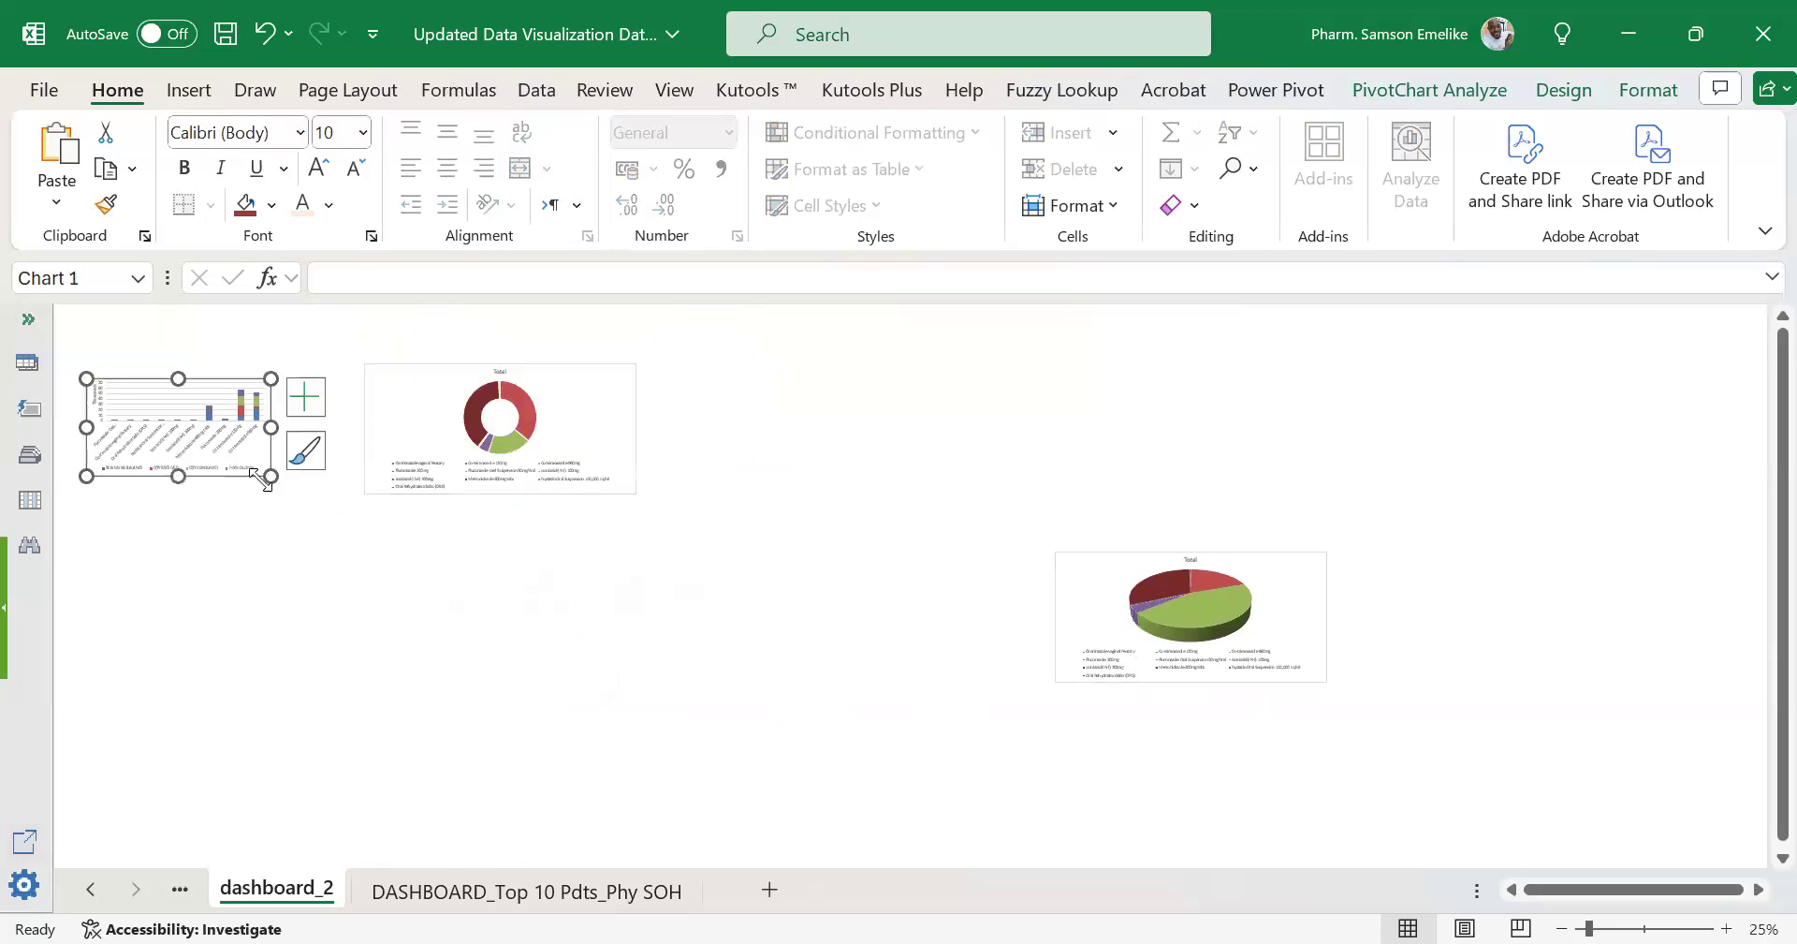
Select the pie, doughnut and column charts together and open their shared size settings.
click(449, 377)
click(1106, 562)
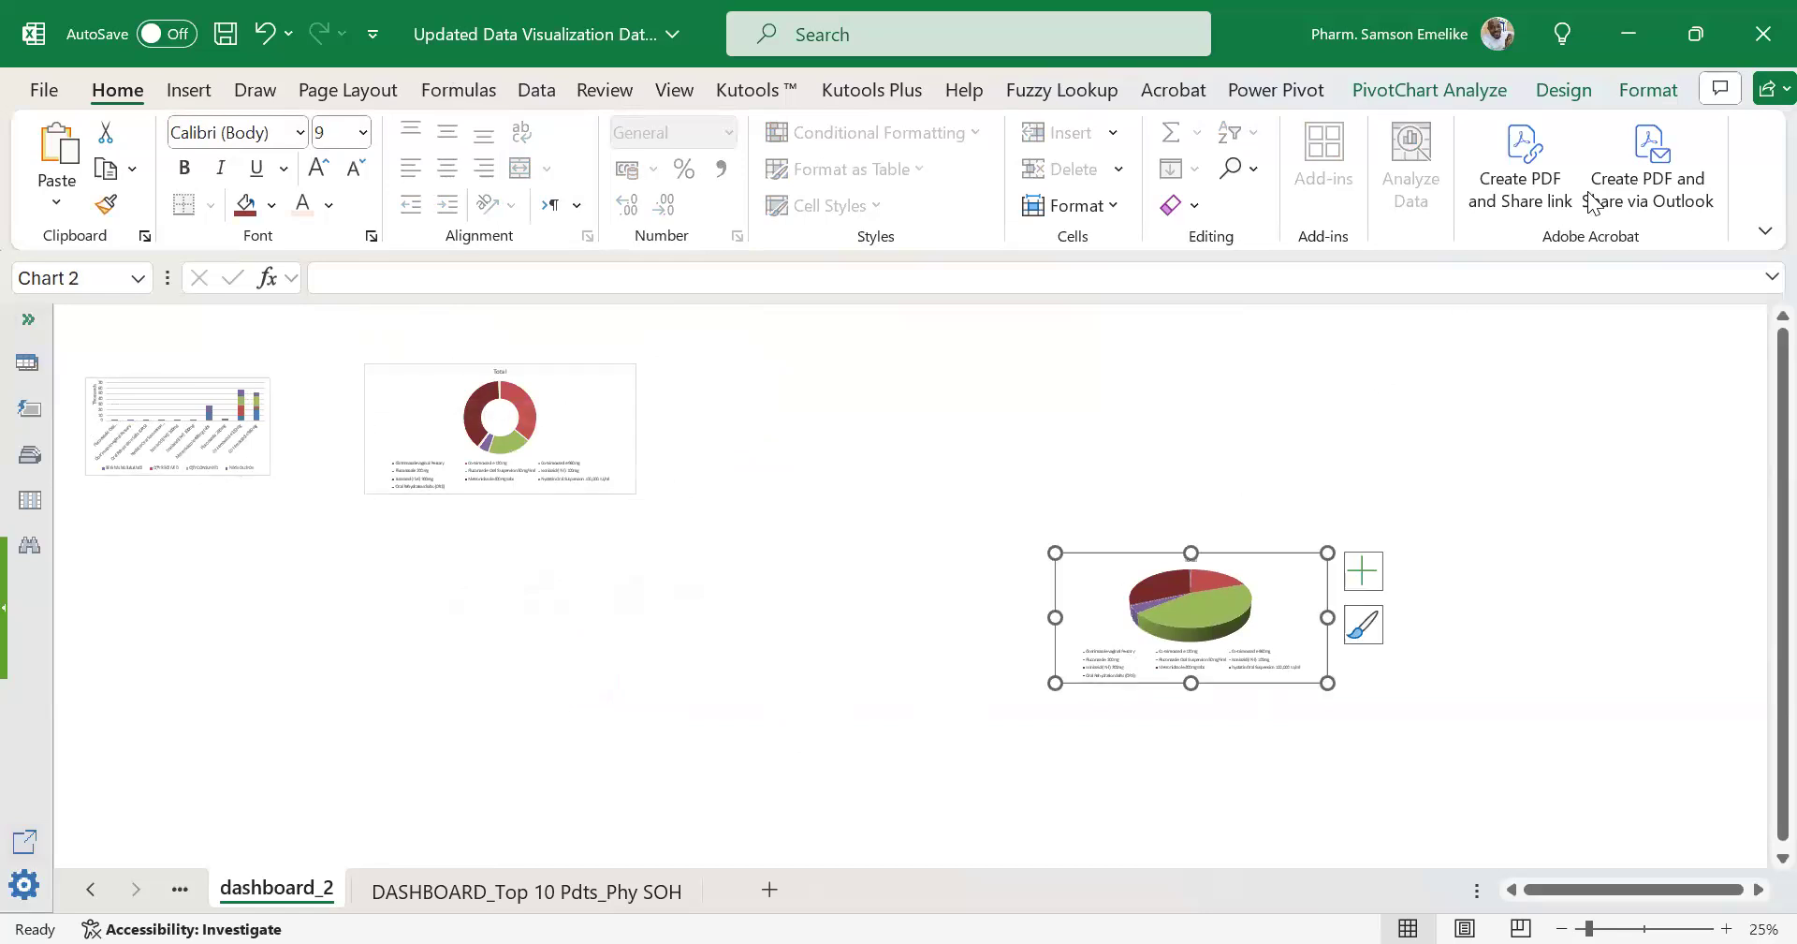
click(1652, 91)
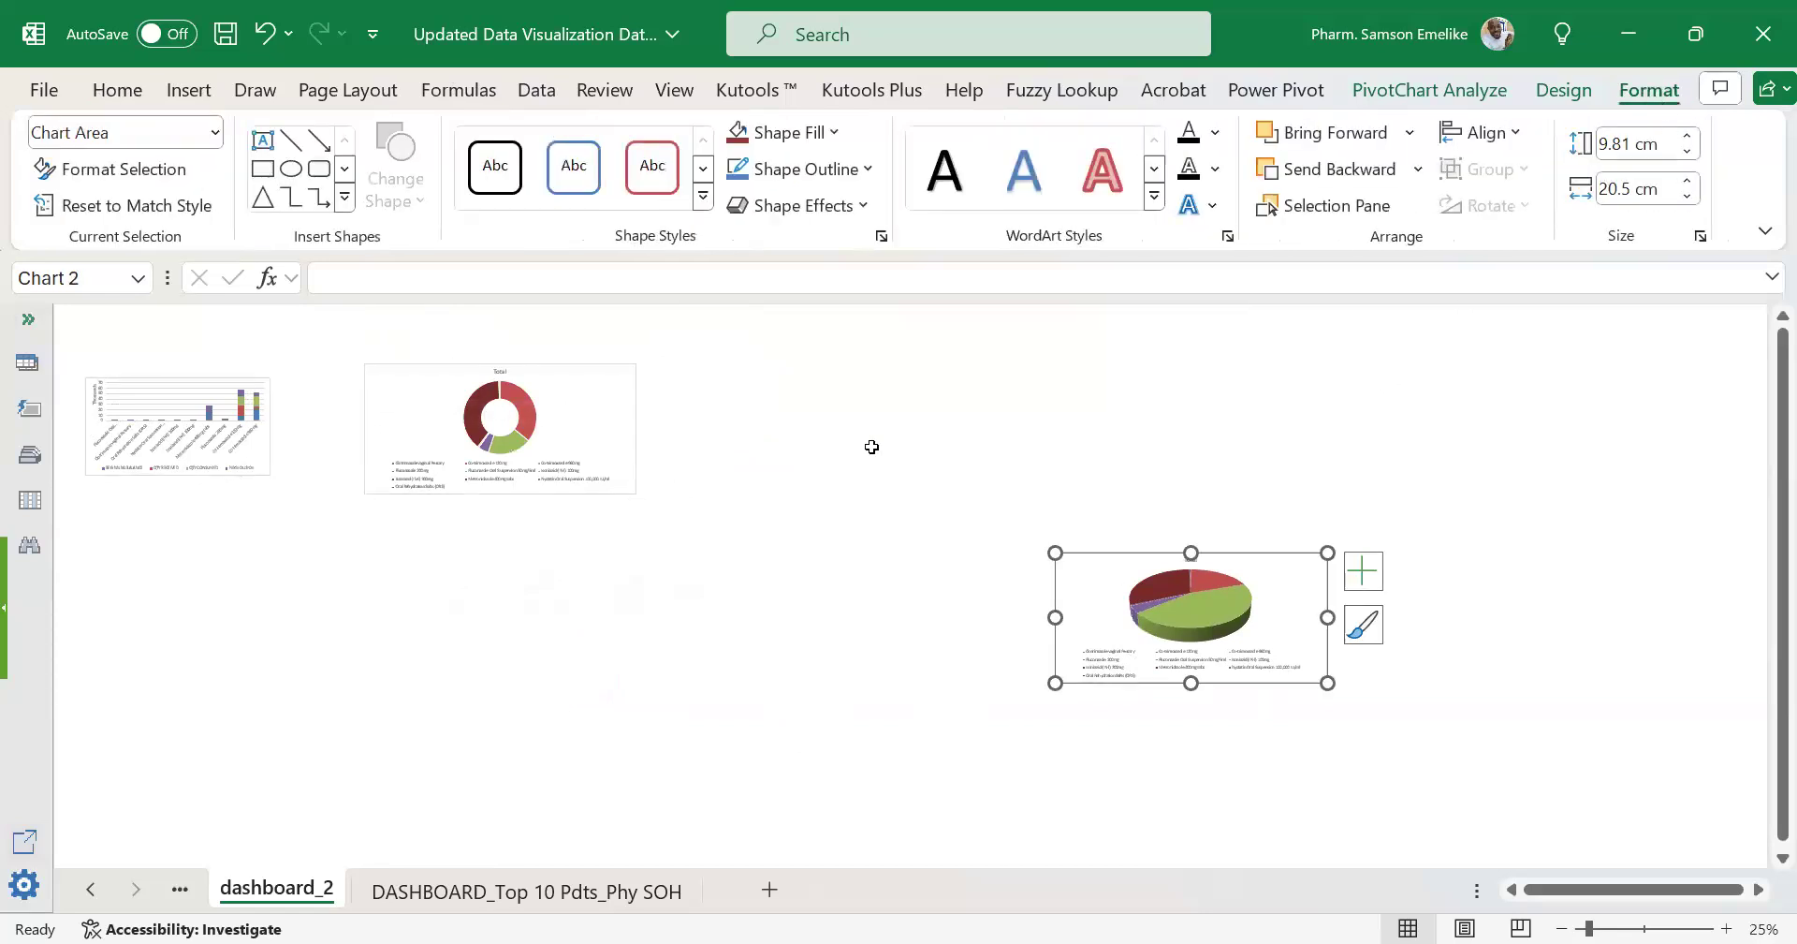
ctrl+click(581, 370)
ctrl+click(268, 386)
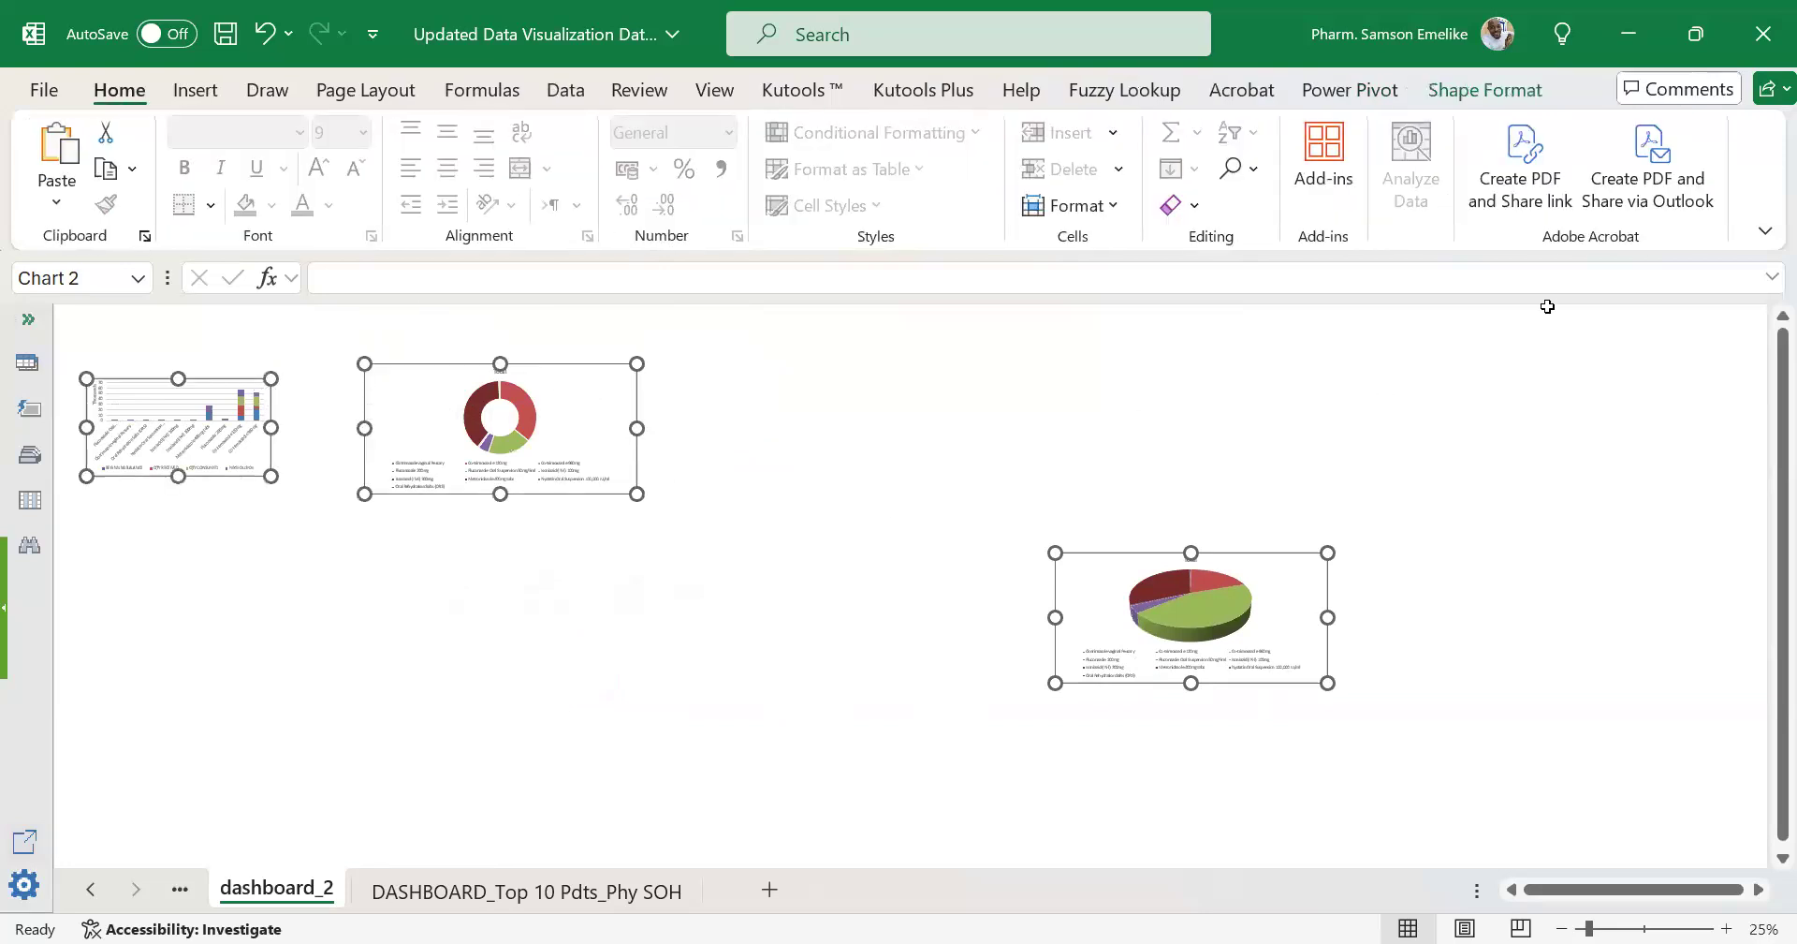
click(1496, 92)
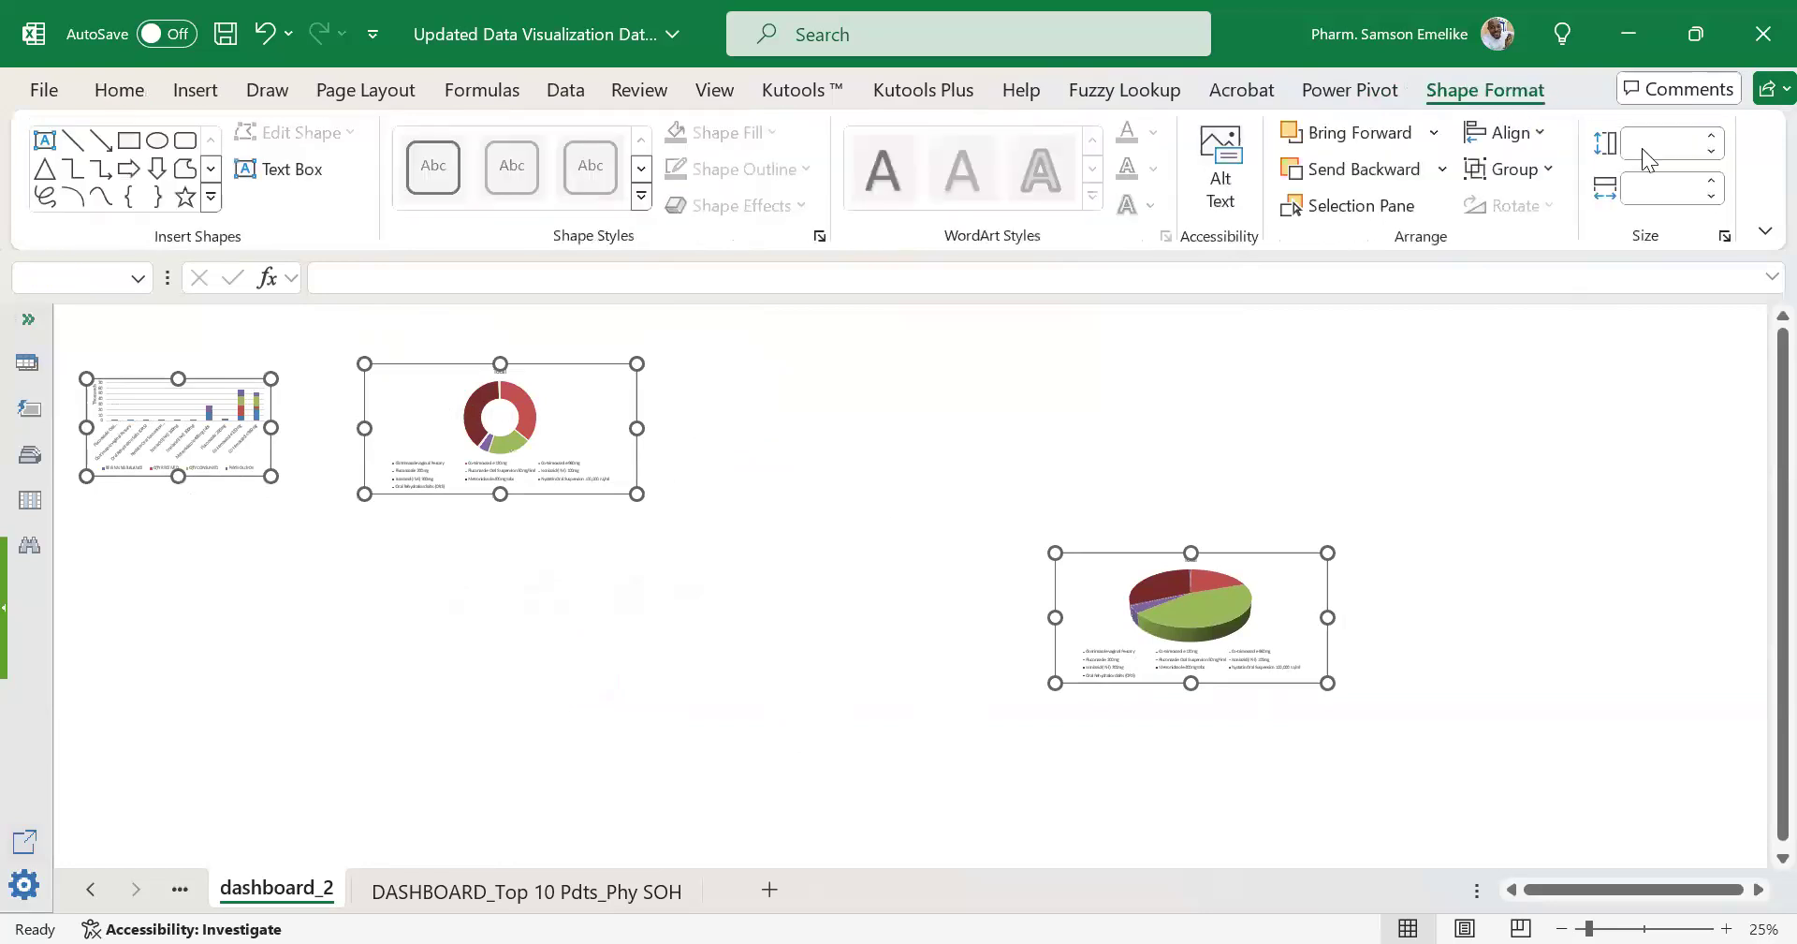